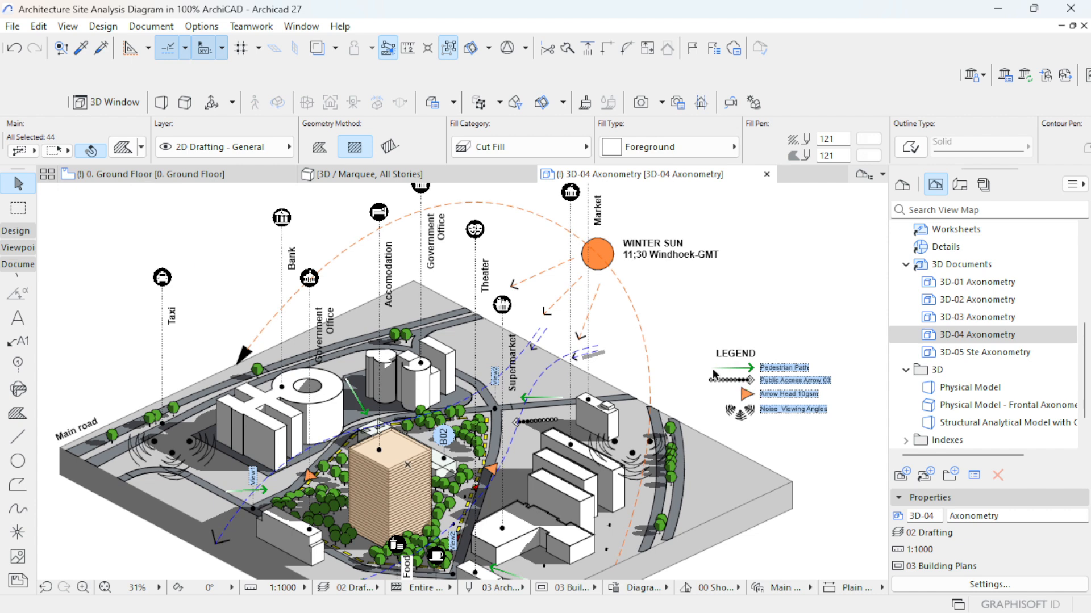
- Examine the annotated site analysis diagram in the 3D-04 Axonometry document and its available graphic override combinations
{"action": "scroll", "coordinate": [717, 375], "scroll_direction": "down", "scroll_amount": 2}
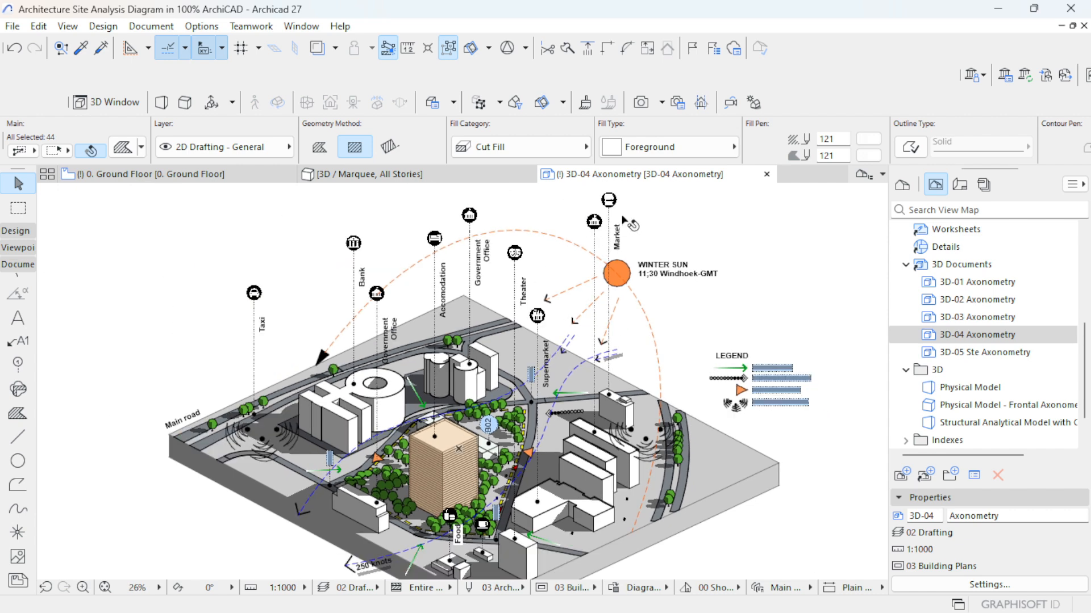
{"action": "scroll", "coordinate": [631, 216], "scroll_direction": "up", "scroll_amount": 2}
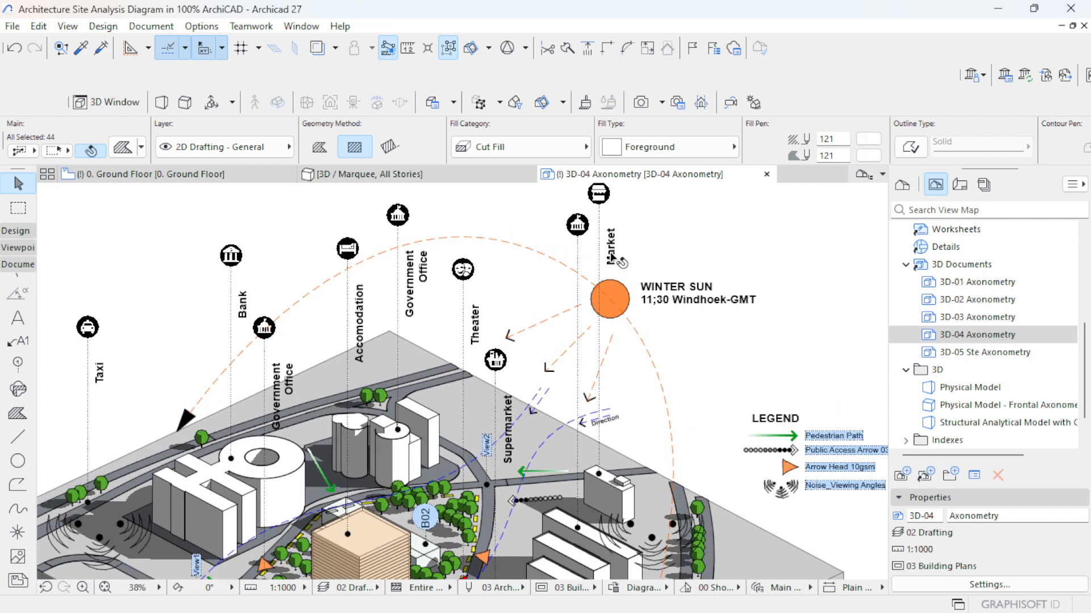
{"action": "scroll", "coordinate": [611, 259], "scroll_direction": "up", "scroll_amount": 1}
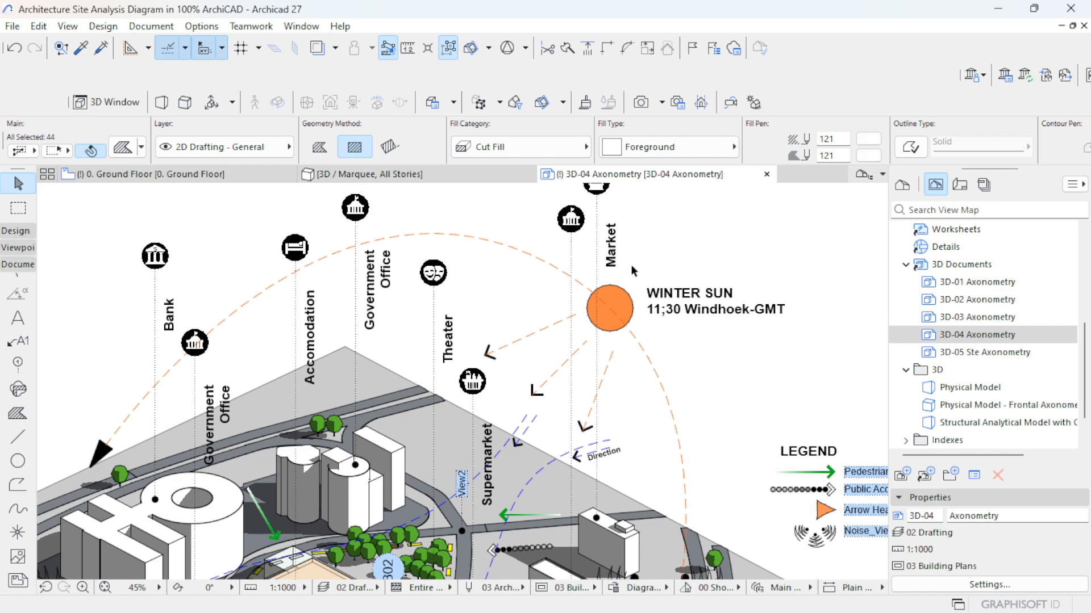
{"action": "scroll", "coordinate": [530, 265], "scroll_direction": "down", "scroll_amount": 1}
{"action": "scroll", "coordinate": [530, 265], "scroll_direction": "down", "scroll_amount": 2}
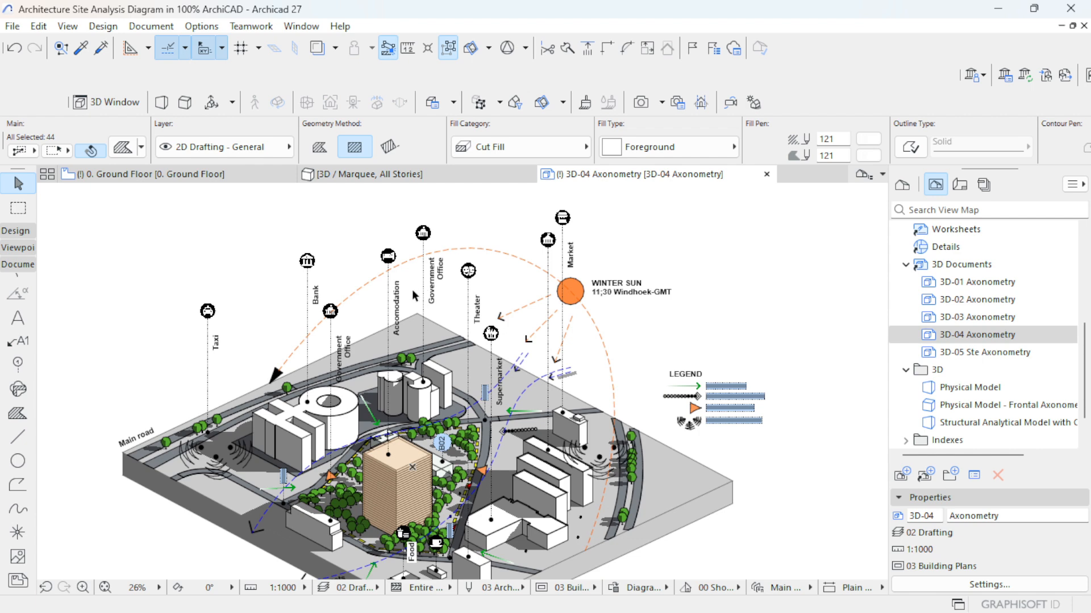
{"action": "scroll", "coordinate": [408, 294], "scroll_direction": "down", "scroll_amount": 1}
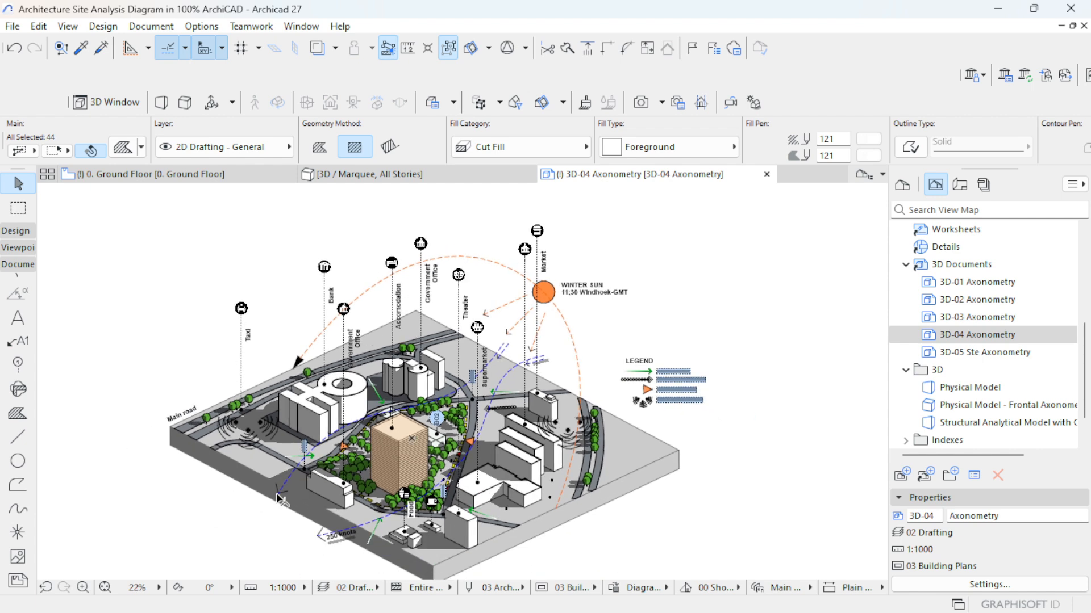
{"action": "scroll", "coordinate": [574, 404], "scroll_direction": "down", "scroll_amount": 1}
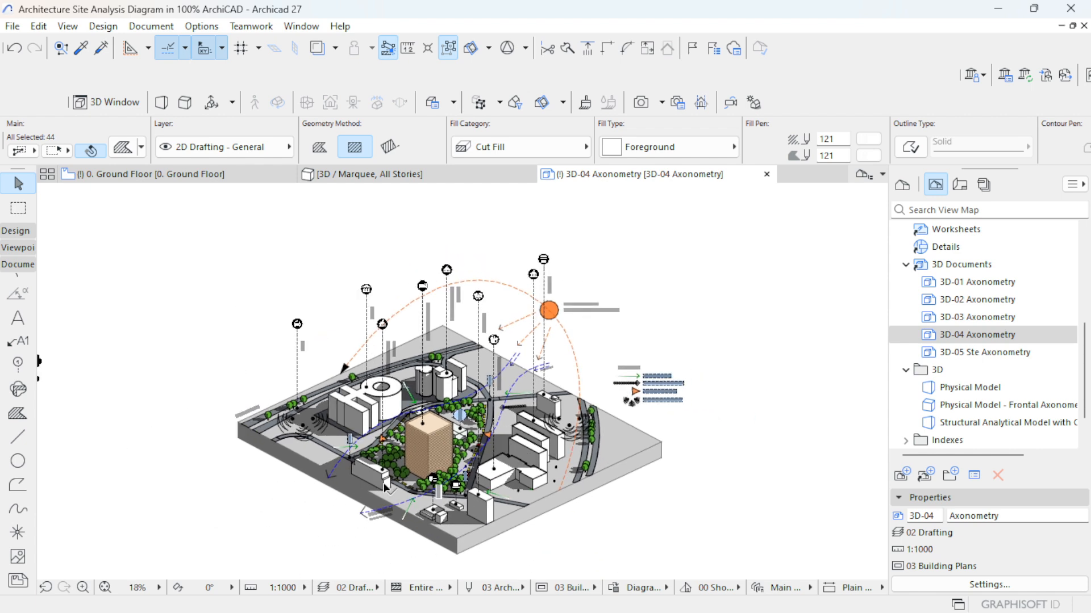
{"action": "scroll", "coordinate": [385, 487], "scroll_direction": "up", "scroll_amount": 1}
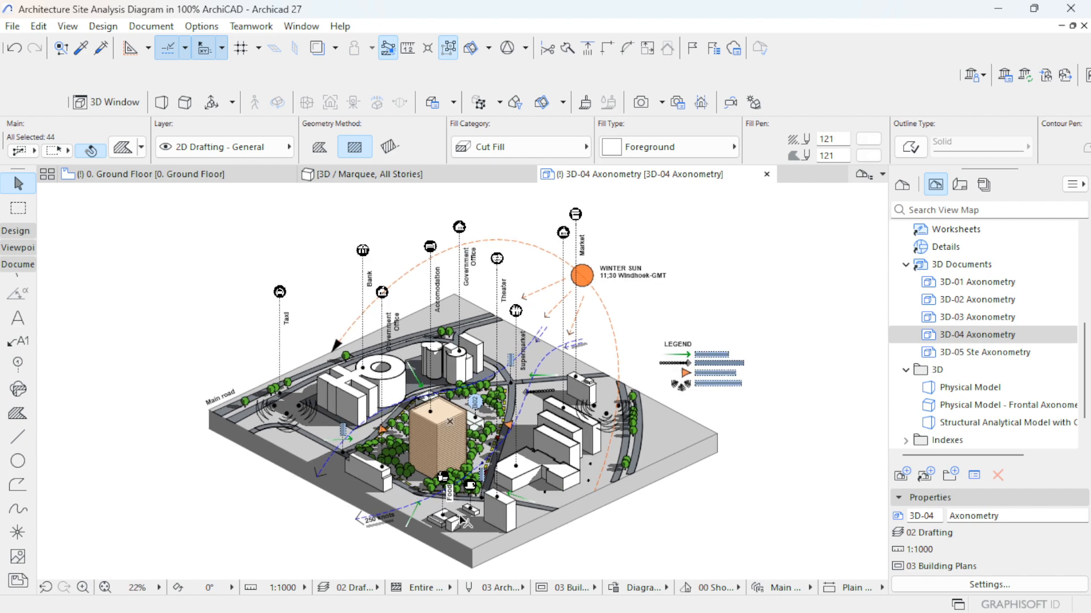
{"action": "left_click", "coordinate": [643, 588]}
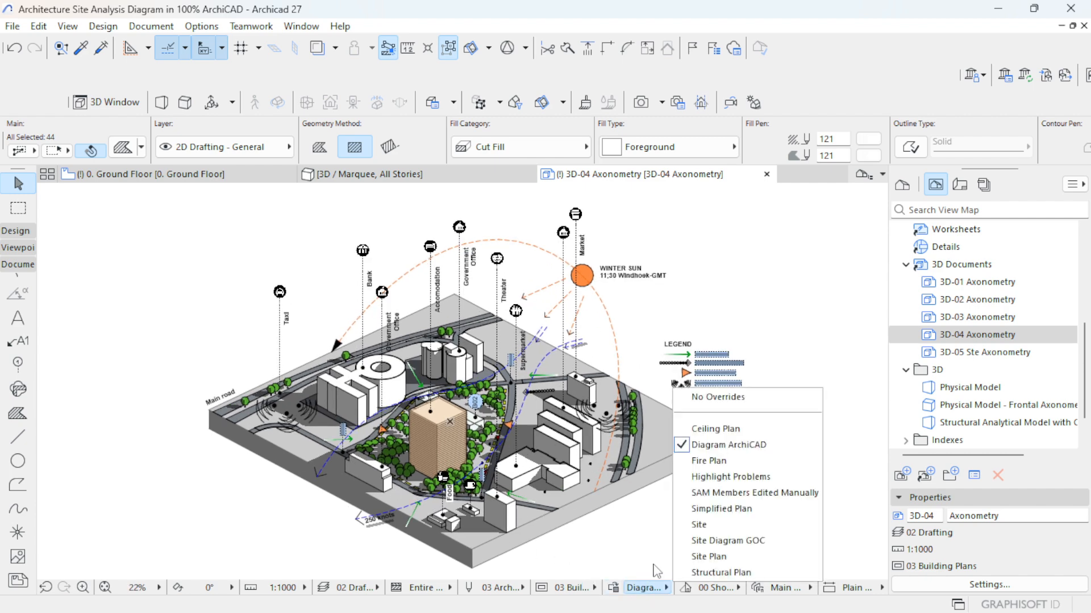
{"action": "left_click", "coordinate": [718, 397]}
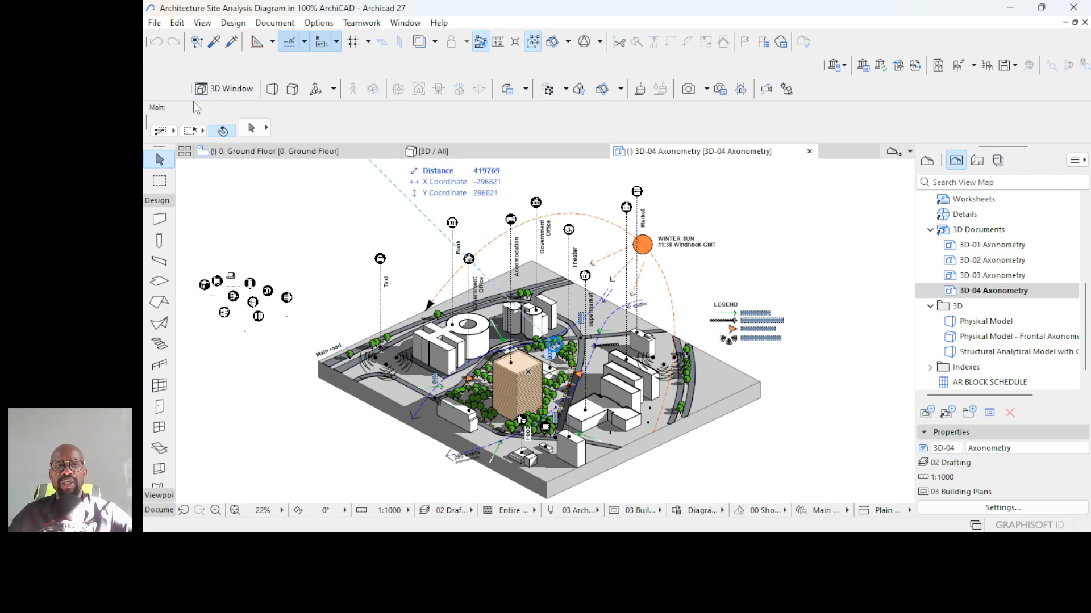
- Hide the 3D Visualization toolbar and display it again
{"action": "left_click", "coordinate": [405, 23]}
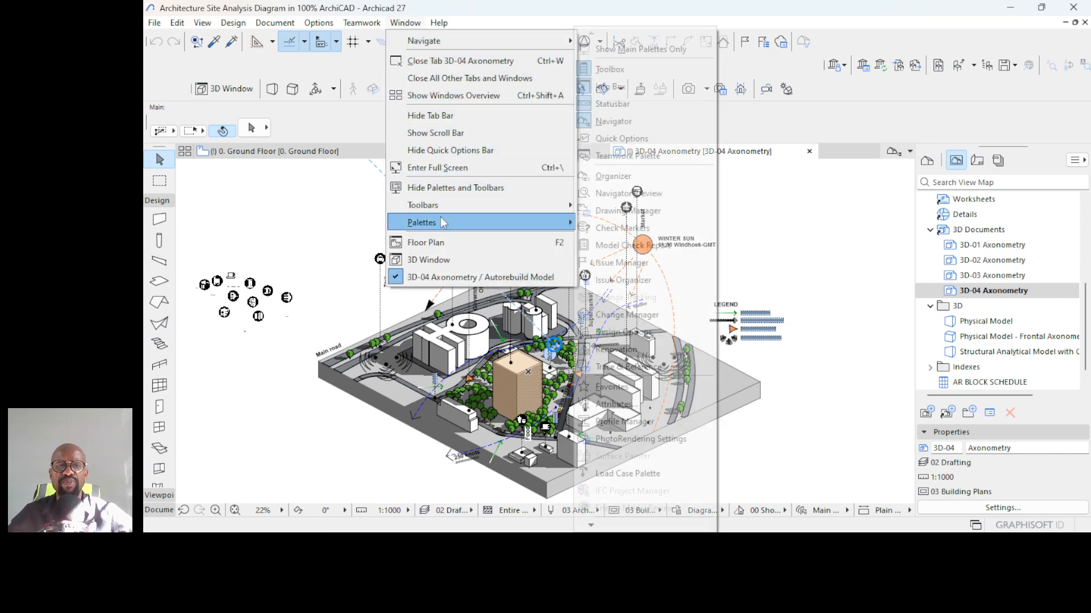
{"action": "mouse_move", "coordinate": [442, 203]}
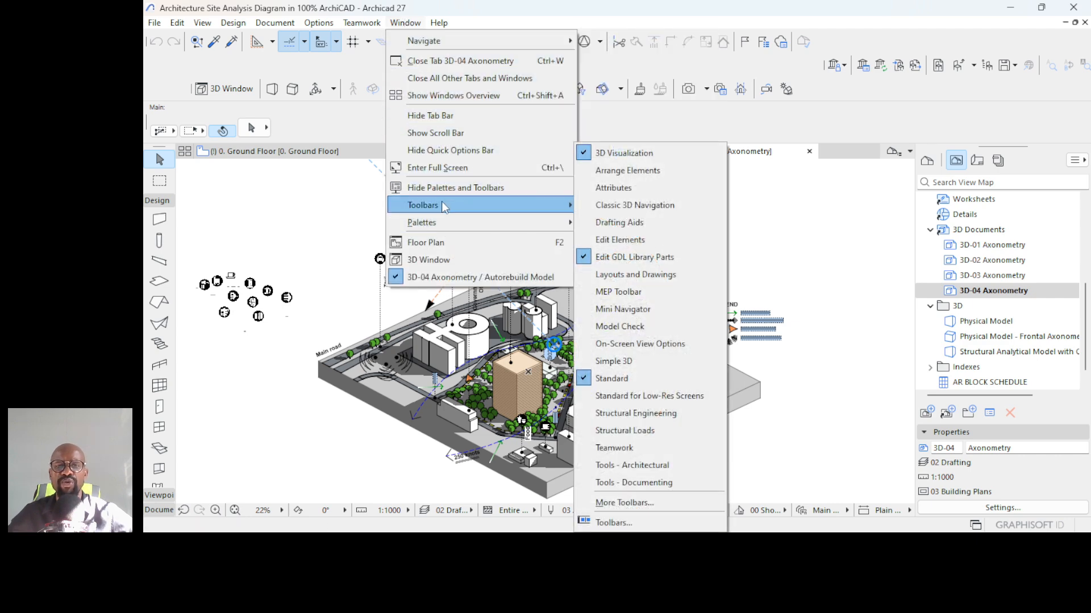
{"action": "left_click", "coordinate": [638, 155]}
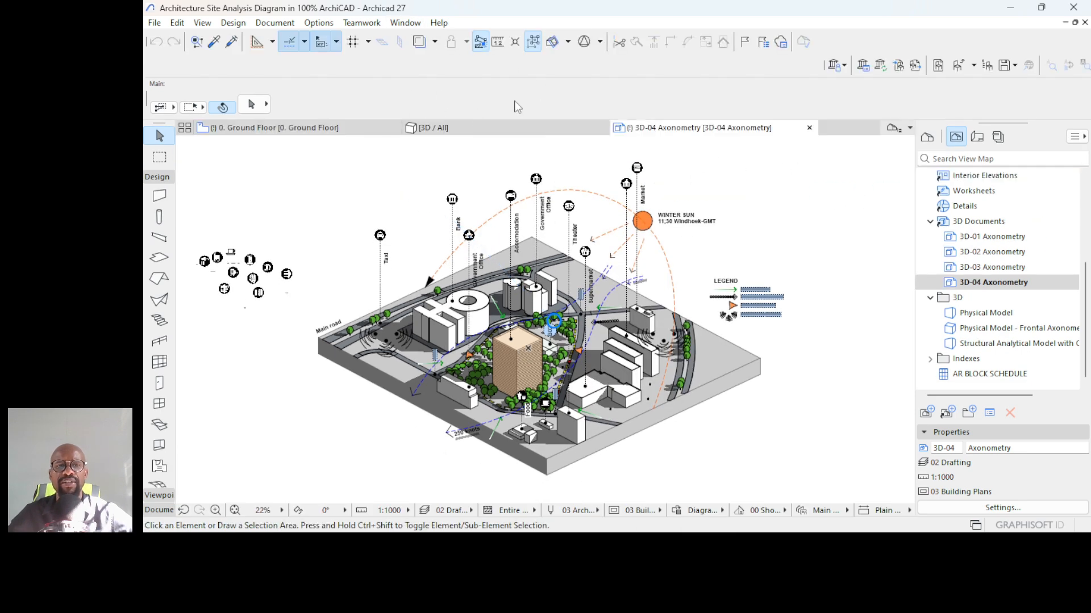
{"action": "left_click", "coordinate": [406, 24]}
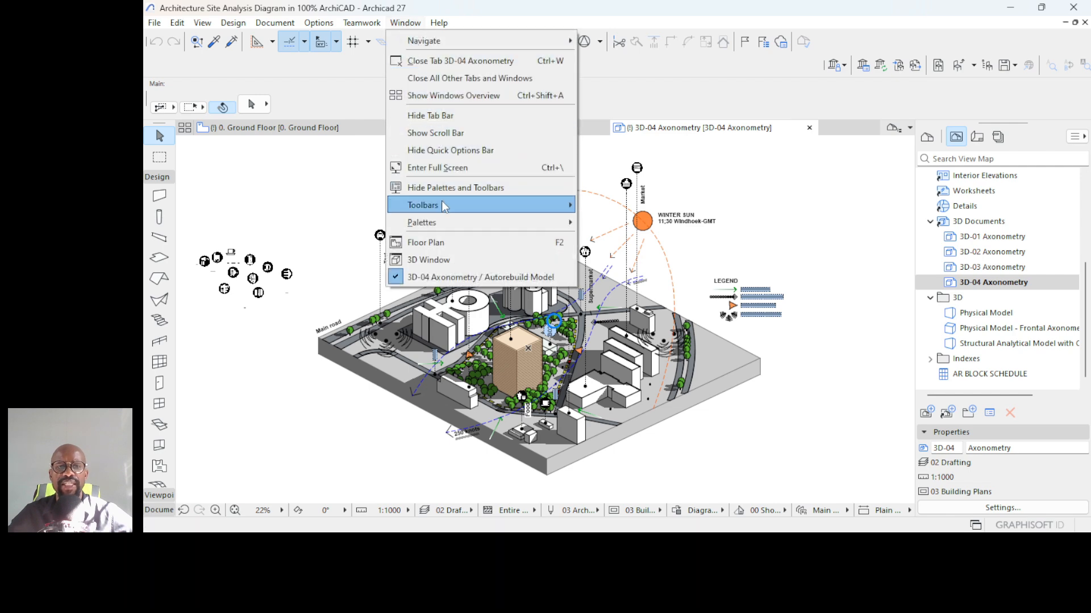
{"action": "mouse_move", "coordinate": [443, 206]}
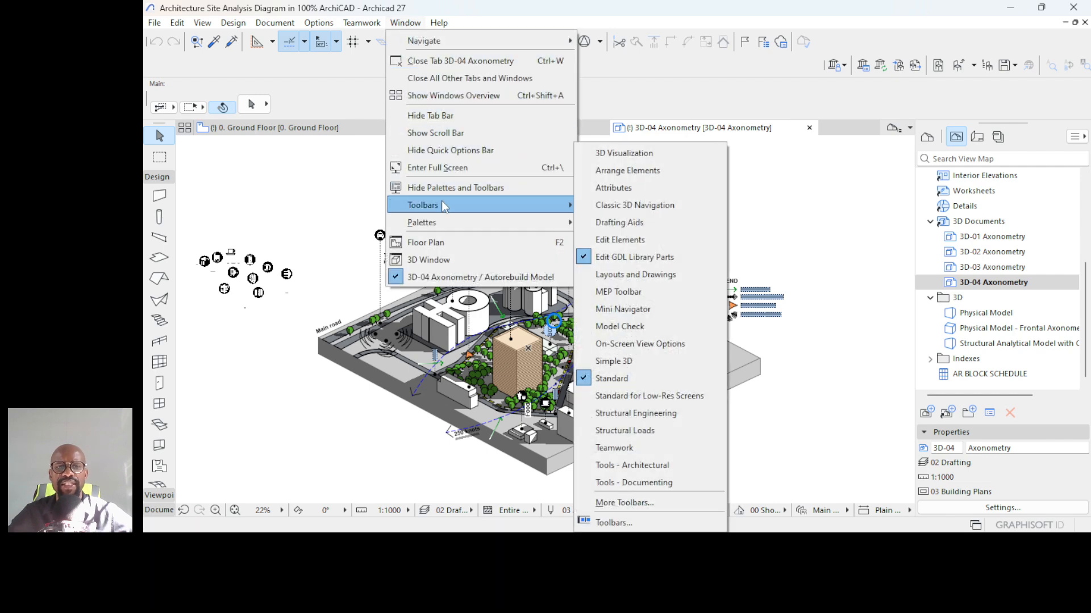
{"action": "left_click", "coordinate": [625, 153]}
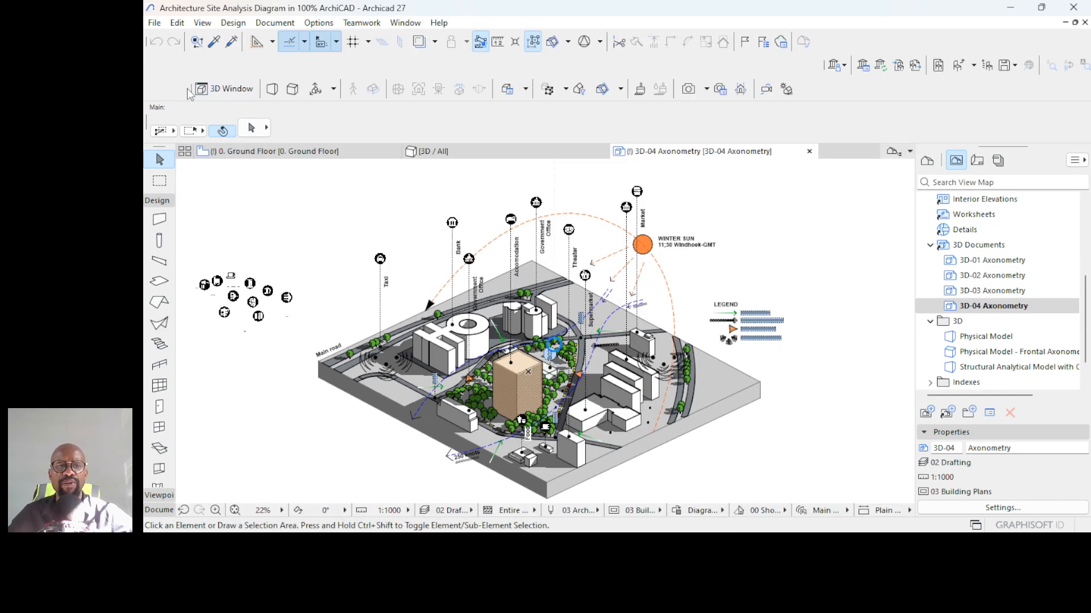
- Float the 3D Visualization toolbar over the drawing and dock it back above the drawing area
{"action": "left_click_drag", "start_coordinate": [189, 92], "coordinate": [295, 193]}
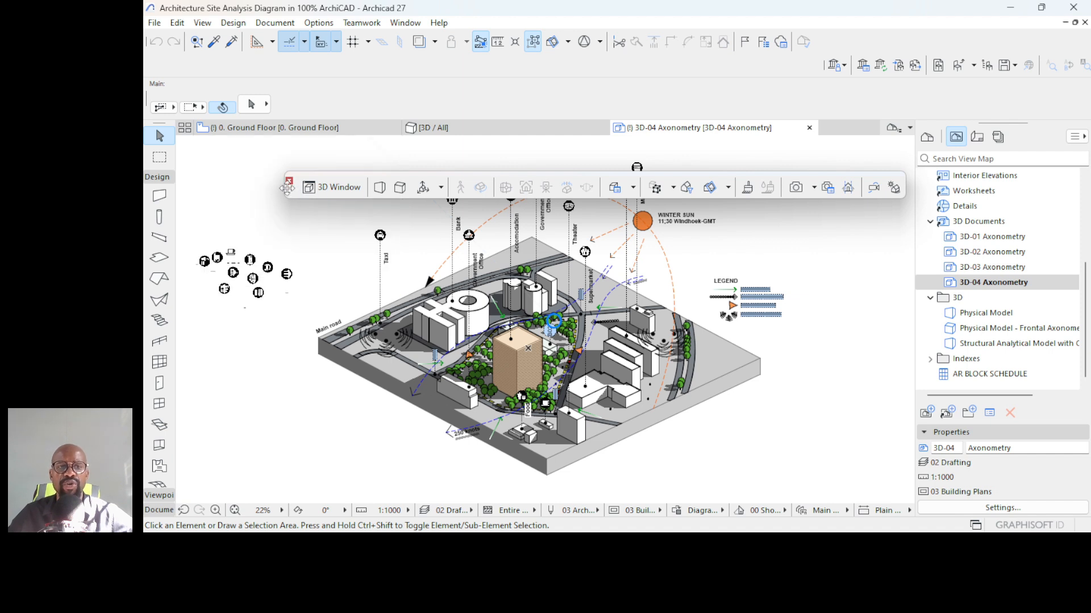
{"action": "mouse_move", "coordinate": [288, 190]}
{"action": "left_mouse_down"}
{"action": "mouse_move", "coordinate": [302, 134]}
{"action": "mouse_move", "coordinate": [295, 100]}
{"action": "mouse_move", "coordinate": [250, 102]}
{"action": "mouse_move", "coordinate": [283, 134]}
{"action": "mouse_move", "coordinate": [272, 85]}
{"action": "mouse_move", "coordinate": [285, 102]}
{"action": "mouse_move", "coordinate": [301, 60]}
{"action": "mouse_move", "coordinate": [208, 62]}
{"action": "mouse_move", "coordinate": [341, 62]}
{"action": "mouse_move", "coordinate": [245, 68]}
{"action": "mouse_move", "coordinate": [267, 67]}
{"action": "mouse_move", "coordinate": [277, 193]}
{"action": "left_mouse_up"}
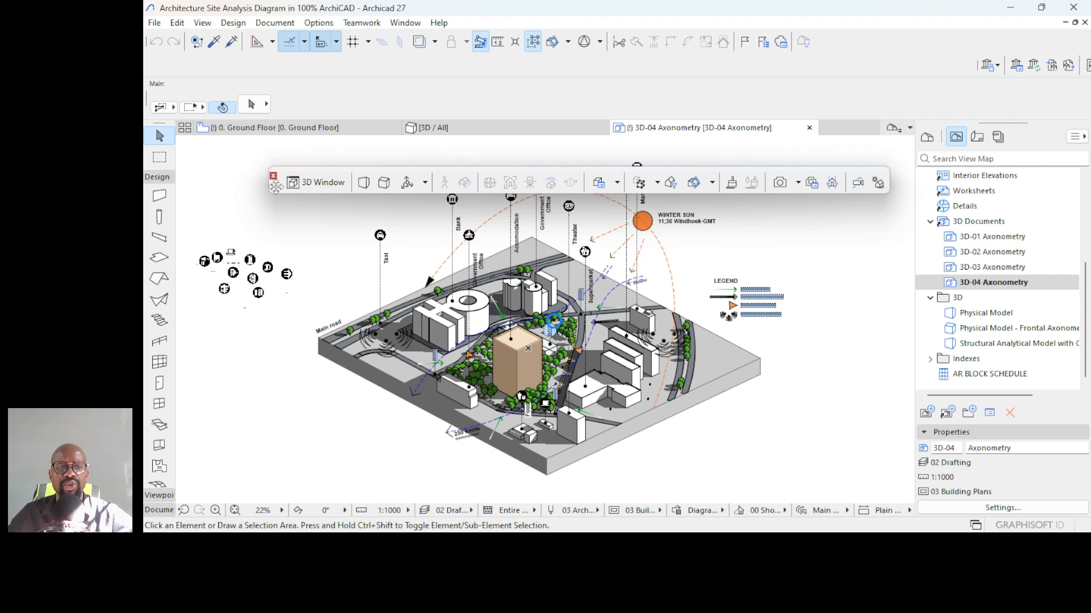
{"action": "double_click", "coordinate": [276, 187]}
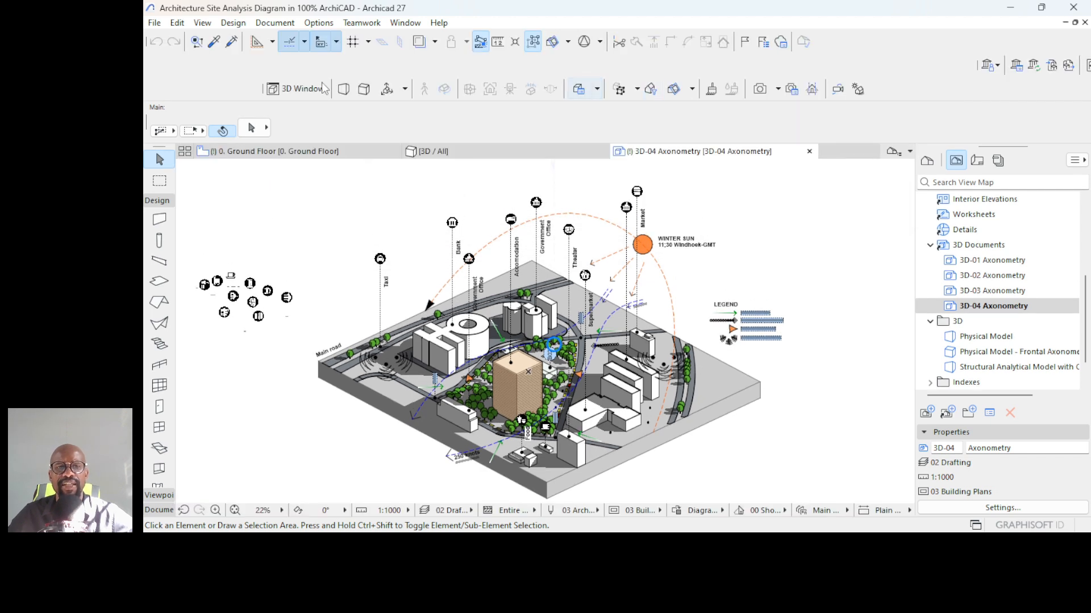
{"action": "left_click_drag", "start_coordinate": [263, 88], "coordinate": [201, 89]}
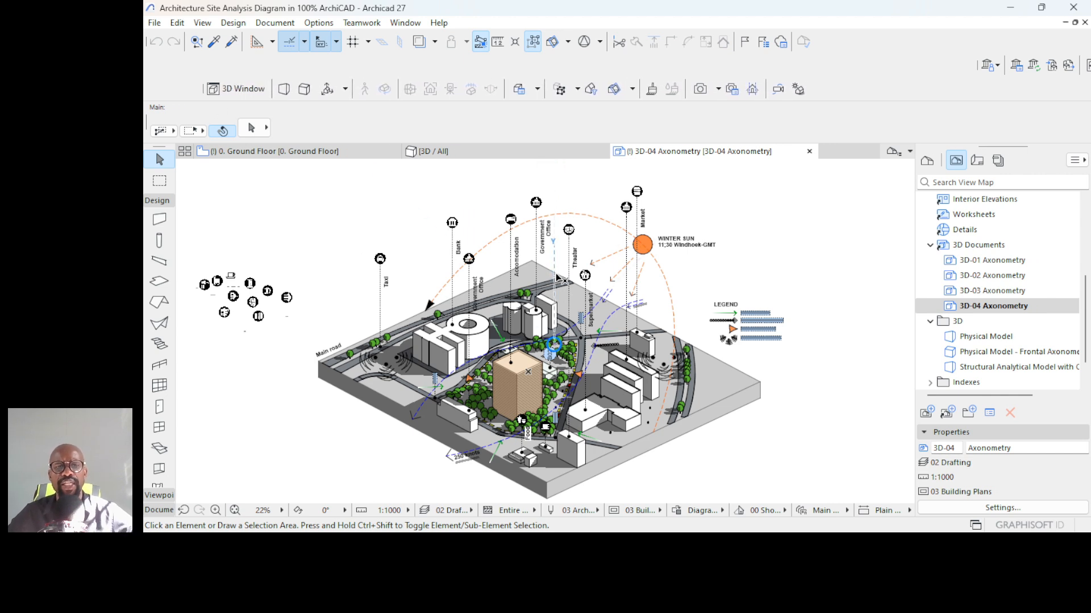
{"action": "scroll", "coordinate": [574, 281], "scroll_direction": "down", "scroll_amount": 1}
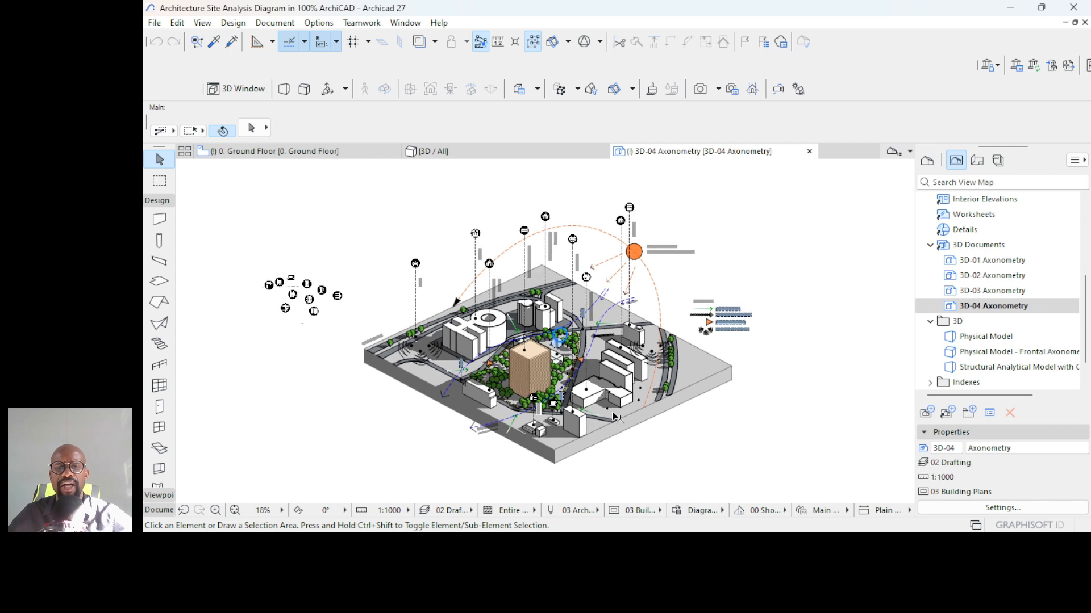
{"action": "scroll", "coordinate": [587, 399], "scroll_direction": "up", "scroll_amount": 1}
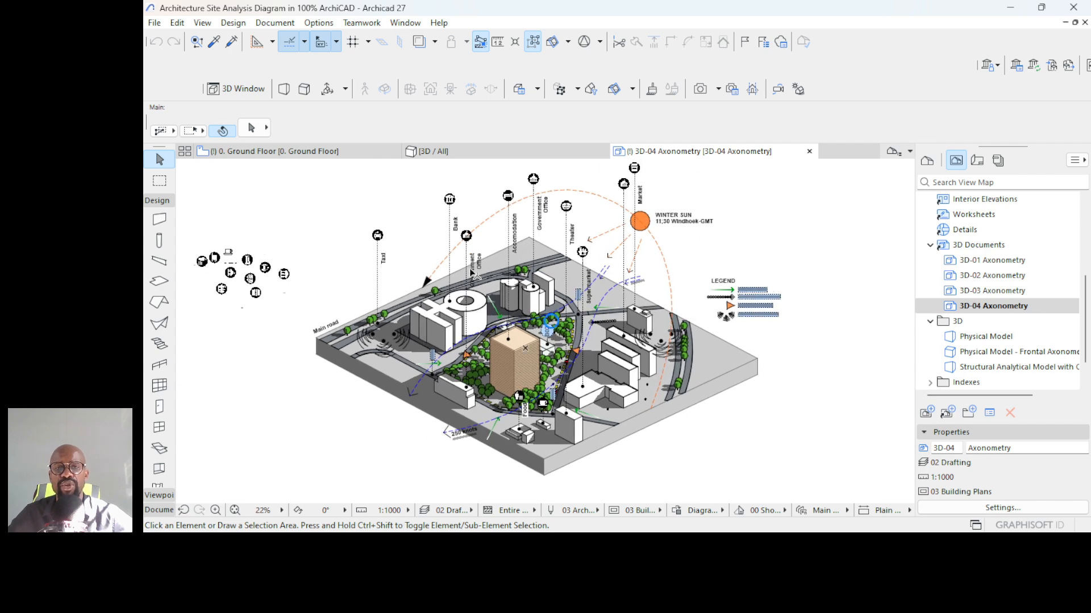
{"action": "scroll", "coordinate": [544, 300], "scroll_direction": "up", "scroll_amount": 2}
{"action": "scroll", "coordinate": [615, 295], "scroll_direction": "down", "scroll_amount": 2}
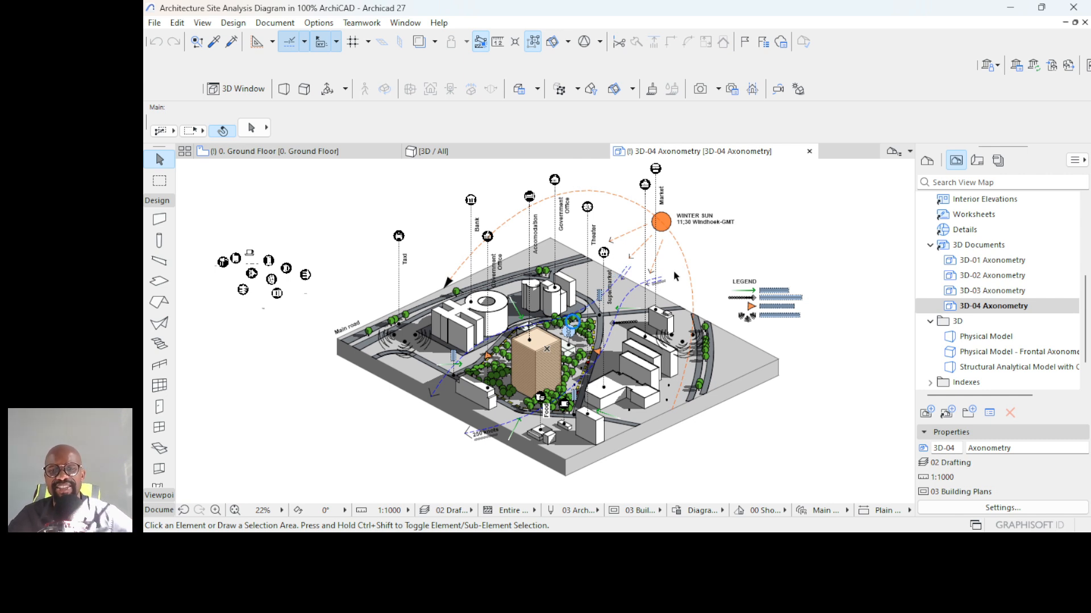
{"action": "scroll", "coordinate": [670, 250], "scroll_direction": "down", "scroll_amount": 1}
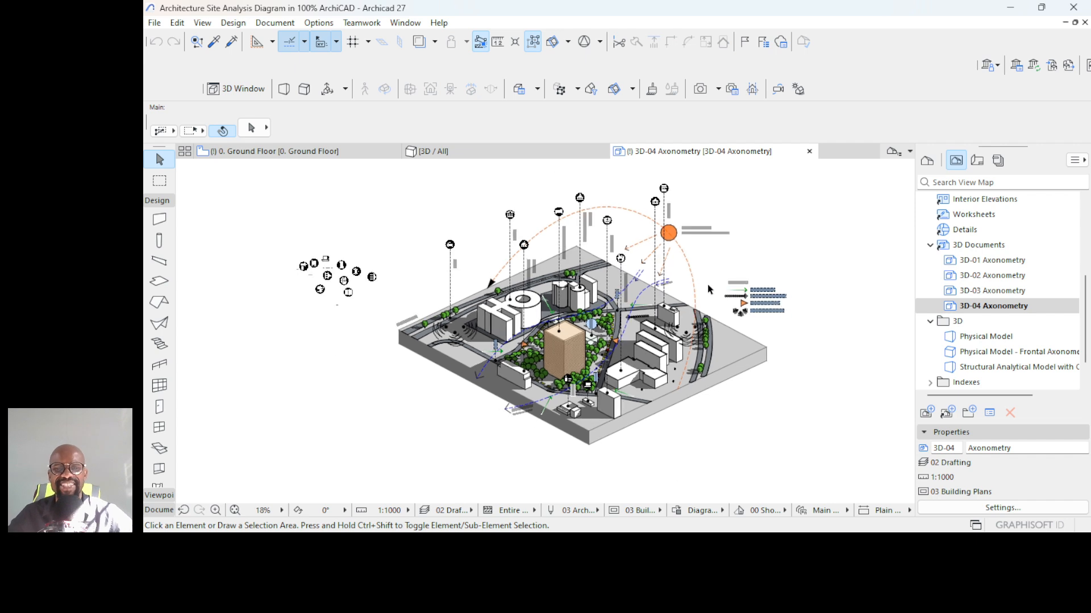
{"action": "middle_click_drag", "start_coordinate": [635, 220], "coordinate": [632, 231]}
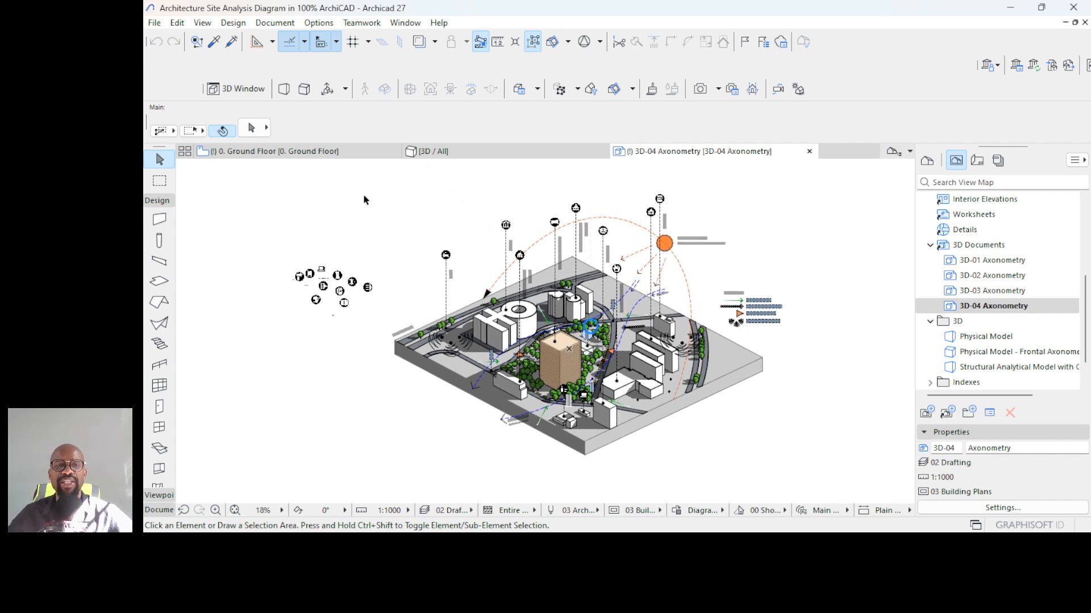
- Switch to the 3D / All view and choose Isometric axonometry in its parallel projection settings
{"action": "left_click", "coordinate": [441, 157]}
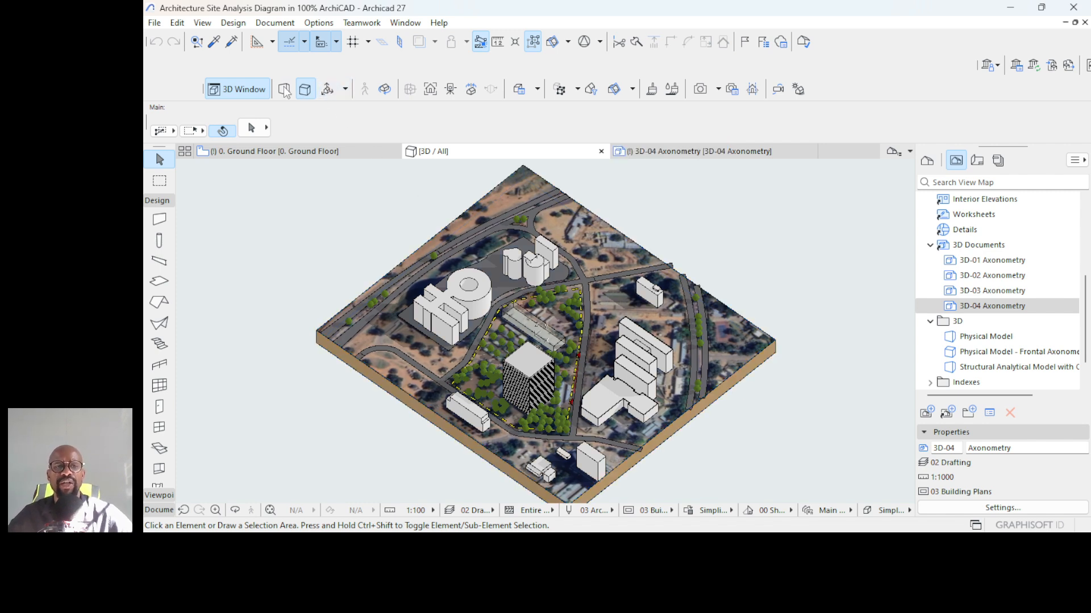
{"action": "left_click", "coordinate": [327, 91]}
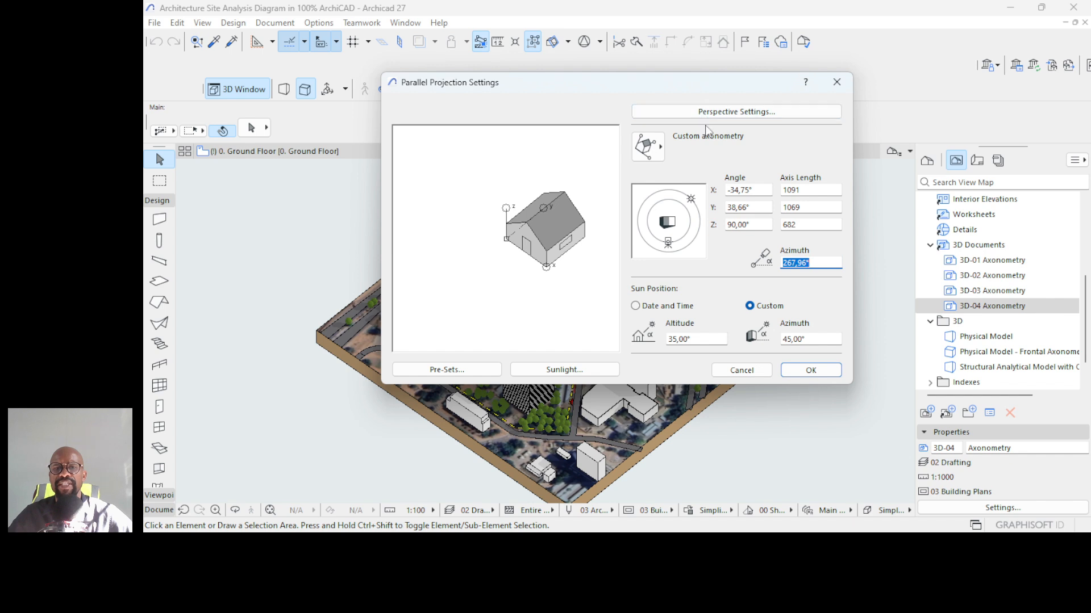
{"action": "left_click", "coordinate": [752, 113]}
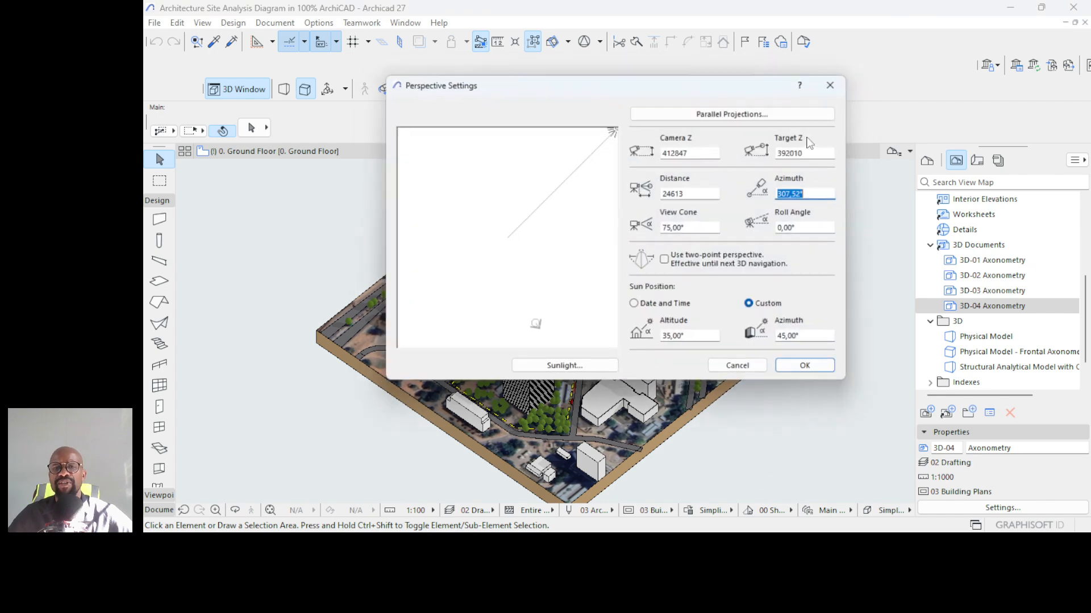
{"action": "left_click", "coordinate": [731, 113]}
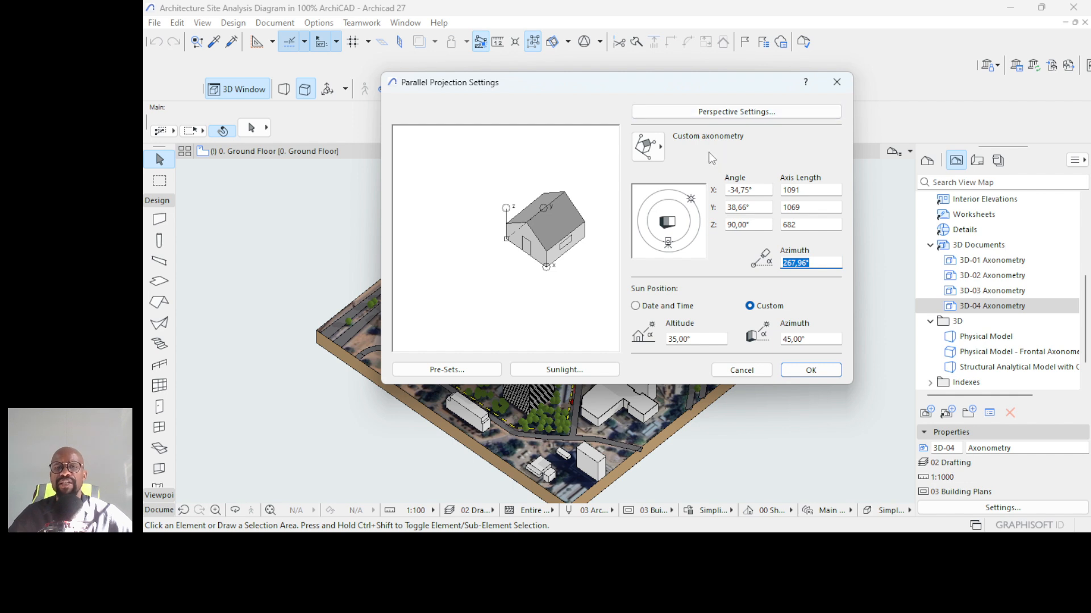
{"action": "left_click", "coordinate": [655, 159]}
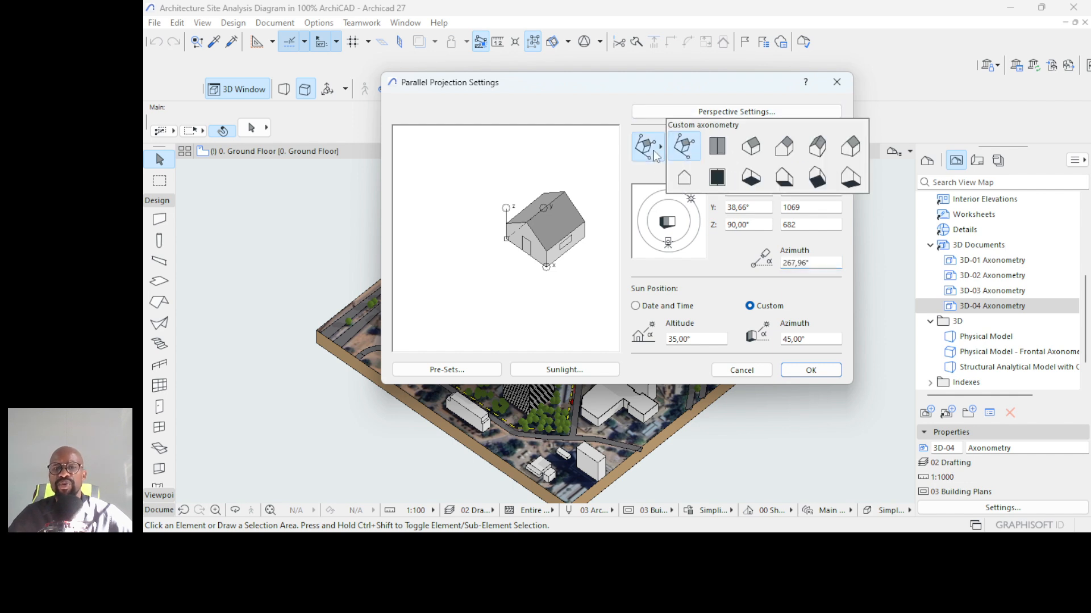
{"action": "left_click", "coordinate": [752, 150]}
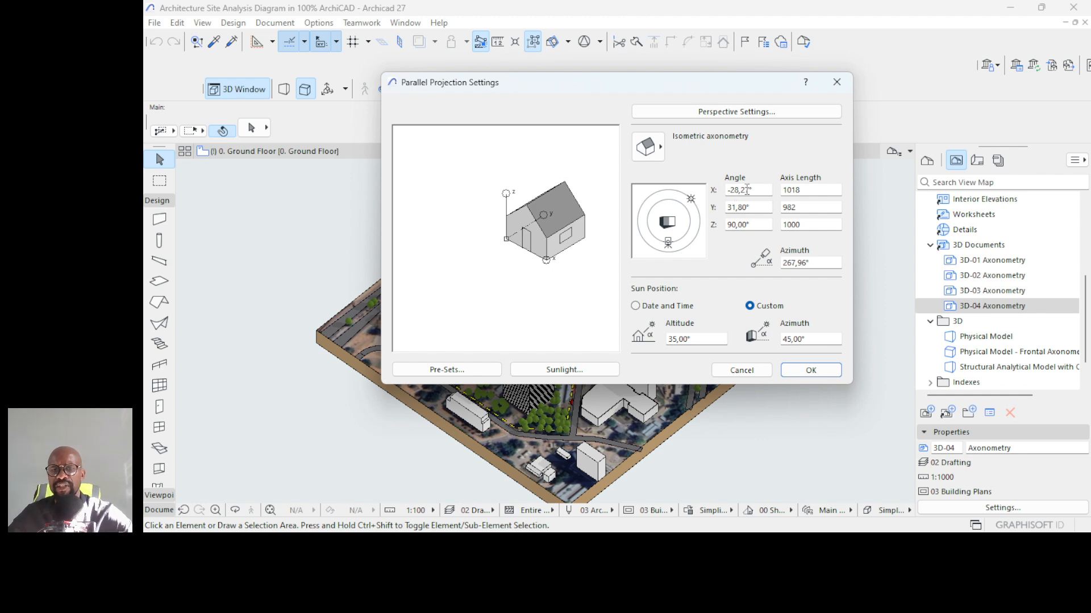
- Set the isometric projection's X angle to -30,00° and its Y angle to 30,00°
{"action": "left_click_drag", "start_coordinate": [757, 190], "coordinate": [737, 189]}
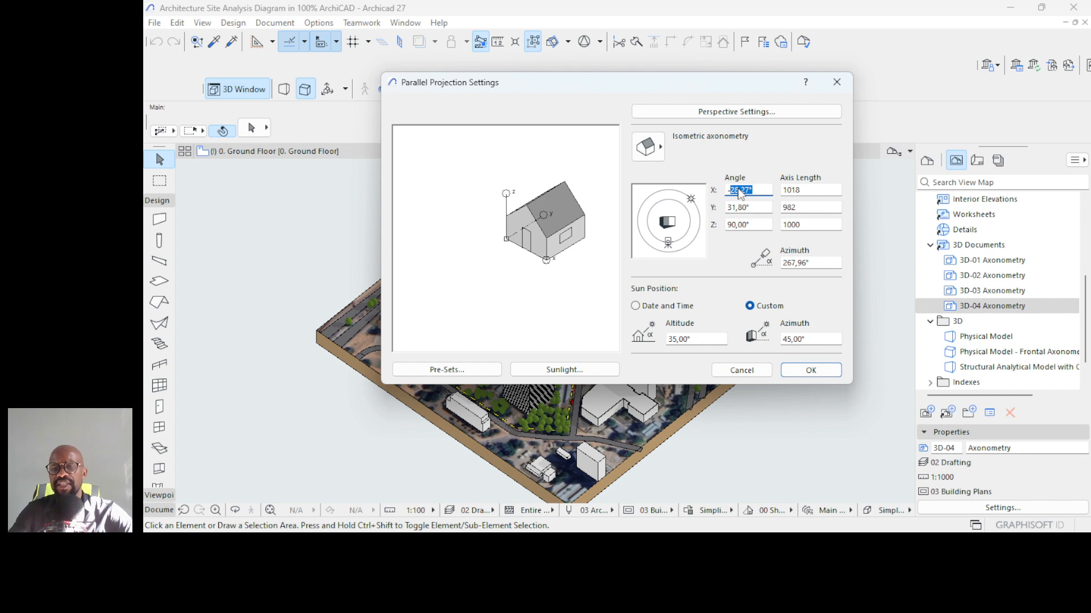
{"action": "type", "text": "-30,00"}
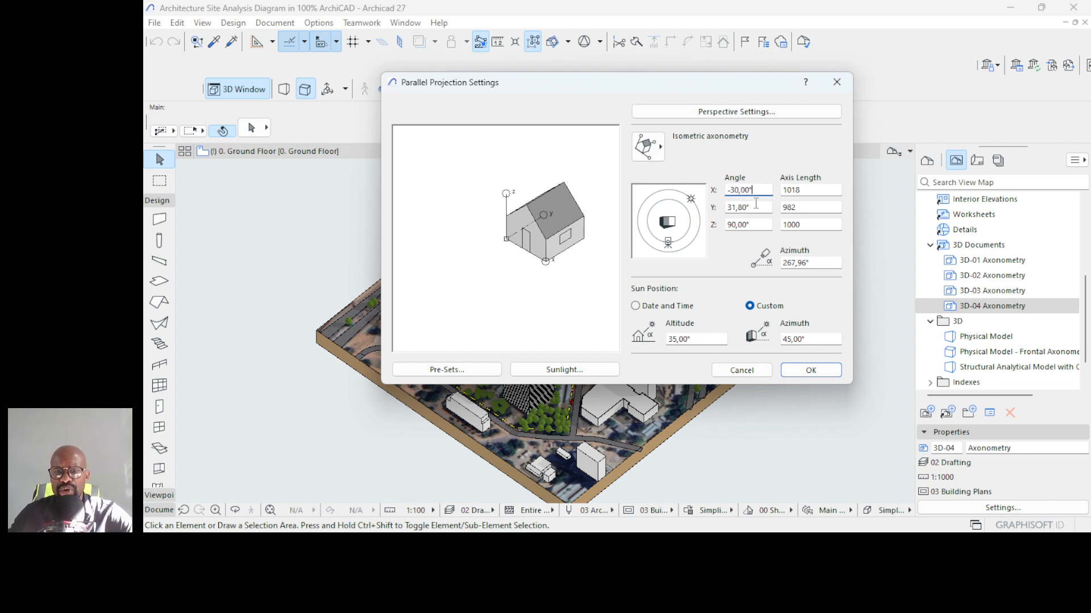
{"action": "left_click_drag", "start_coordinate": [755, 206], "coordinate": [729, 208]}
{"action": "type", "text": "30"}
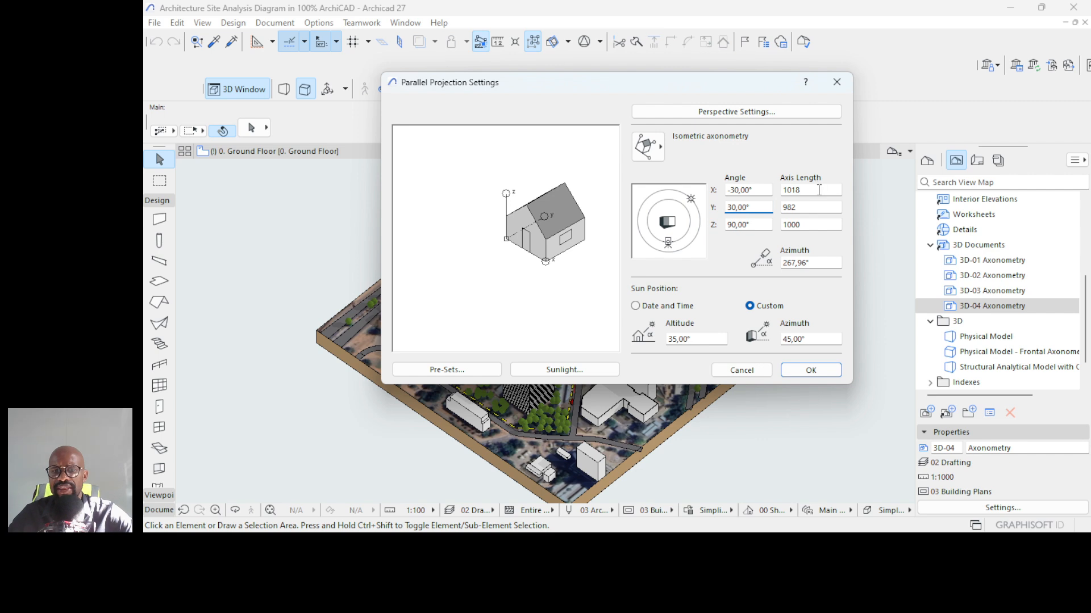
- Set the isometric projection's X and Y axis lengths to 1000 and apply the projection settings
{"action": "left_click", "coordinate": [821, 192]}
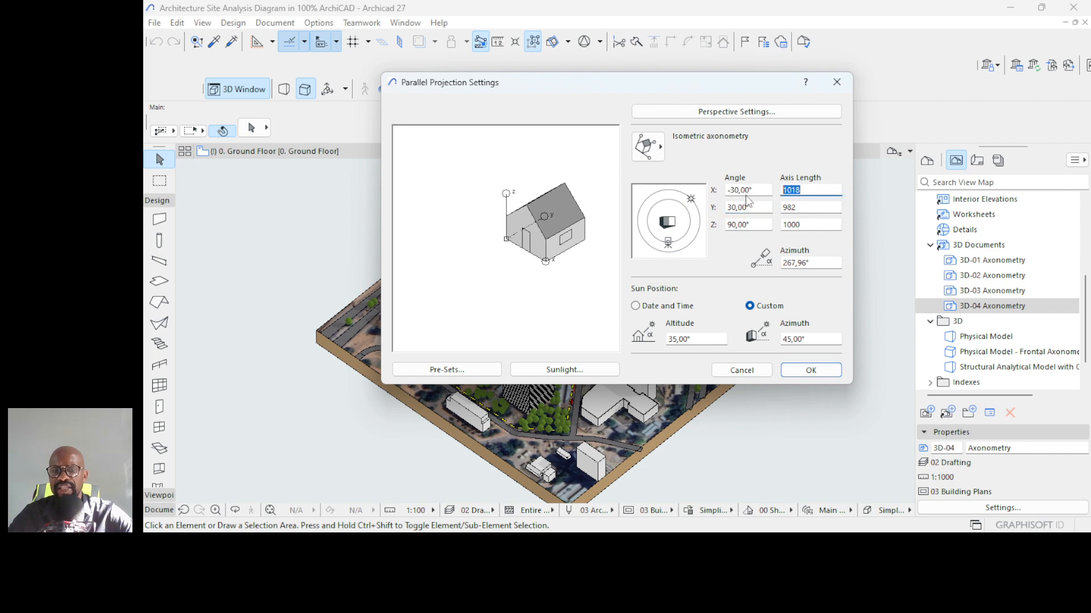
{"action": "type", "text": "1"}
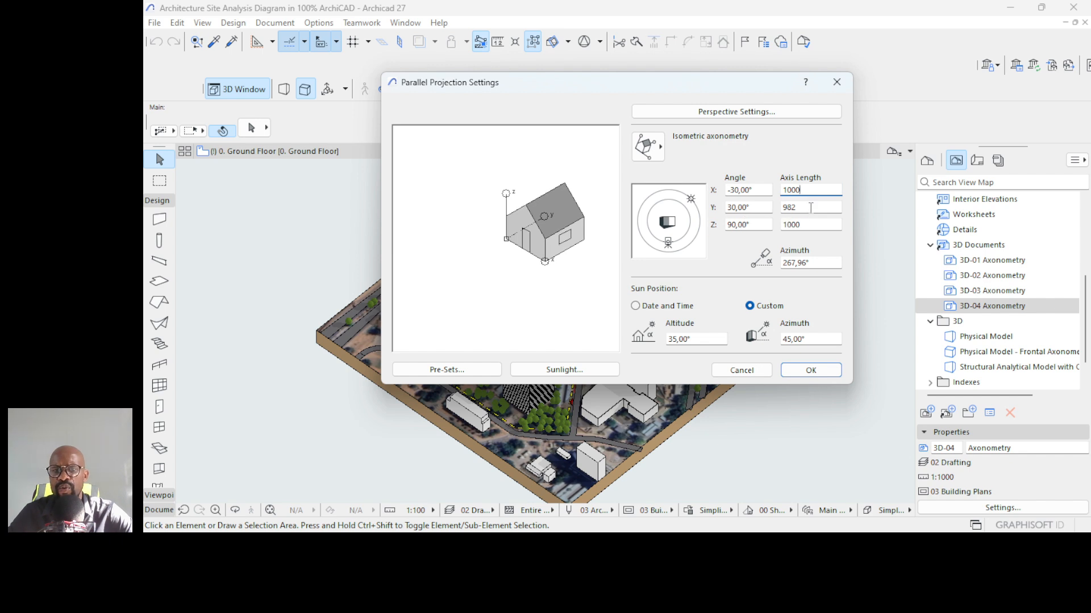
{"action": "key", "text": "Tab"}
{"action": "type", "text": "1"}
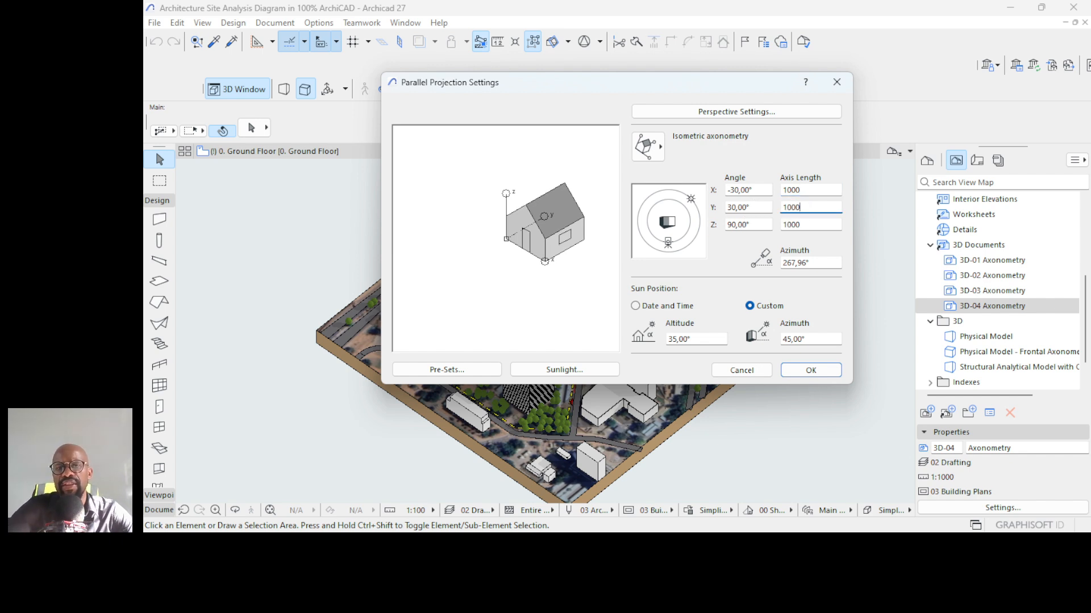
{"action": "left_click", "coordinate": [812, 226]}
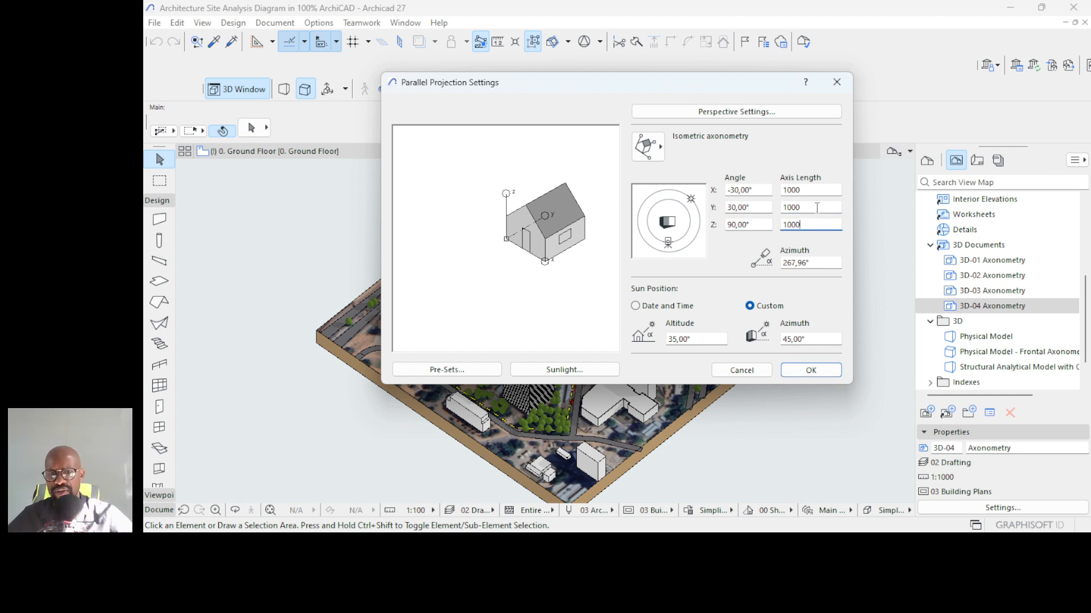
{"action": "left_click", "coordinate": [817, 208]}
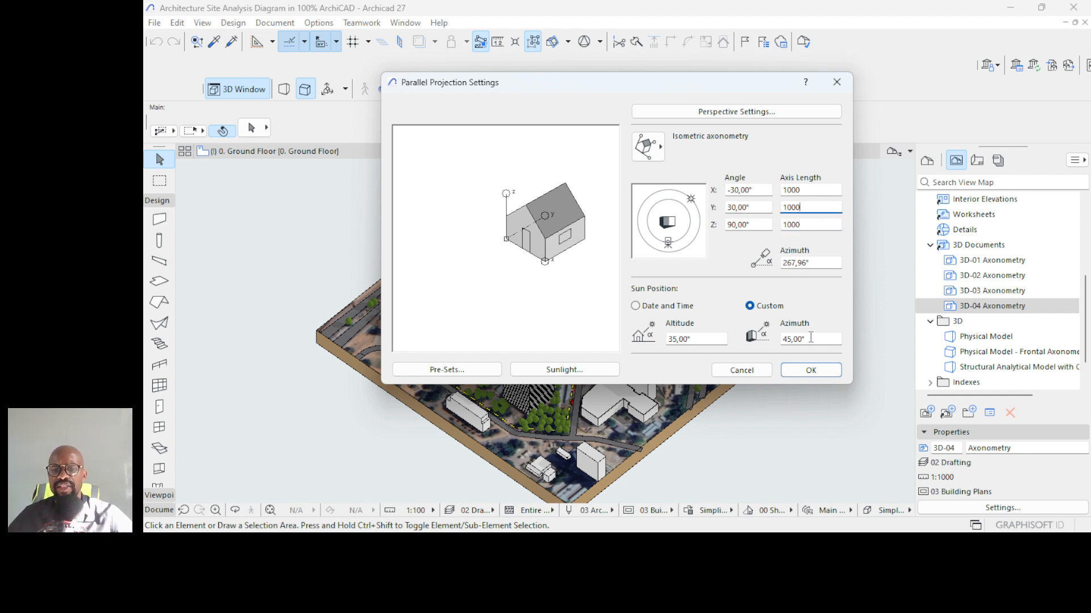
{"action": "left_click", "coordinate": [810, 372]}
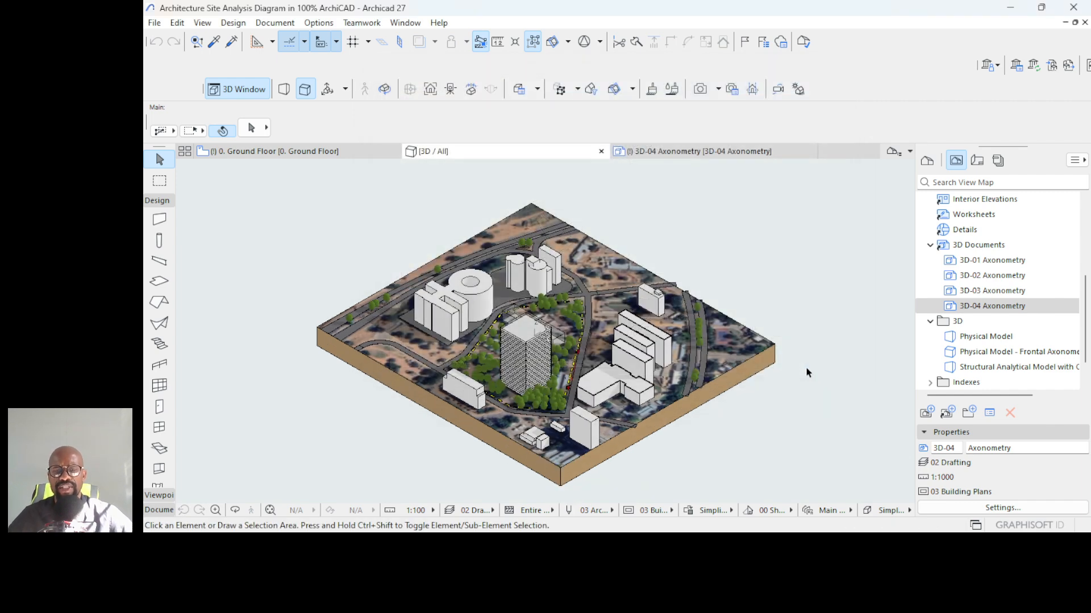
- Examine the isometric site model up close, especially where the road ends meet the edge of the terrain
{"action": "scroll", "coordinate": [518, 433], "scroll_direction": "up", "scroll_amount": 2}
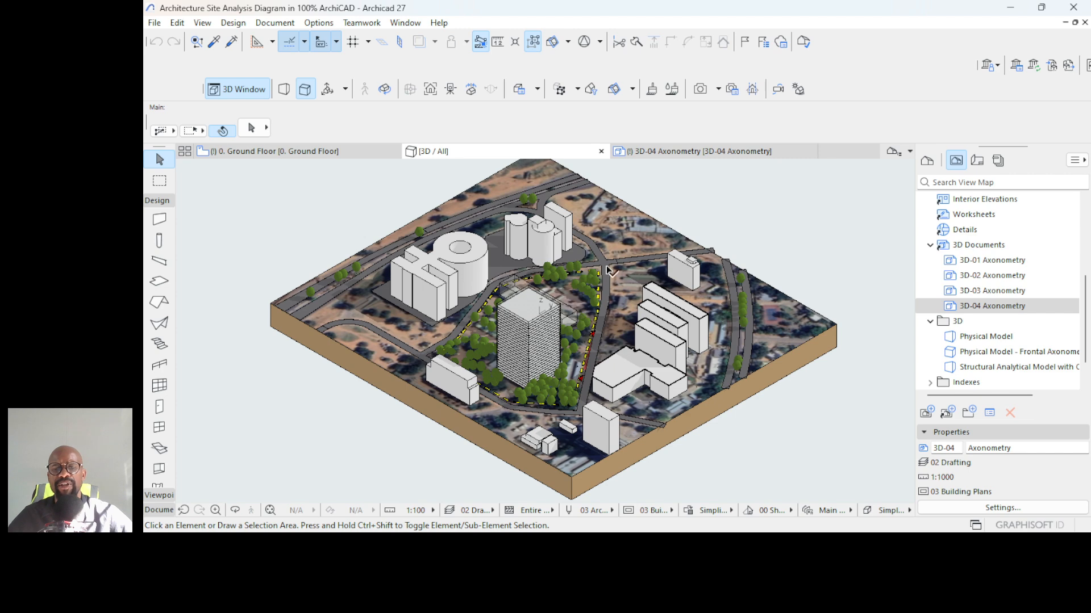
{"action": "scroll", "coordinate": [635, 297], "scroll_direction": "up", "scroll_amount": 2}
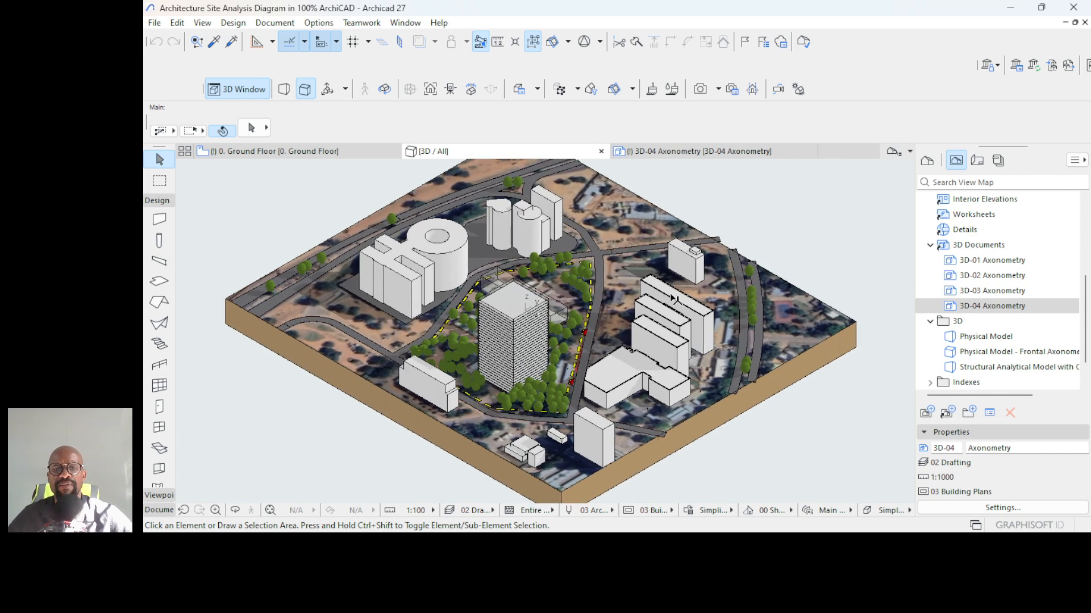
{"action": "scroll", "coordinate": [672, 298], "scroll_direction": "down", "scroll_amount": 3}
{"action": "scroll", "coordinate": [698, 272], "scroll_direction": "up", "scroll_amount": 4}
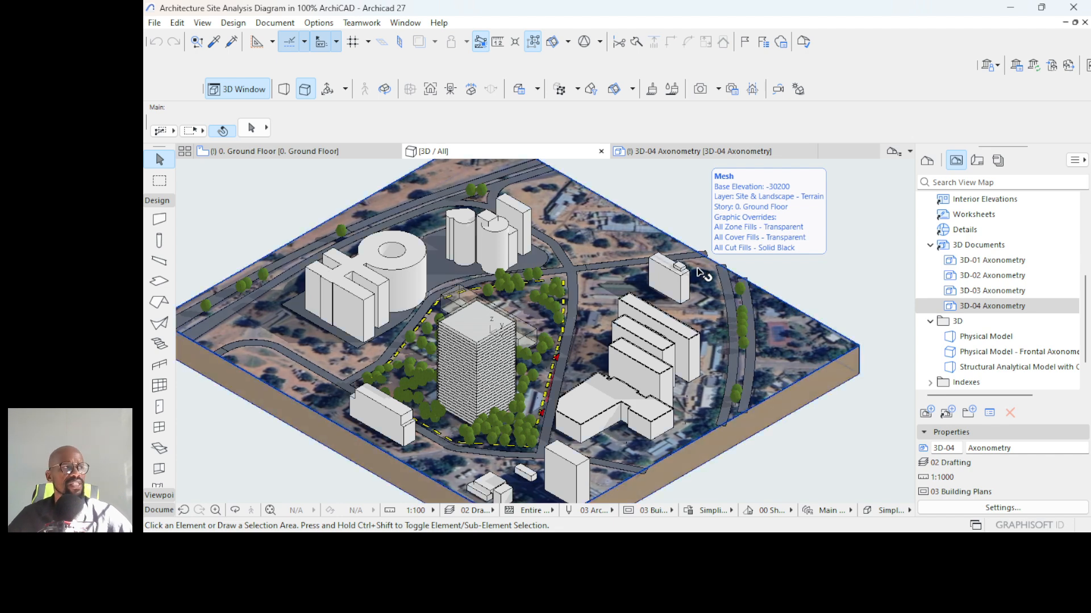
{"action": "scroll", "coordinate": [700, 273], "scroll_direction": "up", "scroll_amount": 6}
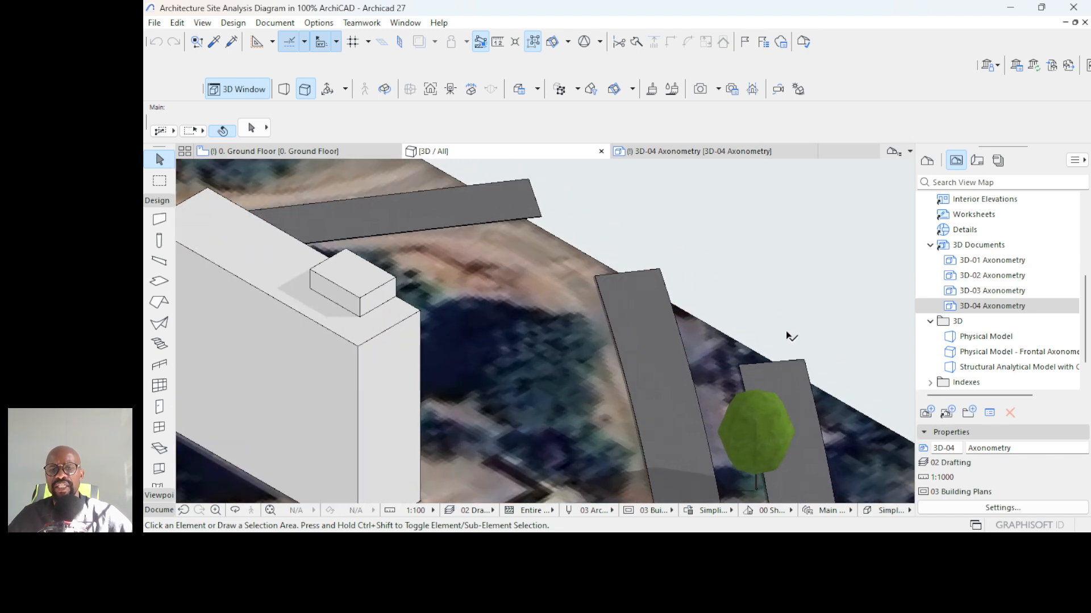
{"action": "scroll", "coordinate": [540, 196], "scroll_direction": "down", "scroll_amount": 2}
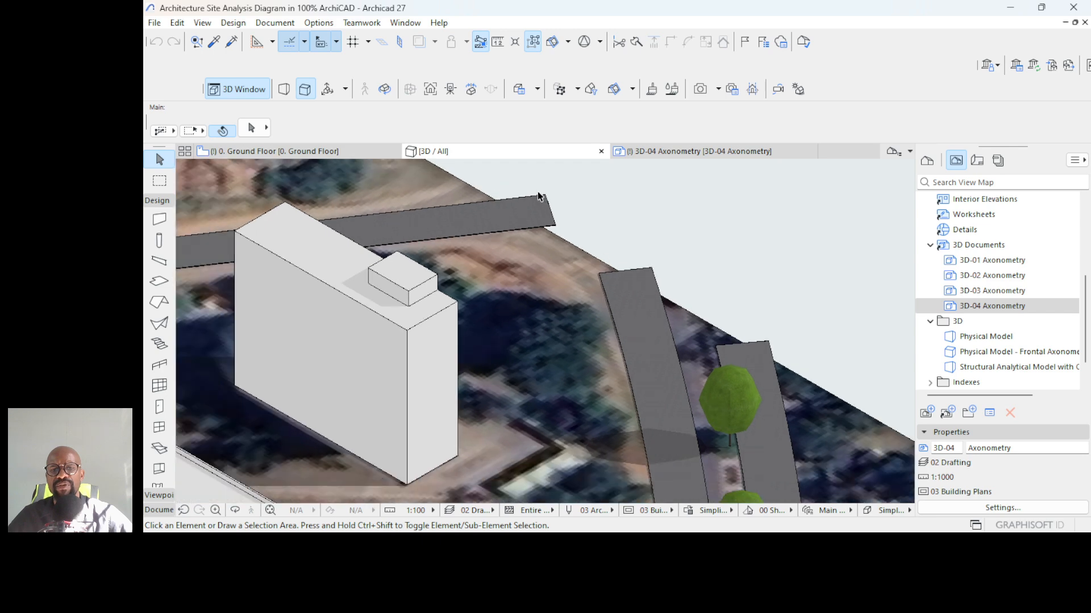
{"action": "scroll", "coordinate": [539, 196], "scroll_direction": "up", "scroll_amount": 4}
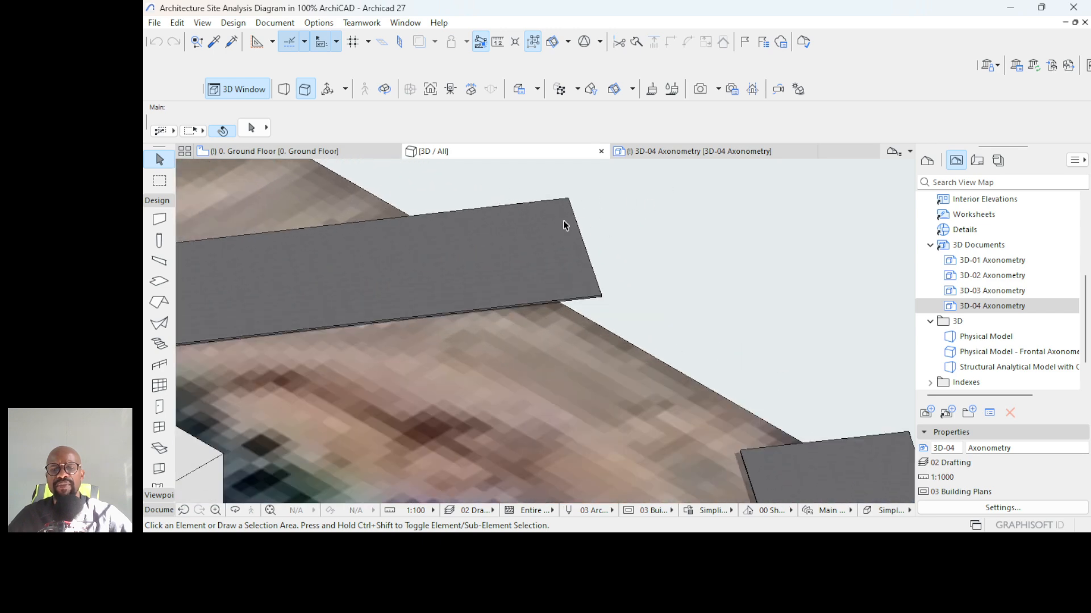
{"action": "scroll", "coordinate": [610, 215], "scroll_direction": "down", "scroll_amount": 2}
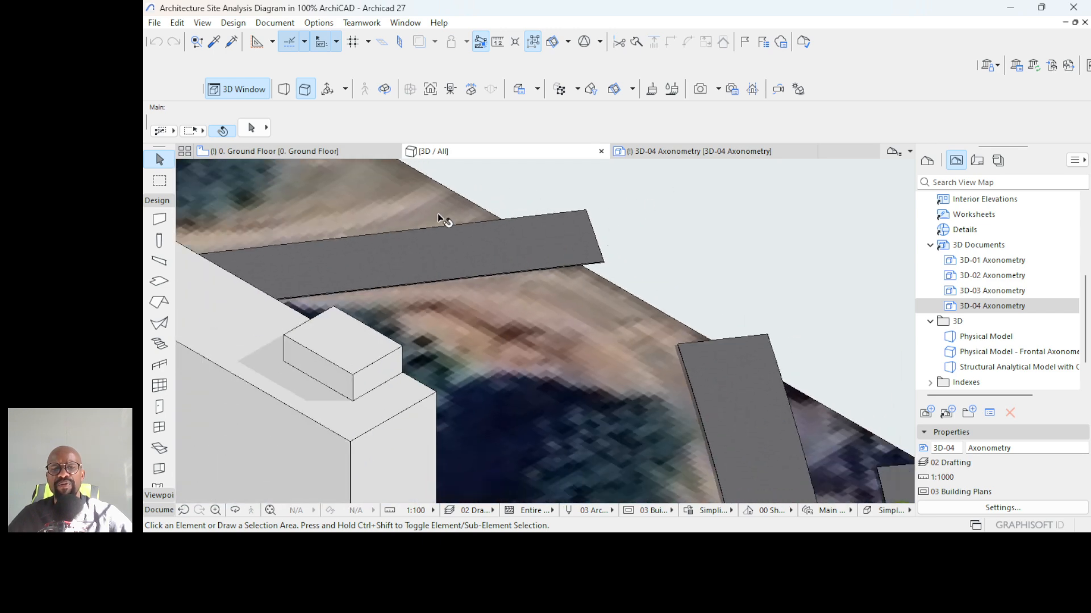
{"action": "scroll", "coordinate": [653, 234], "scroll_direction": "down", "scroll_amount": 8}
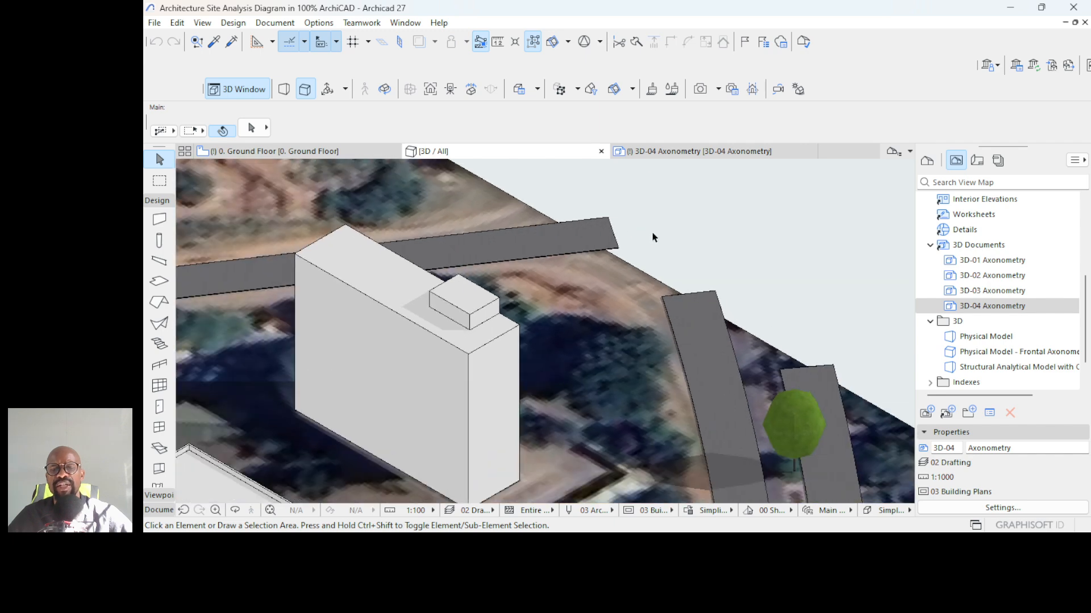
{"action": "scroll", "coordinate": [714, 260], "scroll_direction": "down", "scroll_amount": 6}
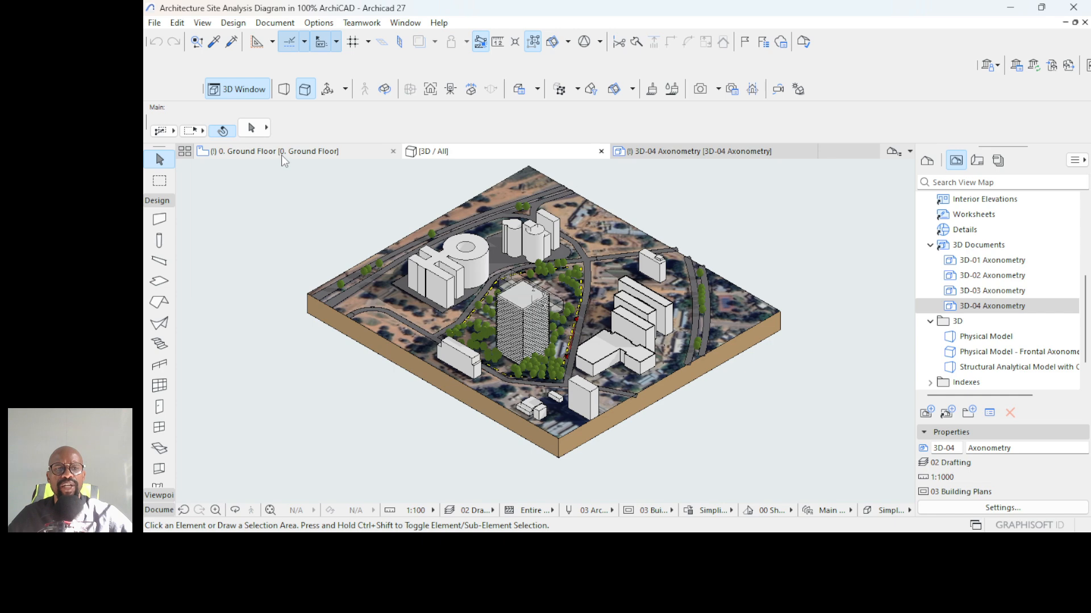
- On the Ground Floor plan, draw a rectangular marquee exactly around the aerial site image and show the marquee area in 3D
{"action": "left_click", "coordinate": [282, 153]}
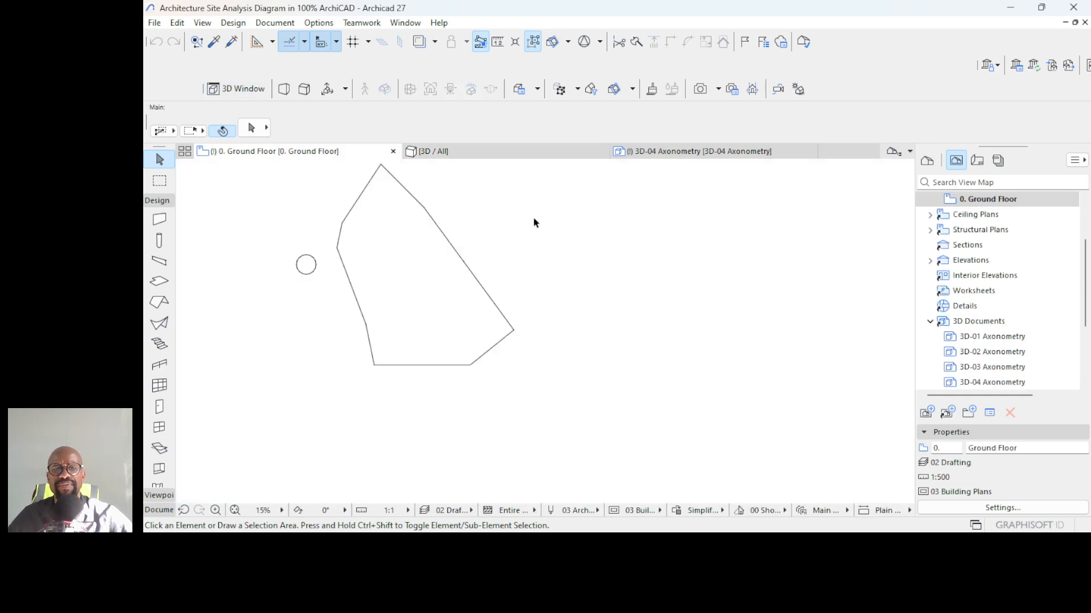
{"action": "scroll", "coordinate": [597, 263], "scroll_direction": "down", "scroll_amount": 2}
{"action": "middle_click_drag", "start_coordinate": [597, 263], "coordinate": [654, 326]}
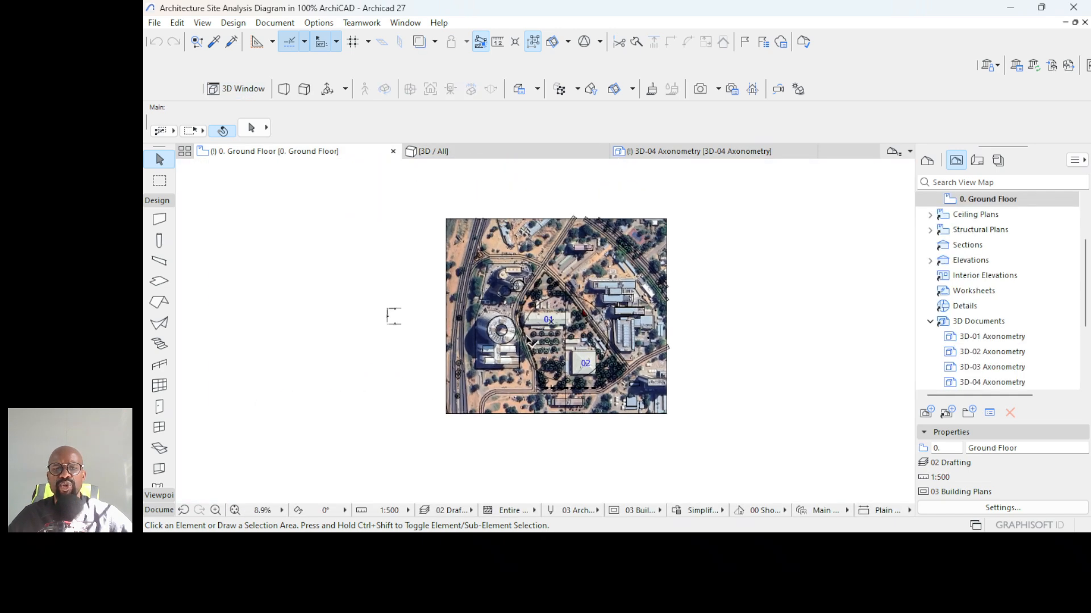
{"action": "scroll", "coordinate": [527, 340], "scroll_direction": "up", "scroll_amount": 2}
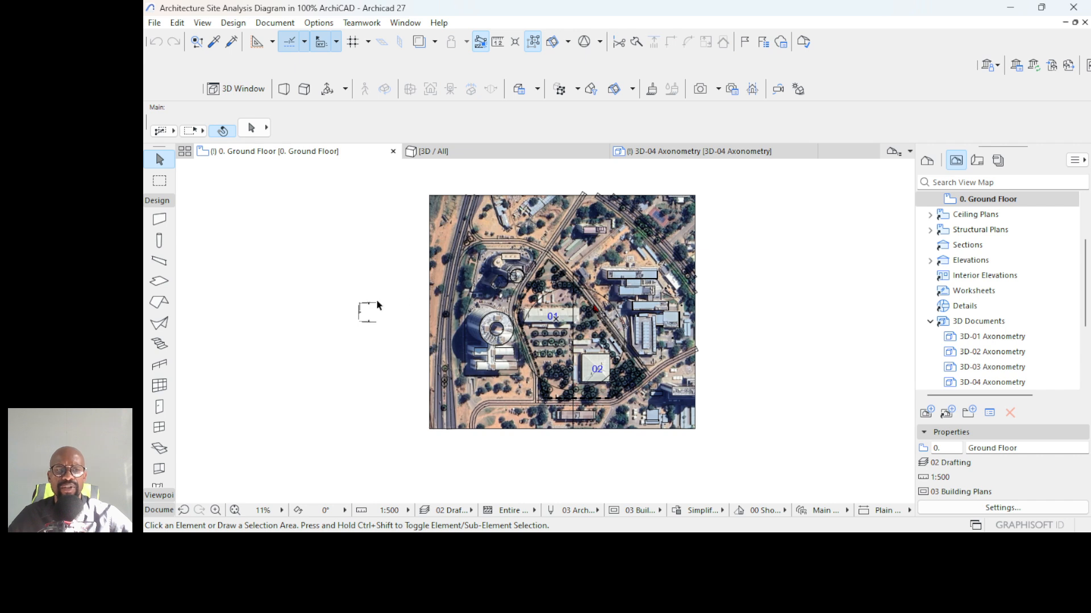
{"action": "left_click", "coordinate": [159, 182]}
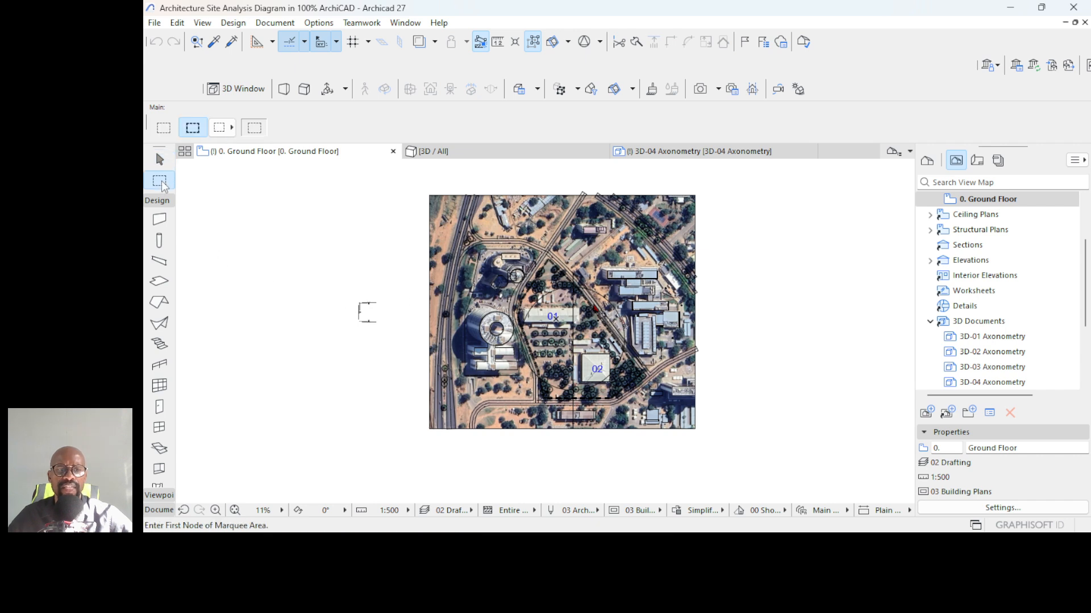
{"action": "left_click", "coordinate": [430, 195]}
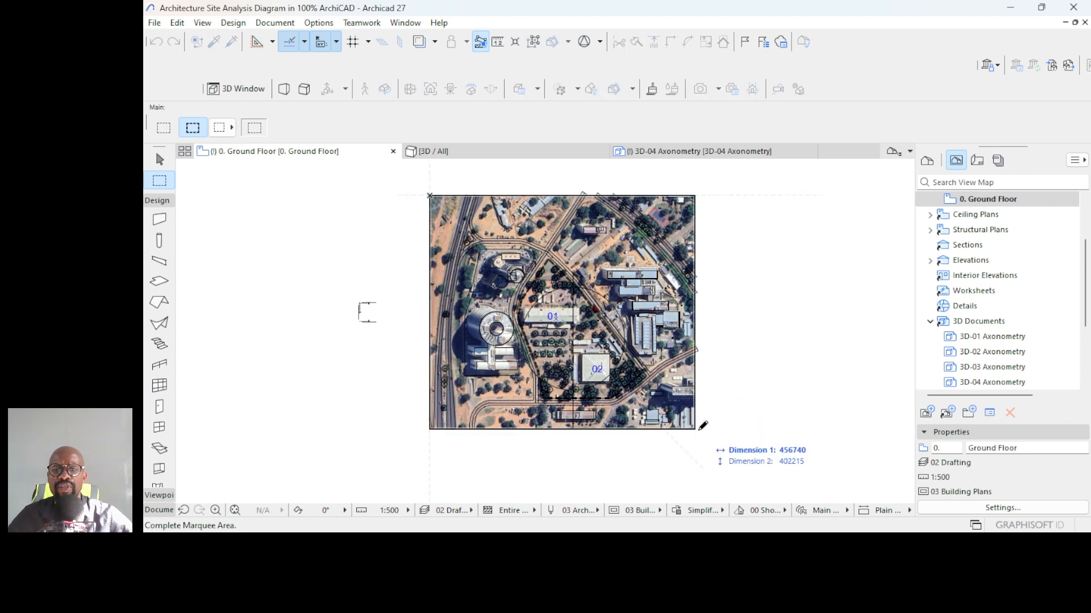
{"action": "left_click", "coordinate": [697, 429]}
{"action": "right_click", "coordinate": [757, 248]}
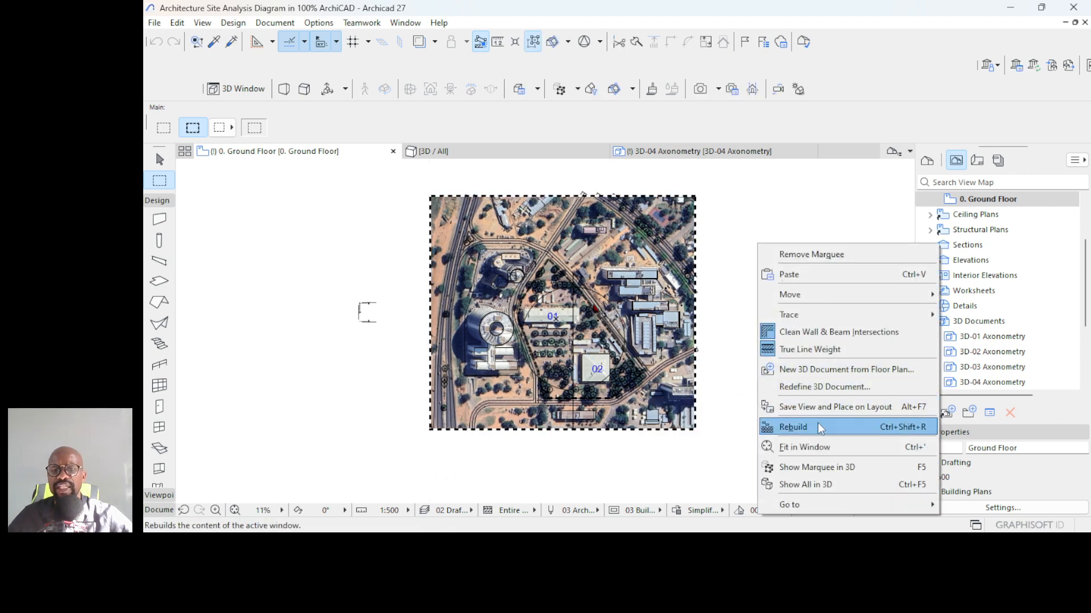
{"action": "left_click", "coordinate": [809, 472]}
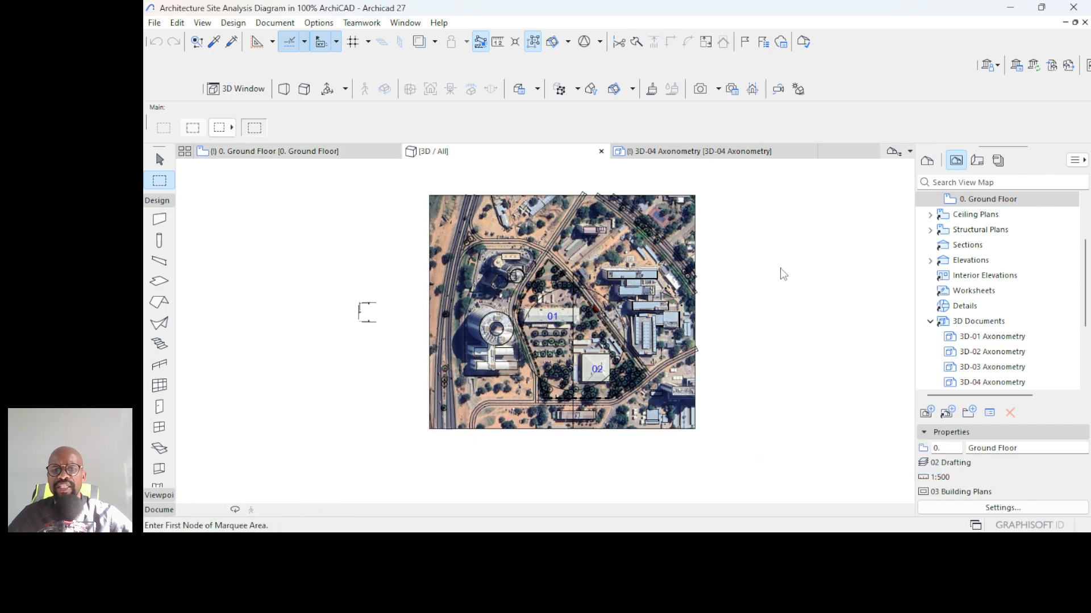
- Inspect the marquee-limited 3D model, checking the road ends along the terrain edge and the overall isometric view
{"action": "scroll", "coordinate": [704, 268], "scroll_direction": "up", "scroll_amount": 10}
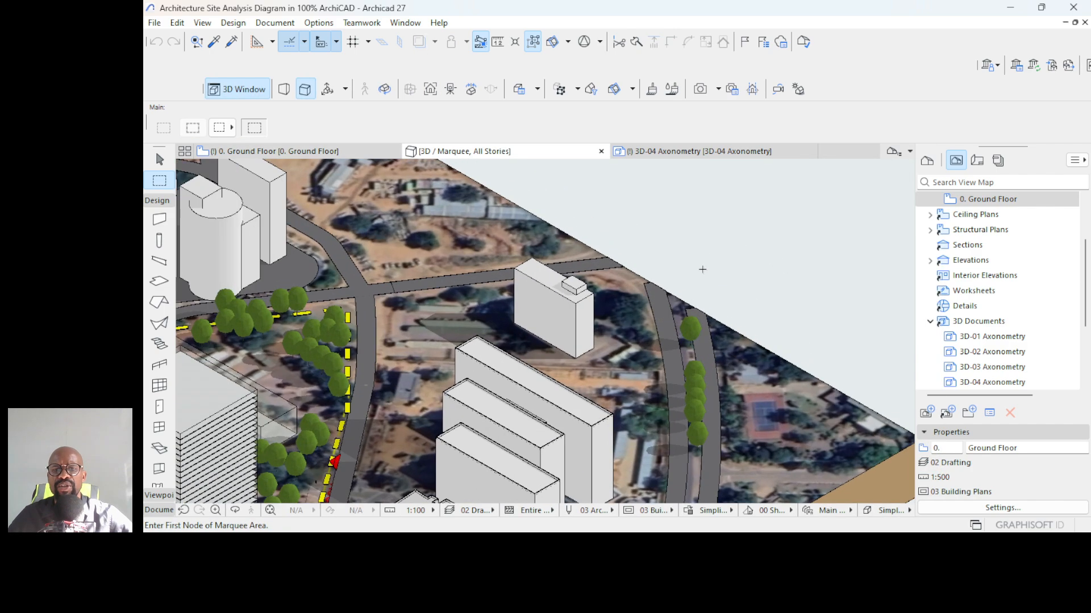
{"action": "scroll", "coordinate": [710, 299], "scroll_direction": "down", "scroll_amount": 10}
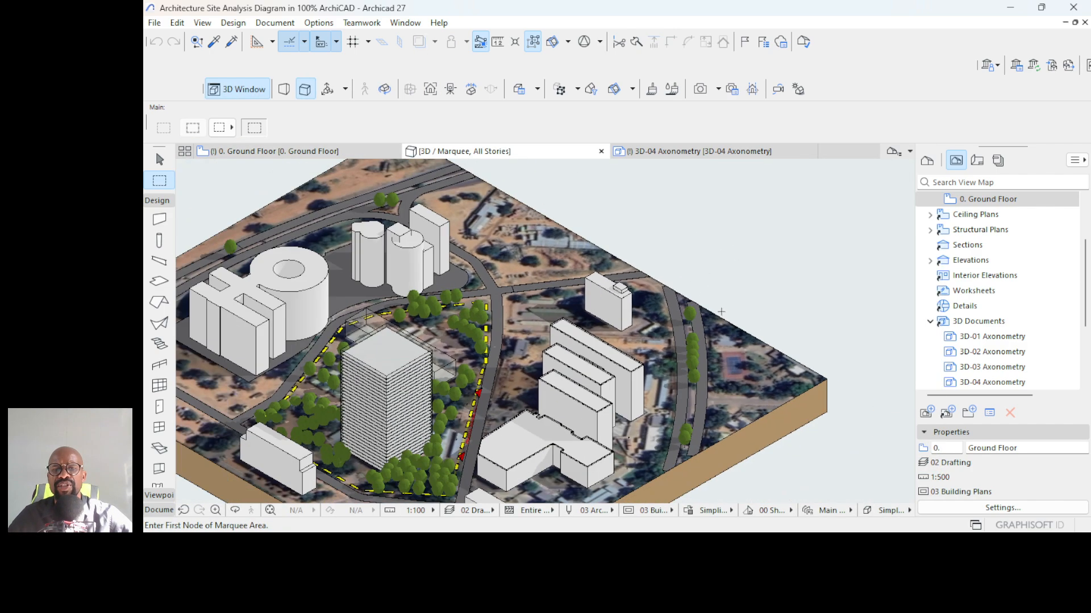
{"action": "scroll", "coordinate": [653, 409], "scroll_direction": "up", "scroll_amount": 3}
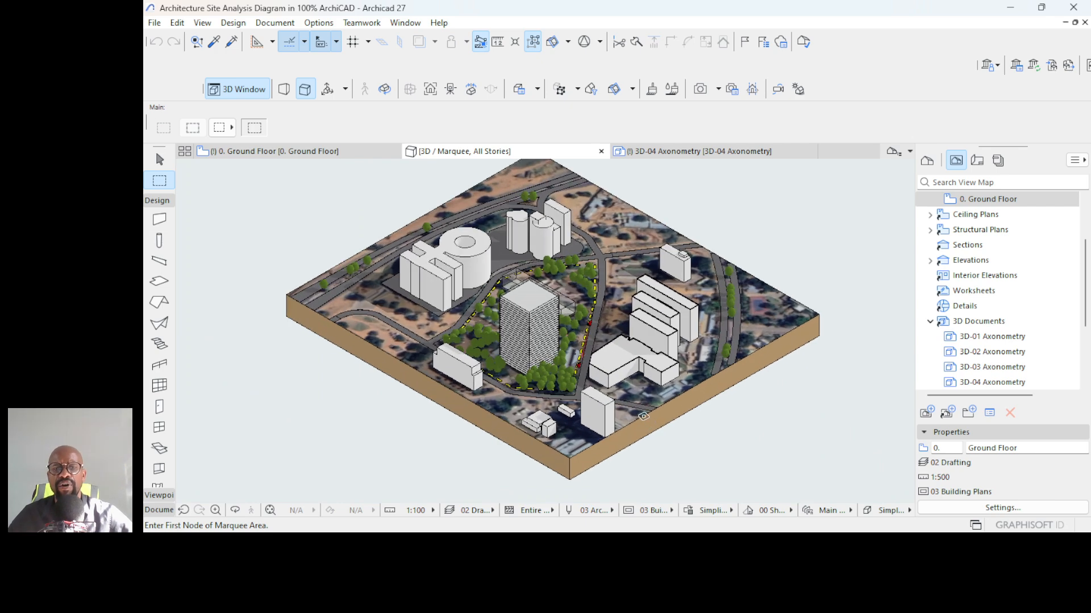
{"action": "scroll", "coordinate": [670, 306], "scroll_direction": "down", "scroll_amount": 2}
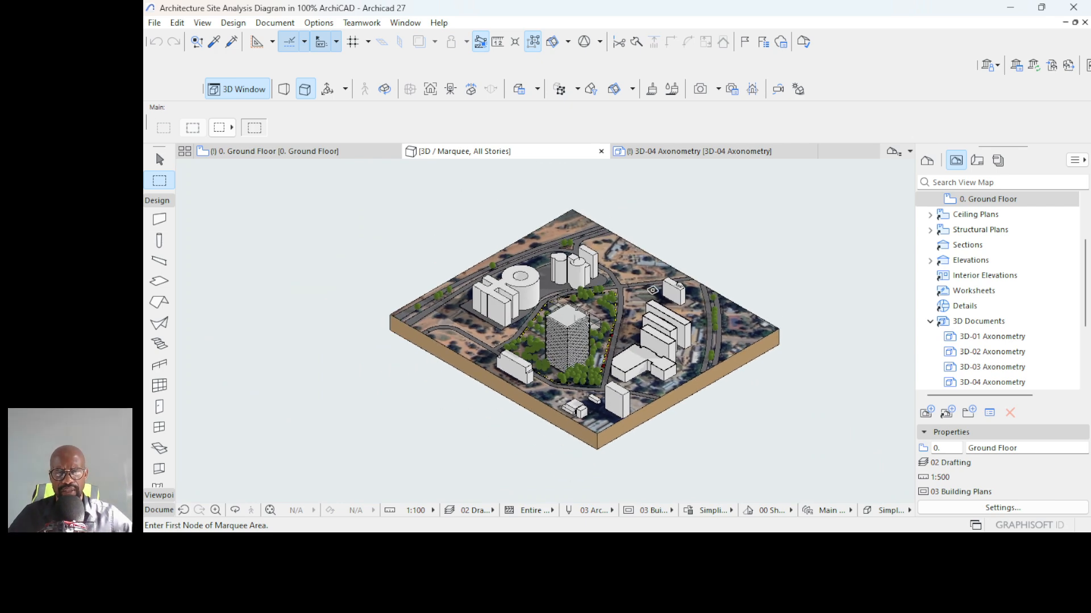
{"action": "scroll", "coordinate": [670, 307], "scroll_direction": "down", "scroll_amount": 2}
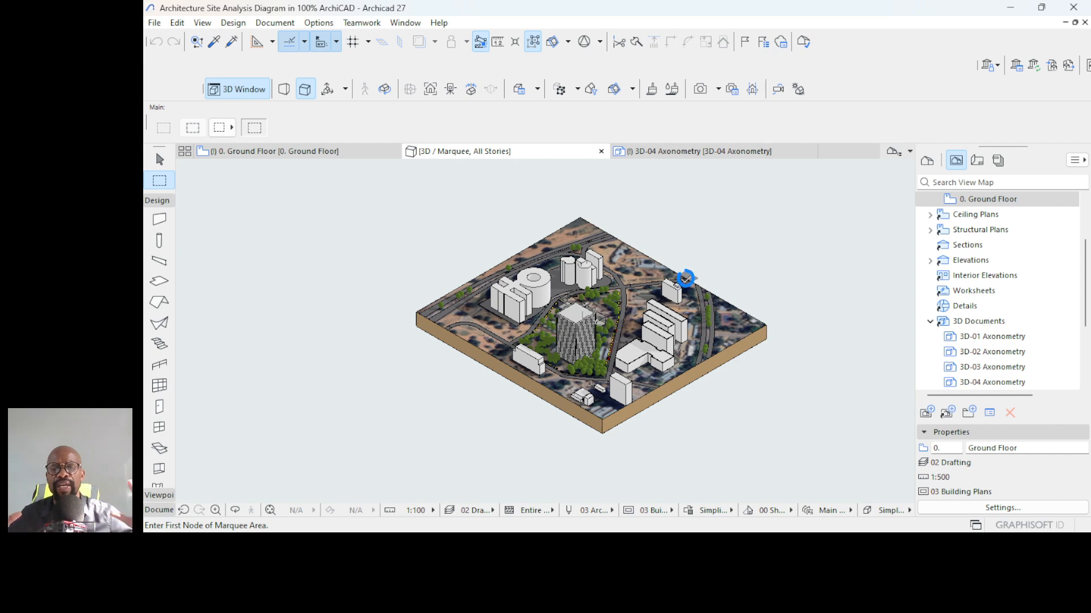
{"action": "scroll", "coordinate": [681, 273], "scroll_direction": "up", "scroll_amount": 2}
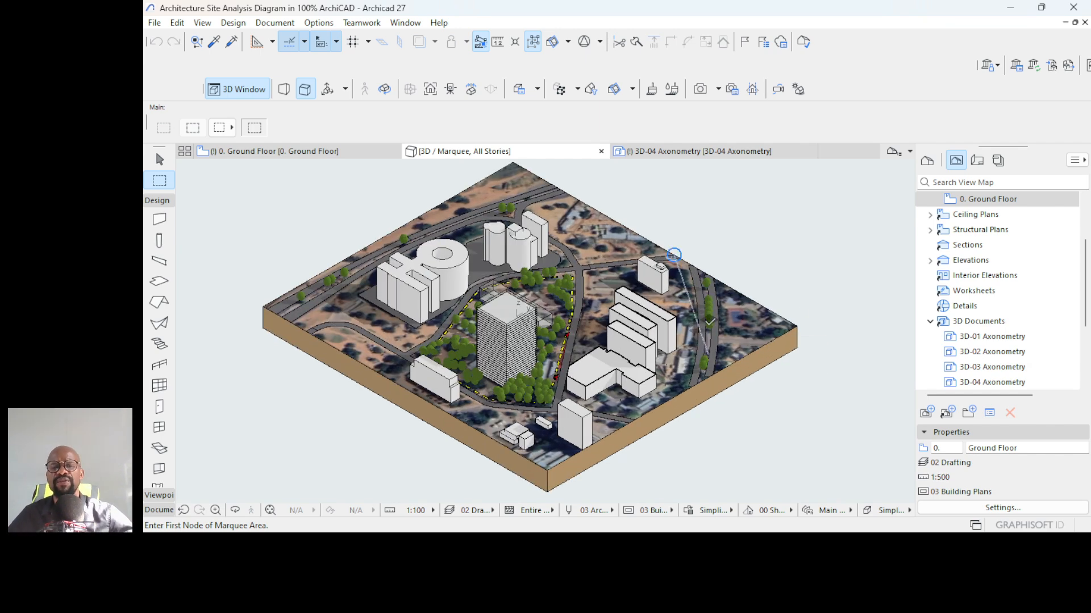
{"action": "scroll", "coordinate": [676, 261], "scroll_direction": "down", "scroll_amount": 3}
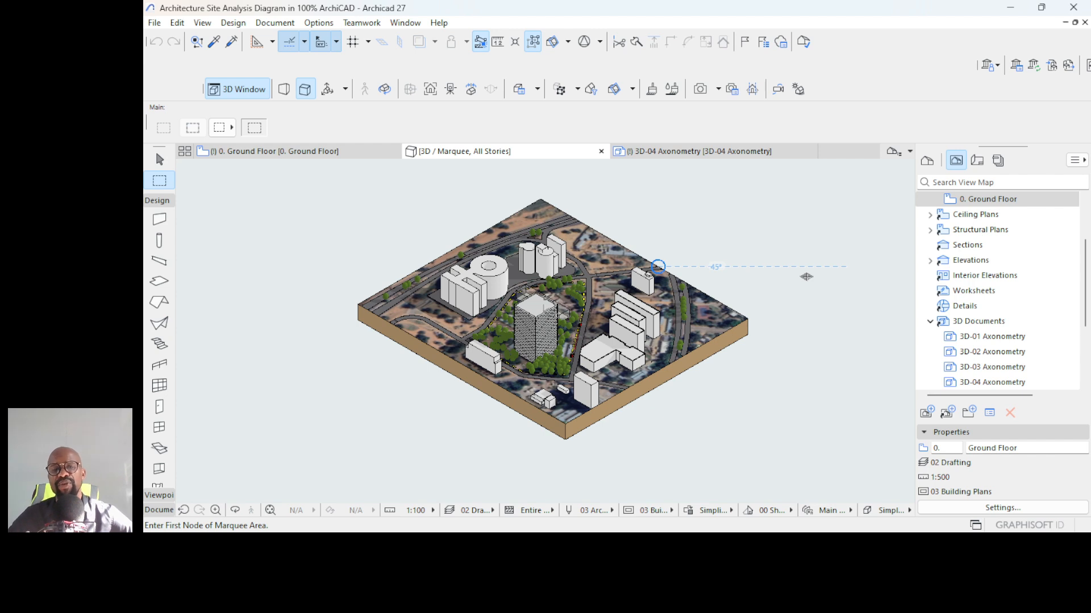
{"action": "scroll", "coordinate": [624, 314], "scroll_direction": "up", "scroll_amount": 2}
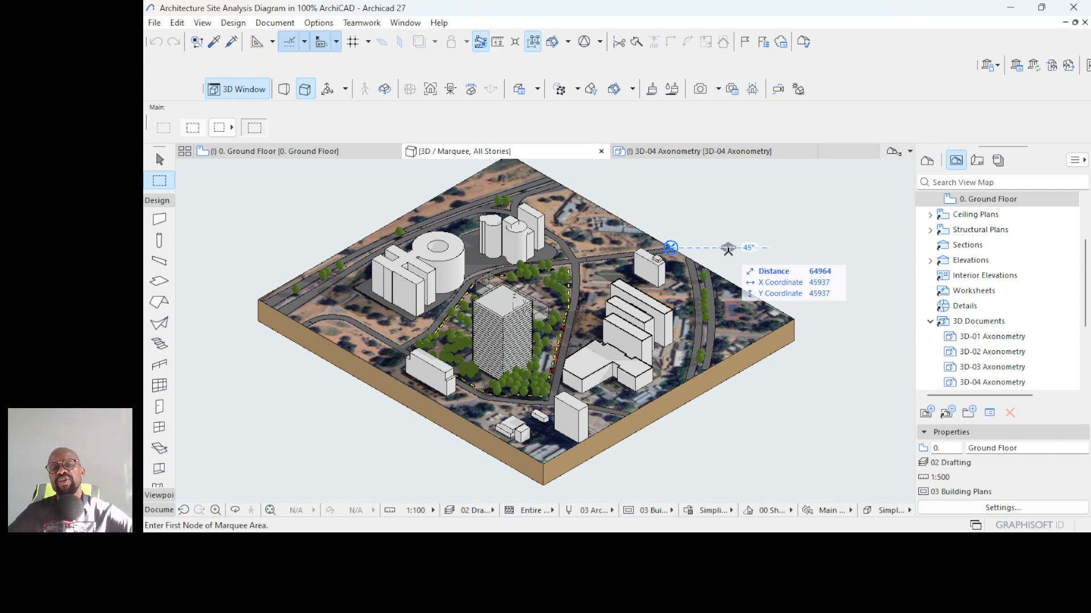
{"action": "scroll", "coordinate": [728, 251], "scroll_direction": "down", "scroll_amount": 2}
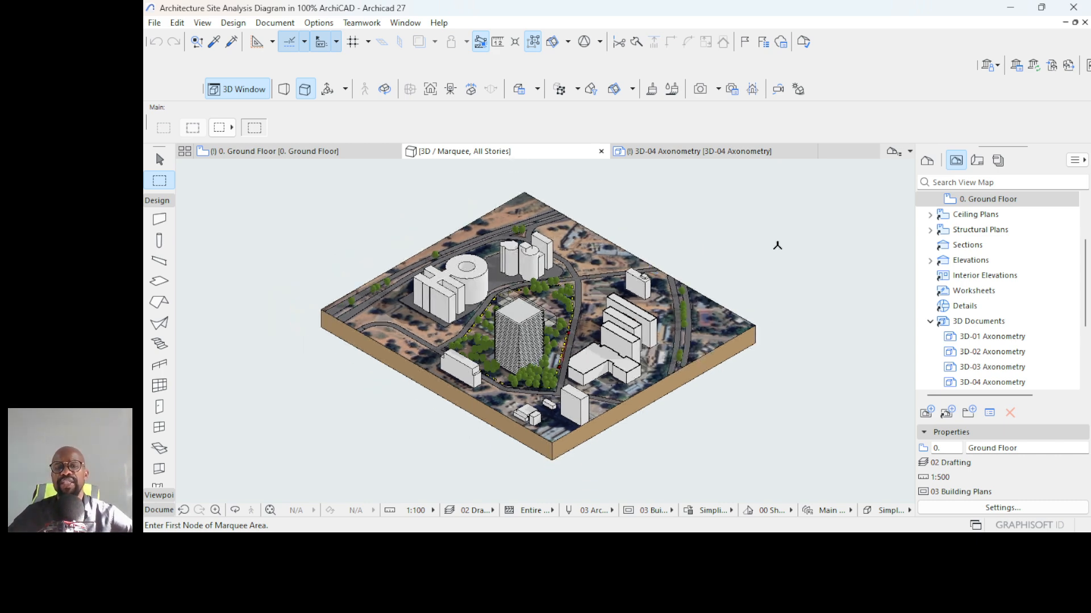
- Create a new 3D document from the marquee-limited 3D view with reference ID 3D-05 and name "Ste Axonometry"
{"action": "right_click", "coordinate": [761, 206]}
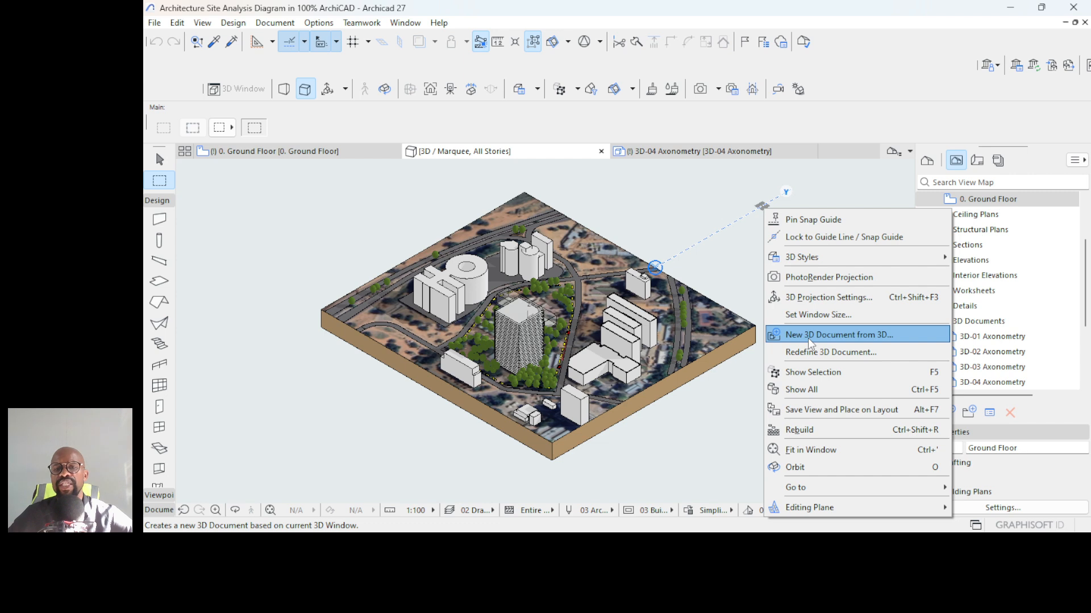
{"action": "left_click", "coordinate": [811, 340]}
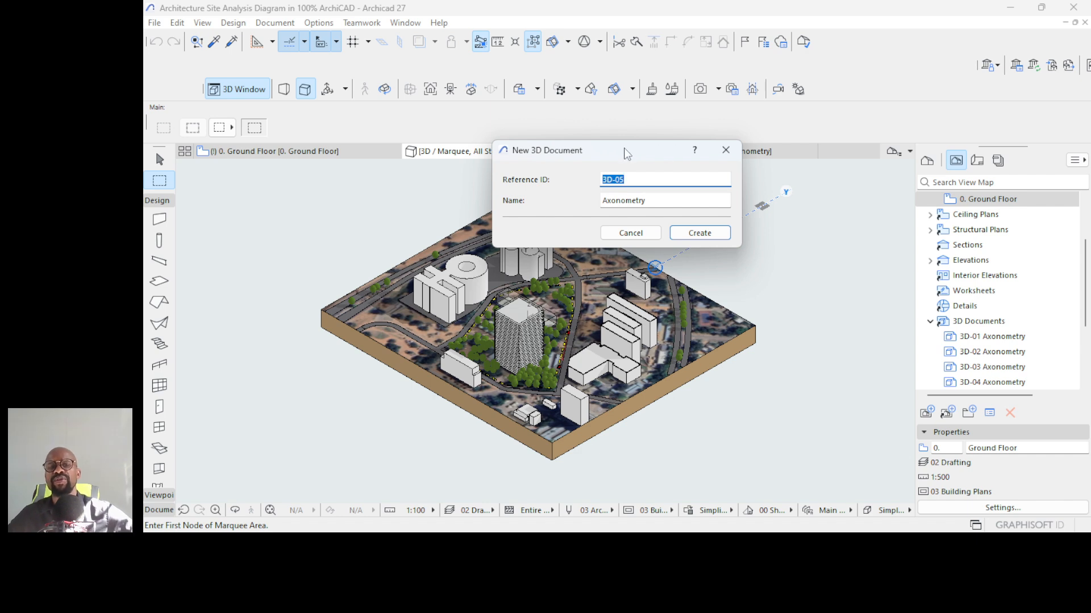
{"action": "left_click_drag", "start_coordinate": [642, 149], "coordinate": [632, 175]}
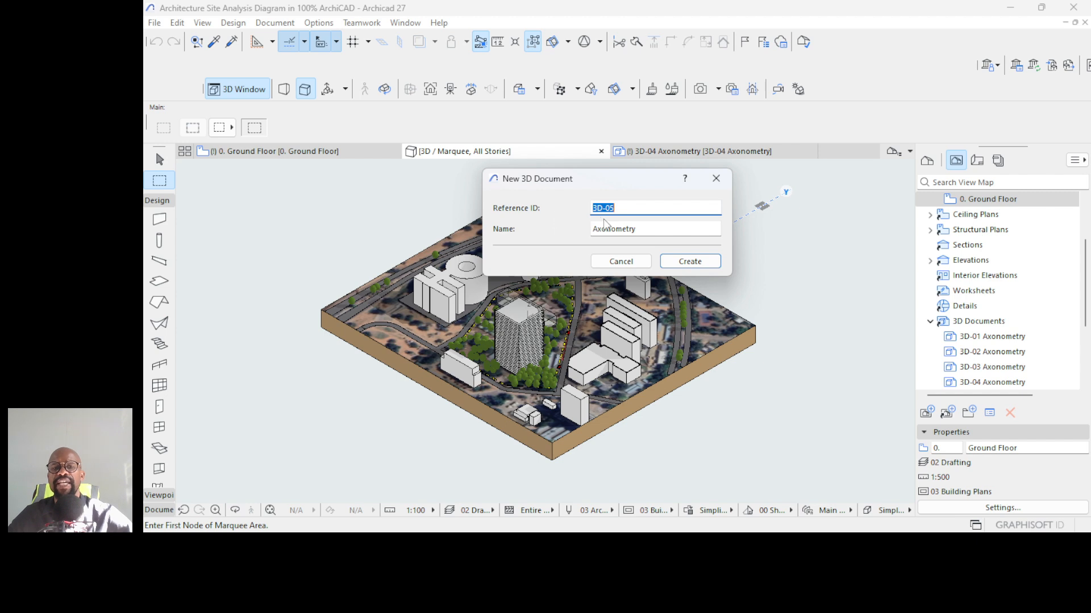
{"action": "left_click", "coordinate": [594, 231]}
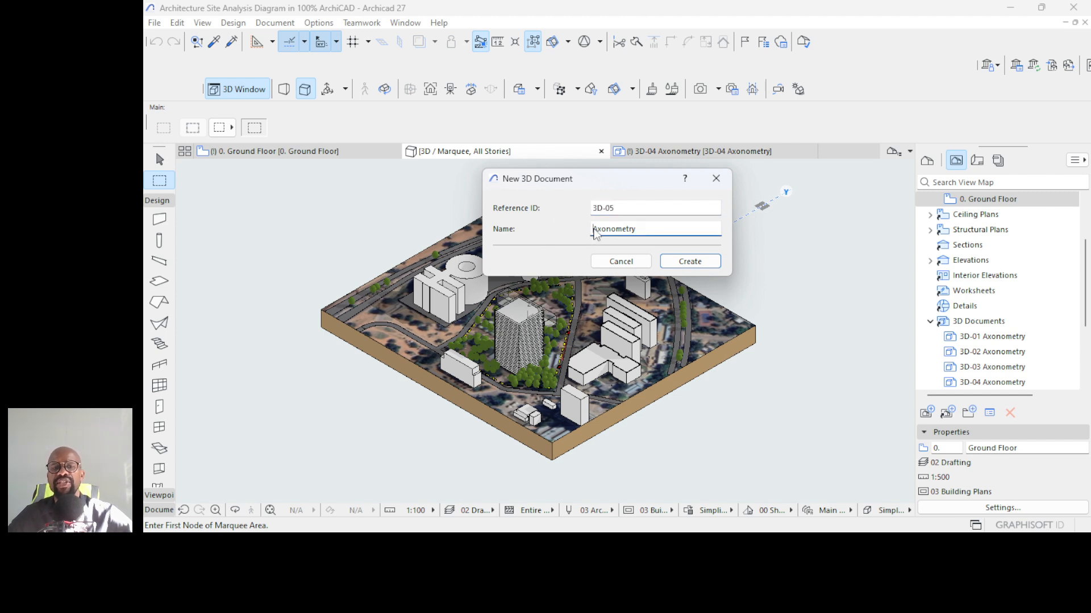
{"action": "type", "text": "Ste"}
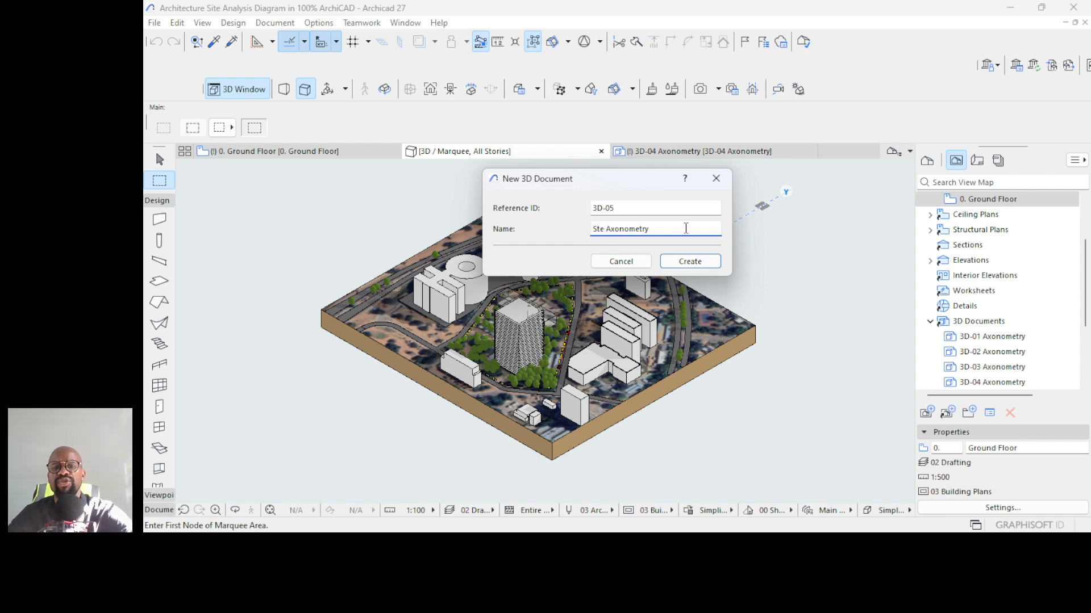
{"action": "left_click", "coordinate": [690, 261]}
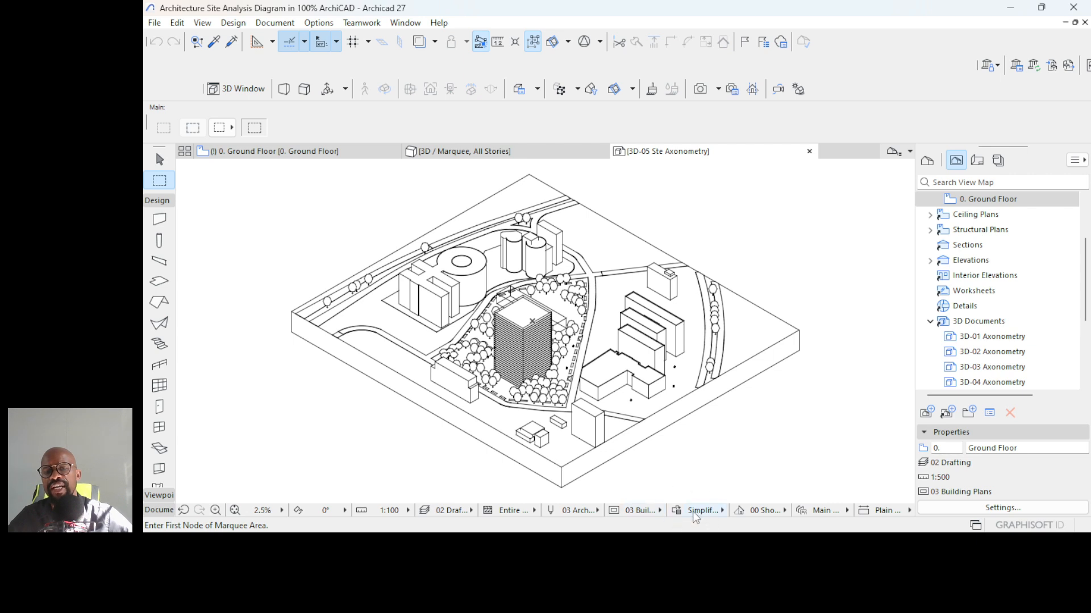
- Set the graphic override combination of the new 3D document to No Overrides and check the coloured site model
{"action": "left_click", "coordinate": [707, 513]}
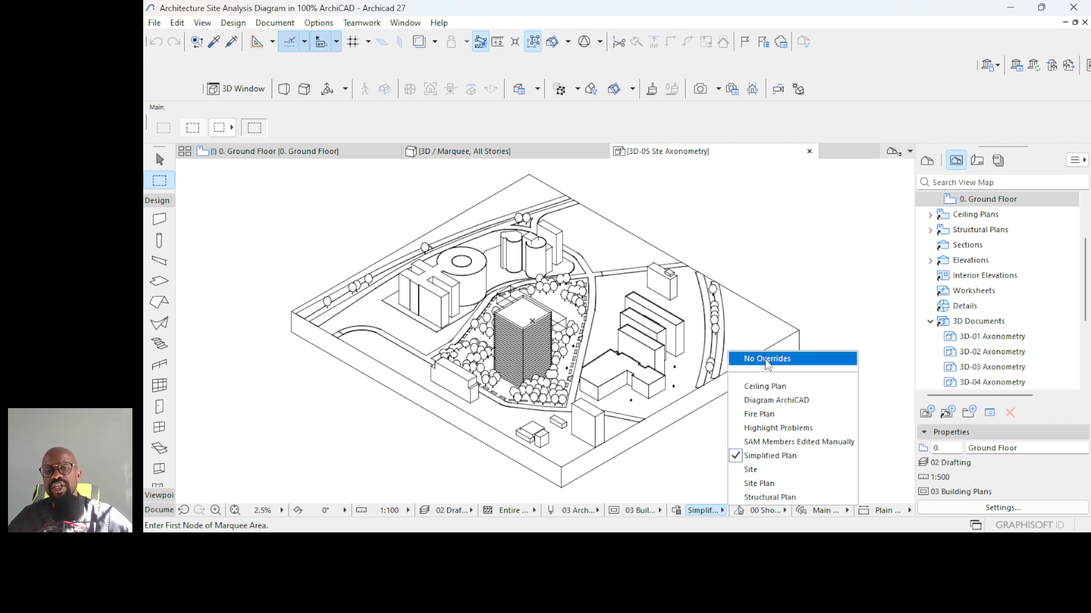
{"action": "left_click", "coordinate": [764, 358]}
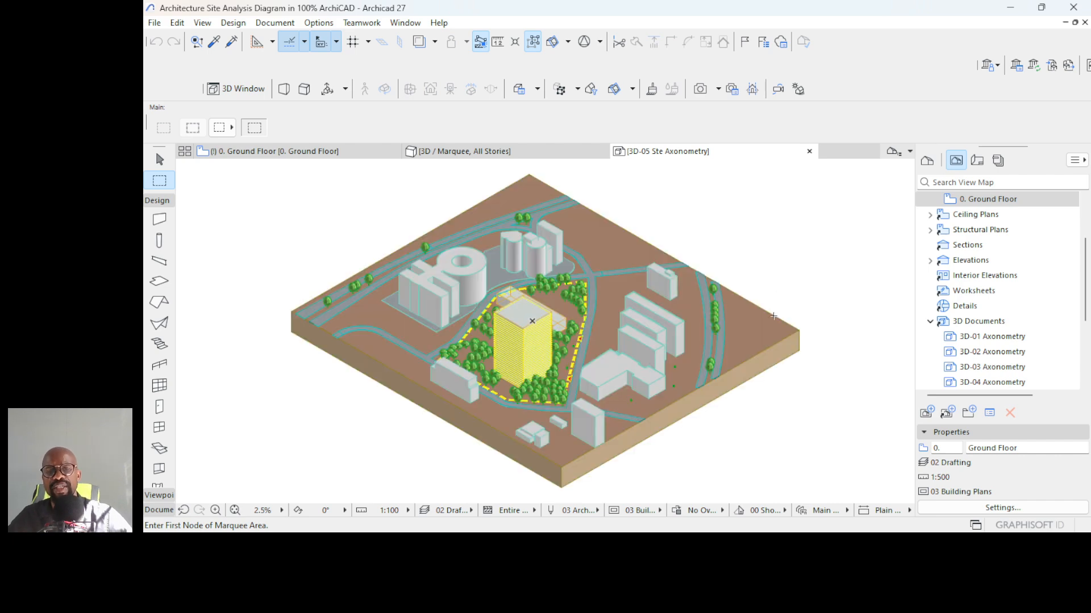
{"action": "scroll", "coordinate": [715, 329], "scroll_direction": "up", "scroll_amount": 3}
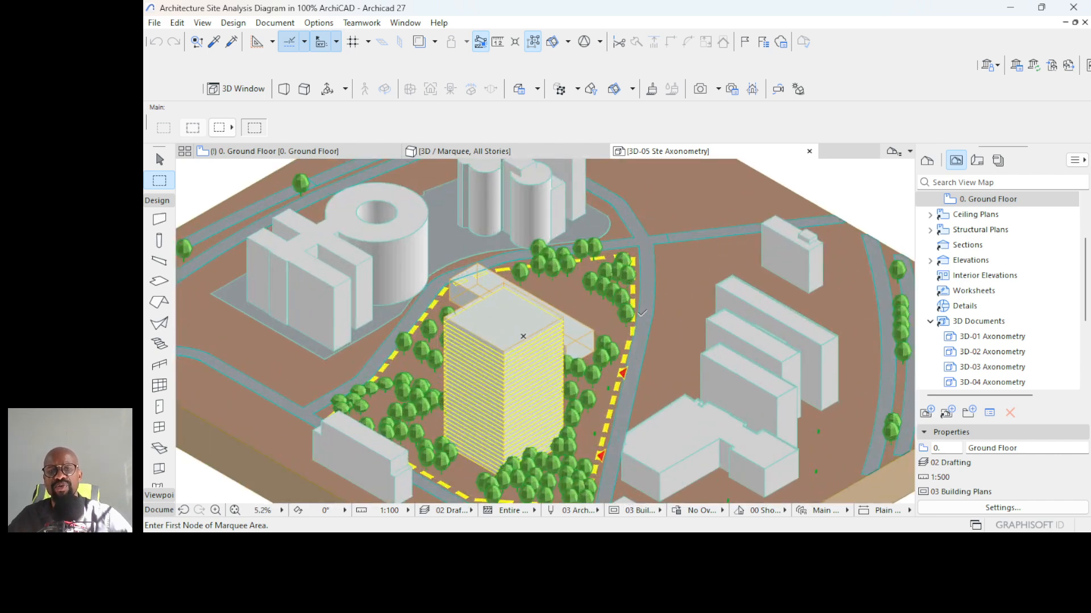
{"action": "scroll", "coordinate": [628, 316], "scroll_direction": "down", "scroll_amount": 3}
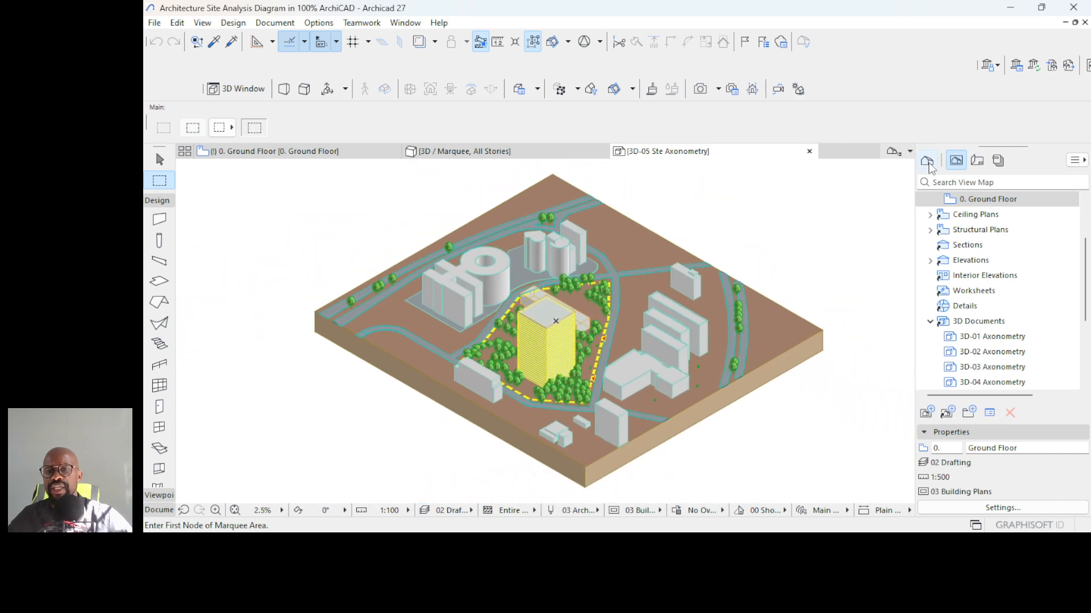
- Show the Project Map, collapse all its groups except 3D Documents, and open the 3D-05 Ste Axonometry document
{"action": "left_click", "coordinate": [927, 161]}
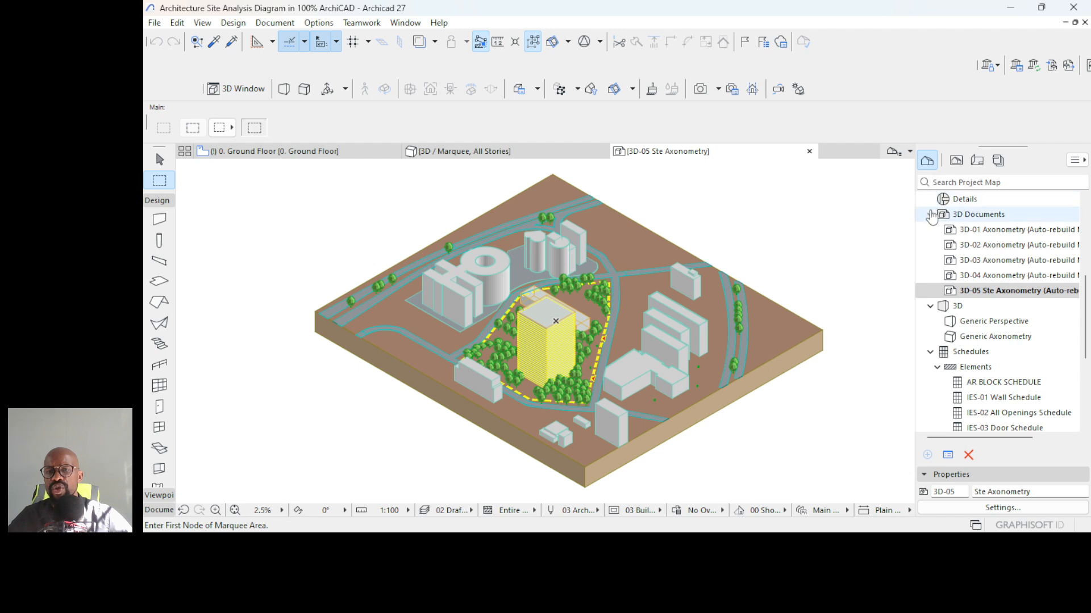
{"action": "left_click", "coordinate": [930, 214]}
{"action": "scroll", "coordinate": [937, 318], "scroll_direction": "up", "scroll_amount": 2}
{"action": "left_click", "coordinate": [930, 367]}
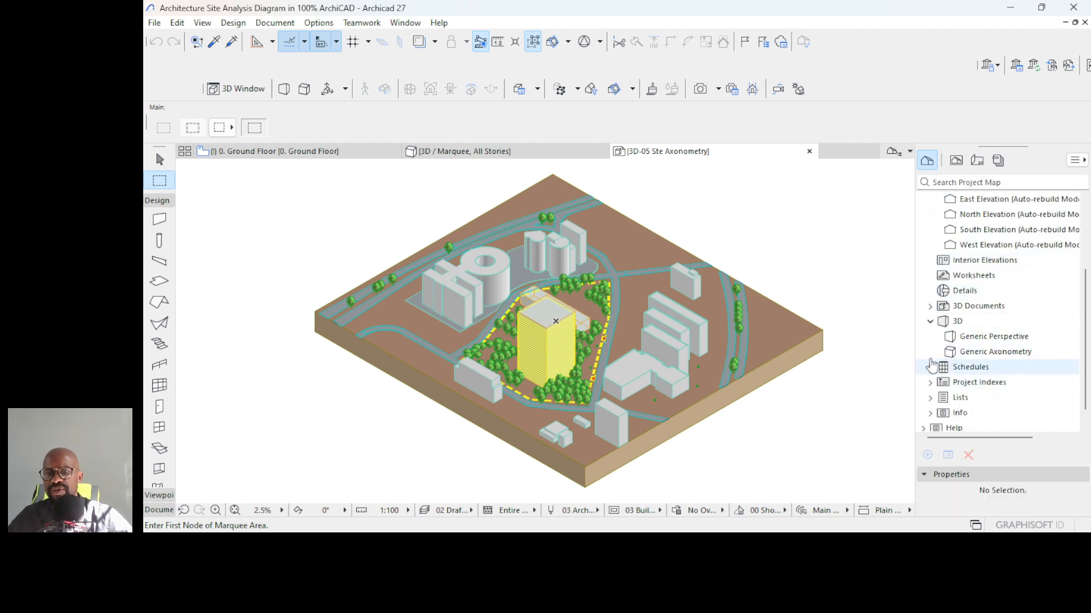
{"action": "left_click", "coordinate": [930, 321]}
{"action": "scroll", "coordinate": [932, 307], "scroll_direction": "up", "scroll_amount": 2}
{"action": "left_click", "coordinate": [931, 291]}
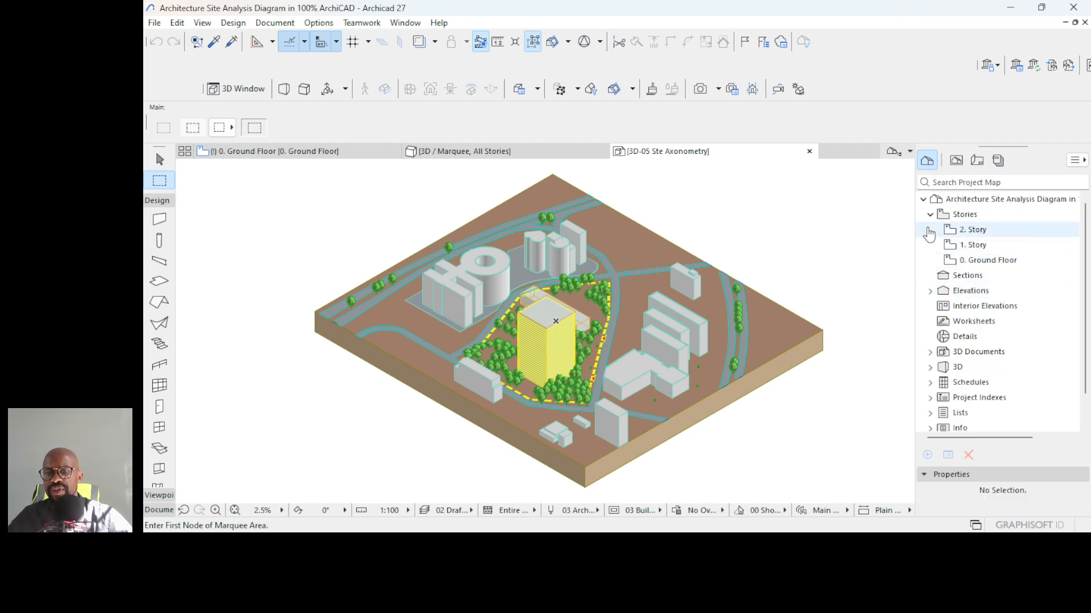
{"action": "left_click", "coordinate": [929, 214]}
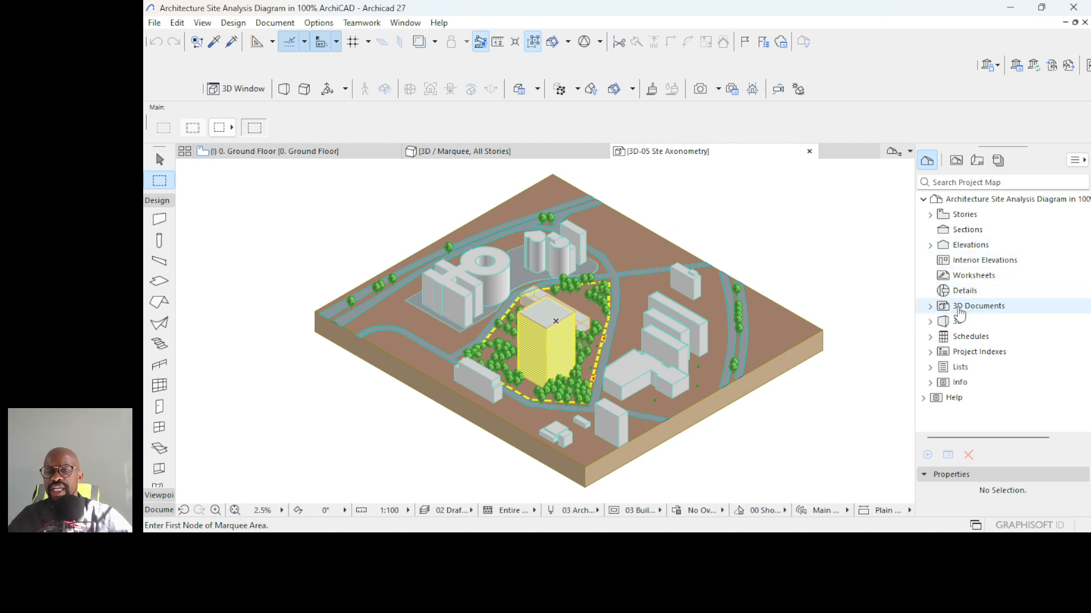
{"action": "left_click", "coordinate": [930, 308]}
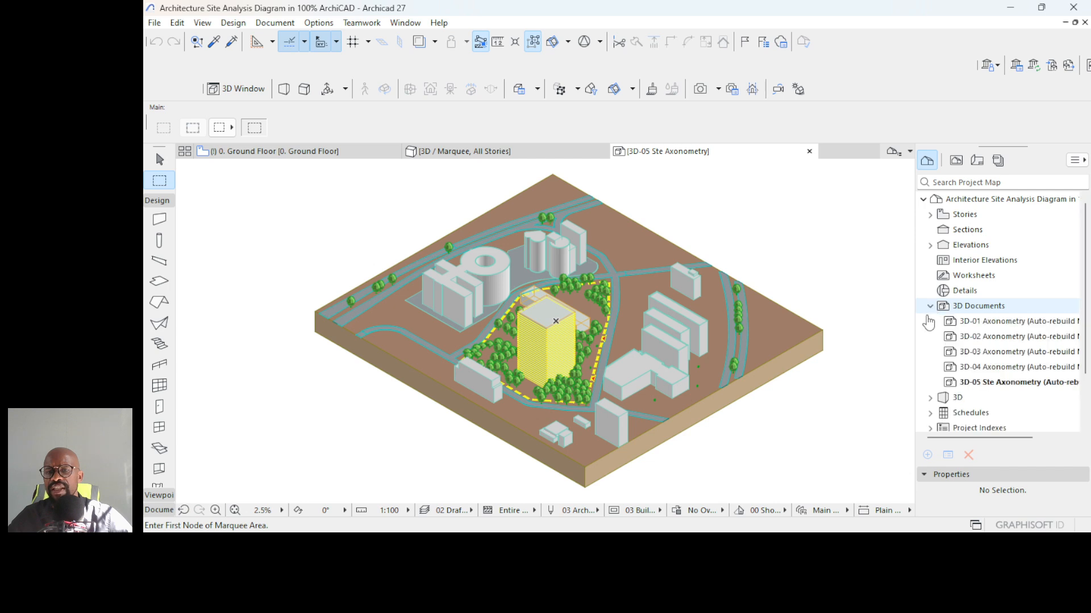
{"action": "double_click", "coordinate": [983, 381]}
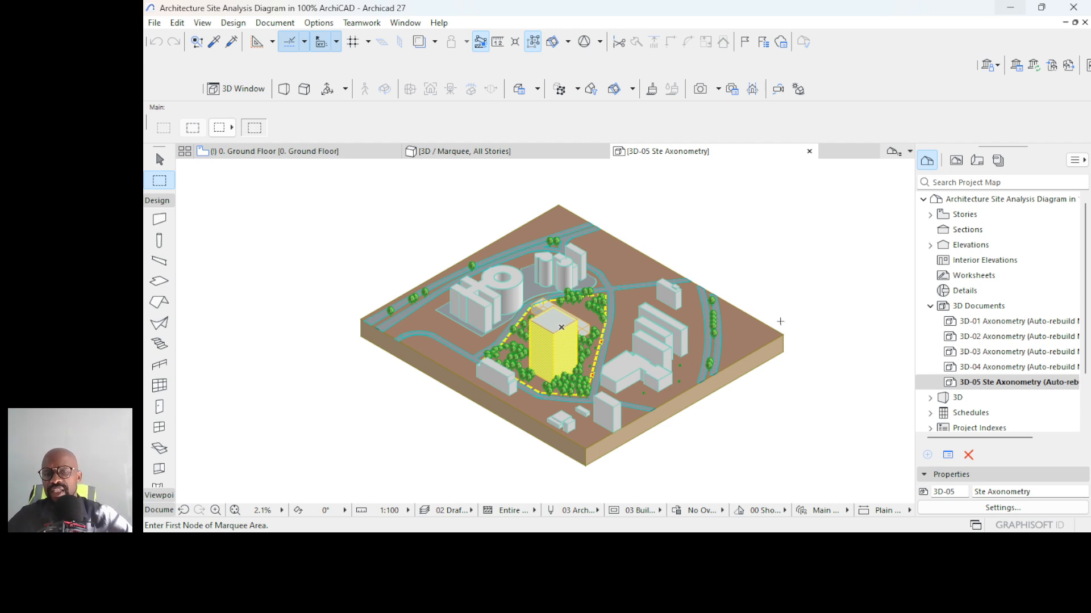
- In the 3D-05 document's settings, enable Uniform Uncut Pens and set the uncut line pen to black pen 1, 0.13 mm
{"action": "right_click", "coordinate": [991, 384]}
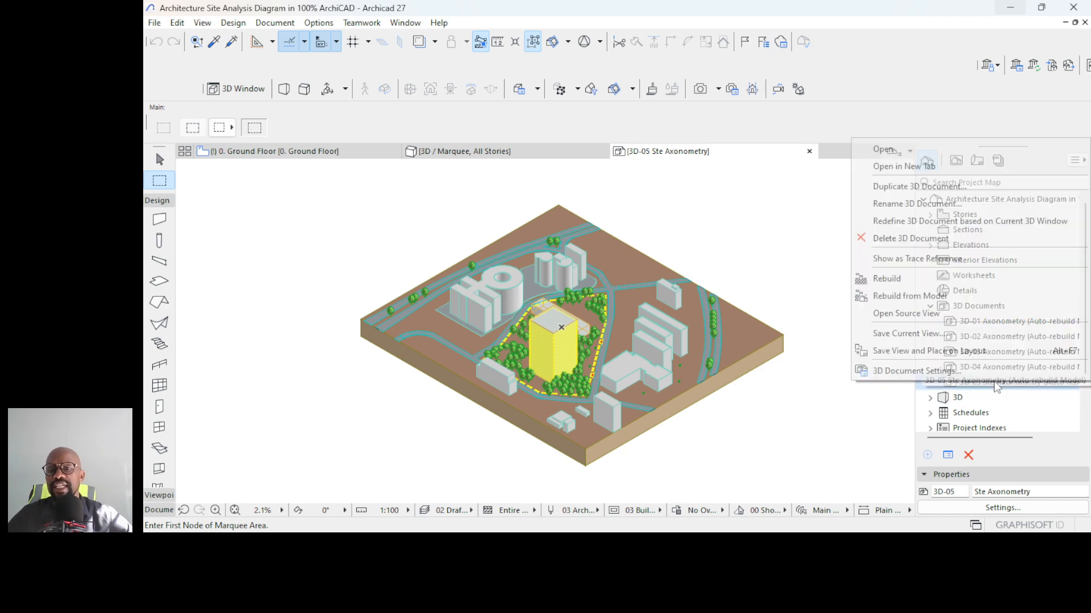
{"action": "left_click", "coordinate": [914, 371]}
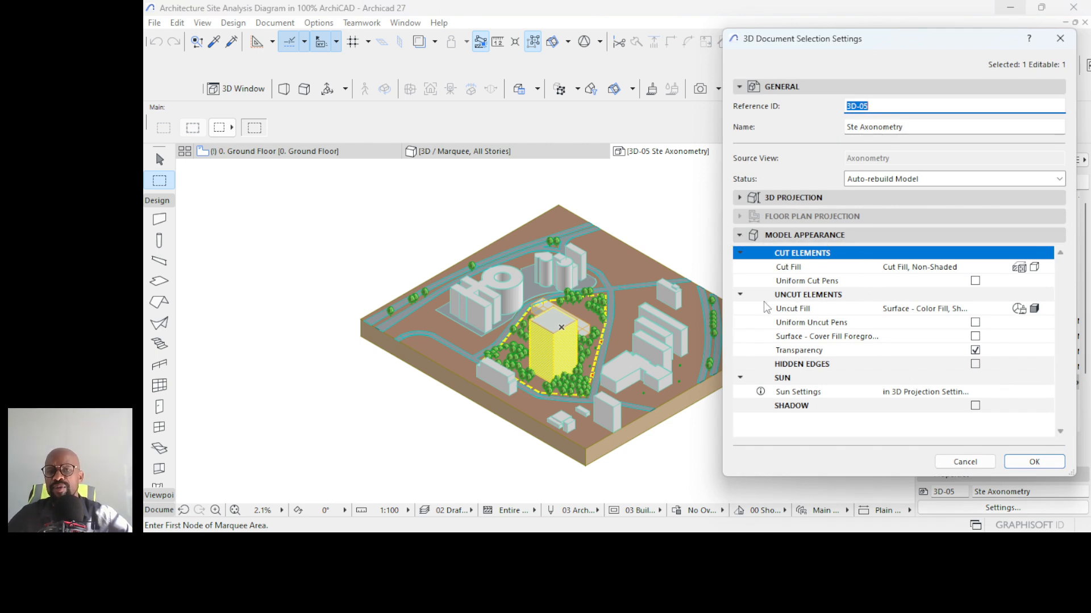
{"action": "left_click", "coordinate": [813, 297]}
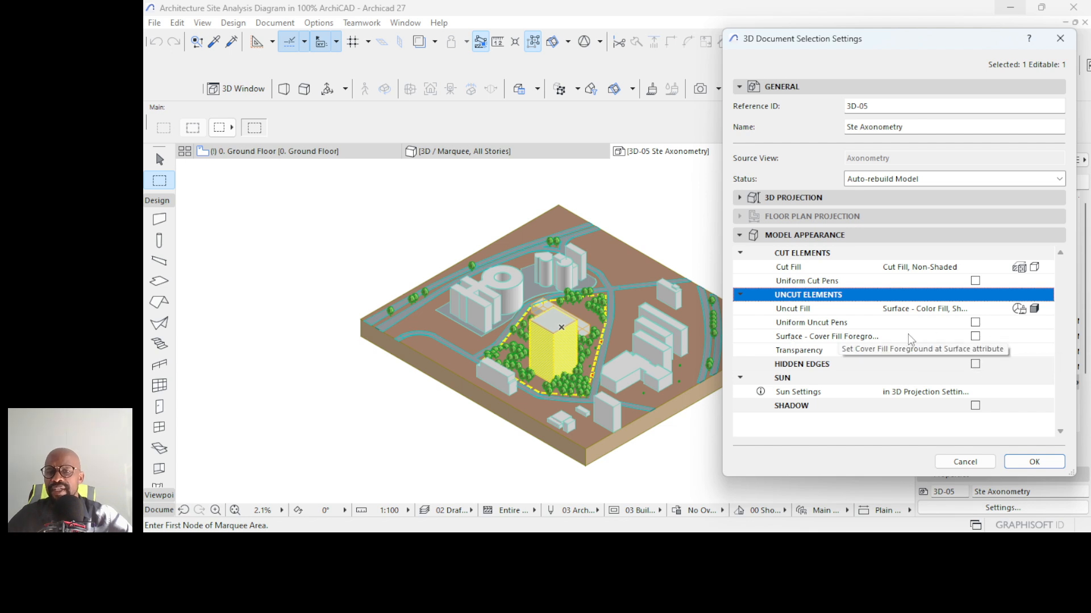
{"action": "left_click", "coordinate": [975, 350]}
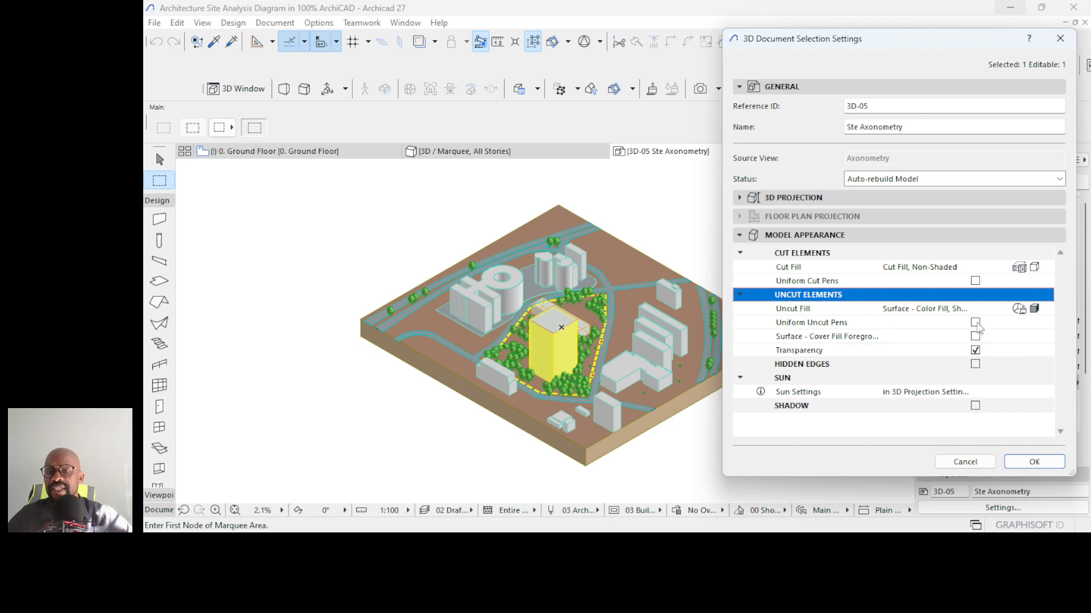
{"action": "left_click", "coordinate": [975, 323]}
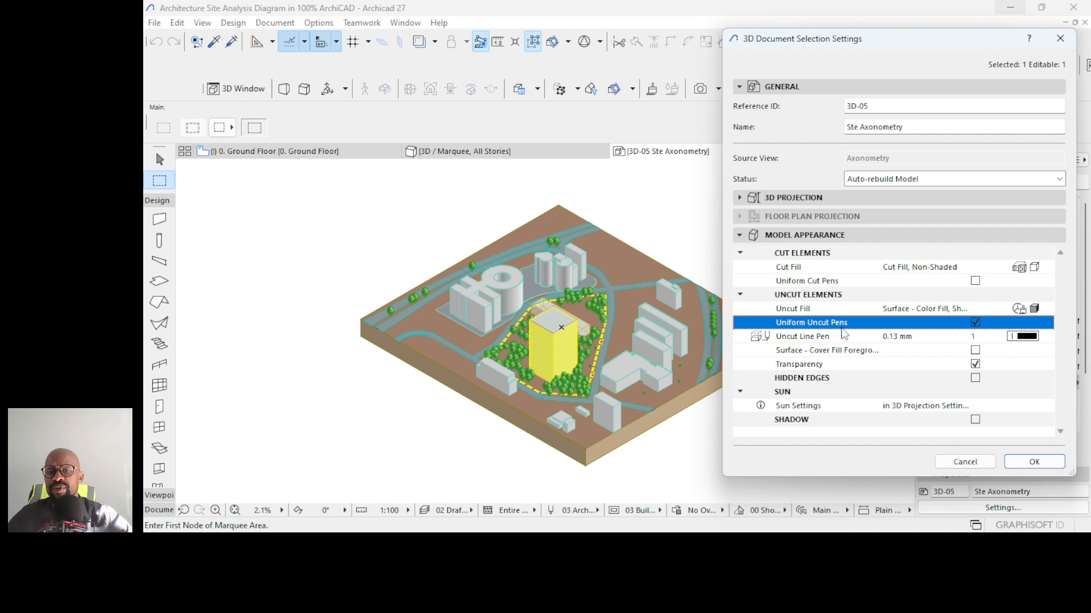
{"action": "left_click", "coordinate": [1026, 336]}
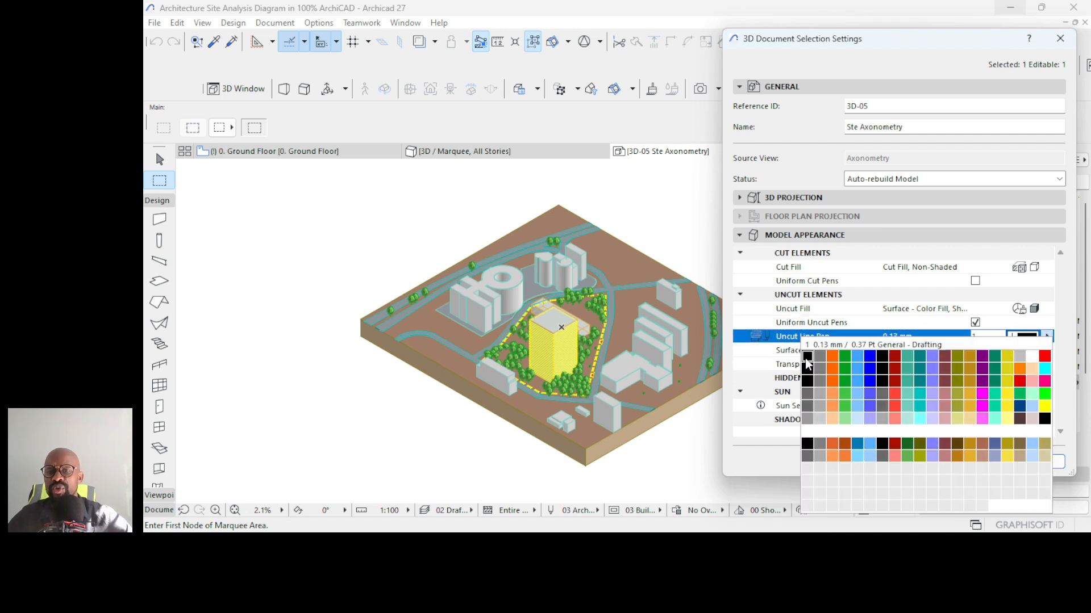
{"action": "left_click", "coordinate": [806, 360]}
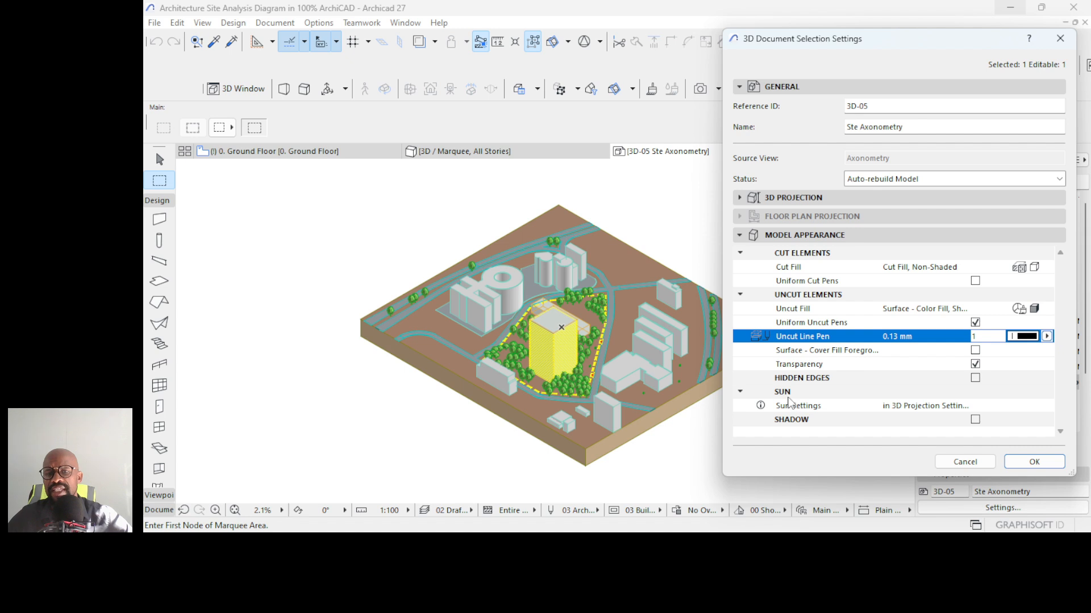
- Turn on shadows in the 3D document's model appearance and apply the settings
{"action": "left_click", "coordinate": [975, 420]}
{"action": "scroll", "coordinate": [994, 397], "scroll_direction": "down", "scroll_amount": 1}
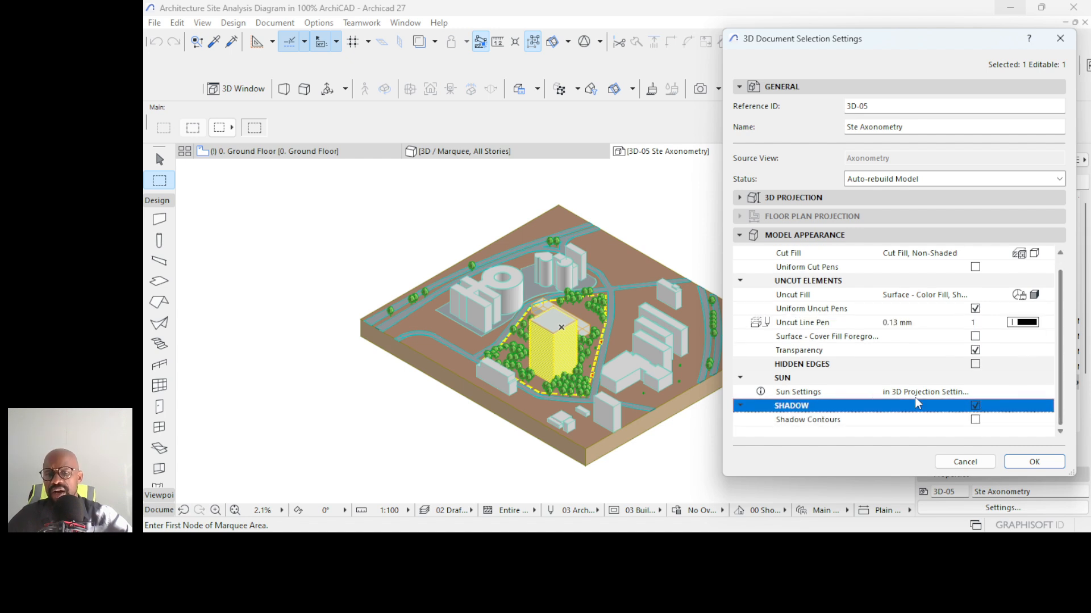
{"action": "left_click", "coordinate": [1034, 461]}
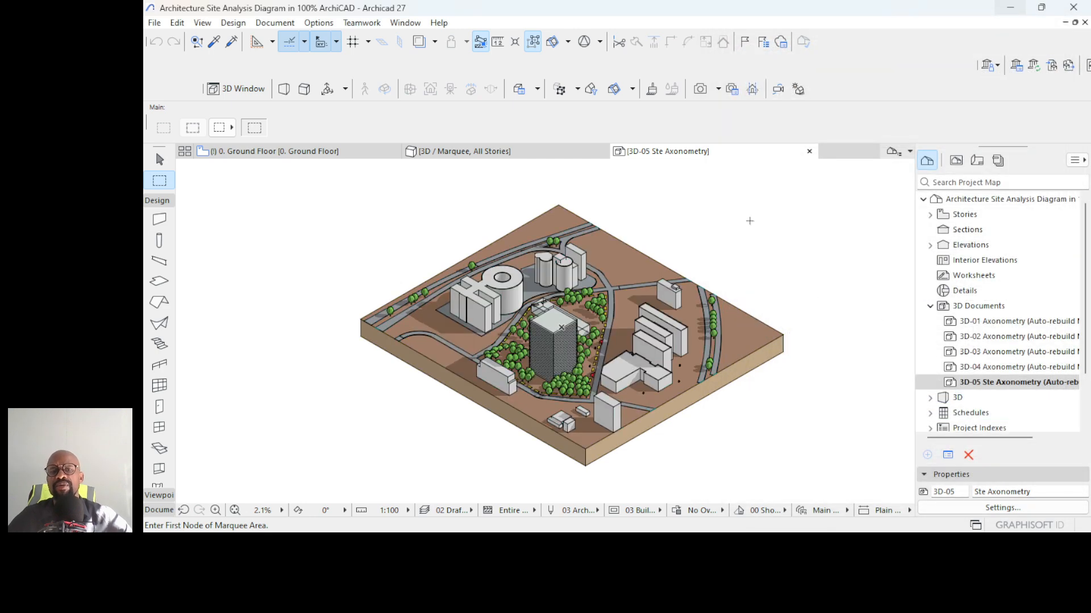
{"action": "scroll", "coordinate": [557, 393], "scroll_direction": "up", "scroll_amount": 3}
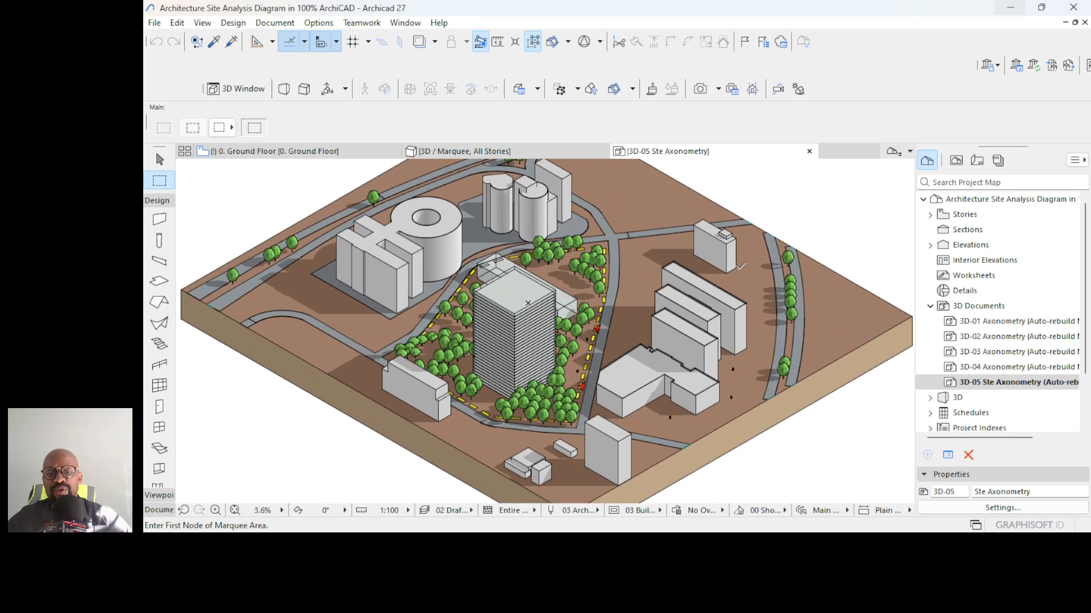
{"action": "scroll", "coordinate": [672, 252], "scroll_direction": "down", "scroll_amount": 3}
{"action": "scroll", "coordinate": [676, 244], "scroll_direction": "up", "scroll_amount": 3}
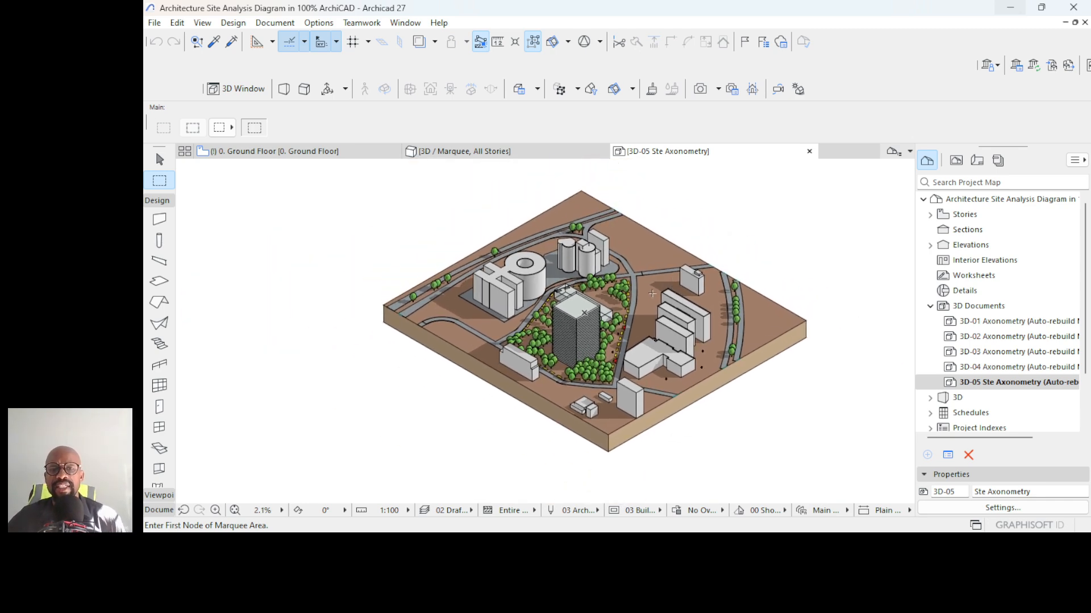
{"action": "scroll", "coordinate": [608, 311], "scroll_direction": "down", "scroll_amount": 2}
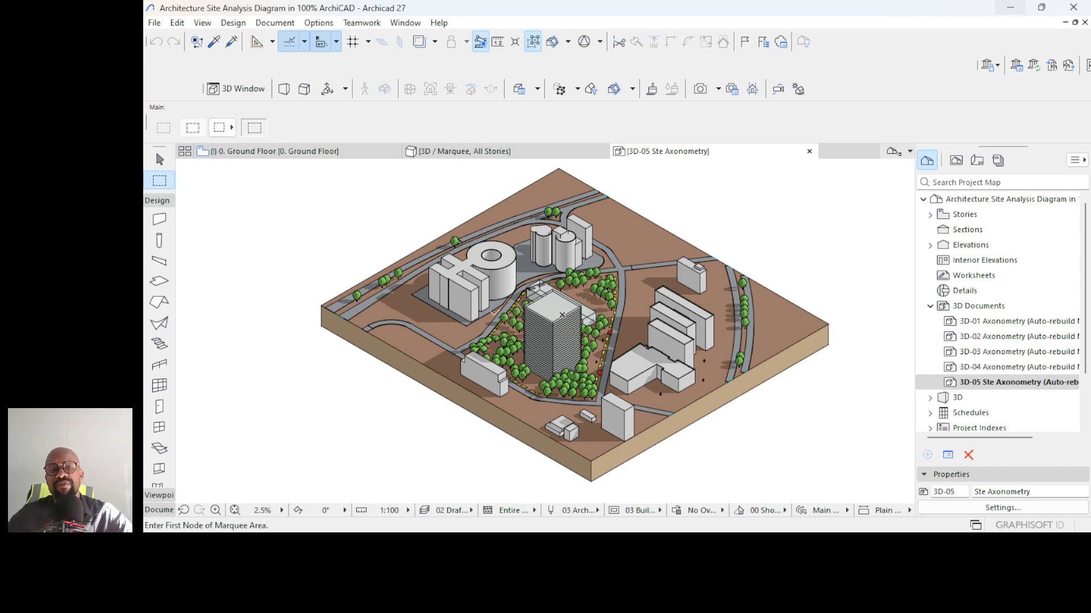
{"action": "scroll", "coordinate": [647, 349], "scroll_direction": "up", "scroll_amount": 2}
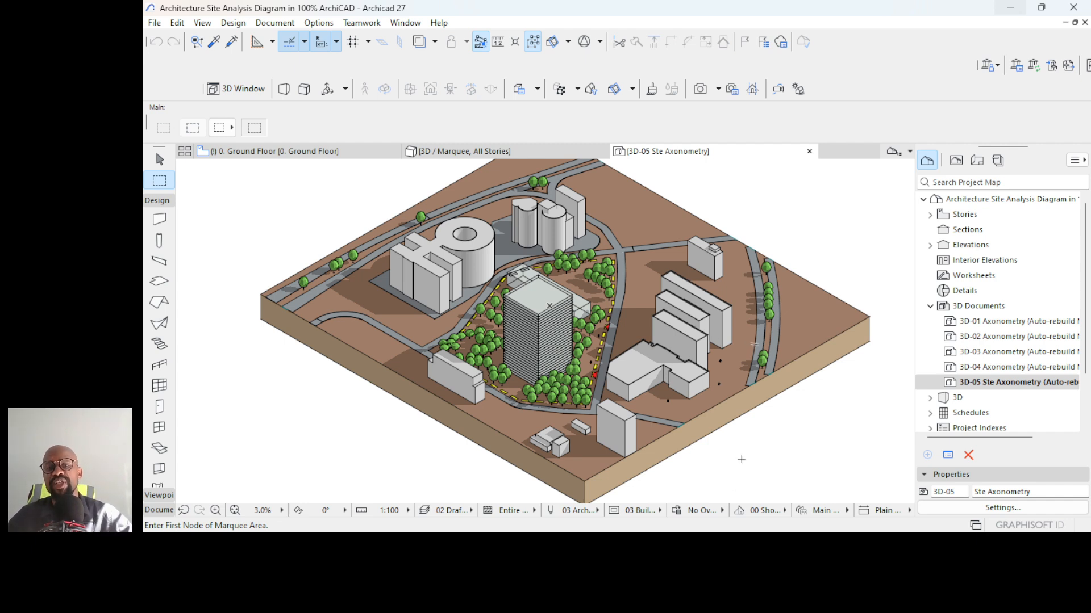
- Create a new graphic override combination named "Site Diagram"
{"action": "left_click", "coordinate": [676, 510]}
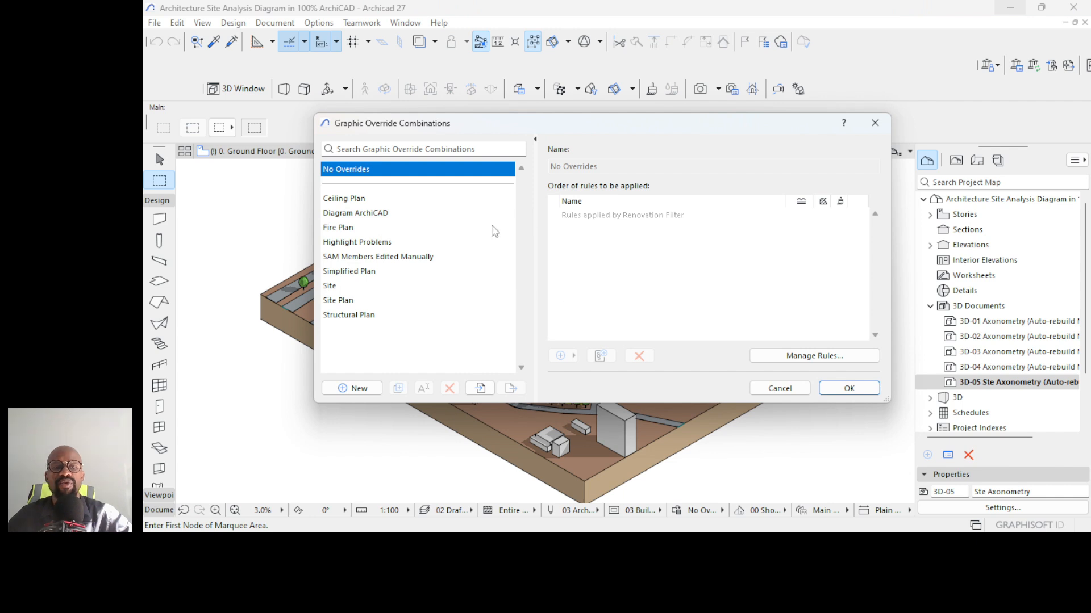
{"action": "left_click", "coordinate": [359, 391]}
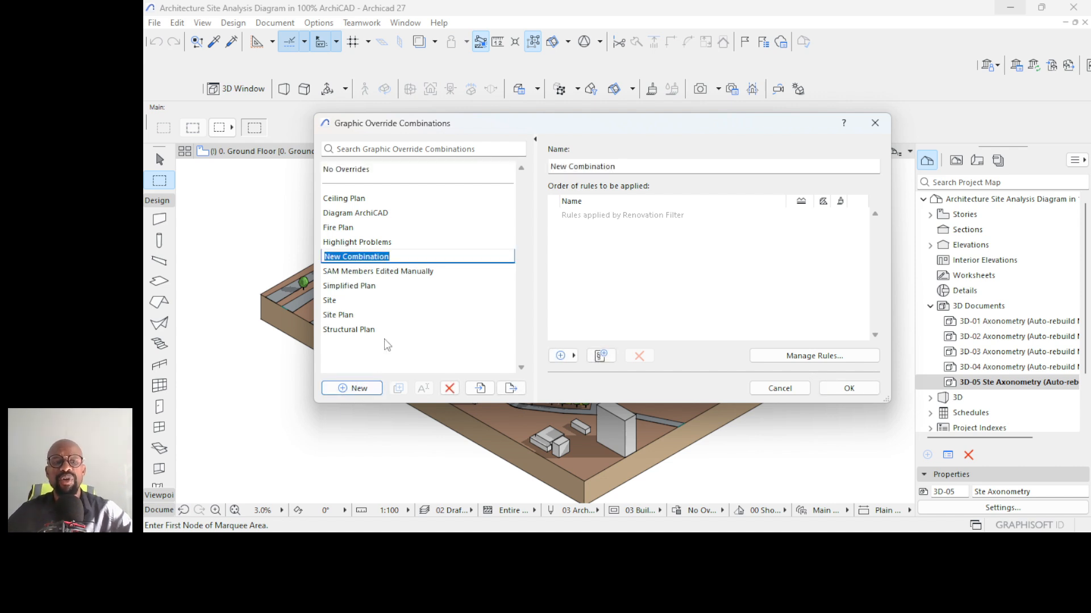
{"action": "type", "text": "Site"}
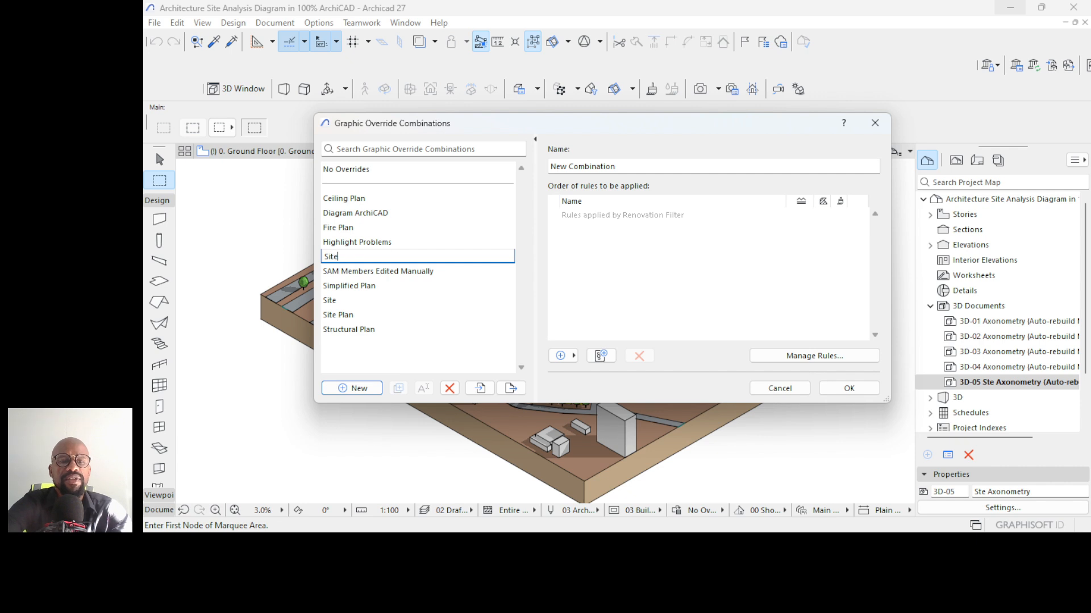
{"action": "type", "text": " D"}
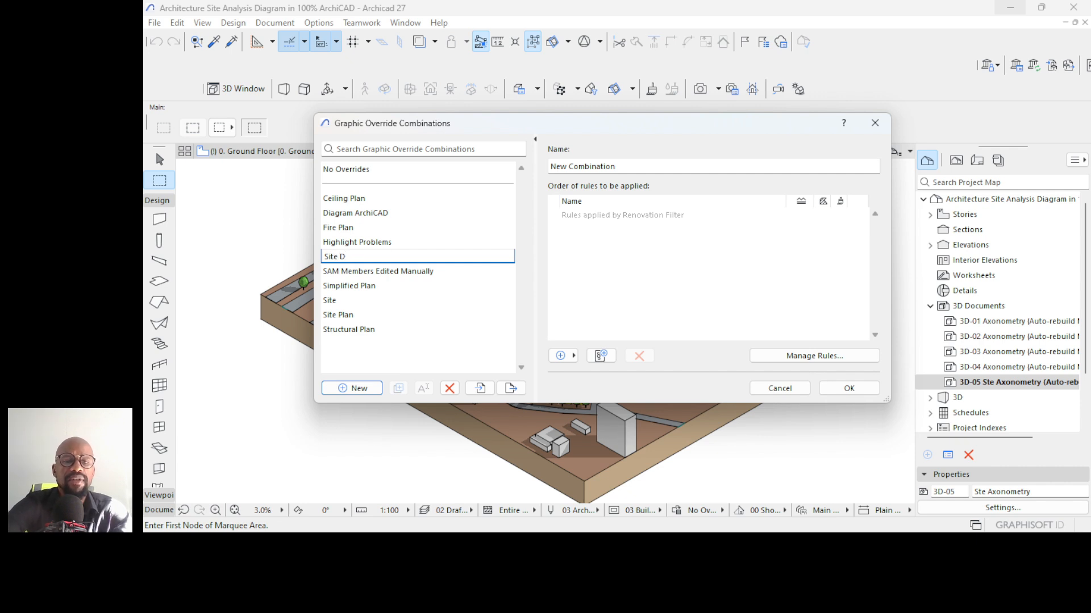
{"action": "type", "text": "iag"}
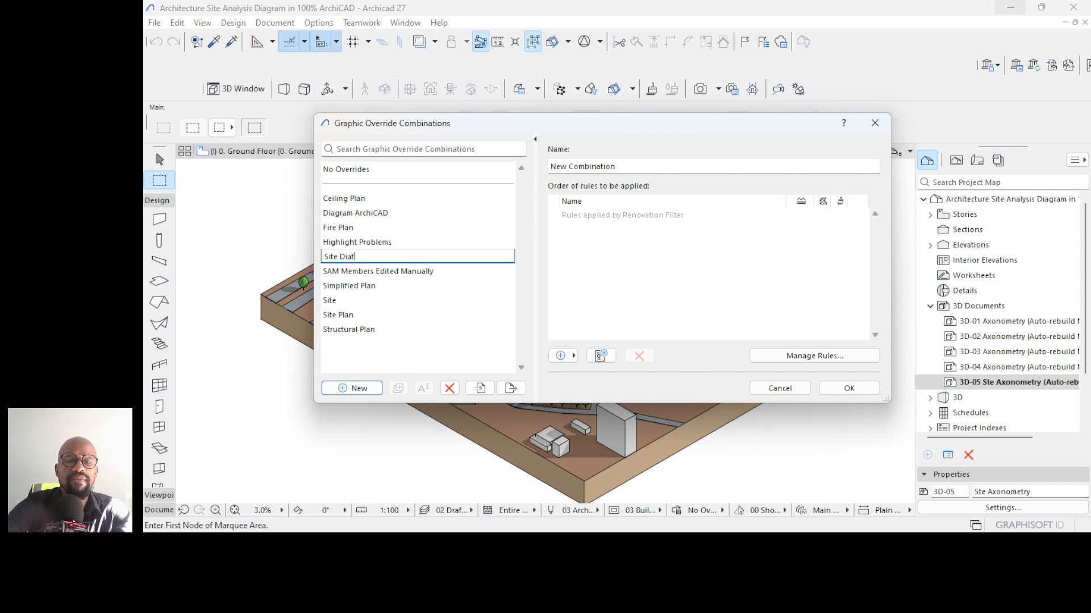
{"action": "type", "text": "ram"}
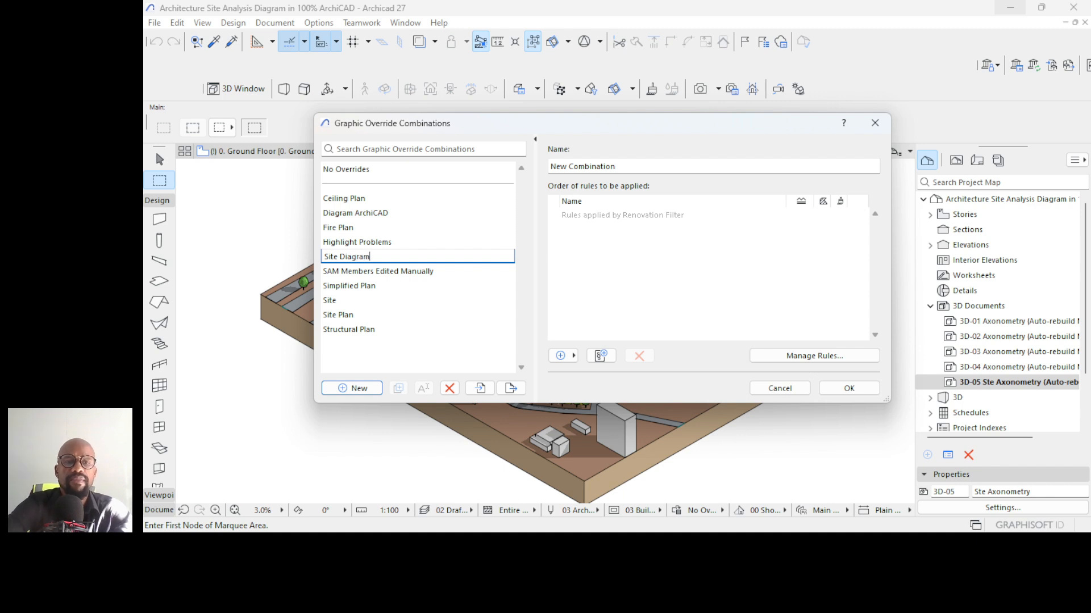
- Complete the new graphic override combination's name as Site Diagram GOC
{"action": "type", "text": " GOC"}
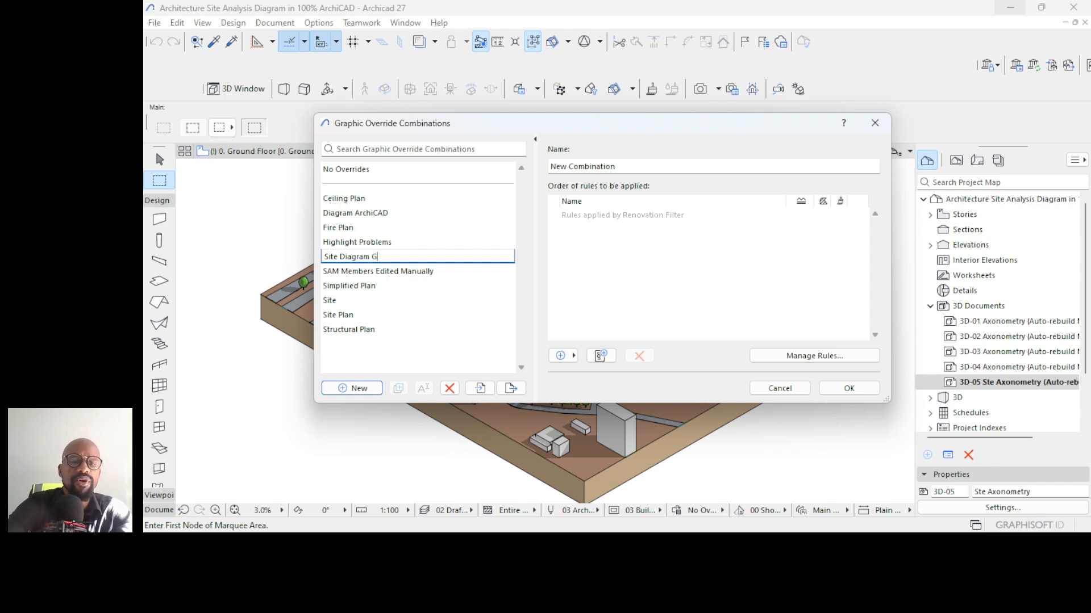
{"action": "left_click", "coordinate": [593, 265]}
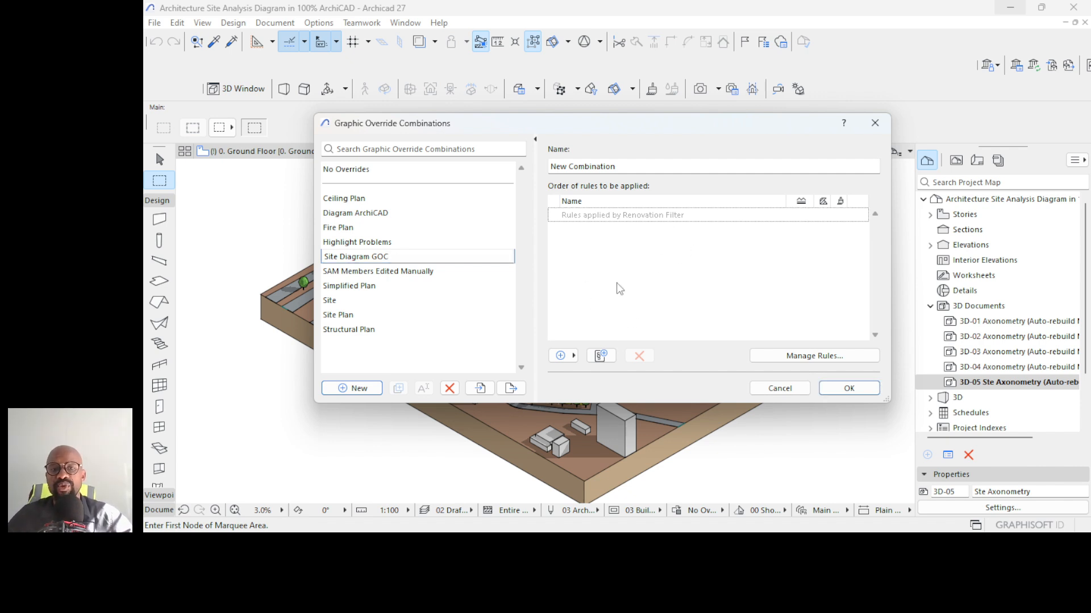
{"action": "left_click_drag", "start_coordinate": [608, 125], "coordinate": [884, 130]}
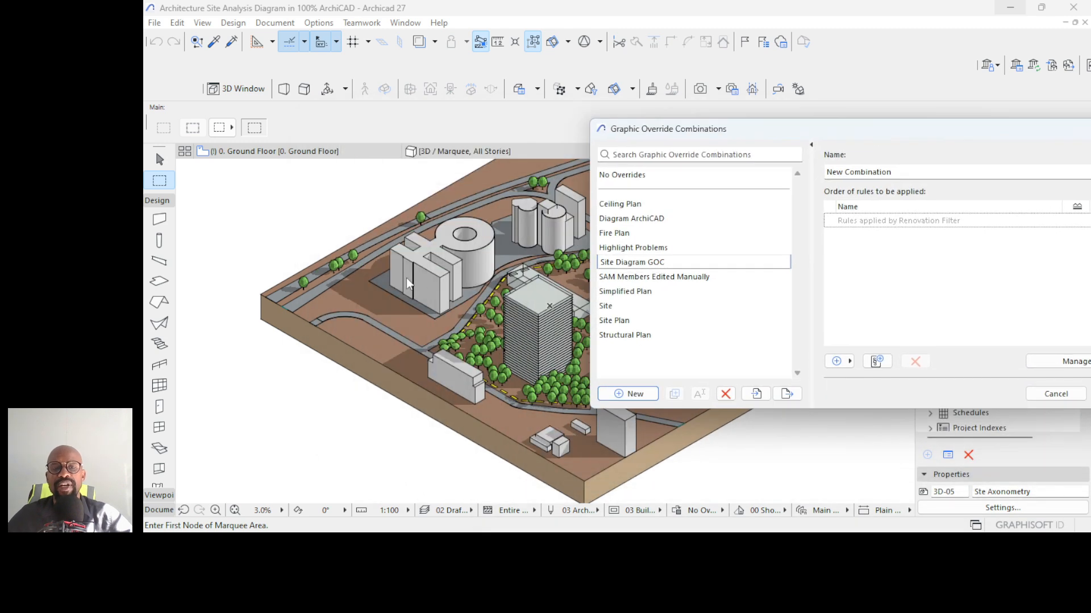
{"action": "left_click_drag", "start_coordinate": [762, 126], "coordinate": [825, 112]}
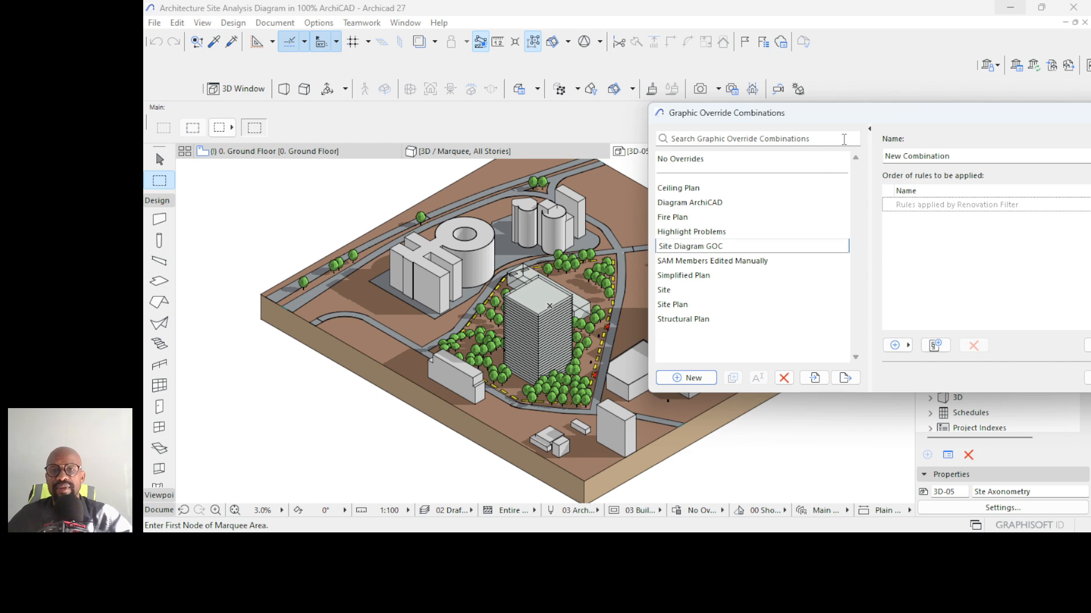
{"action": "left_click_drag", "start_coordinate": [857, 118], "coordinate": [592, 98]}
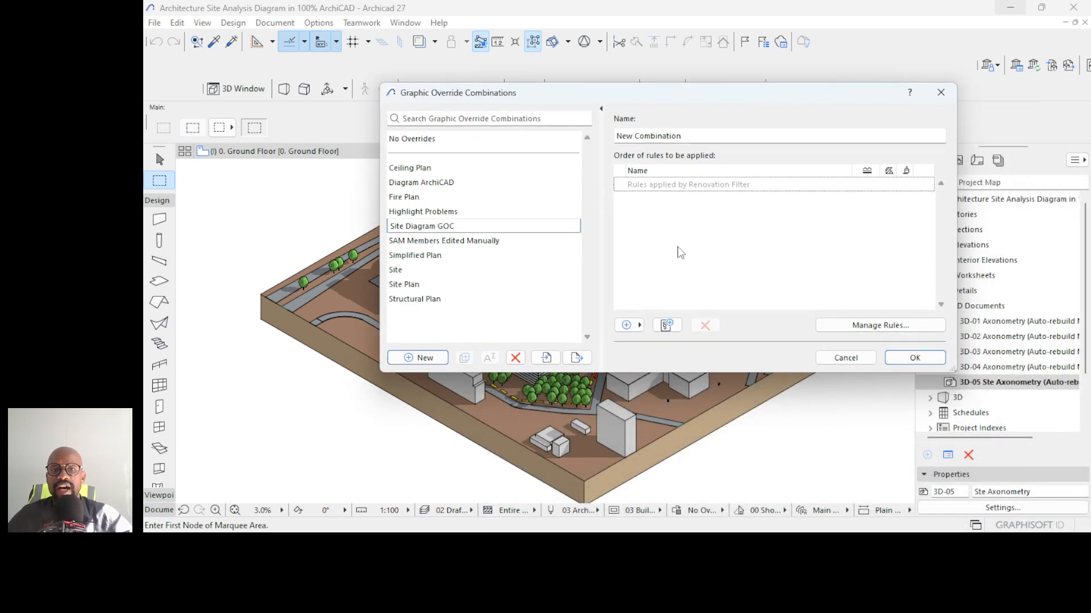
- Add the All Cover Fills - Solid Background rule to the Site Diagram GOC combination and apply it to the 3D document
{"action": "left_click", "coordinate": [637, 327]}
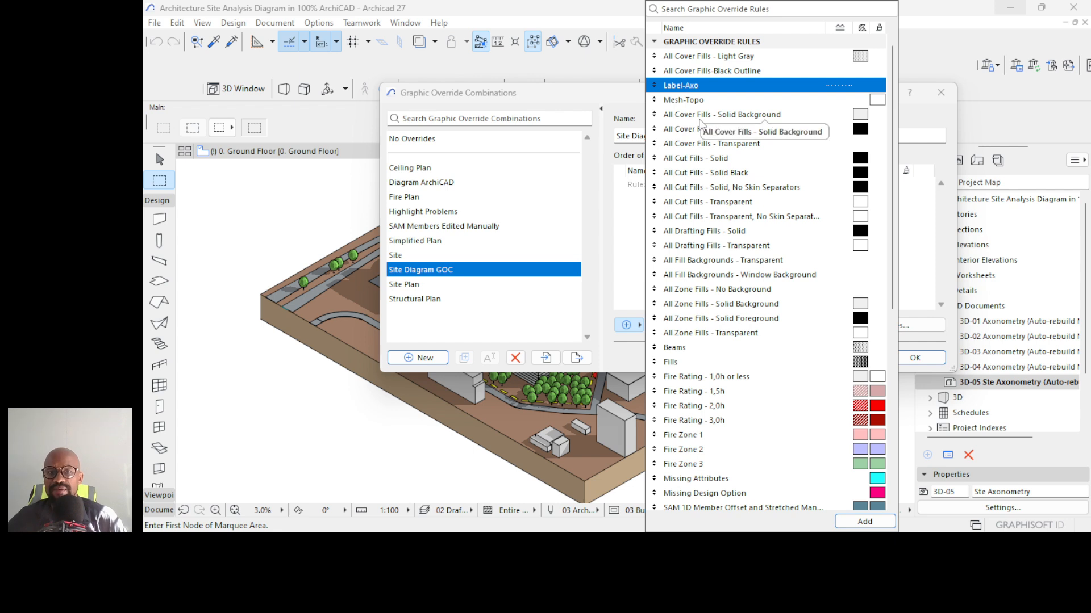
{"action": "left_click", "coordinate": [731, 117]}
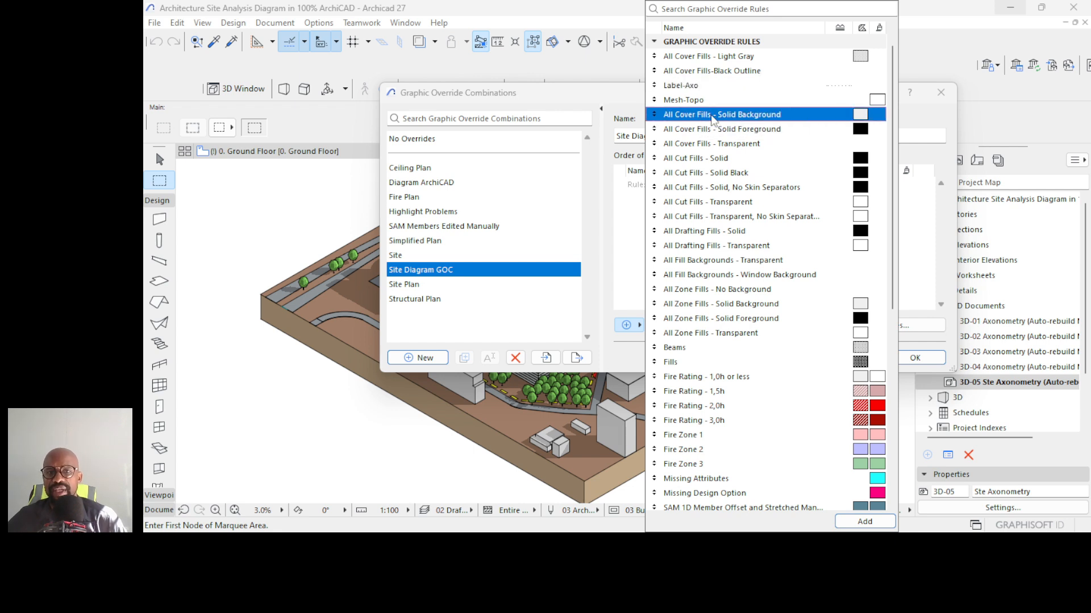
{"action": "left_click", "coordinate": [857, 521]}
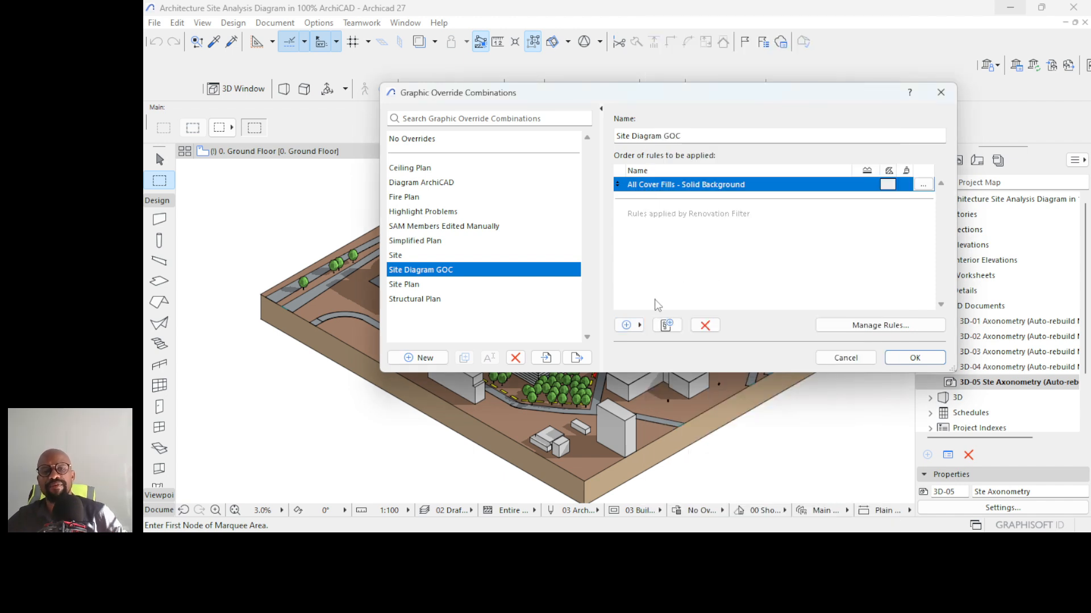
{"action": "left_click", "coordinate": [914, 357]}
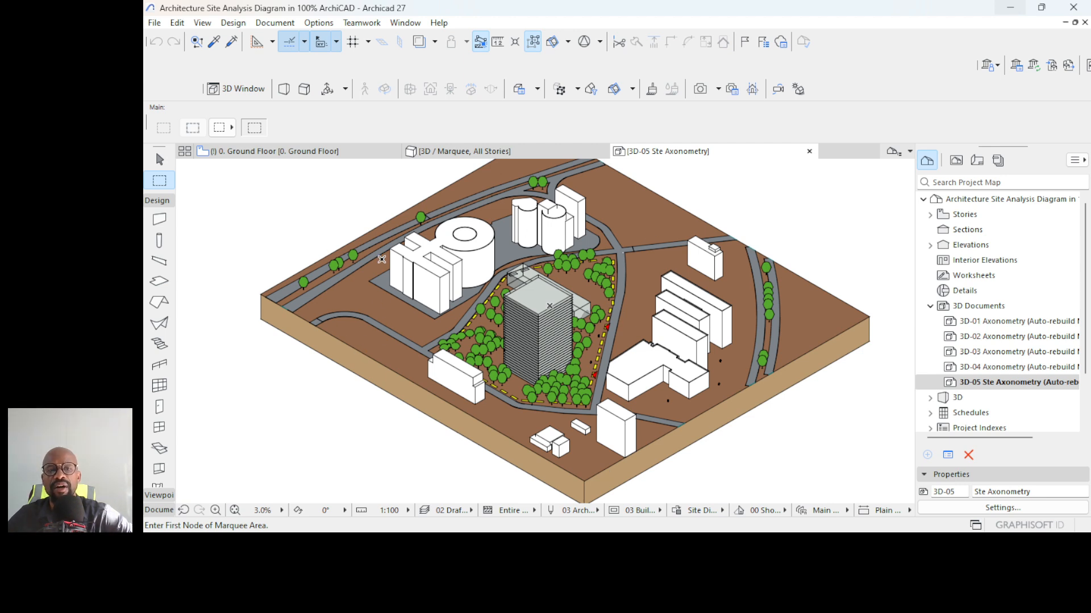
- Try the Background fill type in the All Cover Fills - Solid Background rule, discarding the rule edit
{"action": "left_click", "coordinate": [676, 514]}
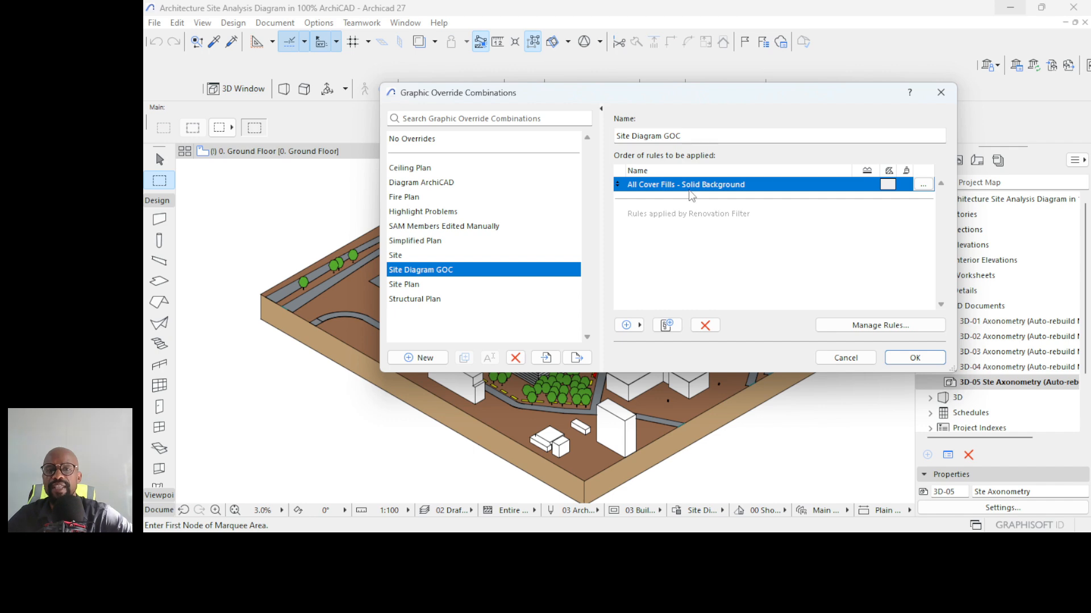
{"action": "left_click", "coordinate": [924, 186]}
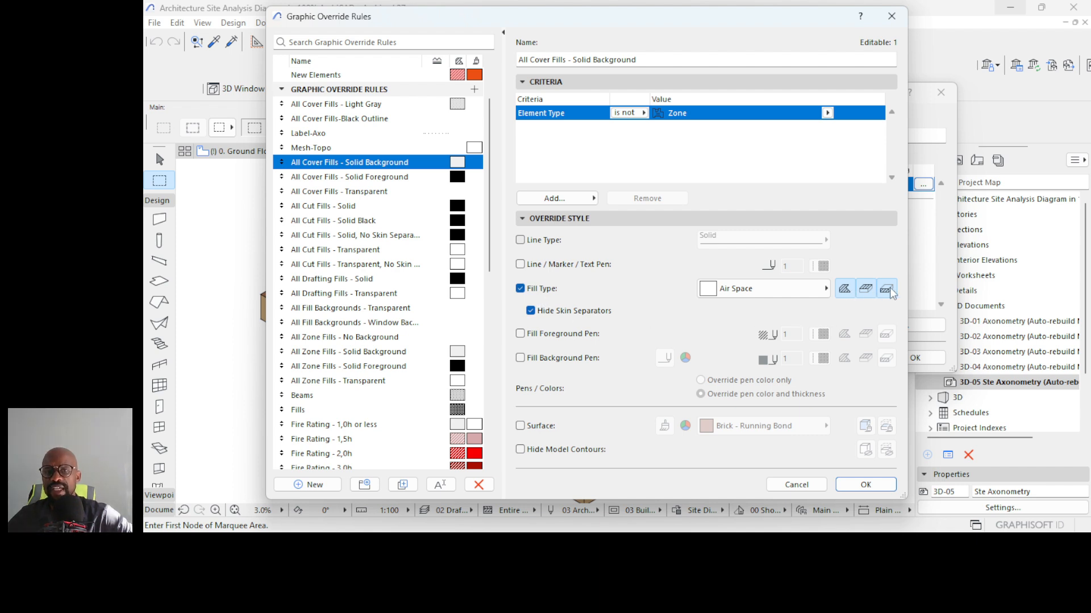
{"action": "left_click", "coordinate": [749, 299]}
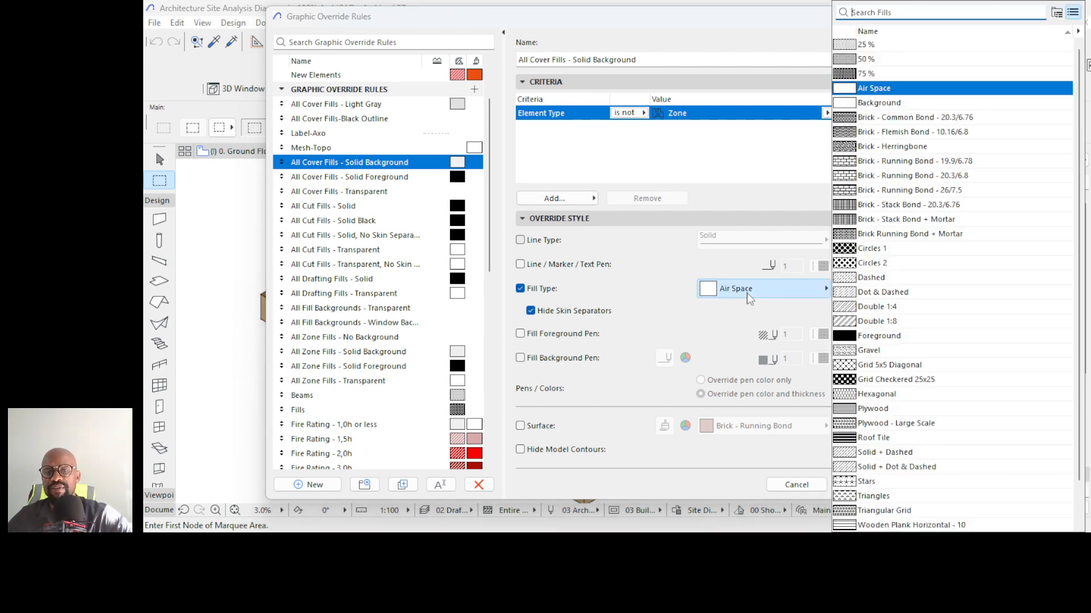
{"action": "left_click", "coordinate": [879, 102]}
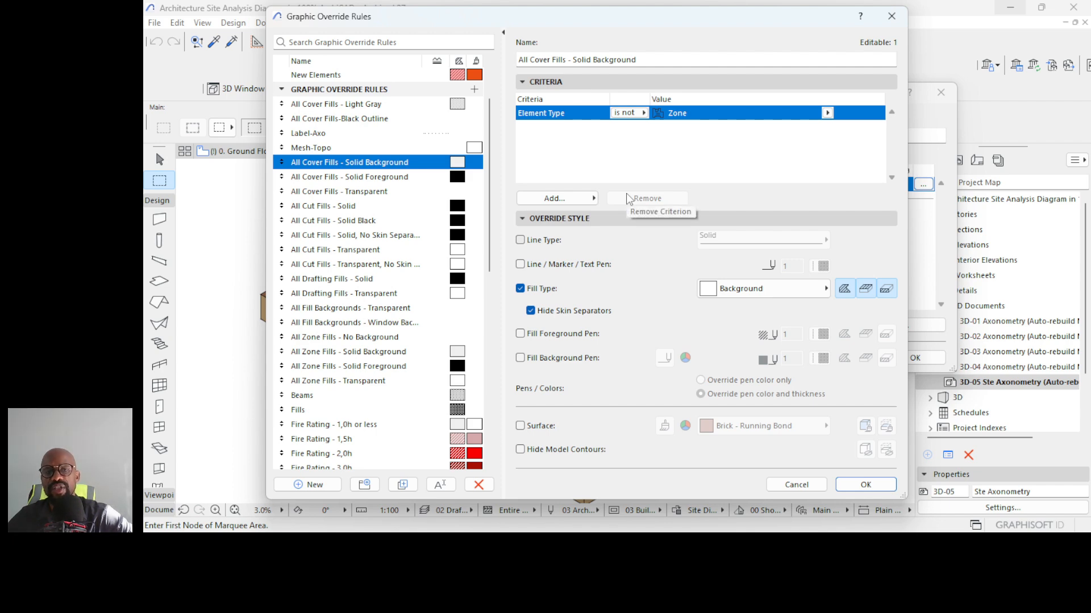
{"action": "left_click", "coordinate": [797, 485]}
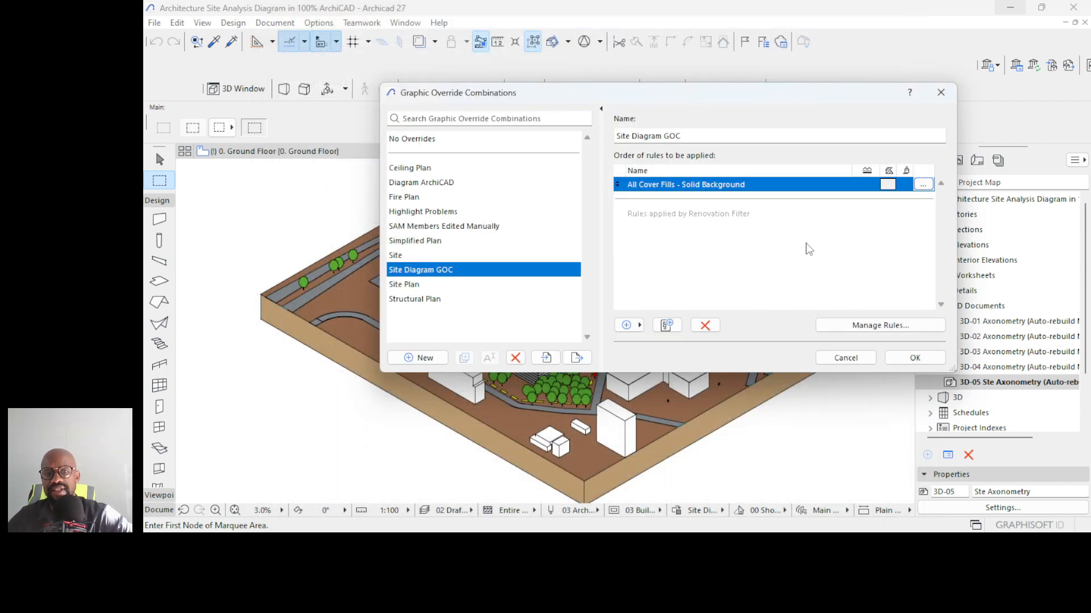
- Remove the solid background rule from the Site Diagram GOC combination and create a new graphic override rule named All Elements
{"action": "left_click", "coordinate": [712, 328]}
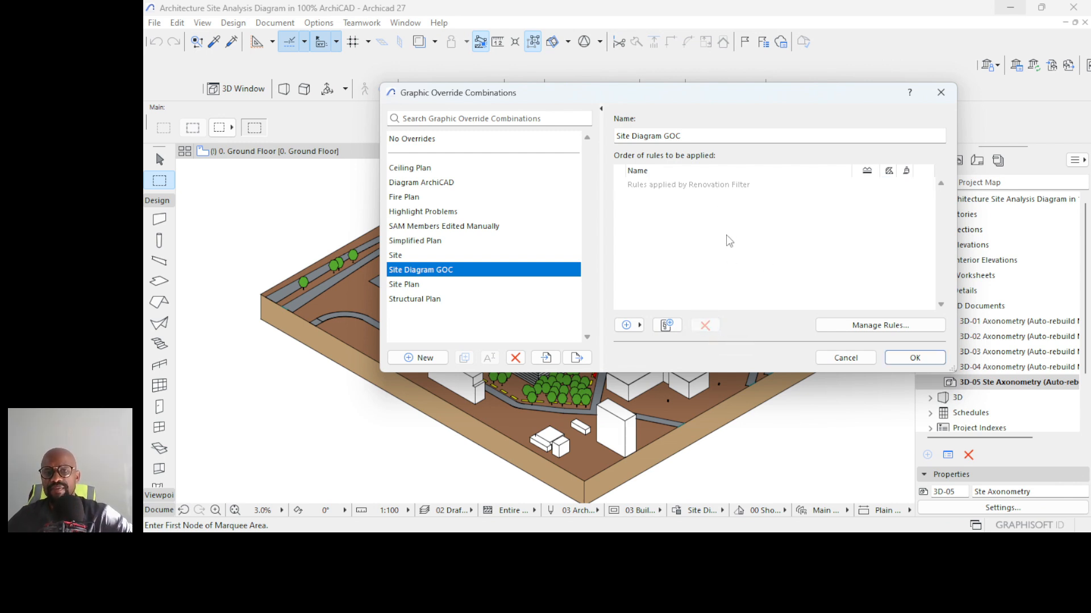
{"action": "left_click", "coordinate": [867, 331]}
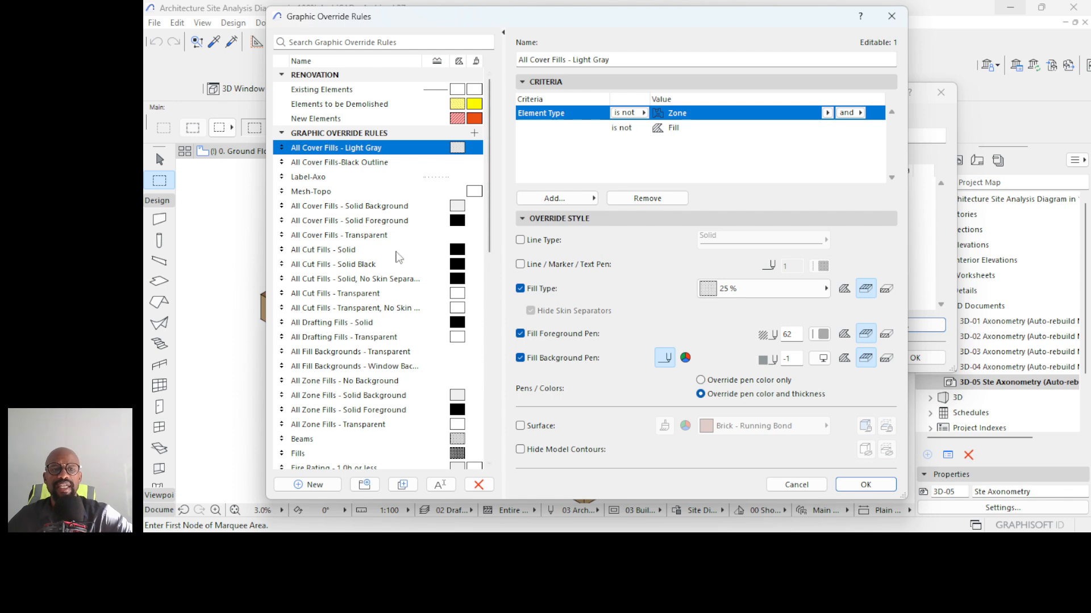
{"action": "scroll", "coordinate": [326, 386], "scroll_direction": "down", "scroll_amount": 10}
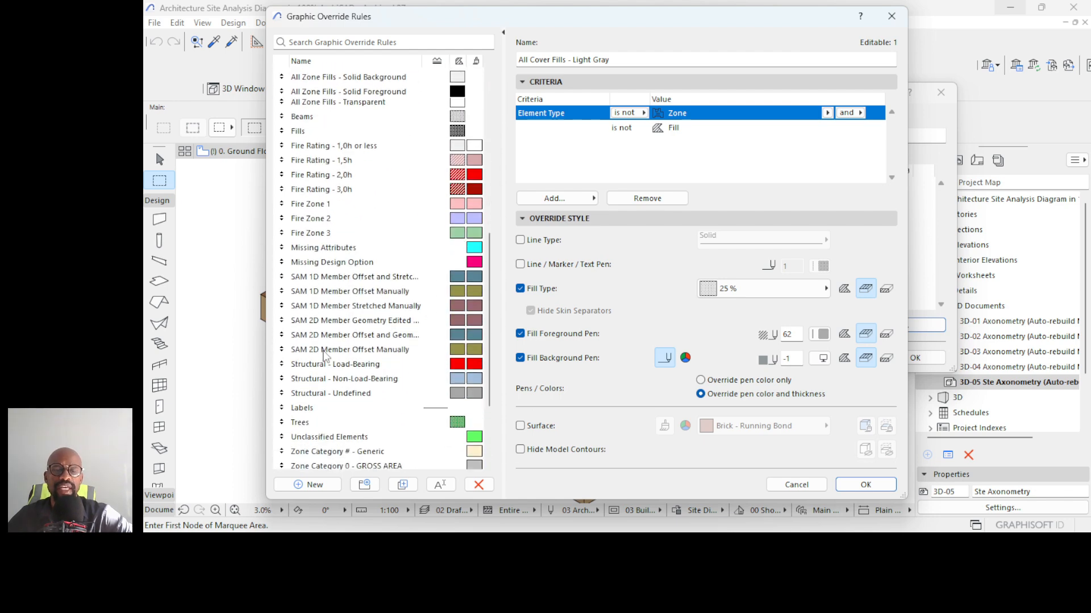
{"action": "scroll", "coordinate": [326, 356], "scroll_direction": "down", "scroll_amount": 5}
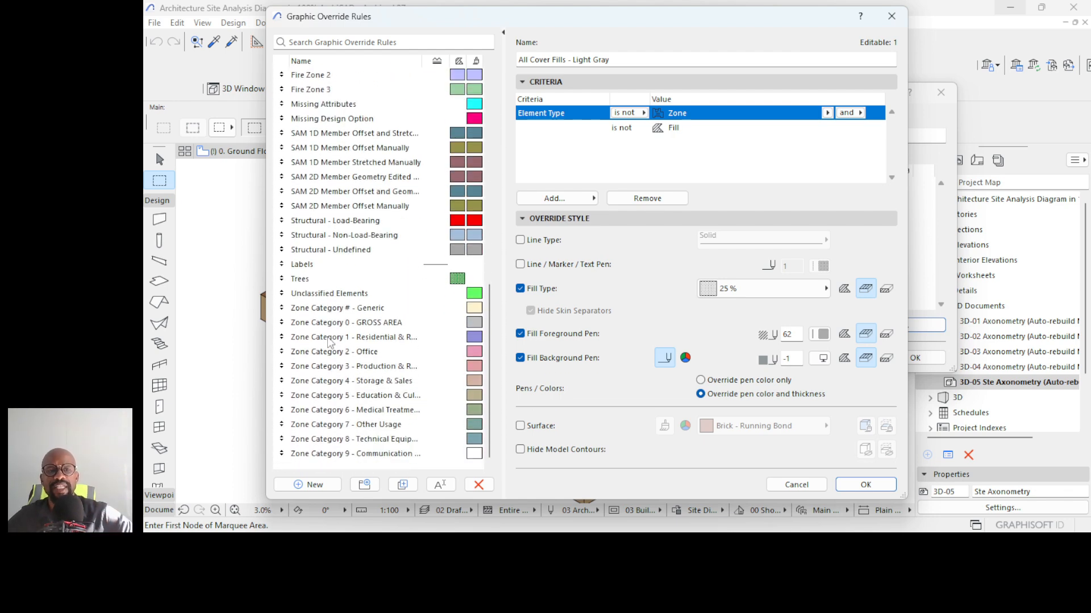
{"action": "scroll", "coordinate": [363, 202], "scroll_direction": "up", "scroll_amount": 15}
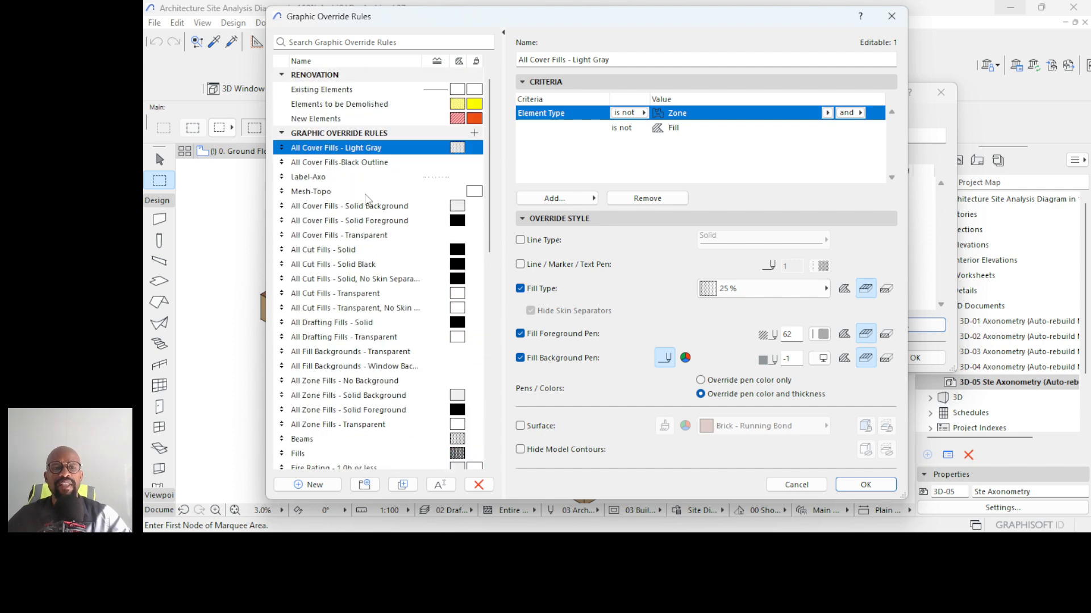
{"action": "scroll", "coordinate": [363, 198], "scroll_direction": "down", "scroll_amount": 7}
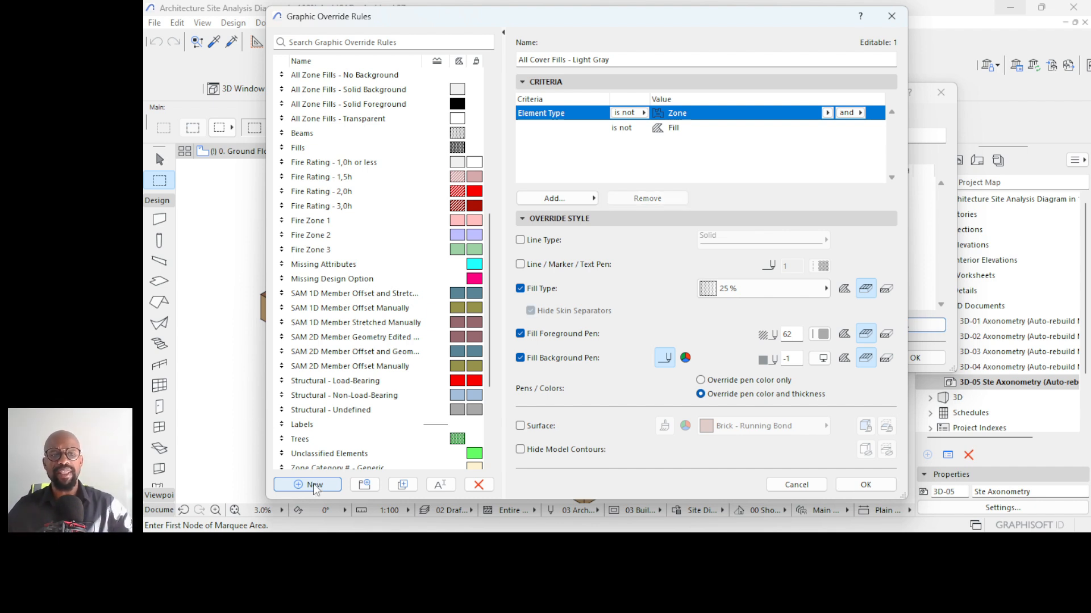
{"action": "left_click", "coordinate": [315, 485]}
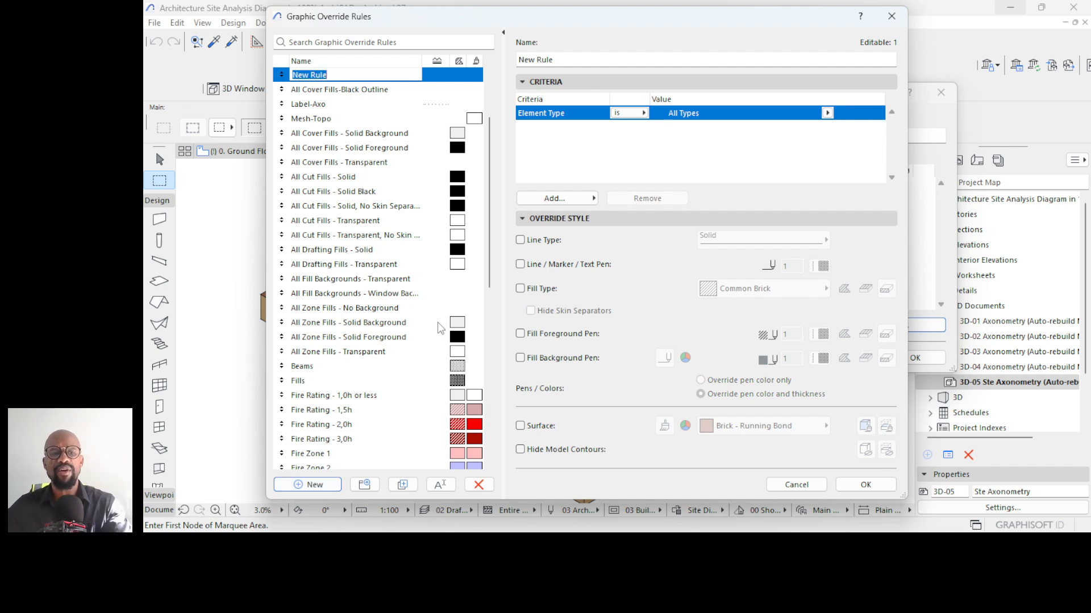
{"action": "type", "text": "A"}
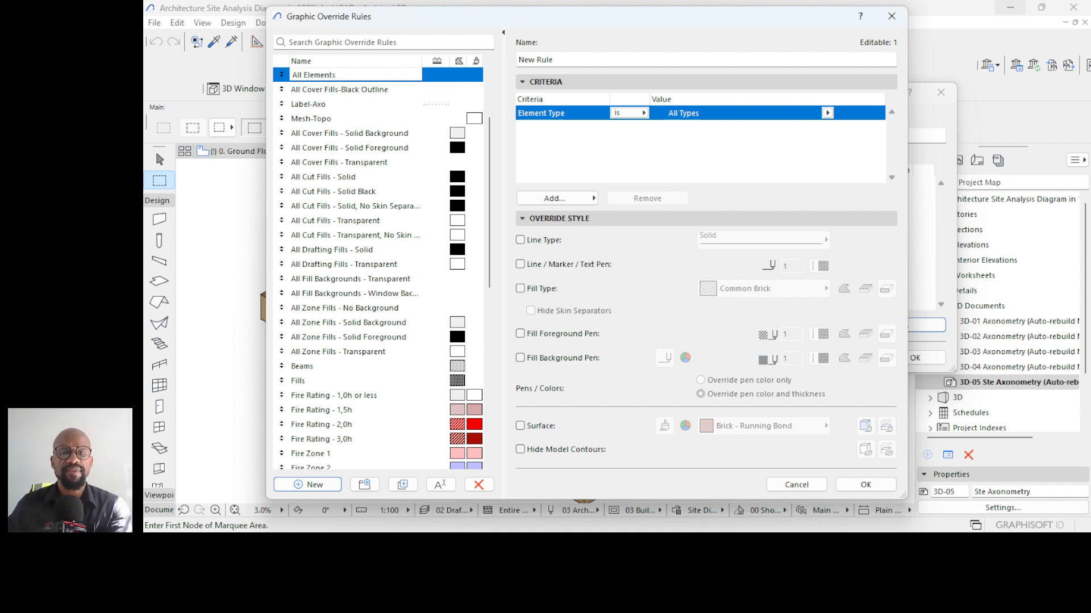
{"action": "type", "text": "ll Elements"}
{"action": "key", "text": "Return"}
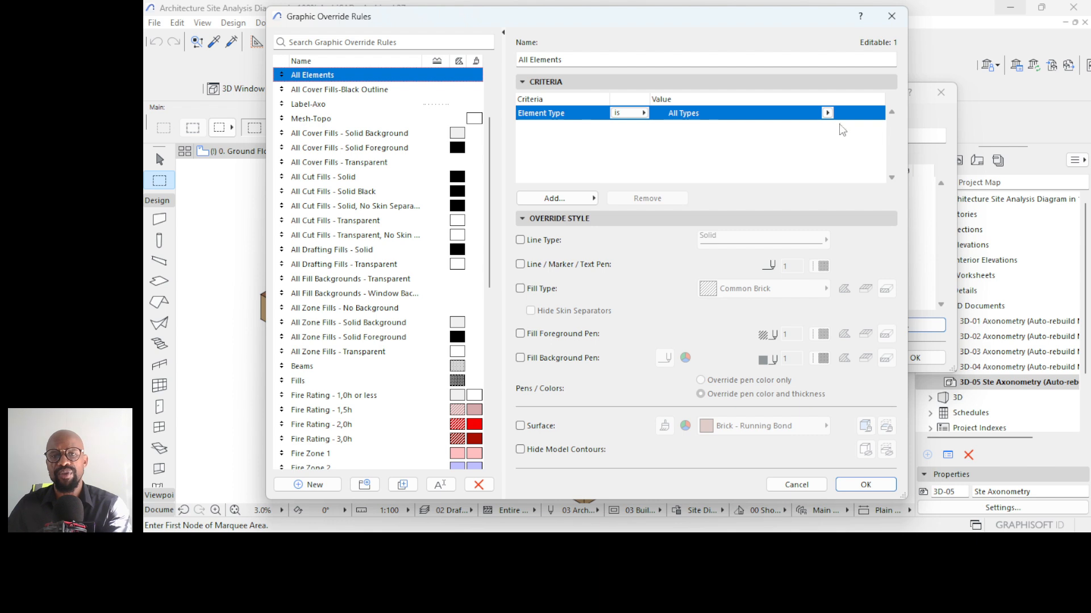
- Add two more Element Type criteria to the All Elements rule
{"action": "left_click", "coordinate": [552, 200]}
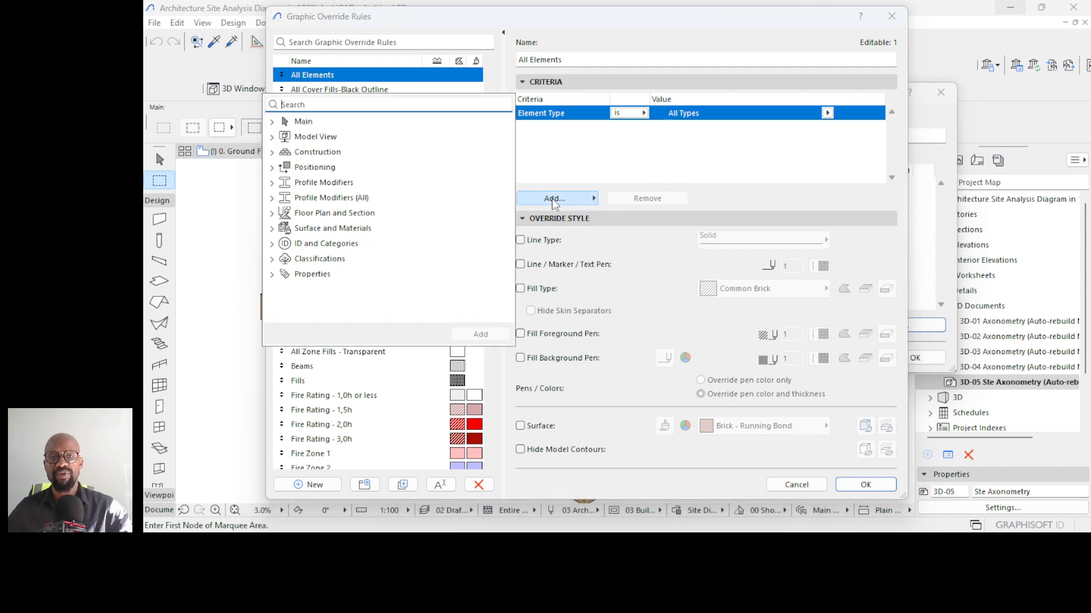
{"action": "left_click", "coordinate": [272, 122]}
{"action": "left_click", "coordinate": [329, 138]}
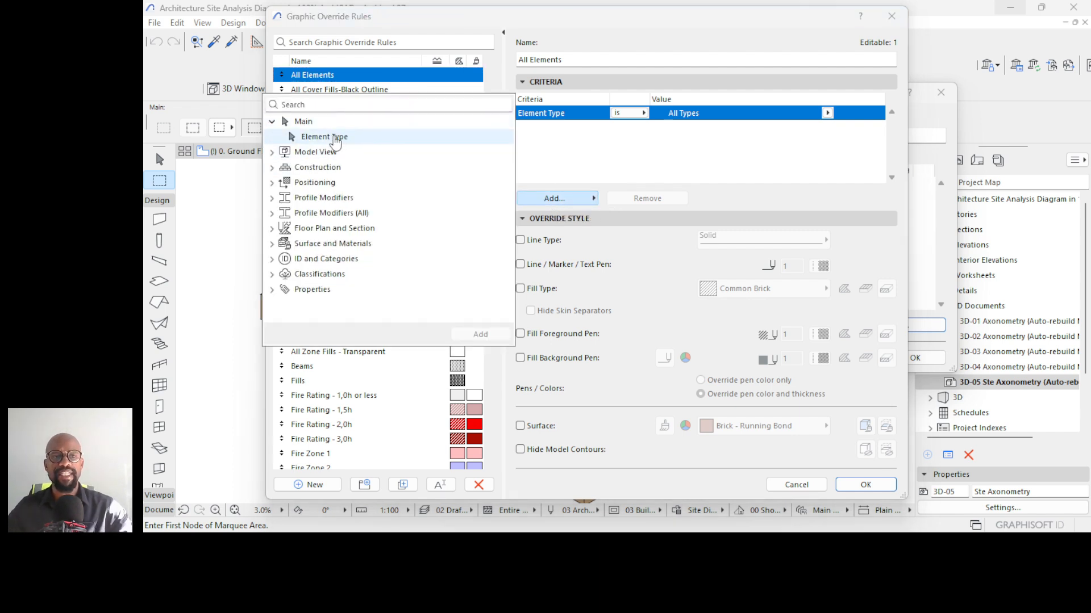
{"action": "left_click", "coordinate": [481, 334]}
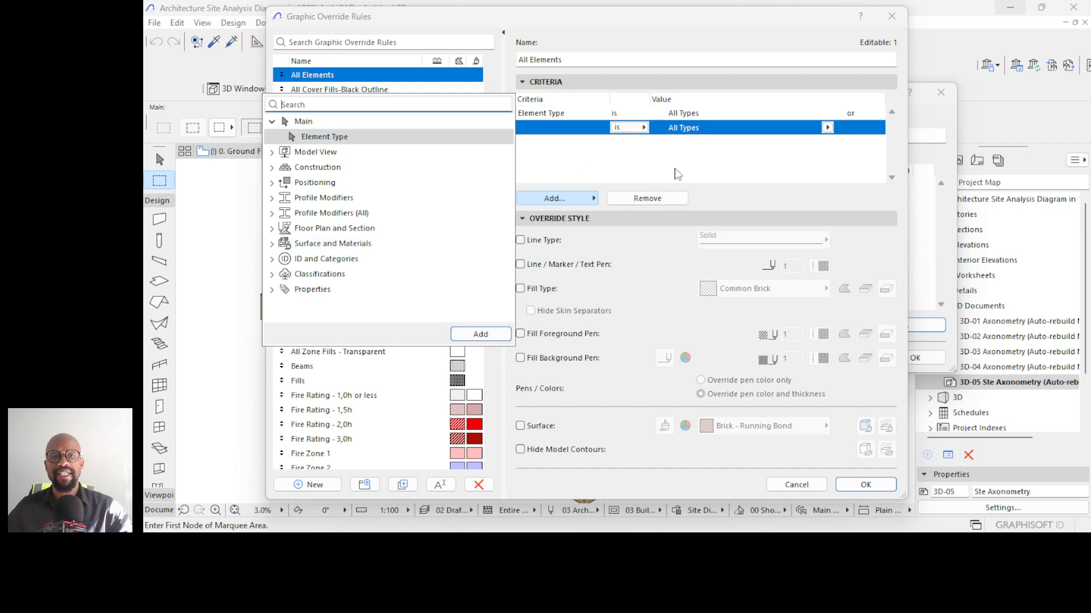
{"action": "left_click", "coordinate": [571, 199]}
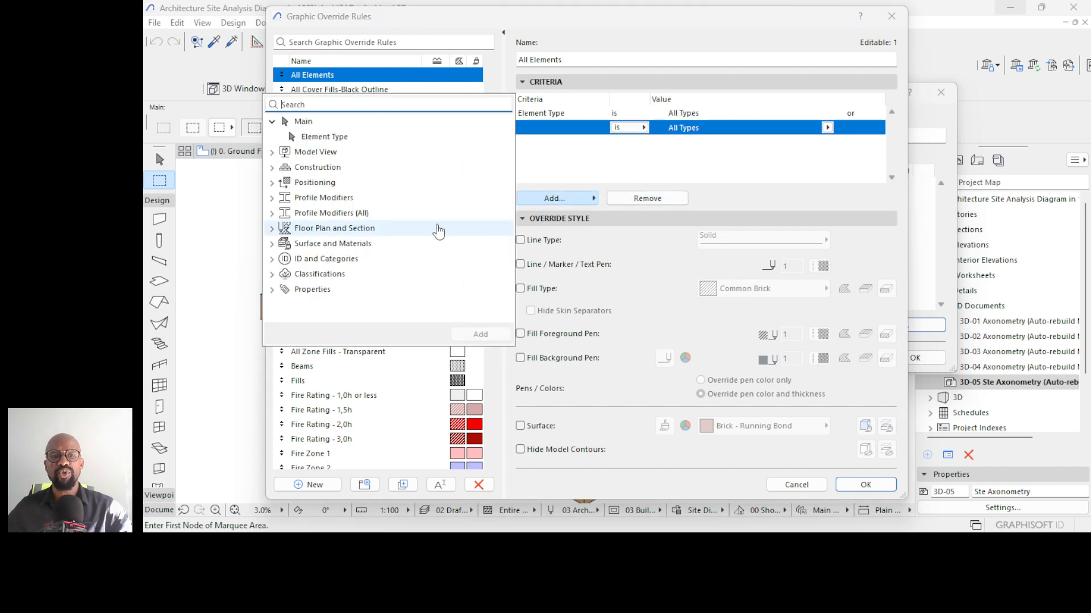
{"action": "left_click", "coordinate": [323, 137]}
{"action": "left_click", "coordinate": [481, 334]}
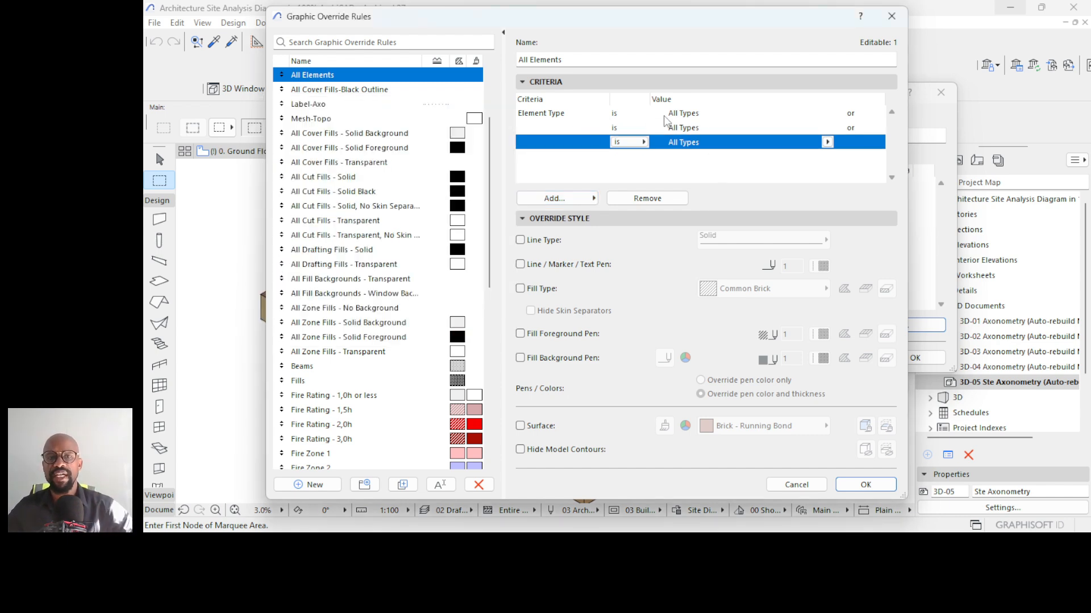
- Set the second criterion of the All Elements rule to Element Type is not Mesh
{"action": "left_click", "coordinate": [684, 128]}
{"action": "left_click", "coordinate": [625, 127]}
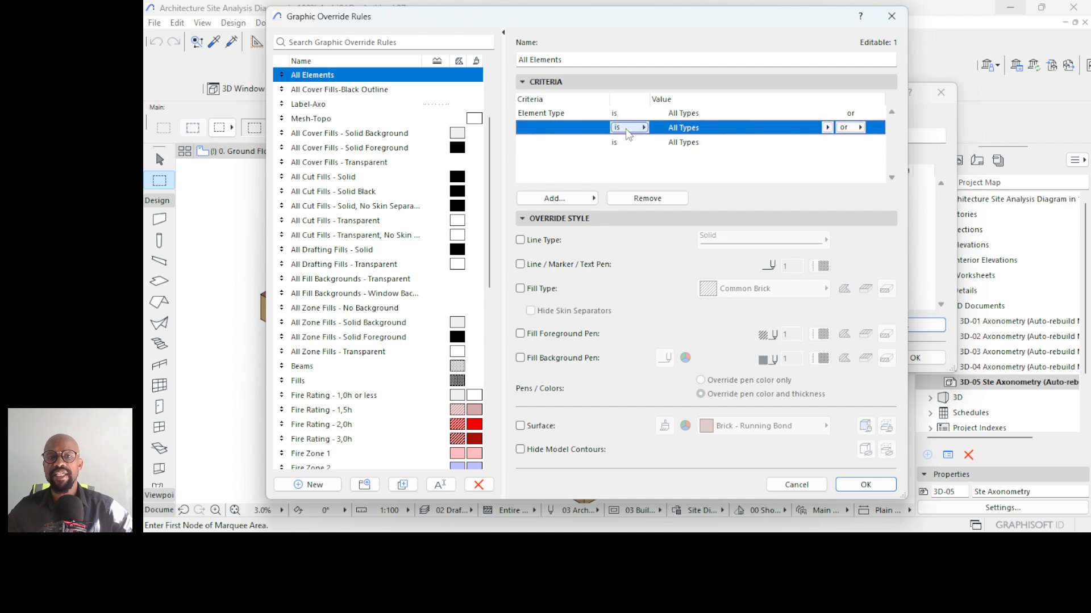
{"action": "left_click", "coordinate": [664, 142]}
{"action": "left_click", "coordinate": [828, 128]}
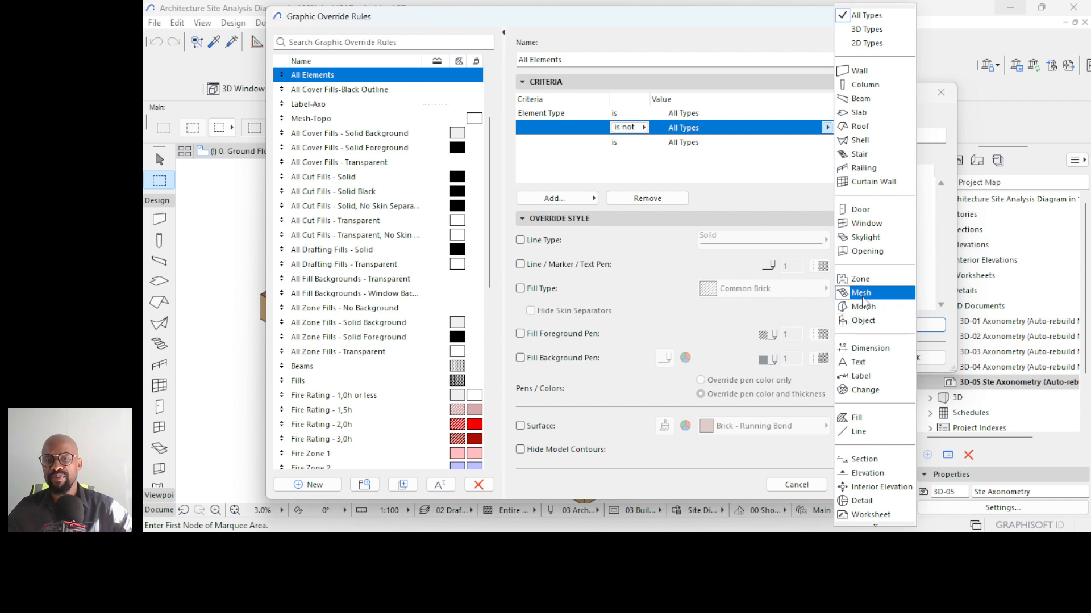
{"action": "left_click", "coordinate": [621, 164]}
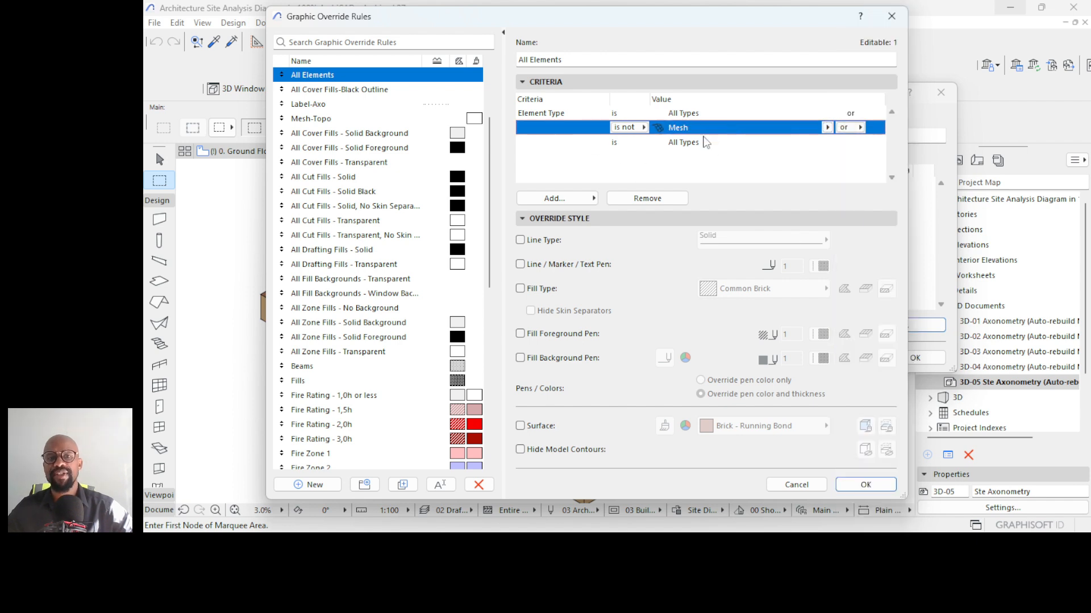
- Set the third criterion of the All Elements rule to Element Type is not Beam
{"action": "left_click", "coordinate": [681, 144]}
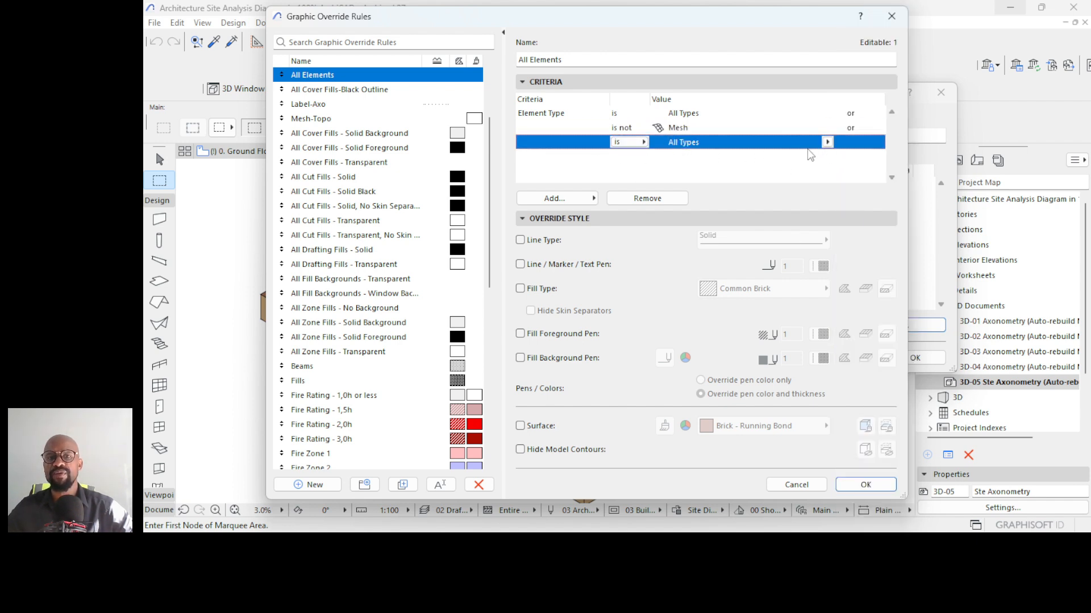
{"action": "left_click", "coordinate": [827, 143]}
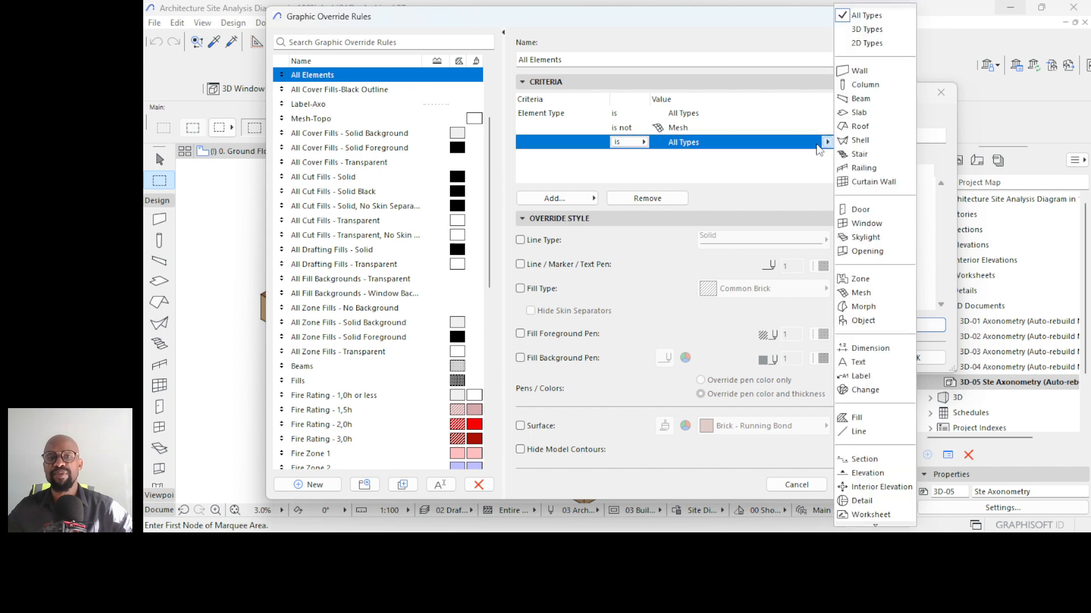
{"action": "left_click", "coordinate": [636, 40]}
{"action": "left_click_drag", "start_coordinate": [509, 24], "coordinate": [744, 44]}
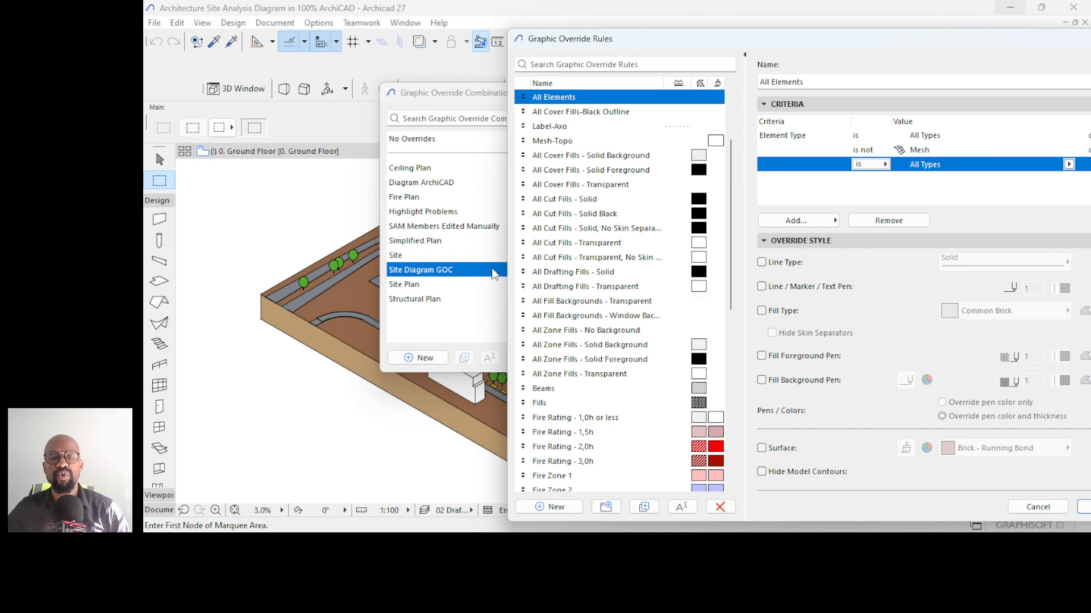
{"action": "left_click_drag", "start_coordinate": [824, 40], "coordinate": [572, 13]}
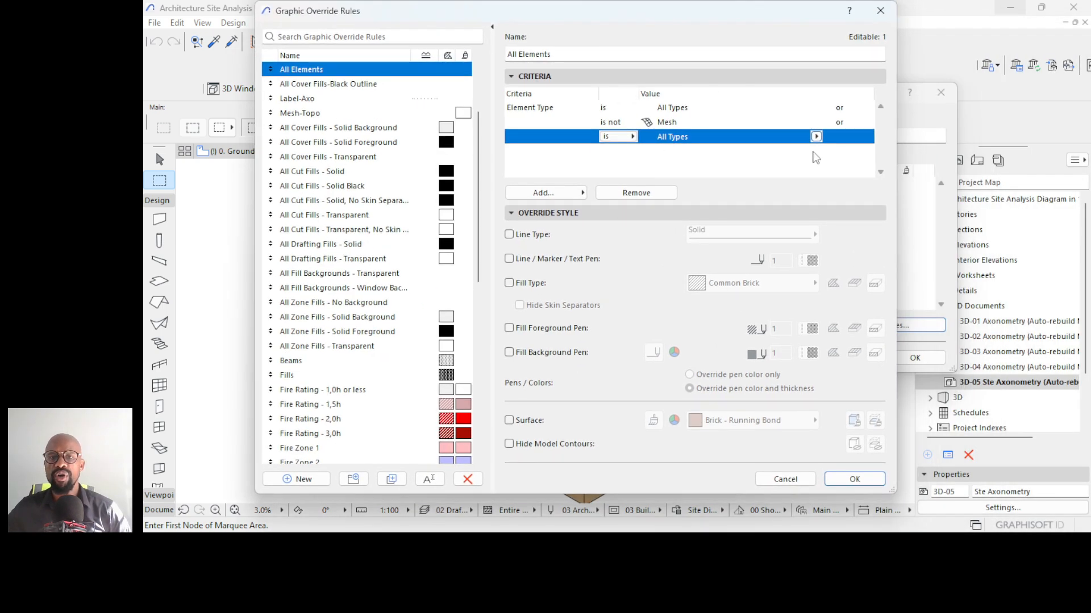
{"action": "left_click", "coordinate": [618, 142]}
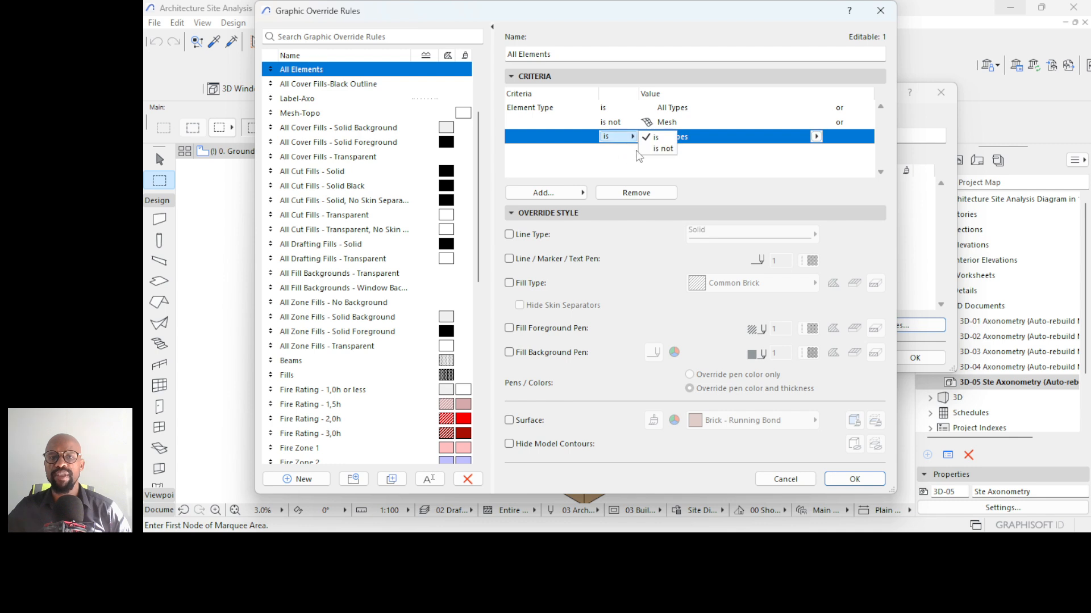
{"action": "left_click", "coordinate": [661, 149]}
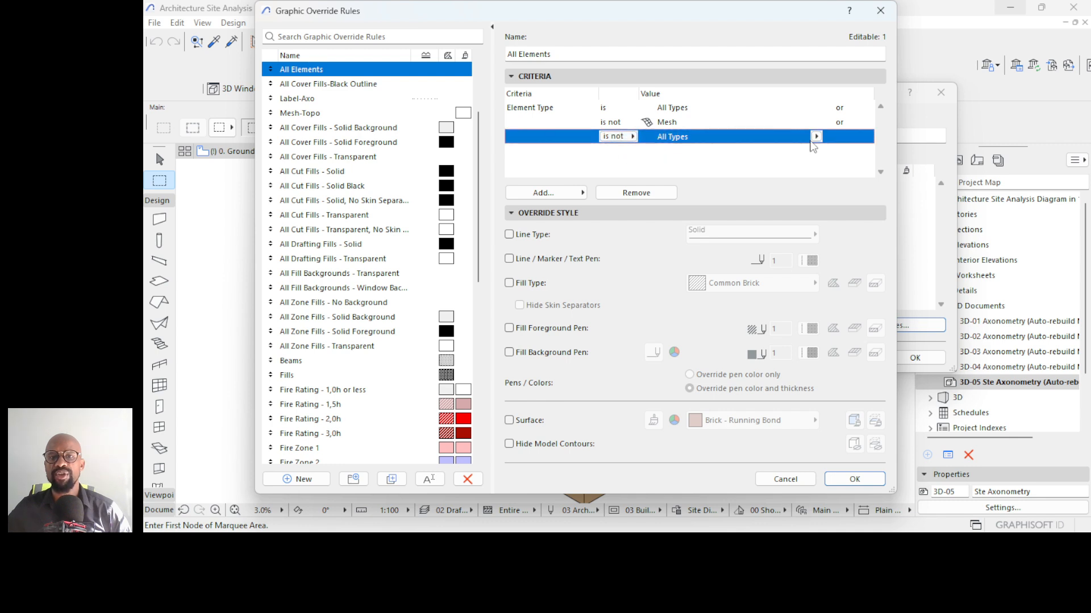
{"action": "left_click", "coordinate": [817, 136]}
{"action": "left_click", "coordinate": [848, 113]}
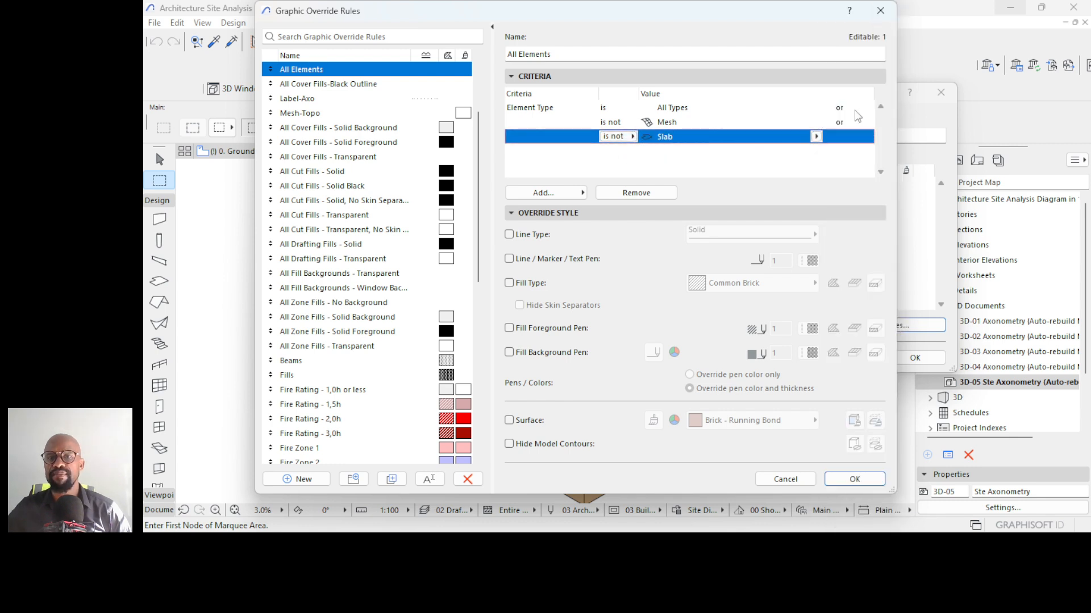
{"action": "left_click", "coordinate": [818, 139]}
{"action": "left_click", "coordinate": [849, 99]}
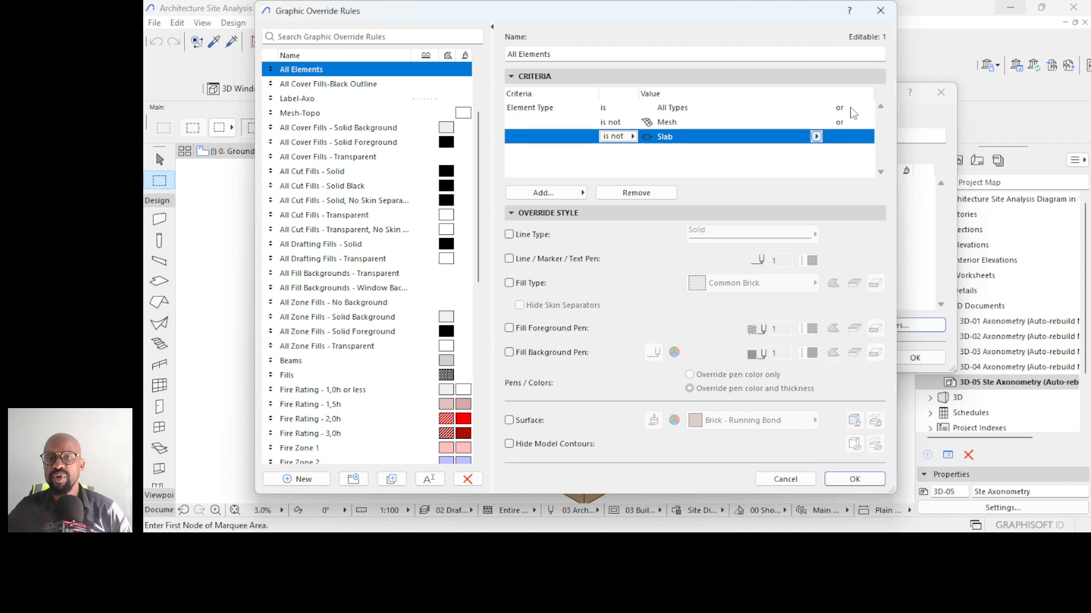
- Join the three criteria of the All Elements rule with "and" operators
{"action": "left_click", "coordinate": [839, 109]}
{"action": "left_click", "coordinate": [839, 108]}
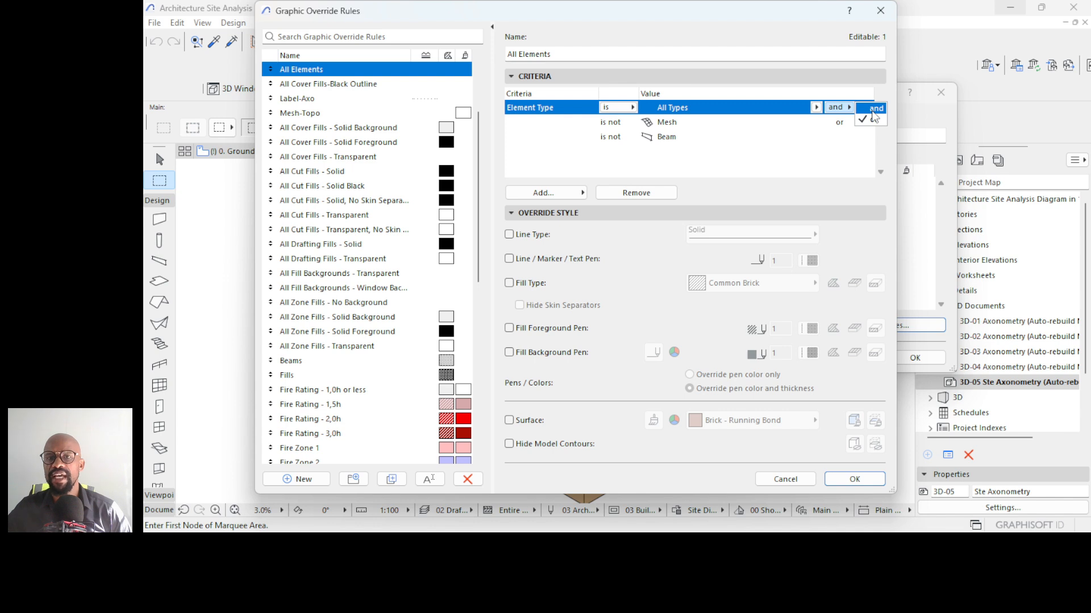
{"action": "left_click", "coordinate": [872, 111]}
{"action": "left_click", "coordinate": [837, 123]}
{"action": "left_click", "coordinate": [838, 122]}
{"action": "left_click", "coordinate": [871, 123]}
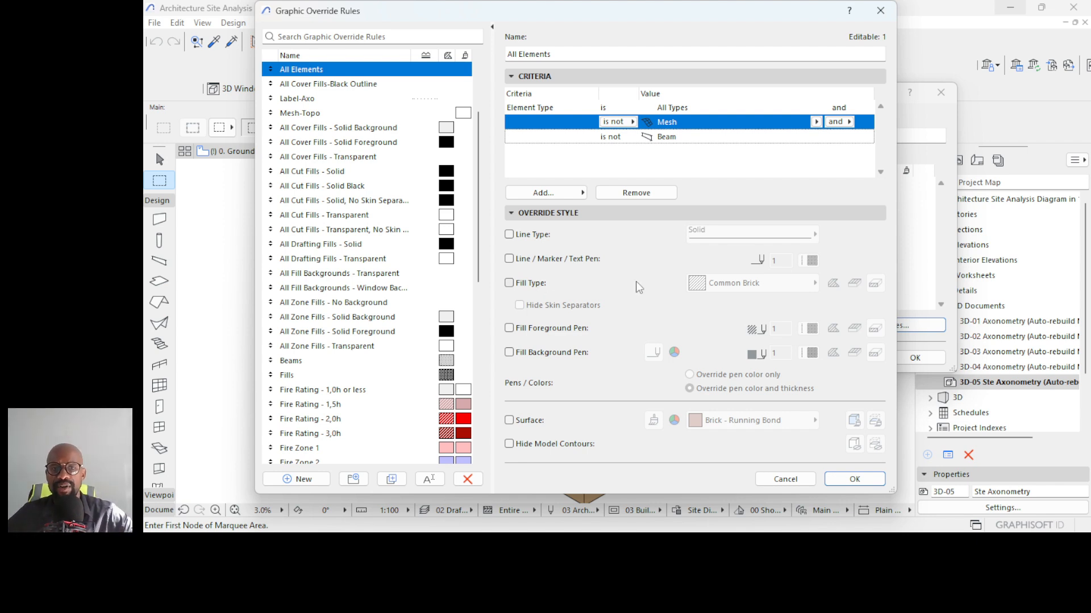
{"action": "left_click", "coordinate": [509, 235]}
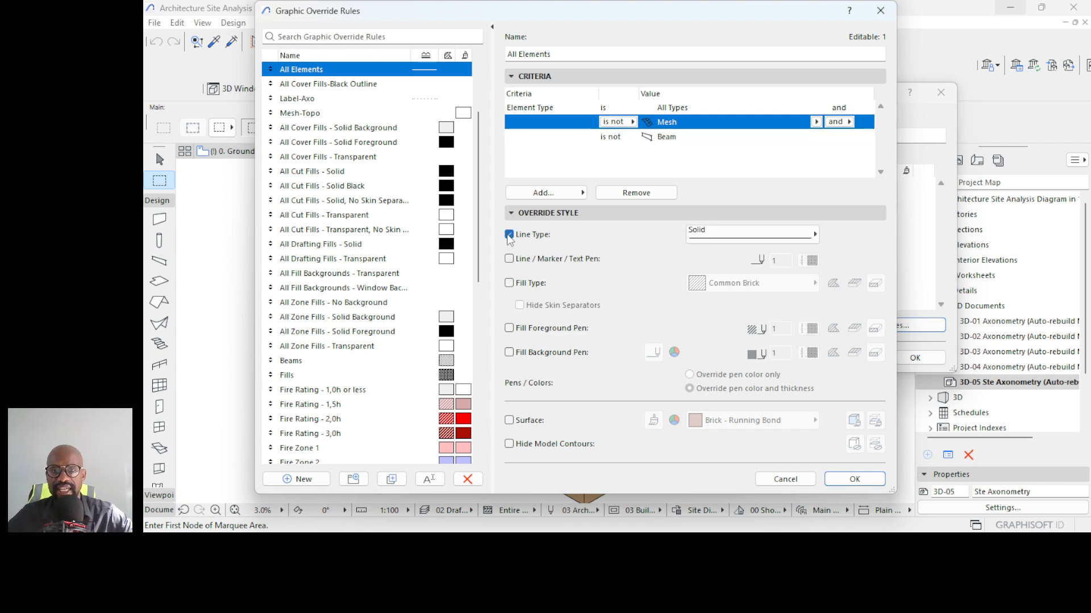
{"action": "left_click", "coordinate": [804, 246]}
{"action": "left_click", "coordinate": [653, 242]}
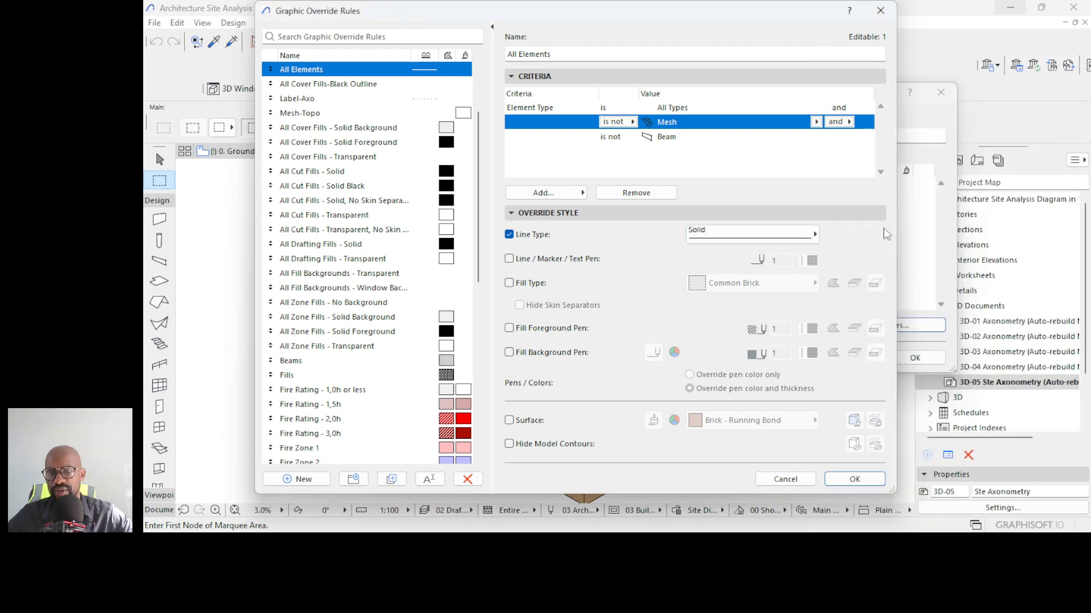
{"action": "left_click", "coordinate": [535, 235]}
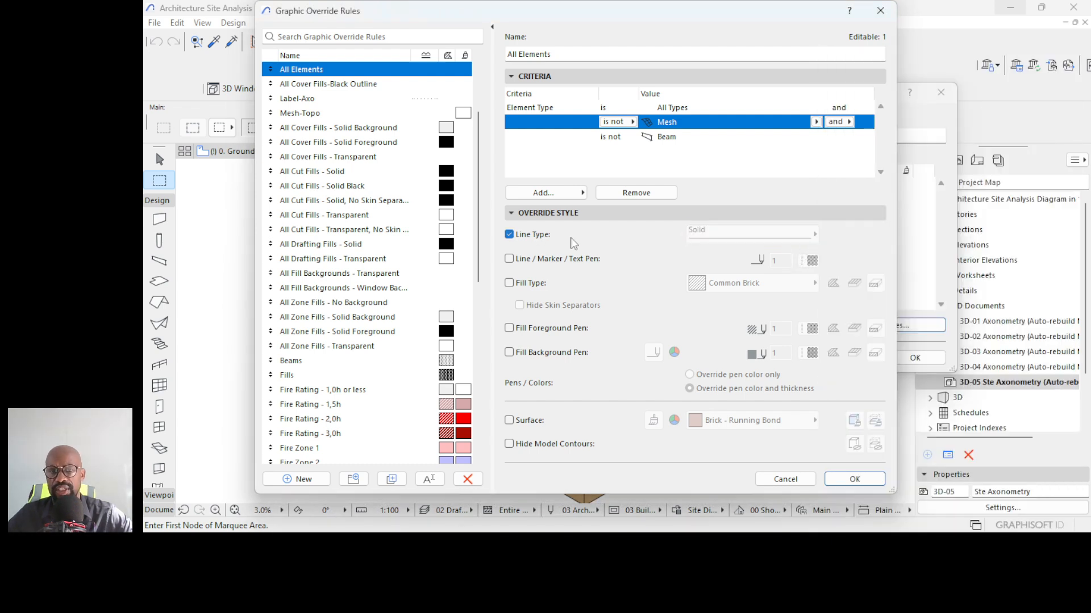
- Override the line, marker and text pen of the All Elements rule with black pen 1 and save the rule
{"action": "left_click", "coordinate": [516, 263]}
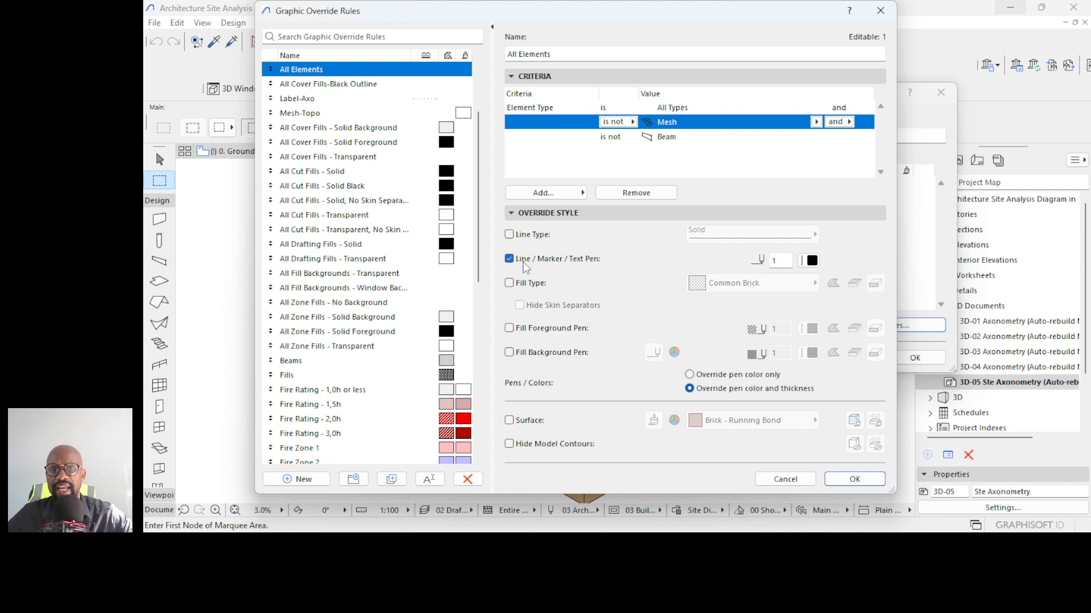
{"action": "left_click", "coordinate": [811, 261]}
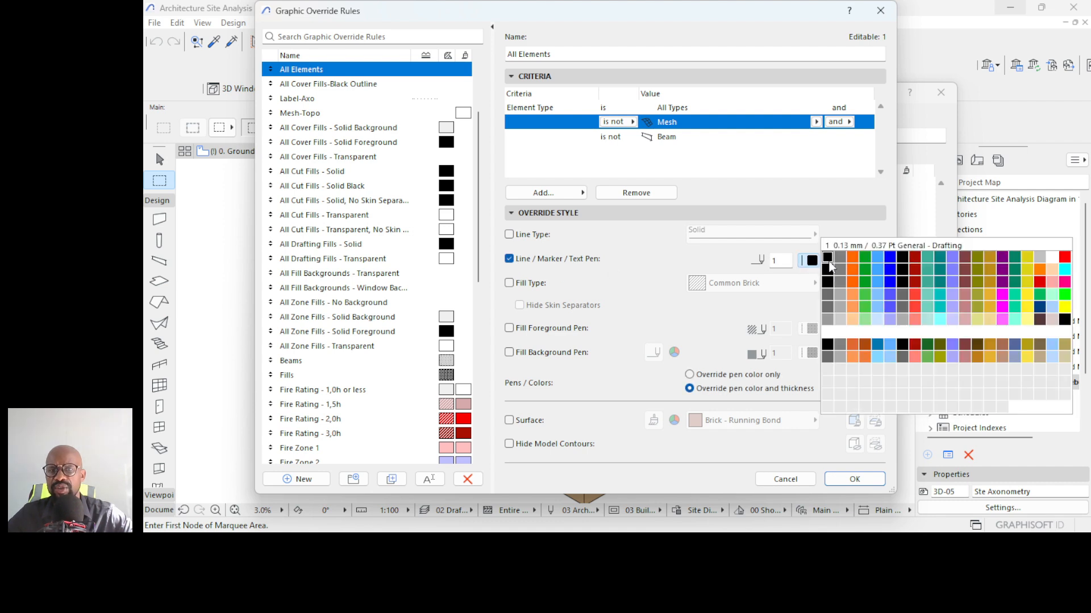
{"action": "left_click", "coordinate": [828, 263]}
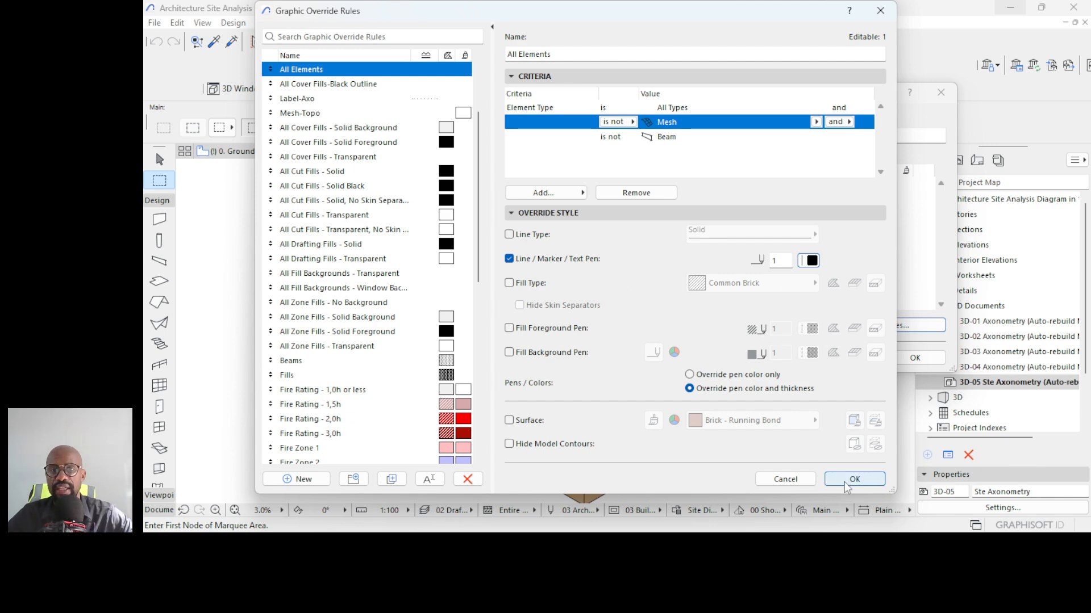
{"action": "left_click", "coordinate": [853, 480]}
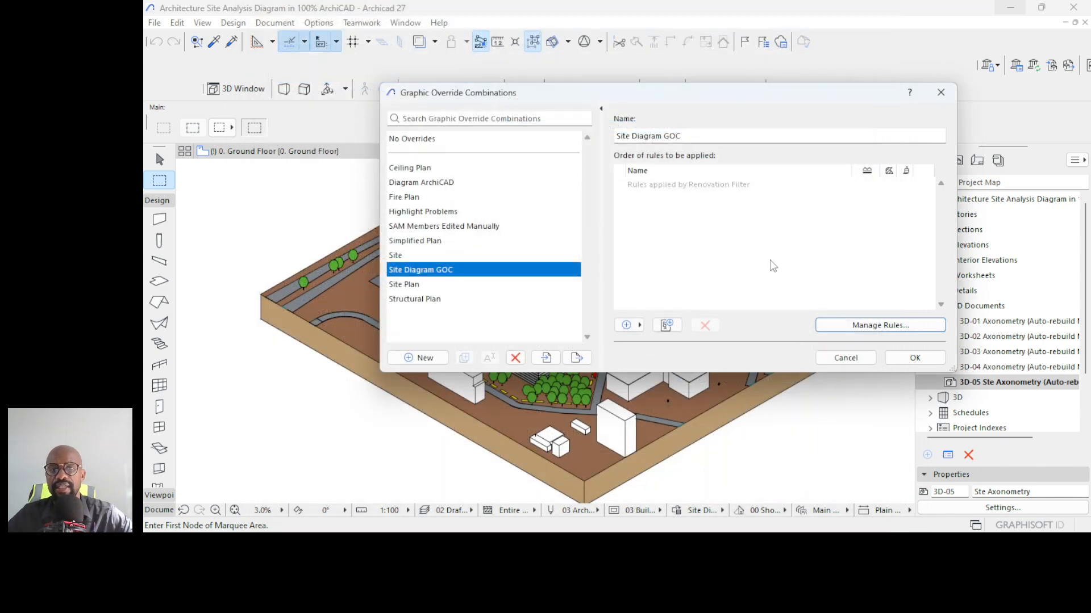
- Add the All Elements rule to the Site Diagram GOC combination and apply the combination
{"action": "left_click", "coordinate": [634, 328]}
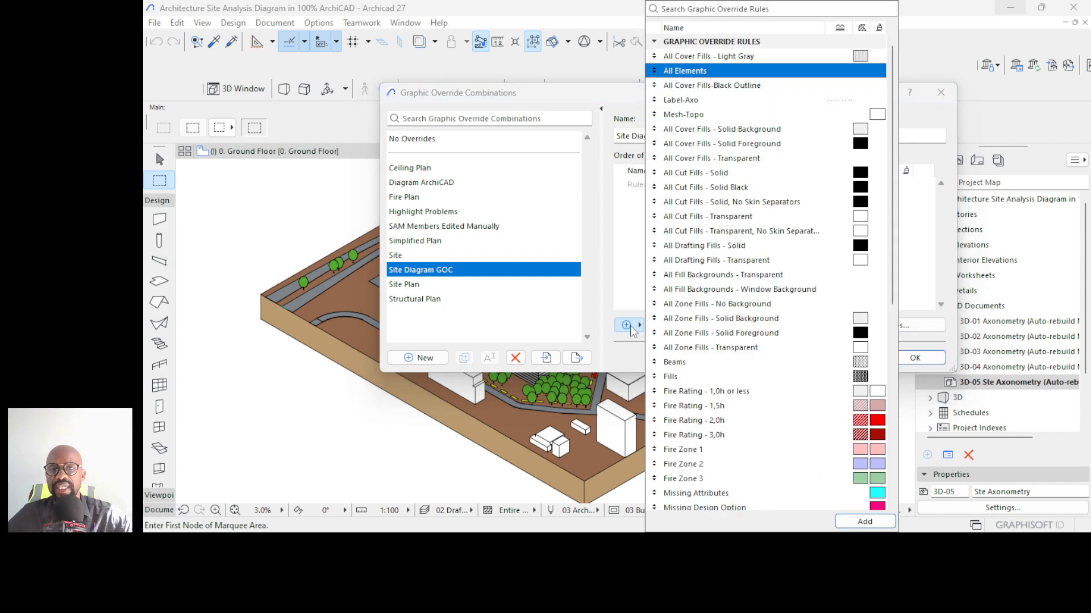
{"action": "left_click", "coordinate": [863, 520]}
{"action": "left_click", "coordinate": [624, 261]}
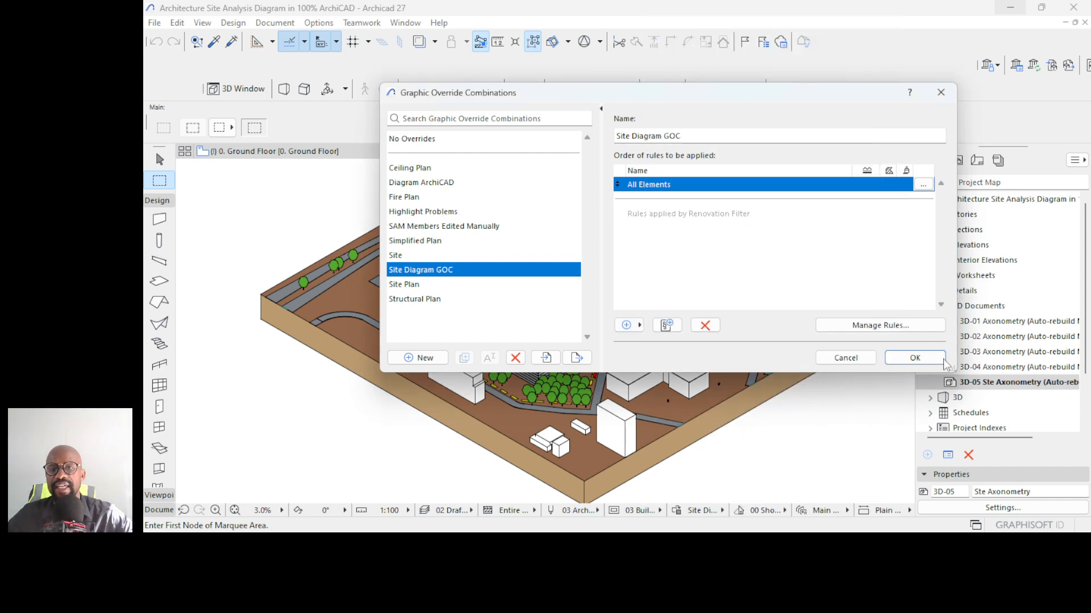
{"action": "left_click", "coordinate": [913, 358]}
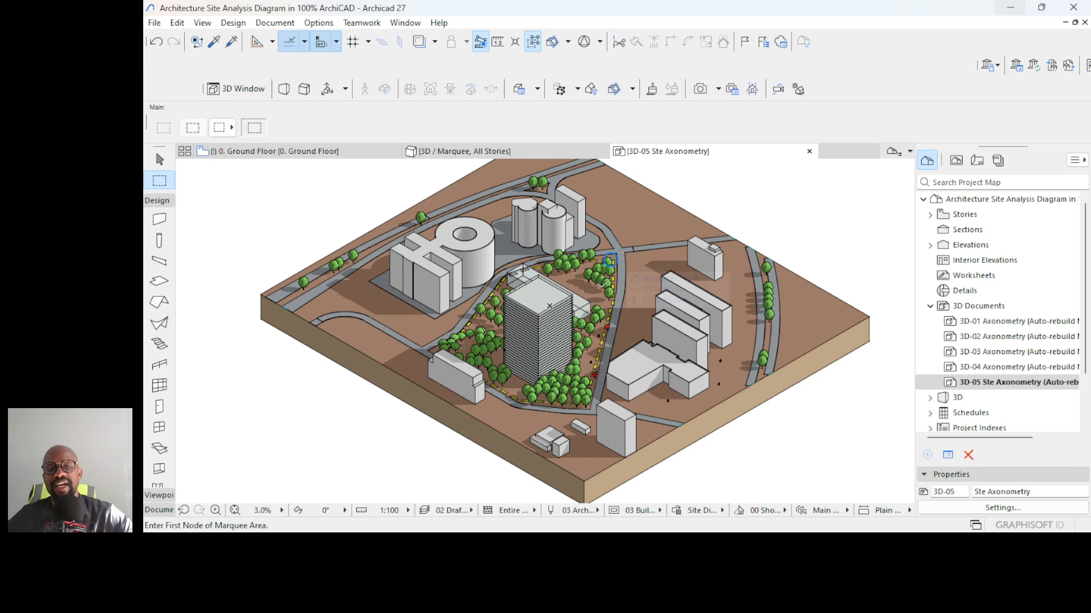
- Create a new graphic override rule named Topo Mesh Base with the criterion Element Type is Mesh
{"action": "left_click", "coordinate": [677, 511]}
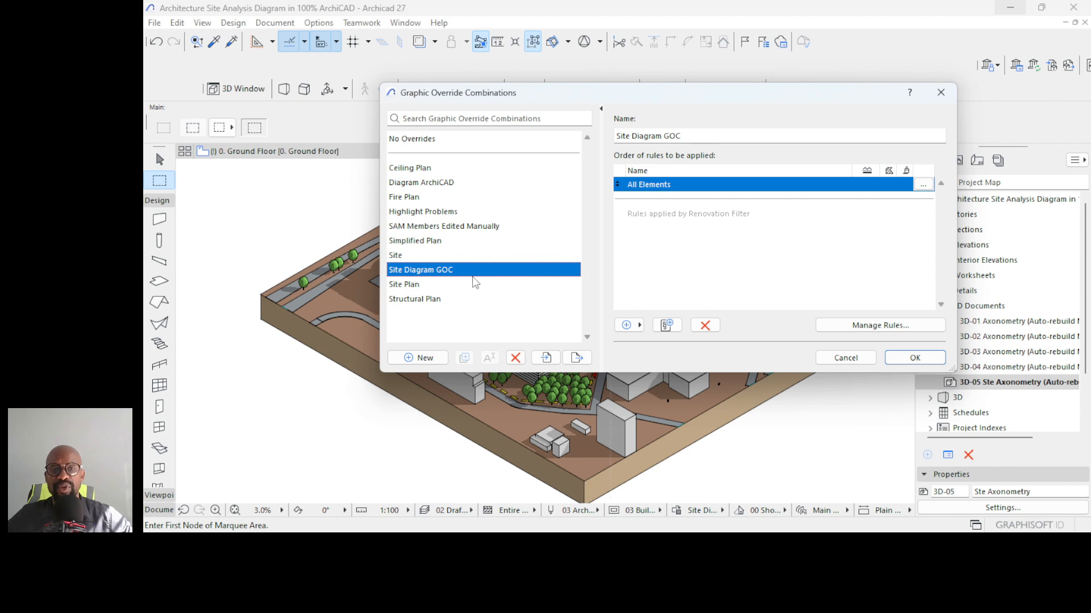
{"action": "left_click", "coordinate": [876, 328]}
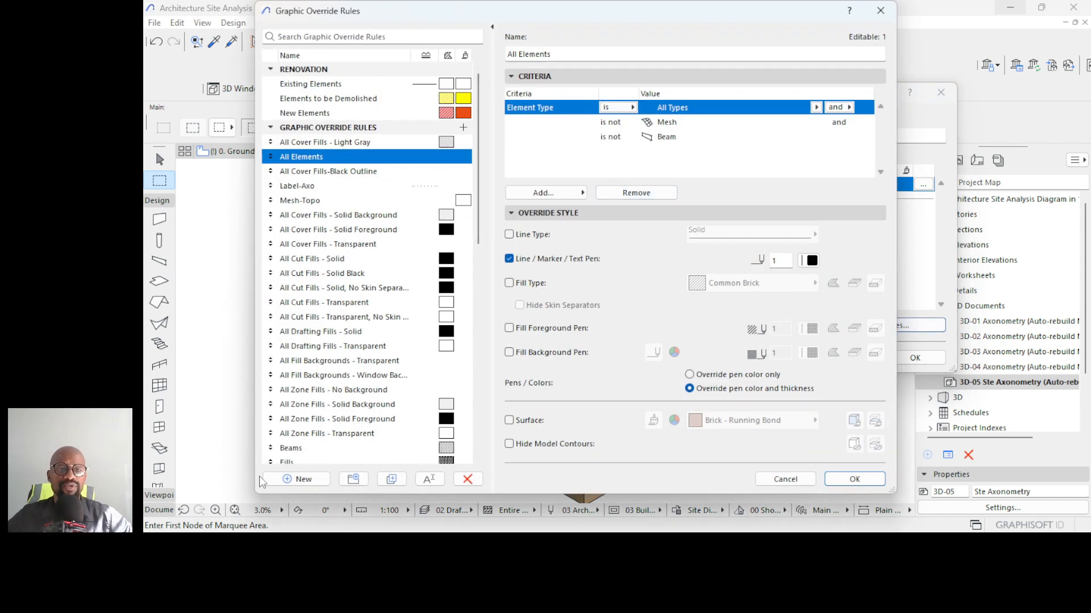
{"action": "left_click", "coordinate": [299, 480]}
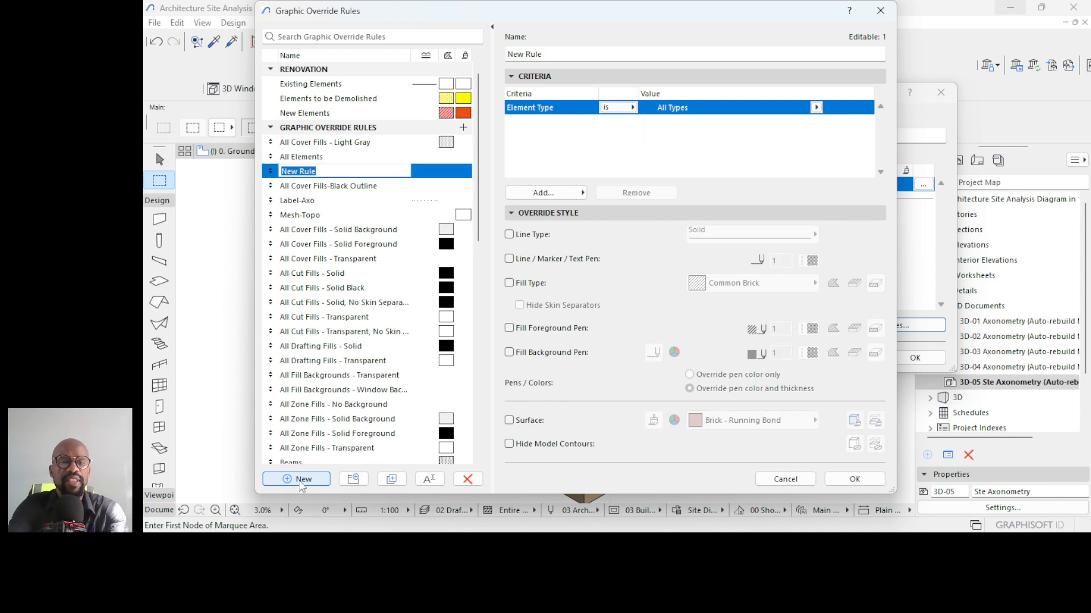
{"action": "type", "text": "Topo Mesh Base"}
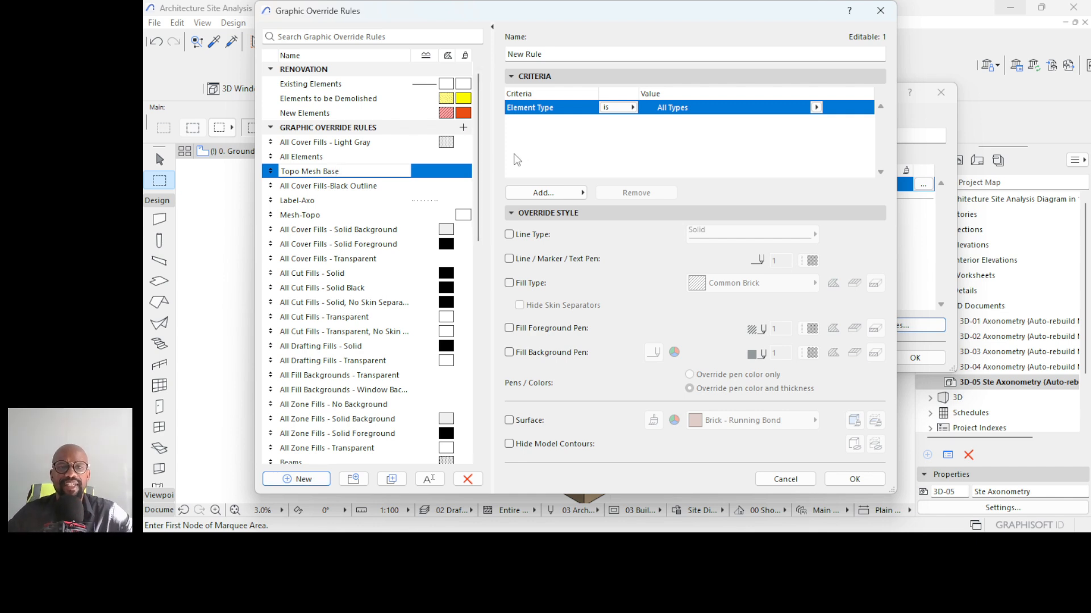
{"action": "left_click", "coordinate": [437, 175]}
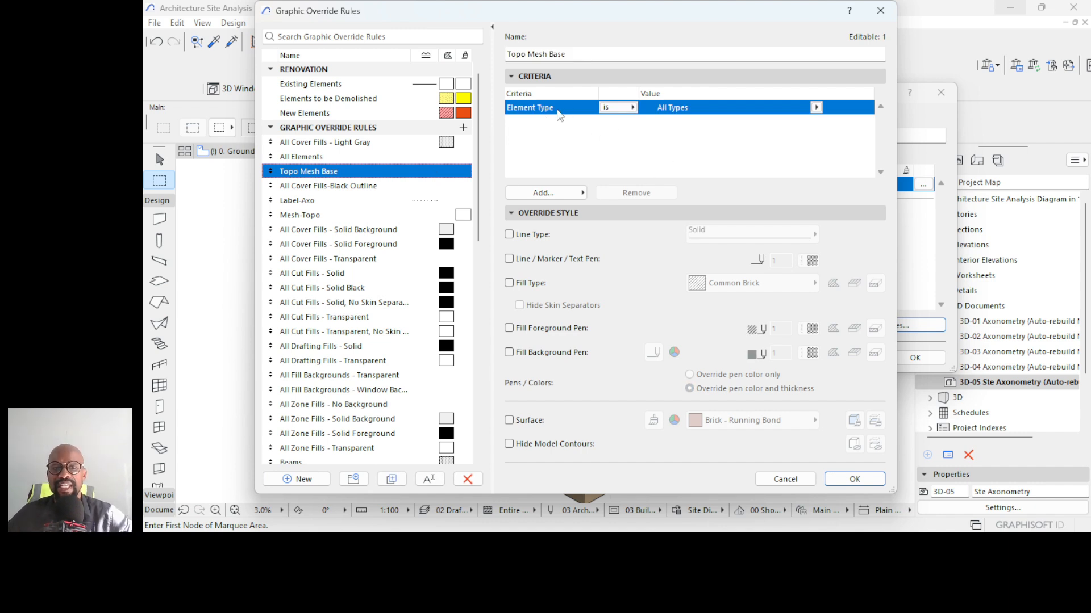
{"action": "left_click", "coordinate": [816, 108]}
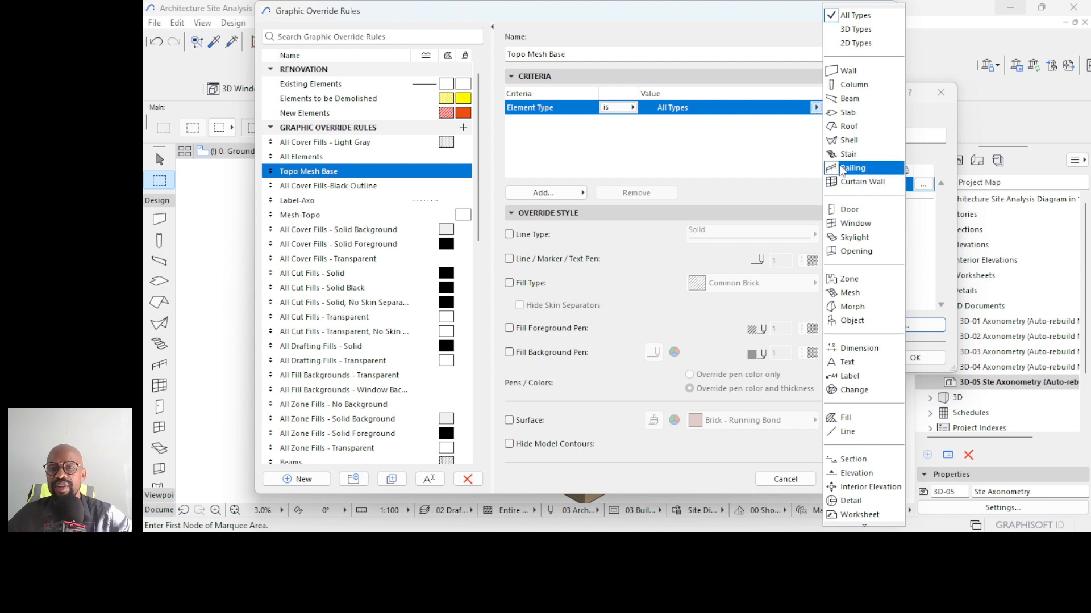
{"action": "left_click", "coordinate": [851, 292]}
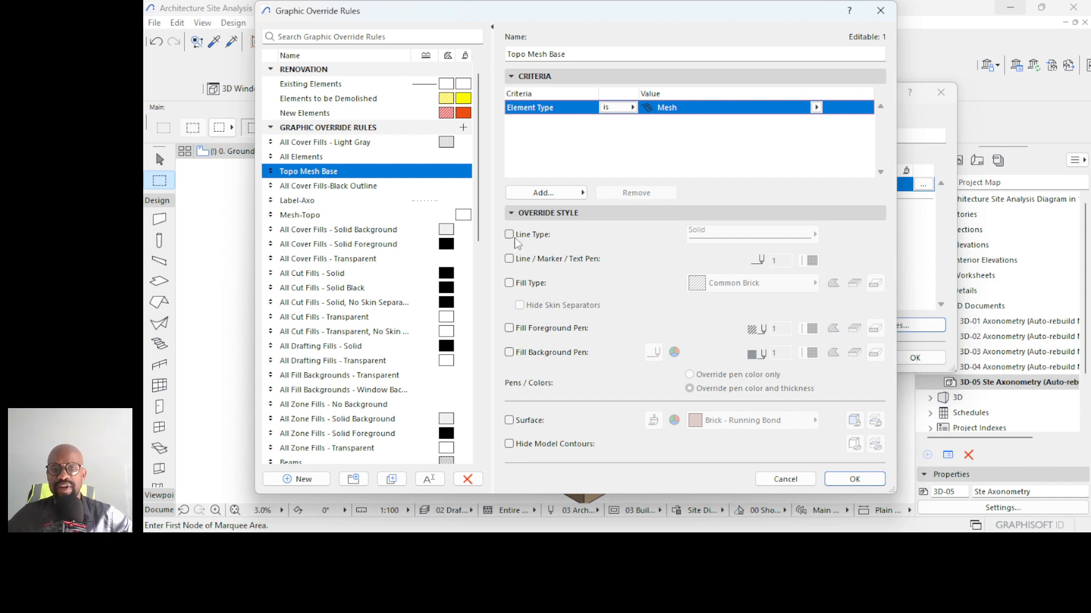
- Override the Topo Mesh Base rule's line pen with pen 101 and its fill foreground pen with pen 102 for all fill categories
{"action": "left_click", "coordinate": [510, 259]}
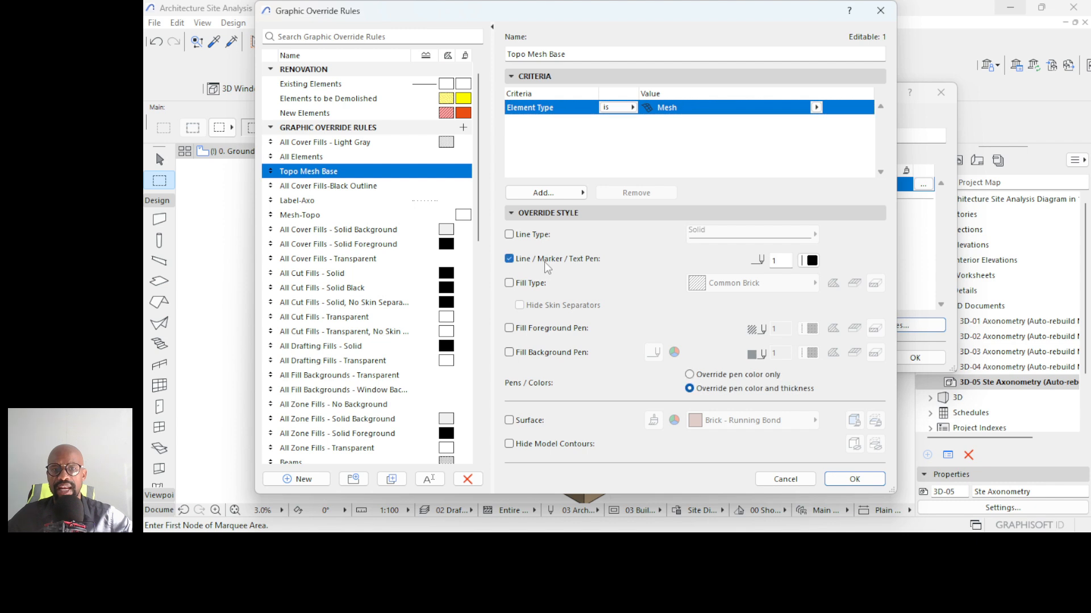
{"action": "left_click", "coordinate": [811, 260]}
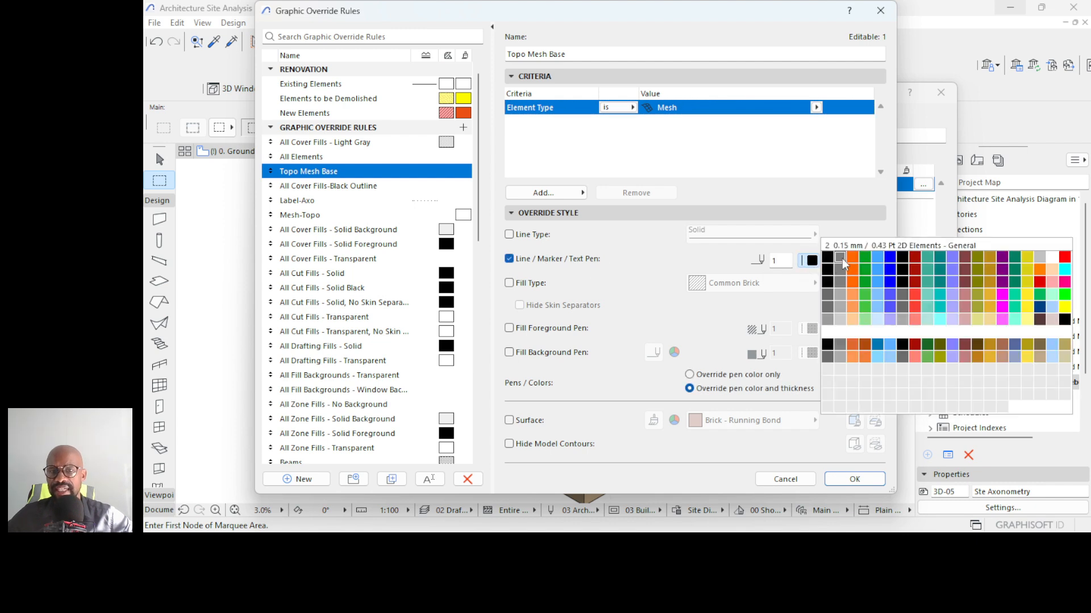
{"action": "left_click", "coordinate": [828, 320]}
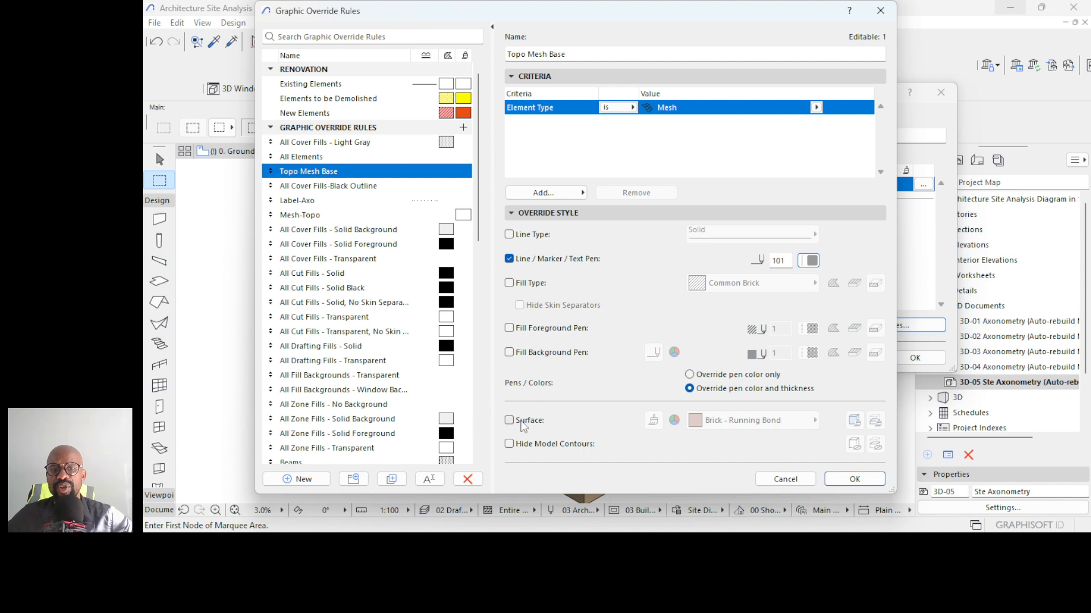
{"action": "left_click", "coordinate": [526, 332]}
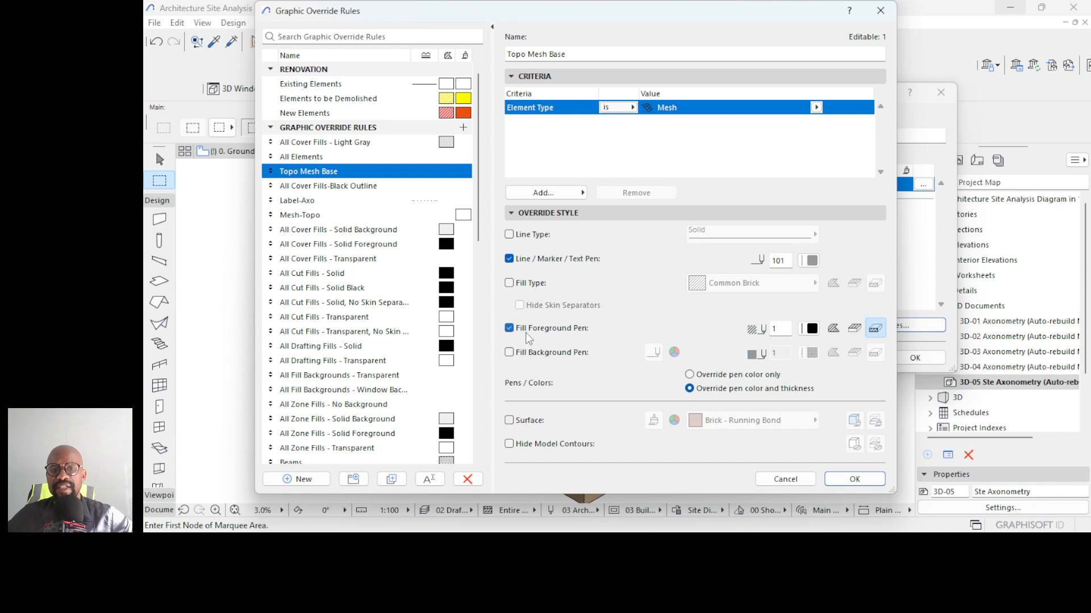
{"action": "left_click", "coordinate": [854, 328]}
{"action": "left_click", "coordinate": [811, 328]}
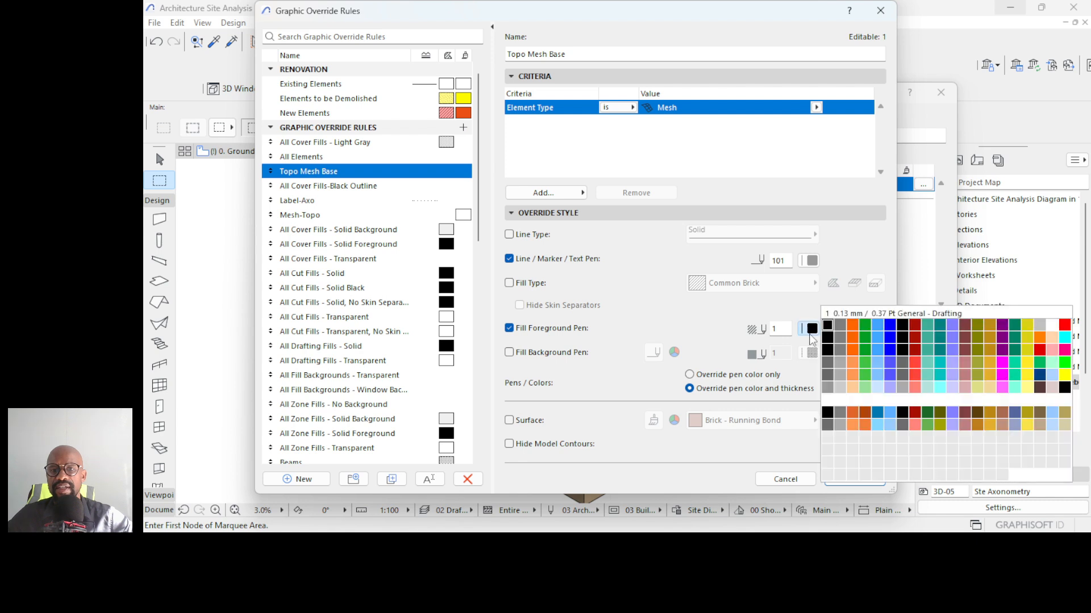
{"action": "left_click", "coordinate": [840, 389]}
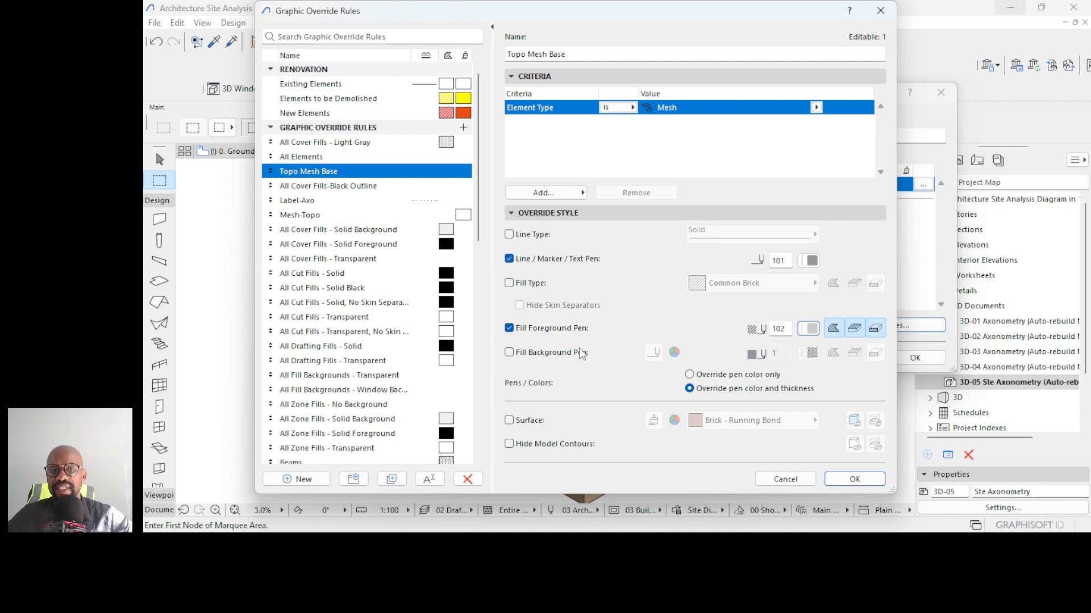
- Override the Topo Mesh Base rule's surface with Paint - Celadon and save the rule
{"action": "left_click", "coordinate": [532, 426]}
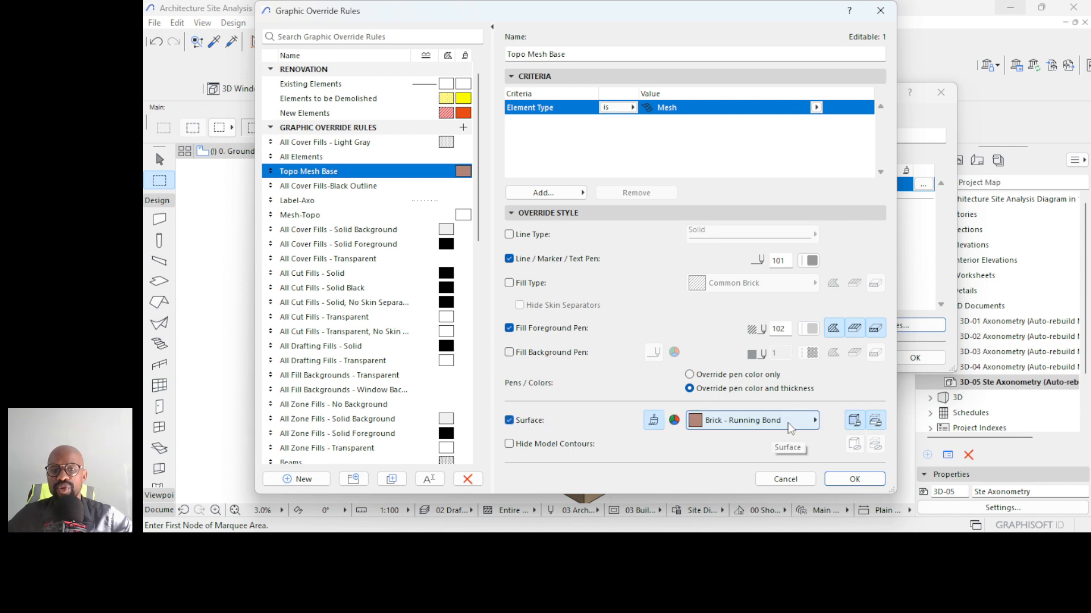
{"action": "left_click", "coordinate": [789, 423]}
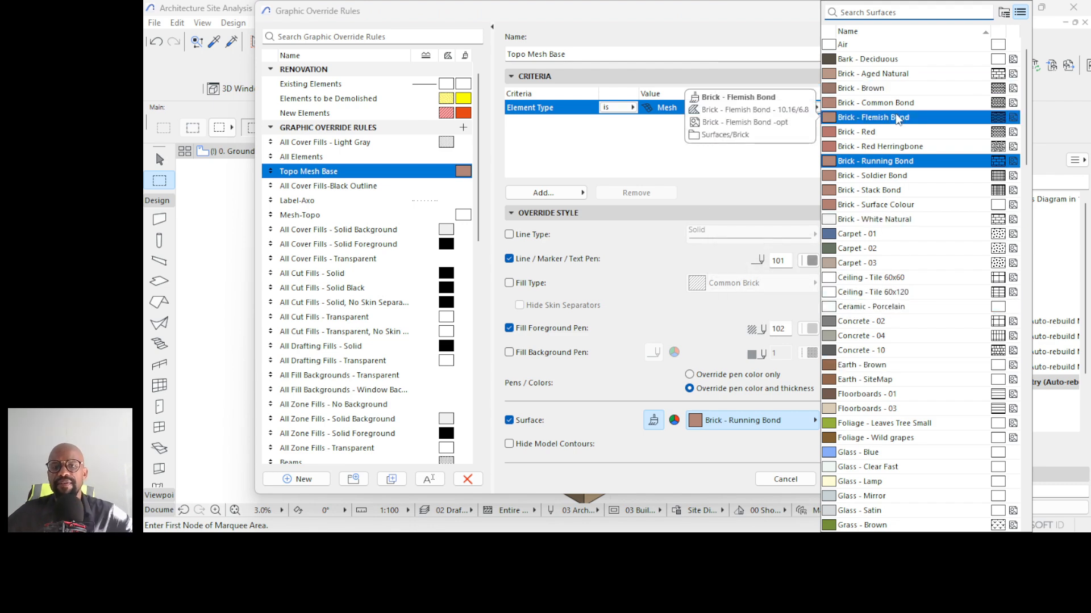
{"action": "type", "text": "pai"}
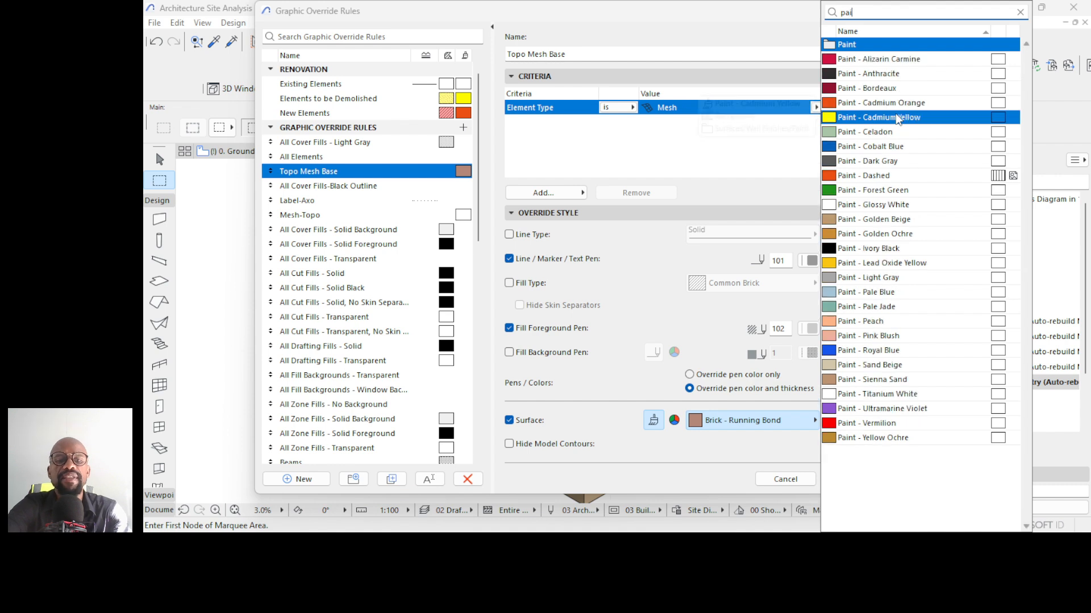
{"action": "type", "text": "n"}
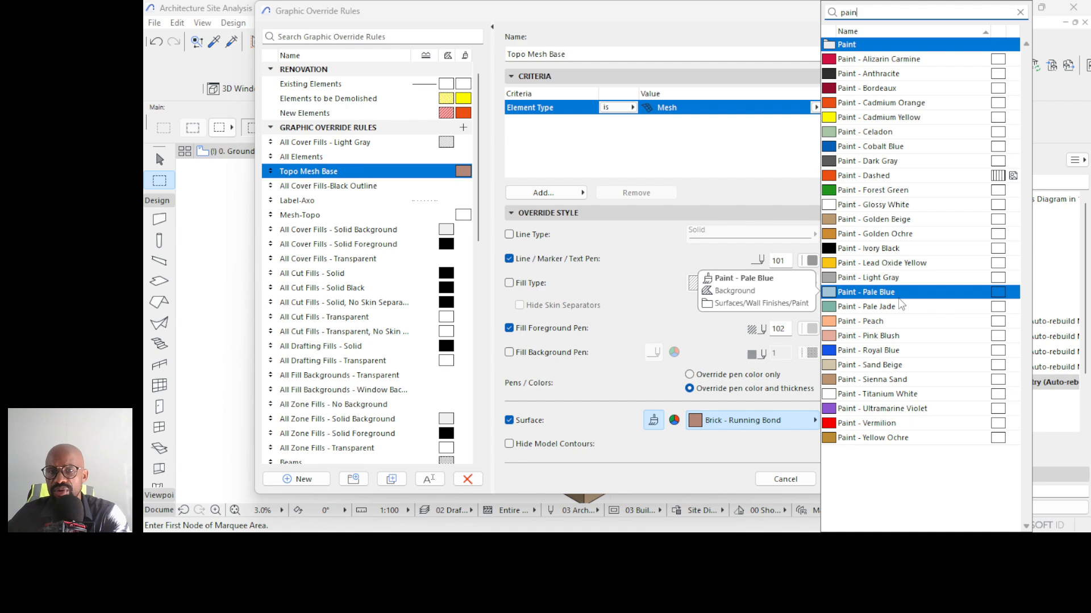
{"action": "left_click", "coordinate": [874, 136]}
{"action": "left_click", "coordinate": [855, 479]}
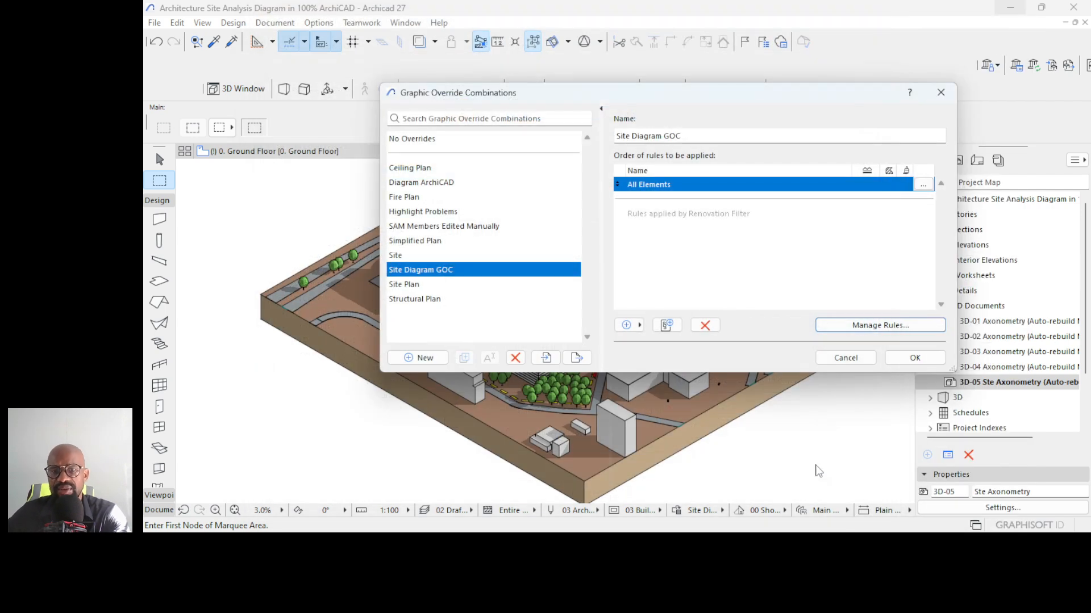
- Add the Topo Mesh Base rule to the Site Diagram GOC combination above All Elements and apply the combination
{"action": "left_click", "coordinate": [629, 325]}
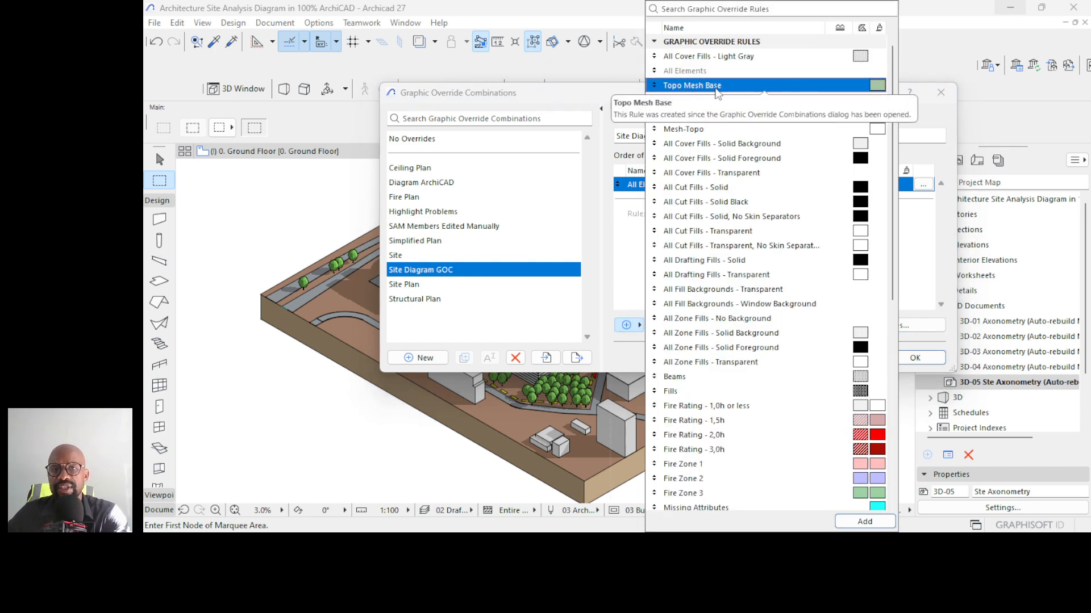
{"action": "left_click", "coordinate": [858, 526]}
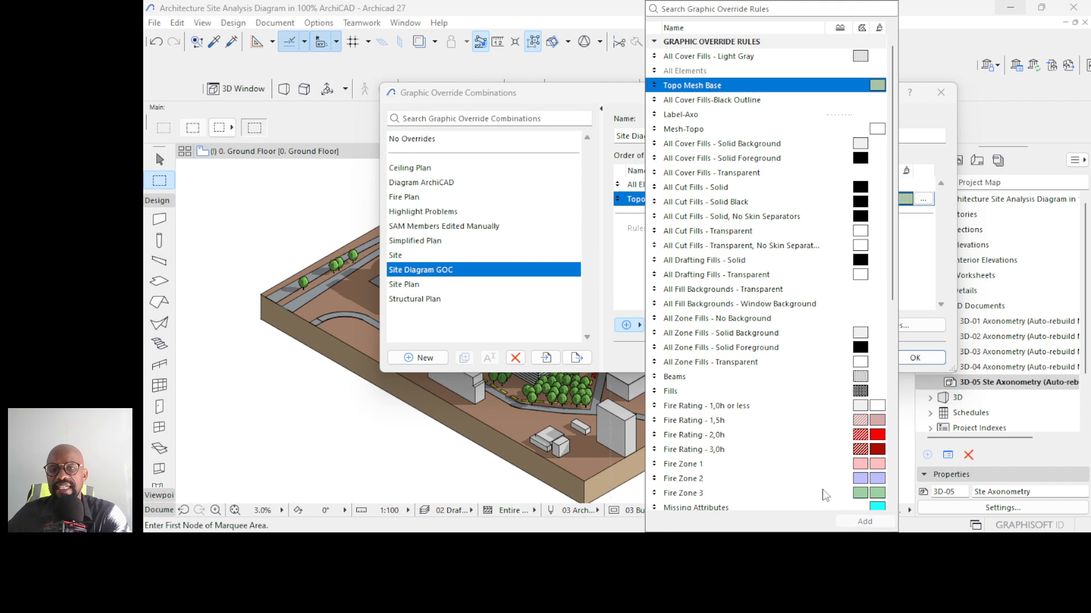
{"action": "left_click", "coordinate": [593, 322]}
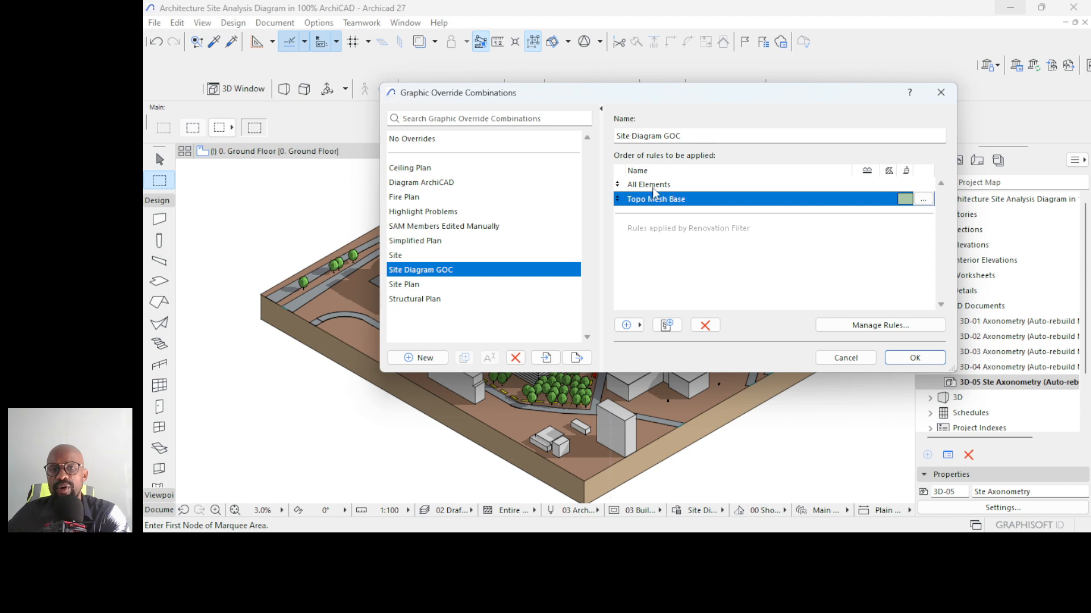
{"action": "left_click_drag", "start_coordinate": [617, 199], "coordinate": [619, 189]}
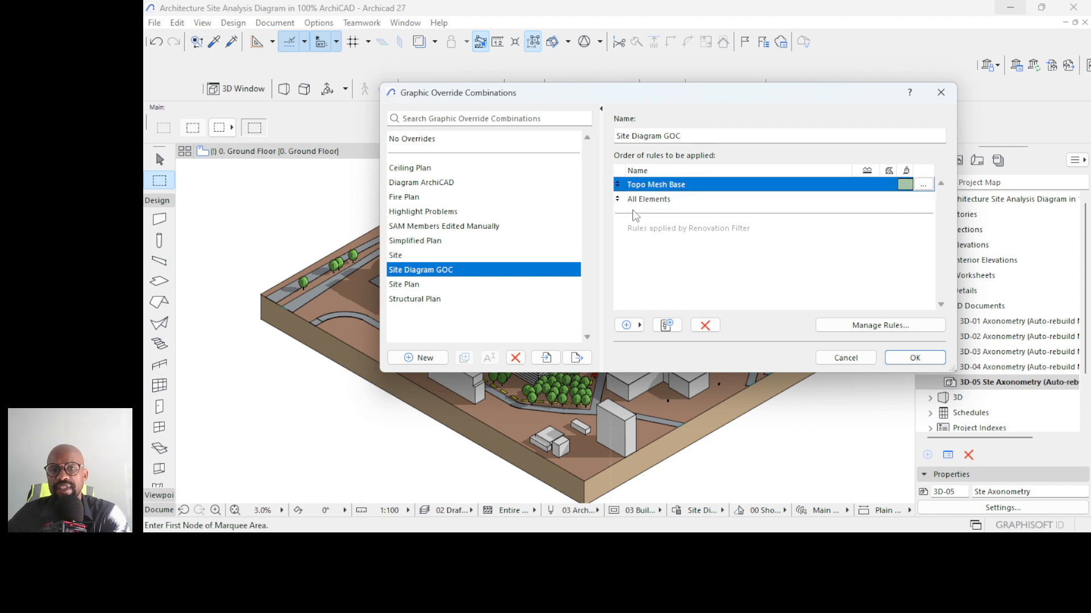
{"action": "left_click", "coordinate": [915, 358]}
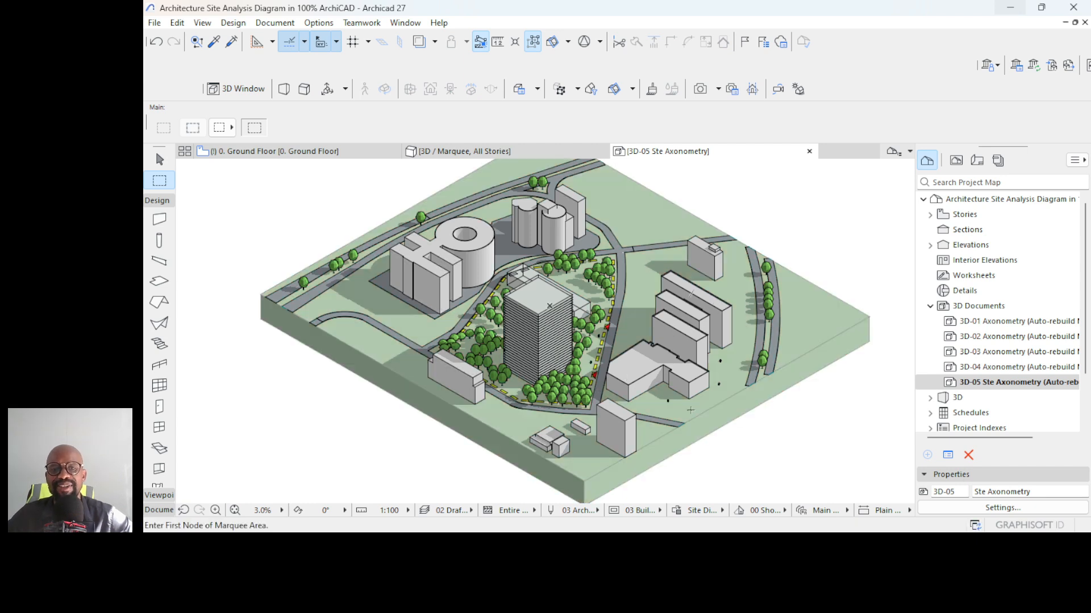
{"action": "scroll", "coordinate": [512, 329], "scroll_direction": "up", "scroll_amount": 2}
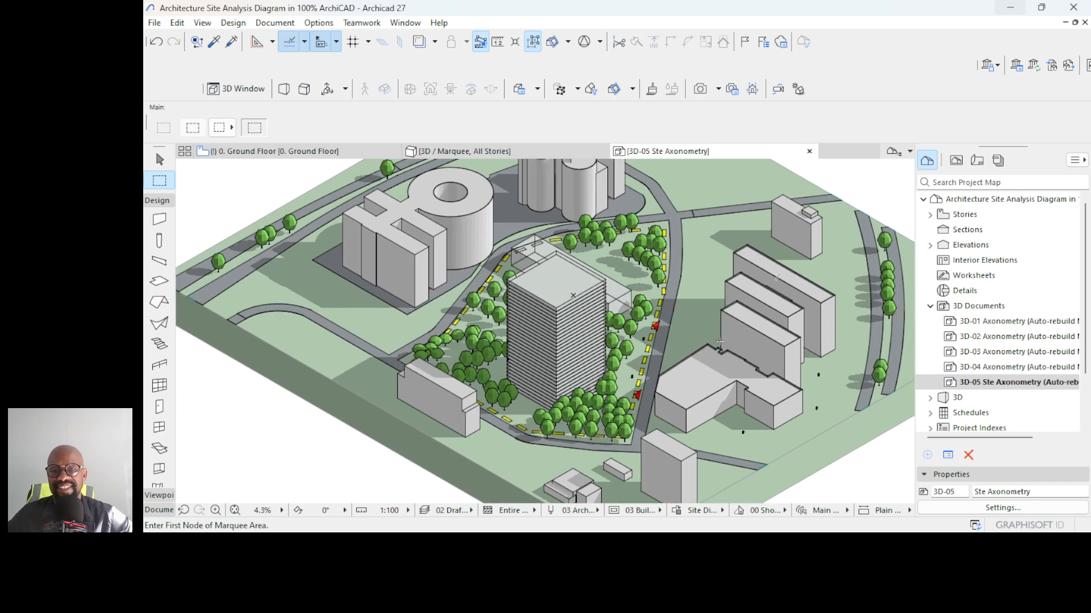
{"action": "scroll", "coordinate": [573, 295], "scroll_direction": "down", "scroll_amount": 3}
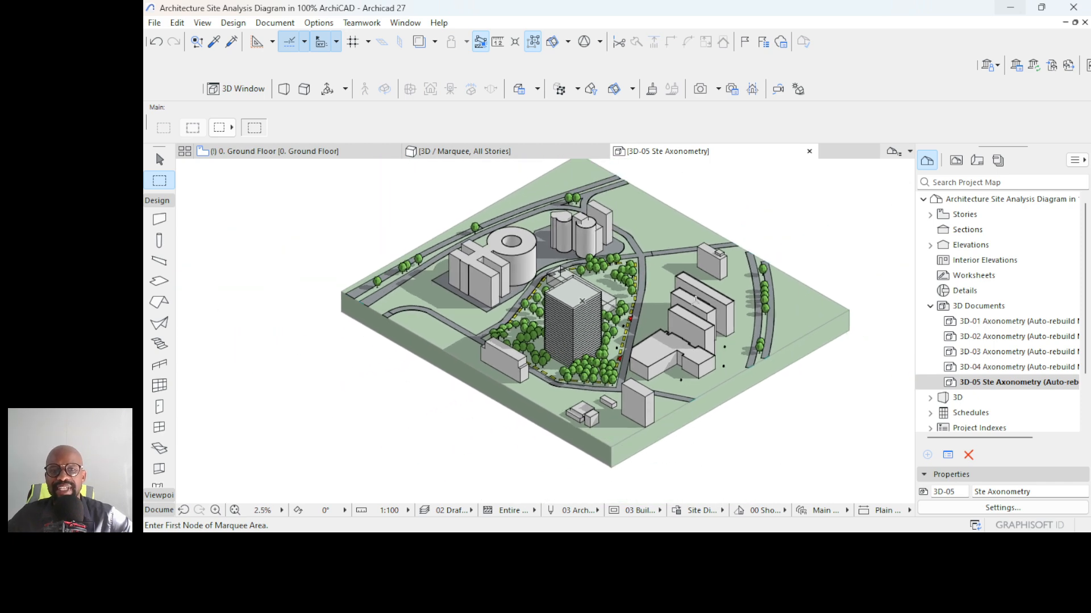
{"action": "scroll", "coordinate": [669, 248], "scroll_direction": "up", "scroll_amount": 1}
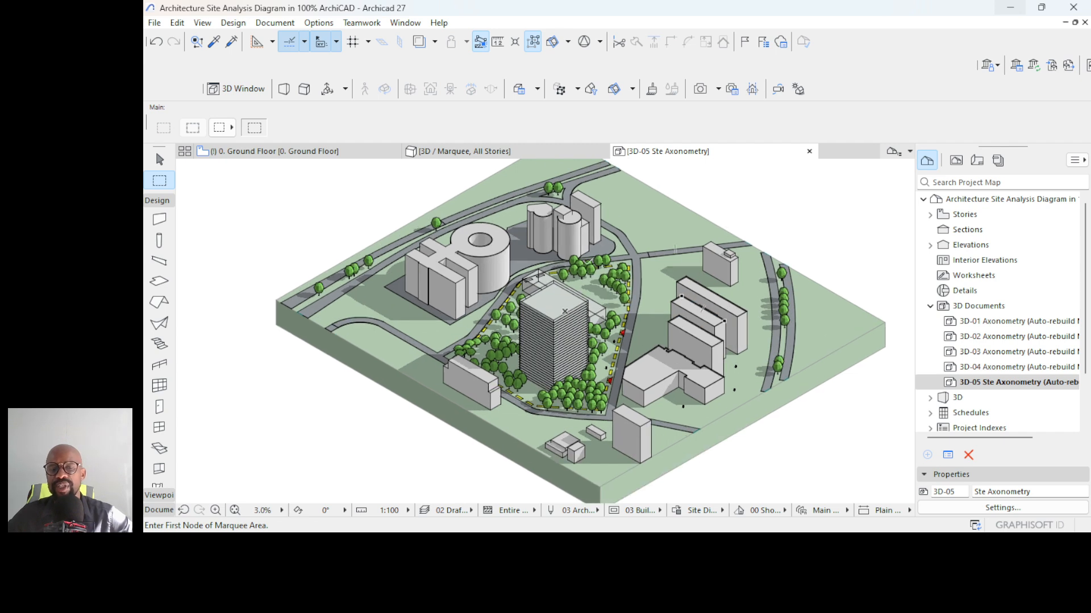
{"action": "scroll", "coordinate": [645, 356], "scroll_direction": "down", "scroll_amount": 1}
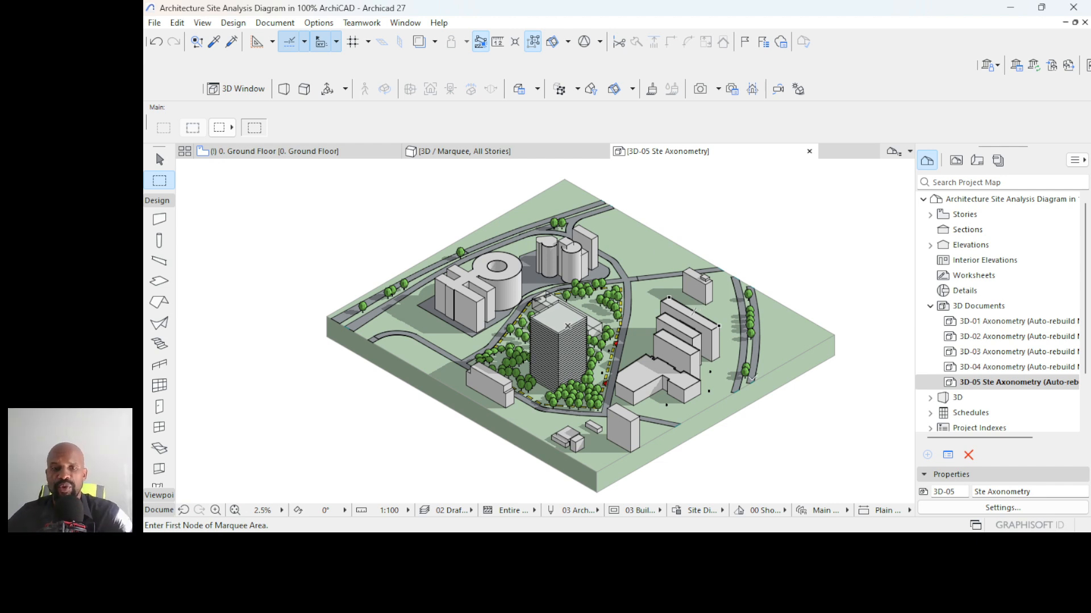
{"action": "scroll", "coordinate": [674, 344], "scroll_direction": "up", "scroll_amount": 1}
{"action": "scroll", "coordinate": [674, 344], "scroll_direction": "up", "scroll_amount": 1}
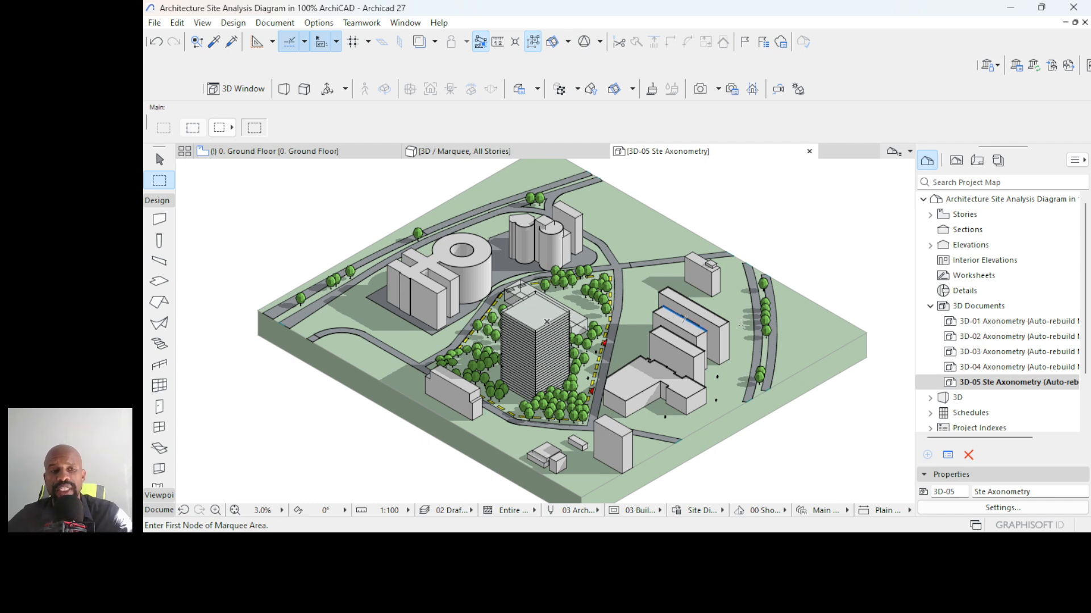
- Activate the Spline tool and set its line type to Dashed Long
{"action": "left_click", "coordinate": [157, 509]}
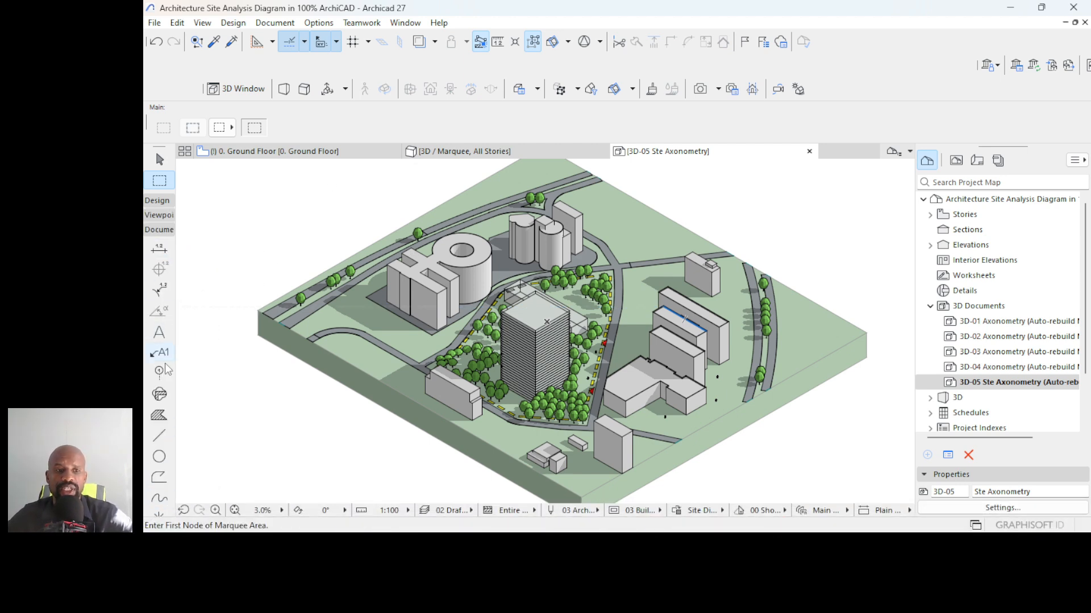
{"action": "scroll", "coordinate": [161, 414], "scroll_direction": "down", "scroll_amount": 2}
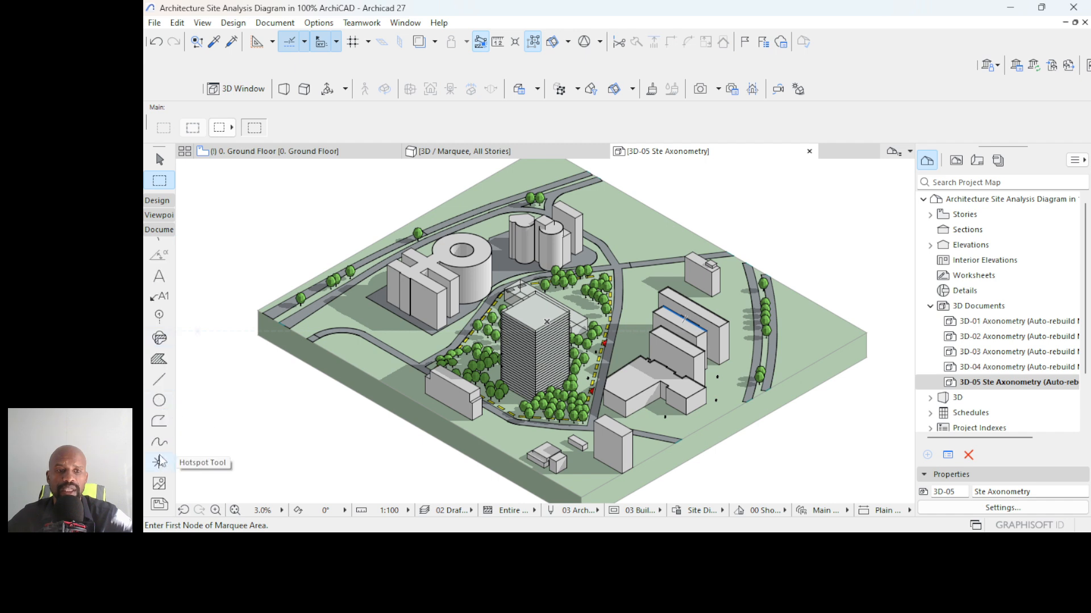
{"action": "left_click", "coordinate": [159, 445]}
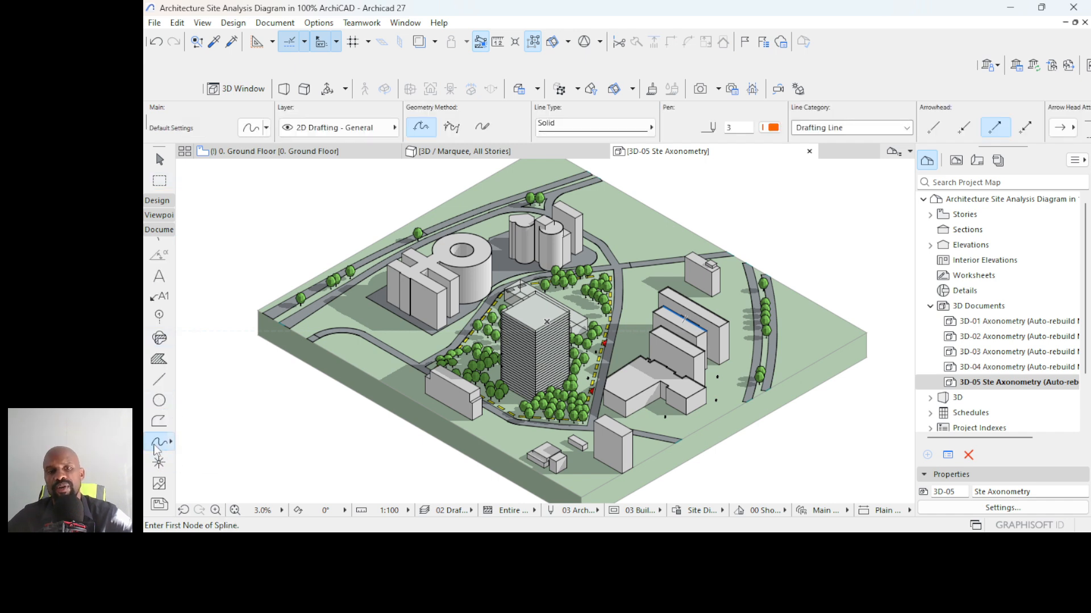
{"action": "left_click", "coordinate": [566, 130]}
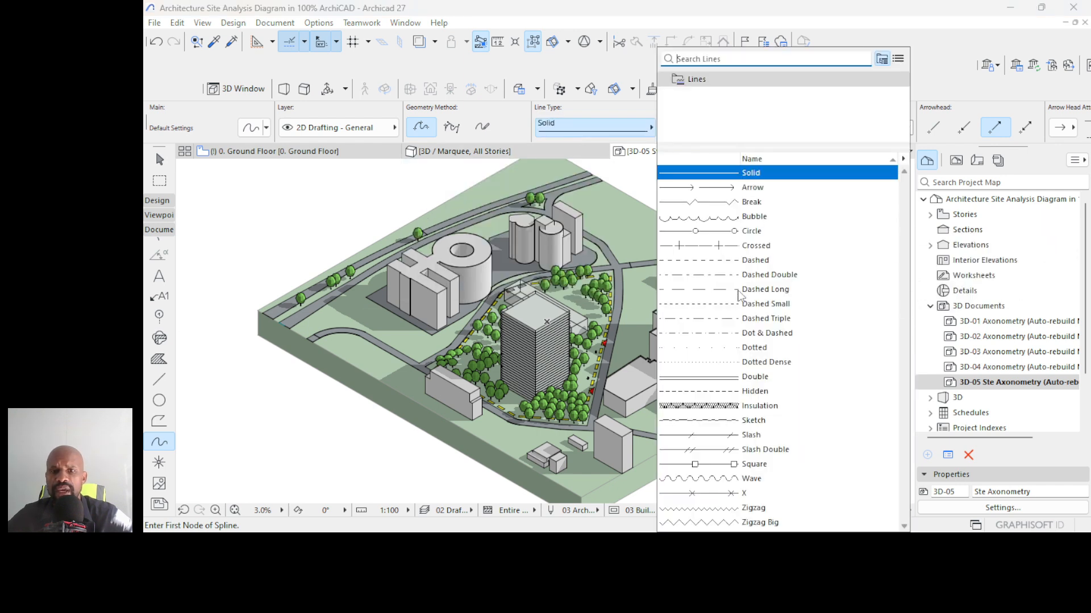
{"action": "left_click", "coordinate": [740, 353]}
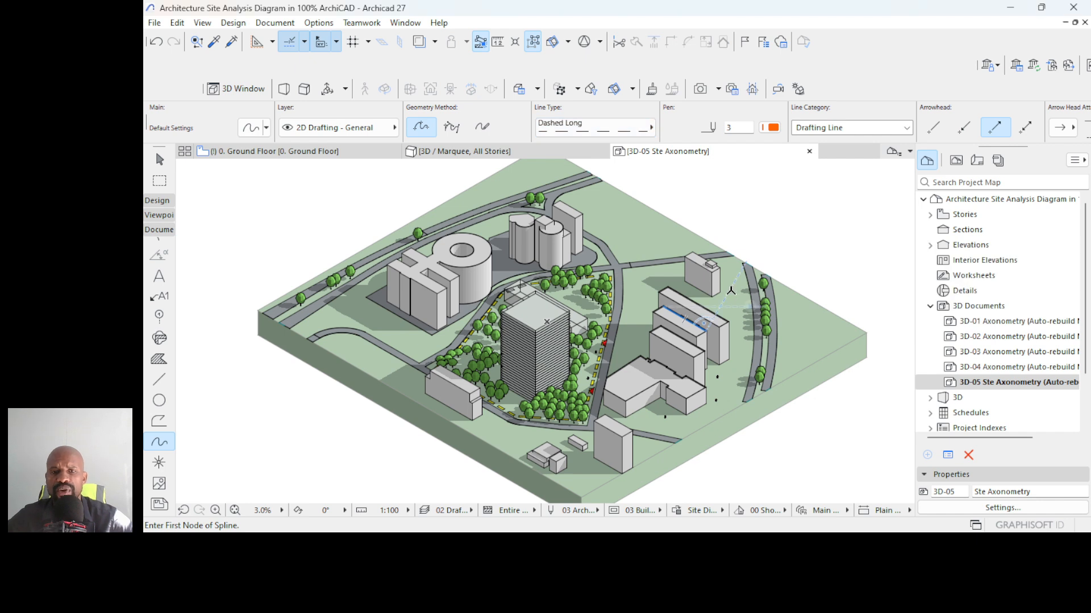
{"action": "mouse_move", "coordinate": [494, 152]}
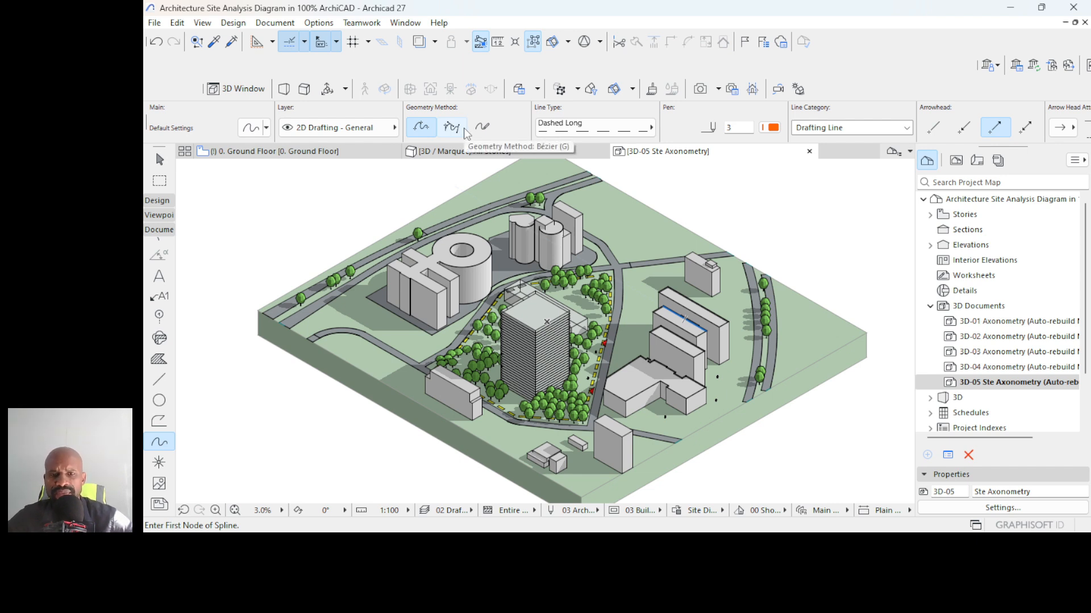
- Draw a natural spline from beyond the site's upper-right edge, past the tower's right side and front trees, to beyond the lower-left edge
{"action": "left_click", "coordinate": [727, 227]}
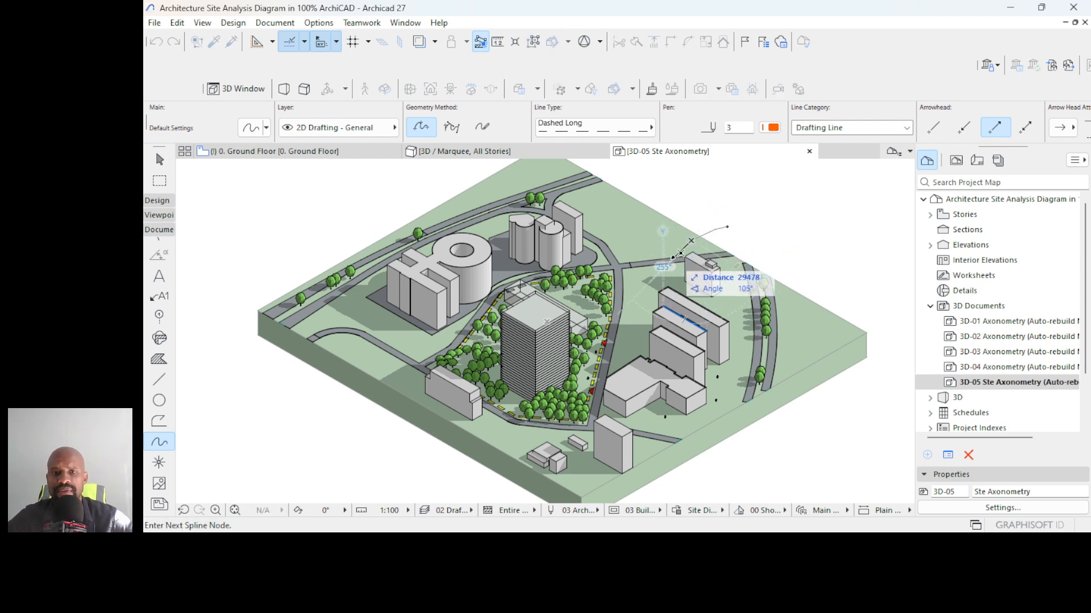
{"action": "left_click", "coordinate": [639, 306]}
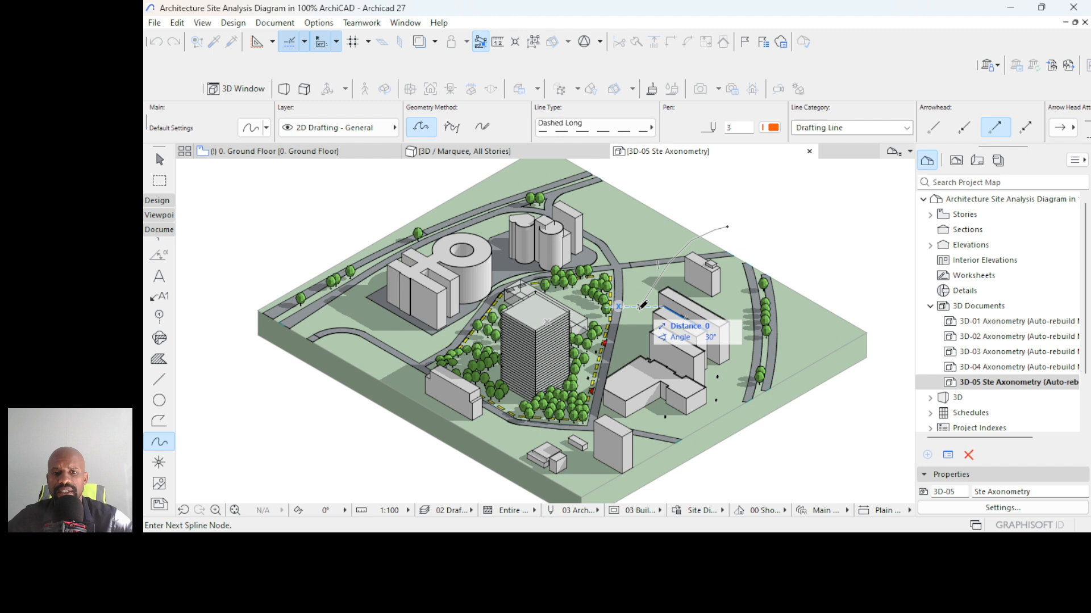
{"action": "left_click", "coordinate": [619, 342]}
{"action": "left_click", "coordinate": [574, 416]}
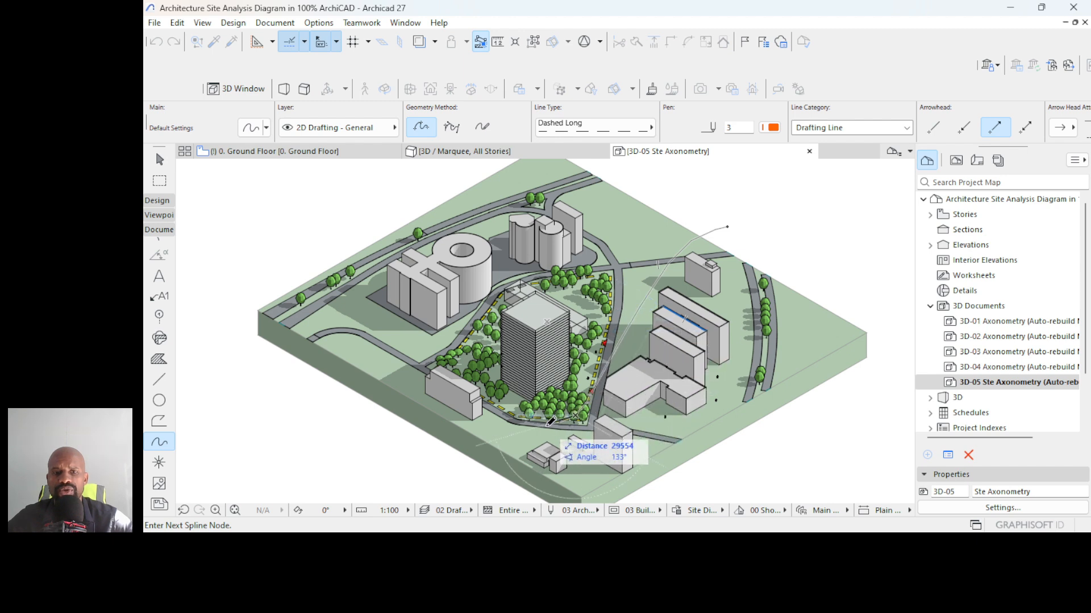
{"action": "left_click", "coordinate": [522, 433]}
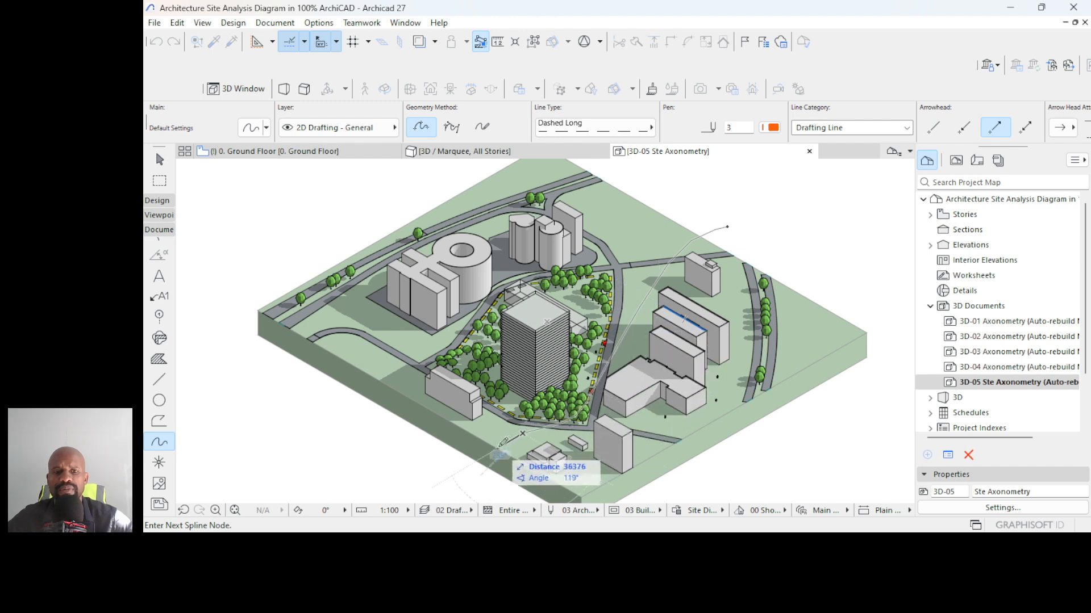
{"action": "left_click", "coordinate": [461, 469]}
{"action": "left_click", "coordinate": [460, 469]}
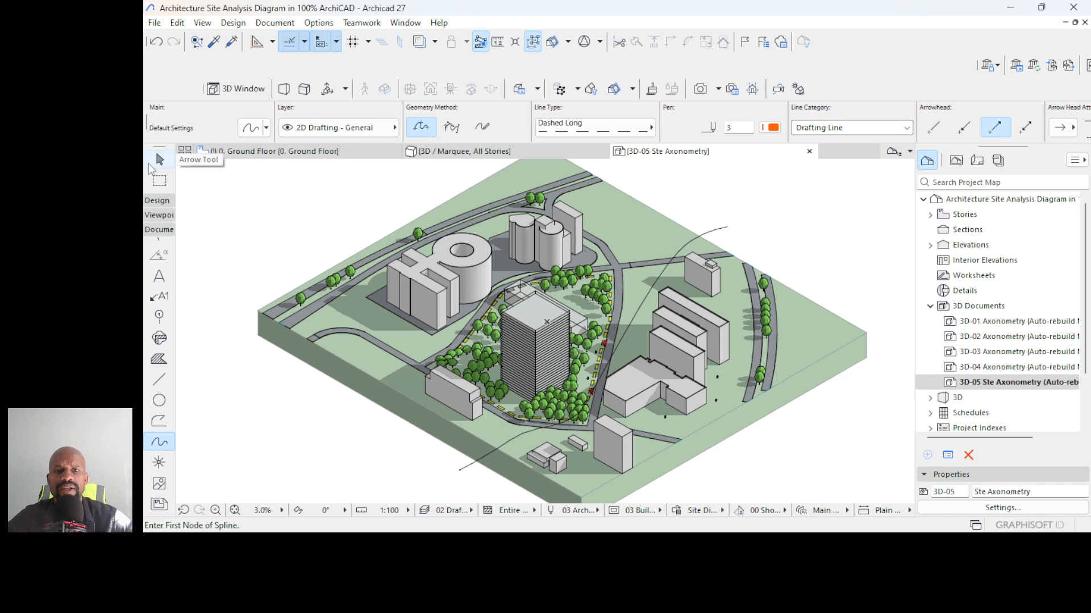
- Select the spline and stretch its node below the front road diagonally down and left, toward the site's lower-left edge
{"action": "left_click", "coordinate": [160, 160]}
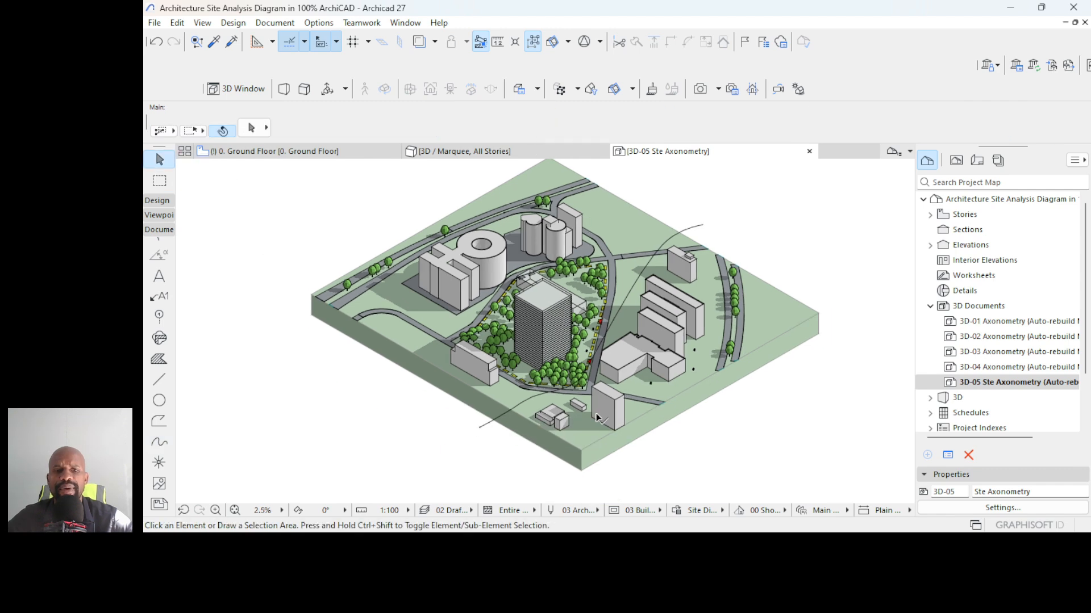
{"action": "scroll", "coordinate": [525, 394], "scroll_direction": "up", "scroll_amount": 3}
{"action": "left_click", "coordinate": [493, 391]}
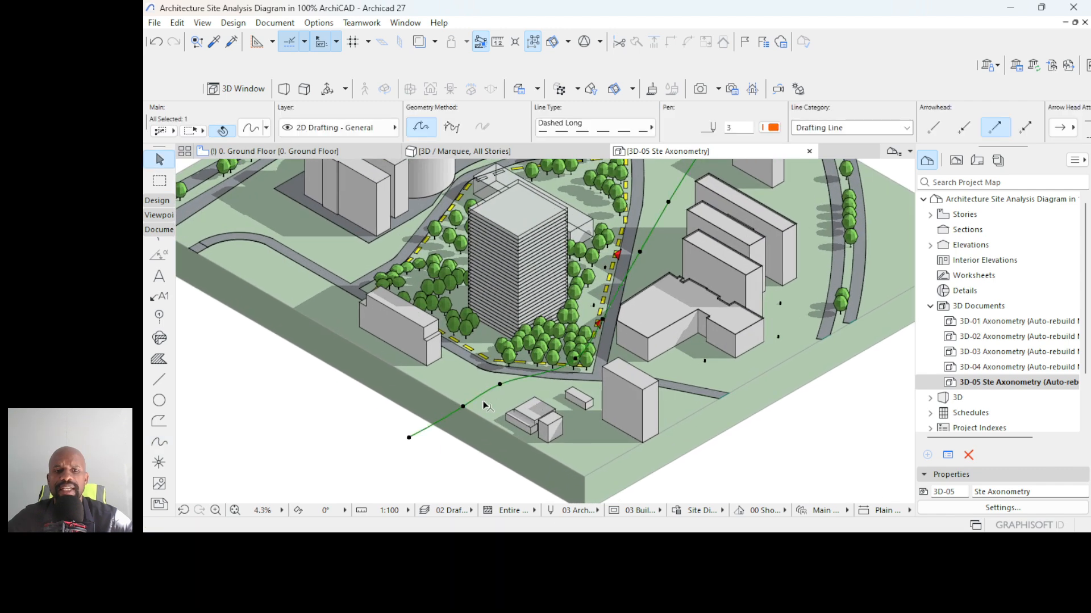
{"action": "scroll", "coordinate": [532, 353], "scroll_direction": "up", "scroll_amount": 5}
{"action": "left_click", "coordinate": [532, 353]}
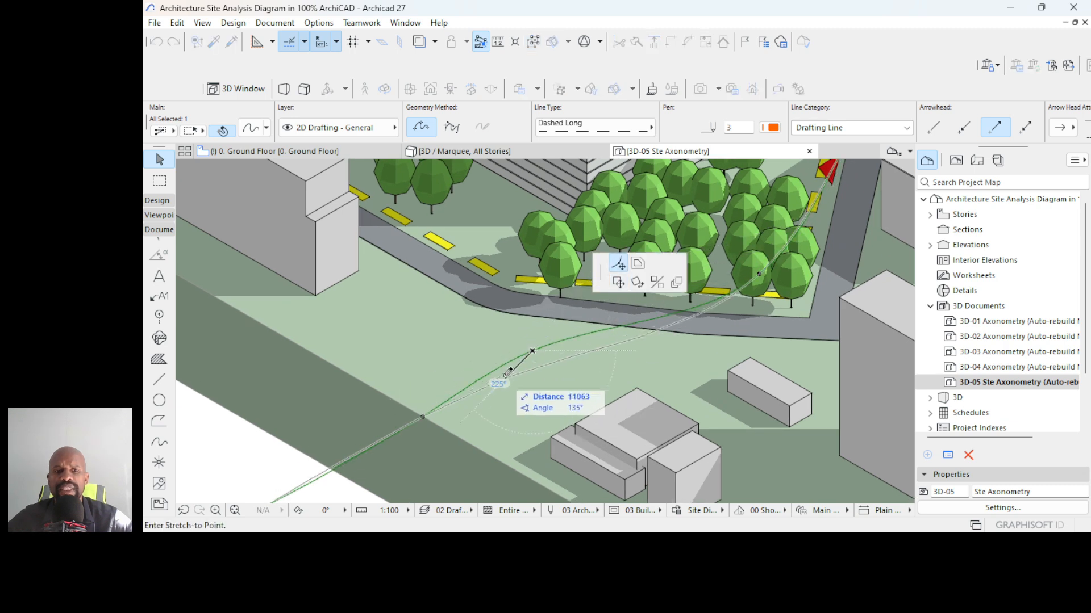
{"action": "left_click", "coordinate": [490, 386]}
{"action": "scroll", "coordinate": [431, 424], "scroll_direction": "down", "scroll_amount": 2}
{"action": "scroll", "coordinate": [416, 440], "scroll_direction": "down", "scroll_amount": 4}
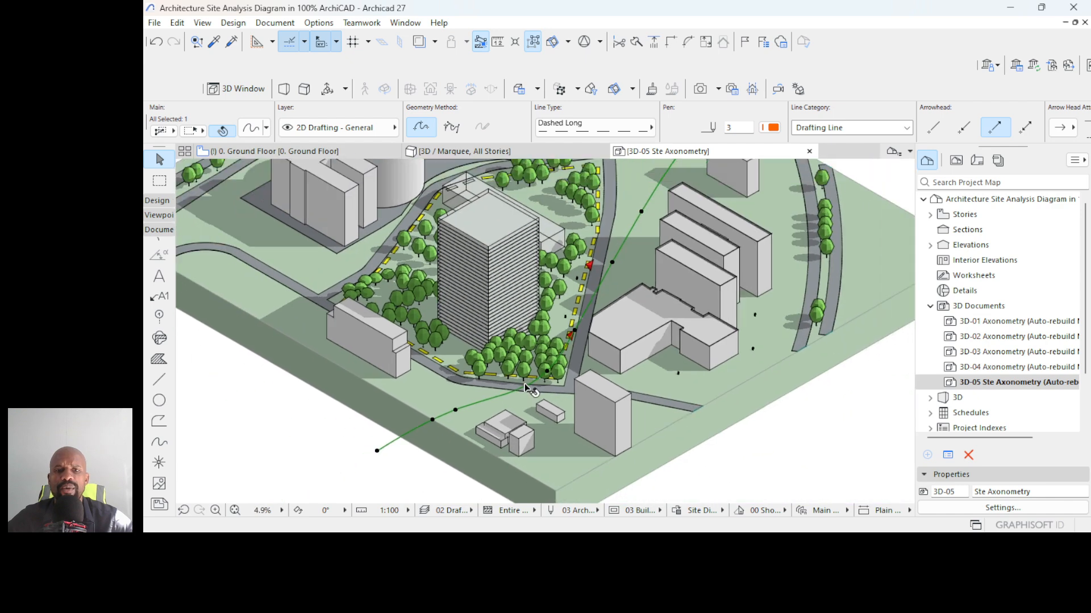
- Smooth the dashed spline by nudging its nodes along the road beside the tower and near its upper-right end
{"action": "scroll", "coordinate": [593, 333], "scroll_direction": "up", "scroll_amount": 3}
{"action": "left_click", "coordinate": [593, 334]}
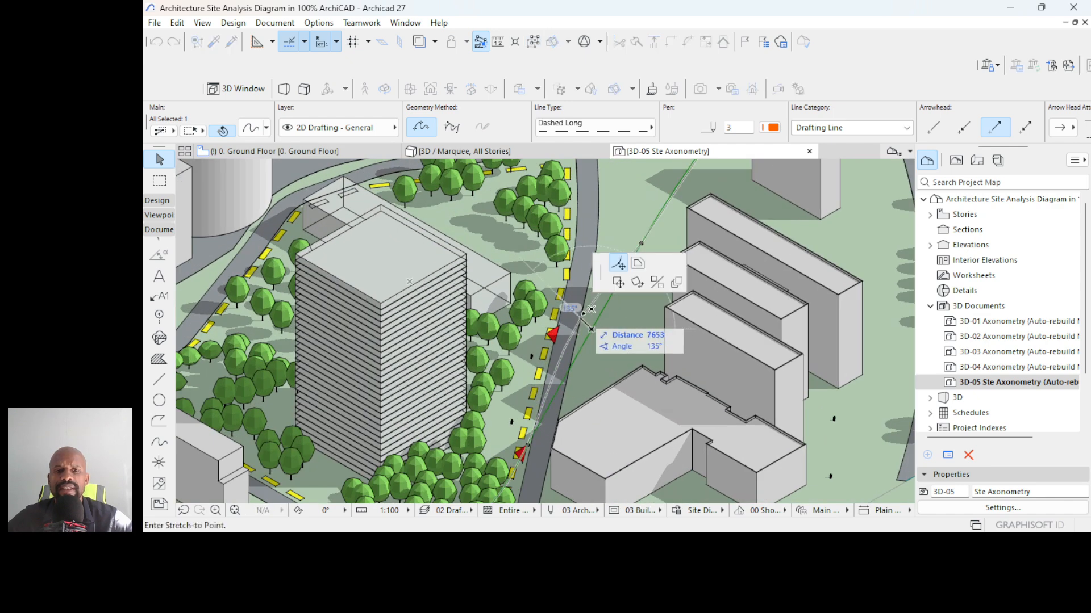
{"action": "scroll", "coordinate": [625, 281], "scroll_direction": "down", "scroll_amount": 3}
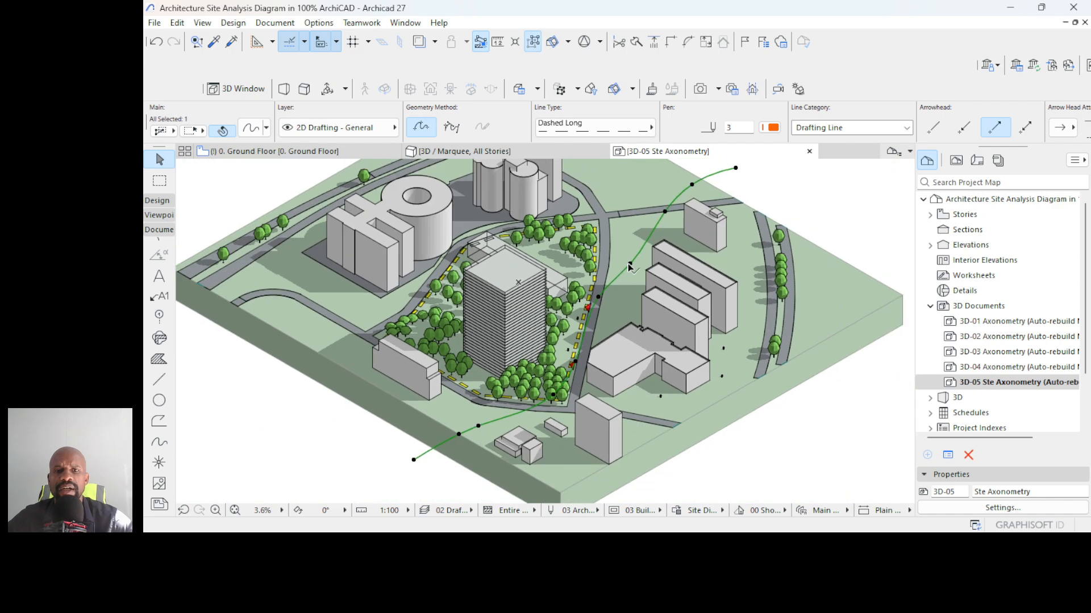
{"action": "left_click", "coordinate": [630, 264]}
{"action": "left_click", "coordinate": [631, 244]}
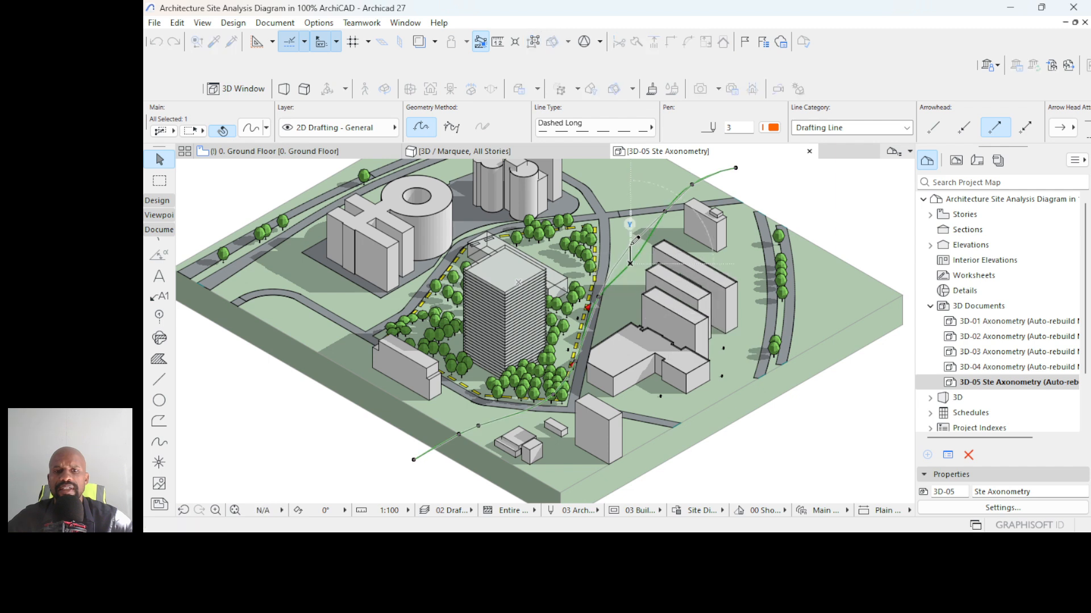
{"action": "left_click", "coordinate": [576, 365]}
{"action": "left_click", "coordinate": [582, 364]}
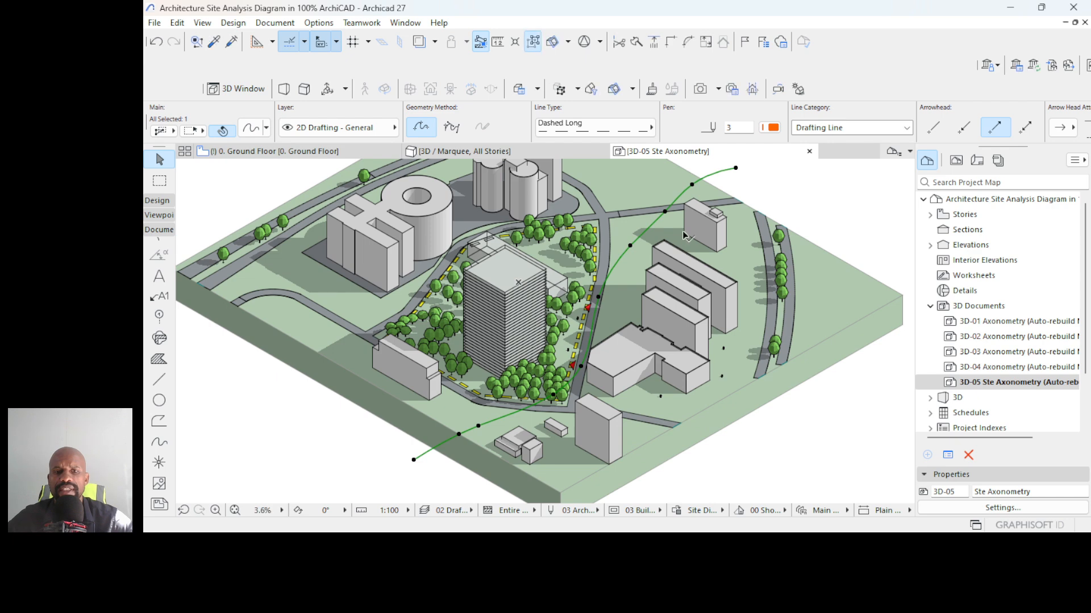
{"action": "left_click", "coordinate": [692, 184]}
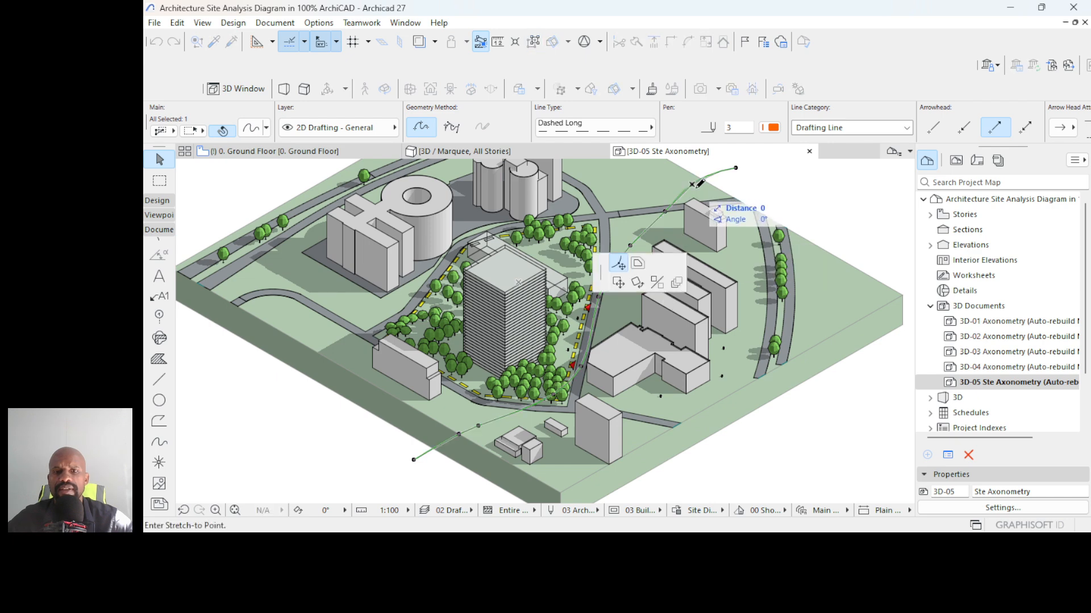
{"action": "left_click", "coordinate": [695, 189]}
- Examine the arrowhead at the spline's lower-left end against the whole site, then check the available drawing scales
{"action": "scroll", "coordinate": [688, 241], "scroll_direction": "down", "scroll_amount": 2}
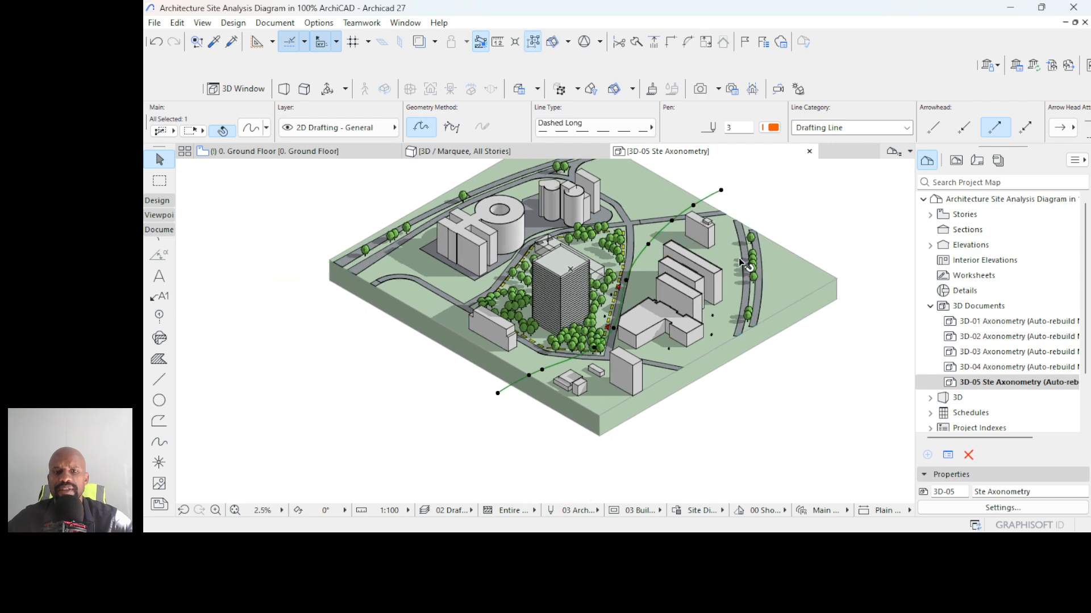
{"action": "scroll", "coordinate": [618, 328], "scroll_direction": "up", "scroll_amount": 1}
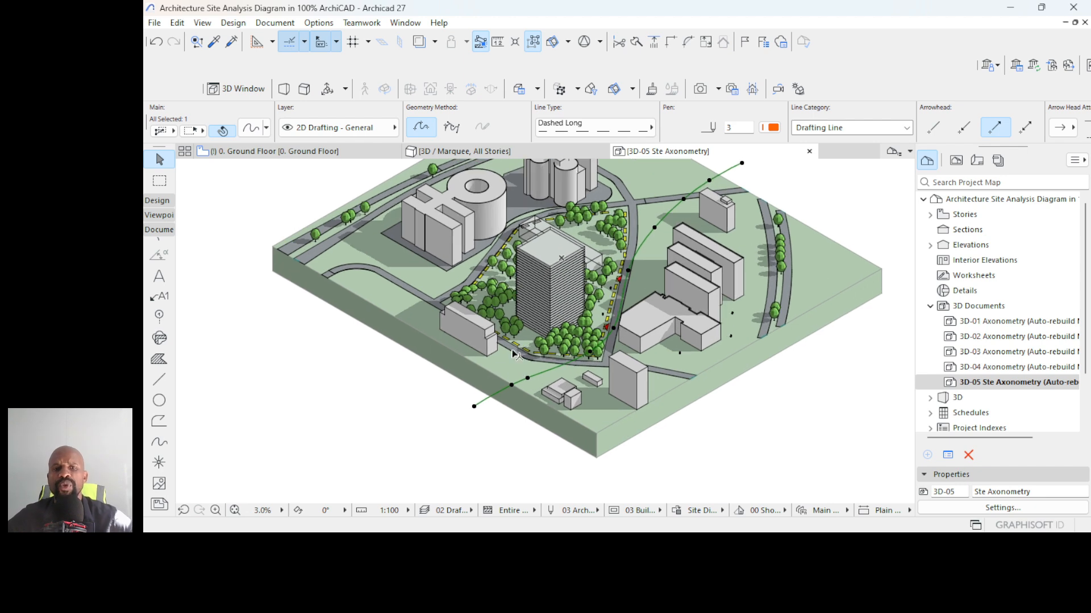
{"action": "scroll", "coordinate": [795, 120], "scroll_direction": "down", "scroll_amount": 3}
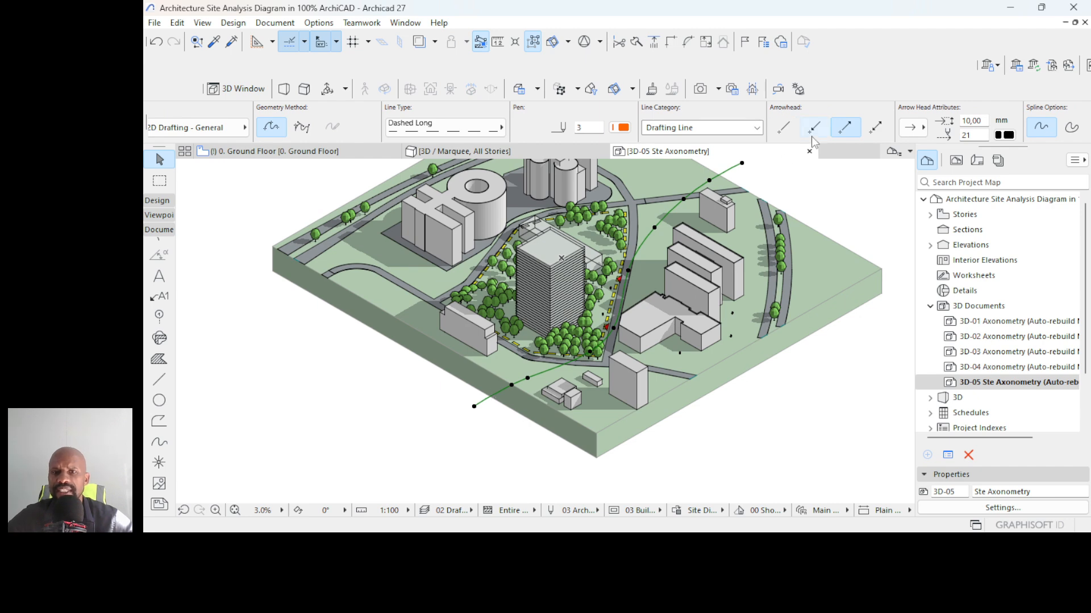
{"action": "scroll", "coordinate": [471, 404], "scroll_direction": "up", "scroll_amount": 12}
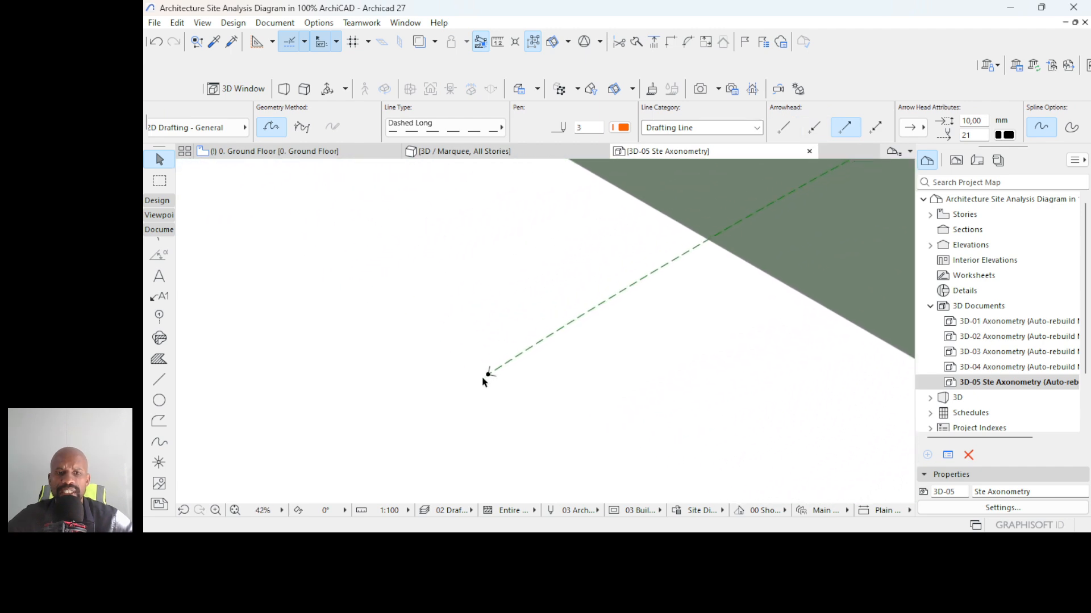
{"action": "scroll", "coordinate": [483, 382], "scroll_direction": "up", "scroll_amount": 4}
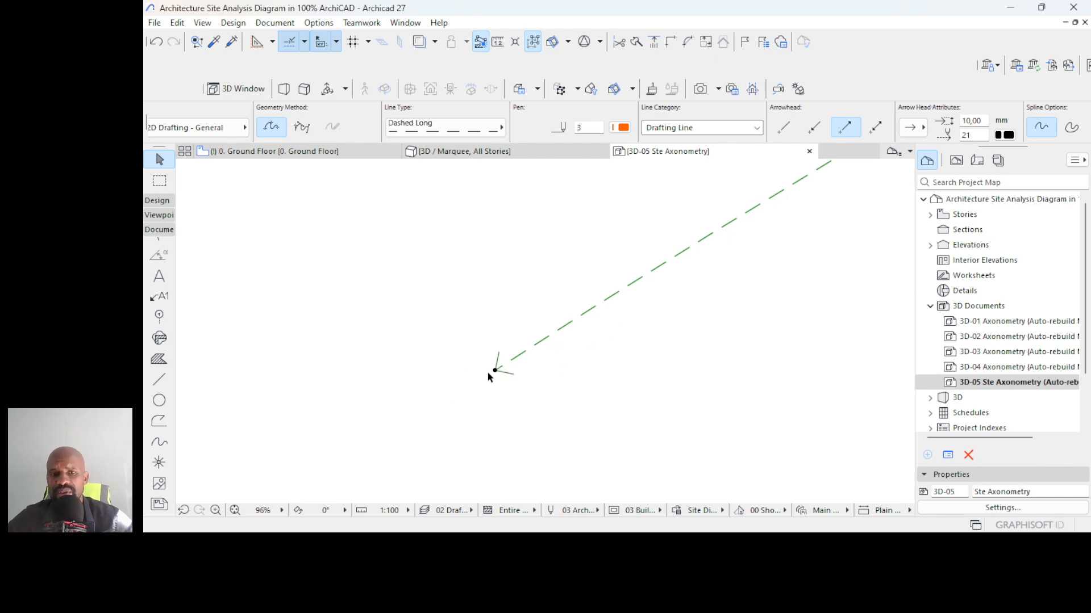
{"action": "scroll", "coordinate": [490, 376], "scroll_direction": "down", "scroll_amount": 2}
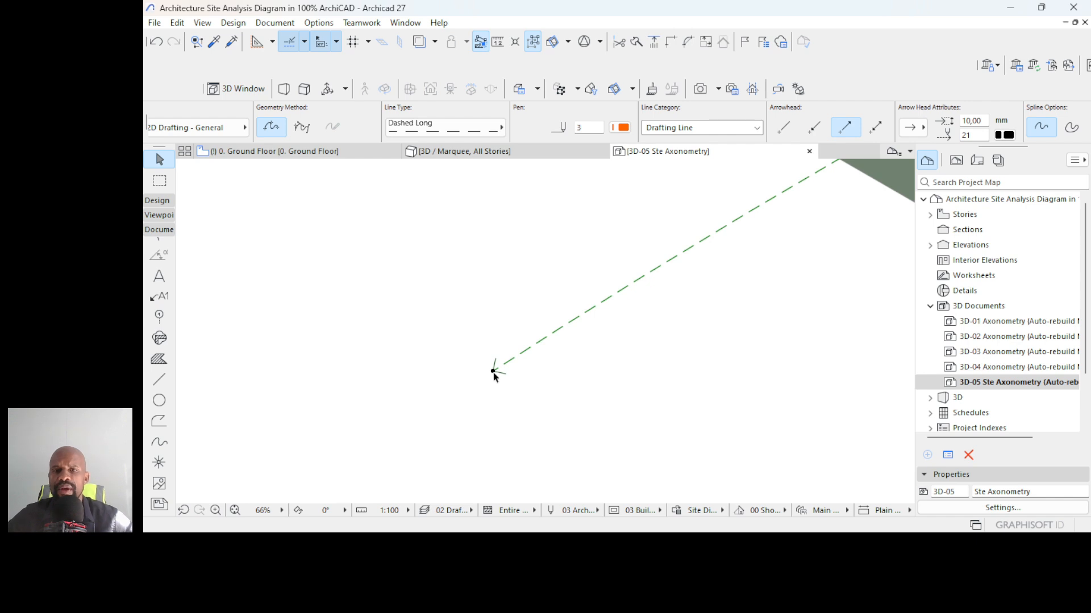
{"action": "scroll", "coordinate": [492, 374], "scroll_direction": "down", "scroll_amount": 1}
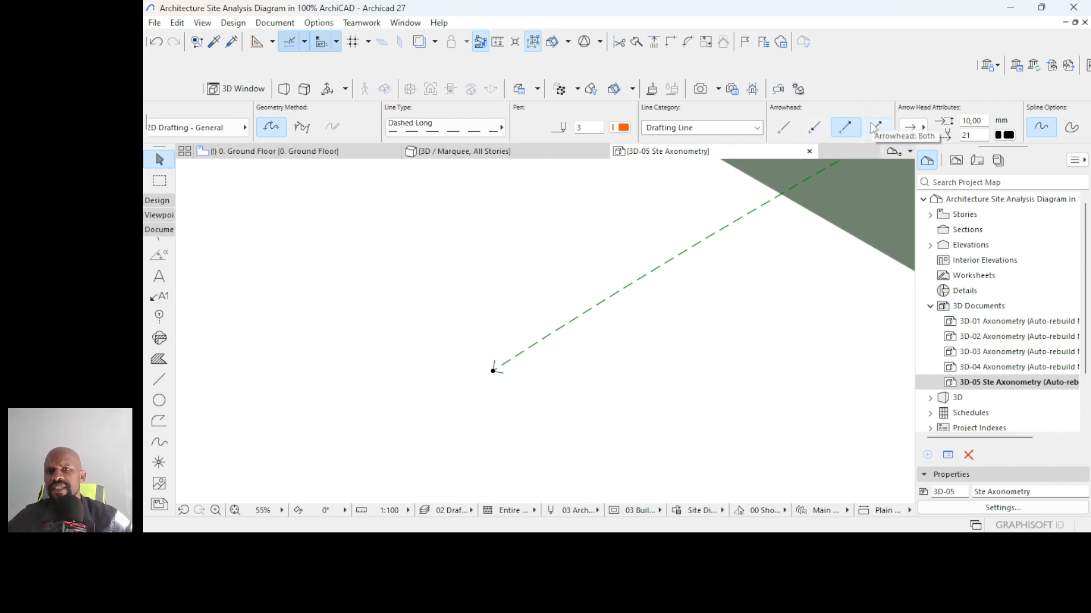
{"action": "scroll", "coordinate": [501, 356], "scroll_direction": "down", "scroll_amount": 2}
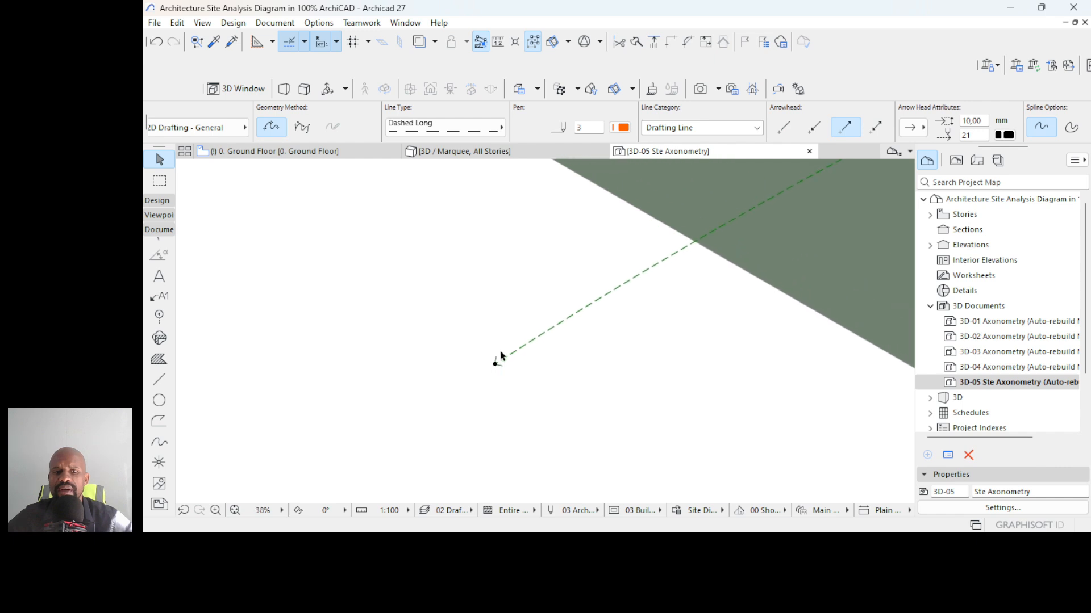
{"action": "scroll", "coordinate": [496, 379], "scroll_direction": "down", "scroll_amount": 10}
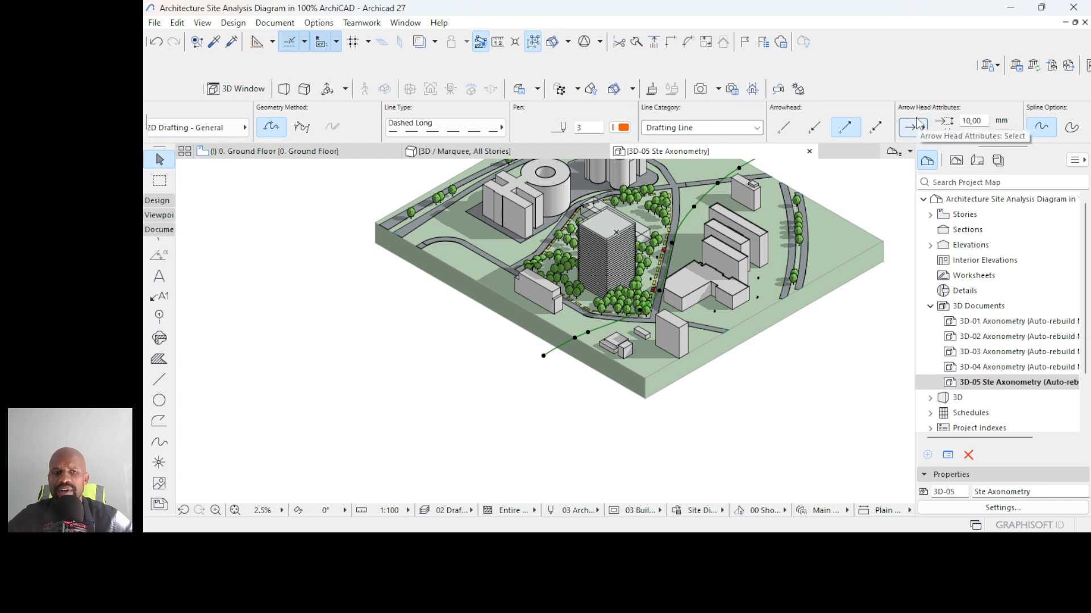
{"action": "scroll", "coordinate": [518, 366], "scroll_direction": "down", "scroll_amount": 2}
{"action": "scroll", "coordinate": [595, 257], "scroll_direction": "up", "scroll_amount": 1}
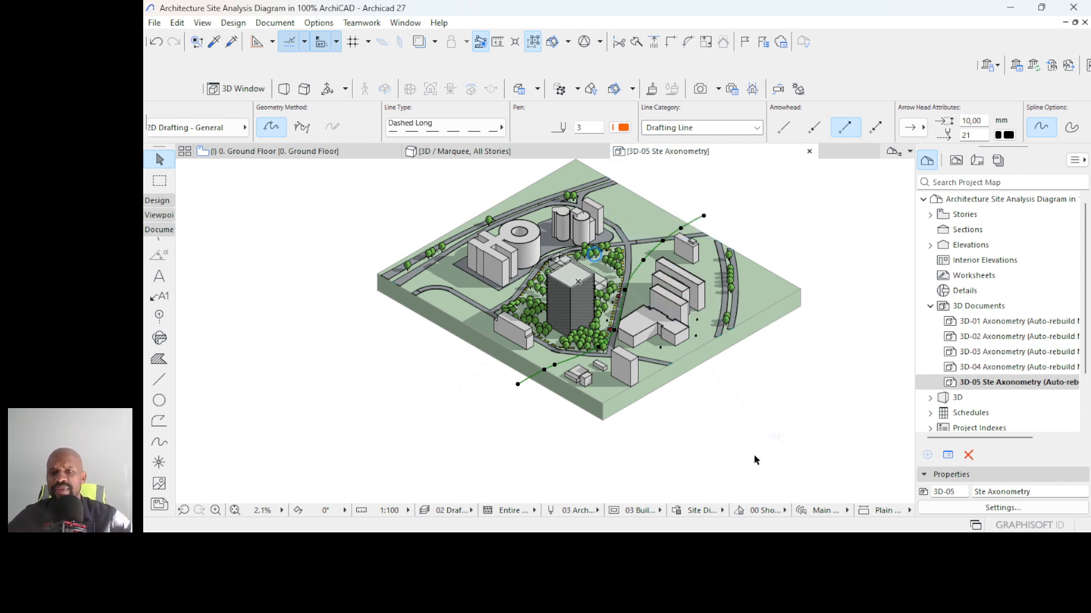
{"action": "middle_click_drag", "start_coordinate": [656, 217], "coordinate": [656, 246]}
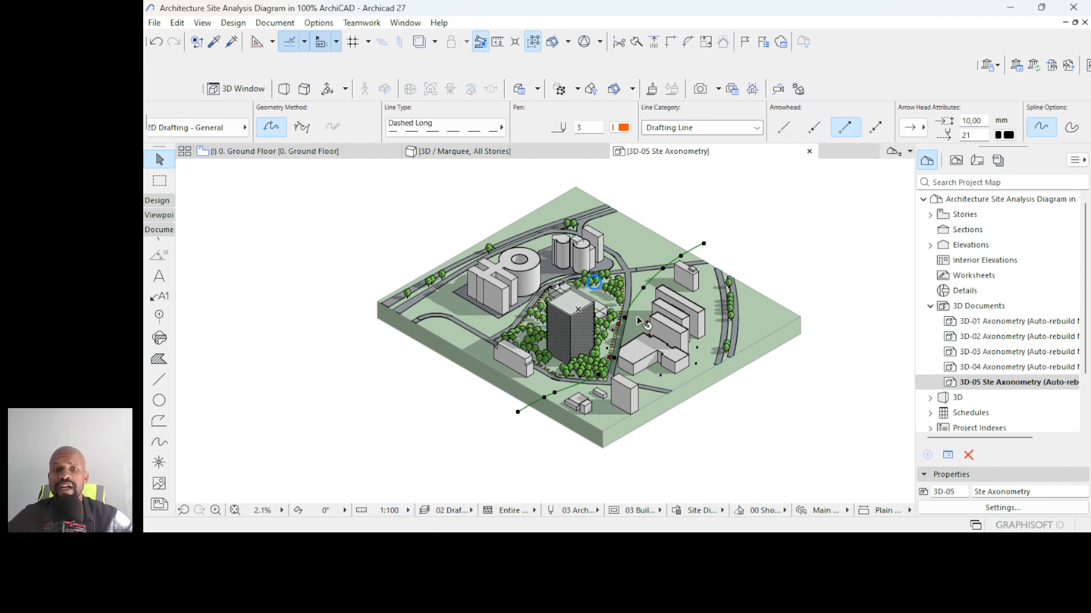
{"action": "scroll", "coordinate": [625, 254], "scroll_direction": "up", "scroll_amount": 1}
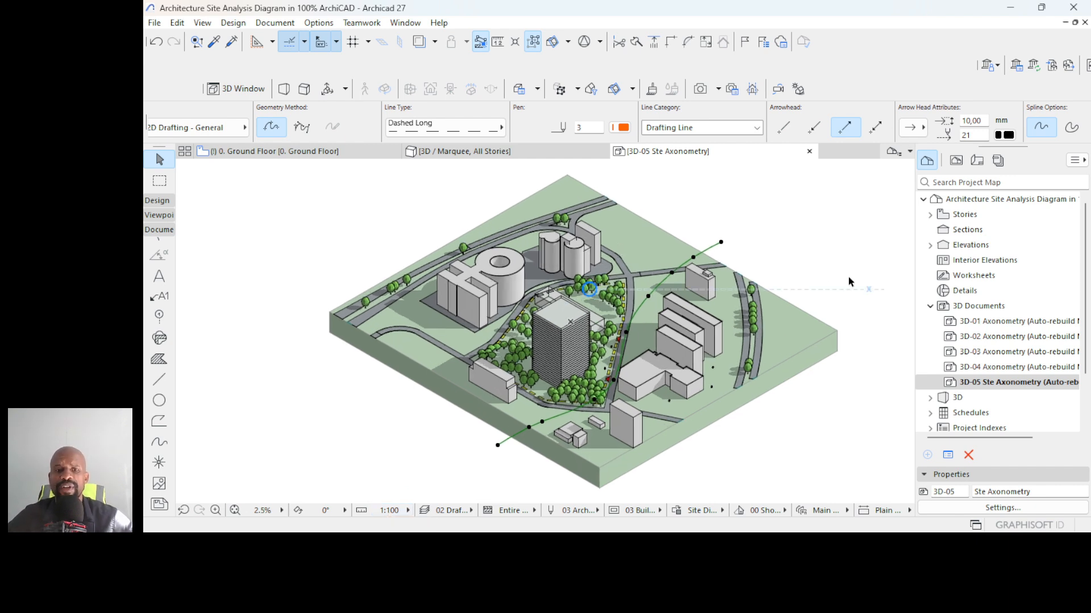
{"action": "left_click", "coordinate": [407, 512]}
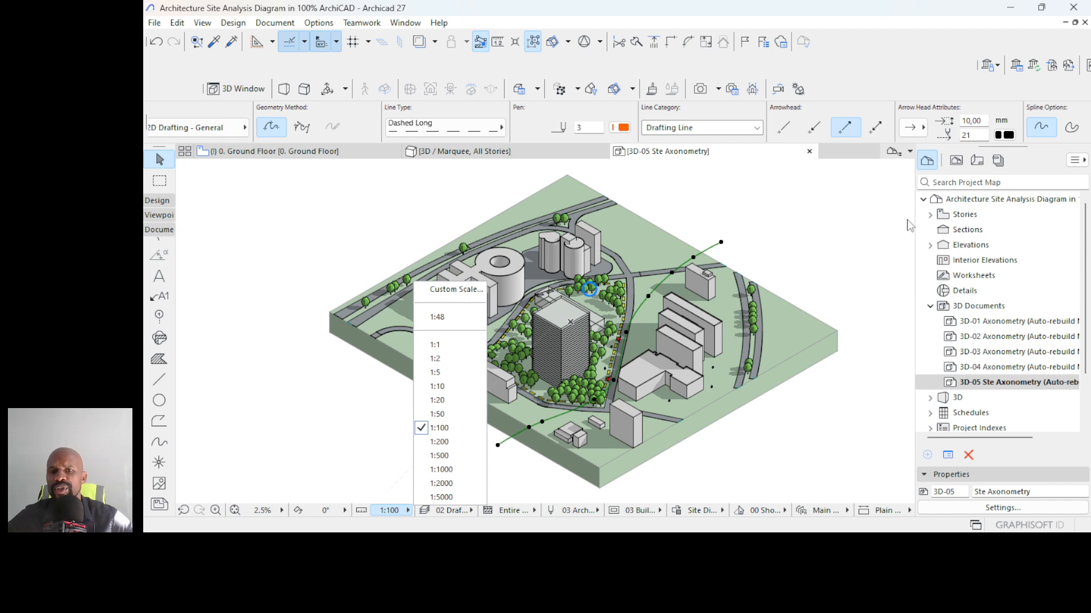
{"action": "left_click", "coordinate": [795, 255]}
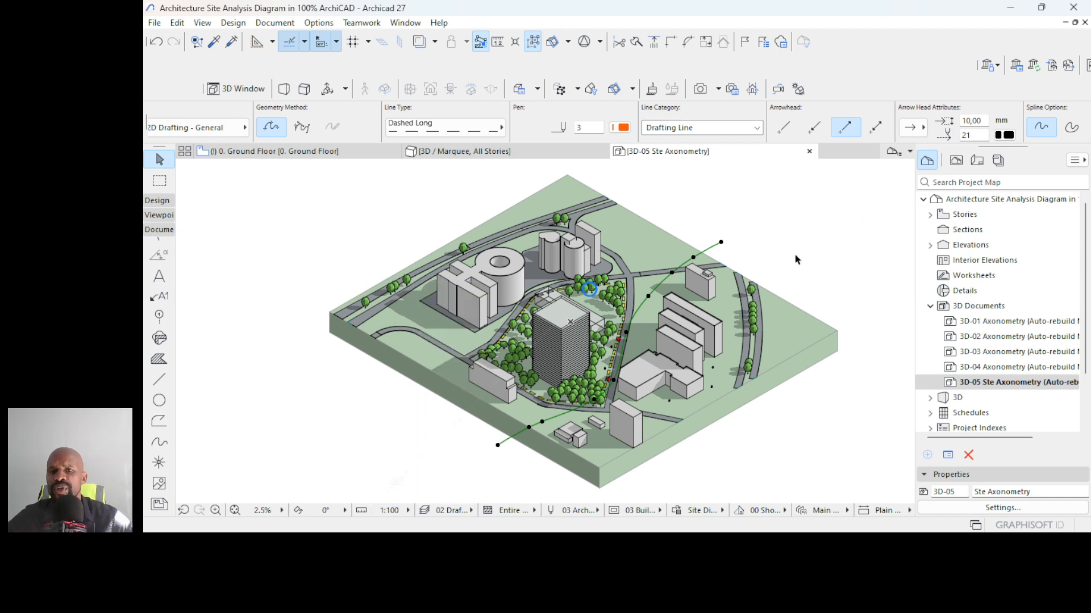
- Open the saved 3D-05 Ste Axonometry view from the project's saved views
{"action": "left_click", "coordinate": [991, 384]}
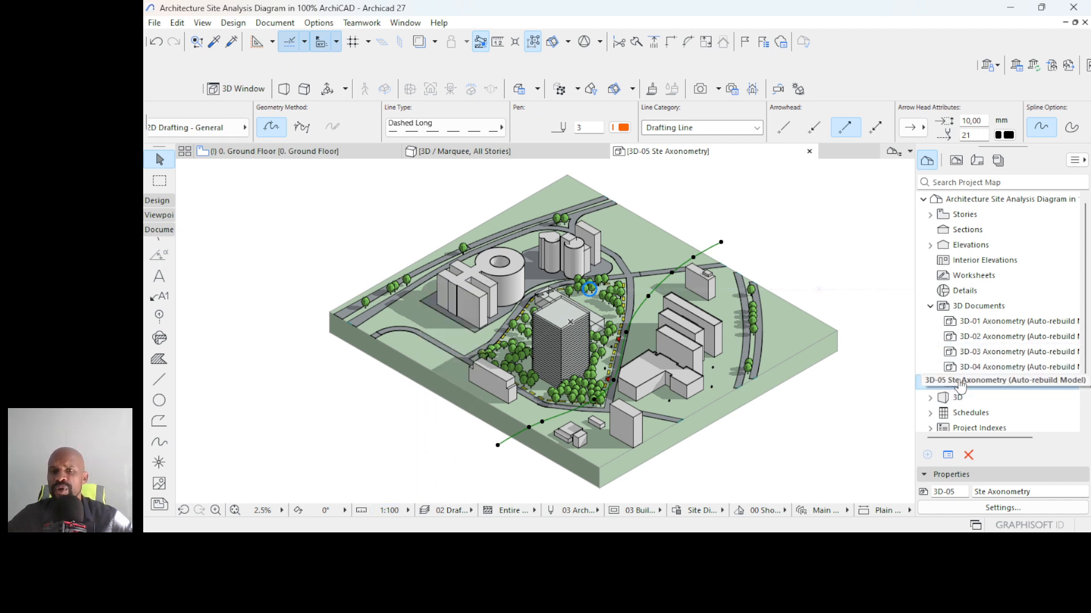
{"action": "left_click", "coordinate": [956, 161]}
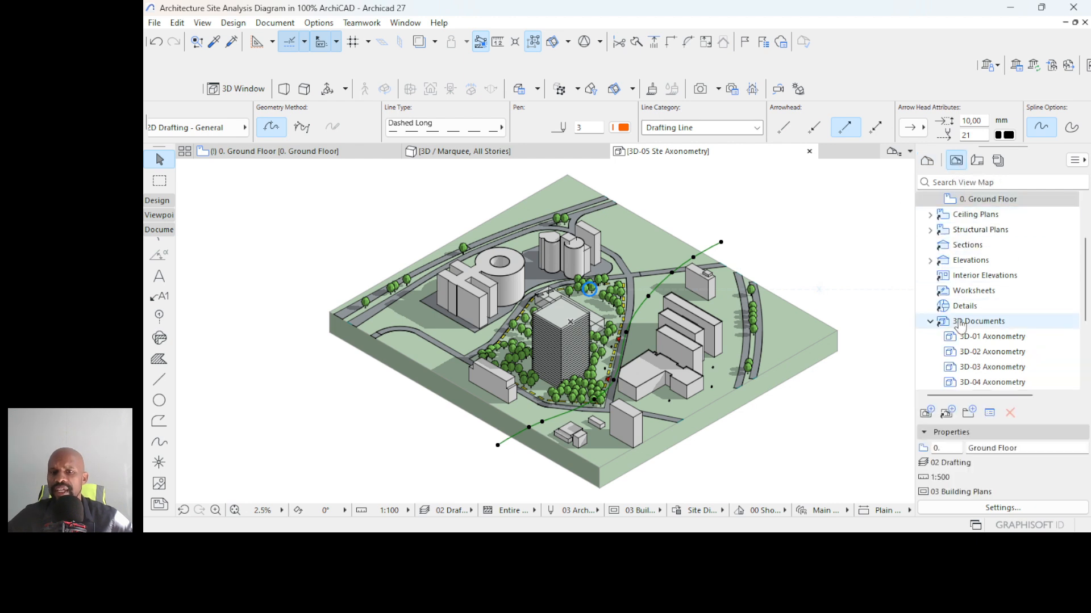
{"action": "scroll", "coordinate": [994, 338], "scroll_direction": "down", "scroll_amount": 3}
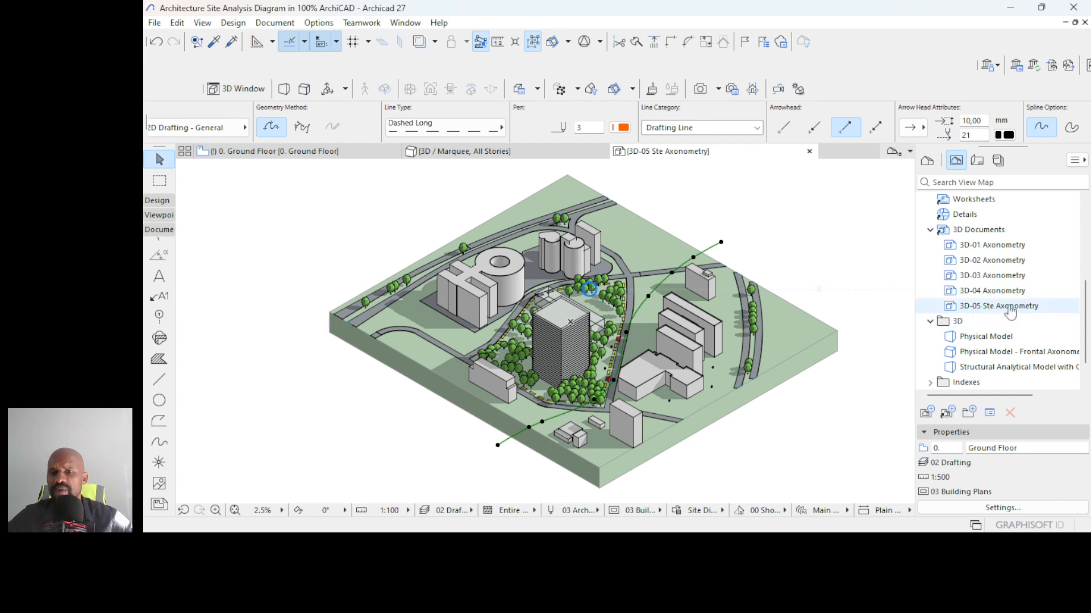
{"action": "left_click", "coordinate": [988, 309]}
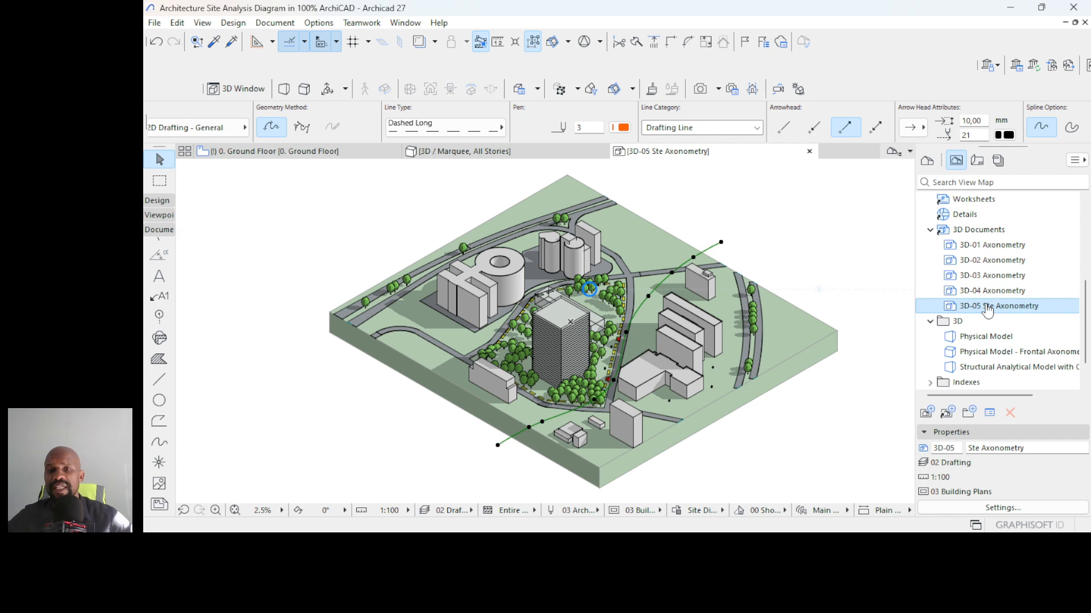
{"action": "double_click", "coordinate": [981, 309]}
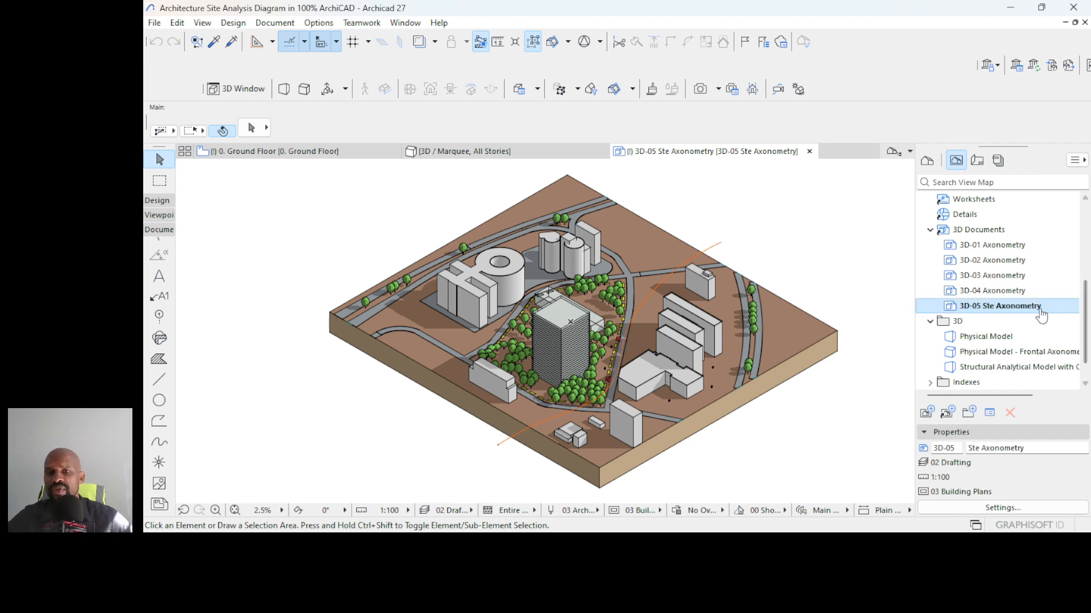
- In the 3D-05 Ste Axonometry view settings, set the scale to 1:1000 and the graphic override to Site Diagram GOC
{"action": "right_click", "coordinate": [993, 307]}
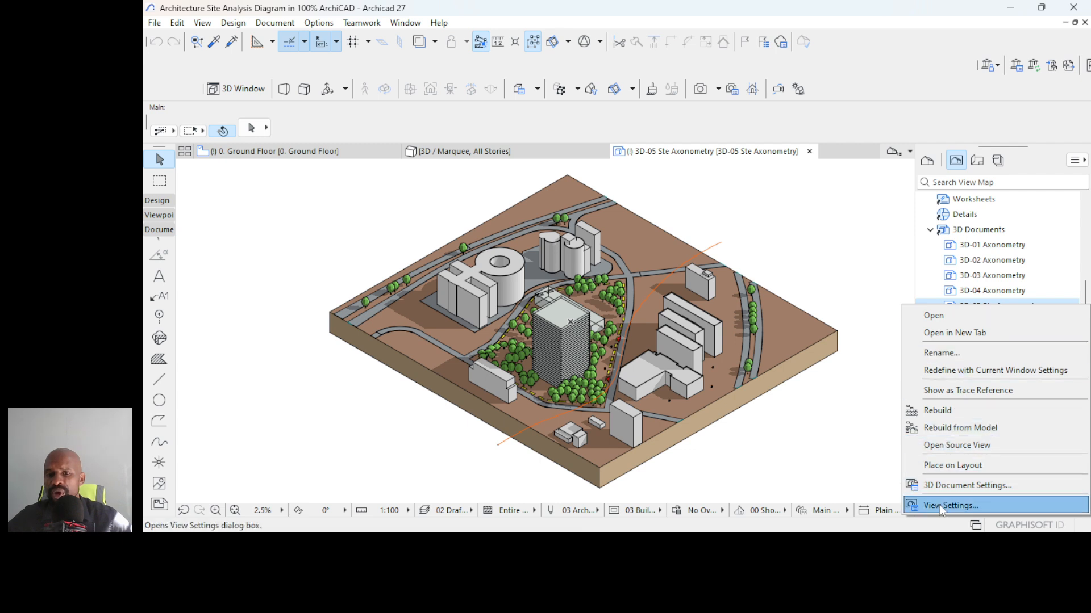
{"action": "left_click", "coordinate": [809, 437]}
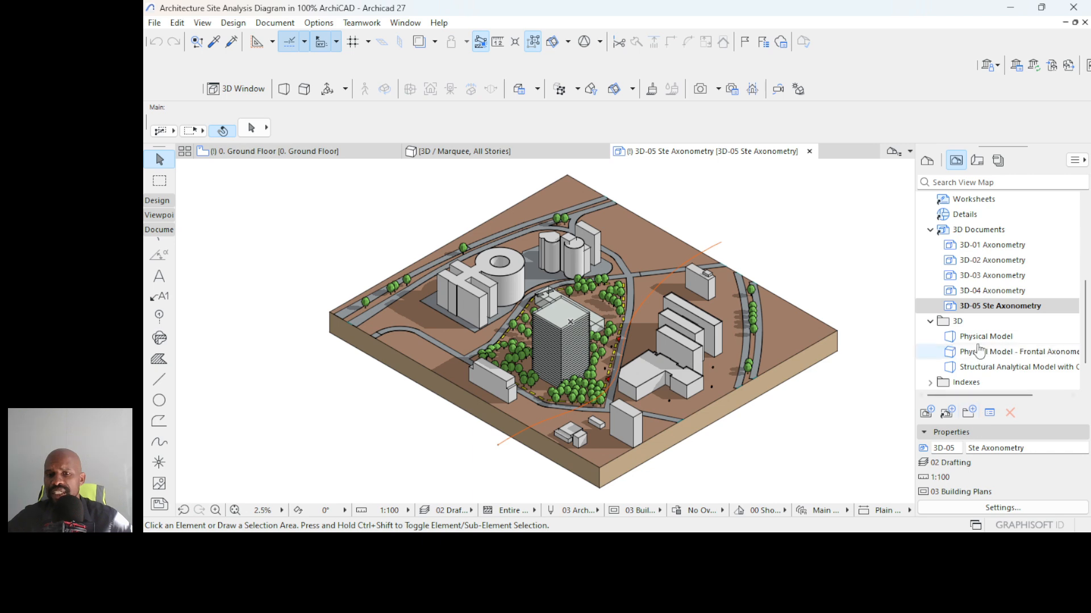
{"action": "left_click", "coordinate": [994, 508]}
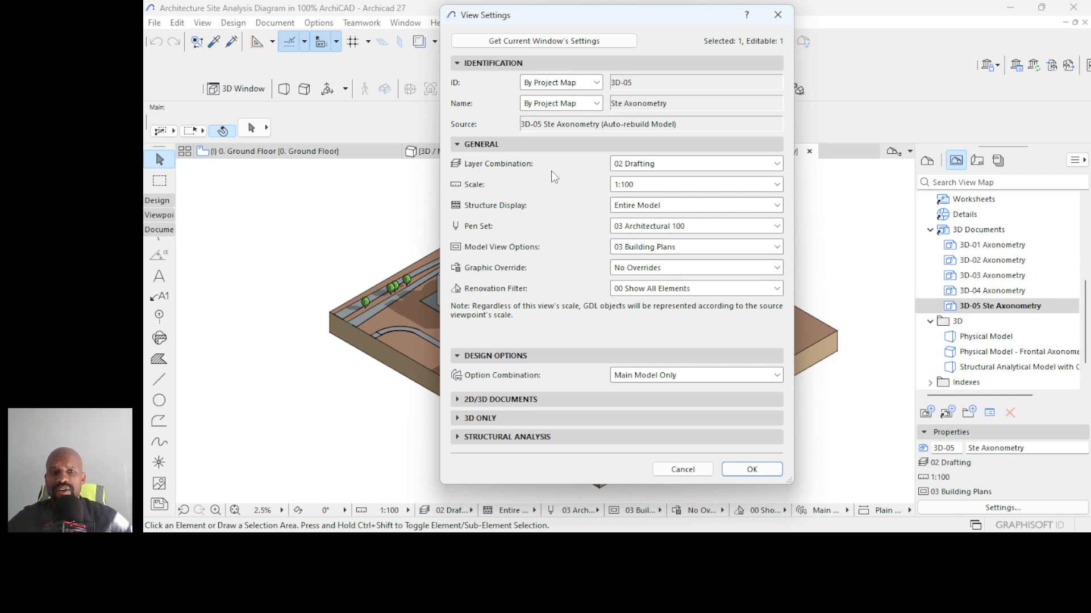
{"action": "left_click", "coordinate": [625, 185]}
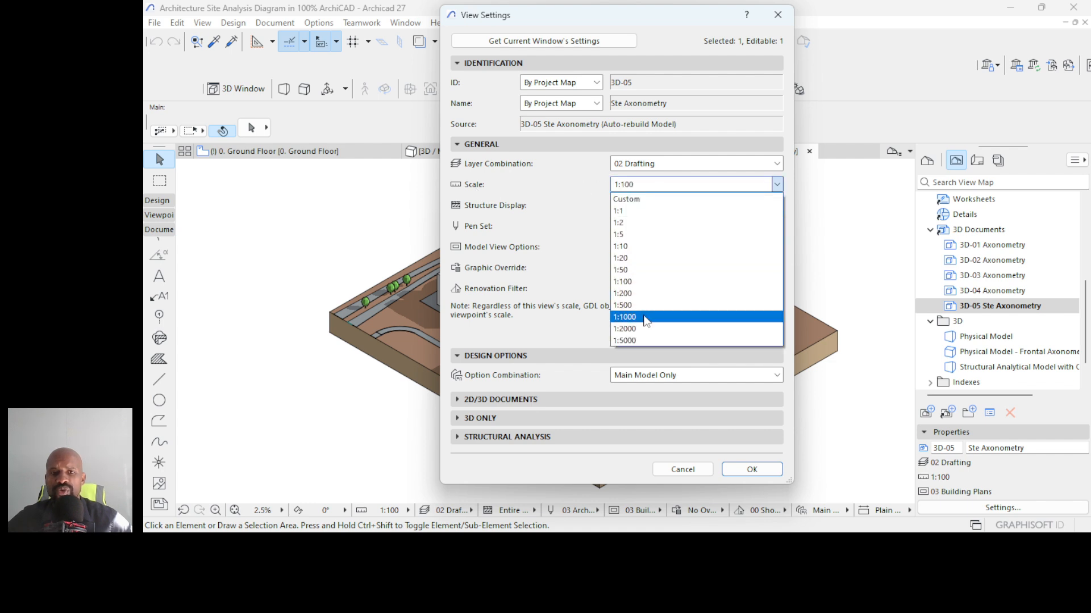
{"action": "left_click", "coordinate": [644, 316]}
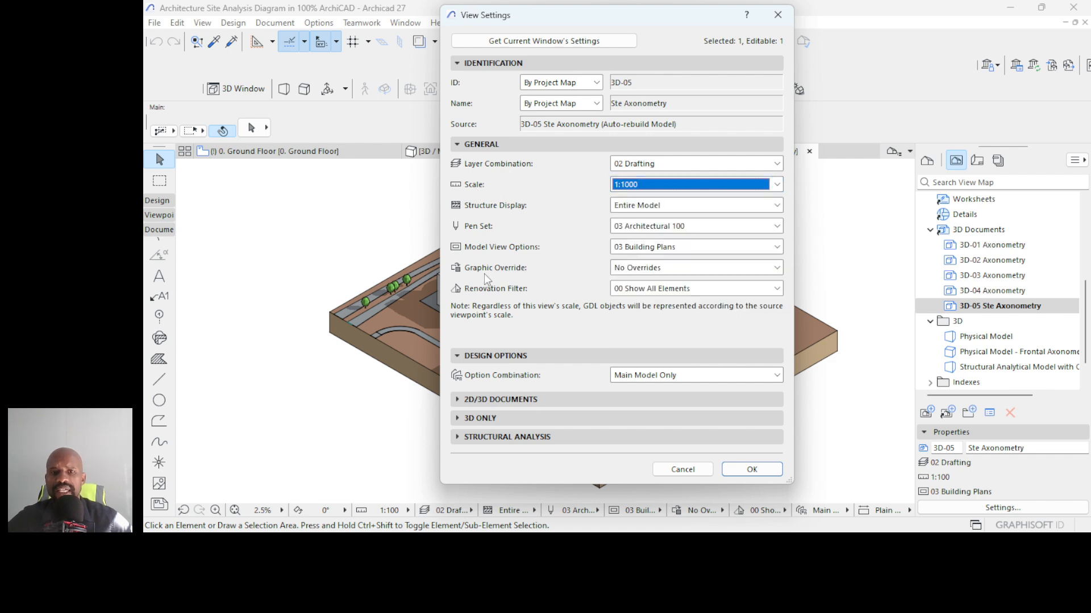
{"action": "left_click", "coordinate": [659, 275]}
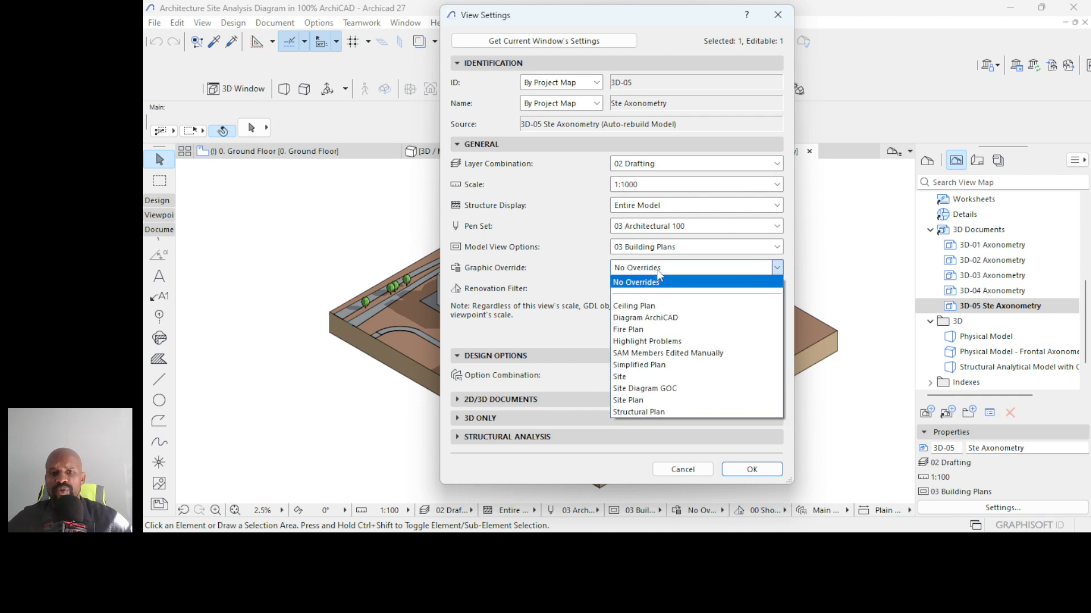
{"action": "left_click", "coordinate": [657, 391]}
{"action": "left_click", "coordinate": [762, 465]}
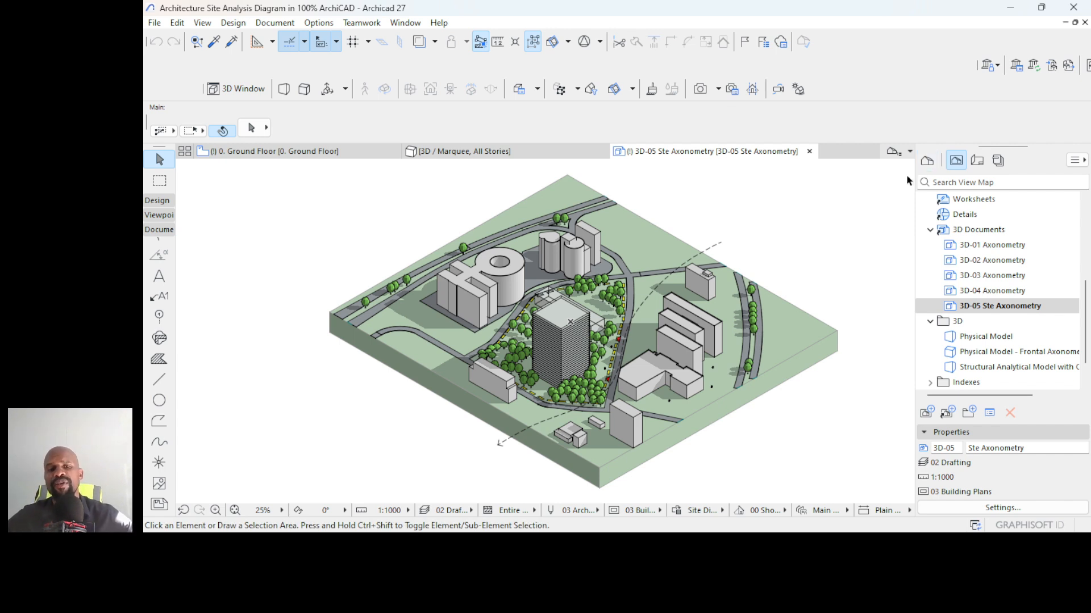
- Set the arrowhead height of the dashed spline crossing the site to 15 mm
{"action": "scroll", "coordinate": [594, 468], "scroll_direction": "up", "scroll_amount": 1}
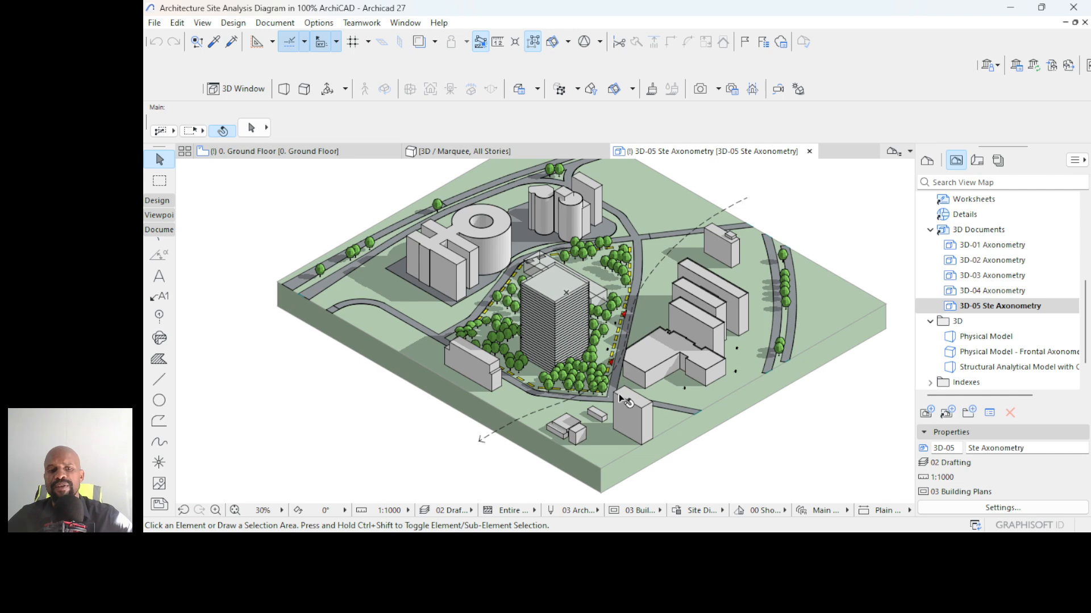
{"action": "scroll", "coordinate": [478, 448], "scroll_direction": "up", "scroll_amount": 3}
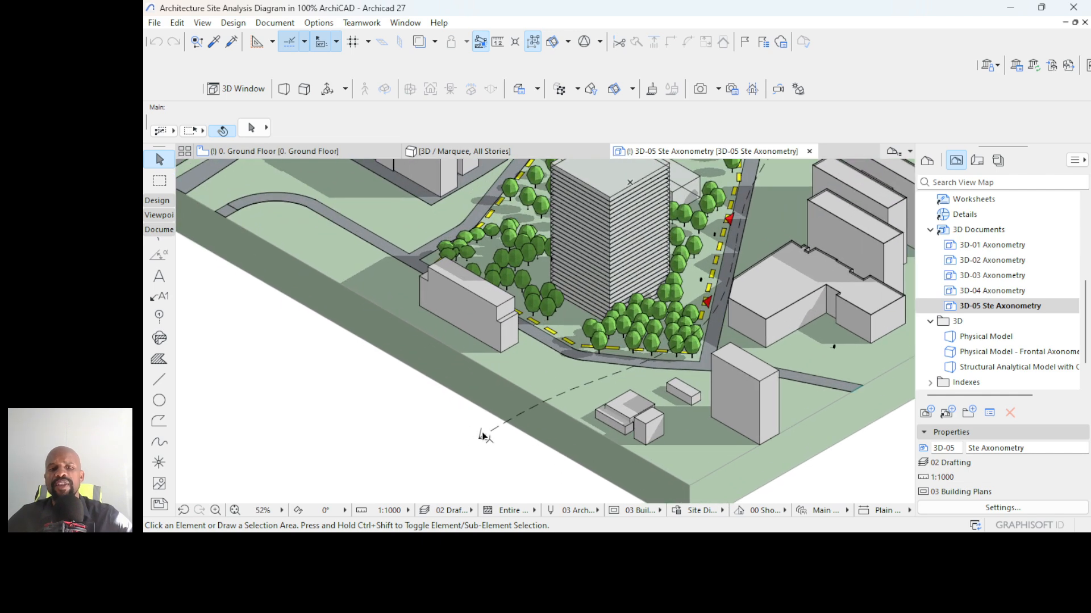
{"action": "scroll", "coordinate": [503, 456], "scroll_direction": "down", "scroll_amount": 4}
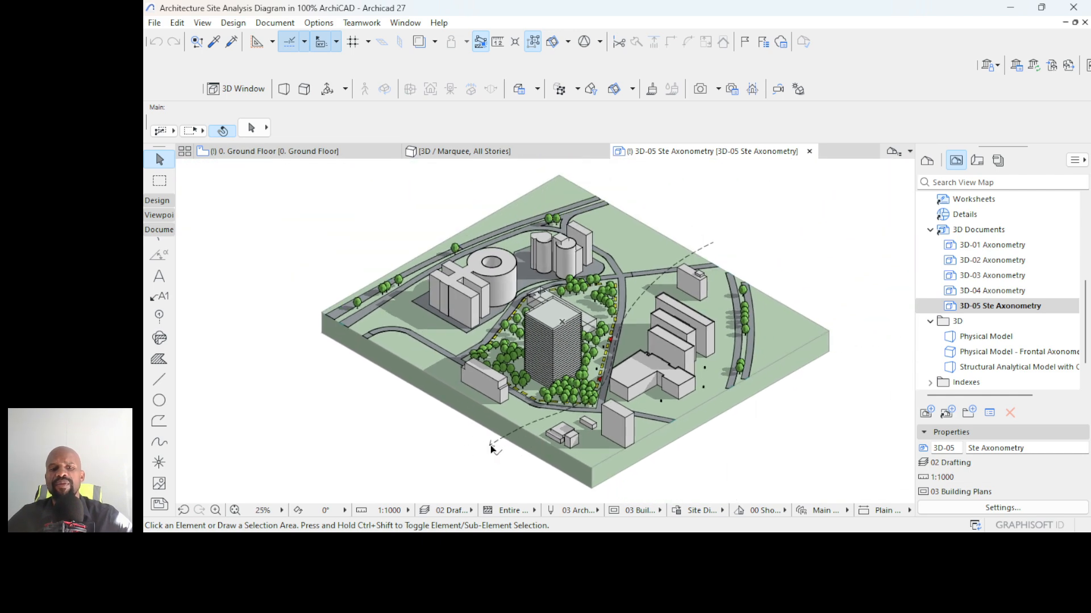
{"action": "left_click", "coordinate": [490, 449]}
{"action": "scroll", "coordinate": [891, 132], "scroll_direction": "right", "scroll_amount": 3}
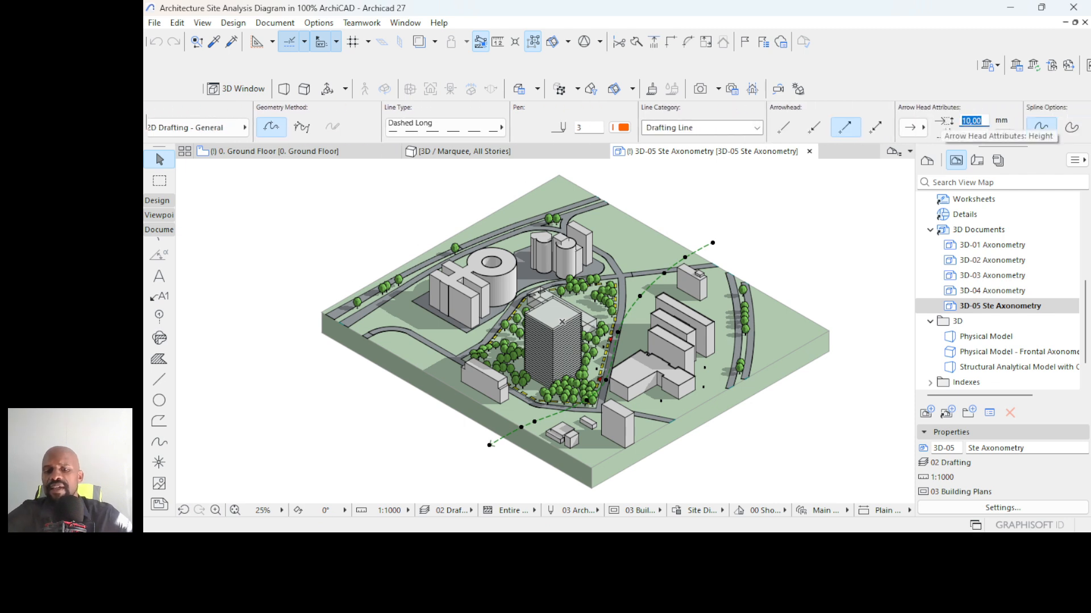
{"action": "type", "text": "15"}
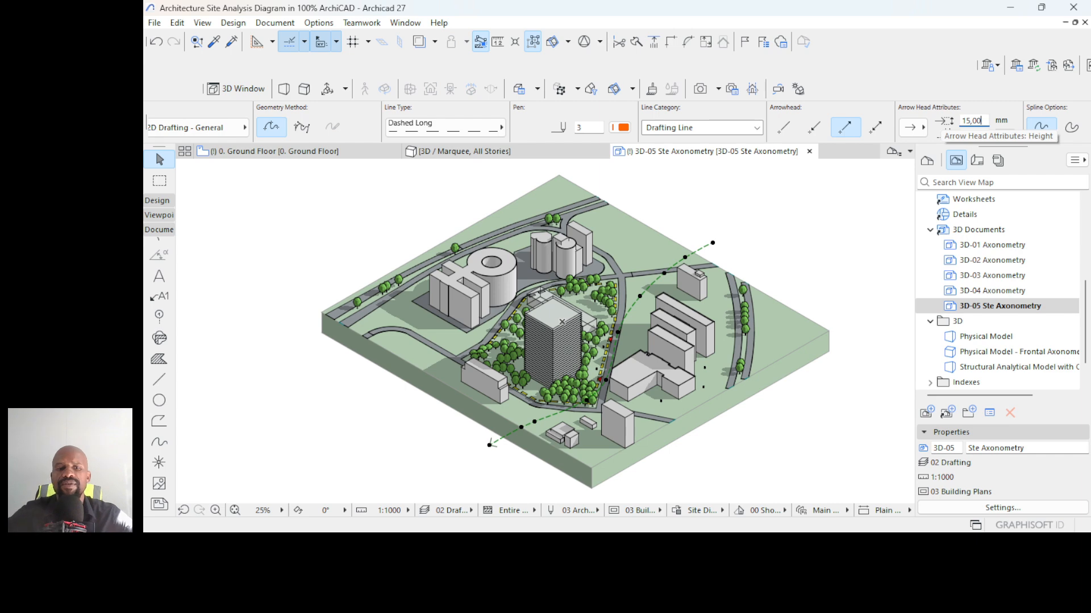
{"action": "left_click", "coordinate": [794, 233]}
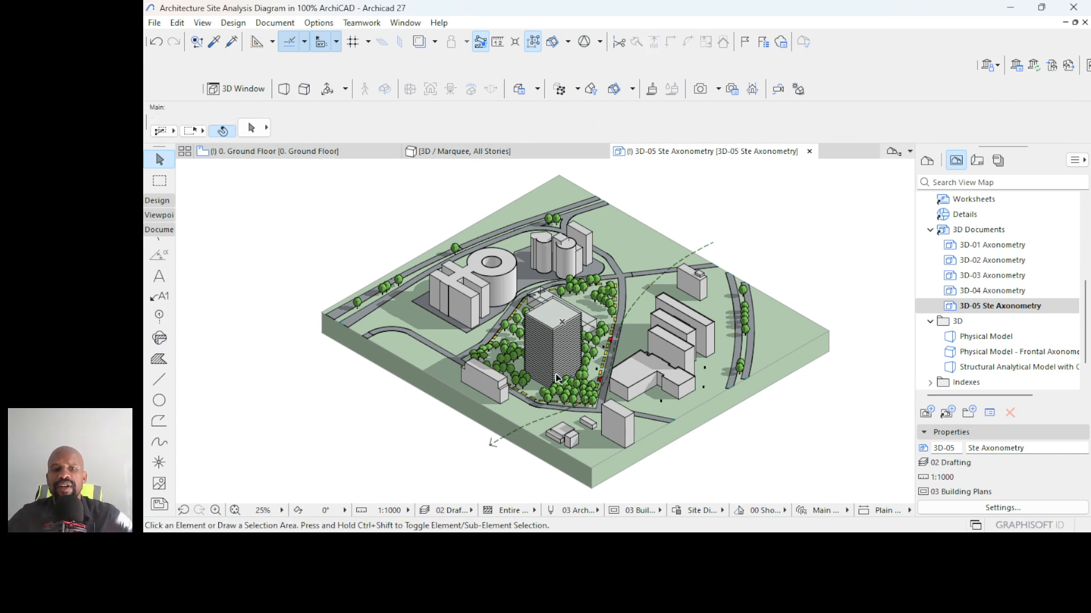
- Change the dashed arrow spline's pen to blue pen 6 and check the pen assigned to it
{"action": "scroll", "coordinate": [557, 378], "scroll_direction": "up", "scroll_amount": 1}
{"action": "scroll", "coordinate": [499, 447], "scroll_direction": "up", "scroll_amount": 5}
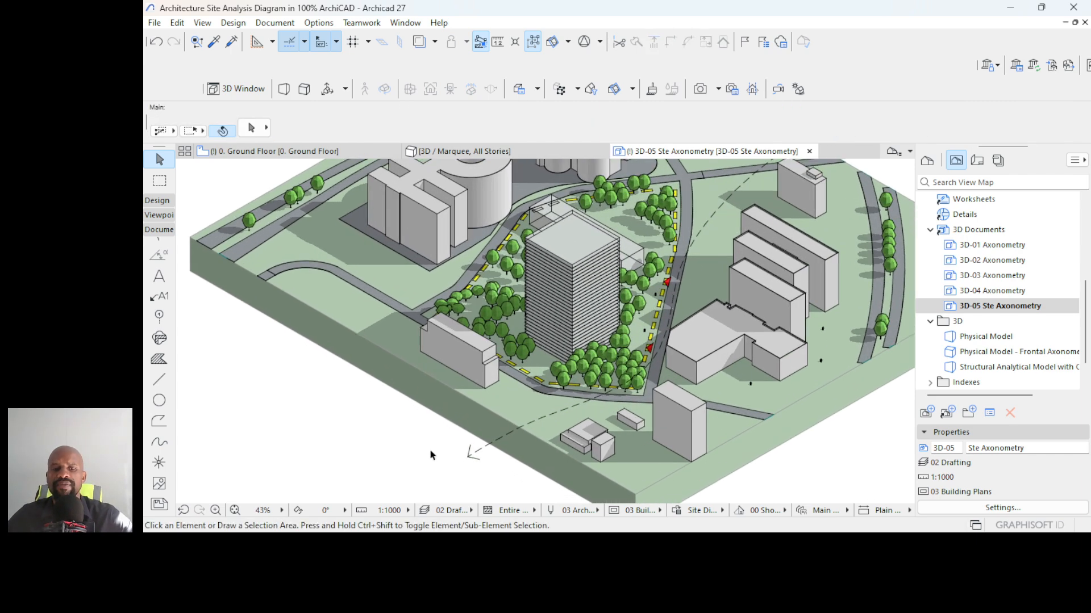
{"action": "scroll", "coordinate": [502, 452], "scroll_direction": "down", "scroll_amount": 5}
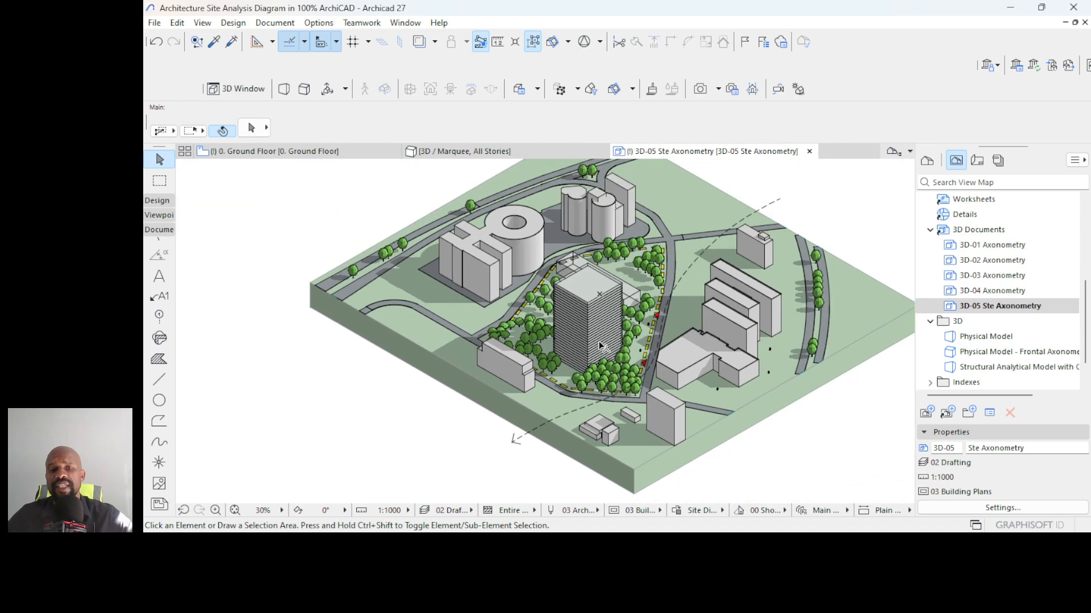
{"action": "left_click", "coordinate": [519, 434]}
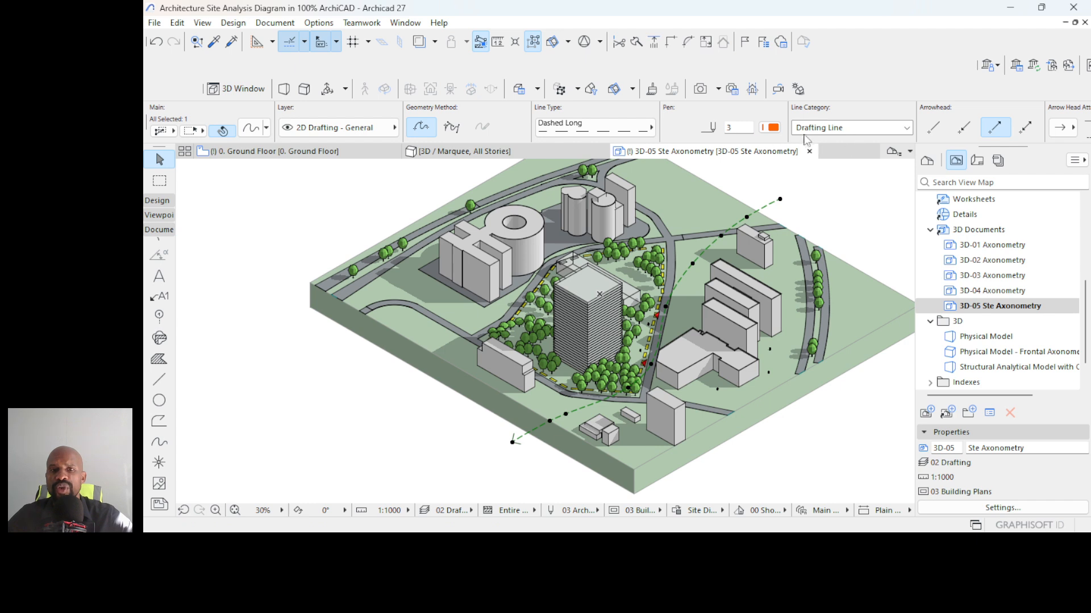
{"action": "left_click", "coordinate": [773, 129]}
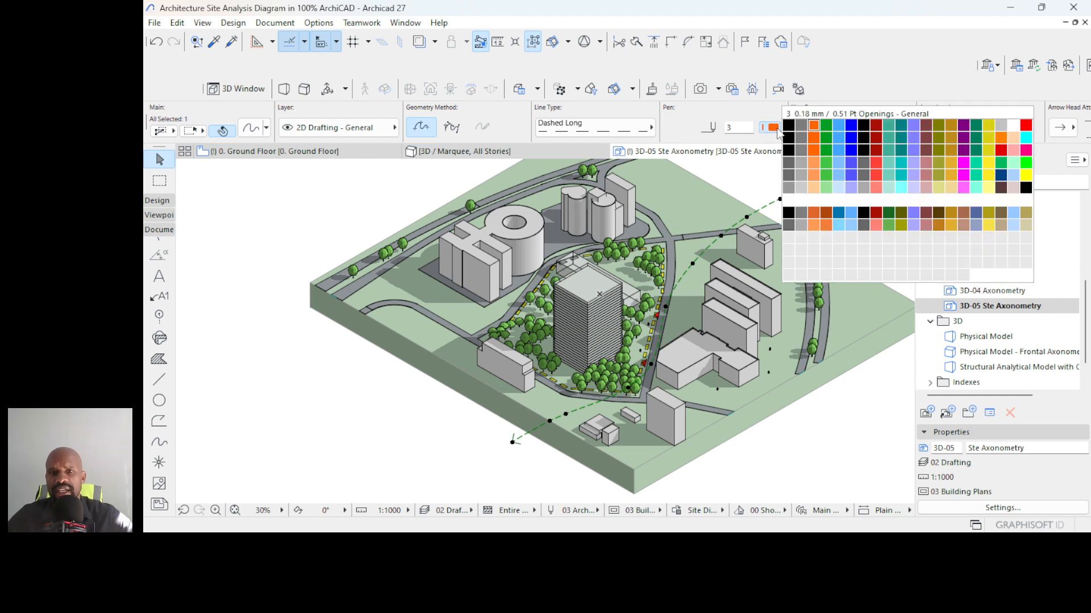
{"action": "left_click", "coordinate": [851, 126]}
{"action": "left_click", "coordinate": [858, 209]}
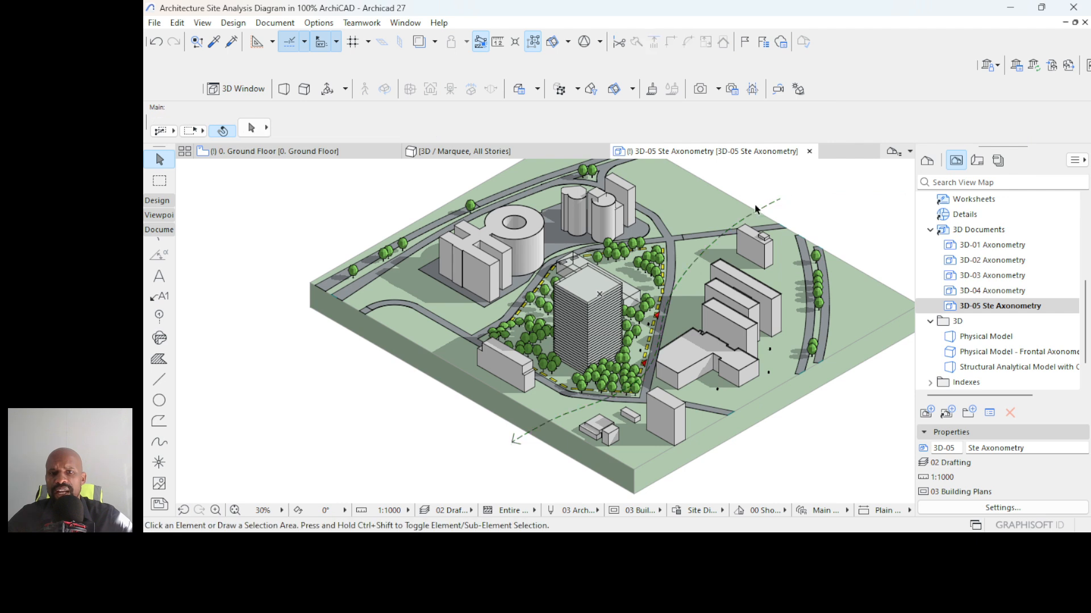
{"action": "left_click", "coordinate": [766, 211]}
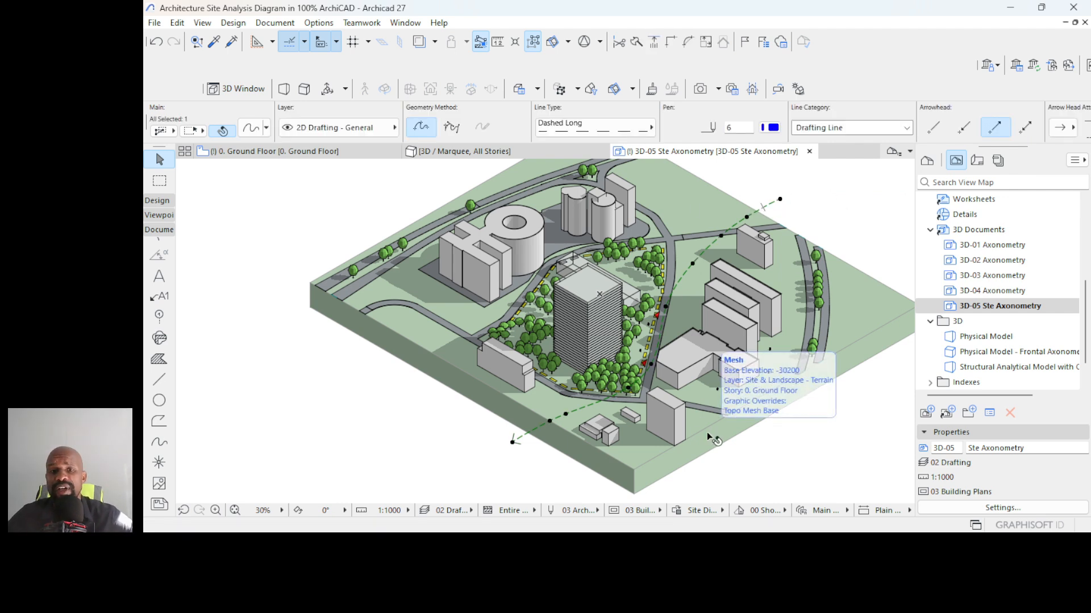
{"action": "scroll", "coordinate": [591, 432], "scroll_direction": "down", "scroll_amount": 1}
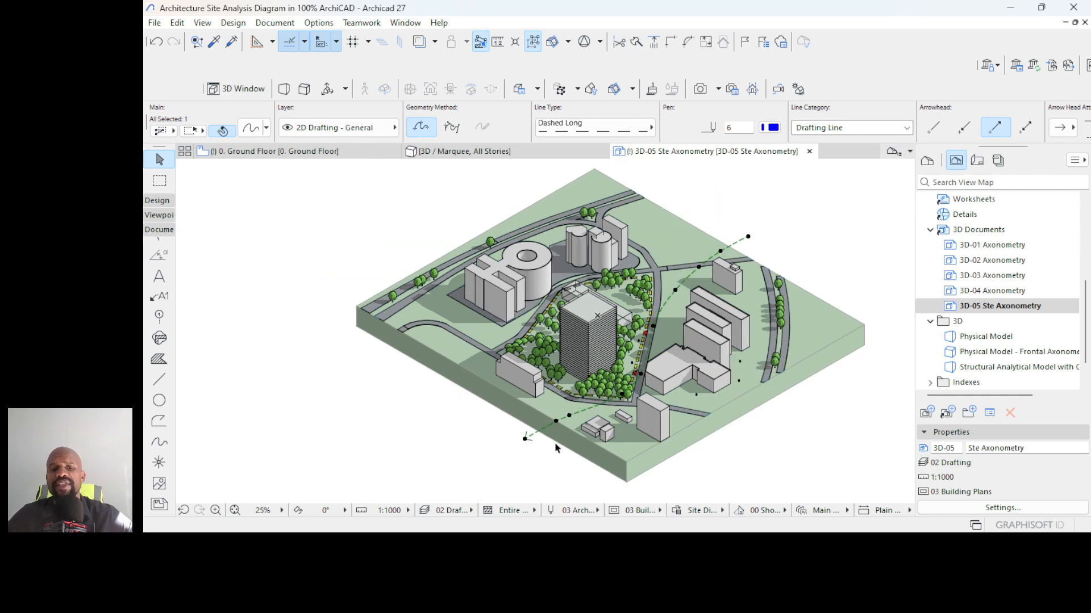
{"action": "left_click", "coordinate": [767, 209]}
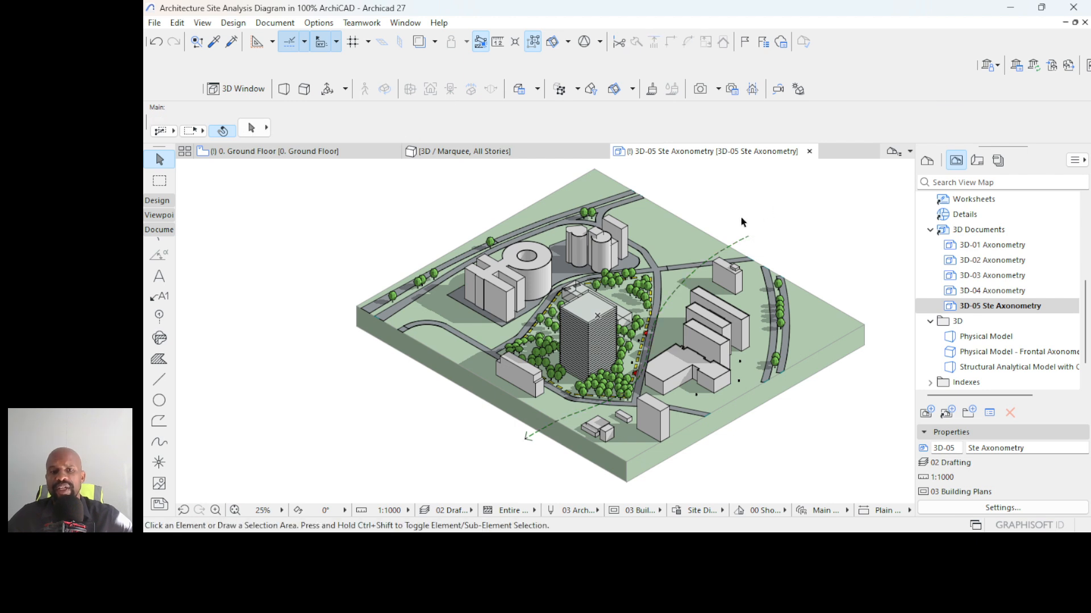
- Add another Element Type criterion to the All Elements rule of the Site Diagram GOC override combination
{"action": "left_click", "coordinate": [676, 510]}
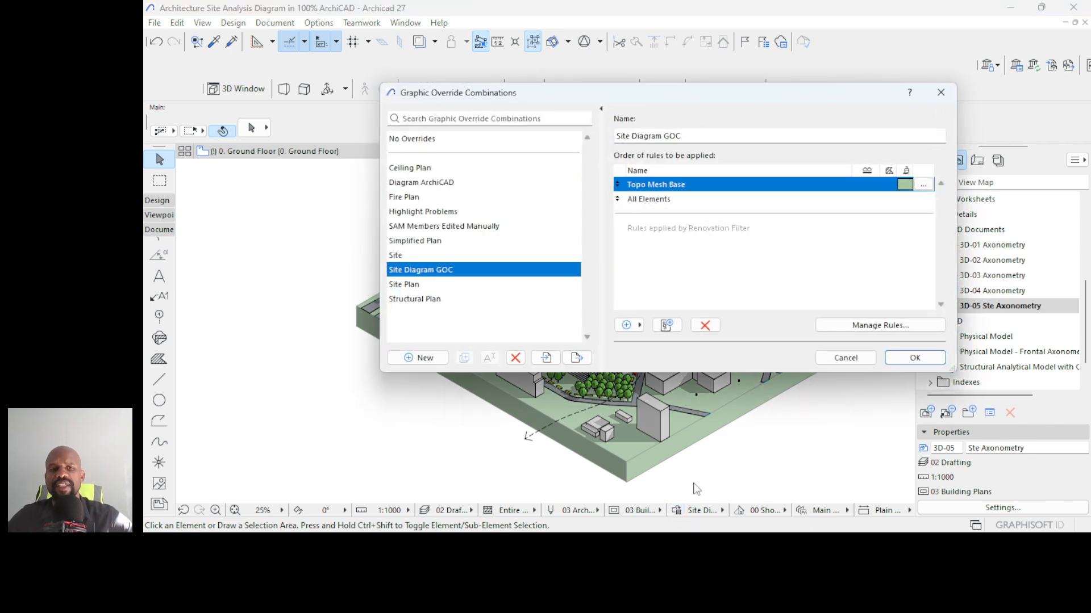
{"action": "left_click", "coordinate": [656, 200]}
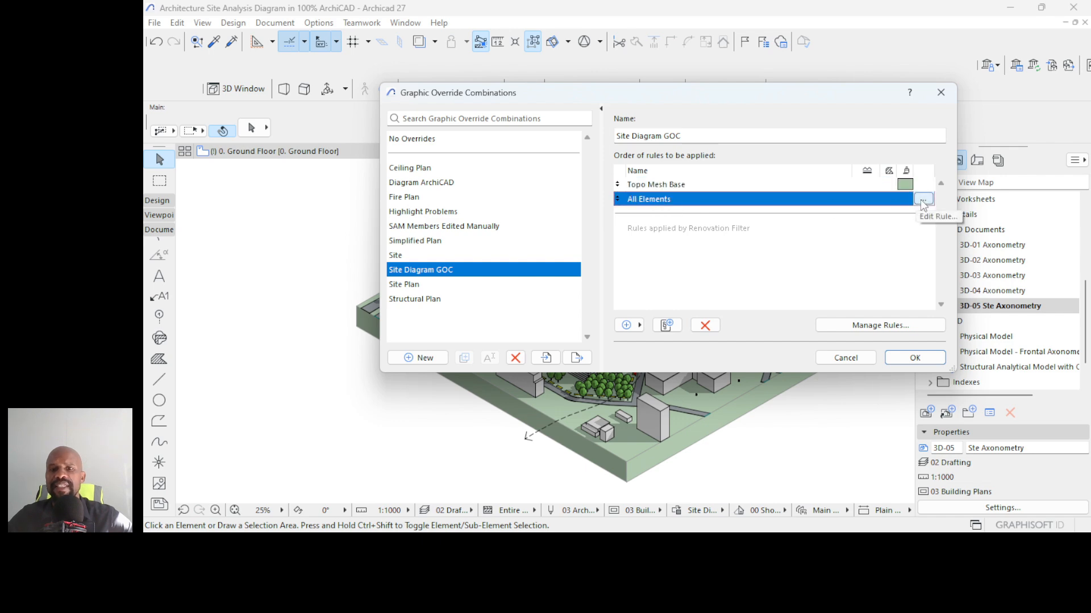
{"action": "left_click", "coordinate": [923, 200]}
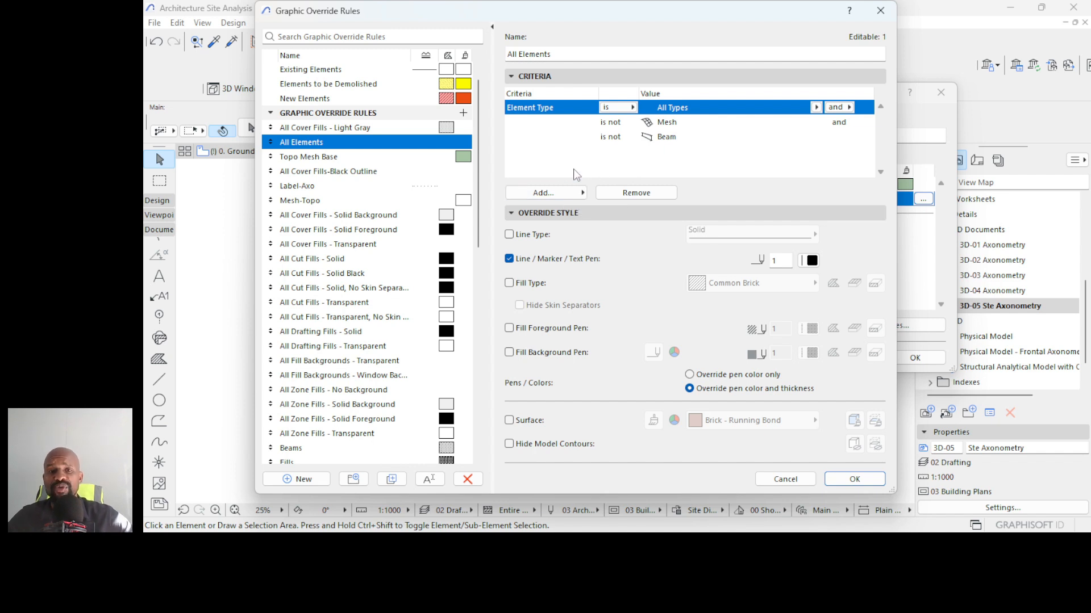
{"action": "left_click", "coordinate": [561, 192]}
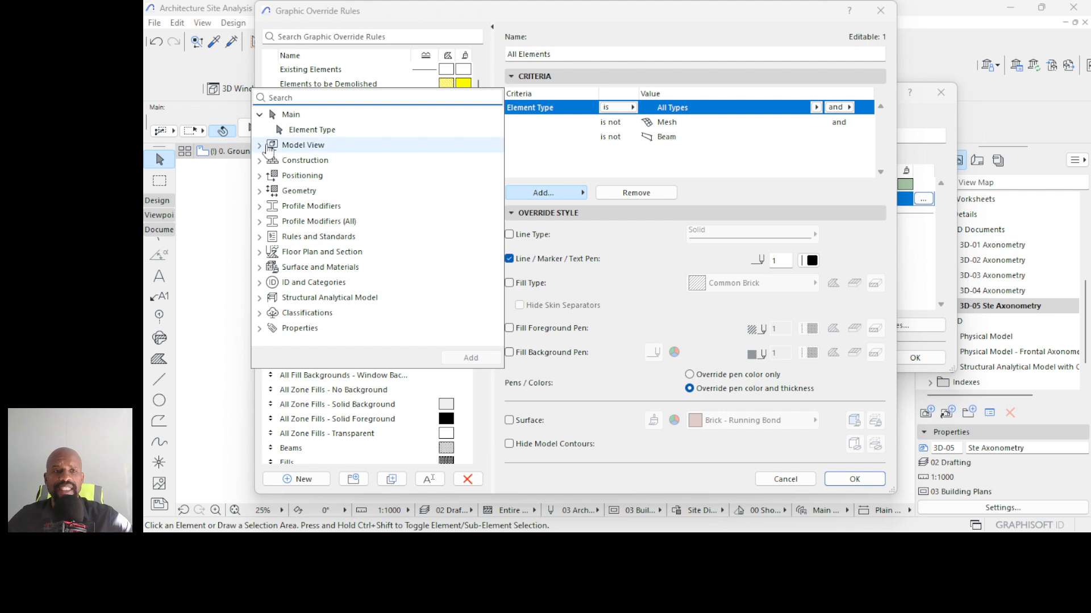
{"action": "left_click", "coordinate": [312, 130]}
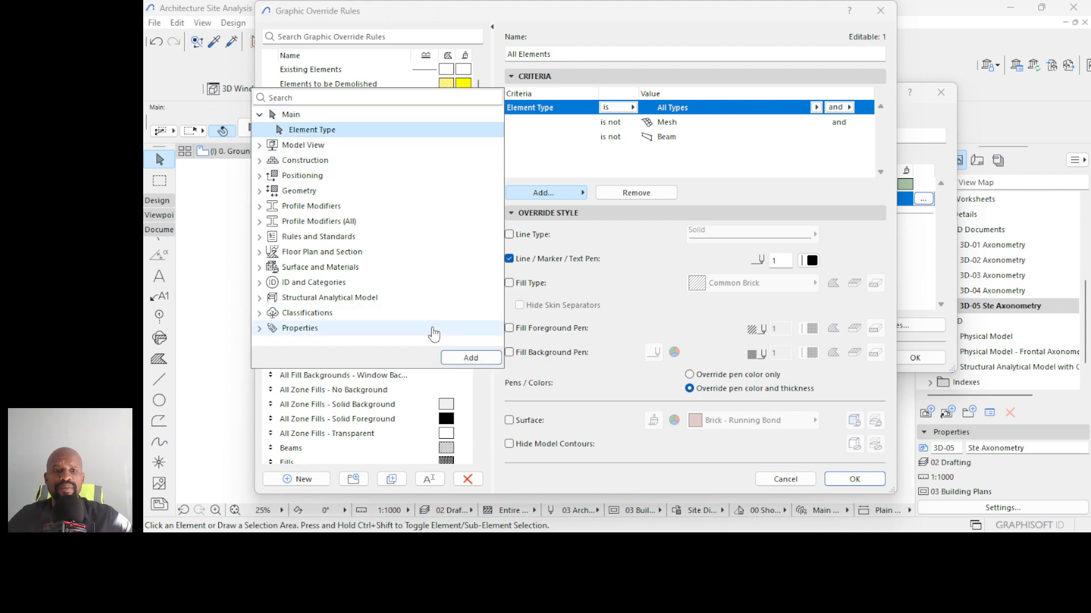
{"action": "left_click", "coordinate": [470, 358]}
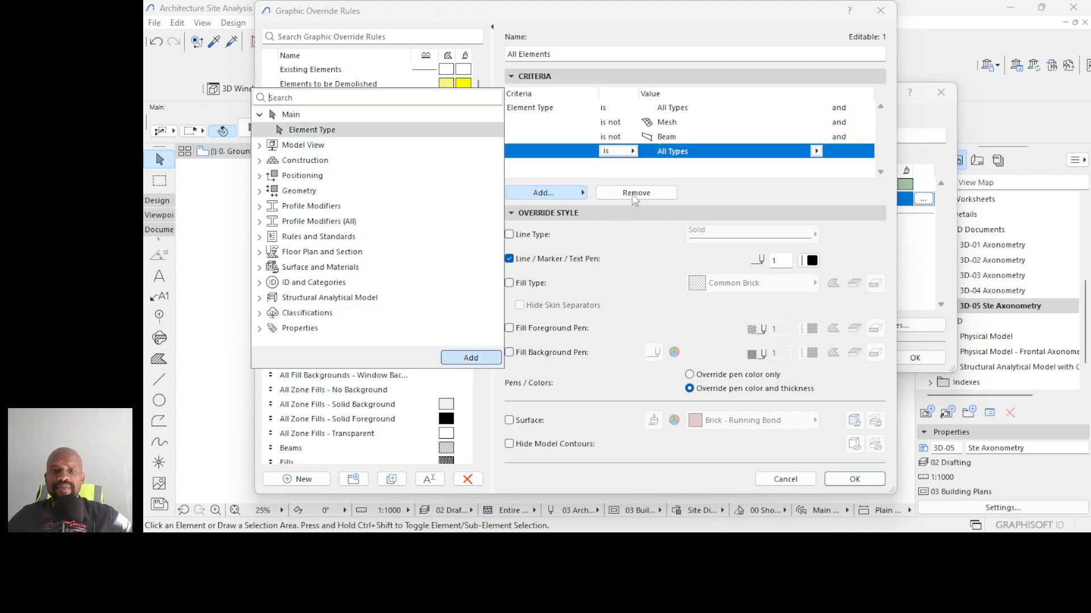
- Set the added criterion of the All Elements rule to "is Spline" and accept the rule and combination changes
{"action": "left_click", "coordinate": [817, 151]}
{"action": "left_click", "coordinate": [816, 151]}
{"action": "scroll", "coordinate": [879, 449], "scroll_direction": "down", "scroll_amount": 4}
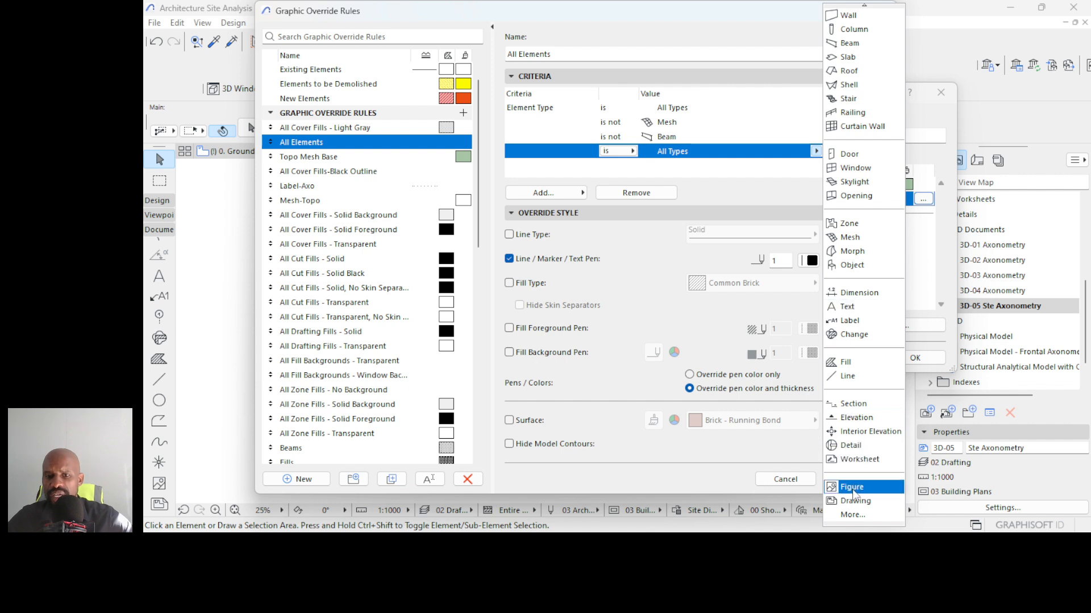
{"action": "left_click", "coordinate": [852, 515]}
{"action": "scroll", "coordinate": [852, 494], "scroll_direction": "down", "scroll_amount": 5}
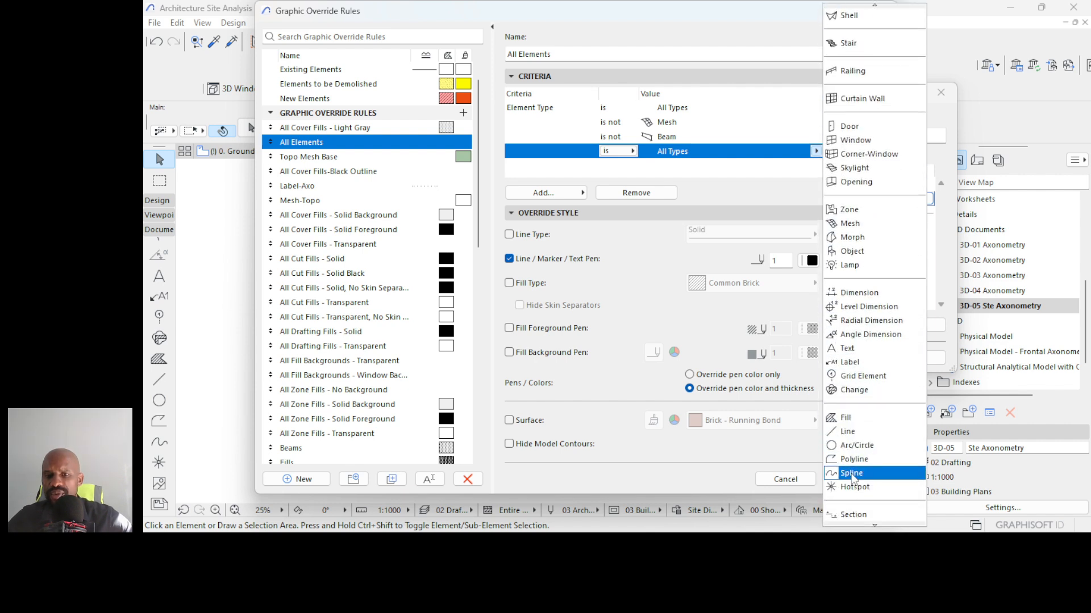
{"action": "left_click", "coordinate": [852, 473]}
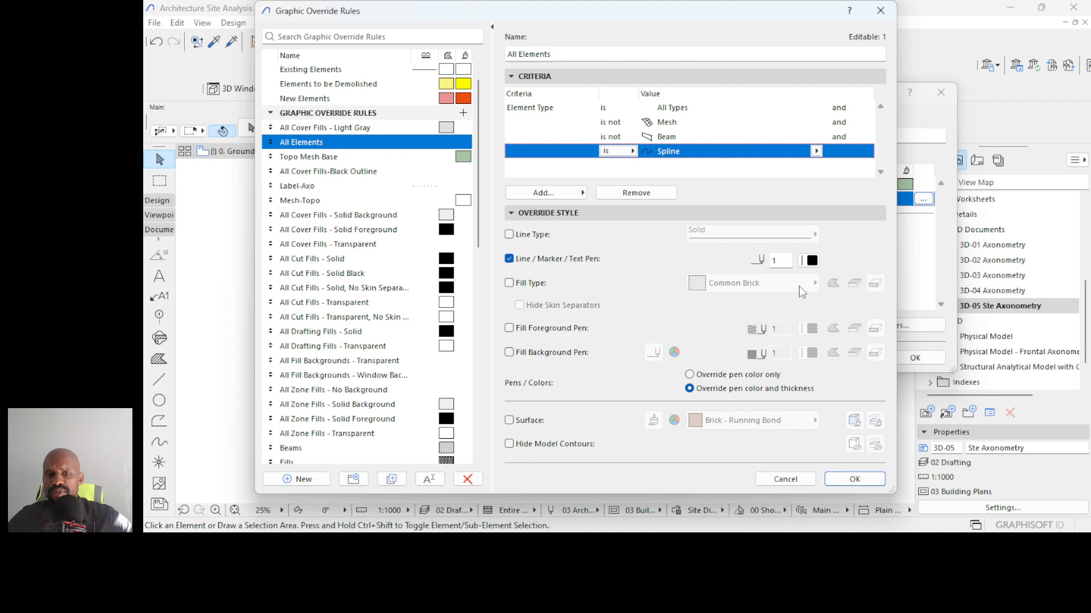
{"action": "left_click", "coordinate": [858, 479]}
{"action": "left_click", "coordinate": [915, 357]}
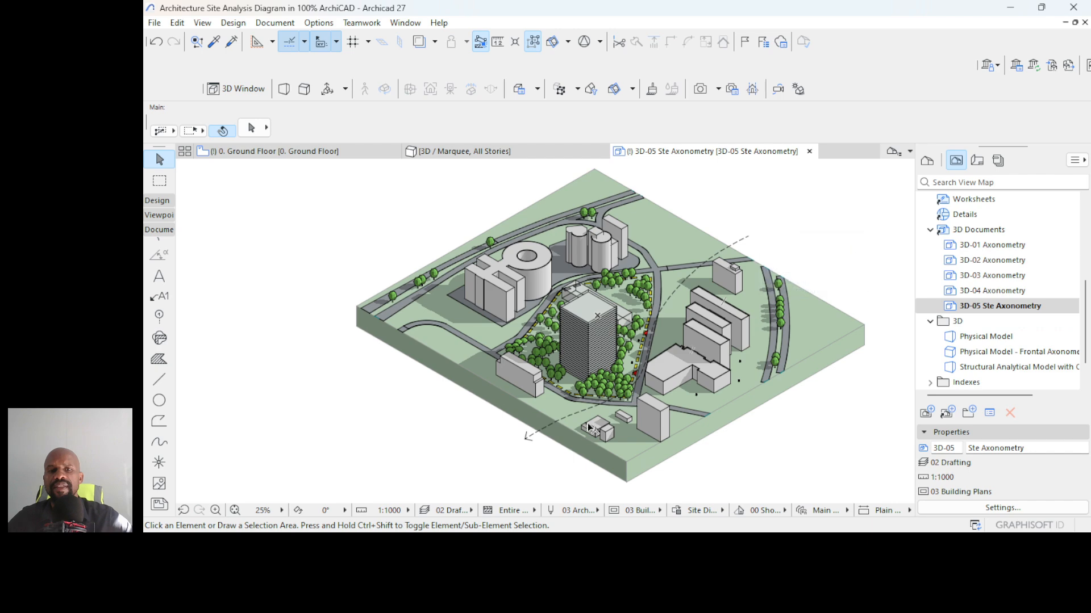
- Check the dashed spline's attributes and the criteria of the Topo Mesh Base rule in the Site Diagram GOC combination
{"action": "scroll", "coordinate": [505, 428], "scroll_direction": "up", "scroll_amount": 3}
{"action": "scroll", "coordinate": [505, 426], "scroll_direction": "up", "scroll_amount": 1}
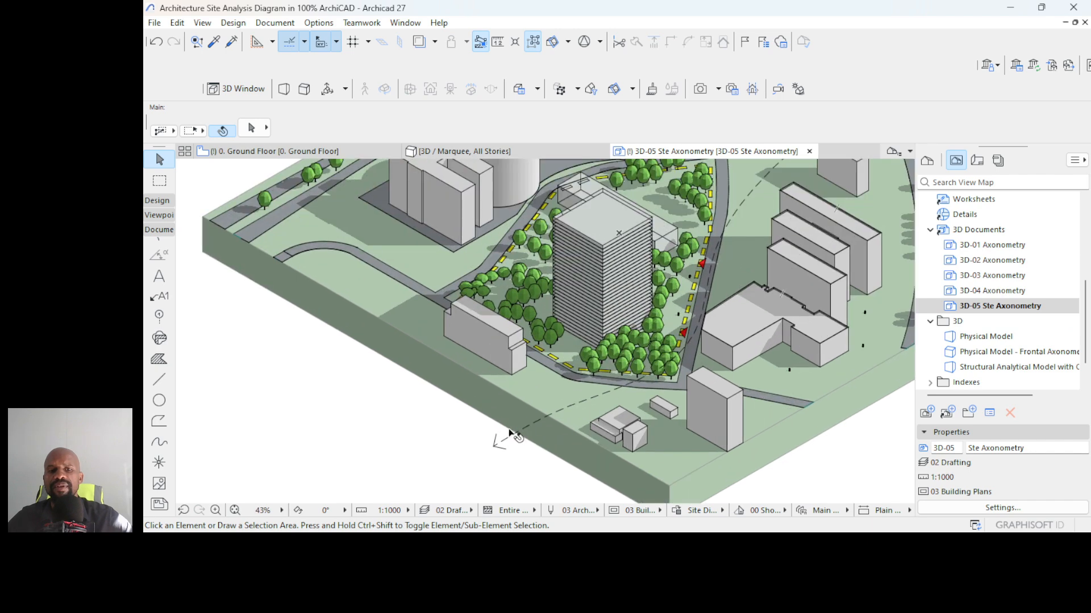
{"action": "left_click", "coordinate": [504, 441]}
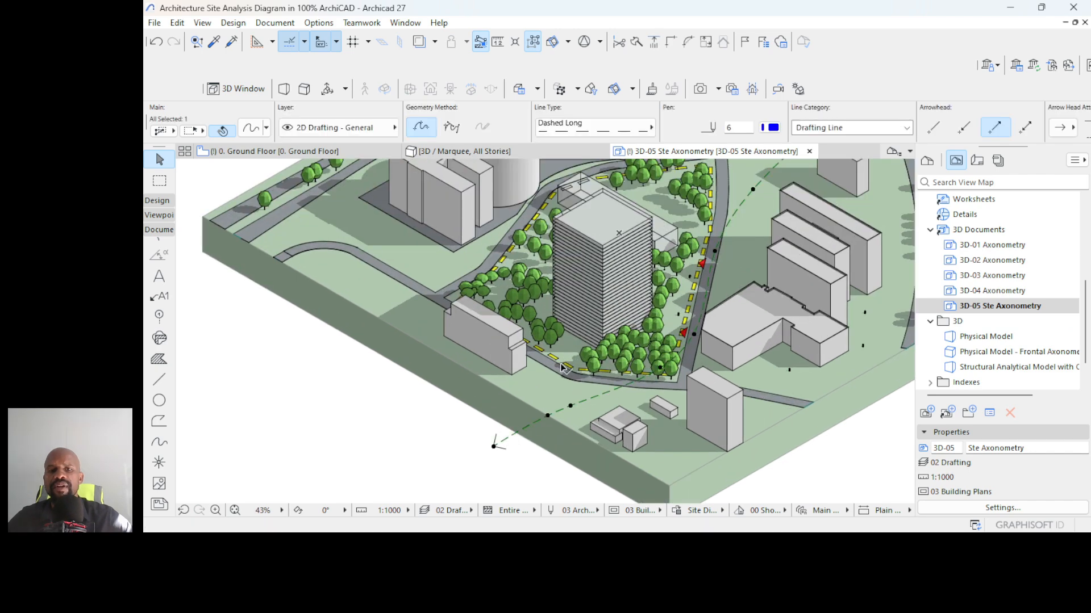
{"action": "left_click", "coordinate": [678, 511]}
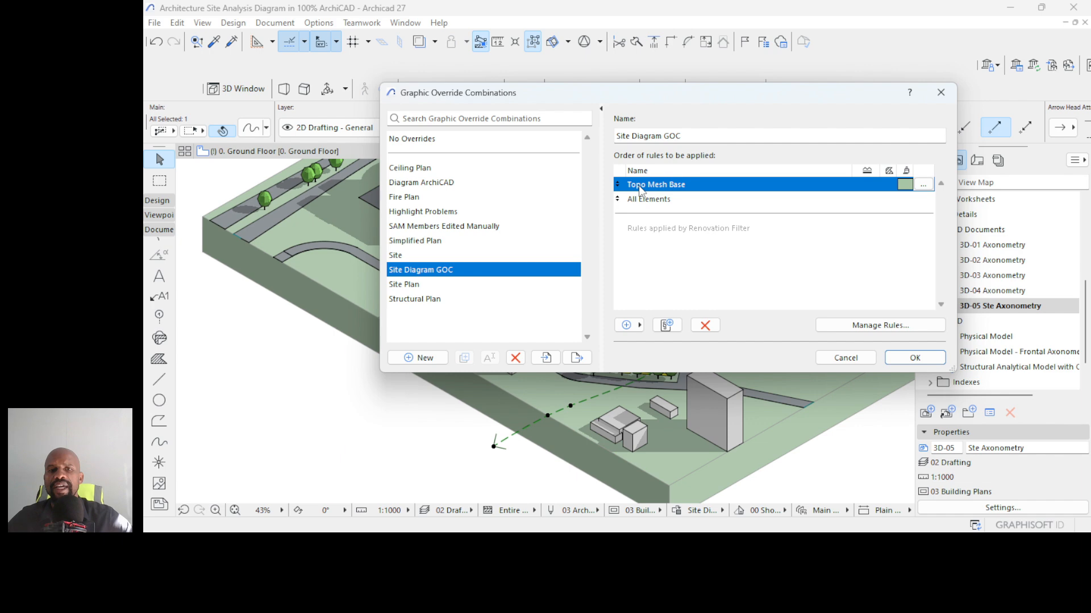
{"action": "left_click", "coordinate": [921, 186]}
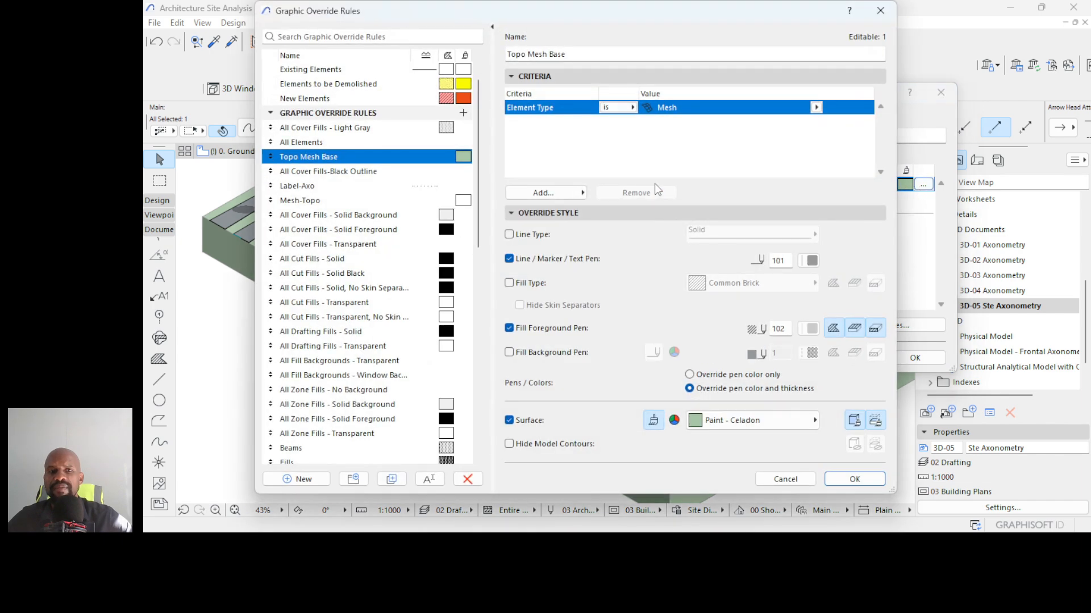
{"action": "left_click", "coordinate": [777, 481]}
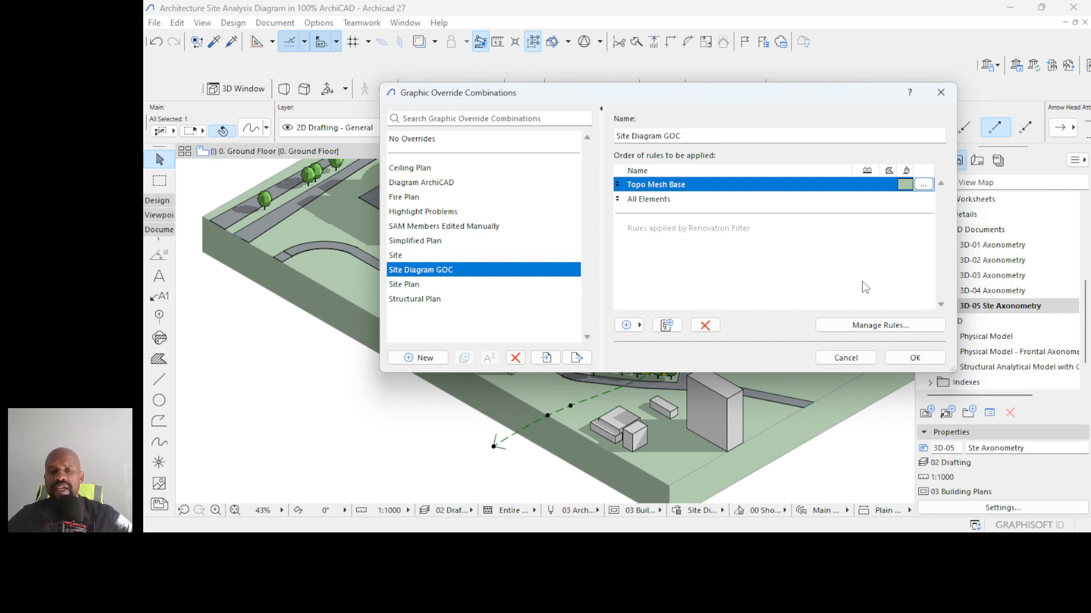
- Create a new graphic override rule named Site Annotations Elements
{"action": "left_click", "coordinate": [923, 185]}
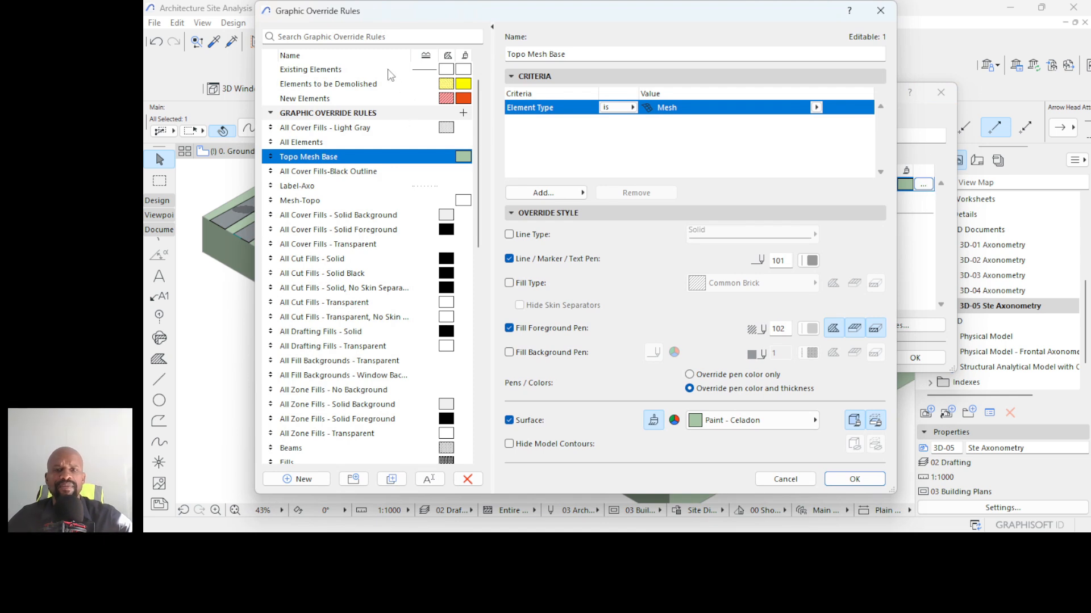
{"action": "left_click", "coordinate": [296, 479]}
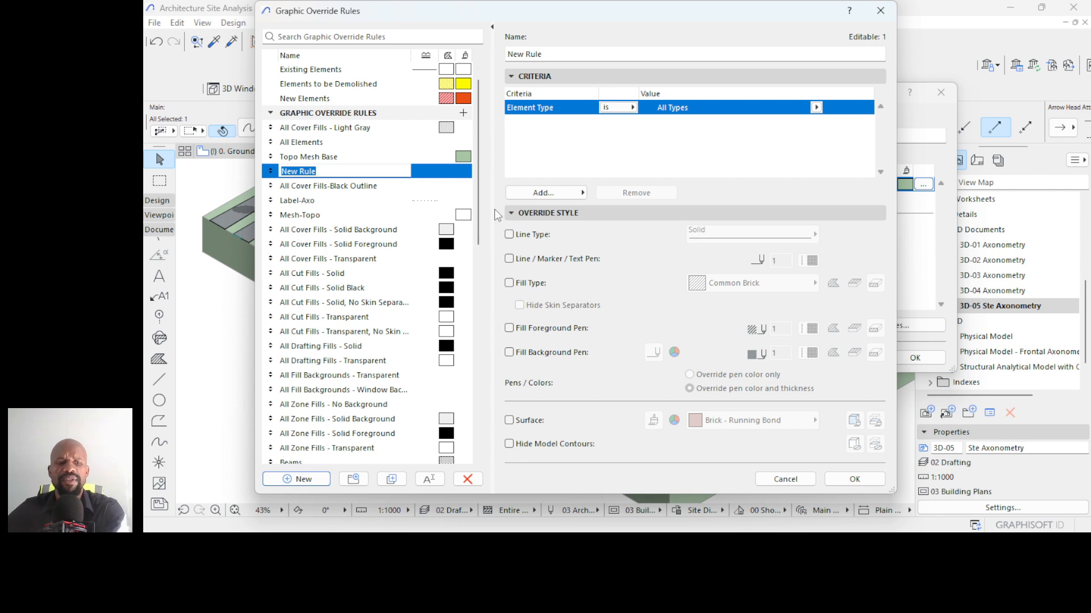
{"action": "type", "text": "Sit"}
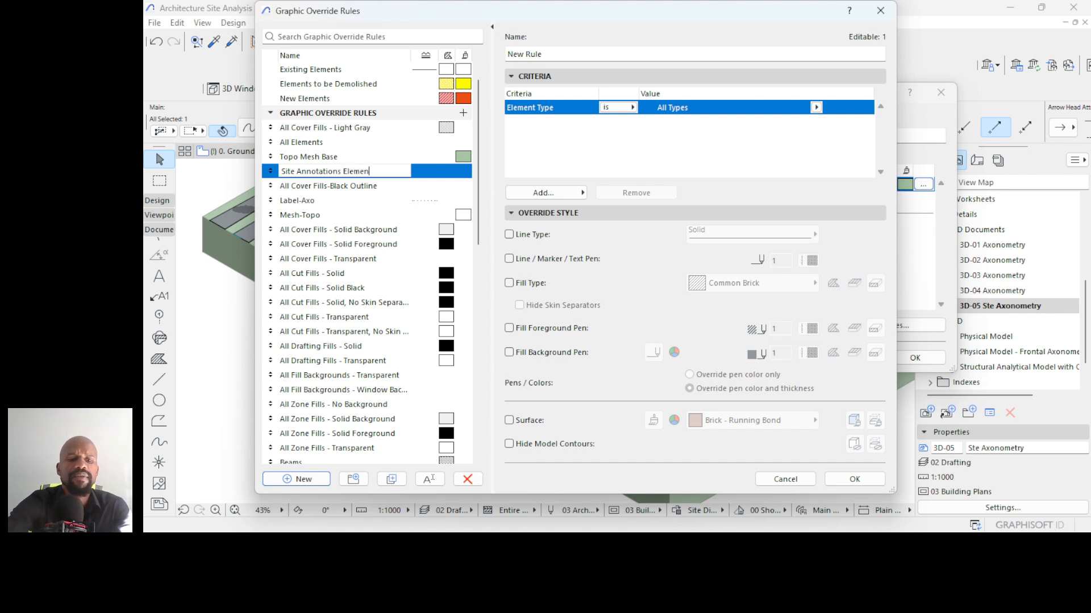
{"action": "left_click", "coordinate": [678, 141]}
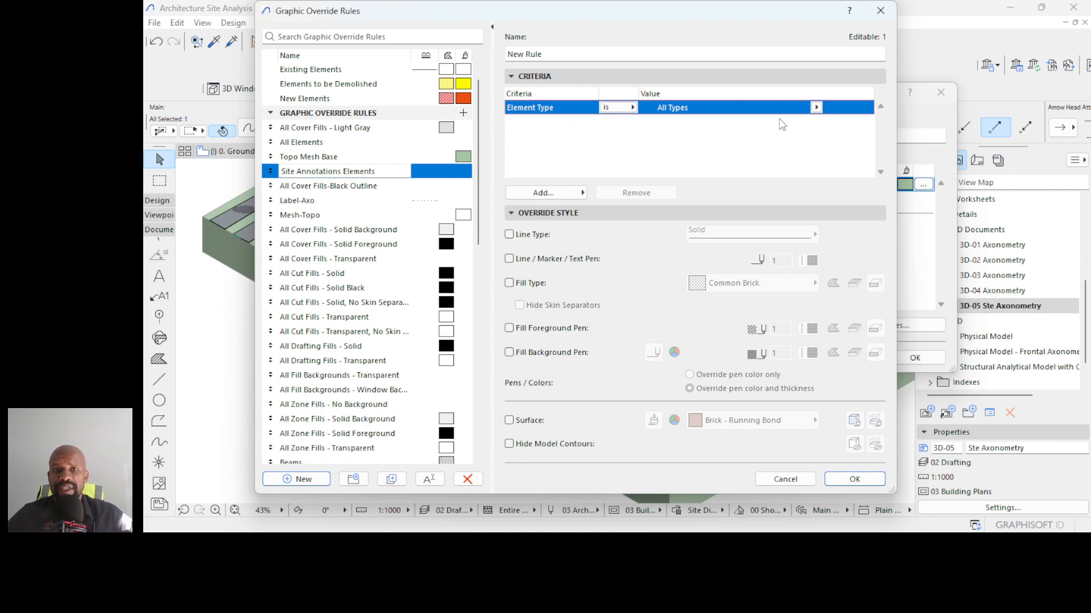
- Set the first Element Type criterion of the Site Annotations Elements rule to "is Spline"
{"action": "left_click", "coordinate": [816, 107]}
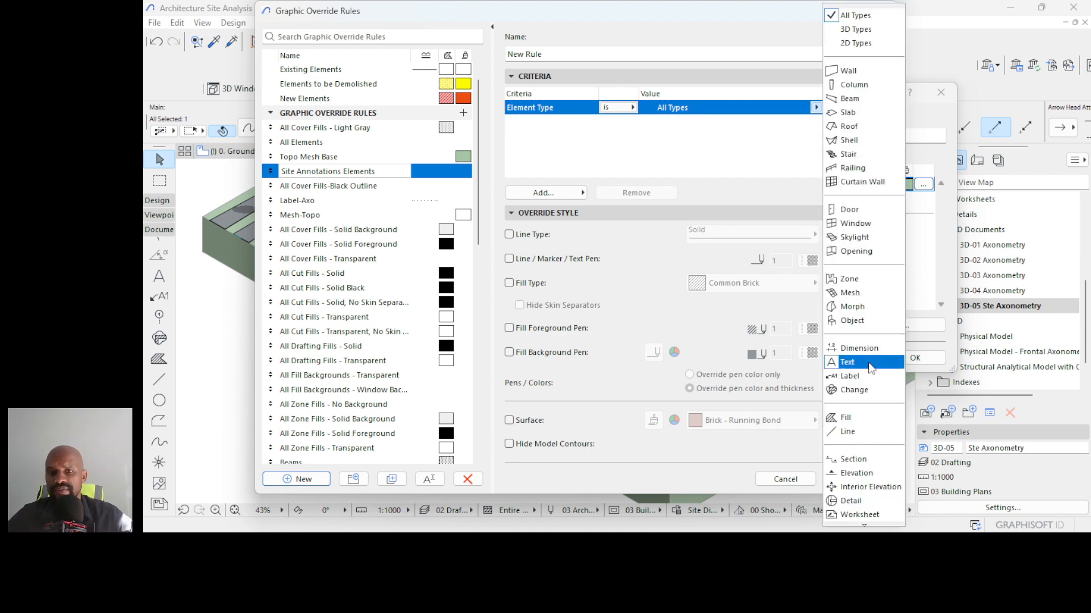
{"action": "scroll", "coordinate": [866, 392], "scroll_direction": "down", "scroll_amount": 3}
{"action": "left_click", "coordinate": [852, 517]}
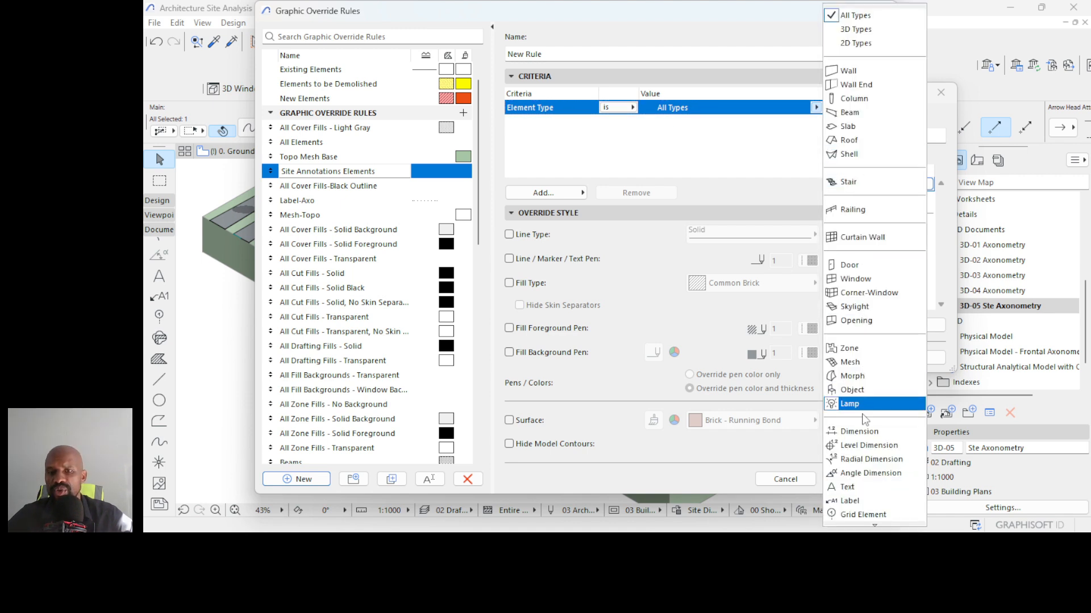
{"action": "scroll", "coordinate": [855, 443], "scroll_direction": "down", "scroll_amount": 3}
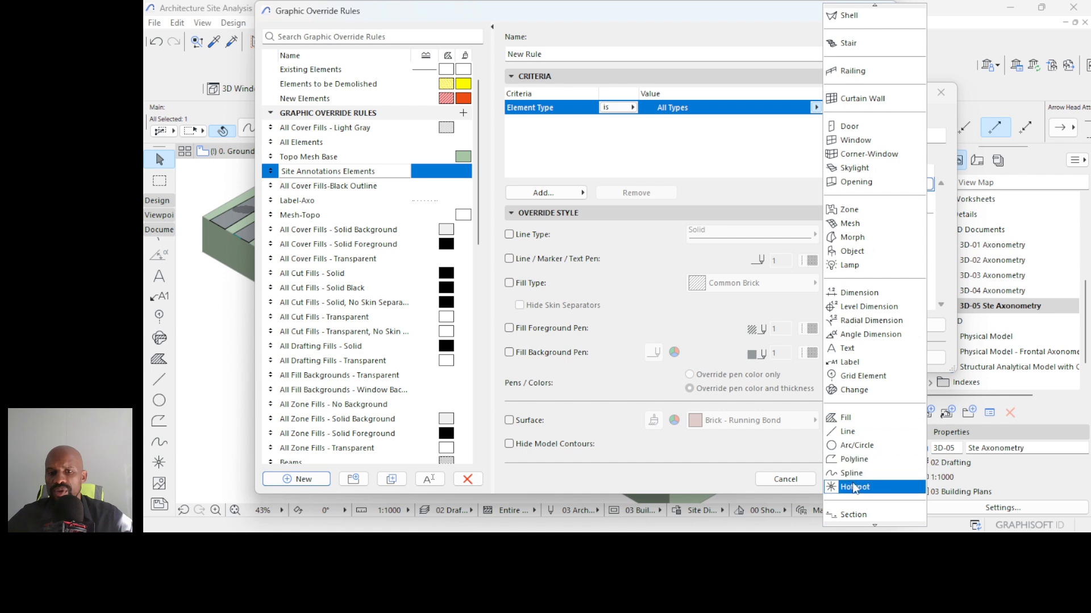
{"action": "left_click", "coordinate": [851, 473]}
- Add a second Element Type criterion to the Site Annotations Elements rule and set it to "is Polyline"
{"action": "left_click", "coordinate": [558, 194]}
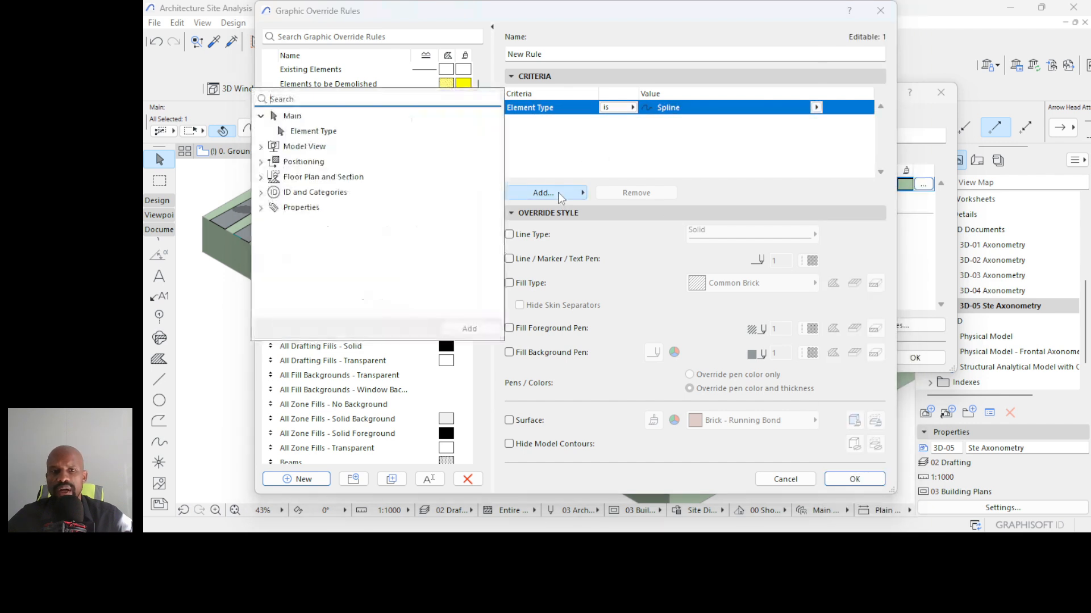
{"action": "left_click", "coordinate": [284, 132]}
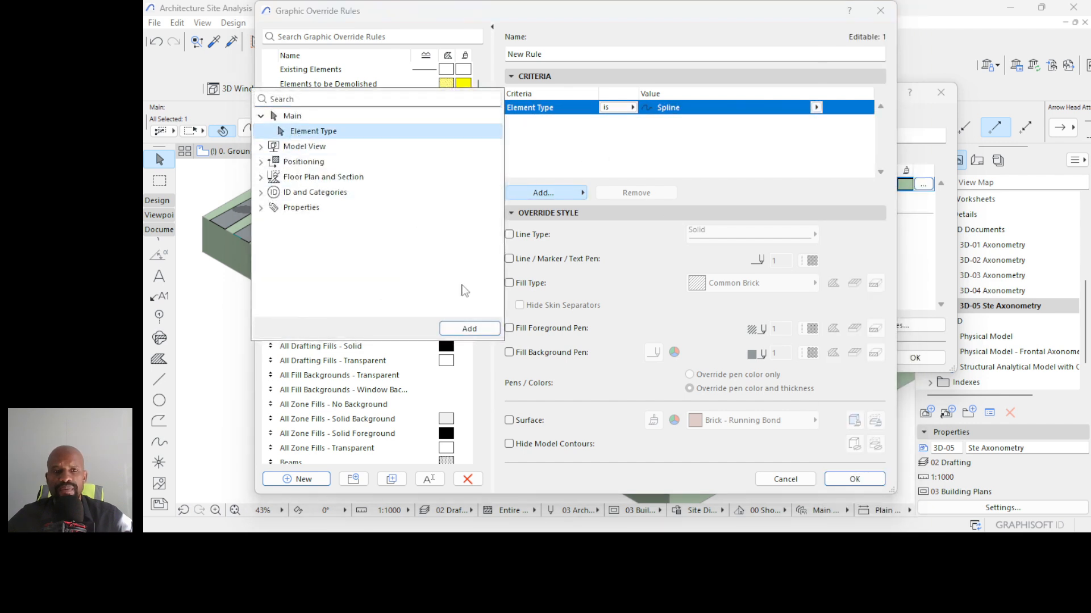
{"action": "left_click", "coordinate": [469, 328]}
{"action": "left_click", "coordinate": [817, 125]}
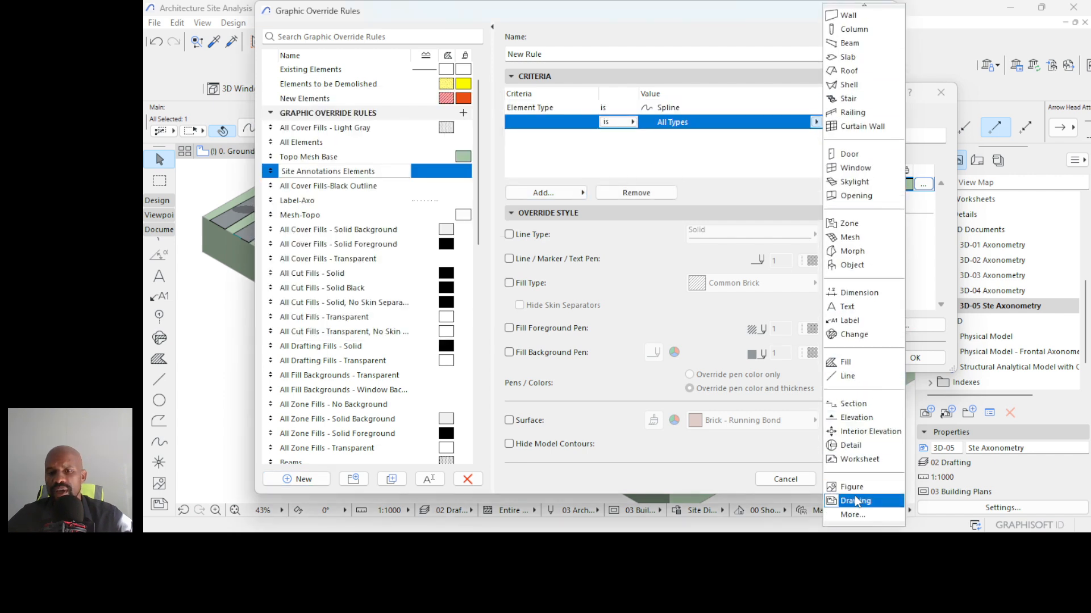
{"action": "left_click", "coordinate": [852, 514]}
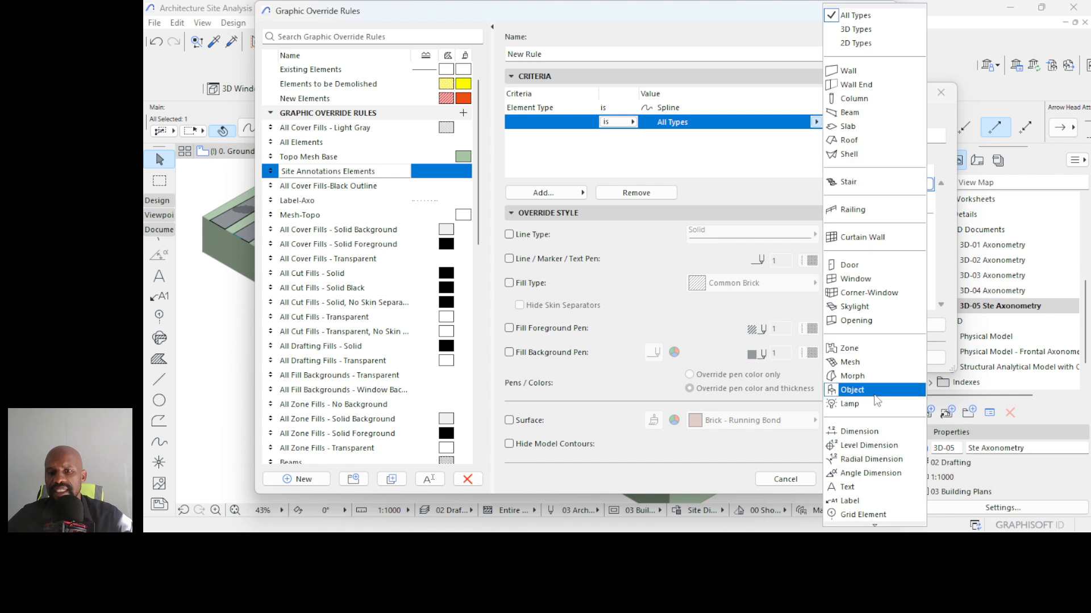
{"action": "scroll", "coordinate": [869, 443], "scroll_direction": "down", "scroll_amount": 2}
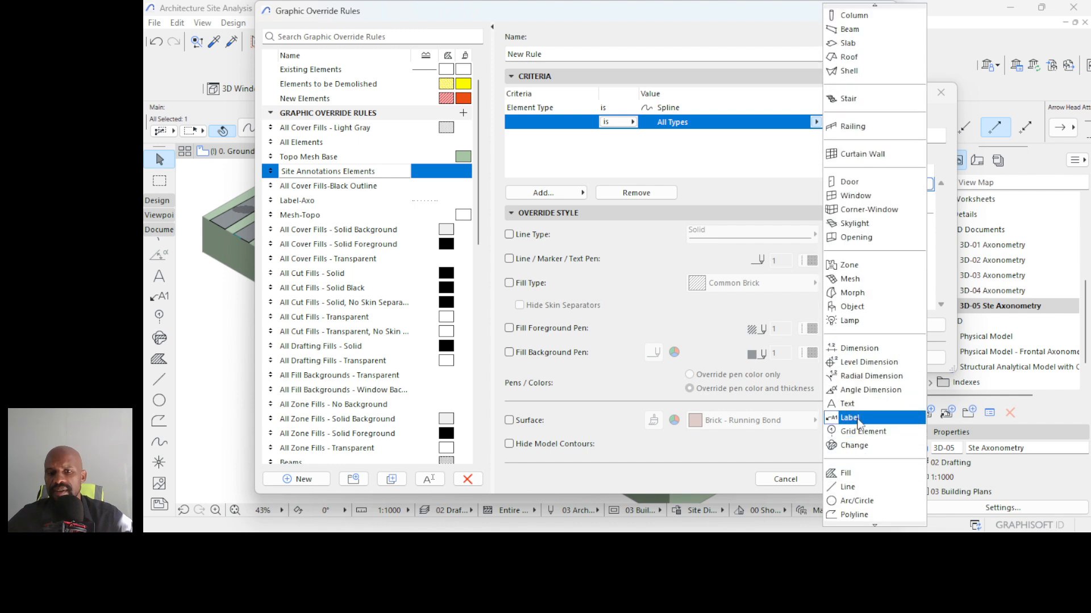
{"action": "scroll", "coordinate": [859, 455], "scroll_direction": "down", "scroll_amount": 2}
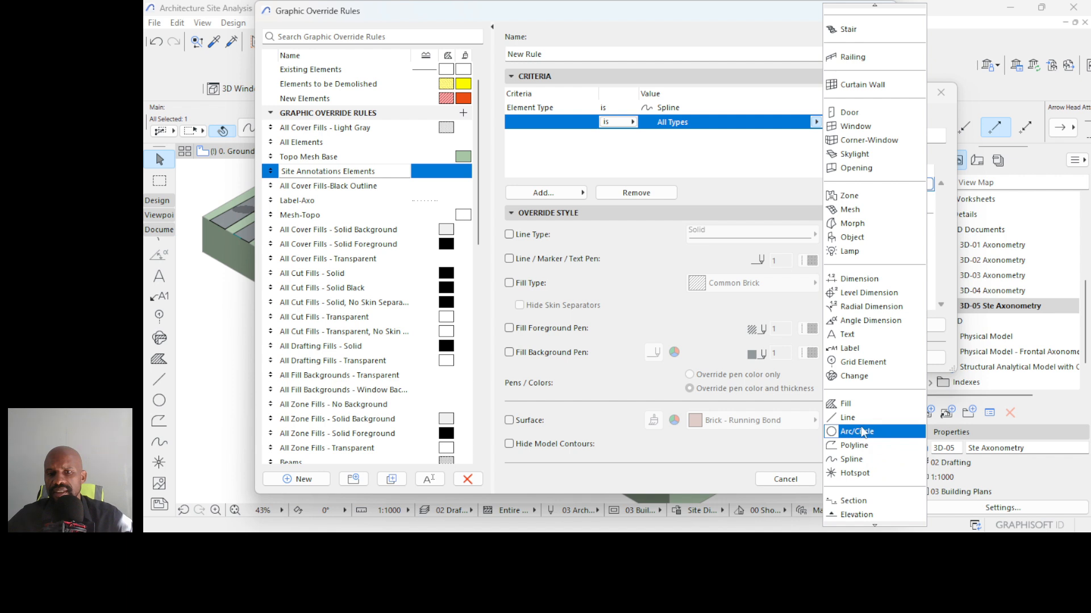
{"action": "left_click", "coordinate": [867, 446]}
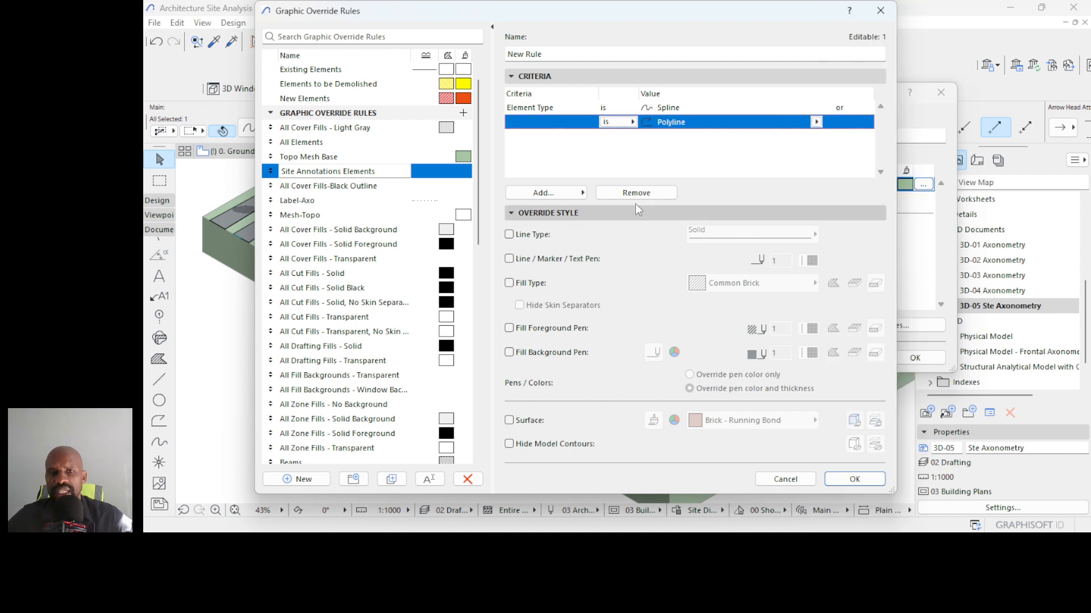
- Add a third Element Type criterion to the Site Annotations Elements rule and set it to "is Arc/Circle"
{"action": "left_click", "coordinate": [551, 194]}
{"action": "left_click", "coordinate": [312, 131]}
{"action": "left_click", "coordinate": [469, 329]}
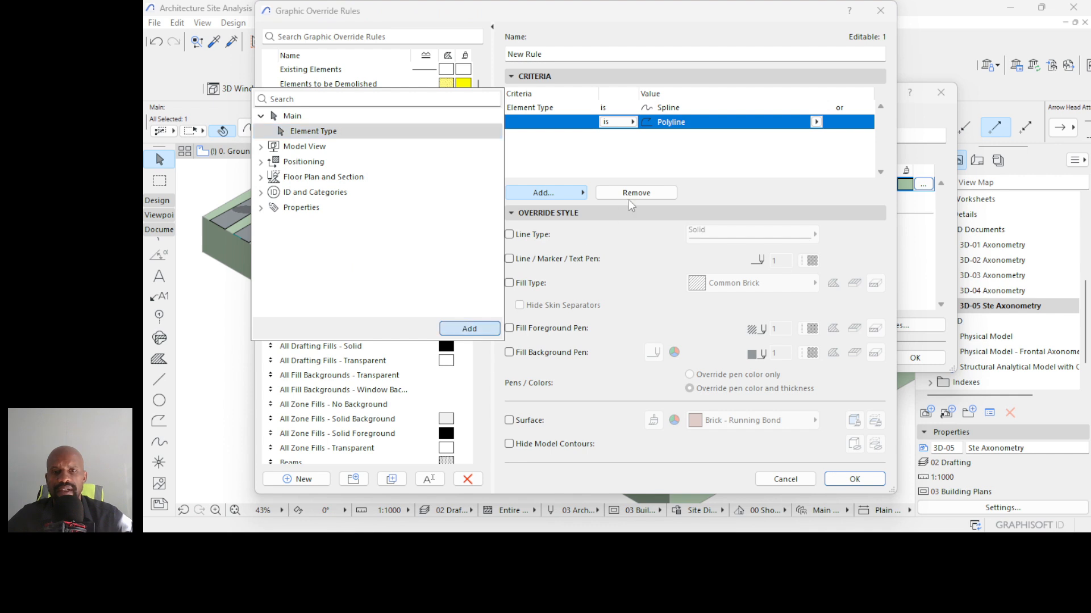
{"action": "left_click", "coordinate": [773, 149]}
{"action": "left_click", "coordinate": [816, 136]}
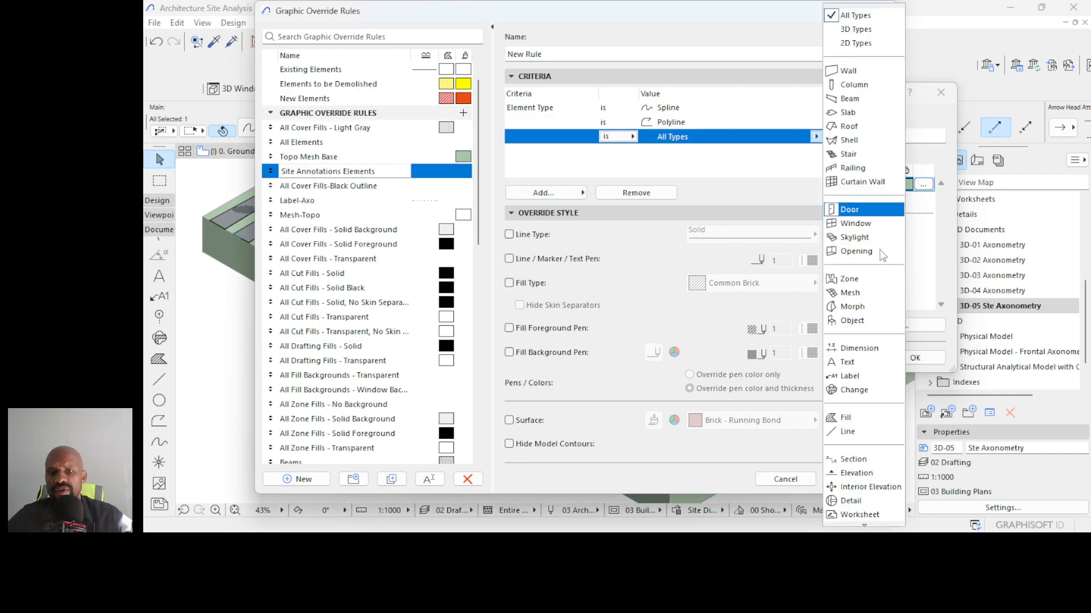
{"action": "left_click", "coordinate": [852, 515]}
{"action": "scroll", "coordinate": [870, 416], "scroll_direction": "down", "scroll_amount": 1}
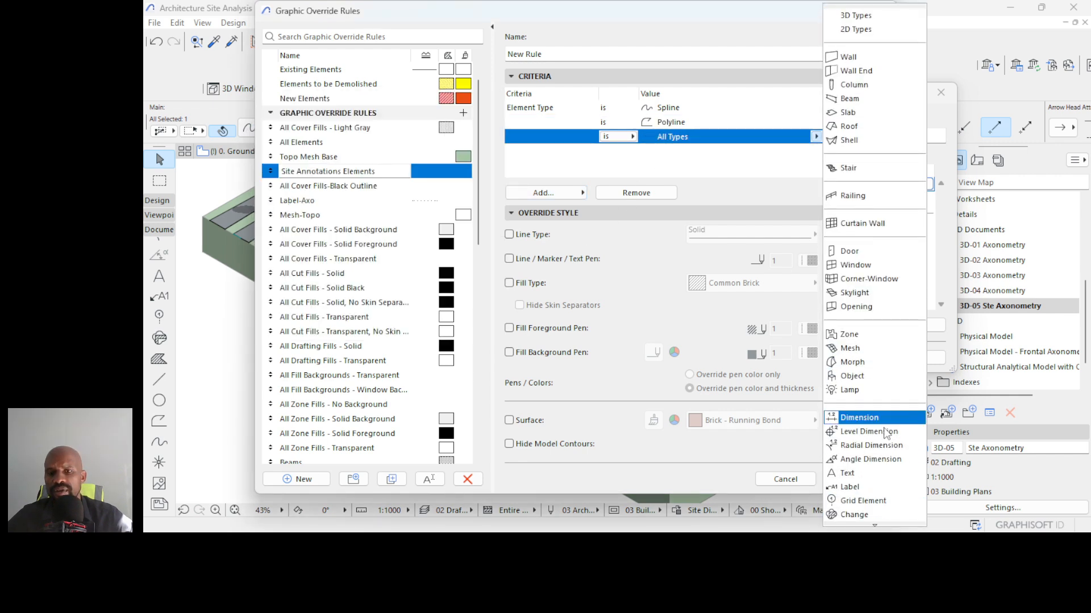
{"action": "scroll", "coordinate": [853, 424], "scroll_direction": "down", "scroll_amount": 3}
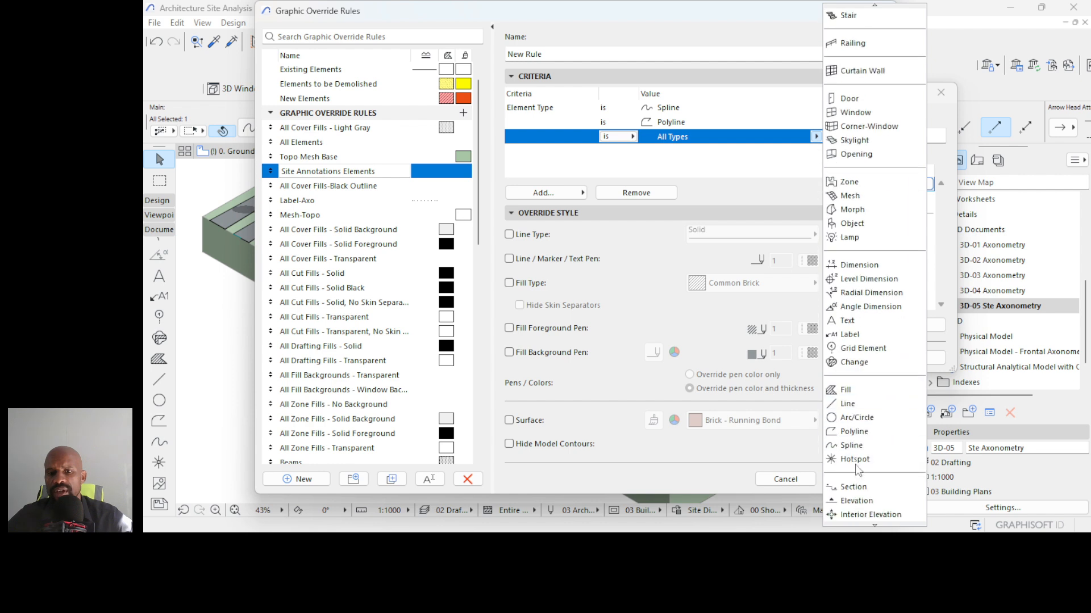
{"action": "left_click", "coordinate": [855, 420]}
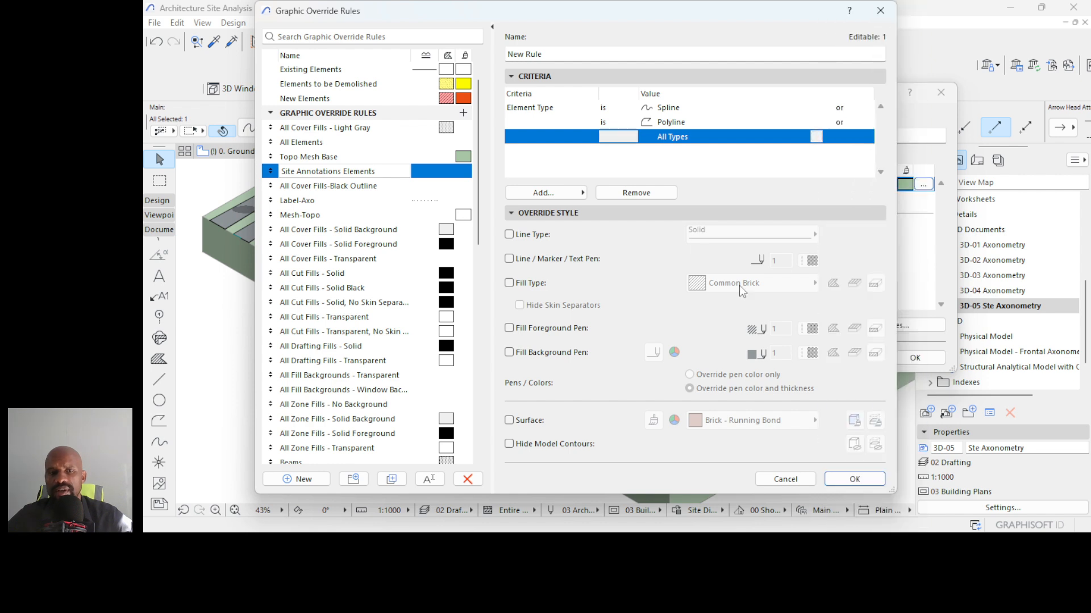
- Add a fourth Element Type criterion, "is Fill", to the Site Annotations Elements rule and accept the rule without any override style
{"action": "left_click", "coordinate": [563, 194]}
{"action": "left_click", "coordinate": [314, 132]}
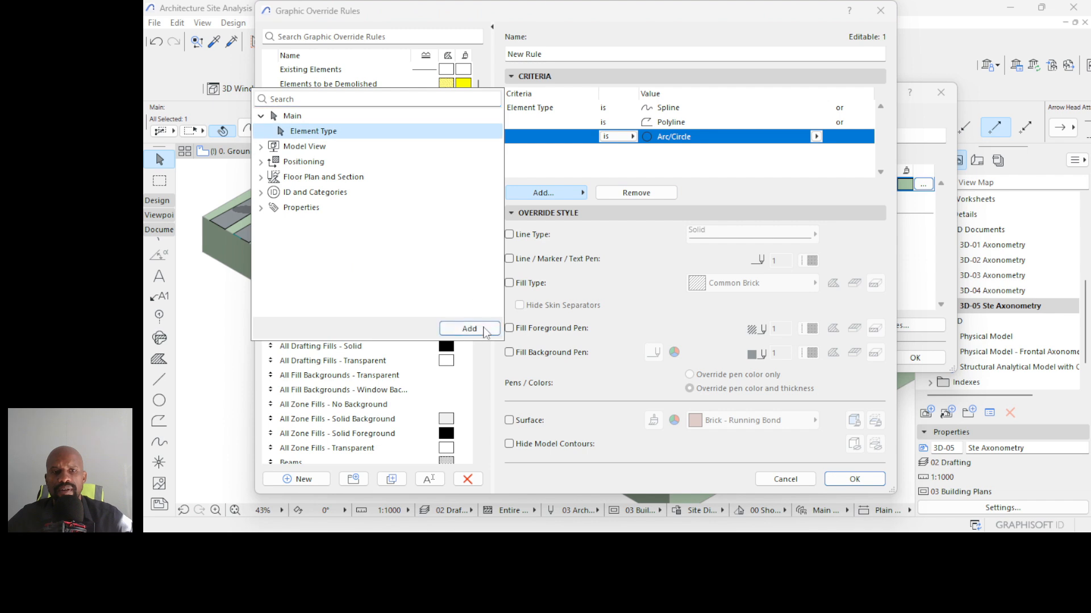
{"action": "left_click", "coordinate": [469, 328]}
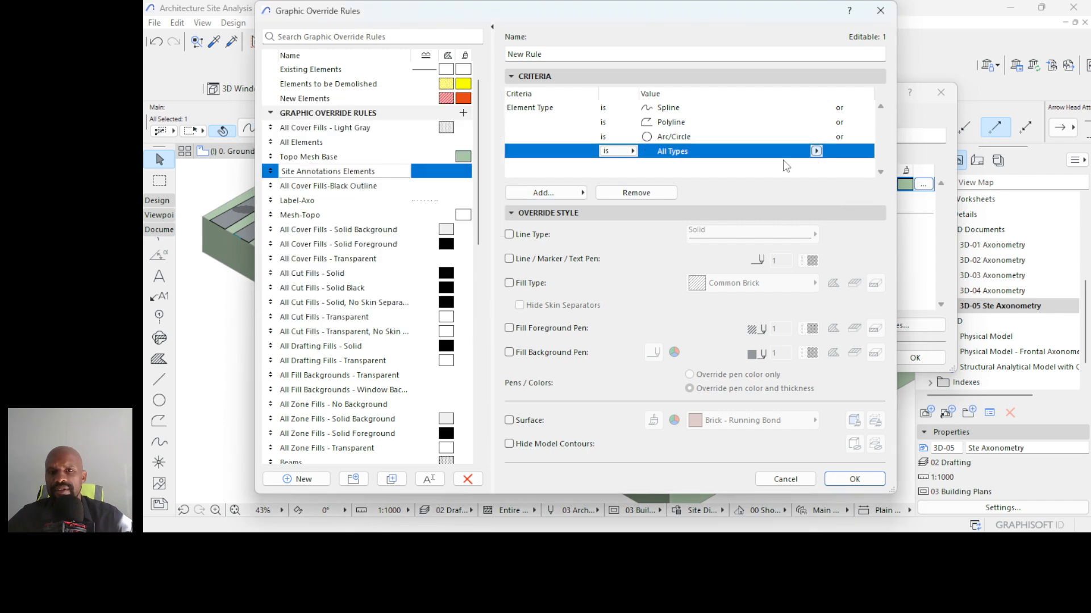
{"action": "left_click", "coordinate": [816, 150]}
{"action": "scroll", "coordinate": [861, 466], "scroll_direction": "down", "scroll_amount": 3}
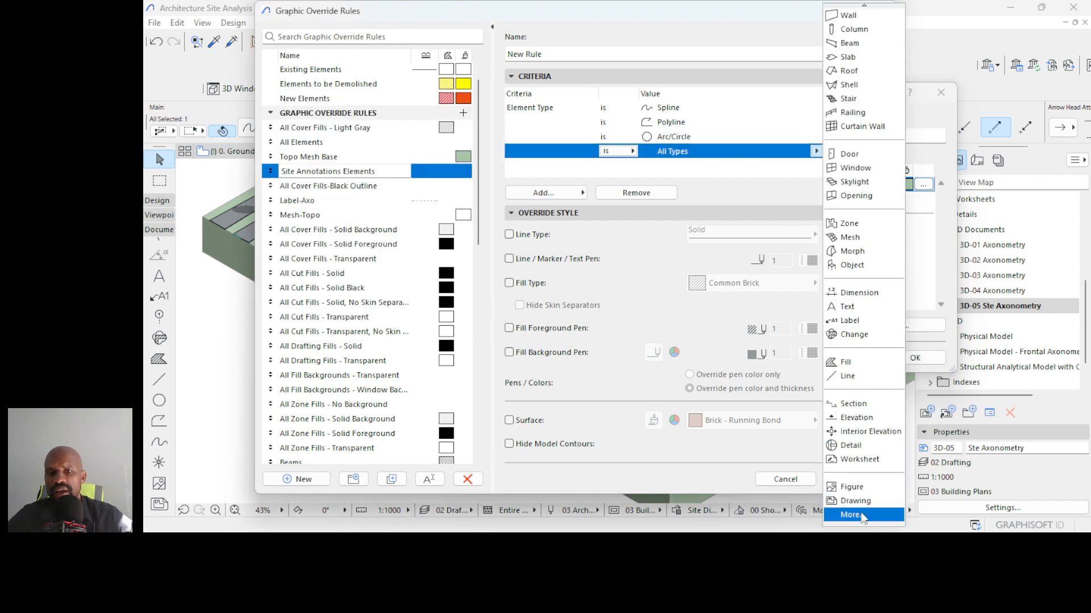
{"action": "left_click", "coordinate": [855, 514]}
{"action": "scroll", "coordinate": [864, 432], "scroll_direction": "down", "scroll_amount": 2}
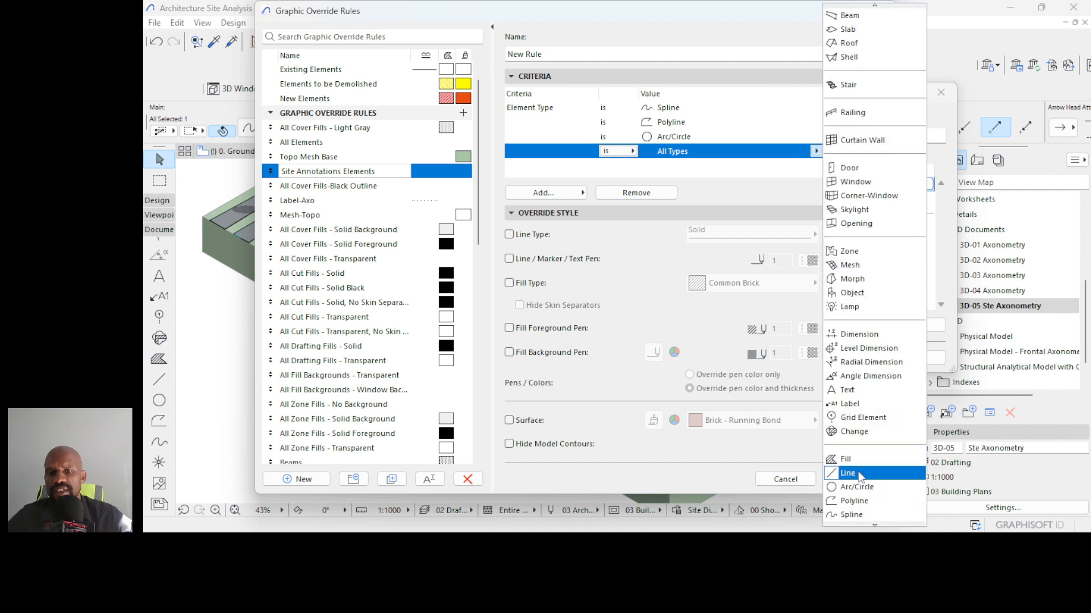
{"action": "left_click", "coordinate": [852, 456]}
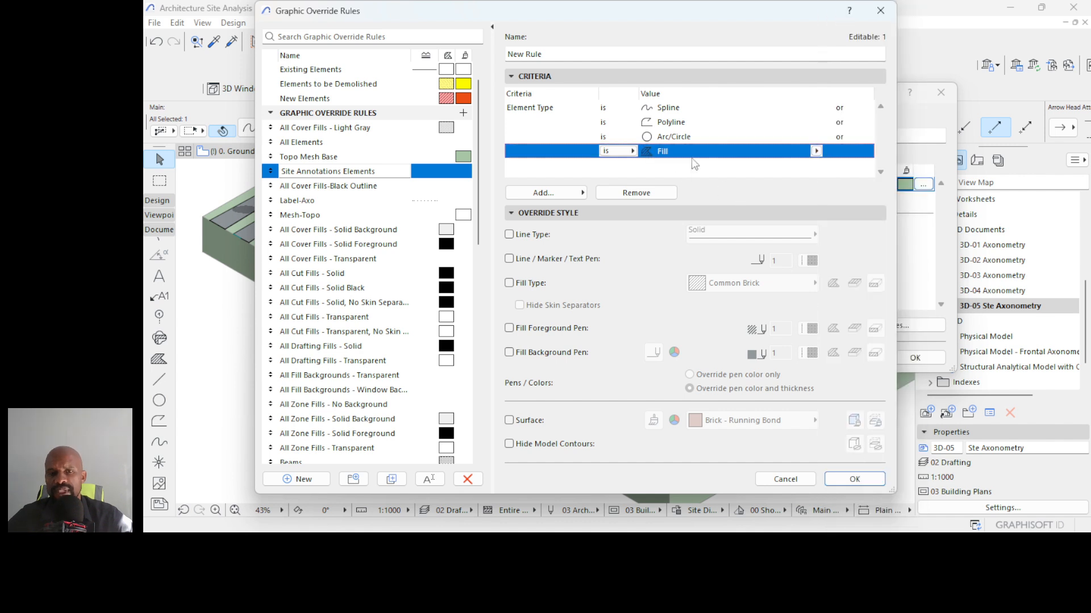
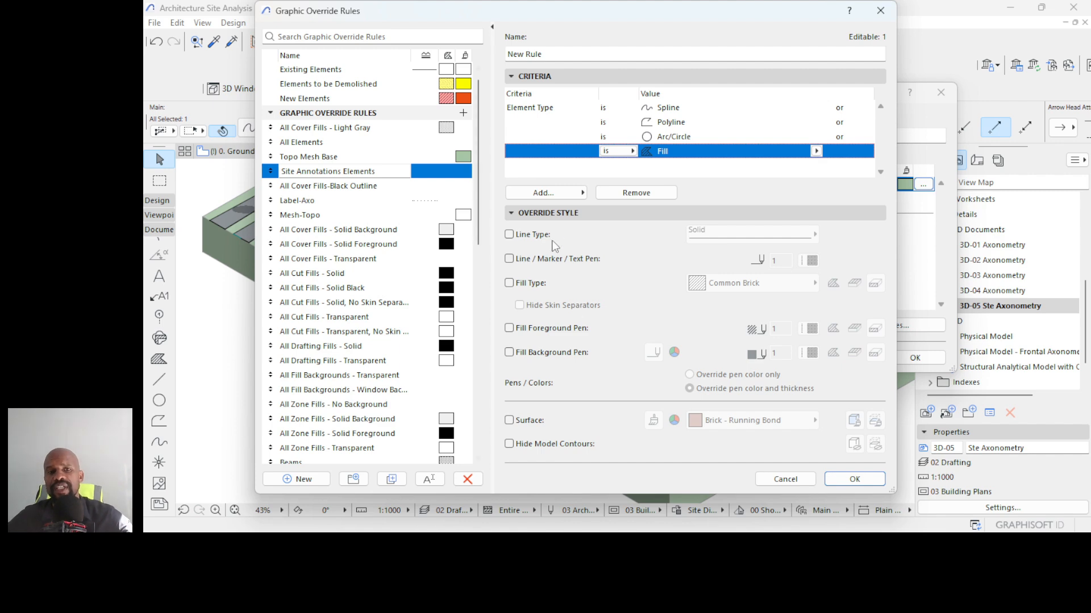
{"action": "left_click", "coordinate": [854, 478]}
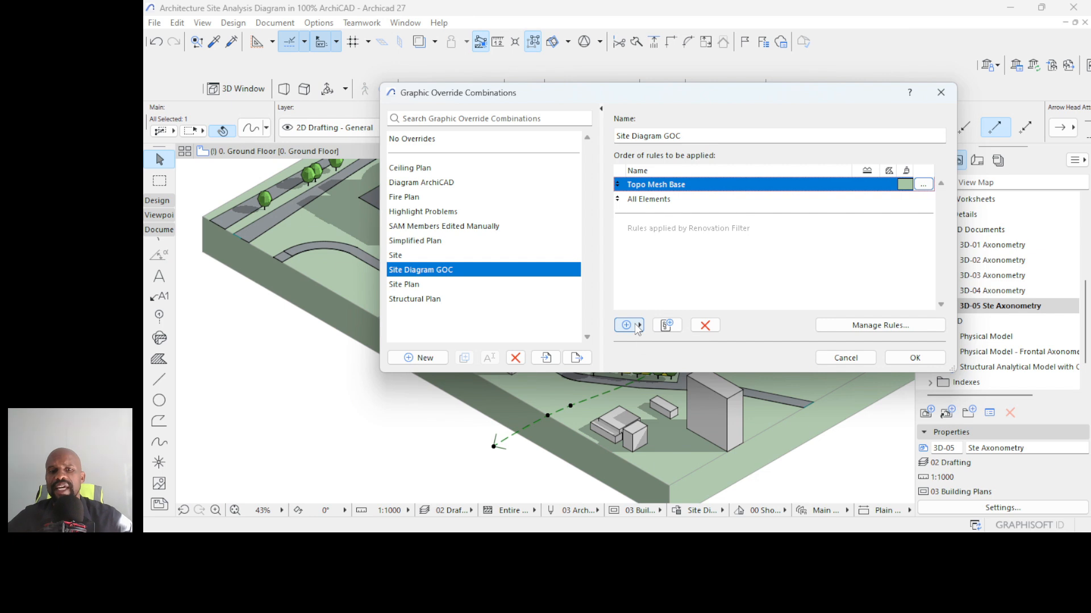
- Add the Site Annotations Elements rule to the Site Diagram GOC combination, place it above Topo Mesh Base and accept the combination
{"action": "left_click", "coordinate": [636, 327]}
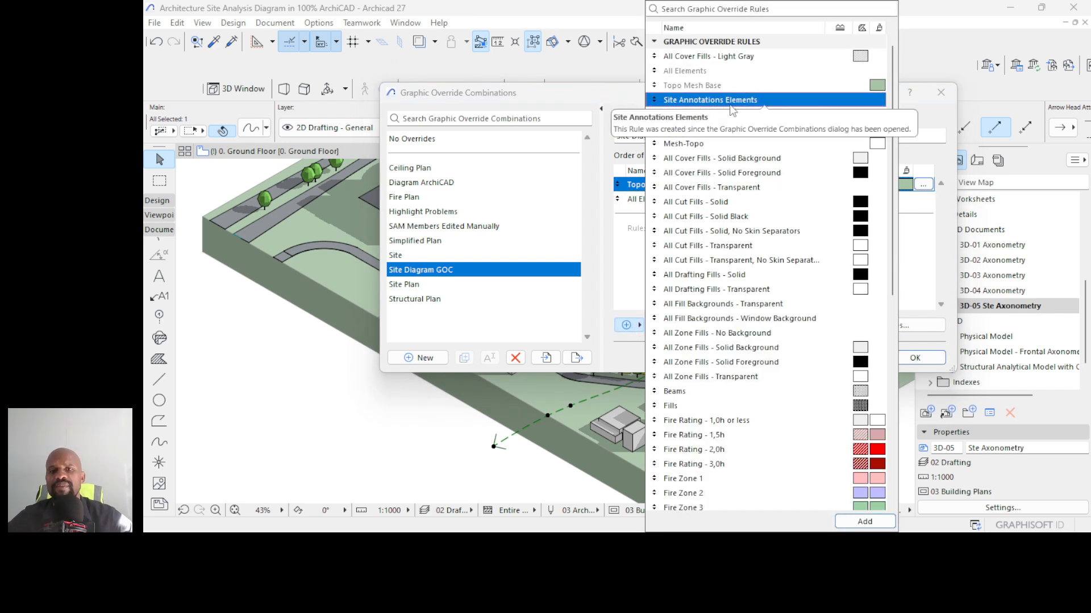
{"action": "left_click", "coordinate": [866, 521]}
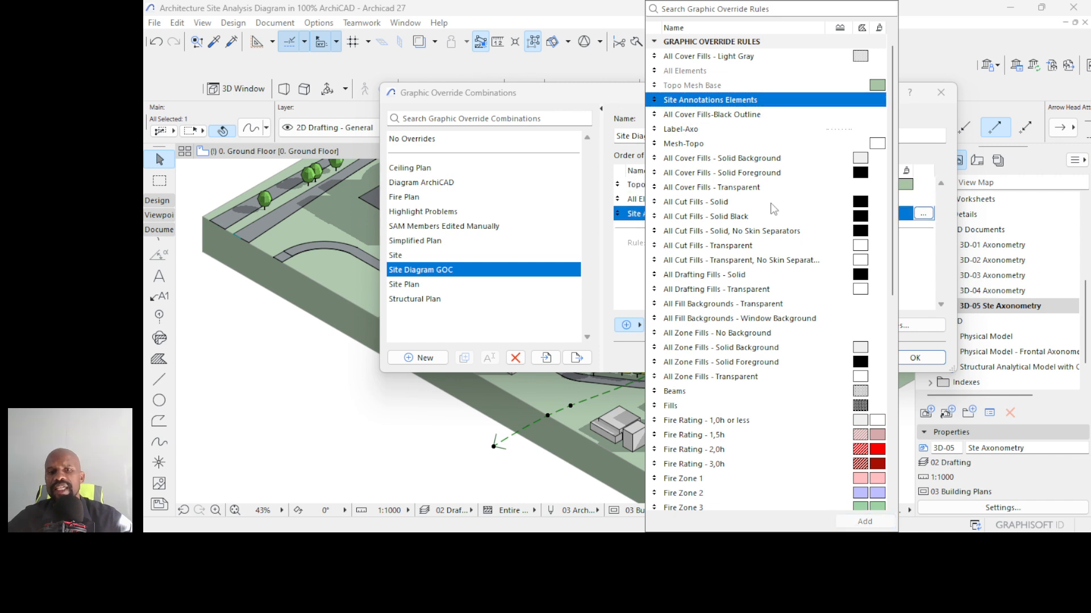
{"action": "left_click", "coordinate": [617, 275]}
{"action": "left_click_drag", "start_coordinate": [620, 218], "coordinate": [623, 187]}
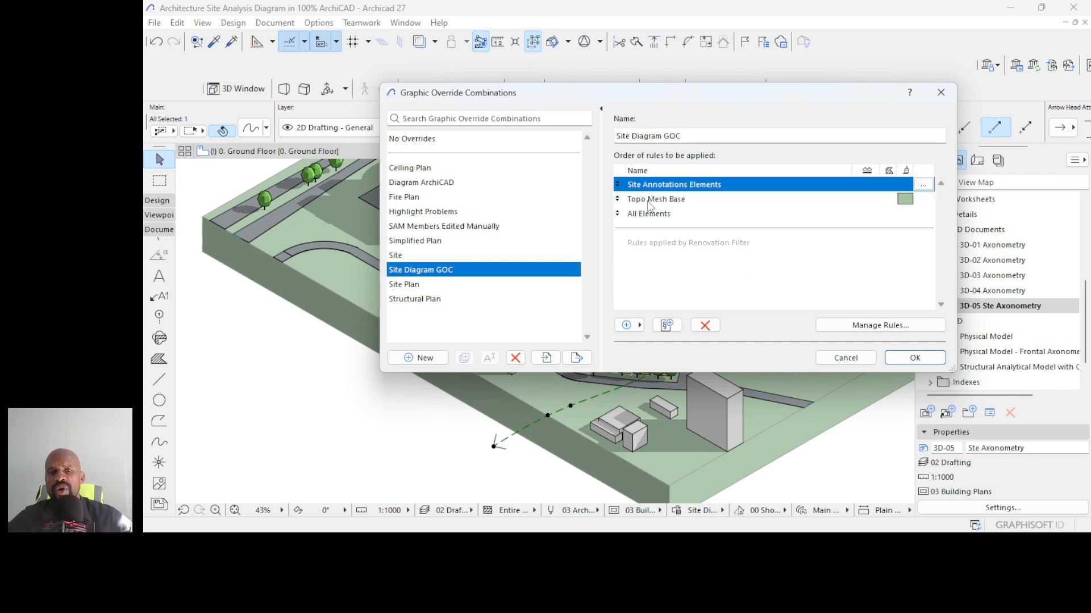
{"action": "left_click", "coordinate": [915, 359]}
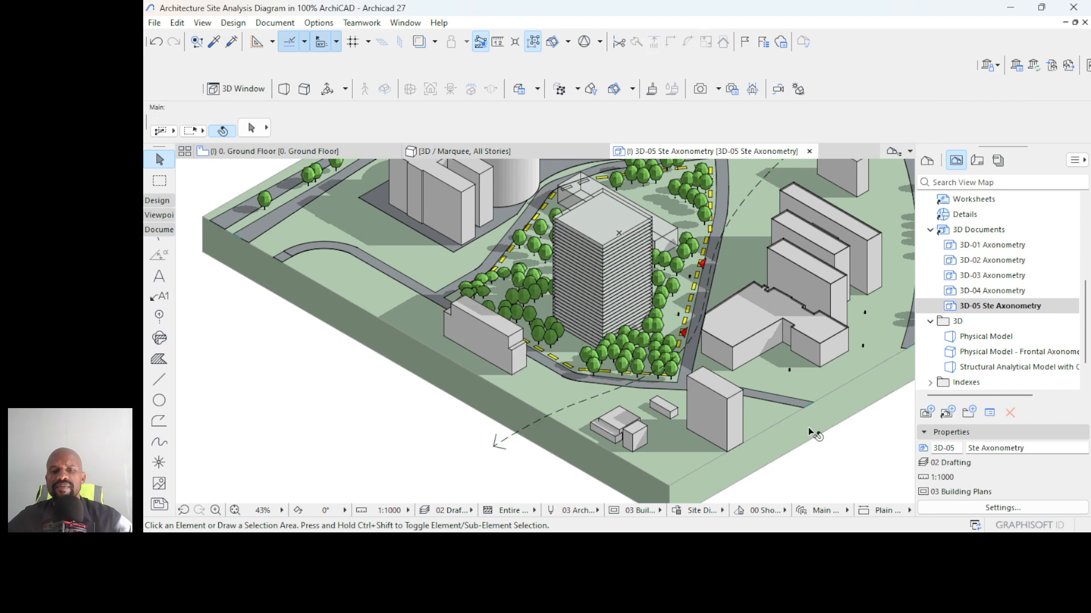
- Reapply the Site Diagram GOC override combination and examine the colour of the dashed arrow spline in the axonometry
{"action": "scroll", "coordinate": [566, 340], "scroll_direction": "down", "scroll_amount": 3}
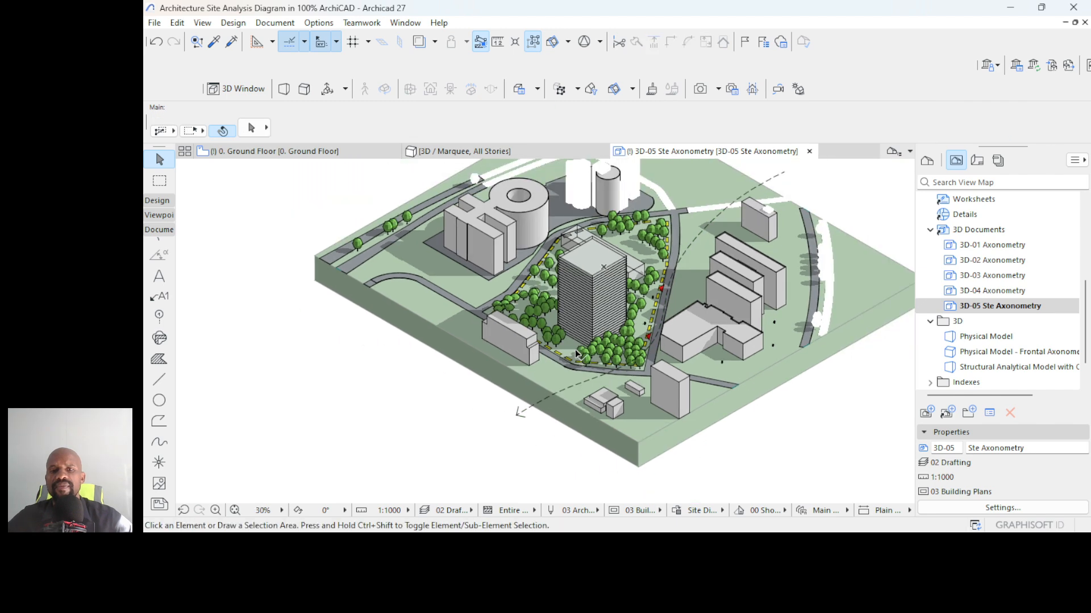
{"action": "scroll", "coordinate": [560, 379], "scroll_direction": "up", "scroll_amount": 2}
{"action": "scroll", "coordinate": [560, 378], "scroll_direction": "up", "scroll_amount": 1}
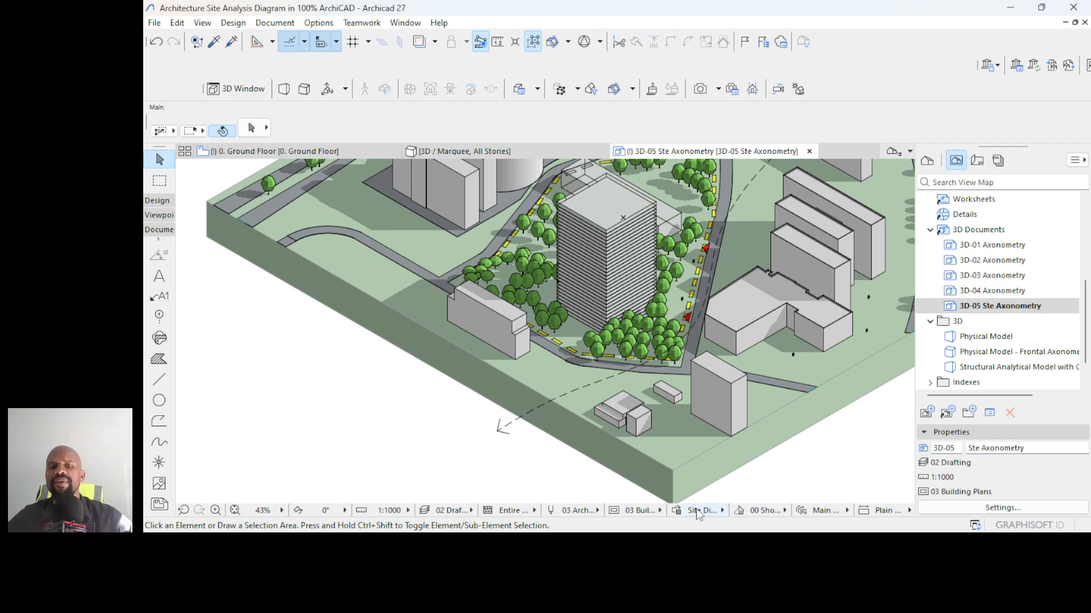
{"action": "left_click", "coordinate": [699, 510]}
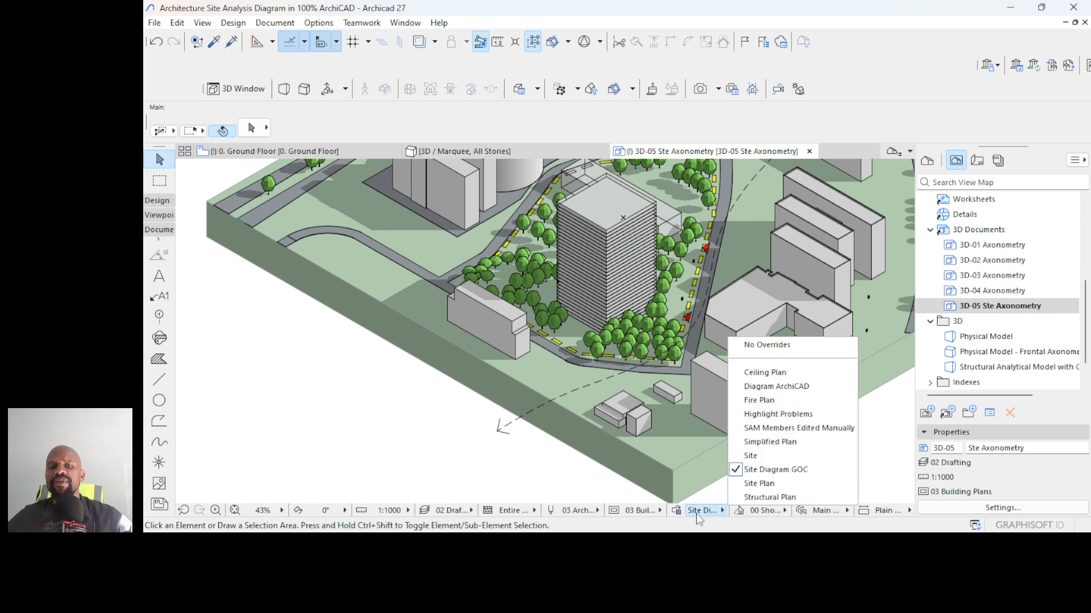
{"action": "left_click", "coordinate": [797, 476]}
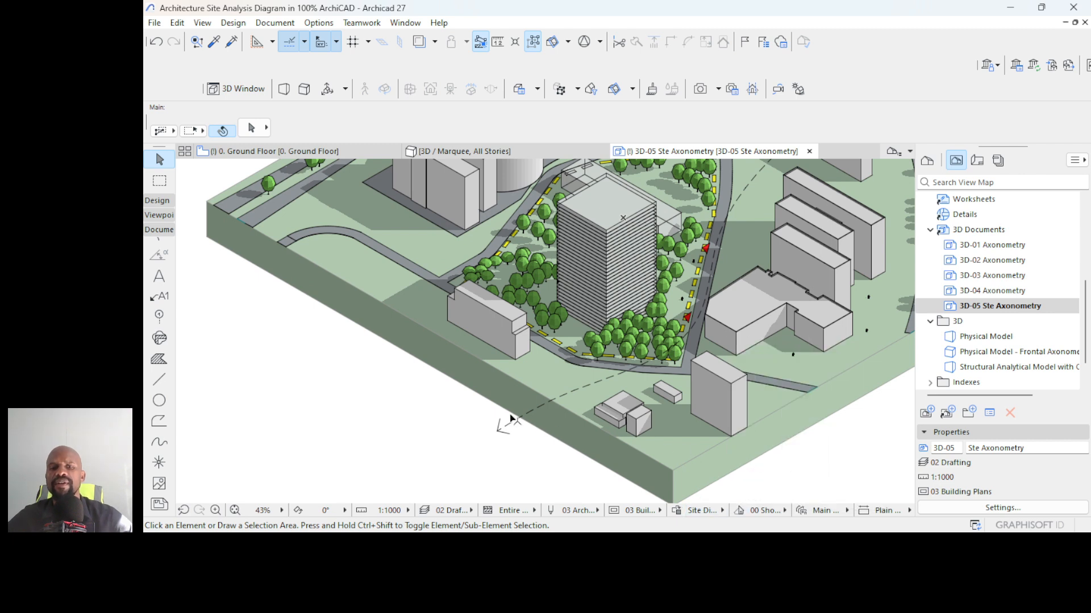
{"action": "scroll", "coordinate": [559, 405], "scroll_direction": "up", "scroll_amount": 1}
{"action": "scroll", "coordinate": [558, 405], "scroll_direction": "up", "scroll_amount": 2}
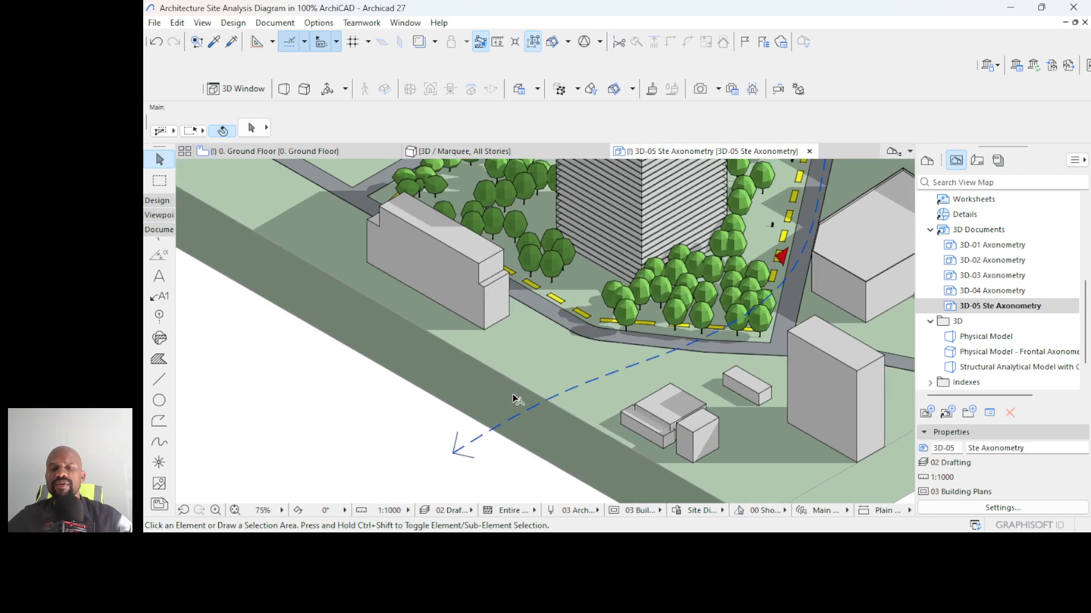
{"action": "scroll", "coordinate": [509, 402], "scroll_direction": "down", "scroll_amount": 2}
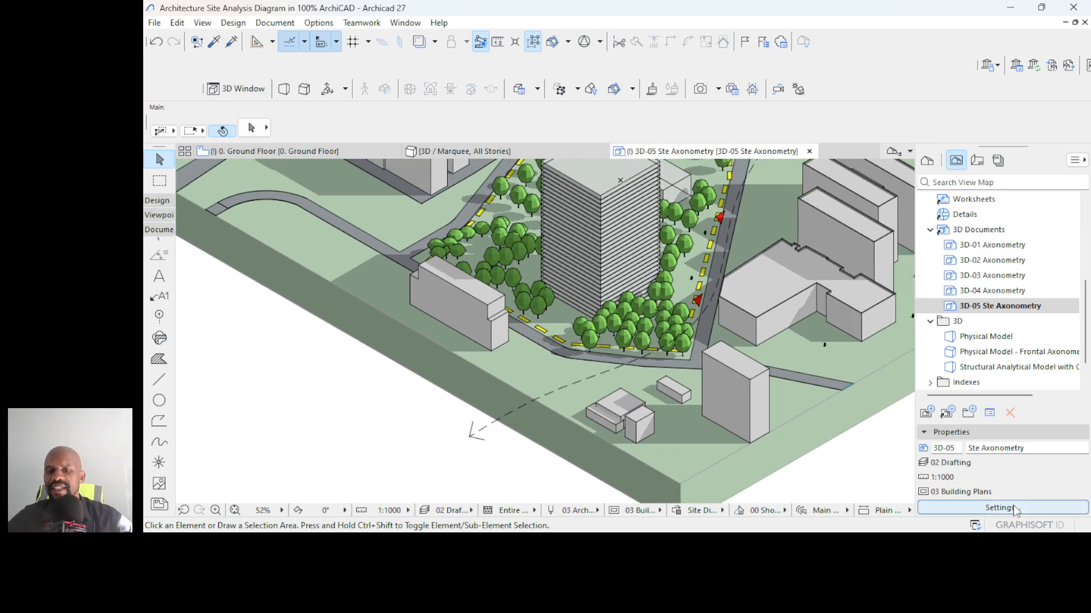
- Check the graphic override in the 3D-05 view's settings, then select the dashed arrow spline to inspect its attributes
{"action": "left_click", "coordinate": [966, 508]}
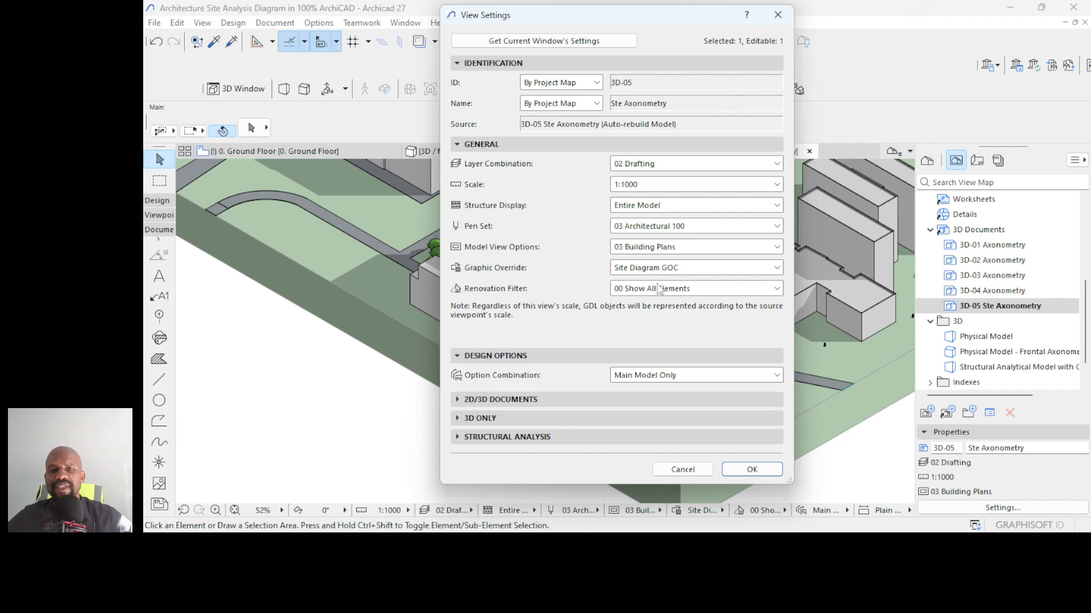
{"action": "left_click", "coordinate": [704, 469]}
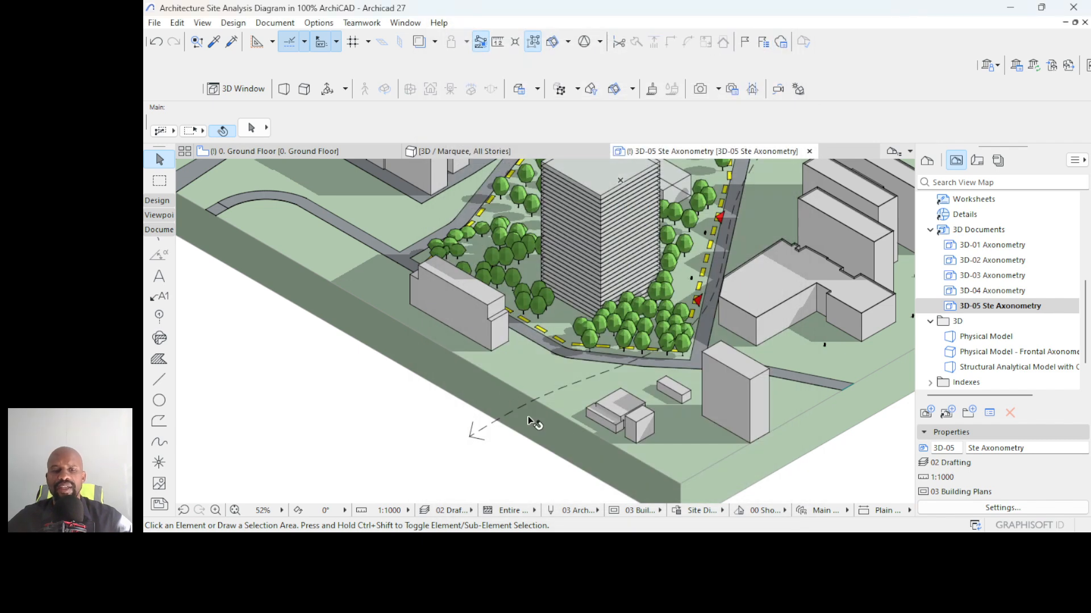
{"action": "left_click", "coordinate": [484, 432]}
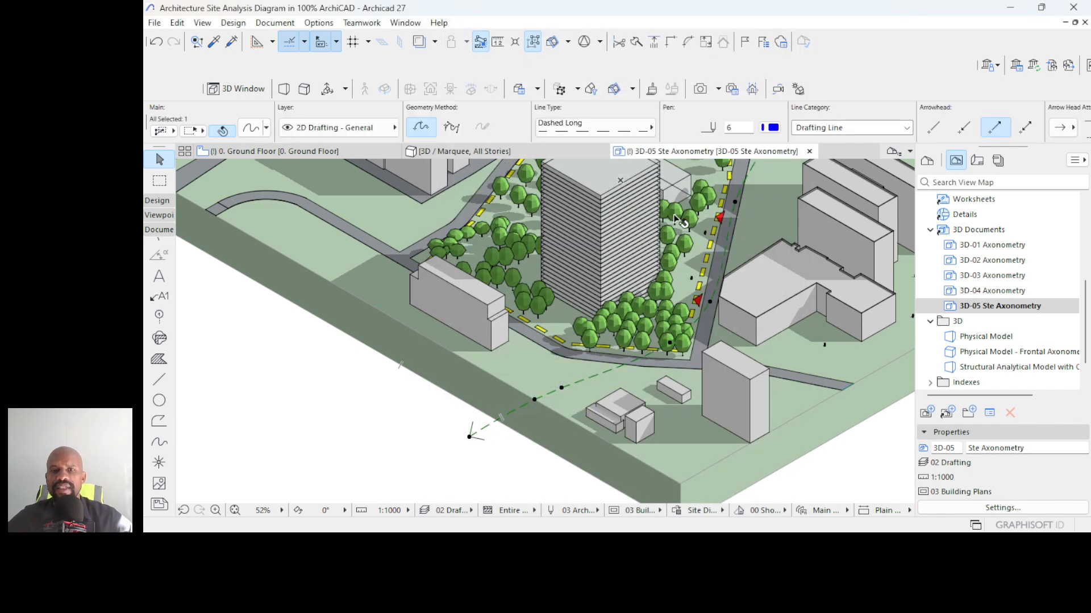
- Review the selected dashed spline's pen and arrowhead attributes
{"action": "scroll", "coordinate": [812, 136], "scroll_direction": "right", "scroll_amount": 5}
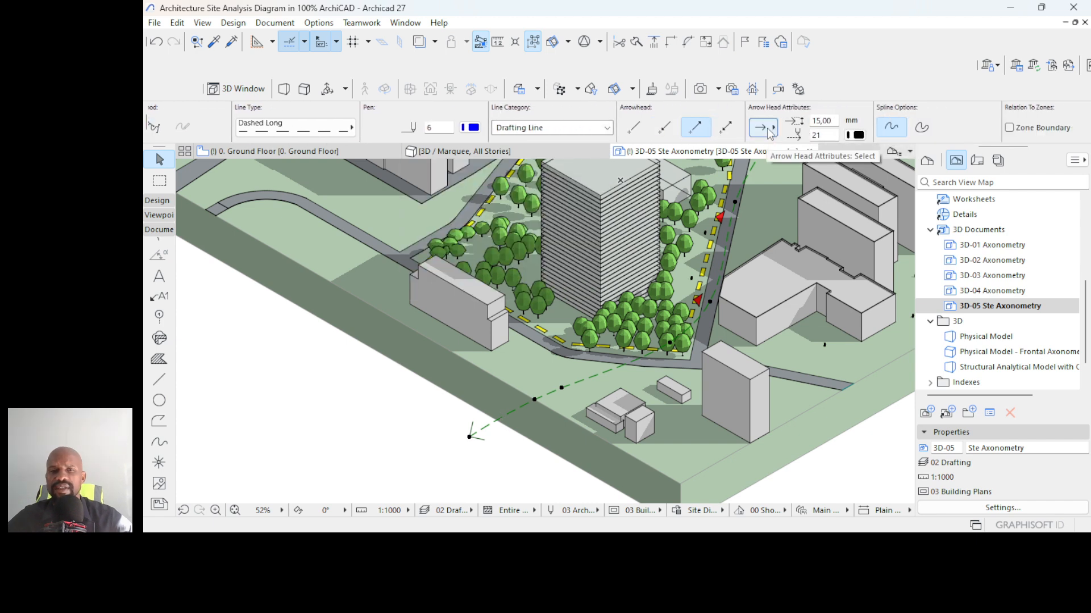
{"action": "scroll", "coordinate": [770, 133], "scroll_direction": "left", "scroll_amount": 5}
{"action": "scroll", "coordinate": [770, 134], "scroll_direction": "left", "scroll_amount": 3}
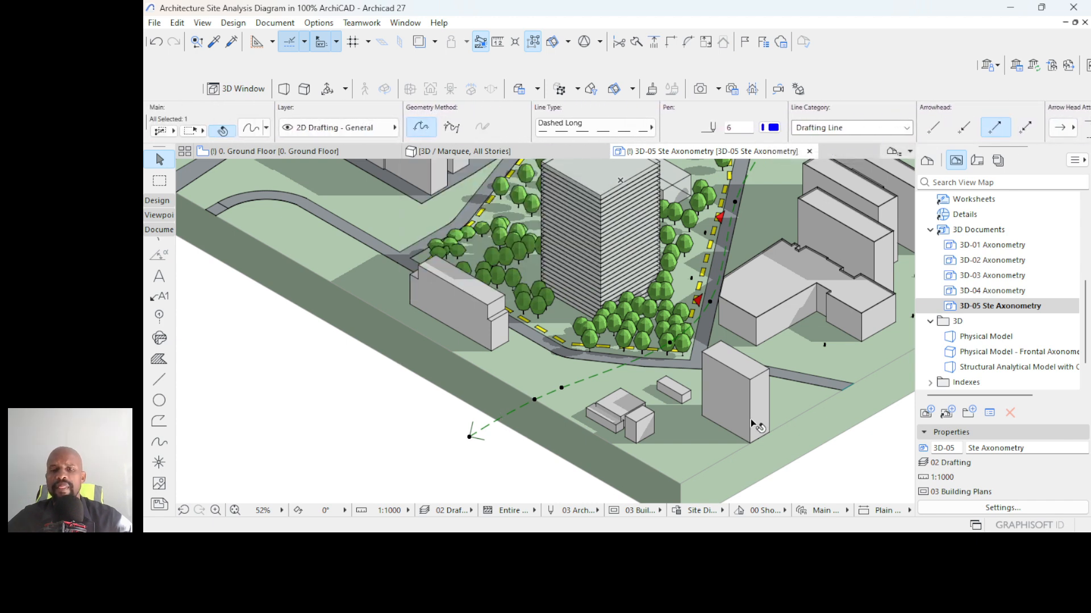
- Open the Site Diagram GOC combination's rules for editing, check Topo Mesh Base and select the All Elements rule
{"action": "left_click", "coordinate": [677, 511]}
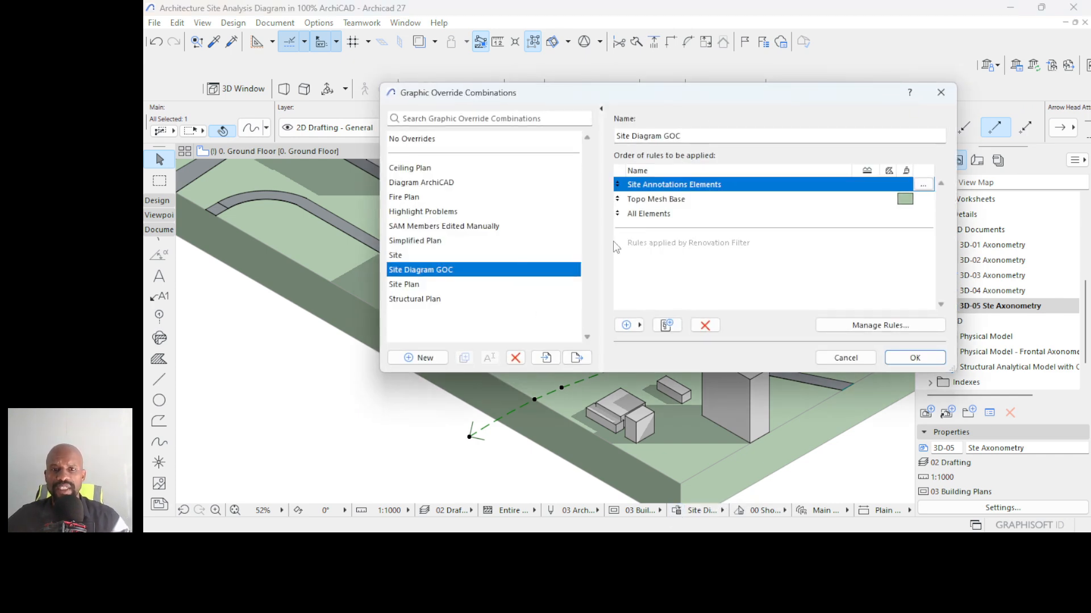
{"action": "left_click", "coordinate": [633, 200]}
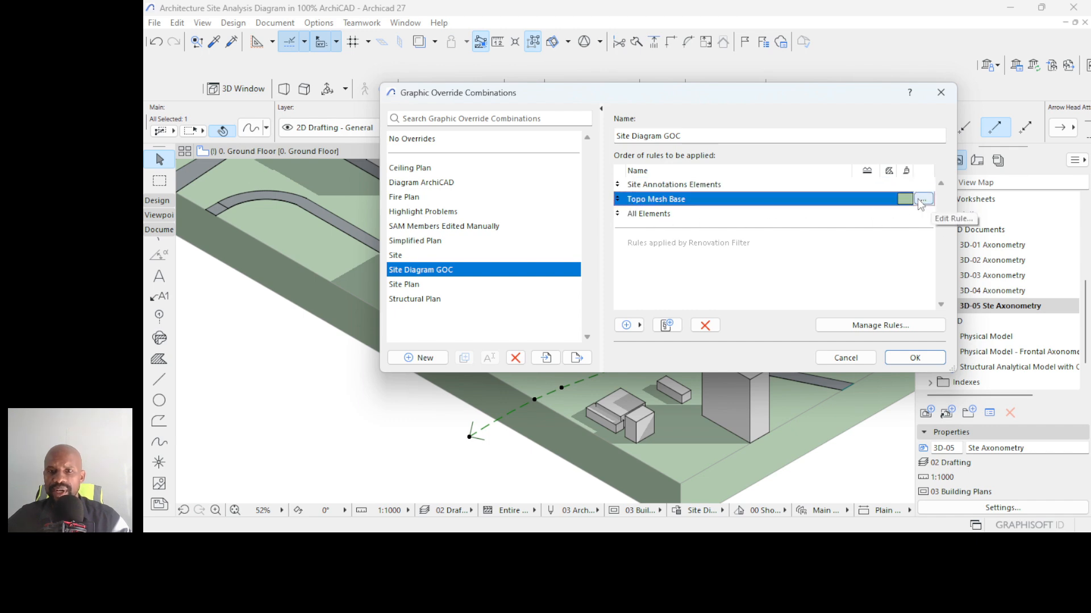
{"action": "left_click", "coordinate": [921, 199]}
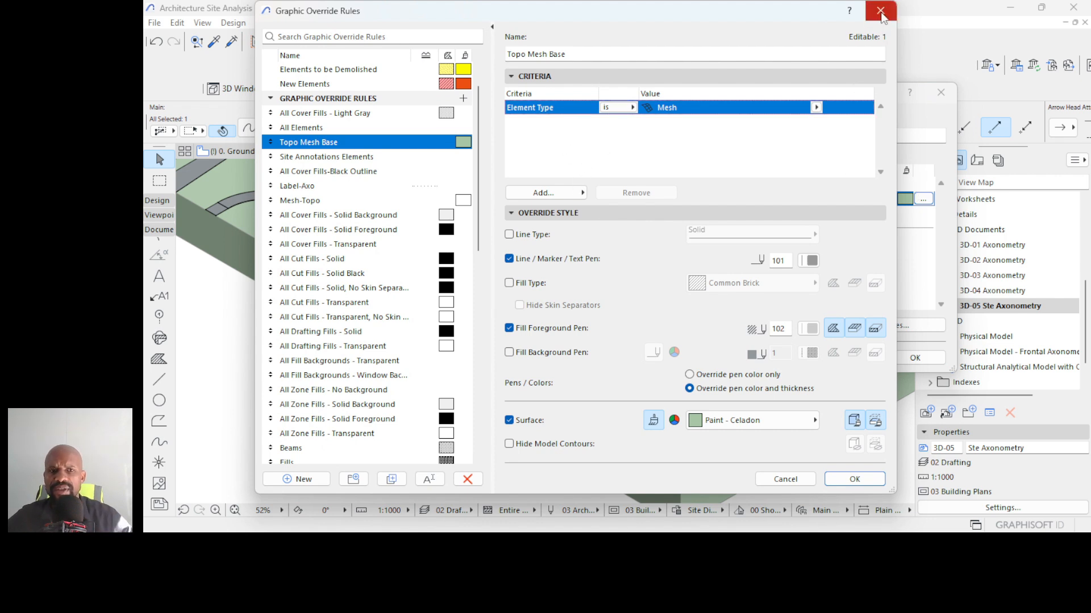
{"action": "left_click", "coordinate": [285, 128]}
{"action": "scroll", "coordinate": [286, 136], "scroll_direction": "up", "scroll_amount": 1}
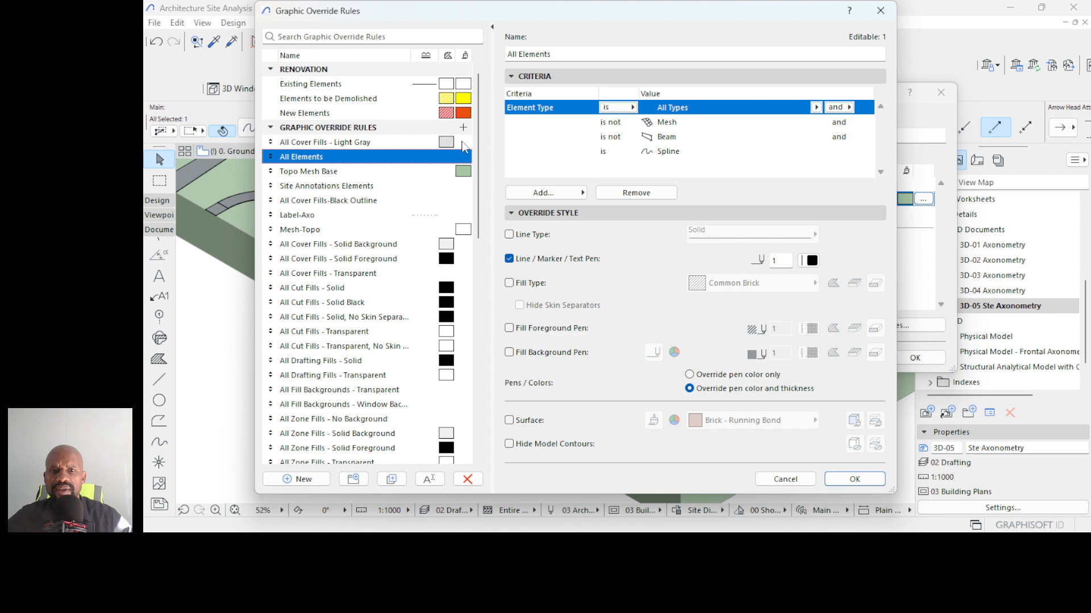
- Set the Spline criterion of the All Elements rule to "is not", accept the rule and combination, and inspect the dashed arrow spline
{"action": "left_click", "coordinate": [615, 152]}
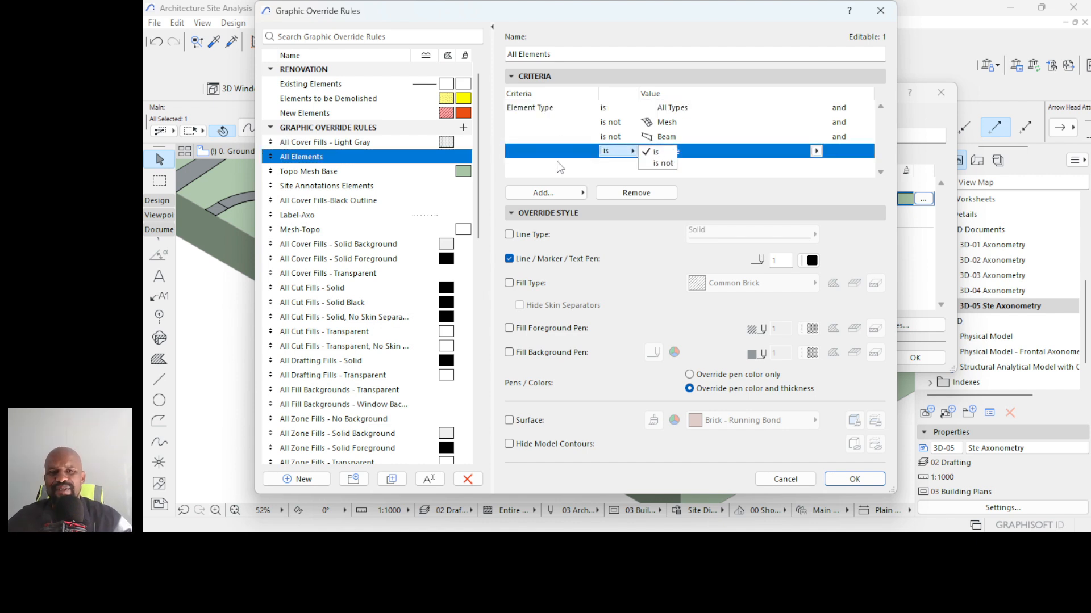
{"action": "left_click", "coordinate": [532, 176]}
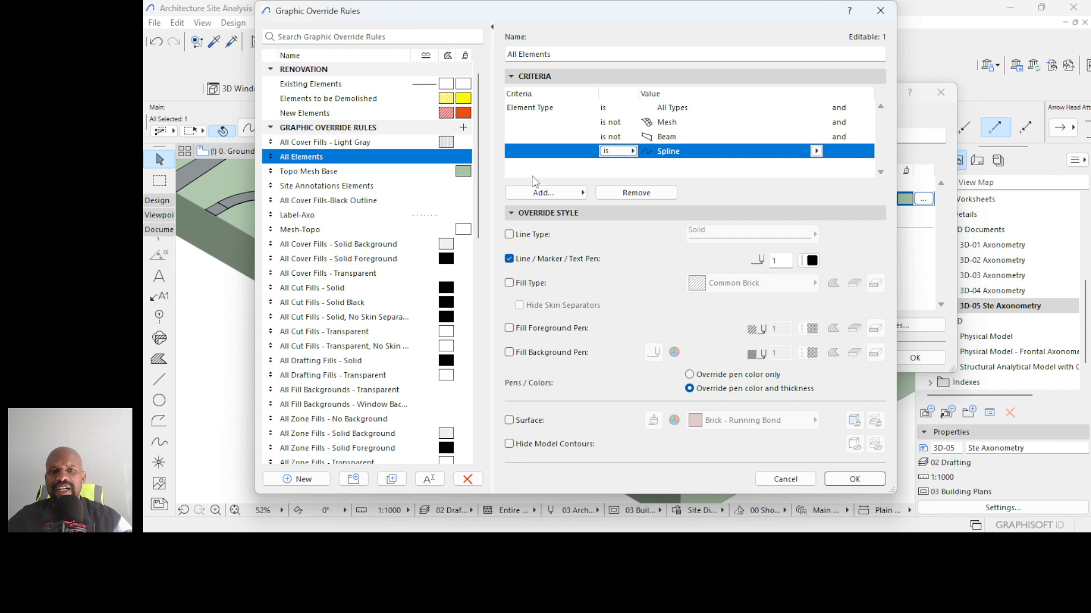
{"action": "left_click", "coordinate": [617, 153]}
{"action": "left_click", "coordinate": [619, 174]}
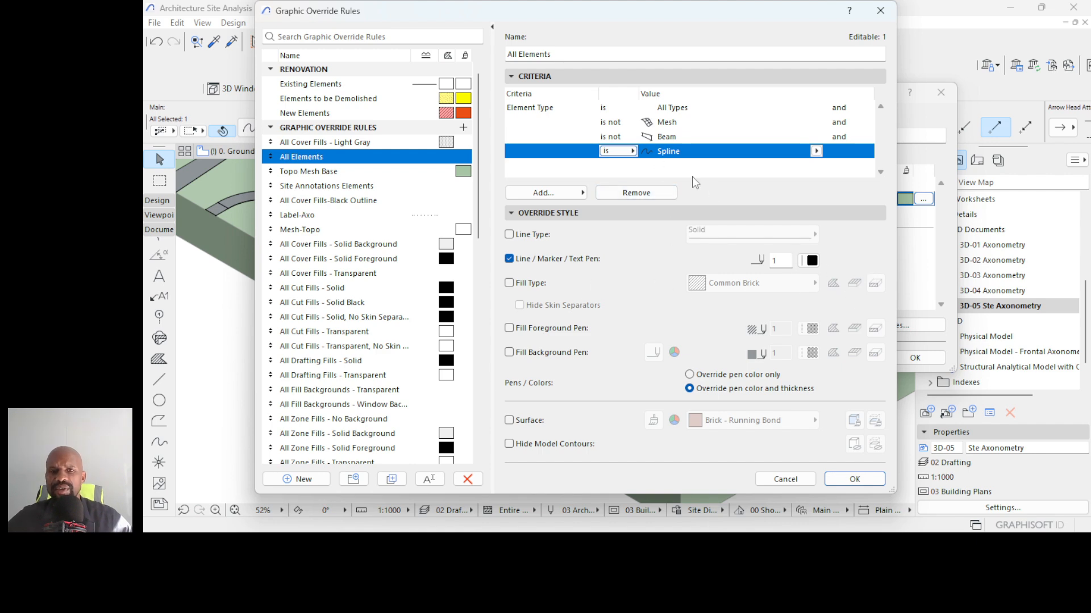
{"action": "left_click", "coordinate": [616, 151]}
{"action": "left_click", "coordinate": [624, 166]}
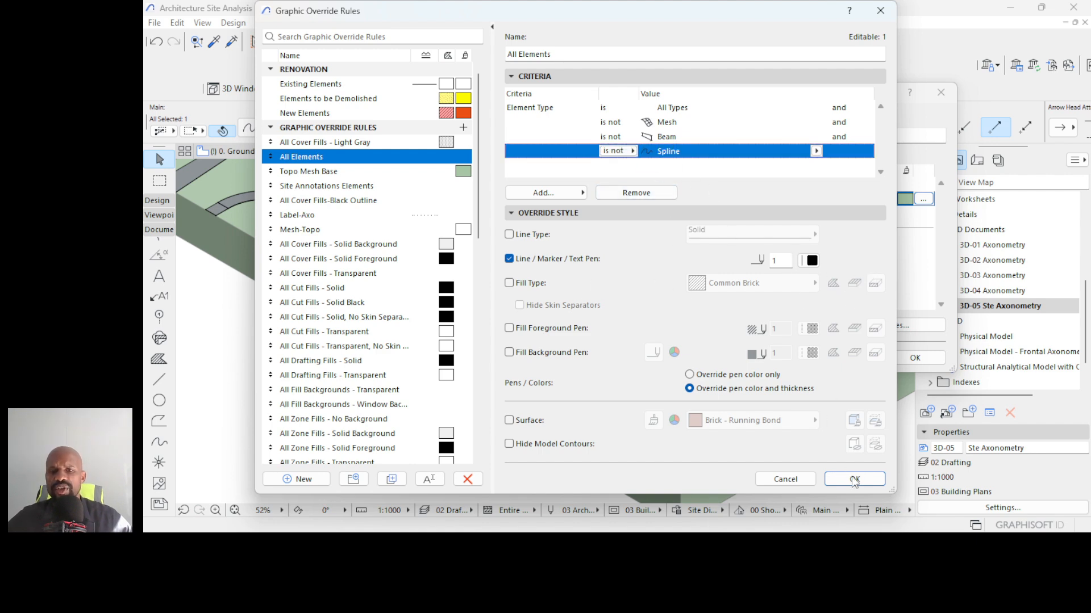
{"action": "left_click", "coordinate": [854, 480]}
{"action": "left_click", "coordinate": [909, 357]}
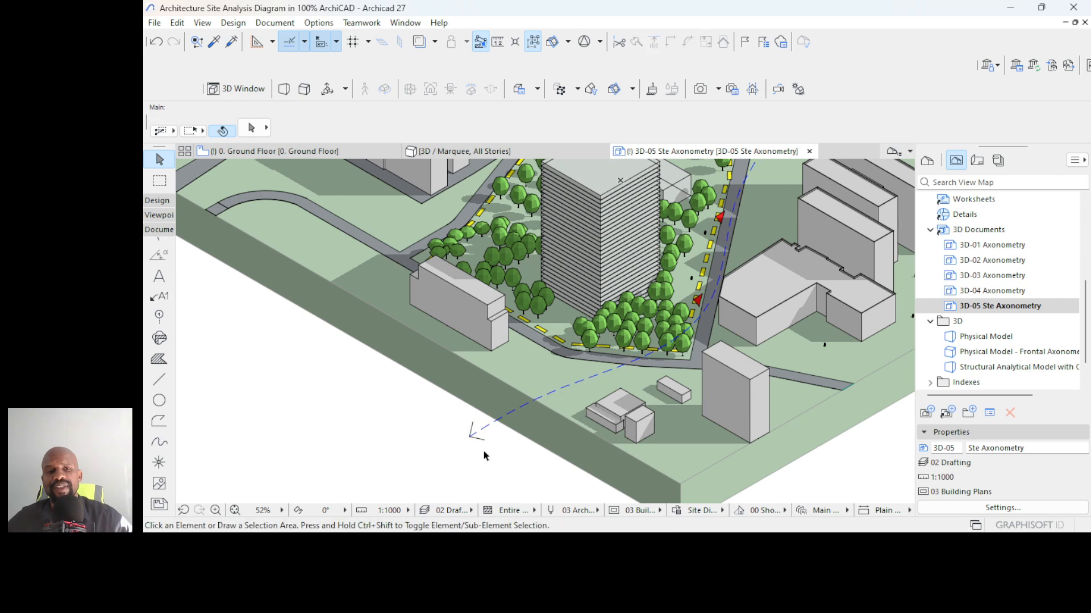
{"action": "scroll", "coordinate": [484, 456], "scroll_direction": "up", "scroll_amount": 5}
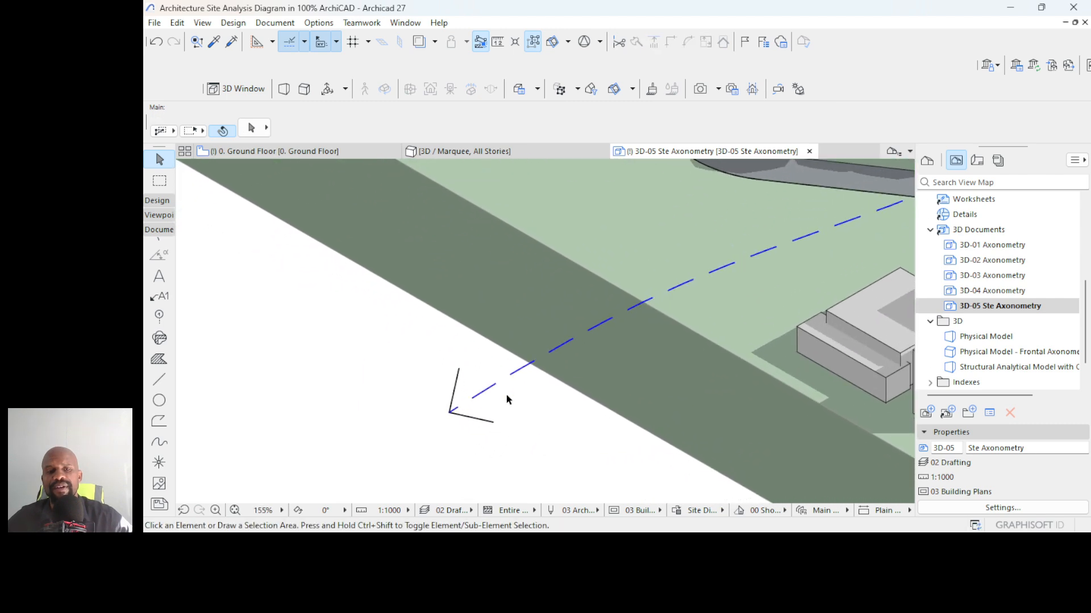
{"action": "scroll", "coordinate": [507, 398], "scroll_direction": "down", "scroll_amount": 9}
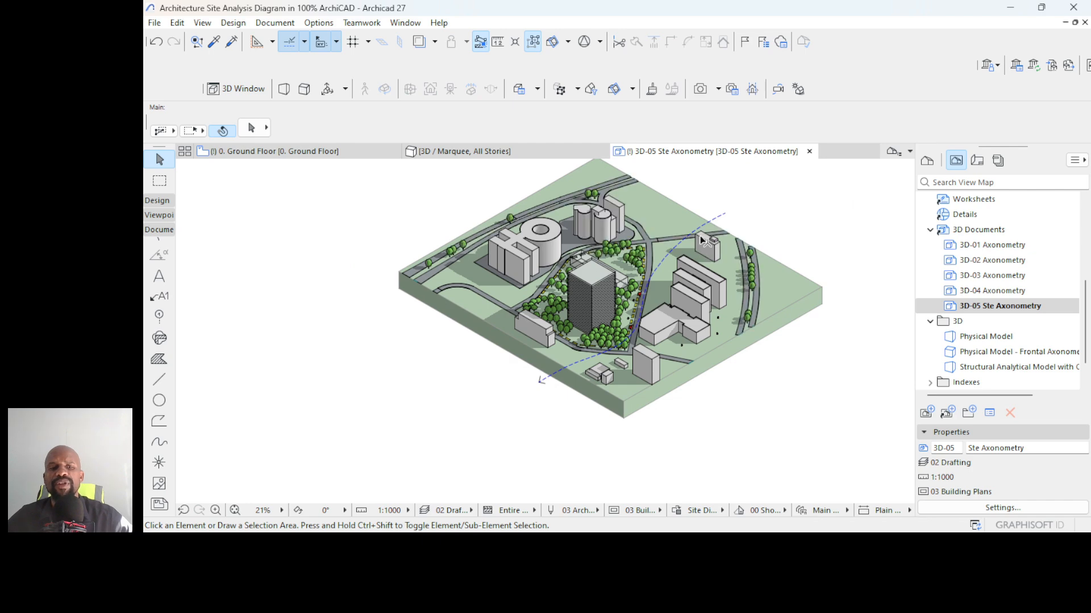
- Examine the dashed spline arrow crossing the site axonometry, from its arrowhead to its far end
{"action": "scroll", "coordinate": [463, 446], "scroll_direction": "up", "scroll_amount": 6}
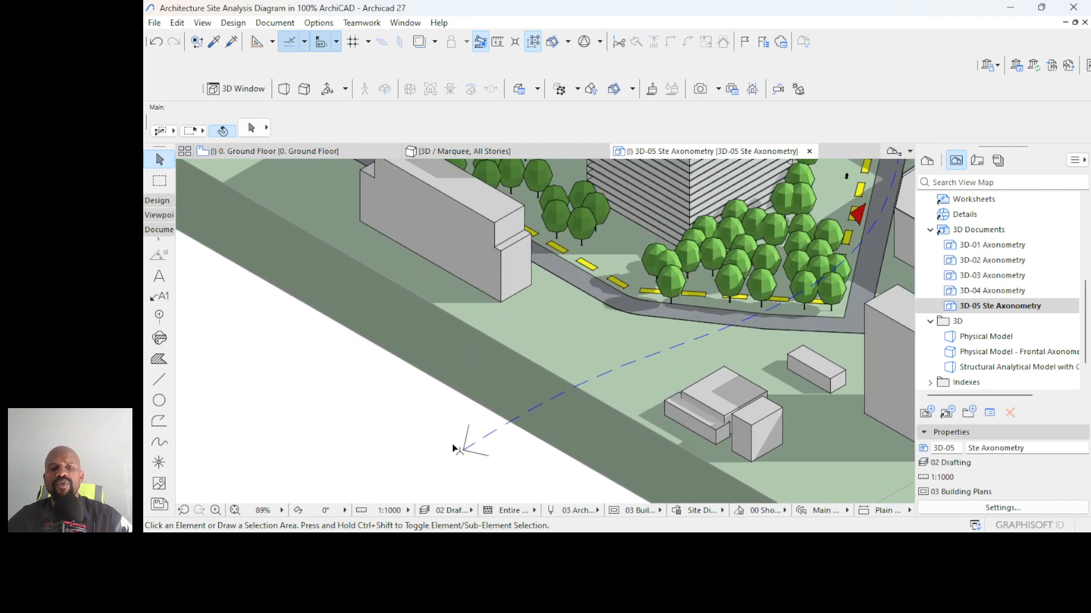
{"action": "scroll", "coordinate": [454, 448], "scroll_direction": "up", "scroll_amount": 2}
{"action": "scroll", "coordinate": [529, 421], "scroll_direction": "down", "scroll_amount": 2}
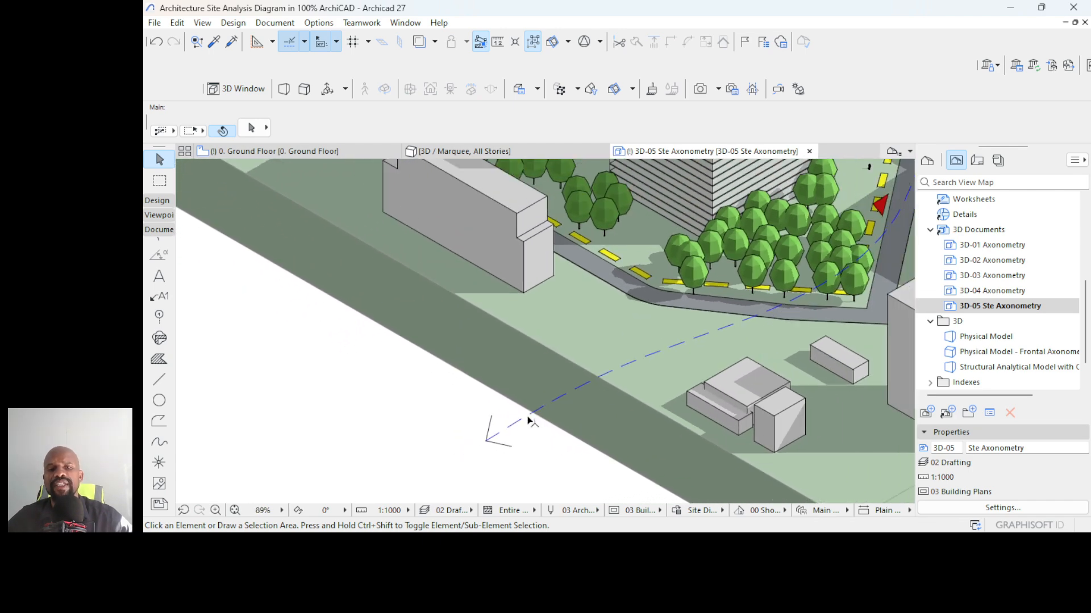
{"action": "scroll", "coordinate": [500, 426], "scroll_direction": "down", "scroll_amount": 4}
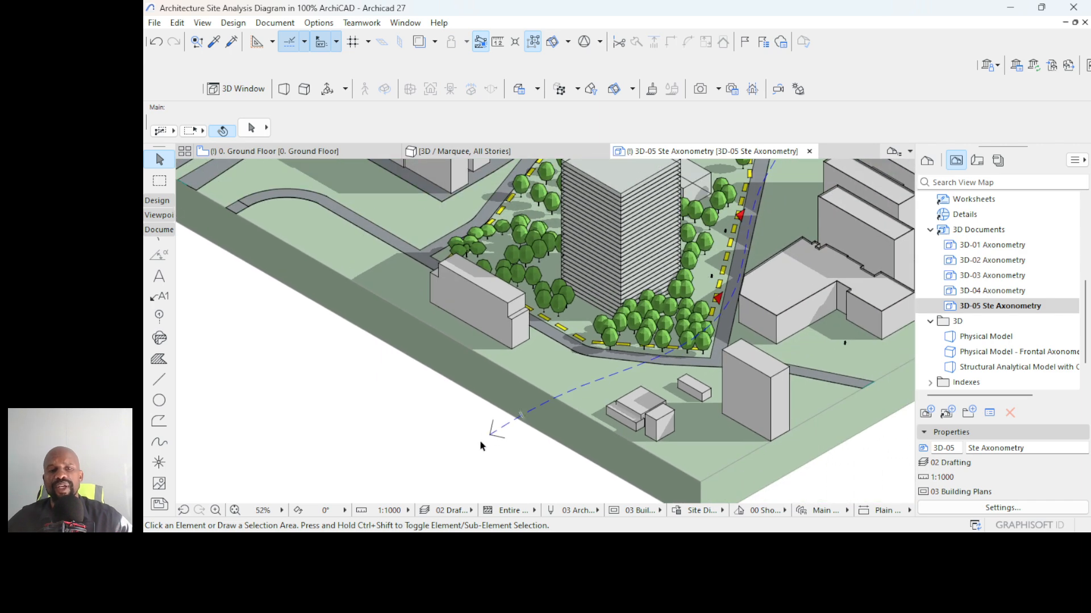
{"action": "left_click", "coordinate": [203, 23]}
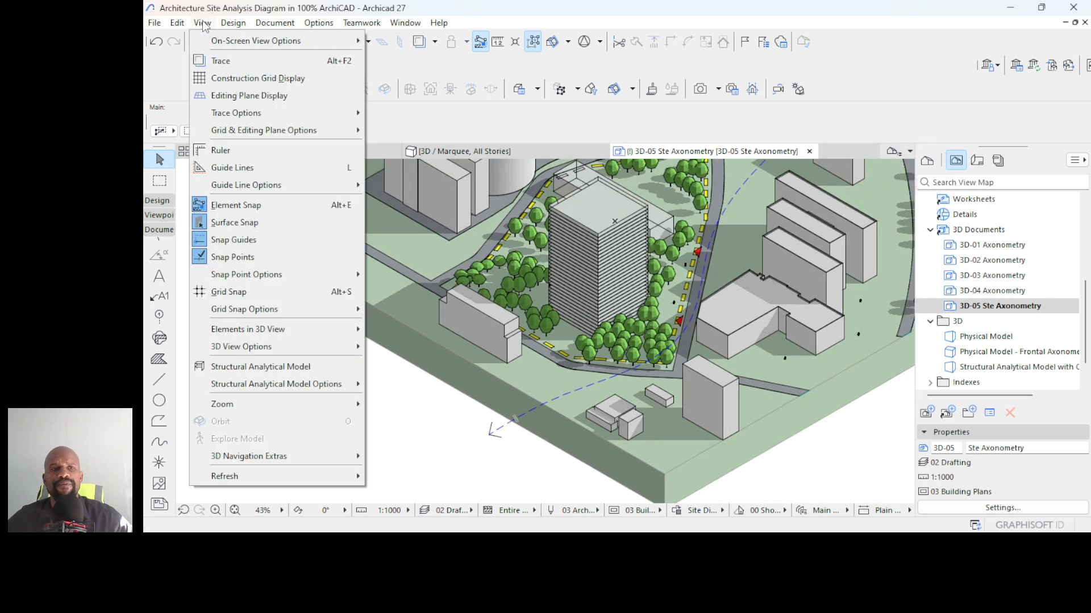
{"action": "mouse_move", "coordinate": [208, 47]}
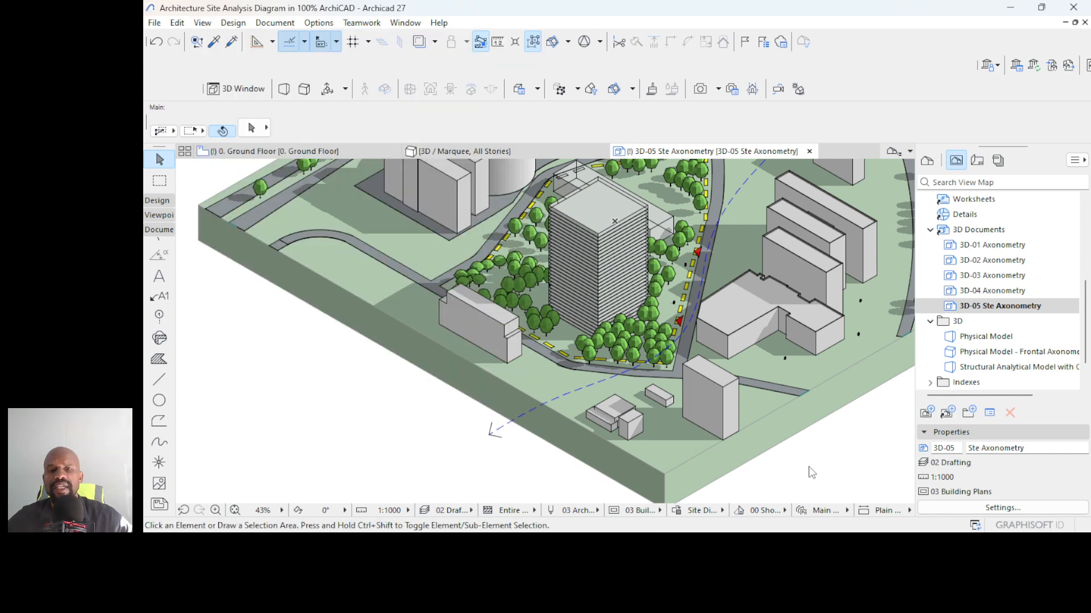
{"action": "scroll", "coordinate": [503, 388], "scroll_direction": "up", "scroll_amount": 5}
{"action": "scroll", "coordinate": [503, 388], "scroll_direction": "up", "scroll_amount": 3}
{"action": "scroll", "coordinate": [528, 319], "scroll_direction": "down", "scroll_amount": 2}
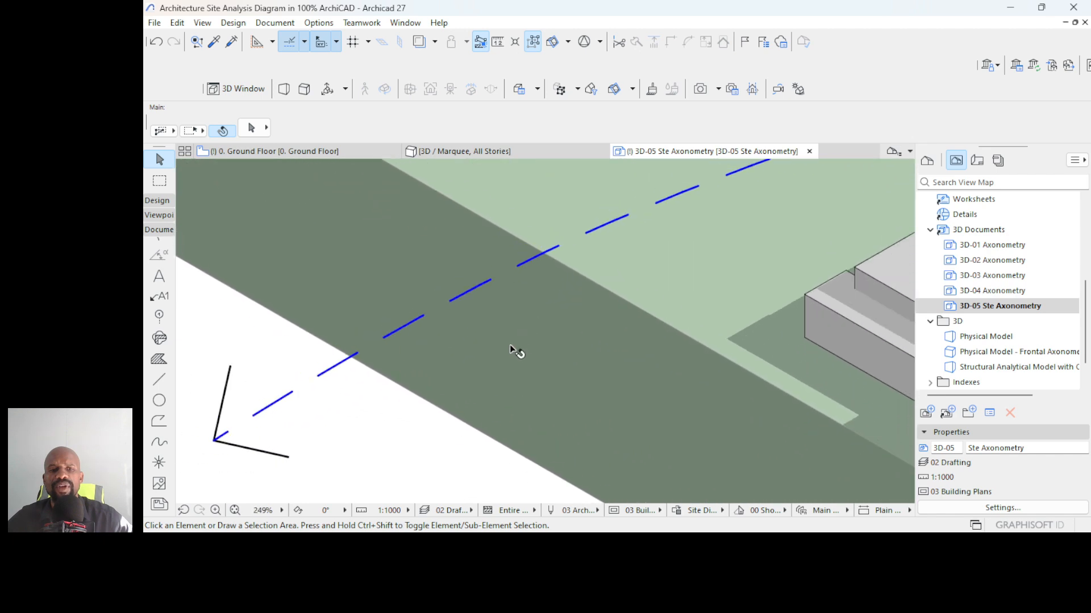
{"action": "scroll", "coordinate": [513, 352], "scroll_direction": "up", "scroll_amount": 5}
{"action": "scroll", "coordinate": [528, 295], "scroll_direction": "down", "scroll_amount": 10}
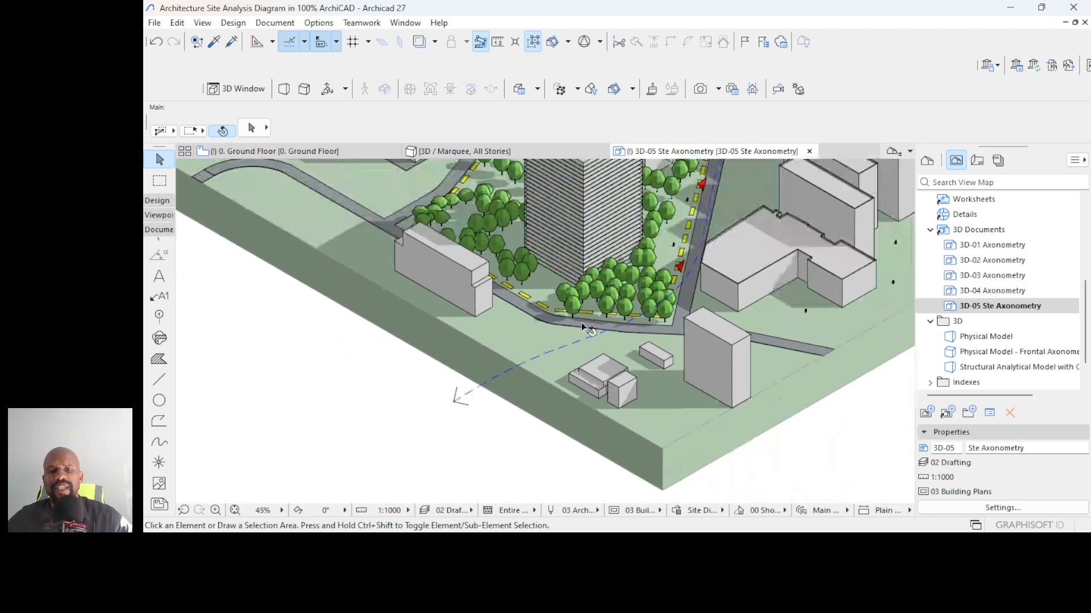
{"action": "scroll", "coordinate": [627, 216], "scroll_direction": "up", "scroll_amount": 7}
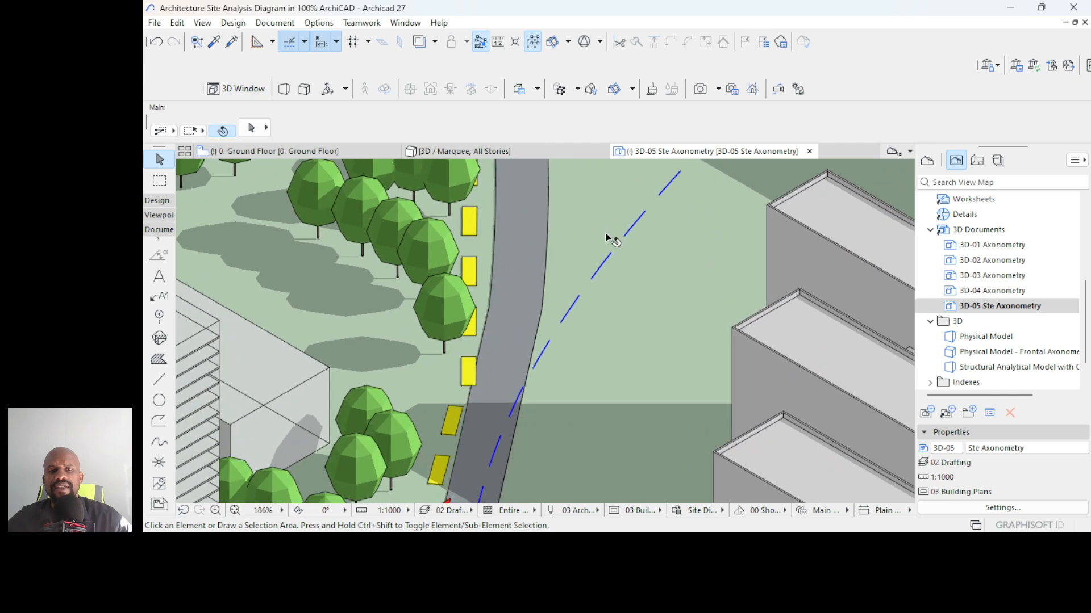
{"action": "scroll", "coordinate": [658, 274], "scroll_direction": "down", "scroll_amount": 10}
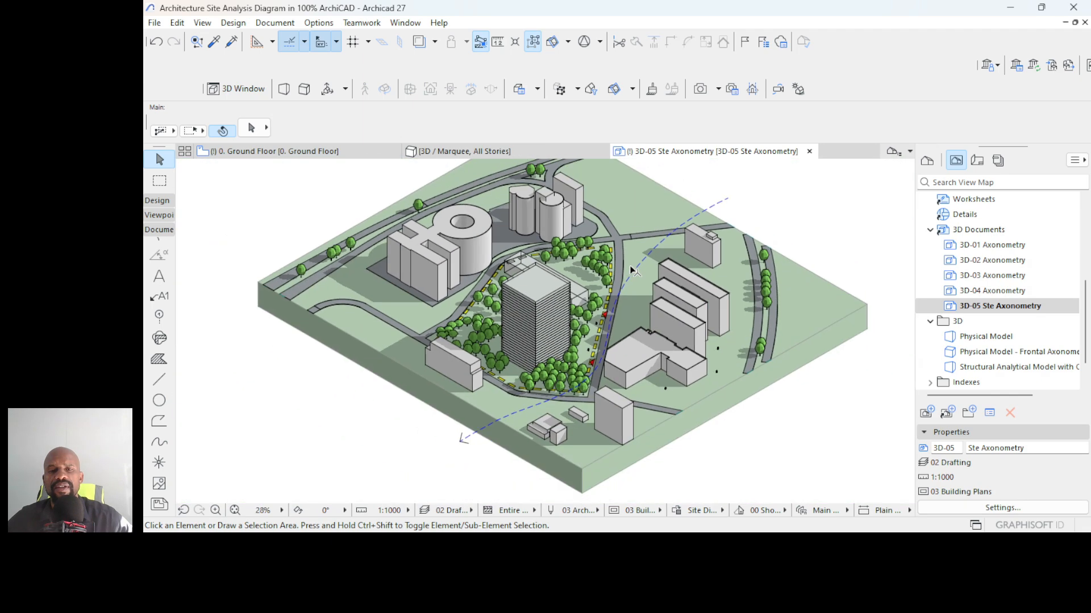
- Draw a rectangular marquee of about 781019 by 490578 around the whole site axonometry
{"action": "left_click", "coordinate": [159, 181]}
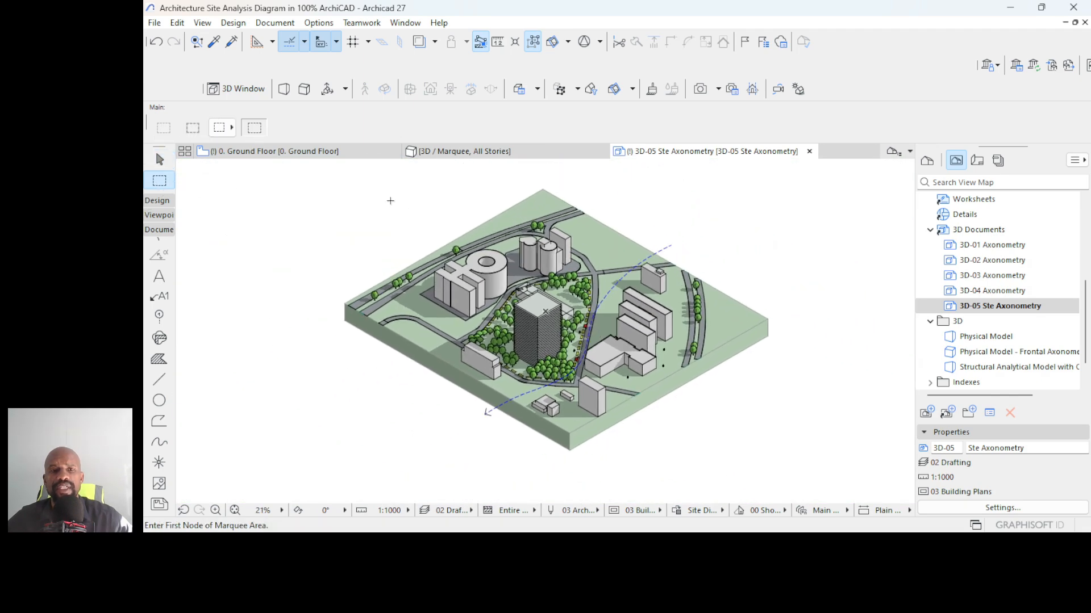
{"action": "left_click", "coordinate": [332, 180]}
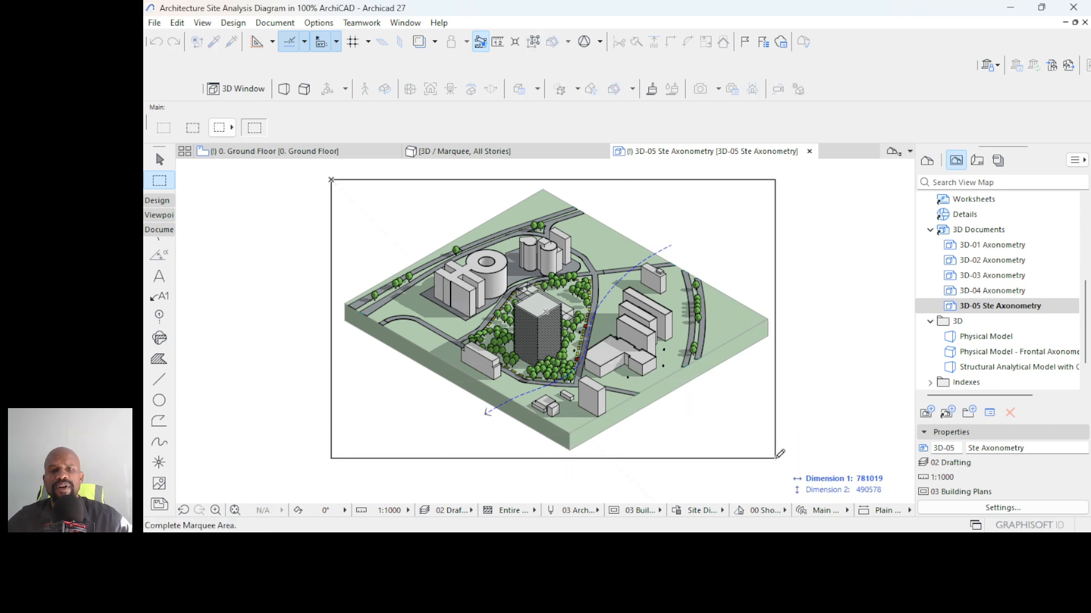
{"action": "left_click", "coordinate": [776, 459]}
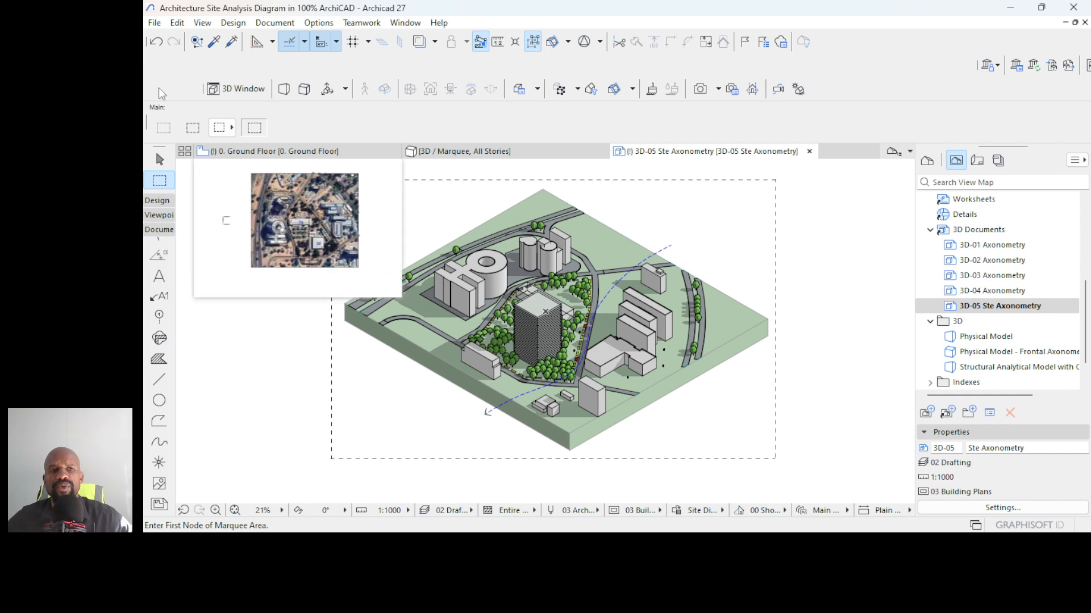
- Set up saving the 3D-05 Ste Axonometry view as a PDF file on the Desktop, with the file opening after save
{"action": "left_click", "coordinate": [154, 23]}
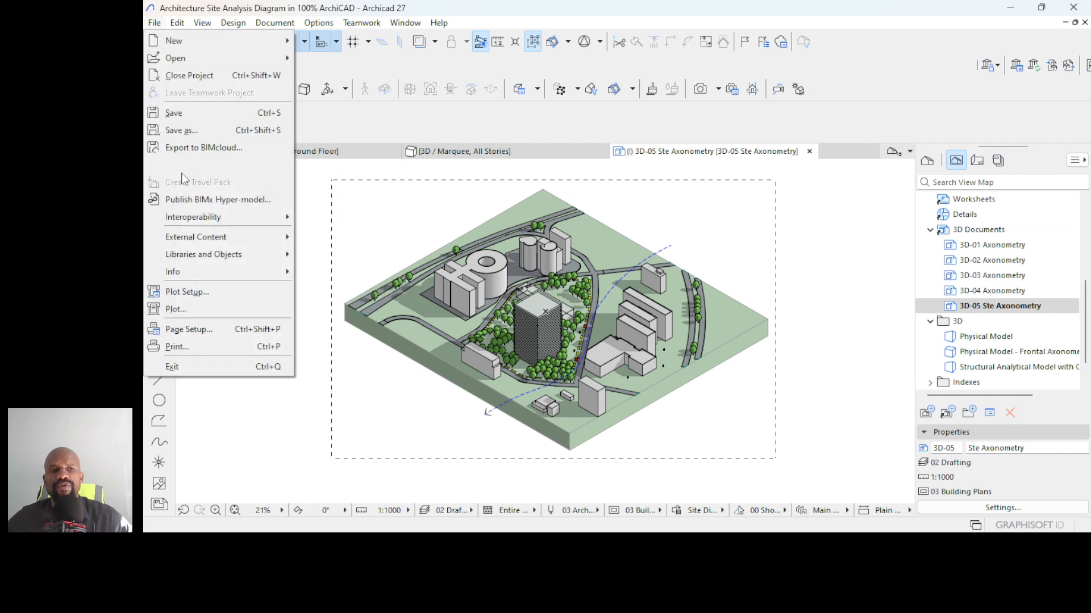
{"action": "left_click", "coordinate": [180, 130]}
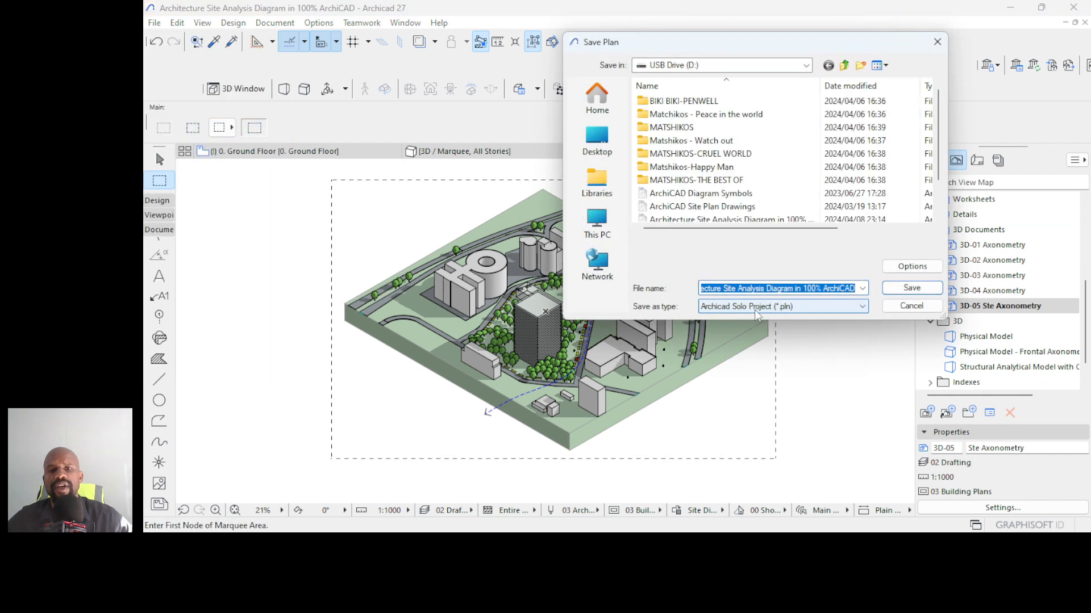
{"action": "left_click", "coordinate": [736, 307]}
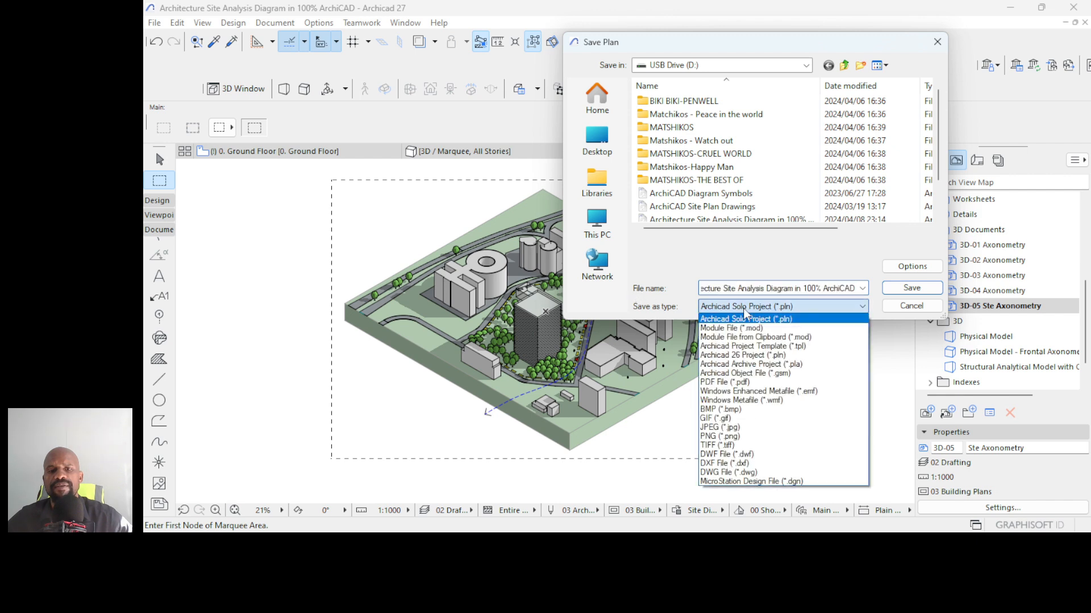
{"action": "left_click", "coordinate": [720, 385]}
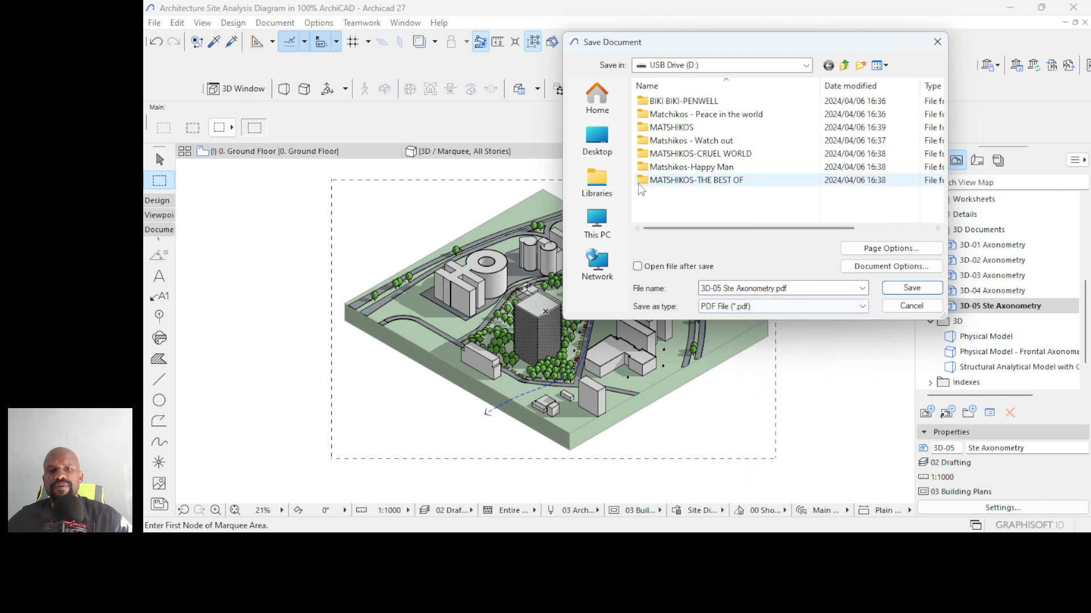
{"action": "left_click", "coordinate": [597, 141]}
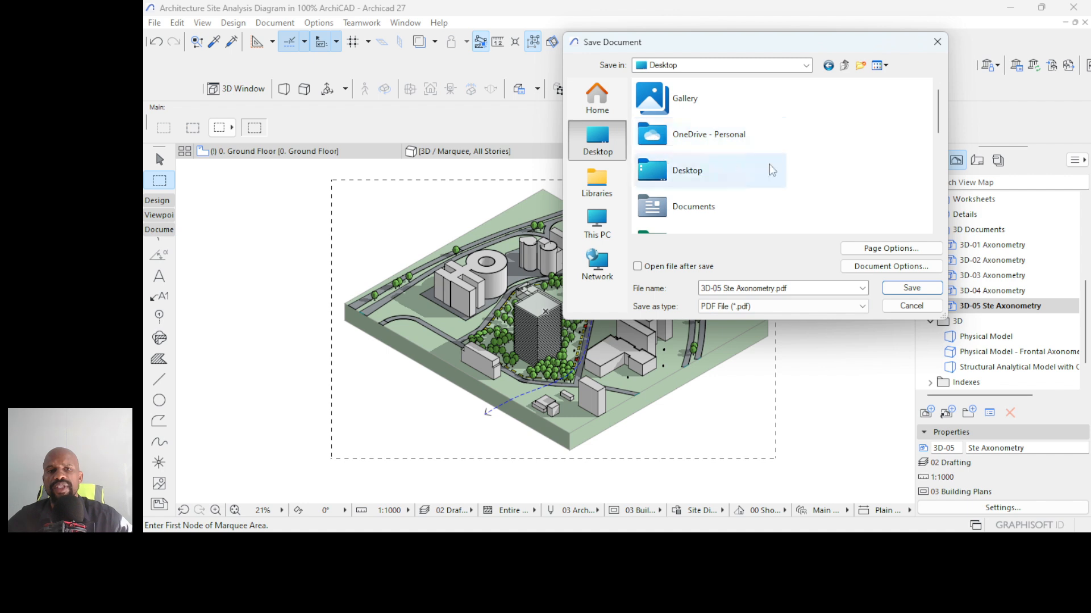
{"action": "scroll", "coordinate": [762, 177], "scroll_direction": "down", "scroll_amount": 3}
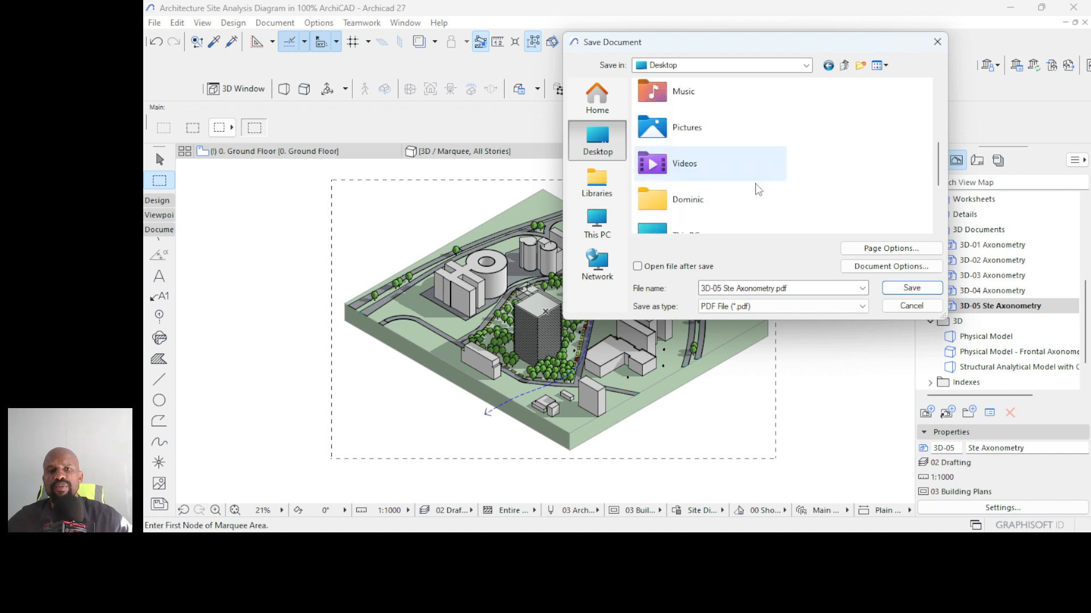
{"action": "left_click", "coordinate": [652, 267]}
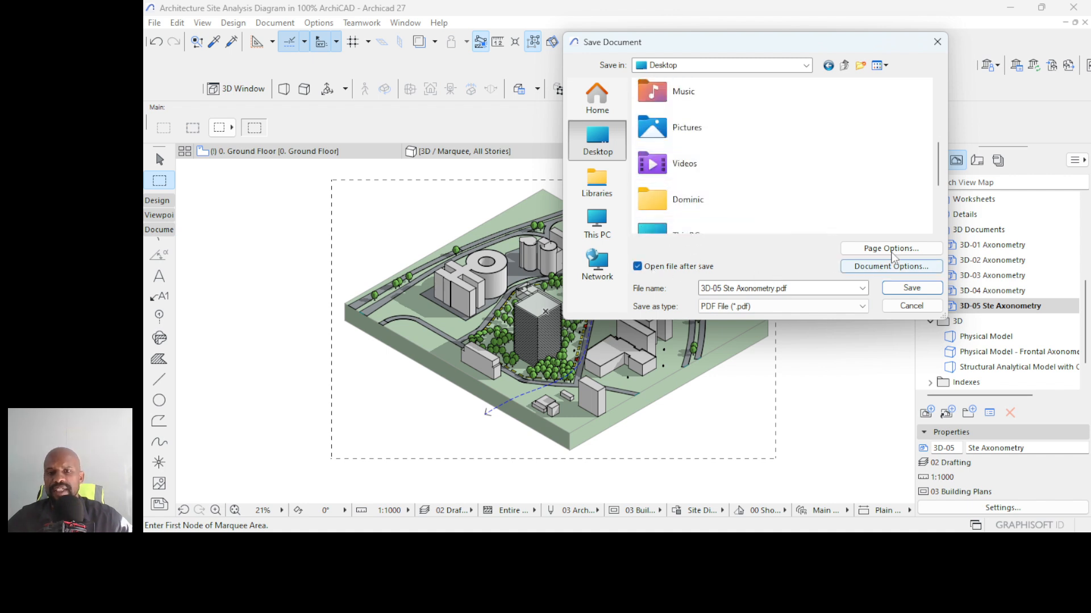
- Set the PDF page size to A2 (ISO) - Metric
{"action": "left_click", "coordinate": [896, 252]}
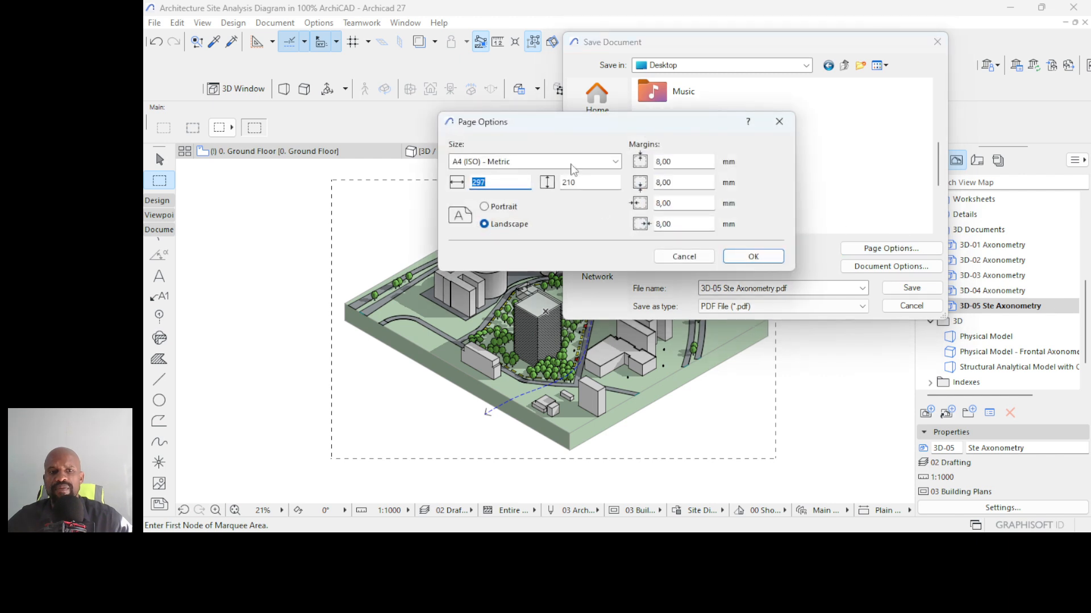
{"action": "left_click", "coordinate": [570, 163]}
{"action": "left_click", "coordinate": [490, 235]}
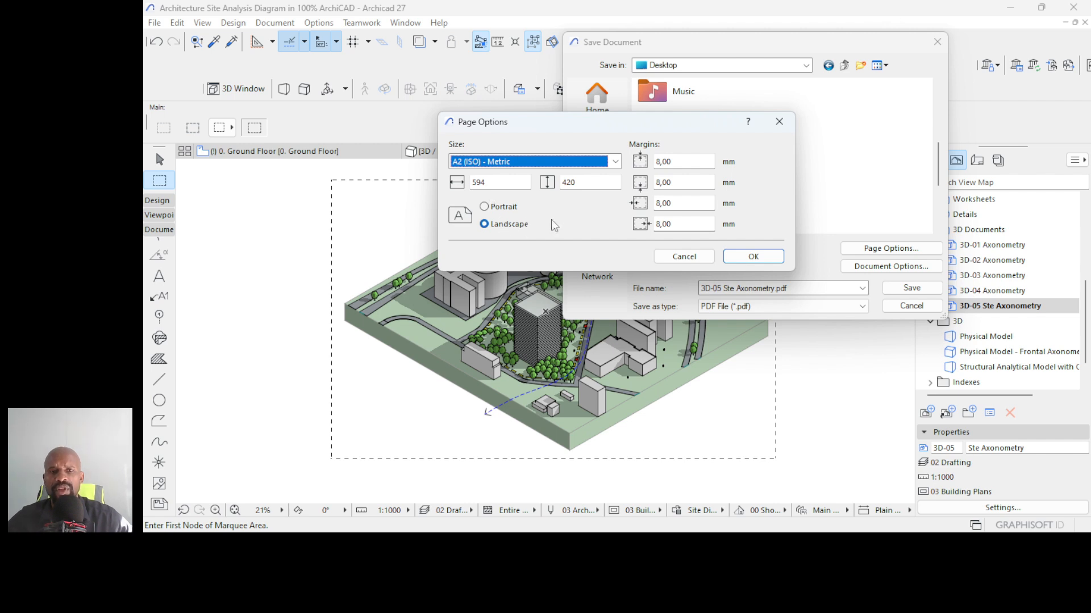
{"action": "left_click", "coordinate": [753, 257]}
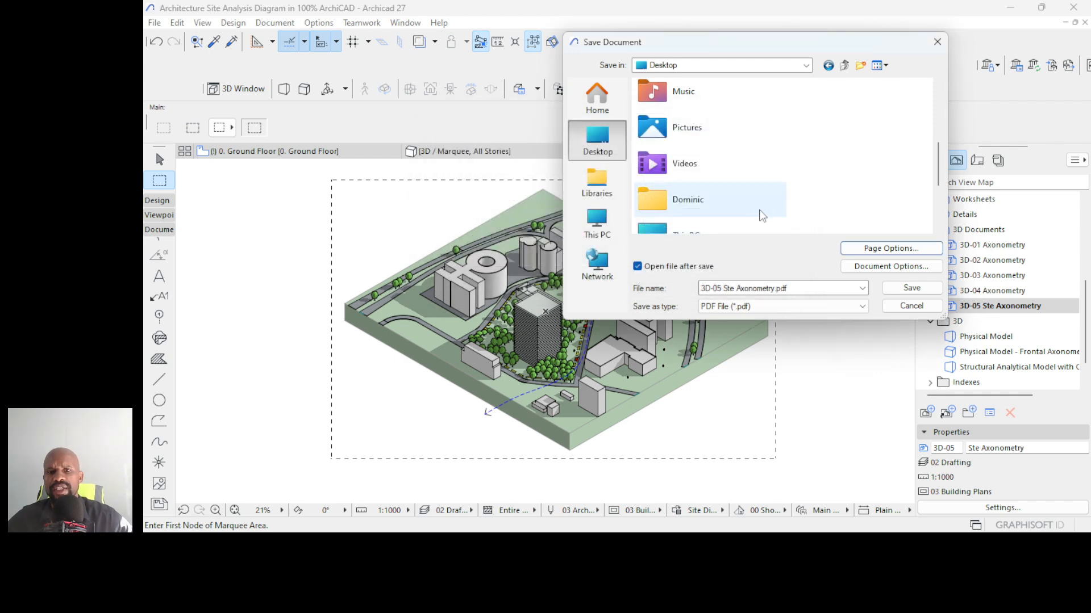
- Limit the PDF print area to the marquee area and scale the drawing to fit the page
{"action": "left_click", "coordinate": [891, 267]}
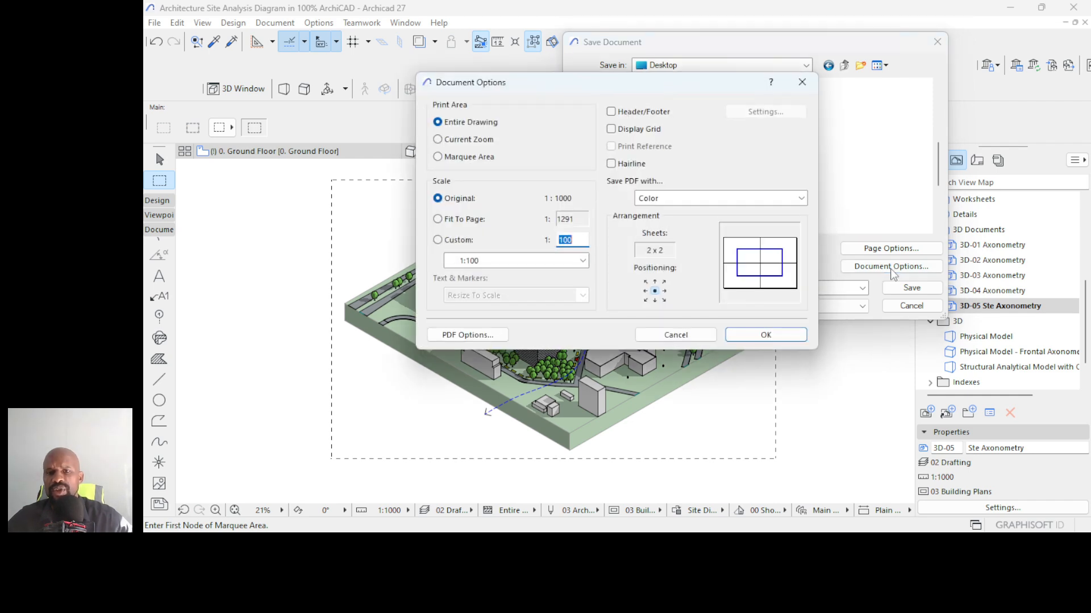
{"action": "left_click", "coordinate": [461, 158]}
{"action": "left_click", "coordinate": [459, 221]}
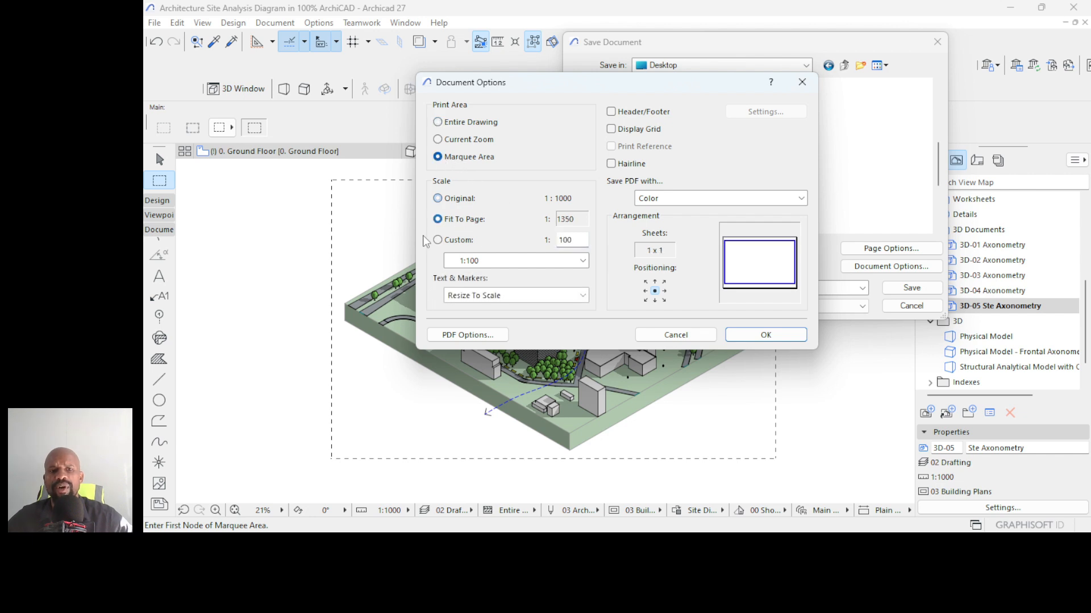
{"action": "left_click", "coordinate": [766, 335]}
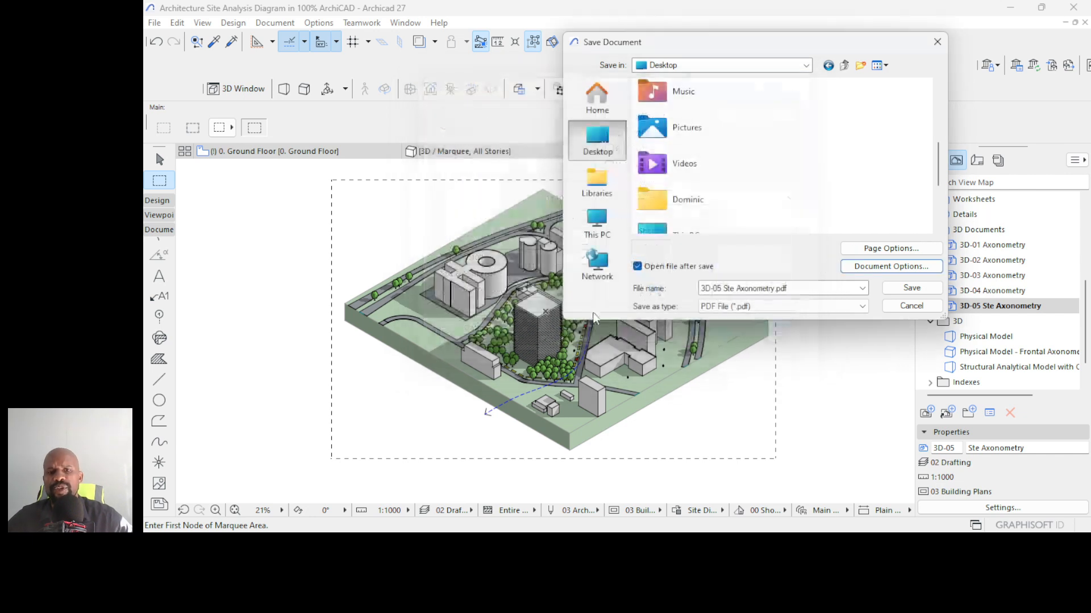
- Save the PDF, check the line work of the exported axonometry, and close the file
{"action": "left_click", "coordinate": [922, 293]}
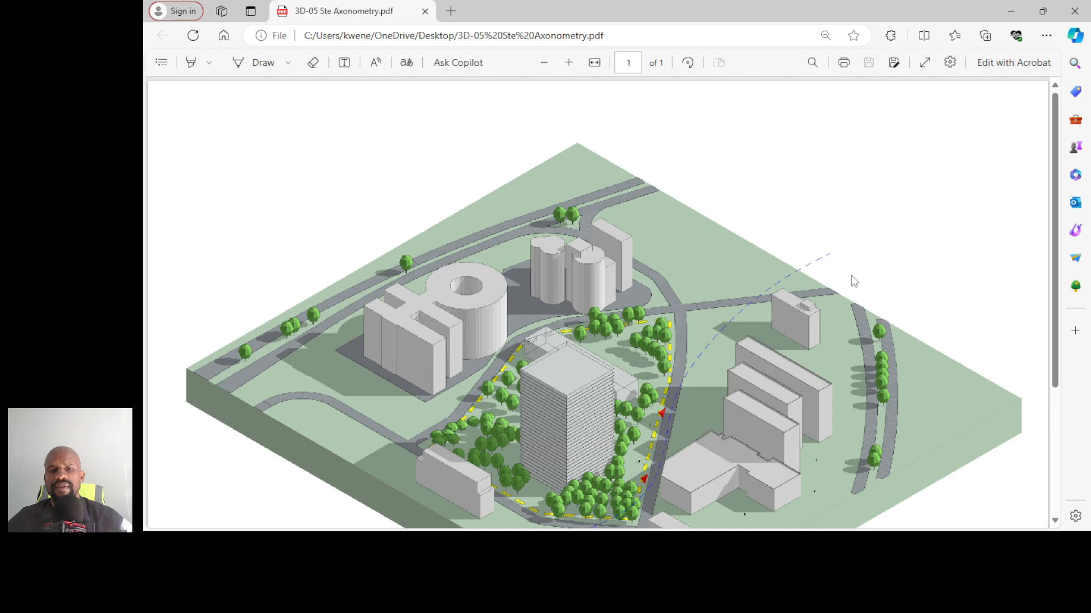
{"action": "scroll", "coordinate": [865, 270], "scroll_direction": "down", "scroll_amount": 3}
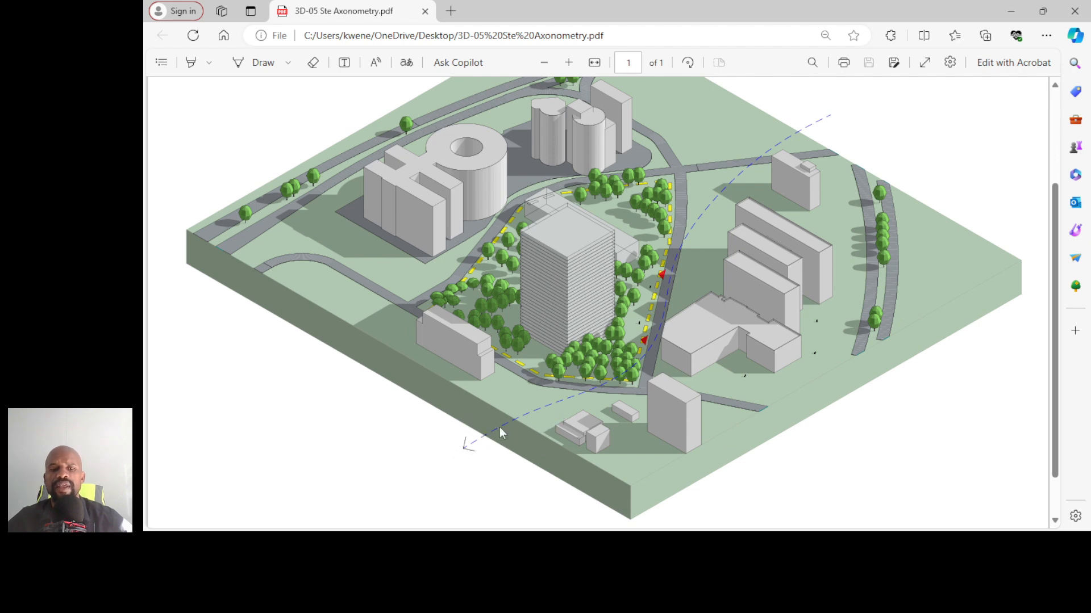
{"action": "scroll", "coordinate": [531, 415], "scroll_direction": "up", "scroll_amount": 2}
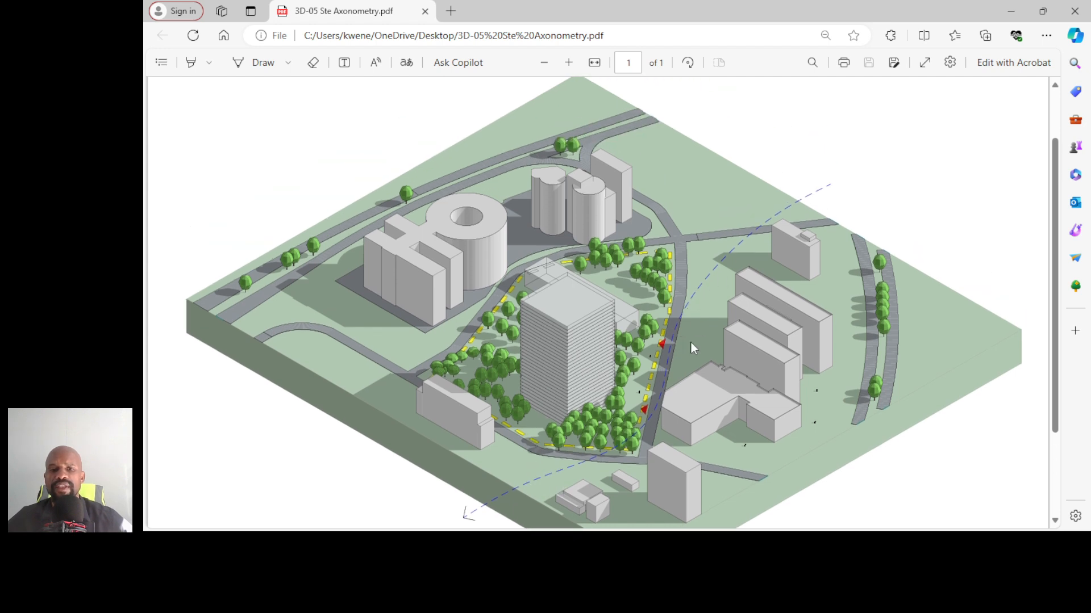
{"action": "left_click", "coordinate": [1074, 11]}
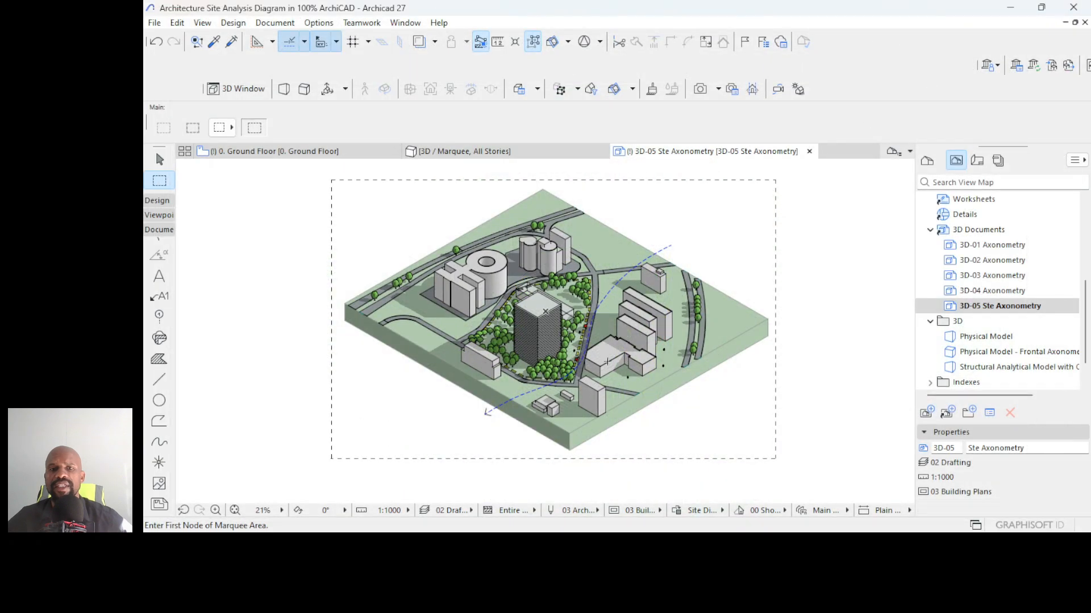
- Select the dashed spline in the axonometry and set the weight of its blue pen 6 to 2,00 mm in Pens & Color
{"action": "scroll", "coordinate": [548, 328], "scroll_direction": "up", "scroll_amount": 5}
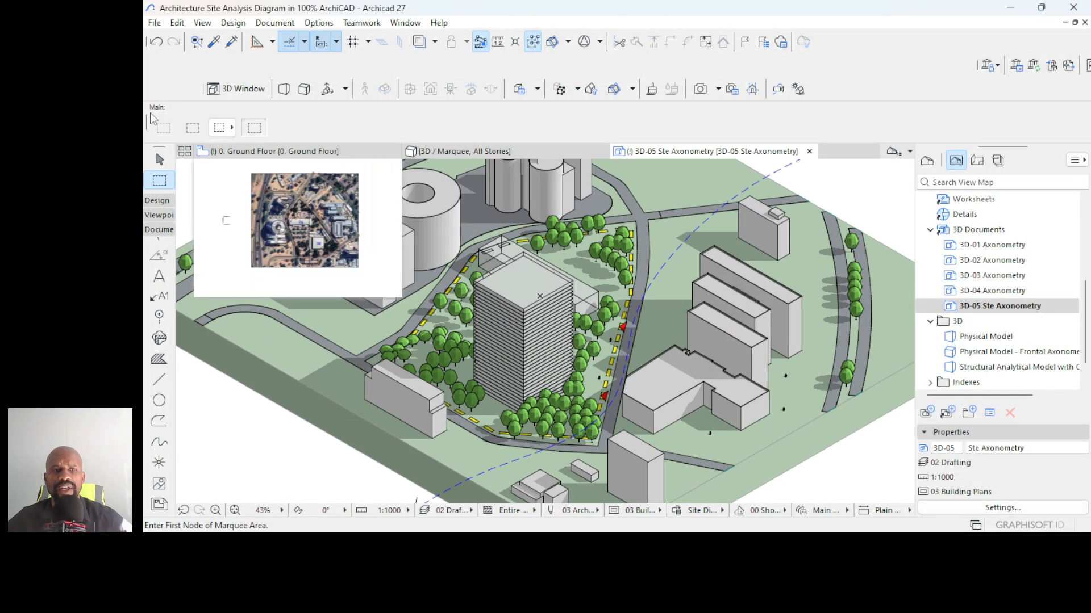
{"action": "left_click", "coordinate": [159, 160]}
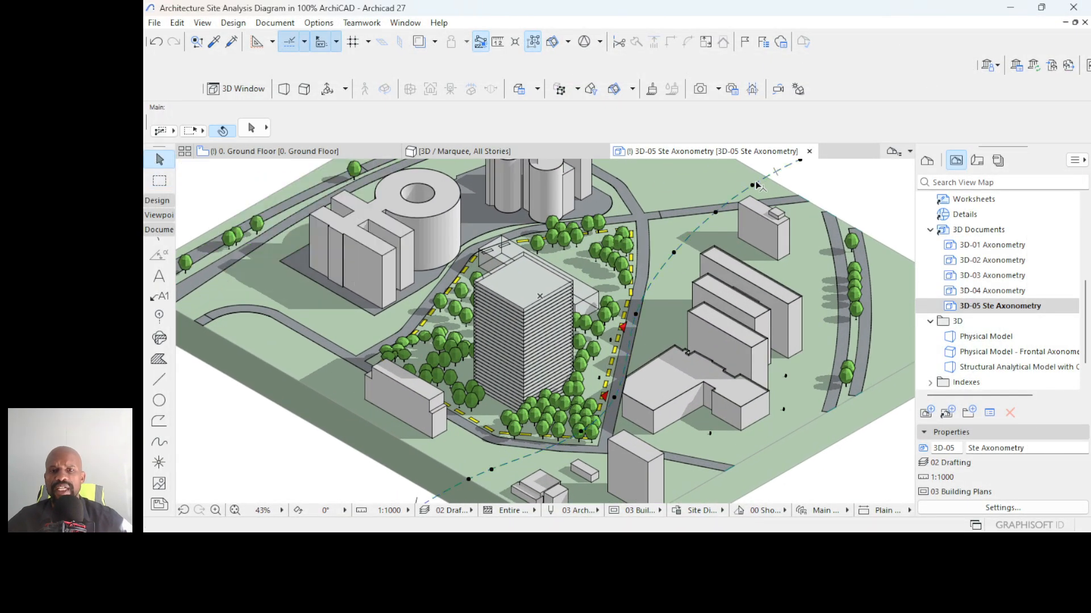
{"action": "left_click", "coordinate": [755, 183]}
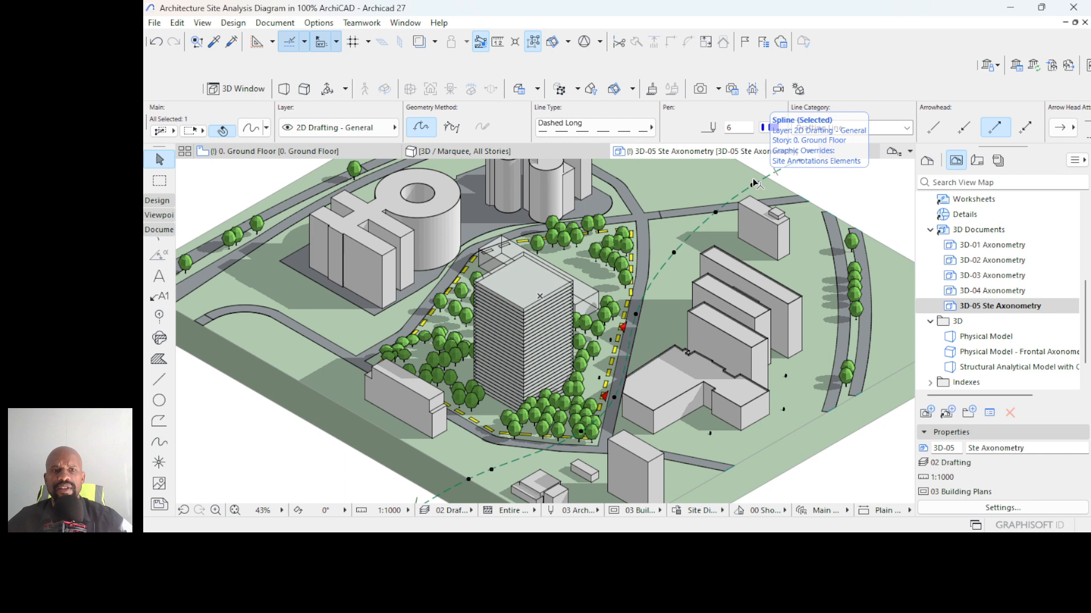
{"action": "left_click", "coordinate": [321, 24]}
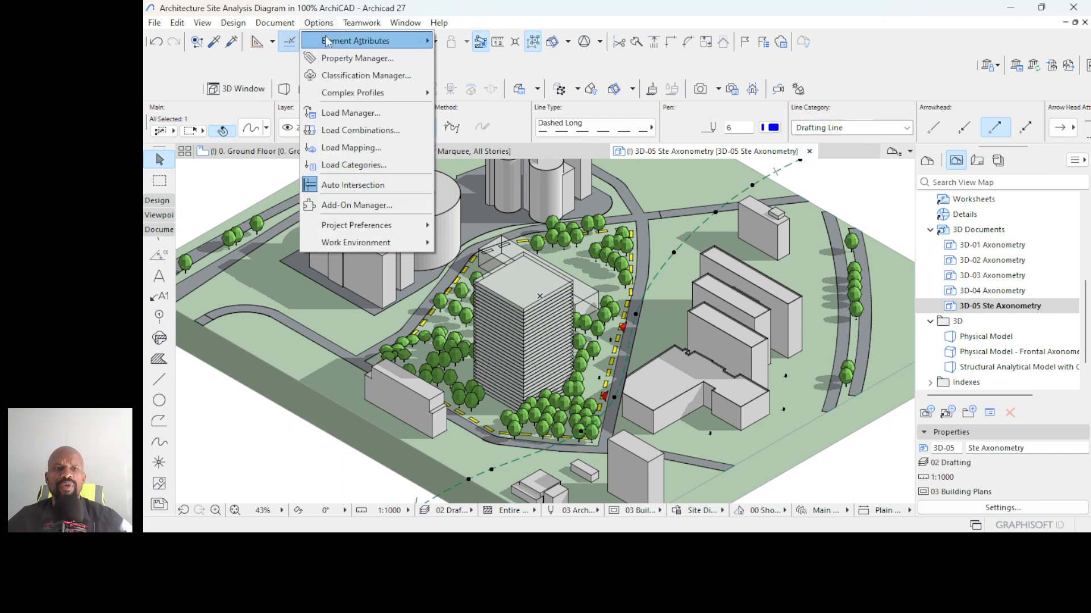
{"action": "mouse_move", "coordinate": [328, 41]}
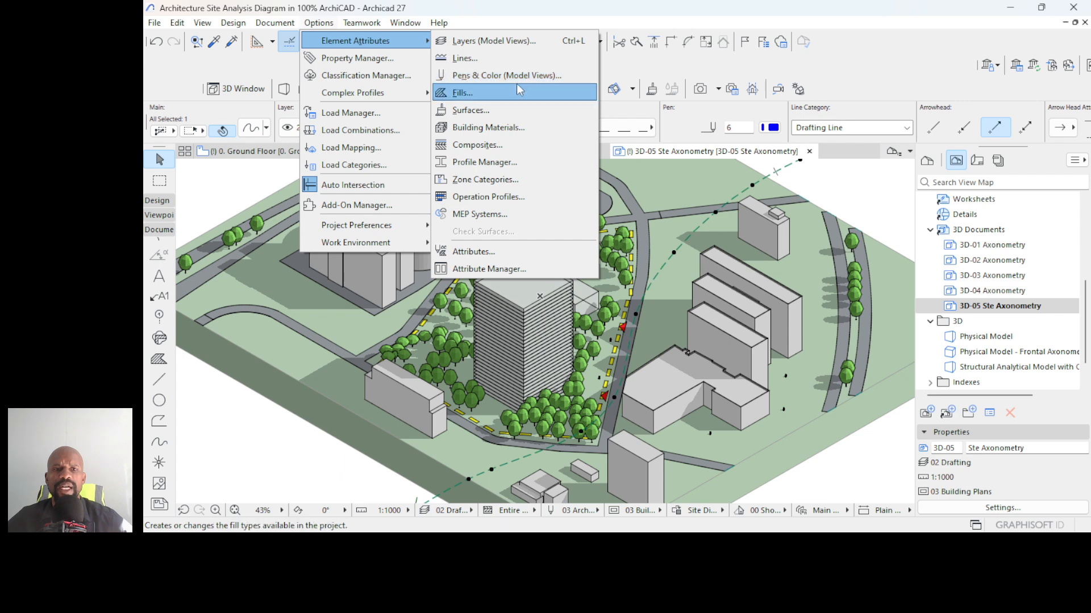
{"action": "left_click", "coordinate": [497, 76]}
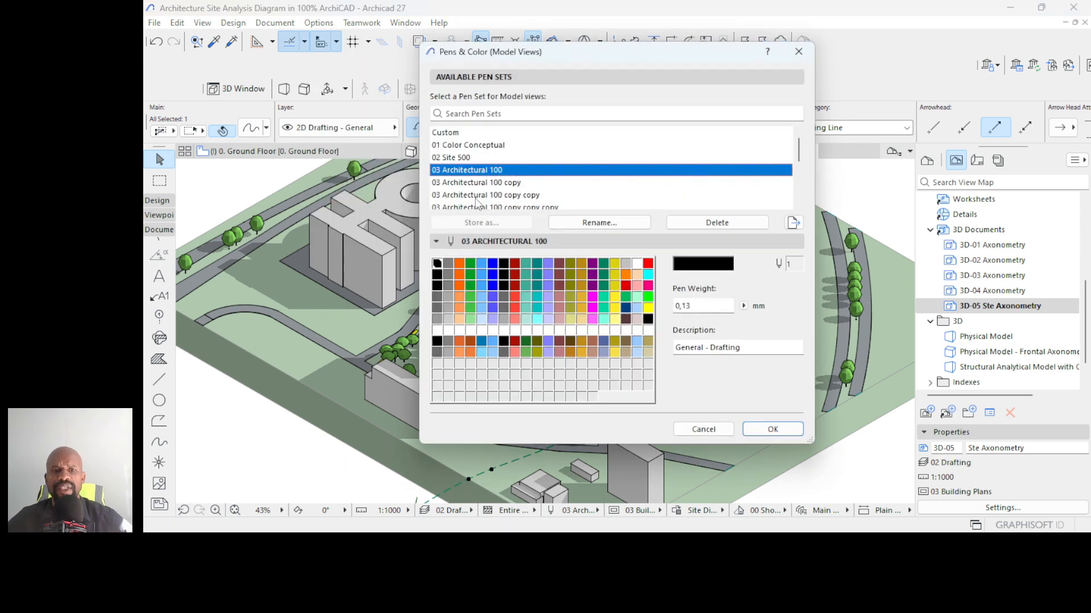
{"action": "left_click", "coordinate": [492, 264]}
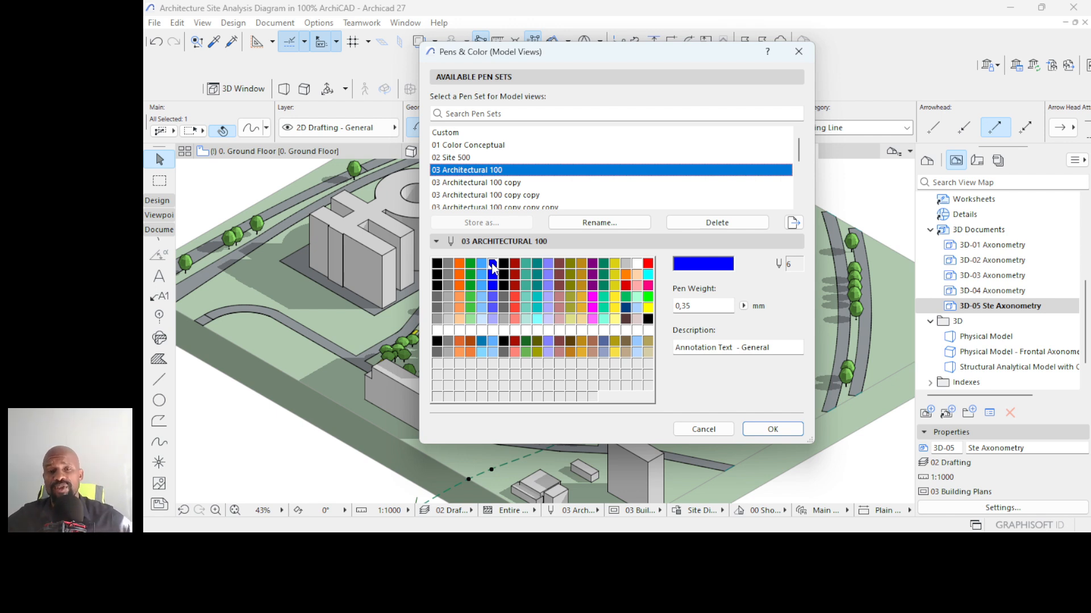
{"action": "double_click", "coordinate": [704, 307]}
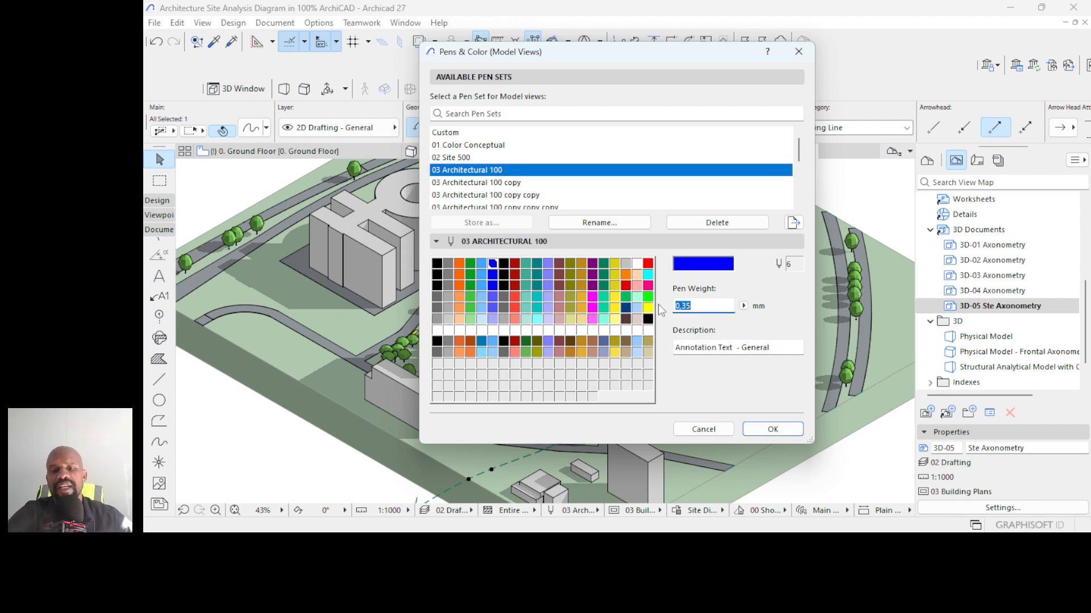
{"action": "type", "text": "2,00"}
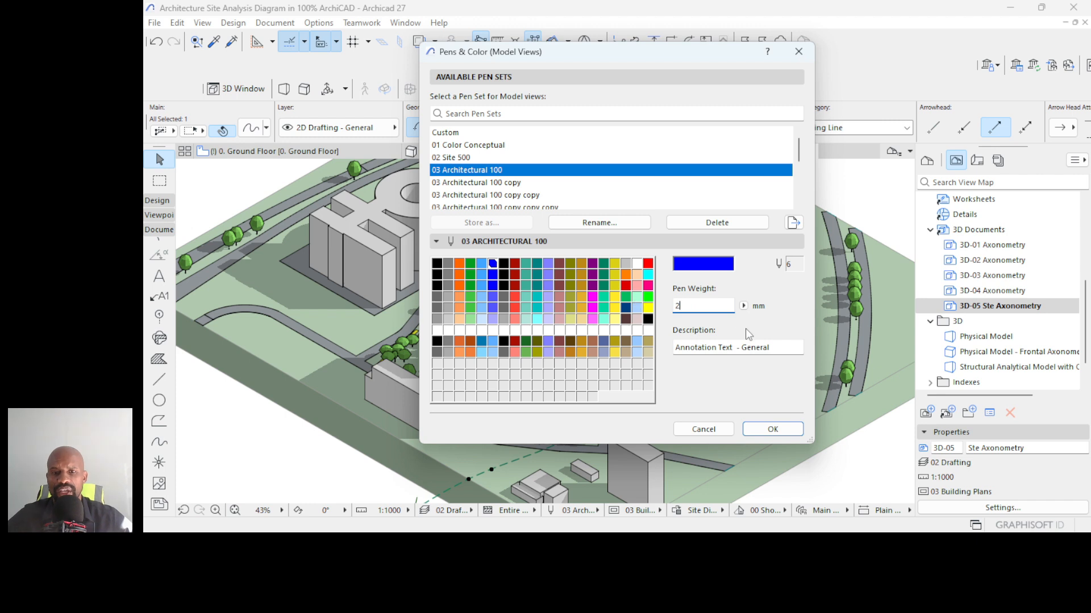
- Set the weight of black pen 21, General - Cut Structural, to 1,00 mm
{"action": "left_click", "coordinate": [438, 276]}
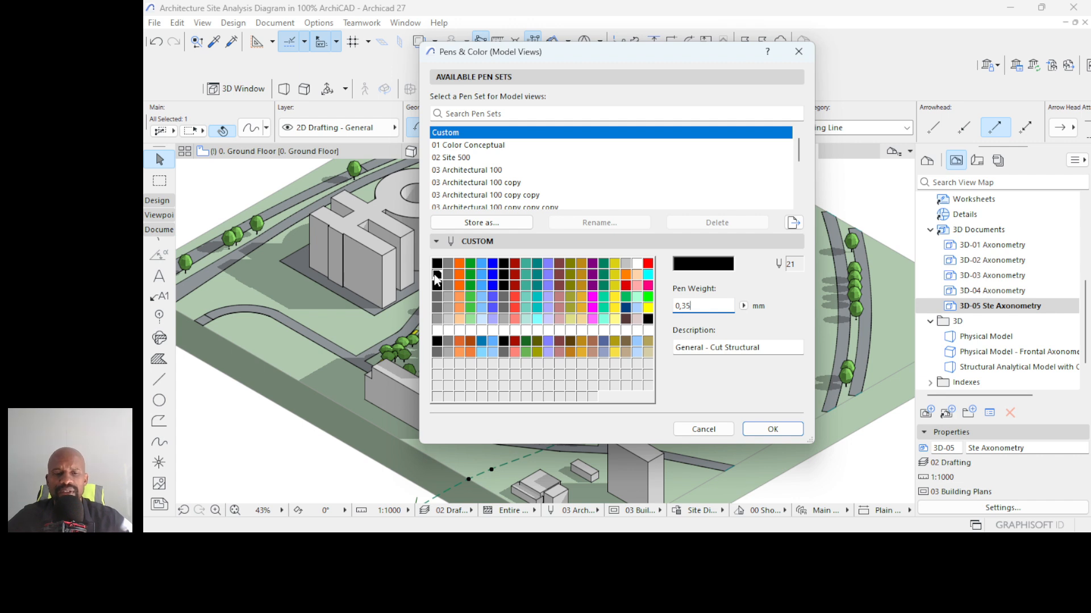
{"action": "double_click", "coordinate": [690, 306]}
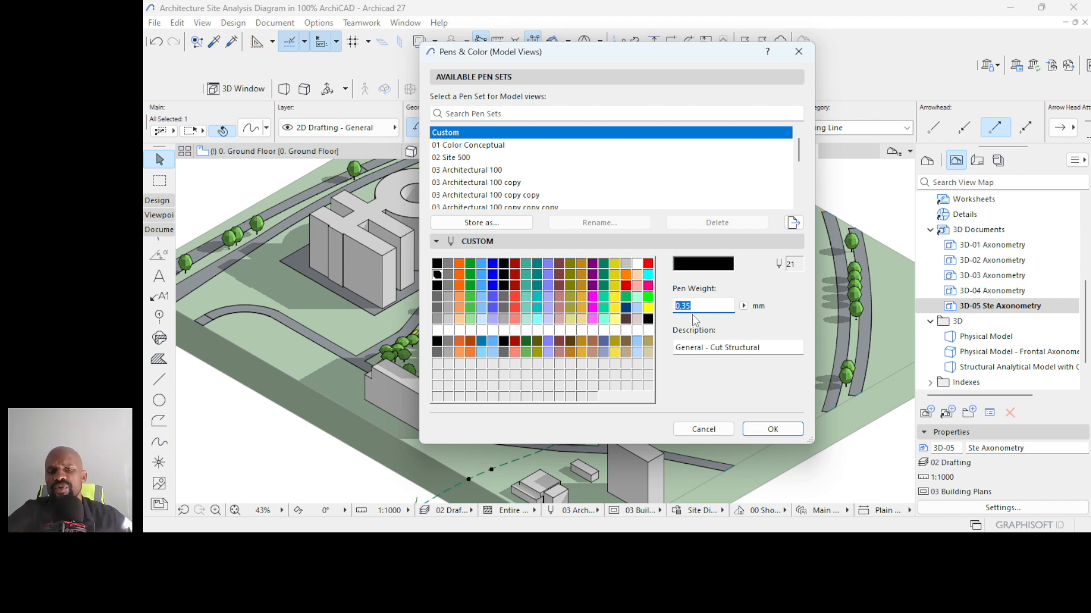
{"action": "type", "text": "1,00"}
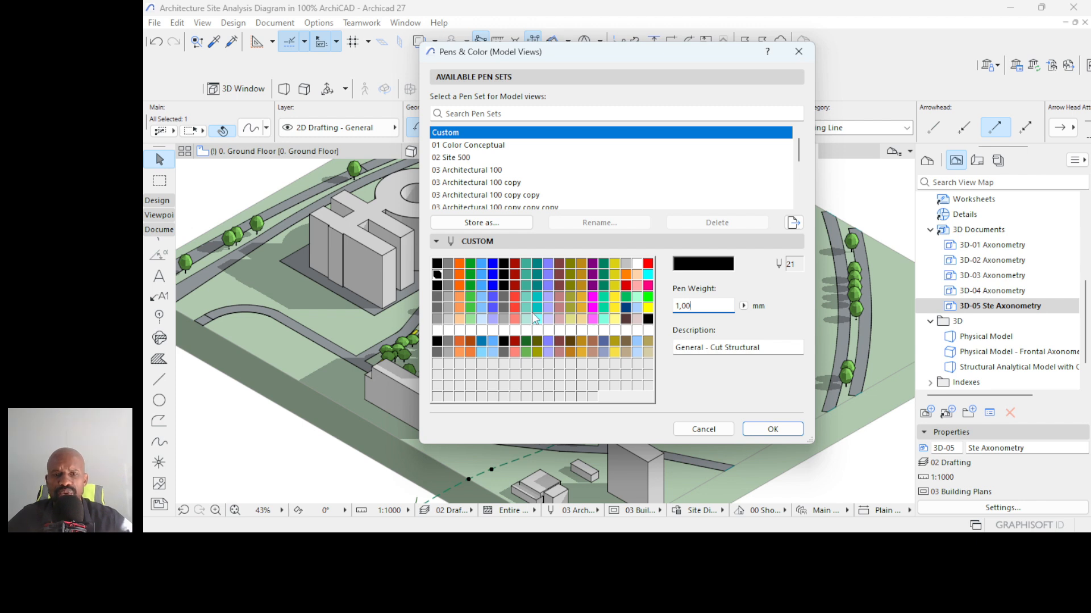
- Set the weight of red pen 20, Symbols General, to 0,60 mm
{"action": "left_click", "coordinate": [648, 263]}
{"action": "double_click", "coordinate": [711, 307]}
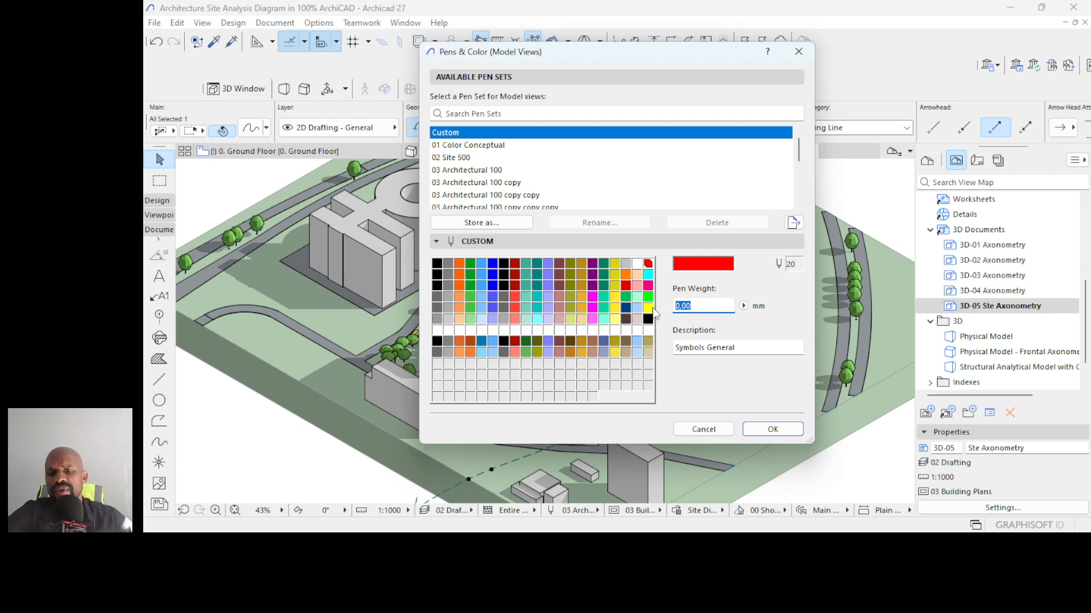
{"action": "type", "text": ",6"}
{"action": "left_click", "coordinate": [773, 316]}
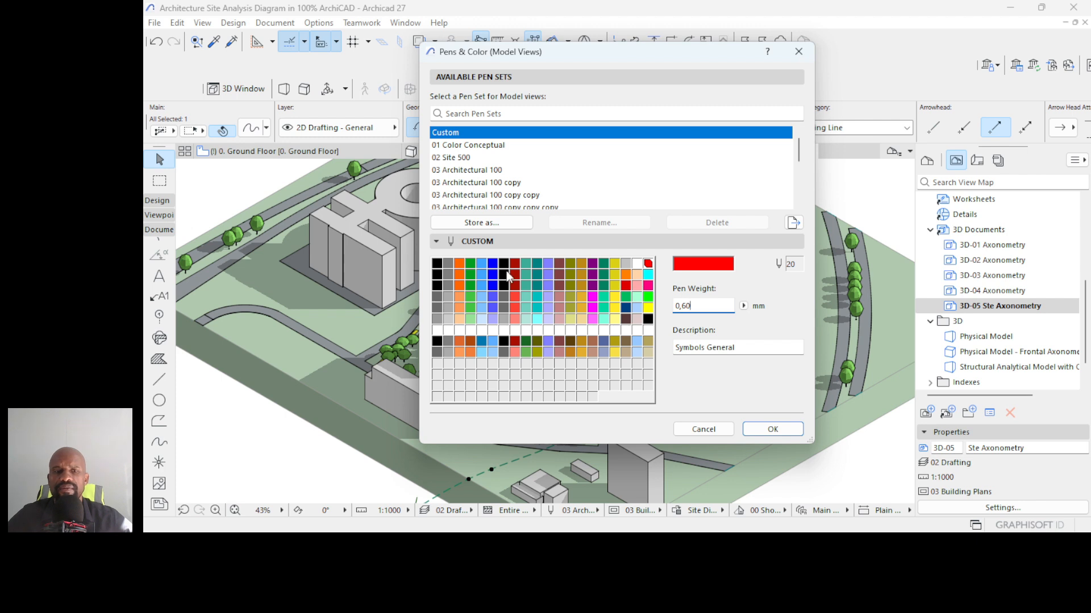
- Store the custom pen set as "Site Axonometry" and apply it to the model views
{"action": "left_click", "coordinate": [482, 224]}
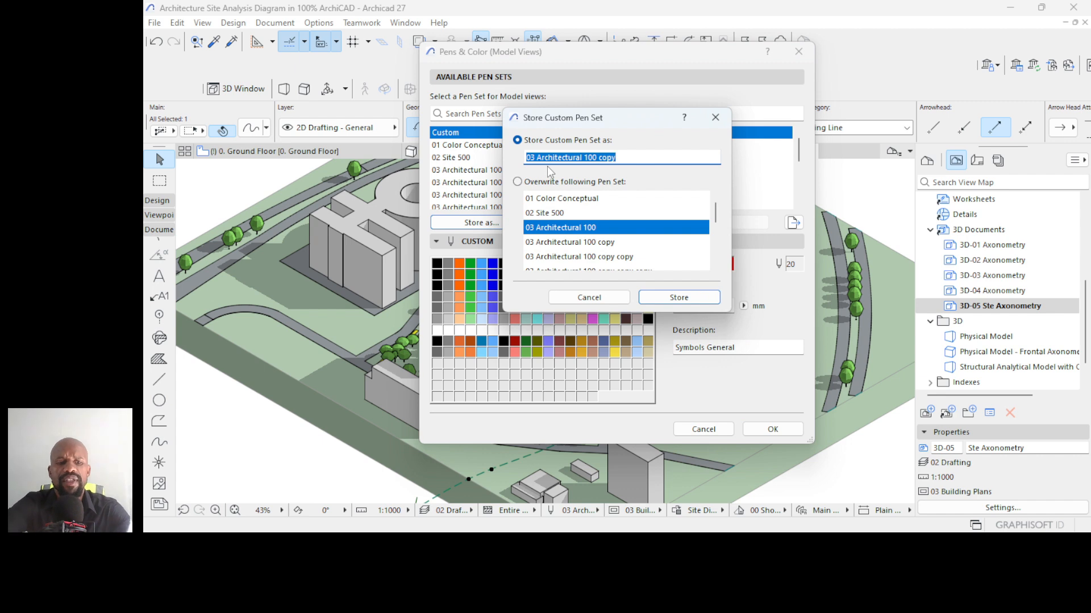
{"action": "type", "text": "Site Axonometry"}
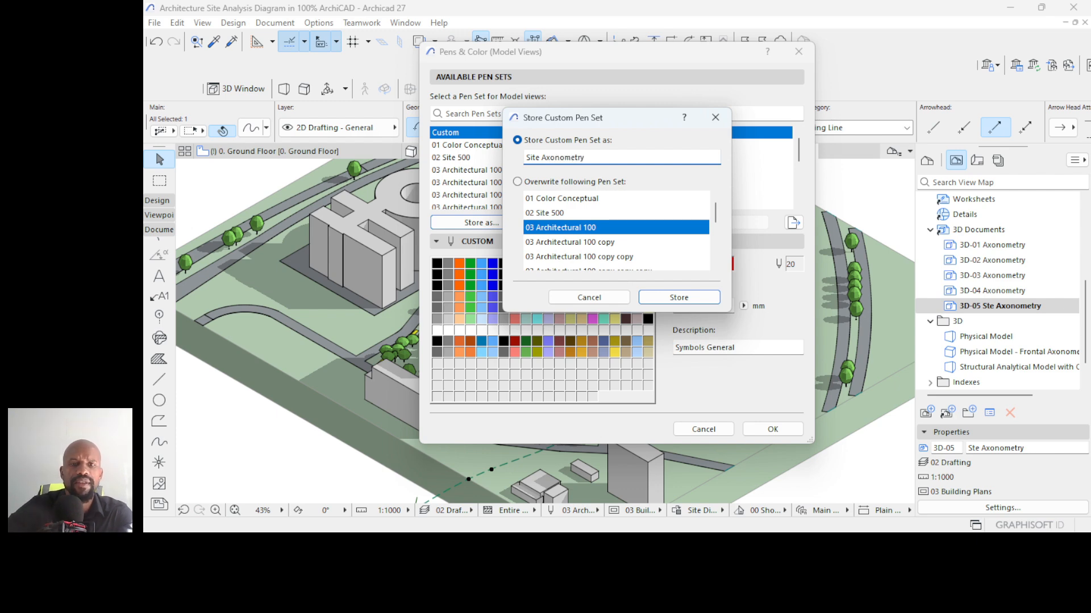
{"action": "left_click", "coordinate": [678, 297]}
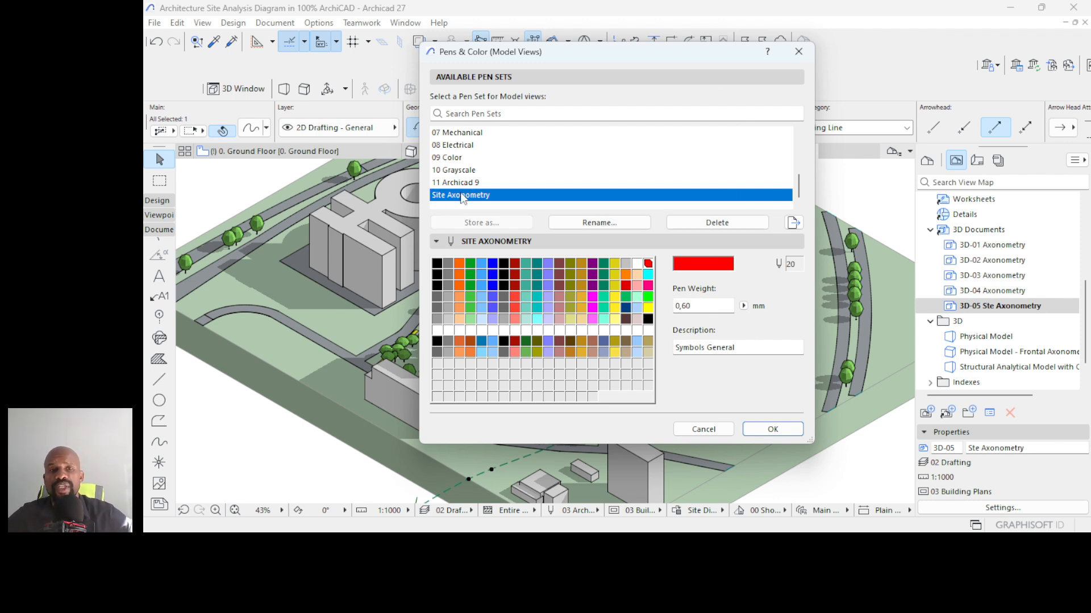
{"action": "scroll", "coordinate": [485, 162], "scroll_direction": "up", "scroll_amount": 1}
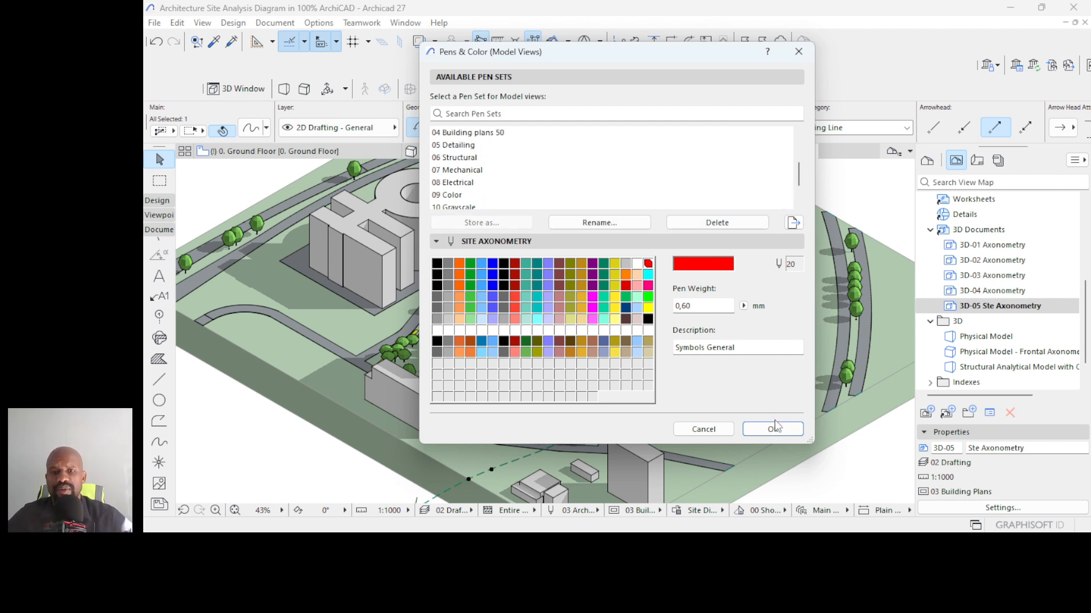
{"action": "scroll", "coordinate": [492, 176], "scroll_direction": "down", "scroll_amount": 1}
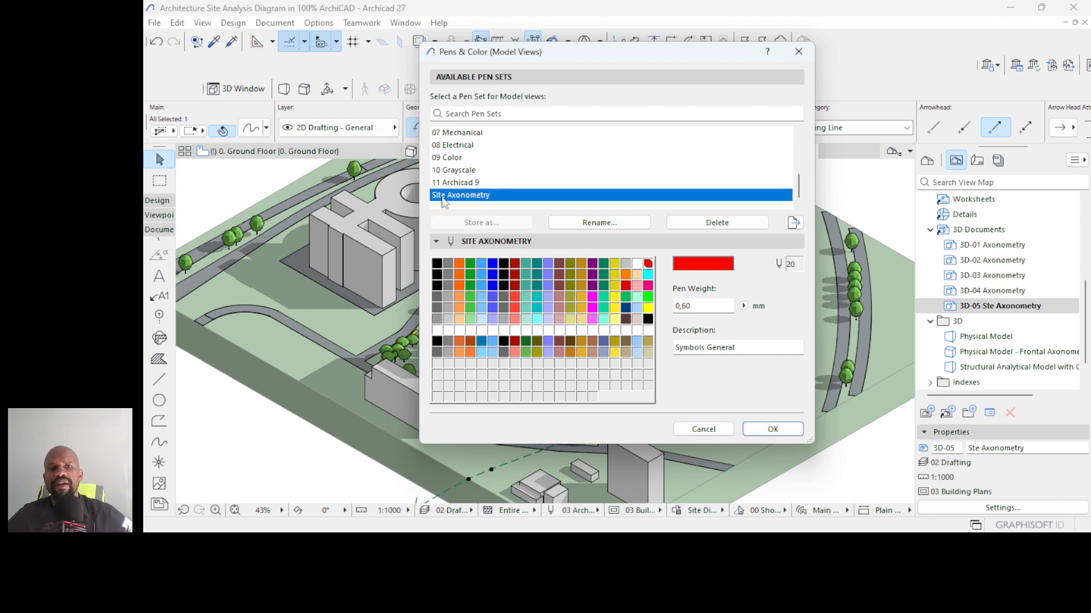
{"action": "left_click", "coordinate": [772, 429]}
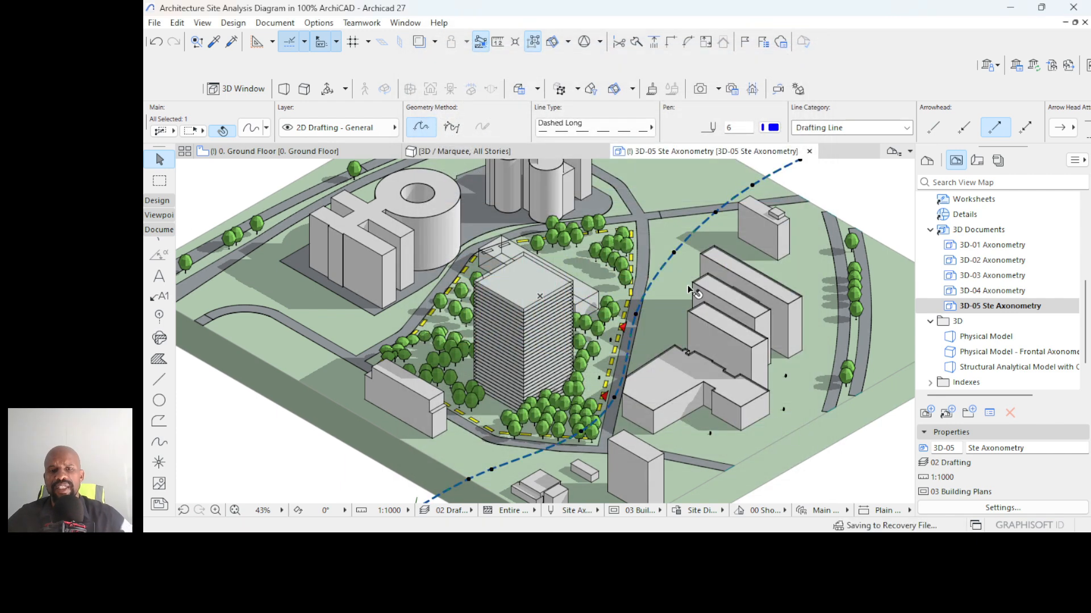
- Examine the dashed spline at close range and check which pen its arrowhead uses
{"action": "scroll", "coordinate": [521, 465], "scroll_direction": "up", "scroll_amount": 1}
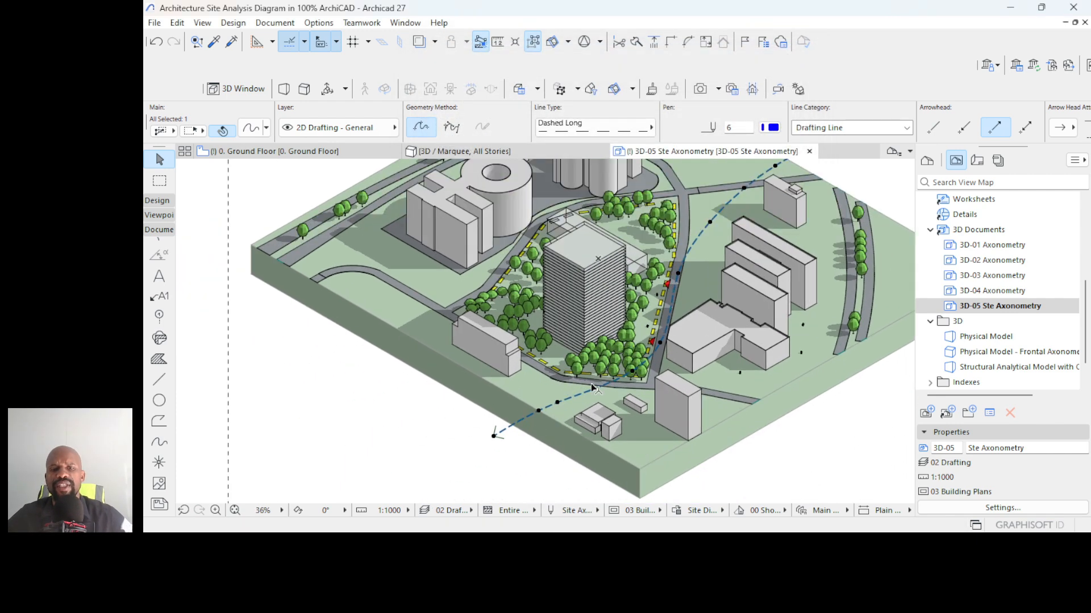
{"action": "scroll", "coordinate": [593, 388], "scroll_direction": "down", "scroll_amount": 4}
{"action": "left_click", "coordinate": [344, 356]}
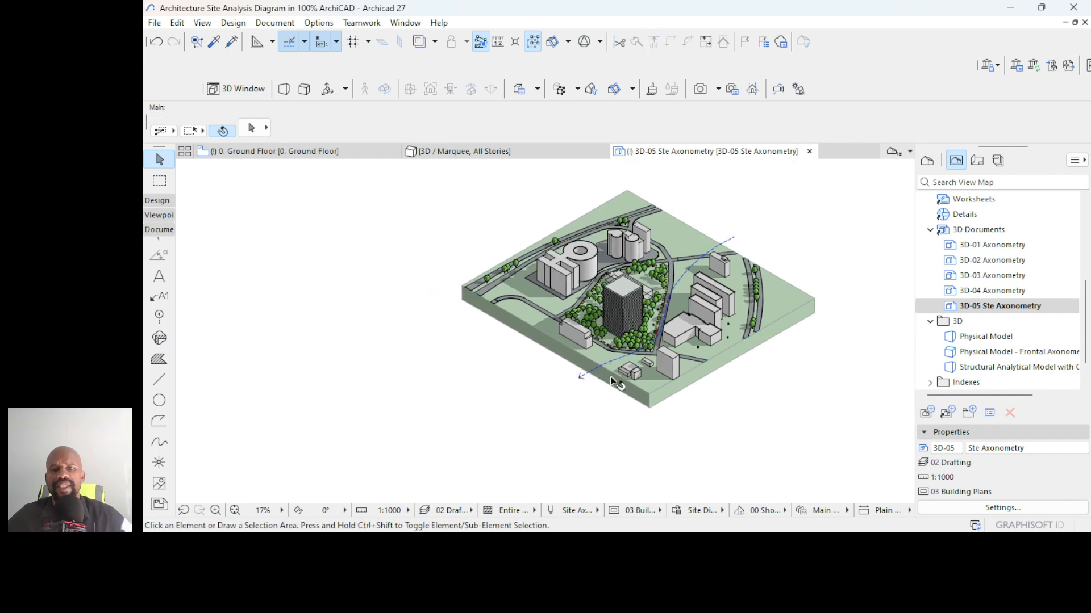
{"action": "scroll", "coordinate": [610, 376], "scroll_direction": "up", "scroll_amount": 8}
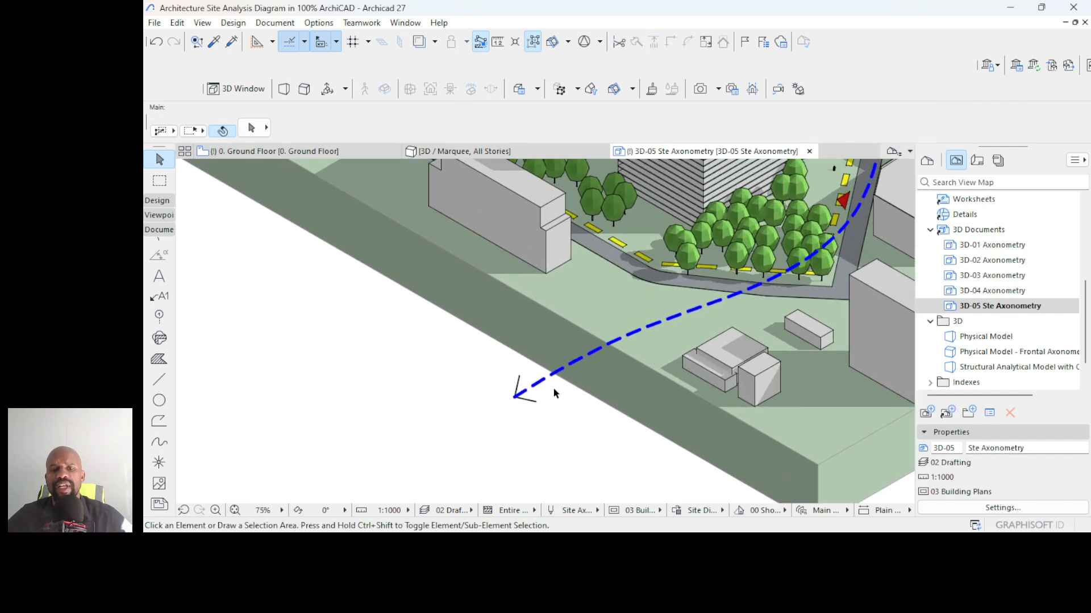
{"action": "left_click", "coordinate": [531, 393]}
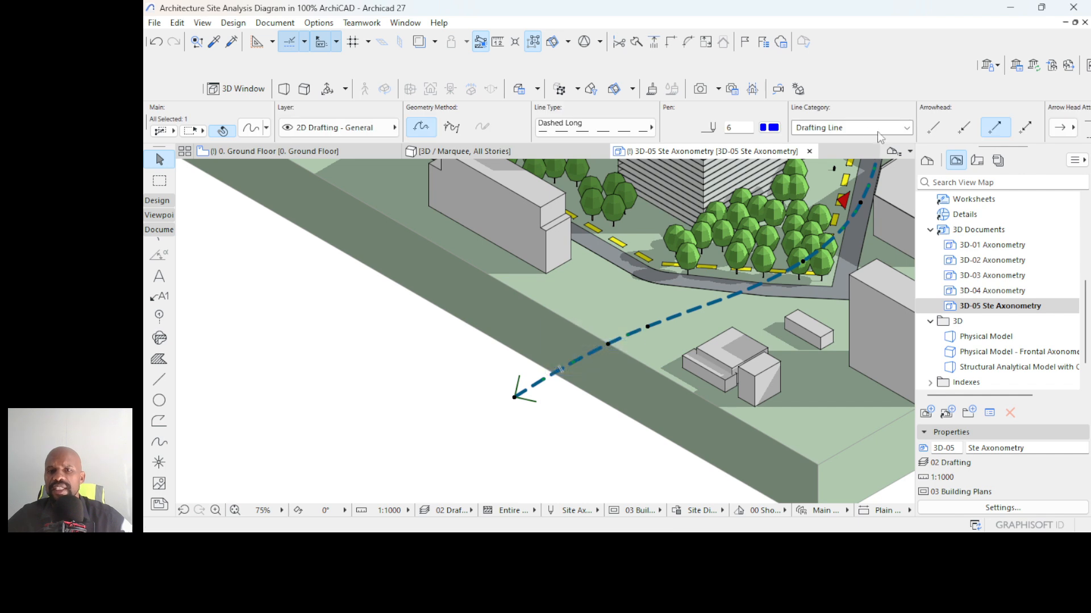
{"action": "scroll", "coordinate": [863, 122], "scroll_direction": "down", "scroll_amount": 3}
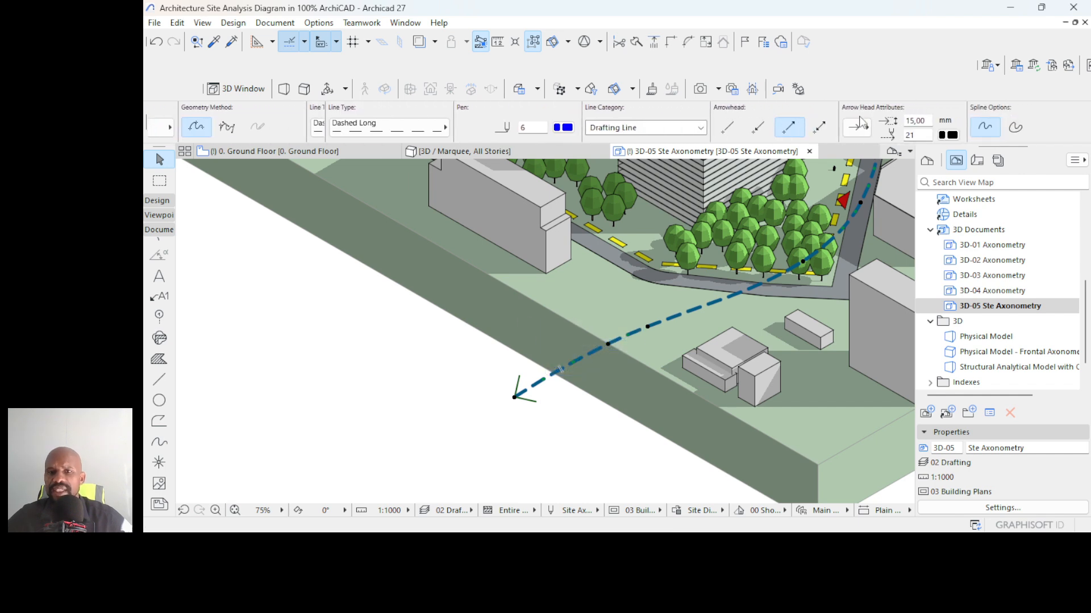
{"action": "left_click", "coordinate": [854, 135]}
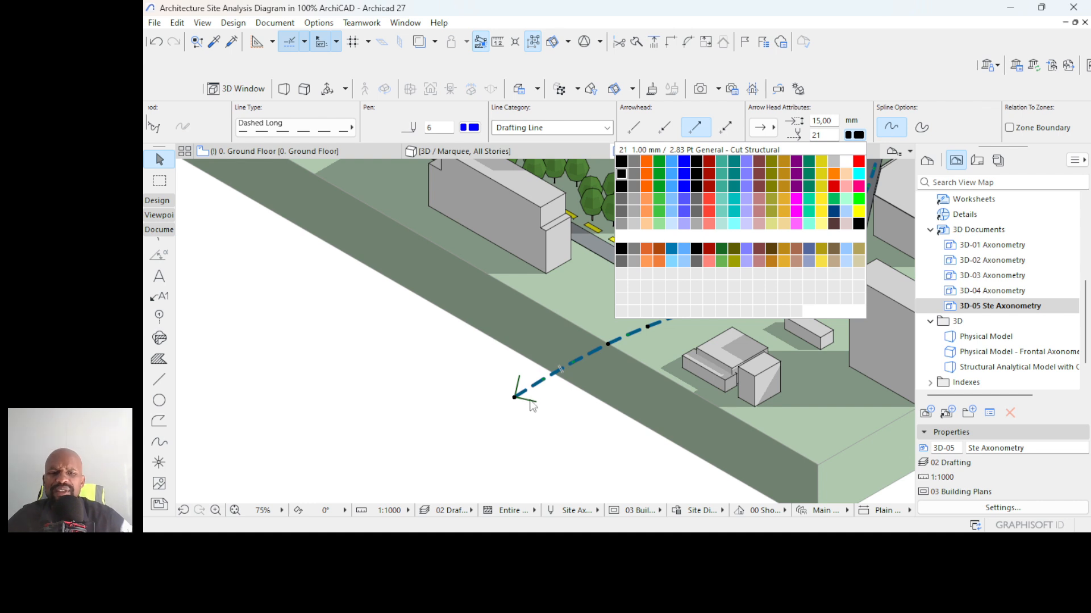
{"action": "left_click", "coordinate": [623, 180]}
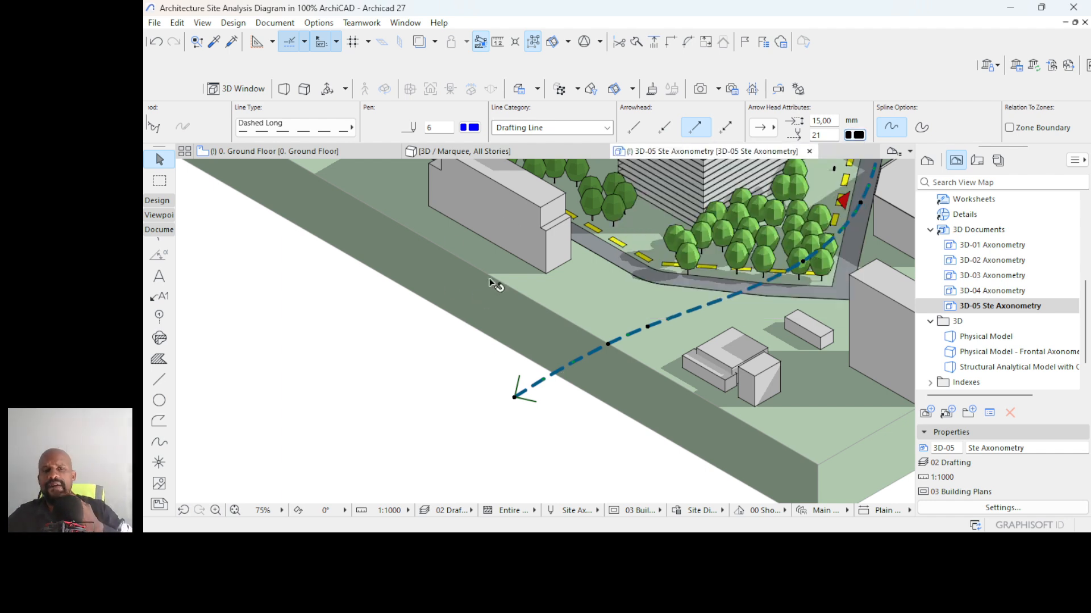
- Set the weight of the arrowhead's black pen 21 to 2,00 mm in the Site Axonometry pen set
{"action": "left_click", "coordinate": [318, 22]}
{"action": "mouse_move", "coordinate": [319, 43]}
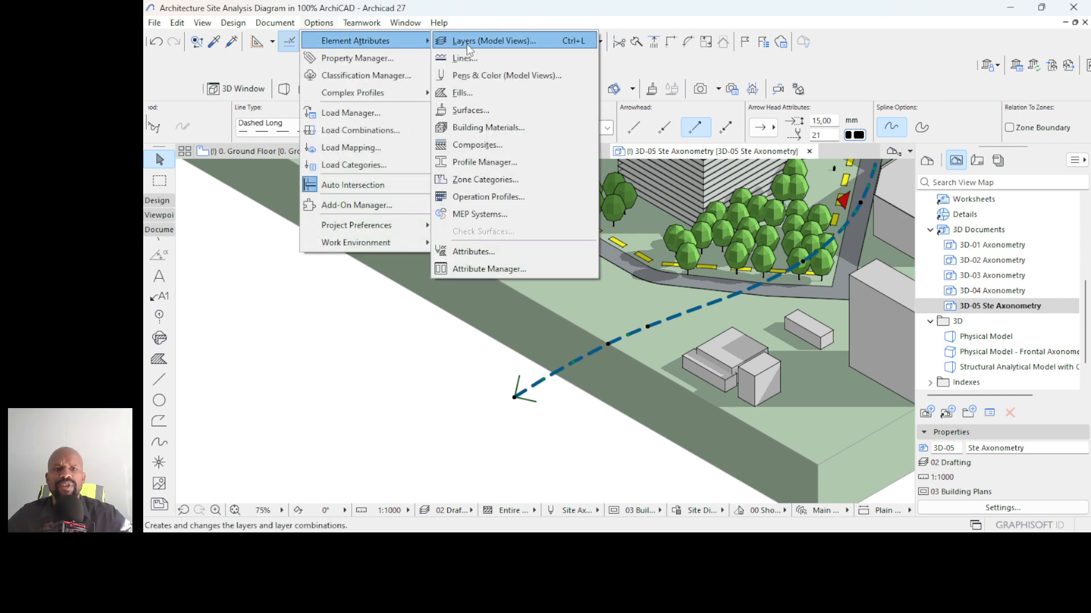
{"action": "left_click", "coordinate": [480, 75]}
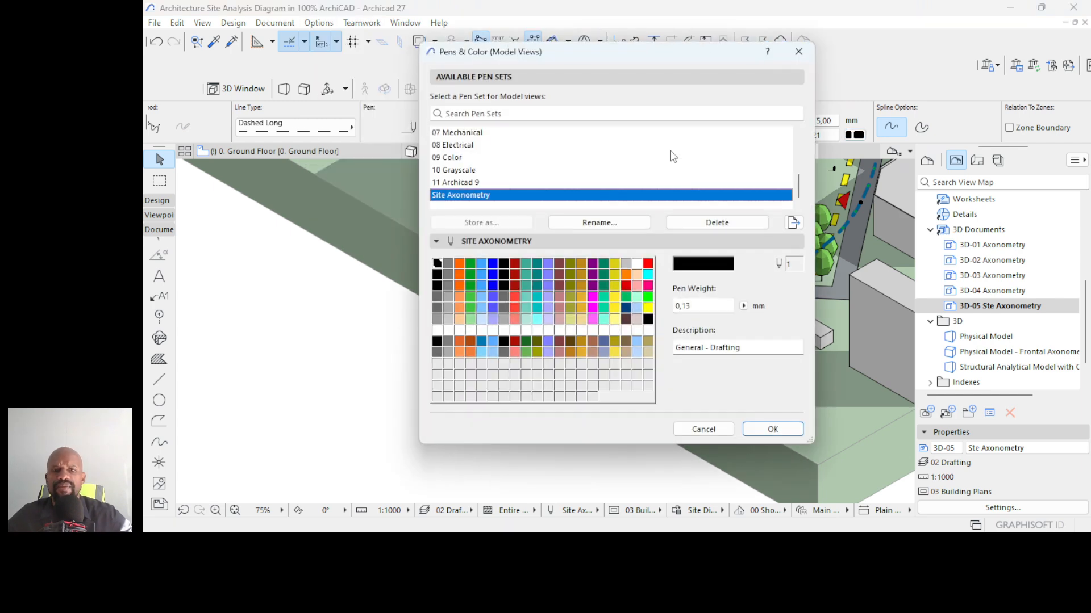
{"action": "left_click", "coordinate": [437, 274]}
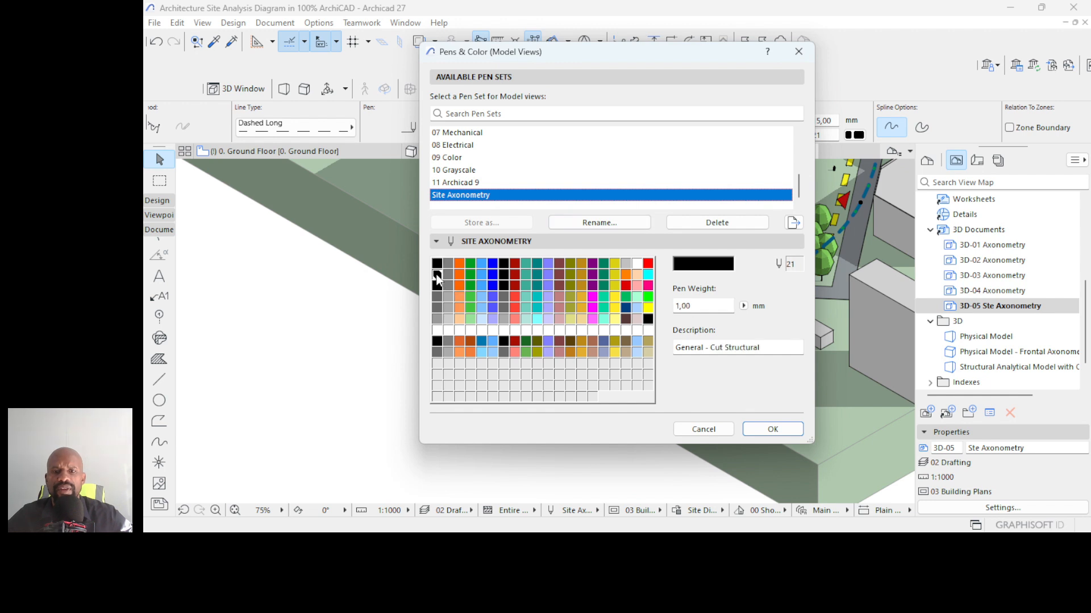
{"action": "left_click", "coordinate": [694, 305]}
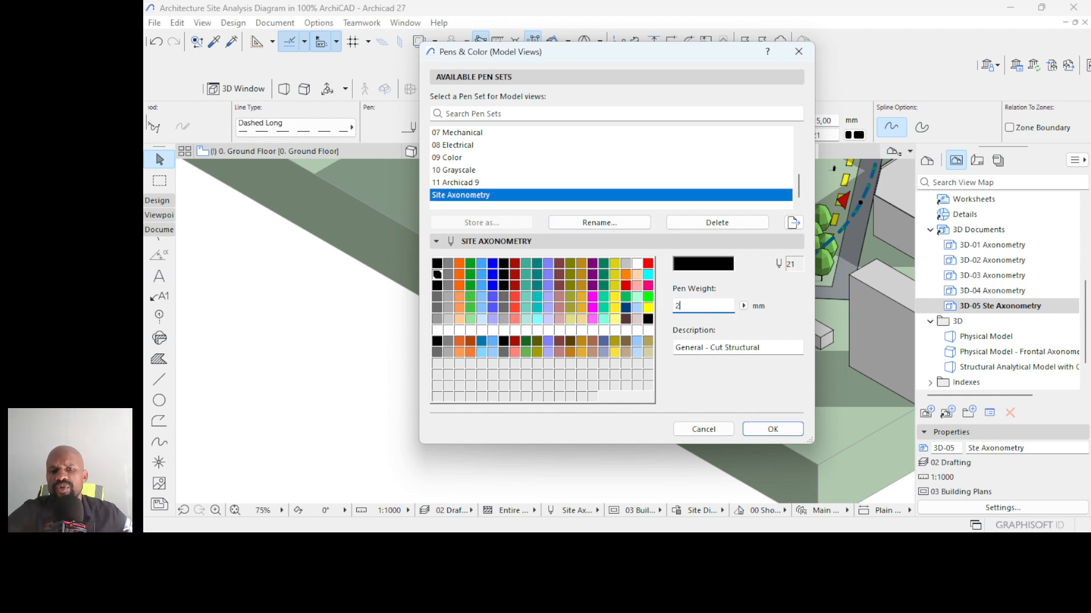
{"action": "type", "text": "2,00"}
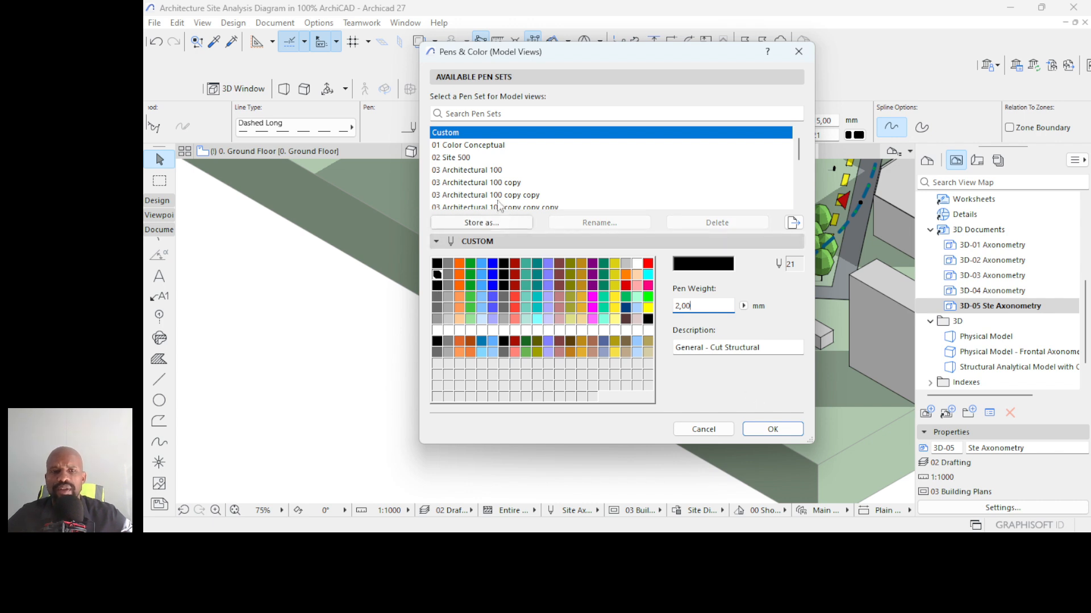
- Store the modified pen set as "Site Axonometry copy" and apply it to the model views
{"action": "left_click", "coordinate": [466, 221]}
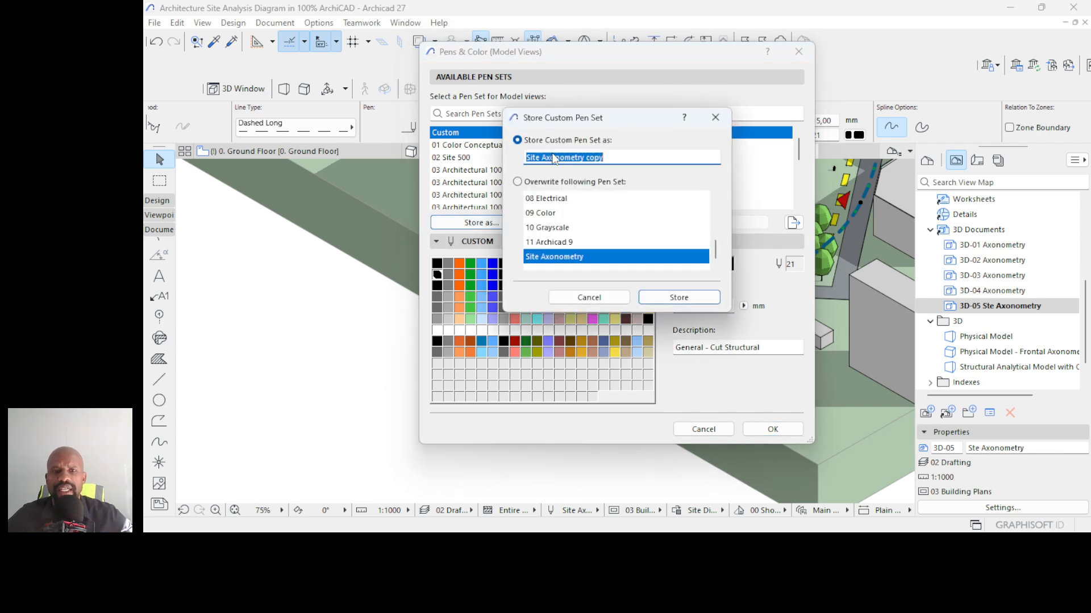
{"action": "left_click", "coordinate": [685, 297]}
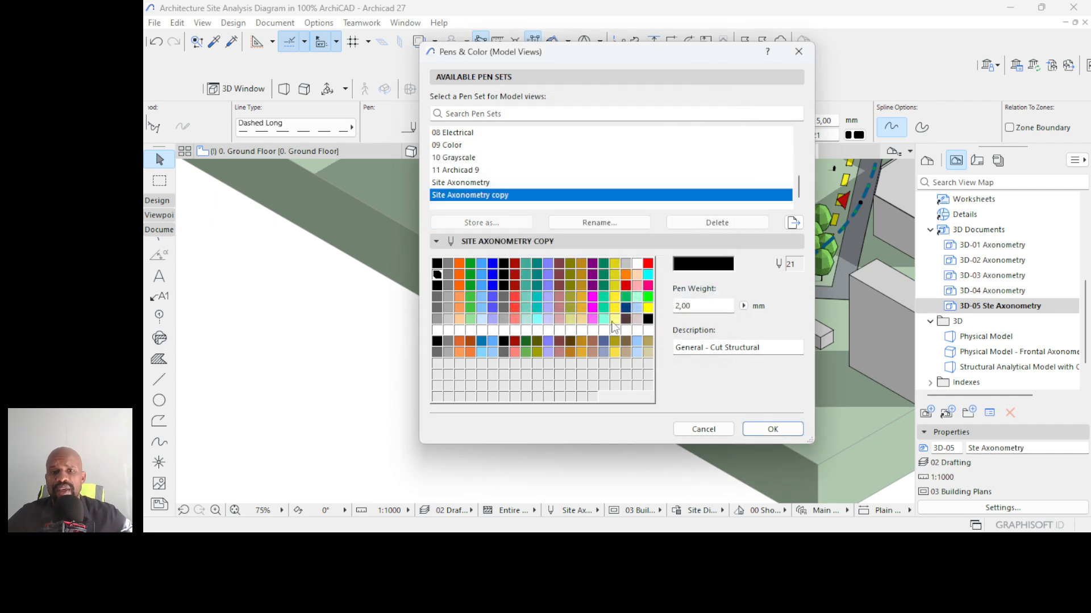
{"action": "left_click", "coordinate": [772, 430]}
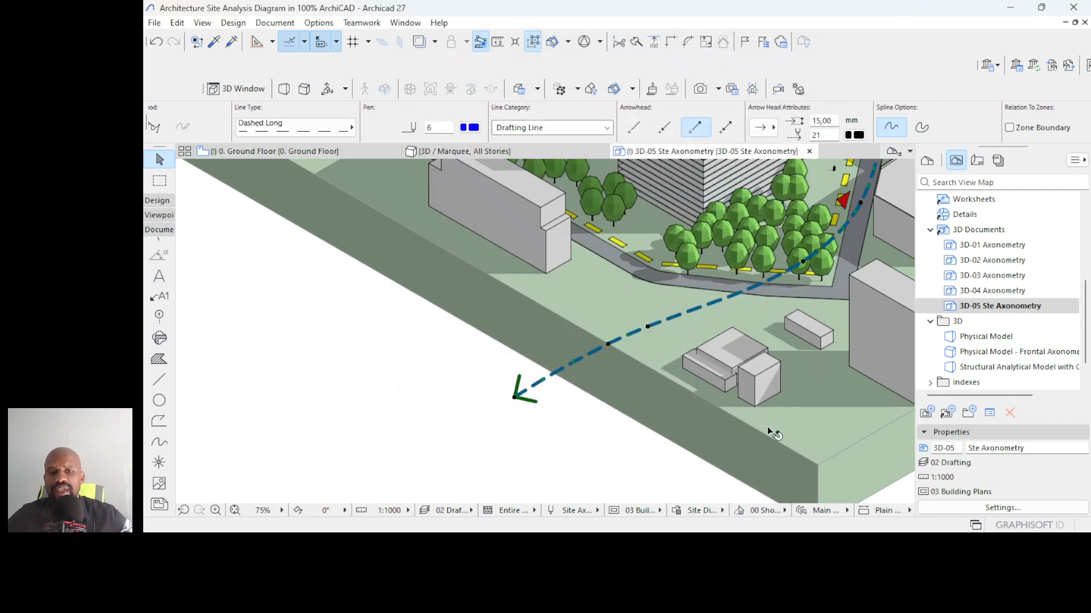
- Draw a second dashed spline matching the existing arrowed spline, from beyond the site's upper-right edge around the tower's tree area to the lower-left edge
{"action": "left_click", "coordinate": [514, 461]}
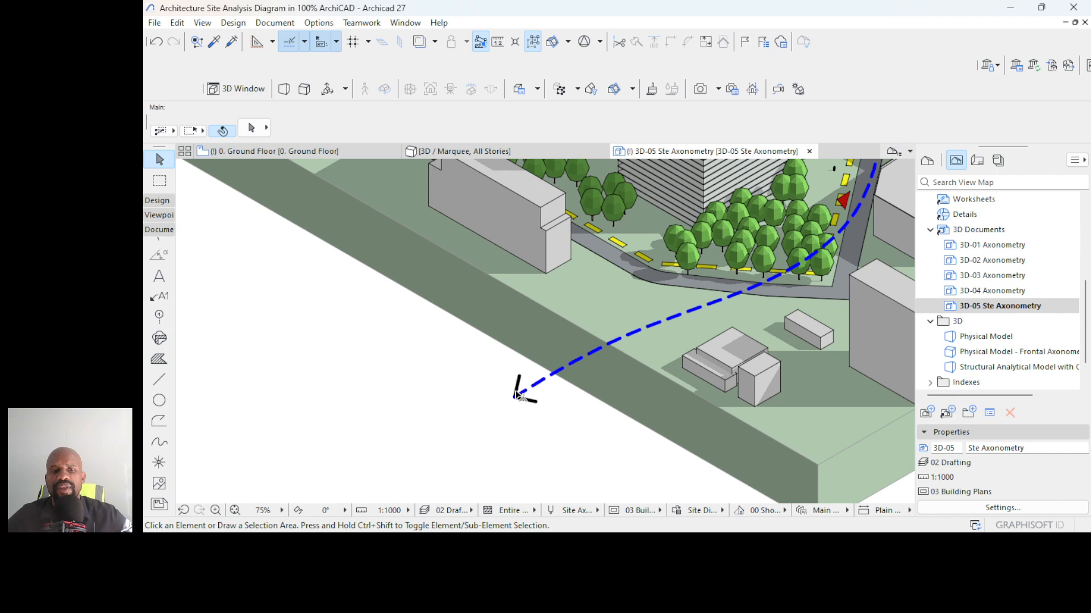
{"action": "scroll", "coordinate": [637, 364], "scroll_direction": "down", "scroll_amount": 5}
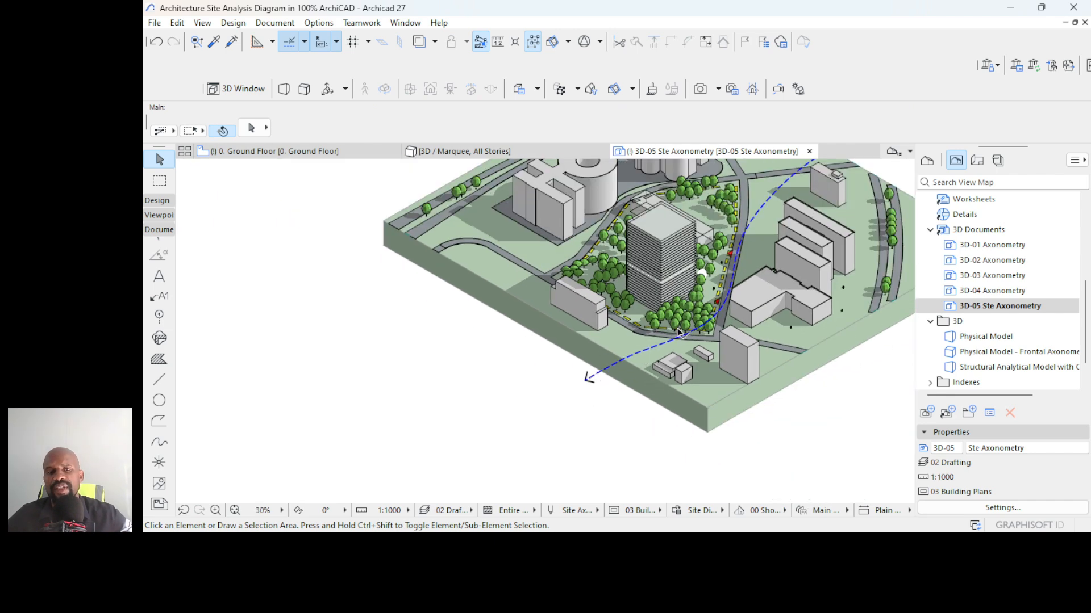
{"action": "scroll", "coordinate": [690, 307], "scroll_direction": "down", "scroll_amount": 2}
{"action": "scroll", "coordinate": [725, 245], "scroll_direction": "up", "scroll_amount": 2}
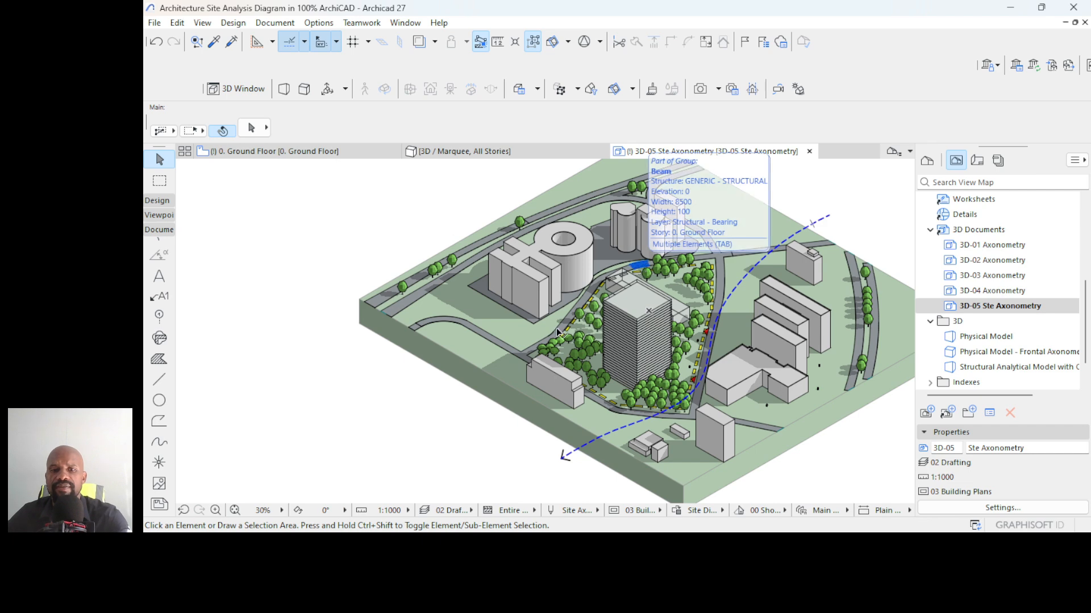
{"action": "scroll", "coordinate": [625, 305], "scroll_direction": "down", "scroll_amount": 2}
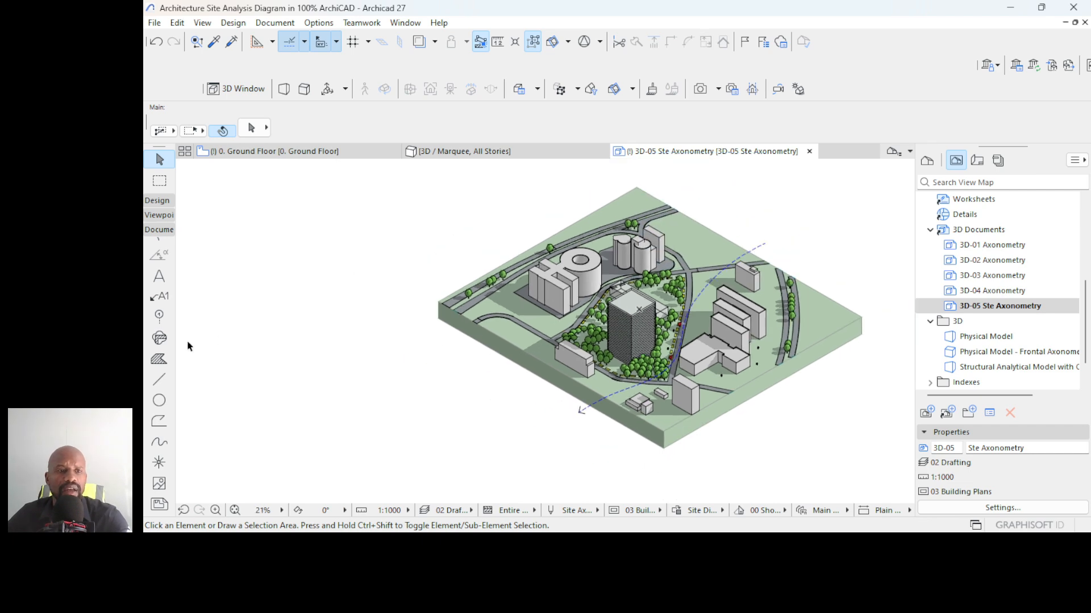
{"action": "left_click", "coordinate": [215, 42]}
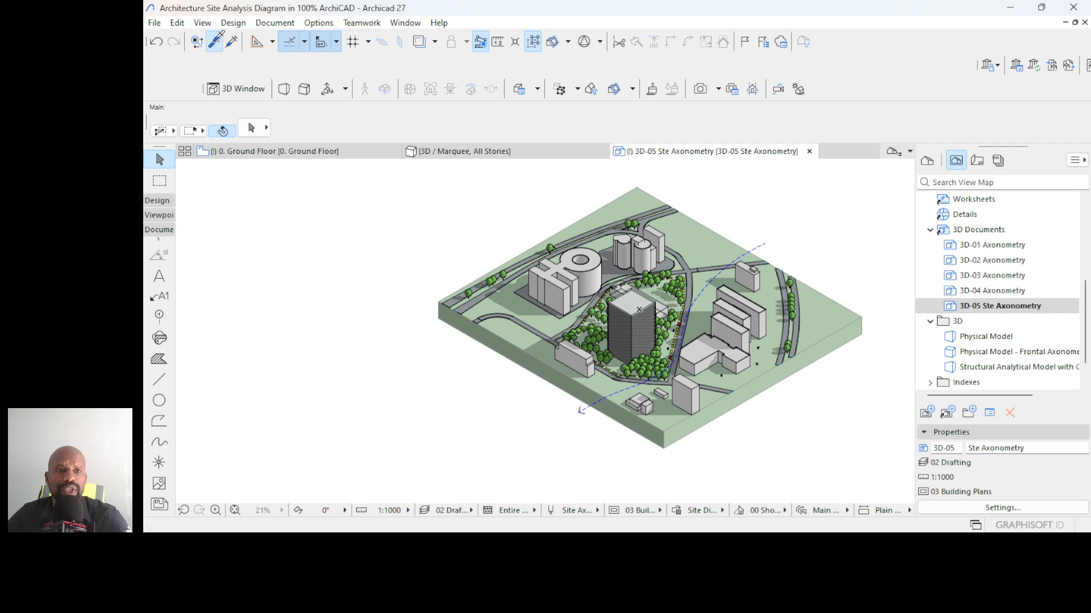
{"action": "left_click", "coordinate": [762, 243]}
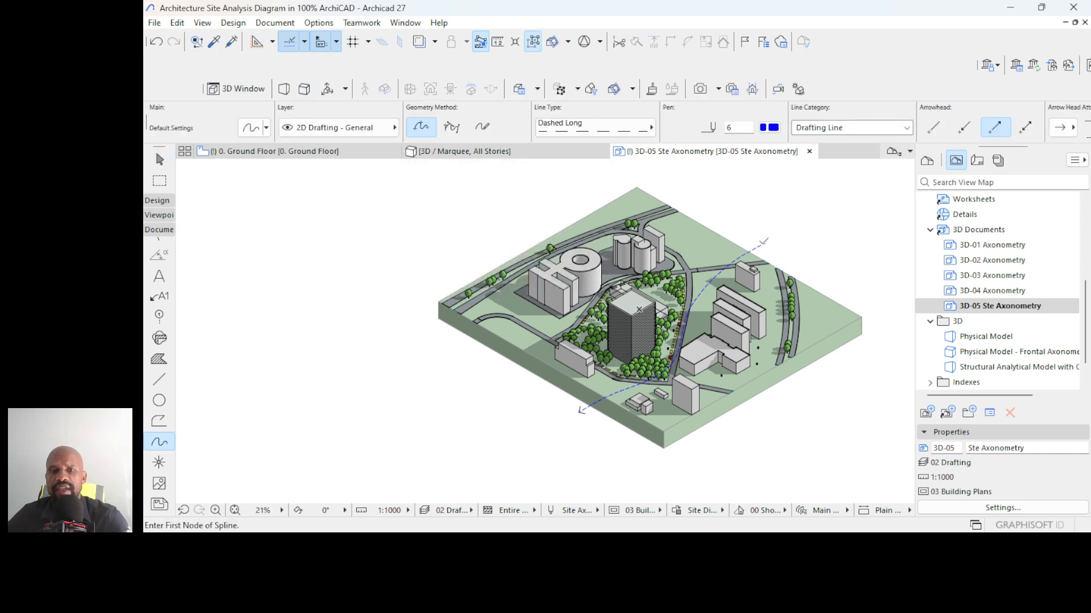
{"action": "scroll", "coordinate": [715, 238], "scroll_direction": "up", "scroll_amount": 1}
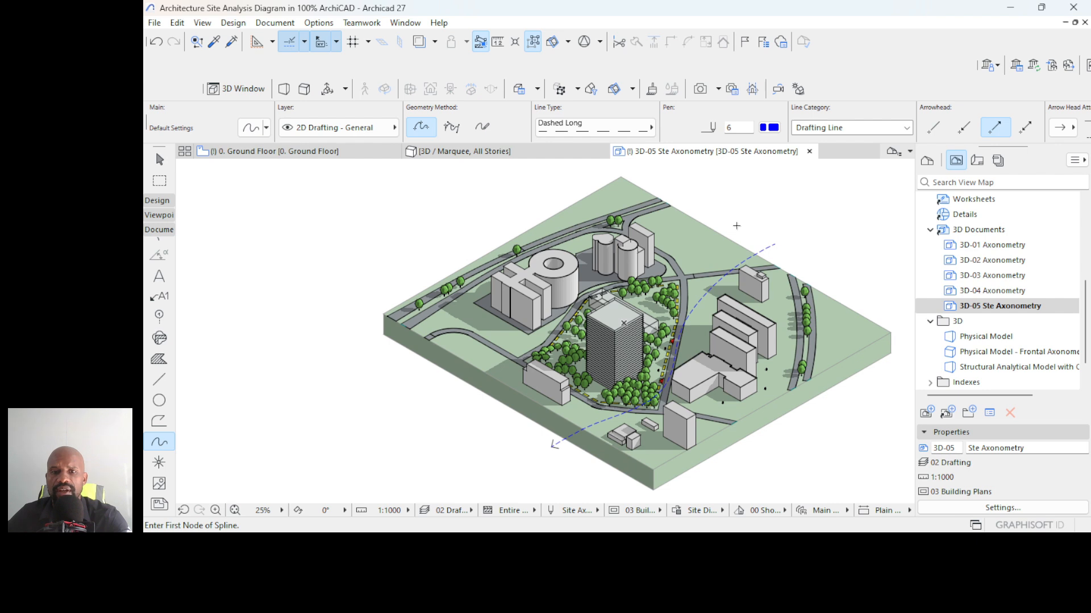
{"action": "left_click", "coordinate": [736, 226]}
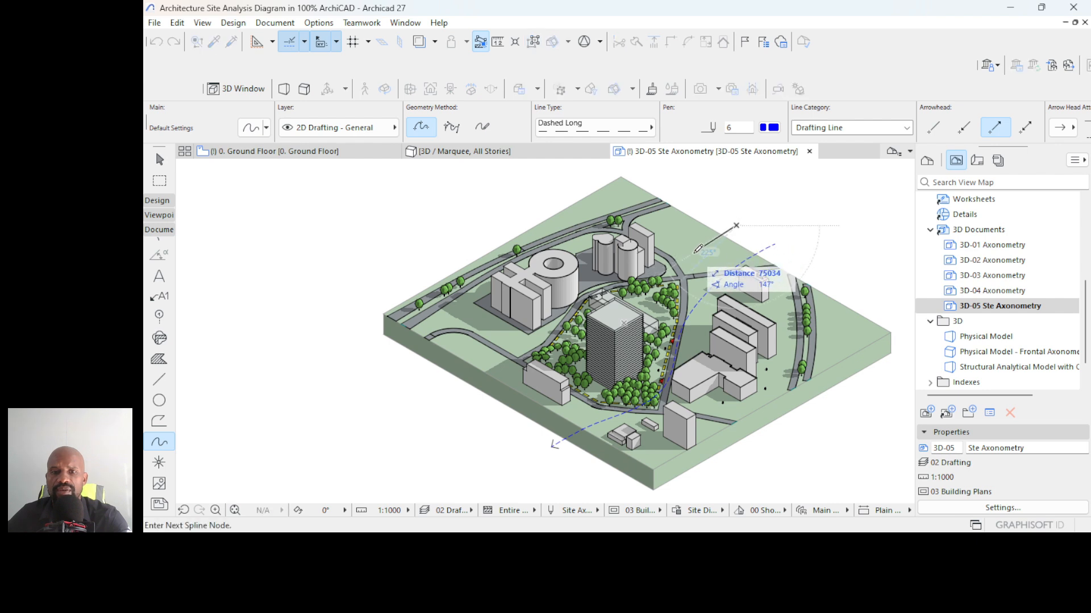
{"action": "left_click", "coordinate": [592, 292]}
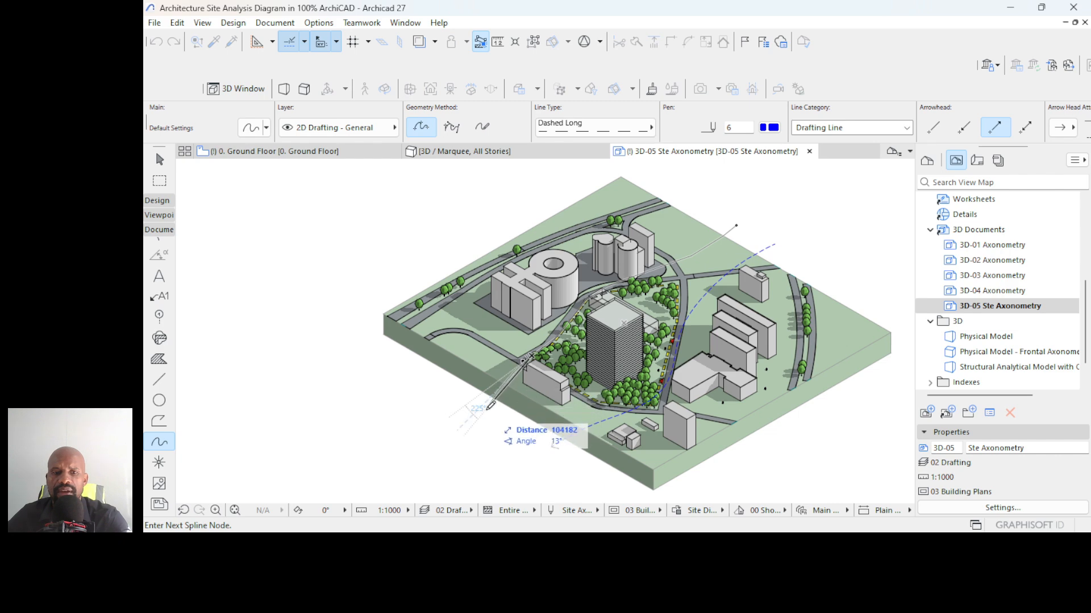
{"action": "double_click", "coordinate": [487, 406]}
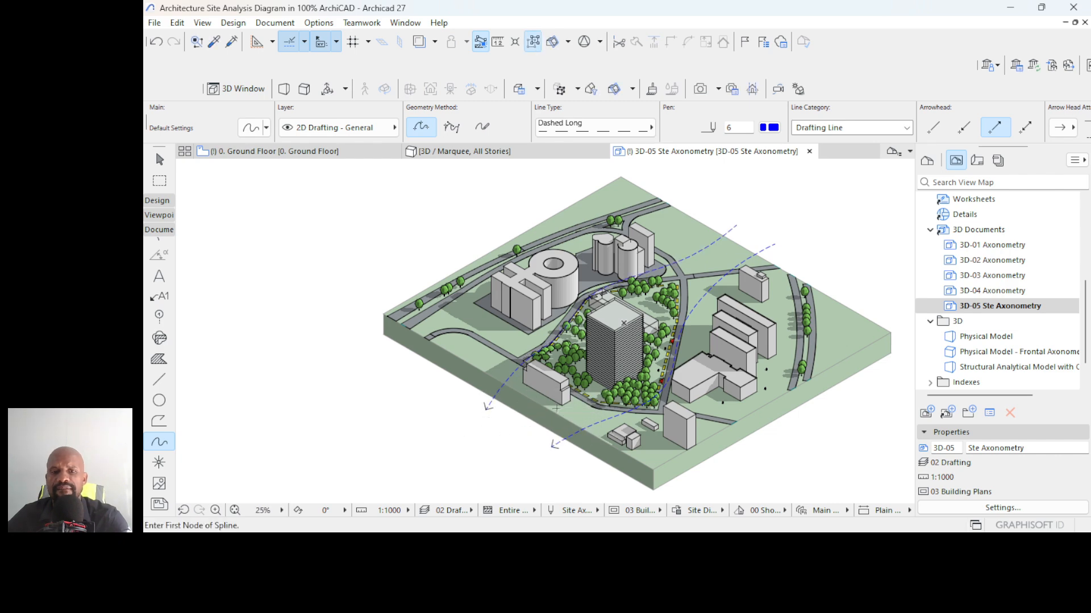
- Reshape the new dashed spline by shifting its node near the road bend beside the trees slightly outward
{"action": "scroll", "coordinate": [530, 392], "scroll_direction": "up", "scroll_amount": 5}
{"action": "key", "text": "Escape"}
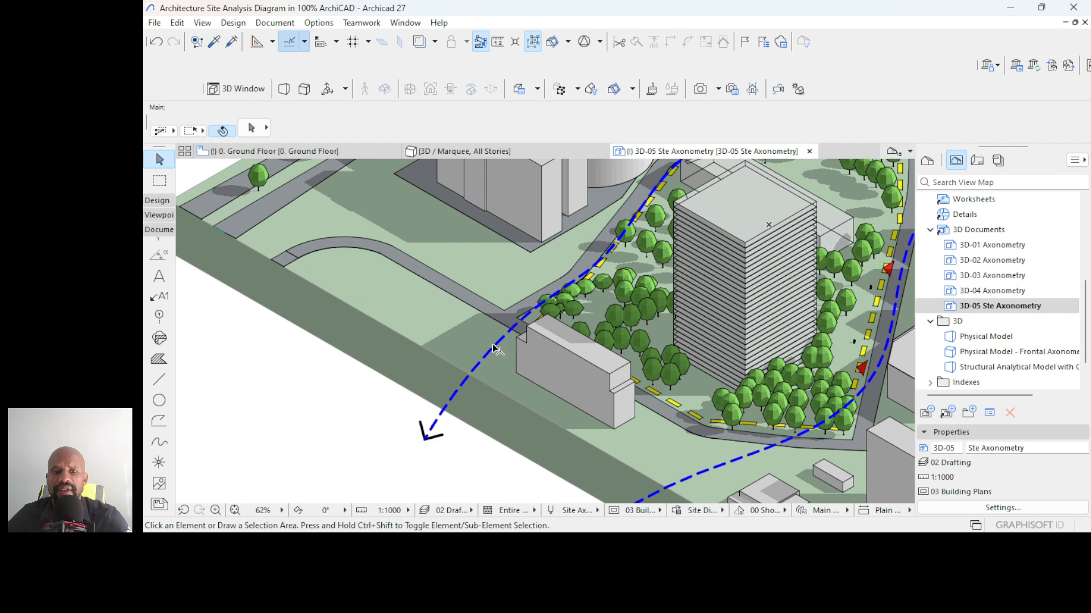
{"action": "left_click", "coordinate": [495, 348]}
{"action": "left_click", "coordinate": [602, 260]}
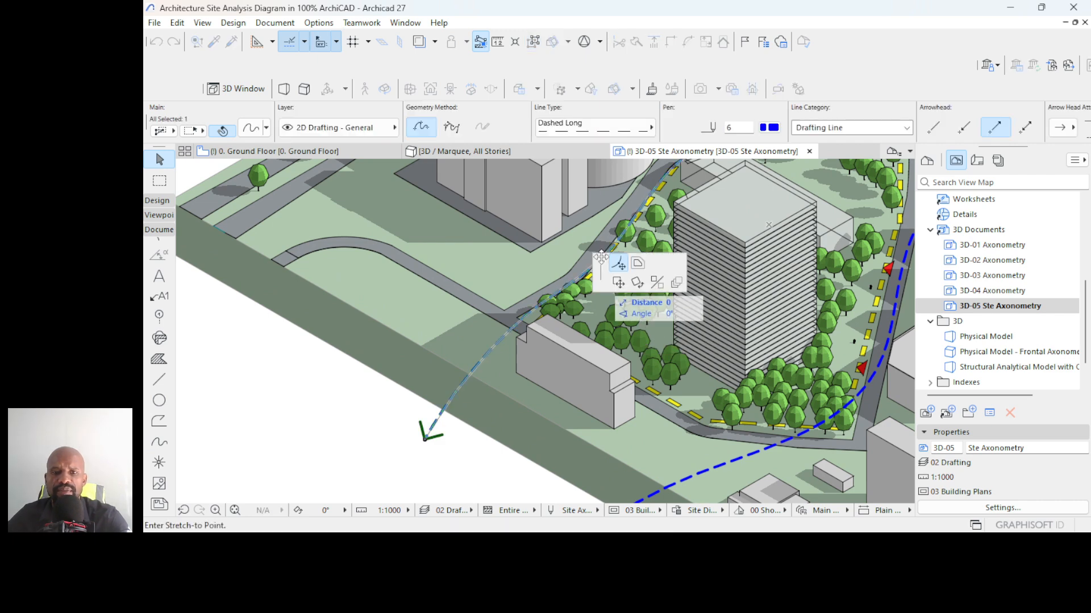
{"action": "left_click", "coordinate": [593, 241]}
{"action": "scroll", "coordinate": [520, 384], "scroll_direction": "down", "scroll_amount": 5}
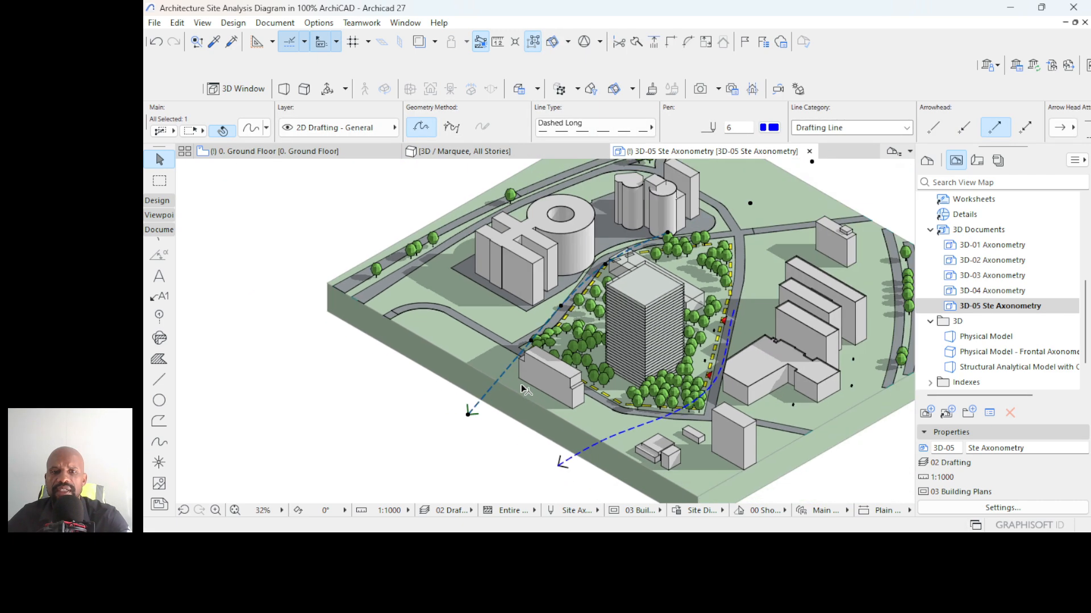
{"action": "key", "text": "Escape"}
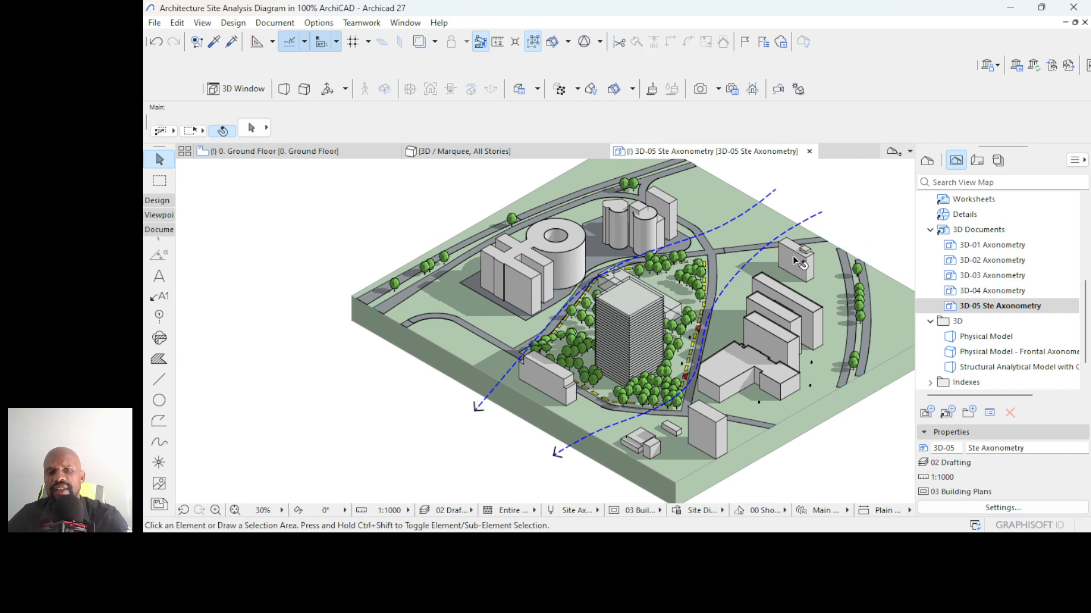
{"action": "scroll", "coordinate": [793, 256], "scroll_direction": "down", "scroll_amount": 2}
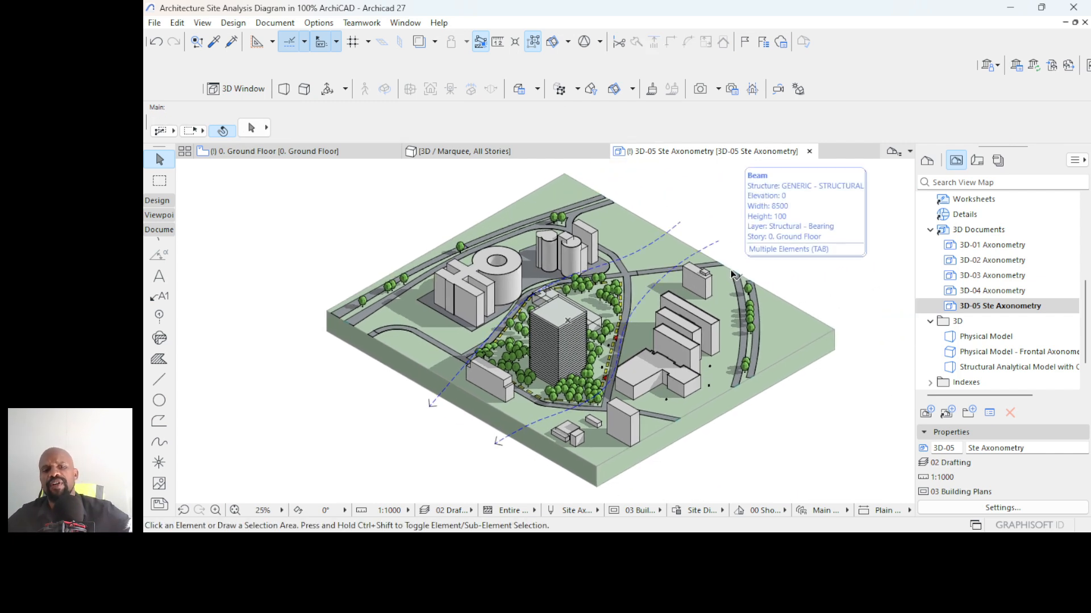
{"action": "middle_click_drag", "start_coordinate": [731, 242], "coordinate": [748, 235]}
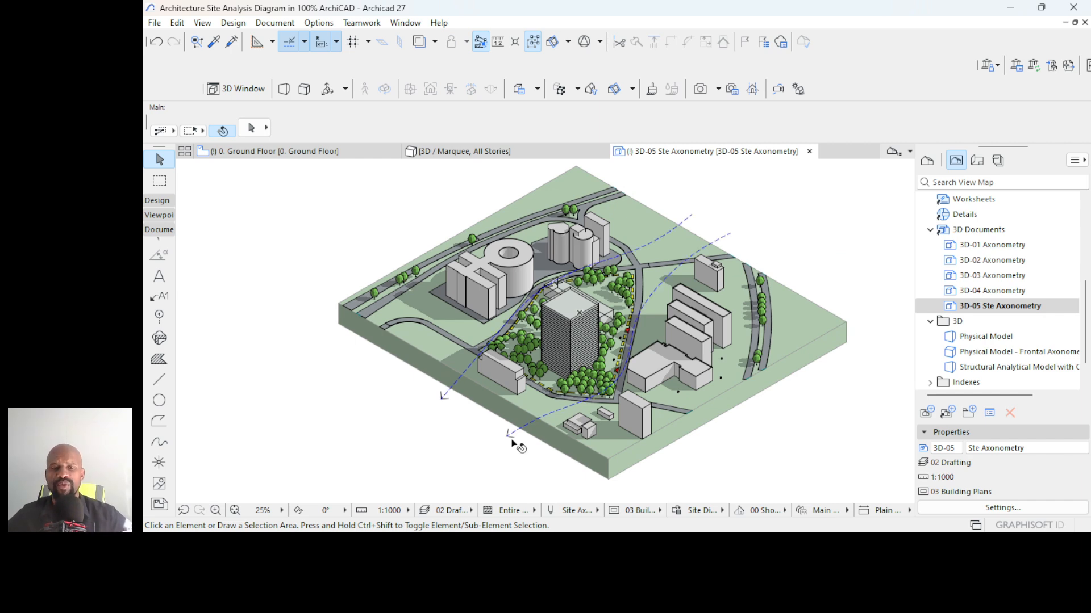
{"action": "scroll", "coordinate": [508, 445], "scroll_direction": "up", "scroll_amount": 3}
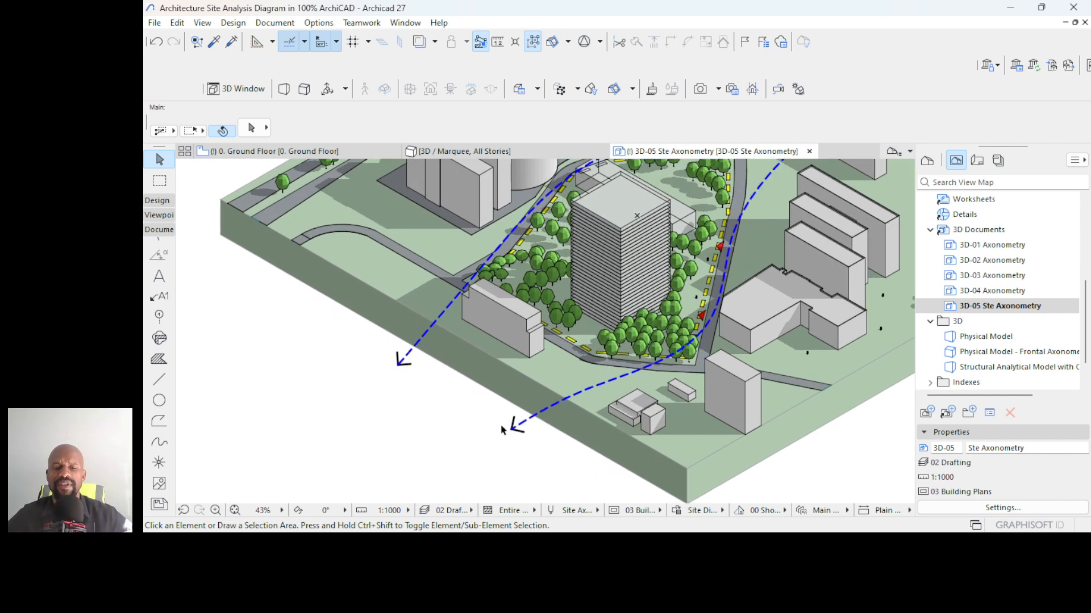
{"action": "scroll", "coordinate": [539, 425], "scroll_direction": "down", "scroll_amount": 3}
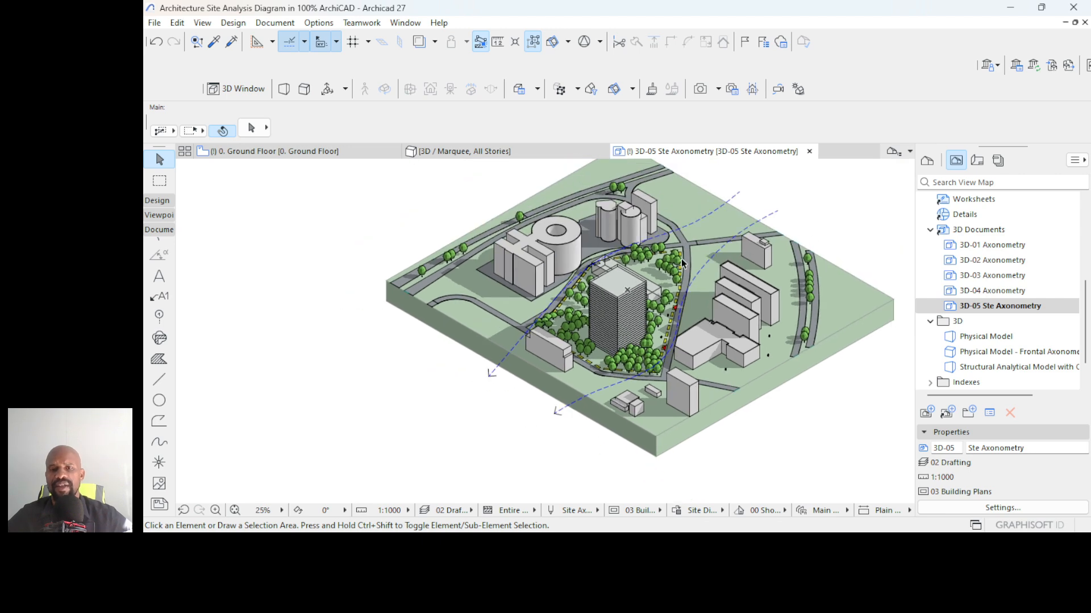
- Add a text block reading "250 Knots" on the empty area below the arrowhead of the lower dashed spline
{"action": "scroll", "coordinate": [574, 405], "scroll_direction": "up", "scroll_amount": 2}
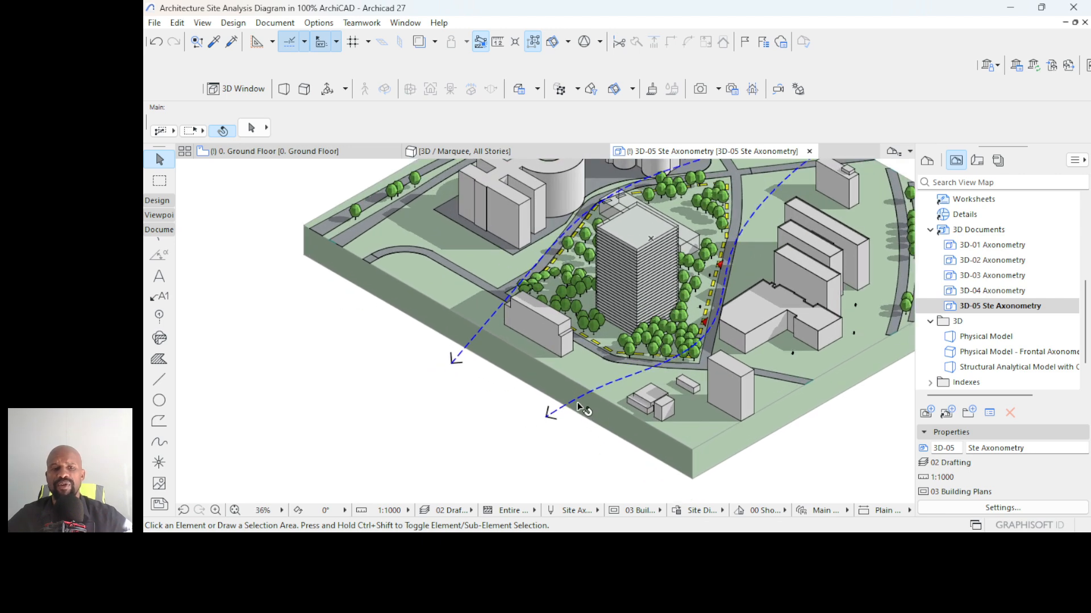
{"action": "left_click", "coordinate": [157, 278]}
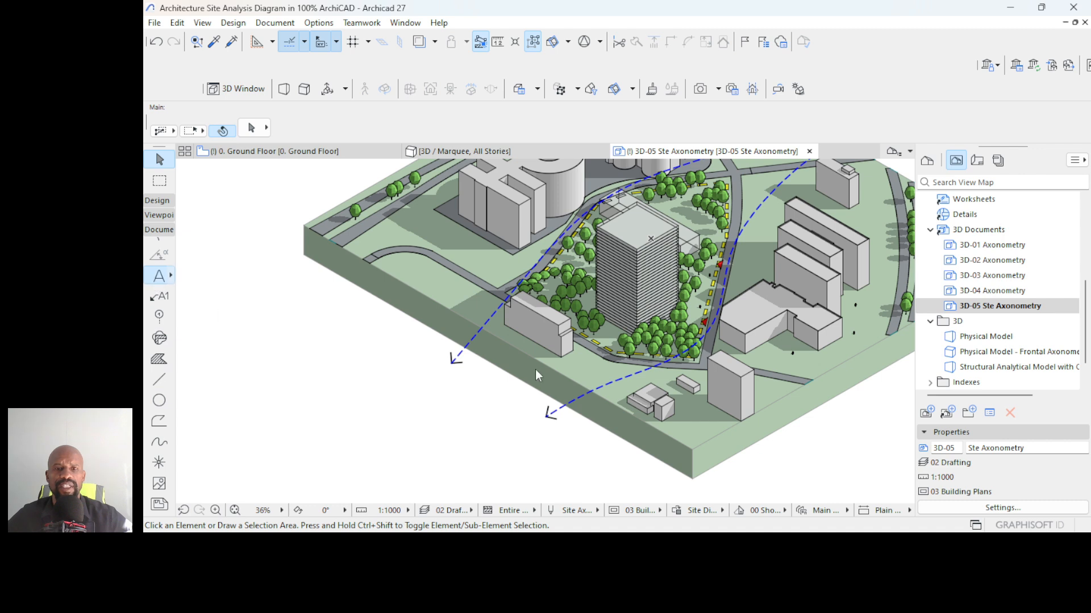
{"action": "left_click", "coordinate": [483, 426]}
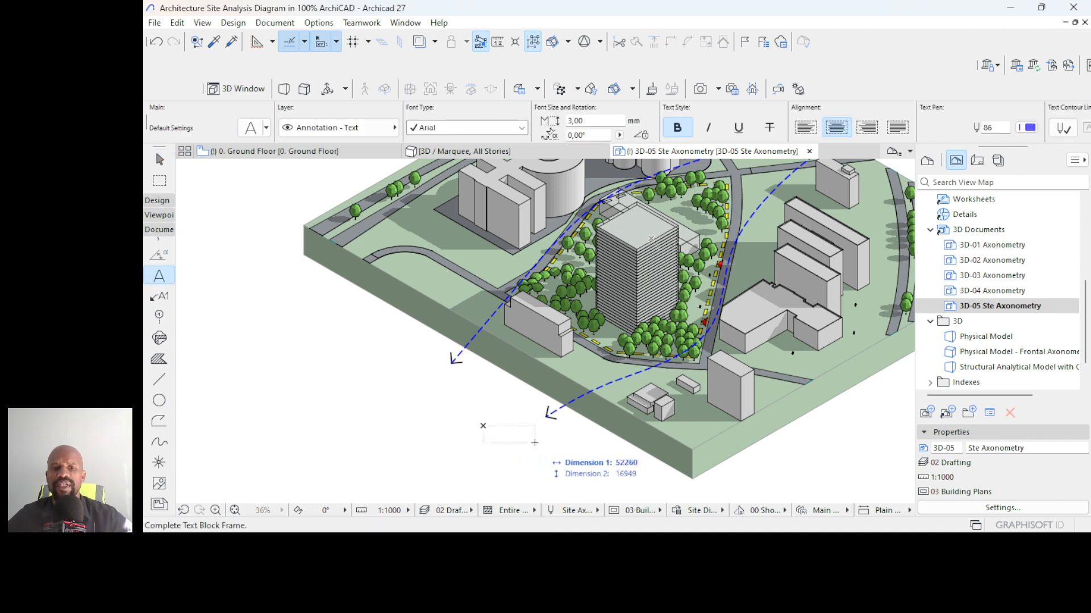
{"action": "left_click", "coordinate": [720, 481]}
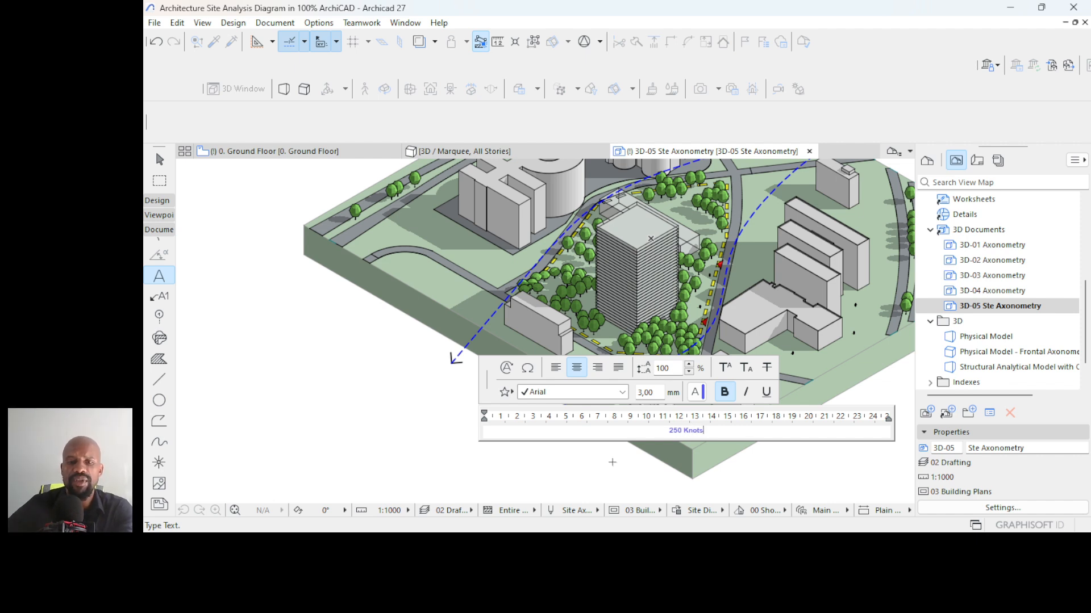
{"action": "left_click_drag", "start_coordinate": [705, 430], "coordinate": [652, 433]}
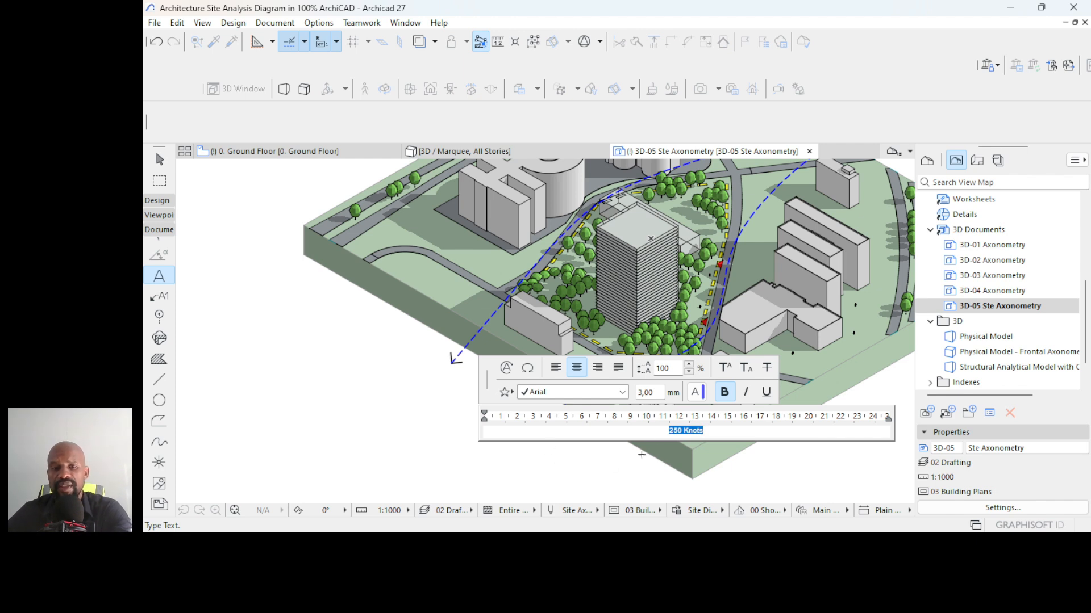
{"action": "left_click", "coordinate": [569, 468]}
- Narrow the "250 Knots" text block from both ends so its frame fits closely around the words
{"action": "scroll", "coordinate": [588, 438], "scroll_direction": "up", "scroll_amount": 3}
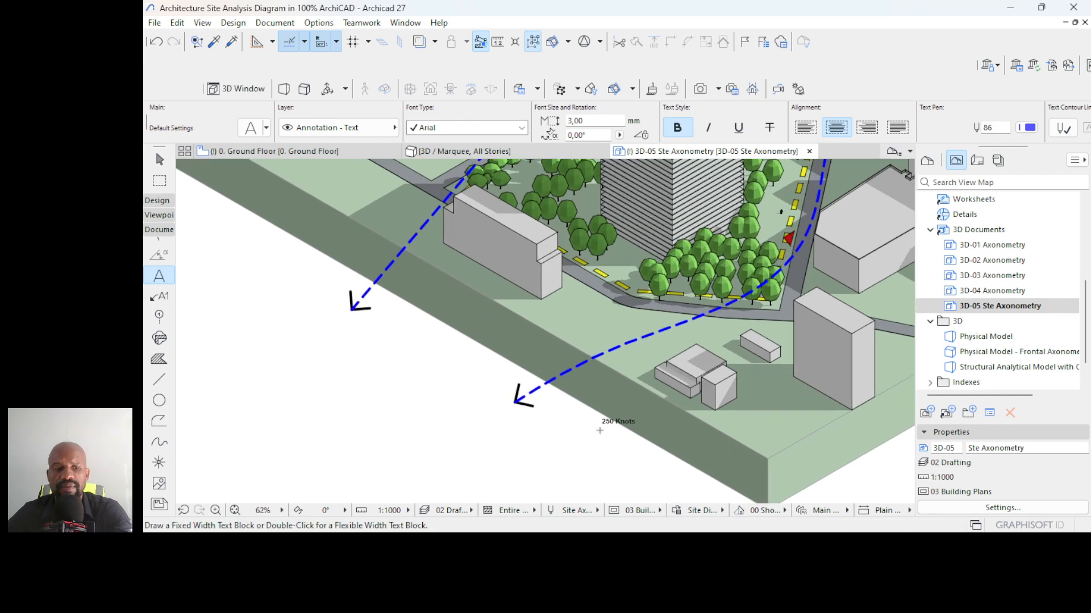
{"action": "left_click", "coordinate": [611, 423], "text": "shift"}
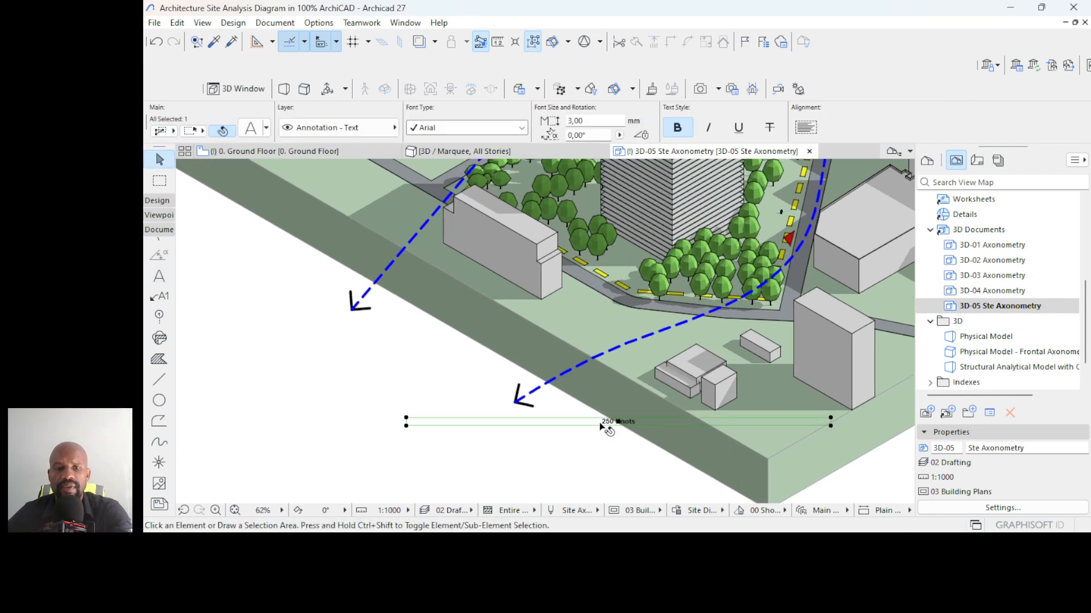
{"action": "left_click", "coordinate": [830, 426]}
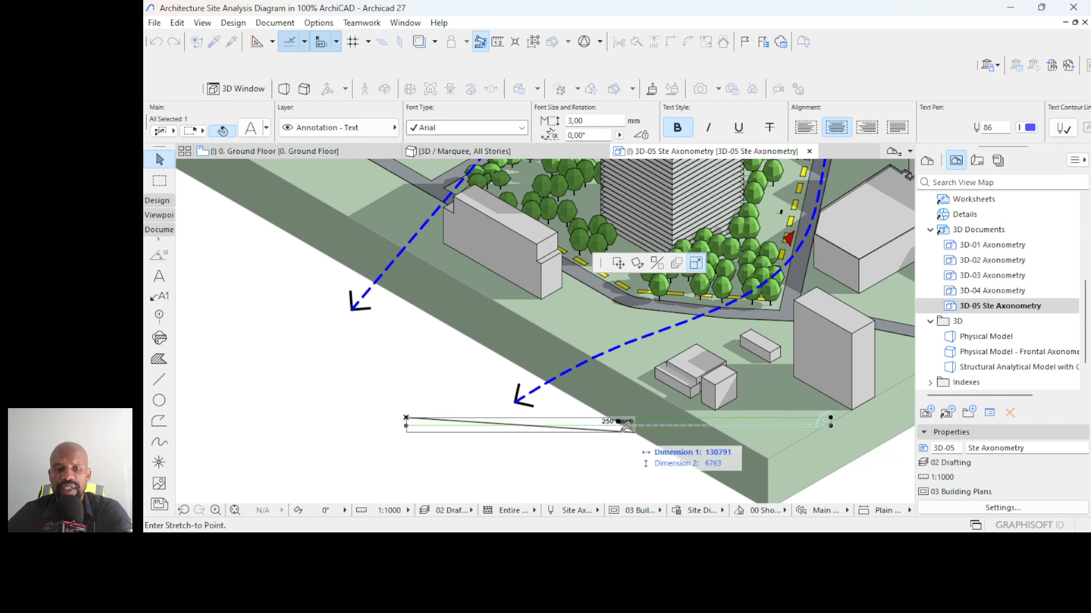
{"action": "left_click", "coordinate": [488, 423]}
{"action": "scroll", "coordinate": [406, 426], "scroll_direction": "up", "scroll_amount": 3}
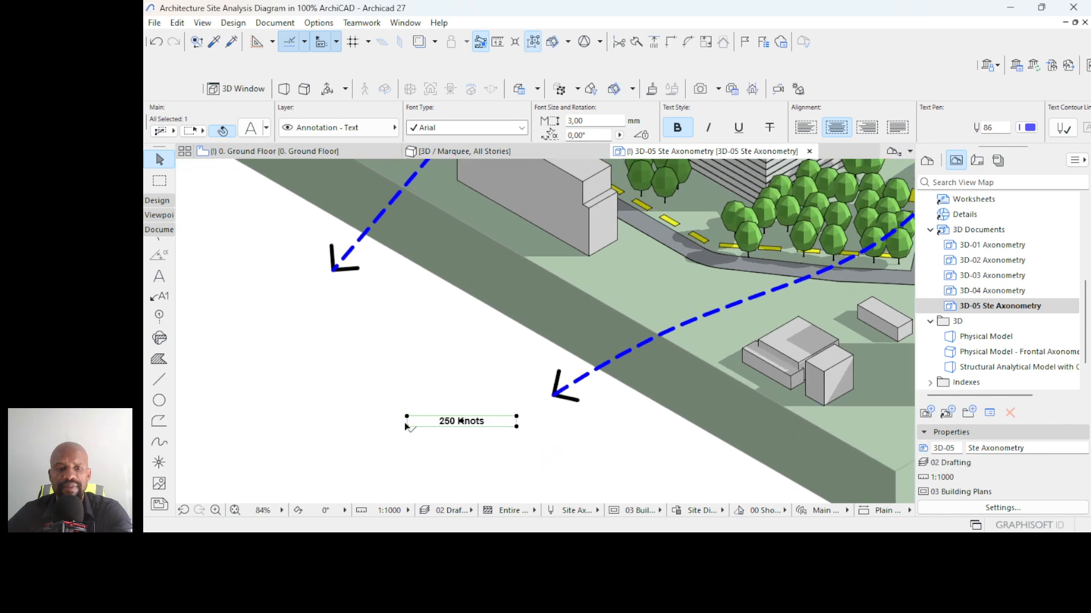
{"action": "left_click", "coordinate": [407, 427]}
{"action": "left_click", "coordinate": [429, 427]}
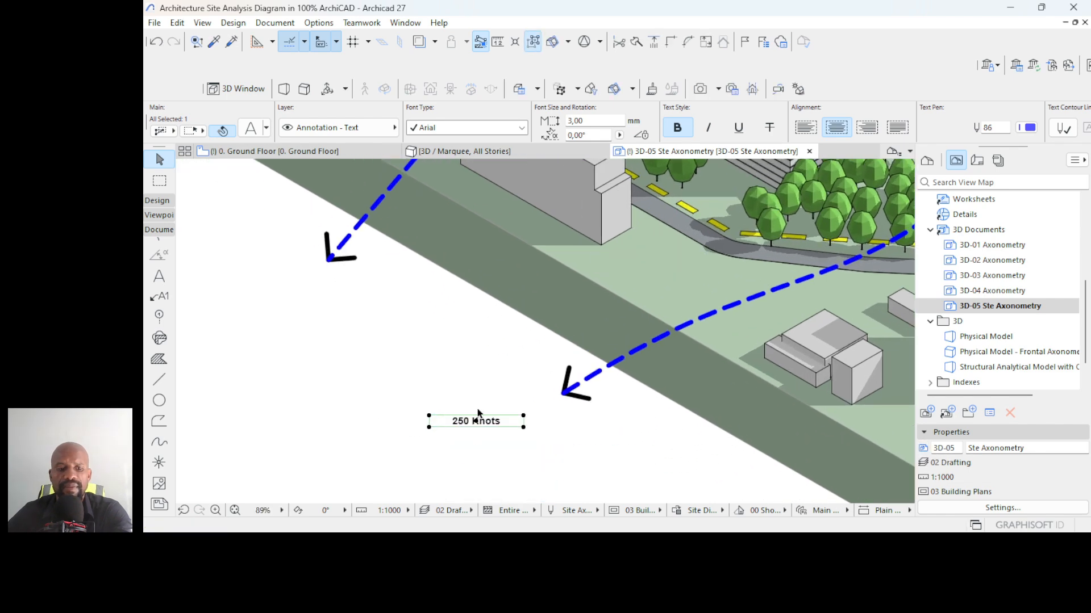
- Move the "250 Knots" label to the lower spline's arrowhead and rotate it 29,33° to follow the dashed line
{"action": "key", "text": "ctrl+d"}
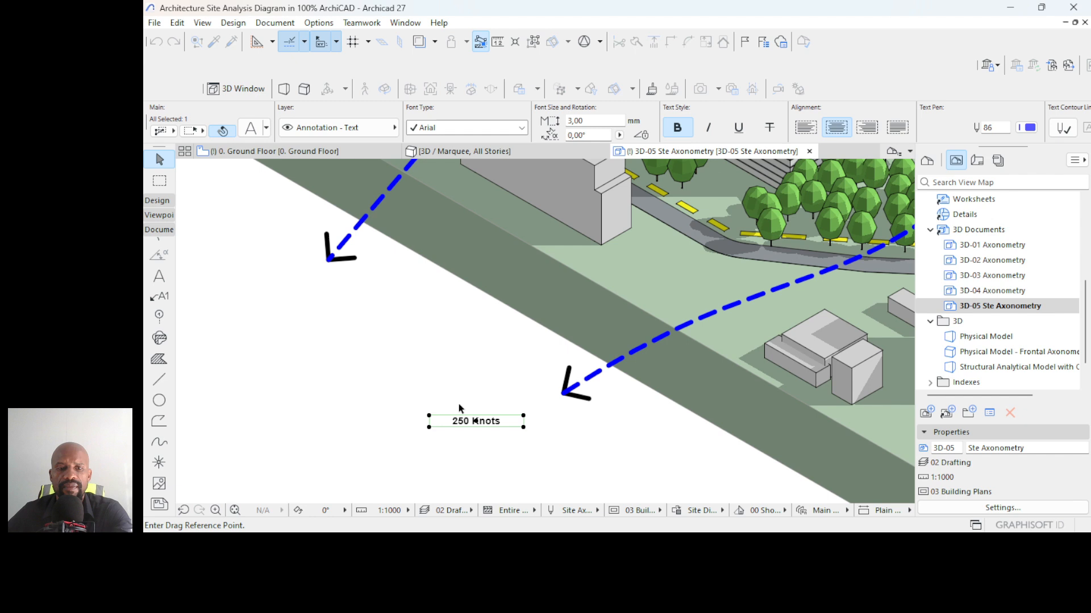
{"action": "left_click", "coordinate": [429, 418]}
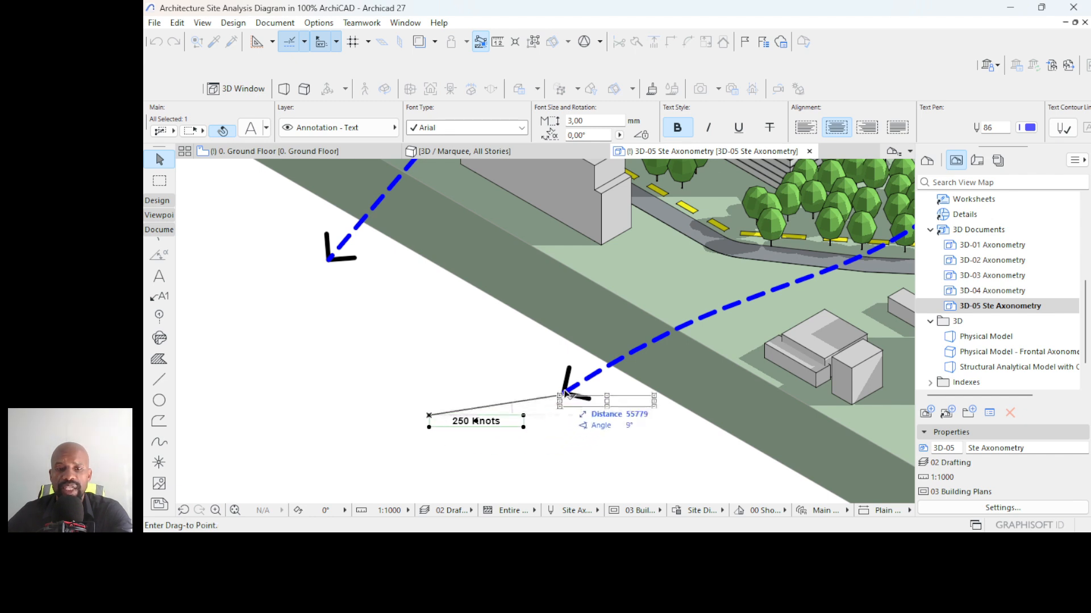
{"action": "left_click", "coordinate": [583, 384]}
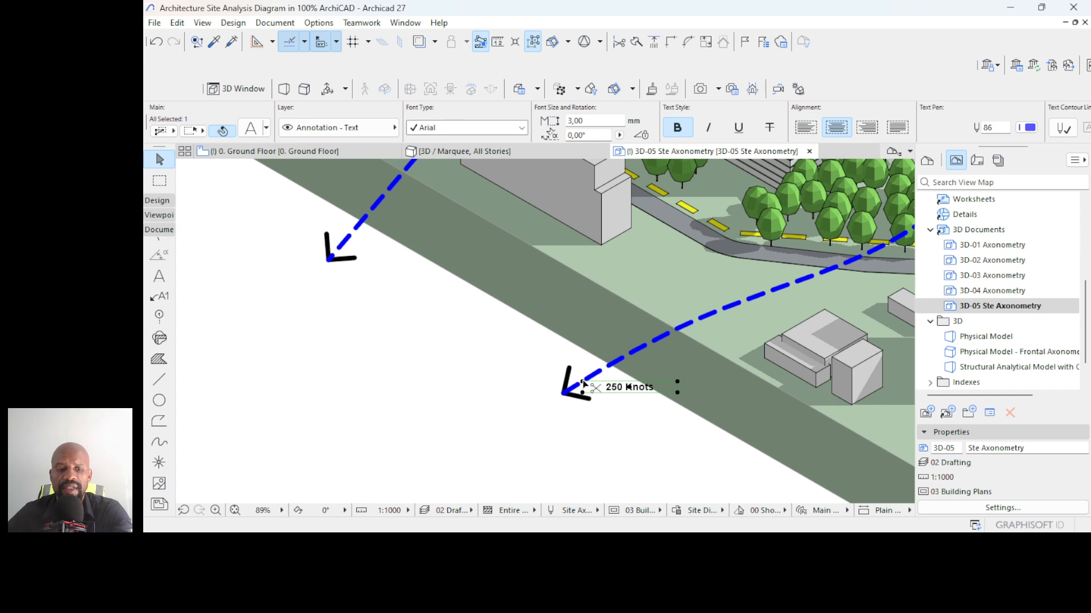
{"action": "key", "text": "ctrl+e"}
{"action": "left_click", "coordinate": [583, 382]}
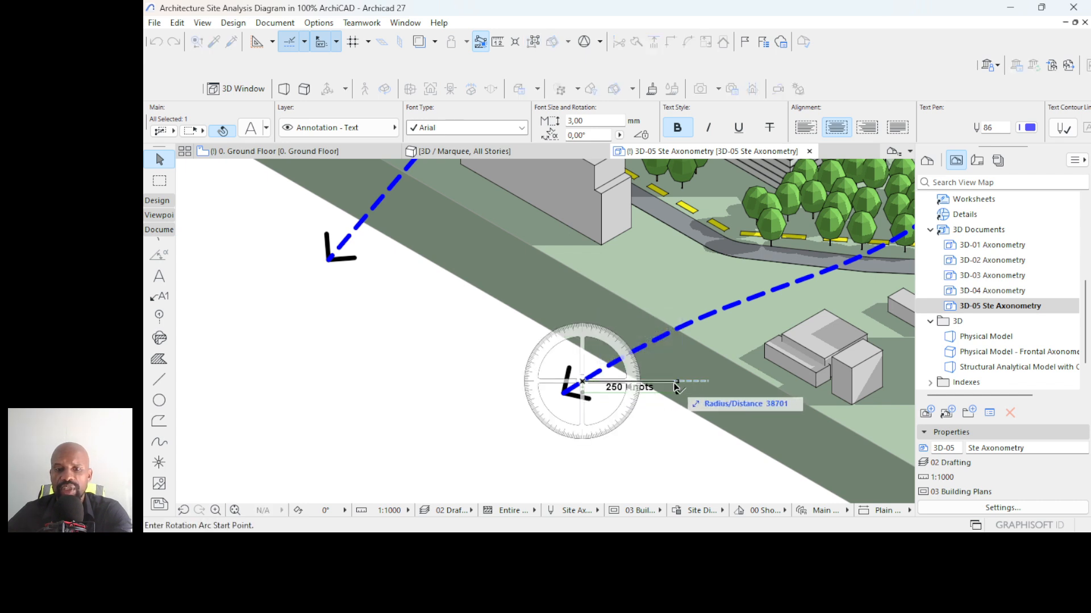
{"action": "left_click", "coordinate": [676, 383]}
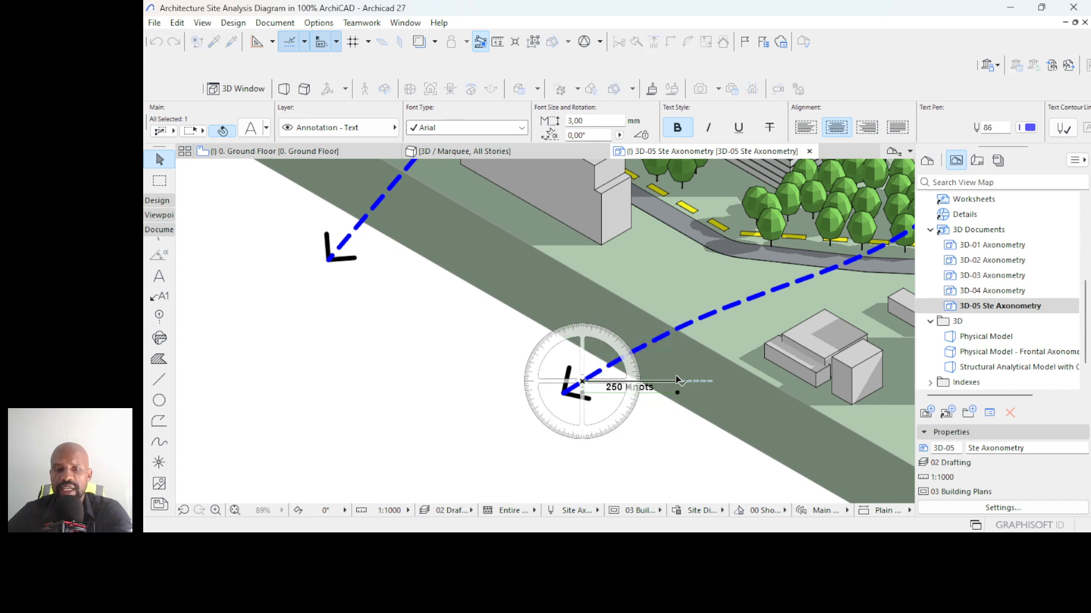
{"action": "left_click", "coordinate": [671, 339]}
- Move the "250 Knots" label slightly below the lower dashed spline, perpendicular to it, so the text clears the line
{"action": "key", "text": "ctrl+d"}
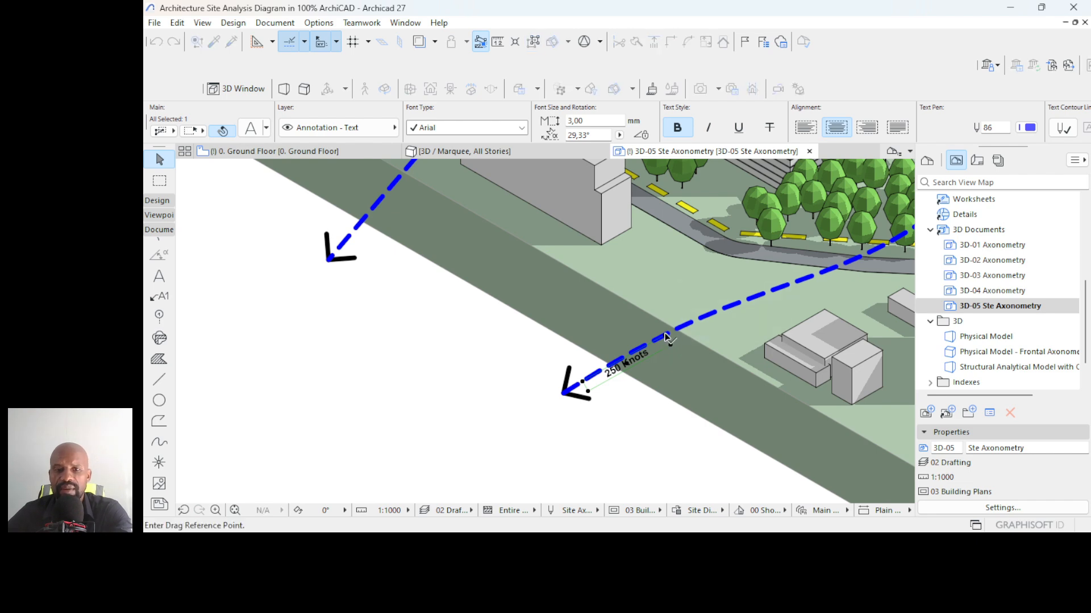
{"action": "left_click", "coordinate": [665, 336]}
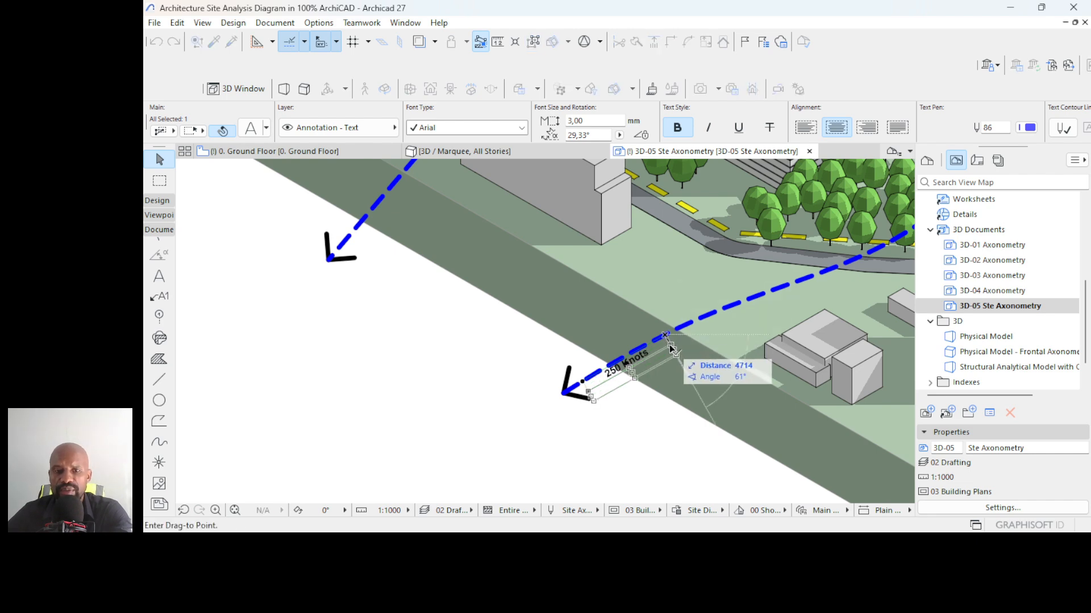
{"action": "left_click", "coordinate": [670, 347]}
- Set the font size of the "250 Knots" label beside the lower arrowhead to 5 mm
{"action": "scroll", "coordinate": [513, 409], "scroll_direction": "down", "scroll_amount": 4}
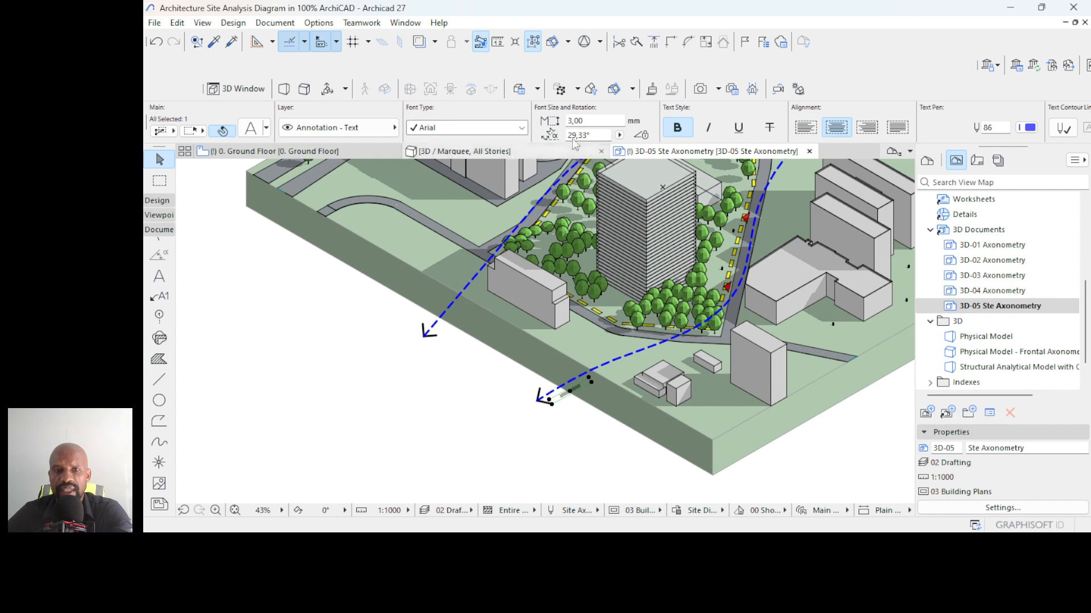
{"action": "left_click", "coordinate": [591, 121]}
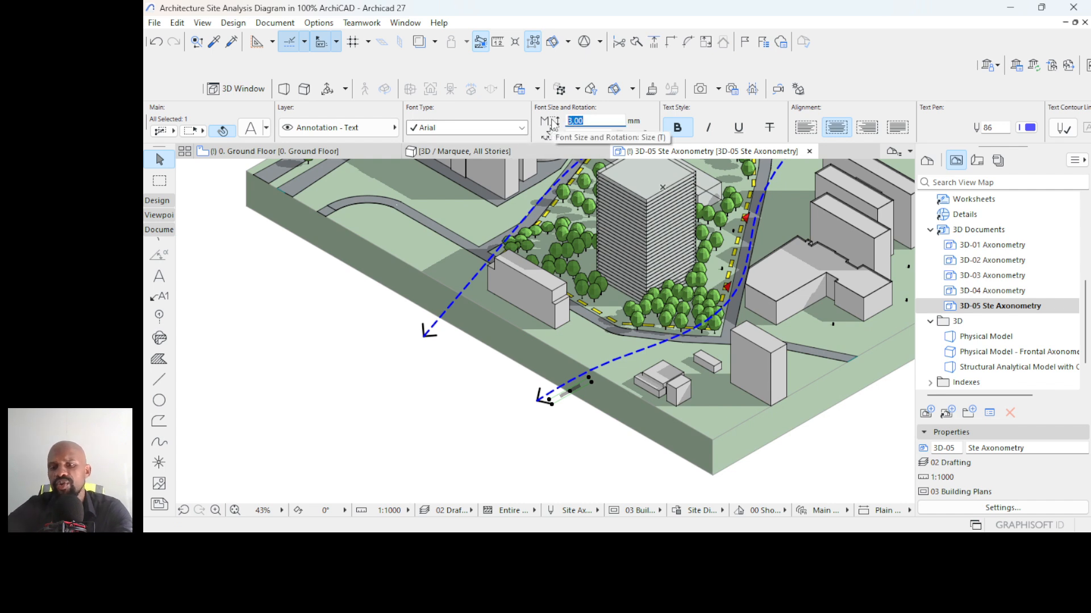
{"action": "type", "text": "5"}
{"action": "key", "text": "Return"}
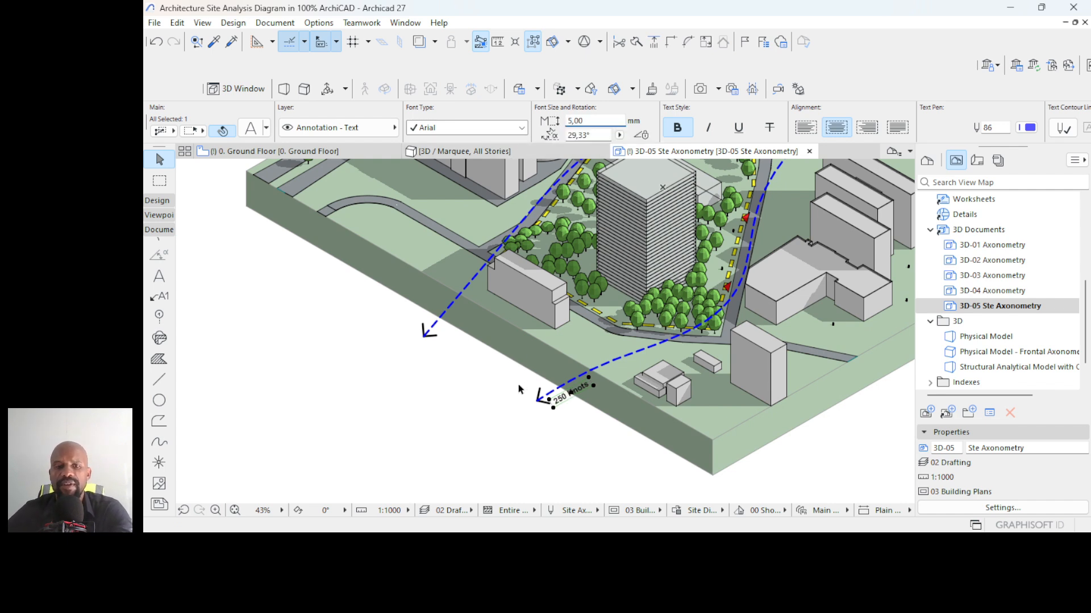
{"action": "left_click", "coordinate": [421, 414]}
{"action": "scroll", "coordinate": [421, 414], "scroll_direction": "down", "scroll_amount": 2}
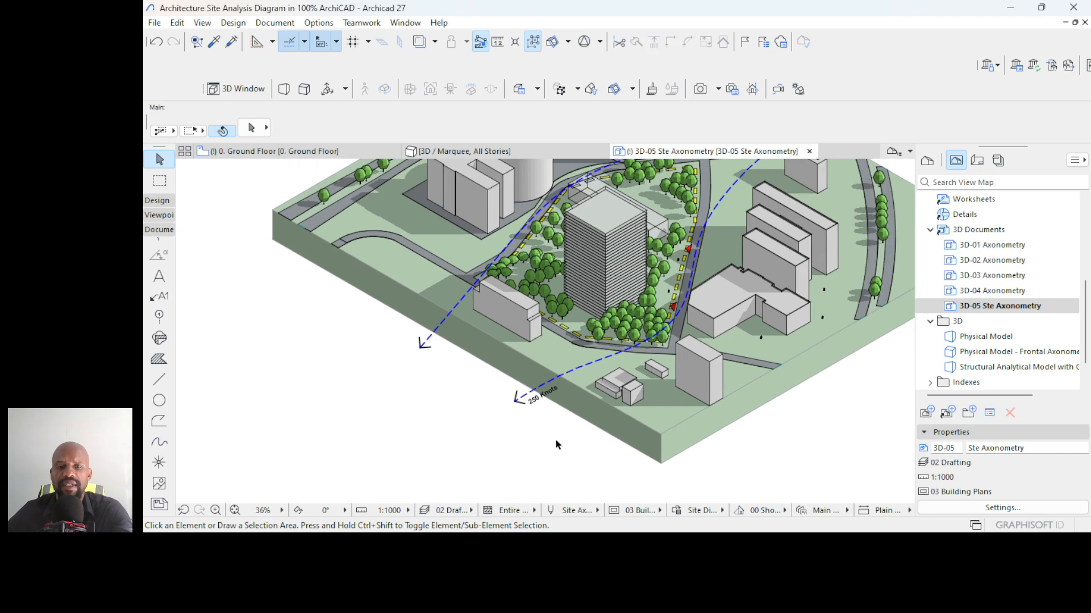
- Place a copy of the "250 Knots" label directly beneath the original, parallel to the dashed spline
{"action": "scroll", "coordinate": [556, 445], "scroll_direction": "up", "scroll_amount": 2}
{"action": "left_click", "coordinate": [515, 370]}
{"action": "scroll", "coordinate": [523, 376], "scroll_direction": "up", "scroll_amount": 2}
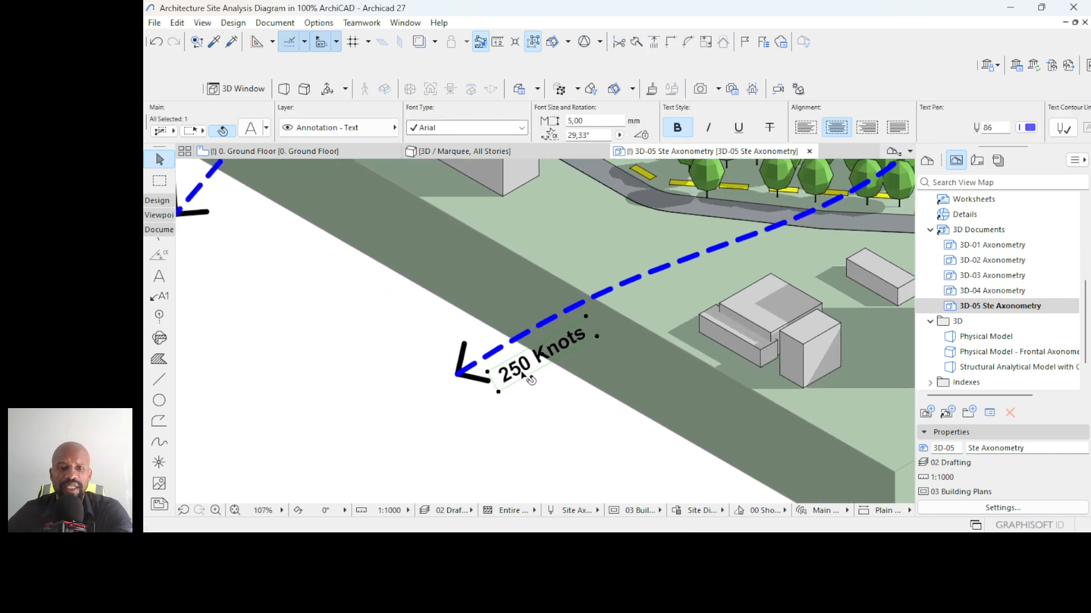
{"action": "key", "text": "ctrl+shift+d"}
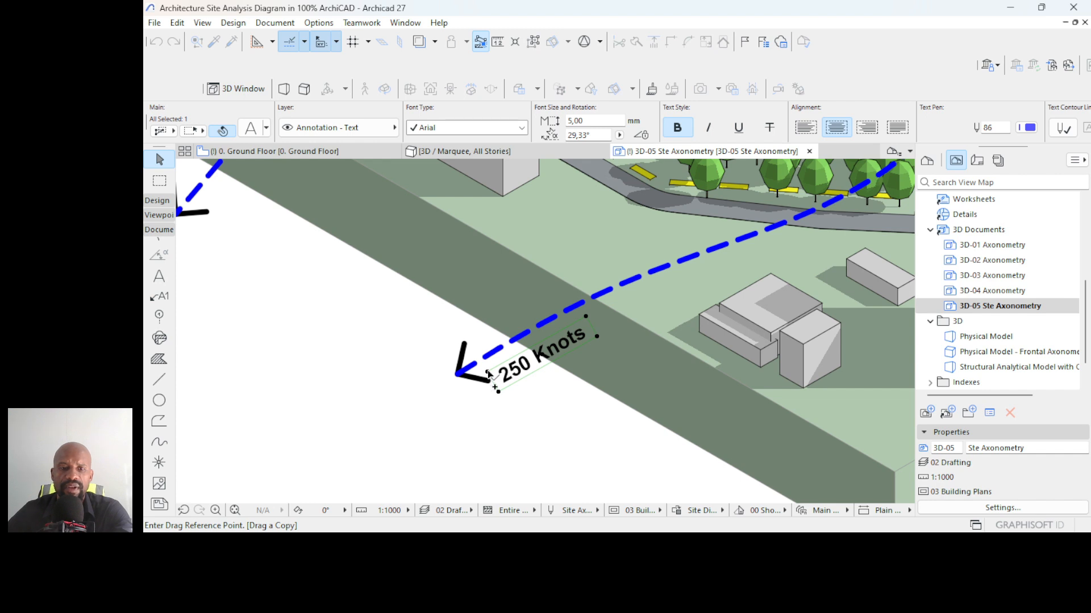
{"action": "left_click", "coordinate": [489, 375]}
{"action": "left_click", "coordinate": [501, 395]}
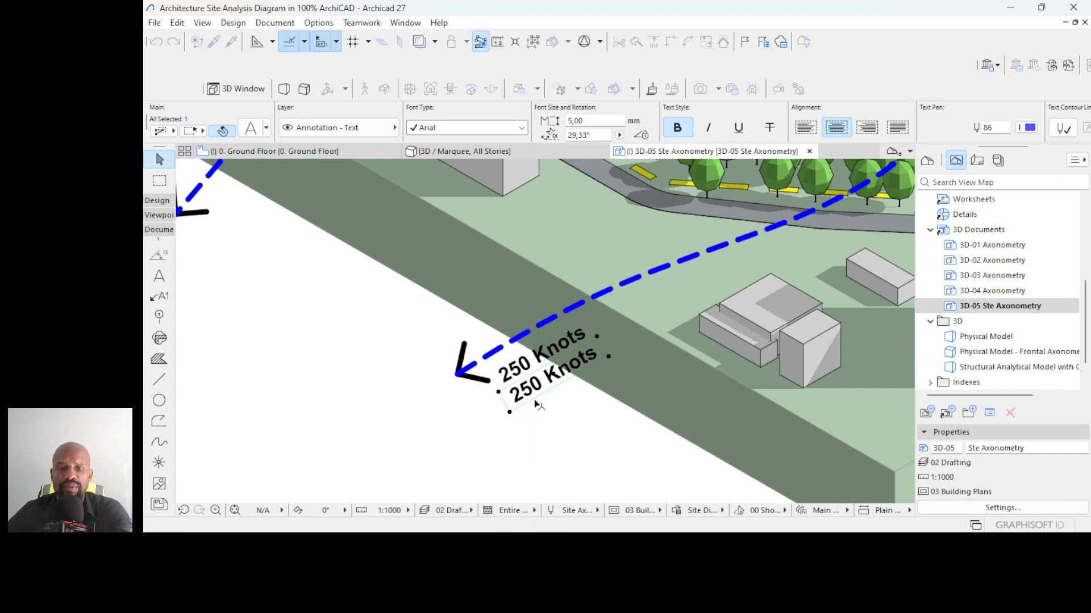
{"action": "scroll", "coordinate": [537, 405], "scroll_direction": "up", "scroll_amount": 2}
{"action": "key", "text": "Escape"}
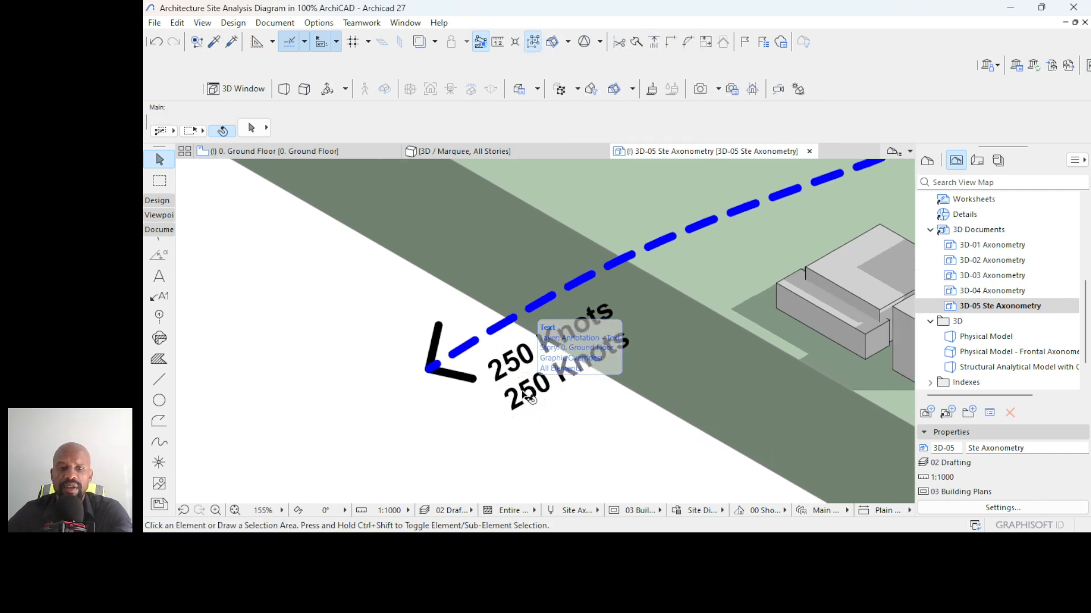
- Replace the lower copy's text with "Prevailing Wind" and widen its text block so both words fit on one line
{"action": "double_click", "coordinate": [528, 398]}
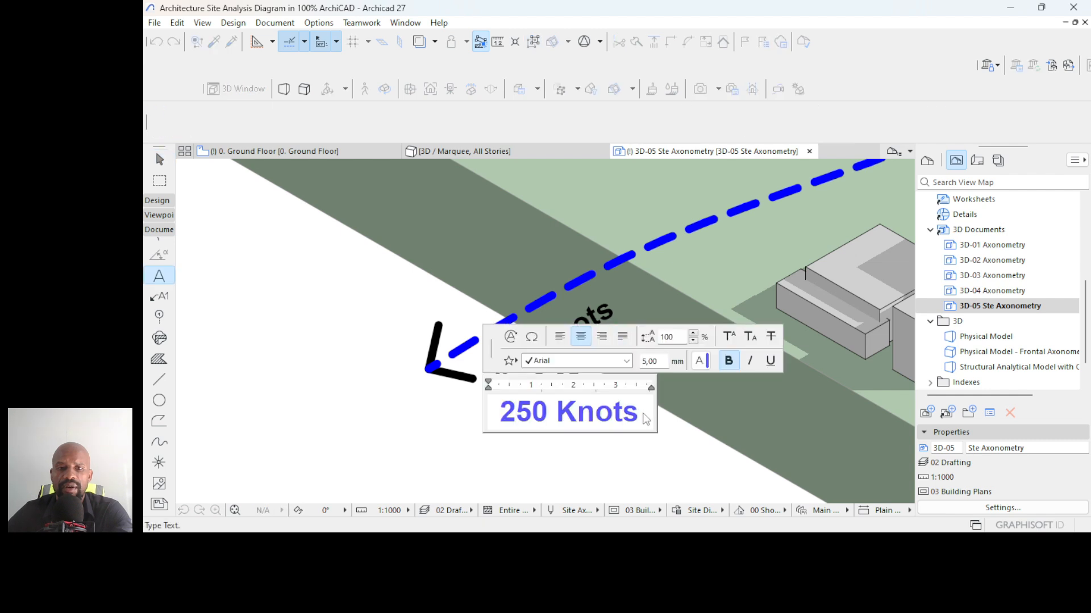
{"action": "left_click_drag", "start_coordinate": [646, 418], "coordinate": [482, 421]}
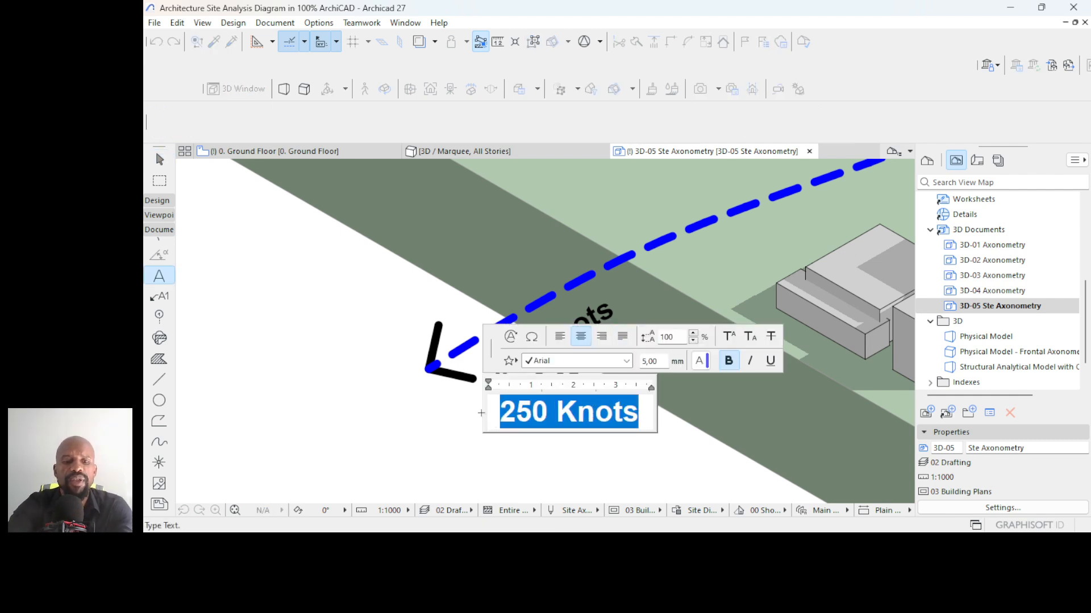
{"action": "type", "text": "Prev"}
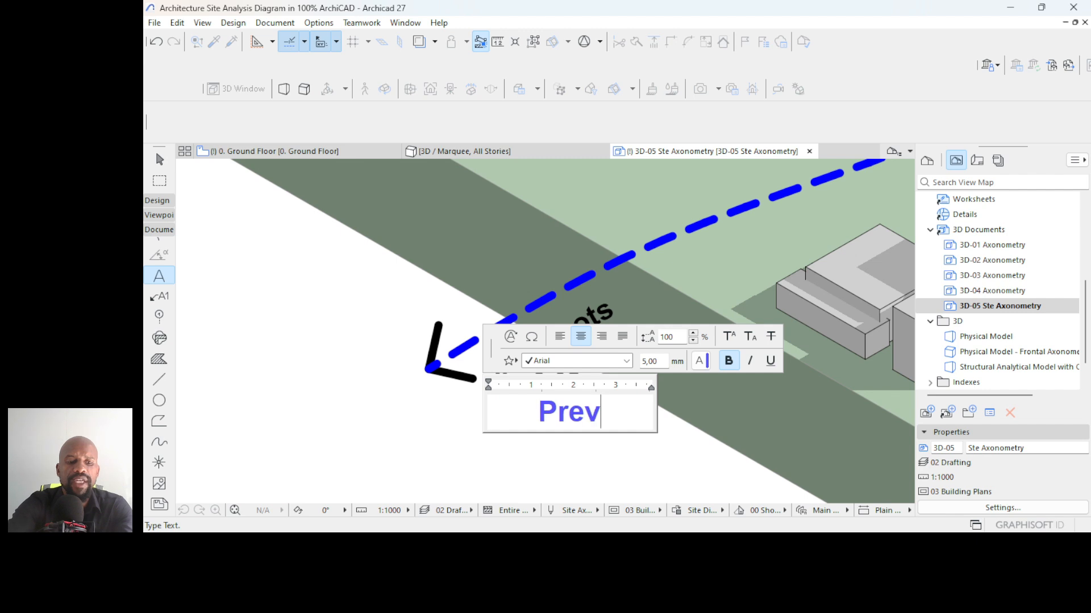
{"action": "type", "text": "ailing"}
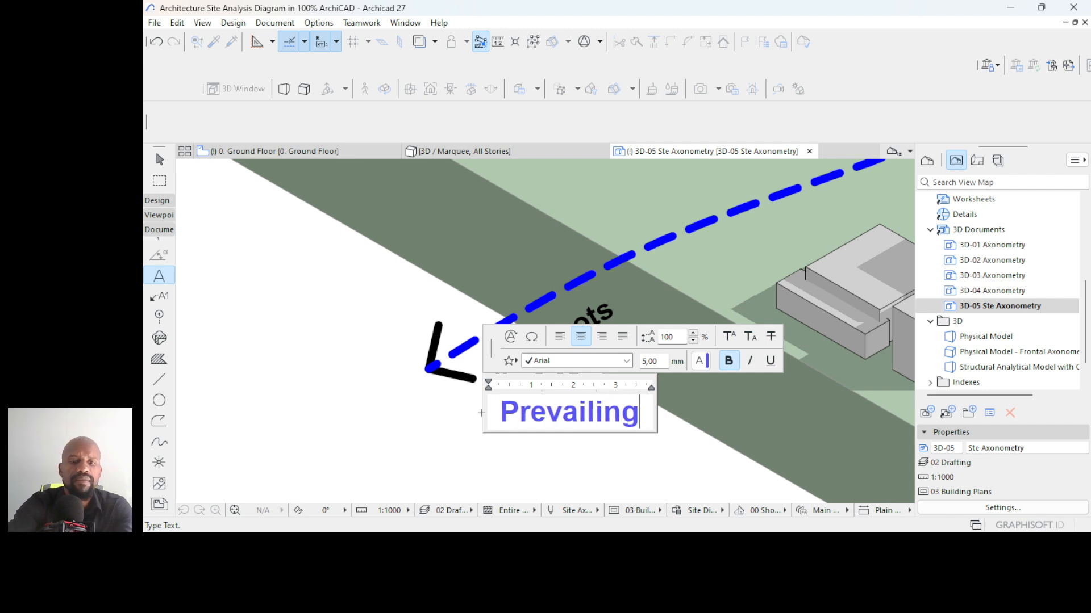
{"action": "type", "text": " Wind"}
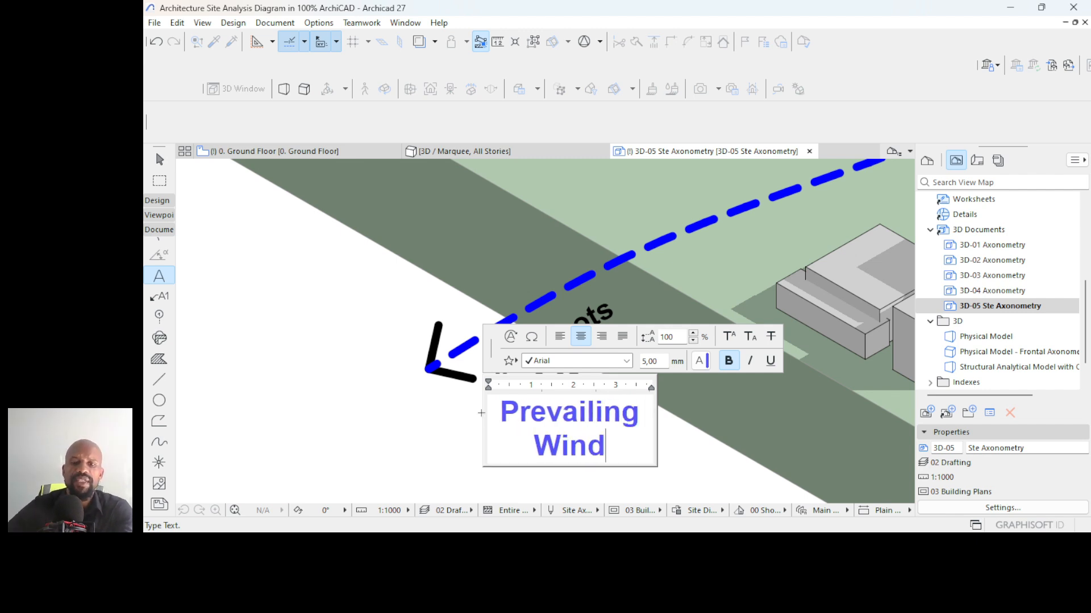
{"action": "left_click", "coordinate": [365, 435]}
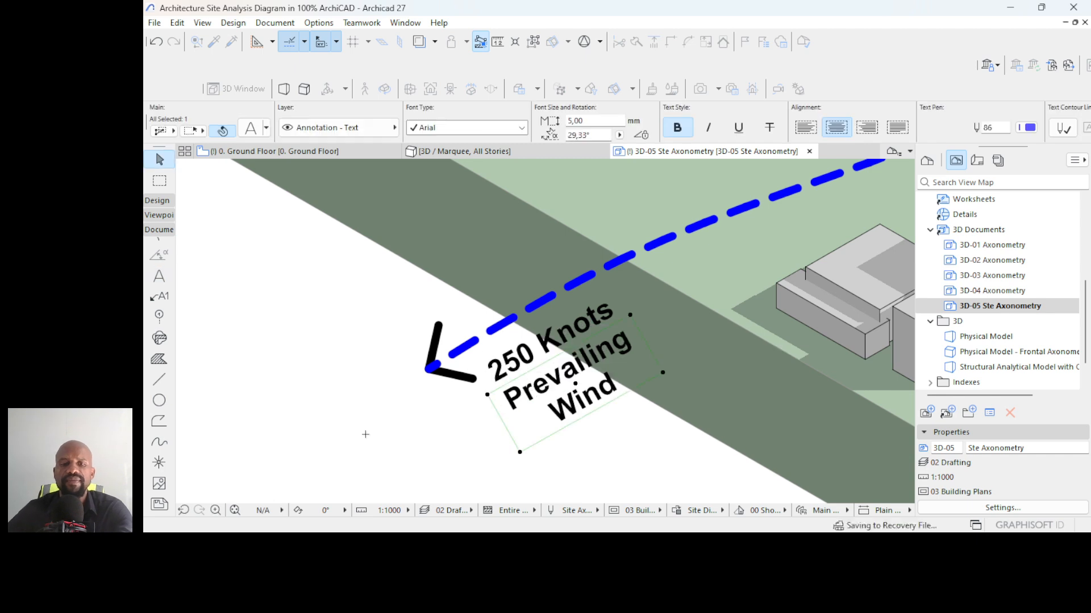
{"action": "left_click", "coordinate": [662, 374]}
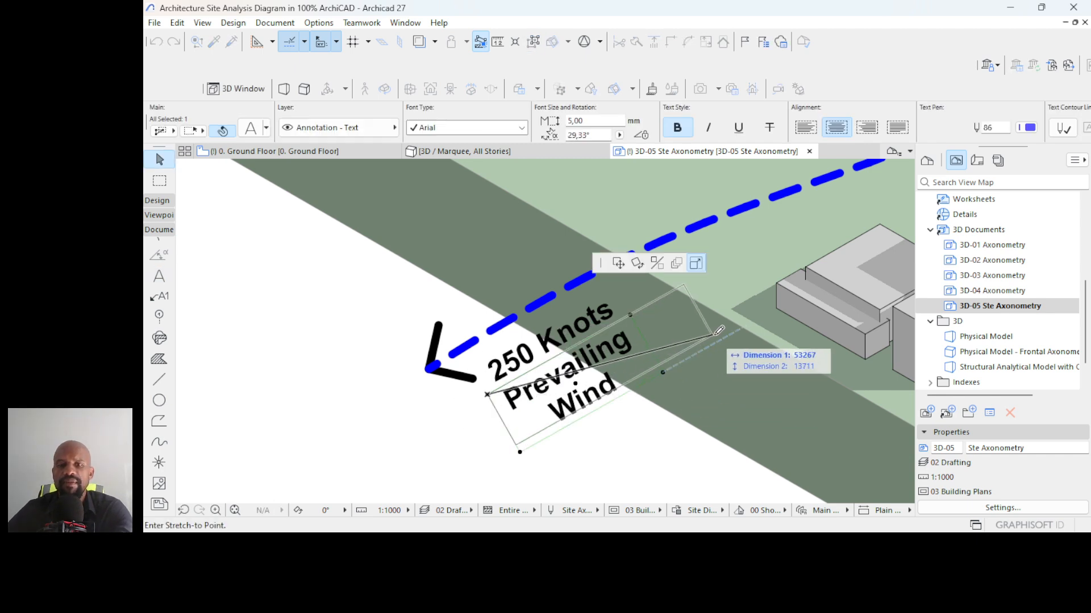
{"action": "left_click", "coordinate": [720, 303]}
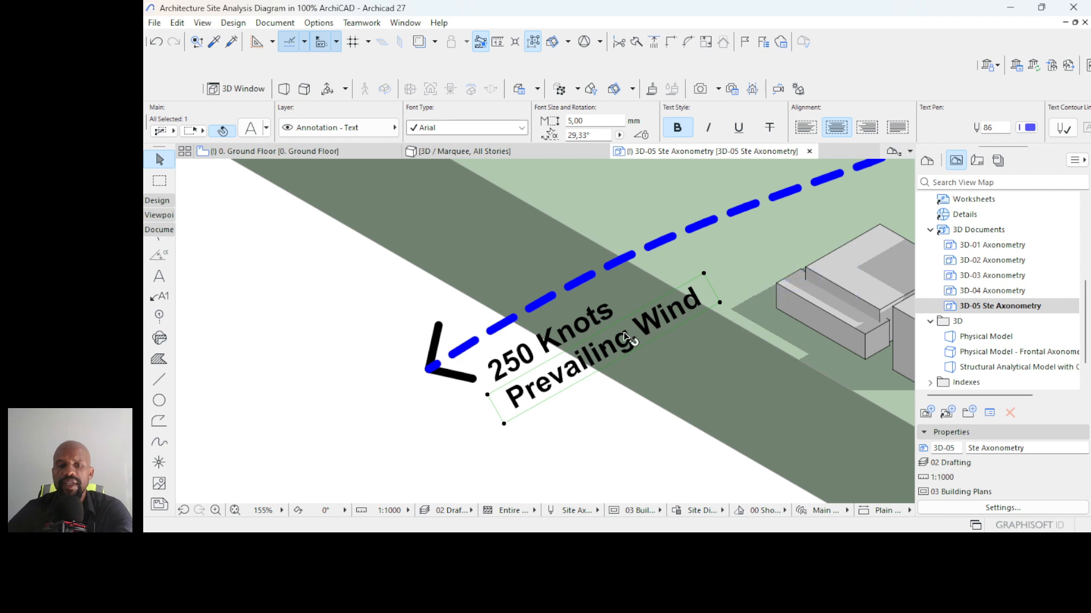
- Set the "250 Knots" label's font size to 7 mm and widen its text block to keep it on one line
{"action": "left_click", "coordinate": [530, 345]}
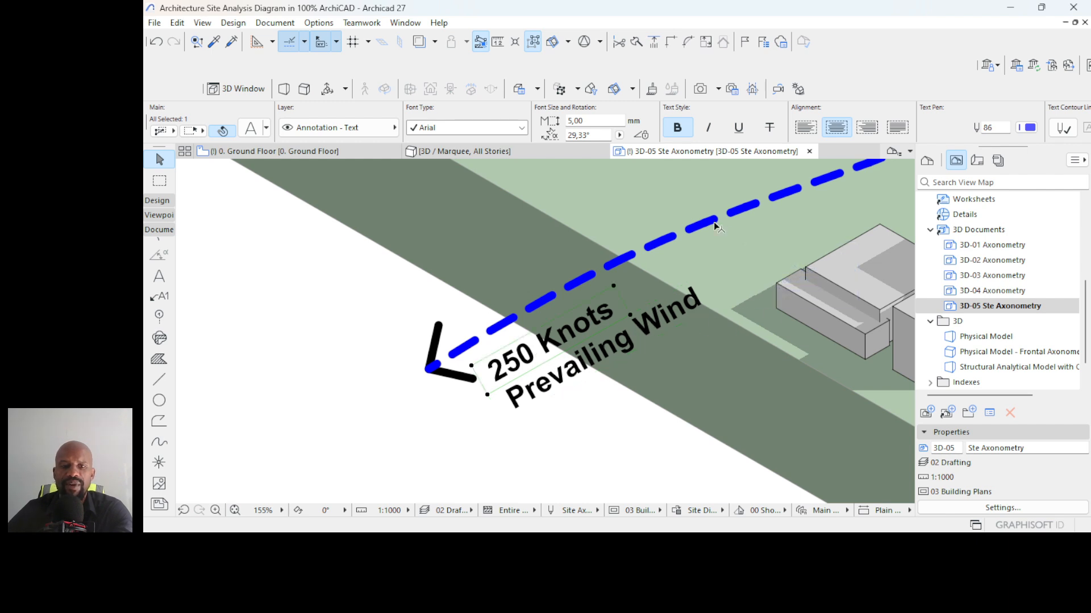
{"action": "left_click", "coordinate": [599, 119]}
{"action": "type", "text": "7"}
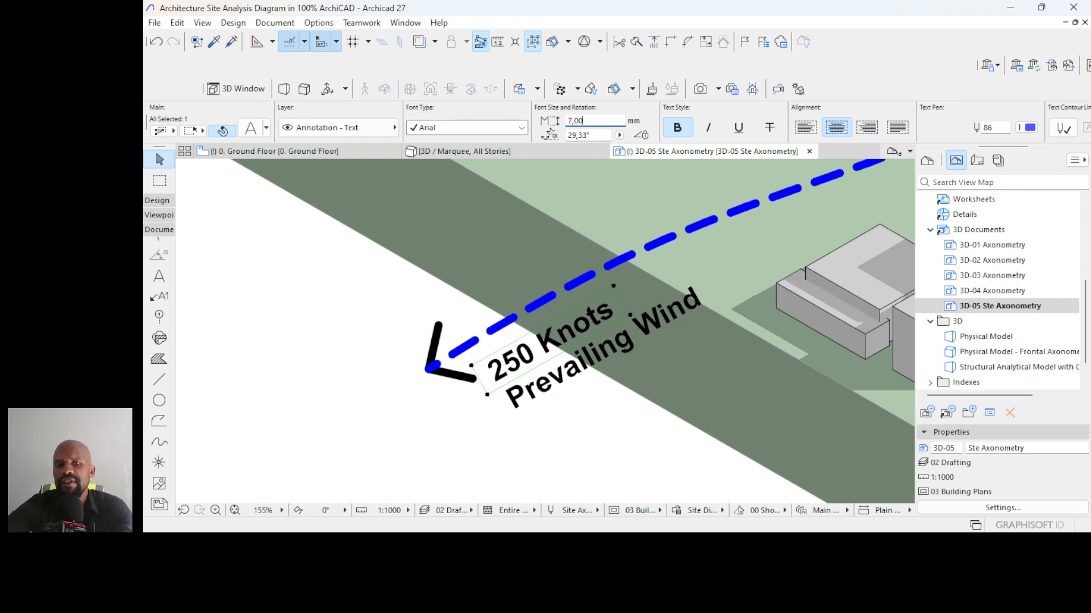
{"action": "key", "text": "Return"}
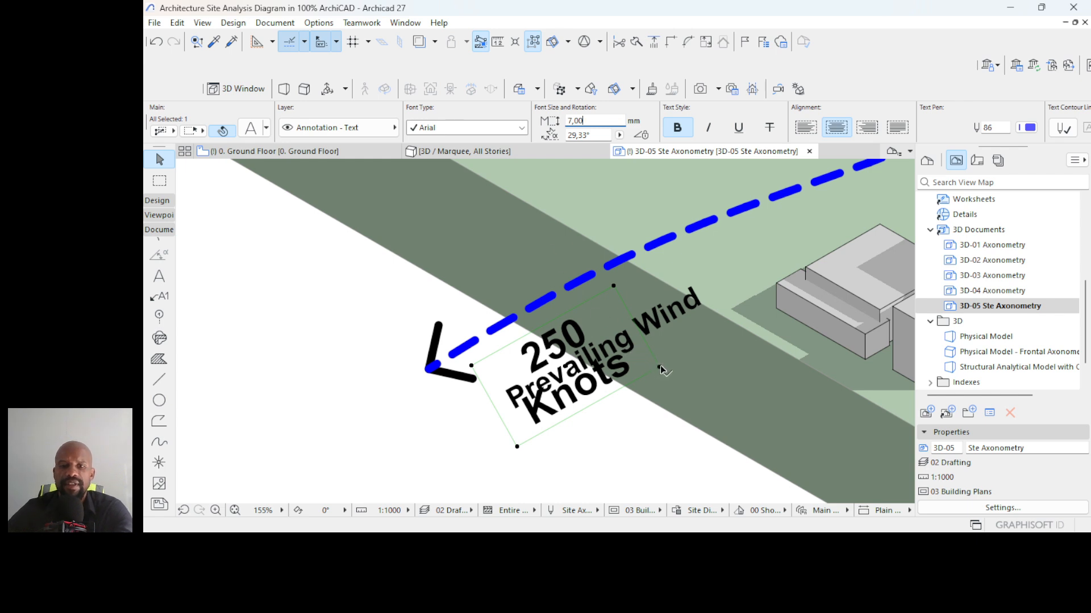
{"action": "left_click_drag", "start_coordinate": [660, 369], "coordinate": [694, 301]}
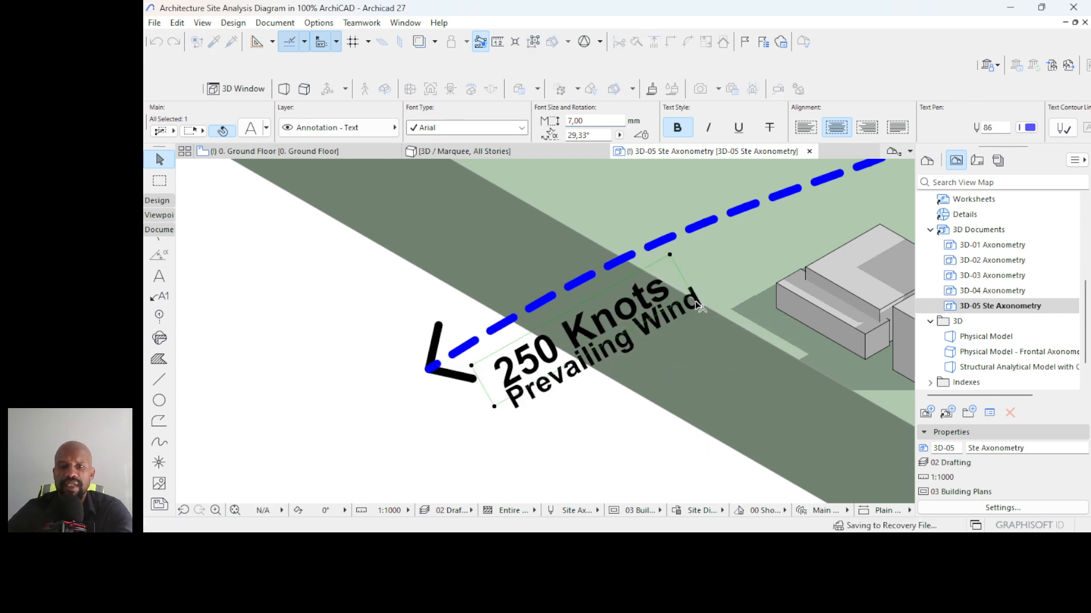
- Try a 3 mm font size on the "Prevailing Wind" label, and settle on 4 mm
{"action": "left_click", "coordinate": [599, 351]}
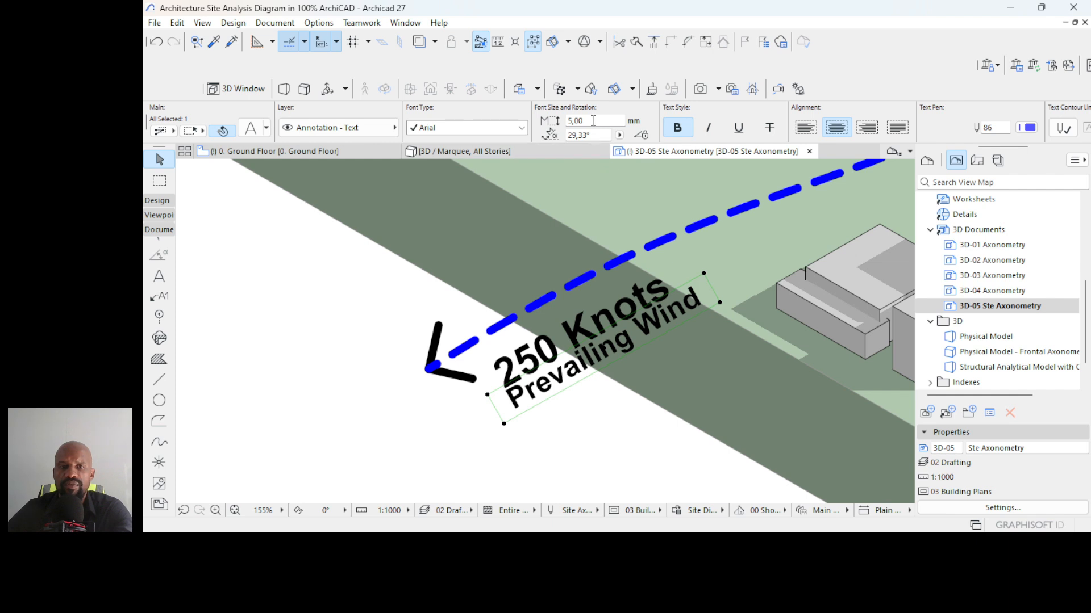
{"action": "left_click", "coordinate": [593, 120]}
{"action": "type", "text": "3"}
{"action": "key", "text": "Return"}
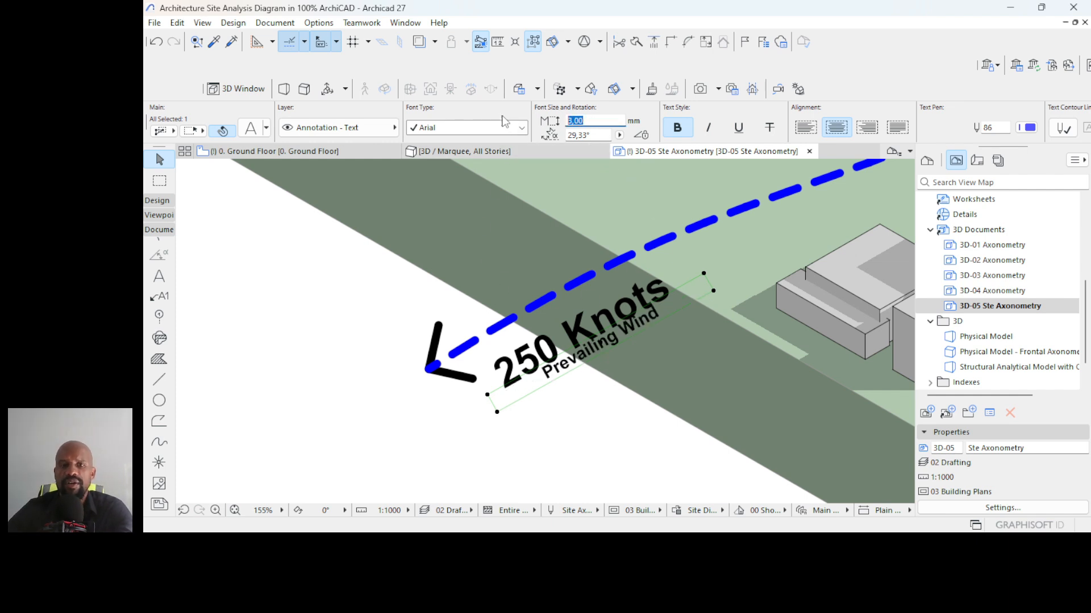
{"action": "type", "text": "4"}
{"action": "key", "text": "Return"}
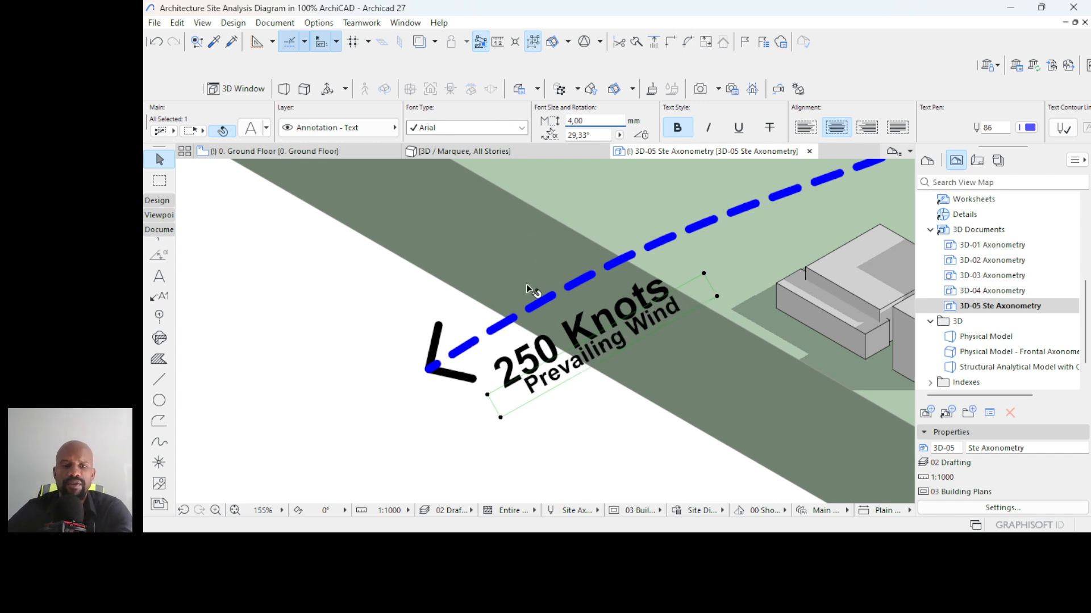
- Shift the "Prevailing Wind" label slightly away from "250 Knots" and narrow its text block to fit the words
{"action": "key", "text": "ctrl+d"}
{"action": "left_click", "coordinate": [488, 395]}
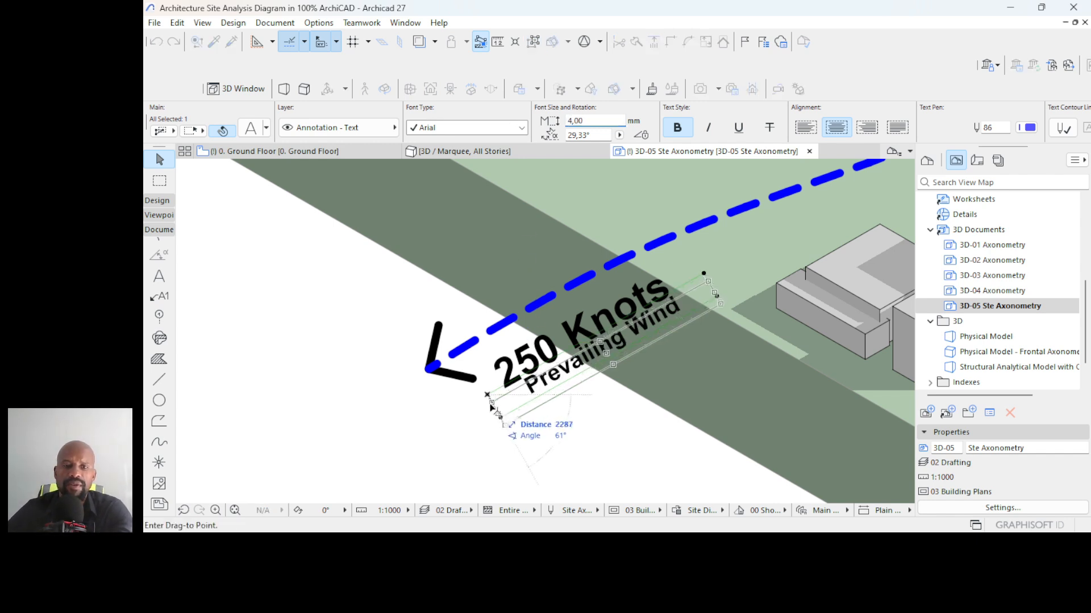
{"action": "left_click", "coordinate": [493, 404]}
{"action": "left_click", "coordinate": [721, 305]}
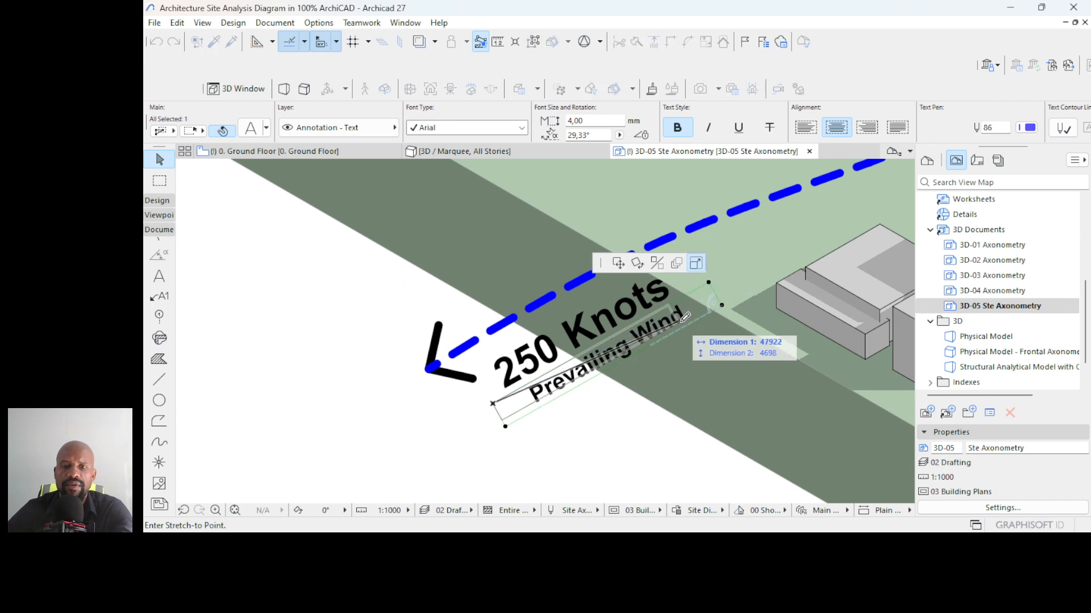
{"action": "left_click", "coordinate": [681, 319]}
{"action": "key", "text": "Escape"}
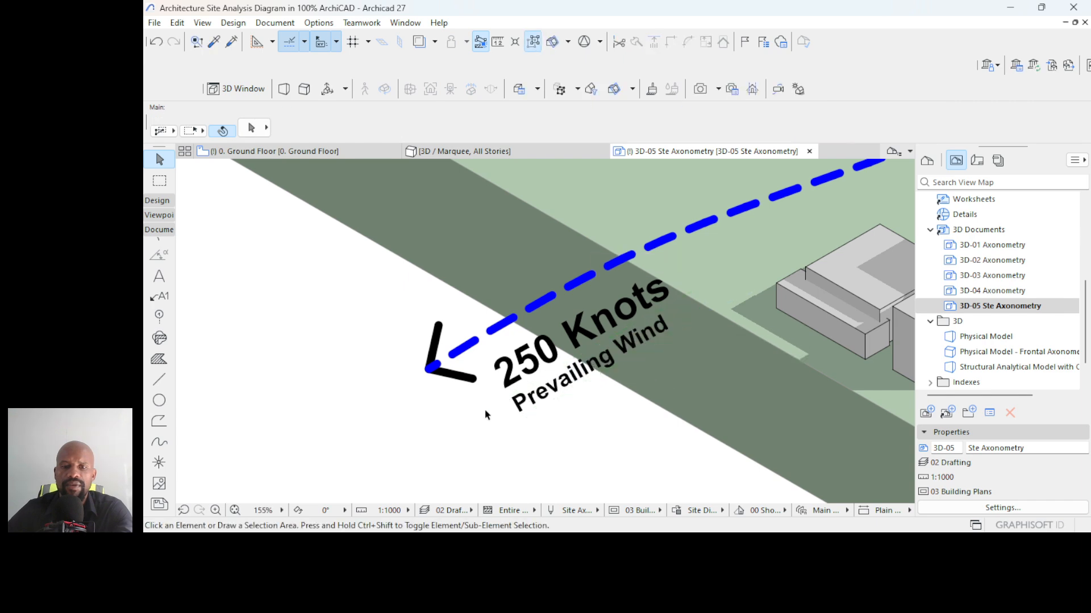
- Look over the whole site axonometry, checking the two dashed wind arrows and their labels against the surrounding buildings
{"action": "scroll", "coordinate": [463, 385], "scroll_direction": "down", "scroll_amount": 3}
{"action": "scroll", "coordinate": [463, 385], "scroll_direction": "down", "scroll_amount": 2}
{"action": "scroll", "coordinate": [443, 270], "scroll_direction": "down", "scroll_amount": 2}
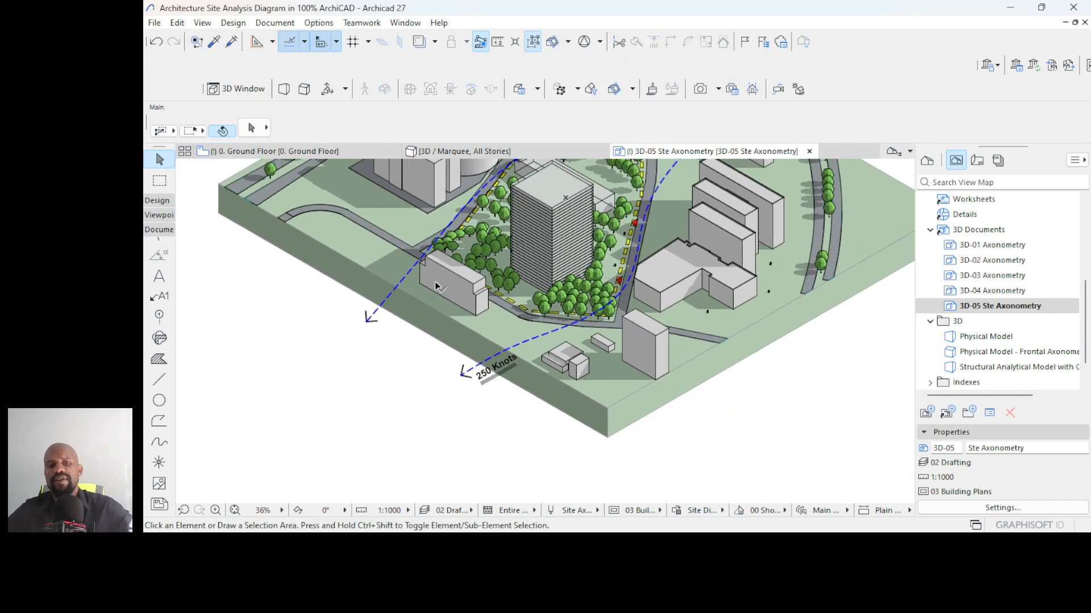
{"action": "middle_click_drag", "start_coordinate": [665, 179], "coordinate": [727, 265]}
{"action": "scroll", "coordinate": [668, 271], "scroll_direction": "down", "scroll_amount": 1}
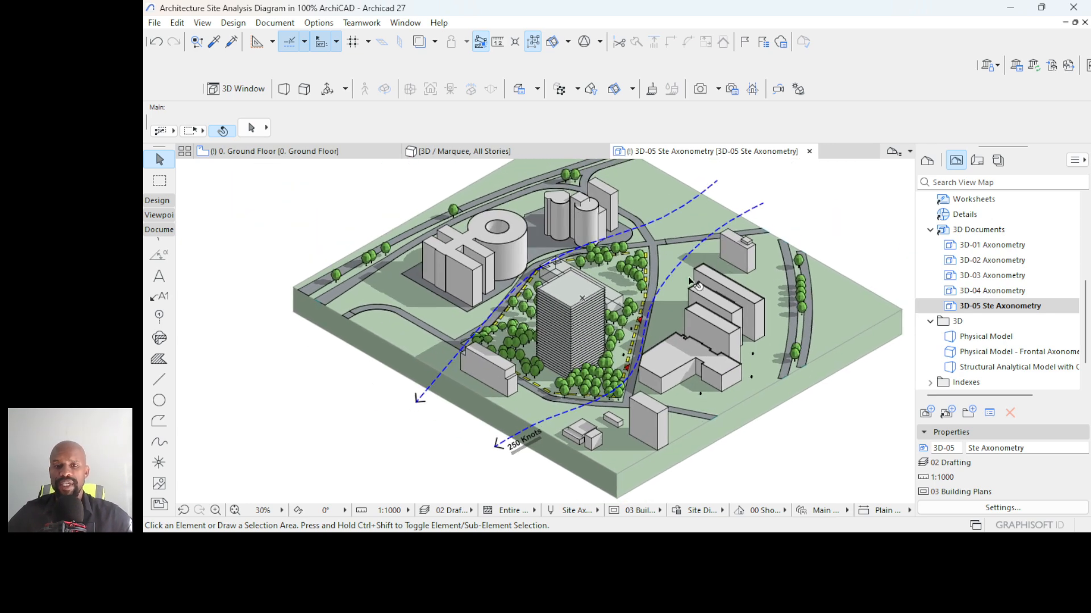
{"action": "scroll", "coordinate": [665, 261], "scroll_direction": "down", "scroll_amount": 1}
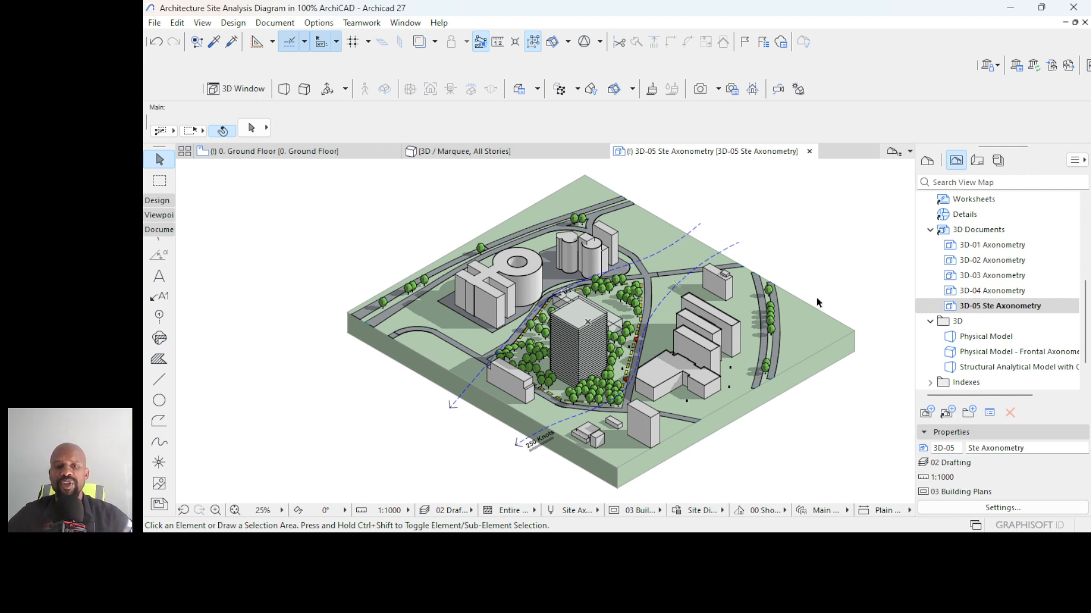
{"action": "scroll", "coordinate": [591, 313], "scroll_direction": "up", "scroll_amount": 3}
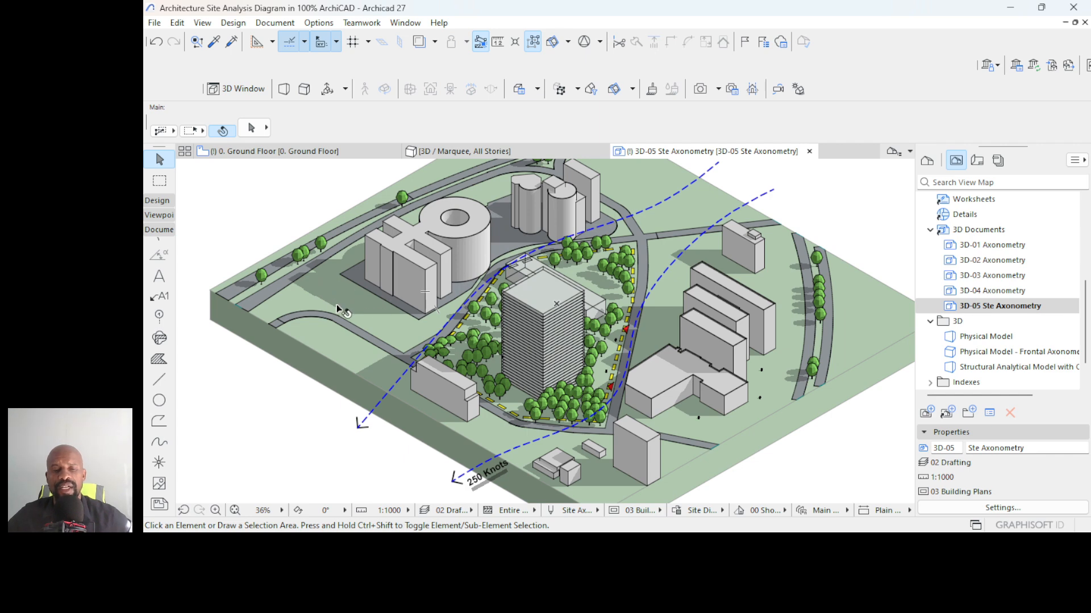
{"action": "scroll", "coordinate": [457, 357], "scroll_direction": "down", "scroll_amount": 3}
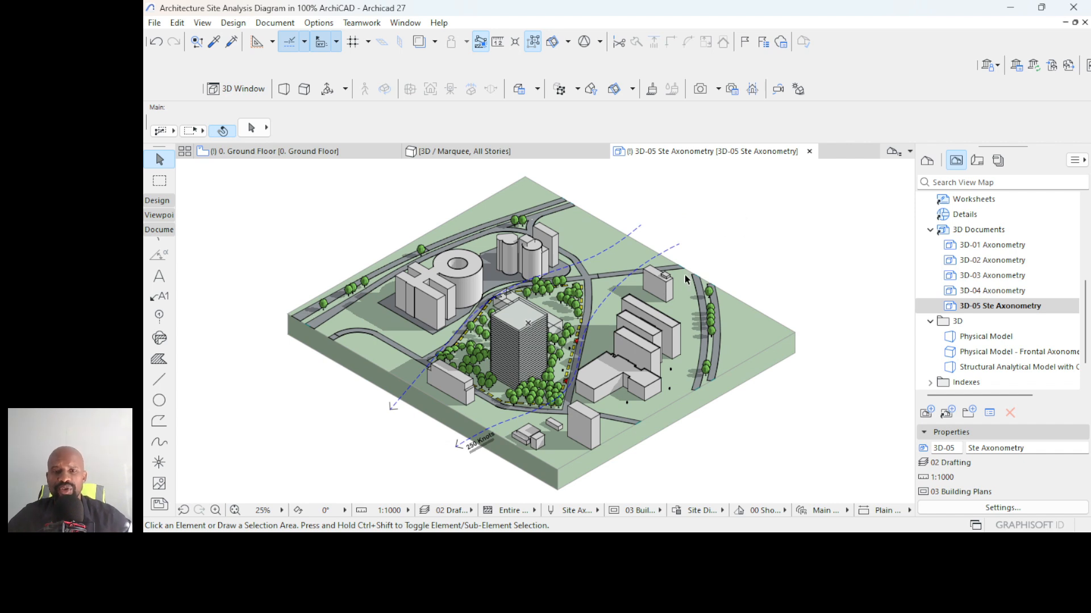
{"action": "scroll", "coordinate": [563, 288], "scroll_direction": "up", "scroll_amount": 1}
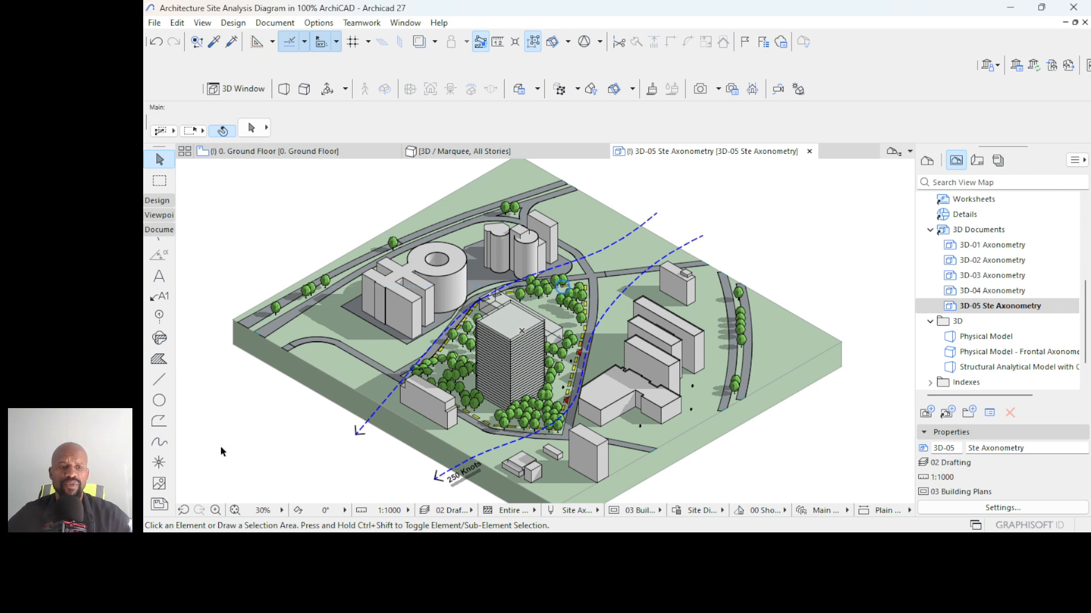
- Try a dashed arrow spline as a sun path, arching over the site from the lower right edge to the upper left edge
{"action": "left_click", "coordinate": [159, 442]}
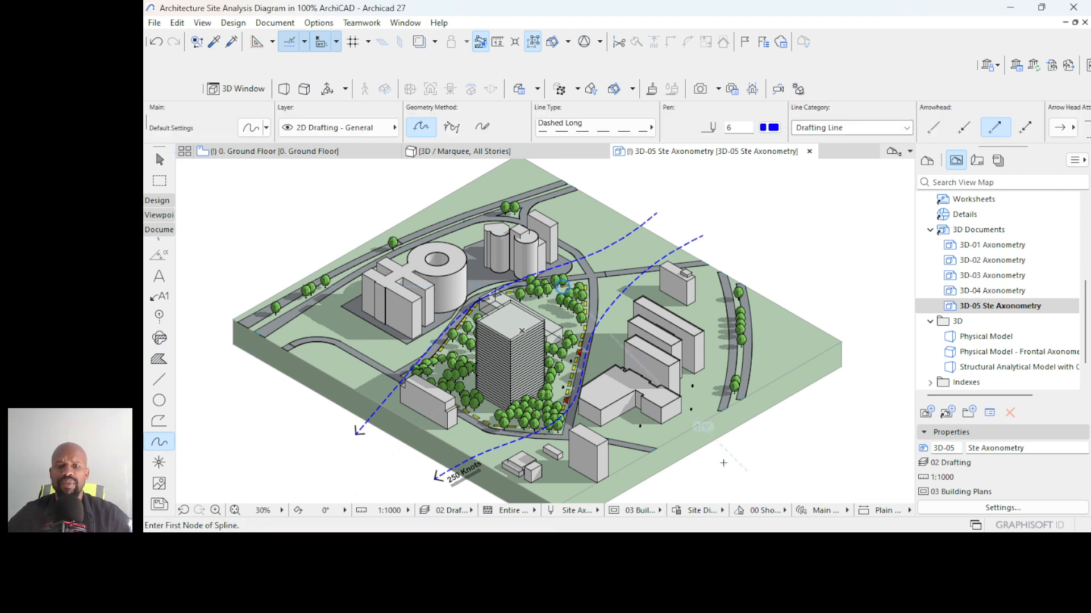
{"action": "left_click", "coordinate": [698, 424]}
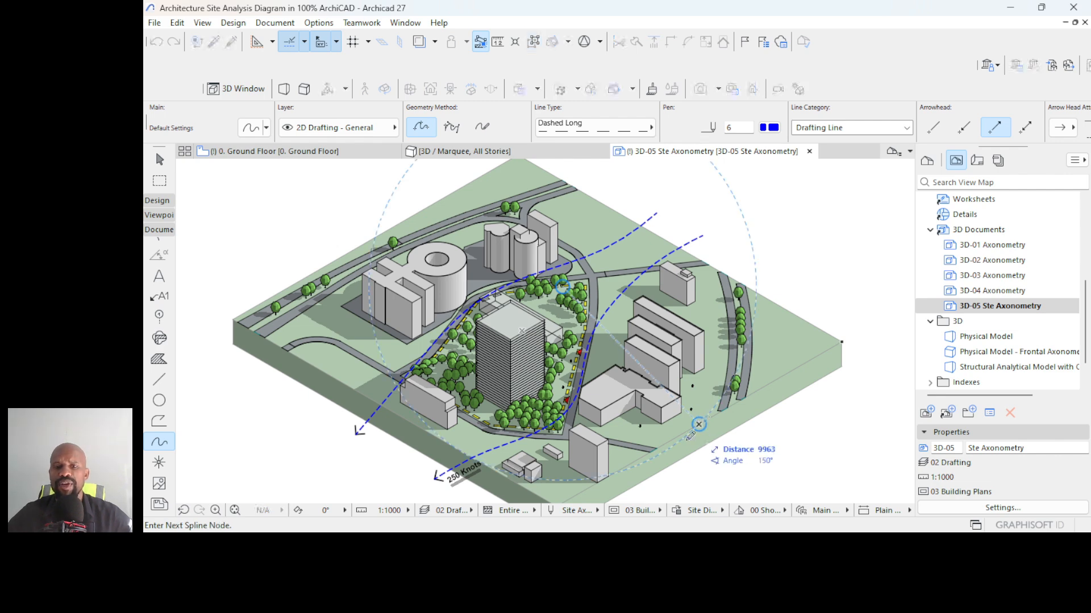
{"action": "scroll", "coordinate": [696, 427], "scroll_direction": "down", "scroll_amount": 2}
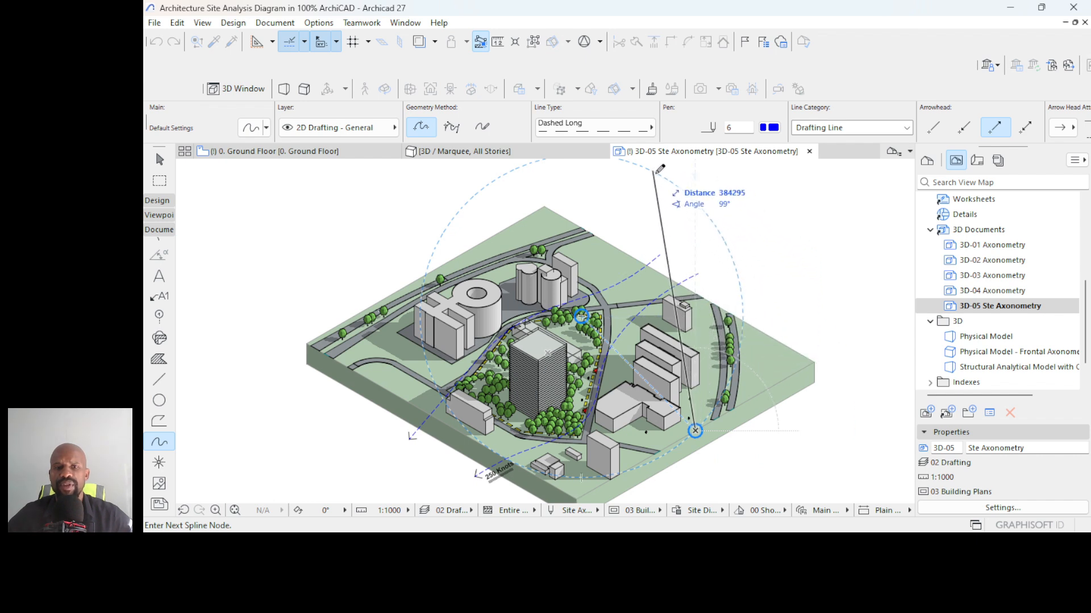
{"action": "left_click", "coordinate": [682, 189]}
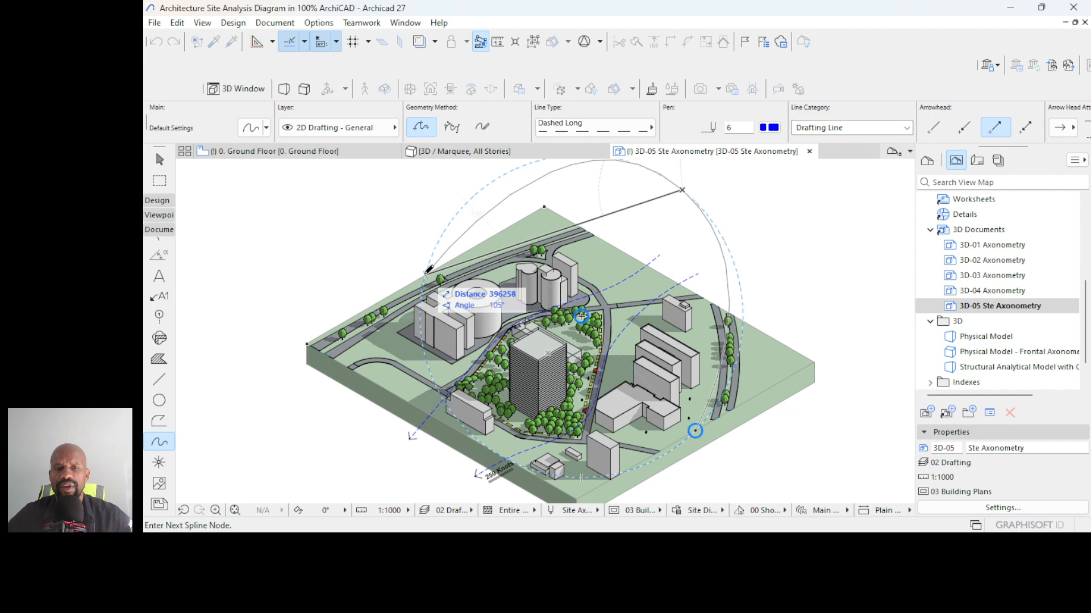
{"action": "left_click", "coordinate": [428, 271]}
{"action": "left_click", "coordinate": [425, 274]}
{"action": "scroll", "coordinate": [457, 287], "scroll_direction": "down", "scroll_amount": 2}
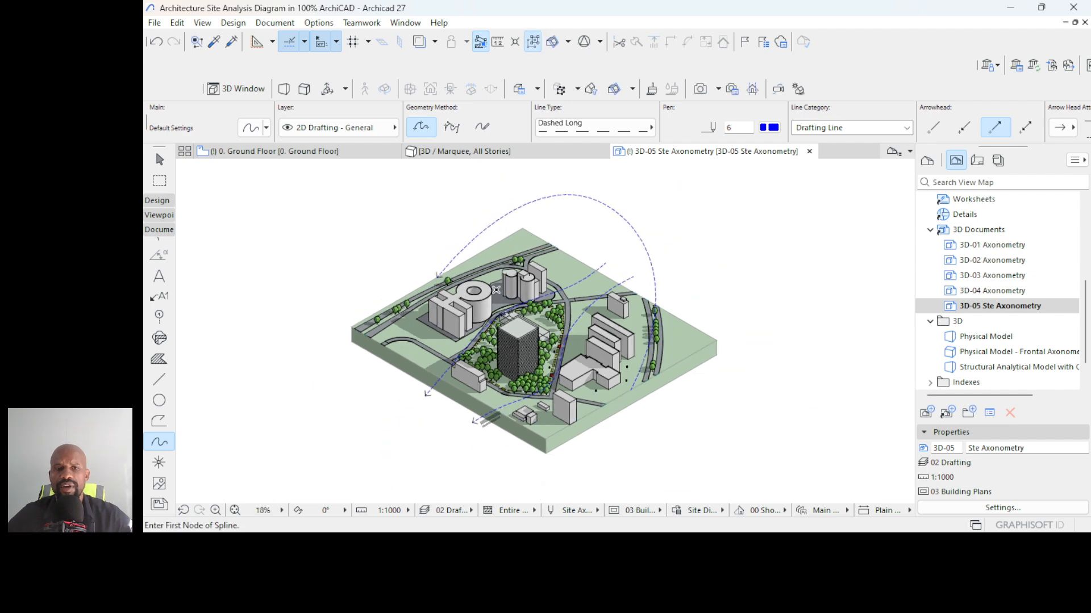
{"action": "scroll", "coordinate": [610, 268], "scroll_direction": "up", "scroll_amount": 2}
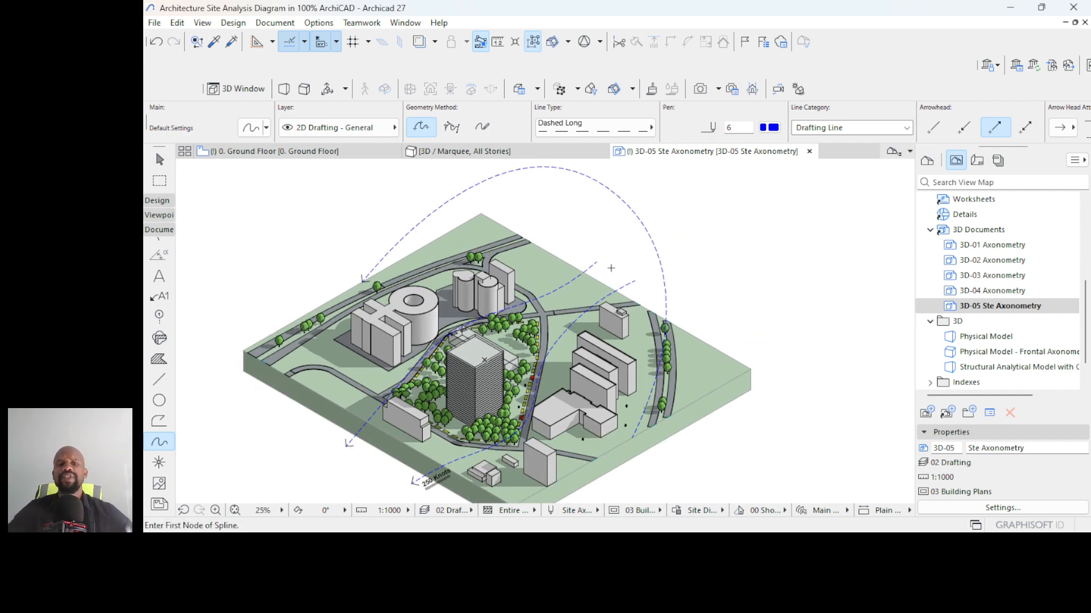
{"action": "scroll", "coordinate": [680, 316], "scroll_direction": "down", "scroll_amount": 2}
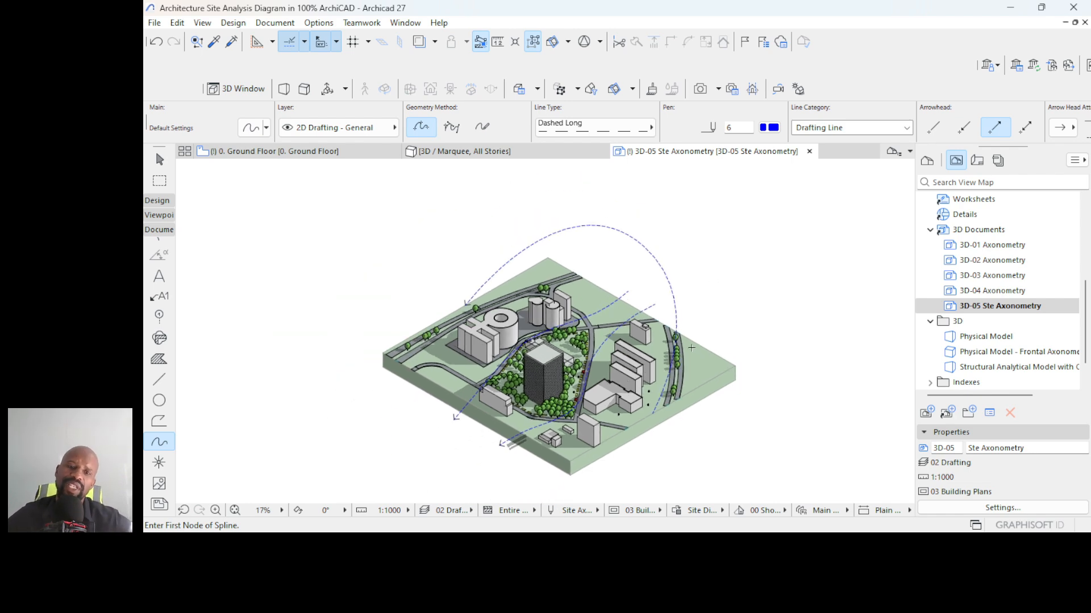
{"action": "scroll", "coordinate": [680, 316], "scroll_direction": "up", "scroll_amount": 1}
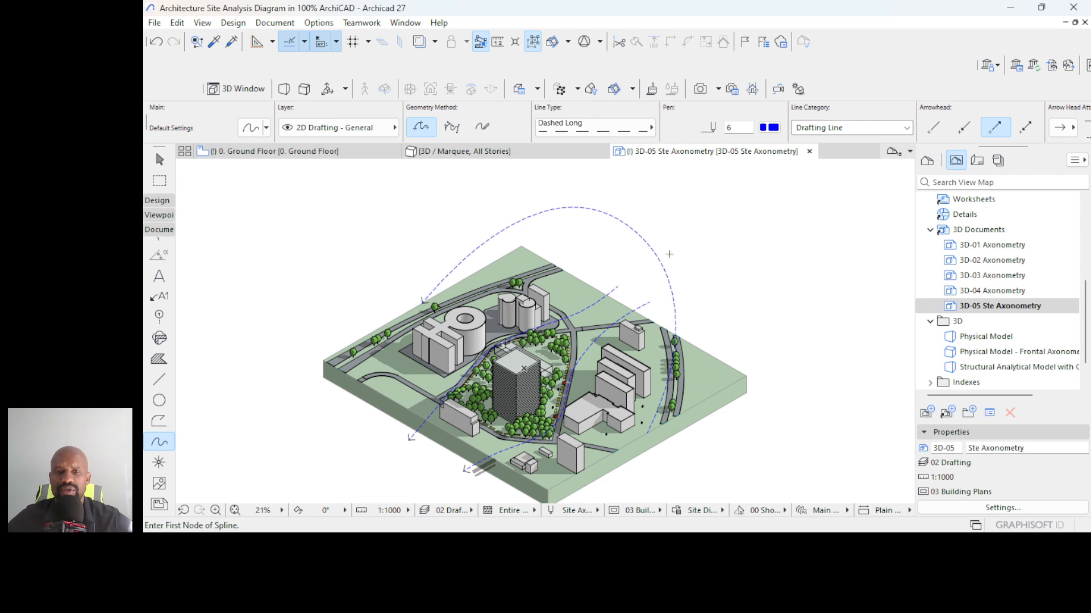
- Draw a dashed three-point arc of about 215° over the site, from the spline's arrow tip around to its starting point
{"action": "left_click", "coordinate": [159, 401]}
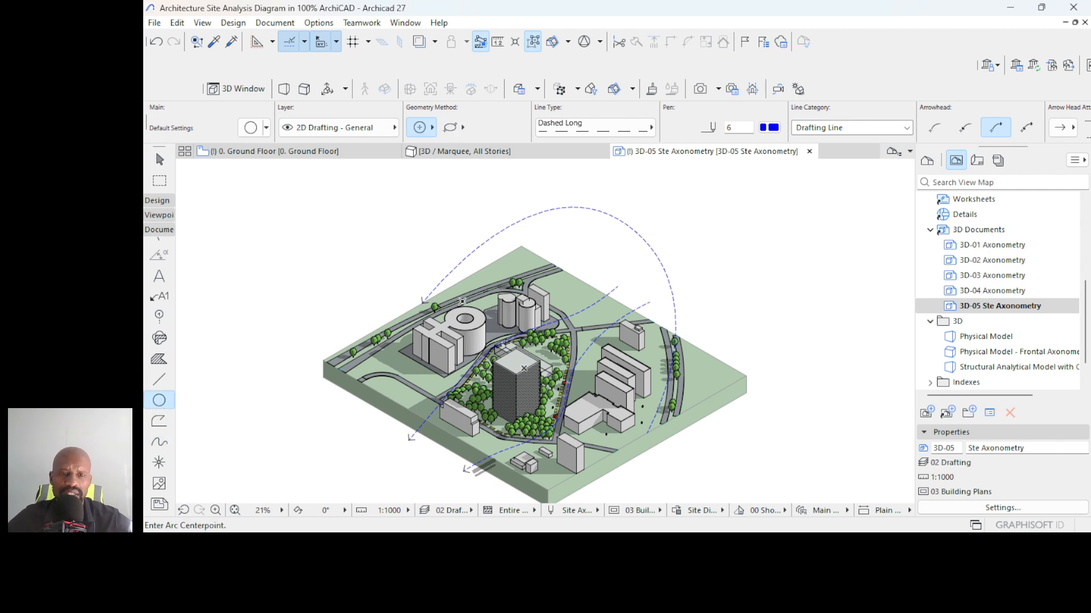
{"action": "left_click", "coordinate": [426, 126]}
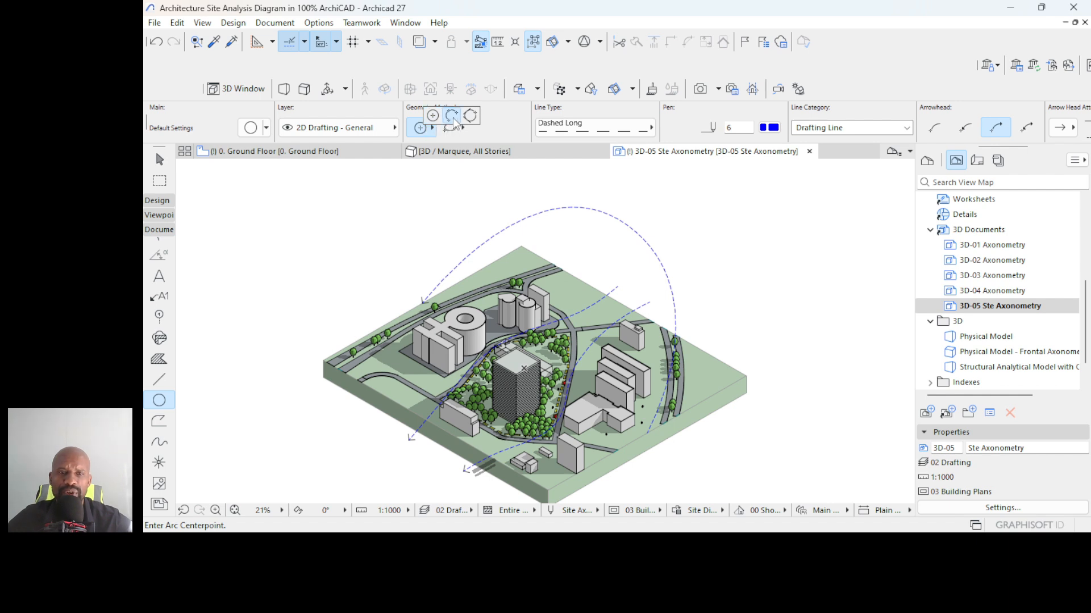
{"action": "left_click", "coordinate": [453, 116]}
{"action": "left_click", "coordinate": [422, 302]}
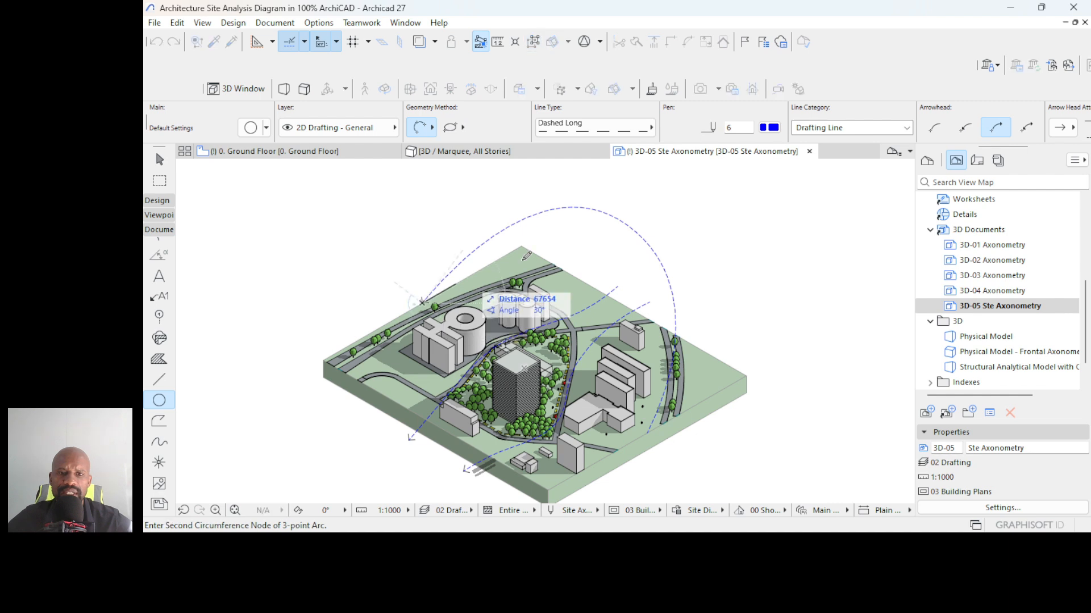
{"action": "left_click", "coordinate": [622, 214]}
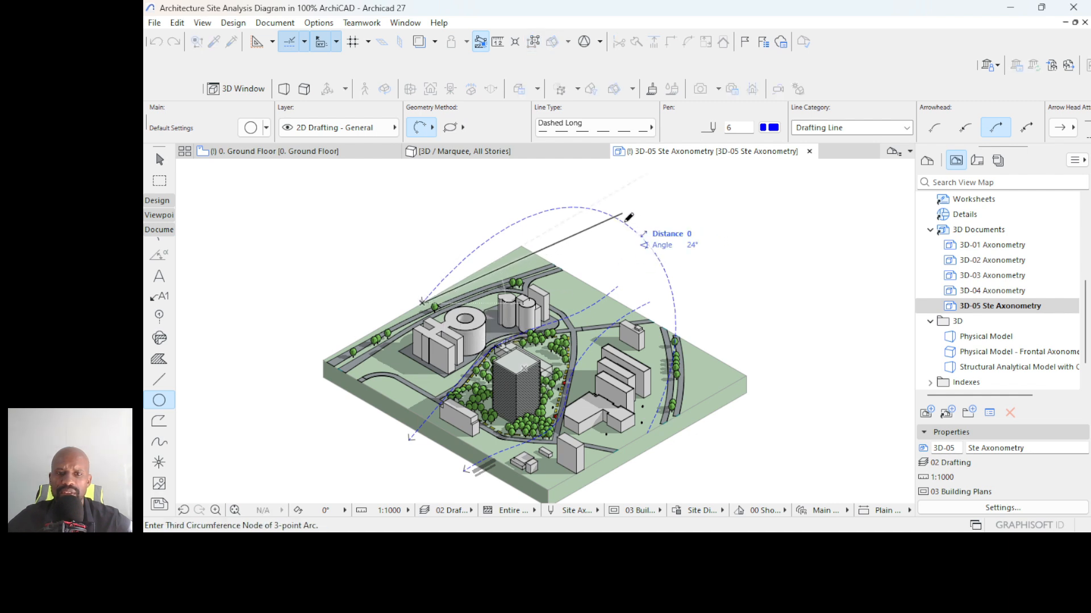
{"action": "left_click", "coordinate": [652, 430]}
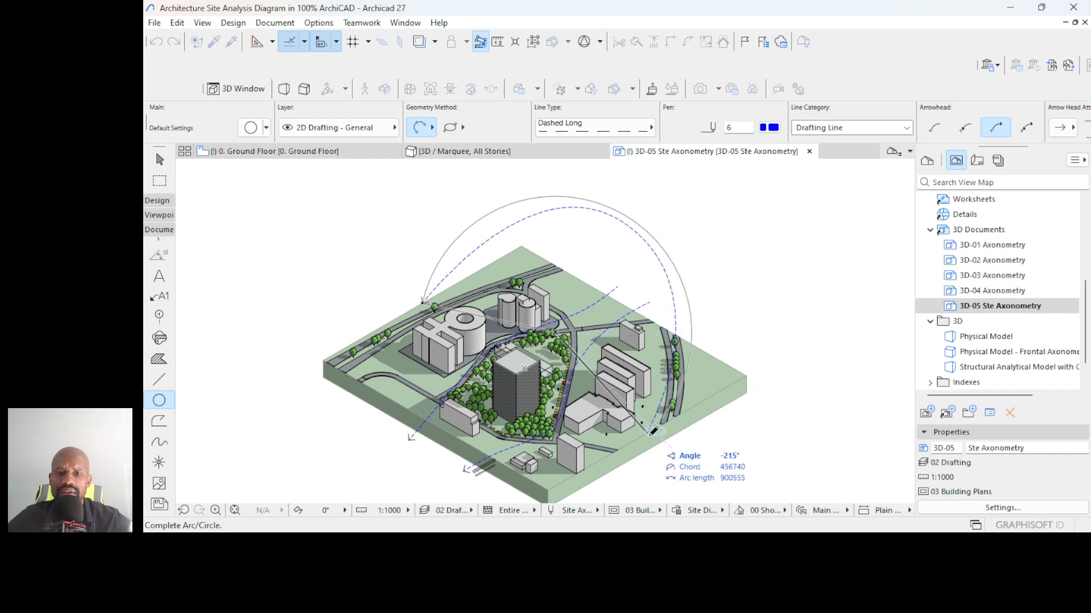
{"action": "left_click", "coordinate": [652, 431]}
{"action": "scroll", "coordinate": [746, 327], "scroll_direction": "up", "scroll_amount": 2}
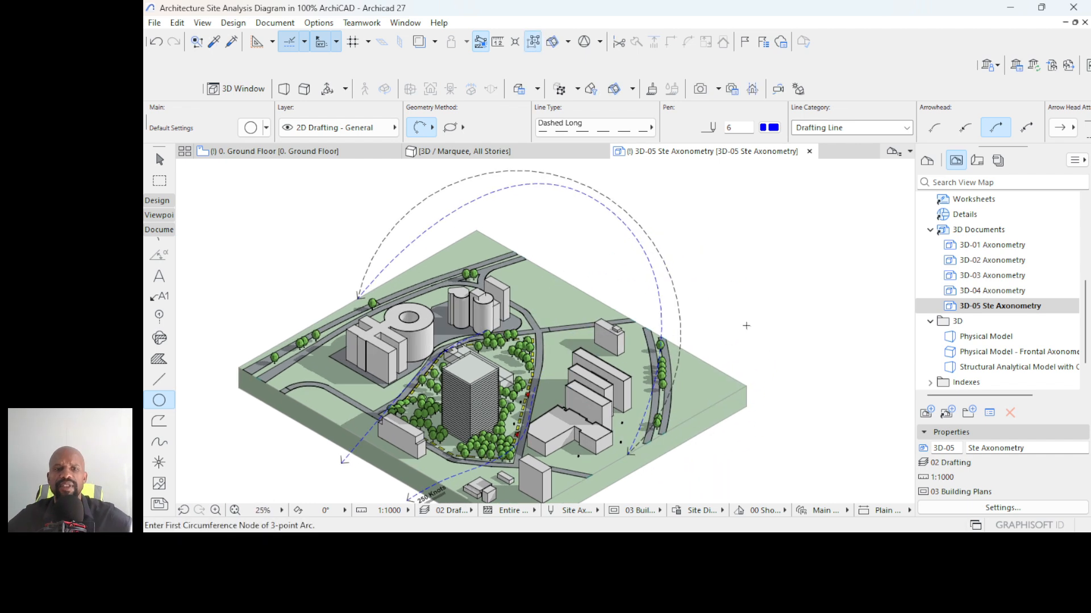
- Delete the dashed spline inside the new arc
{"action": "key", "text": "Escape"}
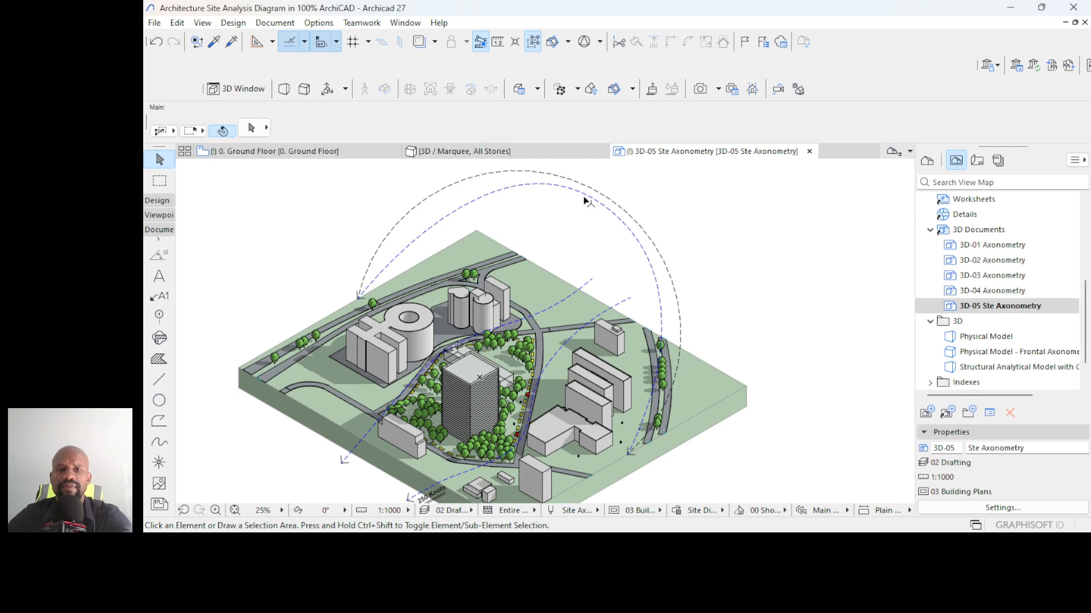
{"action": "left_click", "coordinate": [585, 196]}
{"action": "key", "text": "Delete"}
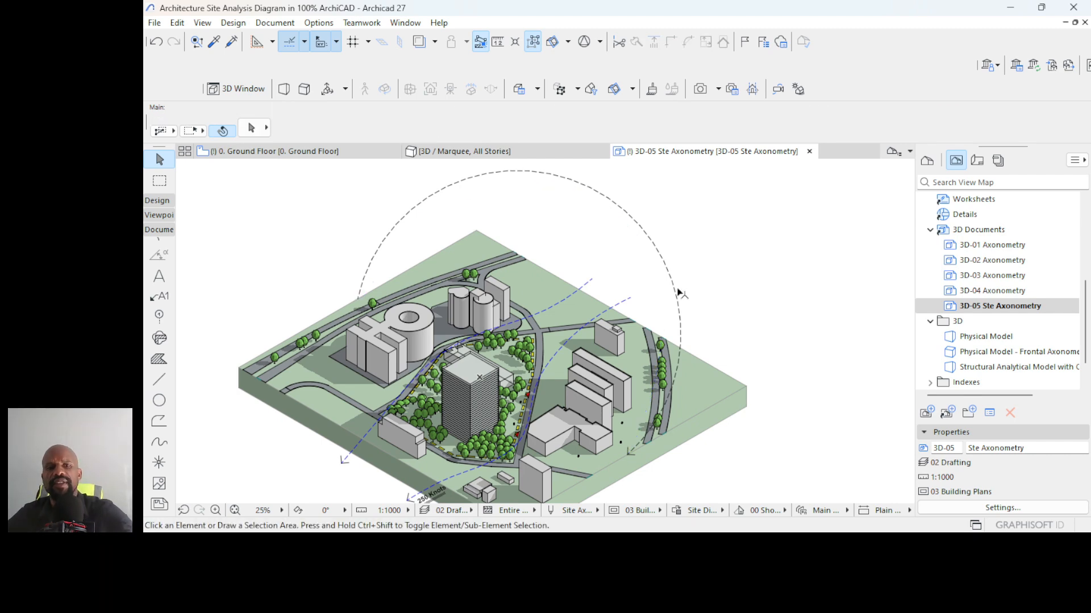
- Switch the dashed arc's arrowhead to its start point, at the upper left edge of the site
{"action": "scroll", "coordinate": [679, 292], "scroll_direction": "down", "scroll_amount": 4}
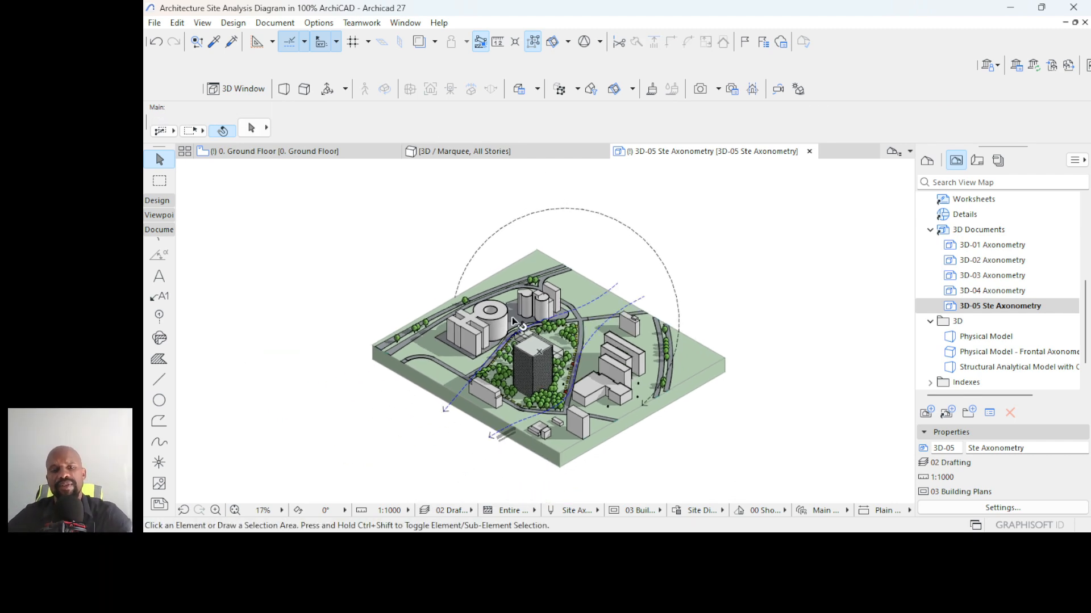
{"action": "scroll", "coordinate": [514, 321], "scroll_direction": "up", "scroll_amount": 2}
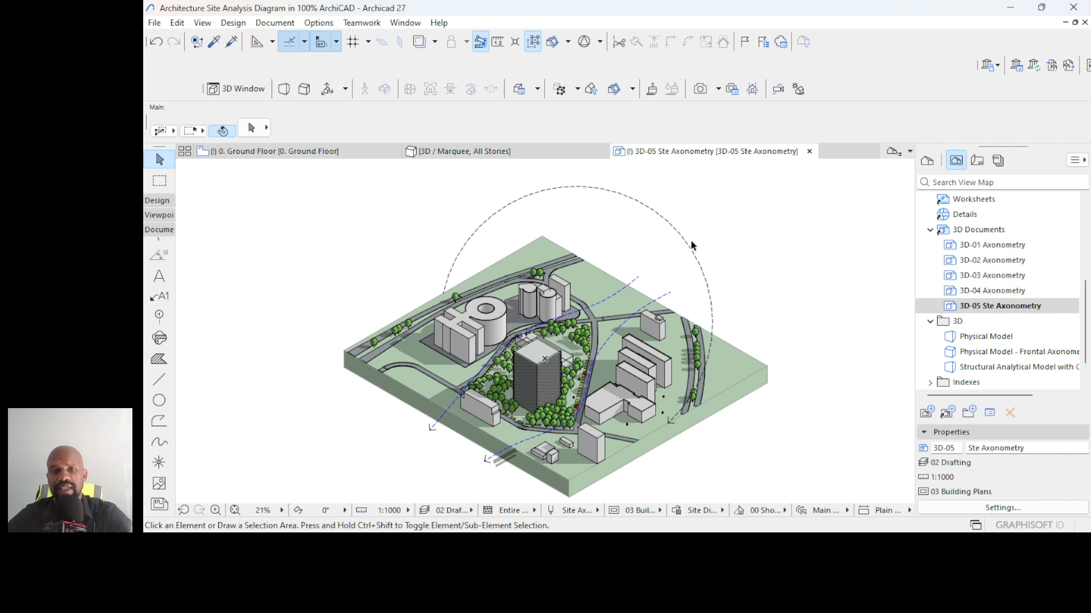
{"action": "scroll", "coordinate": [685, 407], "scroll_direction": "up", "scroll_amount": 2}
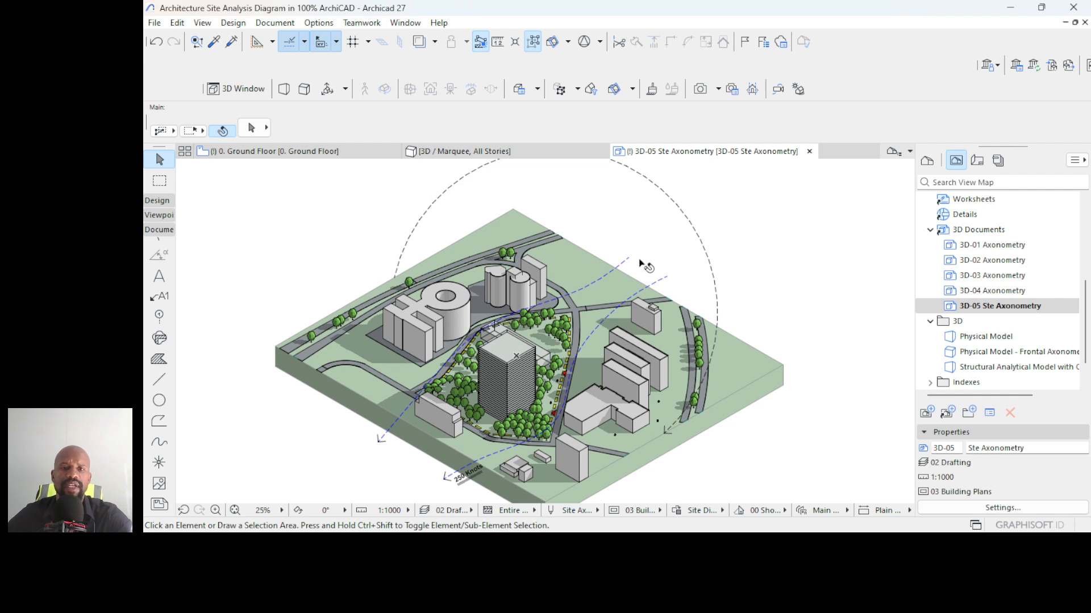
{"action": "left_click", "coordinate": [694, 210]}
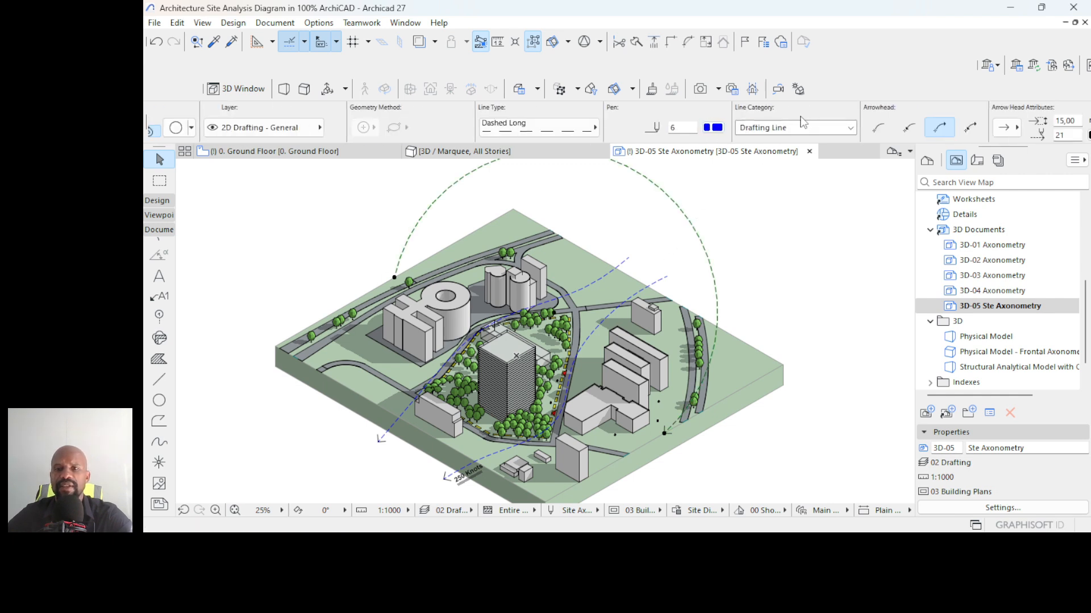
{"action": "left_click", "coordinate": [814, 136]}
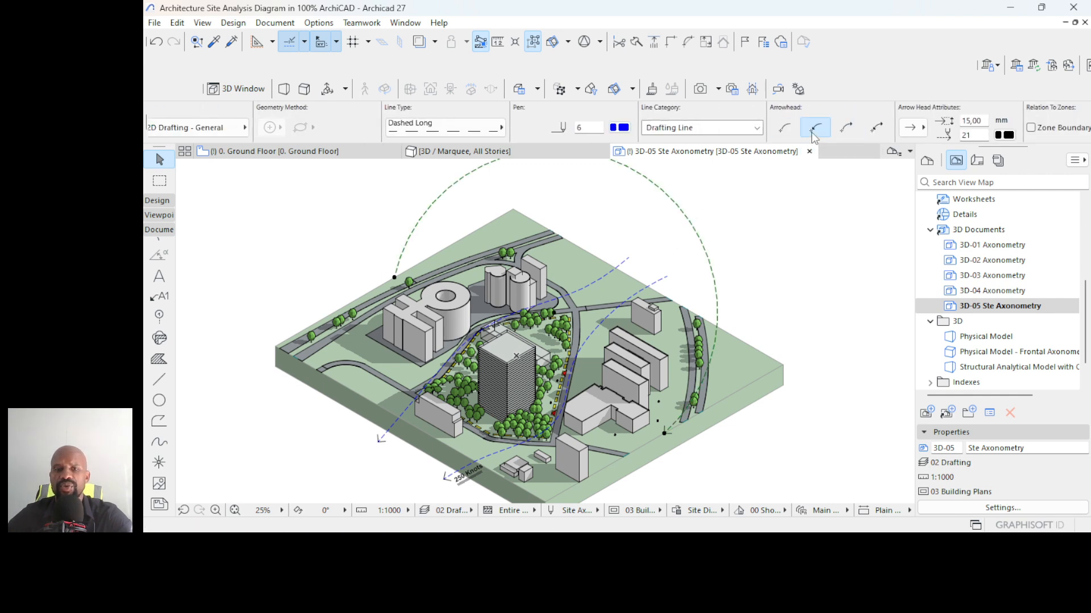
- Try shorter solid arrowheads on the arc, and settle on the long solid triangular one
{"action": "scroll", "coordinate": [358, 249], "scroll_direction": "up", "scroll_amount": 4}
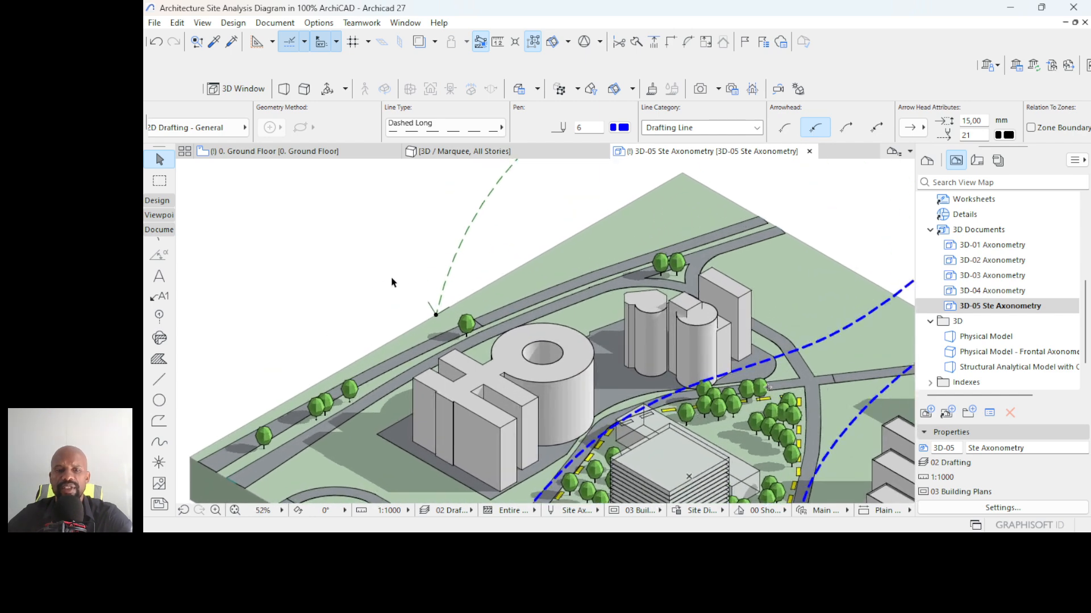
{"action": "scroll", "coordinate": [424, 280], "scroll_direction": "up", "scroll_amount": 4}
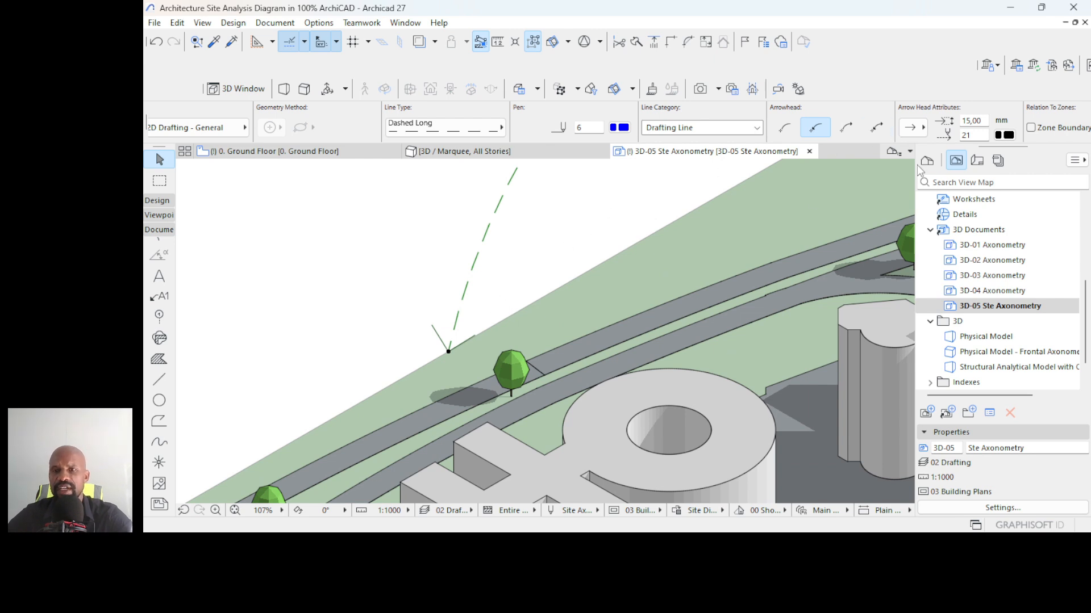
{"action": "left_click", "coordinate": [916, 131]}
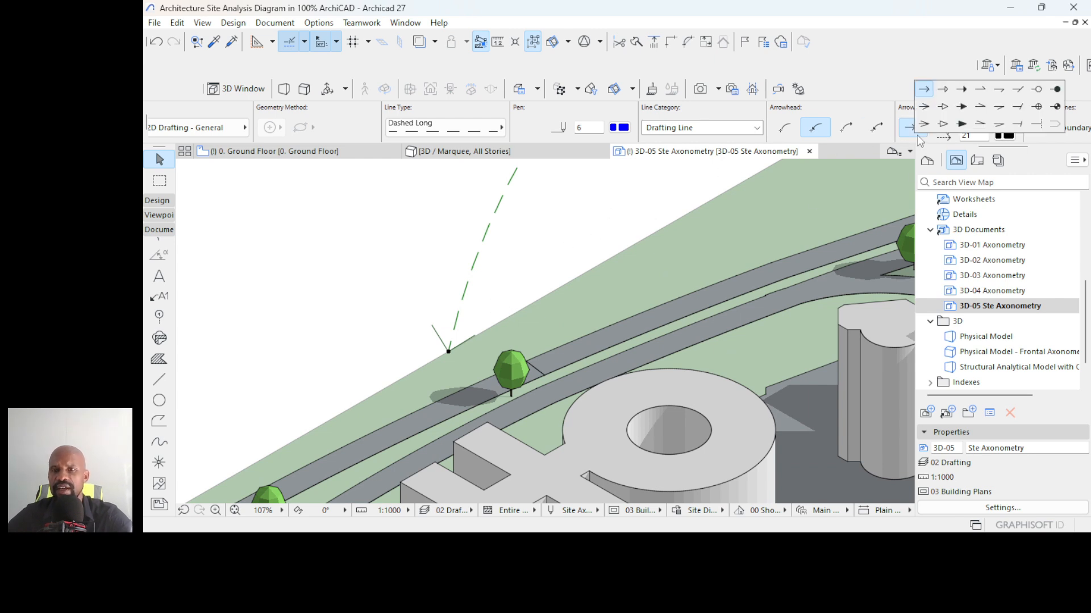
{"action": "left_click", "coordinate": [962, 107]}
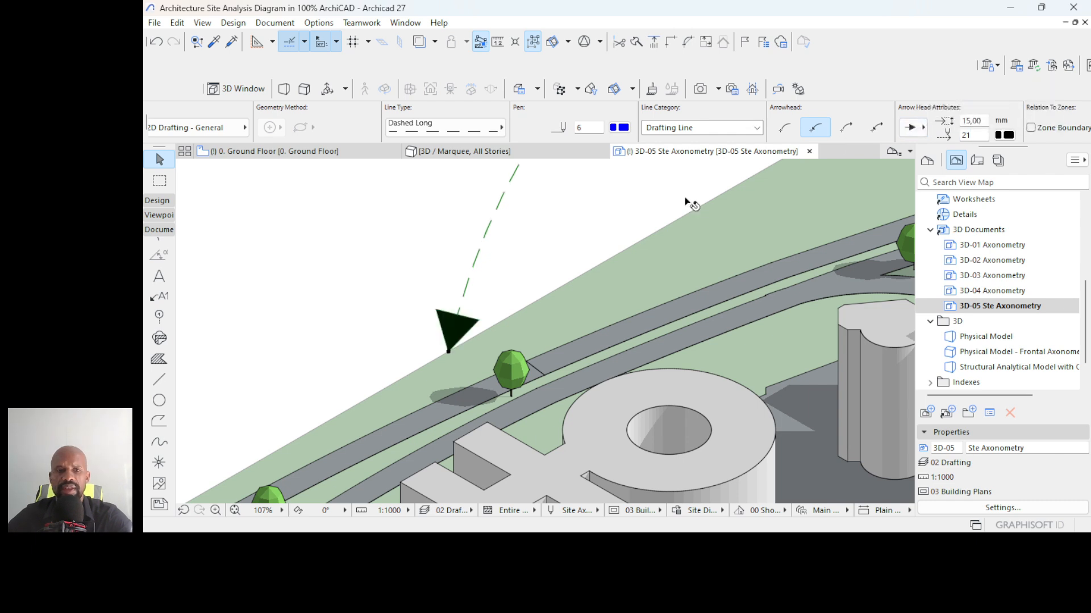
{"action": "left_click", "coordinate": [916, 127]}
{"action": "left_click", "coordinate": [974, 97]}
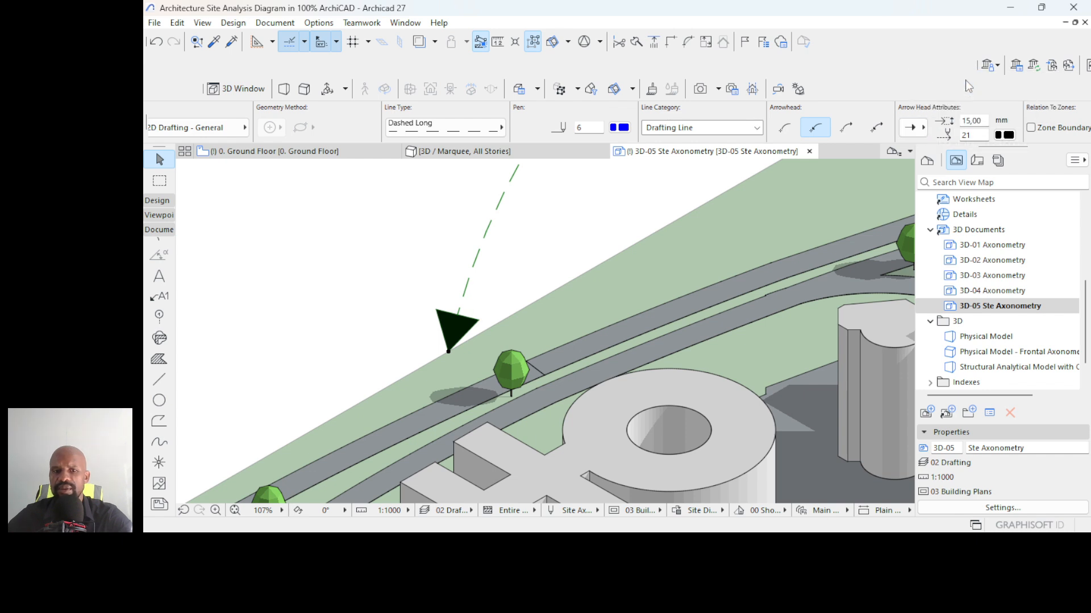
{"action": "left_click", "coordinate": [916, 127]}
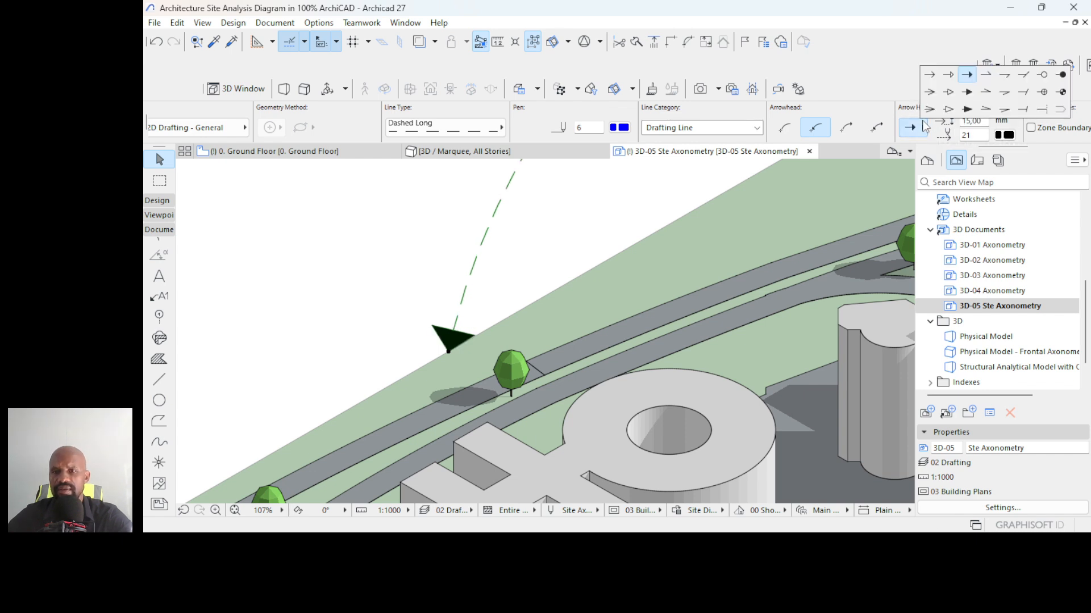
{"action": "left_click", "coordinate": [969, 111]}
{"action": "left_click", "coordinate": [409, 260]}
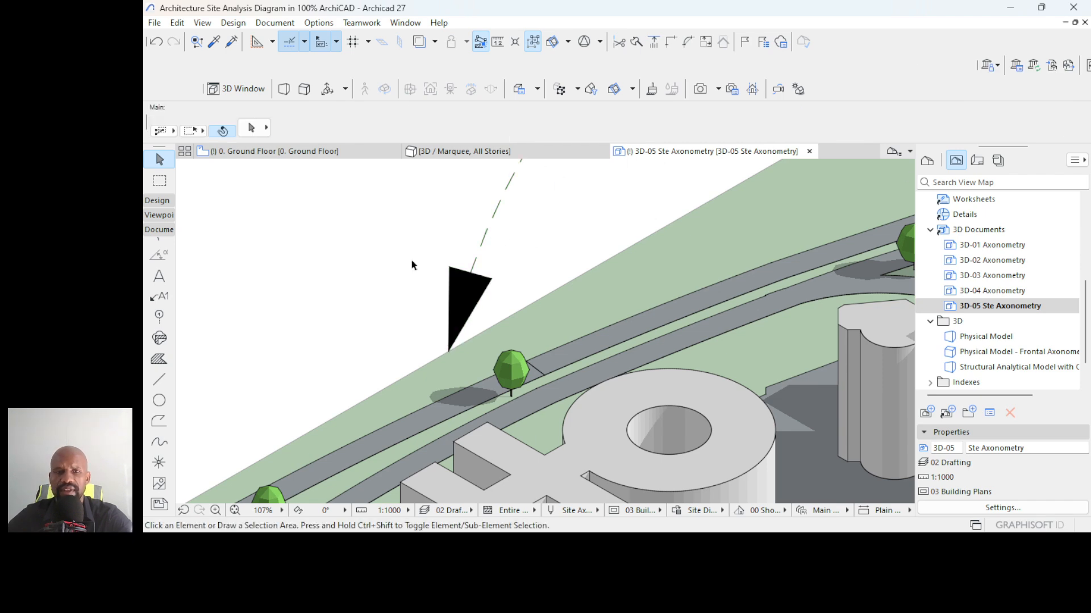
- Set the dashed sun-path arc's line pen to the orange pen 3
{"action": "scroll", "coordinate": [448, 276], "scroll_direction": "down", "scroll_amount": 5}
{"action": "scroll", "coordinate": [453, 279], "scroll_direction": "down", "scroll_amount": 3}
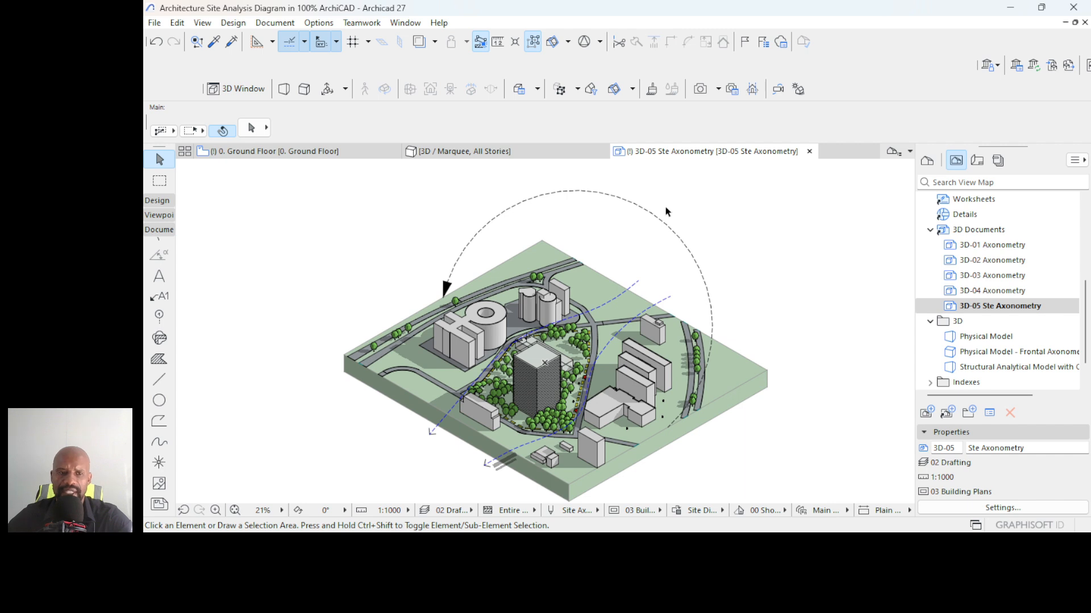
{"action": "scroll", "coordinate": [638, 214], "scroll_direction": "up", "scroll_amount": 3}
{"action": "left_click", "coordinate": [638, 215]}
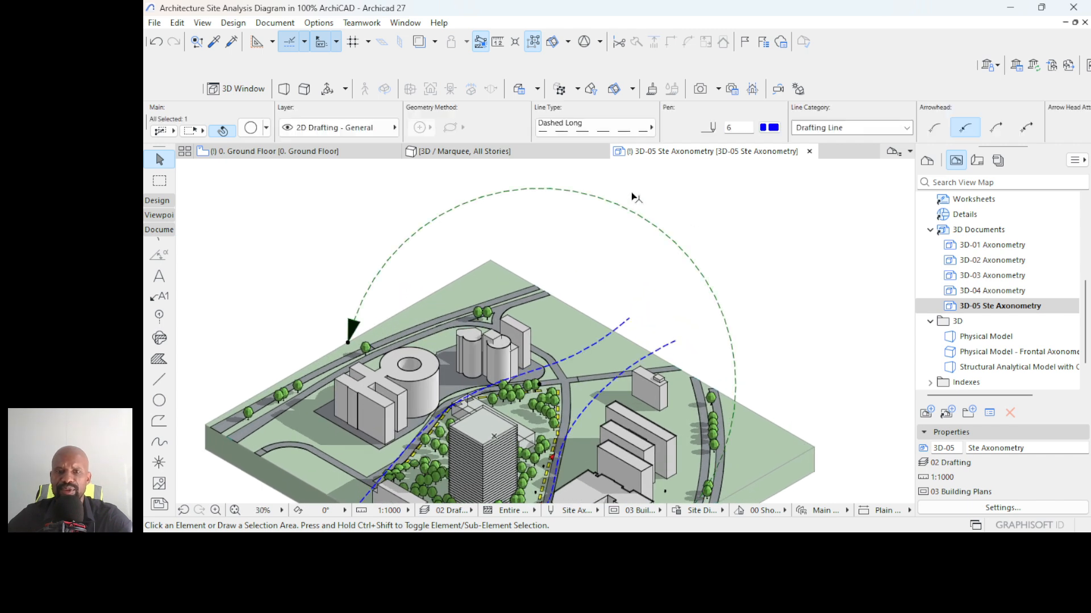
{"action": "left_click", "coordinate": [770, 128]}
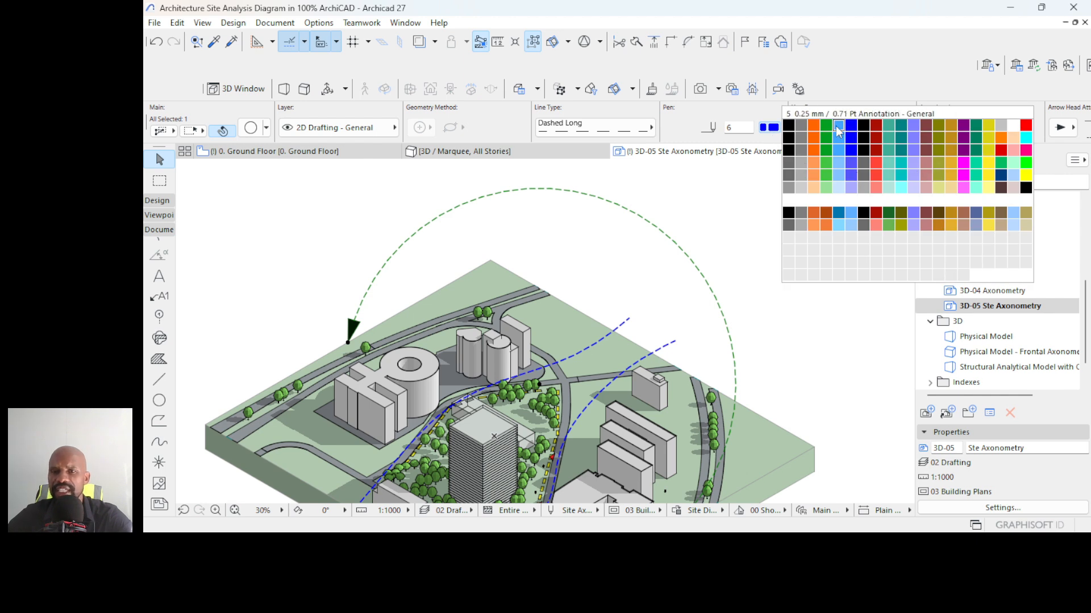
{"action": "left_click", "coordinate": [814, 127]}
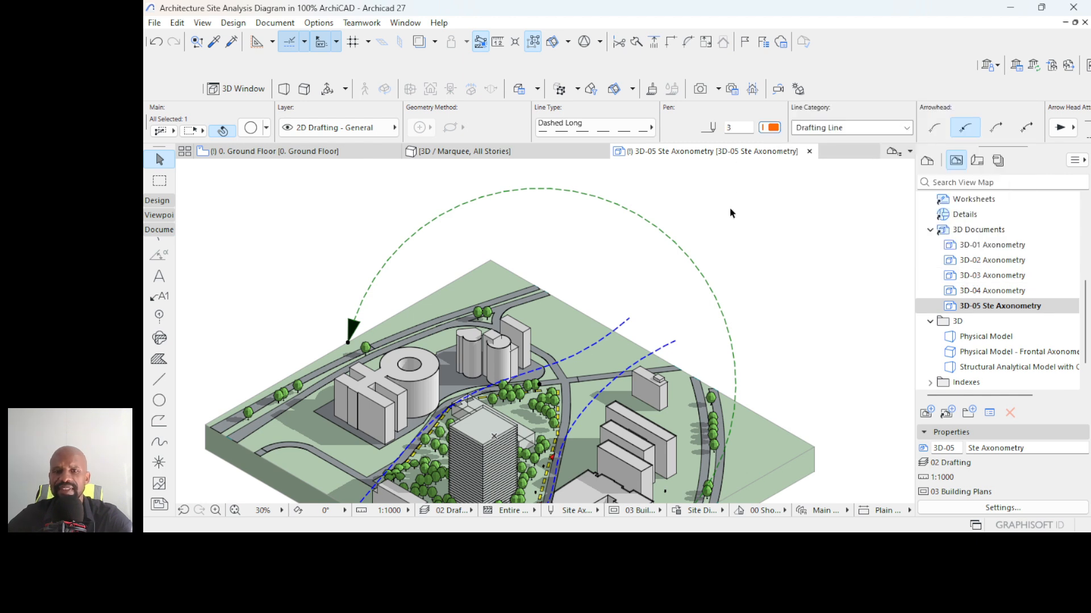
{"action": "left_click", "coordinate": [732, 214]}
{"action": "left_click", "coordinate": [648, 221]}
{"action": "scroll", "coordinate": [646, 250], "scroll_direction": "down", "scroll_amount": 1}
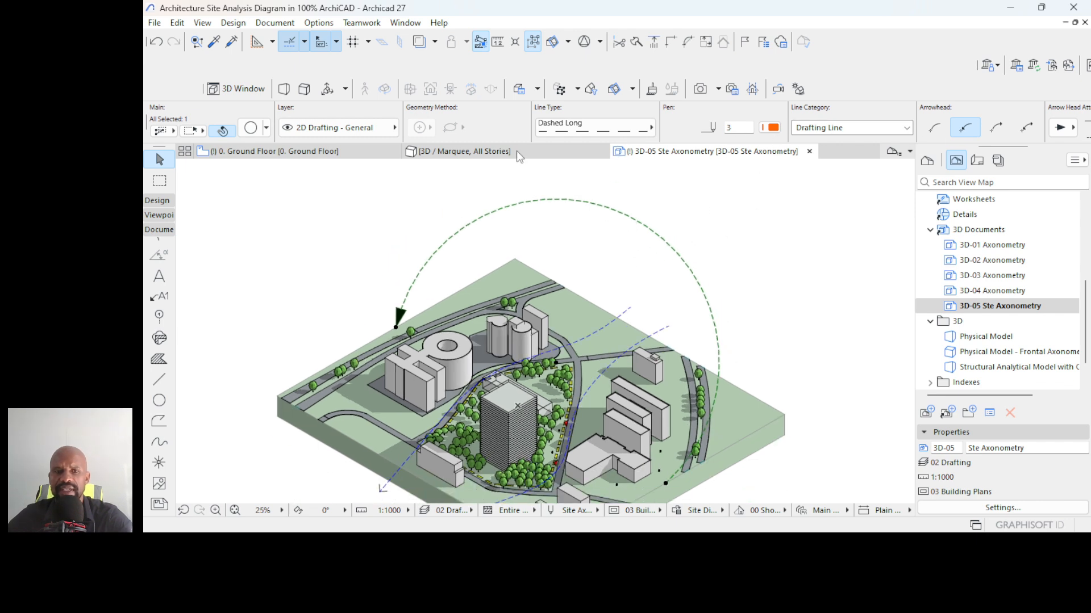
- Add an Element Type criterion to the All Elements rule of the Site Diagram GOC graphic override combination
{"action": "left_click", "coordinate": [679, 514]}
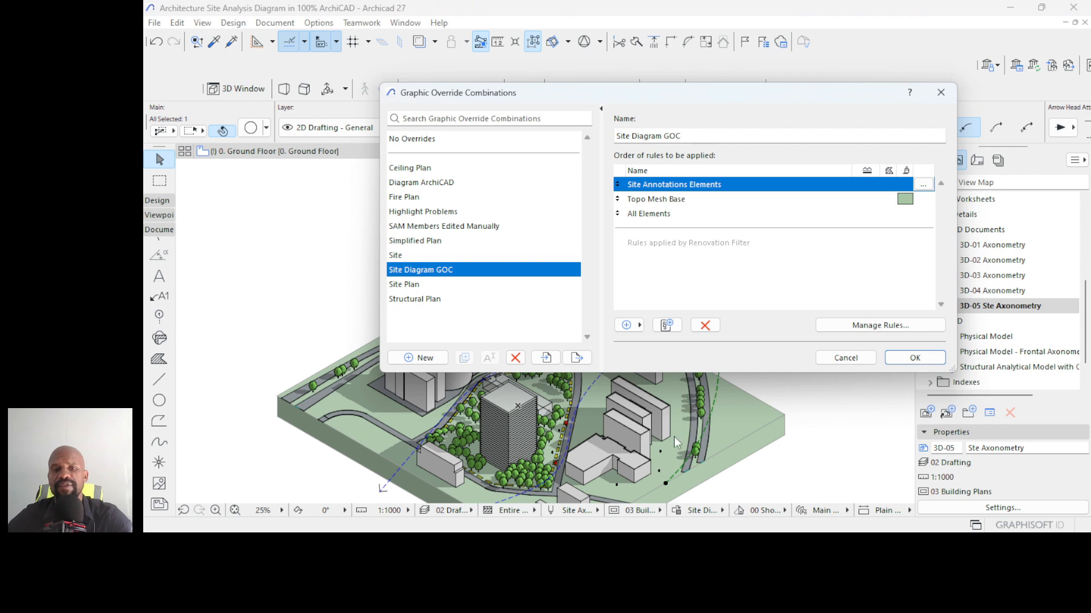
{"action": "left_click", "coordinate": [647, 213]}
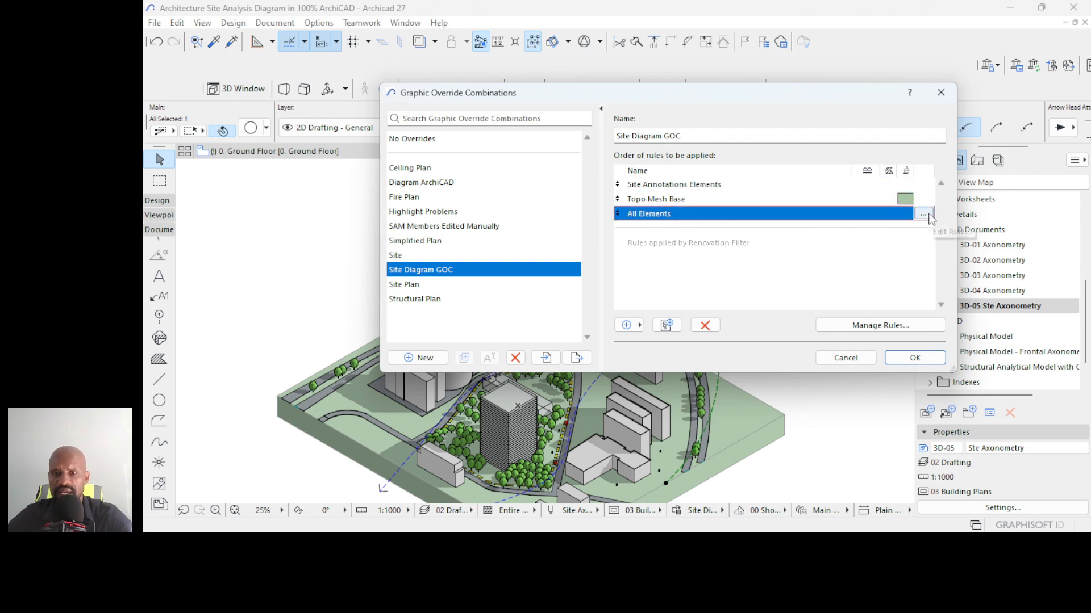
{"action": "left_click", "coordinate": [923, 214]}
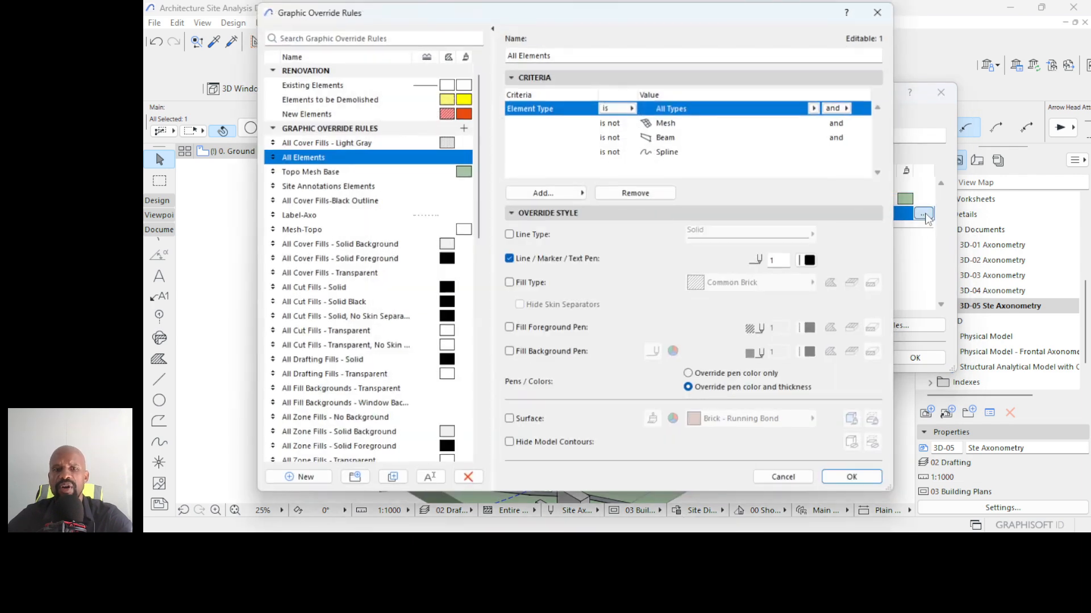
{"action": "left_click", "coordinate": [565, 192]}
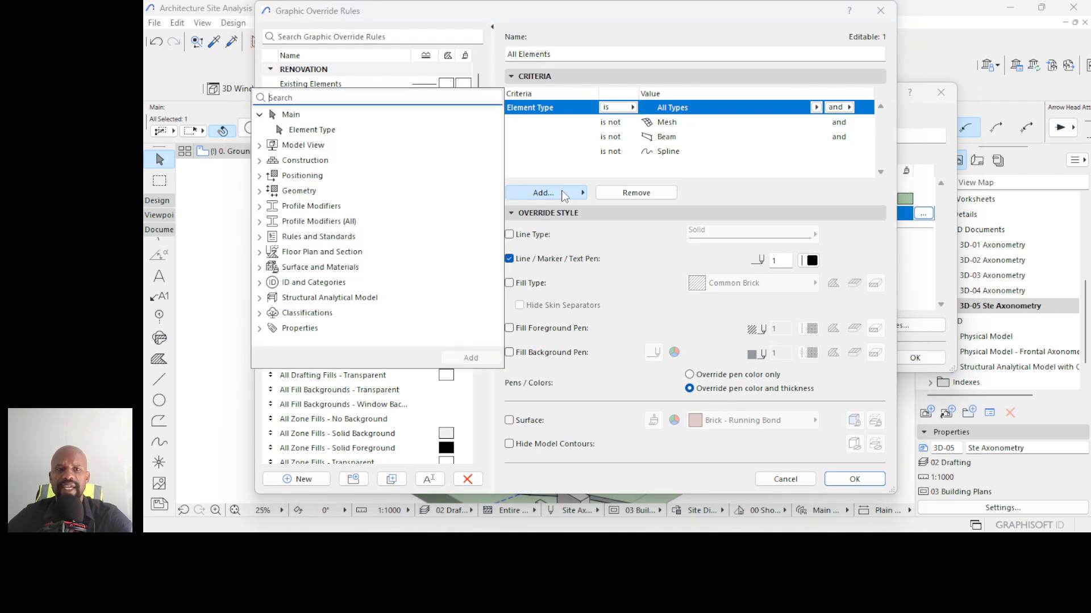
{"action": "left_click", "coordinate": [300, 130]}
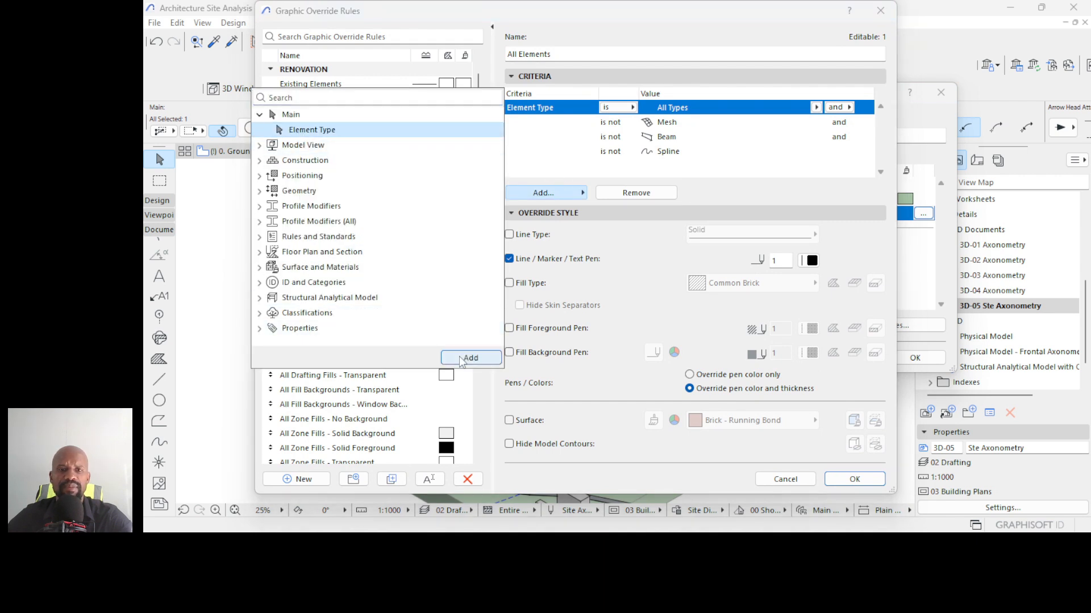
{"action": "left_click", "coordinate": [470, 358]}
- Set the new criterion to "is not" Arc/Circle and apply the updated graphic override rule to the axonometry
{"action": "left_click", "coordinate": [625, 166]}
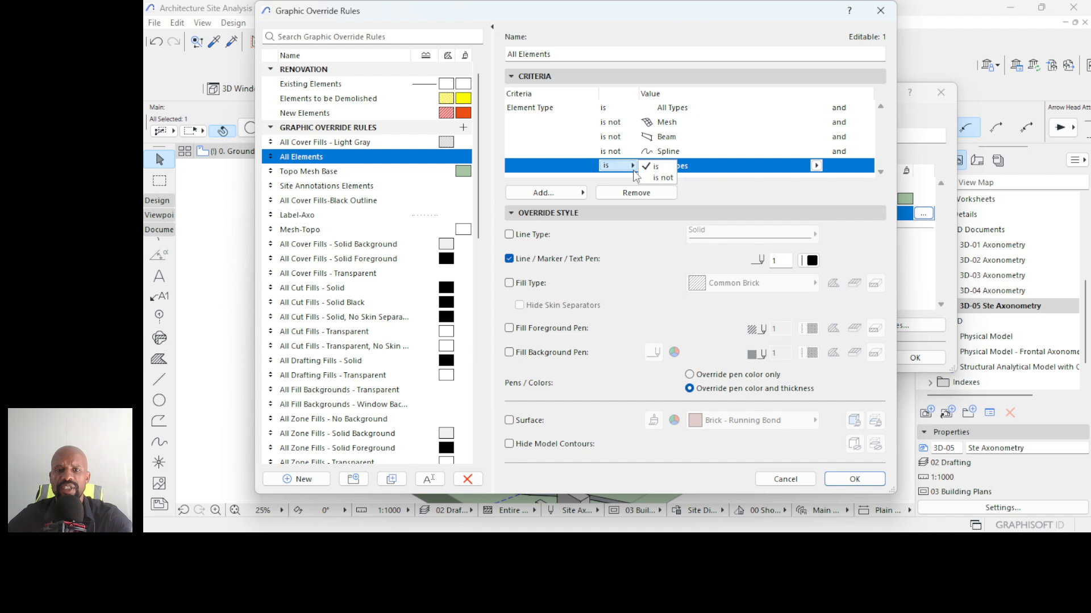
{"action": "left_click", "coordinate": [656, 179]}
{"action": "left_click", "coordinate": [816, 166]}
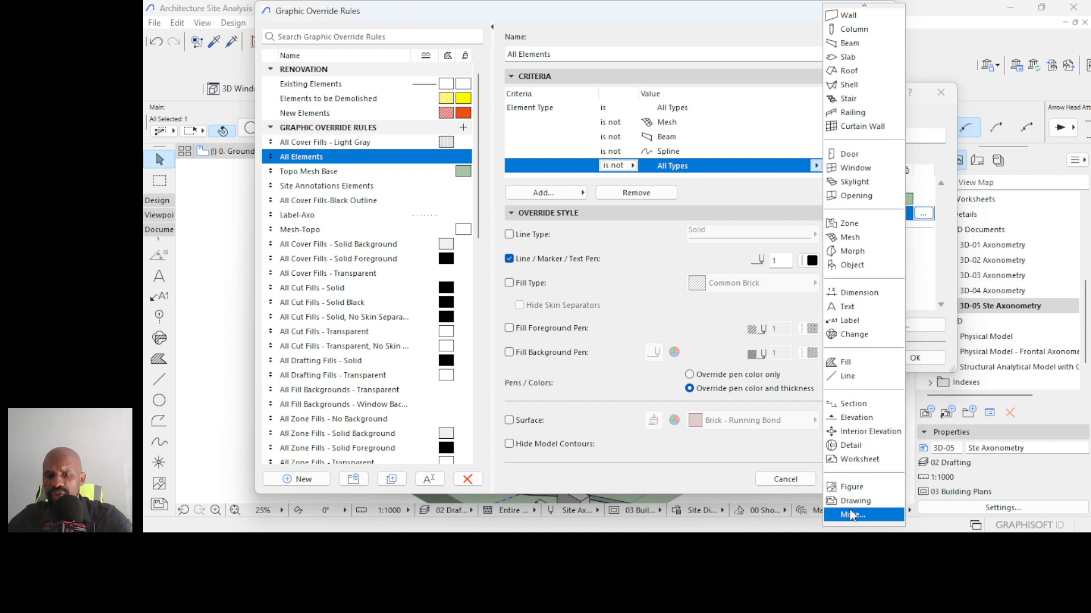
{"action": "scroll", "coordinate": [865, 460], "scroll_direction": "down", "scroll_amount": 3}
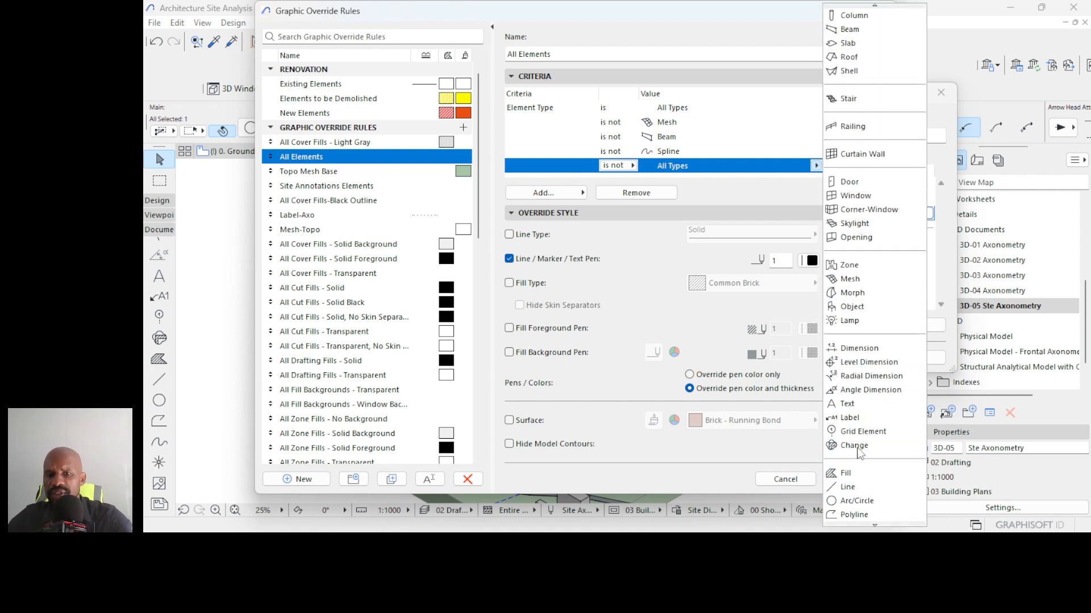
{"action": "left_click", "coordinate": [858, 488]}
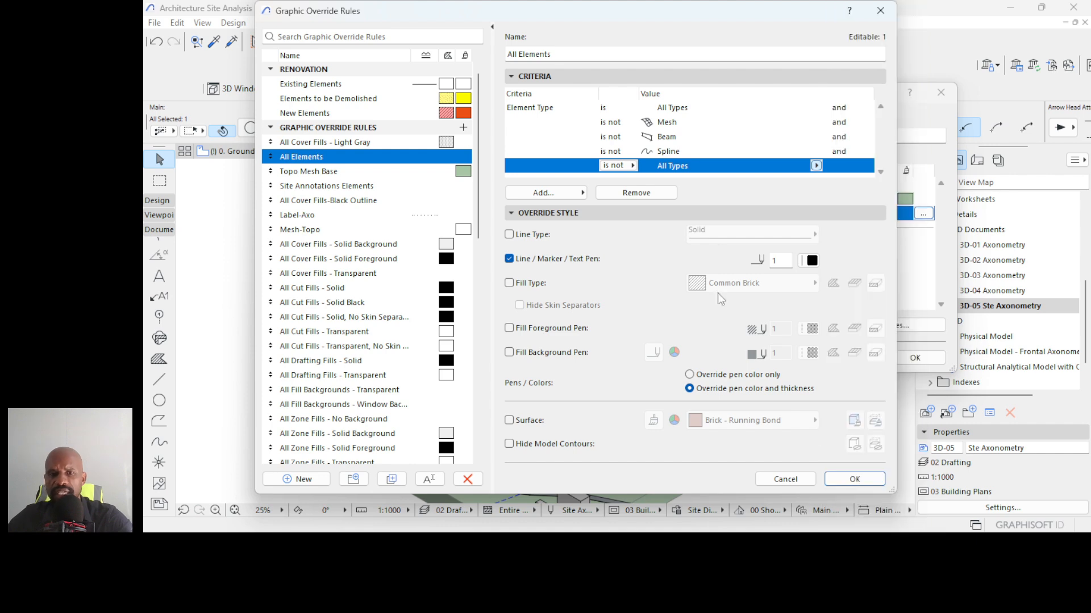
{"action": "left_click", "coordinate": [854, 479]}
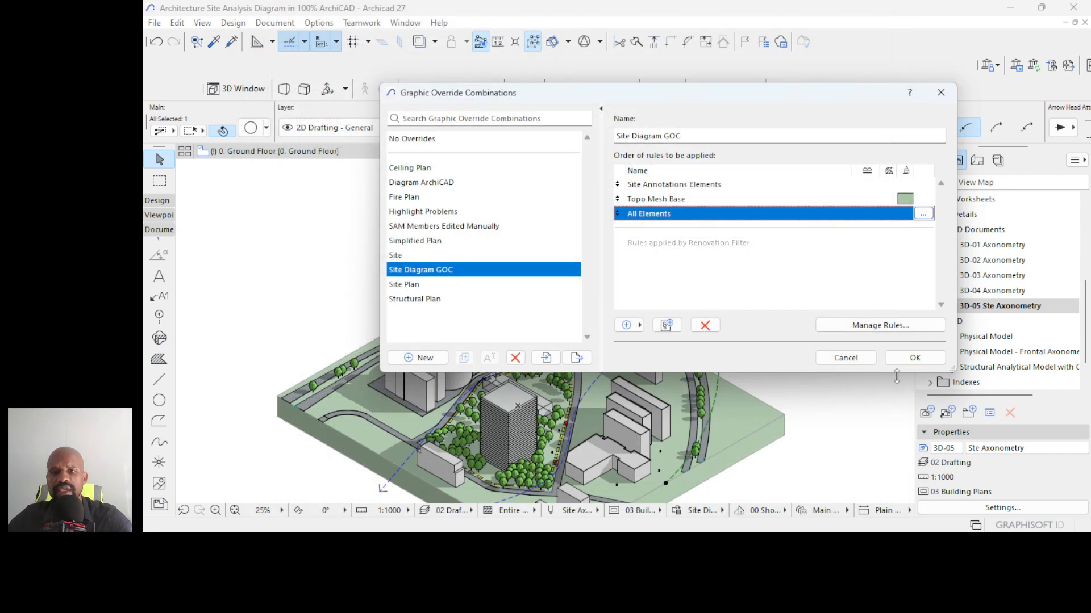
{"action": "left_click", "coordinate": [915, 358]}
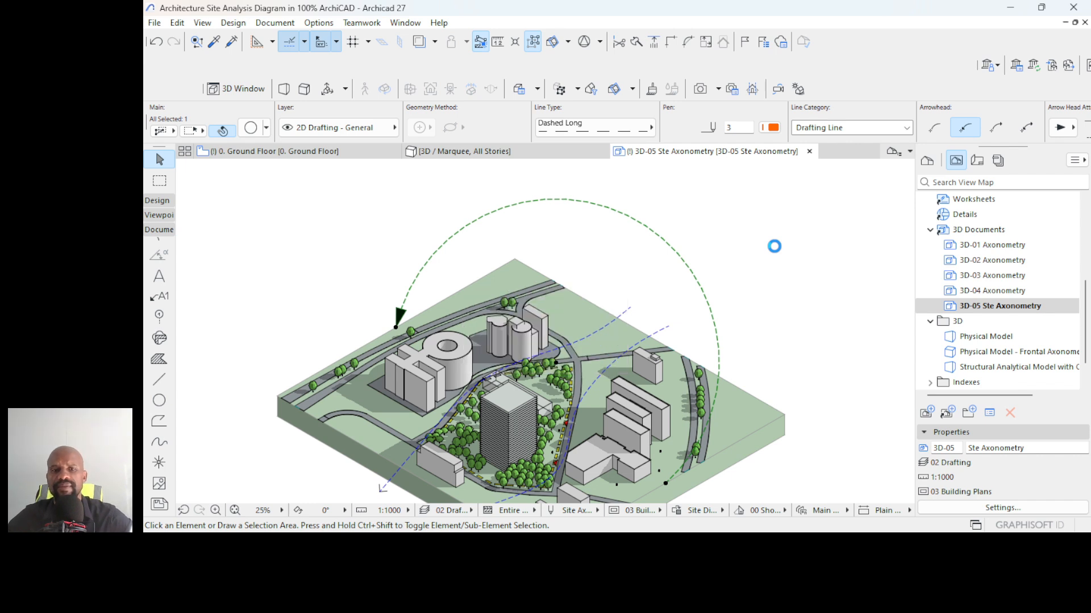
{"action": "left_click", "coordinate": [774, 248]}
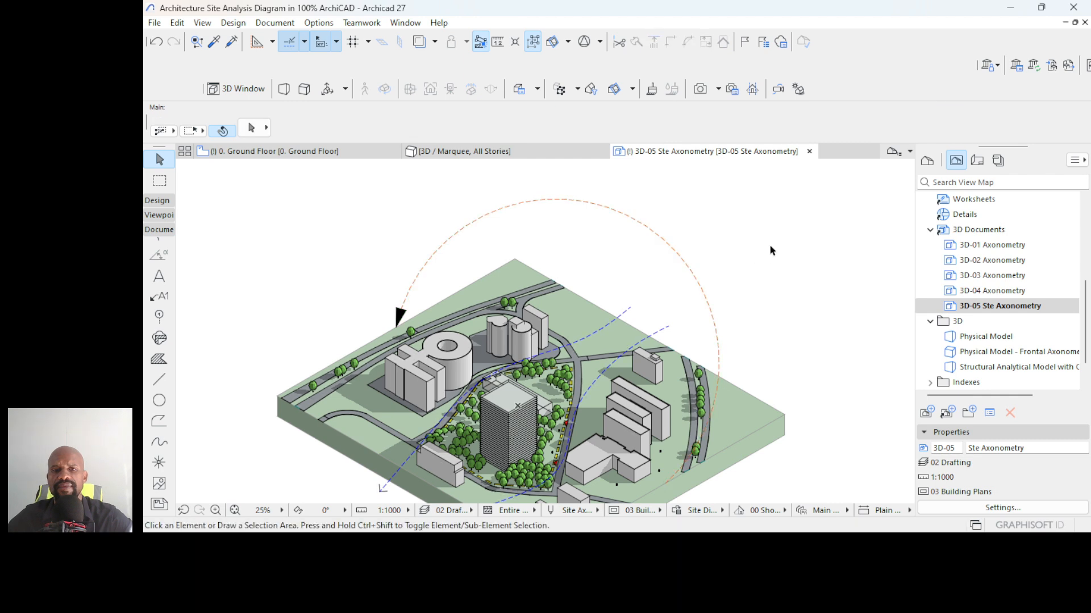
{"action": "scroll", "coordinate": [741, 249], "scroll_direction": "down", "scroll_amount": 1}
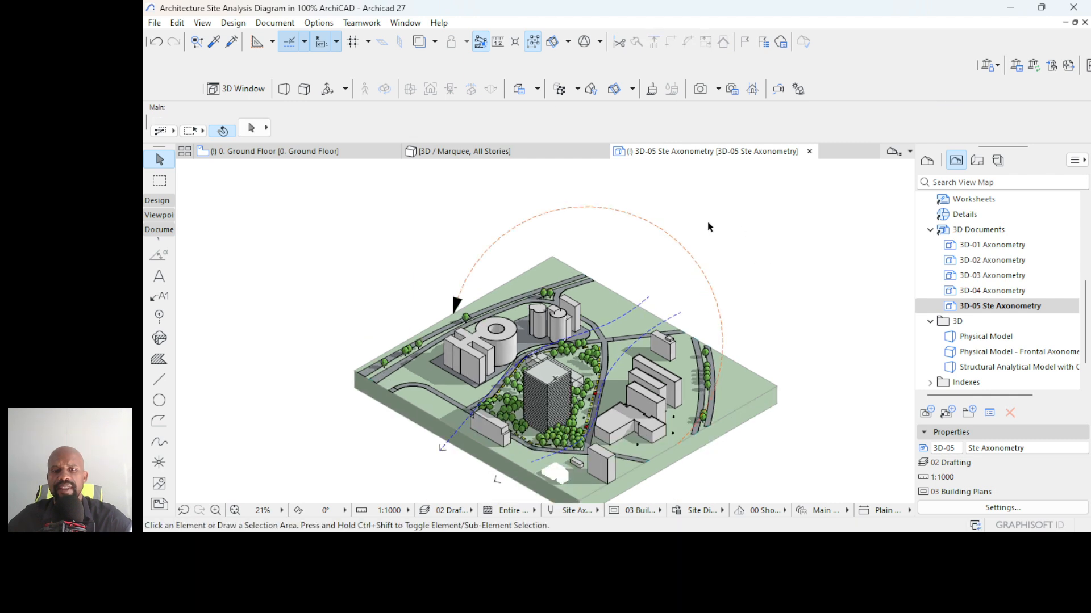
- Draw a small full circle by centre and radius, centred on the upper right part of the dashed sun-path arc
{"action": "left_click", "coordinate": [159, 401]}
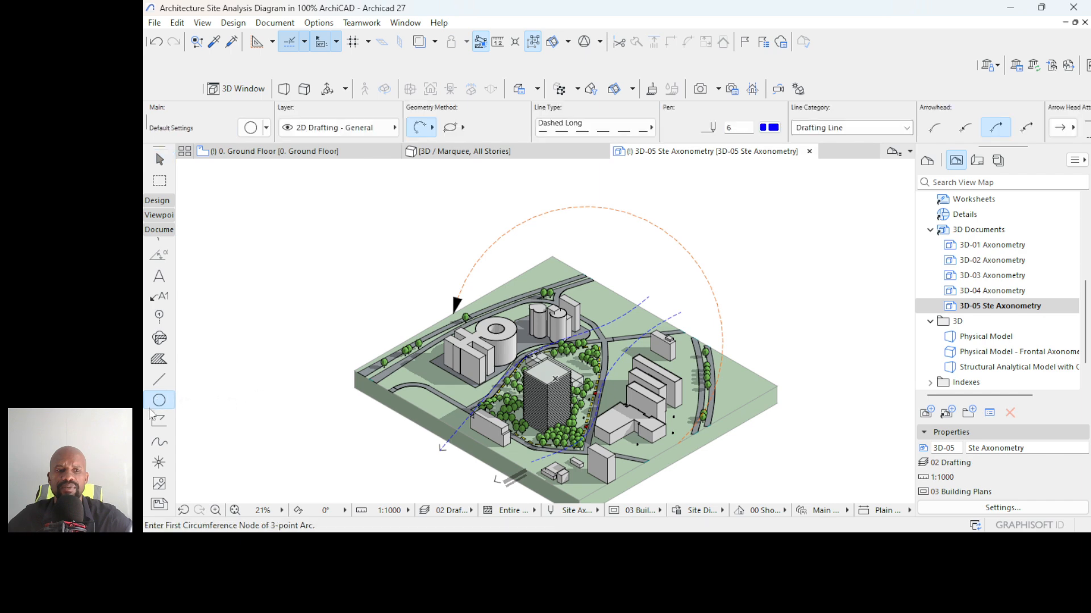
{"action": "scroll", "coordinate": [661, 201], "scroll_direction": "up", "scroll_amount": 3}
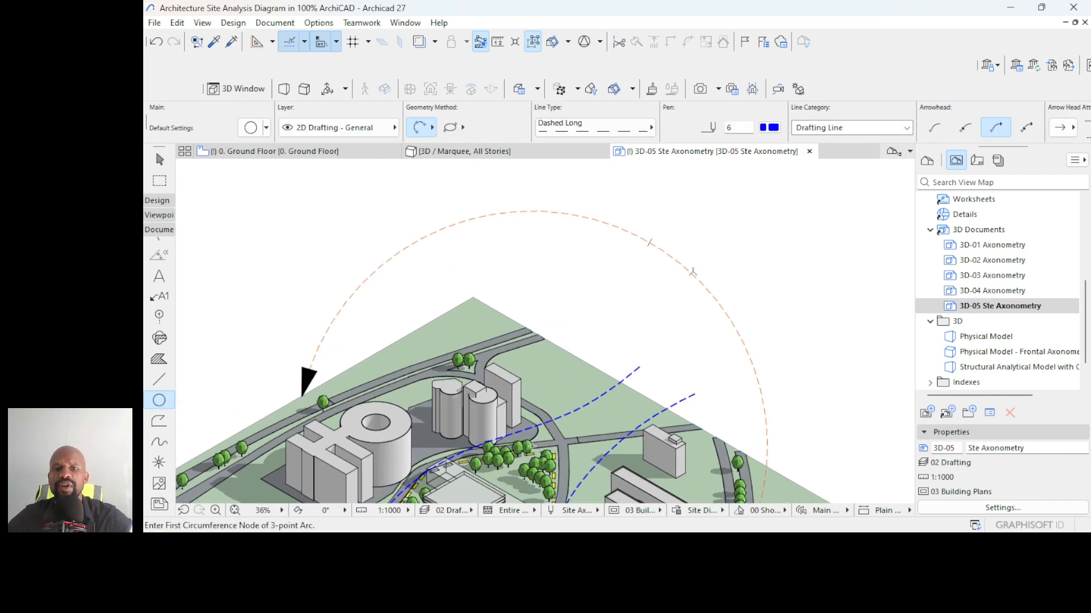
{"action": "left_click", "coordinate": [691, 273]}
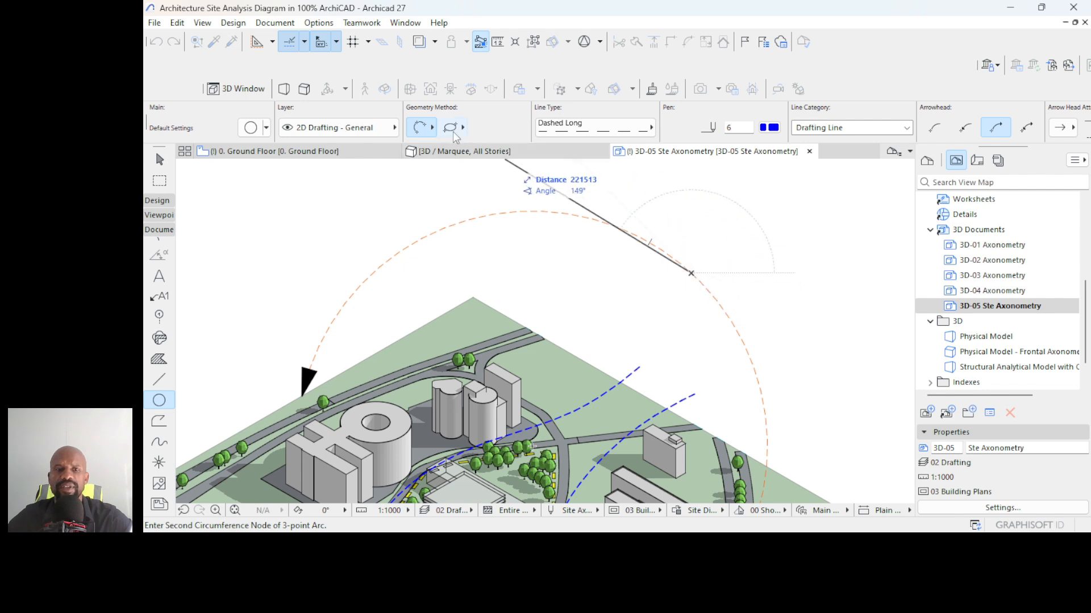
{"action": "left_click", "coordinate": [420, 130]}
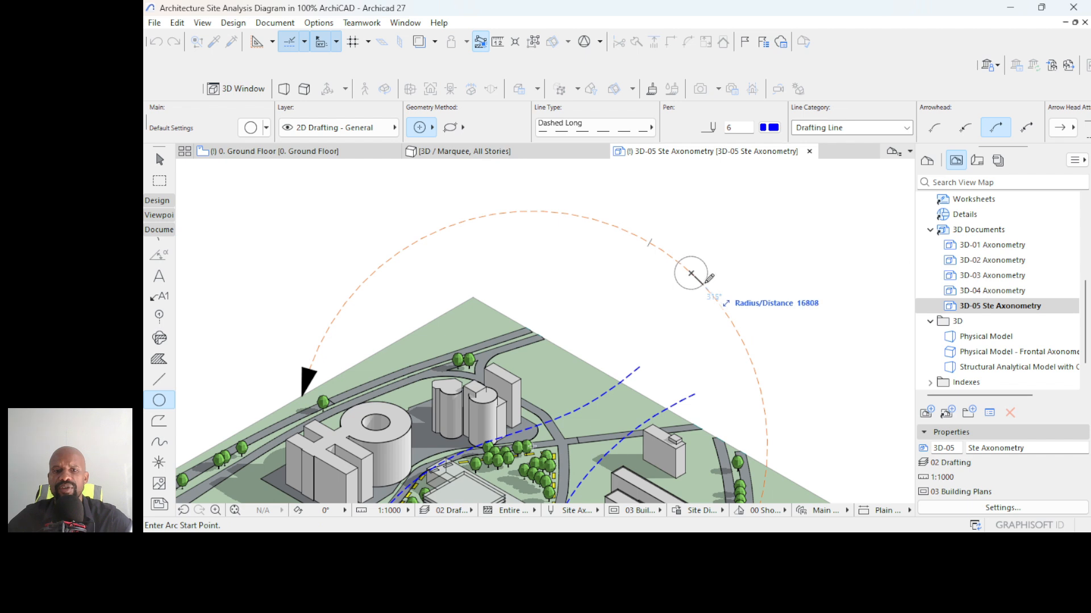
{"action": "left_click", "coordinate": [691, 273]}
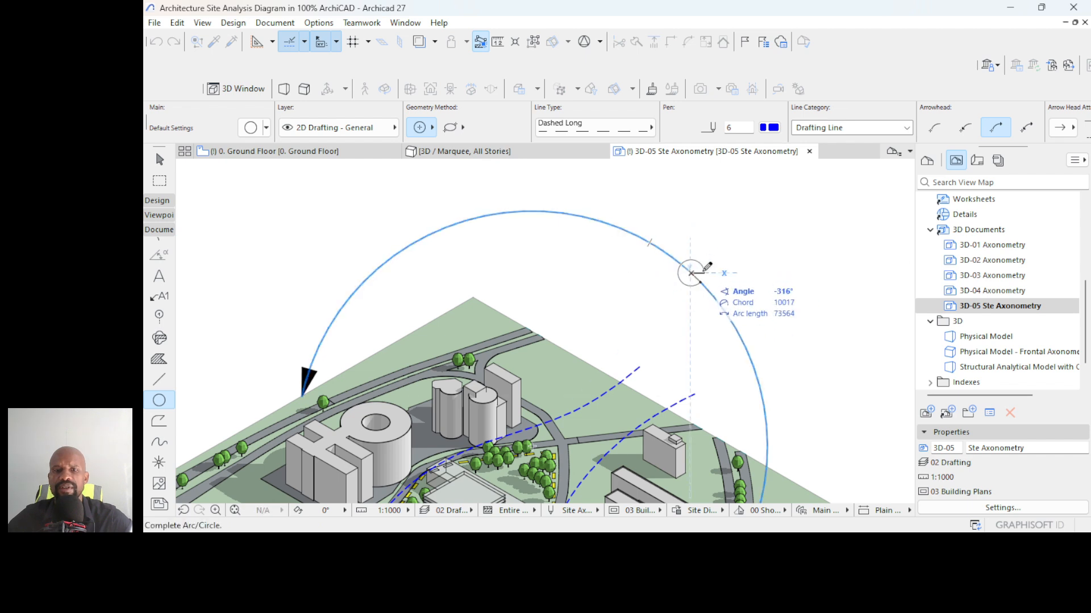
{"action": "left_click", "coordinate": [691, 273]}
{"action": "scroll", "coordinate": [676, 252], "scroll_direction": "down", "scroll_amount": 3}
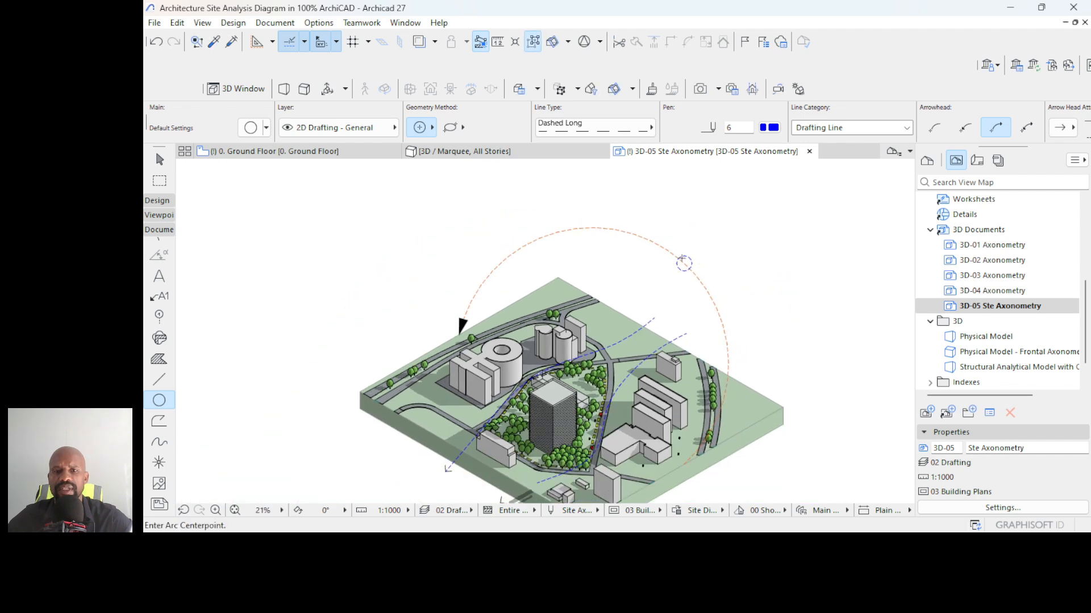
- Fill the small sun circle with a Foreground cut fill using pen 121
{"action": "left_click", "coordinate": [159, 359]}
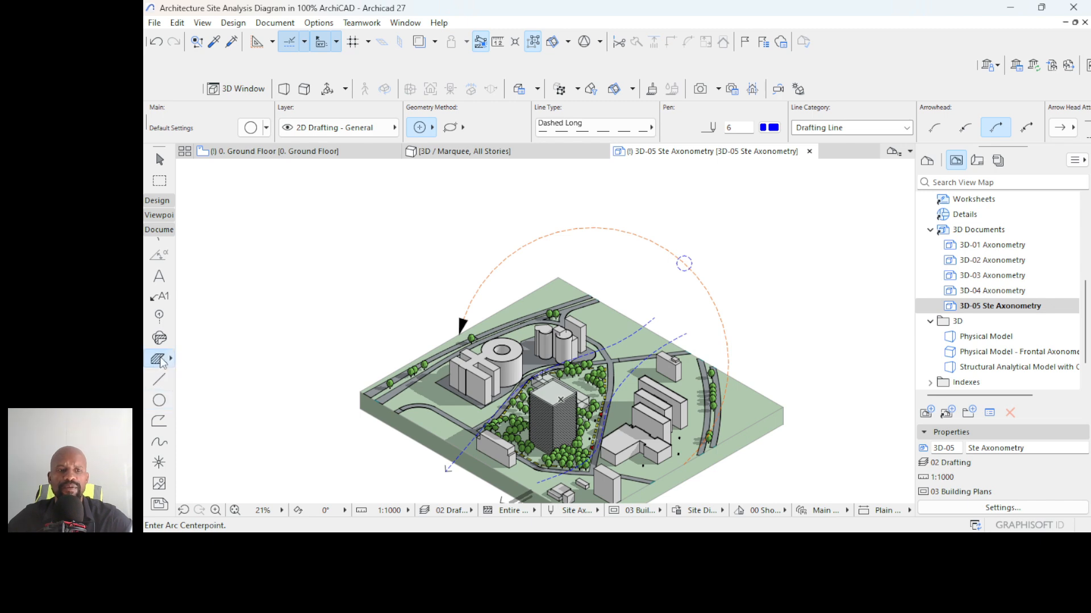
{"action": "scroll", "coordinate": [687, 262], "scroll_direction": "up", "scroll_amount": 4}
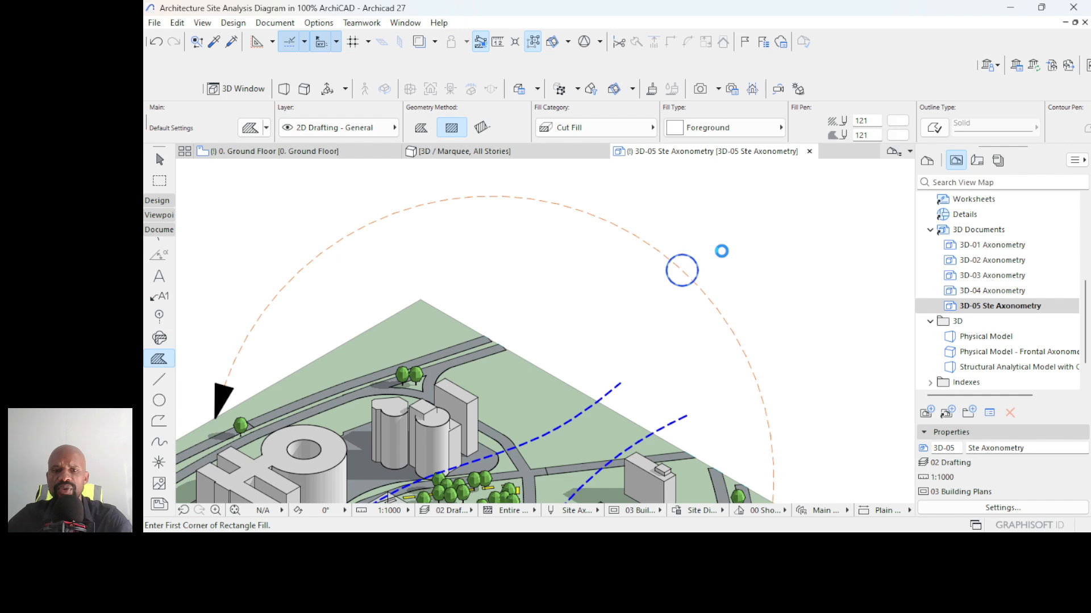
{"action": "scroll", "coordinate": [697, 221], "scroll_direction": "down", "scroll_amount": 2}
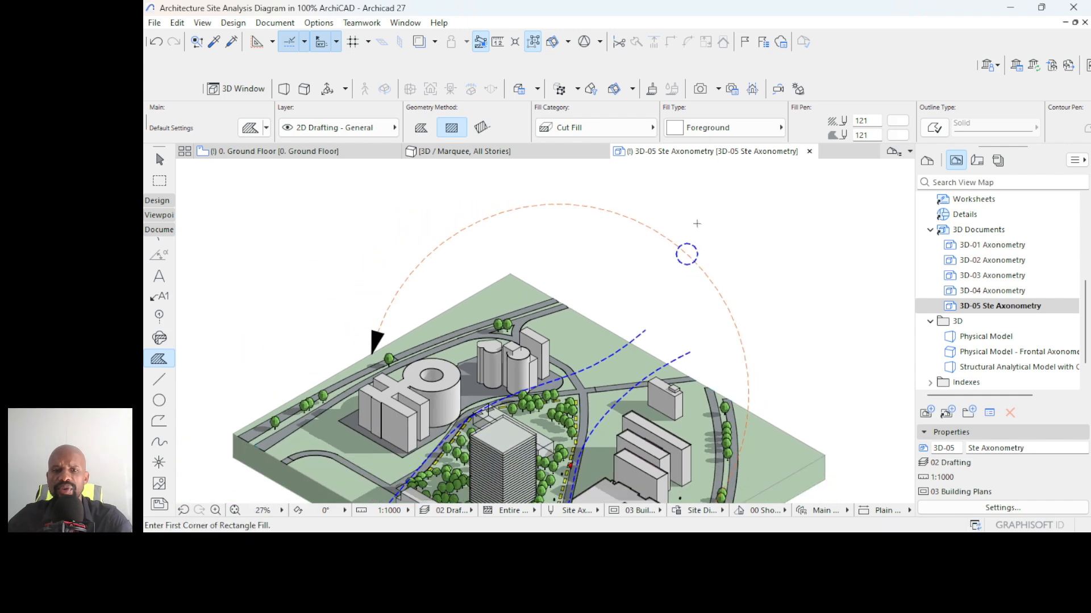
- Delete the blue dashed circle around the sun symbol and keep its fill
{"action": "left_click", "coordinate": [160, 161]}
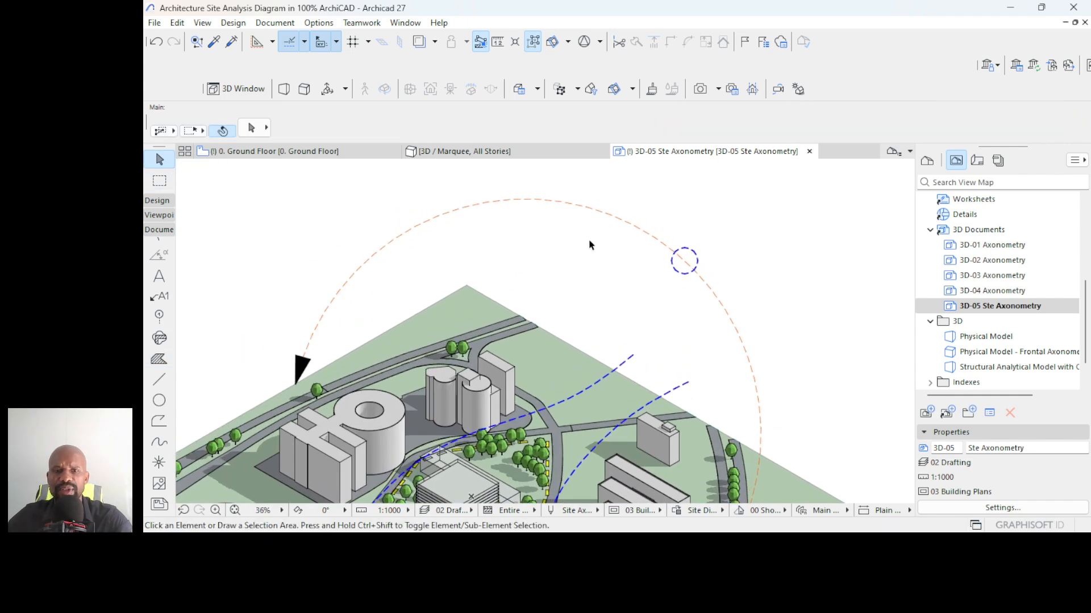
{"action": "left_click", "coordinate": [687, 259]}
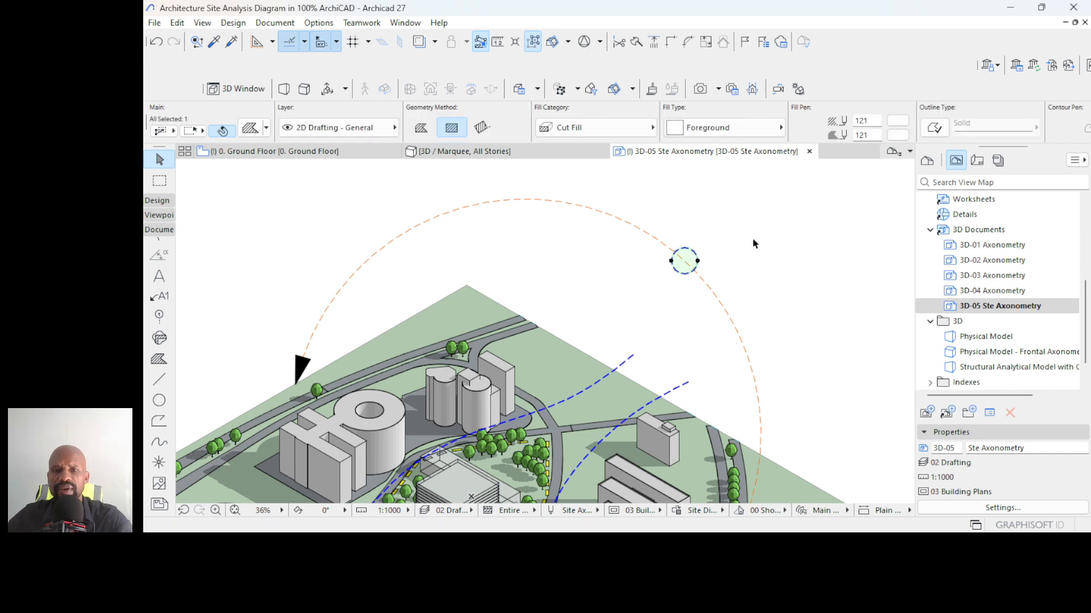
{"action": "left_click", "coordinate": [753, 244]}
{"action": "left_click", "coordinate": [694, 268]}
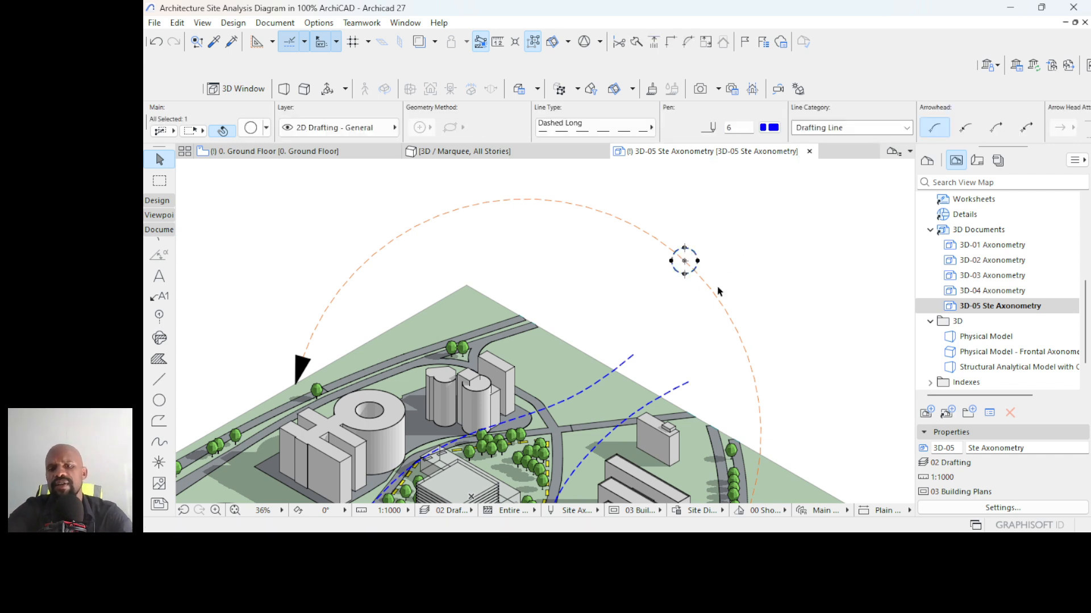
{"action": "left_click", "coordinate": [718, 291]}
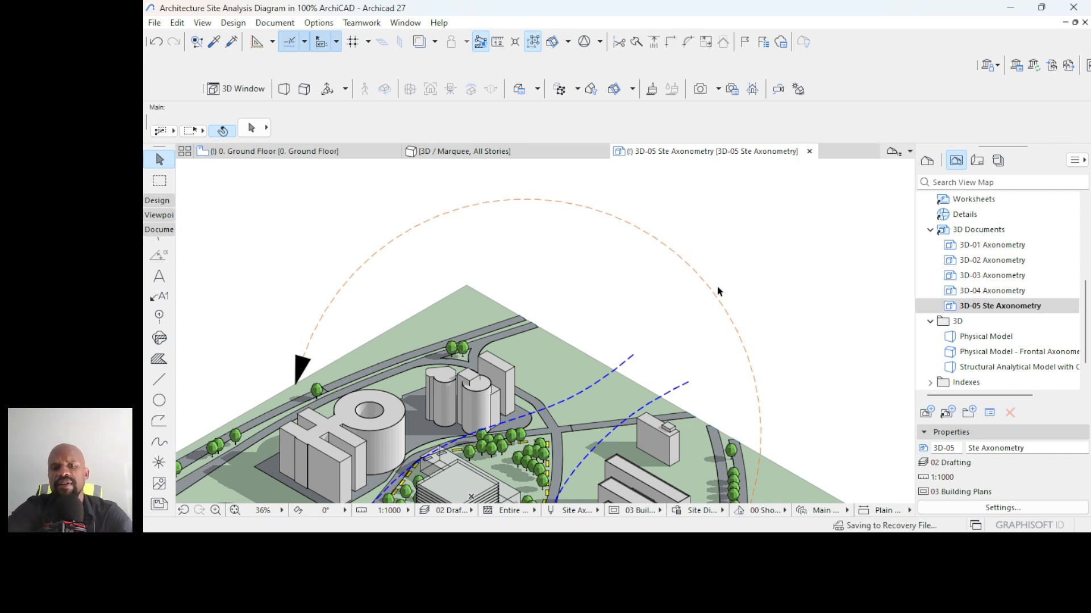
- Give the circular sun fill a solid outline and set its contour pen to the orange pen 3
{"action": "left_click", "coordinate": [694, 260]}
{"action": "scroll", "coordinate": [690, 260], "scroll_direction": "up", "scroll_amount": 5}
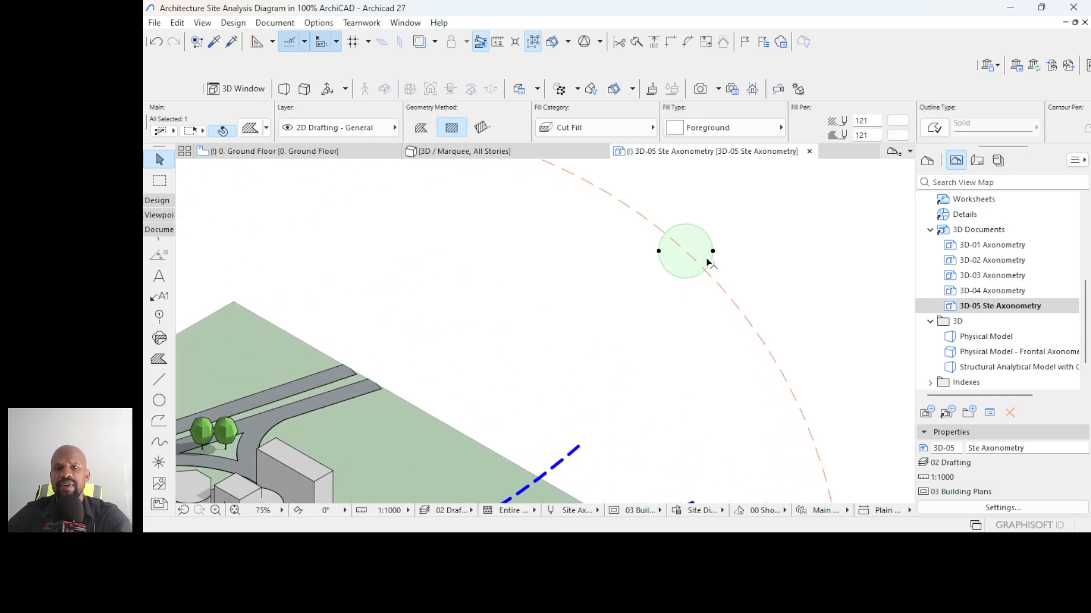
{"action": "left_click", "coordinate": [942, 125]}
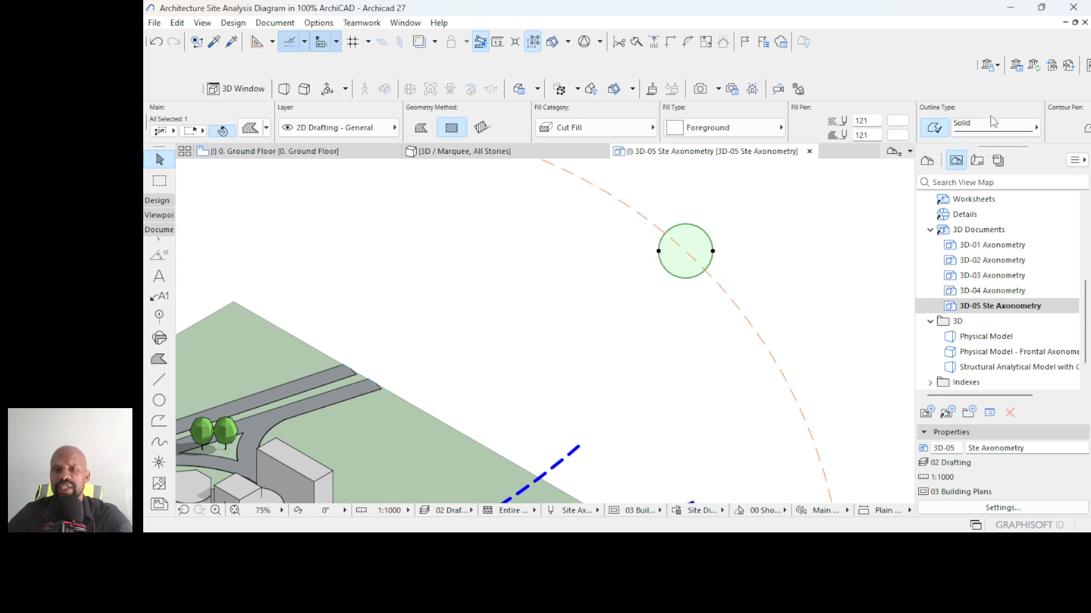
{"action": "scroll", "coordinate": [990, 114], "scroll_direction": "down", "scroll_amount": 3}
{"action": "left_click", "coordinate": [1005, 127]}
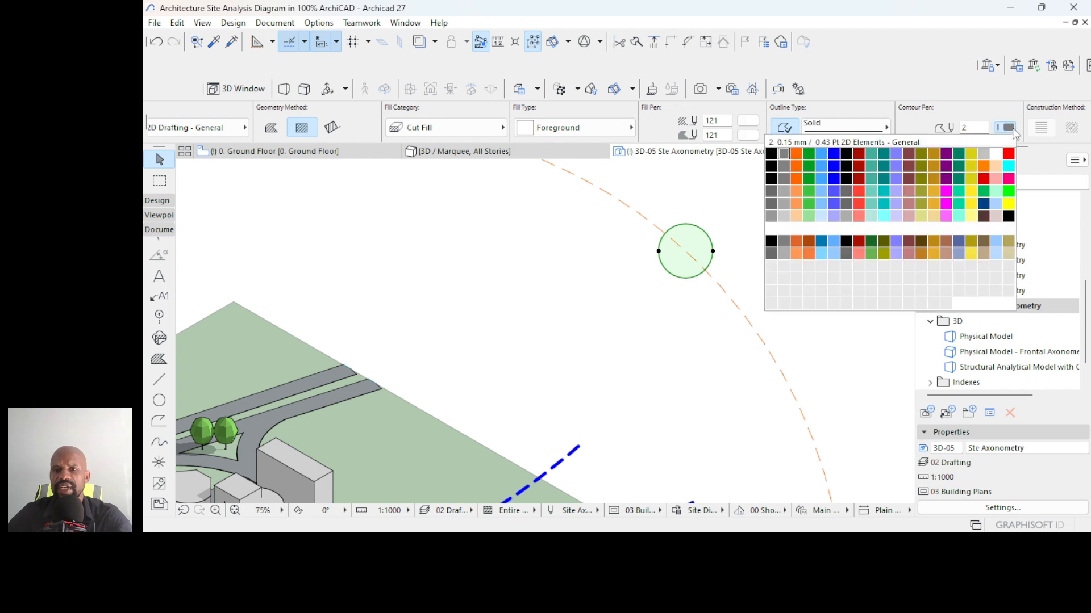
{"action": "left_click", "coordinate": [797, 155]}
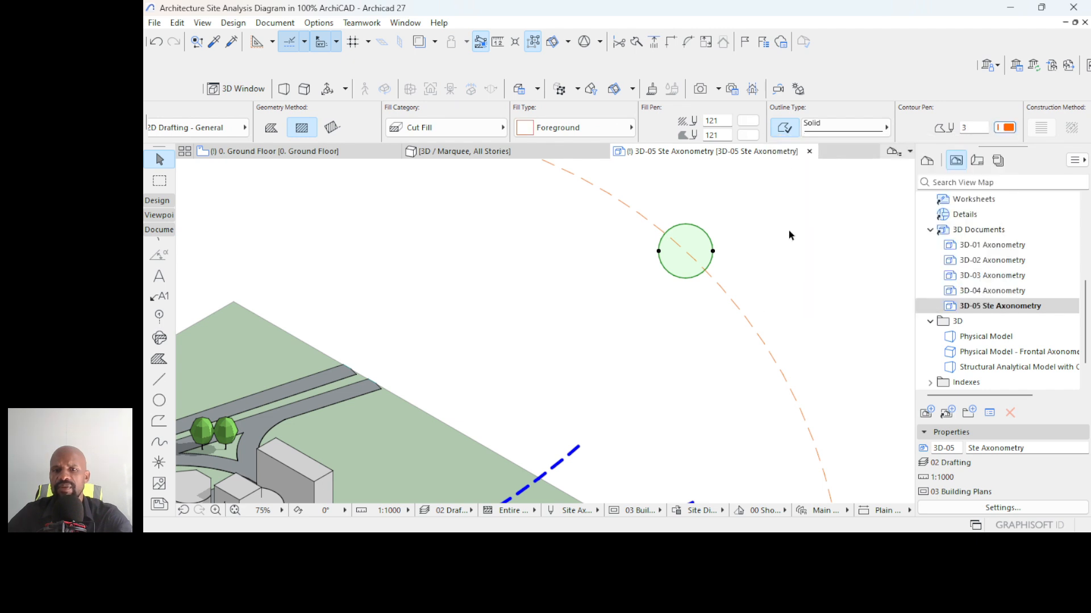
- Change the circular sun fill's type to 75 % and deselect it
{"action": "left_click", "coordinate": [589, 135]}
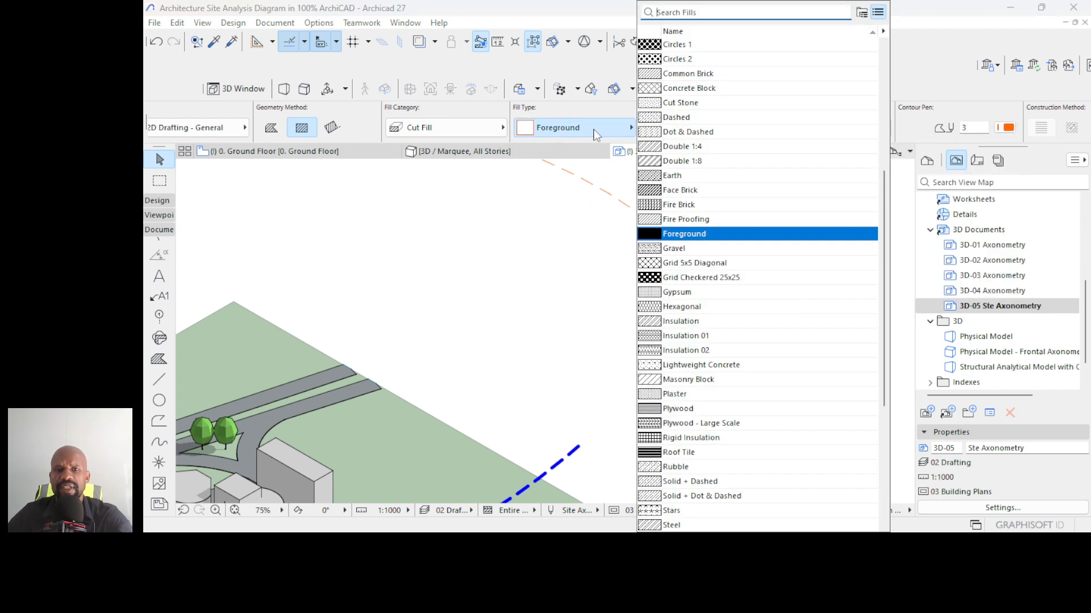
{"action": "scroll", "coordinate": [710, 125], "scroll_direction": "up", "scroll_amount": 6}
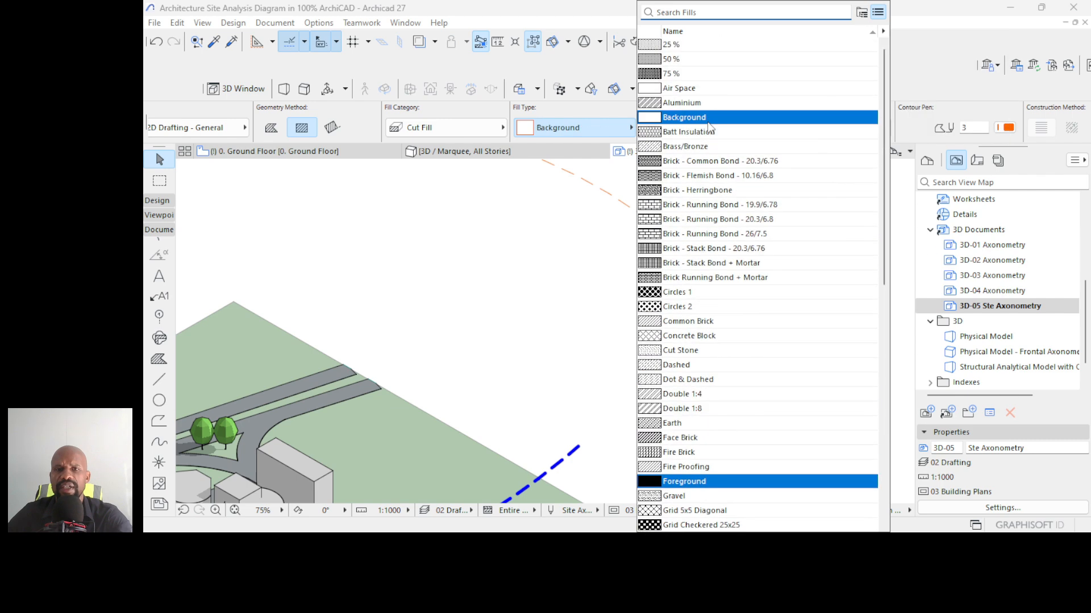
{"action": "left_click", "coordinate": [687, 74]}
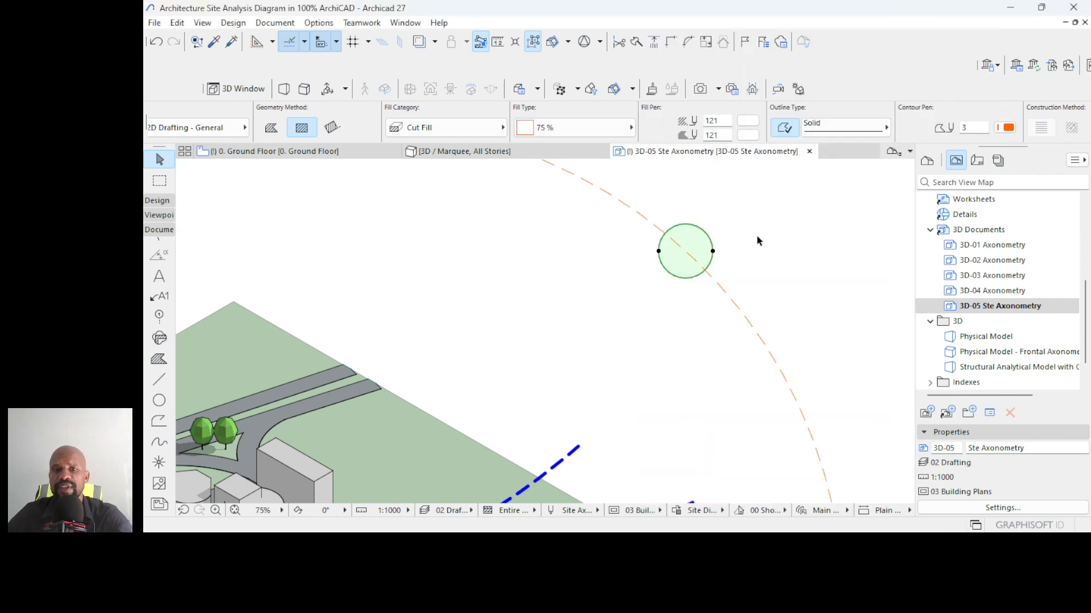
{"action": "scroll", "coordinate": [759, 239], "scroll_direction": "down", "scroll_amount": 5}
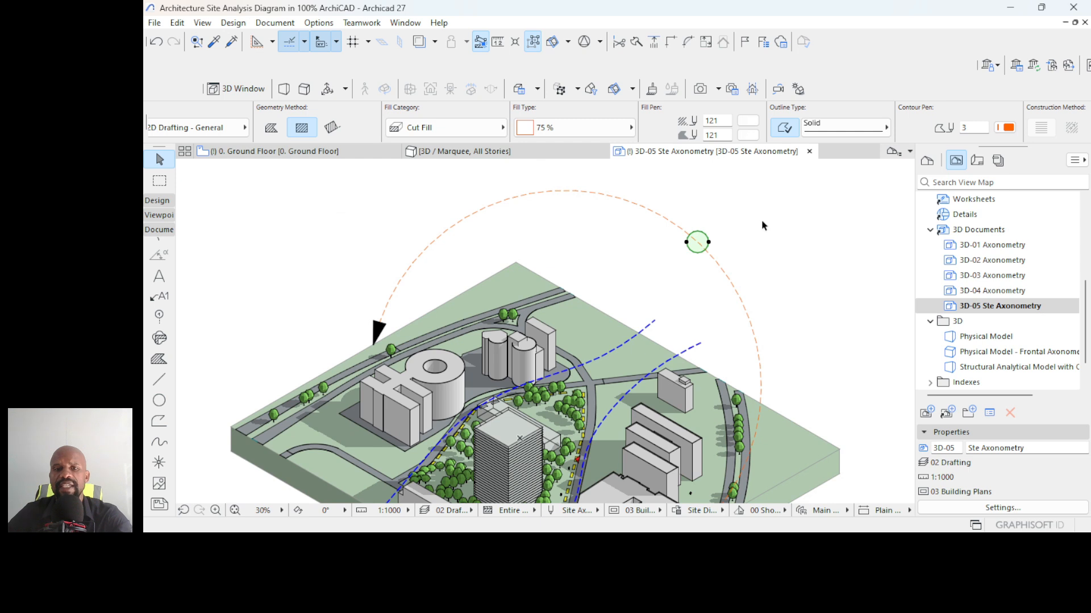
{"action": "left_click", "coordinate": [762, 226]}
{"action": "scroll", "coordinate": [647, 249], "scroll_direction": "down", "scroll_amount": 1}
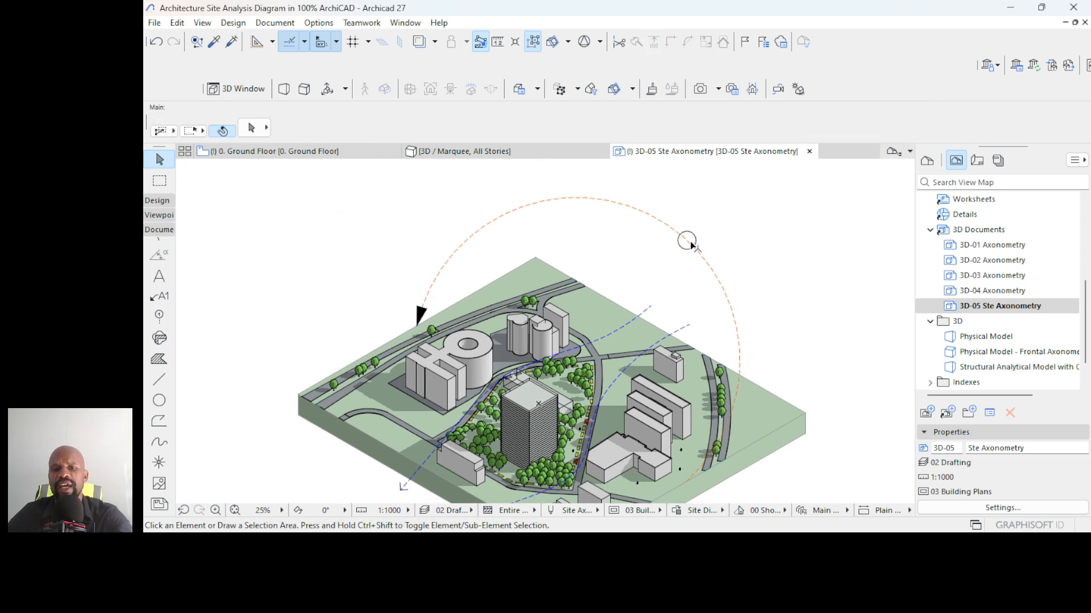
- Exclude fills from the All Elements rule of the Site Diagram GOC graphic overrides by adding an Element Type is not Fill criterion
{"action": "left_click", "coordinate": [678, 510]}
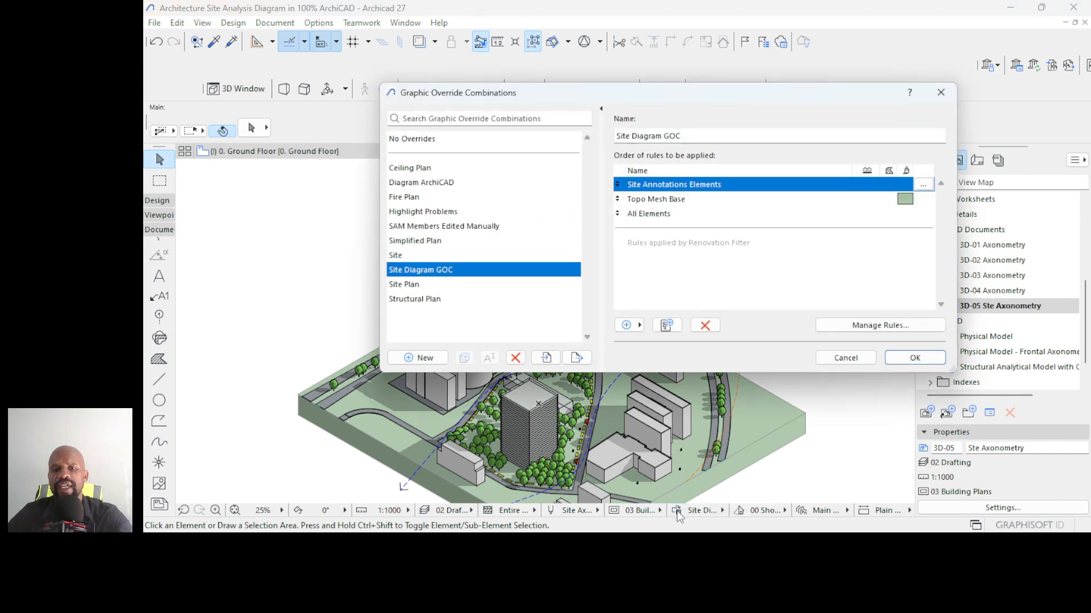
{"action": "left_click", "coordinate": [918, 214]}
{"action": "left_click", "coordinate": [923, 214]}
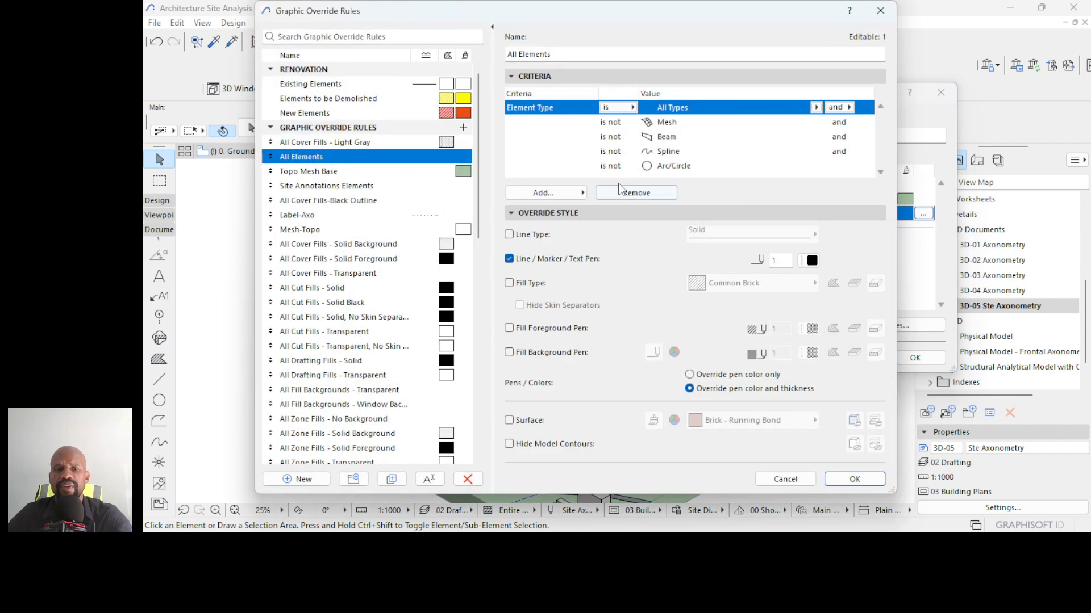
{"action": "left_click", "coordinate": [546, 193]}
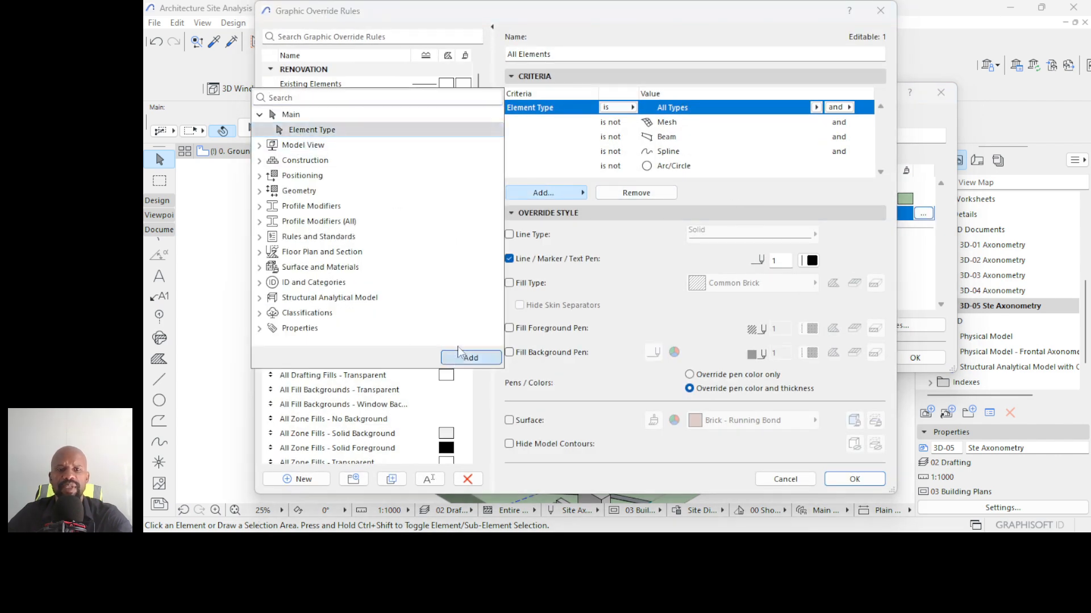
{"action": "left_click", "coordinate": [471, 358]}
{"action": "left_click", "coordinate": [627, 167]}
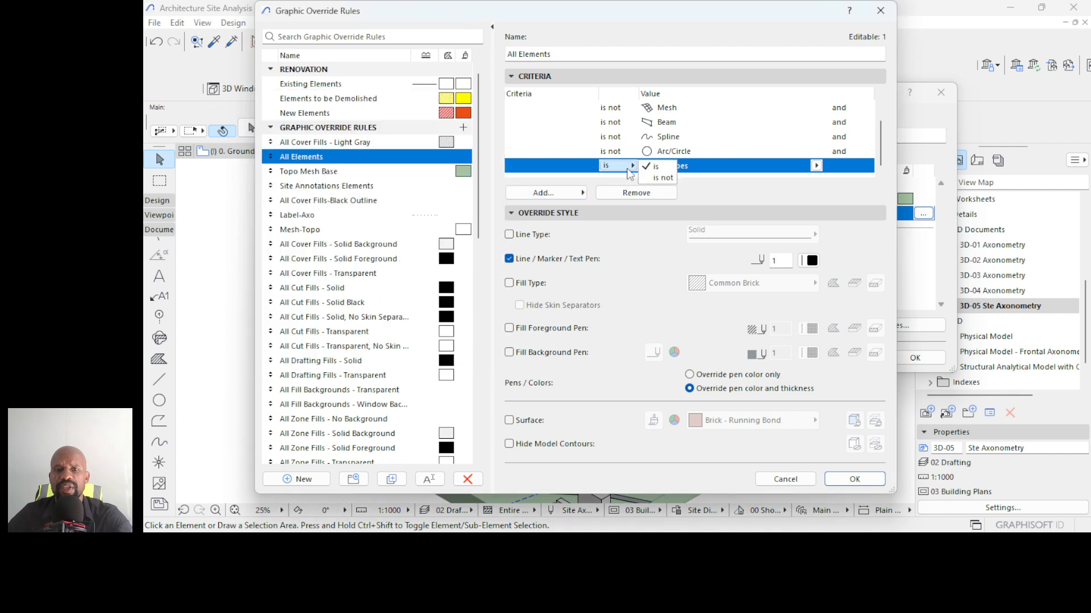
{"action": "left_click", "coordinate": [656, 180]}
{"action": "left_click", "coordinate": [816, 165]}
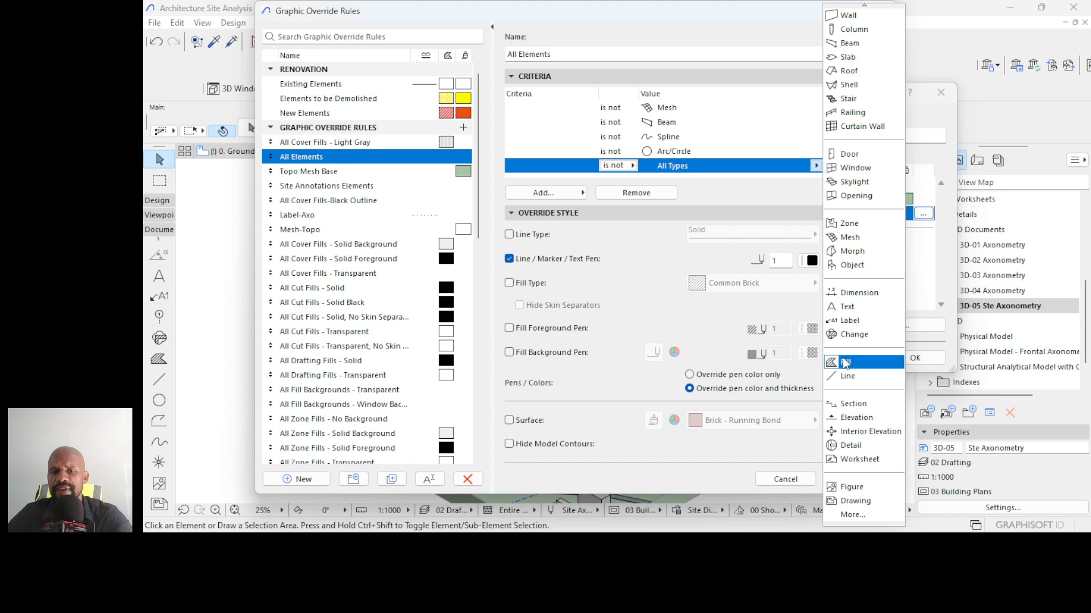
{"action": "left_click", "coordinate": [846, 362]}
{"action": "left_click", "coordinate": [850, 477]}
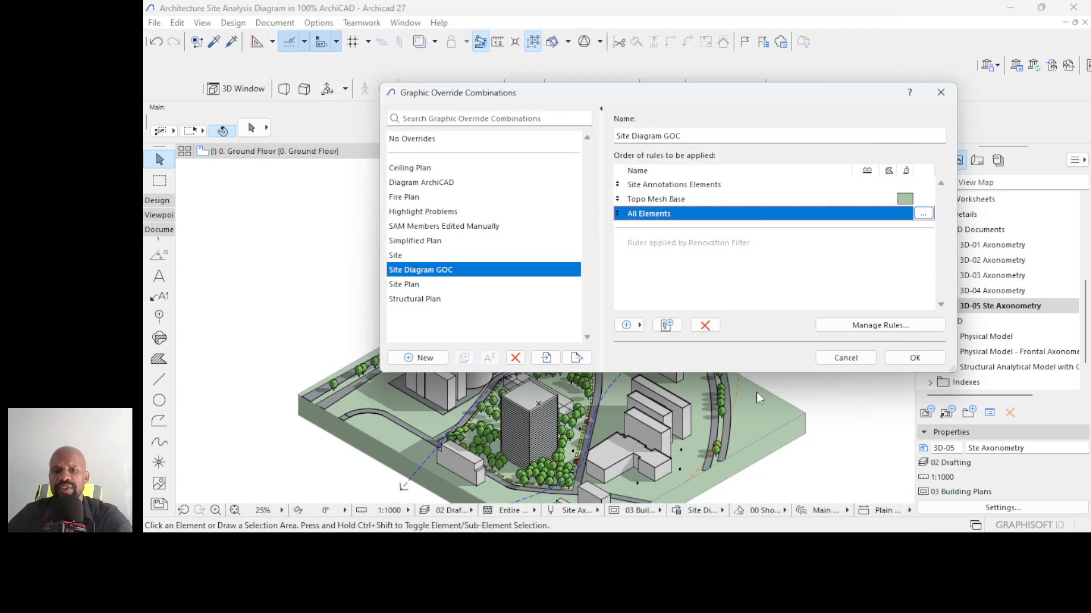
{"action": "left_click", "coordinate": [913, 358]}
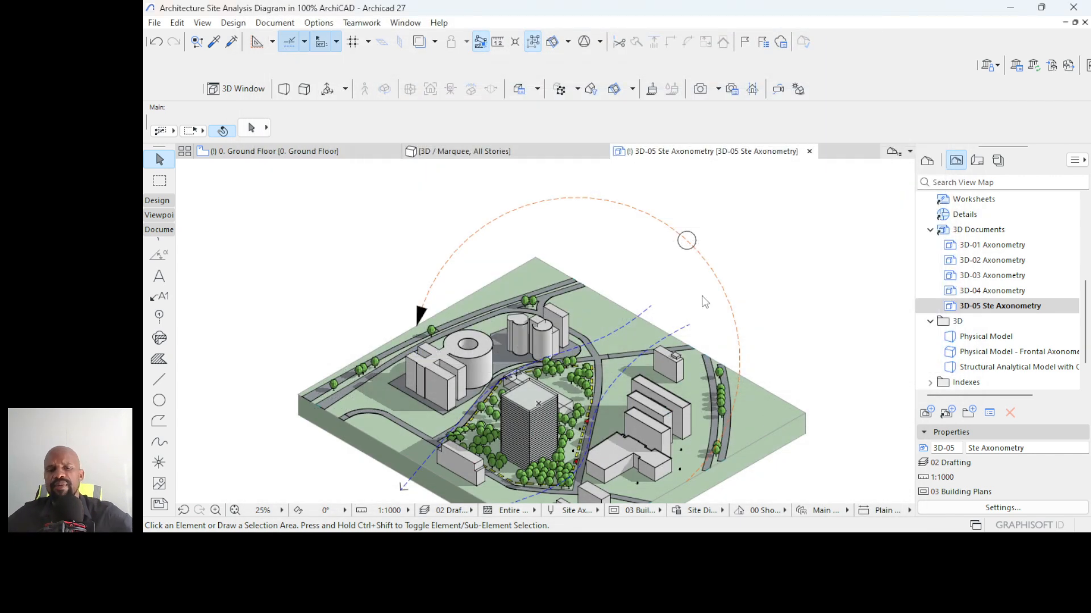
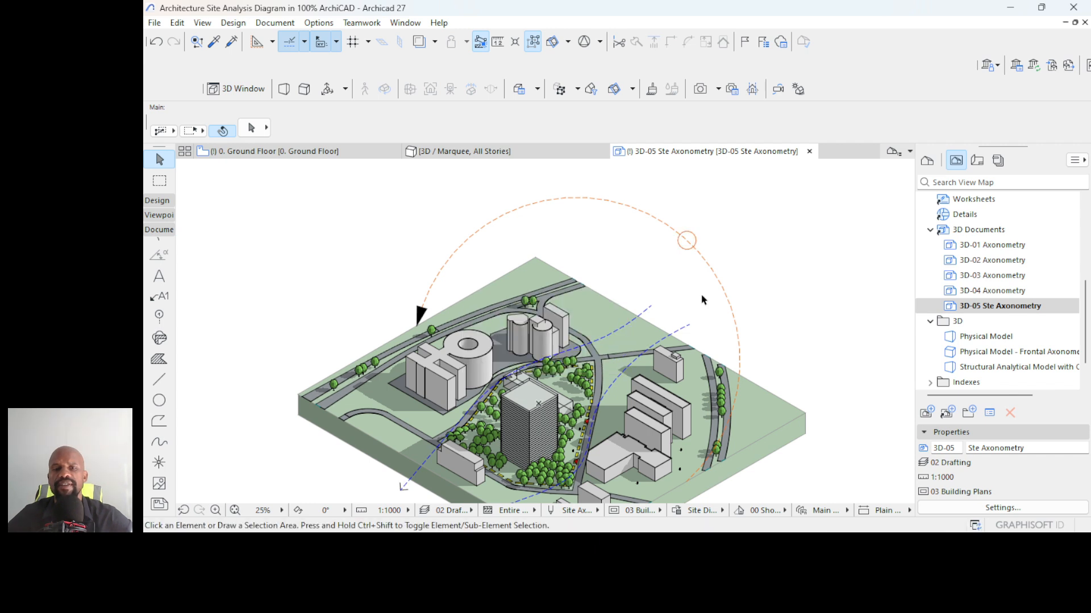
- Set the sun circle fill's background pen to the orange pen 3
{"action": "scroll", "coordinate": [690, 221], "scroll_direction": "up", "scroll_amount": 5}
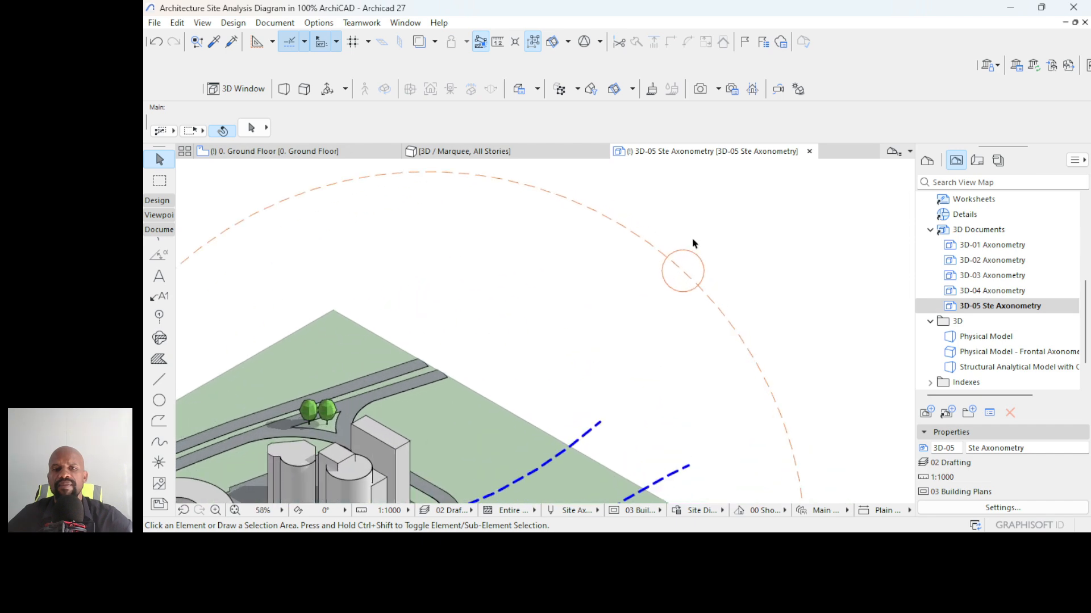
{"action": "left_click", "coordinate": [705, 289]}
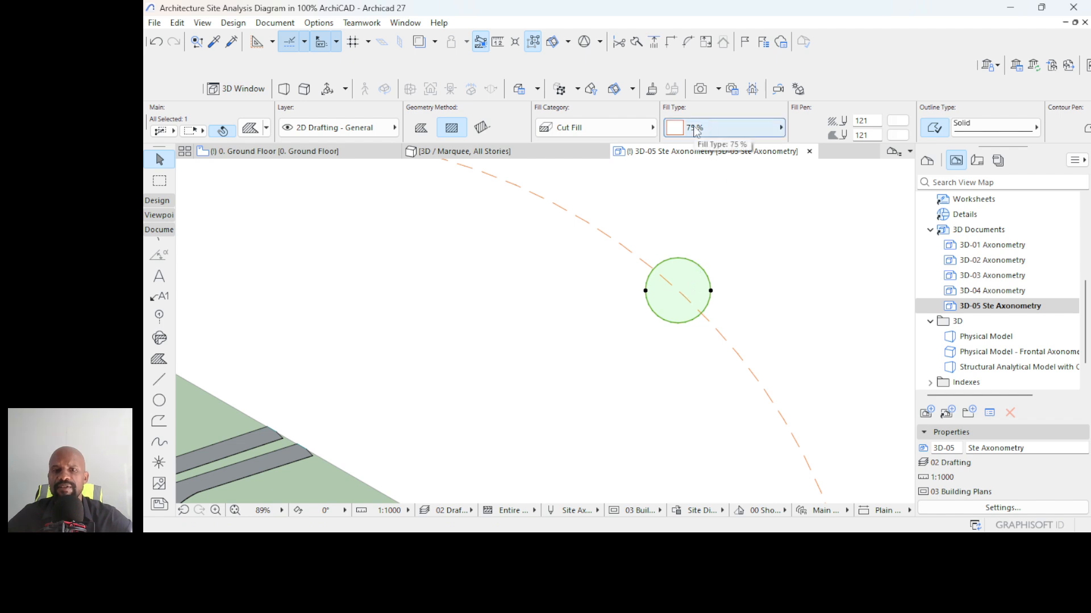
{"action": "left_click", "coordinate": [897, 135]}
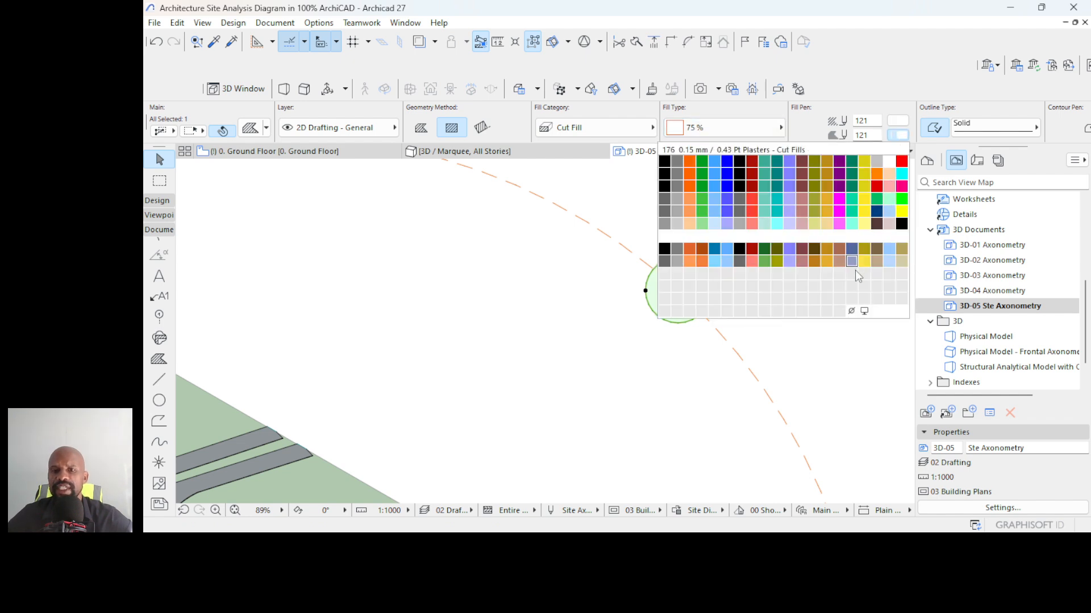
{"action": "left_click", "coordinate": [690, 162]}
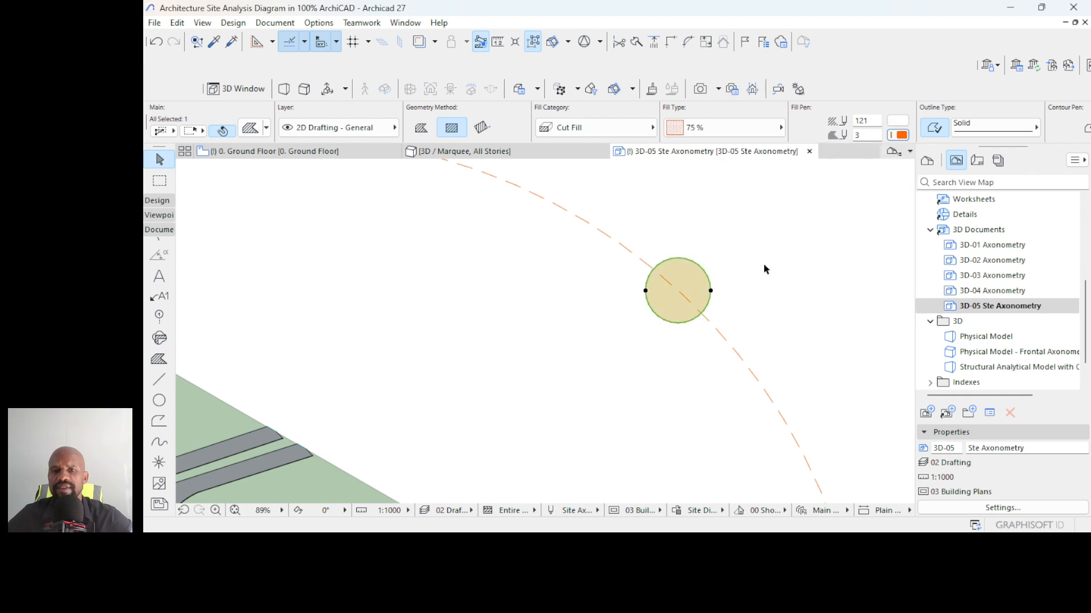
{"action": "left_click", "coordinate": [794, 261]}
- Change the sun circle's fill type to Foreground, set its foreground pen to the orange pen 3 and deselect it
{"action": "left_click", "coordinate": [689, 279]}
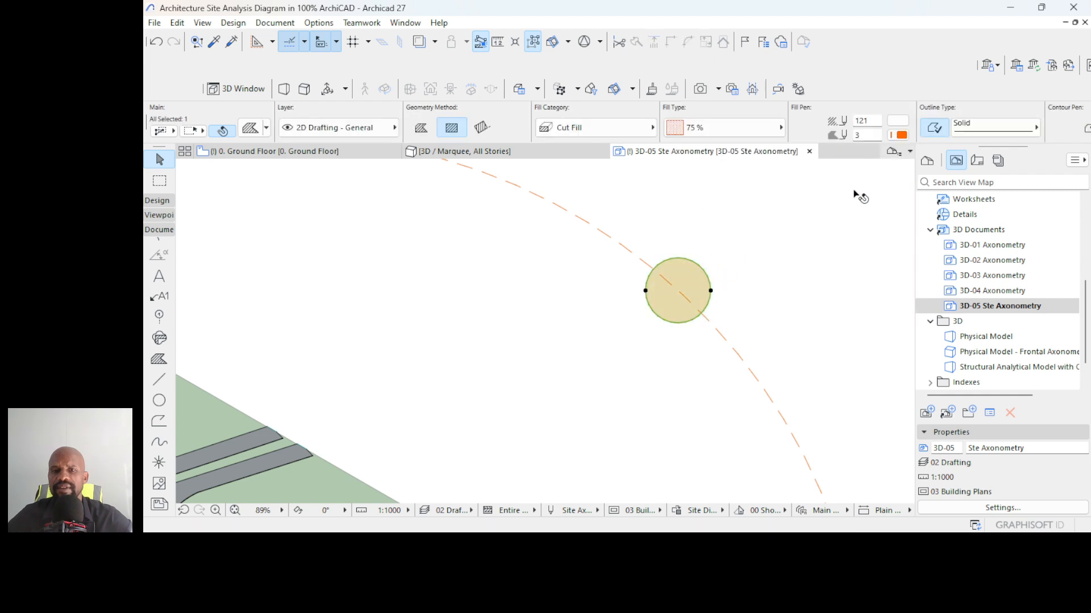
{"action": "left_click", "coordinate": [900, 136]}
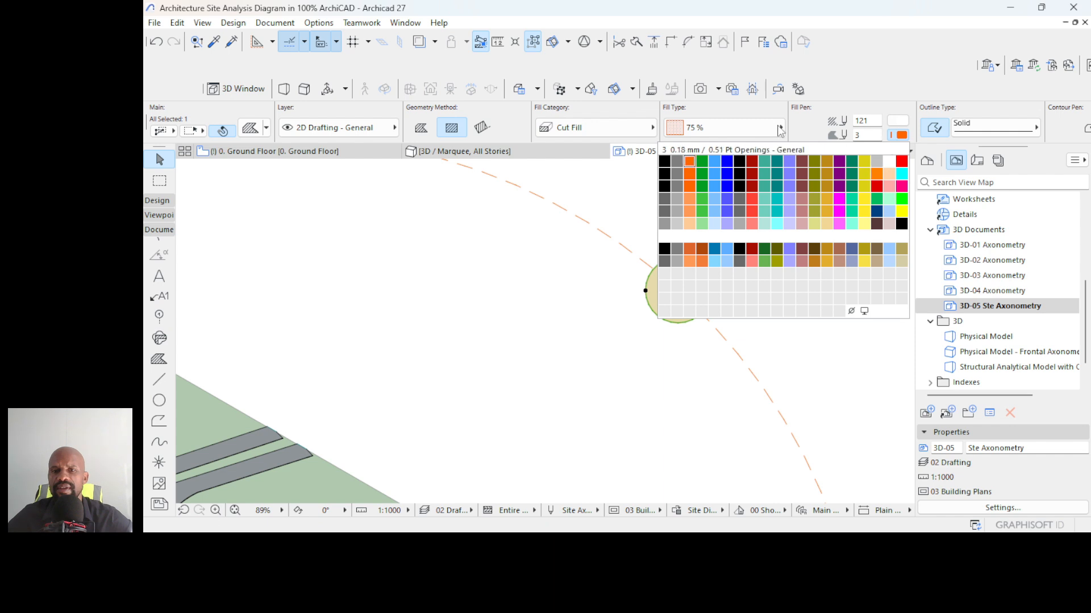
{"action": "left_click", "coordinate": [738, 132]}
{"action": "left_click", "coordinate": [738, 133]}
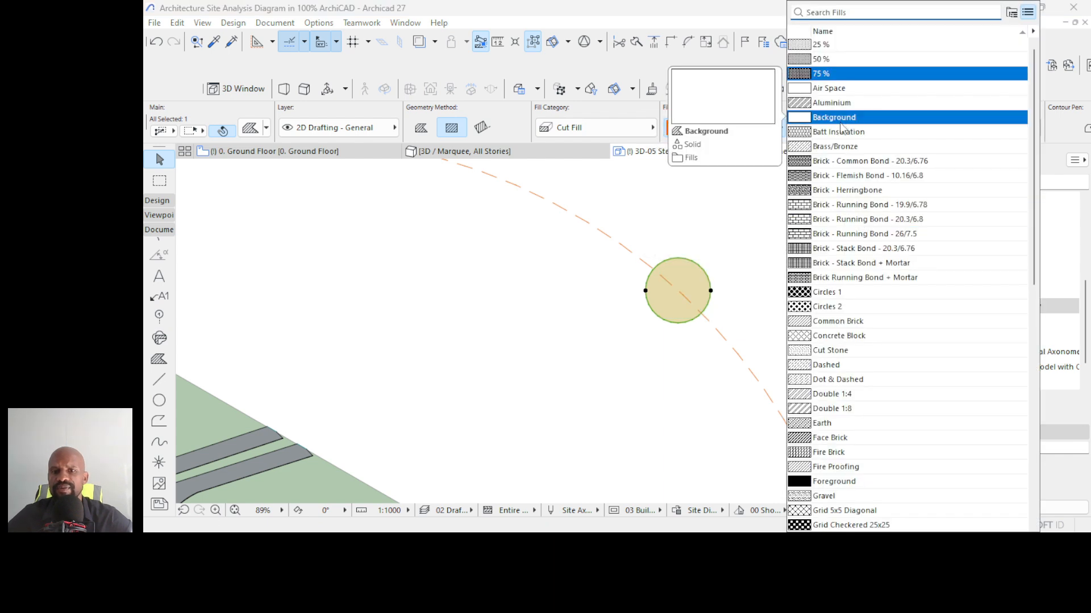
{"action": "scroll", "coordinate": [830, 421], "scroll_direction": "down", "scroll_amount": 1}
{"action": "left_click", "coordinate": [840, 438]}
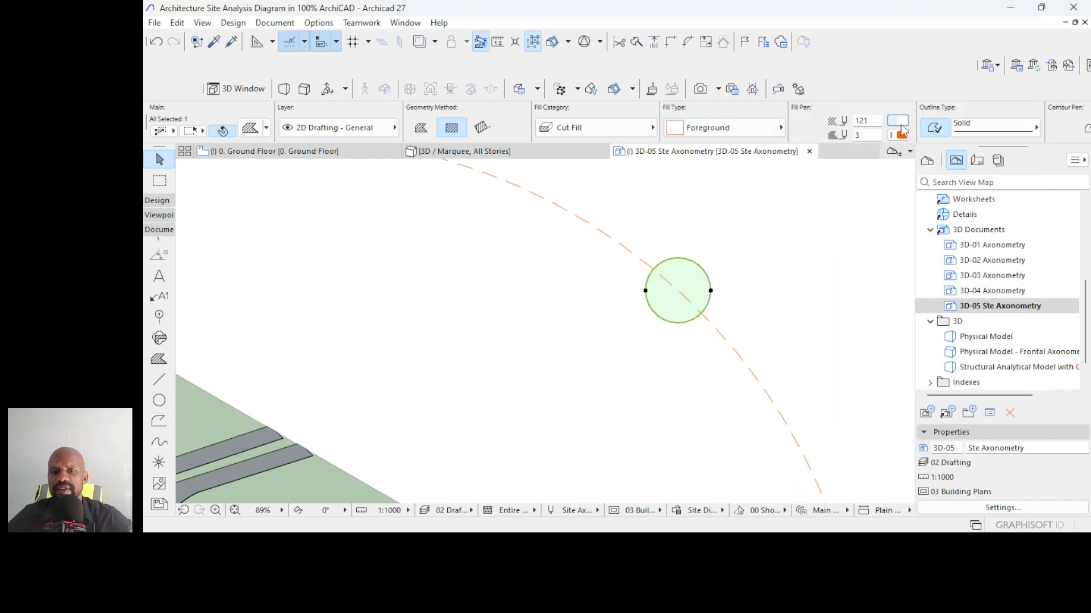
{"action": "left_click", "coordinate": [898, 121]}
{"action": "left_click", "coordinate": [690, 150]}
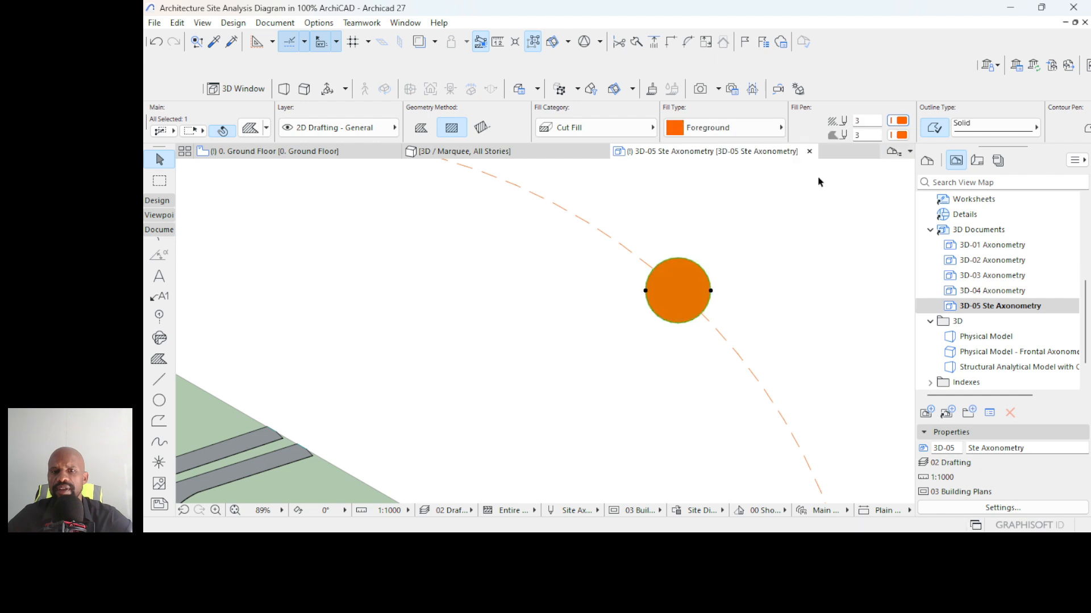
{"action": "left_click", "coordinate": [786, 208]}
{"action": "left_click", "coordinate": [787, 206]}
{"action": "left_click", "coordinate": [745, 202]}
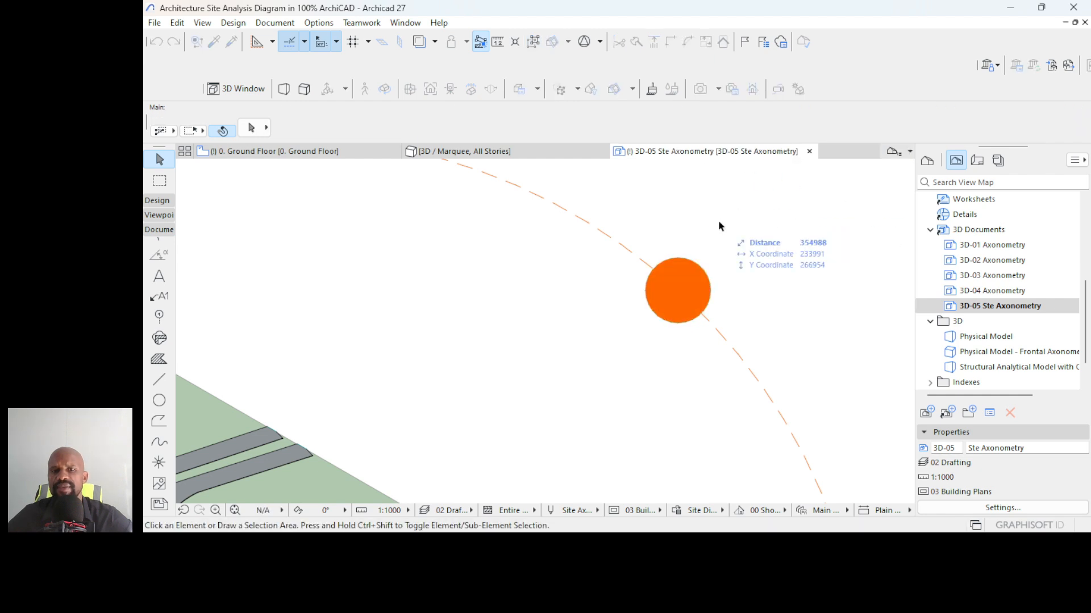
- Draw three short dashed spline arrows radiating from the sun symbol towards the site, using the wind arrow's settings
{"action": "scroll", "coordinate": [719, 223], "scroll_direction": "down", "scroll_amount": 5}
{"action": "scroll", "coordinate": [769, 252], "scroll_direction": "down", "scroll_amount": 3}
{"action": "scroll", "coordinate": [750, 230], "scroll_direction": "up", "scroll_amount": 3}
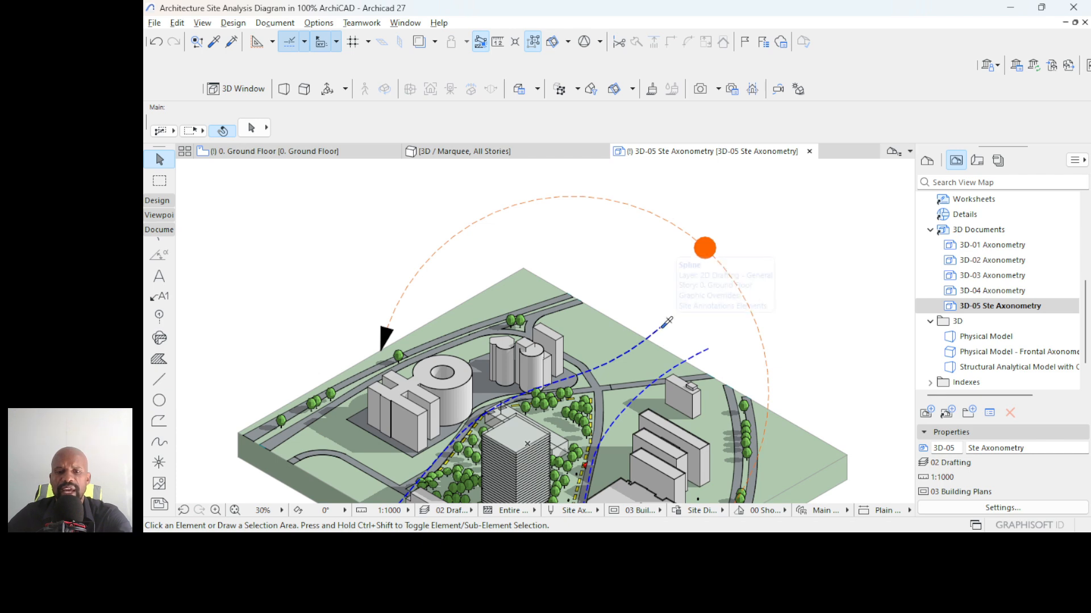
{"action": "left_click", "coordinate": [663, 327], "text": "alt"}
{"action": "scroll", "coordinate": [664, 271], "scroll_direction": "up", "scroll_amount": 4}
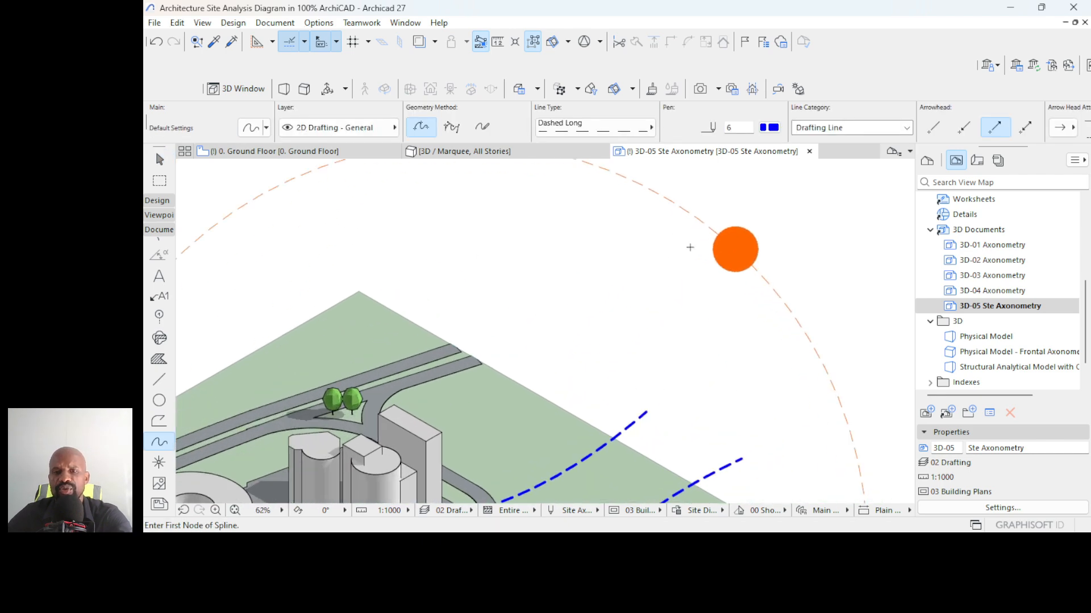
{"action": "left_click", "coordinate": [702, 251]}
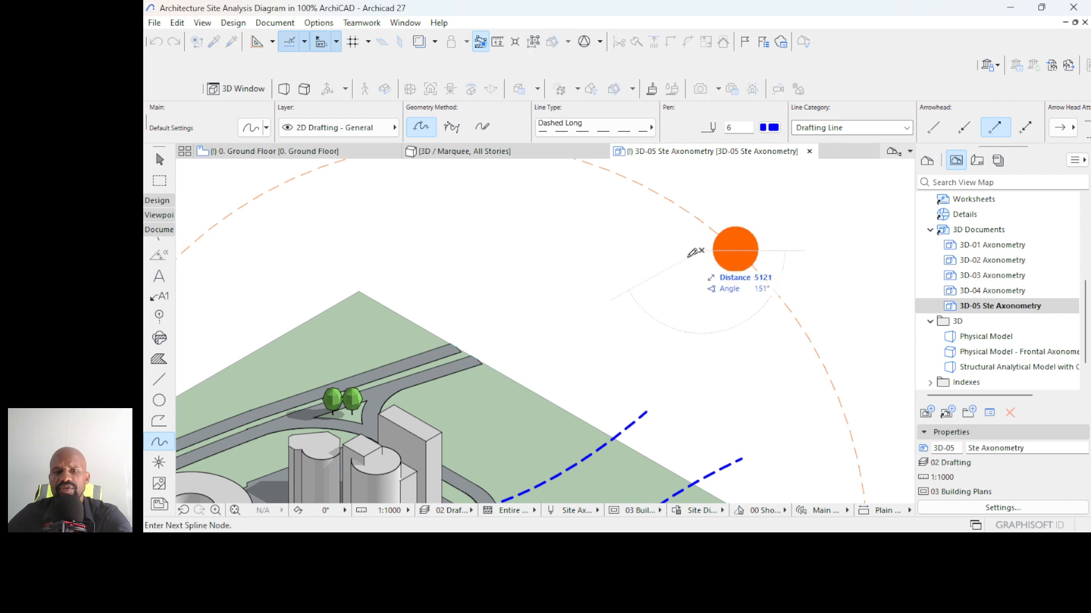
{"action": "double_click", "coordinate": [630, 279]}
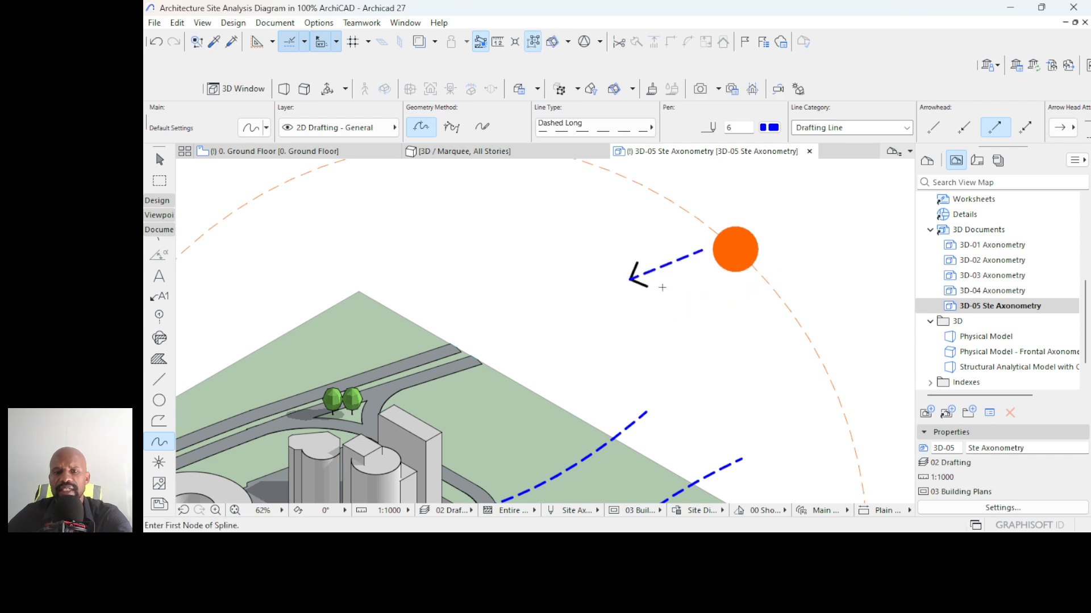
{"action": "left_click", "coordinate": [716, 277]}
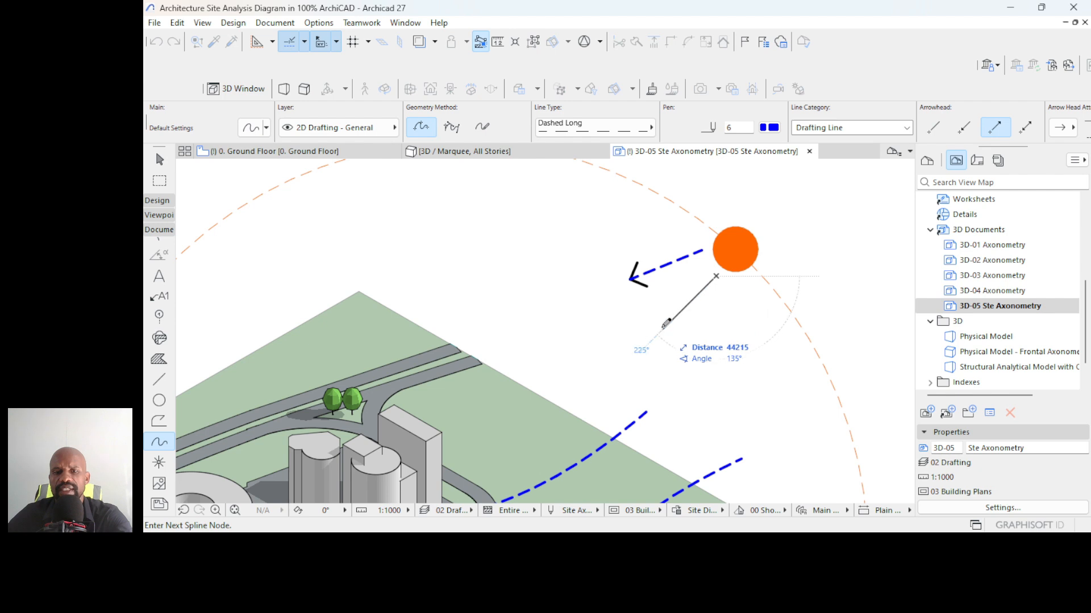
{"action": "double_click", "coordinate": [663, 328]}
{"action": "left_click", "coordinate": [737, 285]}
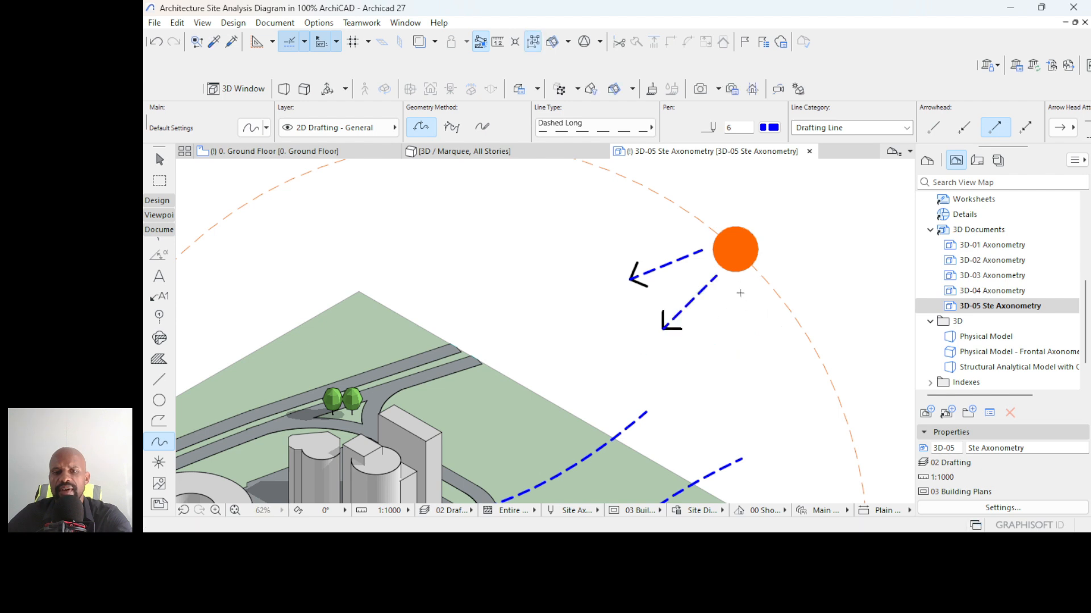
{"action": "double_click", "coordinate": [727, 350]}
{"action": "key", "text": "Escape"}
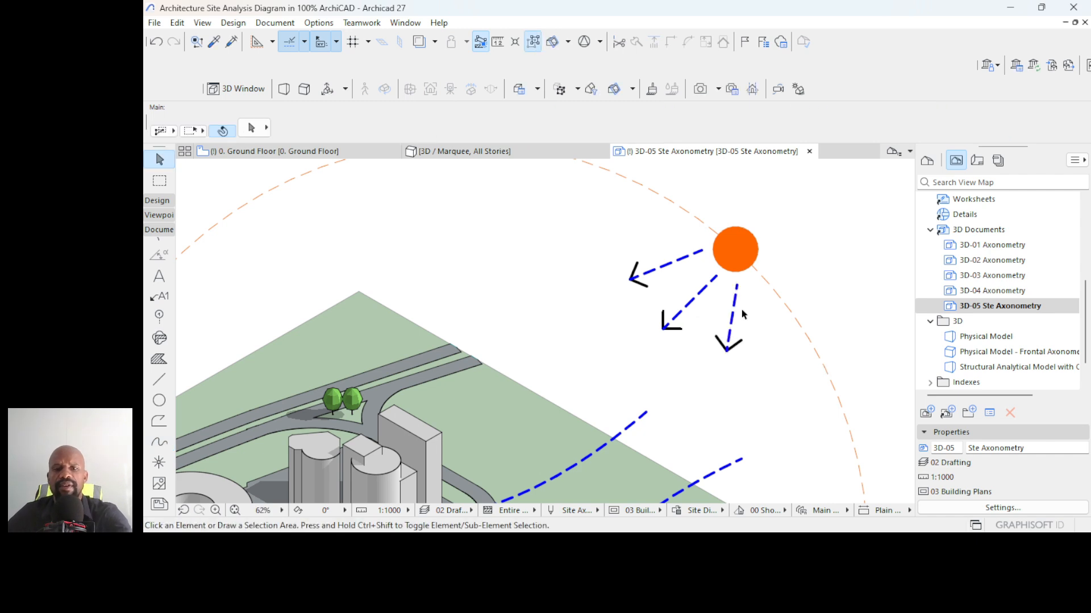
- Recolour the three sun-ray arrows with the orange pen 3 and deselect them
{"action": "left_click", "coordinate": [734, 306]}
{"action": "left_click", "coordinate": [682, 311], "text": "shift"}
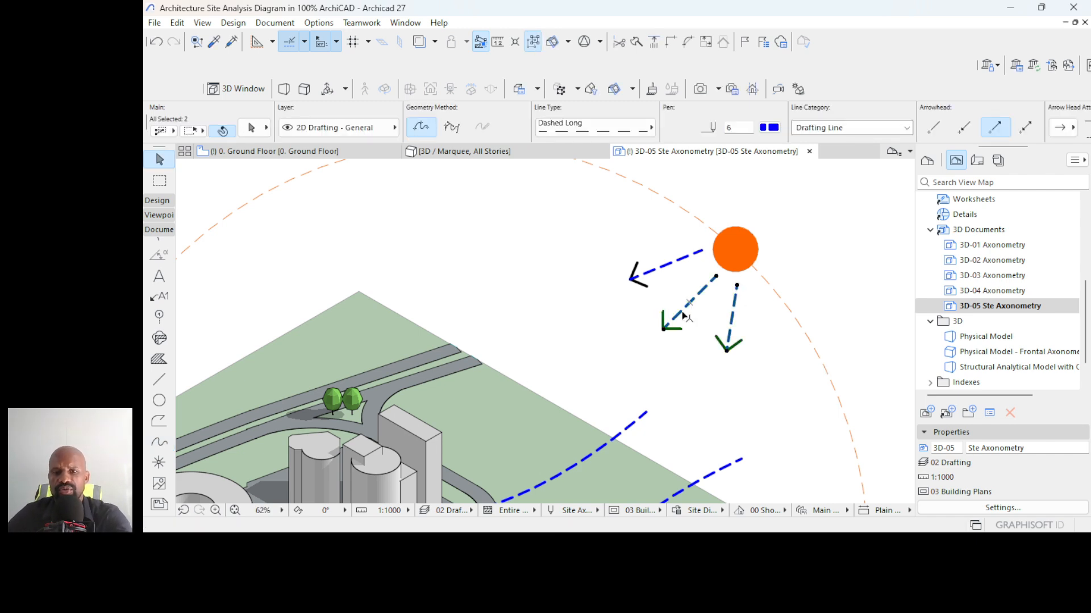
{"action": "left_click", "coordinate": [684, 262], "text": "shift"}
{"action": "left_click", "coordinate": [769, 128]}
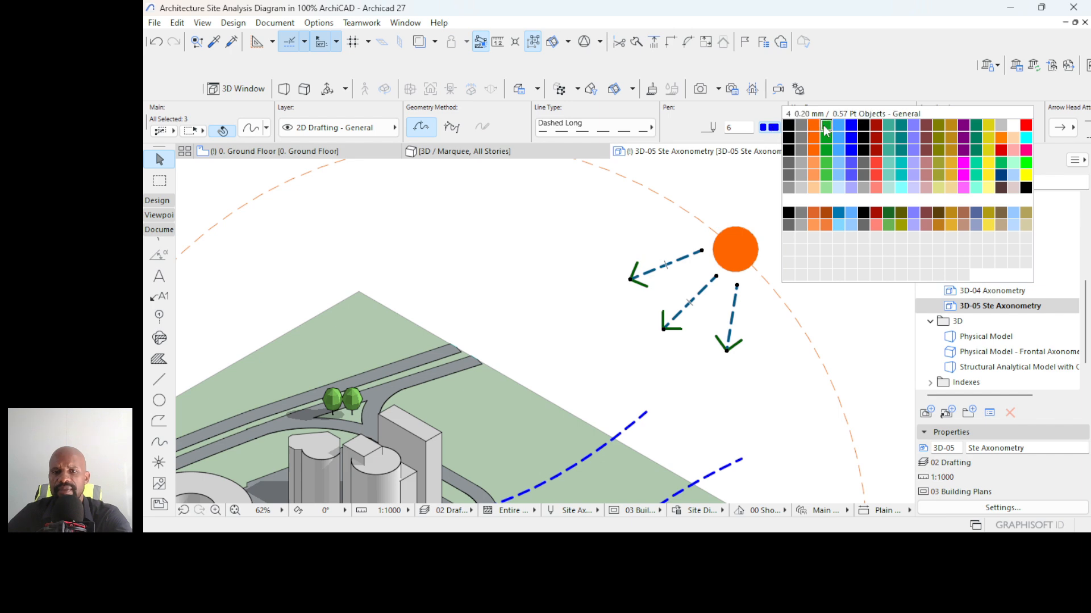
{"action": "left_click", "coordinate": [825, 131]}
{"action": "key", "text": "Escape"}
{"action": "scroll", "coordinate": [694, 226], "scroll_direction": "down", "scroll_amount": 1}
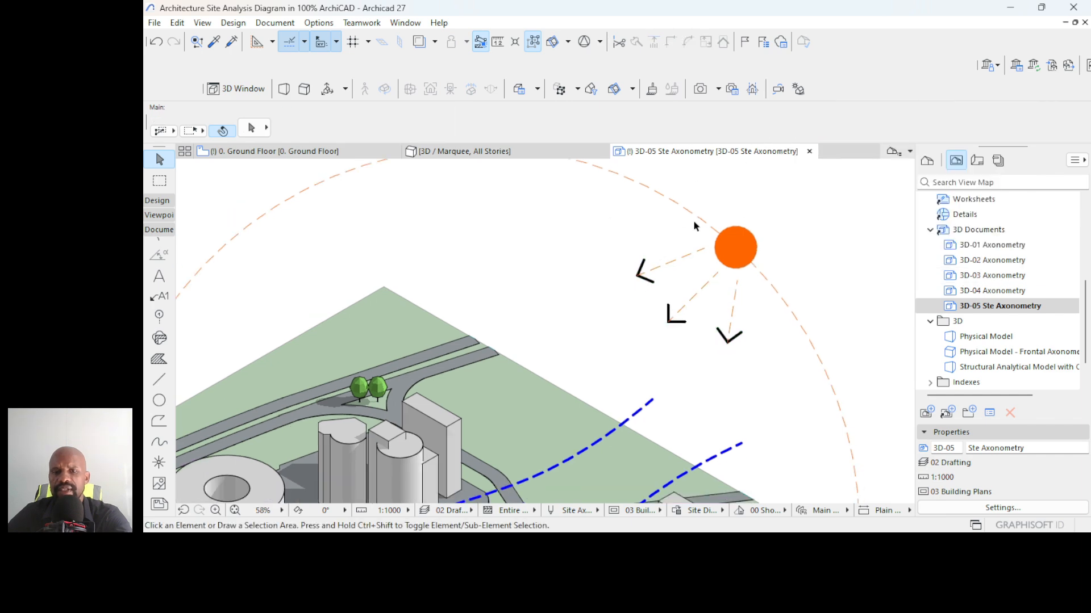
- Set the arrowhead size of the three sun-ray arrows to 10 mm and deselect them
{"action": "scroll", "coordinate": [694, 226], "scroll_direction": "down", "scroll_amount": 5}
{"action": "scroll", "coordinate": [698, 243], "scroll_direction": "up", "scroll_amount": 5}
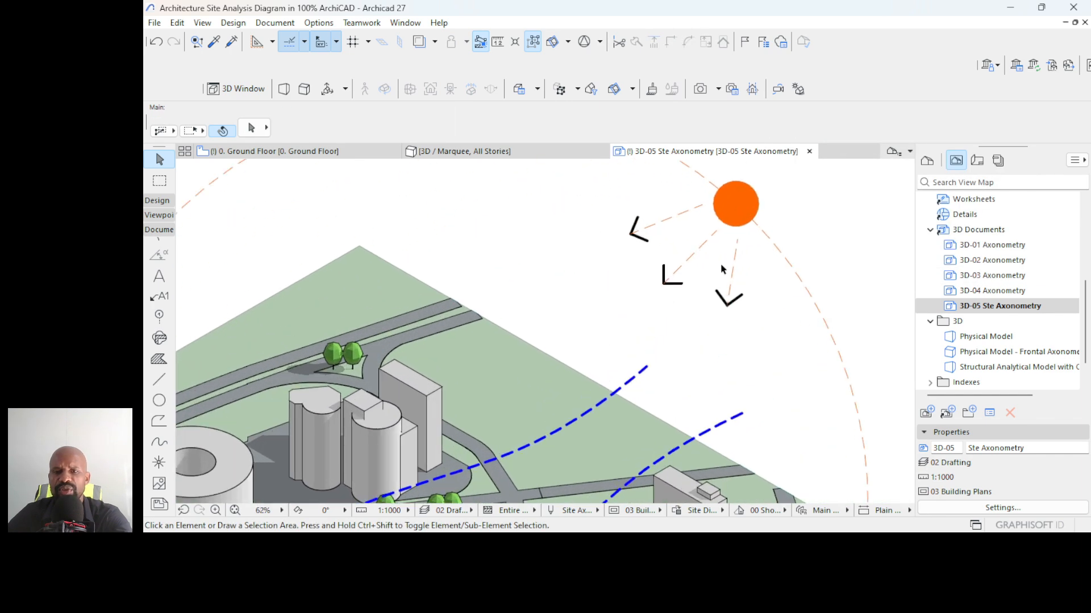
{"action": "left_click", "coordinate": [737, 271]}
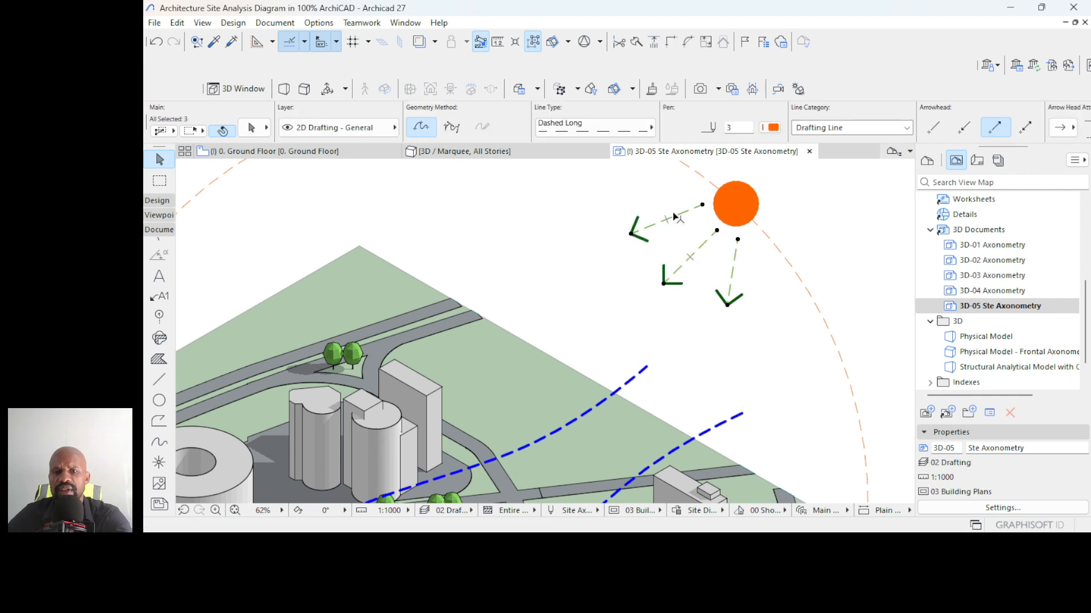
{"action": "scroll", "coordinate": [926, 141], "scroll_direction": "down", "scroll_amount": 3}
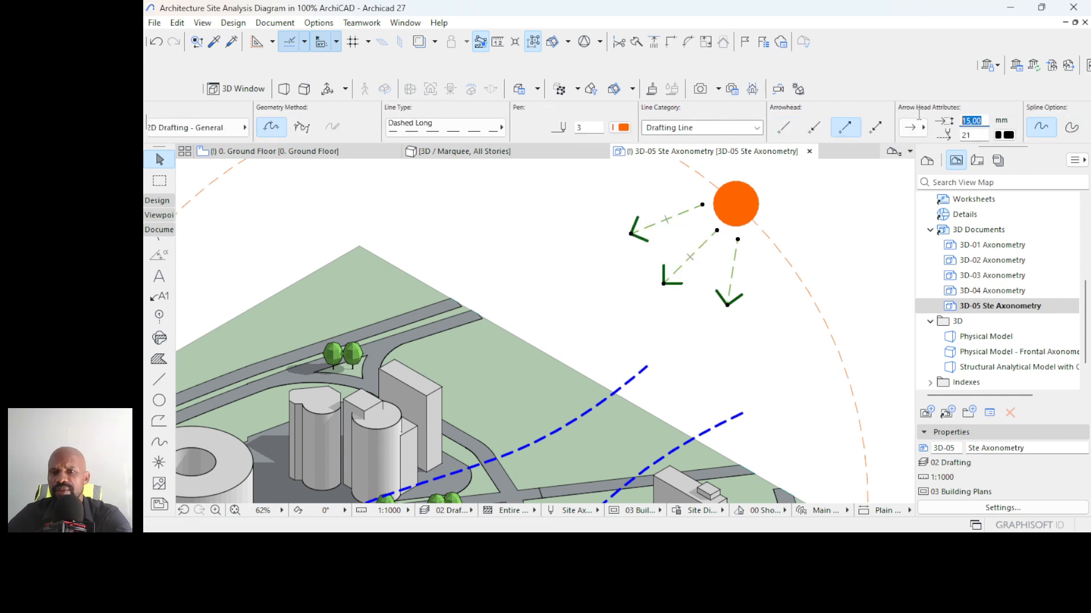
{"action": "type", "text": "10"}
{"action": "key", "text": "Return"}
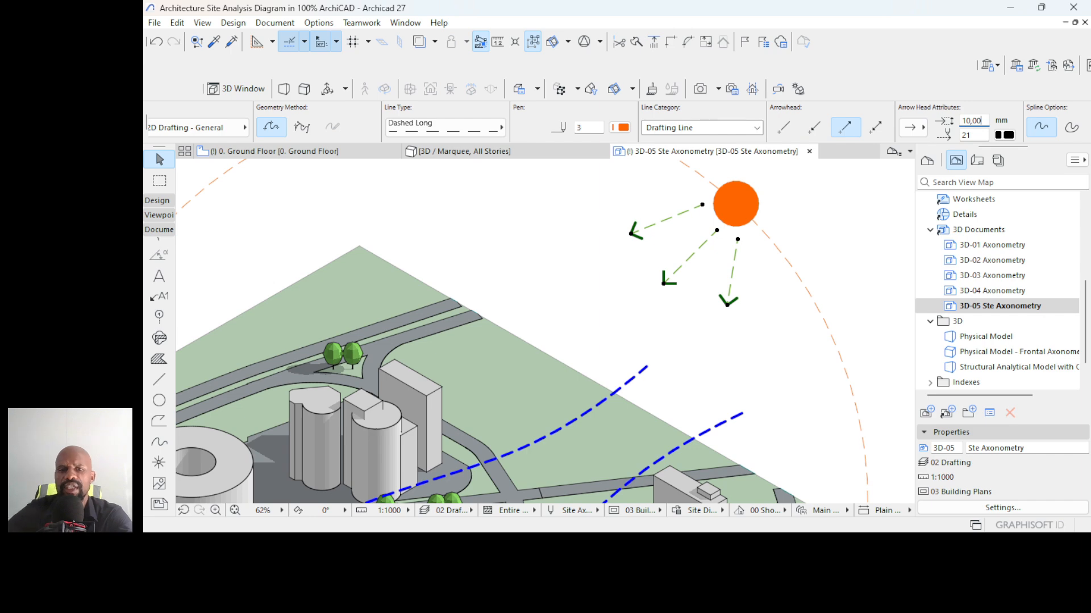
{"action": "key", "text": "Escape"}
- Copy the "250 Knots" wind label from the lower wind arrow to just beside the orange sun symbol
{"action": "scroll", "coordinate": [704, 249], "scroll_direction": "down", "scroll_amount": 6}
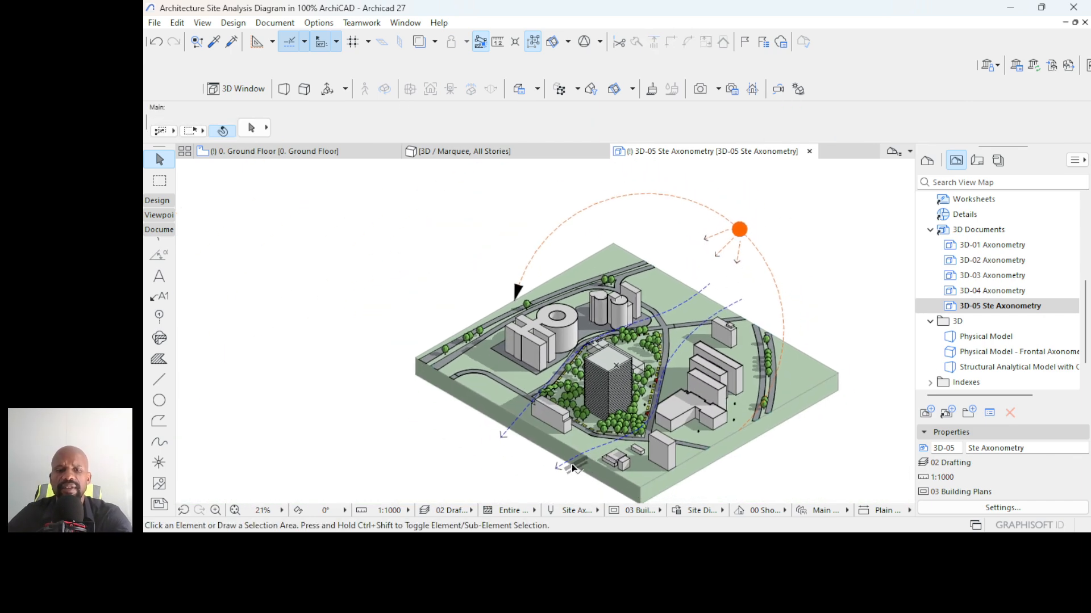
{"action": "left_click", "coordinate": [568, 472]}
{"action": "left_click", "coordinate": [566, 474]}
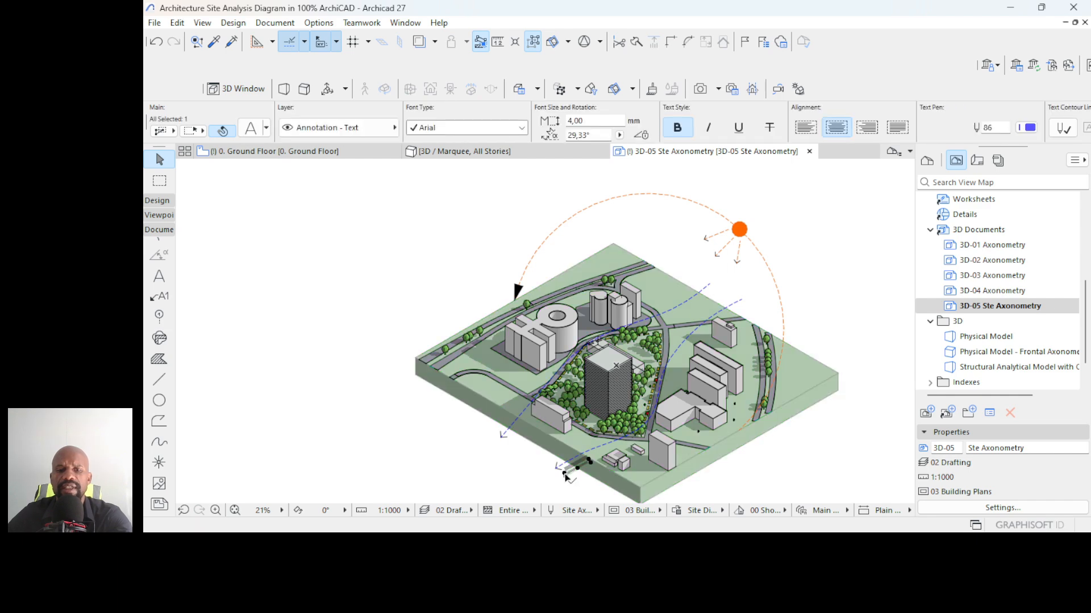
{"action": "scroll", "coordinate": [565, 475], "scroll_direction": "up", "scroll_amount": 4}
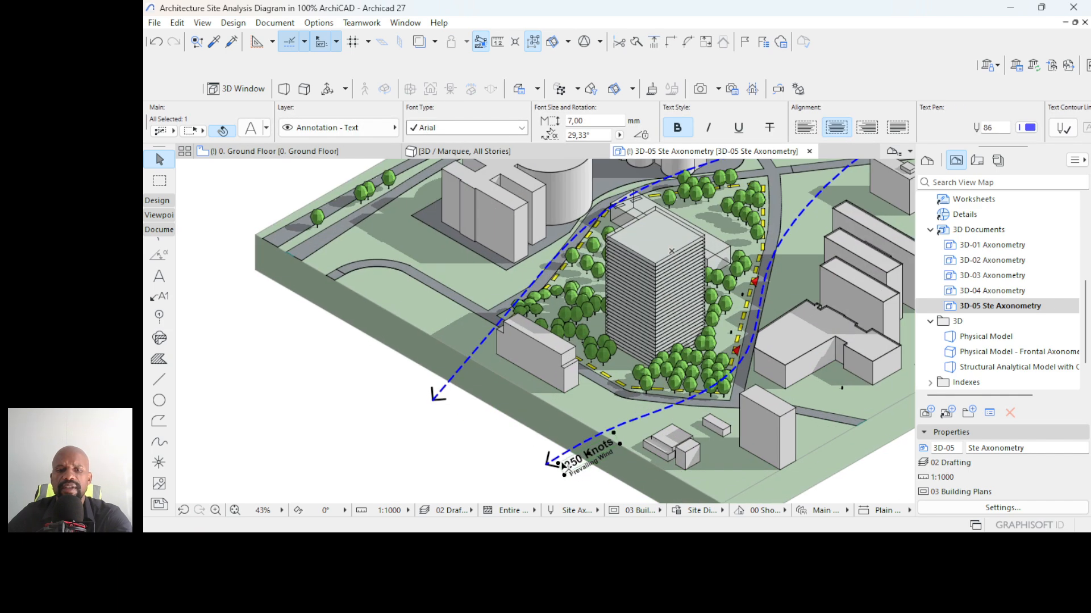
{"action": "left_click", "coordinate": [619, 443]}
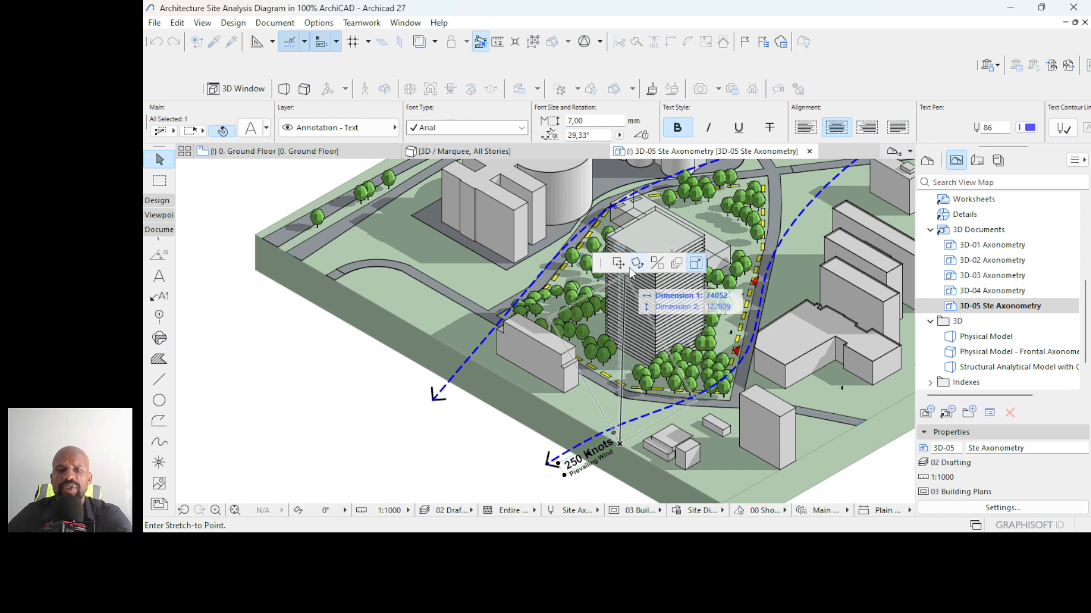
{"action": "left_click", "coordinate": [619, 263]}
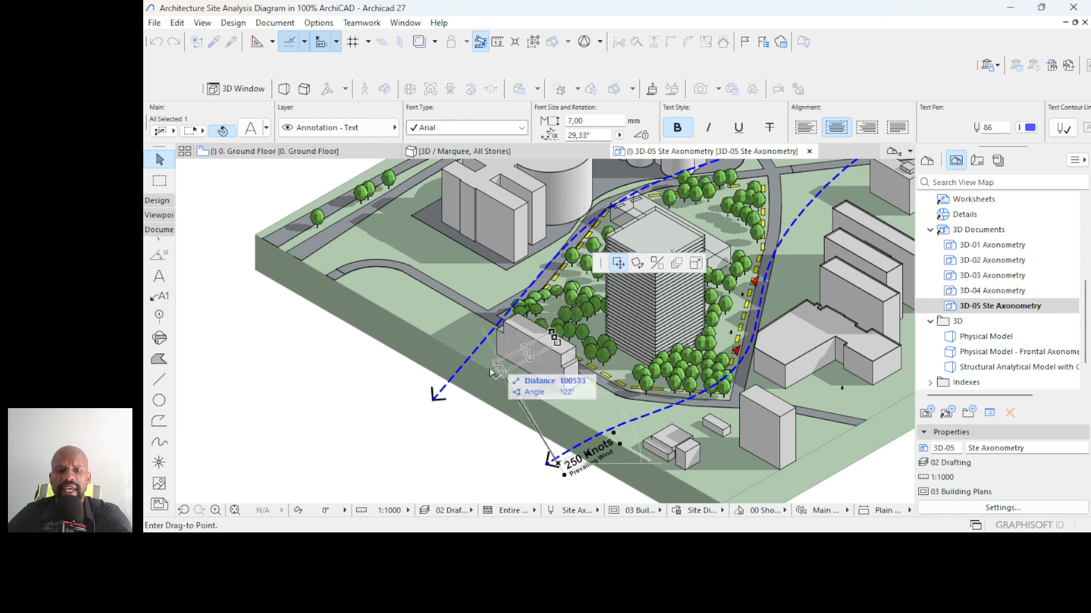
{"action": "key", "text": "ctrl"}
{"action": "scroll", "coordinate": [458, 434], "scroll_direction": "down", "scroll_amount": 5}
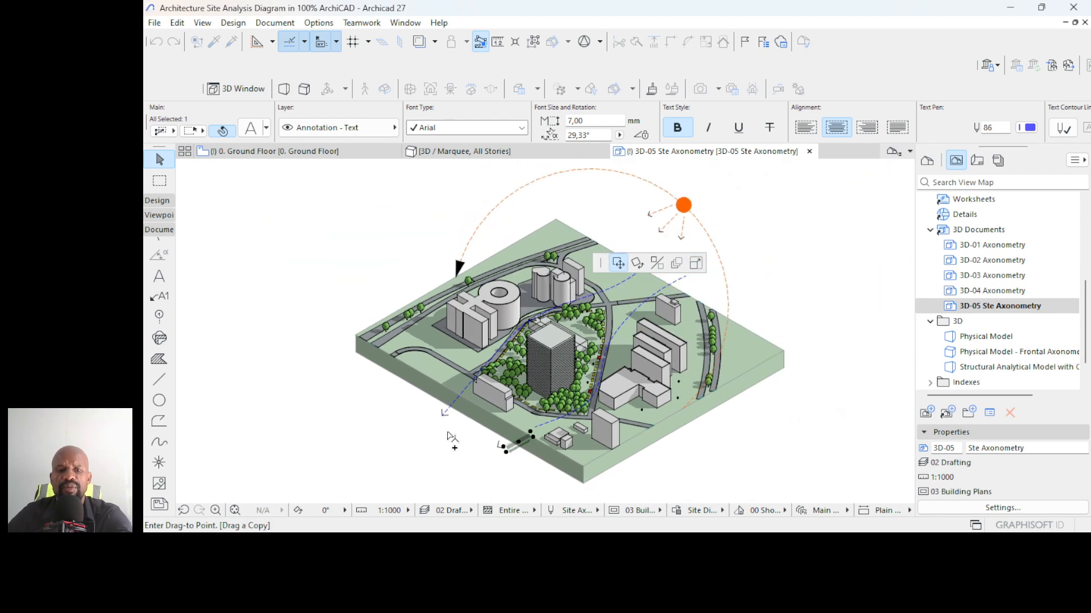
{"action": "scroll", "coordinate": [642, 244], "scroll_direction": "up", "scroll_amount": 10}
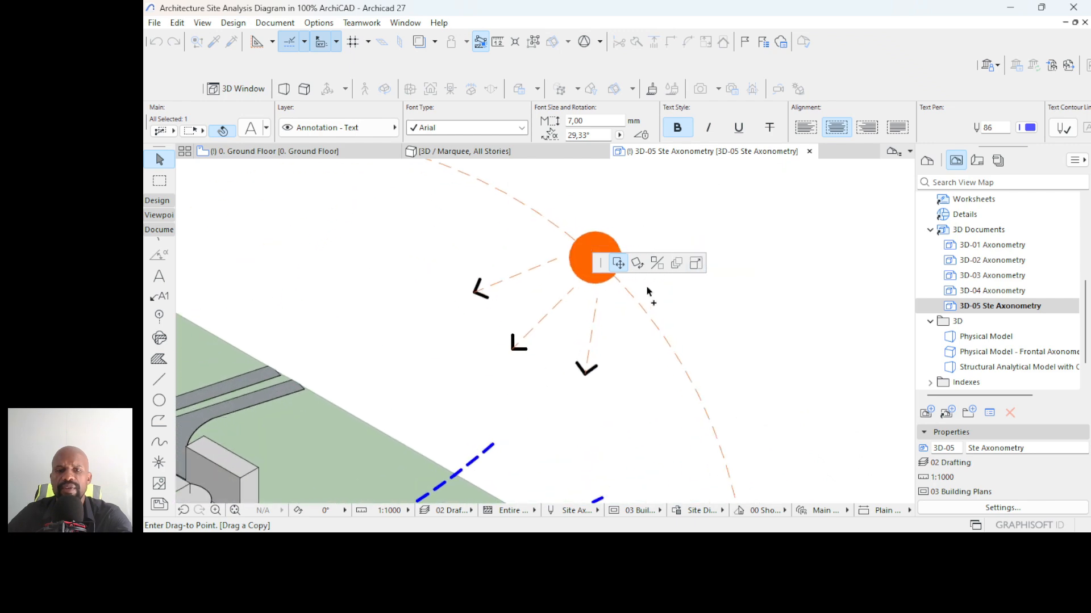
{"action": "left_click", "coordinate": [636, 233]}
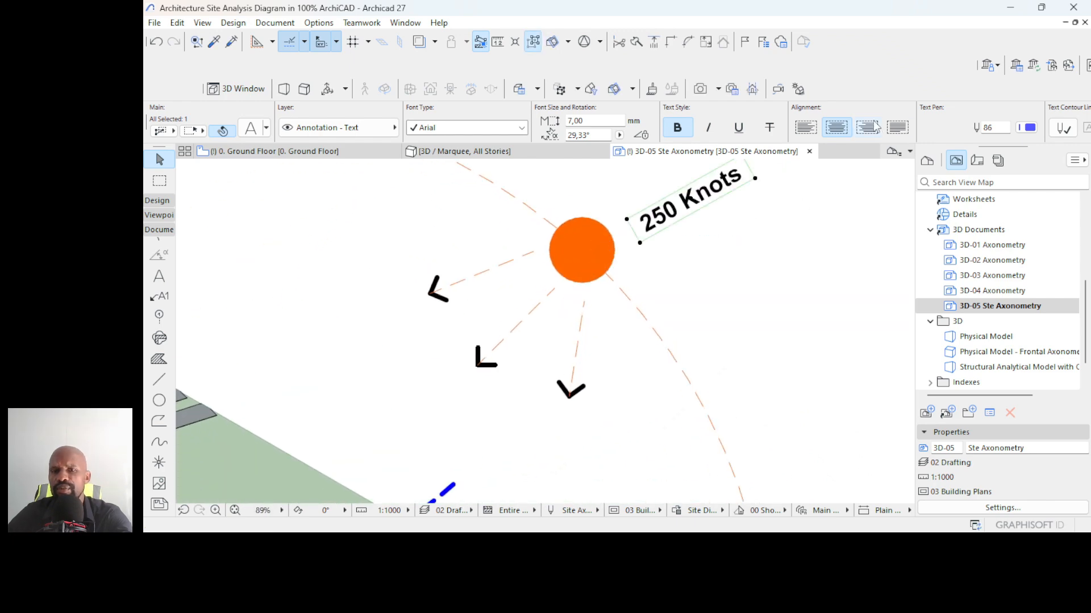
- Set the rotation angle of the copied label beside the sun to 0°
{"action": "key", "text": "Return"}
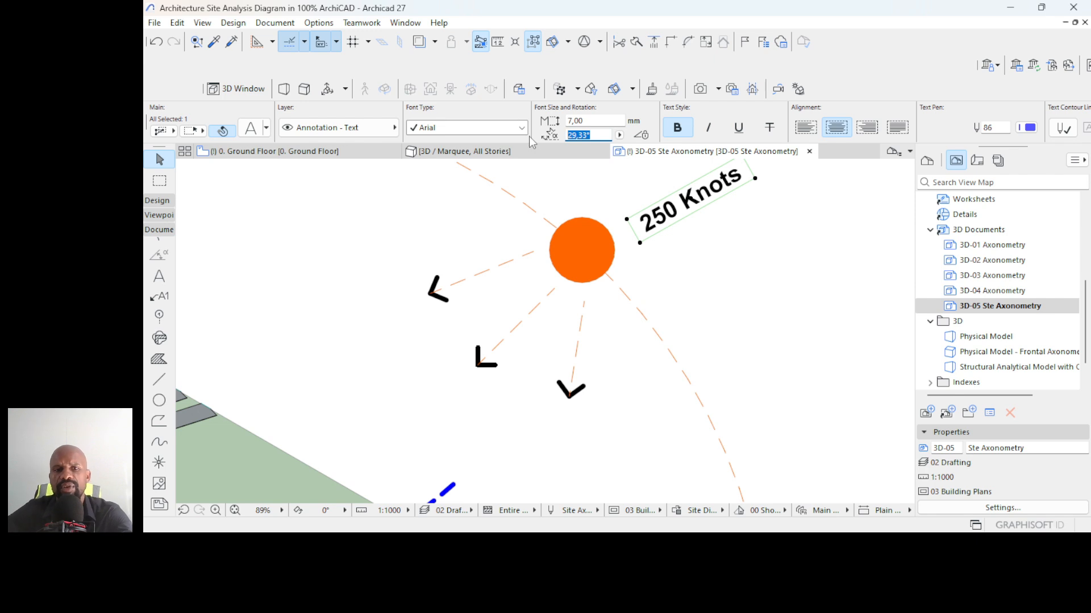
{"action": "type", "text": "0"}
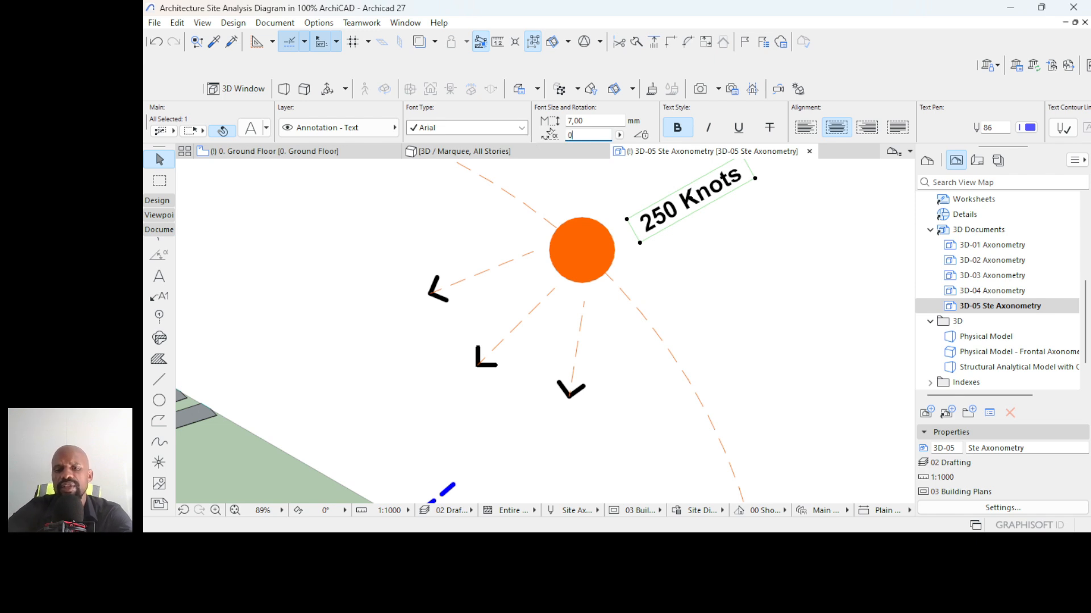
{"action": "key", "text": "Return"}
- Replace the copied label's text with "WINTER SUN"
{"action": "double_click", "coordinate": [732, 233]}
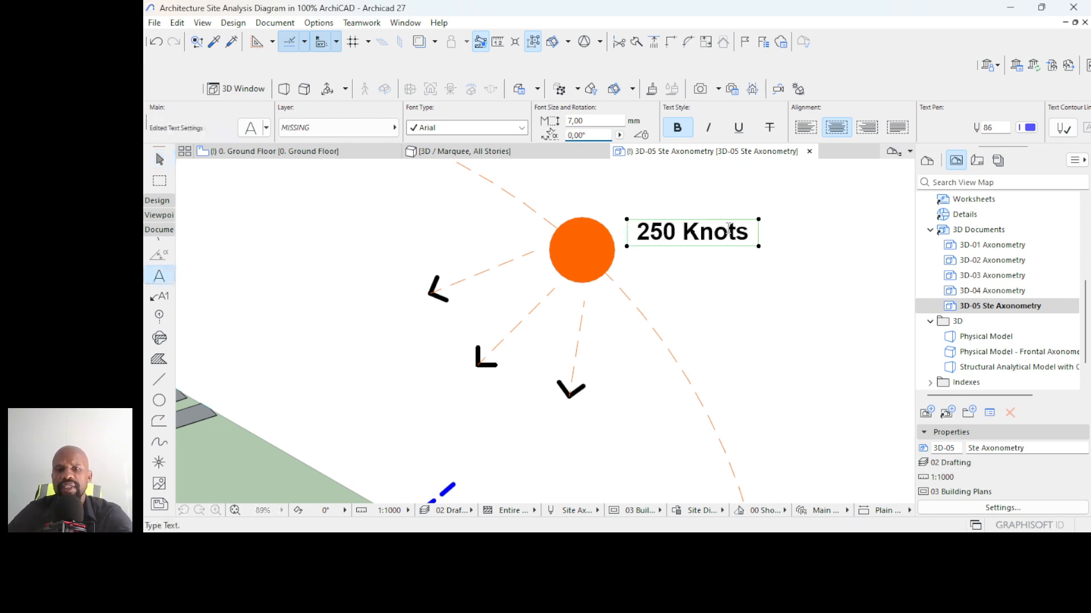
{"action": "left_click_drag", "start_coordinate": [756, 237], "coordinate": [603, 216]}
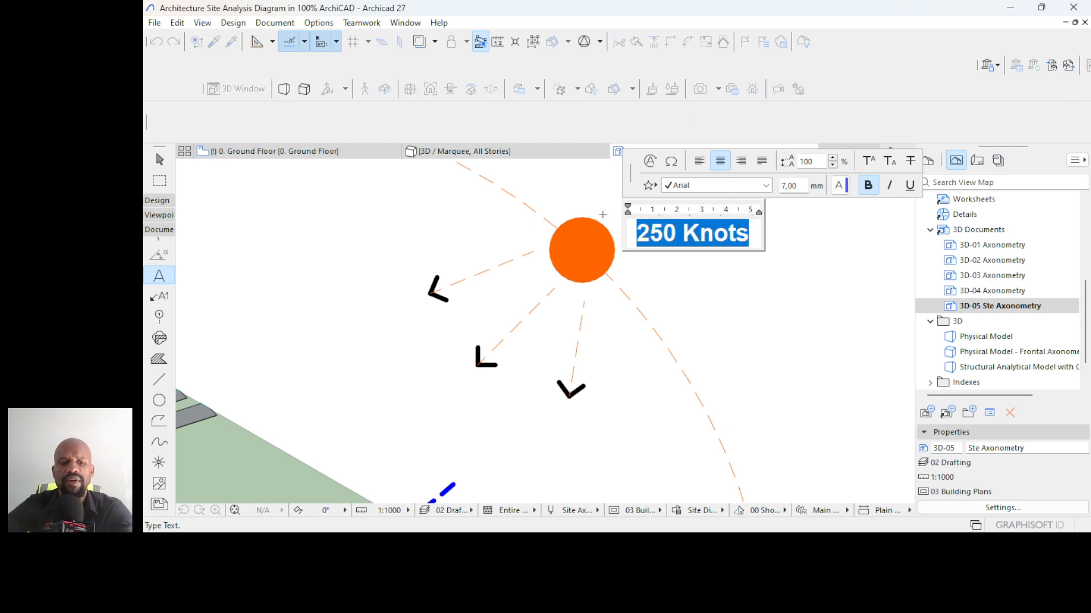
{"action": "type", "text": "WI"}
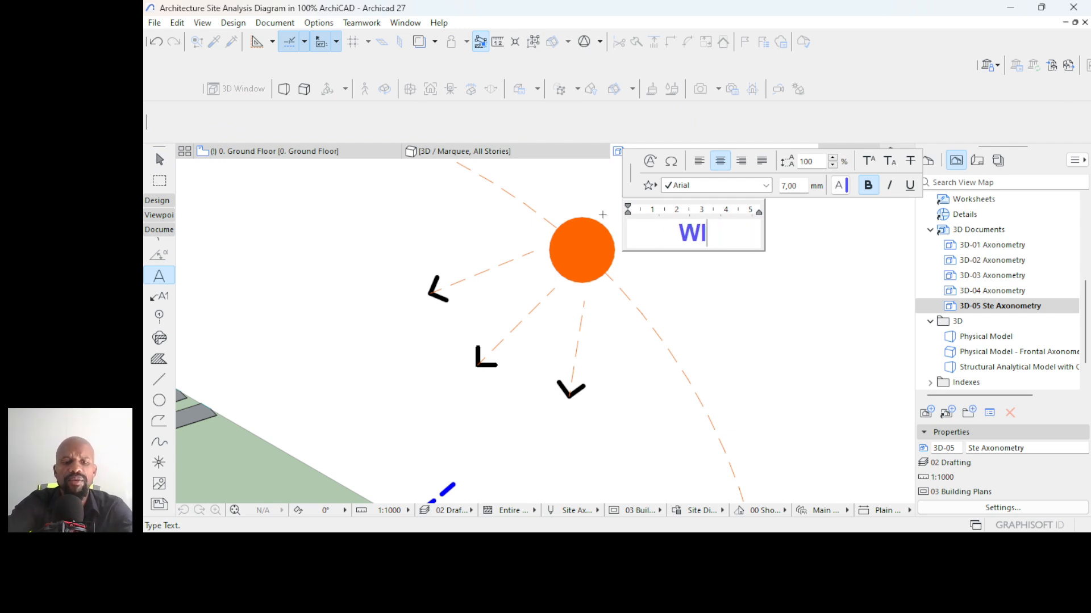
{"action": "type", "text": "NTER SUN"}
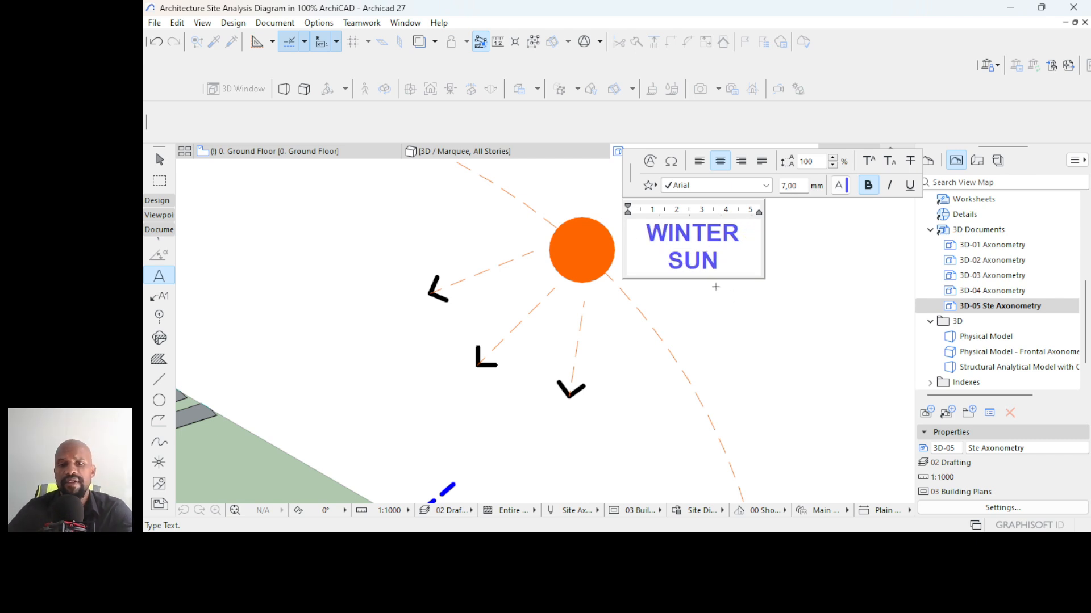
{"action": "left_click", "coordinate": [756, 309]}
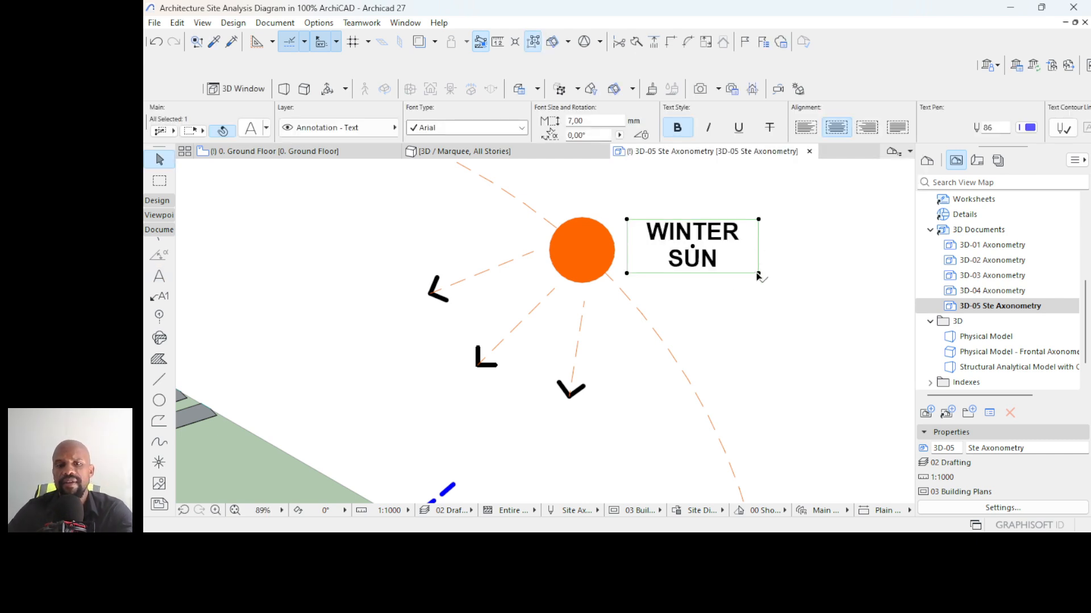
- Stretch the WINTER SUN text box to about 109 m wide so its text fits on one line
{"action": "left_click", "coordinate": [758, 274]}
{"action": "left_click", "coordinate": [695, 263]}
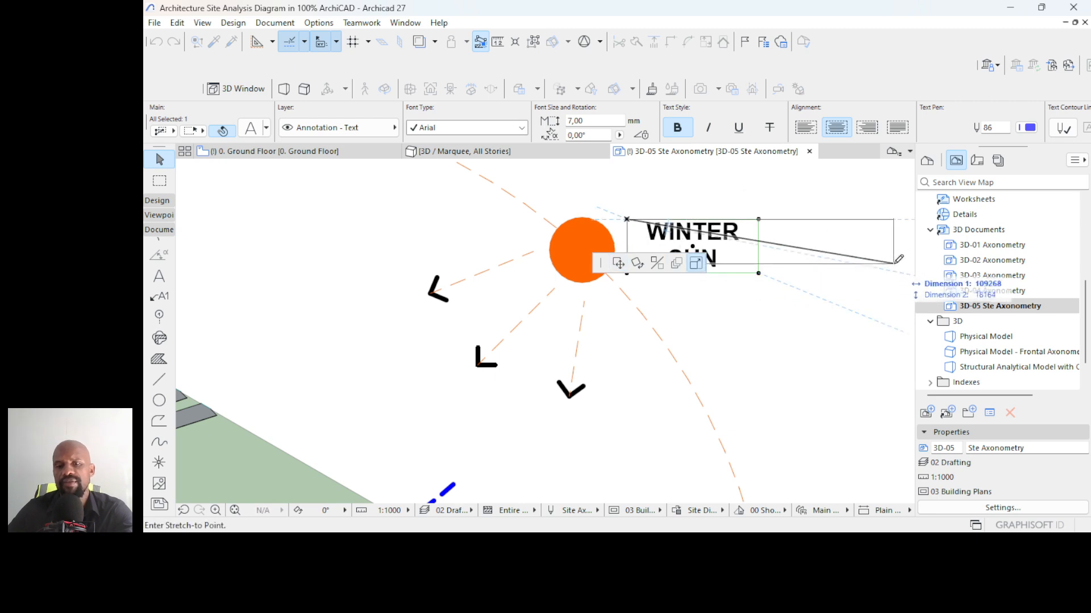
{"action": "left_click", "coordinate": [895, 246]}
- Add a second line reading "1100hrs Windhoek GMT" below WINTER SUN in the sun label
{"action": "double_click", "coordinate": [852, 234]}
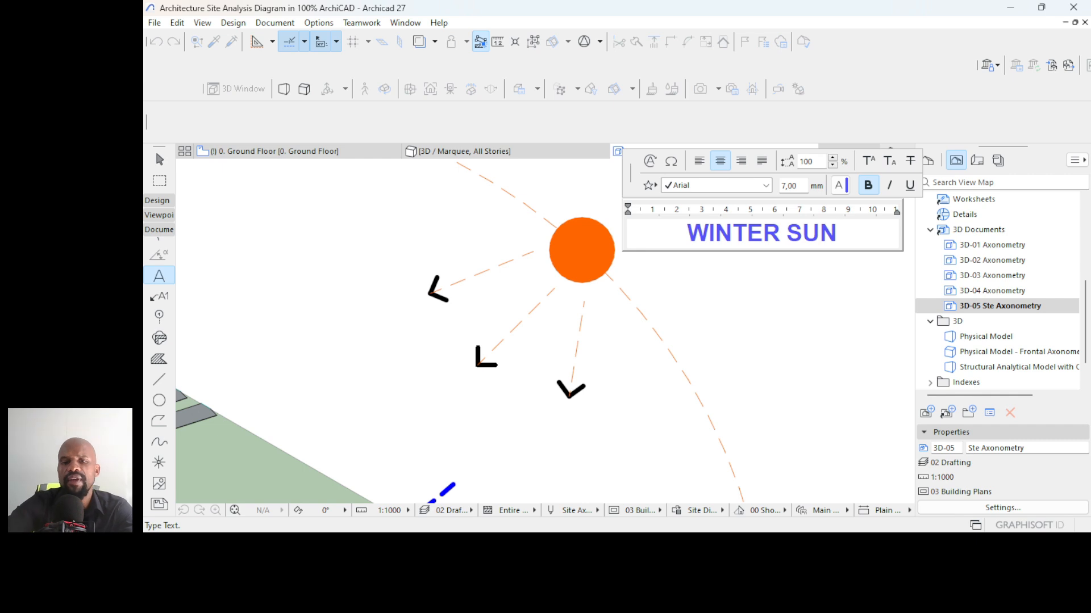
{"action": "key", "text": "Return"}
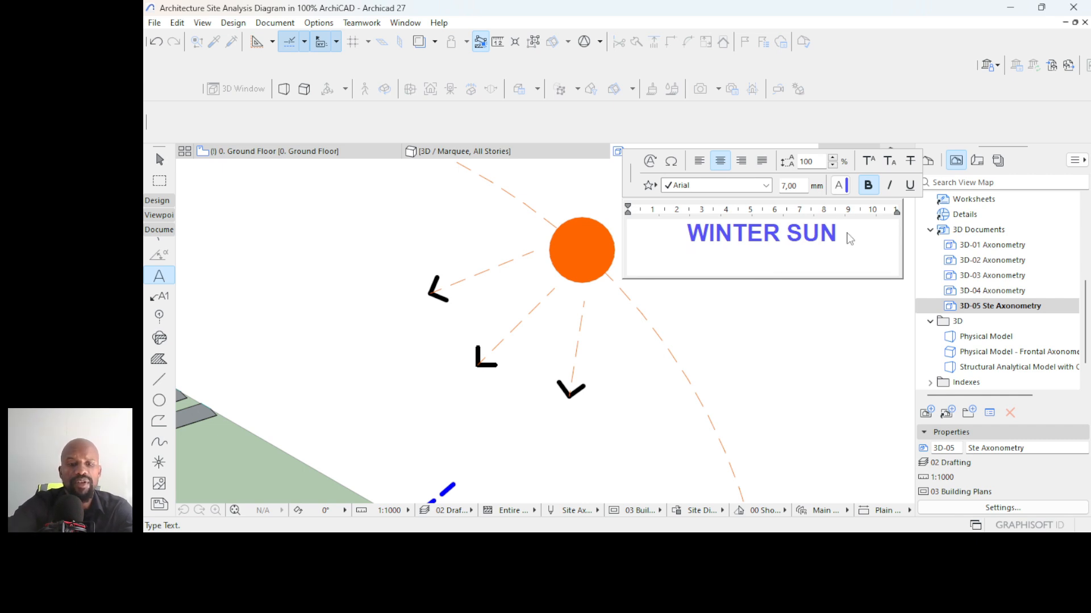
{"action": "type", "text": "11"}
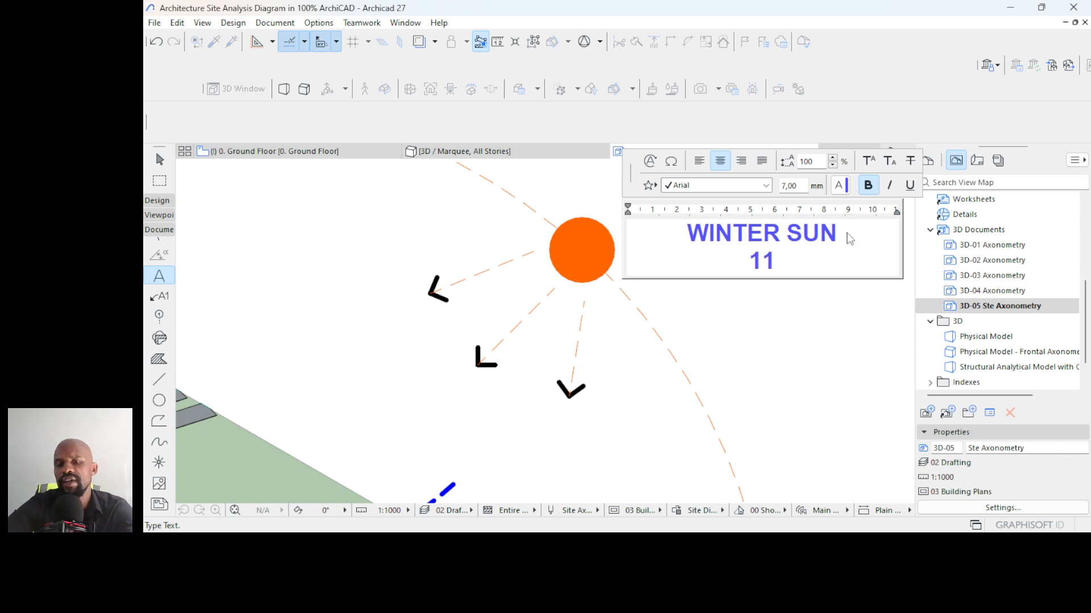
{"action": "type", "text": "1"}
{"action": "key", "text": "BackSpace"}
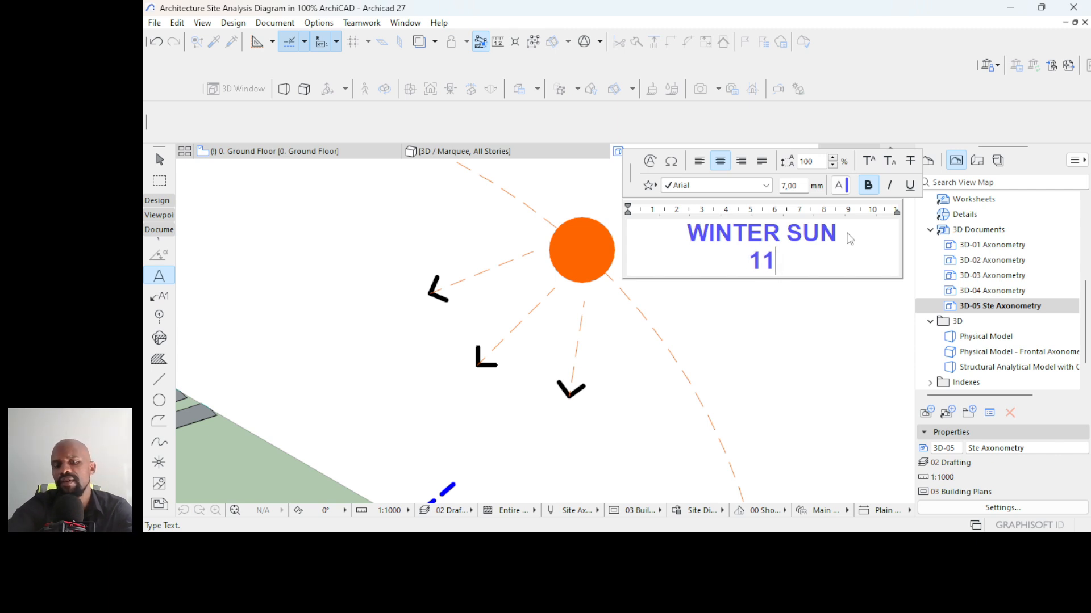
{"action": "type", "text": "00"}
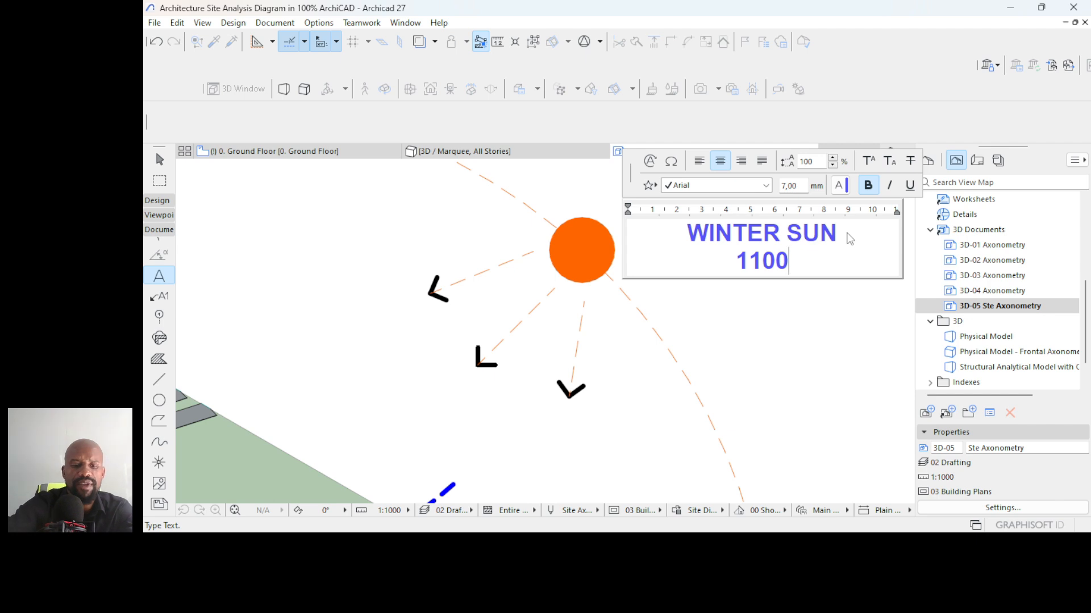
{"action": "type", "text": "HRS"}
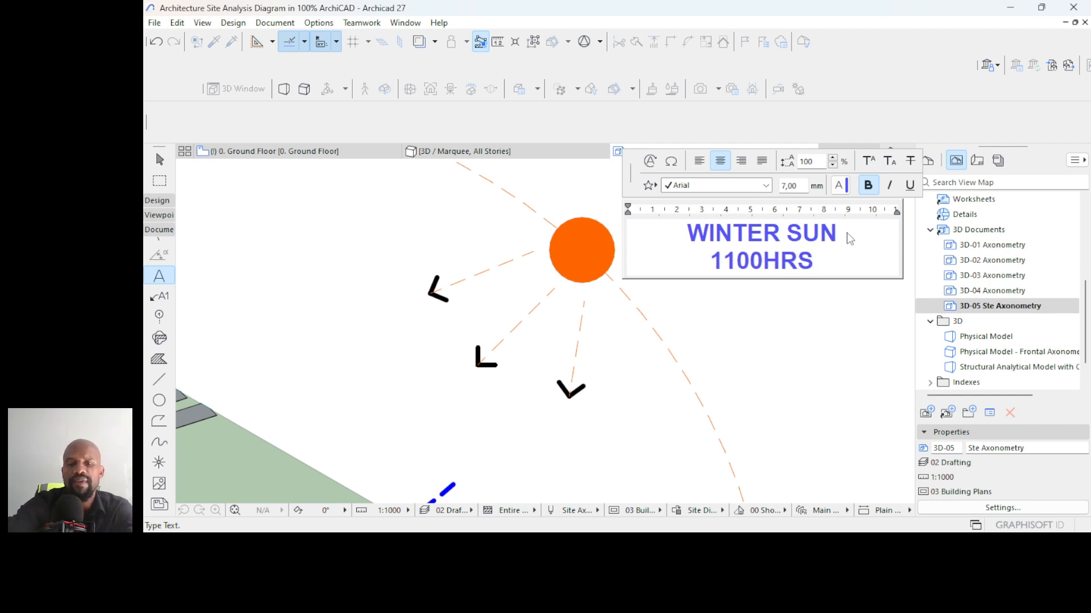
{"action": "key", "text": "BackSpace"}
{"action": "key", "text": "BackSpace"}
{"action": "key", "text": "BackSpace"}
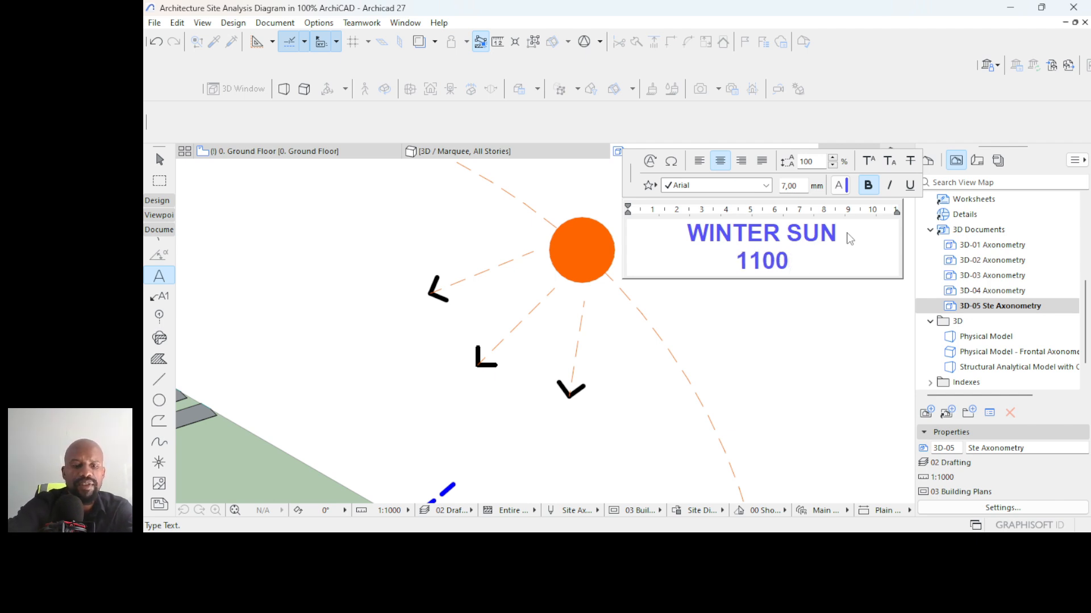
{"action": "type", "text": "hrs"}
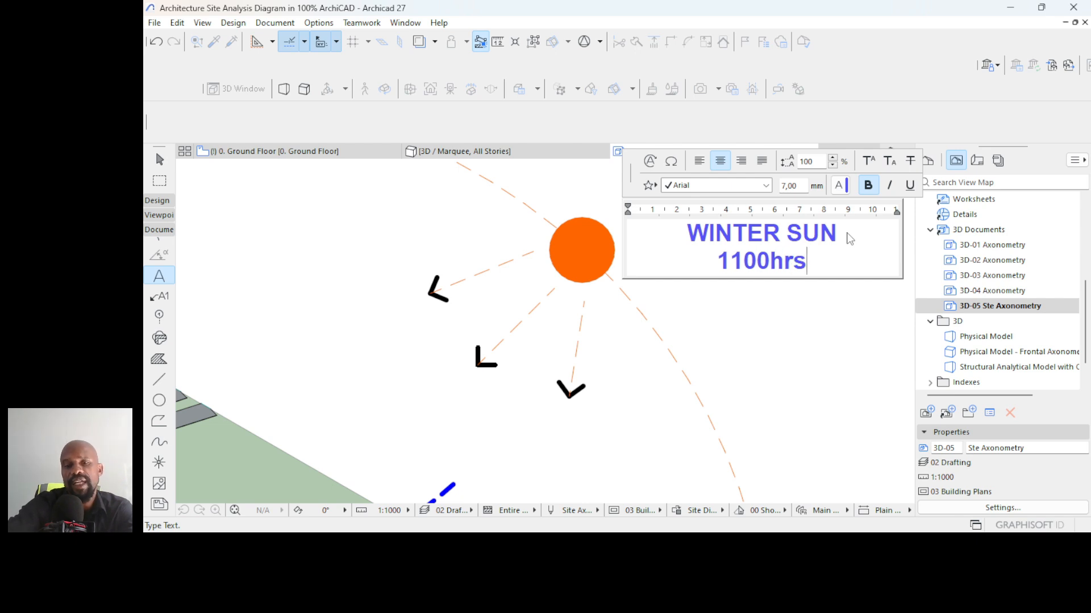
{"action": "type", "text": " Wi"}
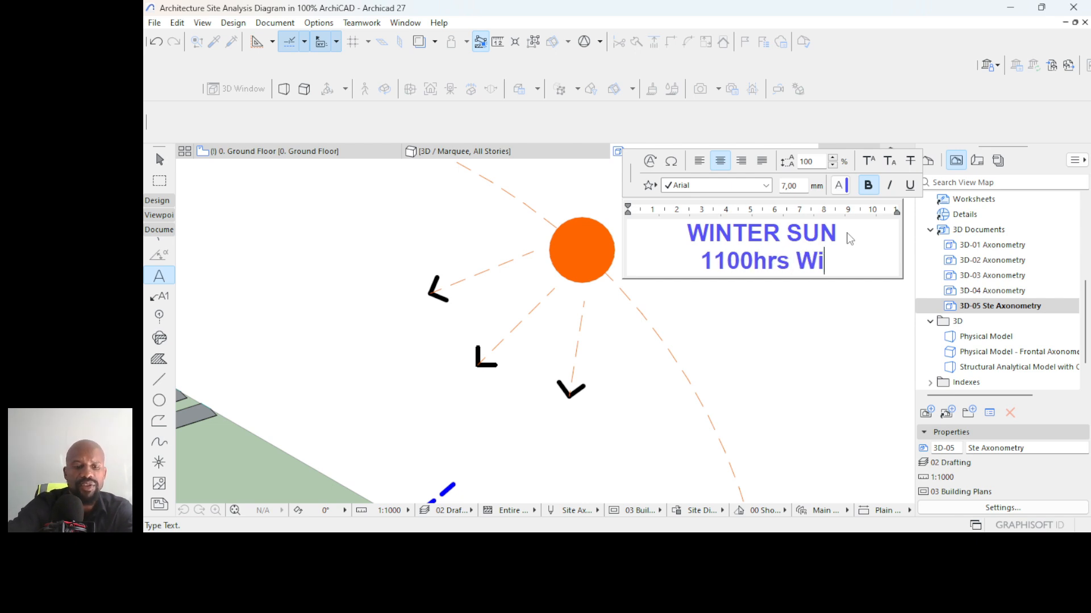
{"action": "type", "text": "ndhoe"}
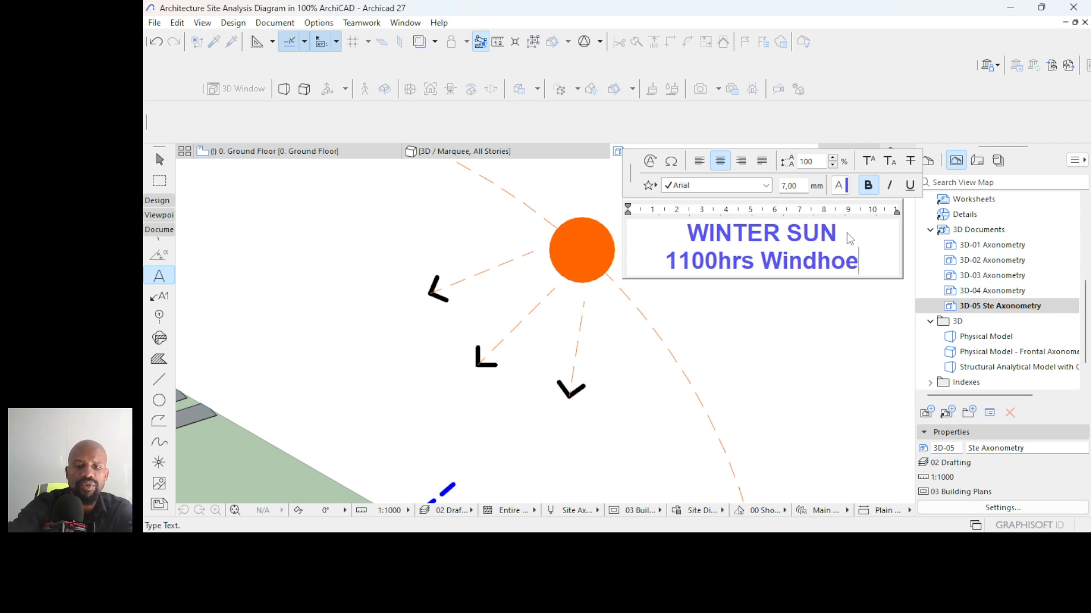
{"action": "type", "text": "k"}
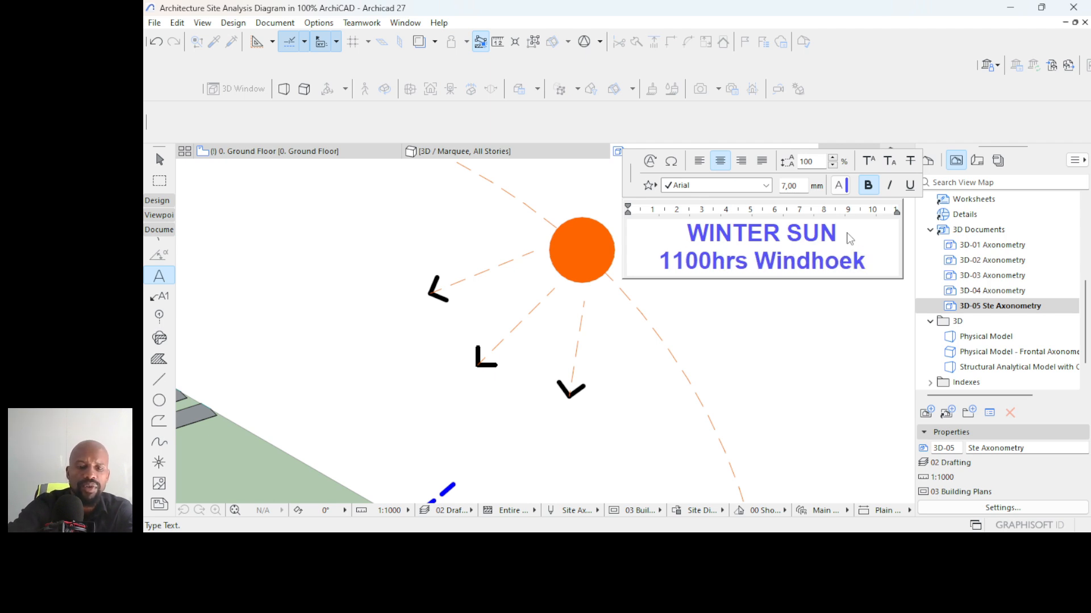
{"action": "type", "text": " GMT"}
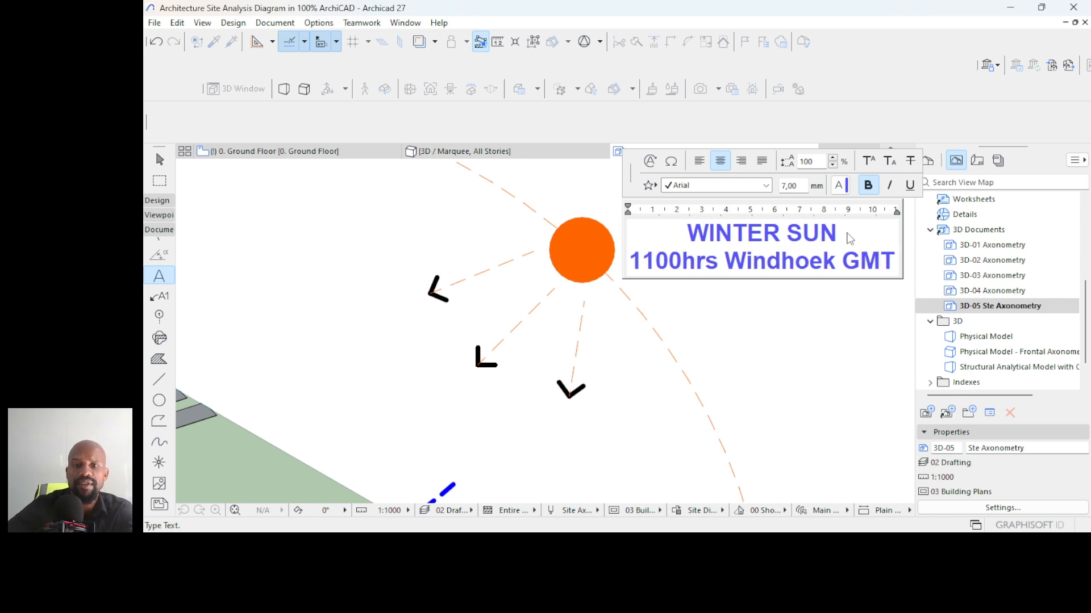
{"action": "left_click", "coordinate": [744, 315]}
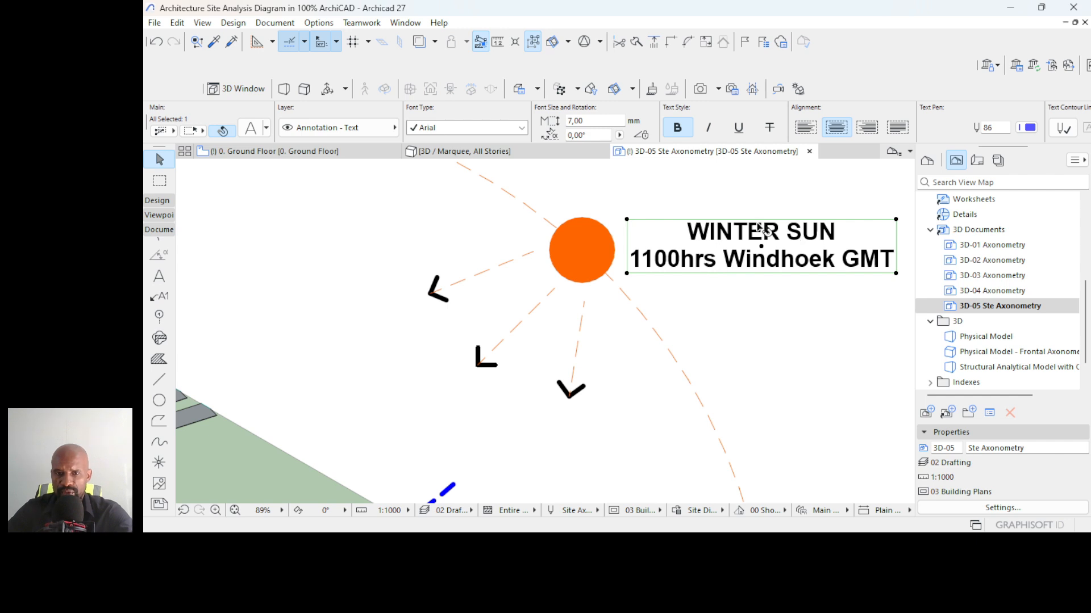
- Left-align the winter sun label, set its text pen to the orange pen 3 and deselect it
{"action": "left_click", "coordinate": [802, 131]}
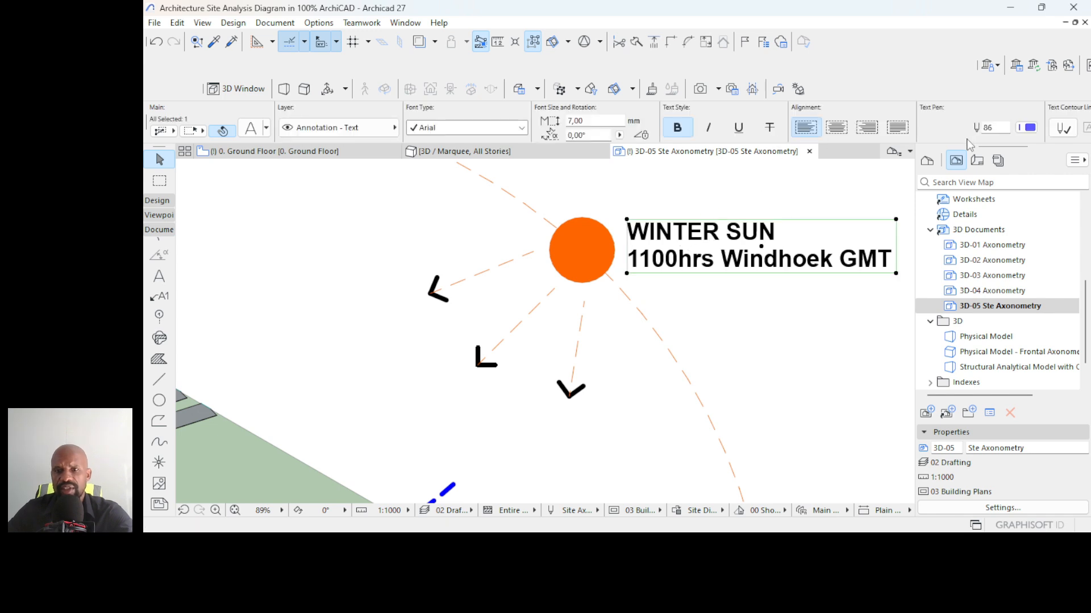
{"action": "left_click", "coordinate": [1028, 128]}
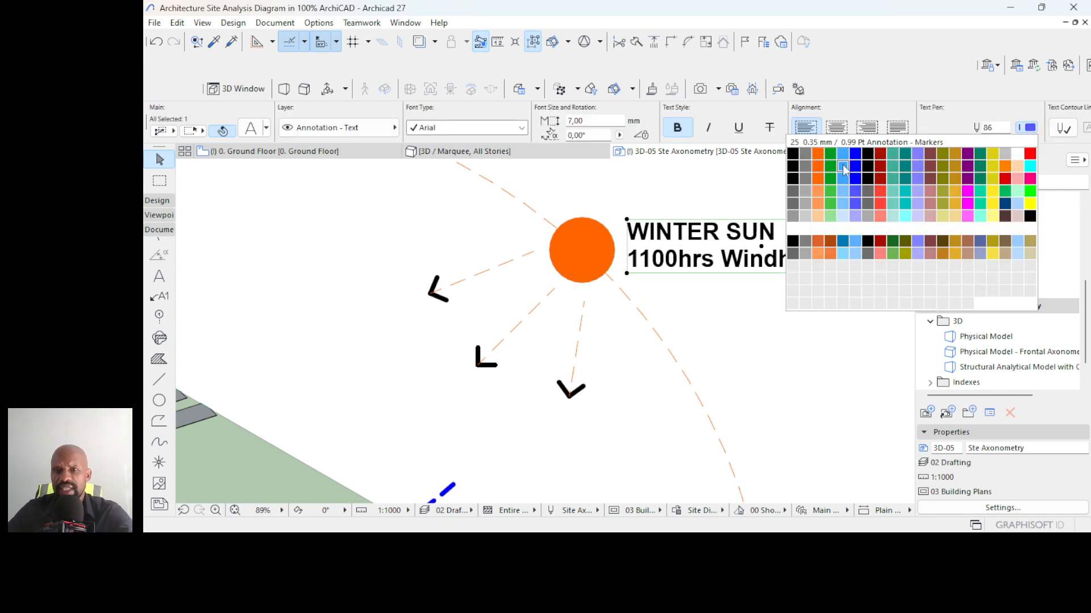
{"action": "left_click", "coordinate": [818, 154]}
{"action": "scroll", "coordinate": [703, 197], "scroll_direction": "down", "scroll_amount": 5}
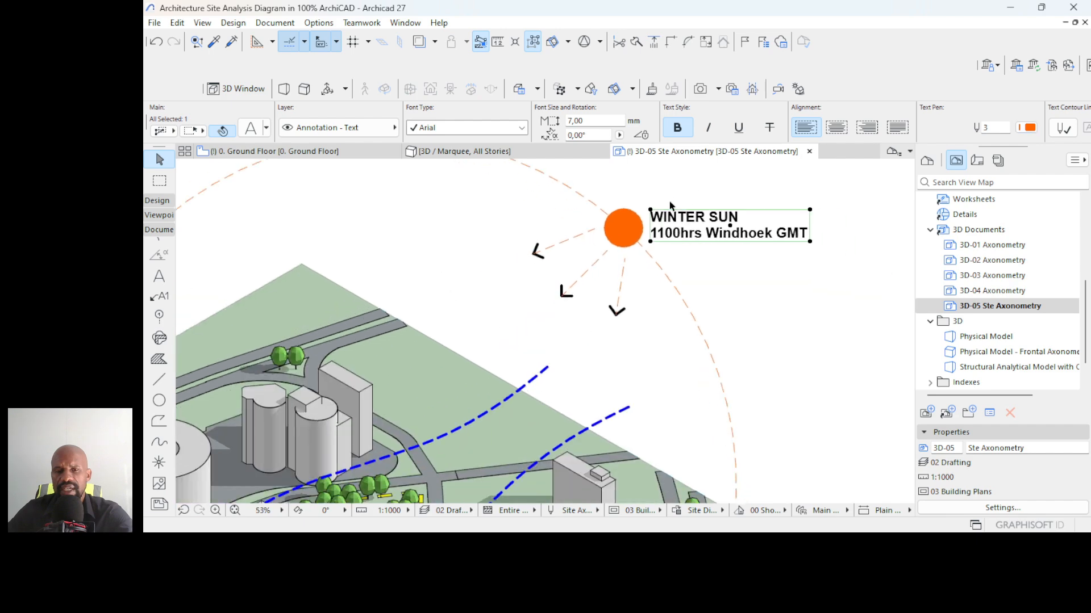
{"action": "key", "text": "Escape"}
{"action": "scroll", "coordinate": [684, 218], "scroll_direction": "down", "scroll_amount": 3}
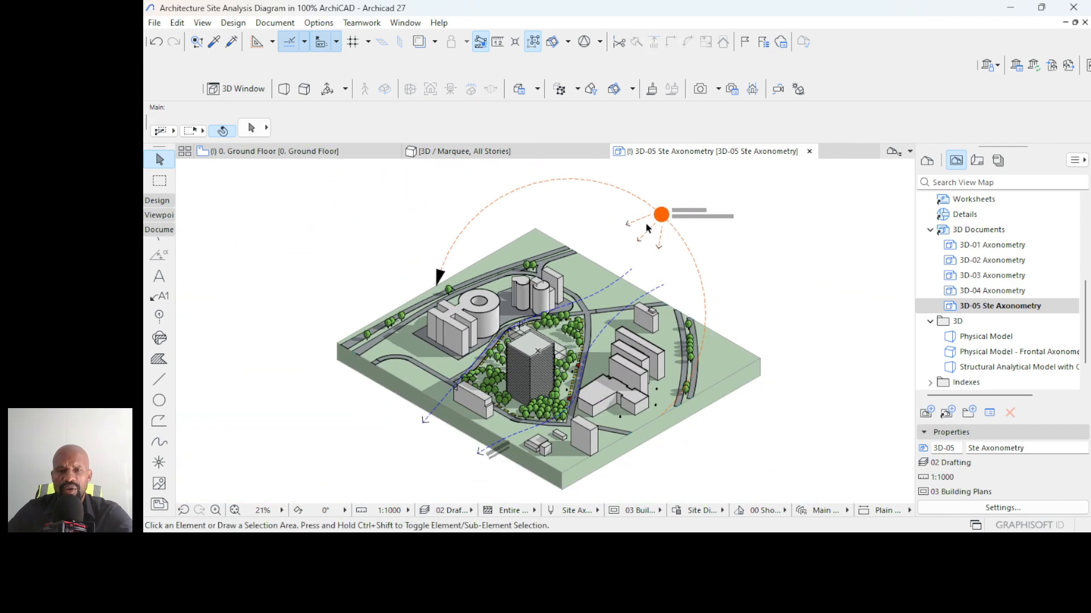
{"action": "scroll", "coordinate": [672, 211], "scroll_direction": "up", "scroll_amount": 3}
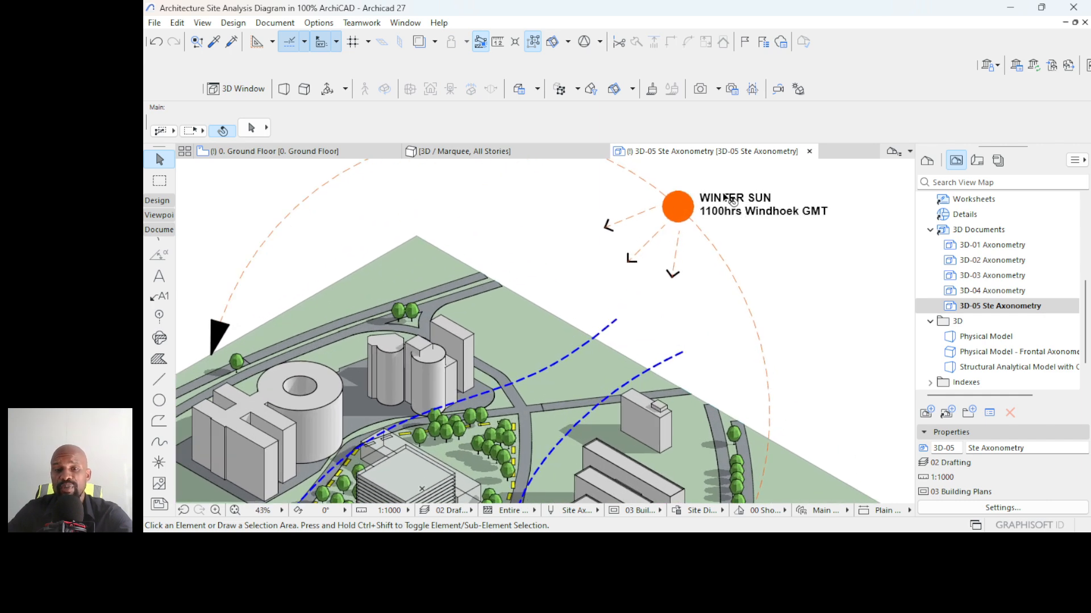
{"action": "scroll", "coordinate": [673, 228], "scroll_direction": "down", "scroll_amount": 1}
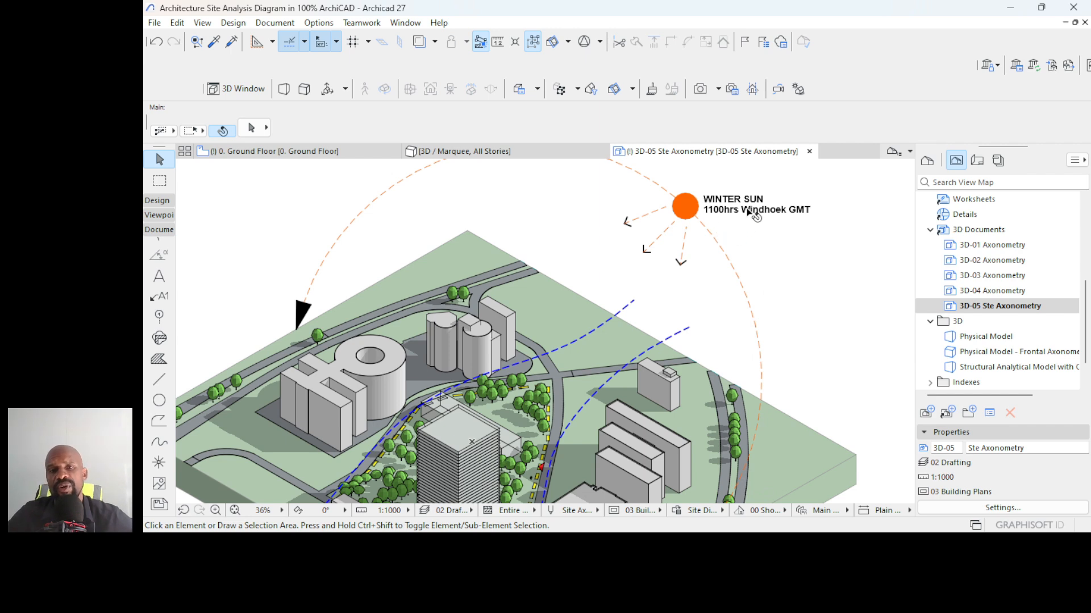
- Inspect the winter sun label up close and review the whole site axonometry with its sun path and wind arrows
{"action": "scroll", "coordinate": [753, 207], "scroll_direction": "up", "scroll_amount": 3}
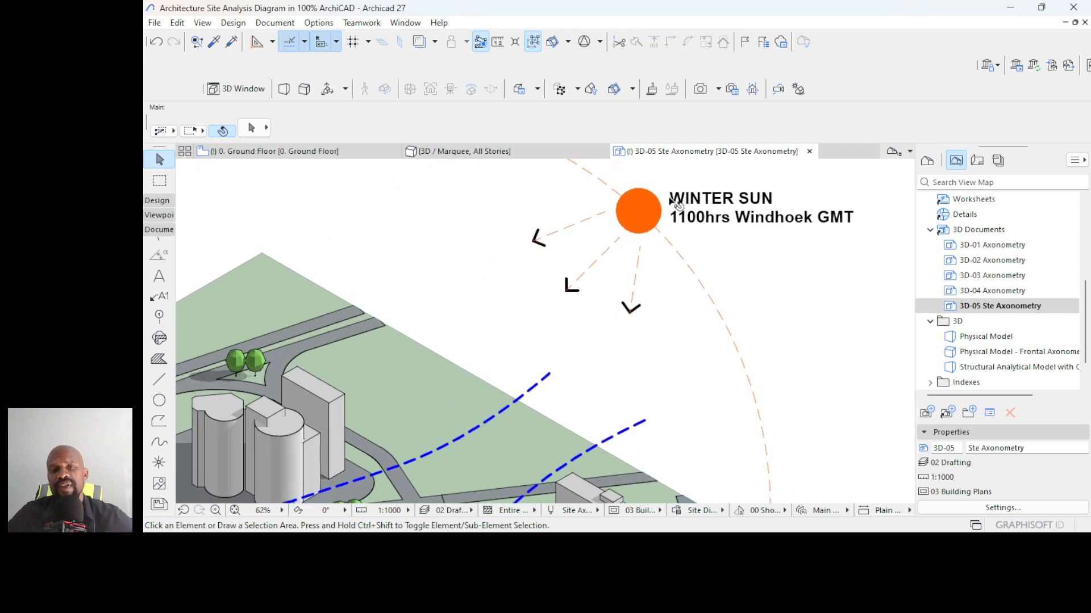
{"action": "left_click", "coordinate": [717, 214]}
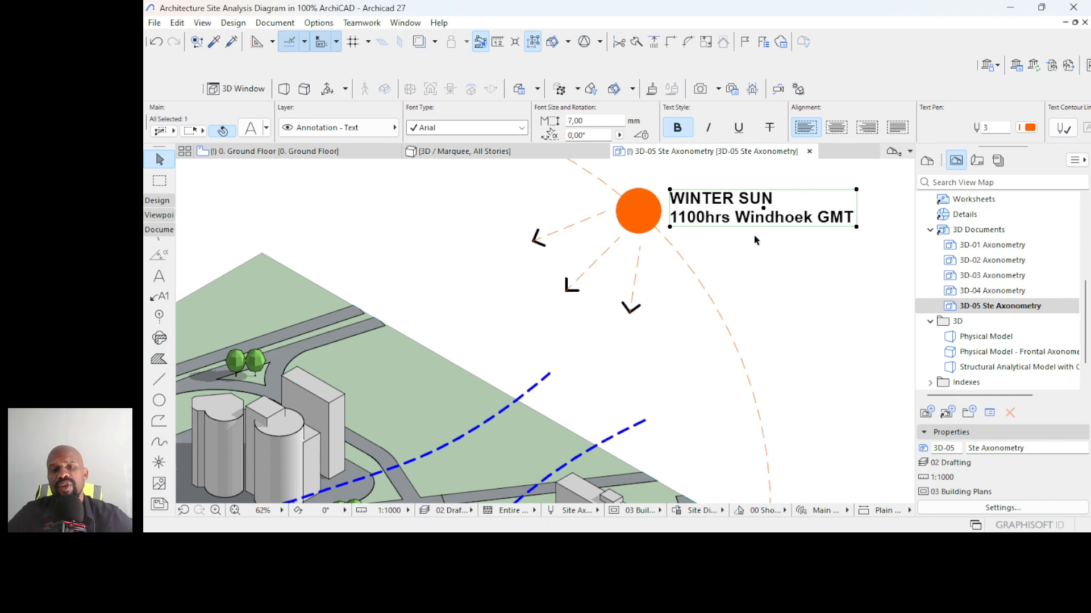
{"action": "scroll", "coordinate": [739, 227], "scroll_direction": "down", "scroll_amount": 5}
{"action": "key", "text": "Escape"}
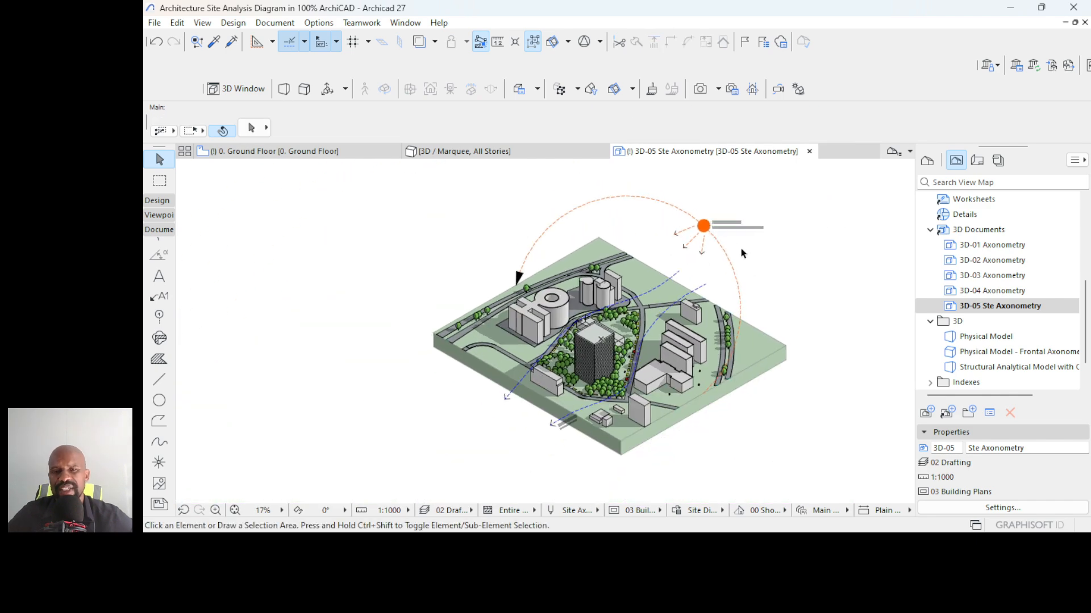
{"action": "scroll", "coordinate": [714, 233], "scroll_direction": "up", "scroll_amount": 1}
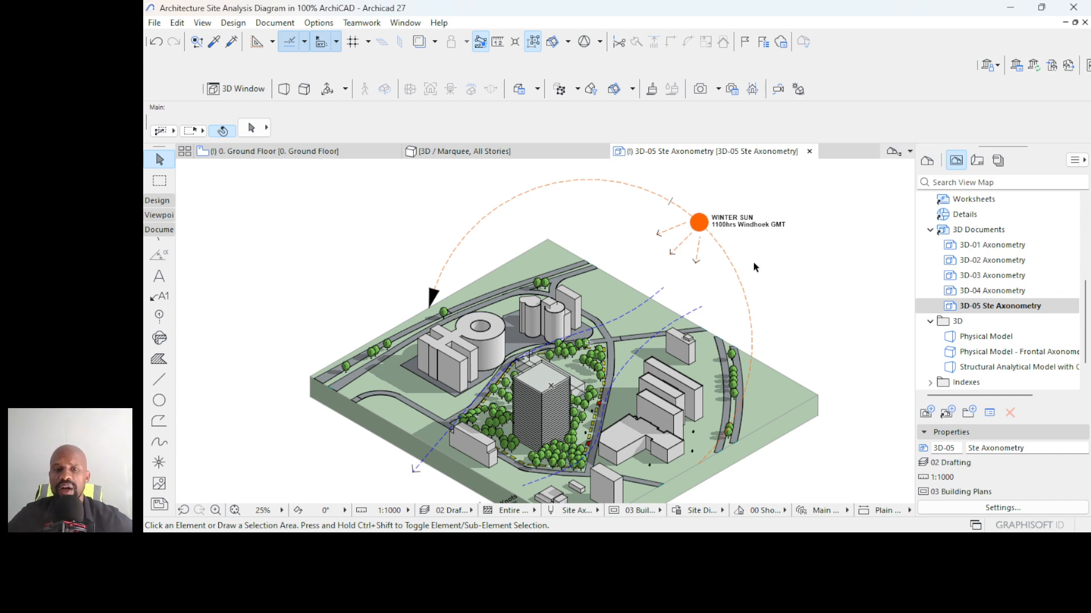
{"action": "scroll", "coordinate": [753, 236], "scroll_direction": "down", "scroll_amount": 1}
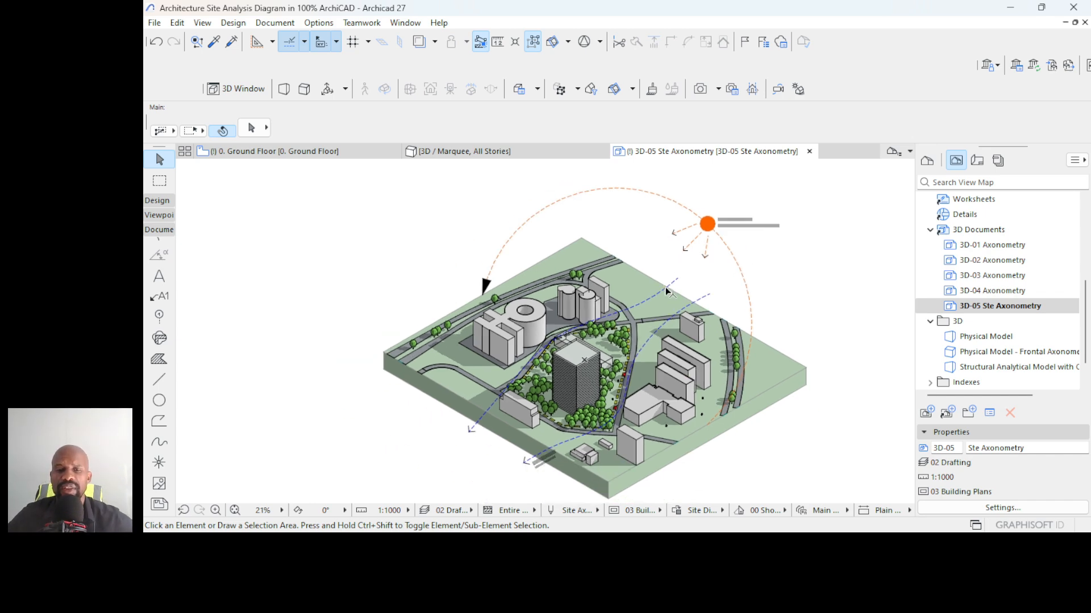
{"action": "scroll", "coordinate": [665, 288], "scroll_direction": "up", "scroll_amount": 1}
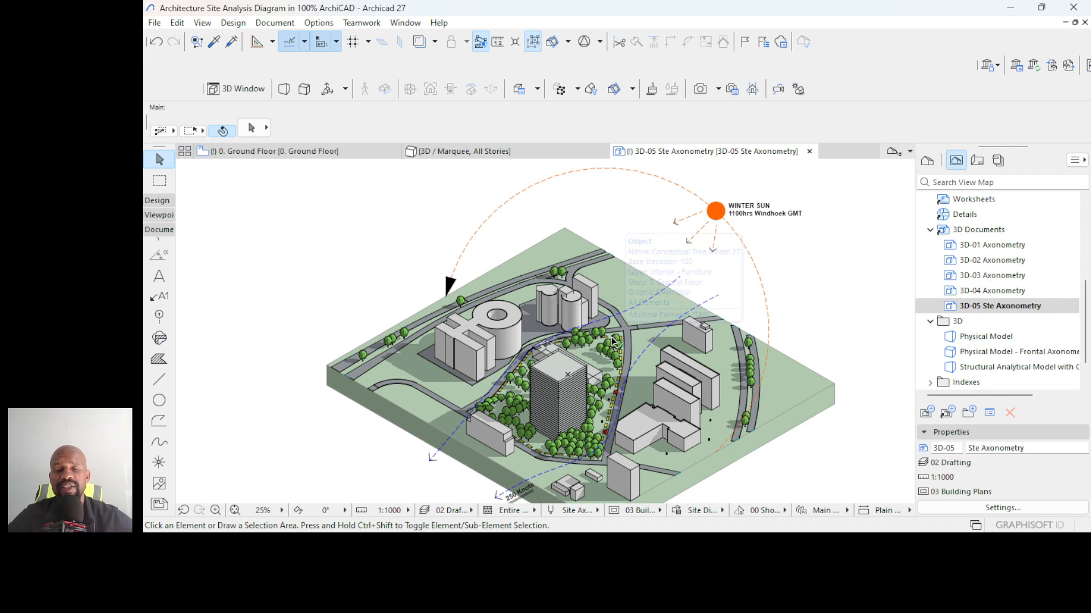
{"action": "mouse_move", "coordinate": [614, 341]}
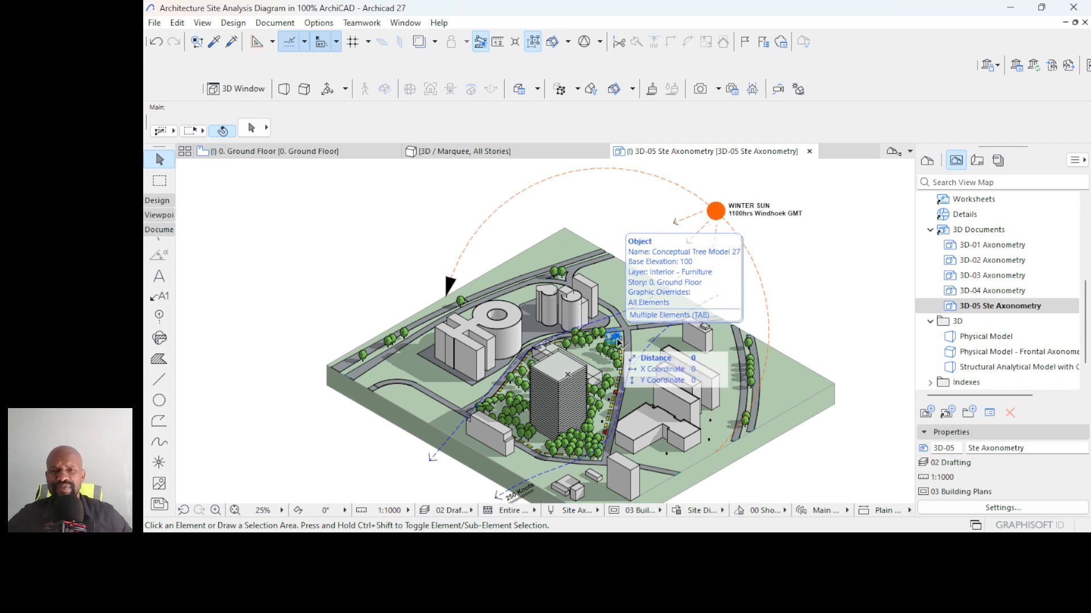
- Open the 3D-04 Axonometry document and examine the Bank label's settings and the available label types without changing them
{"action": "double_click", "coordinate": [996, 291]}
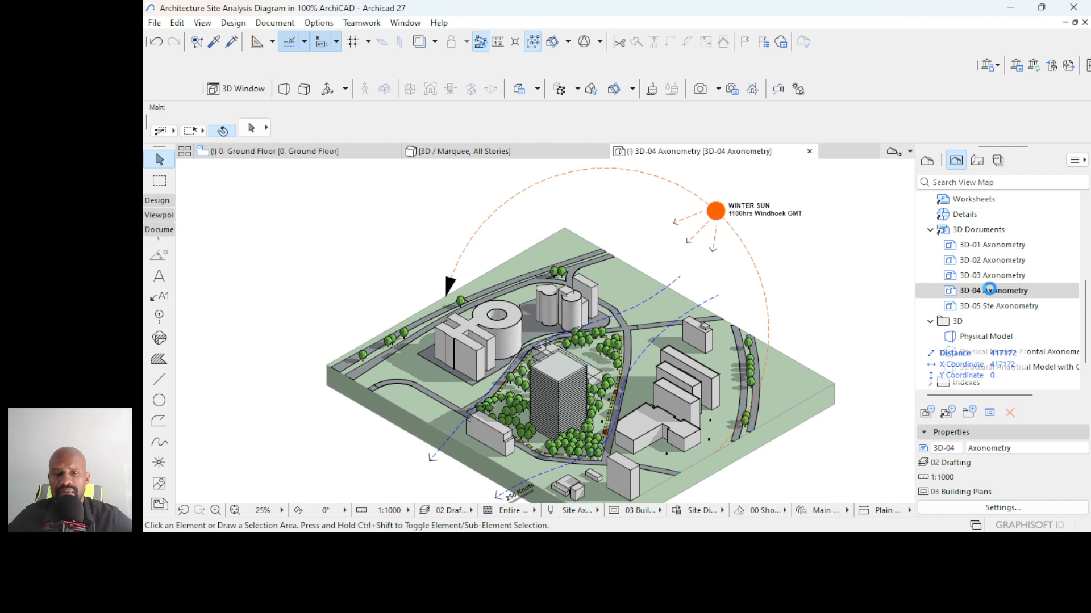
{"action": "double_click", "coordinate": [989, 290]}
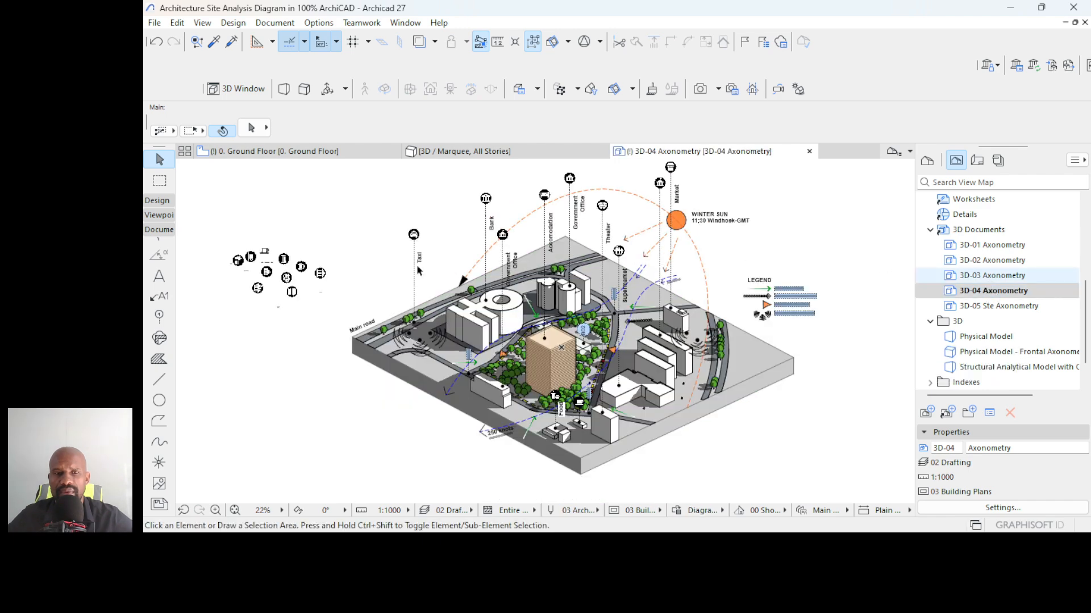
{"action": "scroll", "coordinate": [478, 192], "scroll_direction": "up", "scroll_amount": 2}
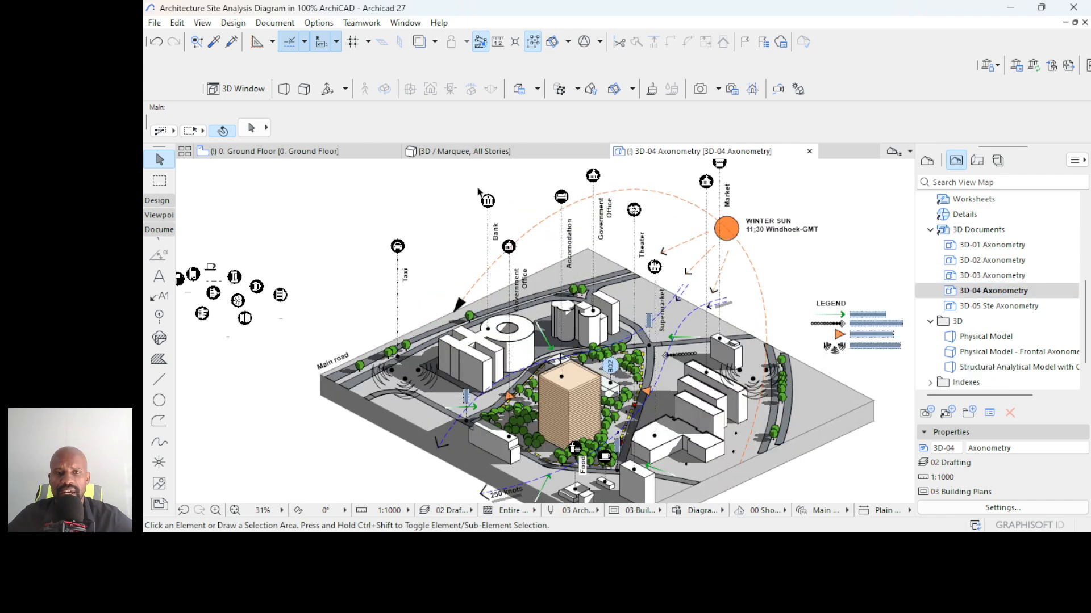
{"action": "left_click", "coordinate": [490, 217]}
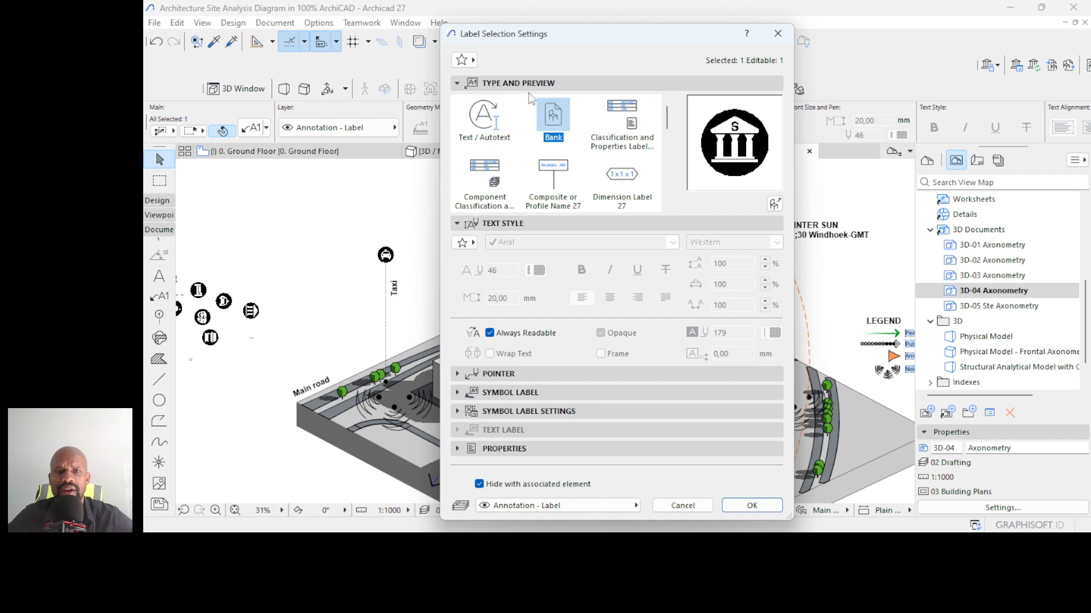
{"action": "scroll", "coordinate": [559, 196], "scroll_direction": "down", "scroll_amount": 5}
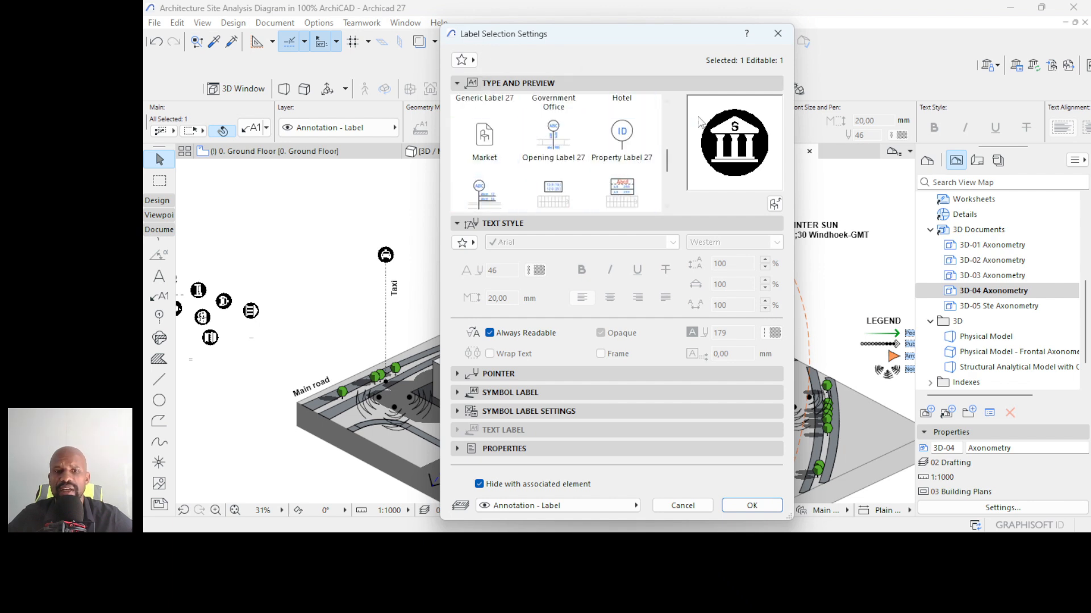
{"action": "left_click", "coordinate": [777, 37]}
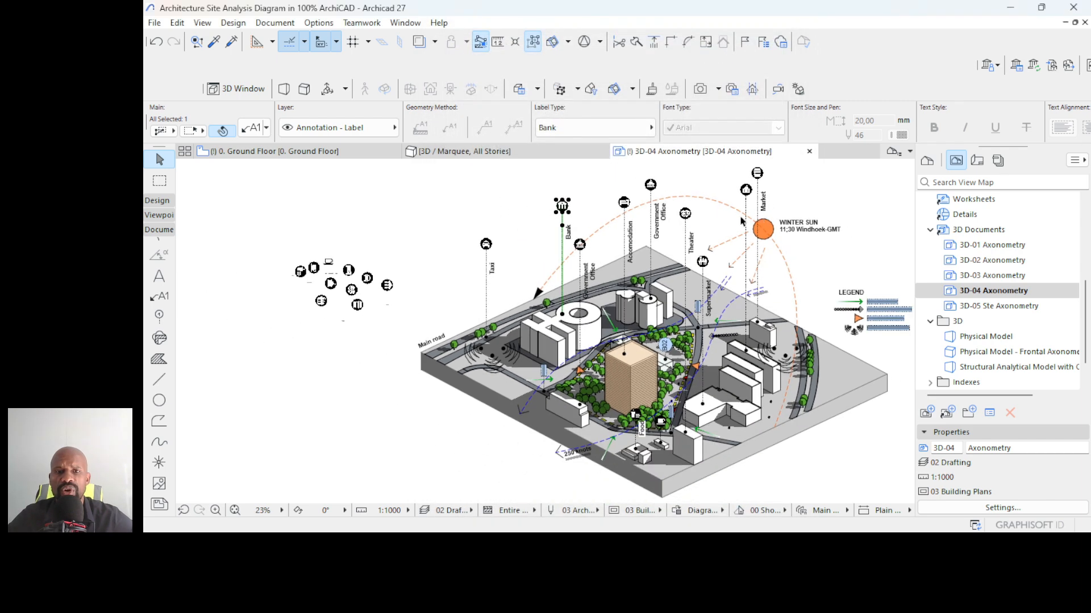
{"action": "key", "text": "Escape"}
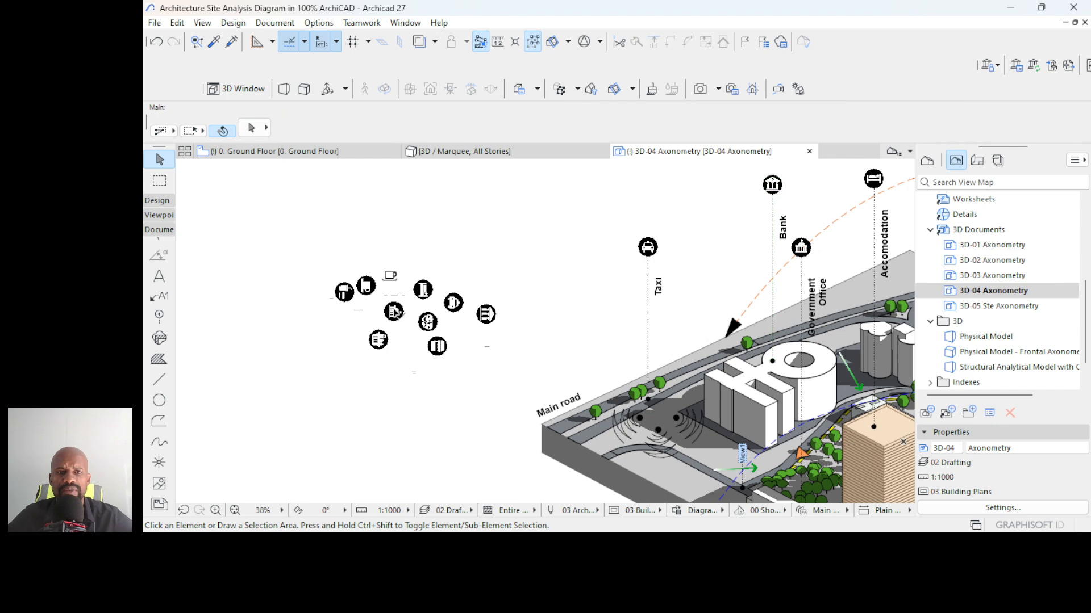
- Examine the loose black circular symbols beside the 3D-04 model, checking the supermarket and government office fills
{"action": "scroll", "coordinate": [307, 330], "scroll_direction": "up", "scroll_amount": 3}
{"action": "left_click", "coordinate": [441, 358]}
{"action": "scroll", "coordinate": [420, 367], "scroll_direction": "up", "scroll_amount": 6}
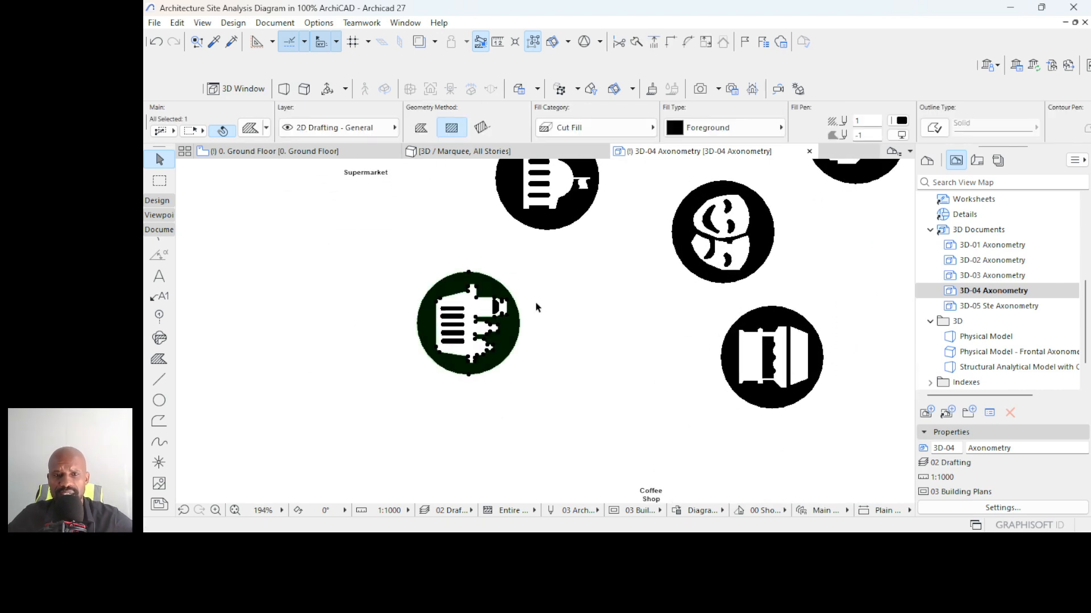
{"action": "scroll", "coordinate": [568, 340], "scroll_direction": "down", "scroll_amount": 6}
{"action": "scroll", "coordinate": [570, 305], "scroll_direction": "up", "scroll_amount": 6}
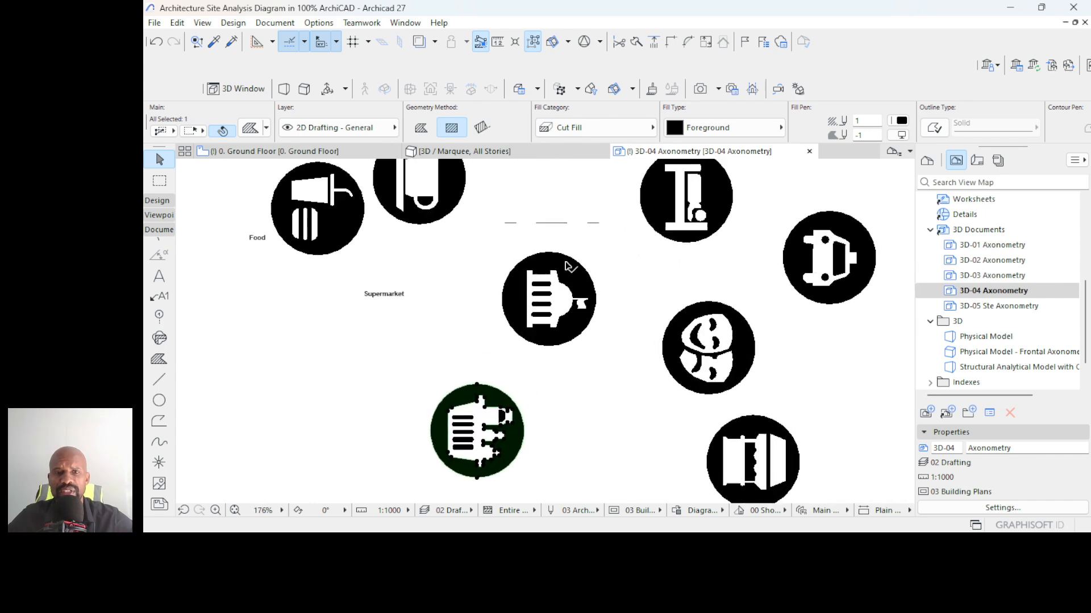
{"action": "left_click", "coordinate": [514, 318]}
{"action": "scroll", "coordinate": [540, 293], "scroll_direction": "down", "scroll_amount": 6}
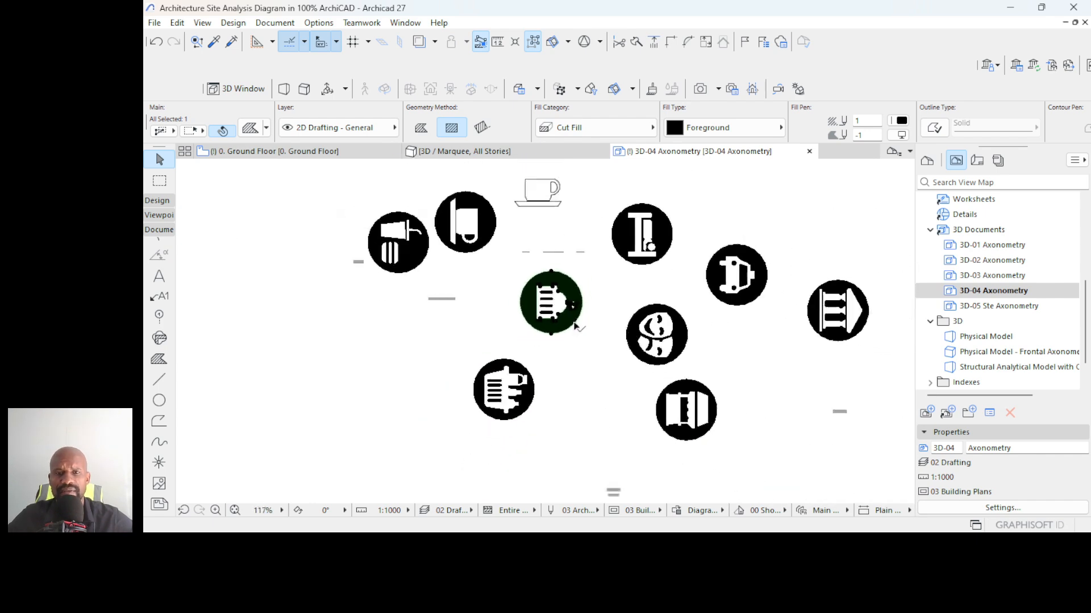
{"action": "scroll", "coordinate": [564, 251], "scroll_direction": "down", "scroll_amount": 3}
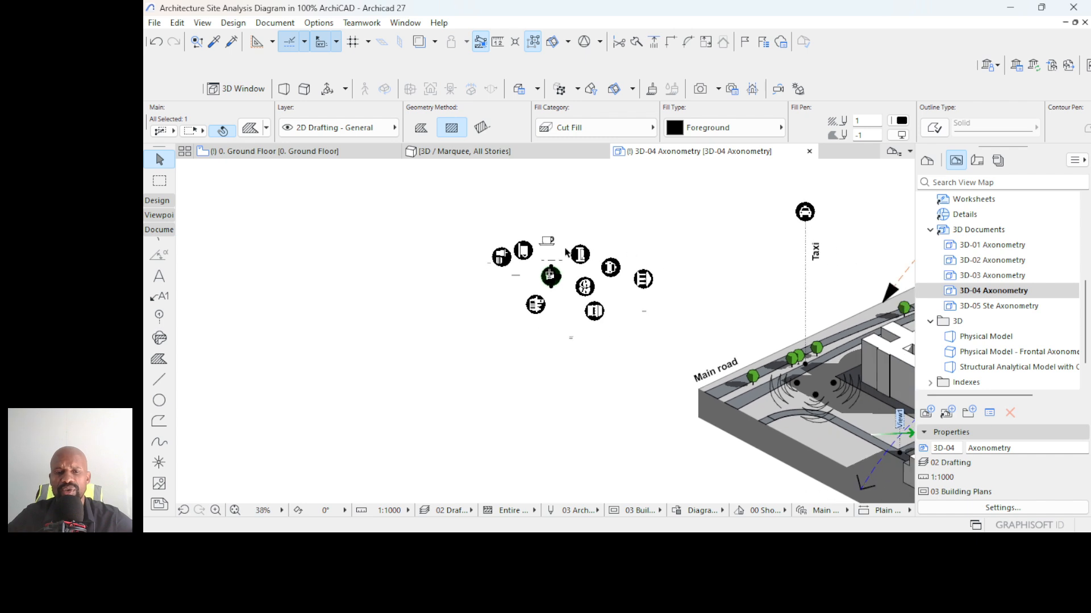
{"action": "scroll", "coordinate": [577, 272], "scroll_direction": "up", "scroll_amount": 2}
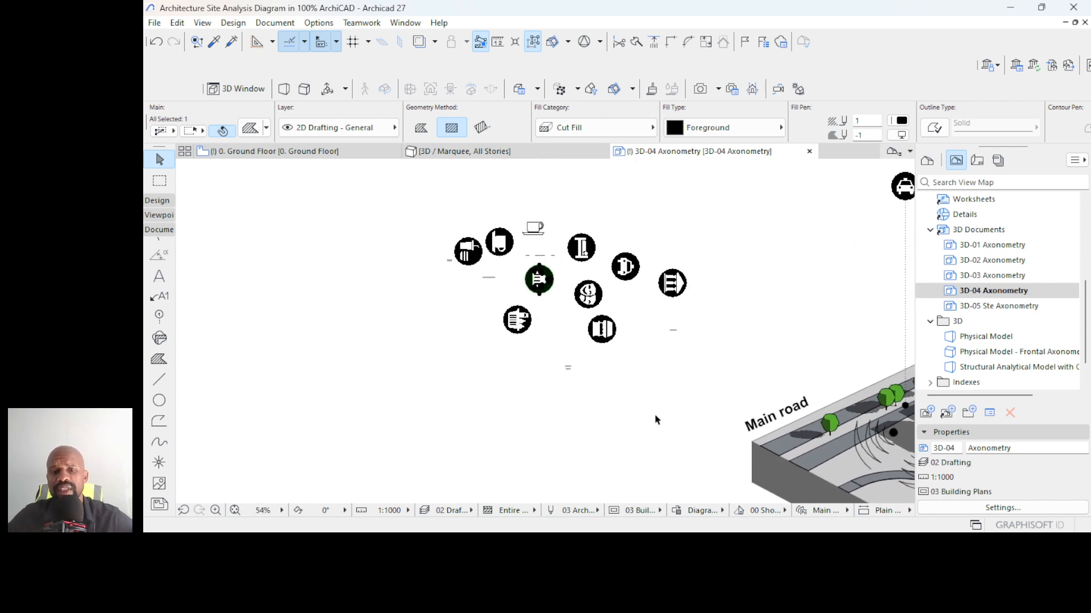
- Switch to the ArchiCAD Diagram Symbols project and browse its grid of labelled circular symbols
{"action": "mouse_move", "coordinate": [747, 528]}
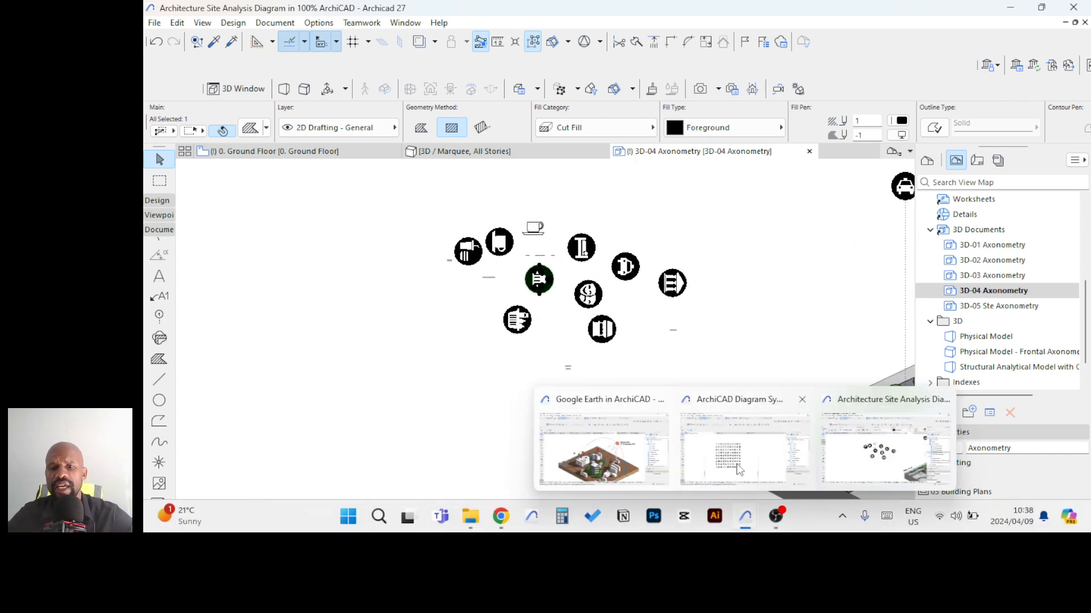
{"action": "left_click", "coordinate": [739, 469]}
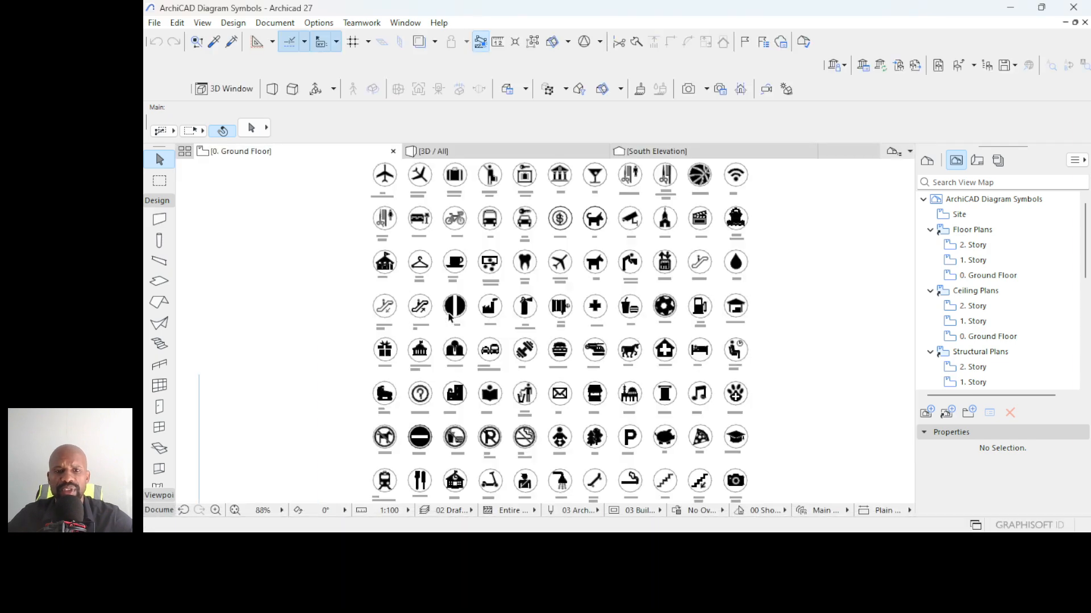
{"action": "scroll", "coordinate": [601, 301], "scroll_direction": "up", "scroll_amount": 3}
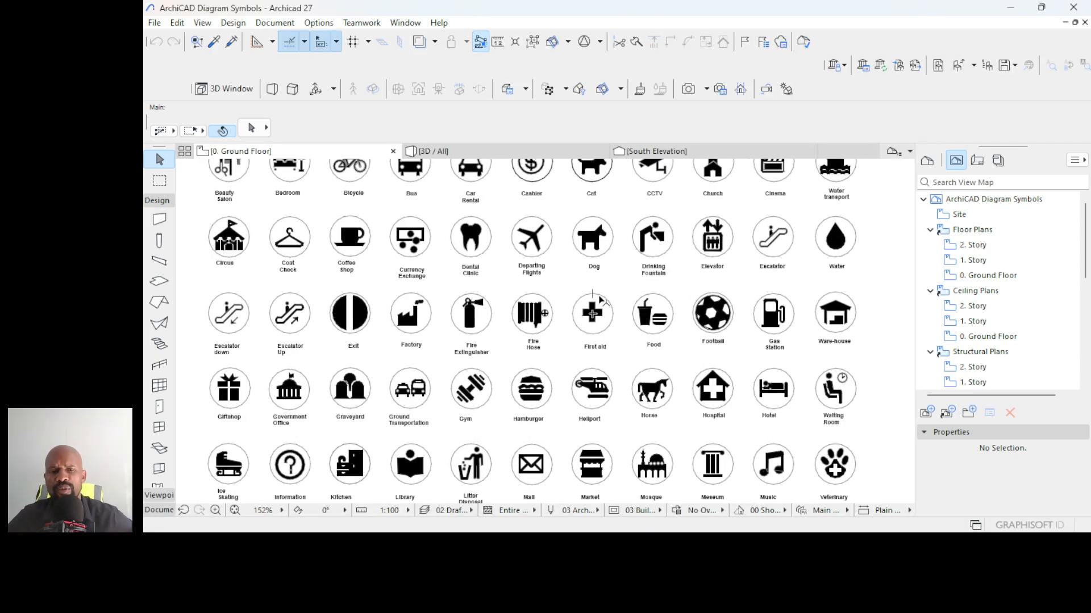
{"action": "scroll", "coordinate": [599, 296], "scroll_direction": "up", "scroll_amount": 3}
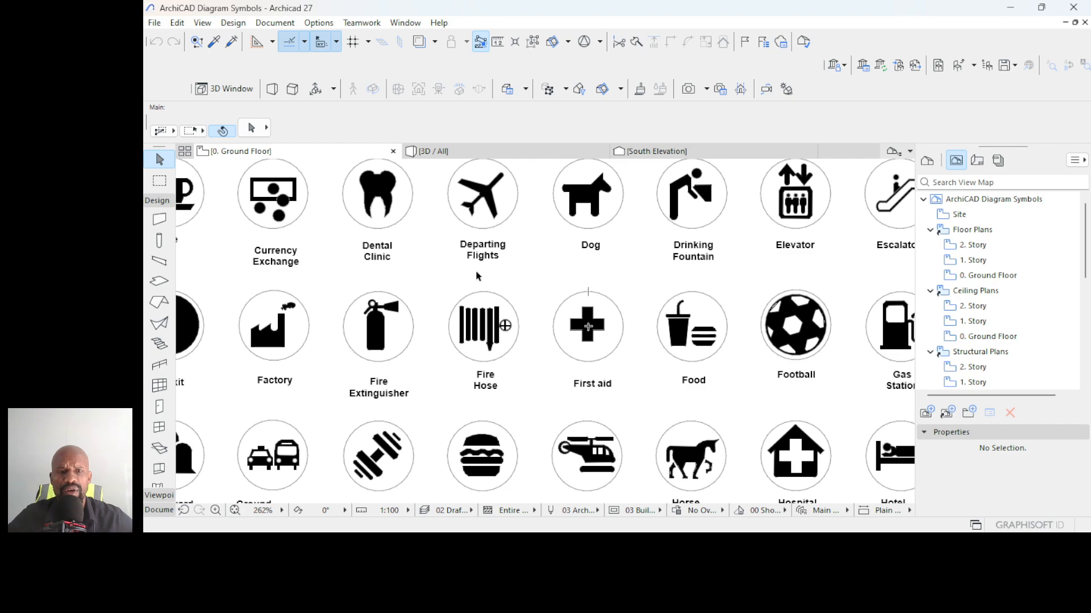
{"action": "scroll", "coordinate": [625, 273], "scroll_direction": "down", "scroll_amount": 4}
{"action": "scroll", "coordinate": [755, 254], "scroll_direction": "up", "scroll_amount": 6}
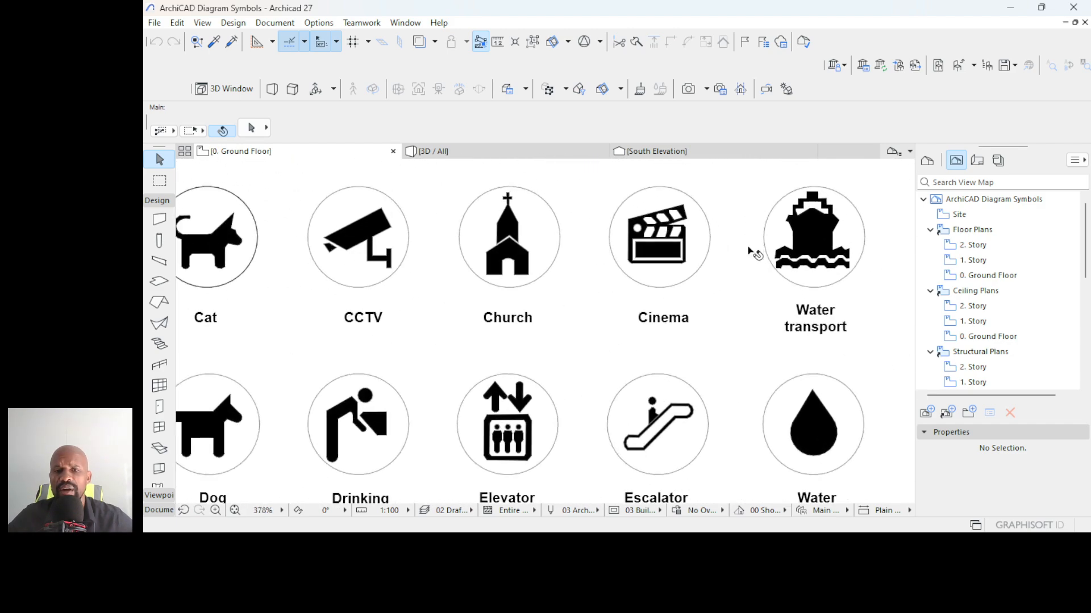
{"action": "scroll", "coordinate": [755, 254], "scroll_direction": "down", "scroll_amount": 10}
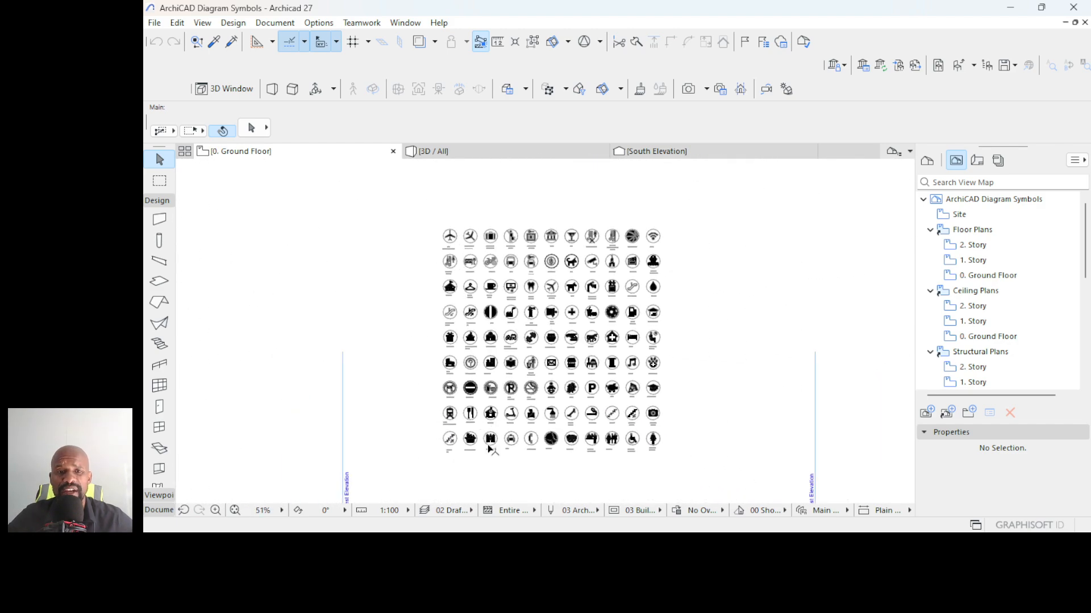
{"action": "scroll", "coordinate": [490, 449], "scroll_direction": "up", "scroll_amount": 10}
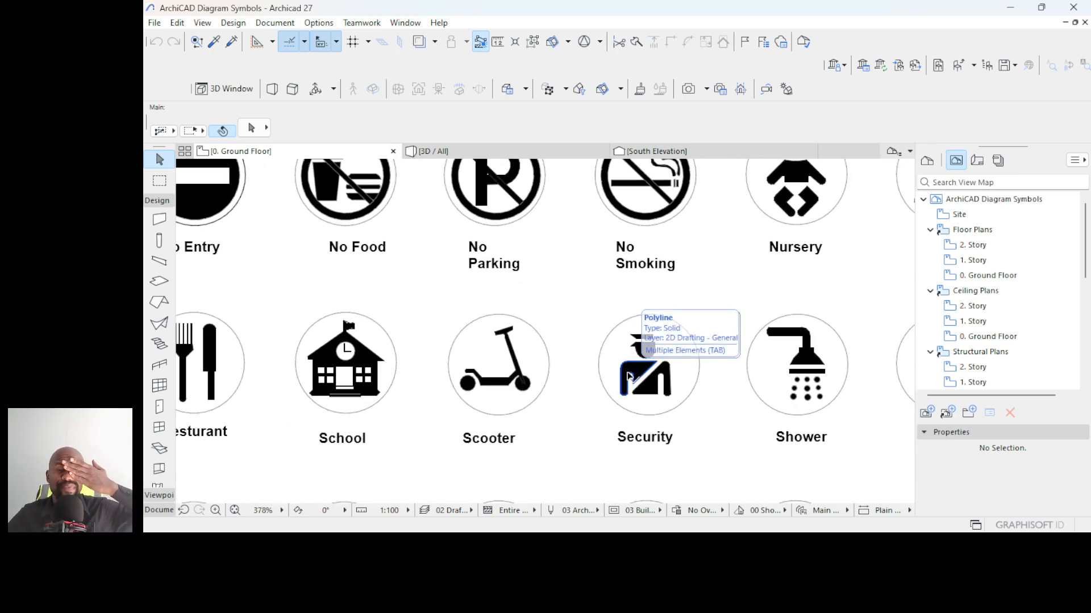
{"action": "scroll", "coordinate": [653, 375], "scroll_direction": "down", "scroll_amount": 4}
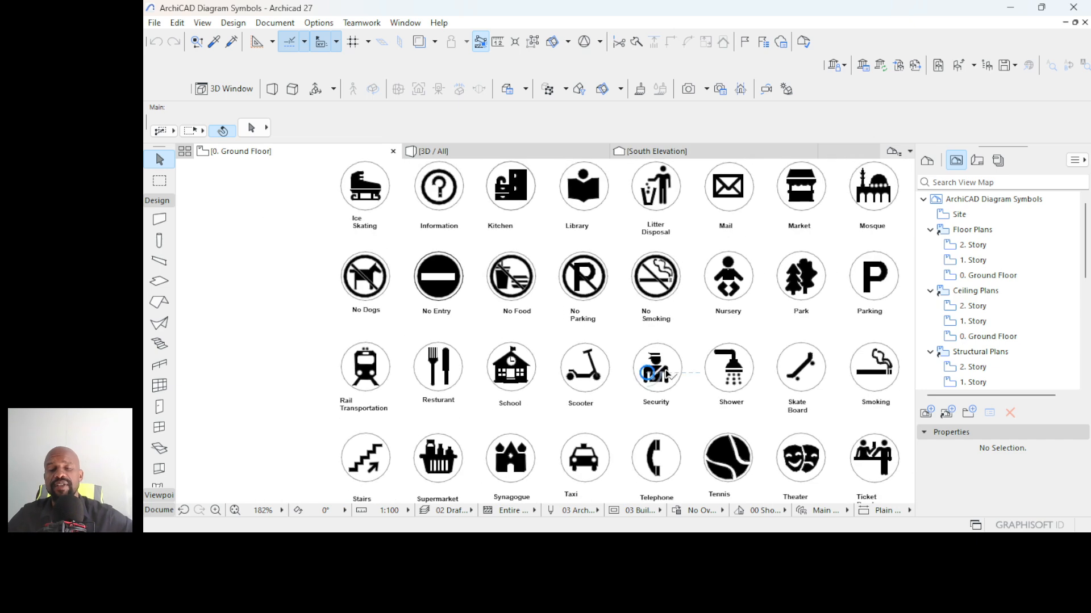
- Return to the site analysis project and copy all parts of the loose government office symbol in 3D-04
{"action": "mouse_move", "coordinate": [777, 523]}
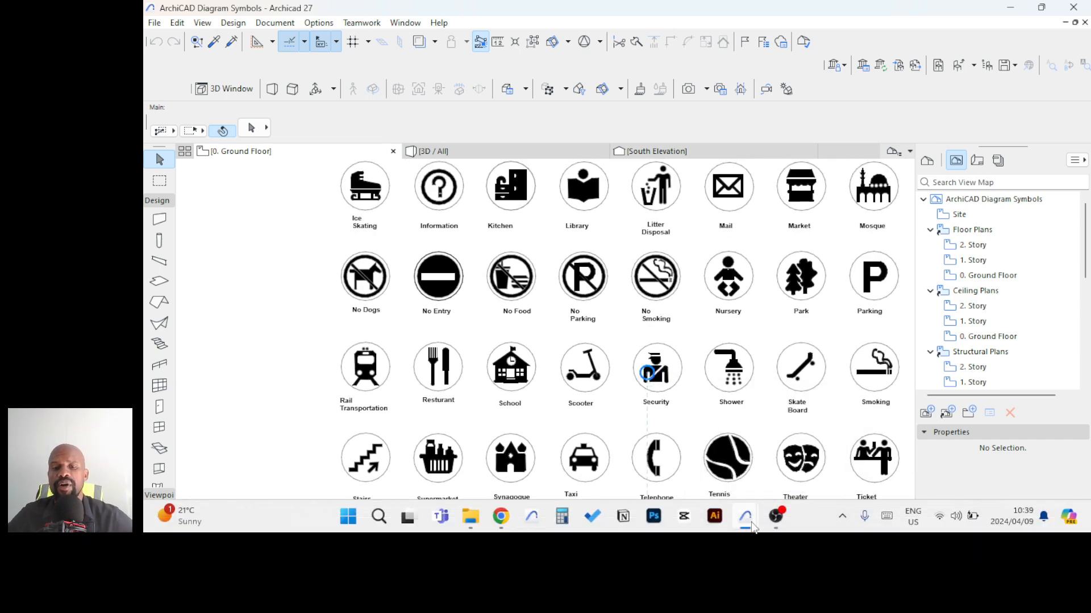
{"action": "left_click", "coordinate": [858, 456]}
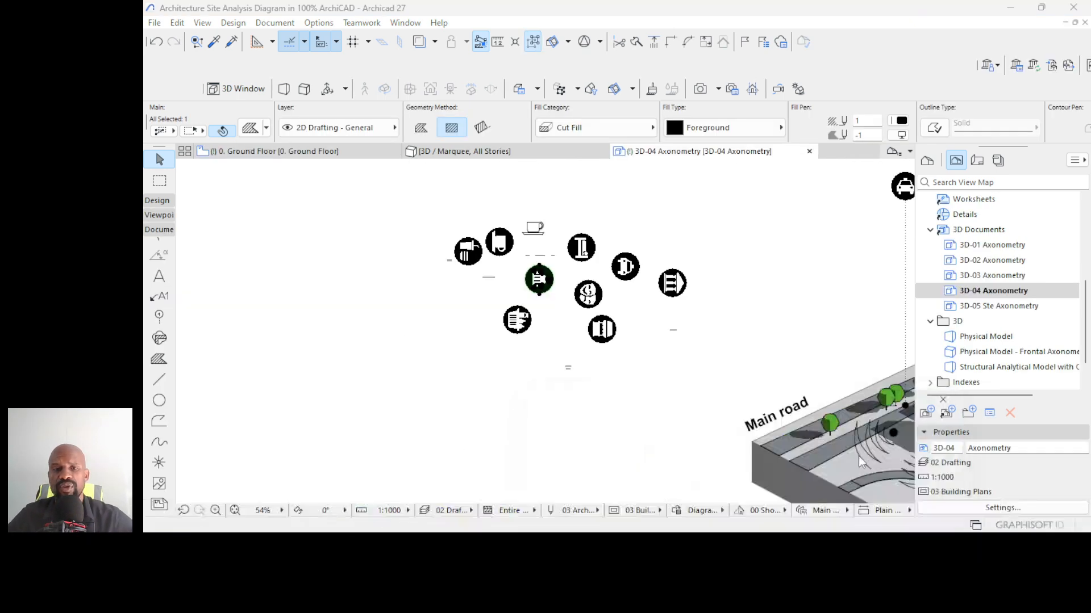
{"action": "left_click", "coordinate": [684, 203]}
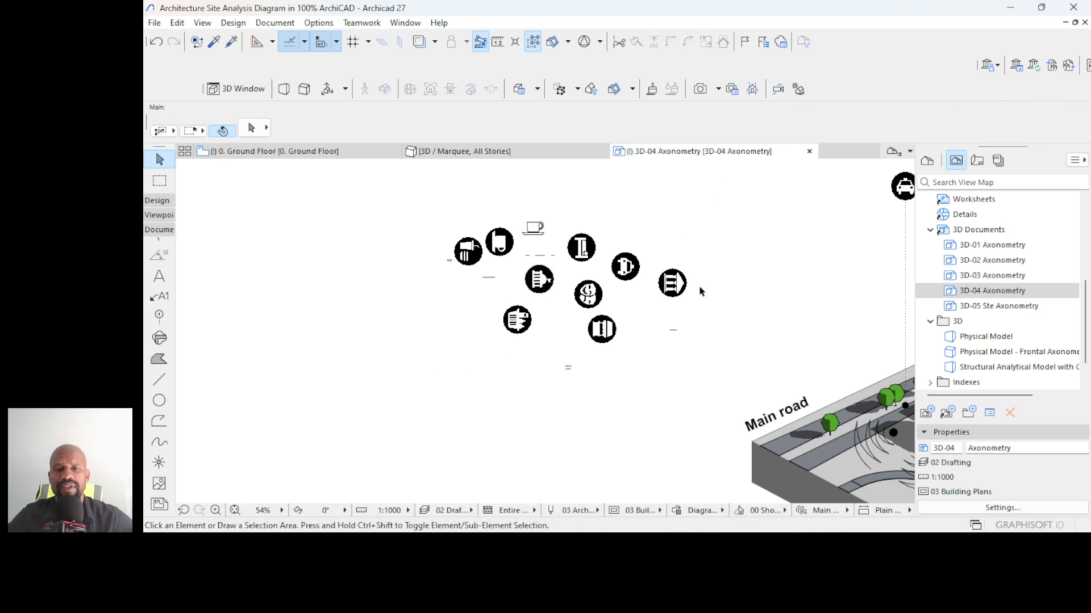
{"action": "scroll", "coordinate": [679, 246], "scroll_direction": "up", "scroll_amount": 4}
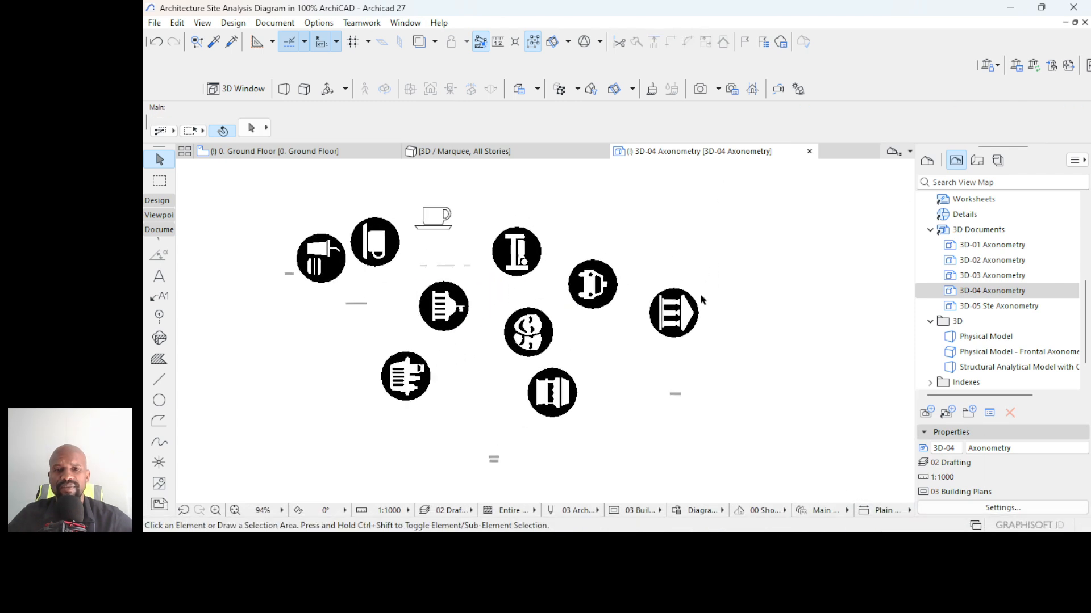
{"action": "left_click", "coordinate": [733, 276]}
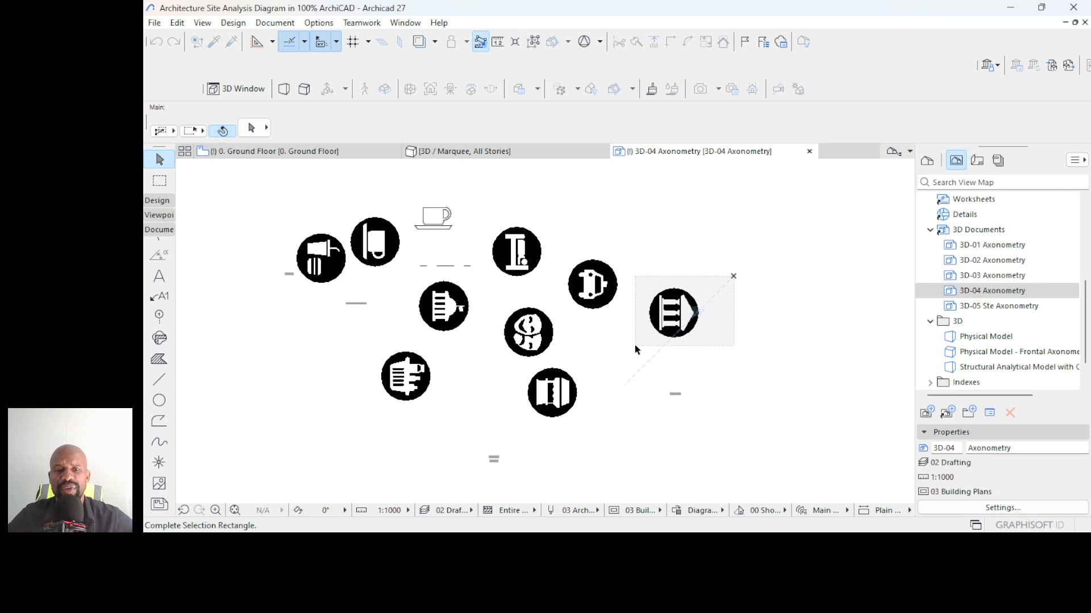
{"action": "left_click", "coordinate": [636, 349]}
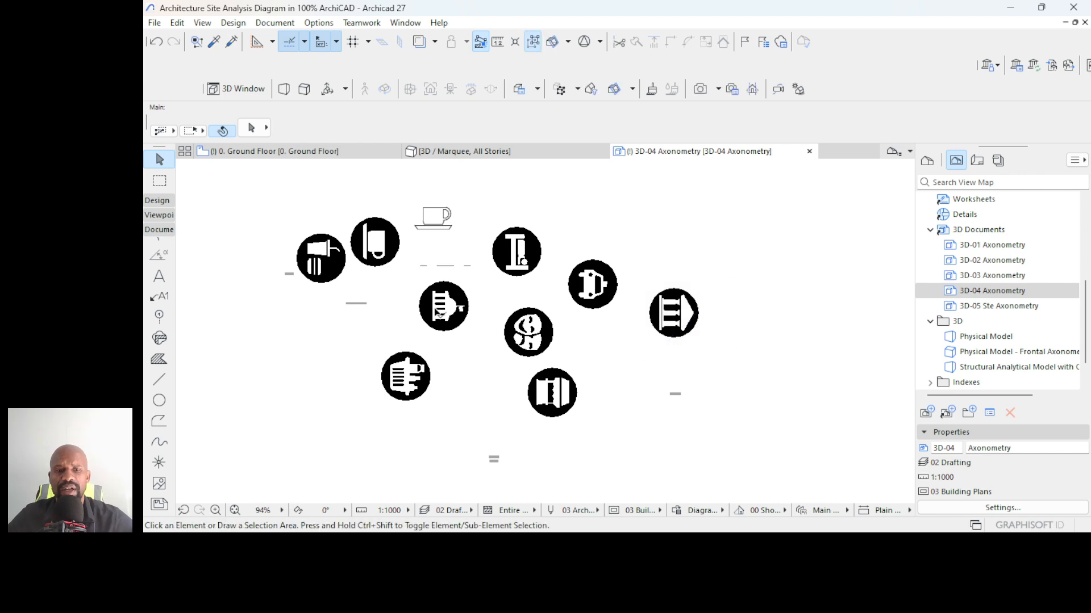
{"action": "scroll", "coordinate": [495, 284], "scroll_direction": "up", "scroll_amount": 4}
{"action": "left_click", "coordinate": [541, 244]}
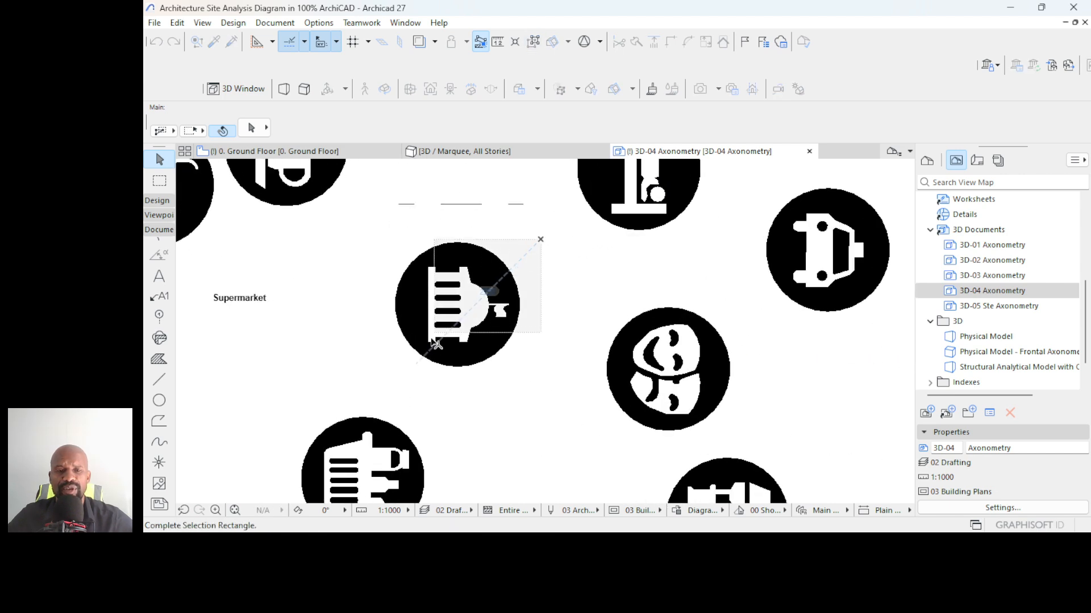
{"action": "left_click", "coordinate": [360, 382]}
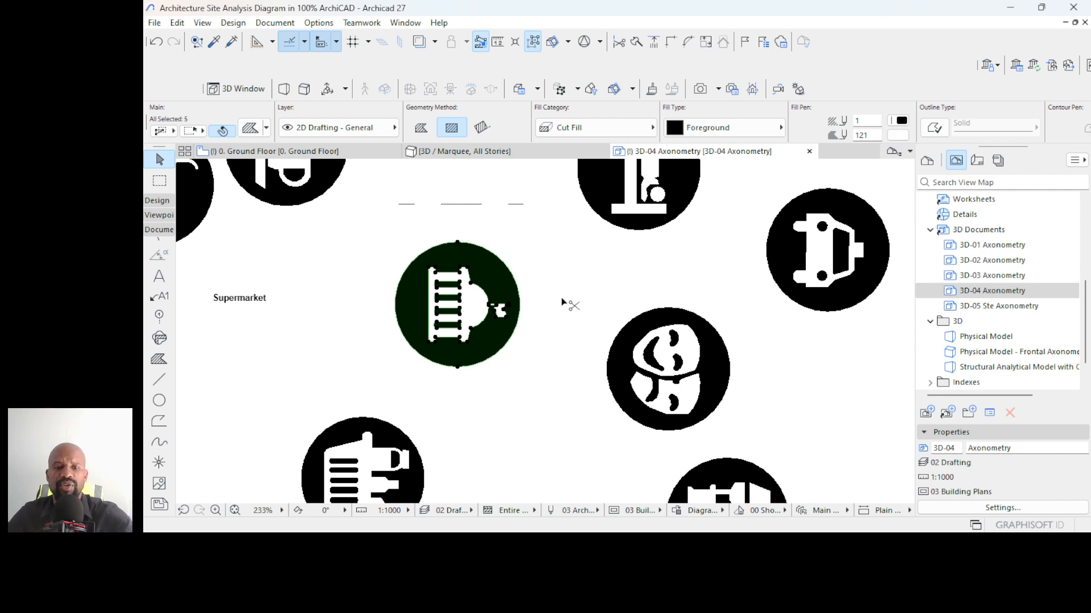
- Open 3D-05 Ste Axonometry and paste the copied government office symbol into the empty area west of the model
{"action": "double_click", "coordinate": [986, 312]}
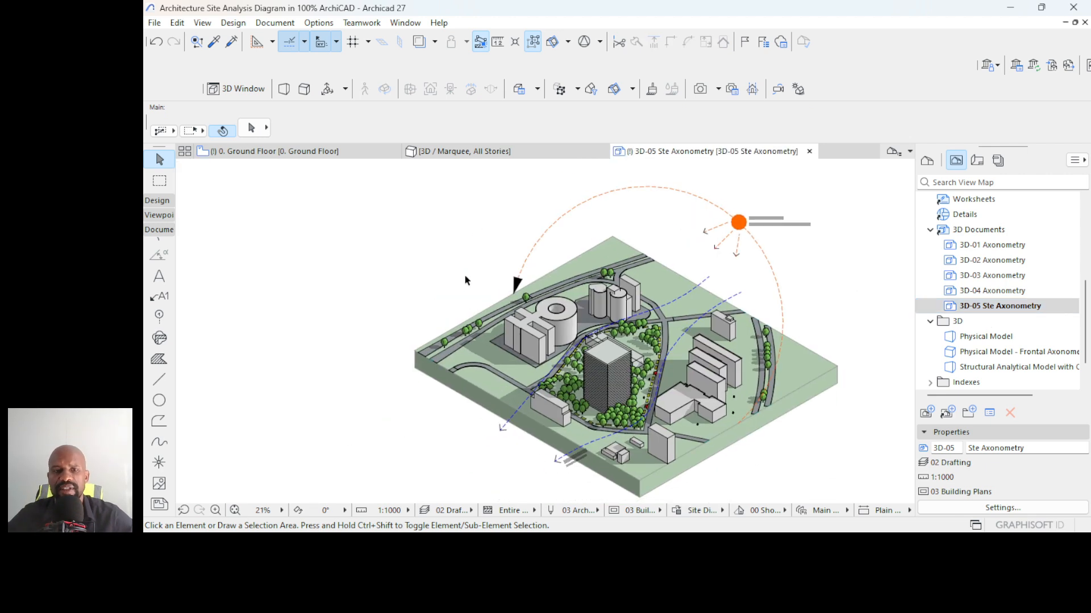
{"action": "right_click", "coordinate": [386, 209]}
{"action": "left_click", "coordinate": [433, 224]}
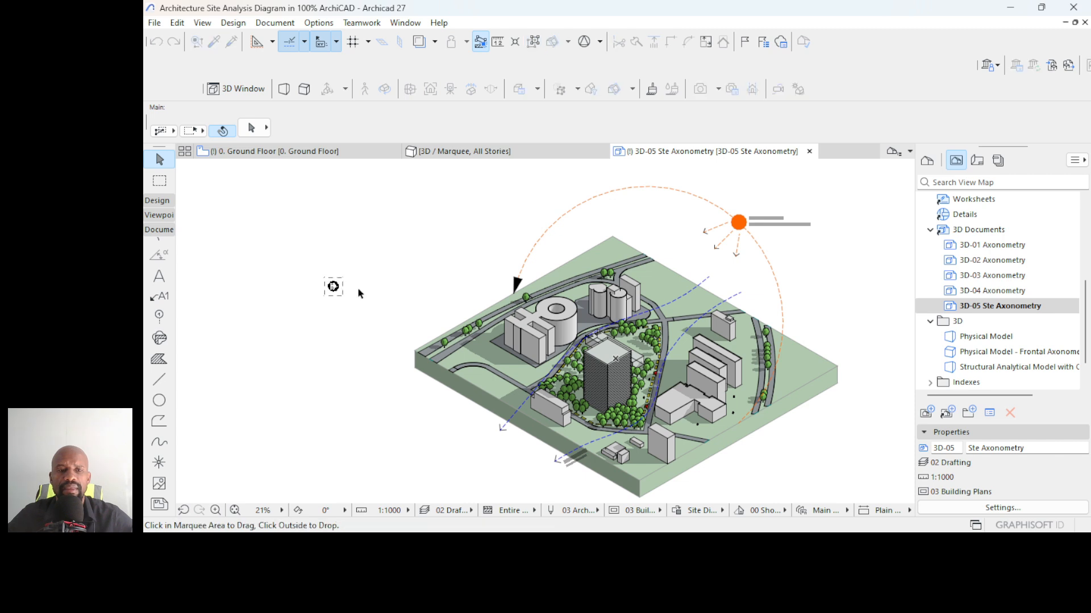
{"action": "left_click", "coordinate": [405, 286]}
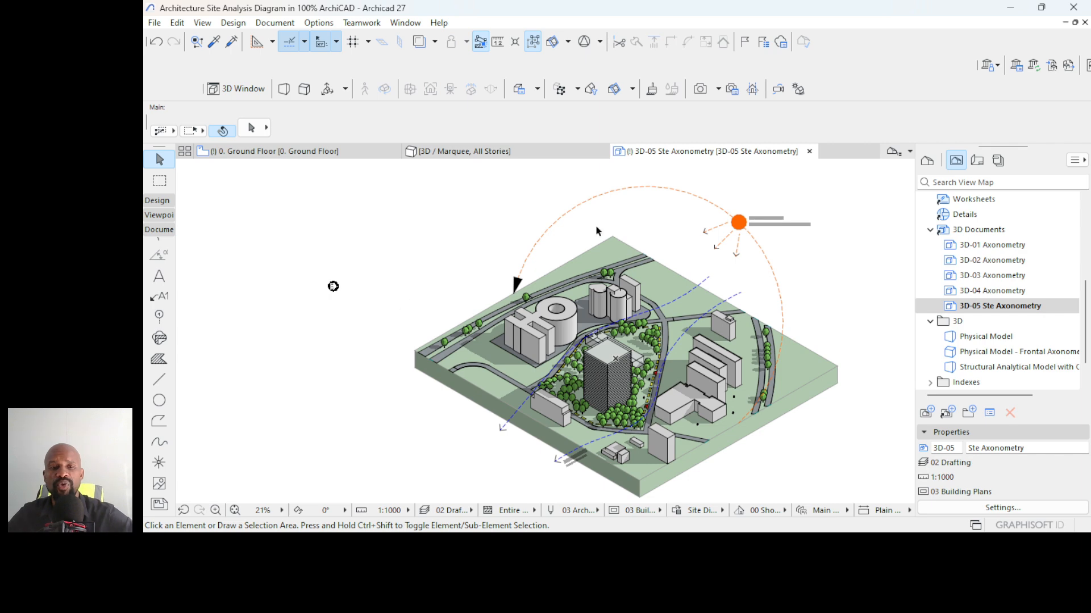
- Switch to the ArchiCAD Diagram Symbols project
{"action": "mouse_move", "coordinate": [713, 530]}
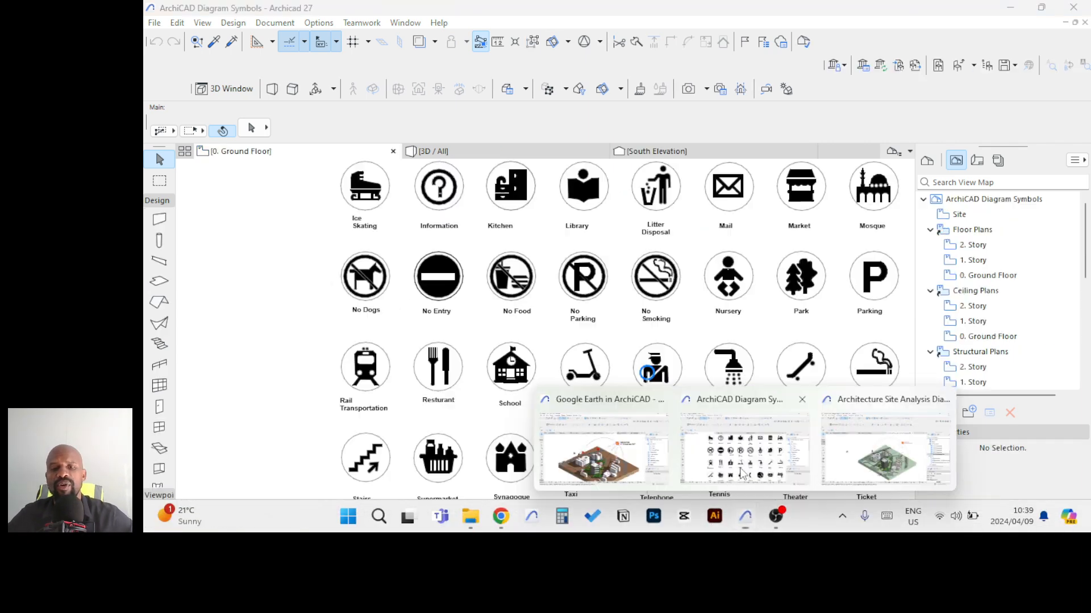
- Switch to the ArchiCAD Diagram Symbols project and copy the round Air transportation symbol without its caption
{"action": "left_click", "coordinate": [747, 448]}
{"action": "scroll", "coordinate": [545, 295], "scroll_direction": "down", "scroll_amount": 5}
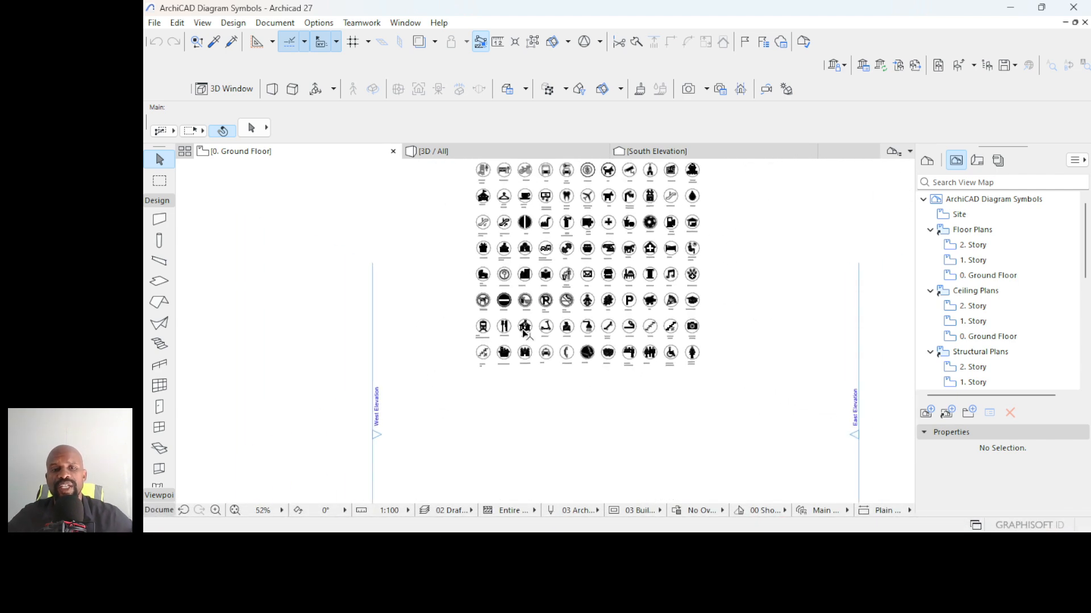
{"action": "middle_click_drag", "start_coordinate": [529, 277], "coordinate": [530, 312]}
{"action": "scroll", "coordinate": [497, 227], "scroll_direction": "up", "scroll_amount": 3}
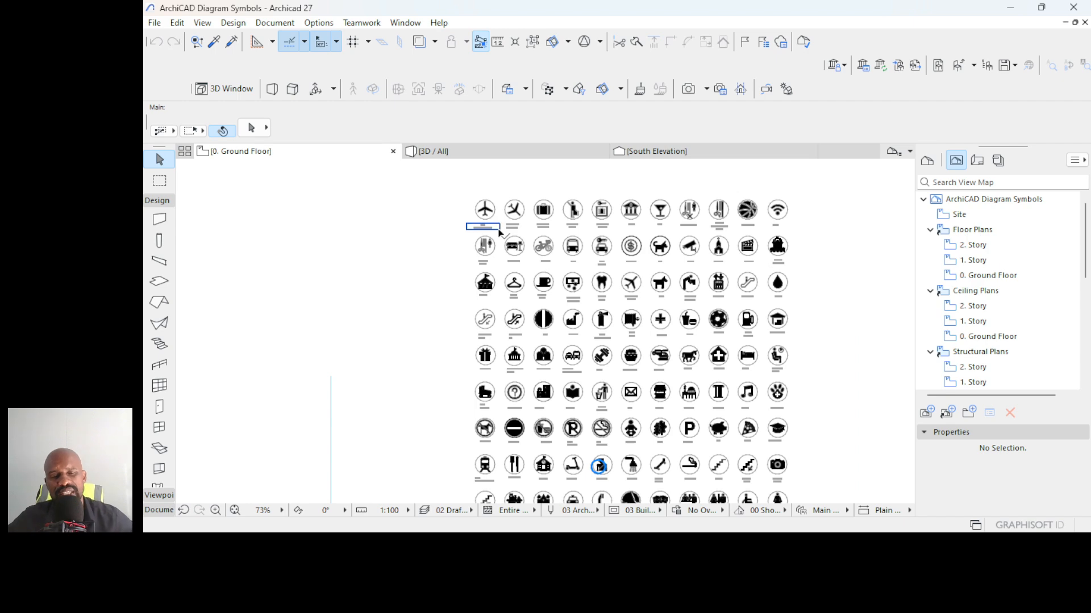
{"action": "scroll", "coordinate": [480, 193], "scroll_direction": "up", "scroll_amount": 8}
{"action": "left_click_drag", "start_coordinate": [538, 188], "coordinate": [359, 300]}
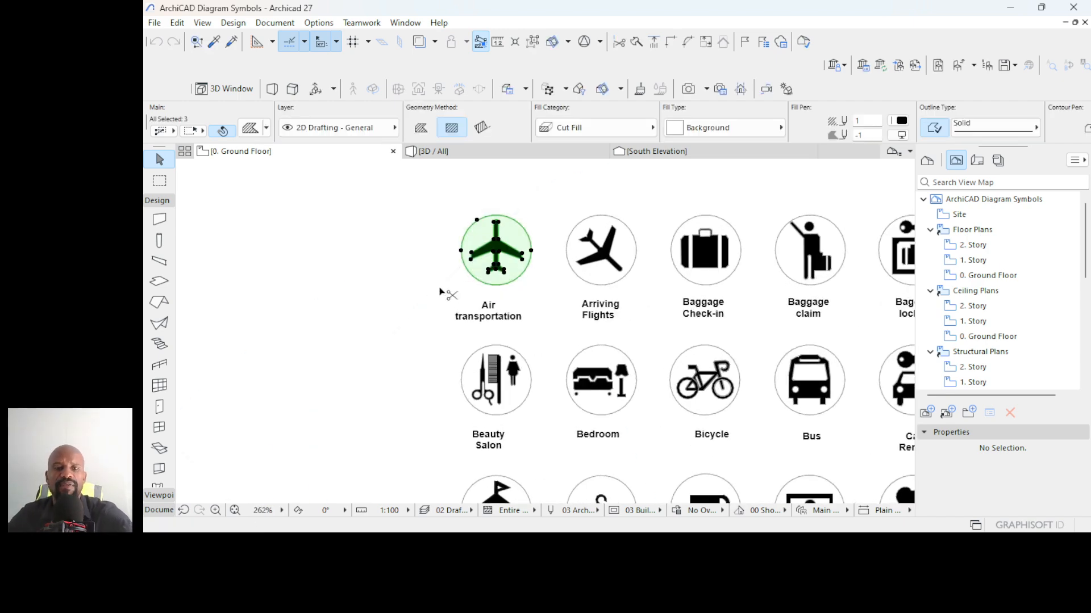
{"action": "key", "text": "ctrl+c"}
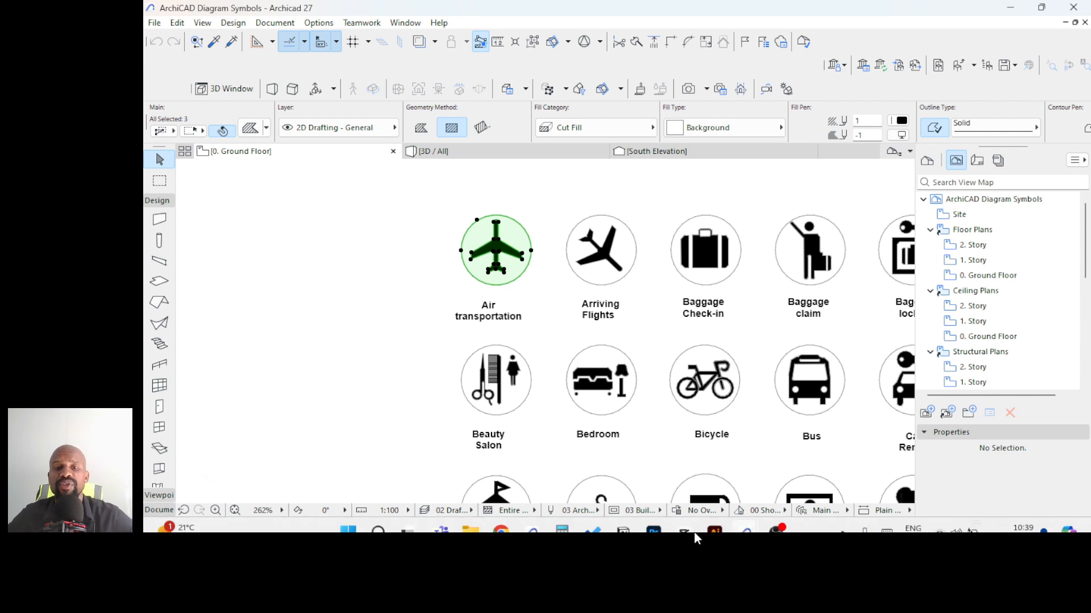
- Switch to the Architecture Site Analysis Diagram project and paste the airplane symbol in the empty area beside the site axonometry
{"action": "mouse_move", "coordinate": [746, 518]}
{"action": "left_click", "coordinate": [883, 470]}
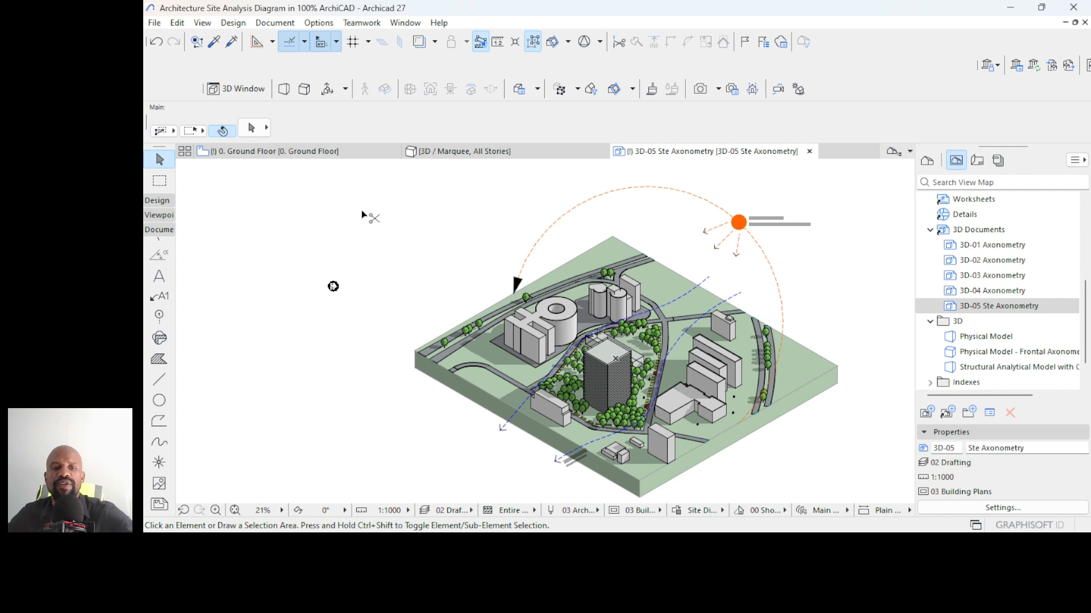
{"action": "key", "text": "ctrl+v"}
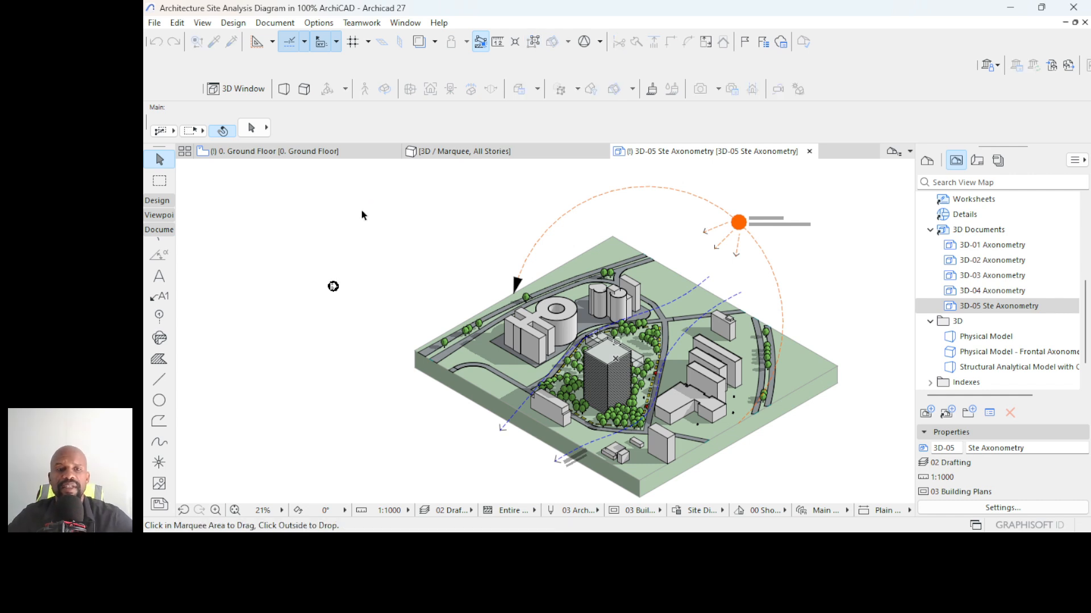
{"action": "left_click", "coordinate": [618, 345]}
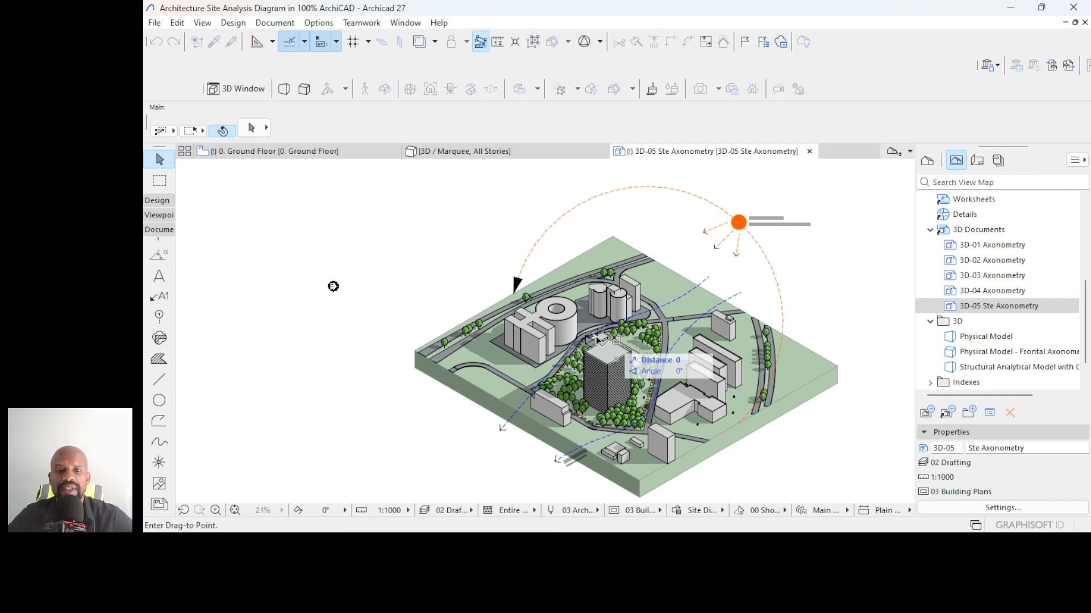
{"action": "left_click", "coordinate": [363, 291]}
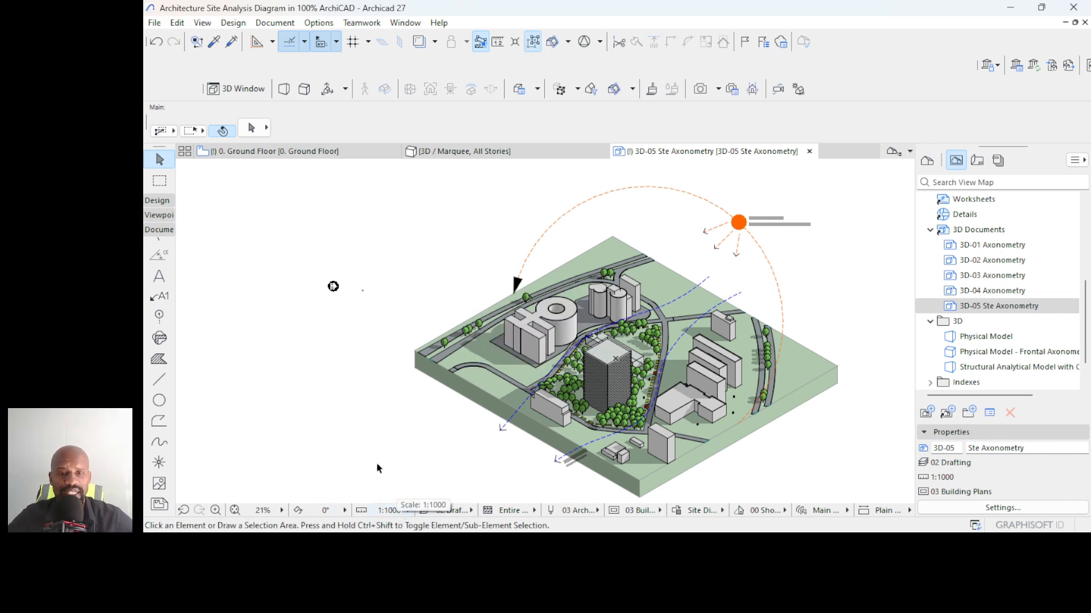
- Enlarge the pasted airplane symbol with a graphically defined Resize until it is somewhat bigger than the black round symbol beside it
{"action": "scroll", "coordinate": [303, 281], "scroll_direction": "up", "scroll_amount": 2}
{"action": "scroll", "coordinate": [355, 291], "scroll_direction": "up", "scroll_amount": 10}
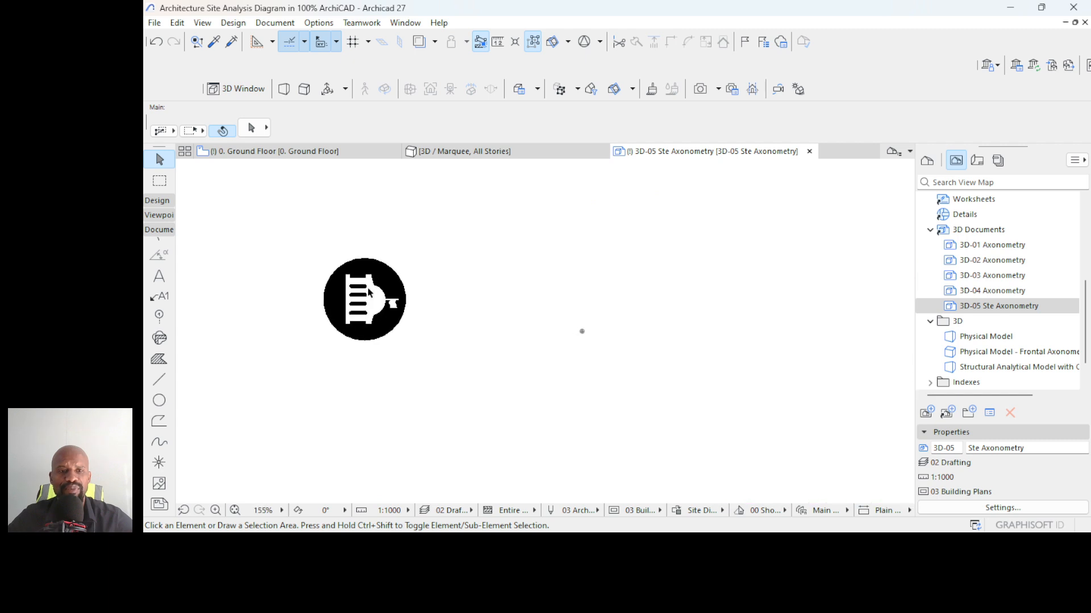
{"action": "left_click_drag", "start_coordinate": [662, 301], "coordinate": [555, 370]}
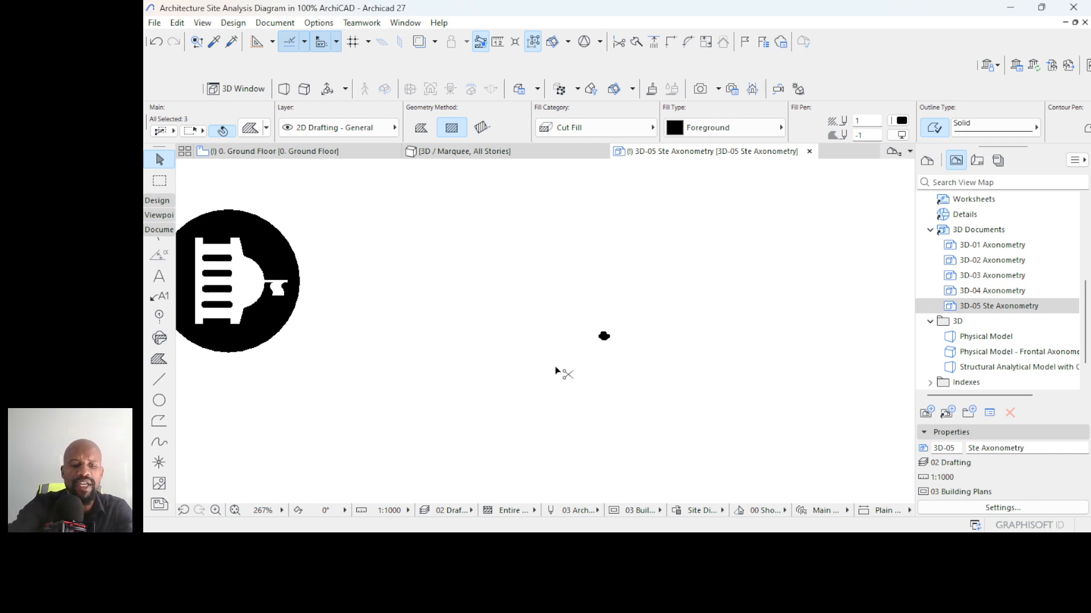
{"action": "key", "text": "ctrl+k"}
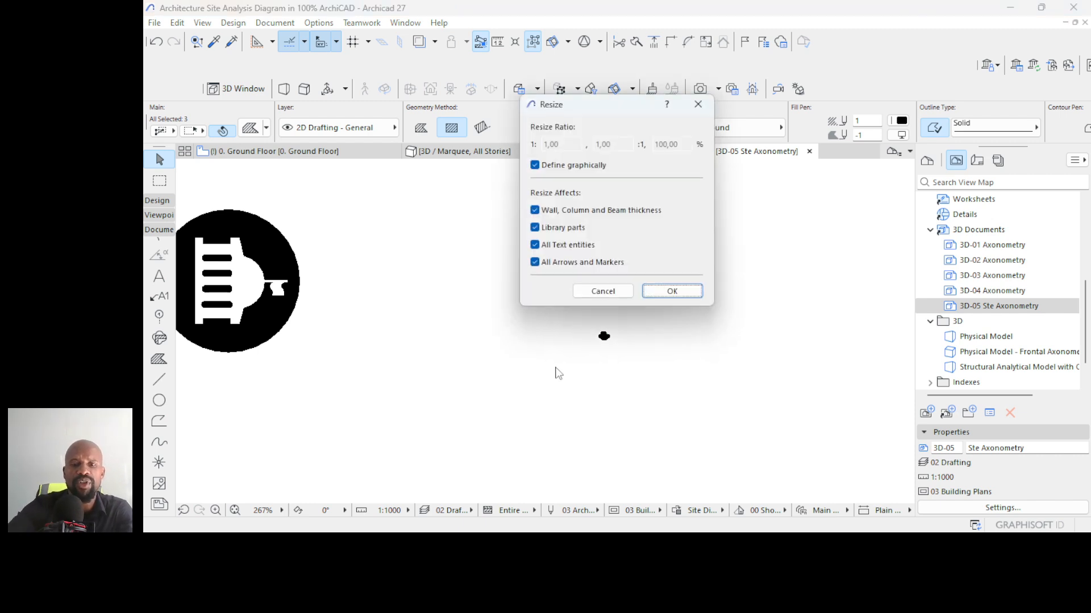
{"action": "left_click", "coordinate": [698, 292]}
{"action": "left_click", "coordinate": [604, 338]}
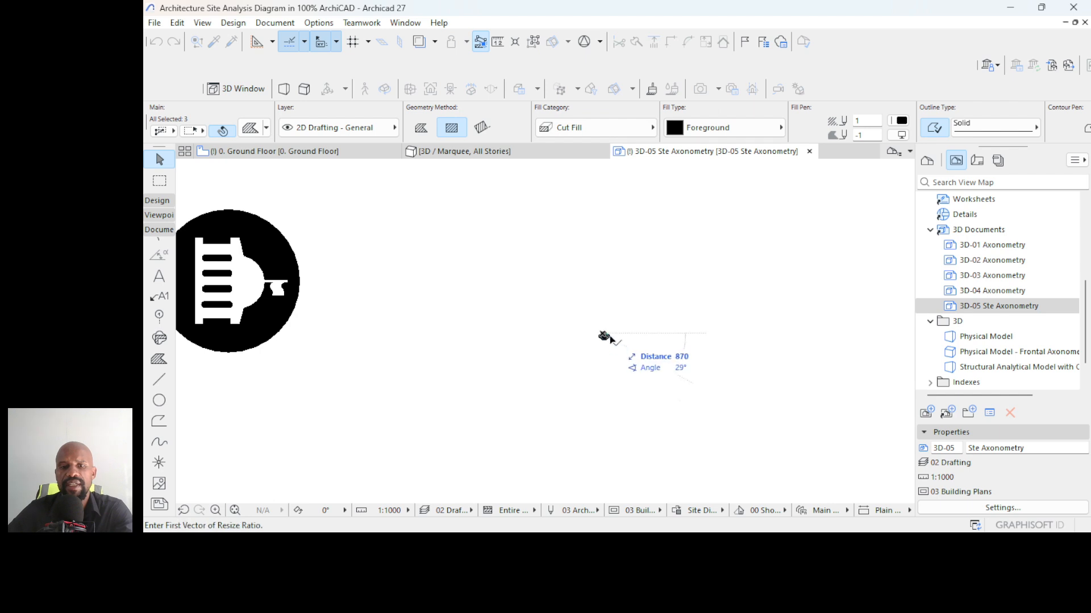
{"action": "left_click", "coordinate": [647, 381]}
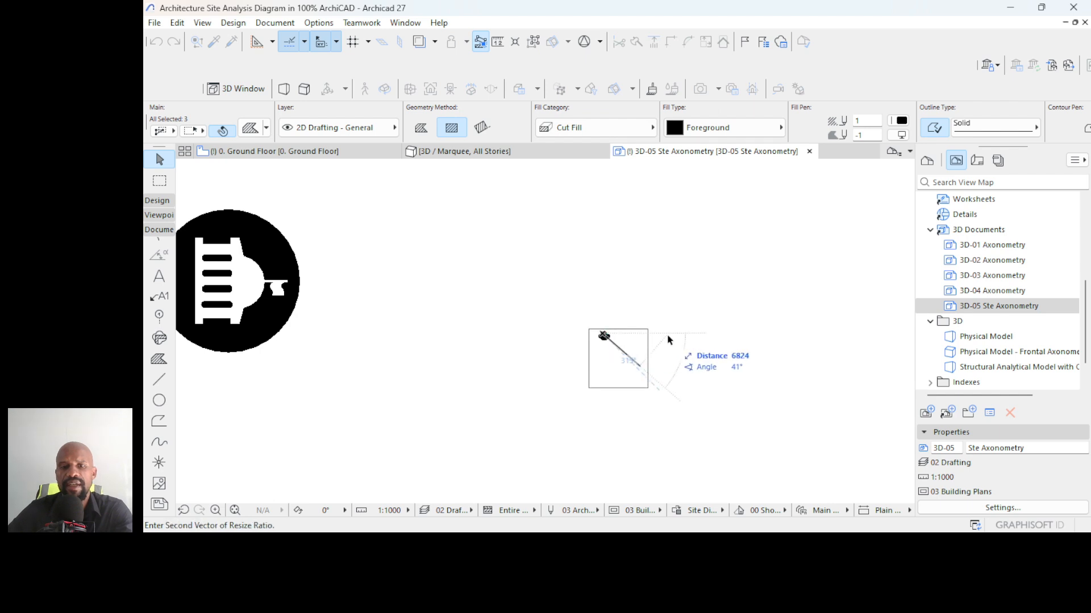
{"action": "left_click", "coordinate": [816, 381]}
{"action": "scroll", "coordinate": [506, 250], "scroll_direction": "down", "scroll_amount": 5}
{"action": "left_click", "coordinate": [477, 343]}
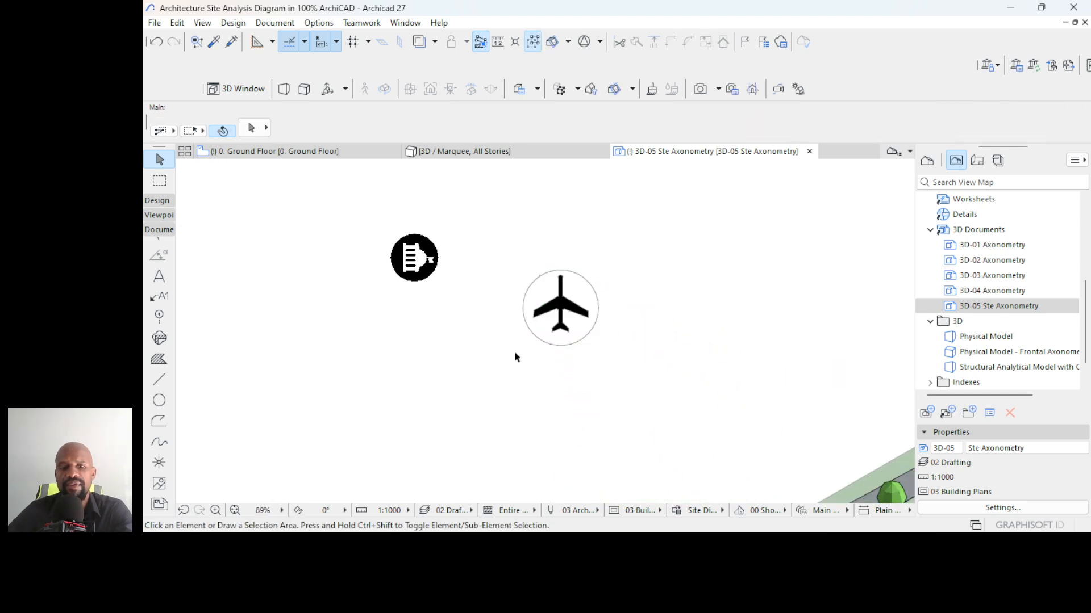
- Select all parts of the black round building symbol and open the option to save the selection as a label
{"action": "scroll", "coordinate": [446, 287], "scroll_direction": "down", "scroll_amount": 3}
{"action": "scroll", "coordinate": [449, 286], "scroll_direction": "down", "scroll_amount": 7}
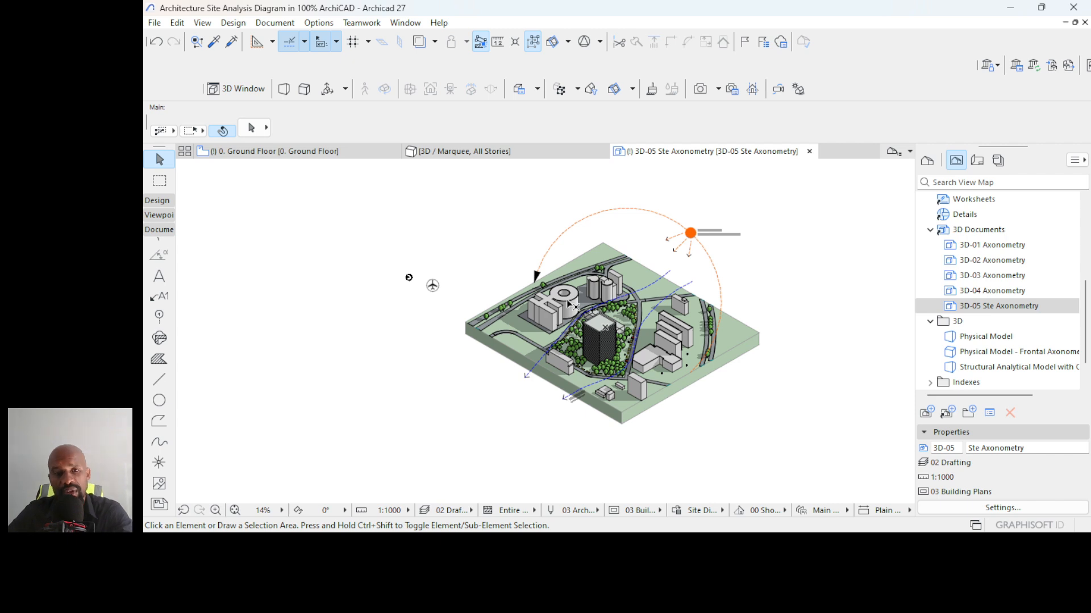
{"action": "scroll", "coordinate": [524, 274], "scroll_direction": "up", "scroll_amount": 2}
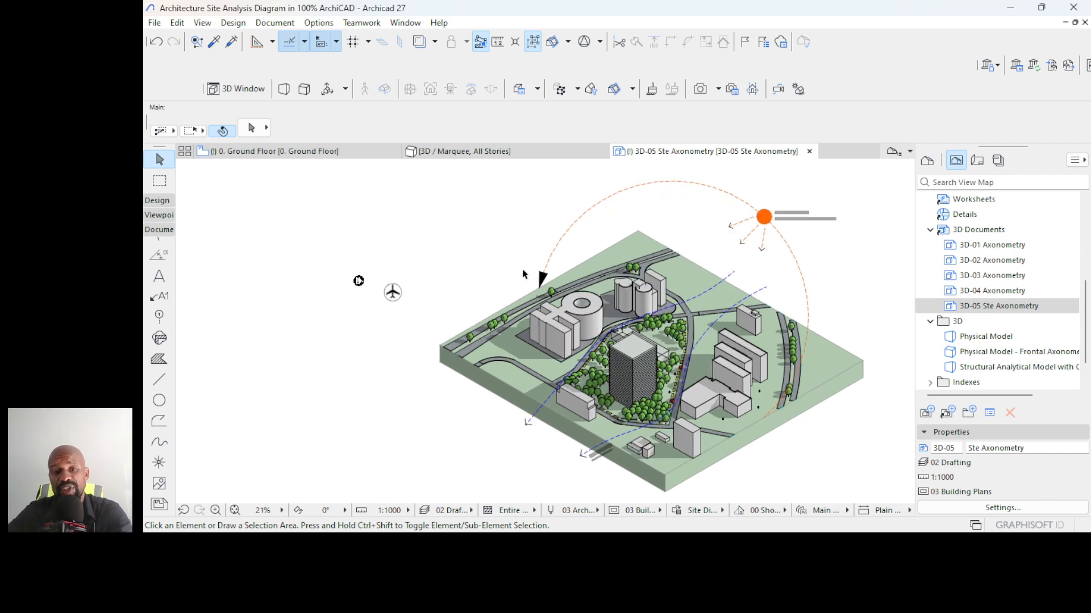
{"action": "scroll", "coordinate": [340, 278], "scroll_direction": "up", "scroll_amount": 5}
{"action": "left_click", "coordinate": [467, 223]}
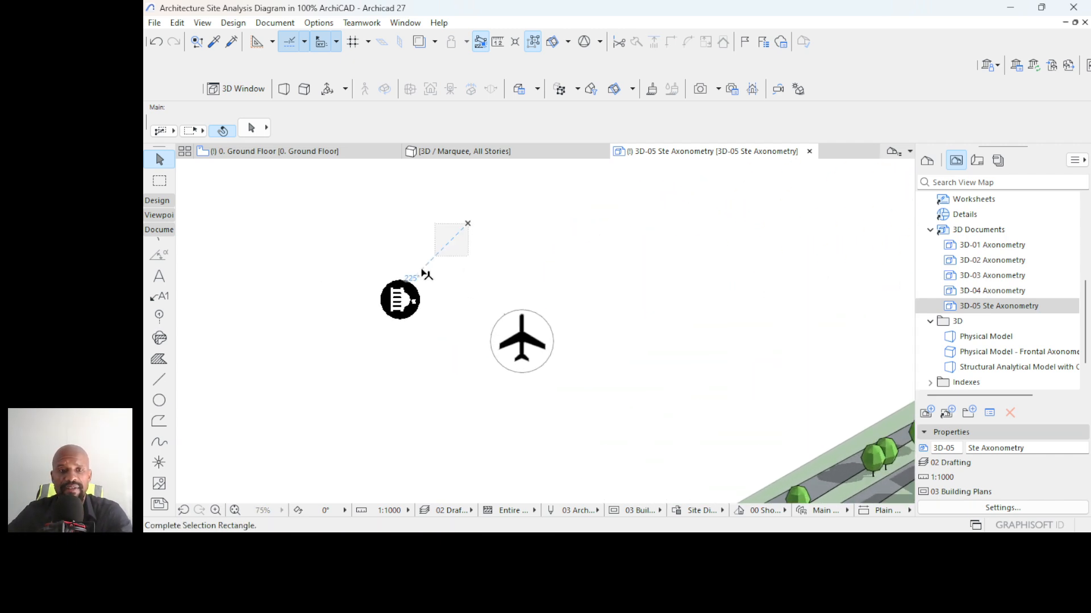
{"action": "left_click", "coordinate": [322, 352]}
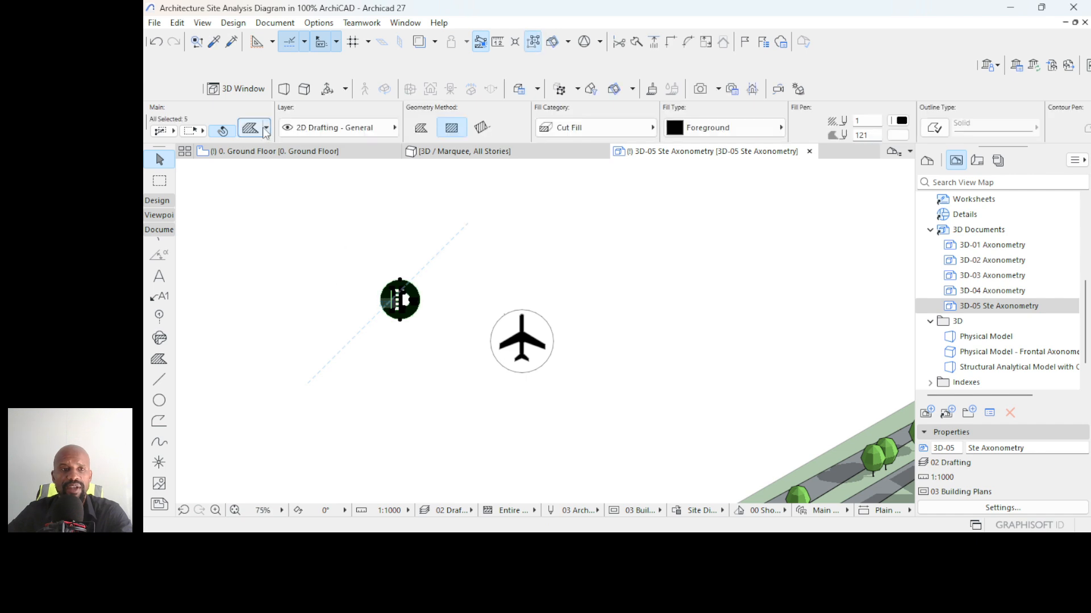
{"action": "left_click", "coordinate": [155, 24]}
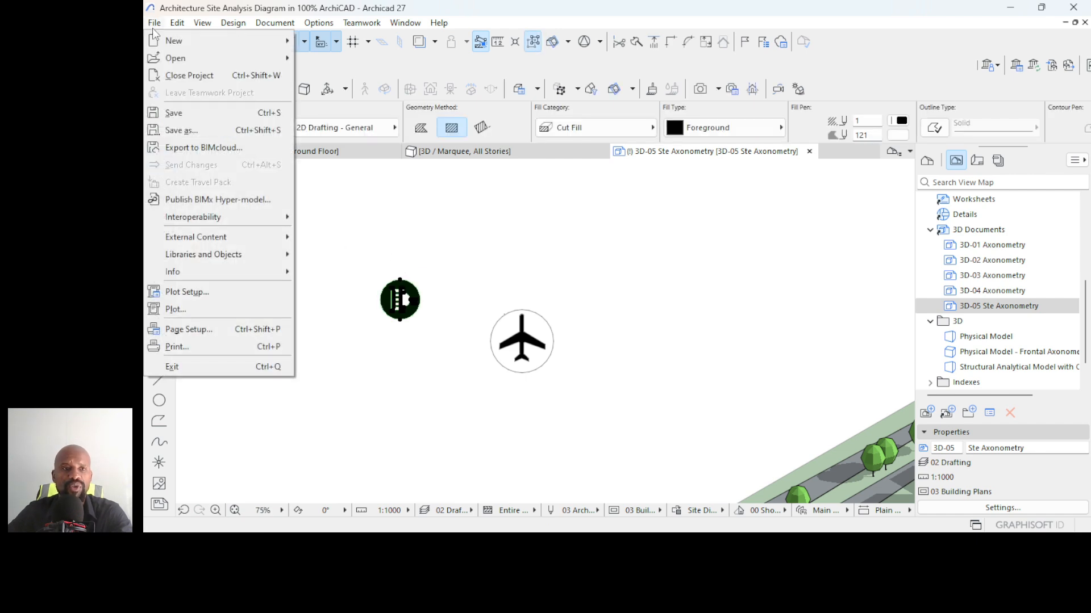
{"action": "mouse_move", "coordinate": [200, 260]}
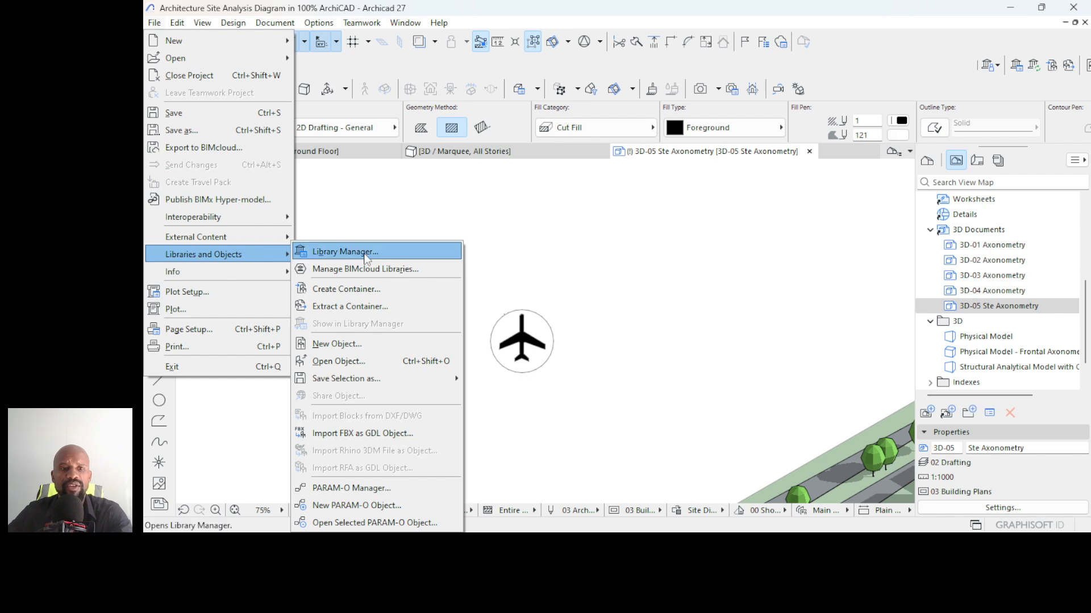
{"action": "mouse_move", "coordinate": [421, 376]}
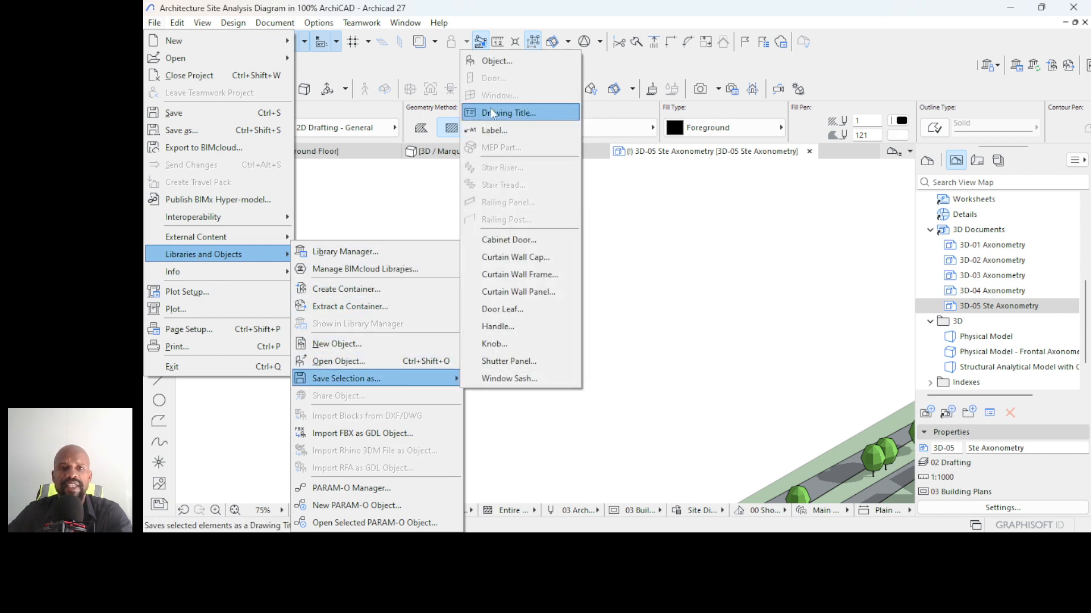
{"action": "left_click", "coordinate": [494, 130]}
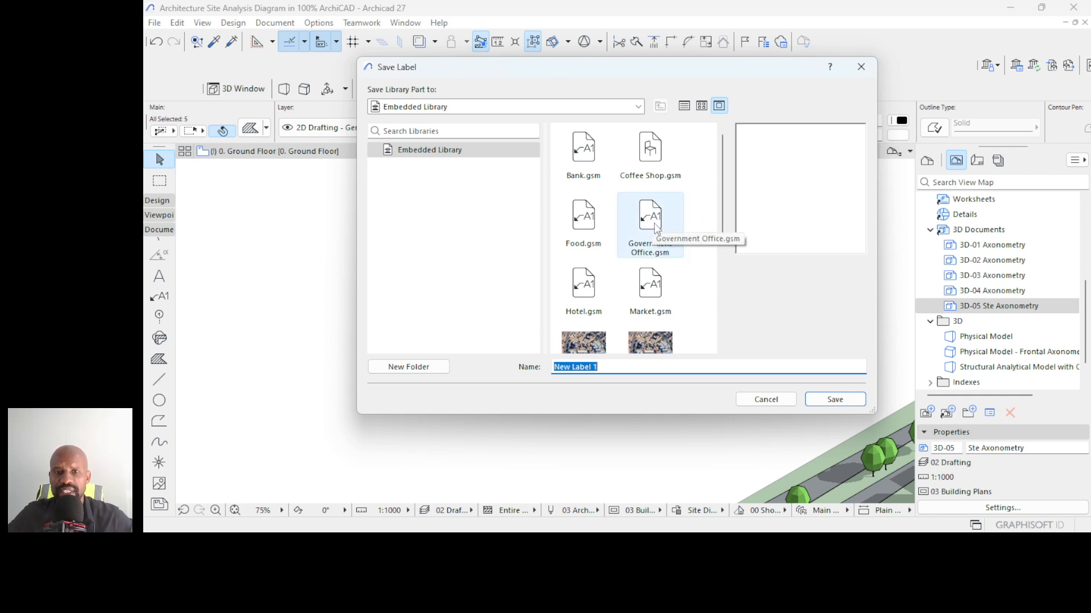
- Examine the label files already stored in the Embedded Library, including Government Office.gsm, then cancel saving and deselect the symbol
{"action": "left_click", "coordinate": [652, 239]}
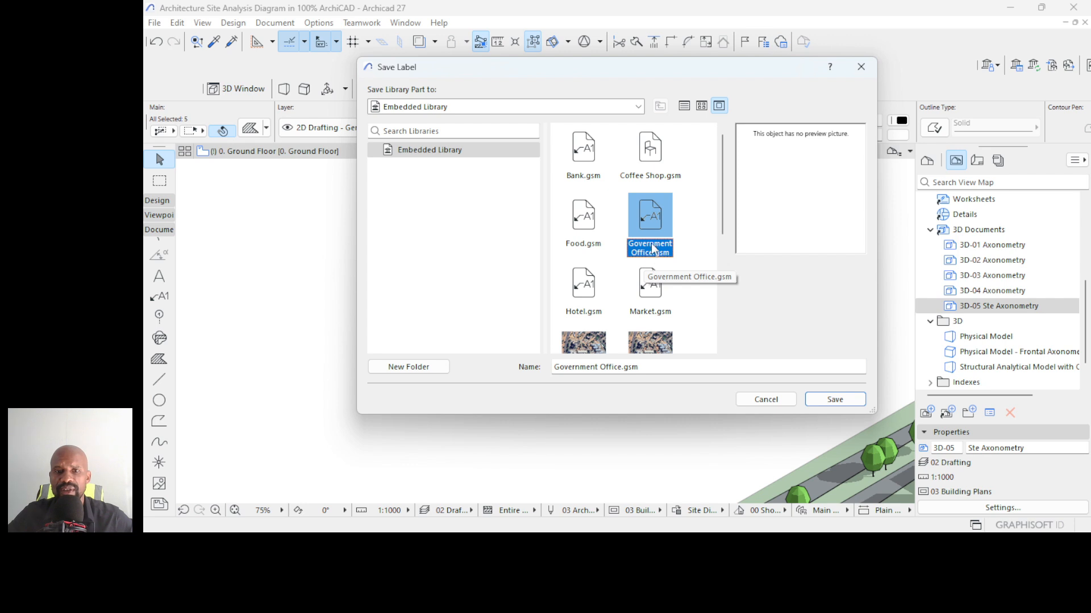
{"action": "left_click", "coordinate": [593, 167]}
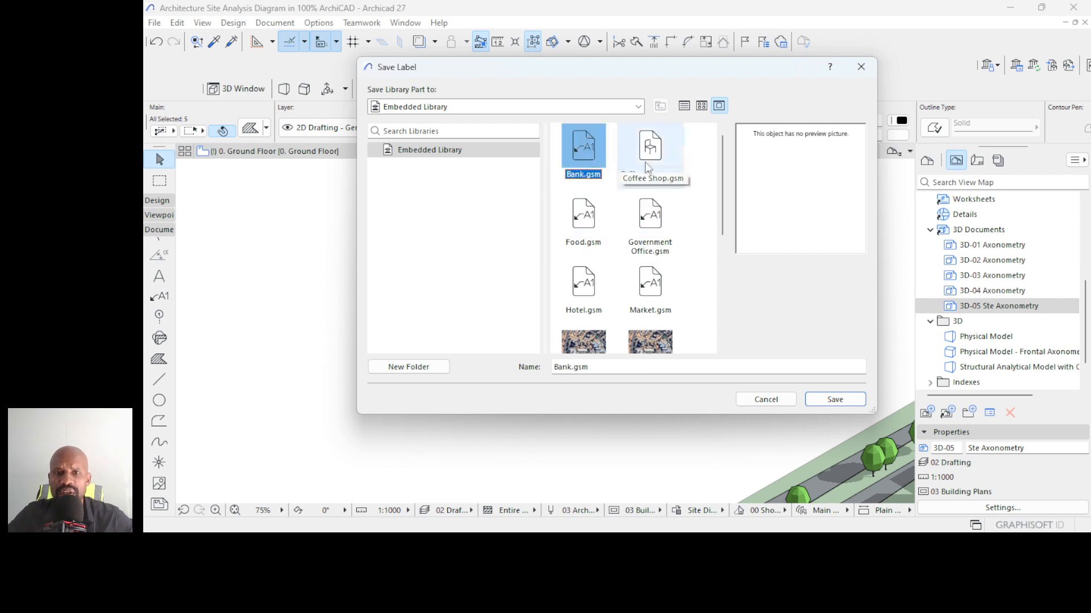
{"action": "left_click", "coordinate": [645, 161]}
{"action": "left_click", "coordinate": [601, 215]}
{"action": "left_click", "coordinate": [631, 218]}
{"action": "left_click", "coordinate": [584, 271]}
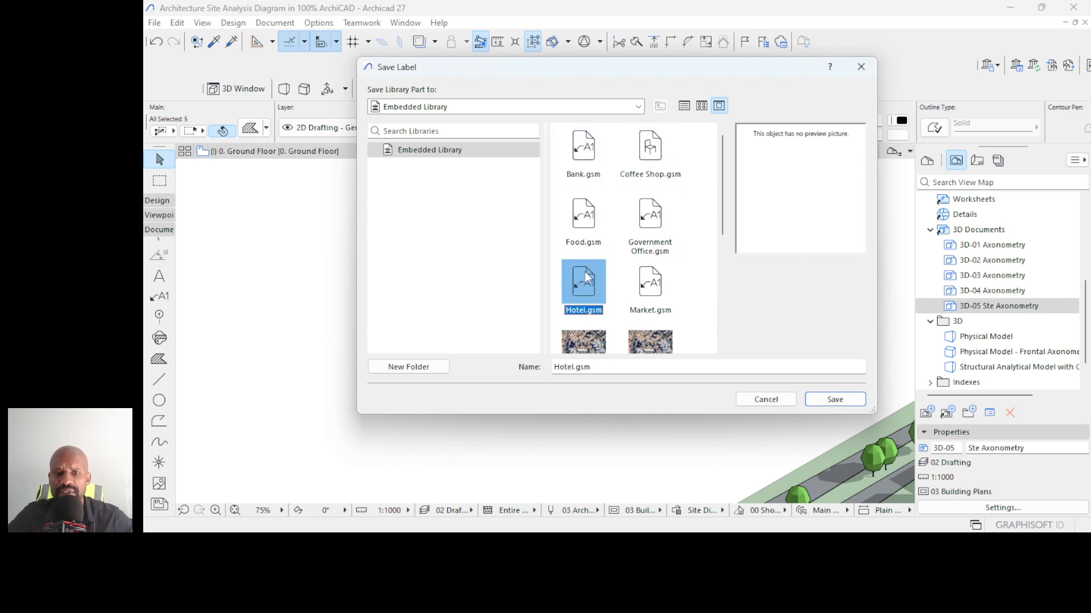
{"action": "left_click", "coordinate": [648, 284]}
{"action": "scroll", "coordinate": [656, 213], "scroll_direction": "down", "scroll_amount": 3}
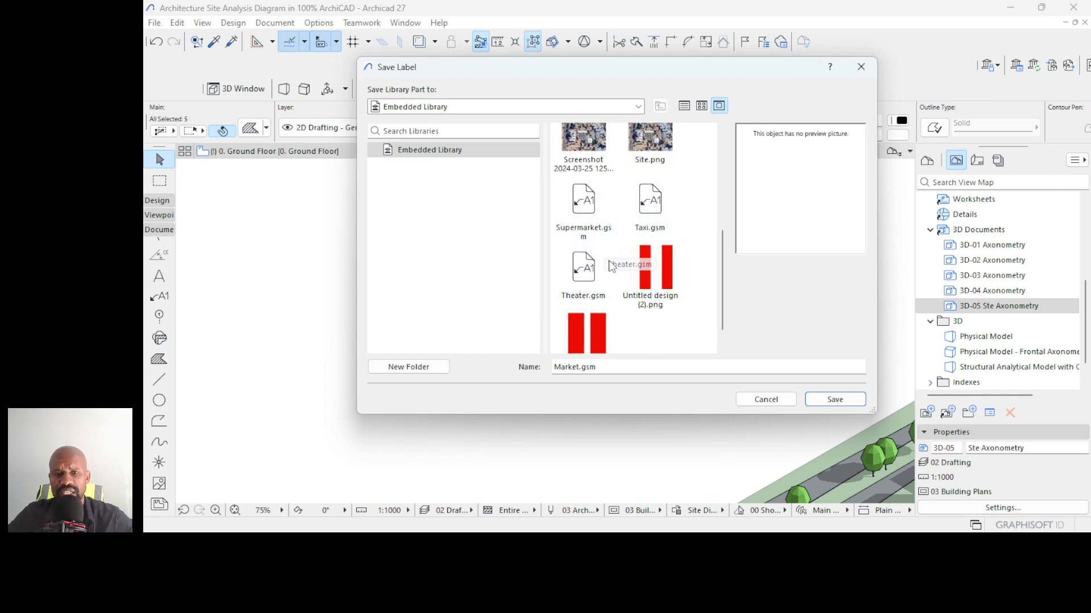
{"action": "scroll", "coordinate": [612, 267], "scroll_direction": "up", "scroll_amount": 3}
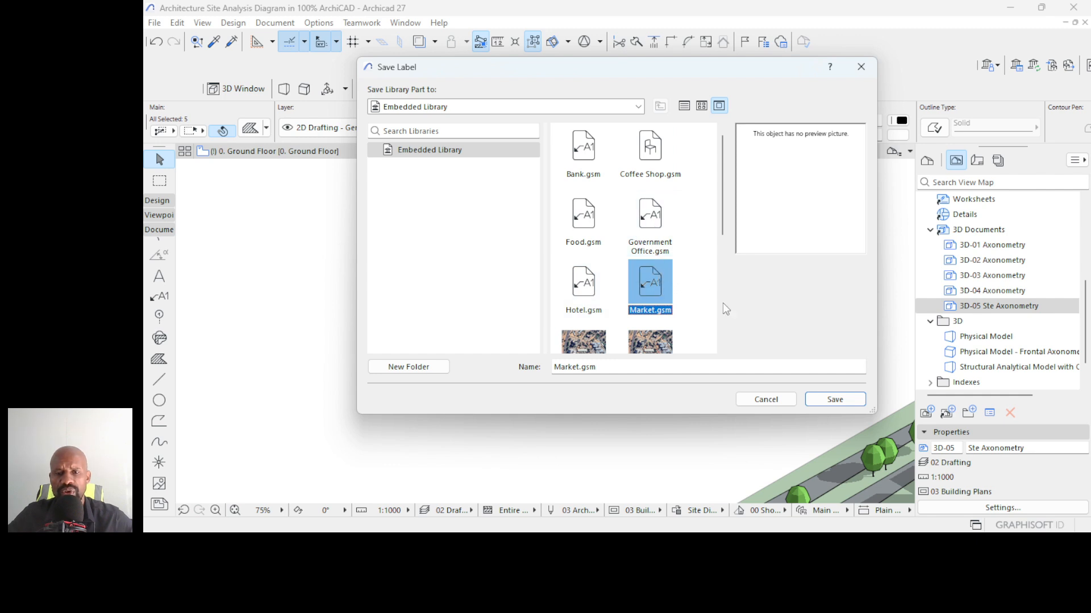
{"action": "left_click", "coordinate": [651, 225]}
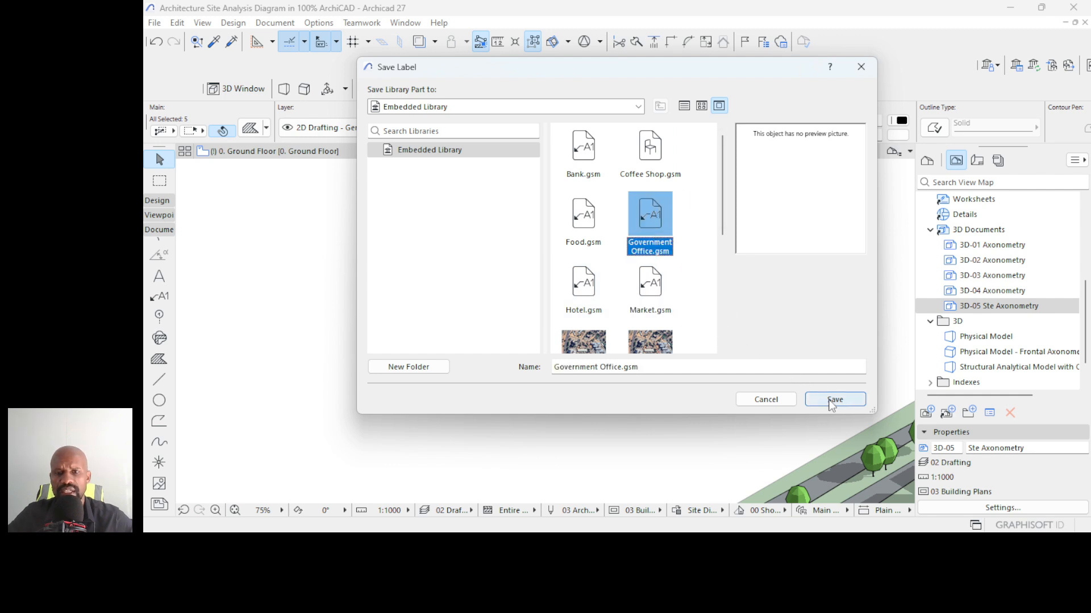
{"action": "left_click", "coordinate": [764, 399]}
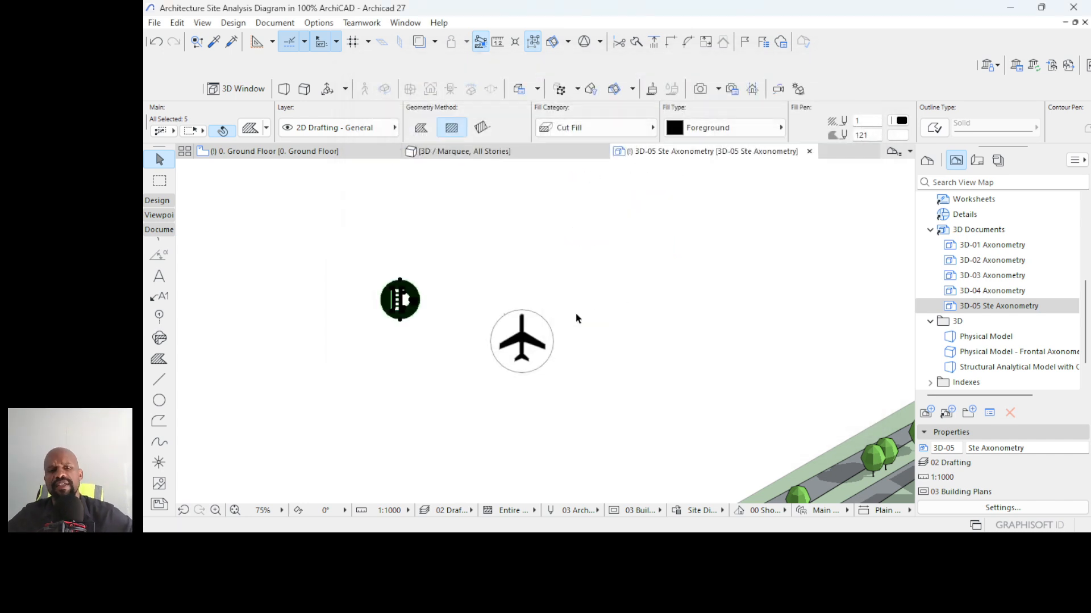
{"action": "scroll", "coordinate": [374, 298], "scroll_direction": "up", "scroll_amount": 5}
{"action": "key", "text": "Escape"}
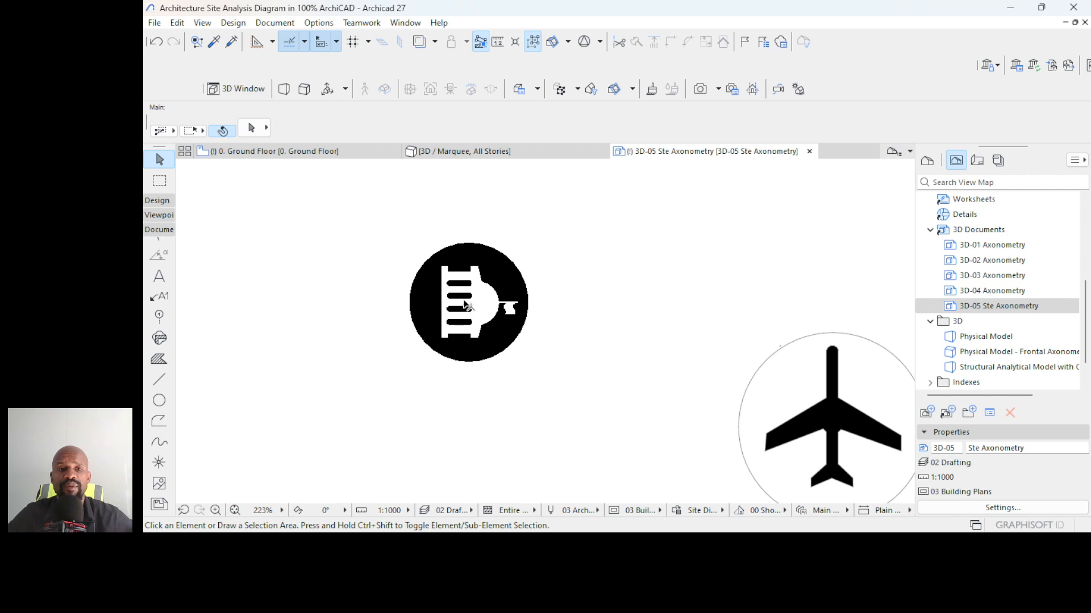
- Select the whole airplane symbol and rotate it 90° clockwise about its centre
{"action": "scroll", "coordinate": [525, 295], "scroll_direction": "down", "scroll_amount": 4}
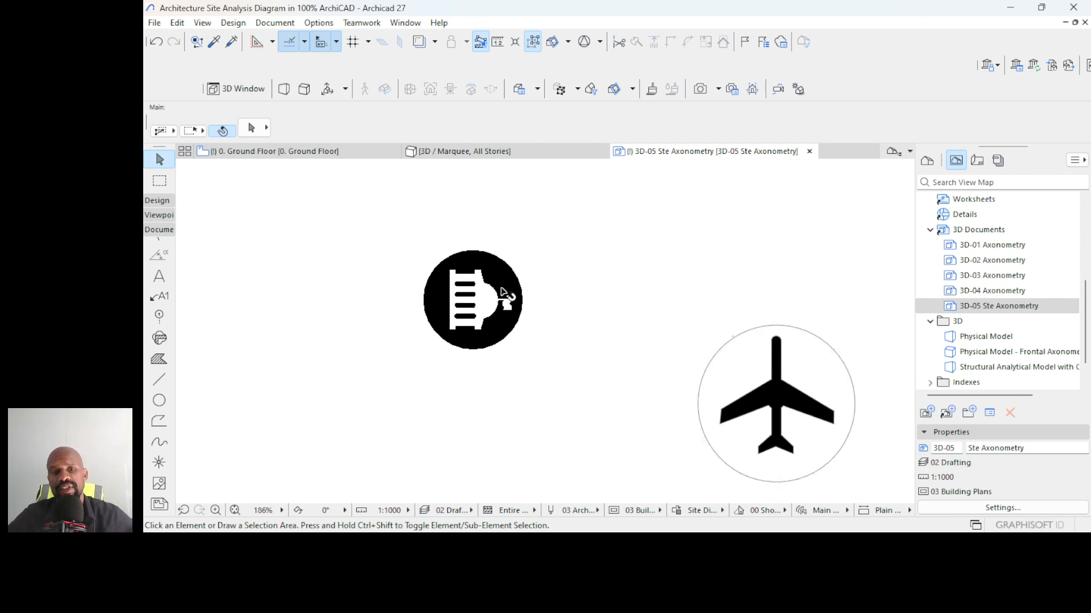
{"action": "left_click_drag", "start_coordinate": [848, 299], "coordinate": [608, 442]}
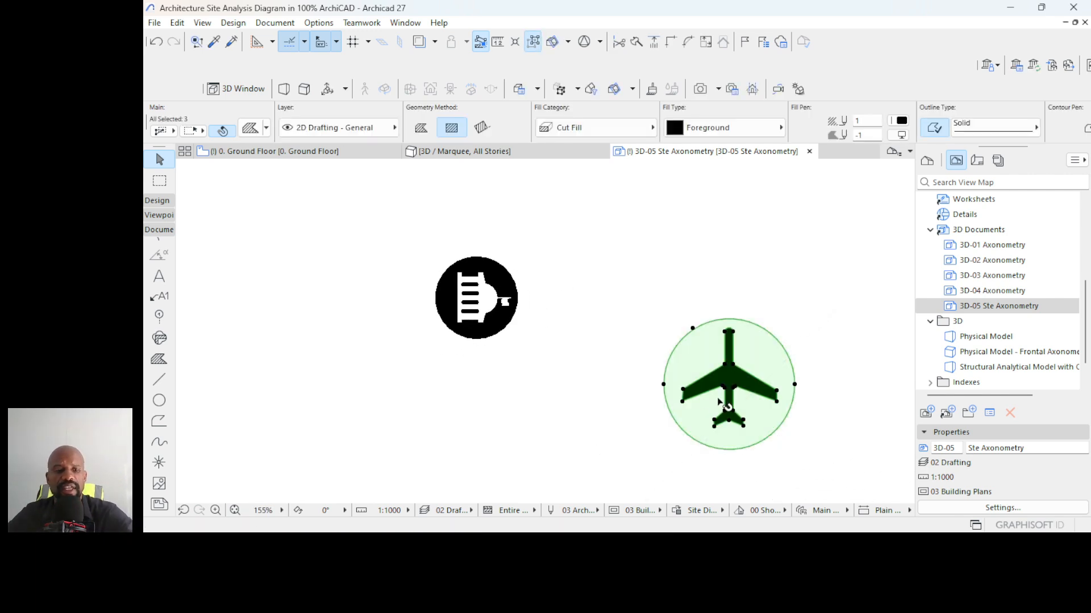
{"action": "scroll", "coordinate": [719, 404], "scroll_direction": "down", "scroll_amount": 3}
{"action": "scroll", "coordinate": [743, 405], "scroll_direction": "up", "scroll_amount": 1}
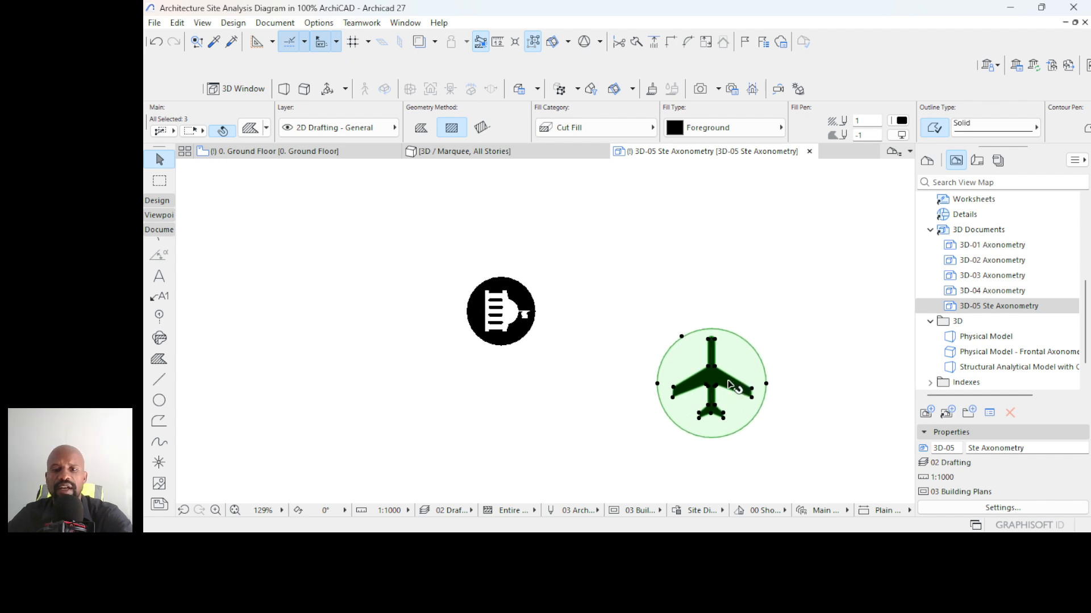
{"action": "key", "text": "ctrl+e"}
{"action": "left_click", "coordinate": [710, 387]}
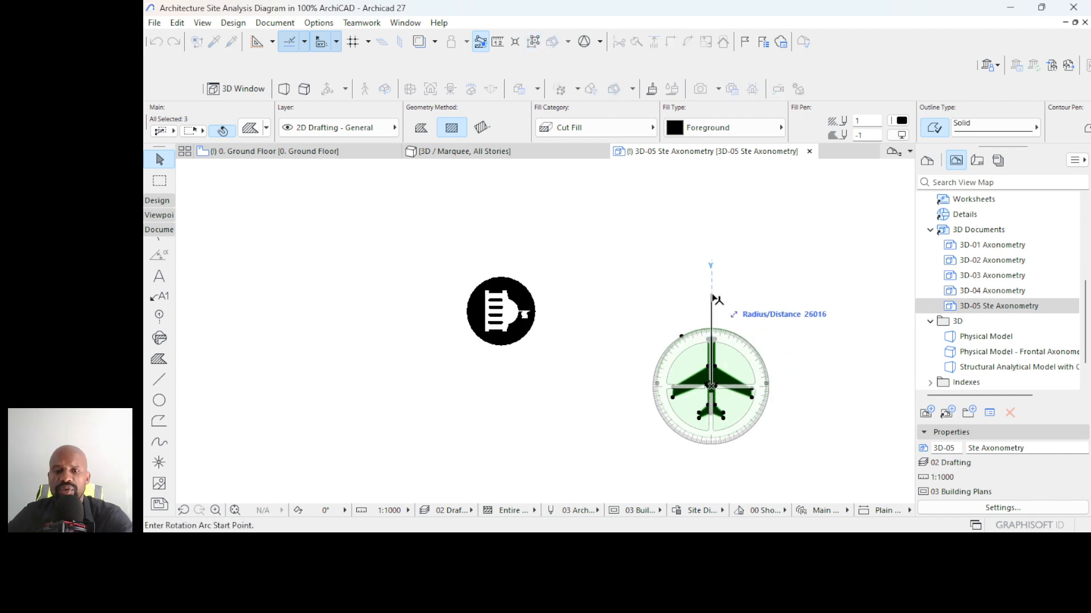
{"action": "left_click", "coordinate": [711, 295]}
{"action": "left_click", "coordinate": [793, 382]}
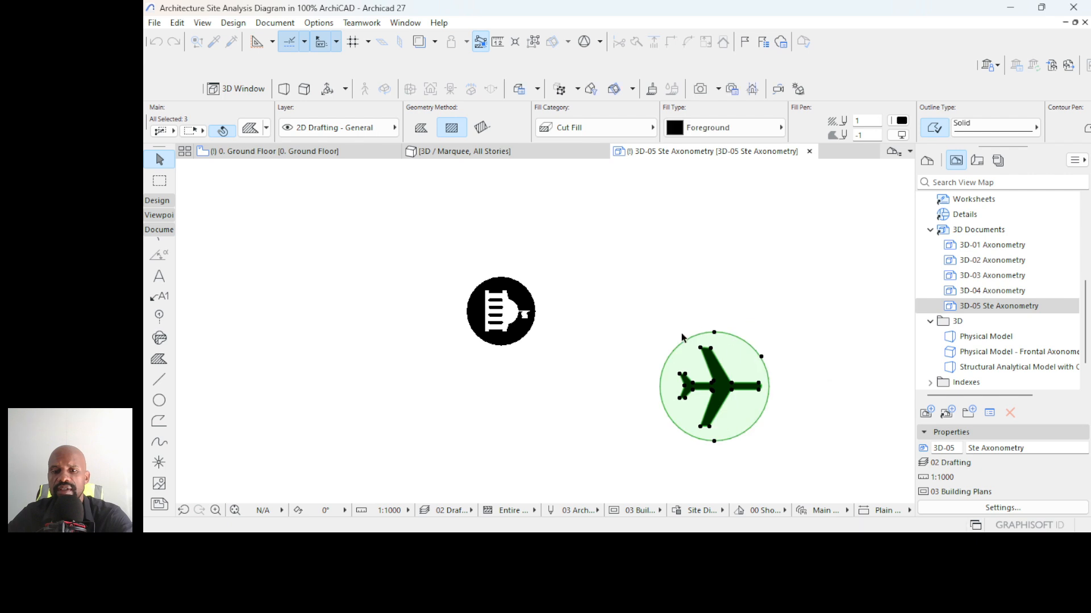
- Shrink the airplane symbol with a graphically defined Resize until it is only slightly larger than the black building symbol, and deselect it
{"action": "key", "text": "ctrl+k"}
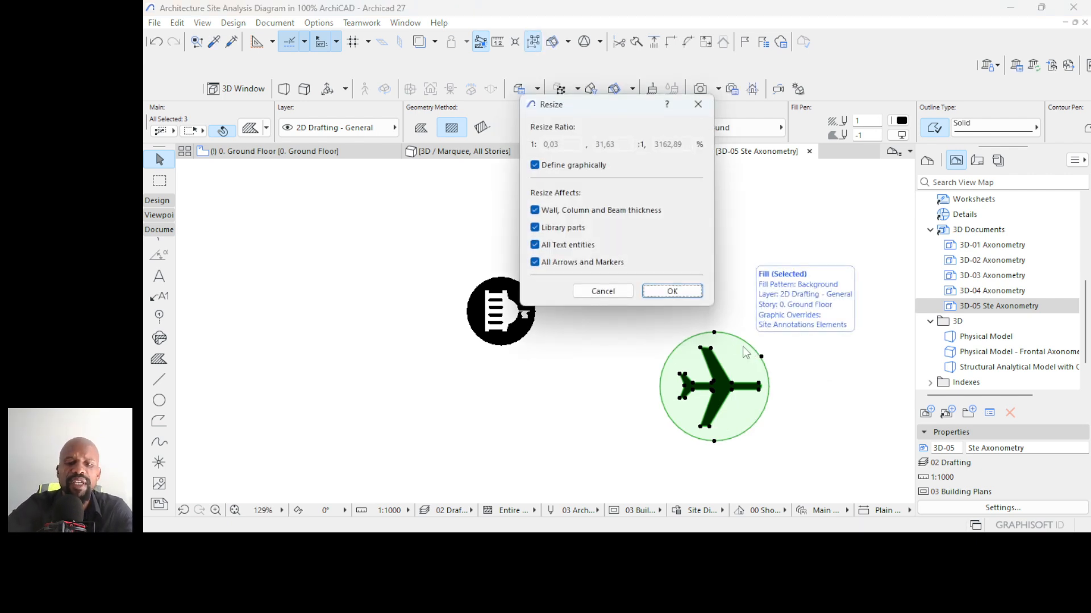
{"action": "key", "text": "Return"}
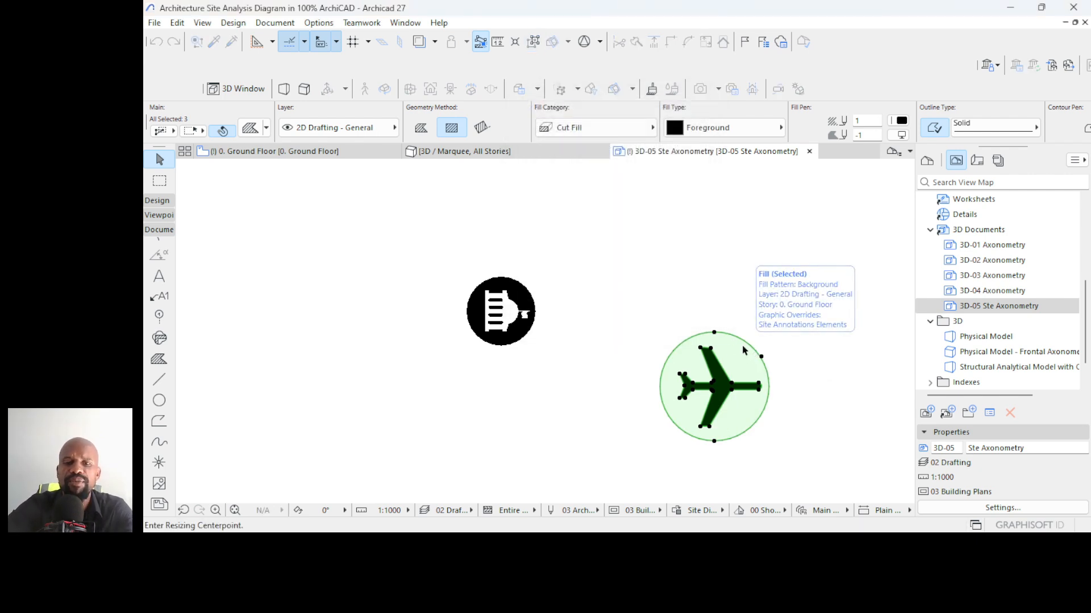
{"action": "left_click", "coordinate": [660, 385]}
{"action": "left_click", "coordinate": [759, 384]}
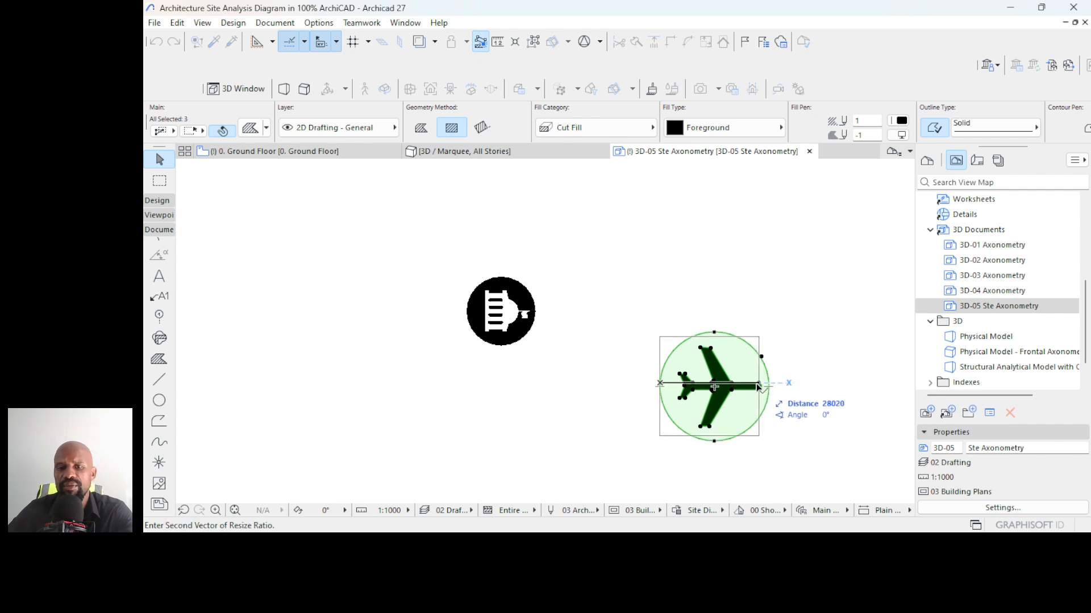
{"action": "left_click", "coordinate": [731, 385]}
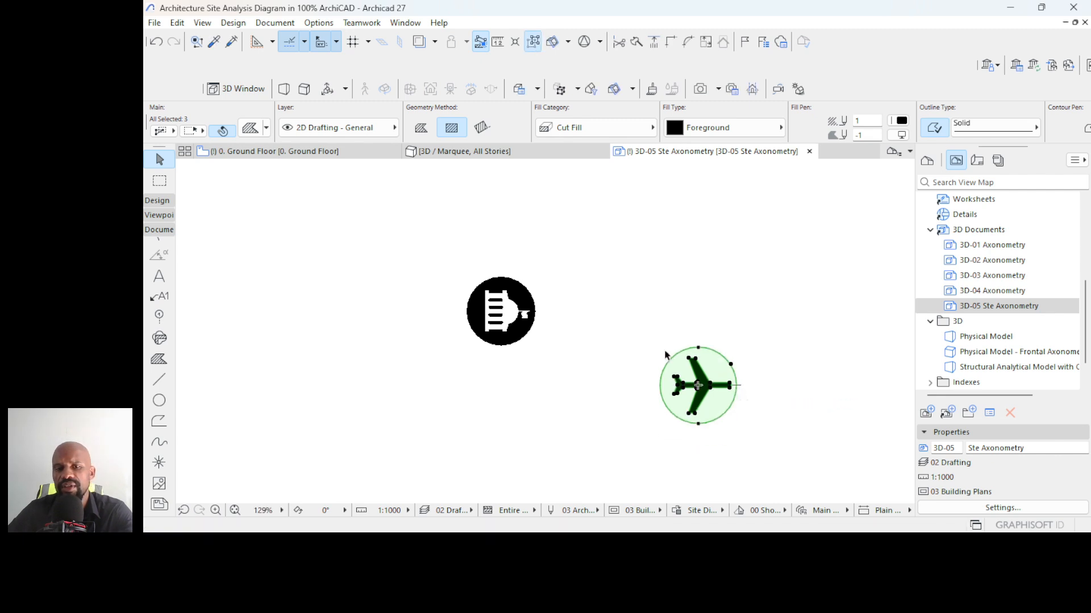
{"action": "left_click", "coordinate": [614, 334]}
- Subtract the airplane's outline from the circular background fill, using the airplane fill as the cutting shape
{"action": "left_click_drag", "start_coordinate": [731, 312], "coordinate": [608, 403]}
{"action": "left_click", "coordinate": [724, 377]}
{"action": "scroll", "coordinate": [693, 364], "scroll_direction": "up", "scroll_amount": 5}
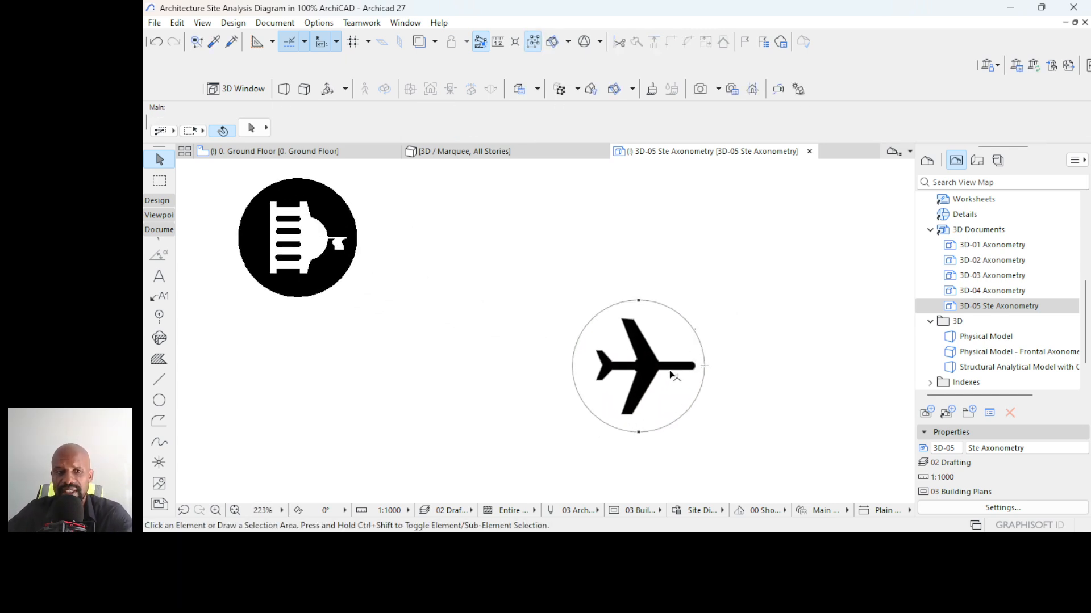
{"action": "left_click", "coordinate": [672, 317]}
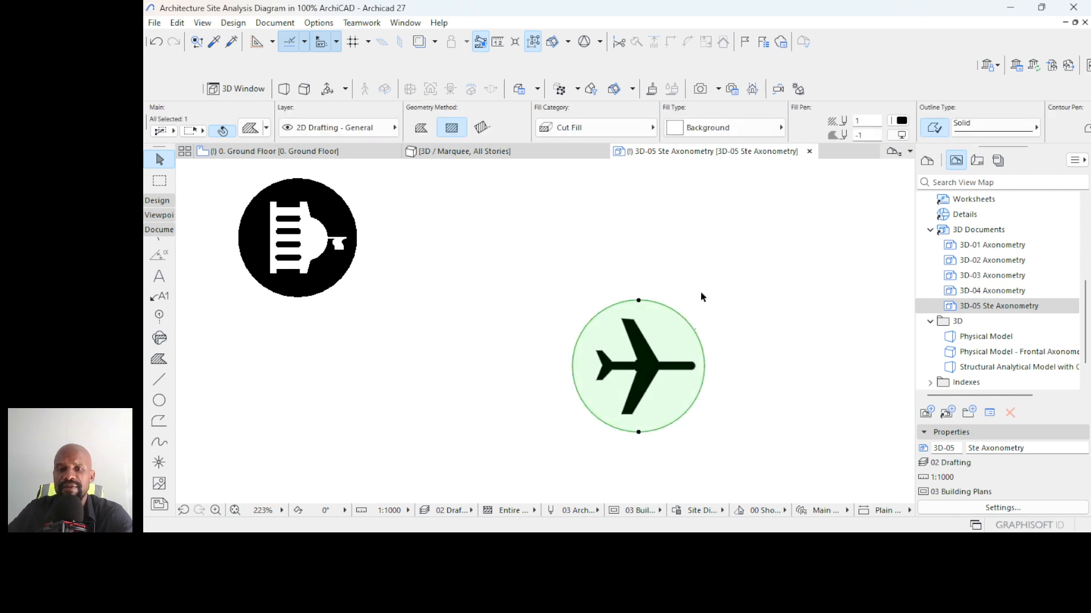
{"action": "left_click", "coordinate": [736, 311]}
{"action": "left_click", "coordinate": [656, 321]}
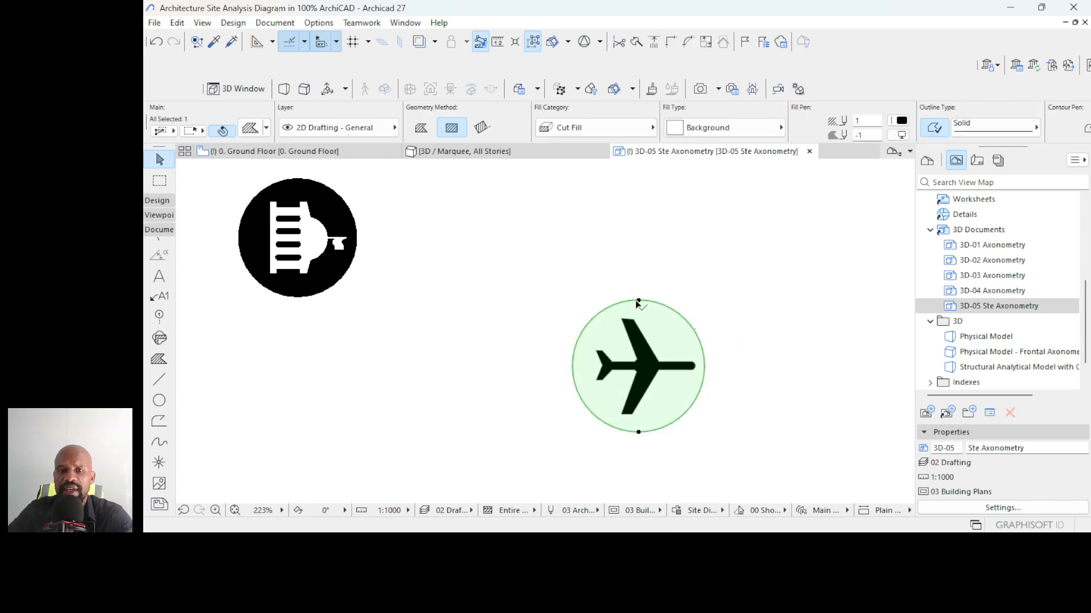
{"action": "left_click", "coordinate": [638, 301]}
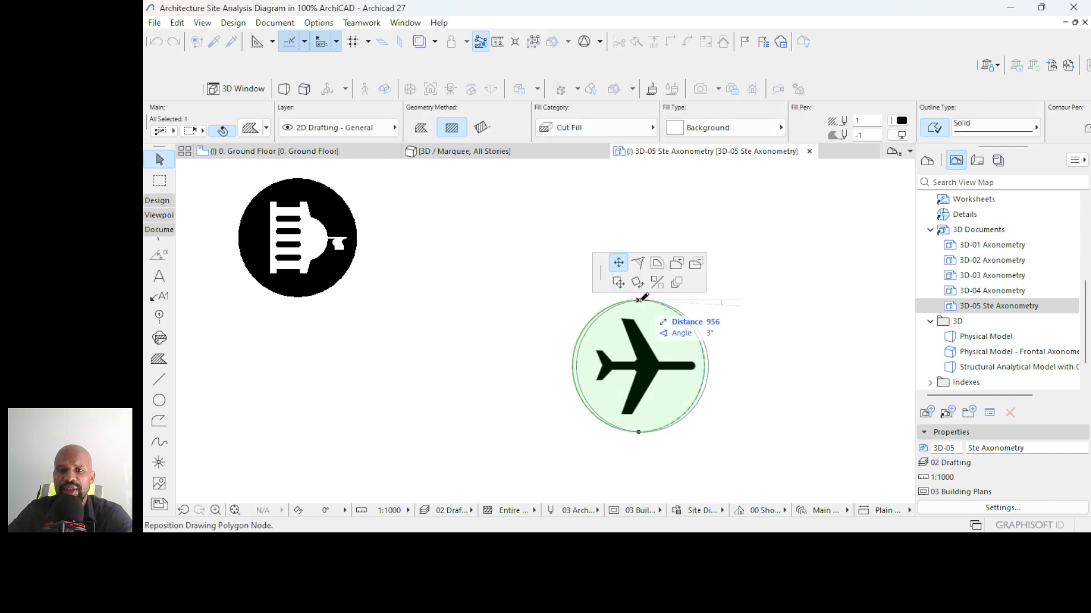
{"action": "left_click", "coordinate": [697, 265]}
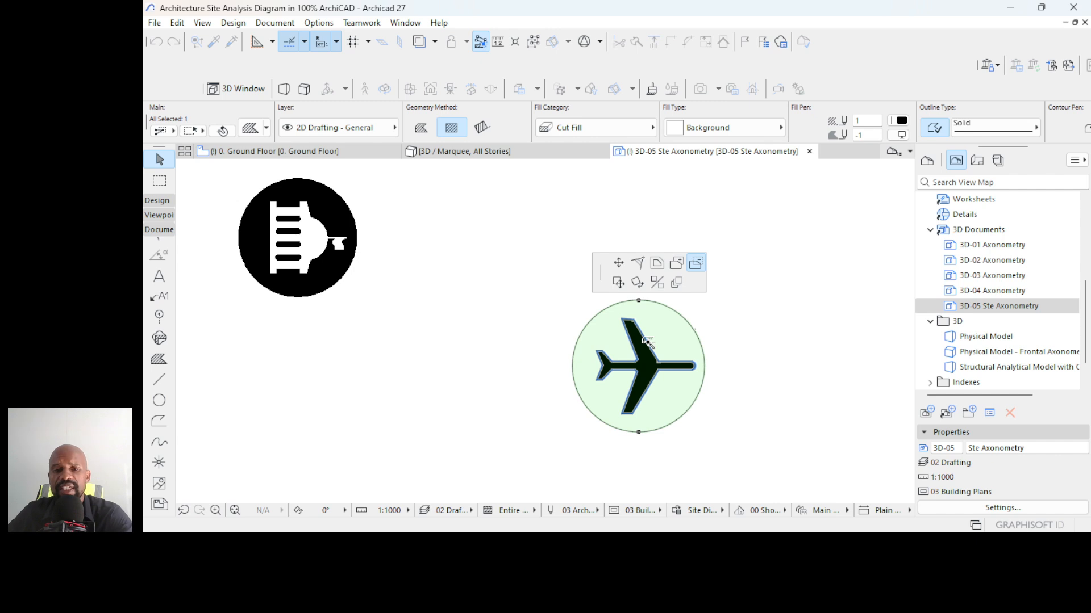
{"action": "left_click", "coordinate": [647, 341]}
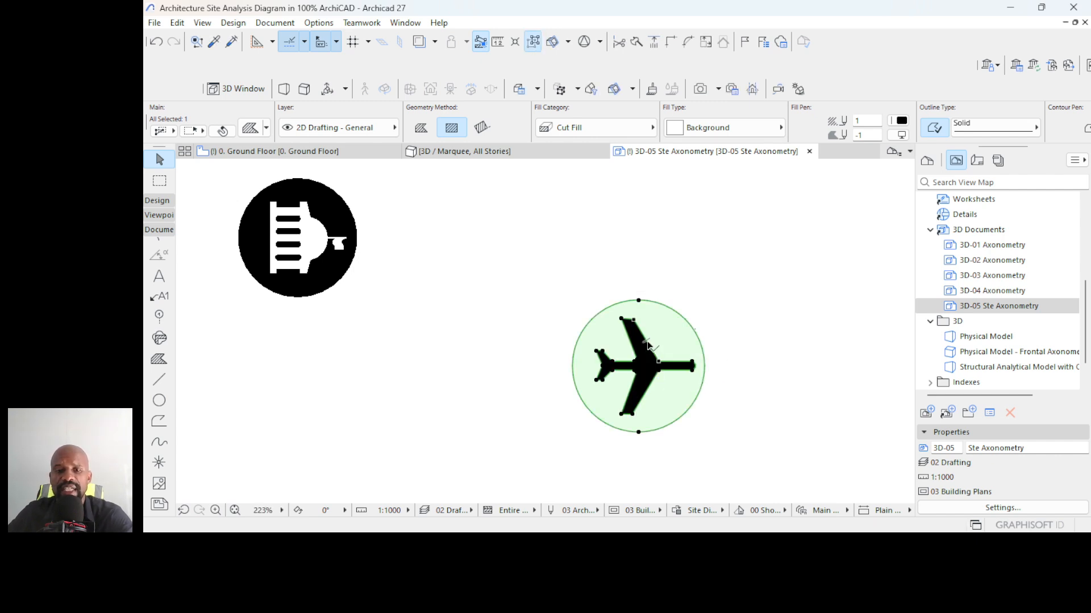
{"action": "left_click", "coordinate": [779, 334]}
- Delete the black airplane fill and set the remaining circular fill's background pen to 1, which is black
{"action": "left_click", "coordinate": [647, 347]}
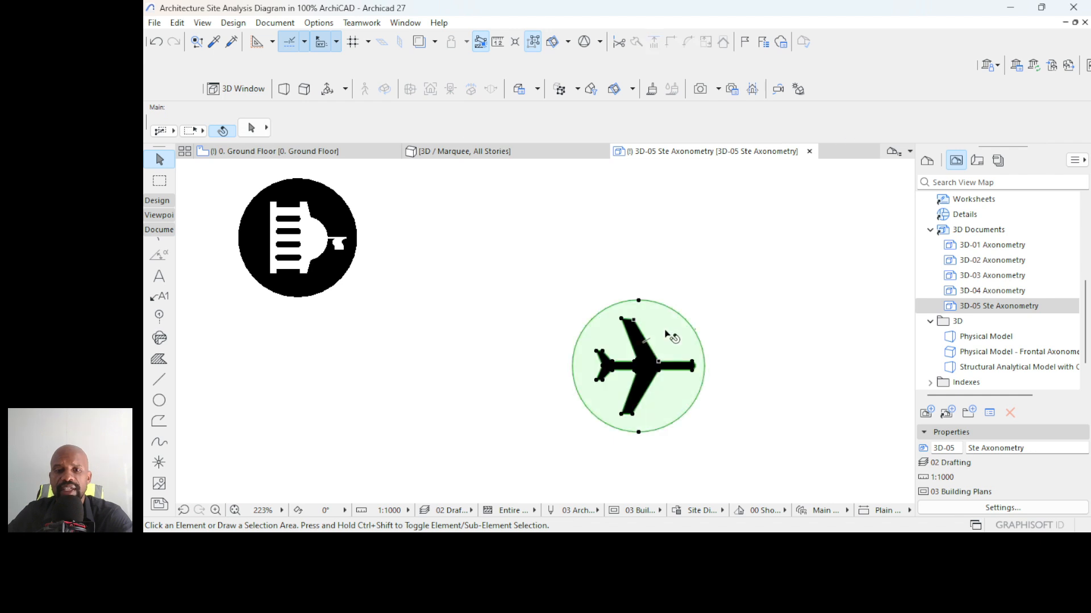
{"action": "left_click", "coordinate": [643, 358]}
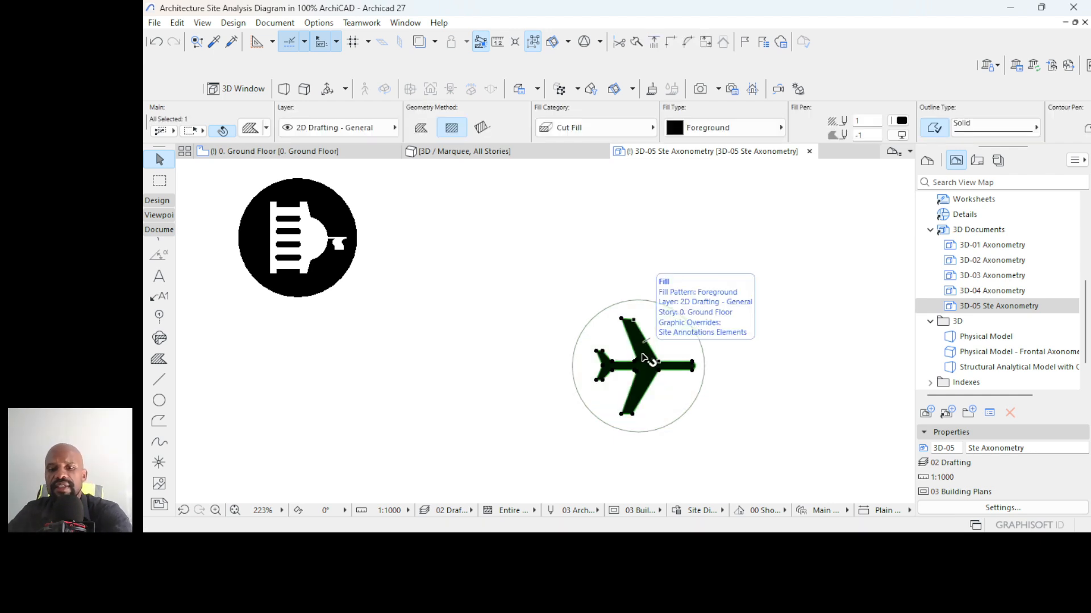
{"action": "key", "text": "Delete"}
{"action": "left_click", "coordinate": [643, 338]}
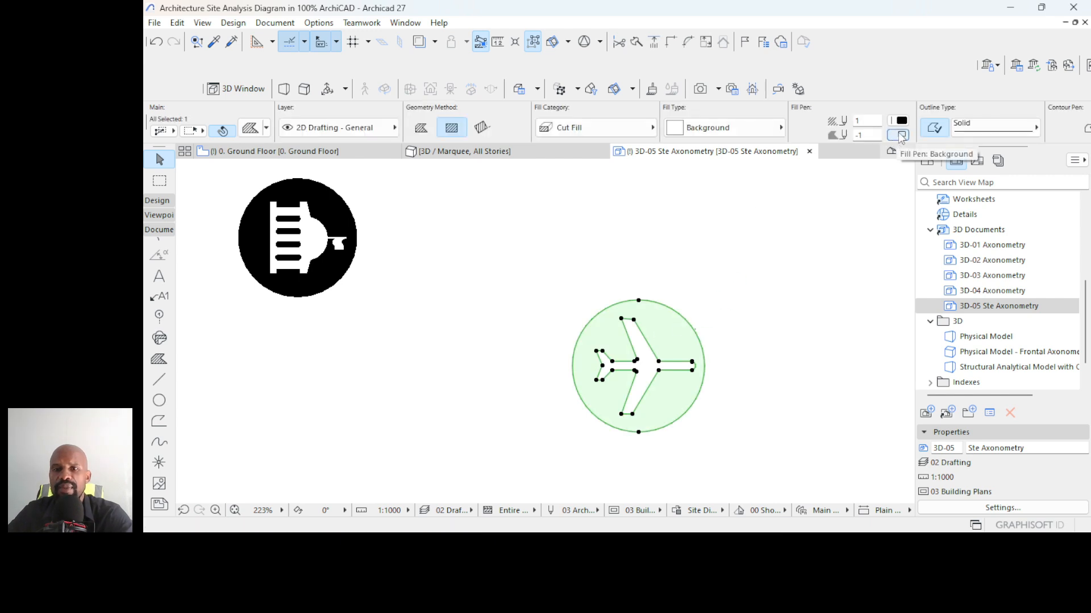
{"action": "left_click", "coordinate": [899, 136]}
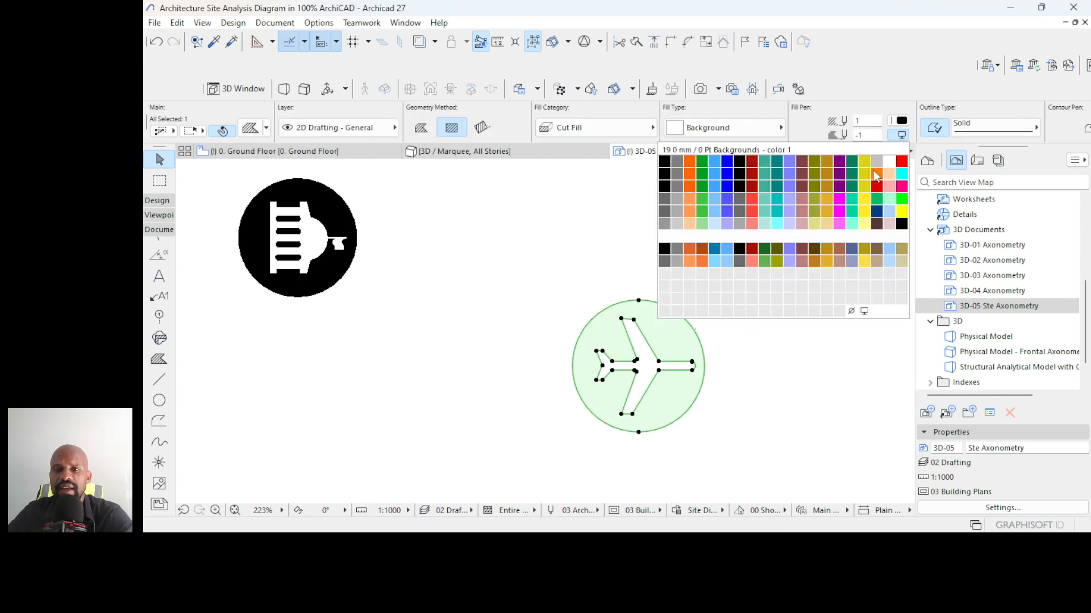
{"action": "left_click", "coordinate": [664, 172]}
{"action": "left_click", "coordinate": [751, 254]}
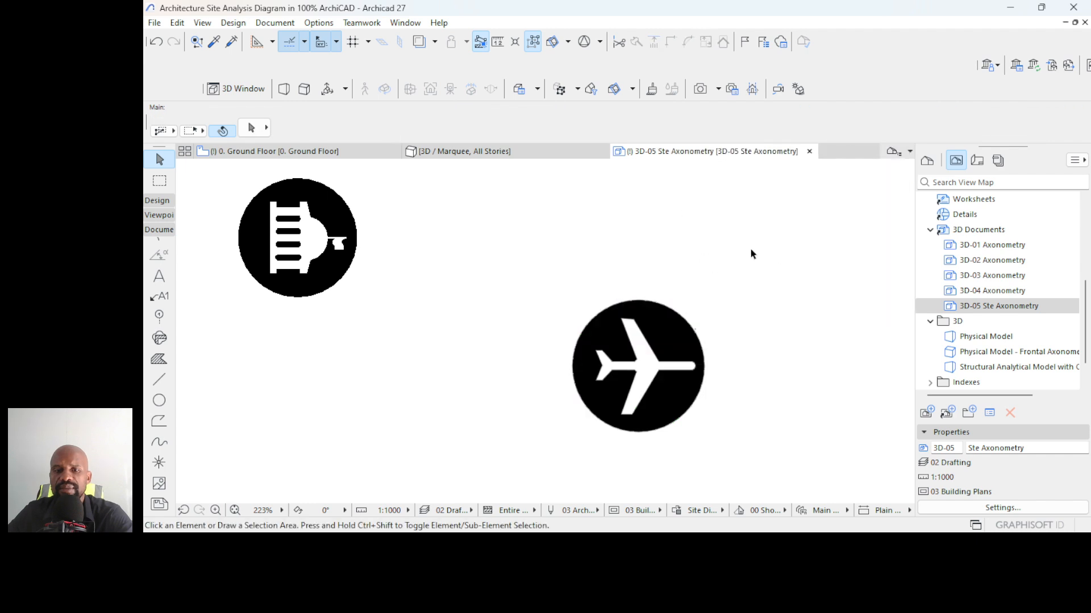
- Turn off the outline of the circular airplane fill and deselect it
{"action": "left_click", "coordinate": [695, 342]}
{"action": "left_click", "coordinate": [733, 306]}
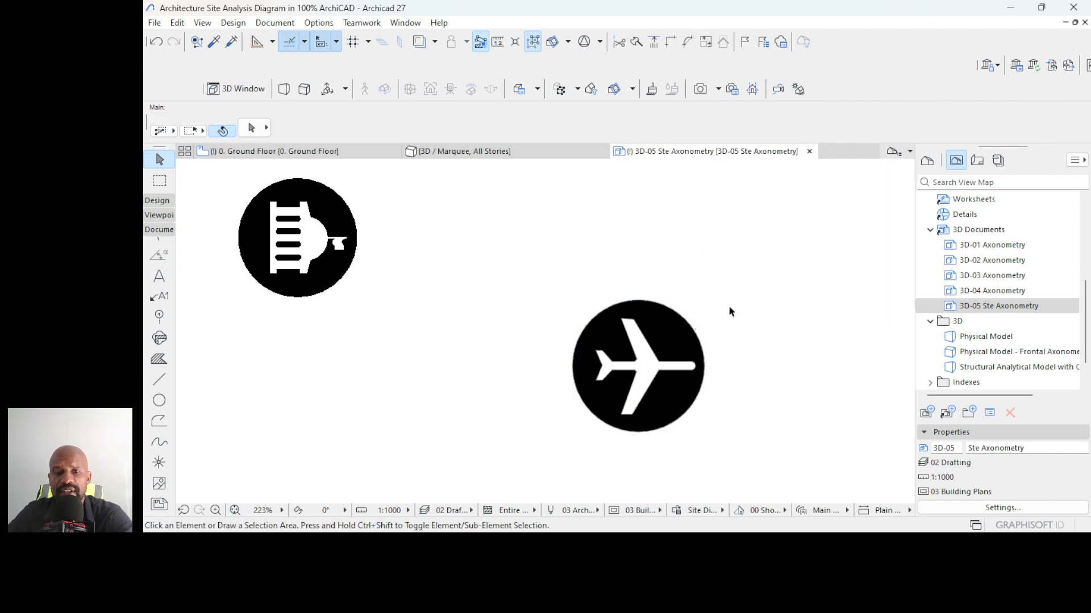
{"action": "left_click", "coordinate": [680, 340]}
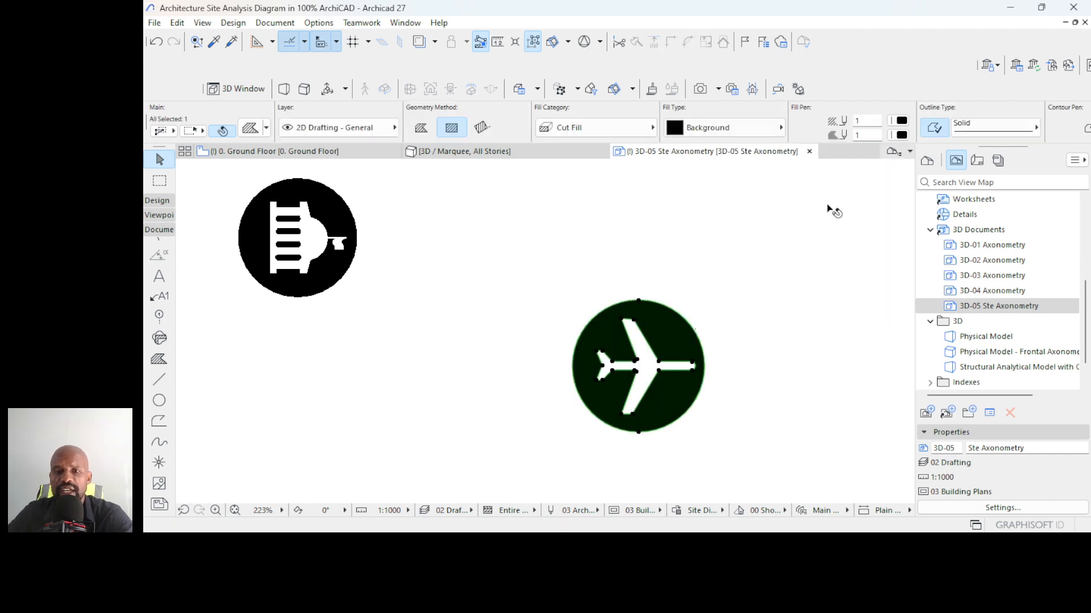
{"action": "left_click", "coordinate": [938, 134]}
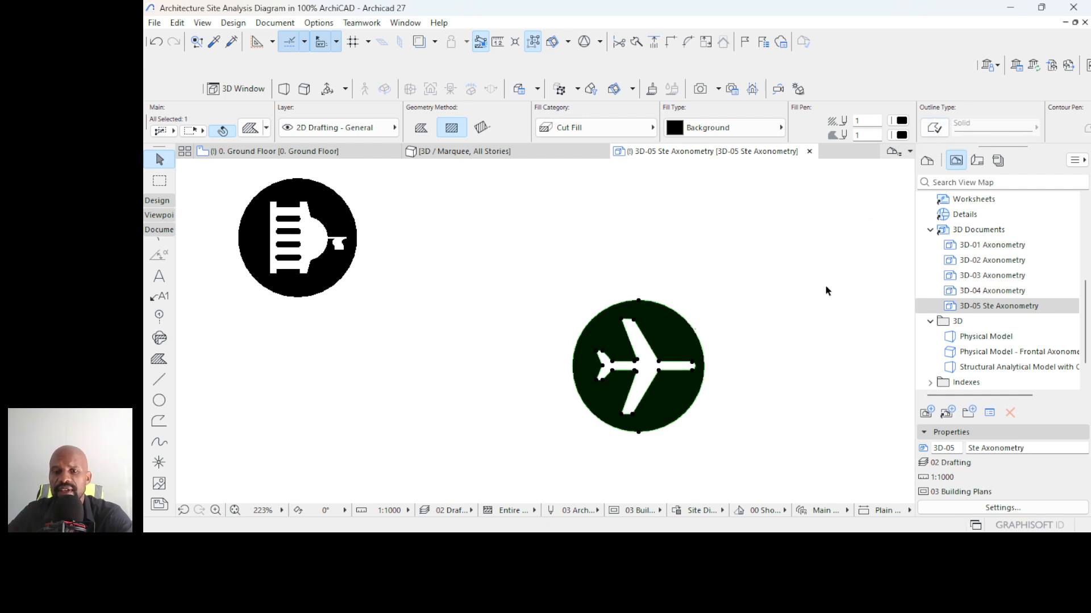
{"action": "left_click", "coordinate": [746, 292]}
- Examine how the airplane and building symbols compare in size and orientation with the site axonometry beside them
{"action": "left_click", "coordinate": [680, 341]}
{"action": "scroll", "coordinate": [523, 293], "scroll_direction": "down", "scroll_amount": 2}
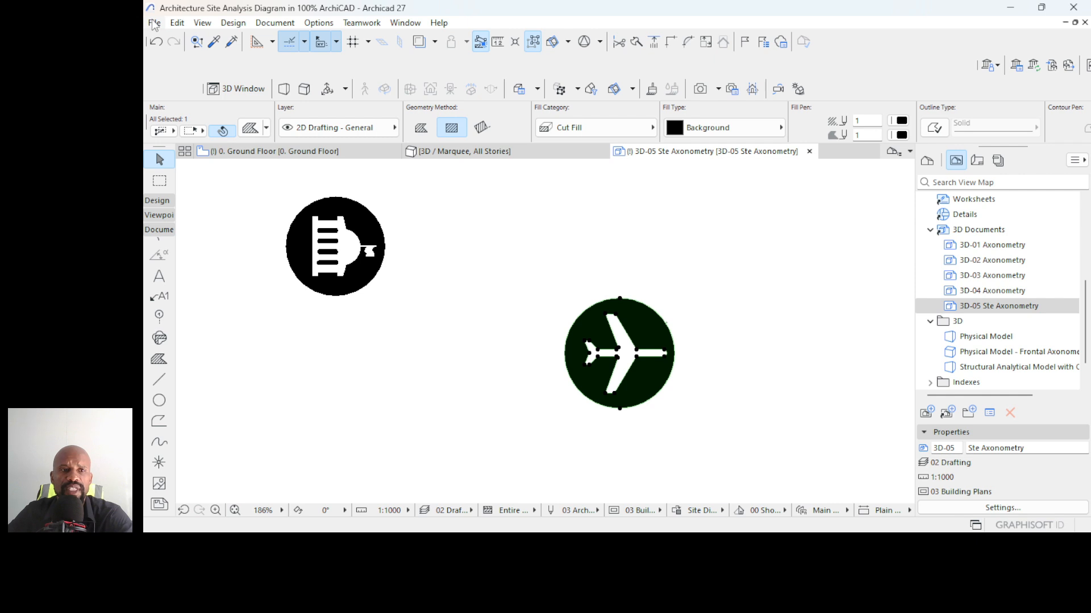
{"action": "scroll", "coordinate": [499, 231], "scroll_direction": "down", "scroll_amount": 2}
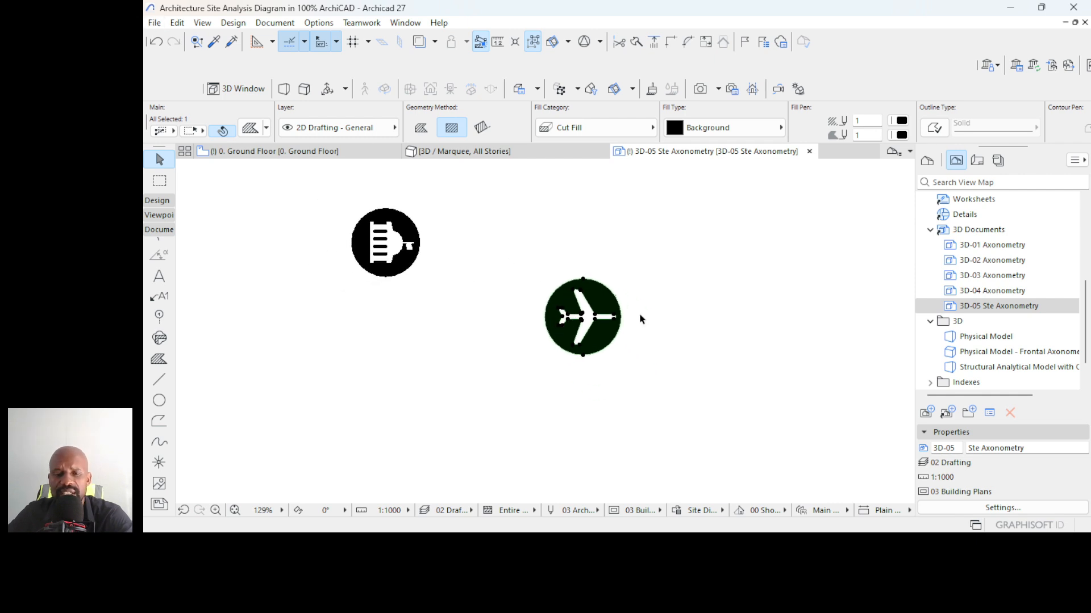
{"action": "scroll", "coordinate": [338, 239], "scroll_direction": "down", "scroll_amount": 6}
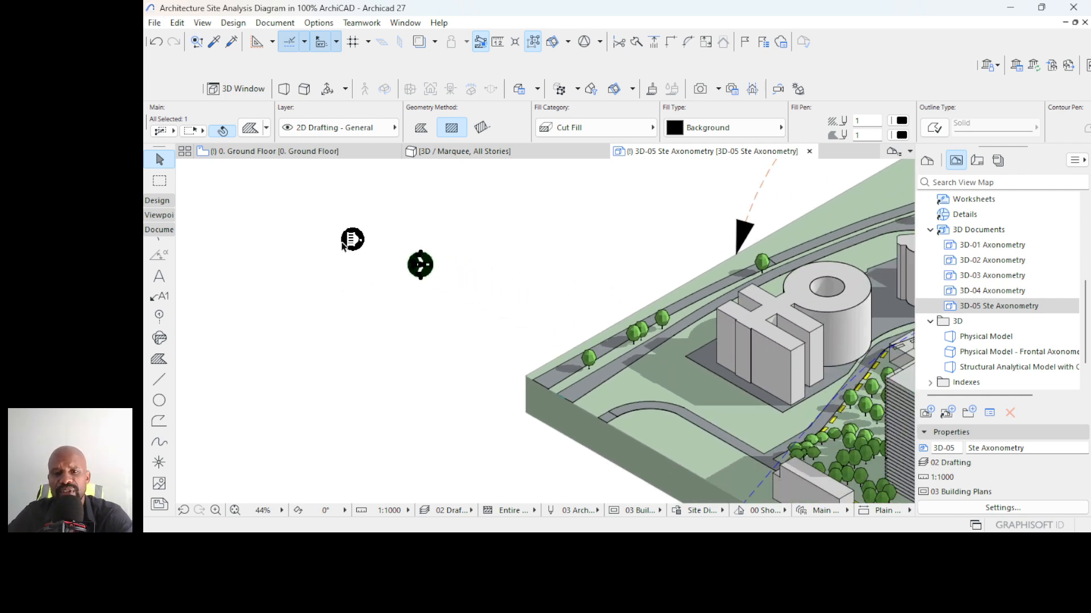
{"action": "scroll", "coordinate": [500, 260], "scroll_direction": "down", "scroll_amount": 2}
{"action": "scroll", "coordinate": [509, 324], "scroll_direction": "down", "scroll_amount": 2}
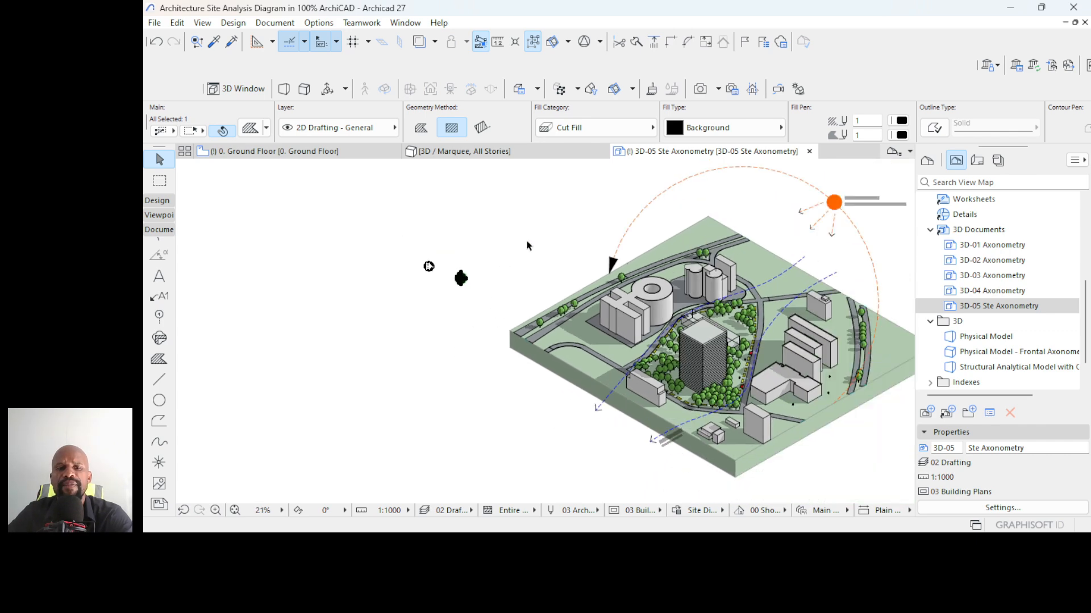
{"action": "scroll", "coordinate": [527, 246], "scroll_direction": "up", "scroll_amount": 2}
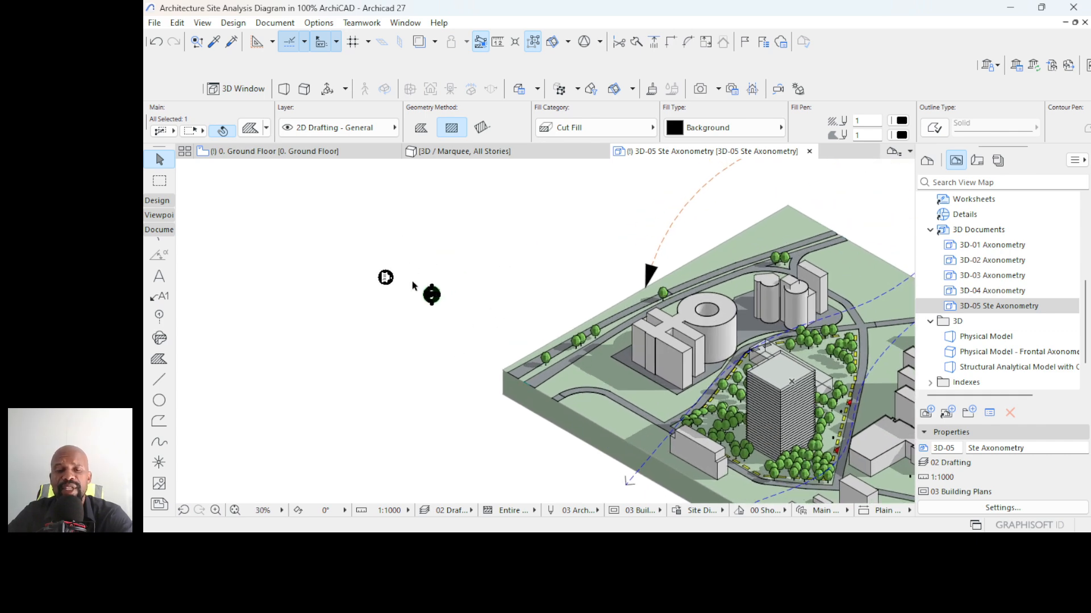
{"action": "scroll", "coordinate": [421, 282], "scroll_direction": "up", "scroll_amount": 2}
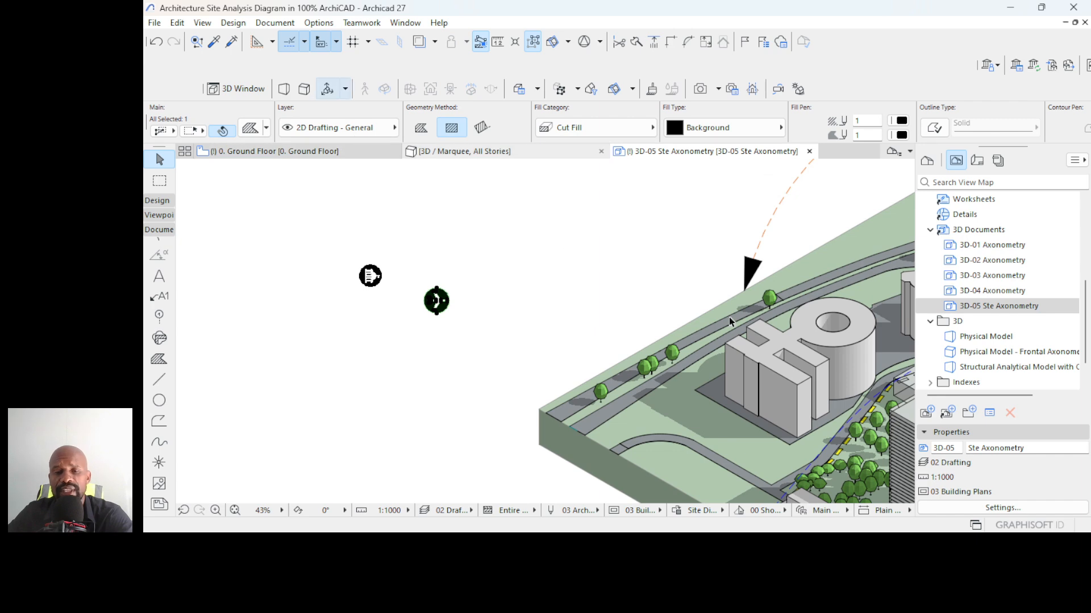
{"action": "scroll", "coordinate": [598, 339], "scroll_direction": "down", "scroll_amount": 4}
{"action": "scroll", "coordinate": [631, 366], "scroll_direction": "up", "scroll_amount": 3}
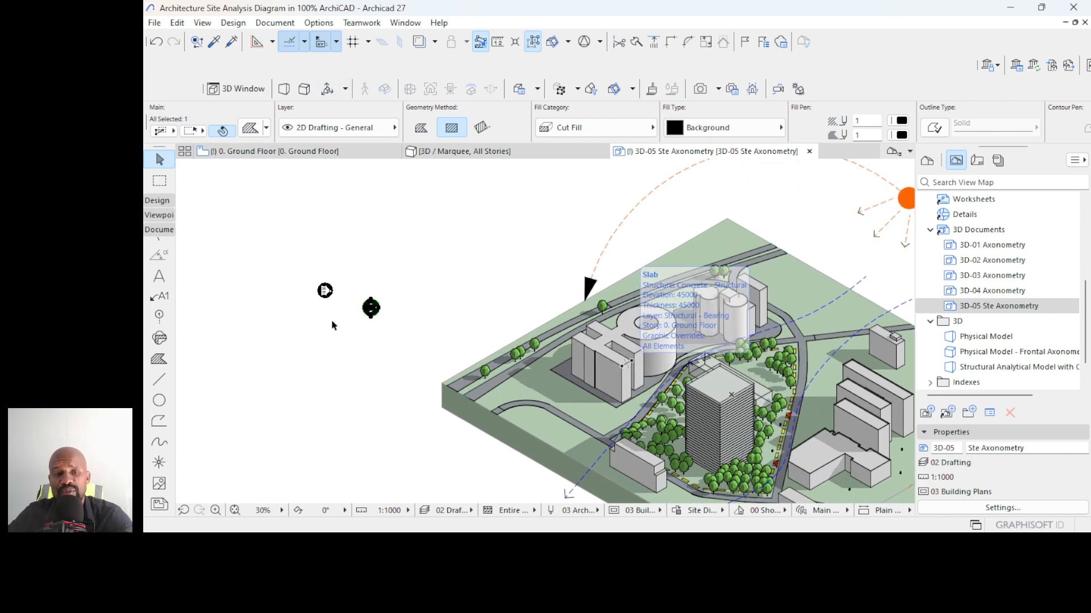
{"action": "scroll", "coordinate": [339, 301], "scroll_direction": "up", "scroll_amount": 7}
{"action": "key", "text": "ctrl+e"}
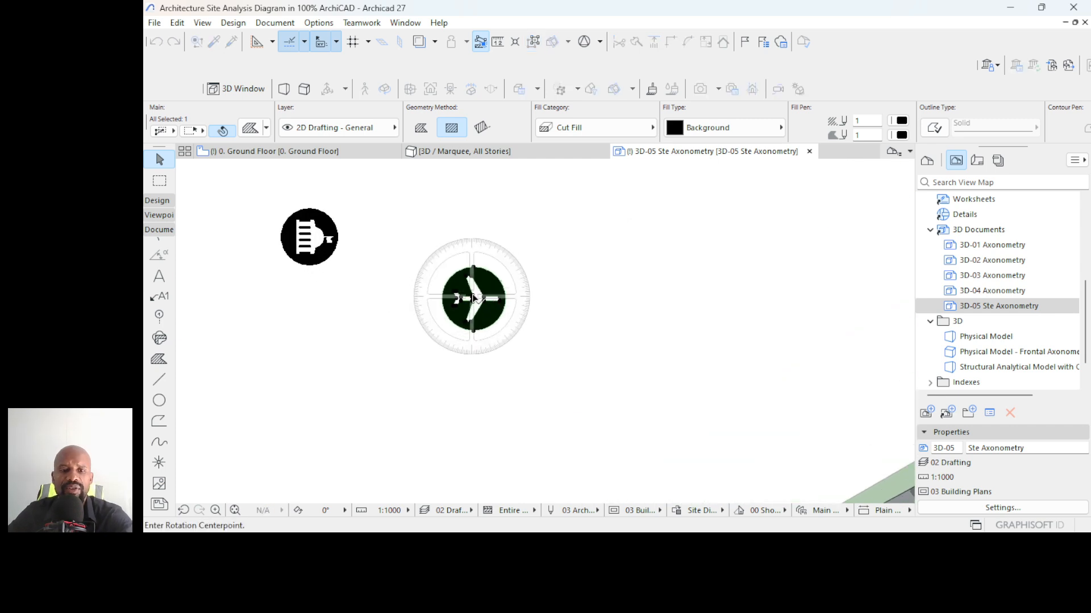
{"action": "left_click", "coordinate": [472, 300]}
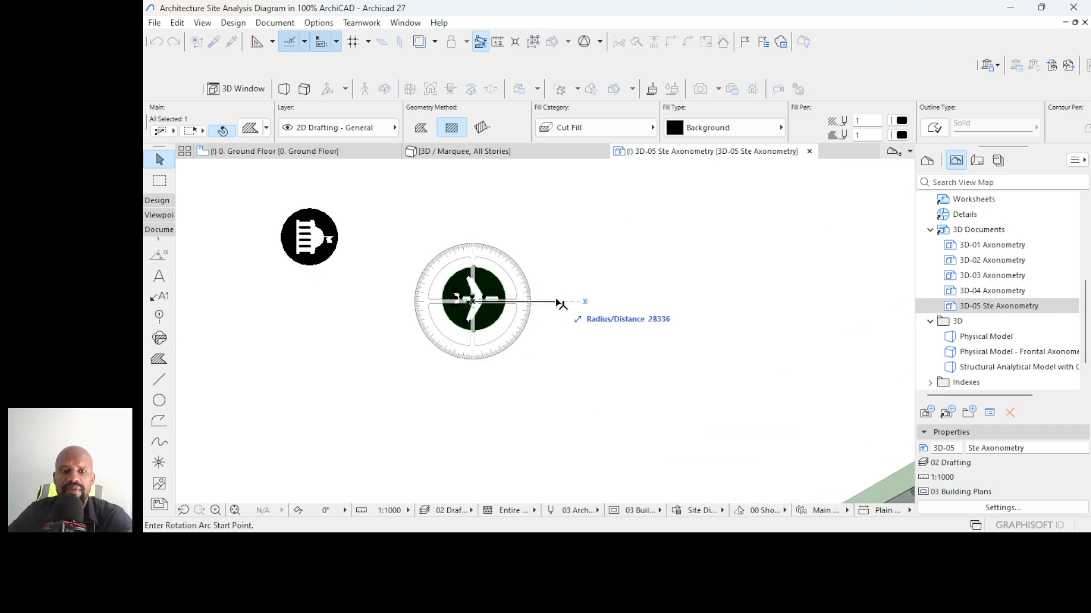
{"action": "left_click", "coordinate": [562, 304]}
{"action": "left_click", "coordinate": [548, 288]}
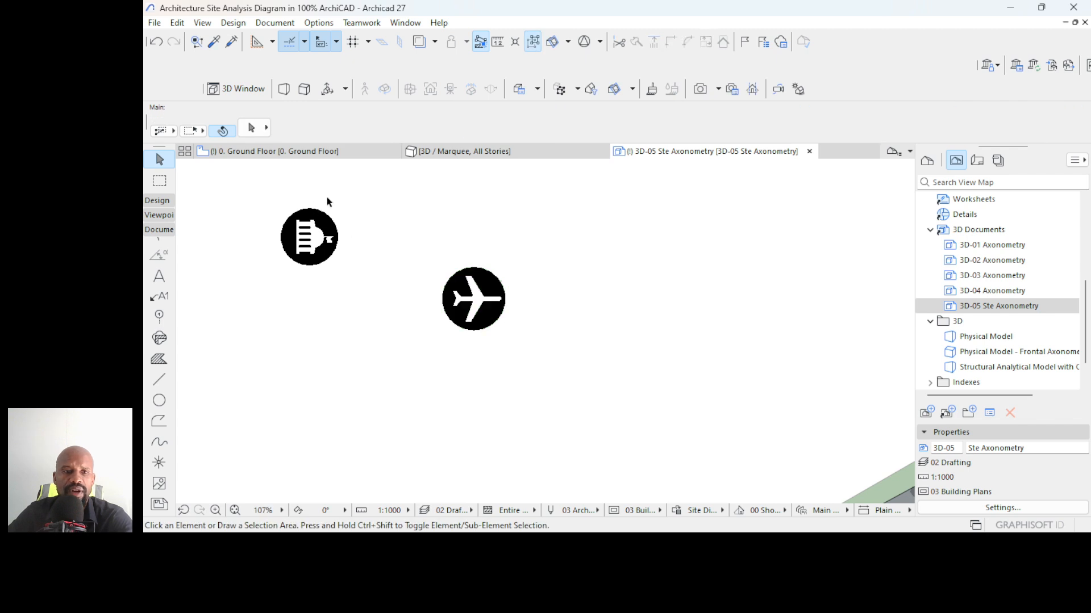
- Select all parts of the round building symbol and rotate it 90° counterclockwise about its centre so that it stands upright
{"action": "left_click_drag", "start_coordinate": [359, 194], "coordinate": [257, 276]}
{"action": "left_click", "coordinate": [257, 276]}
{"action": "scroll", "coordinate": [270, 228], "scroll_direction": "up", "scroll_amount": 4}
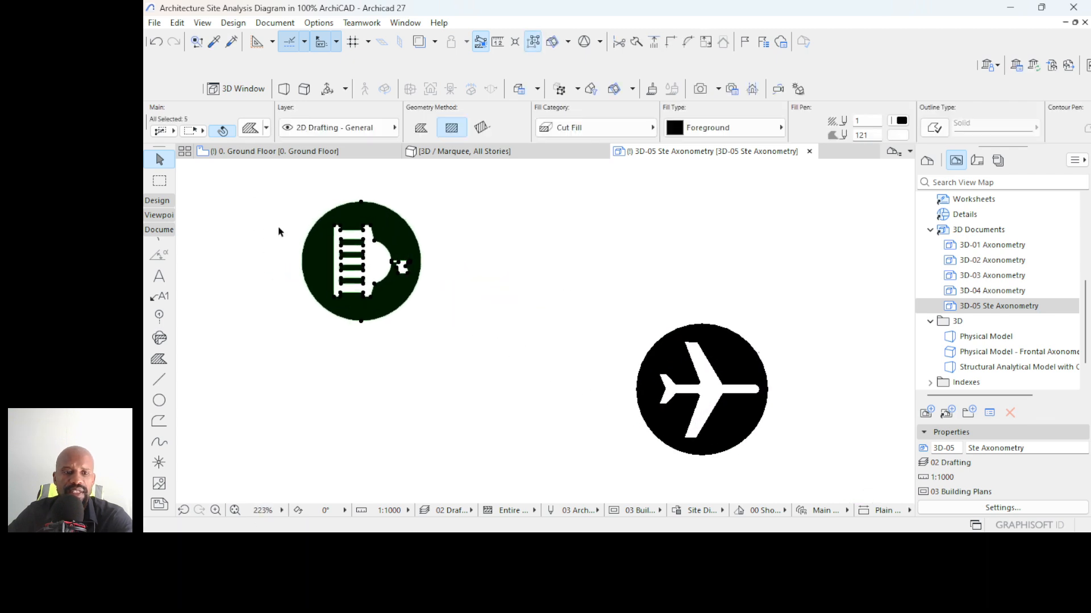
{"action": "key", "text": "ctrl+e"}
{"action": "left_click", "coordinate": [356, 258]}
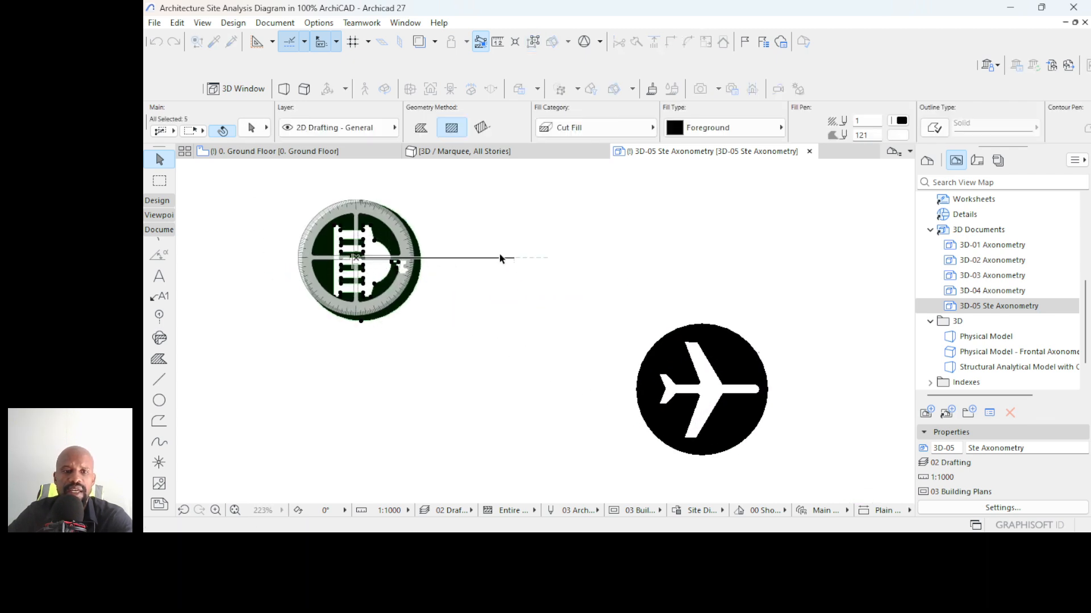
{"action": "left_click", "coordinate": [514, 257]}
{"action": "left_click", "coordinate": [360, 174]}
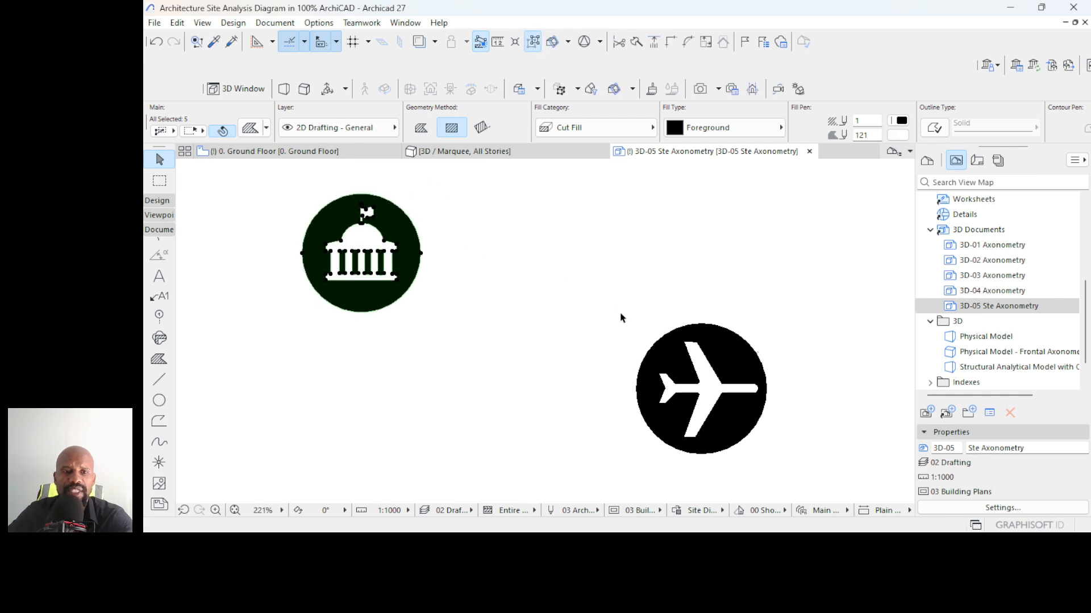
- Save the selected building symbol as a label over Government Office.gsm in the Embedded Library, accepting the listed parameters
{"action": "scroll", "coordinate": [621, 316], "scroll_direction": "down", "scroll_amount": 3}
{"action": "left_click", "coordinate": [155, 23]}
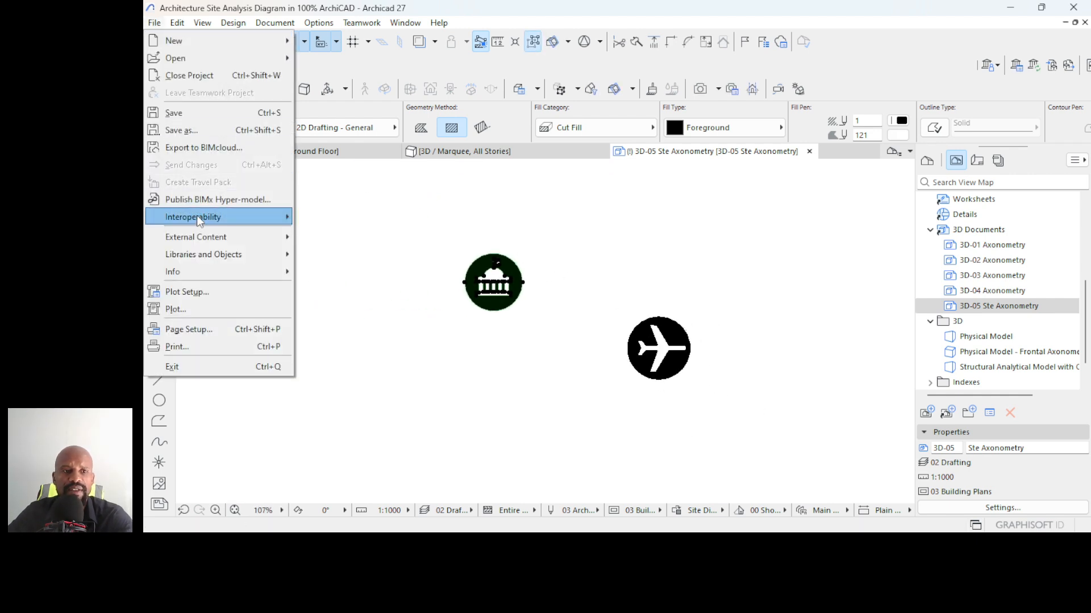
{"action": "mouse_move", "coordinate": [216, 253]}
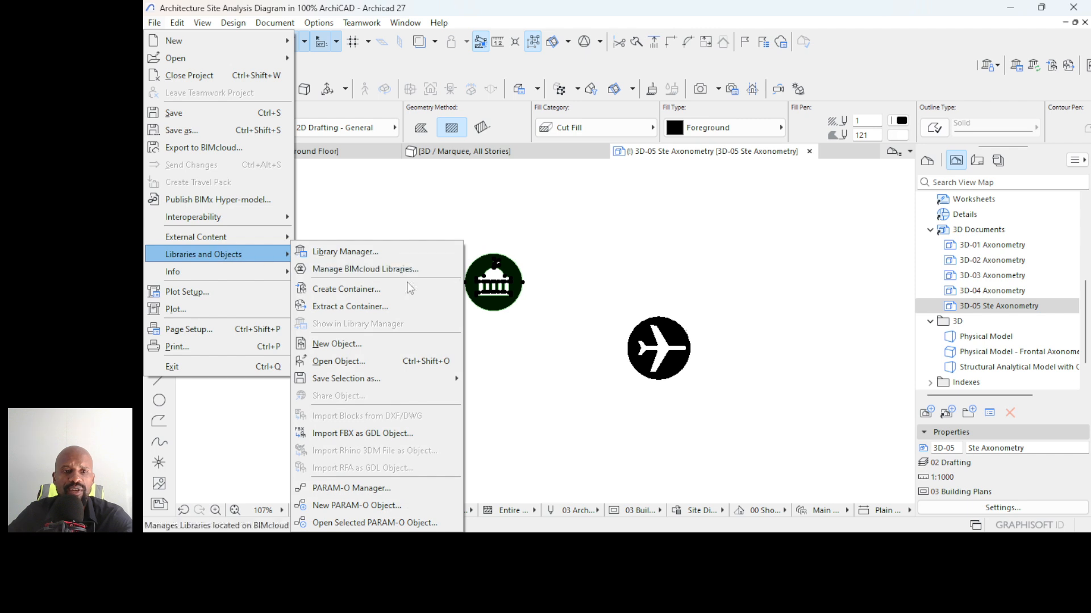
{"action": "mouse_move", "coordinate": [413, 377]}
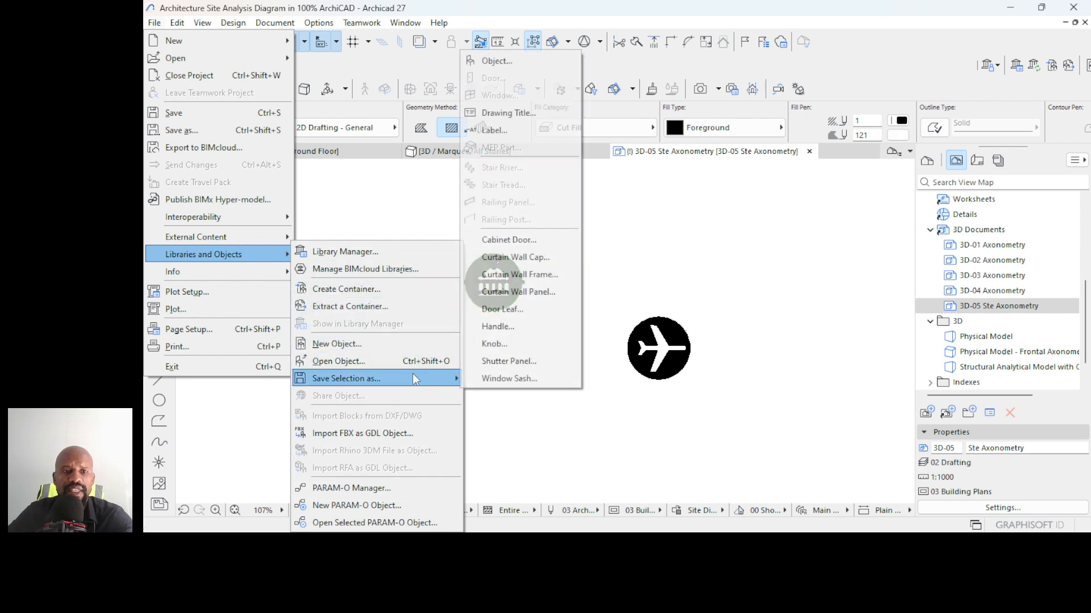
{"action": "left_click", "coordinate": [498, 129]}
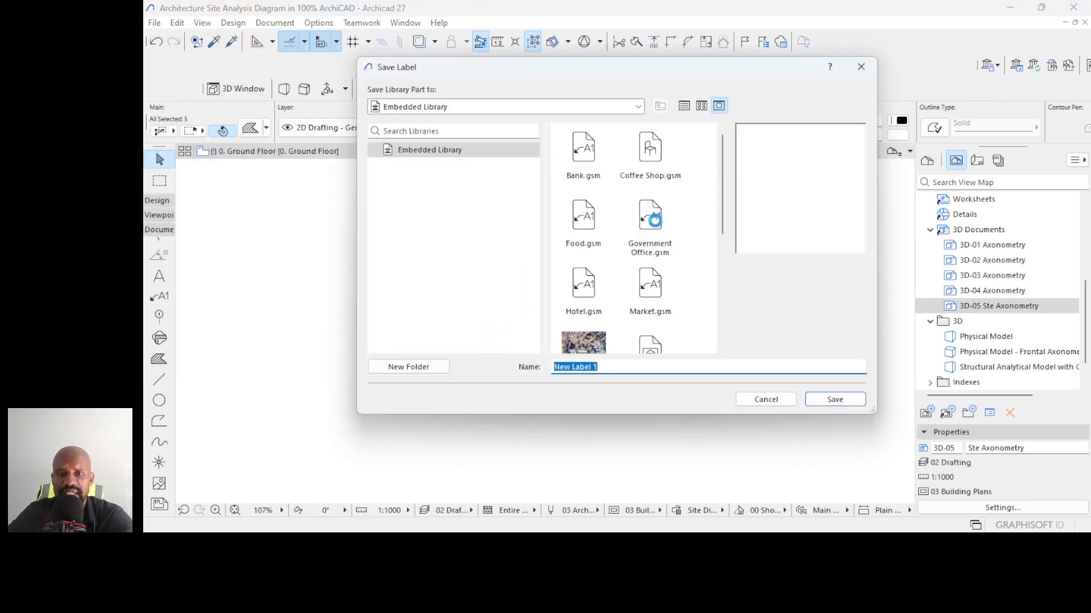
{"action": "left_click", "coordinate": [651, 217]}
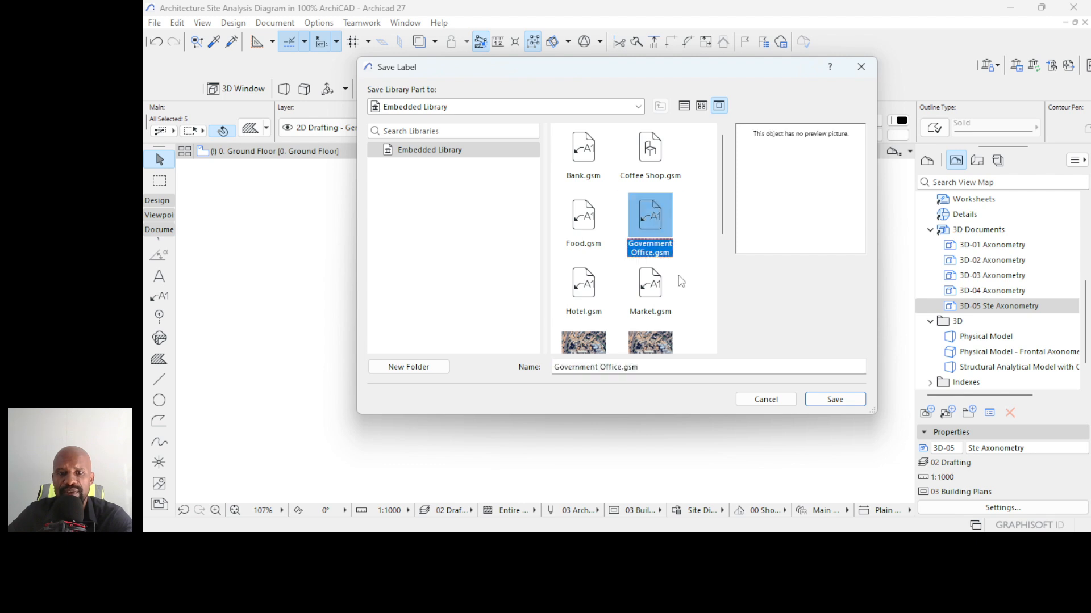
{"action": "left_click", "coordinate": [816, 399]}
{"action": "left_click", "coordinate": [603, 200]}
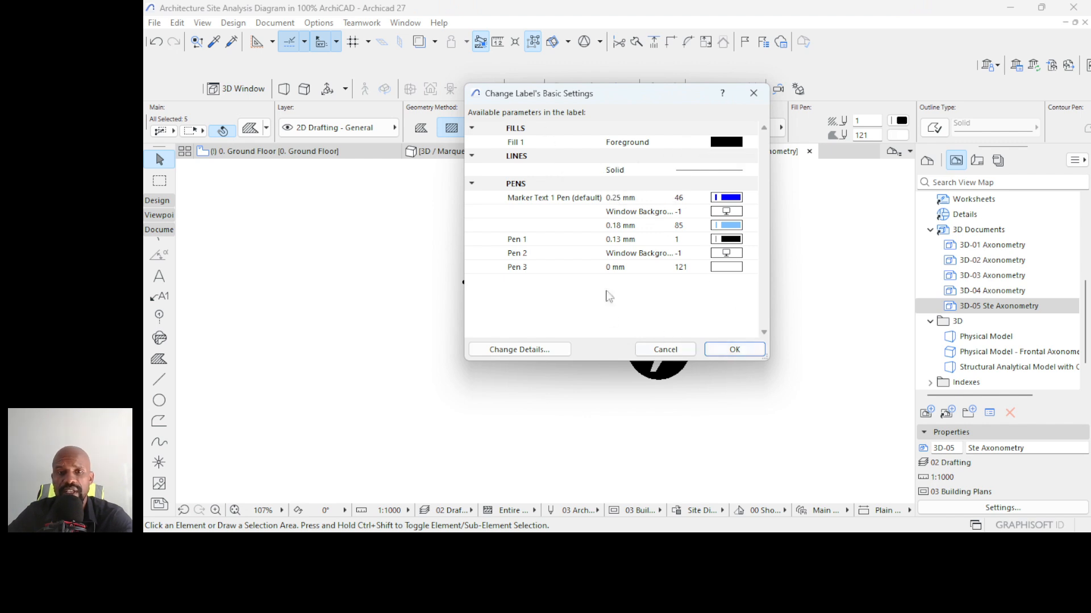
{"action": "left_click", "coordinate": [734, 348]}
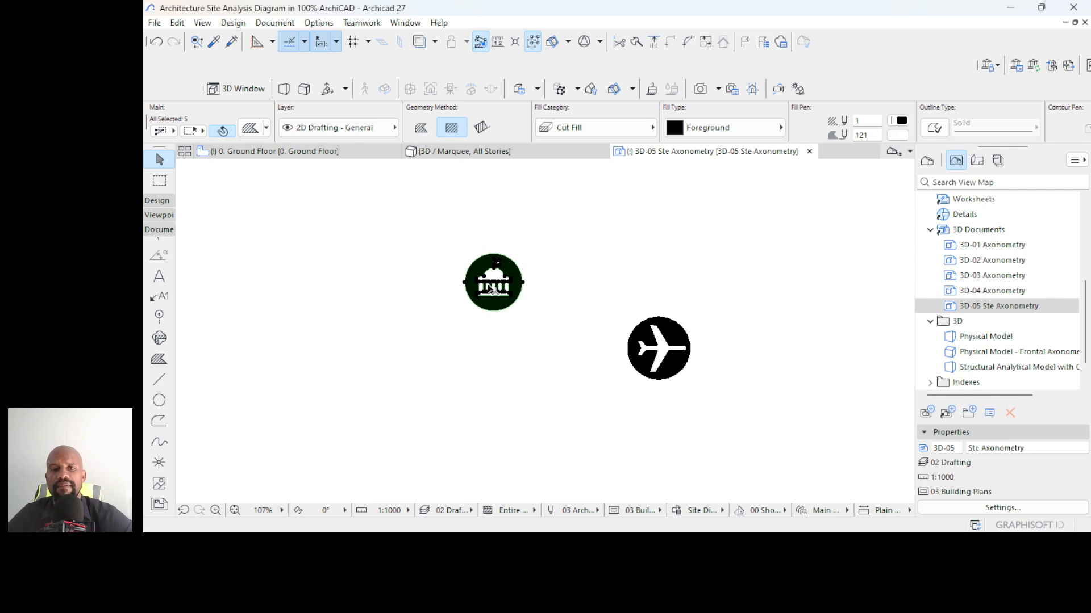
- Start the Label tool with Government Office as the default label type and review its pointer settings
{"action": "scroll", "coordinate": [473, 286], "scroll_direction": "down", "scroll_amount": 4}
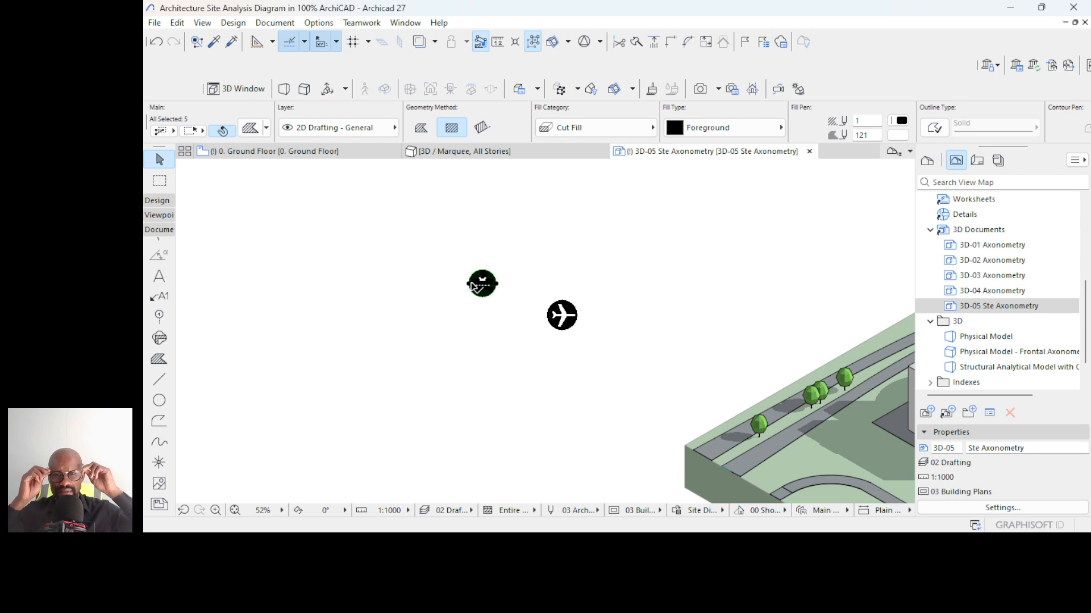
{"action": "scroll", "coordinate": [473, 286], "scroll_direction": "down", "scroll_amount": 2}
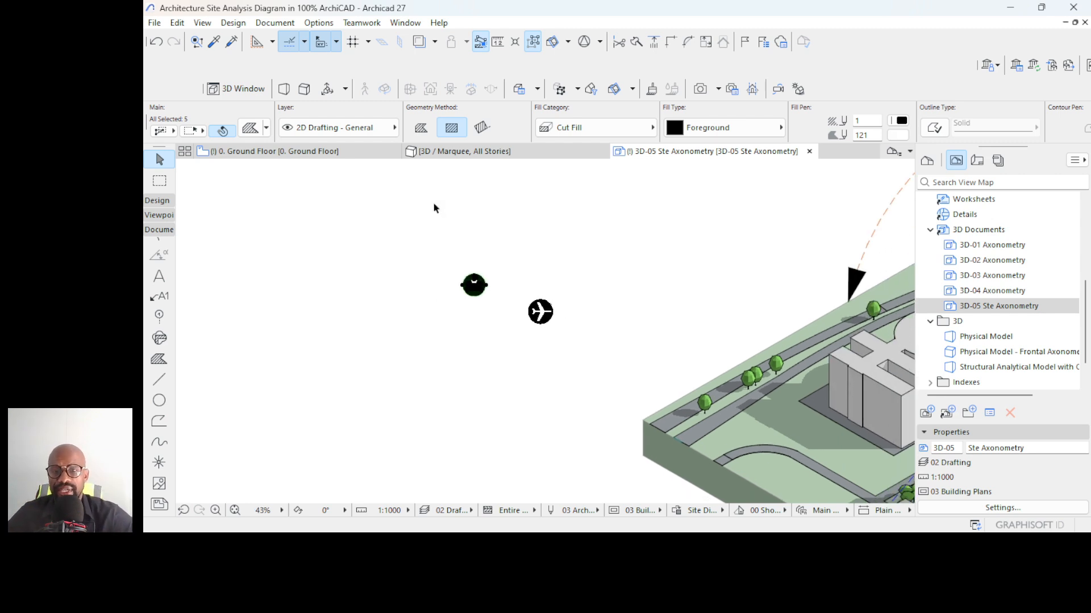
{"action": "scroll", "coordinate": [564, 264], "scroll_direction": "down", "scroll_amount": 3}
{"action": "scroll", "coordinate": [710, 250], "scroll_direction": "up", "scroll_amount": 3}
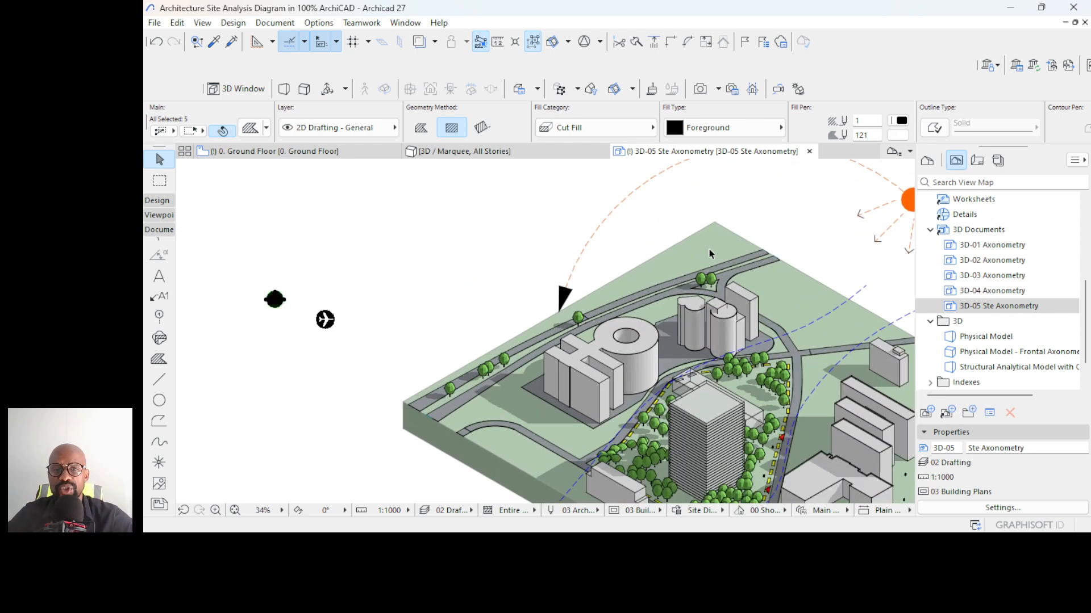
{"action": "left_click", "coordinate": [161, 299]}
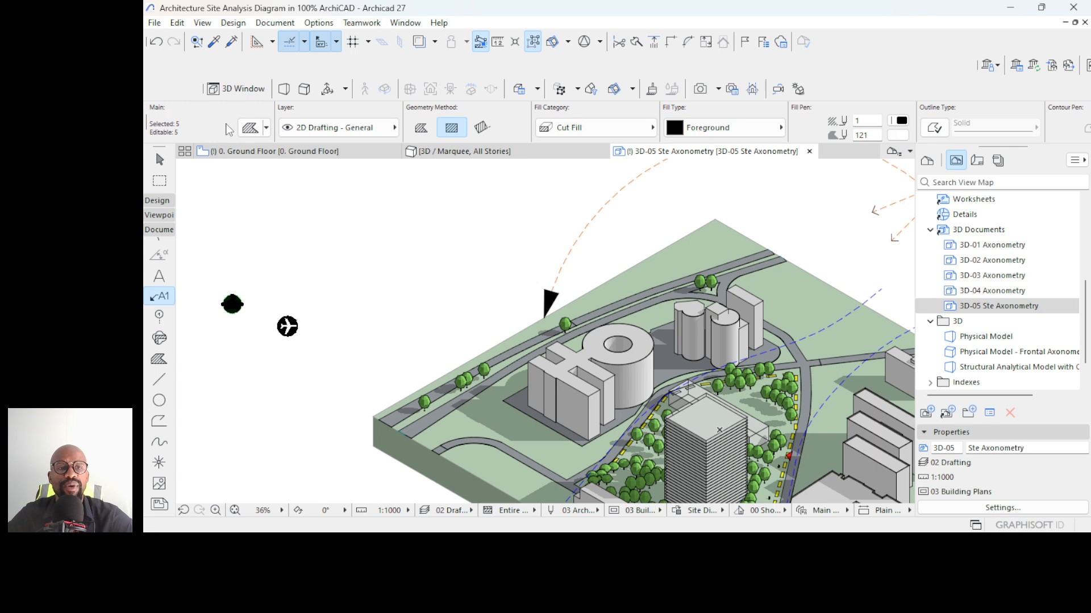
{"action": "key", "text": "Escape"}
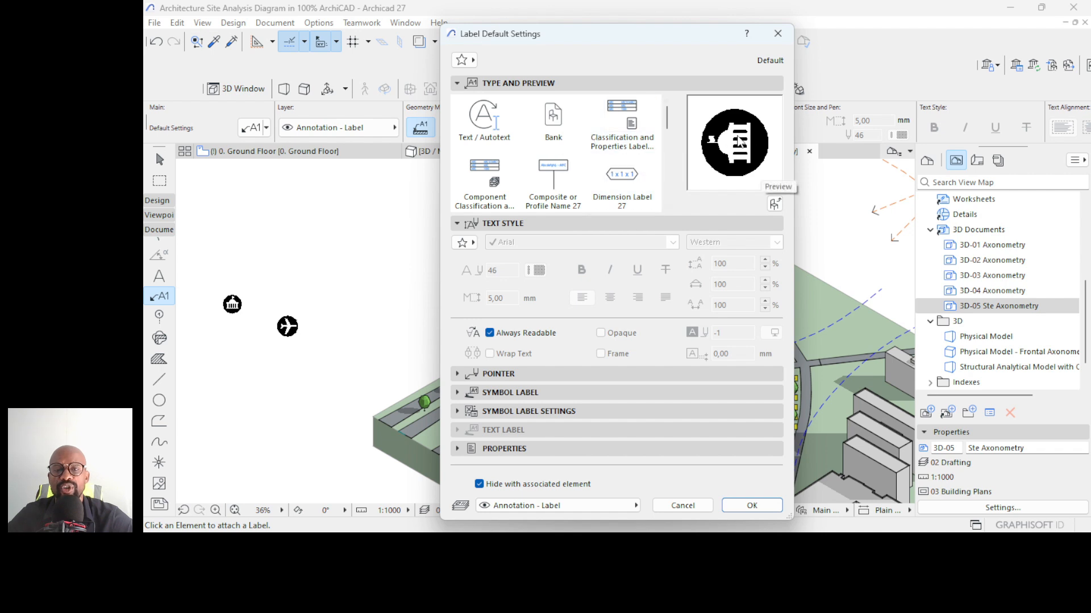
{"action": "scroll", "coordinate": [553, 134], "scroll_direction": "down", "scroll_amount": 3}
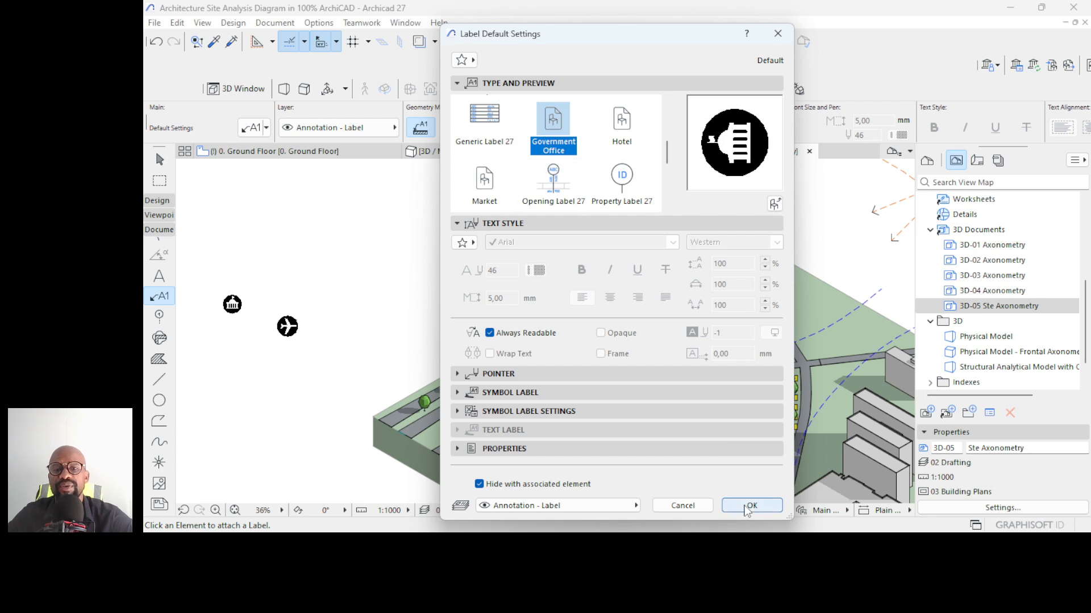
{"action": "left_click", "coordinate": [458, 375]}
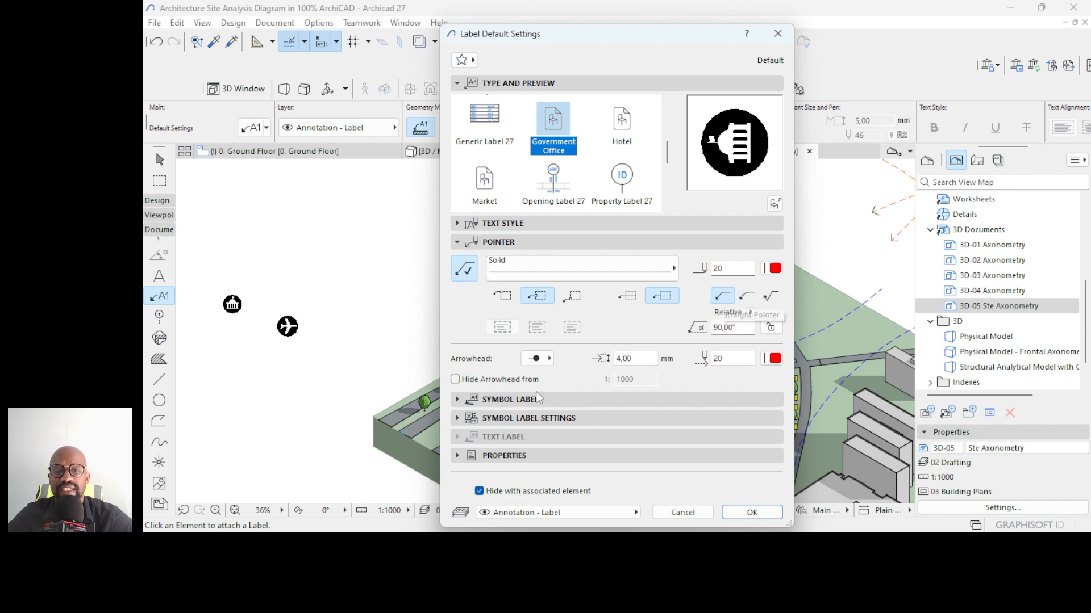
{"action": "left_click", "coordinate": [751, 513]}
- Place a Government Office label with its pointer on the roof of the ring-shaped building
{"action": "scroll", "coordinate": [614, 322], "scroll_direction": "up", "scroll_amount": 3}
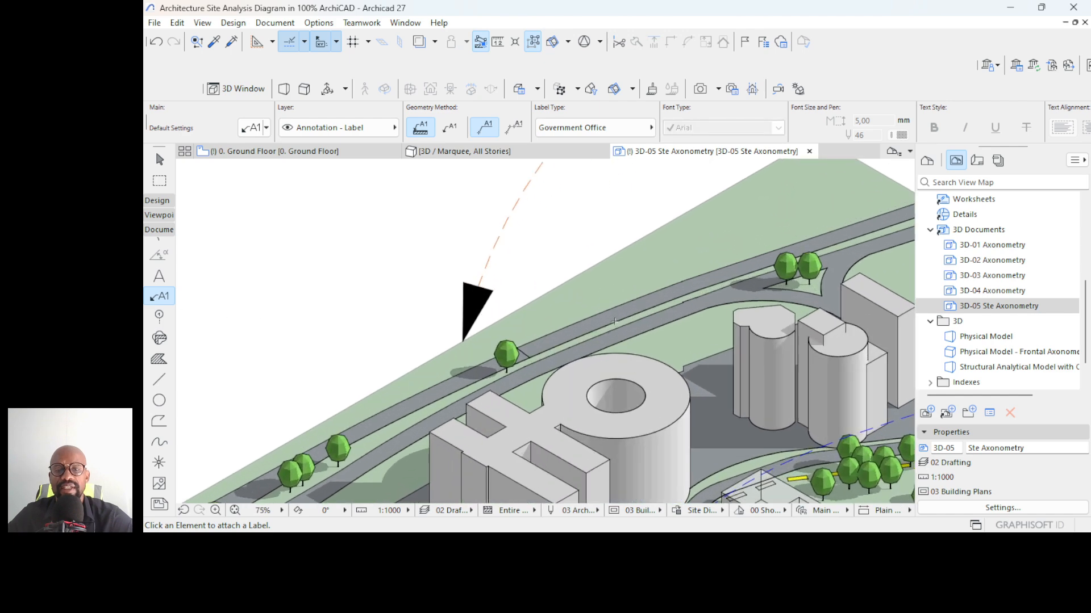
{"action": "left_click", "coordinate": [608, 363]}
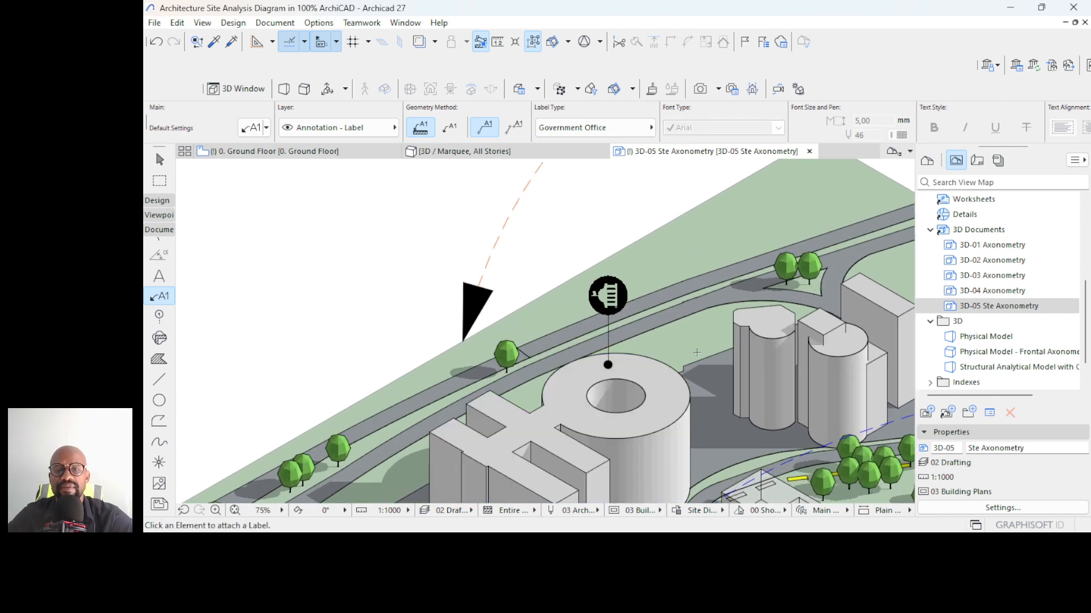
{"action": "scroll", "coordinate": [650, 355], "scroll_direction": "up", "scroll_amount": 1}
{"action": "scroll", "coordinate": [653, 356], "scroll_direction": "up", "scroll_amount": 3}
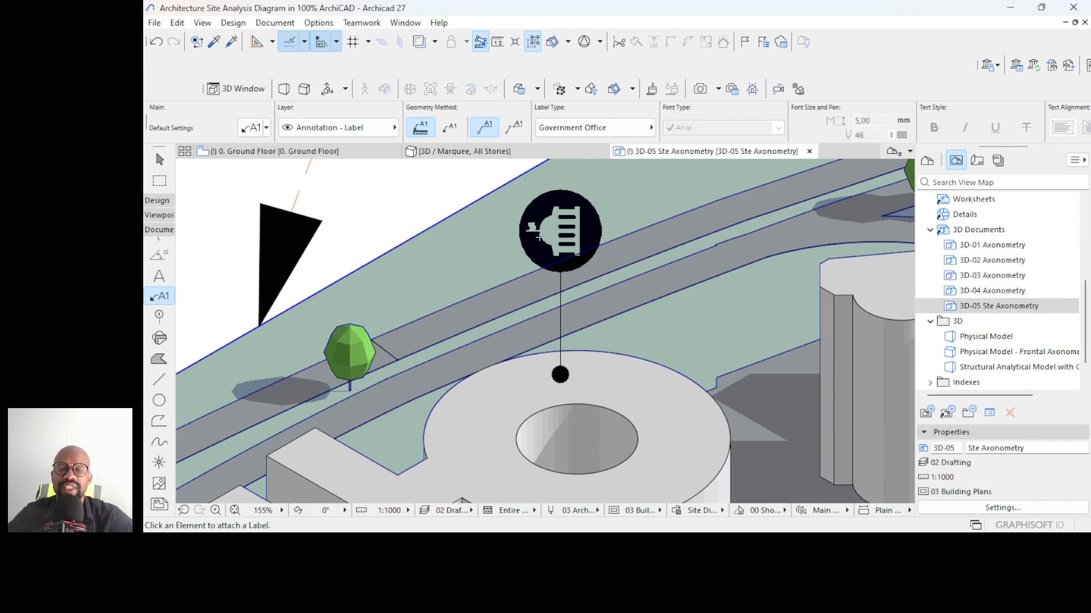
{"action": "key", "text": "Escape"}
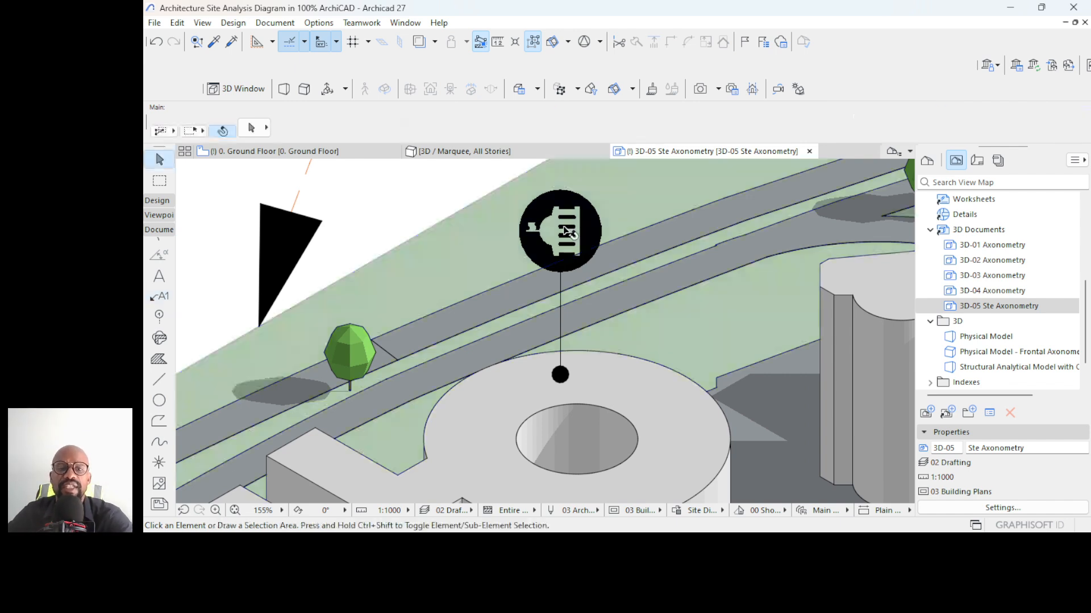
- Set the placed Government Office label's custom orientation angle to 0° and deselect it
{"action": "left_click", "coordinate": [567, 229]}
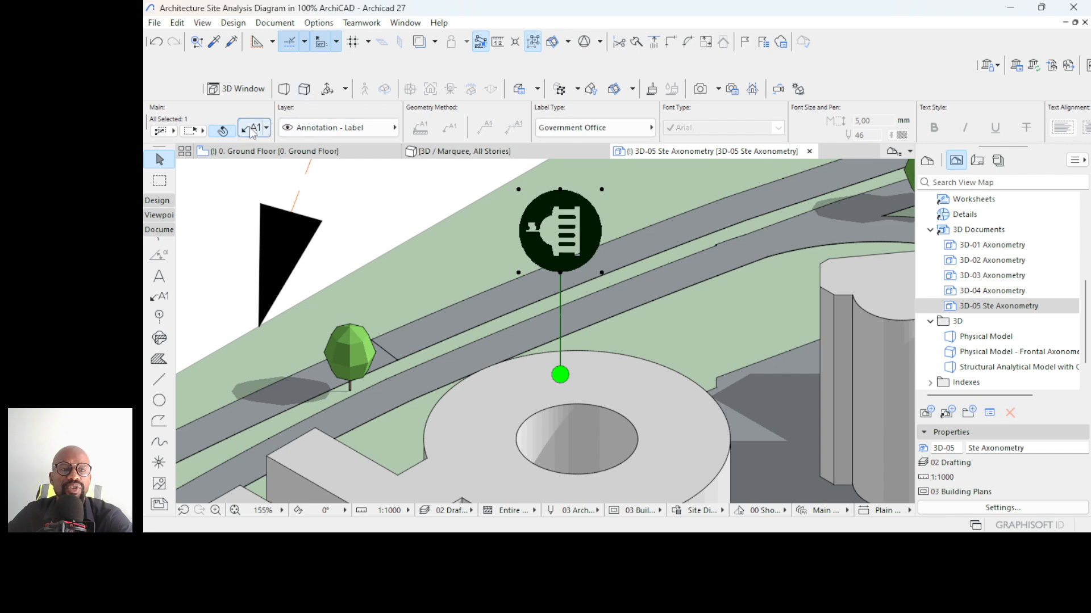
{"action": "key", "text": "ctrl+t"}
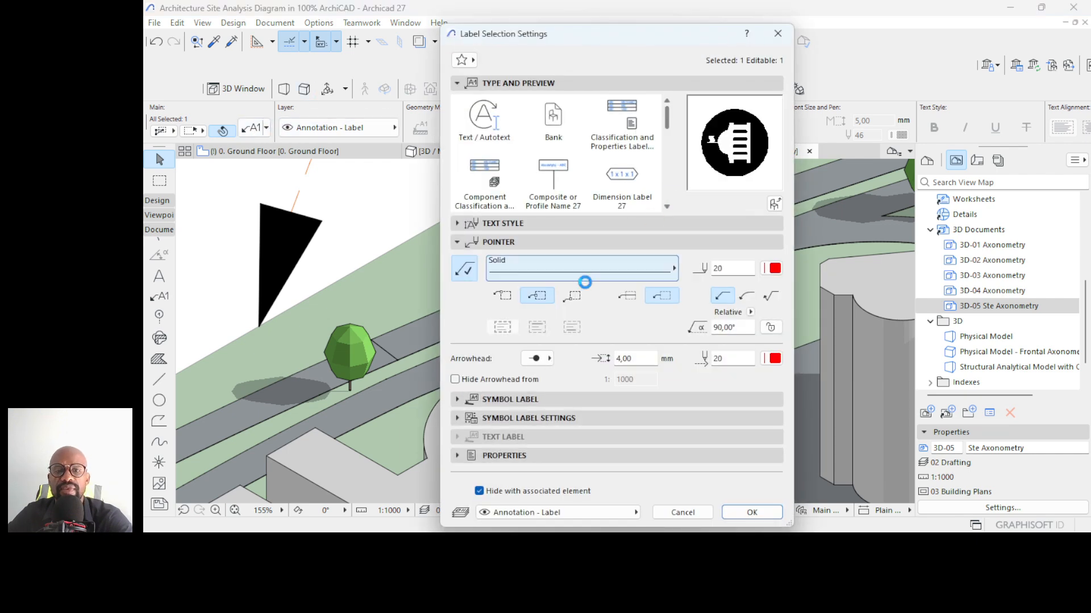
{"action": "left_click", "coordinate": [458, 419]}
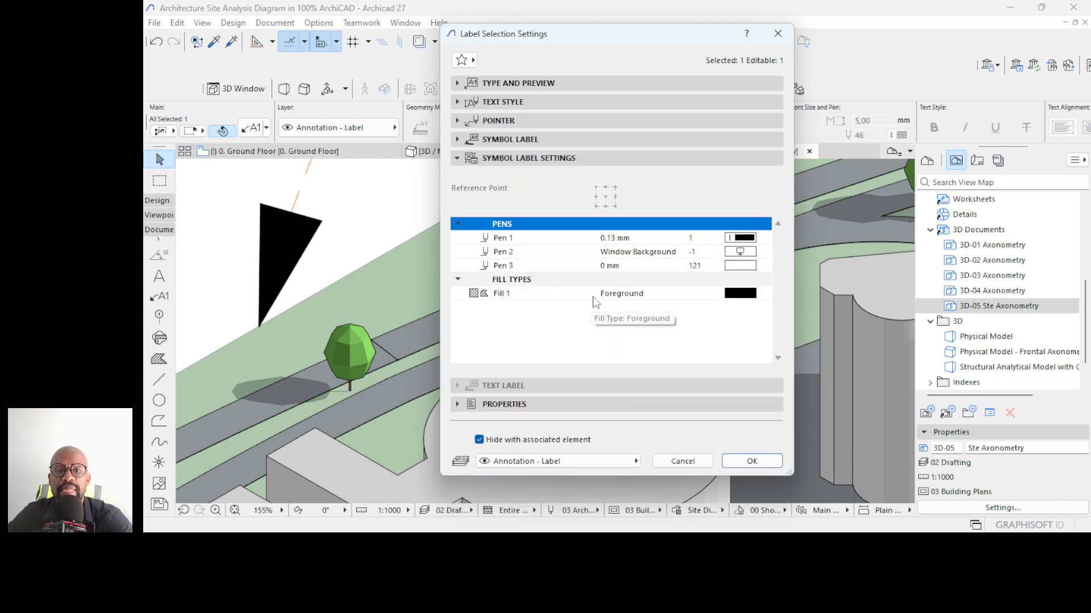
{"action": "left_click", "coordinate": [489, 140]}
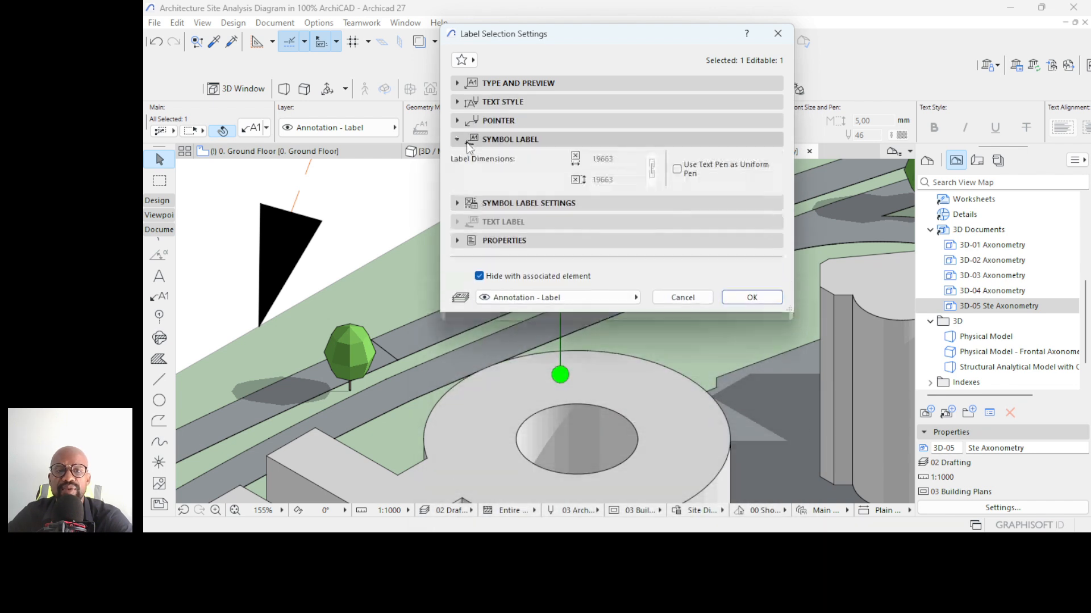
{"action": "left_click", "coordinate": [628, 241]}
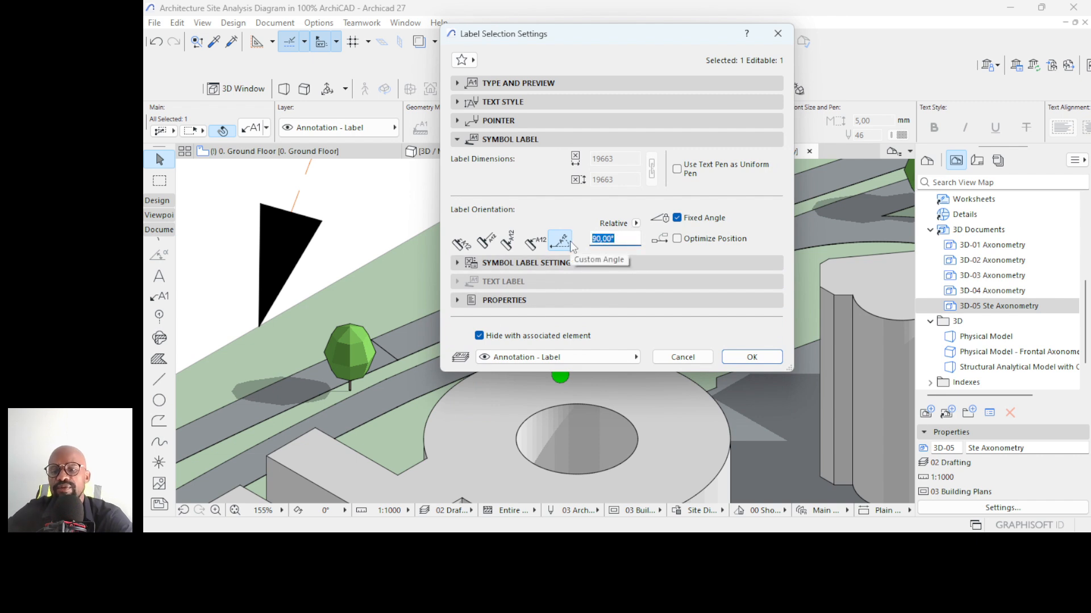
{"action": "type", "text": "0"}
{"action": "key", "text": "Return"}
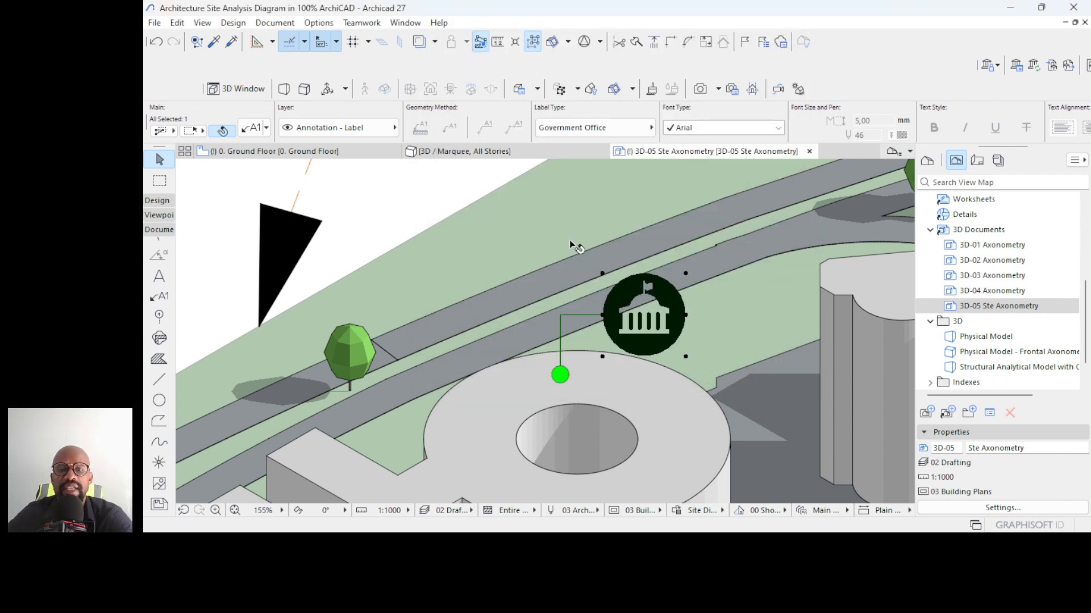
{"action": "key", "text": "Escape"}
{"action": "scroll", "coordinate": [685, 320], "scroll_direction": "up", "scroll_amount": 3}
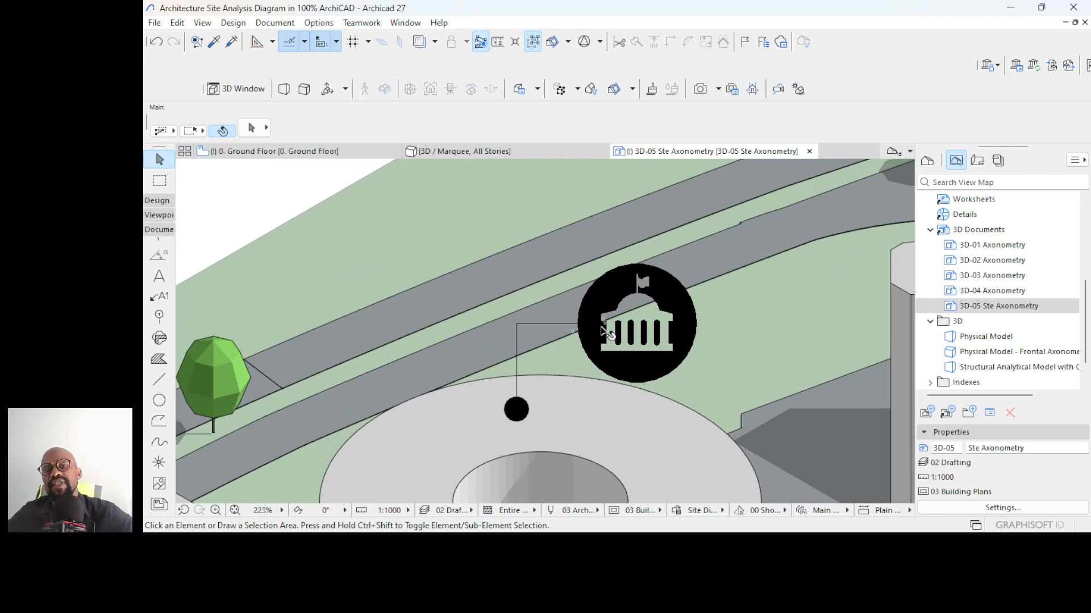
- Set the Government Office label's custom orientation angle back to 90°
{"action": "scroll", "coordinate": [564, 375], "scroll_direction": "down", "scroll_amount": 4}
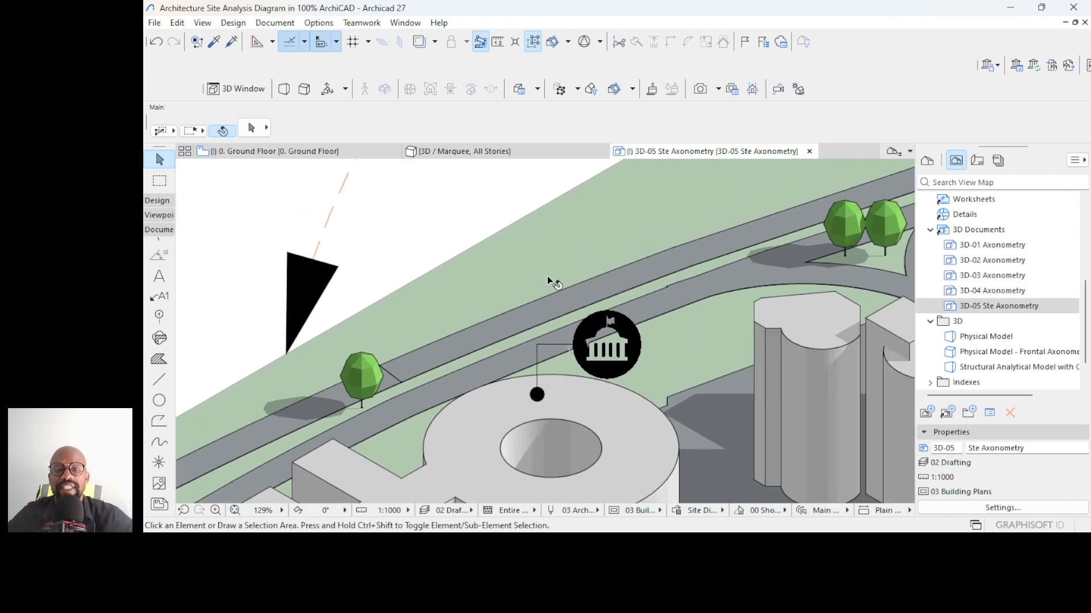
{"action": "left_click", "coordinate": [553, 352]}
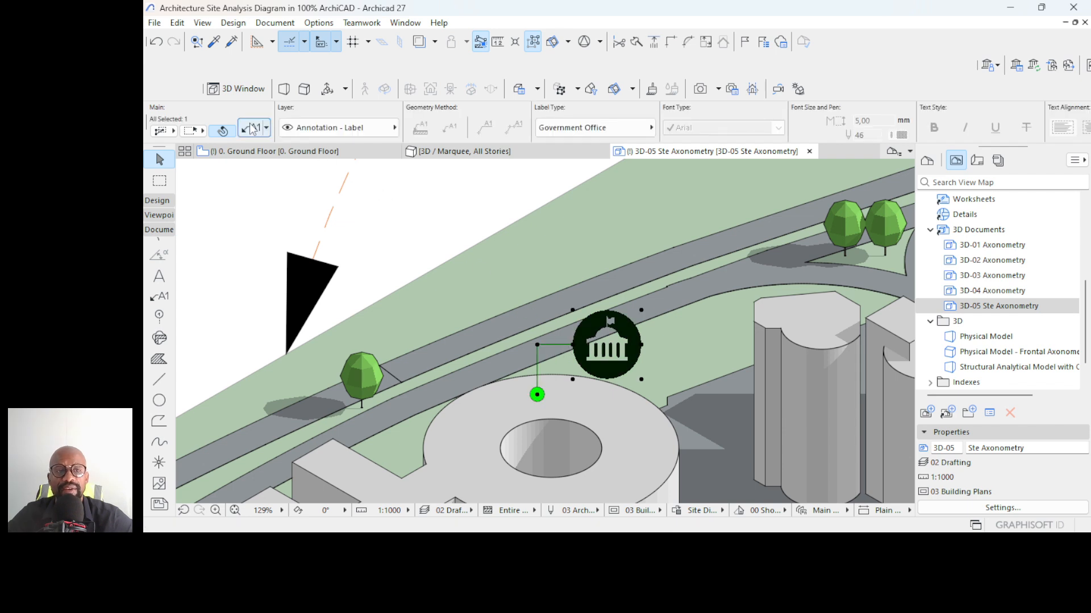
{"action": "key", "text": "ctrl+t"}
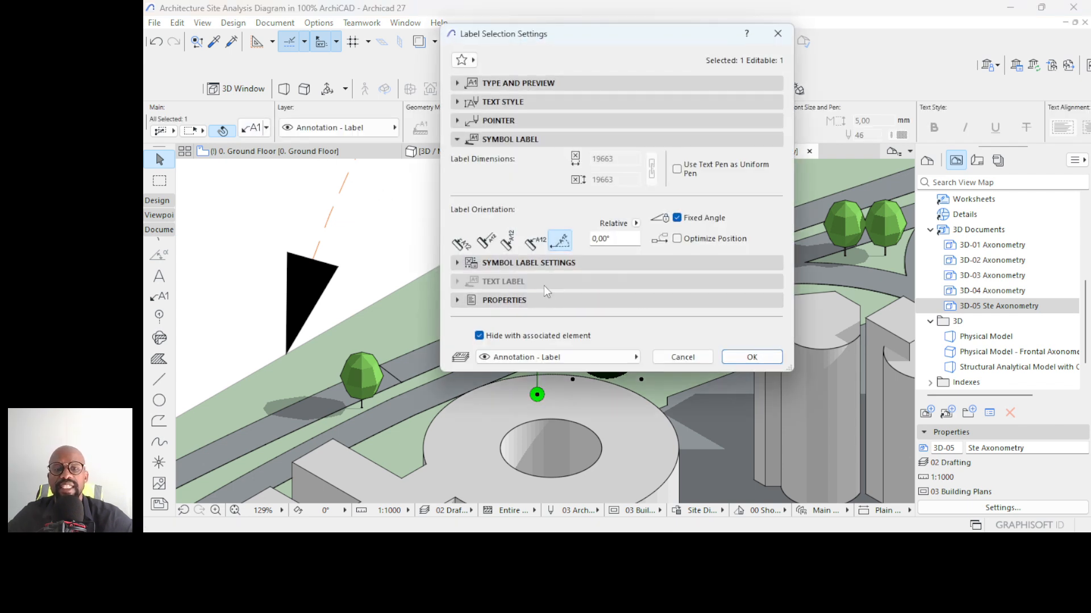
{"action": "left_click", "coordinate": [508, 267]}
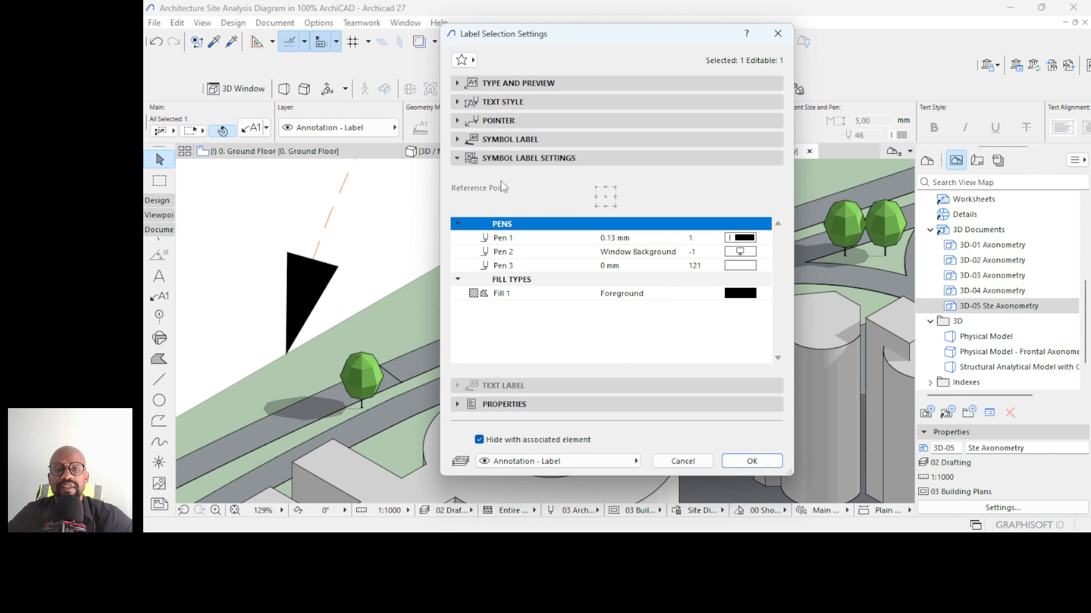
{"action": "left_click", "coordinate": [494, 142]}
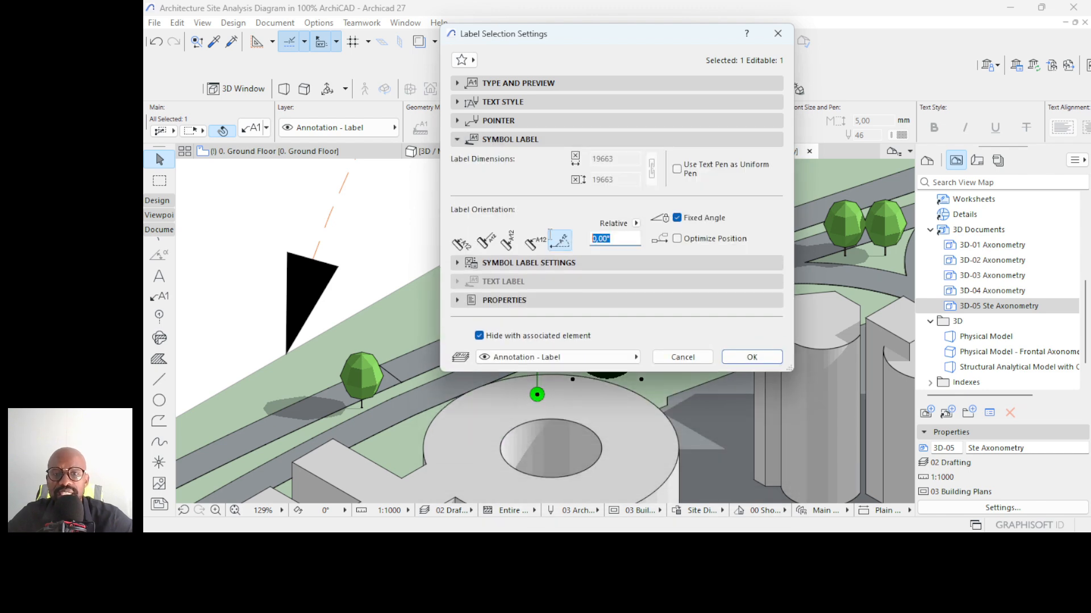
{"action": "type", "text": "0"}
{"action": "key", "text": "Return"}
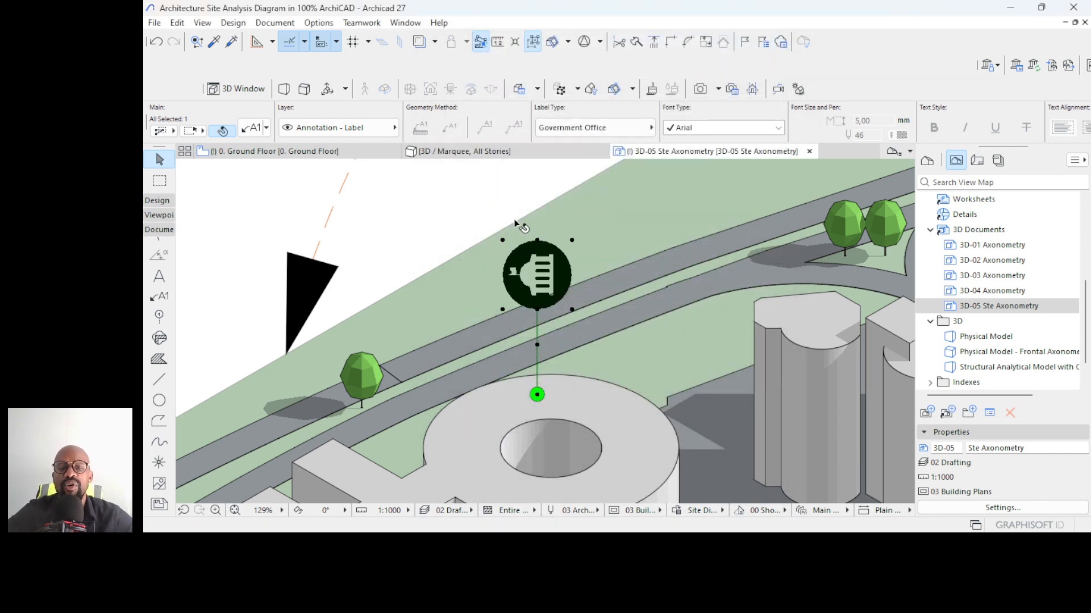
- Rotate the source government building symbol beside the airplane symbol a quarter turn clockwise about its centre
{"action": "scroll", "coordinate": [531, 261], "scroll_direction": "up", "scroll_amount": 3}
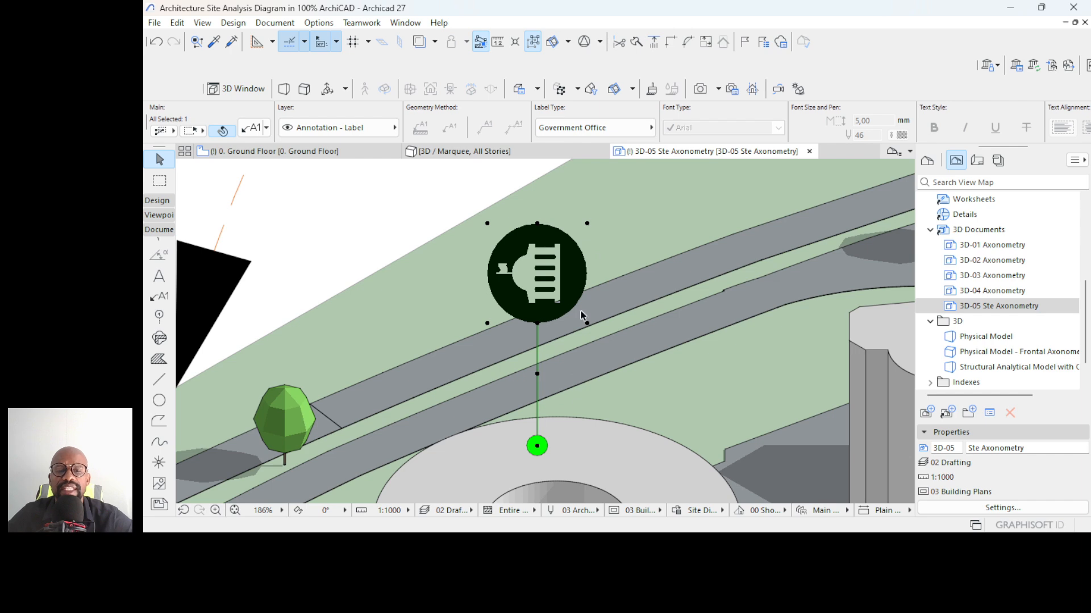
{"action": "scroll", "coordinate": [580, 312], "scroll_direction": "down", "scroll_amount": 6}
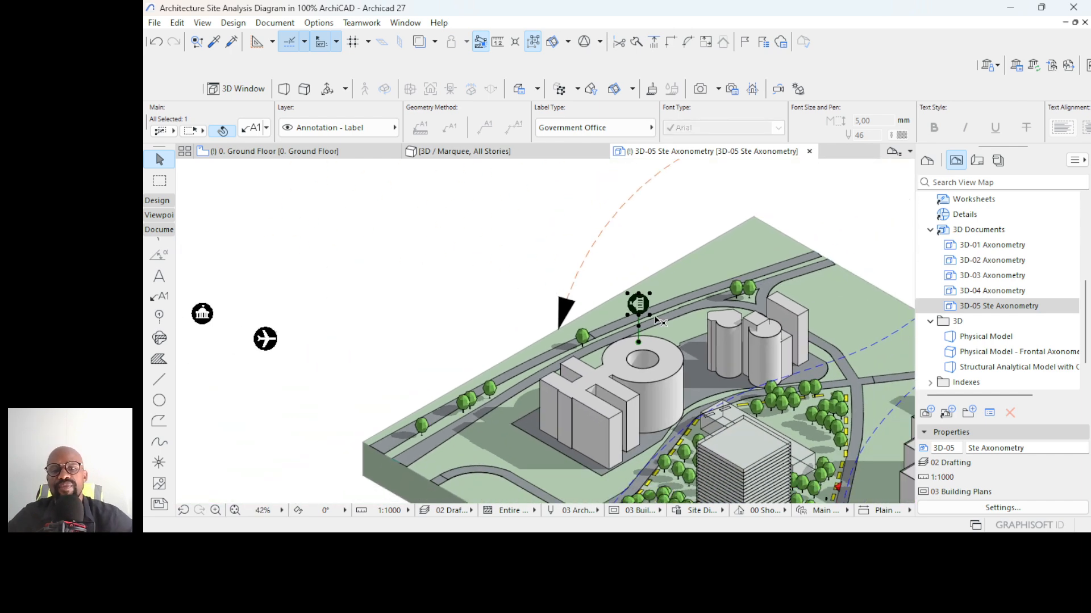
{"action": "scroll", "coordinate": [659, 321], "scroll_direction": "down", "scroll_amount": 2}
{"action": "scroll", "coordinate": [382, 306], "scroll_direction": "up", "scroll_amount": 7}
{"action": "left_click", "coordinate": [348, 414]}
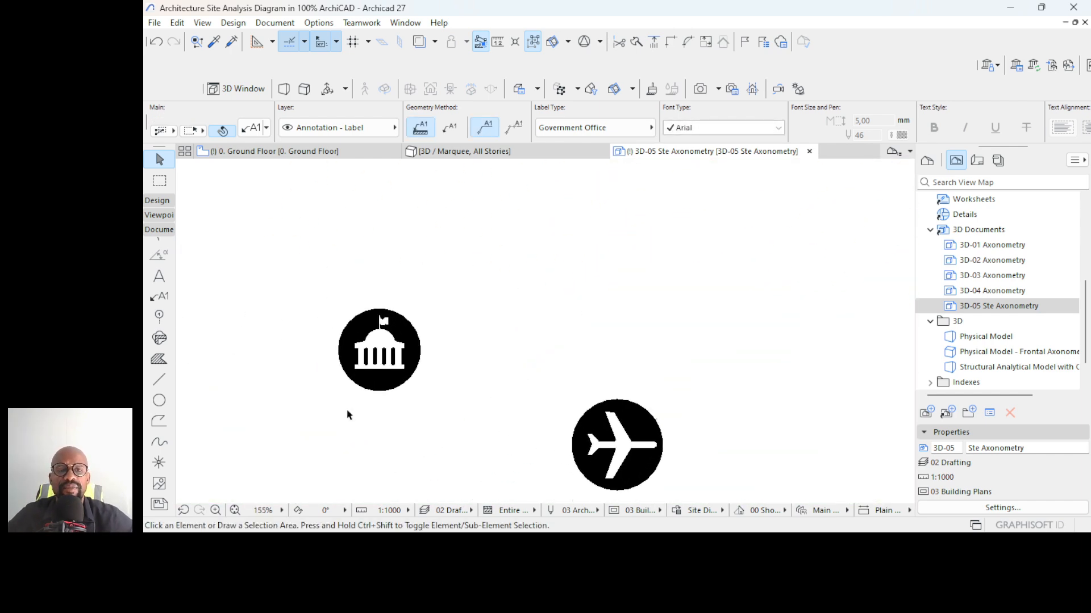
{"action": "left_click_drag", "start_coordinate": [500, 251], "coordinate": [300, 414]}
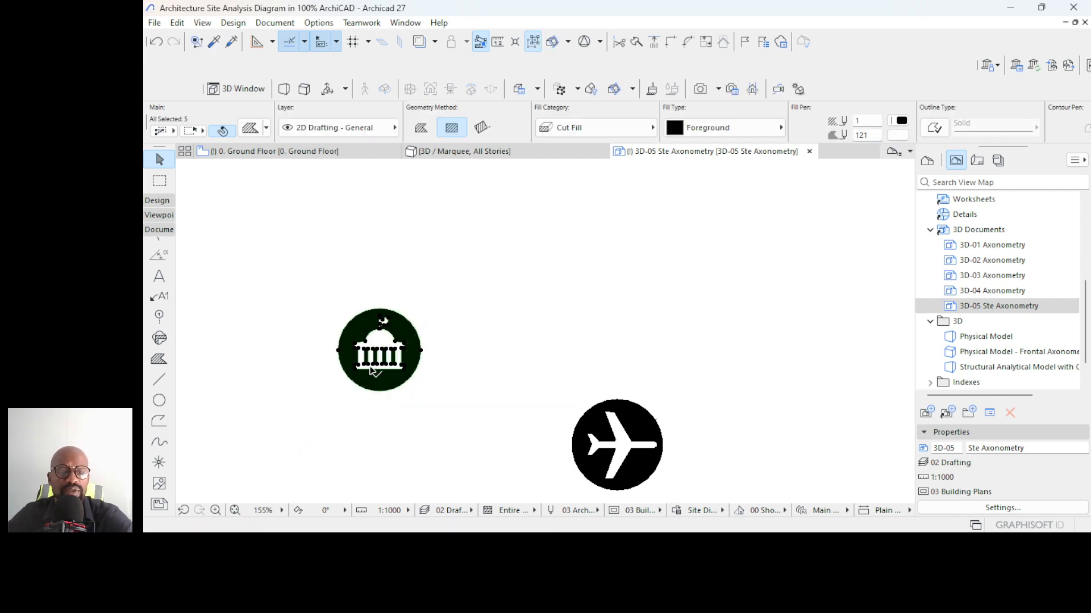
{"action": "key", "text": "ctrl+e"}
{"action": "left_click", "coordinate": [377, 357]}
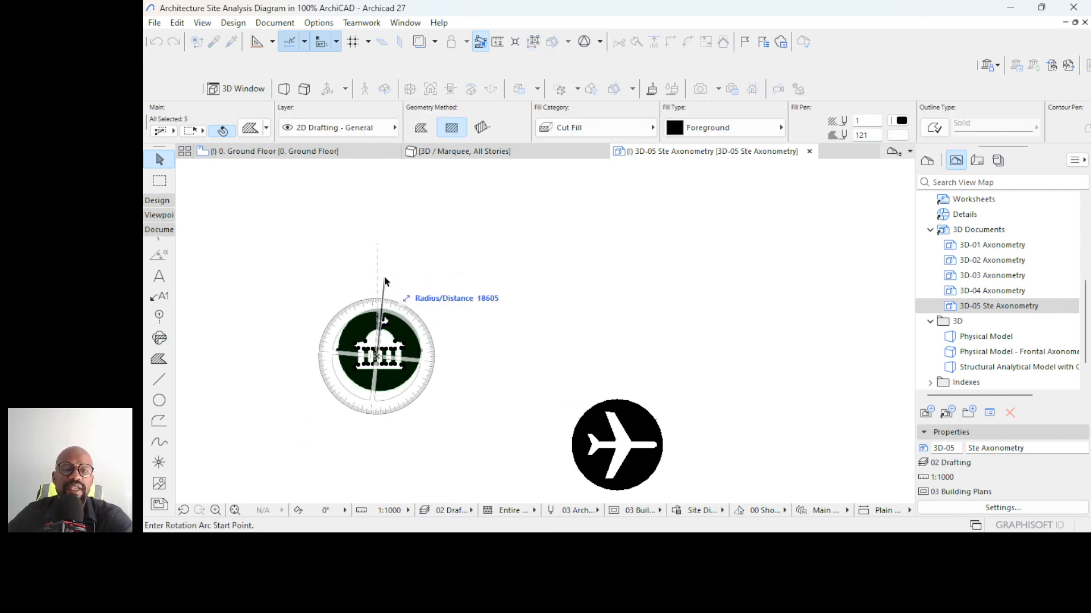
{"action": "left_click", "coordinate": [384, 277]}
{"action": "left_click", "coordinate": [487, 356]}
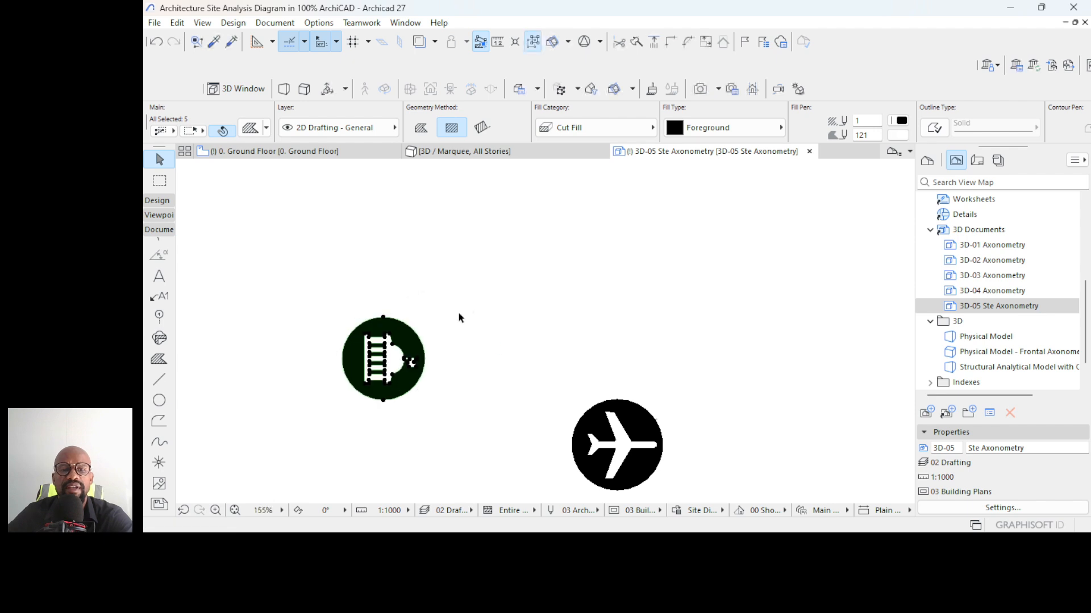
- Save the rotated symbol as a label in the Embedded Library, replacing Government Office.gsm
{"action": "scroll", "coordinate": [384, 382], "scroll_direction": "up", "scroll_amount": 2}
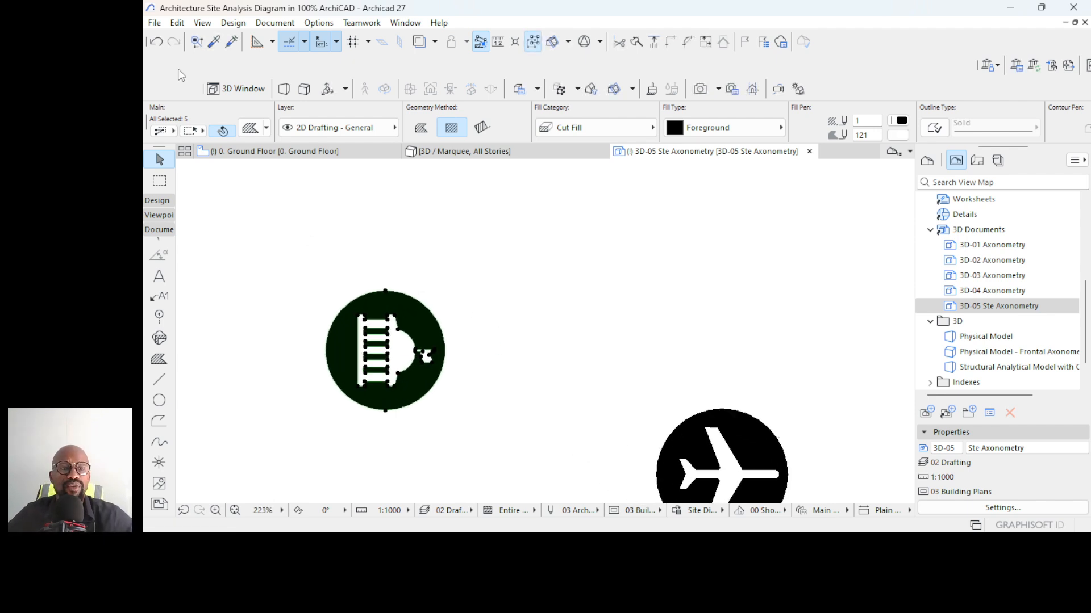
{"action": "left_click", "coordinate": [155, 22]}
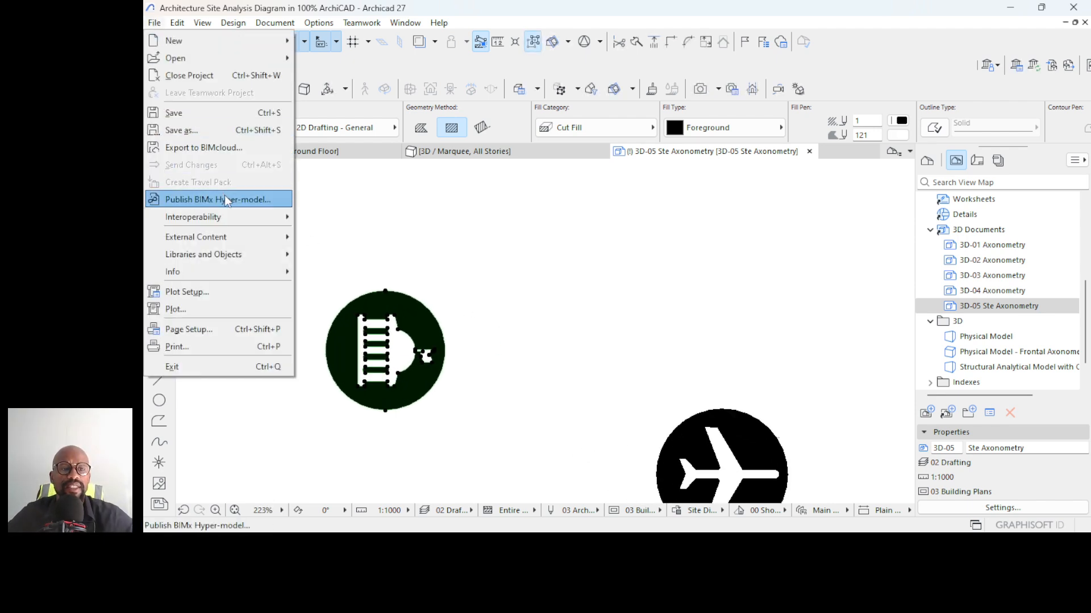
{"action": "mouse_move", "coordinate": [217, 256]}
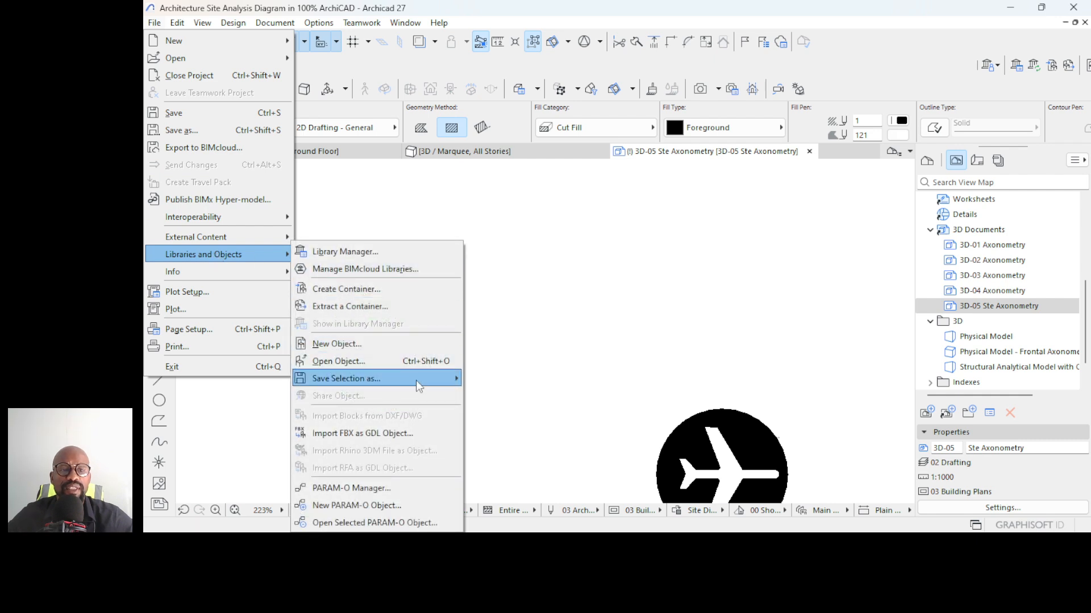
{"action": "mouse_move", "coordinate": [416, 379]}
{"action": "left_click", "coordinate": [511, 130]}
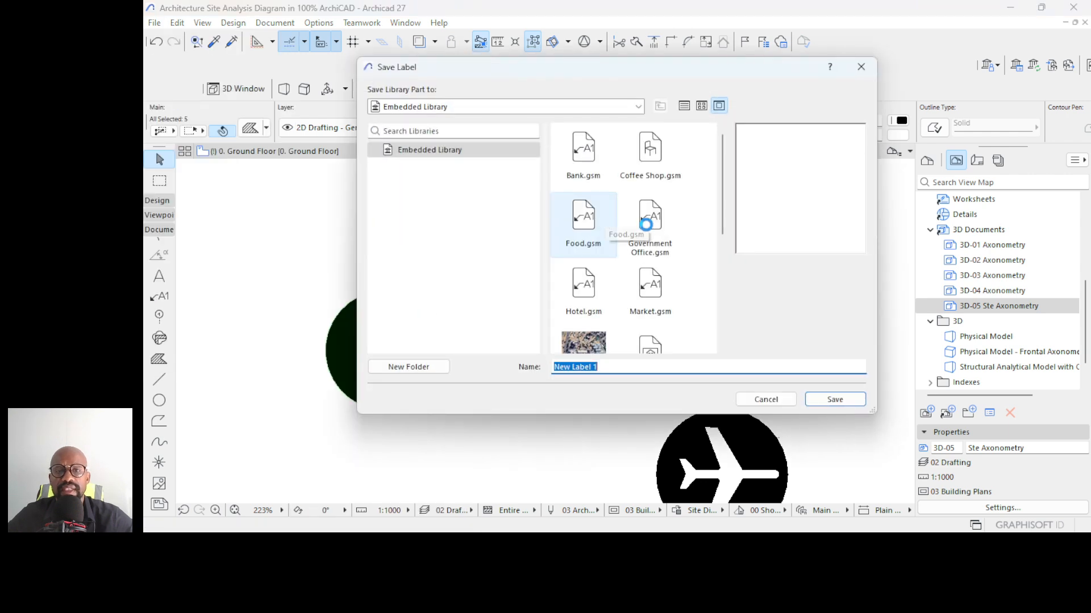
{"action": "left_click", "coordinate": [648, 215]}
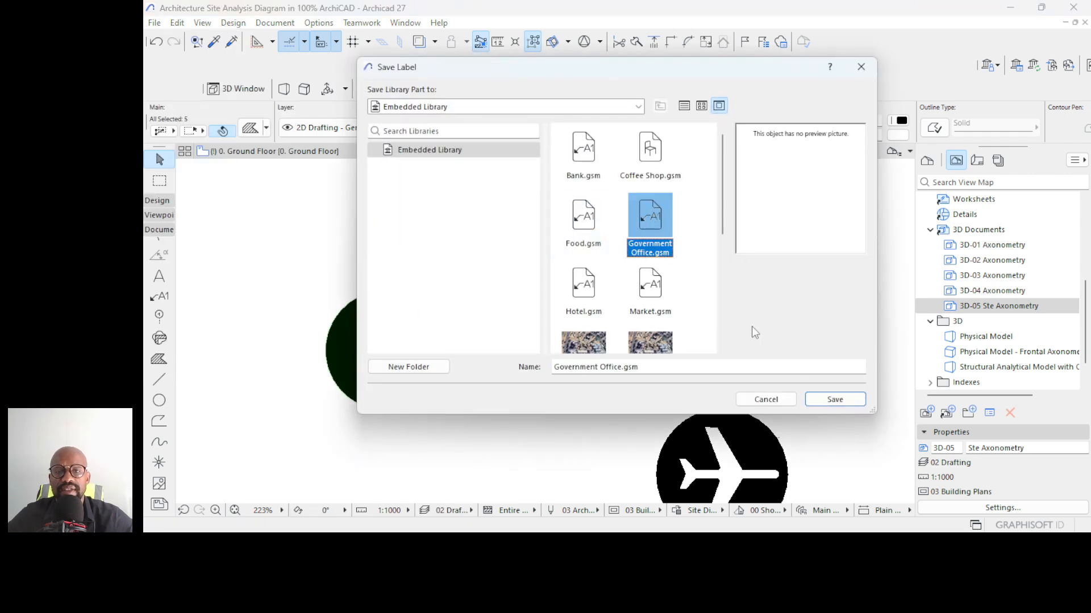
{"action": "left_click", "coordinate": [827, 401]}
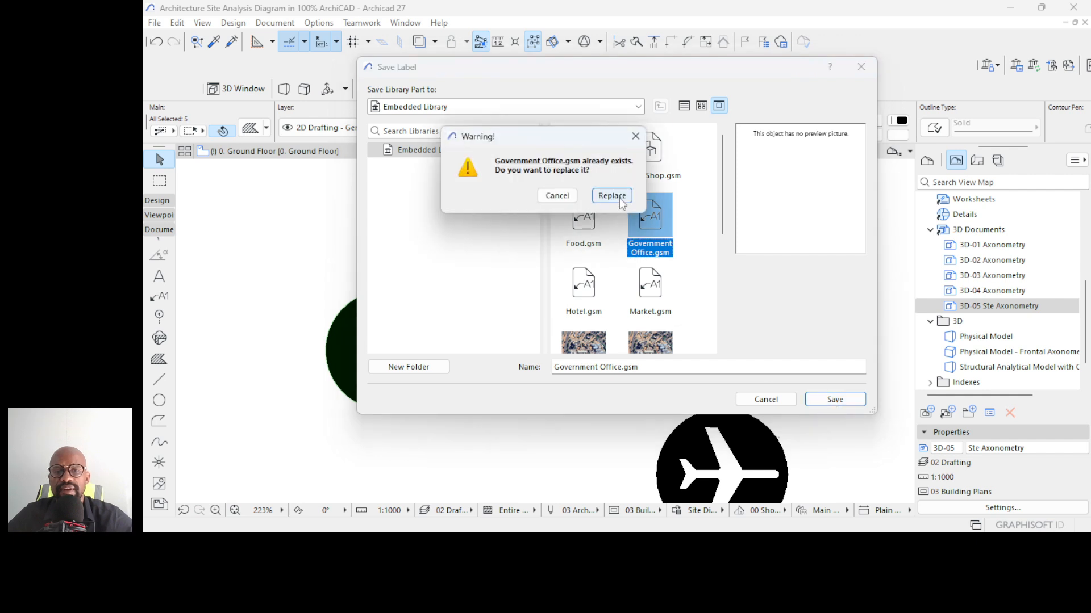
{"action": "left_click", "coordinate": [620, 200]}
{"action": "left_click", "coordinate": [734, 350]}
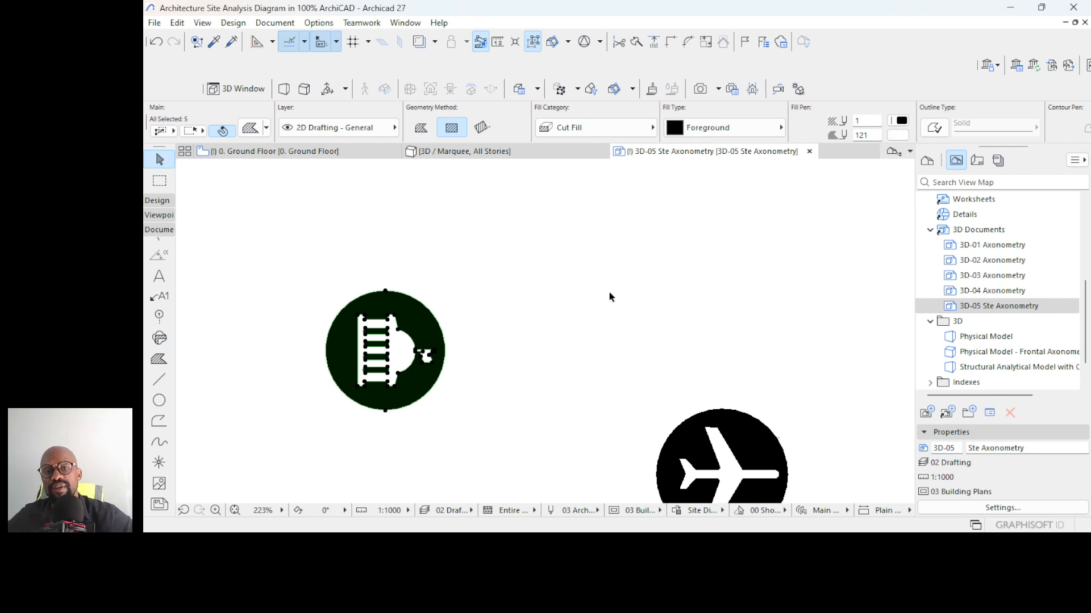
- Move the Government Office label's symbol straight up, high above the ring-shaped building, keeping its pointer on the roof, and deselect it
{"action": "scroll", "coordinate": [506, 243], "scroll_direction": "down", "scroll_amount": 6}
{"action": "scroll", "coordinate": [452, 288], "scroll_direction": "down", "scroll_amount": 1}
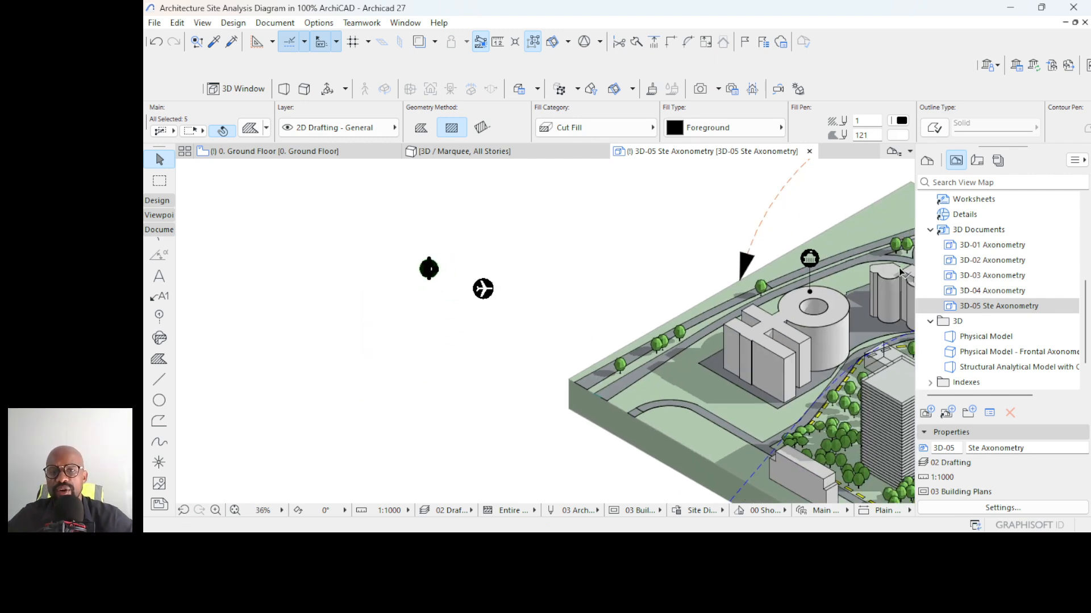
{"action": "scroll", "coordinate": [820, 250], "scroll_direction": "up", "scroll_amount": 5}
{"action": "scroll", "coordinate": [447, 408], "scroll_direction": "down", "scroll_amount": 4}
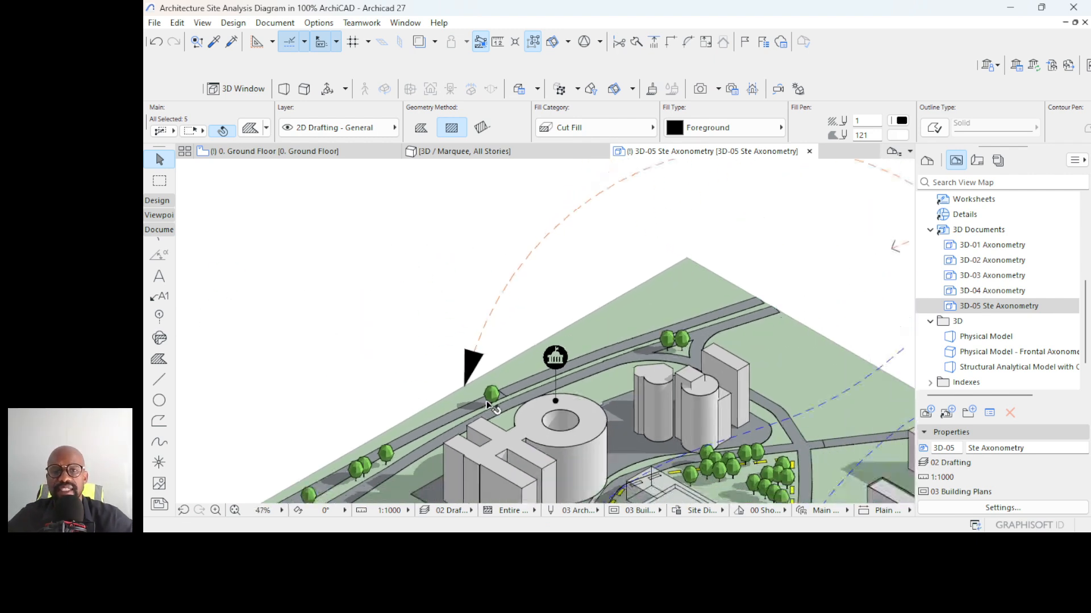
{"action": "left_click", "coordinate": [544, 369]}
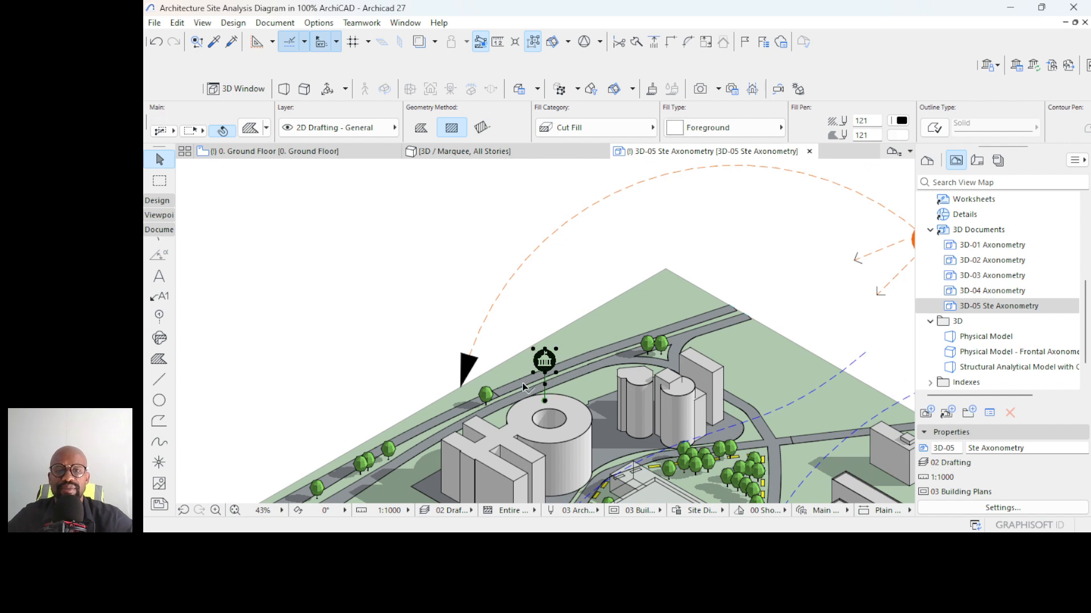
{"action": "left_click", "coordinate": [535, 373]}
{"action": "scroll", "coordinate": [535, 373], "scroll_direction": "up", "scroll_amount": 4}
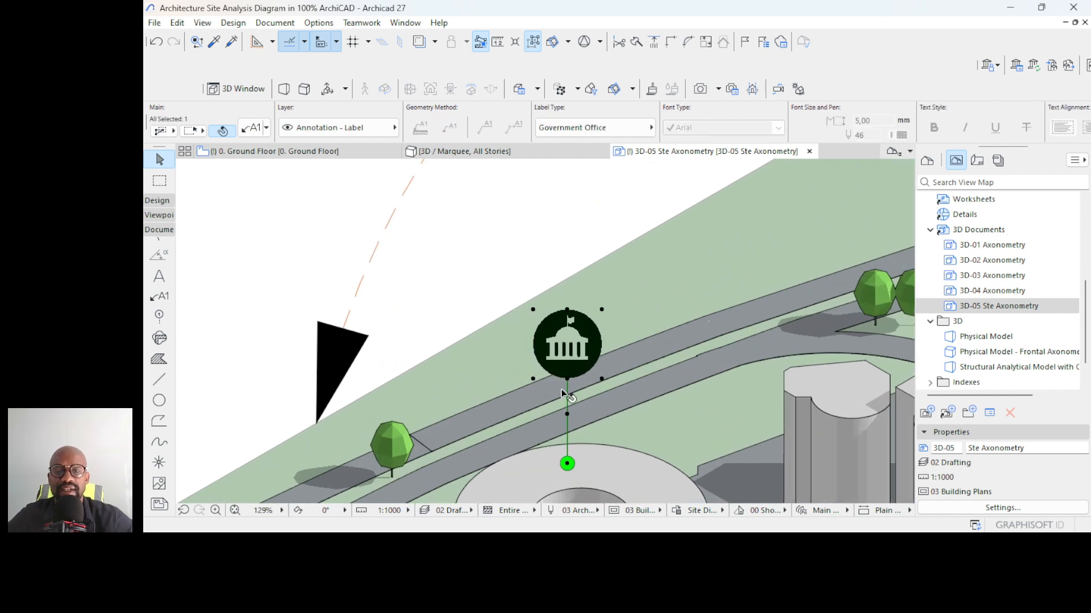
{"action": "left_click", "coordinate": [567, 382]}
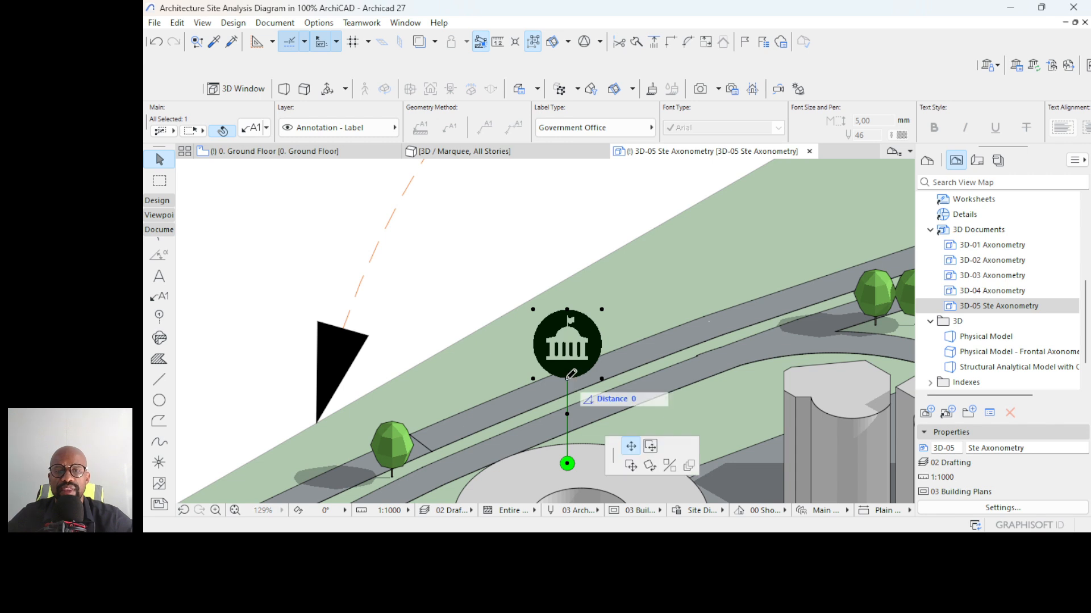
{"action": "scroll", "coordinate": [575, 250], "scroll_direction": "down", "scroll_amount": 4}
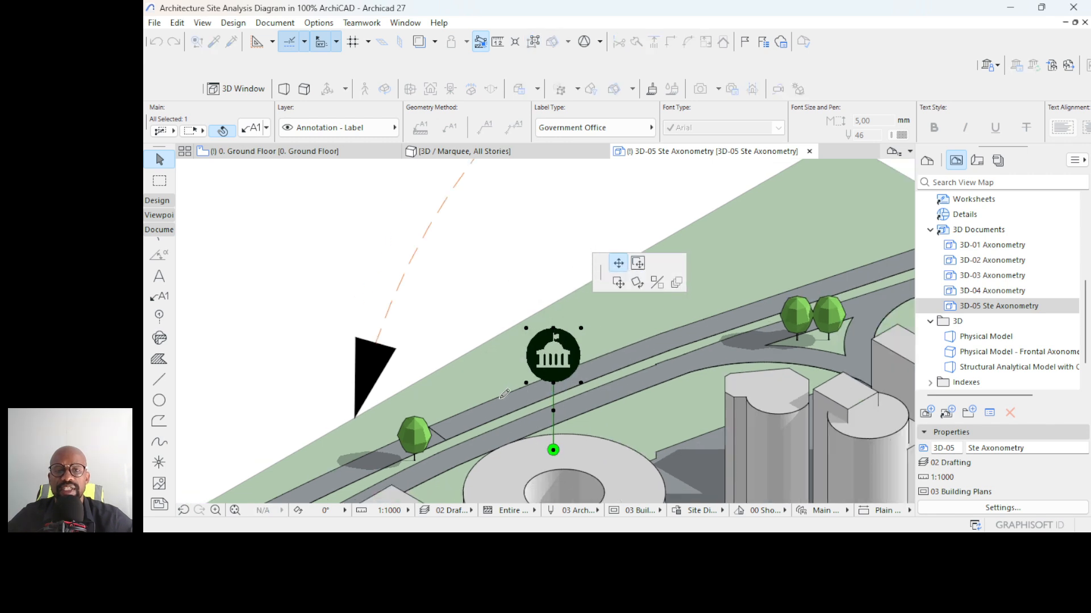
{"action": "left_click", "coordinate": [523, 244]}
{"action": "left_click", "coordinate": [571, 226]}
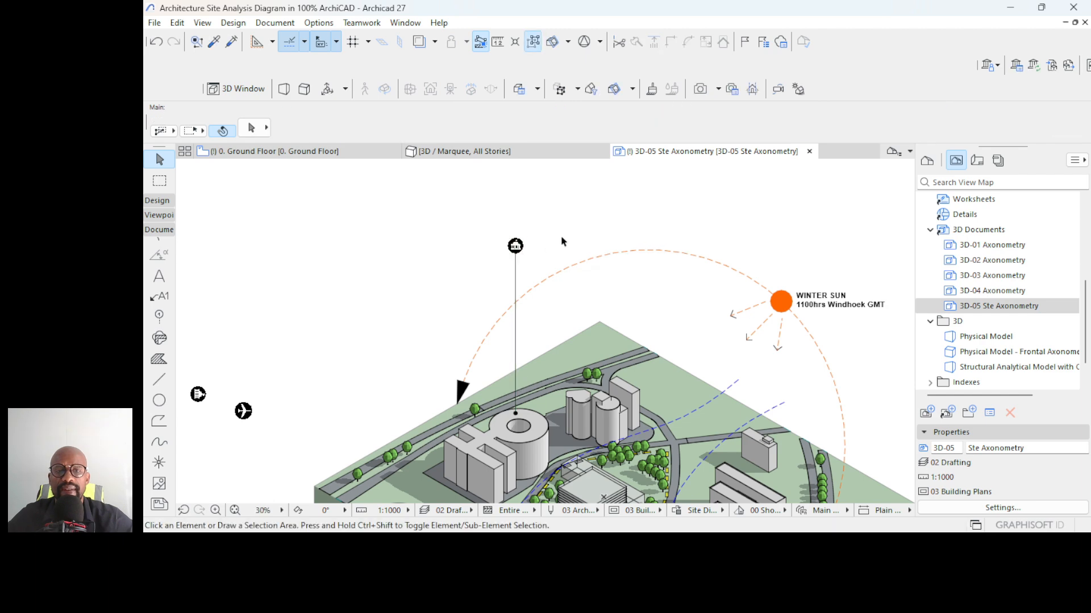
- Inspect the Government Office label's graphic override and open the All Elements rule of the Site Diagram GOC combination
{"action": "scroll", "coordinate": [558, 245], "scroll_direction": "down", "scroll_amount": 2}
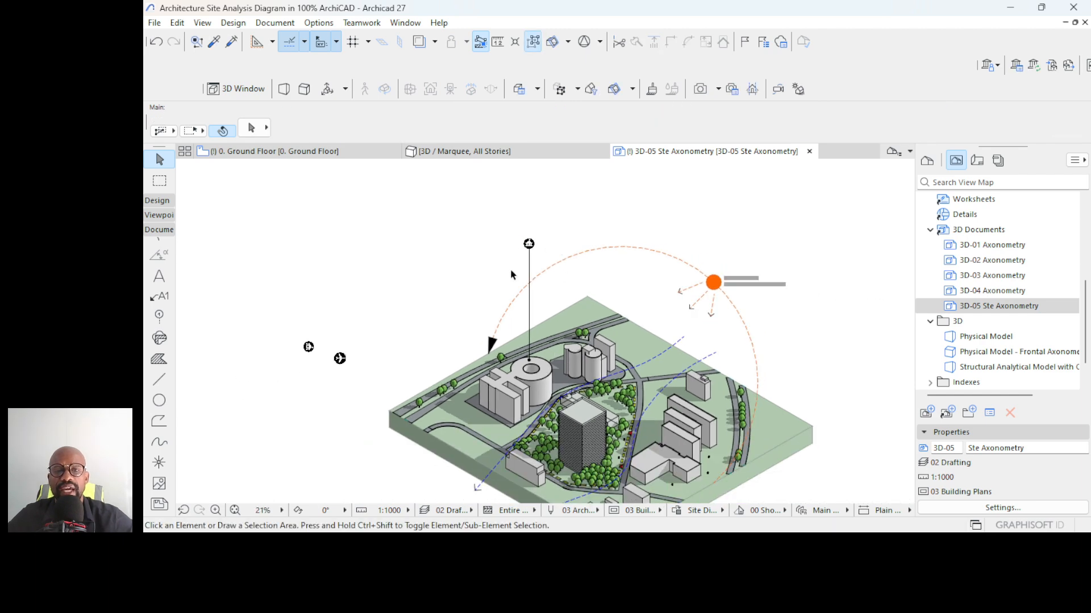
{"action": "scroll", "coordinate": [532, 248], "scroll_direction": "up", "scroll_amount": 3}
{"action": "left_click", "coordinate": [532, 255]}
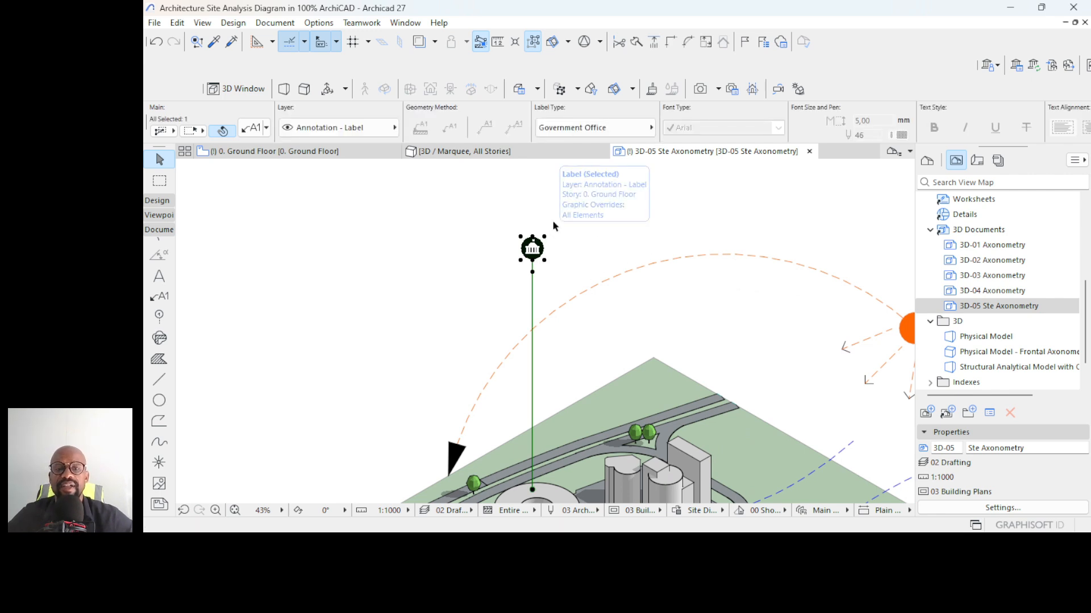
{"action": "scroll", "coordinate": [514, 259], "scroll_direction": "up", "scroll_amount": 2}
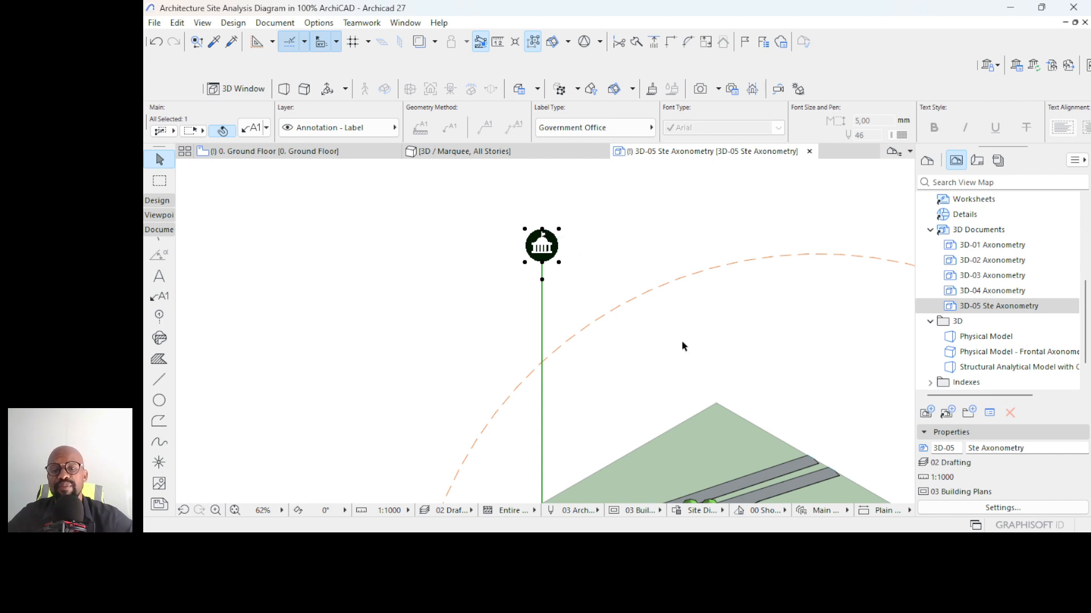
{"action": "left_click", "coordinate": [675, 511]}
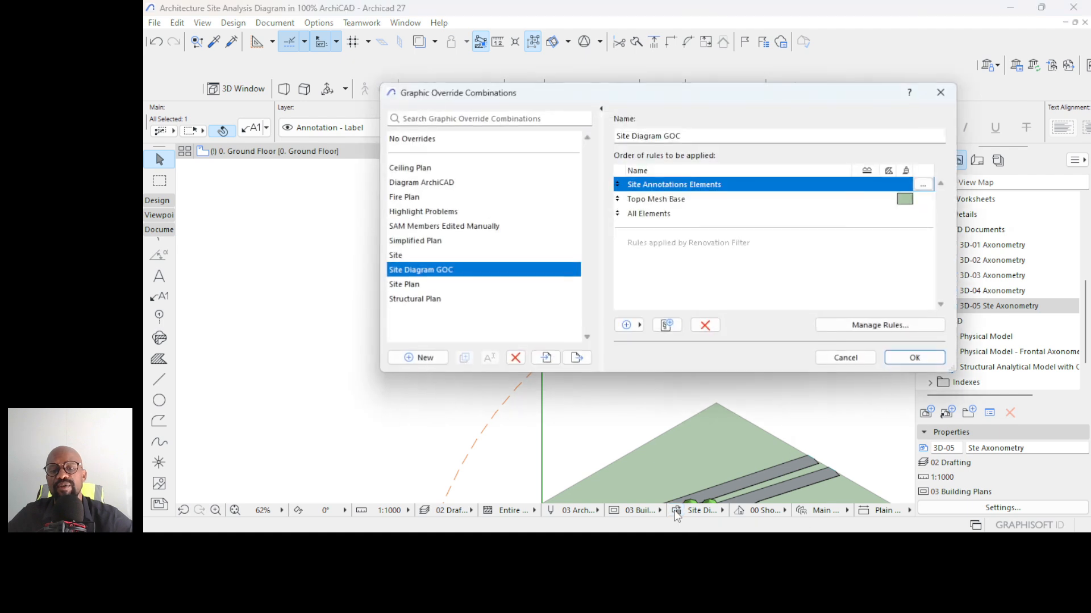
{"action": "left_click", "coordinate": [661, 214]}
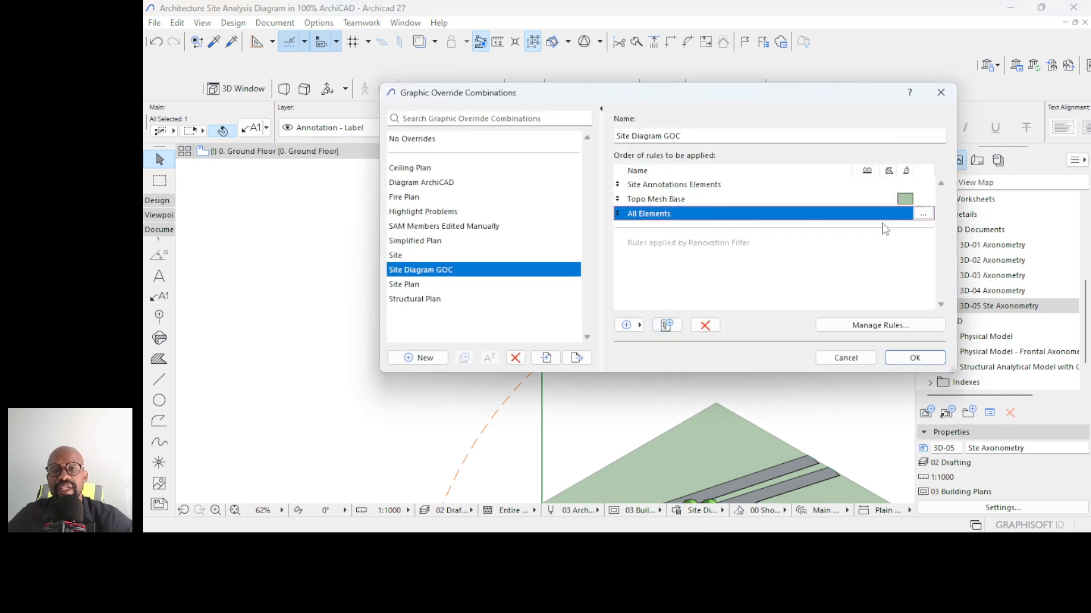
{"action": "left_click", "coordinate": [923, 219]}
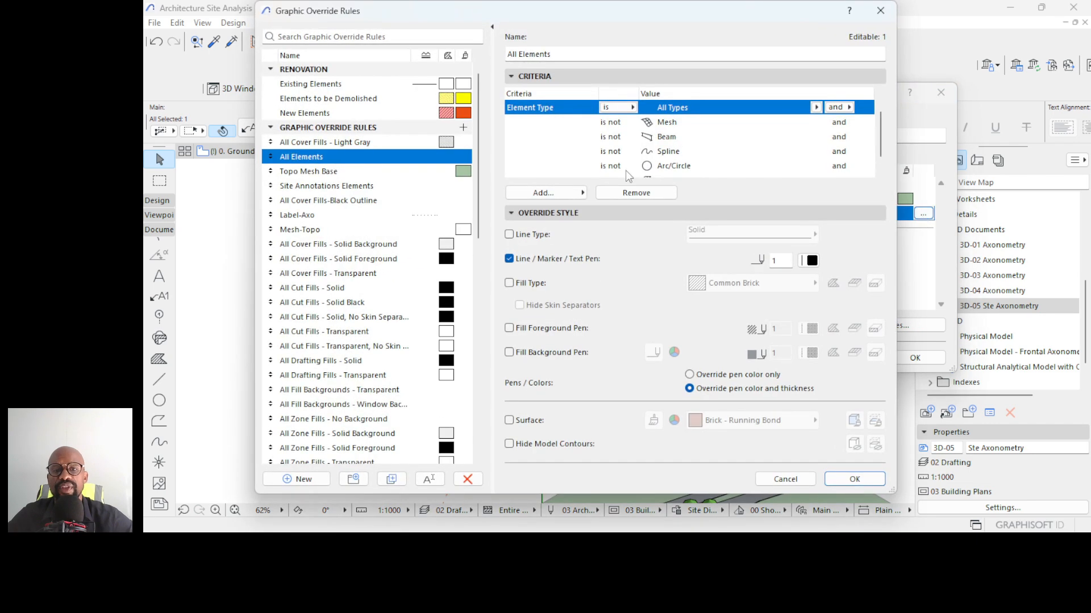
{"action": "scroll", "coordinate": [693, 153], "scroll_direction": "down", "scroll_amount": 1}
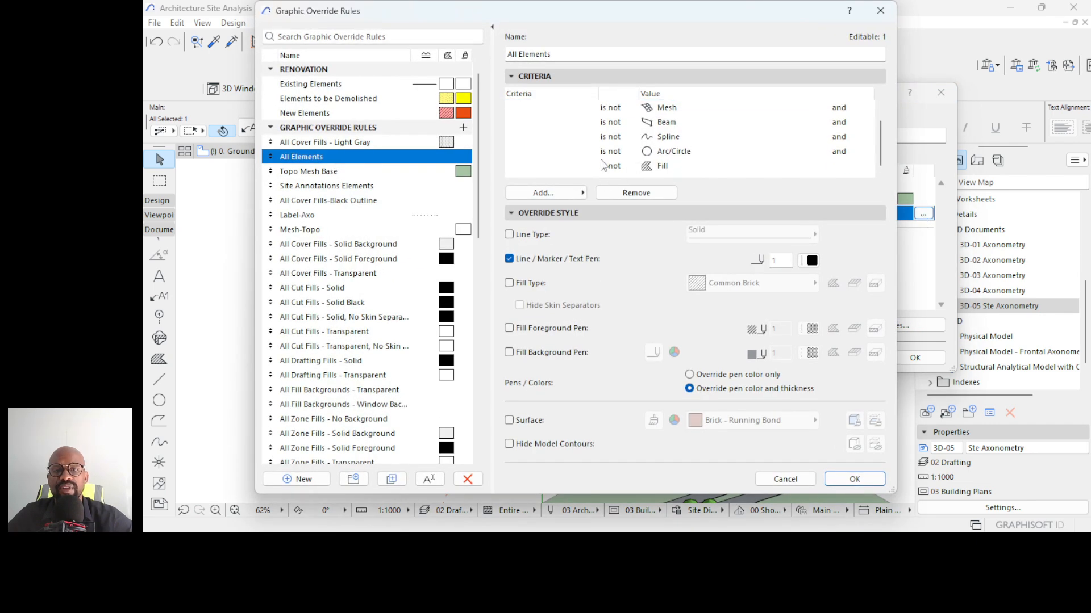
- Add an Element Type is not Label criterion to the All Elements override rule and accept the rule changes
{"action": "left_click", "coordinate": [574, 193]}
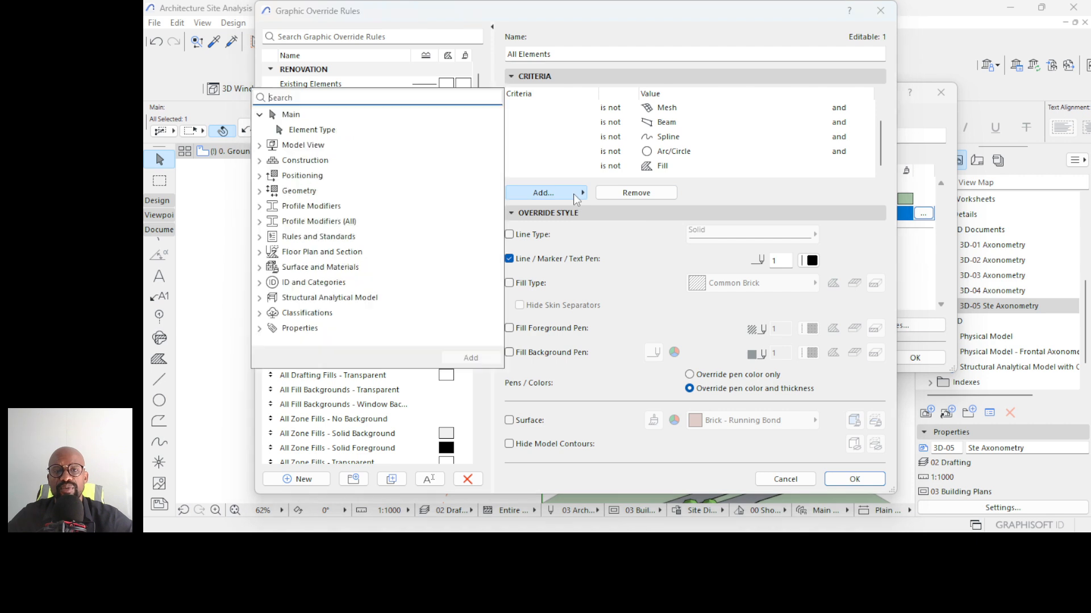
{"action": "left_click", "coordinate": [307, 130]}
{"action": "left_click", "coordinate": [471, 358]}
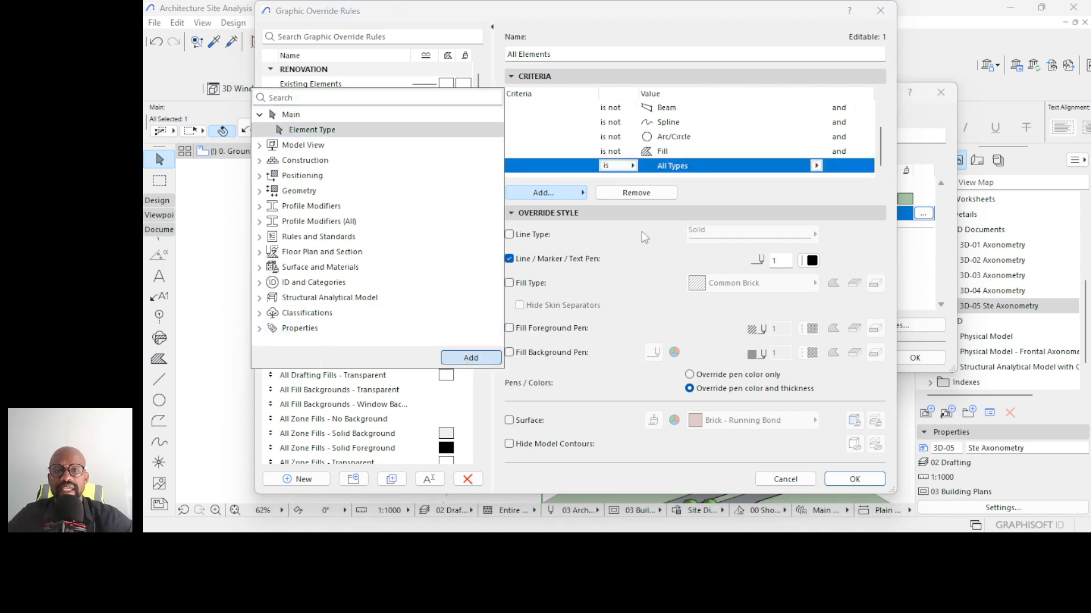
{"action": "left_click", "coordinate": [632, 166]}
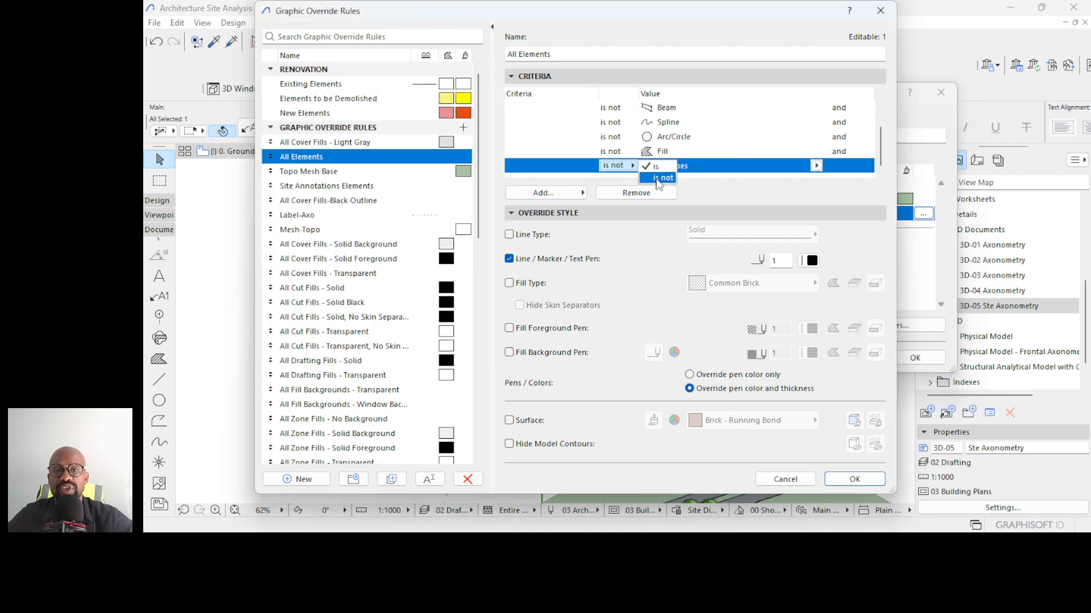
{"action": "left_click", "coordinate": [662, 178]}
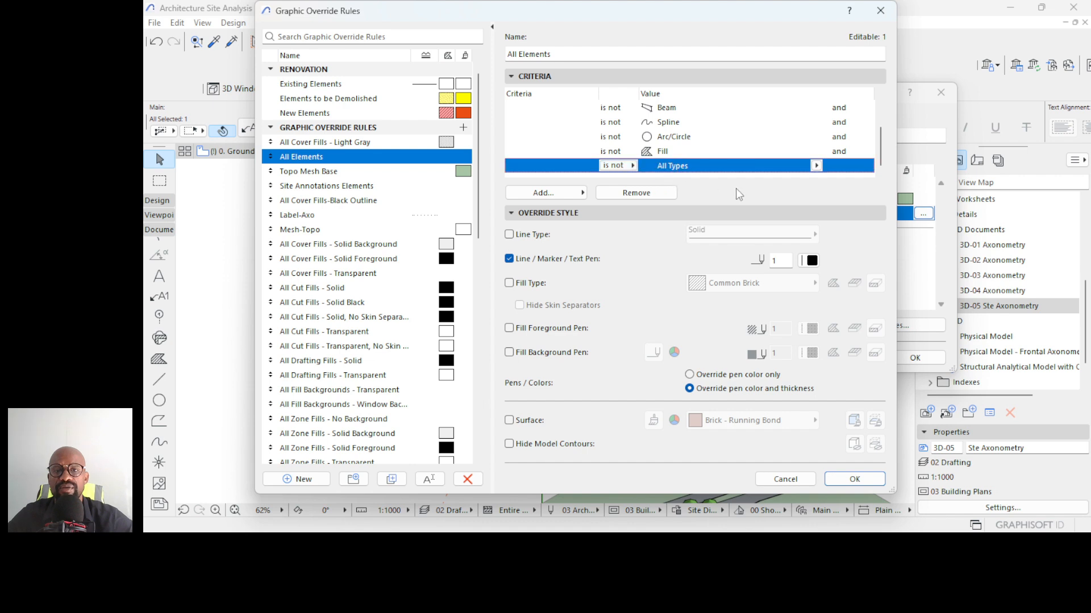
{"action": "left_click", "coordinate": [816, 165]}
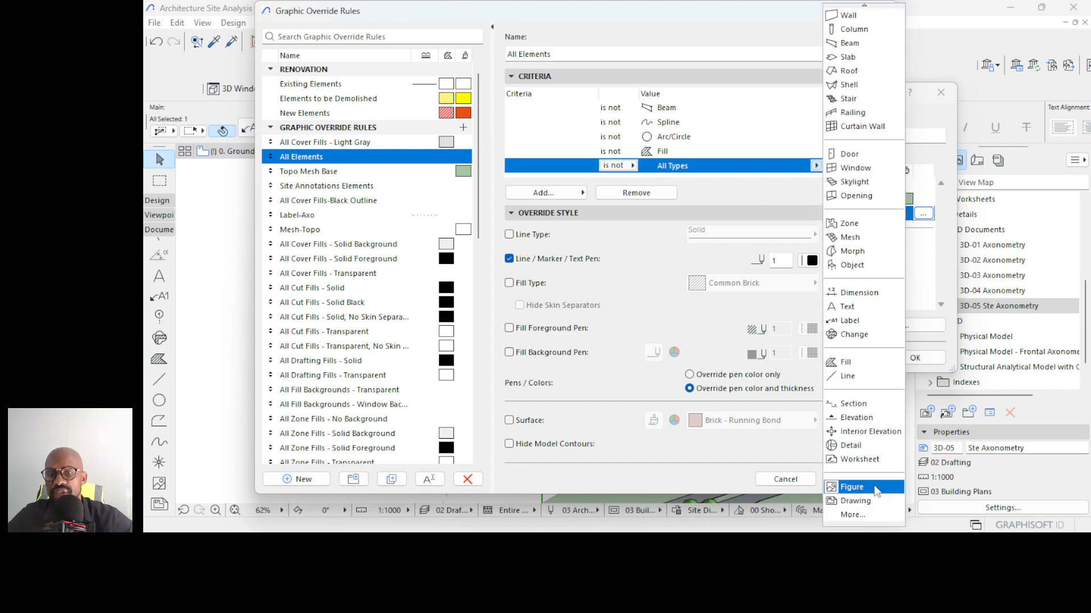
{"action": "left_click", "coordinate": [852, 514]}
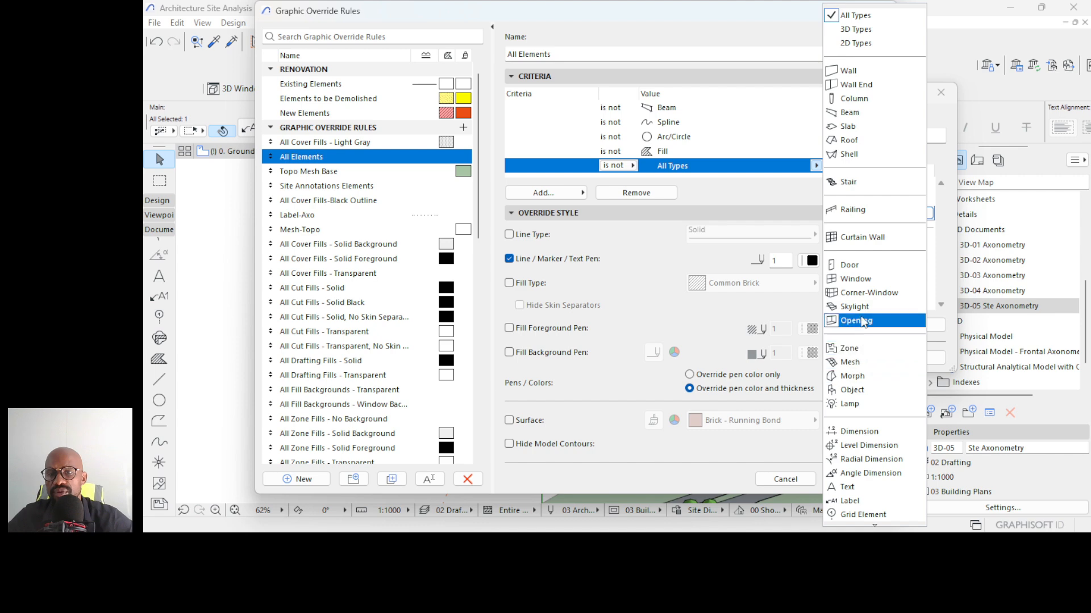
{"action": "scroll", "coordinate": [867, 392], "scroll_direction": "down", "scroll_amount": 3}
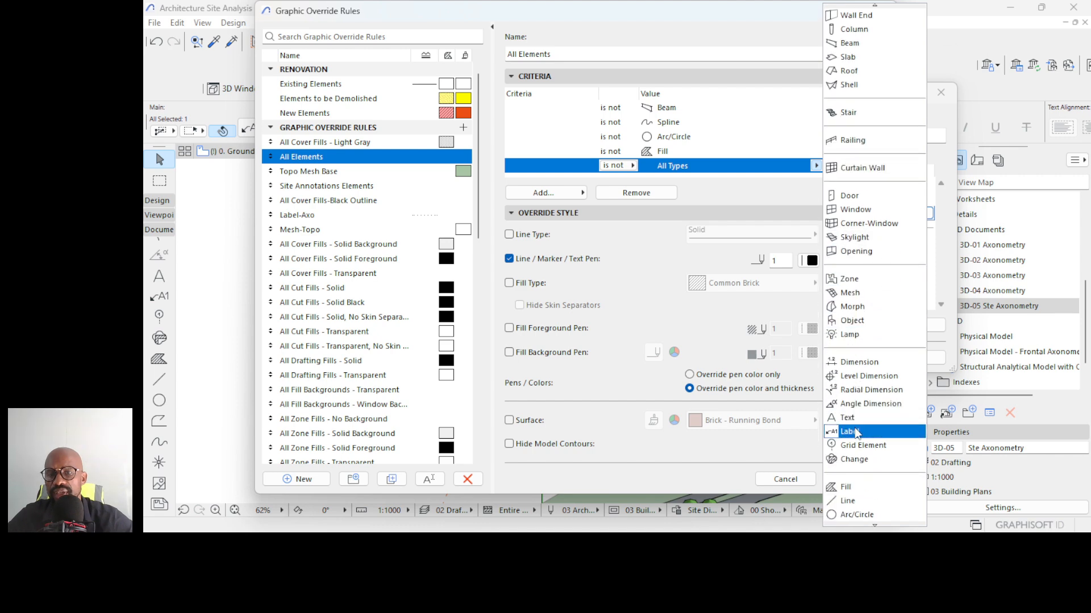
{"action": "left_click", "coordinate": [857, 433]}
{"action": "left_click", "coordinate": [851, 479]}
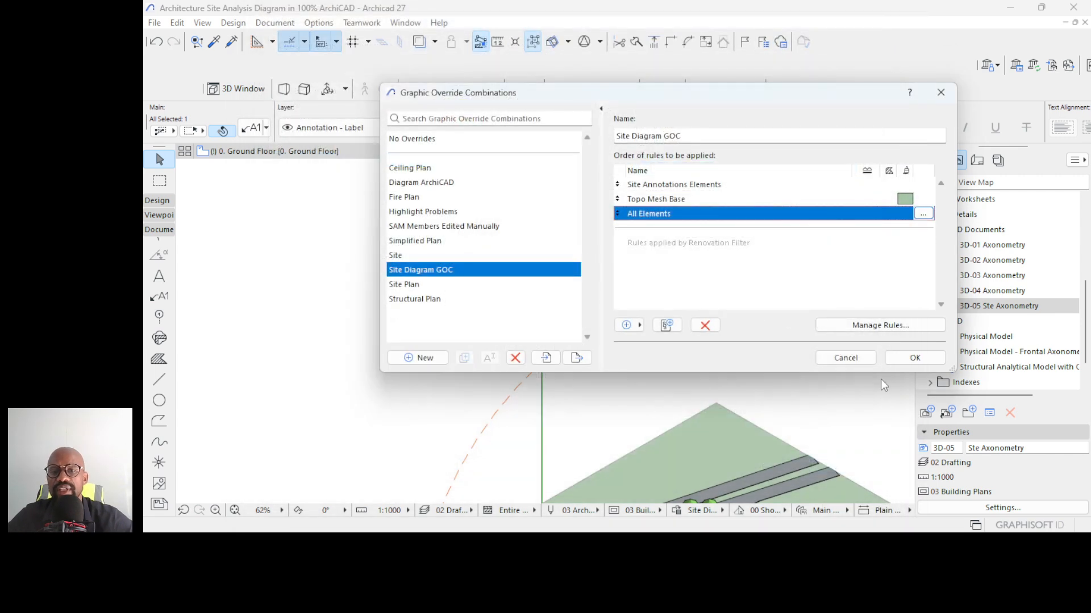
- Apply the edited Site Diagram GOC override combination and deselect the Government Office label
{"action": "left_click", "coordinate": [910, 358]}
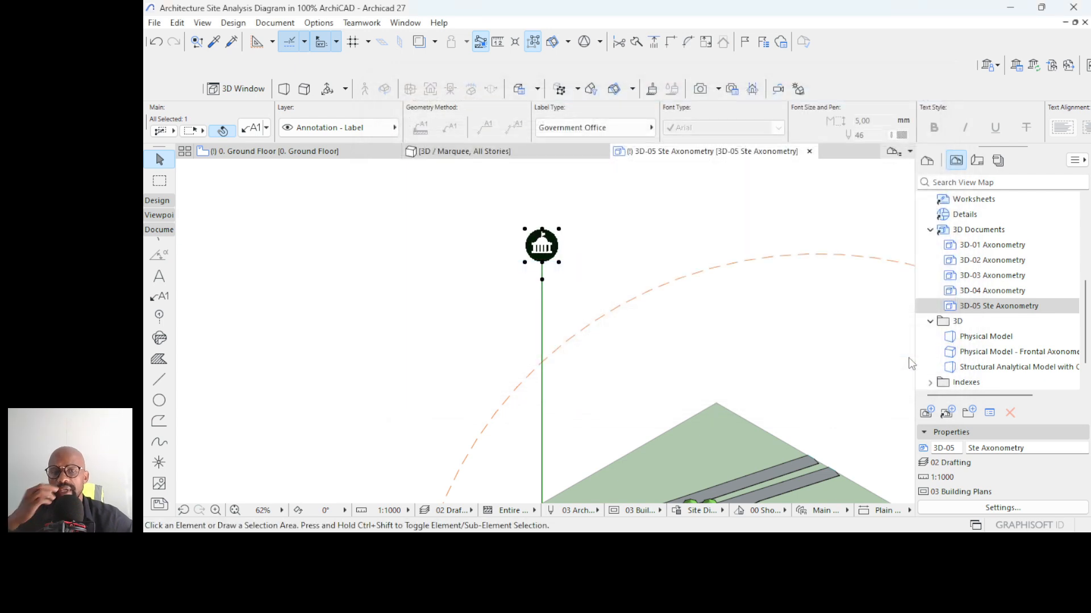
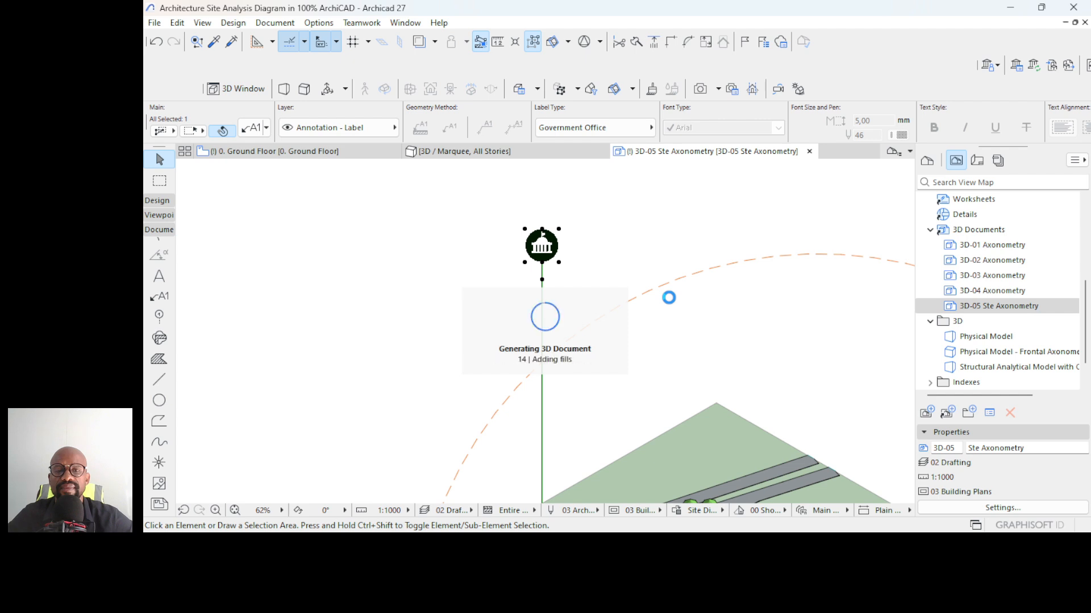
{"action": "key", "text": "Escape"}
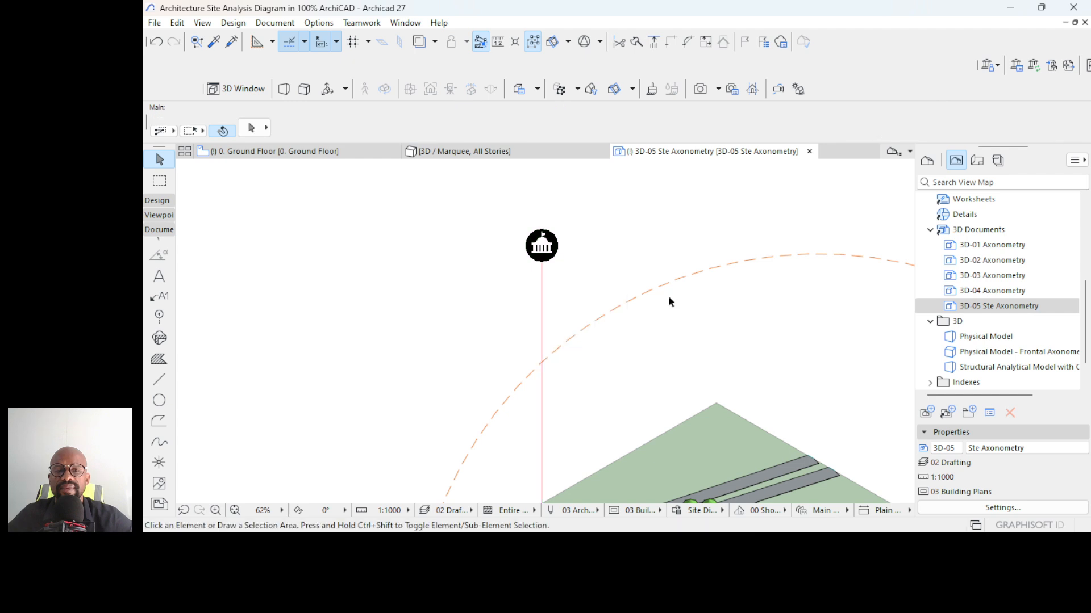
{"action": "scroll", "coordinate": [587, 209], "scroll_direction": "down", "scroll_amount": 2}
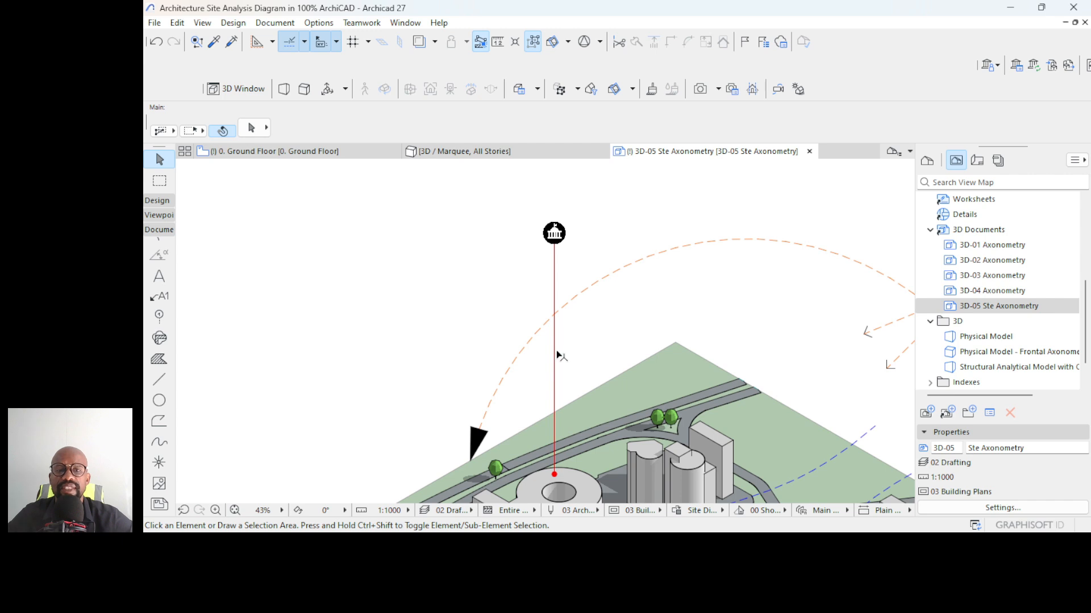
- Set the Government Office label's pointer pen to the black pen 1
{"action": "left_click", "coordinate": [553, 262]}
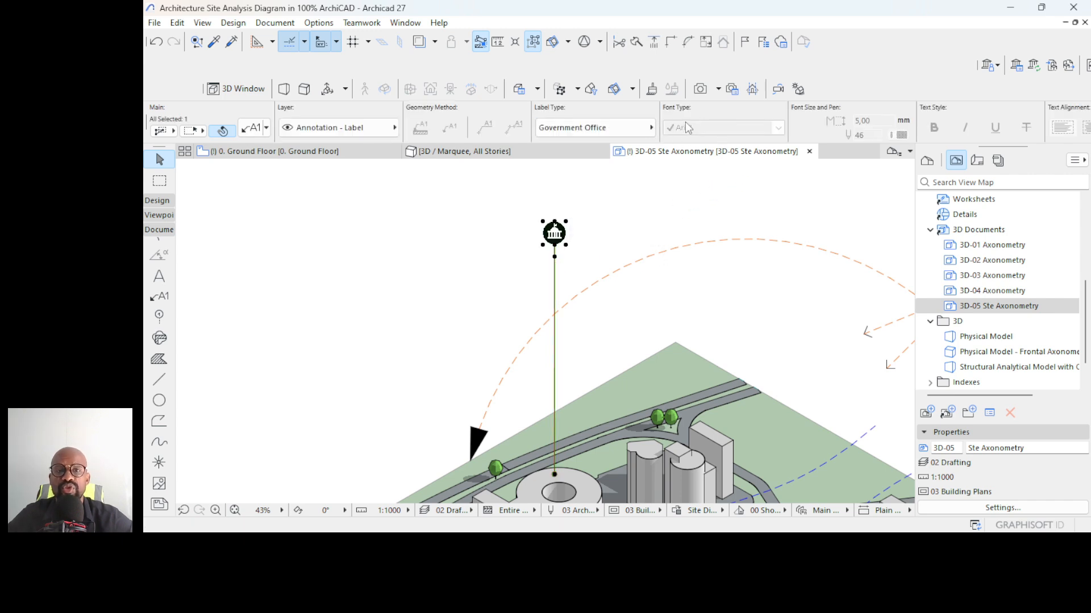
{"action": "scroll", "coordinate": [706, 117], "scroll_direction": "down", "scroll_amount": 10}
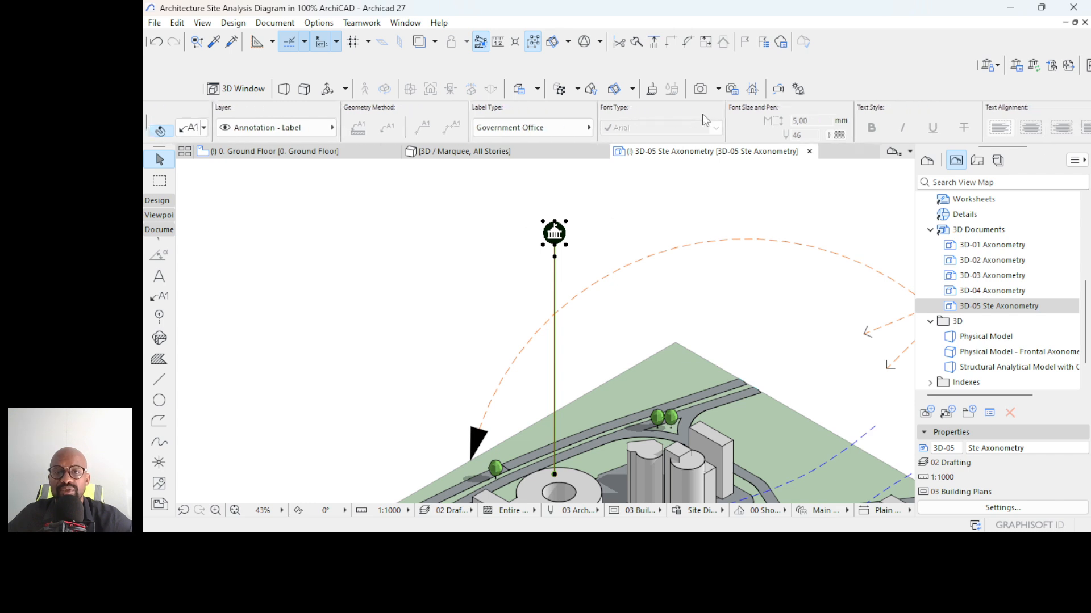
{"action": "scroll", "coordinate": [706, 120], "scroll_direction": "down", "scroll_amount": 5}
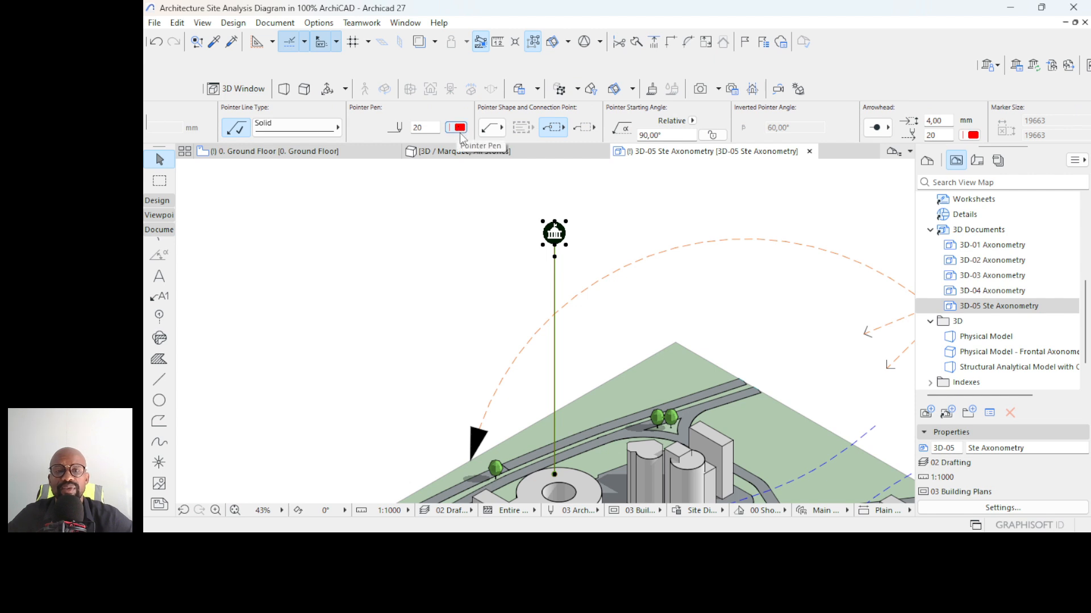
{"action": "left_click", "coordinate": [460, 130]}
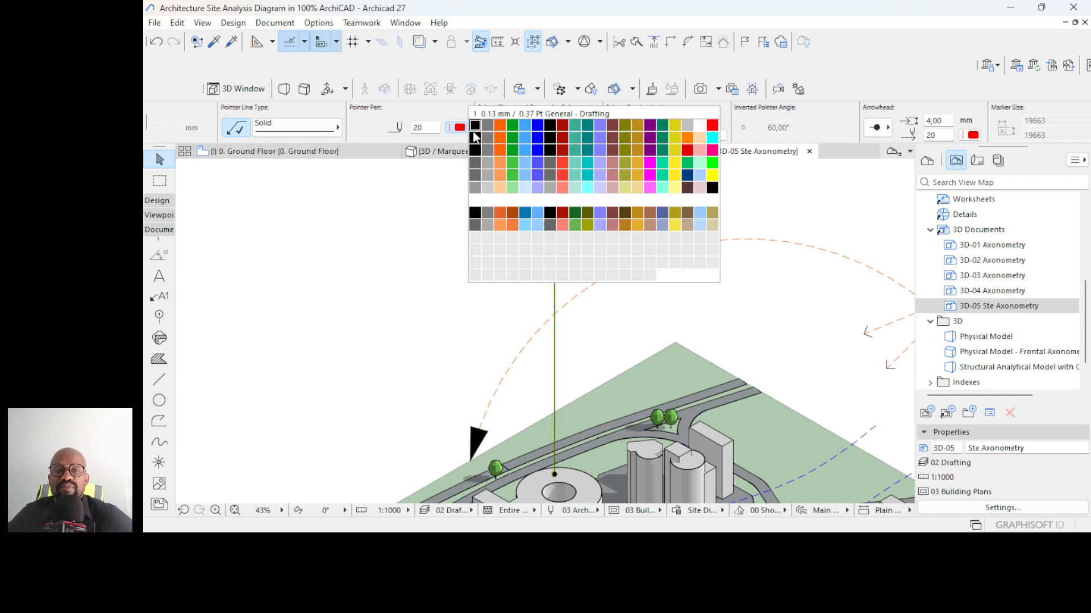
{"action": "left_click", "coordinate": [475, 126]}
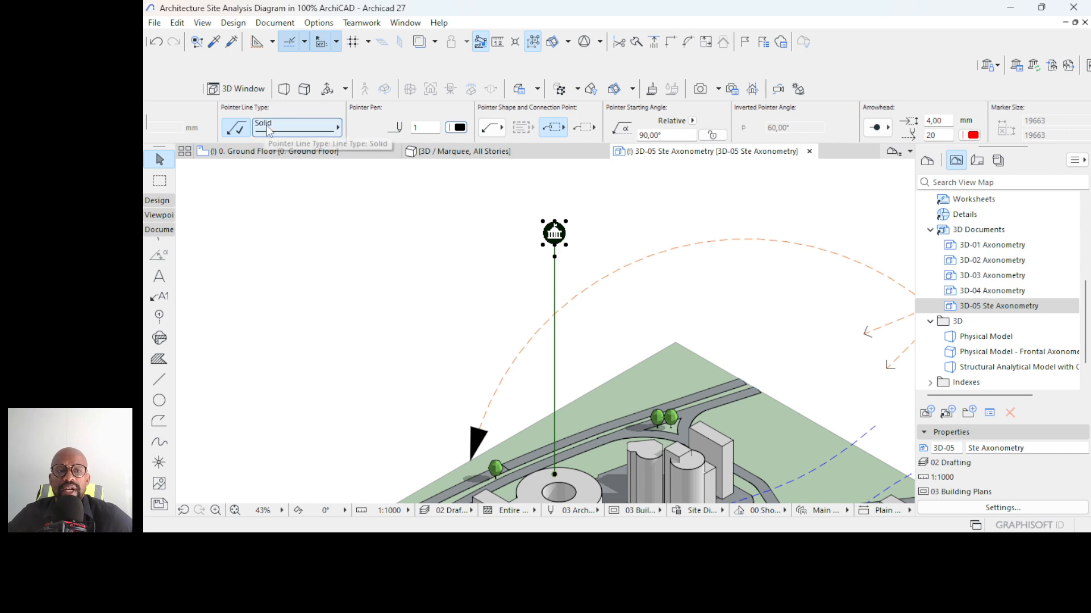
- Change the label's pointer line type to Dotted Dense and deselect the label
{"action": "scroll", "coordinate": [267, 126], "scroll_direction": "up", "scroll_amount": 2}
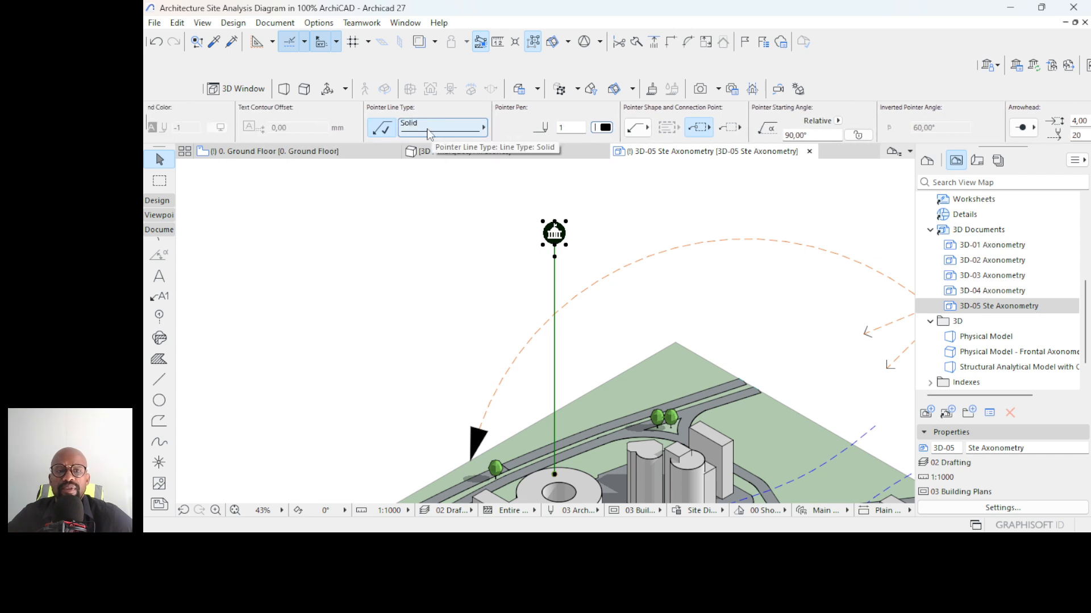
{"action": "left_click", "coordinate": [429, 130]}
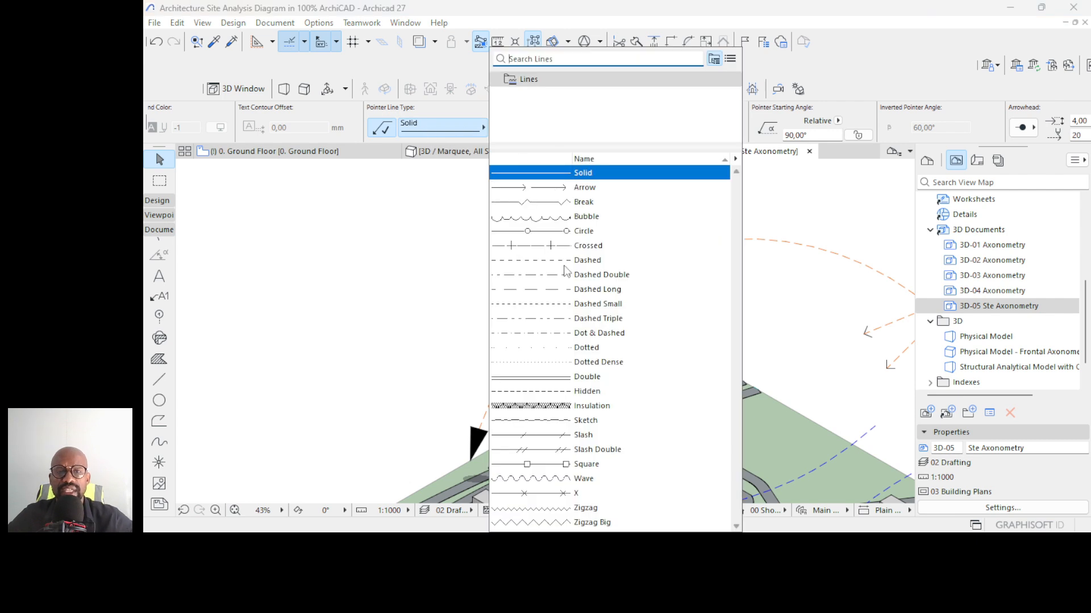
{"action": "left_click", "coordinate": [582, 349]}
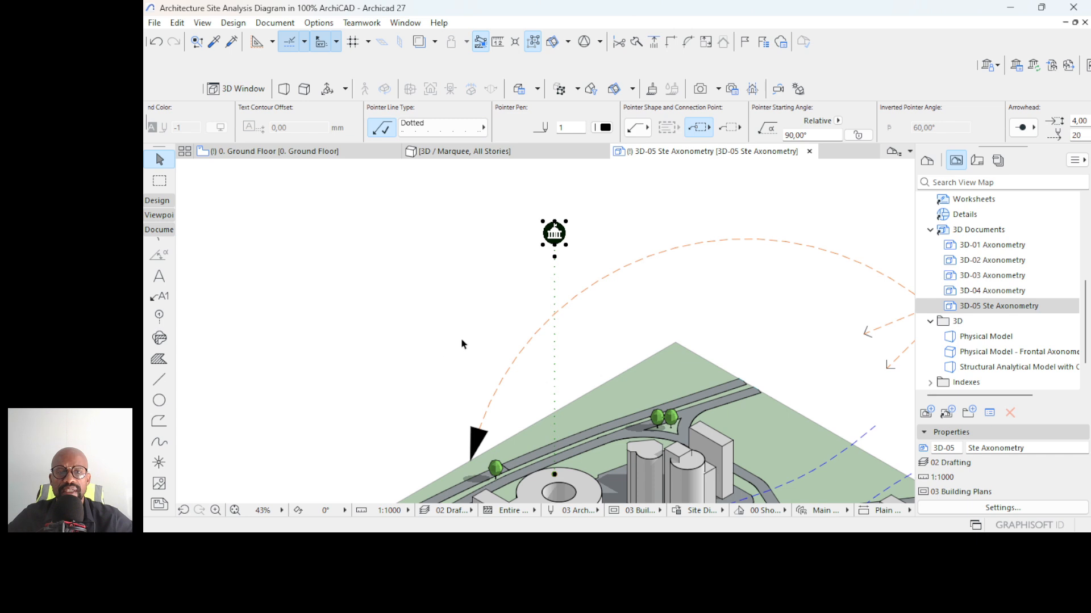
{"action": "left_click", "coordinate": [437, 131]}
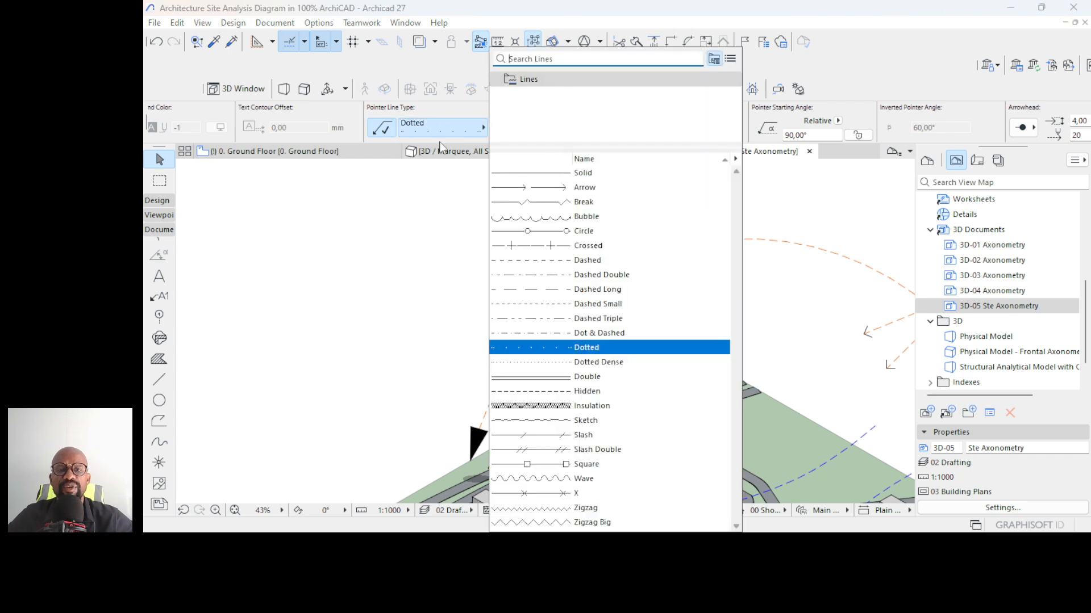
{"action": "left_click", "coordinate": [604, 368]}
{"action": "left_click", "coordinate": [523, 226]}
{"action": "scroll", "coordinate": [522, 226], "scroll_direction": "down", "scroll_amount": 3}
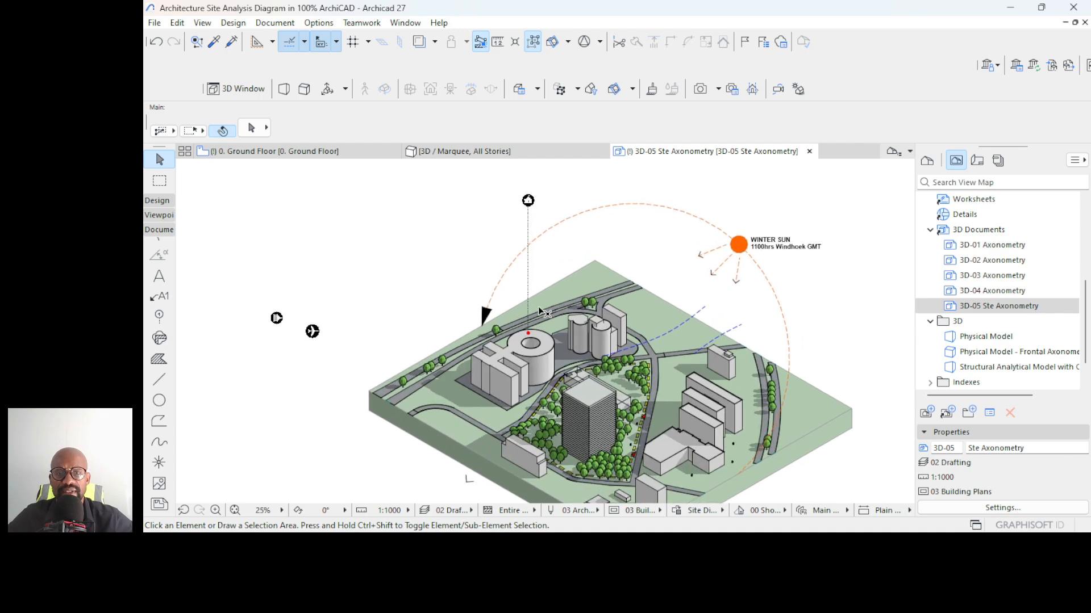
- Attach another Government Office label to the slab of the cylindrical tower building behind the ring-shaped building and leave the Label tool
{"action": "scroll", "coordinate": [539, 310], "scroll_direction": "up", "scroll_amount": 1}
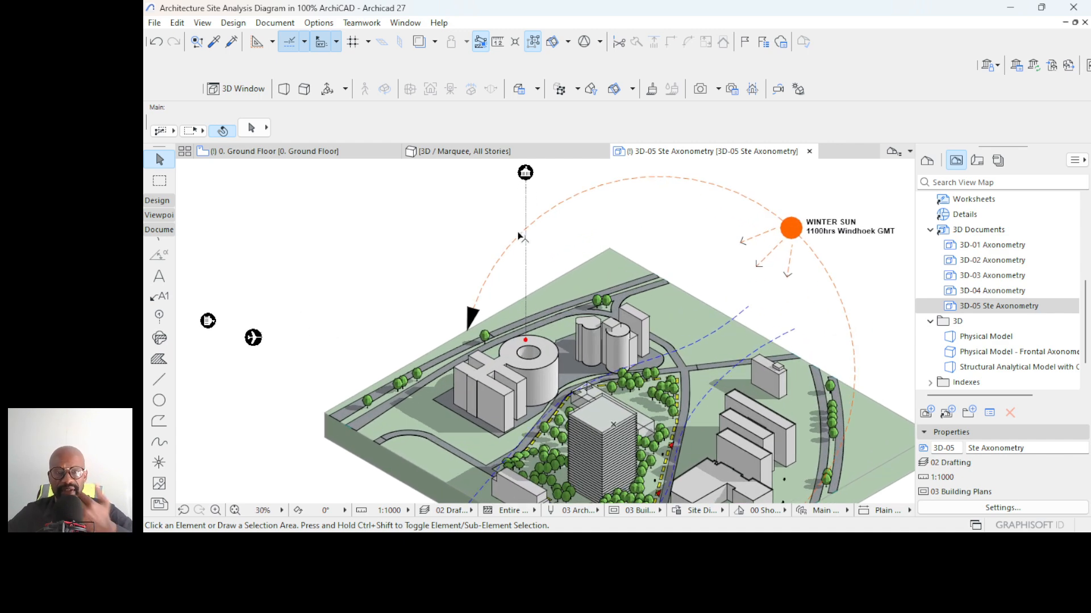
{"action": "scroll", "coordinate": [526, 339], "scroll_direction": "up", "scroll_amount": 4}
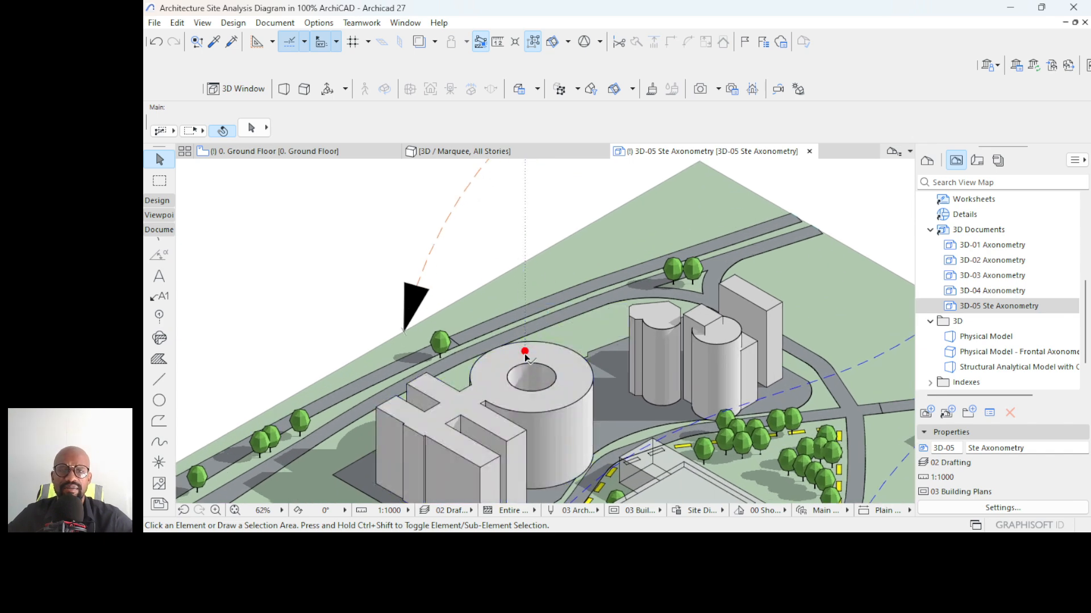
{"action": "scroll", "coordinate": [525, 357], "scroll_direction": "down", "scroll_amount": 5}
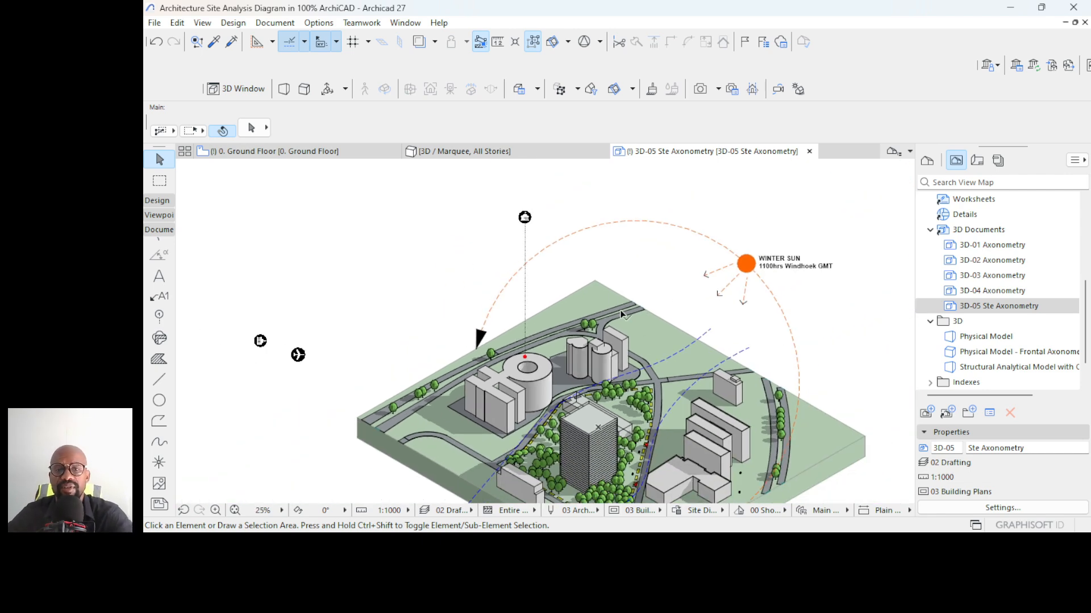
{"action": "scroll", "coordinate": [591, 324], "scroll_direction": "up", "scroll_amount": 1}
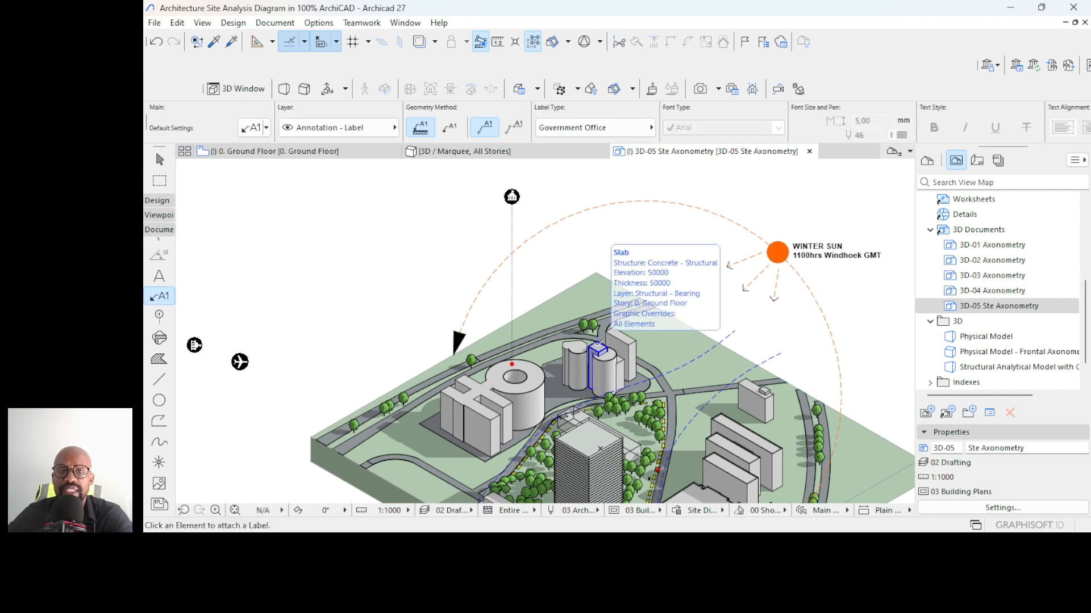
{"action": "left_click", "coordinate": [596, 342]}
{"action": "scroll", "coordinate": [599, 307], "scroll_direction": "up", "scroll_amount": 6}
{"action": "key", "text": "Escape"}
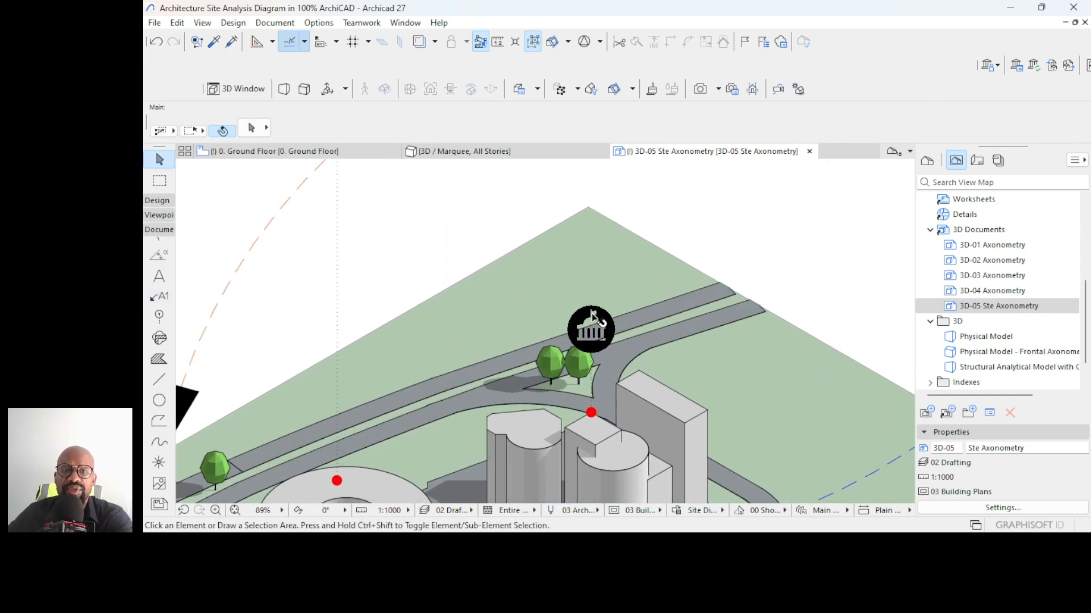
- Move the new label's symbol straight up, high above the cylindrical towers, keeping its pointer on the roof
{"action": "left_click", "coordinate": [591, 353]}
{"action": "left_click", "coordinate": [592, 353]}
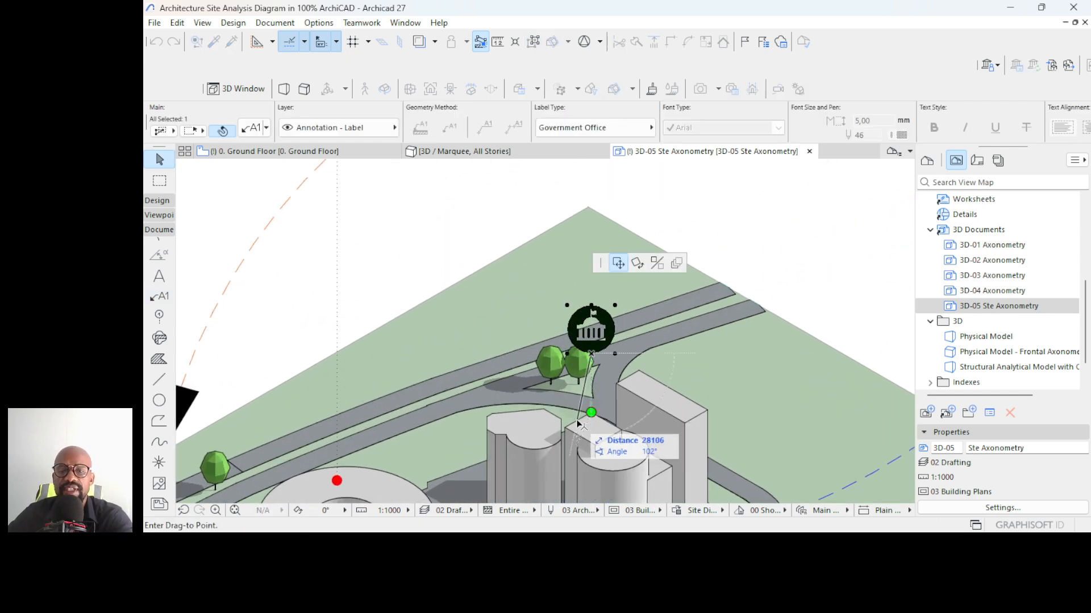
{"action": "scroll", "coordinate": [577, 423], "scroll_direction": "down", "scroll_amount": 5}
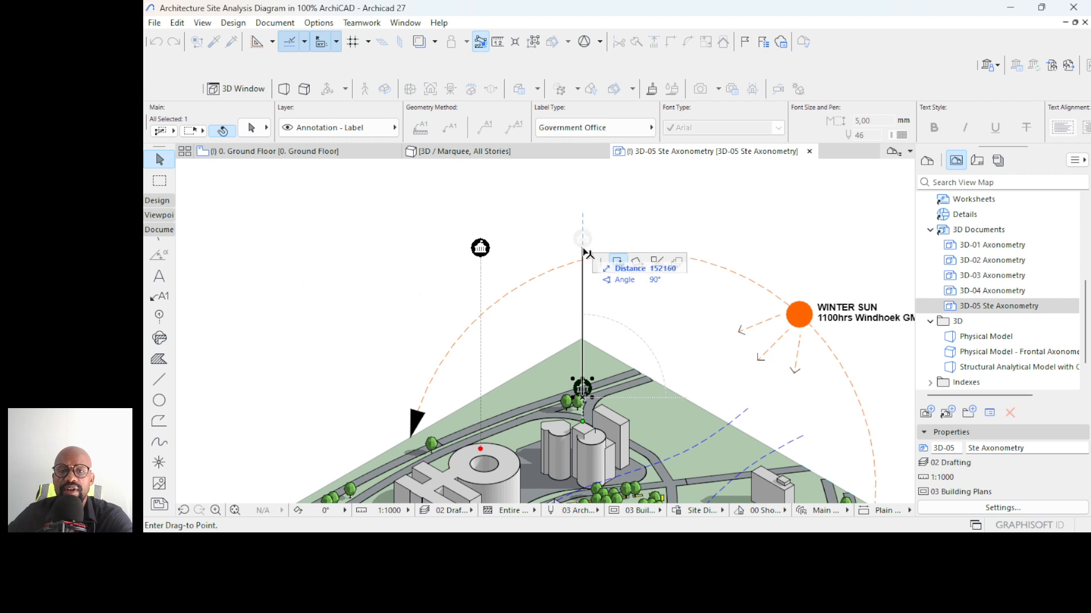
{"action": "left_click", "coordinate": [583, 234]}
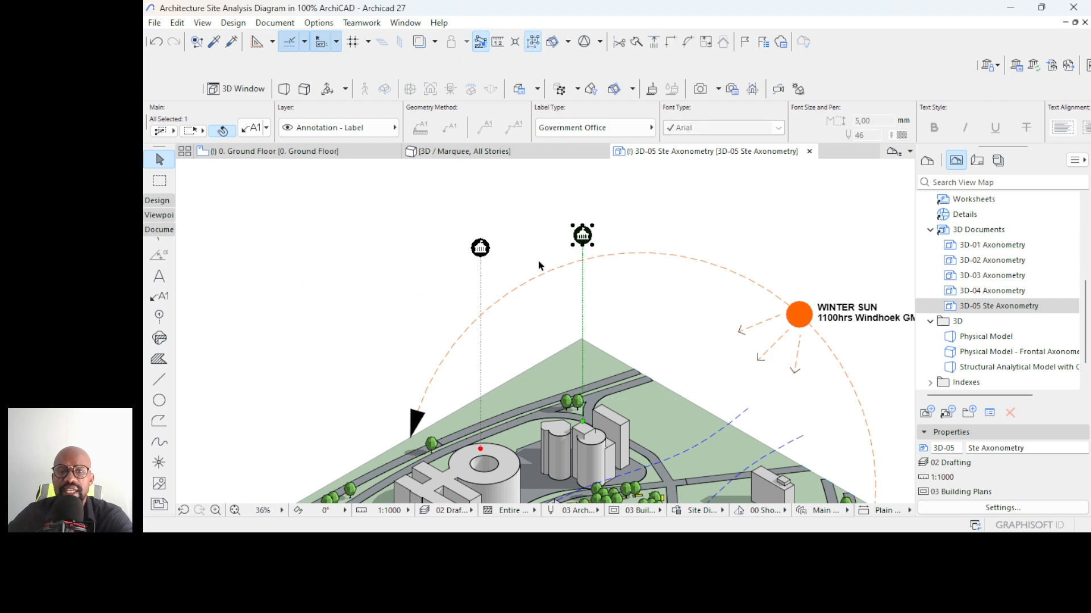
- Change the label type above the cylindrical towers to Hotel and accept the label settings
{"action": "left_click", "coordinate": [254, 128]}
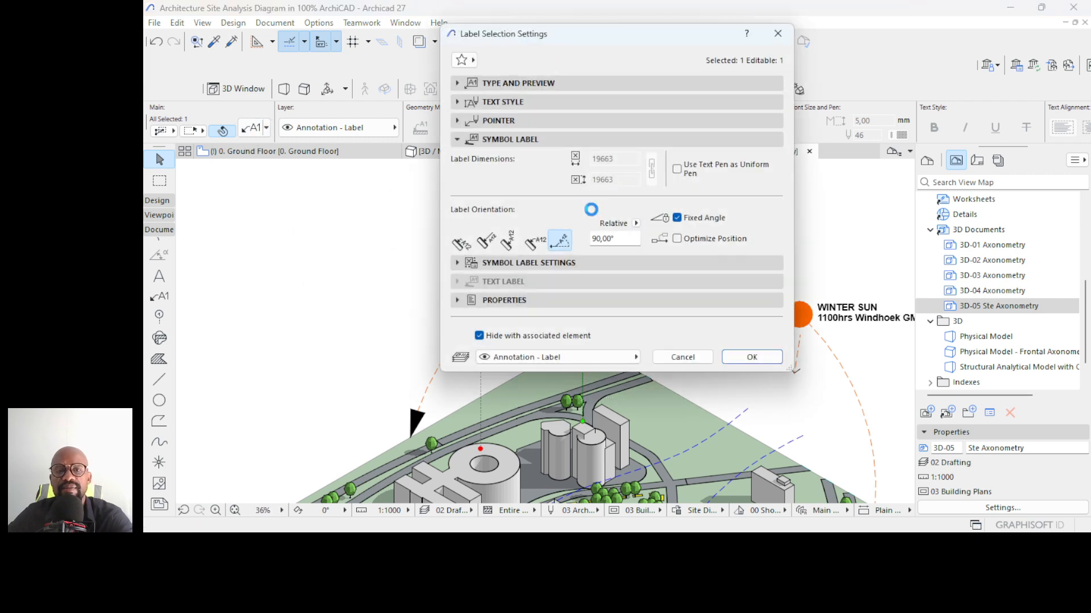
{"action": "left_click", "coordinate": [500, 83]}
{"action": "scroll", "coordinate": [537, 189], "scroll_direction": "down", "scroll_amount": 10}
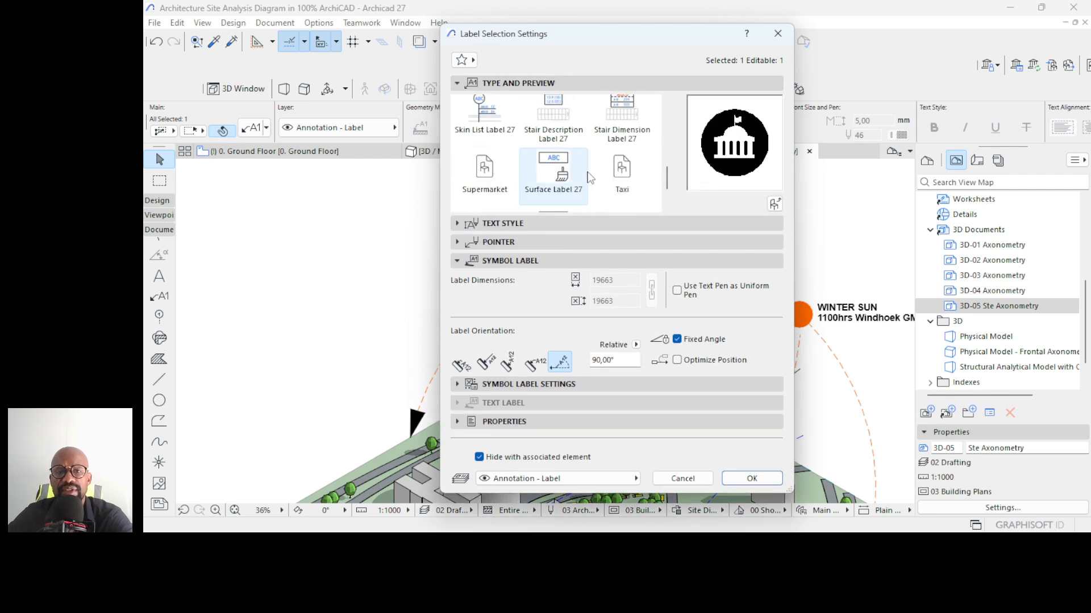
{"action": "scroll", "coordinate": [591, 179], "scroll_direction": "down", "scroll_amount": 2}
{"action": "scroll", "coordinate": [557, 180], "scroll_direction": "up", "scroll_amount": 8}
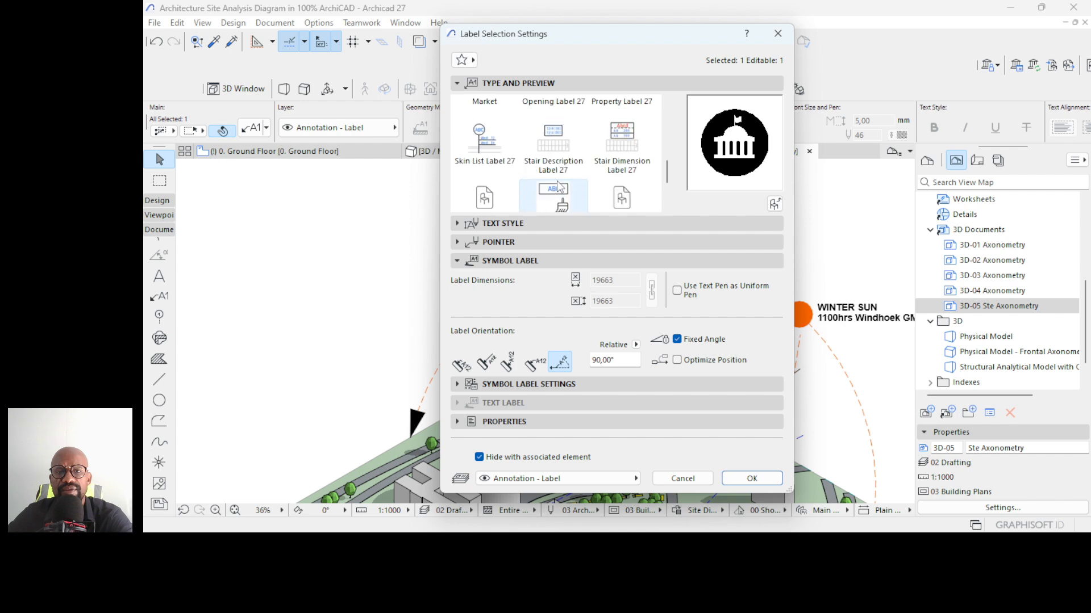
{"action": "scroll", "coordinate": [557, 181], "scroll_direction": "up", "scroll_amount": 3}
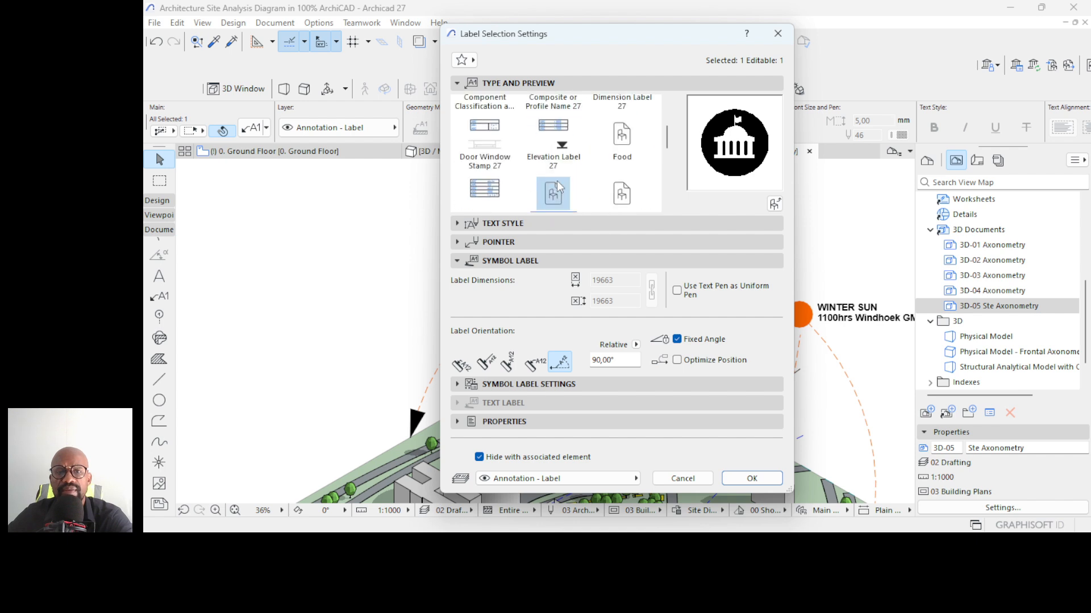
{"action": "scroll", "coordinate": [557, 181], "scroll_direction": "down", "scroll_amount": 1}
{"action": "left_click", "coordinate": [649, 175]}
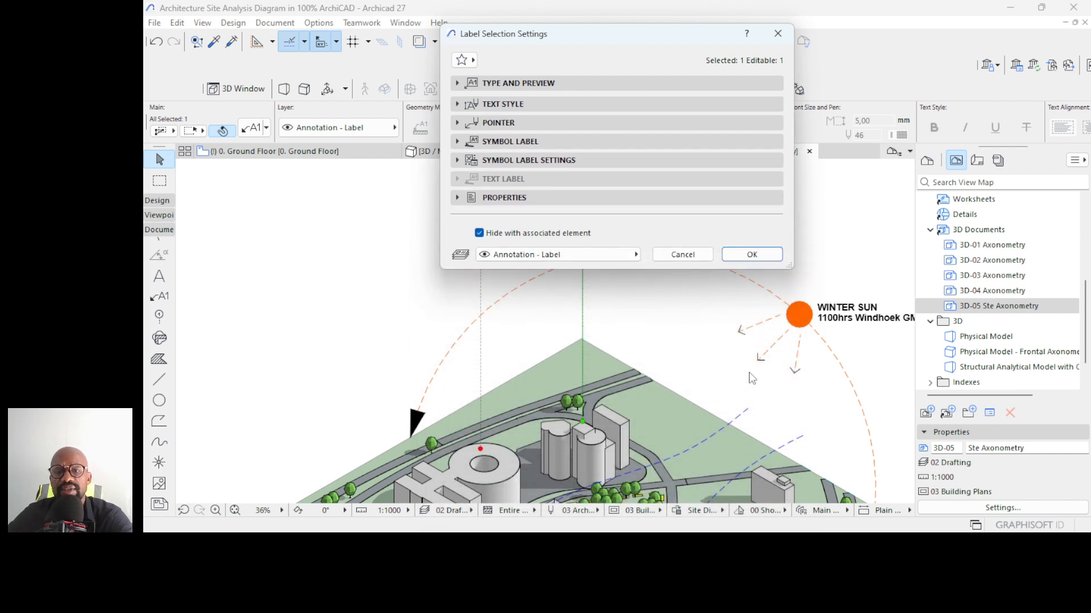
{"action": "left_click", "coordinate": [747, 461]}
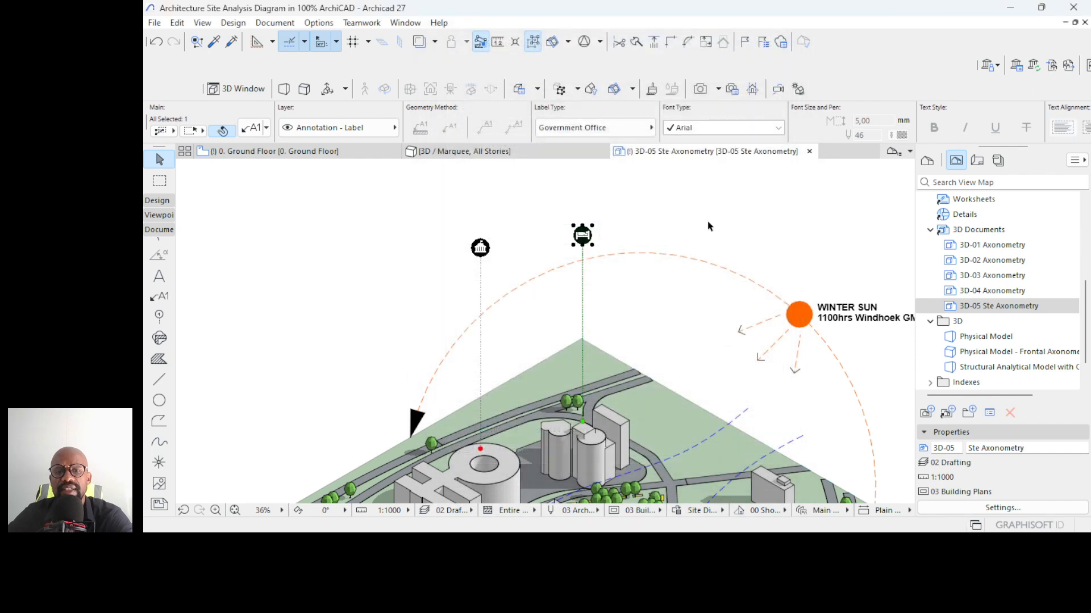
{"action": "scroll", "coordinate": [599, 209], "scroll_direction": "down", "scroll_amount": 2}
{"action": "middle_click_drag", "start_coordinate": [596, 252], "coordinate": [580, 220]}
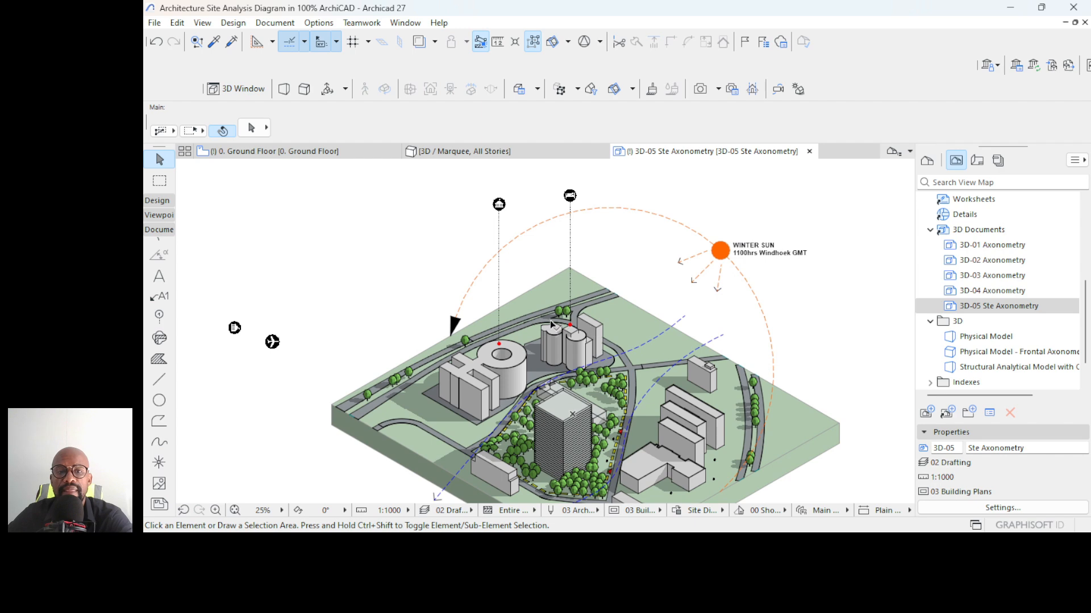
- Change the label type above the cylindrical towers to Government Office, accept the settings and deselect the label
{"action": "left_click", "coordinate": [570, 197]}
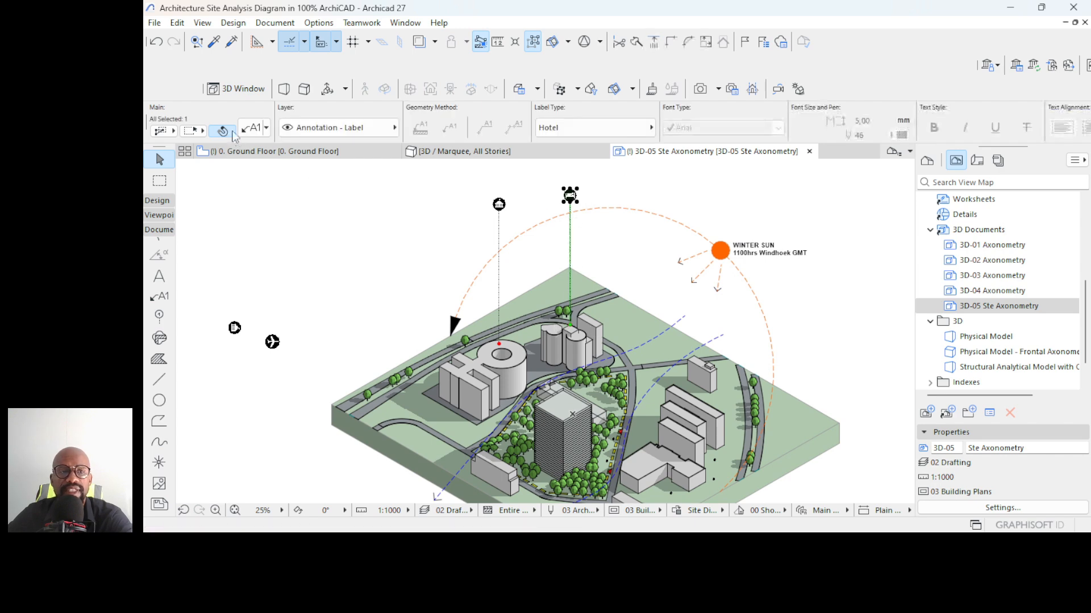
{"action": "key", "text": "ctrl+t"}
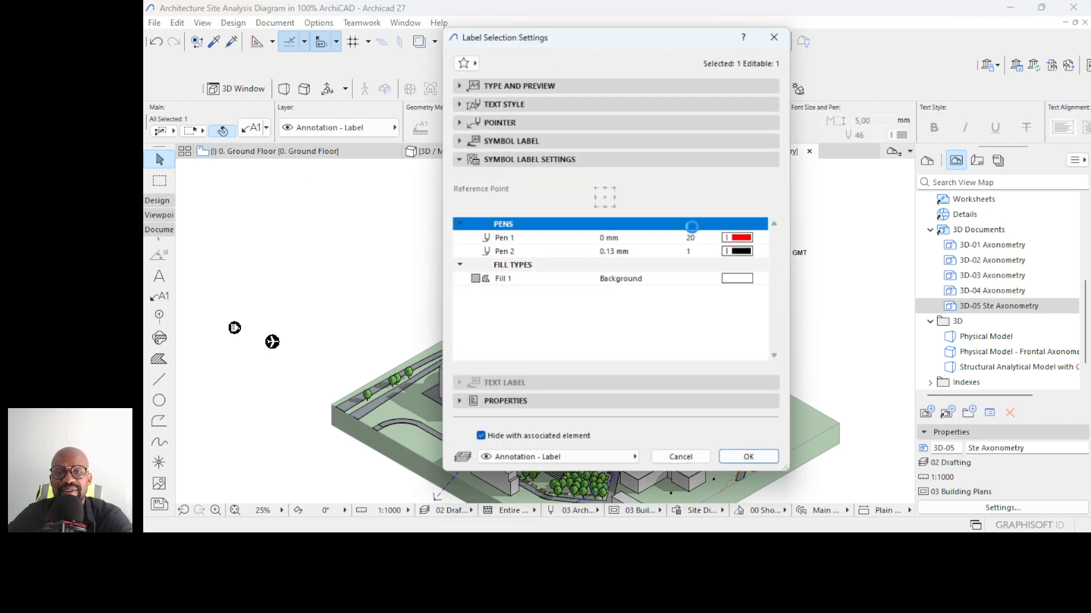
{"action": "left_click", "coordinate": [495, 142]}
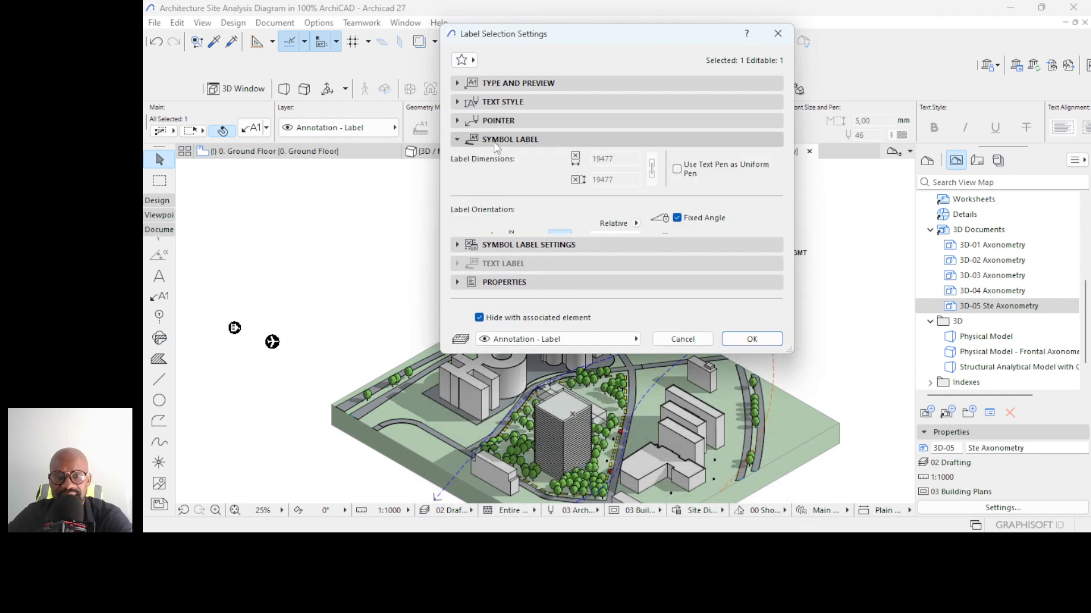
{"action": "left_click", "coordinate": [521, 84]}
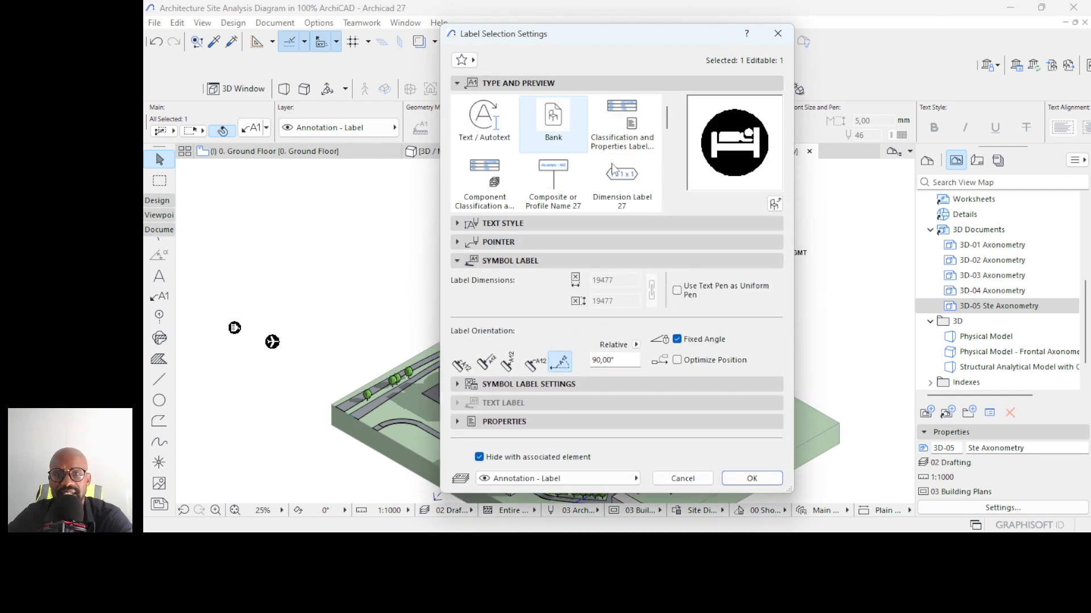
{"action": "scroll", "coordinate": [626, 206], "scroll_direction": "down", "scroll_amount": 2}
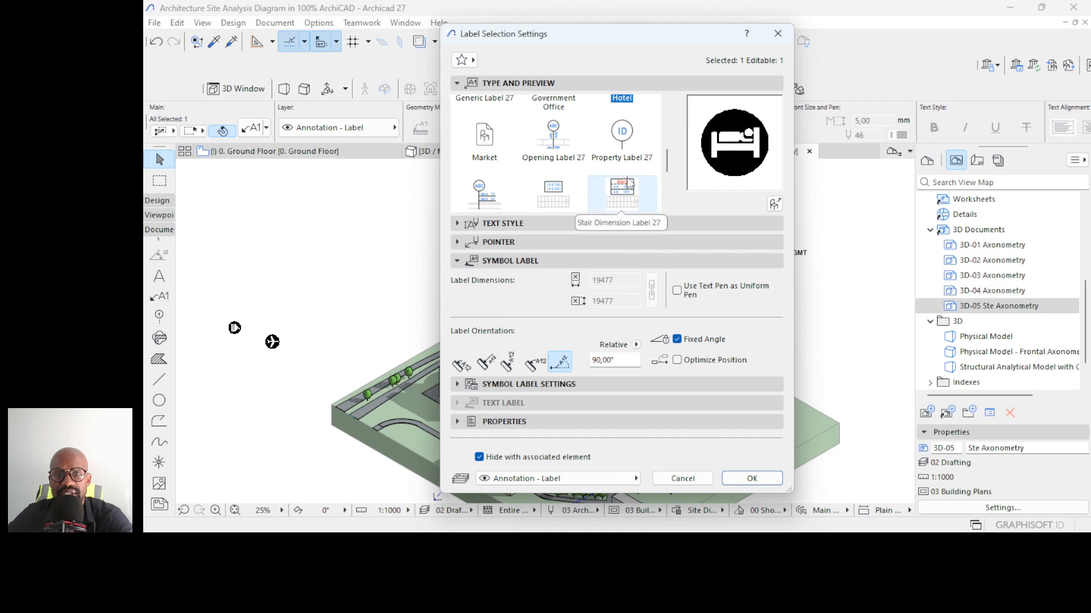
{"action": "scroll", "coordinate": [572, 170], "scroll_direction": "up", "scroll_amount": 2}
{"action": "left_click", "coordinate": [572, 170]}
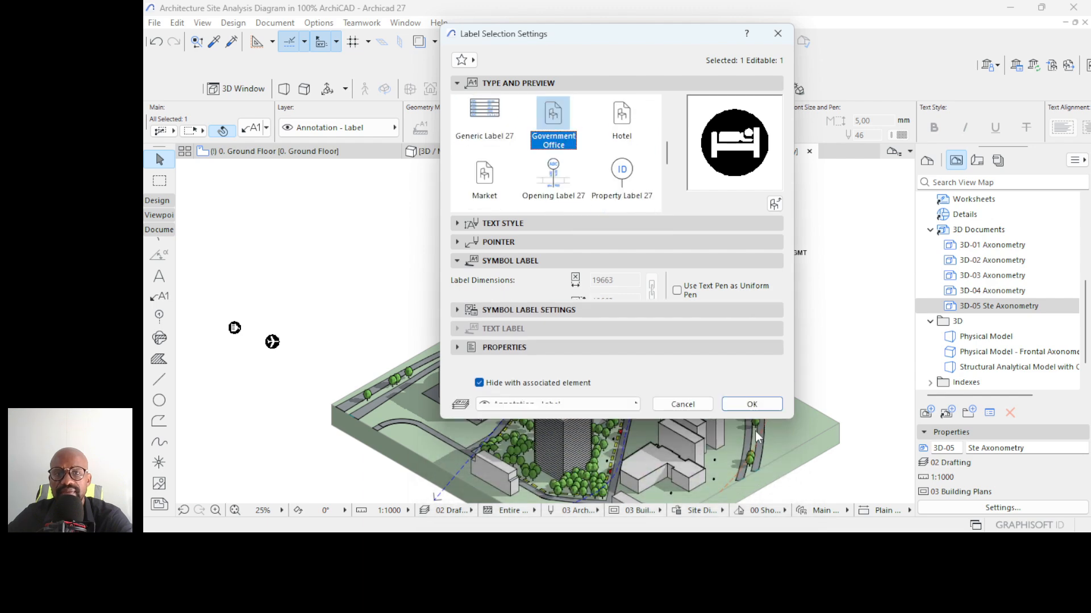
{"action": "left_click", "coordinate": [752, 461]}
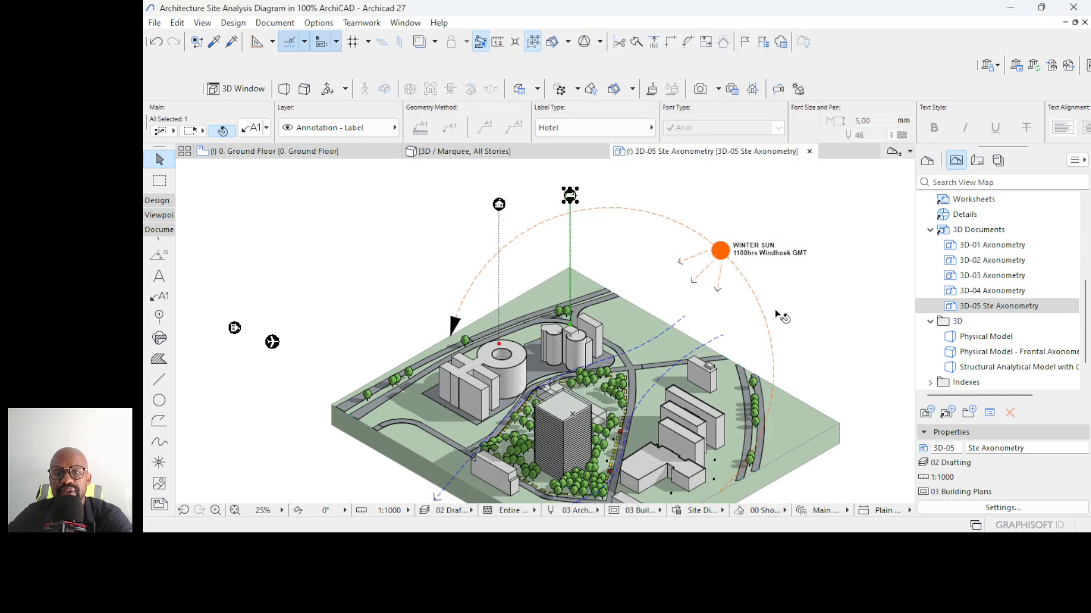
{"action": "left_click", "coordinate": [655, 182]}
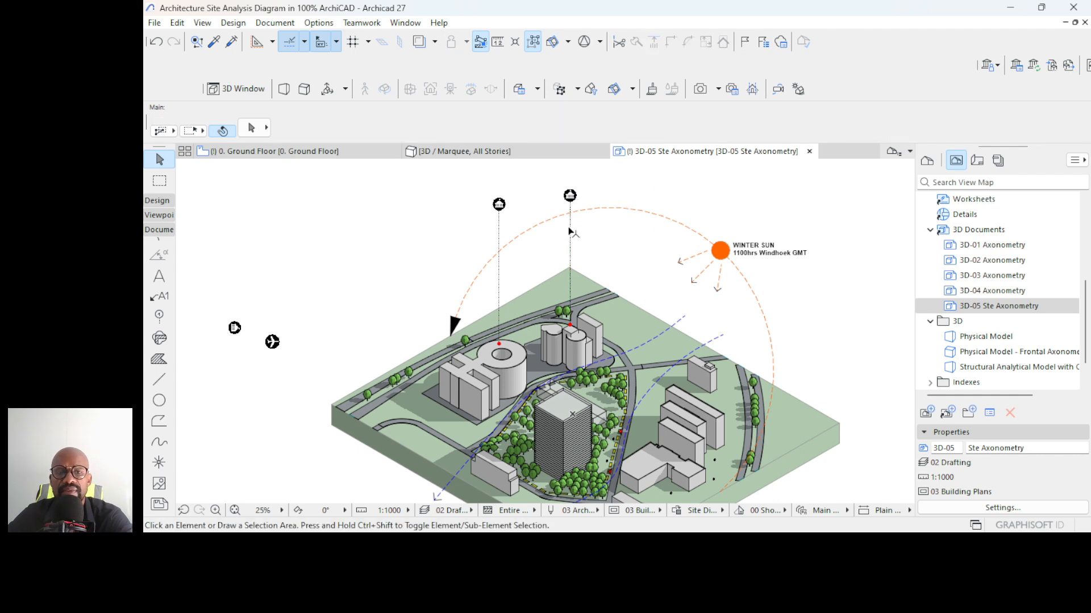
- Copy the Government Office label's settings and attach a new label to the roof of the long low building in front of the central tower
{"action": "left_click", "coordinate": [570, 254], "text": "alt"}
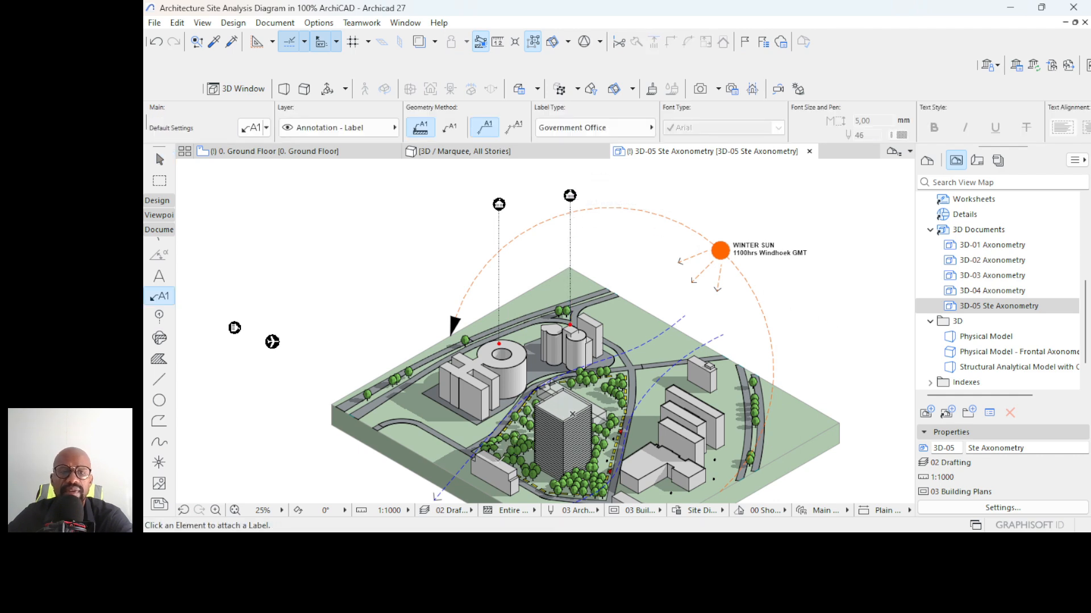
{"action": "scroll", "coordinate": [494, 472], "scroll_direction": "up", "scroll_amount": 5}
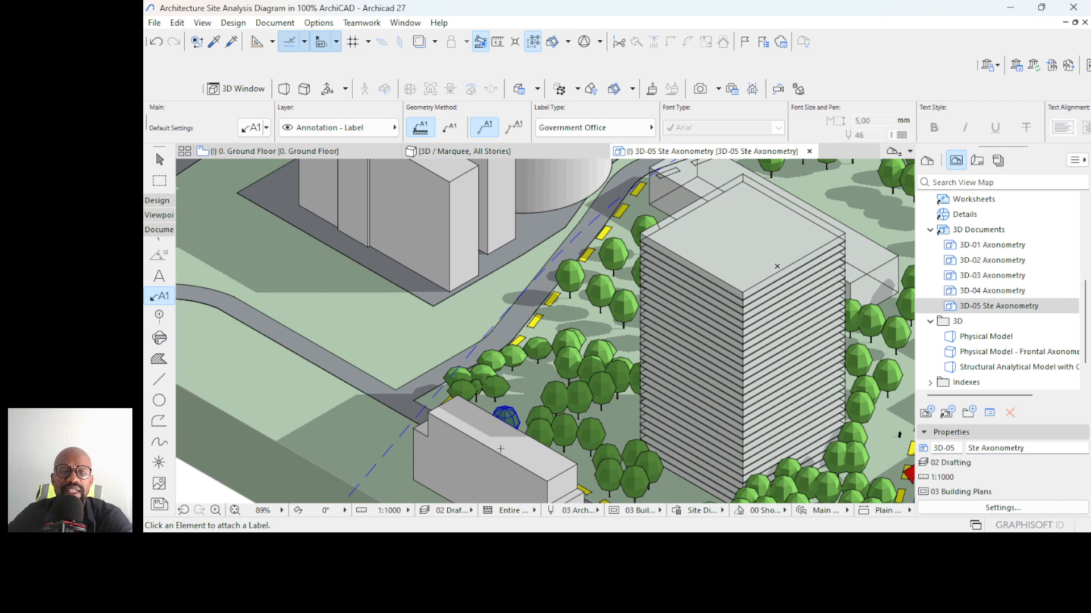
{"action": "left_click", "coordinate": [500, 449]}
{"action": "key", "text": "Escape"}
- Move the low building's label symbol straight up by about 122000, keeping its pointer on the roof
{"action": "left_click", "coordinate": [502, 391]}
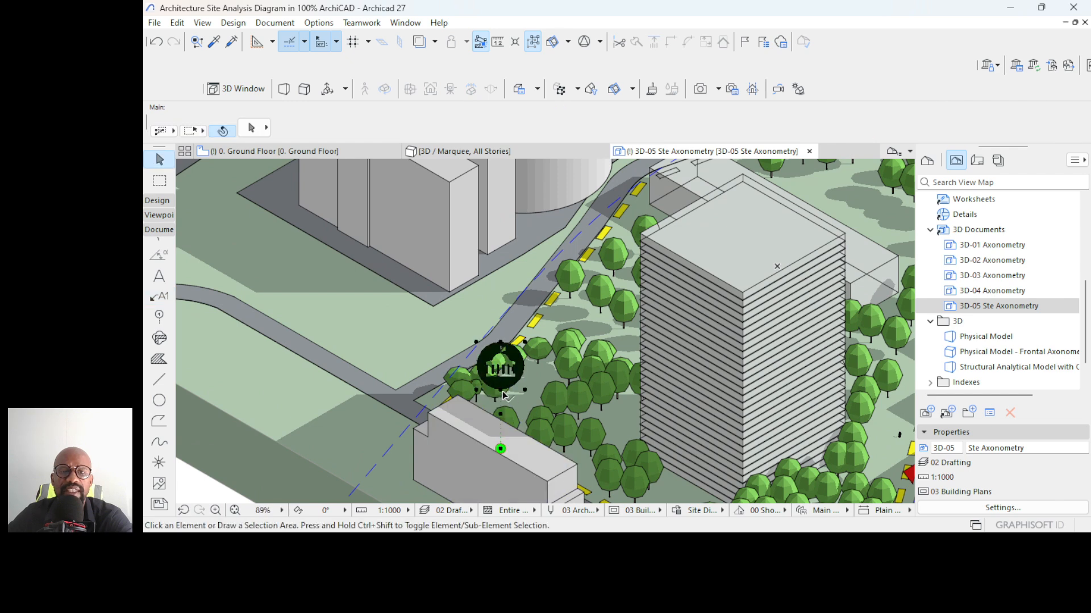
{"action": "left_click", "coordinate": [502, 392]}
{"action": "scroll", "coordinate": [504, 390], "scroll_direction": "down", "scroll_amount": 5}
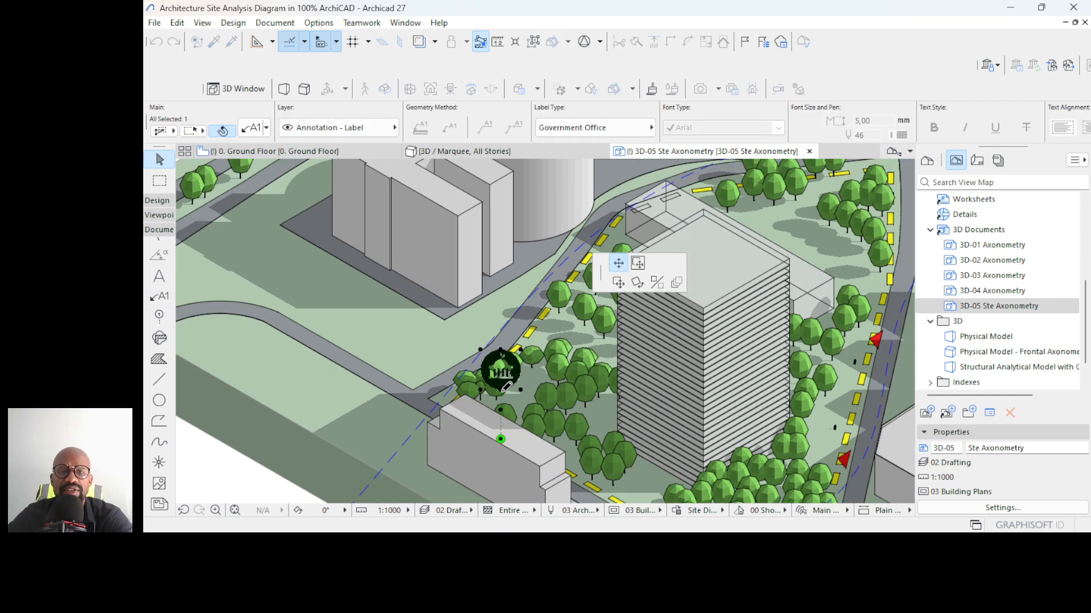
{"action": "scroll", "coordinate": [502, 392], "scroll_direction": "down", "scroll_amount": 1}
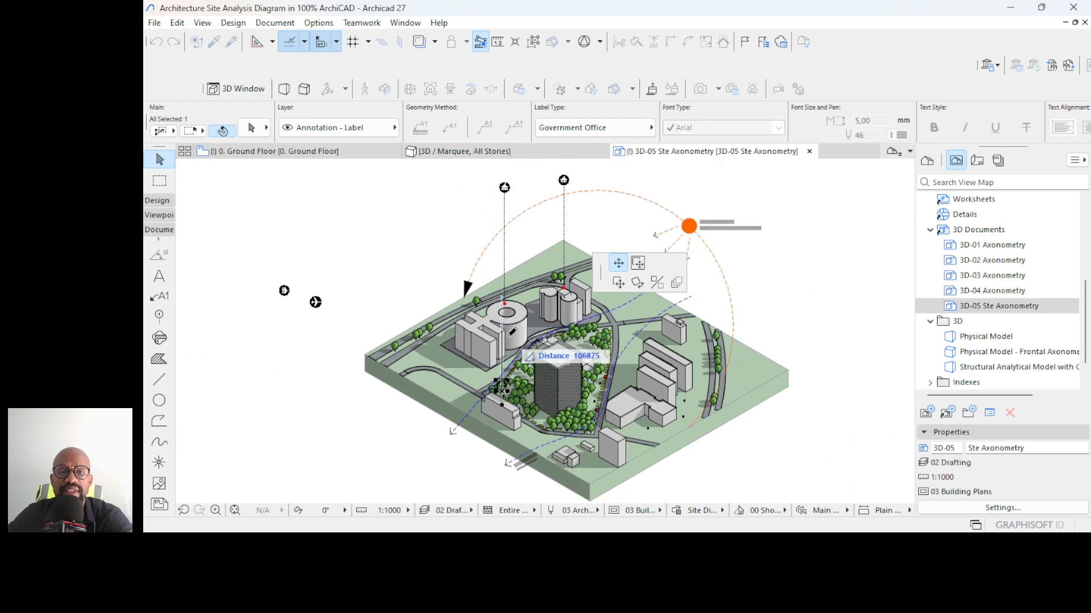
{"action": "scroll", "coordinate": [508, 338], "scroll_direction": "up", "scroll_amount": 1}
{"action": "scroll", "coordinate": [511, 333], "scroll_direction": "up", "scroll_amount": 2}
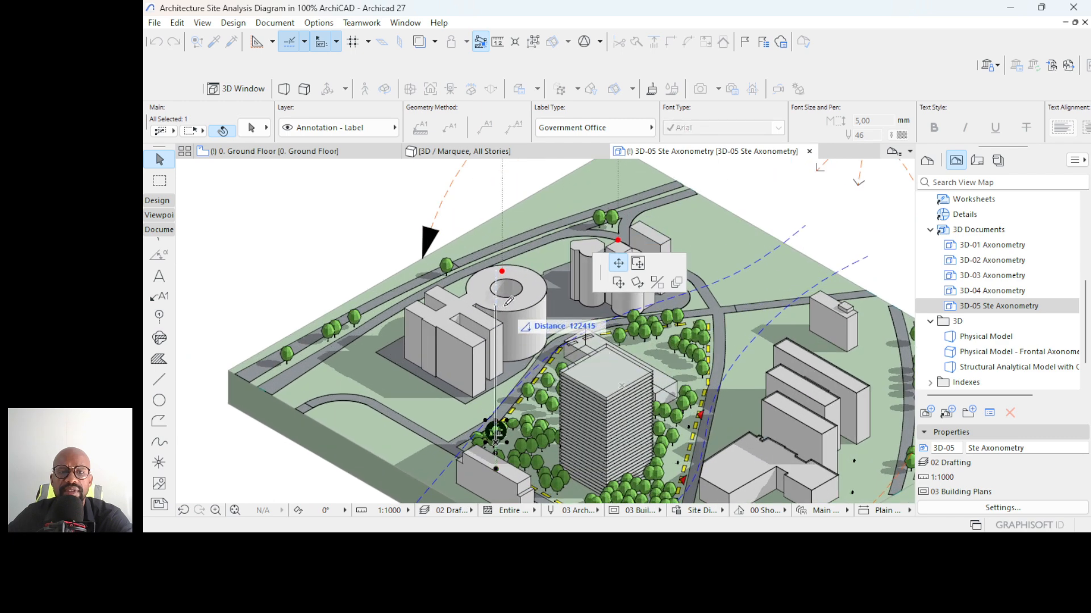
{"action": "scroll", "coordinate": [515, 316], "scroll_direction": "down", "scroll_amount": 2}
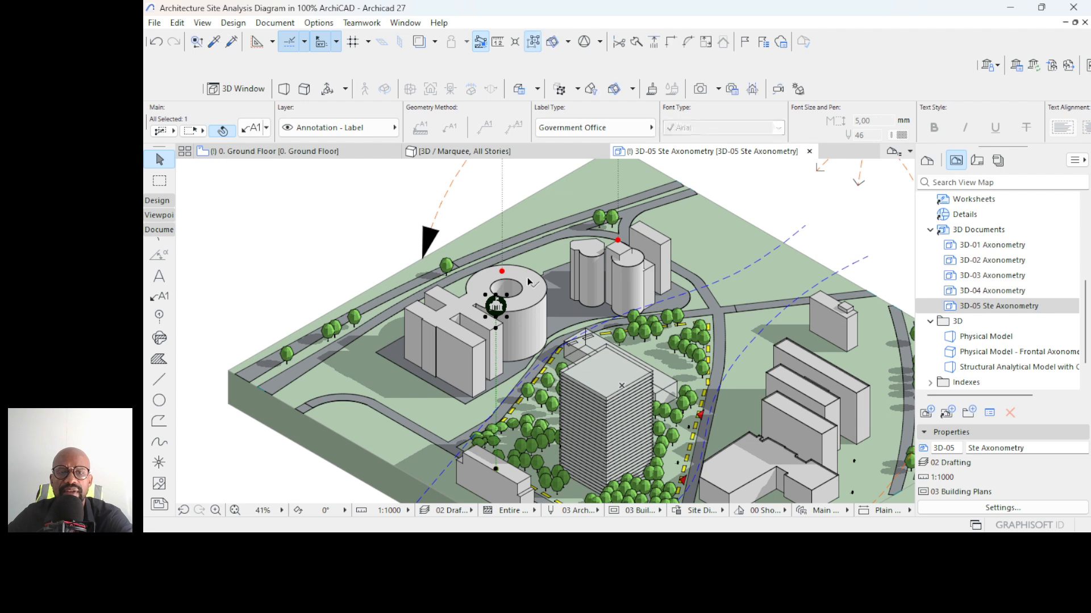
- Move the ring-shaped building's whole Government Office label onto the roof of the adjoining block-shaped building
{"action": "scroll", "coordinate": [523, 330], "scroll_direction": "down", "scroll_amount": 2}
{"action": "scroll", "coordinate": [529, 289], "scroll_direction": "up", "scroll_amount": 3}
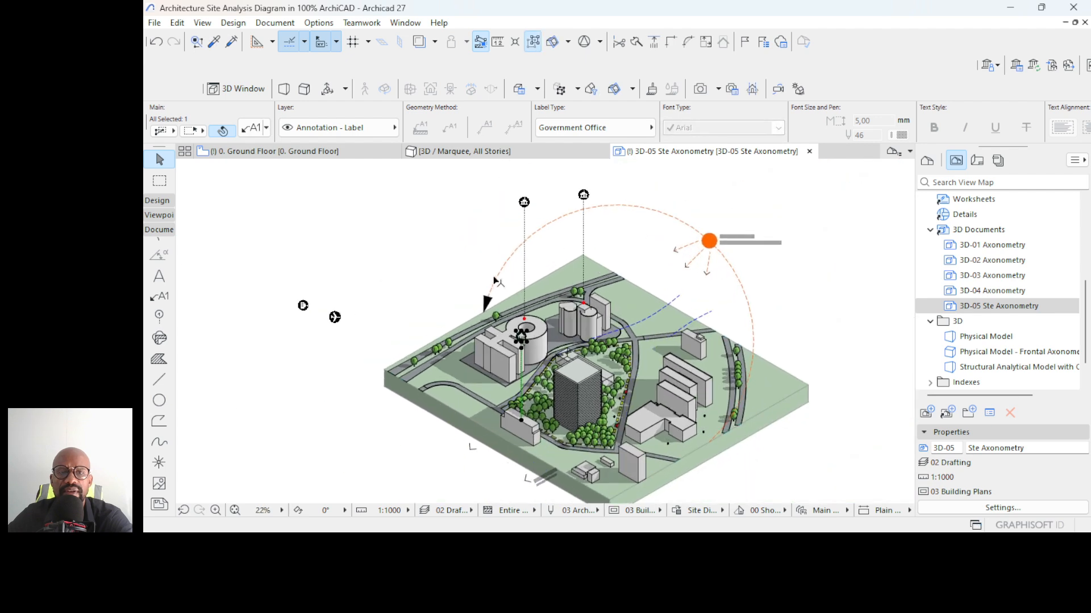
{"action": "left_click", "coordinate": [539, 271]}
{"action": "left_click", "coordinate": [536, 264]}
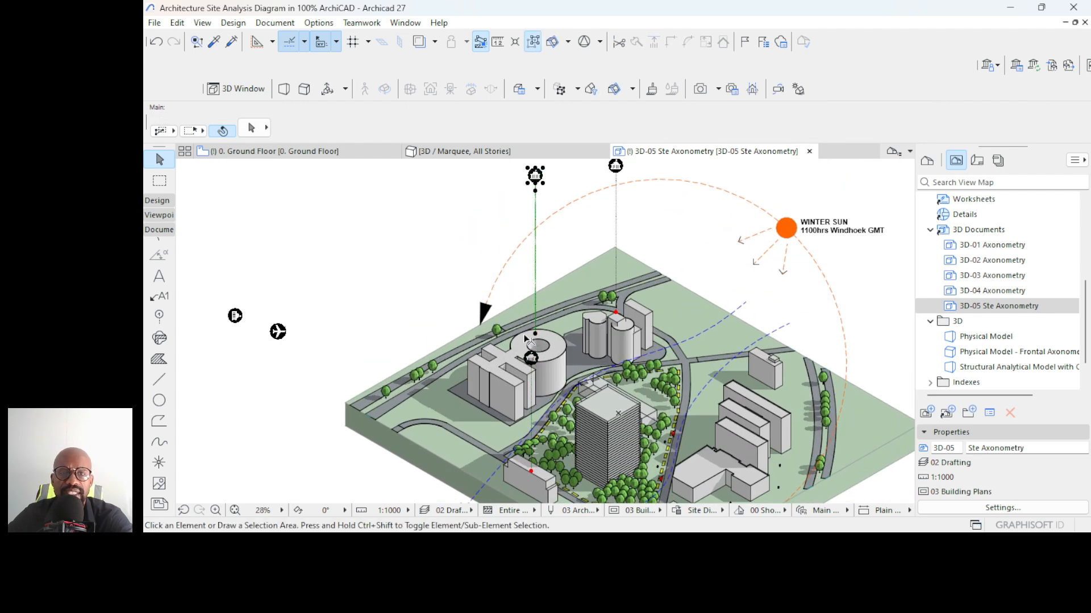
{"action": "left_click", "coordinate": [535, 337]}
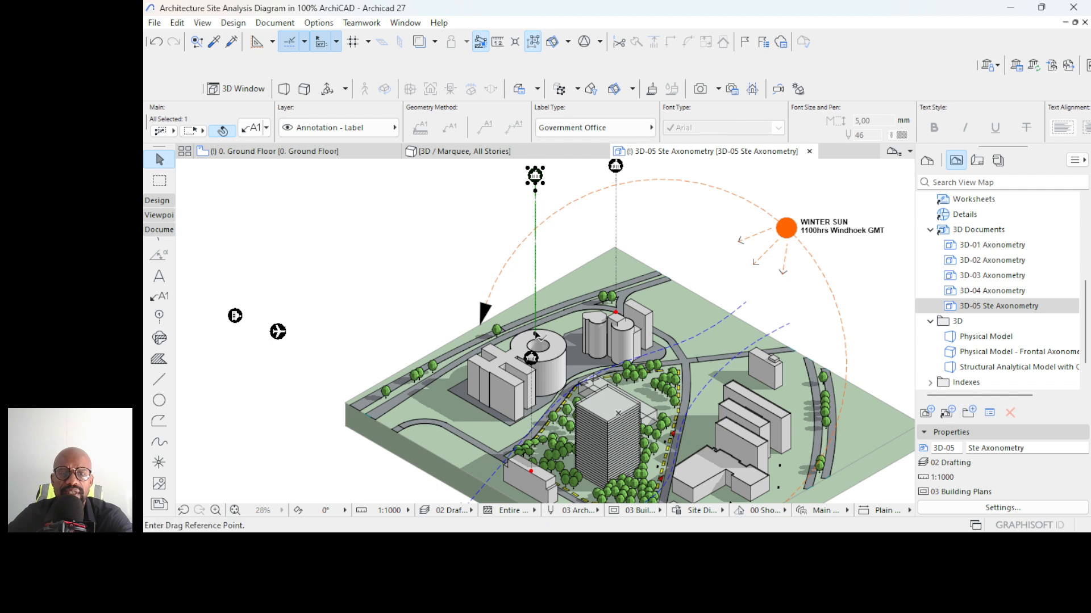
{"action": "left_click", "coordinate": [502, 357]}
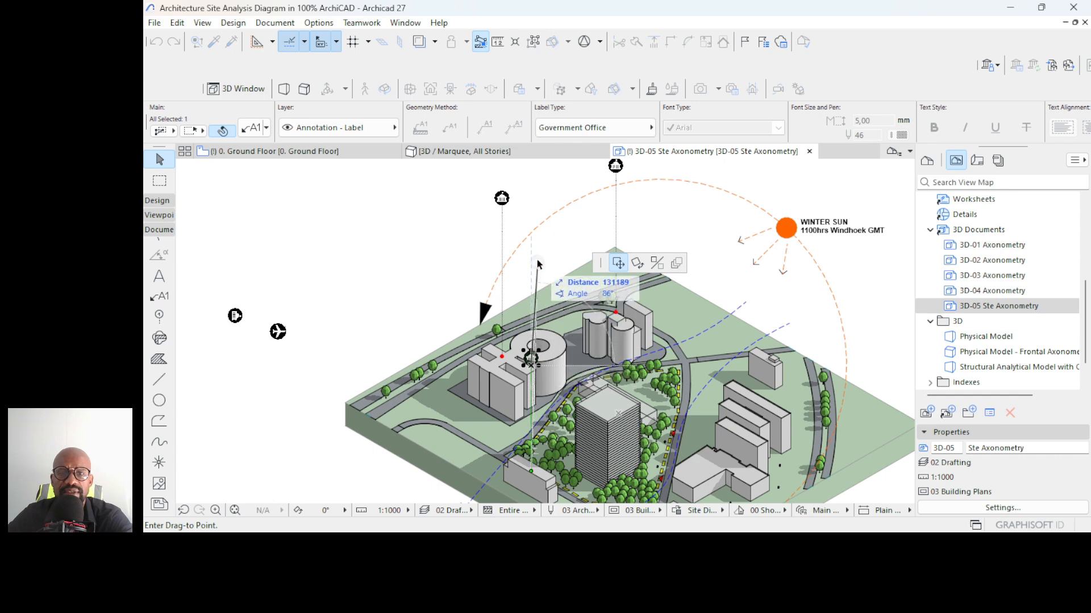
- Raise the low building's label symbol further, close to the height of the neighbouring label, and deselect it
{"action": "left_click", "coordinate": [519, 221]}
{"action": "key", "text": "Escape"}
{"action": "scroll", "coordinate": [552, 210], "scroll_direction": "down", "scroll_amount": 1}
{"action": "scroll", "coordinate": [576, 251], "scroll_direction": "down", "scroll_amount": 1}
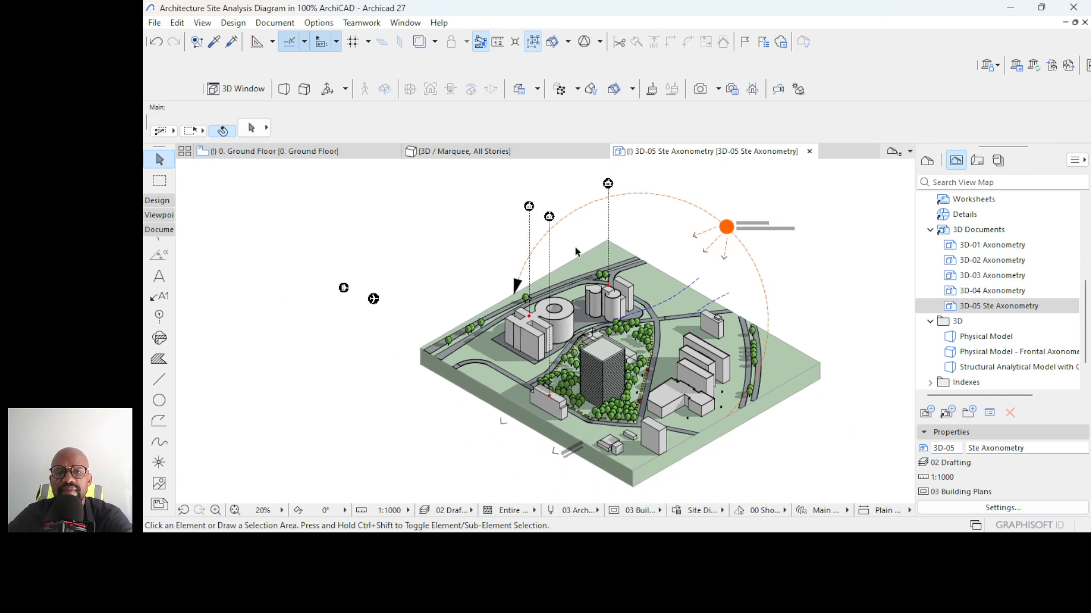
- Change the label type above the long low building to Theater and accept the label settings
{"action": "scroll", "coordinate": [565, 262], "scroll_direction": "up", "scroll_amount": 1}
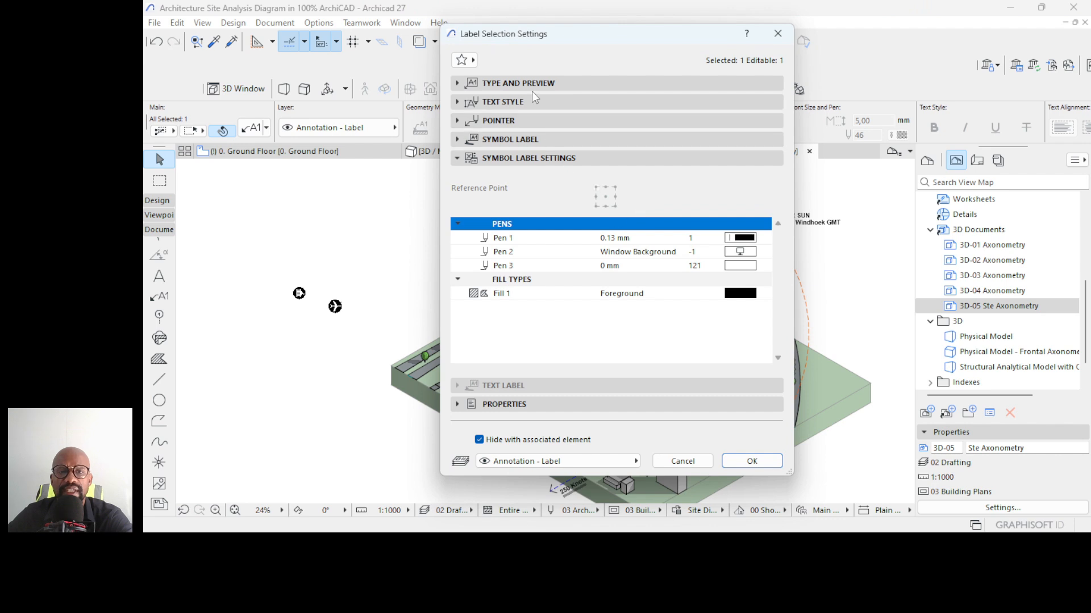
{"action": "left_click", "coordinate": [550, 84]}
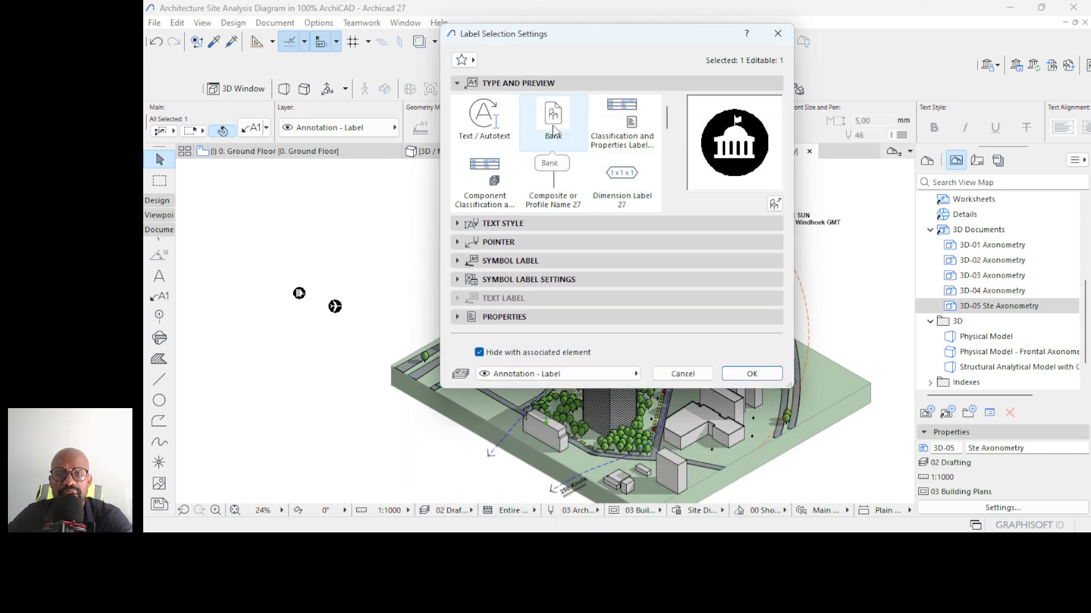
{"action": "scroll", "coordinate": [597, 164], "scroll_direction": "down", "scroll_amount": 3}
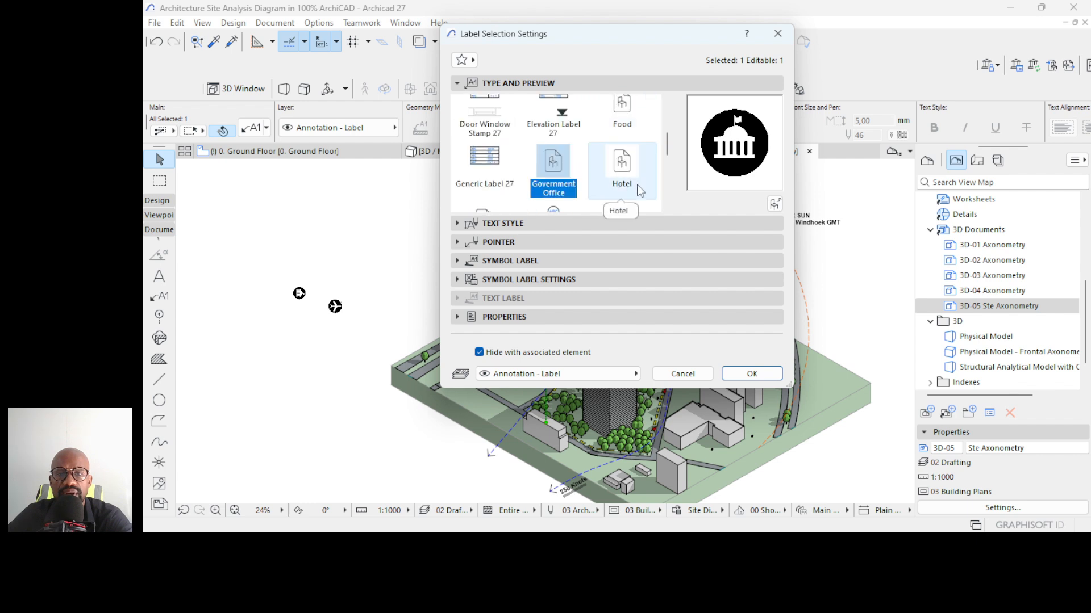
{"action": "scroll", "coordinate": [625, 182], "scroll_direction": "down", "scroll_amount": 1}
{"action": "scroll", "coordinate": [608, 184], "scroll_direction": "down", "scroll_amount": 3}
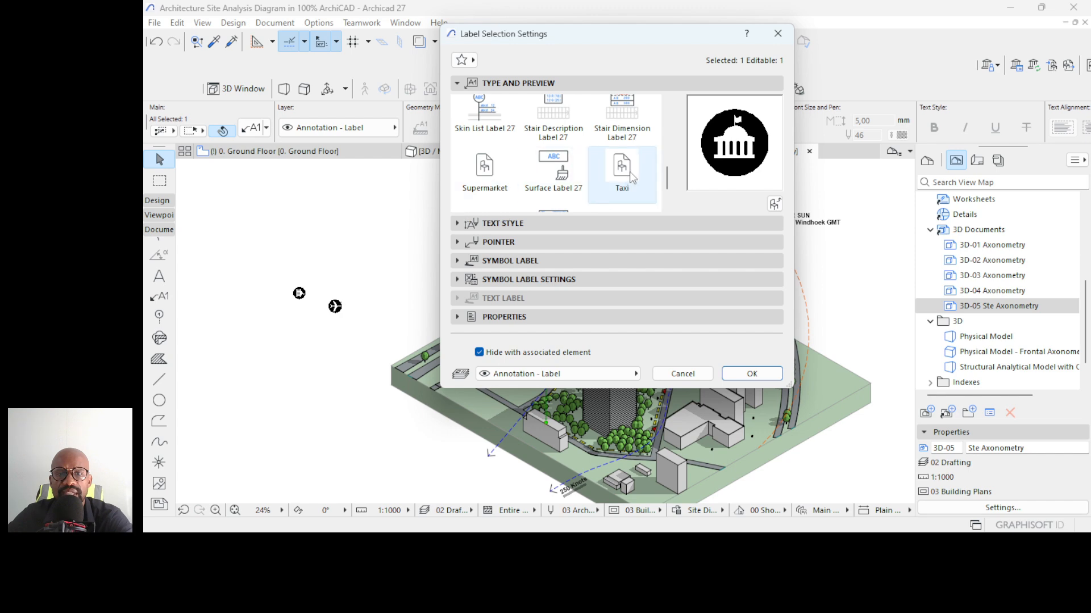
{"action": "scroll", "coordinate": [625, 178], "scroll_direction": "down", "scroll_amount": 1}
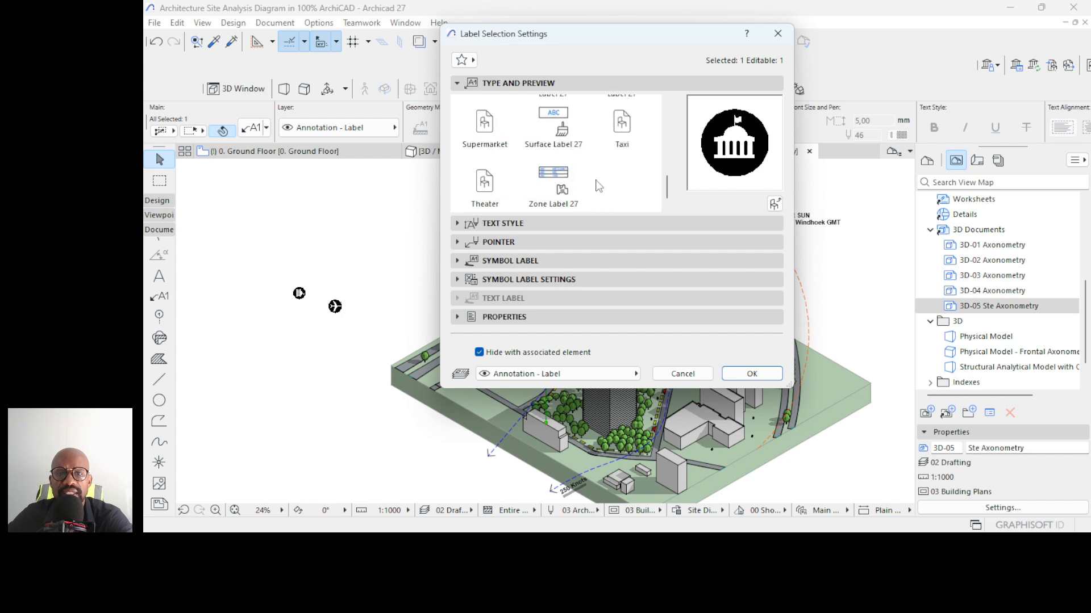
{"action": "left_click", "coordinate": [485, 183]}
{"action": "left_click", "coordinate": [751, 373]}
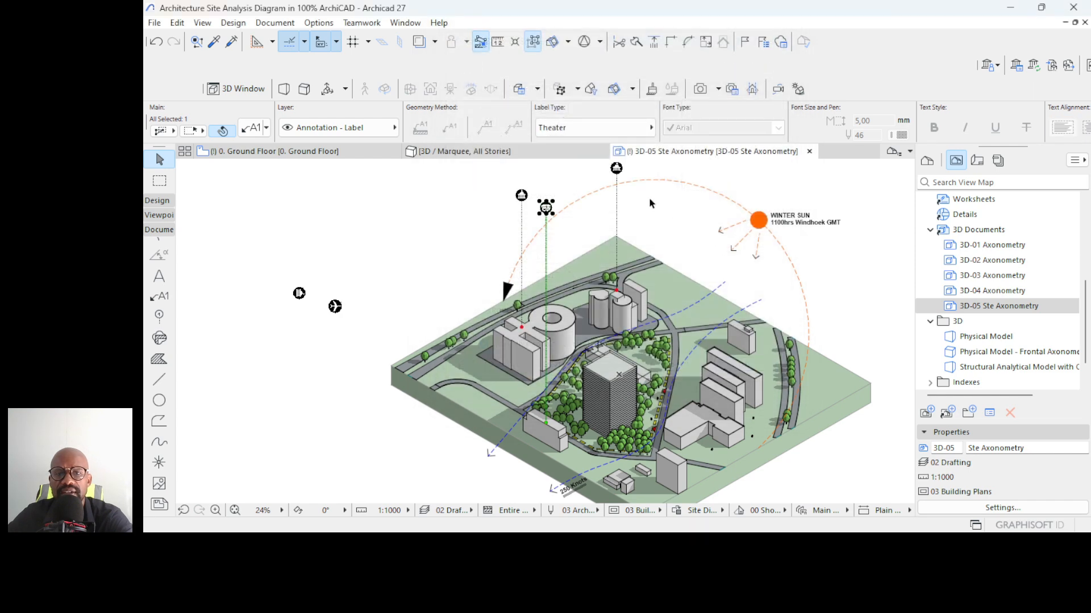
- Change the label type above the block-shaped building beside the ring to Bank, accept the settings and deselect the label
{"action": "left_click", "coordinate": [518, 233]}
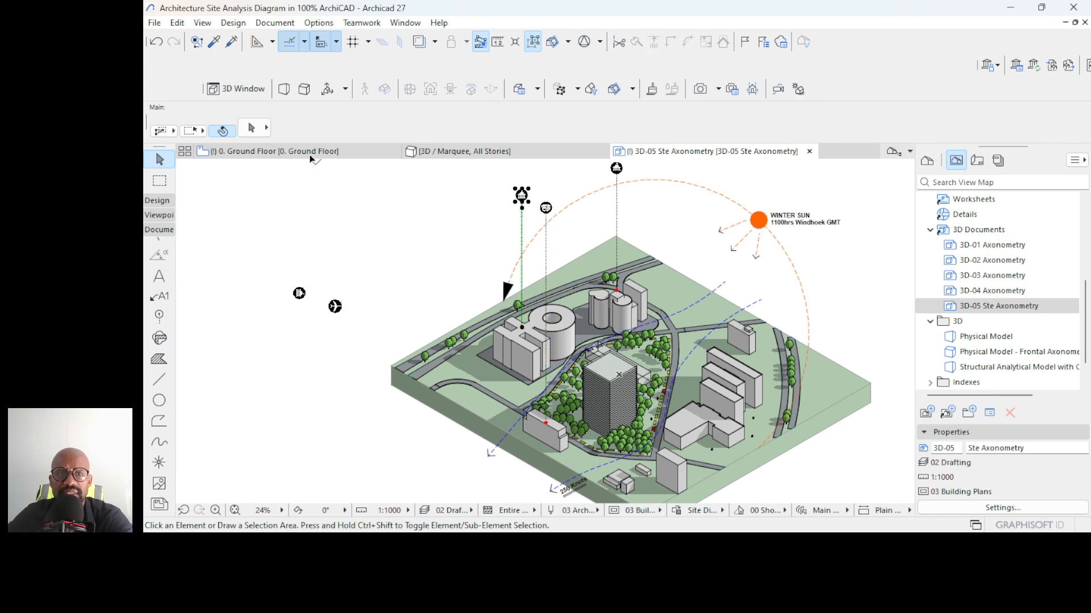
{"action": "left_click", "coordinate": [244, 128]}
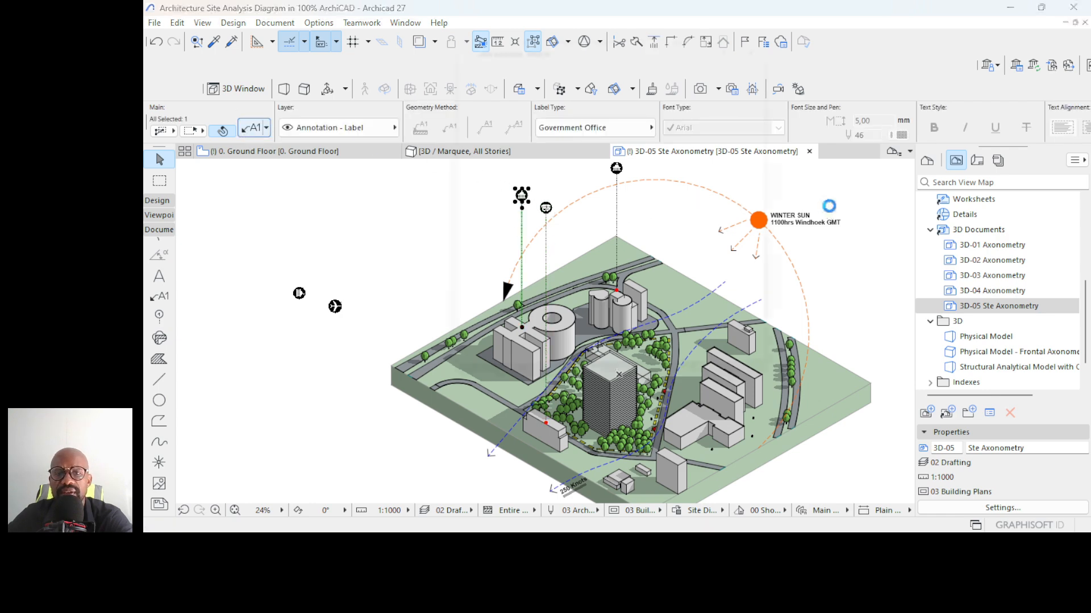
{"action": "left_click", "coordinate": [555, 131]}
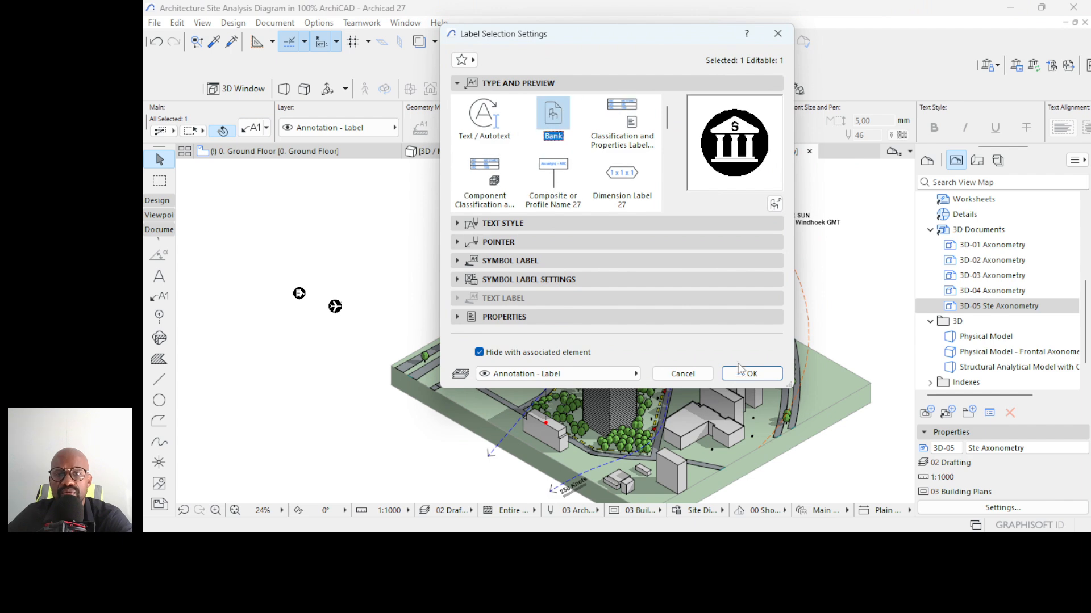
{"action": "left_click", "coordinate": [752, 374]}
{"action": "left_click", "coordinate": [648, 217]}
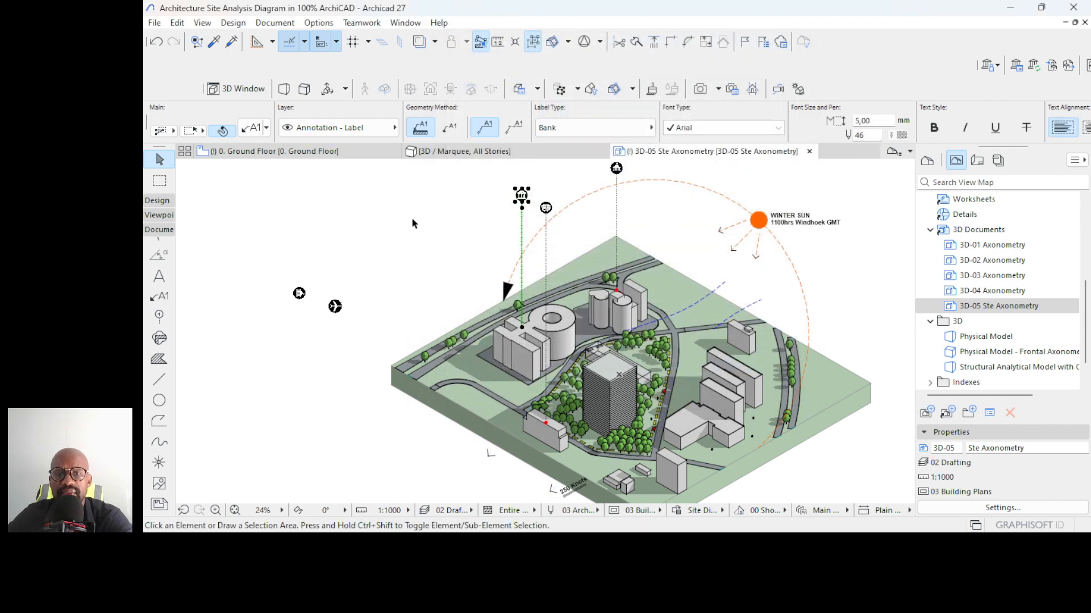
- Copy the Theater label's settings and attach another label to the roof of the low L-shaped building across the road from the central tower
{"action": "scroll", "coordinate": [636, 250], "scroll_direction": "down", "scroll_amount": 2}
{"action": "scroll", "coordinate": [622, 280], "scroll_direction": "up", "scroll_amount": 2}
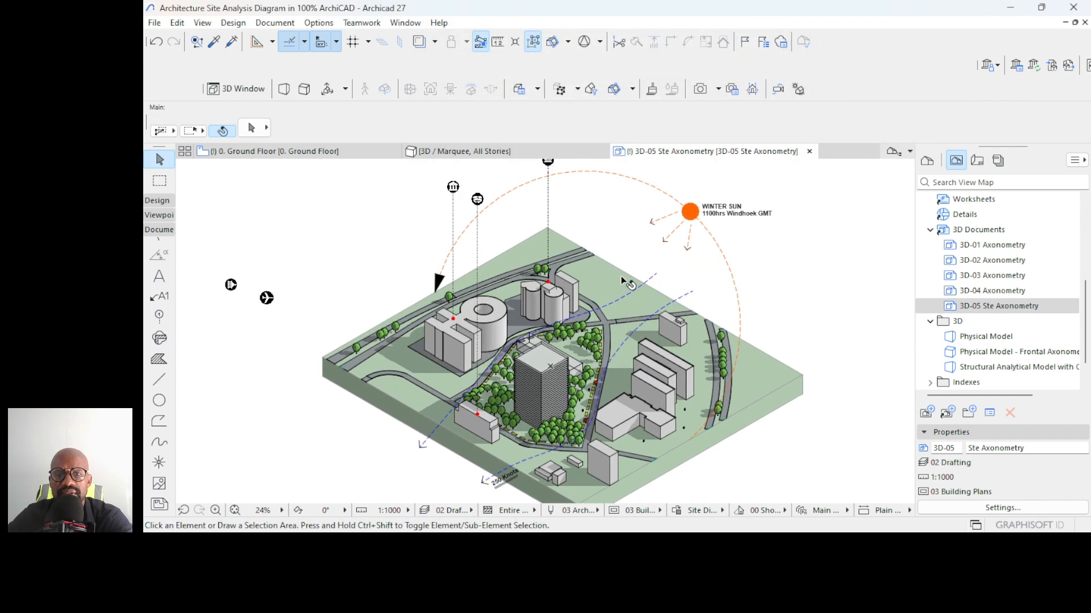
{"action": "left_click", "coordinate": [477, 262], "text": "alt"}
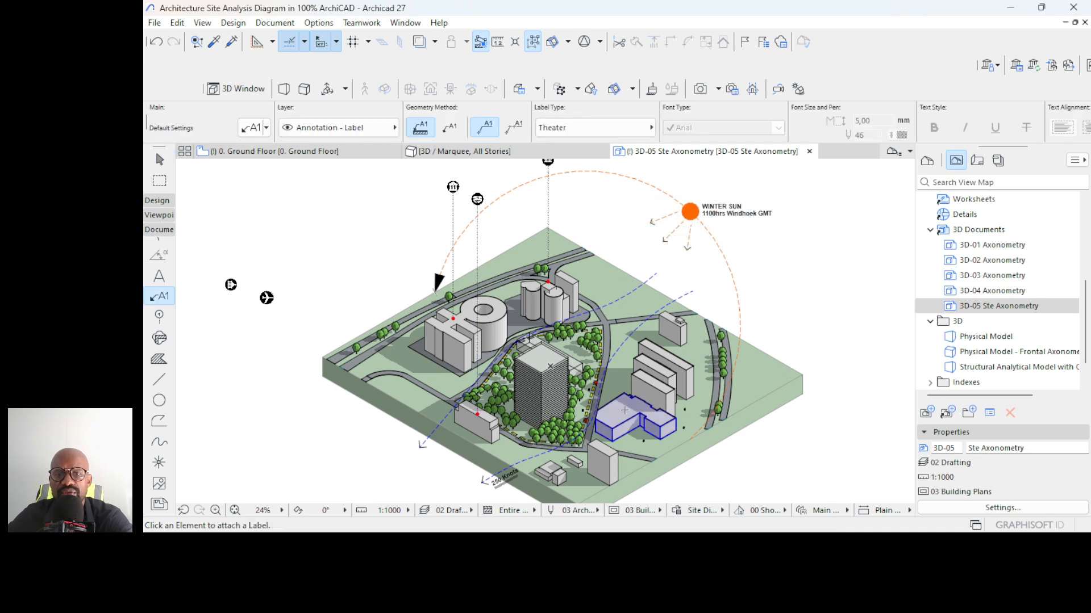
{"action": "left_click", "coordinate": [625, 410]}
{"action": "key", "text": "Escape"}
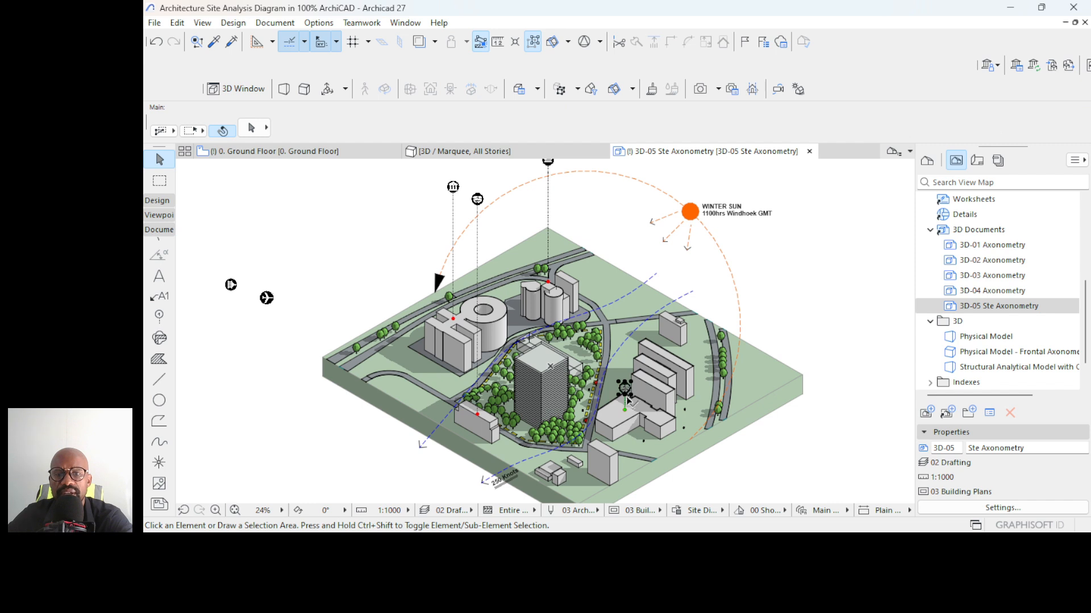
- Move the L-shaped building's label symbol straight up by about 251300, keeping its pointer on the roof
{"action": "left_click", "coordinate": [627, 401]}
{"action": "left_click", "coordinate": [626, 401]}
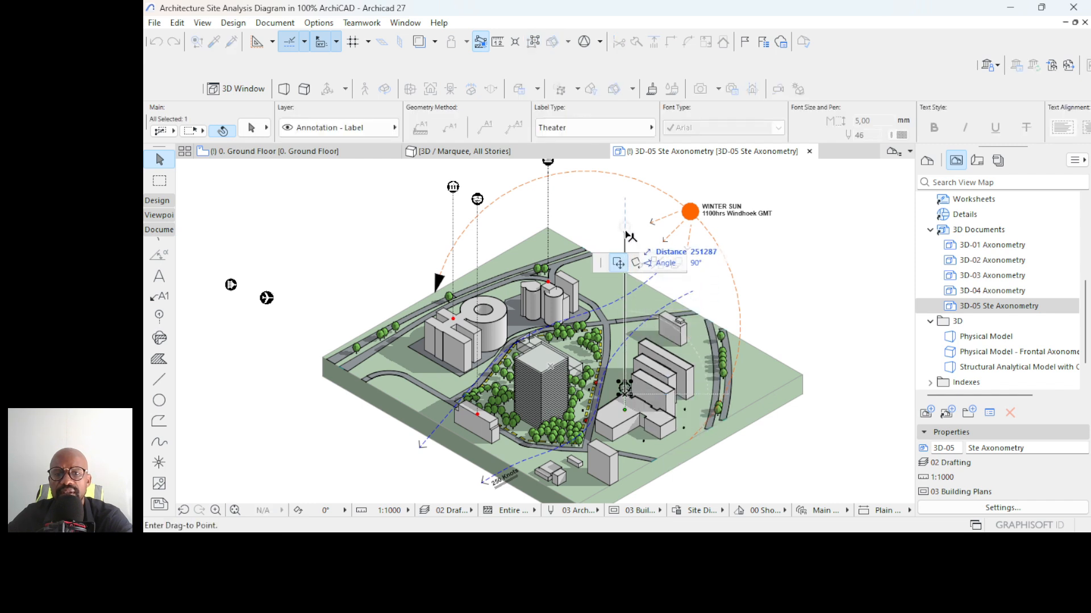
{"action": "left_click", "coordinate": [627, 233]}
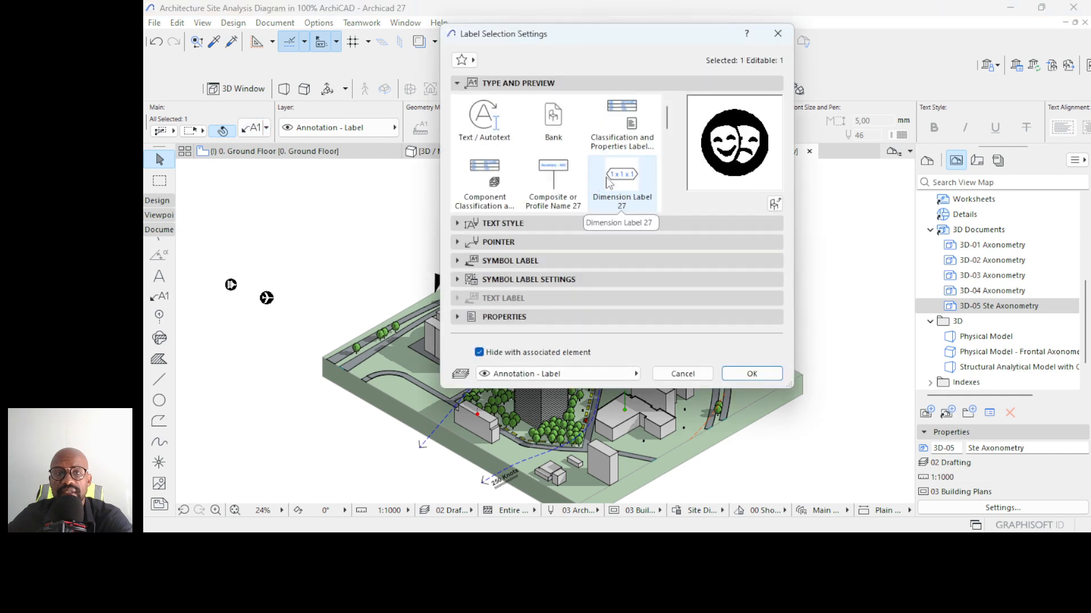
- Change the label type above the L-shaped building to Supermarket and accept the label settings
{"action": "scroll", "coordinate": [609, 182], "scroll_direction": "down", "scroll_amount": 5}
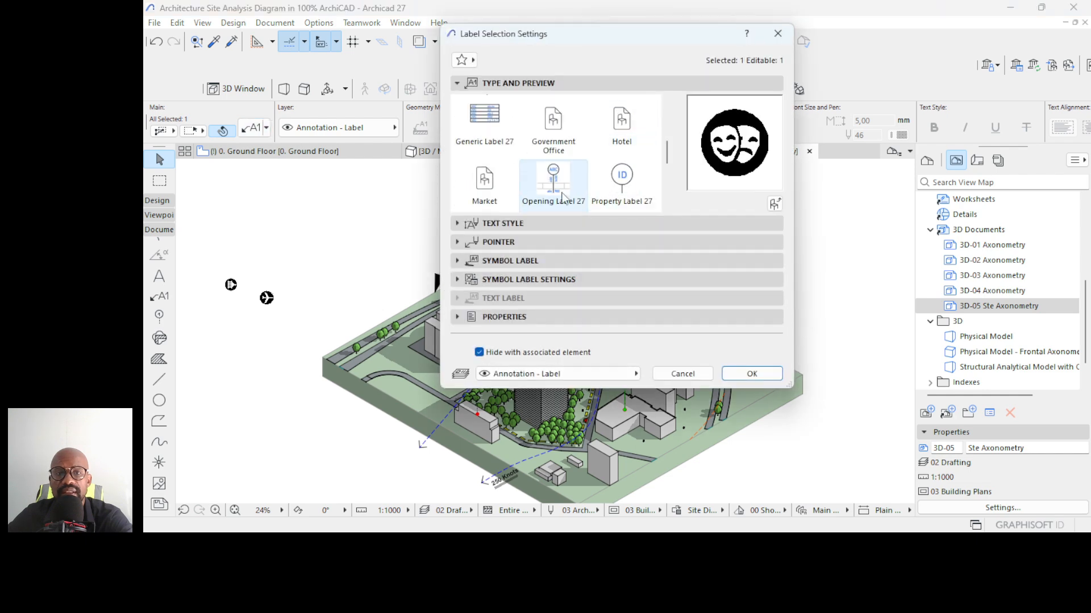
{"action": "scroll", "coordinate": [545, 199], "scroll_direction": "down", "scroll_amount": 4}
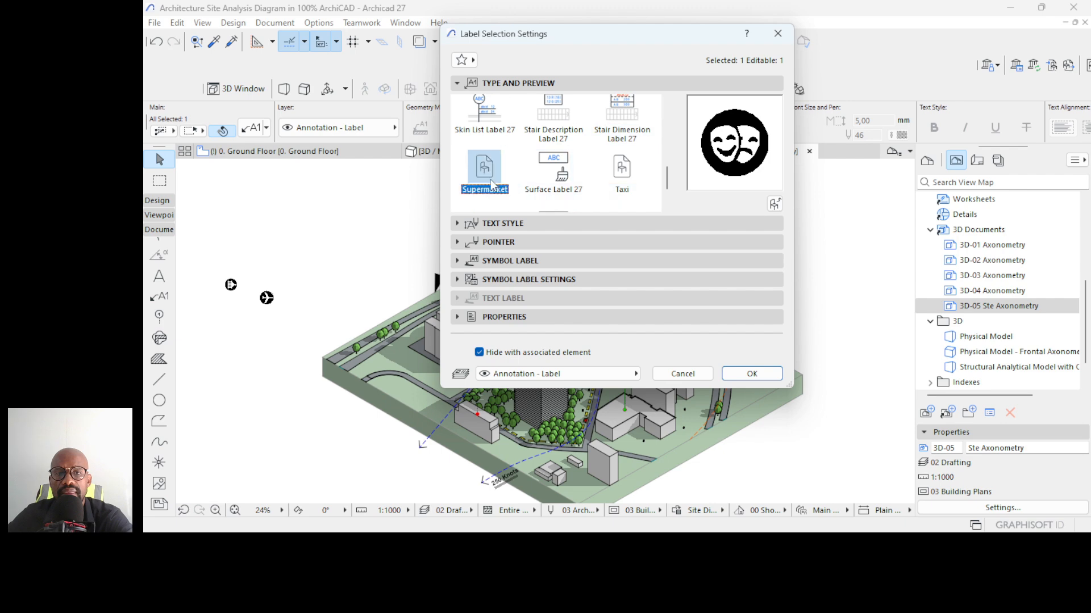
{"action": "left_click", "coordinate": [488, 178]}
{"action": "left_click", "coordinate": [771, 379]}
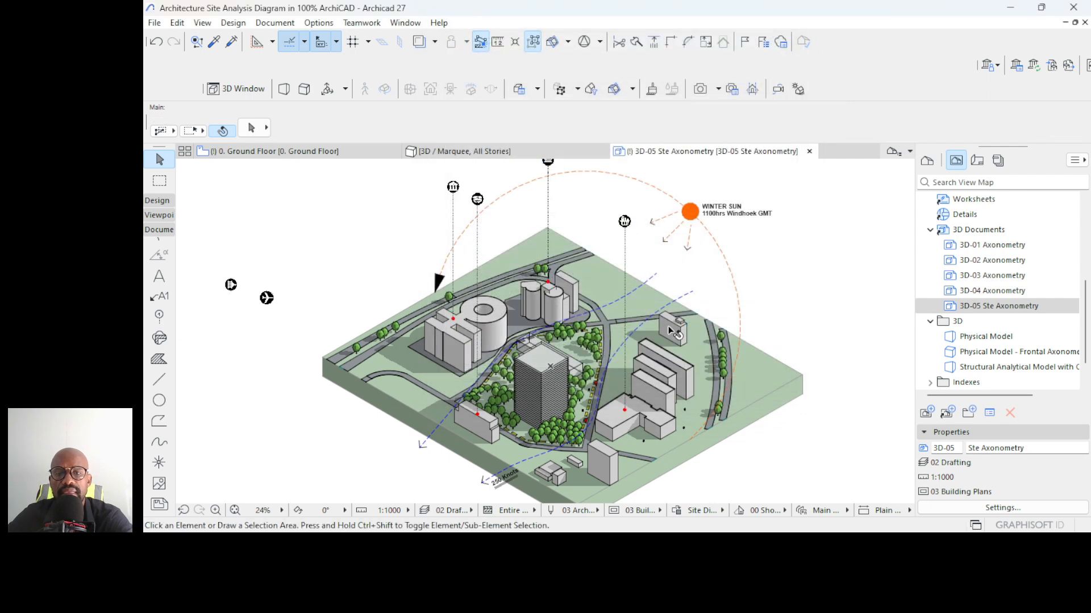
- Copy the Government Office label's settings and attach another label to the roof of the small block behind the three parallel slab buildings
{"action": "scroll", "coordinate": [639, 273], "scroll_direction": "up", "scroll_amount": 2}
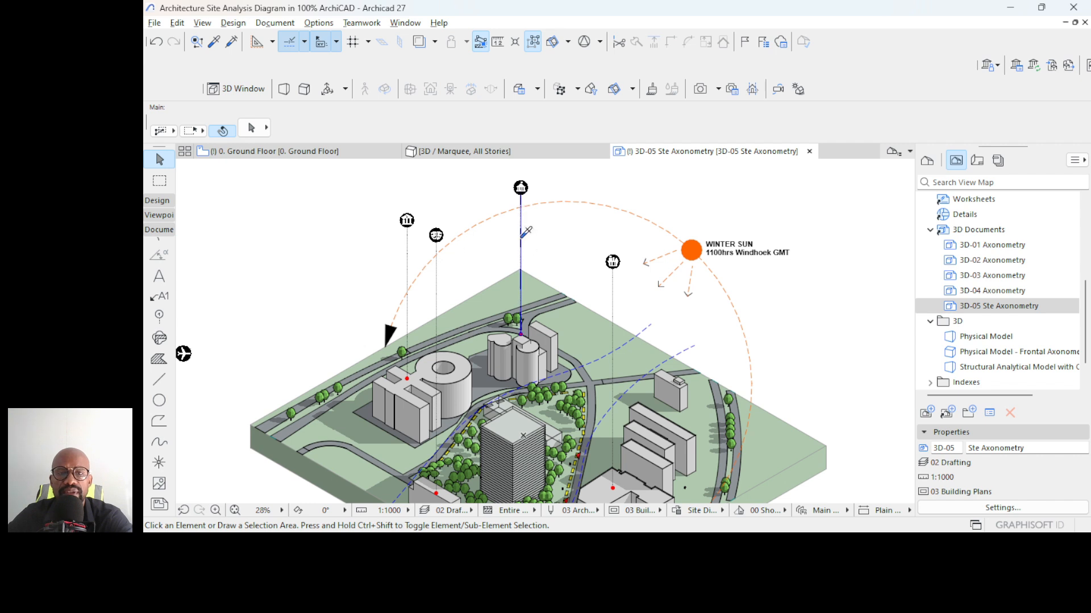
{"action": "left_click", "coordinate": [521, 241], "text": "alt"}
{"action": "left_click", "coordinate": [667, 381]}
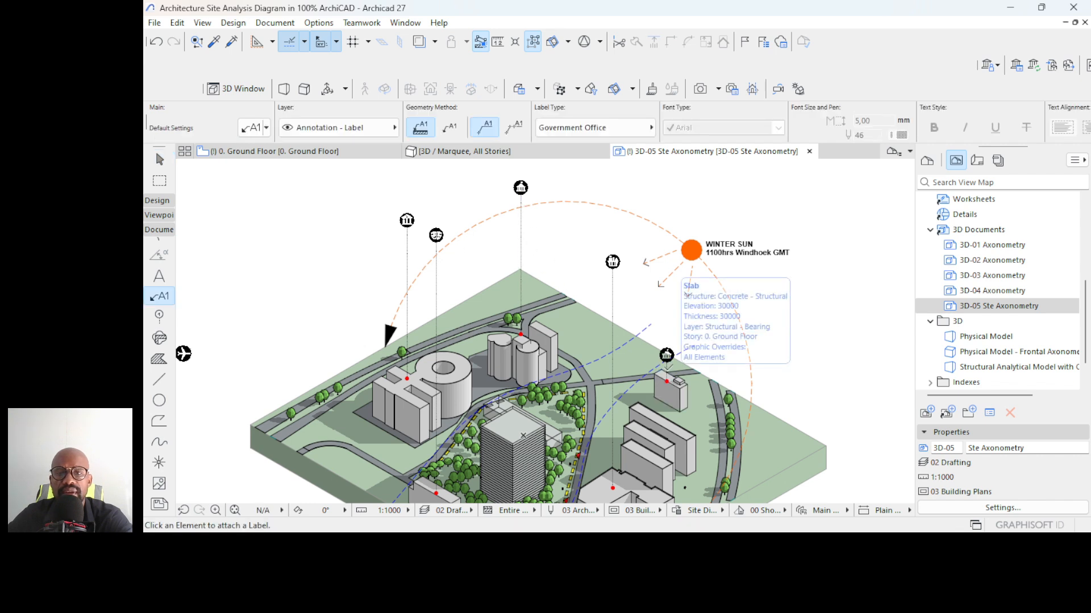
{"action": "key", "text": "Escape"}
- Move the small block's Government Office symbol straight up above its roof, keeping the pointer anchored, and deselect the label
{"action": "left_click", "coordinate": [666, 364]}
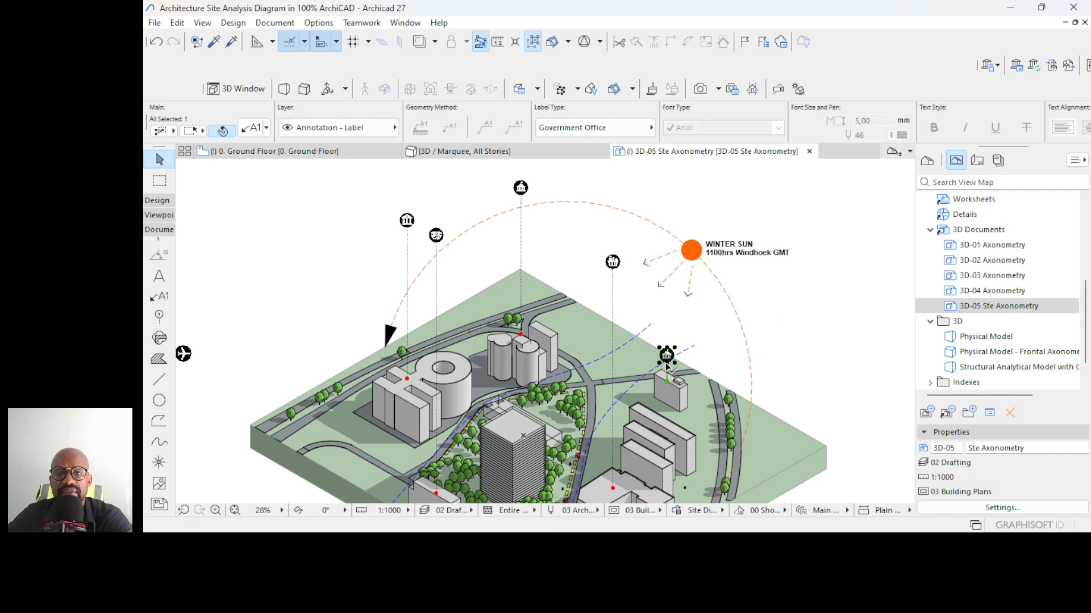
{"action": "left_click", "coordinate": [667, 356]}
{"action": "left_click", "coordinate": [667, 317]}
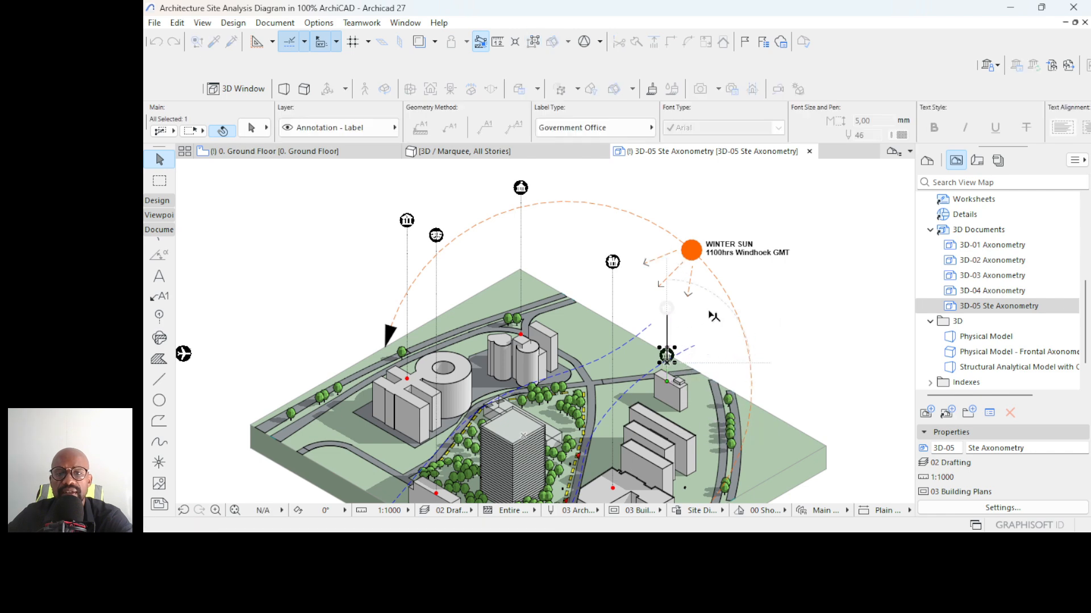
{"action": "key", "text": "Escape"}
- Copy the Supermarket label's settings and attach labels to the two small low buildings near the site's front corner
{"action": "scroll", "coordinate": [643, 293], "scroll_direction": "down", "scroll_amount": 2}
{"action": "middle_click_drag", "start_coordinate": [627, 332], "coordinate": [629, 278]}
{"action": "scroll", "coordinate": [630, 278], "scroll_direction": "up", "scroll_amount": 2}
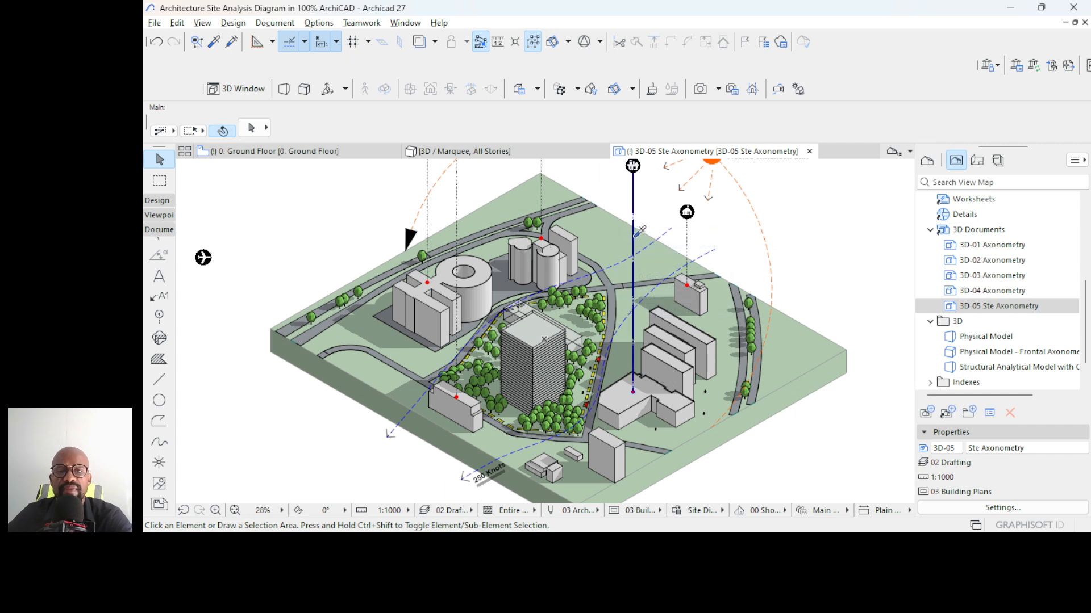
{"action": "left_click", "coordinate": [633, 270], "text": "alt"}
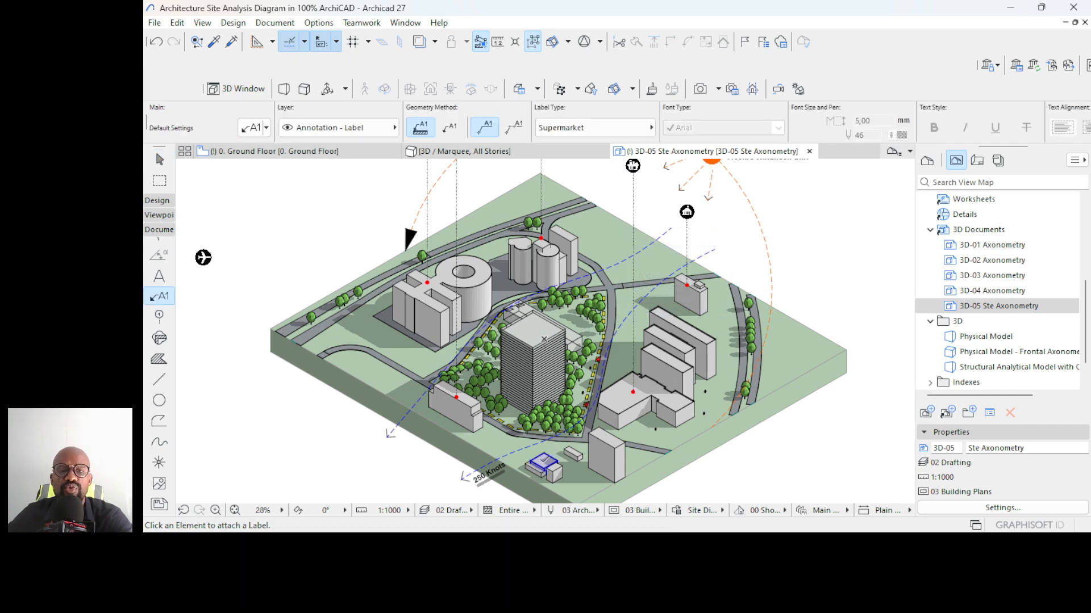
{"action": "left_click", "coordinate": [543, 461]}
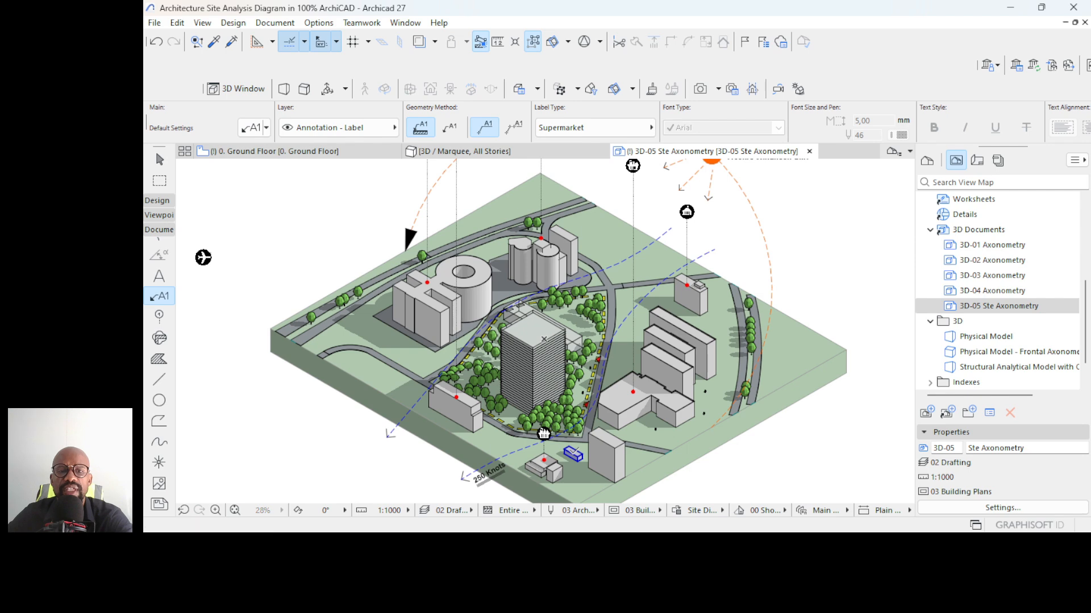
{"action": "scroll", "coordinate": [572, 452], "scroll_direction": "up", "scroll_amount": 4}
{"action": "key", "text": "Escape"}
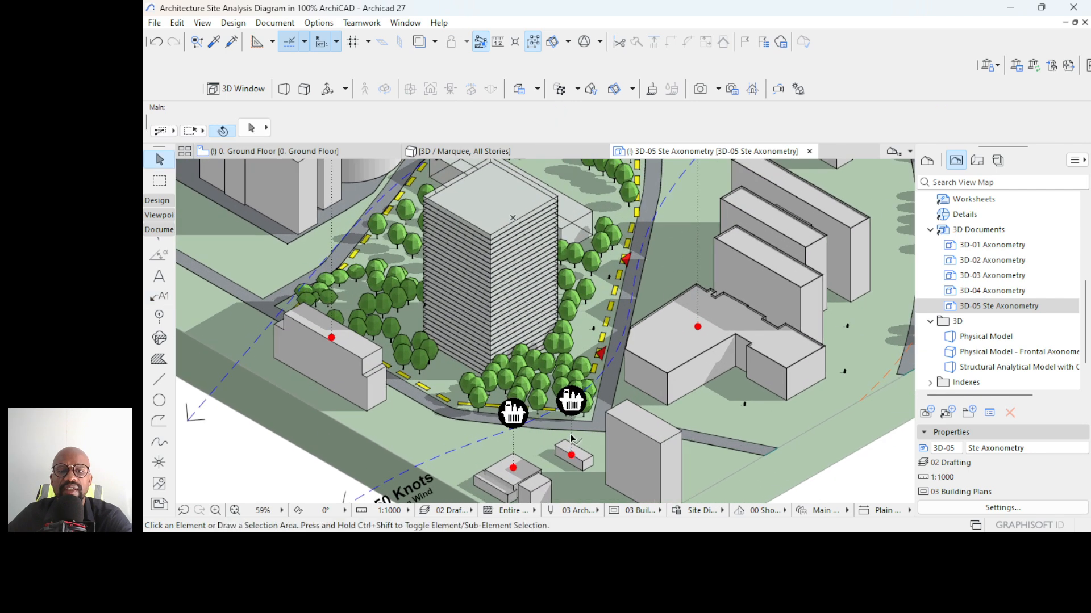
- Change the label type above the smaller of the two low front buildings to Food and accept the label settings
{"action": "left_click", "coordinate": [585, 402]}
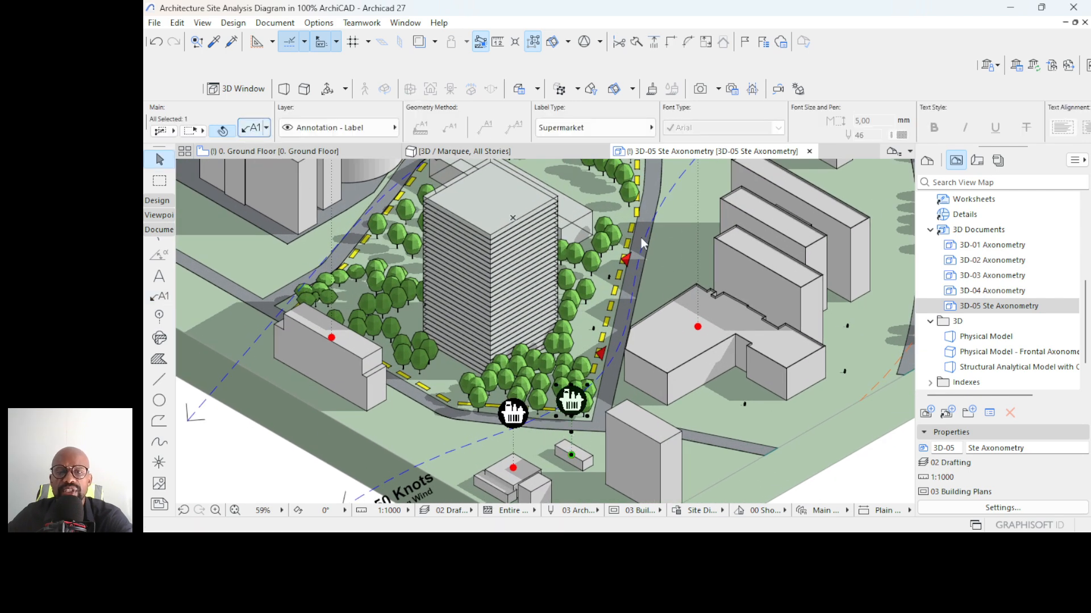
{"action": "key", "text": "ctrl+t"}
{"action": "scroll", "coordinate": [593, 178], "scroll_direction": "down", "scroll_amount": 4}
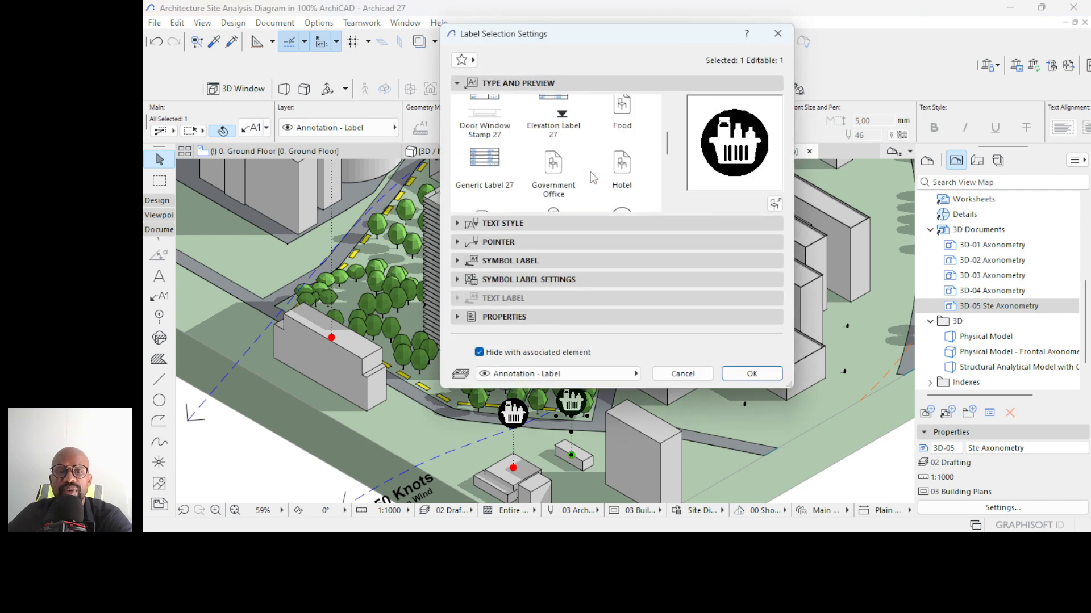
{"action": "scroll", "coordinate": [593, 178], "scroll_direction": "down", "scroll_amount": 3}
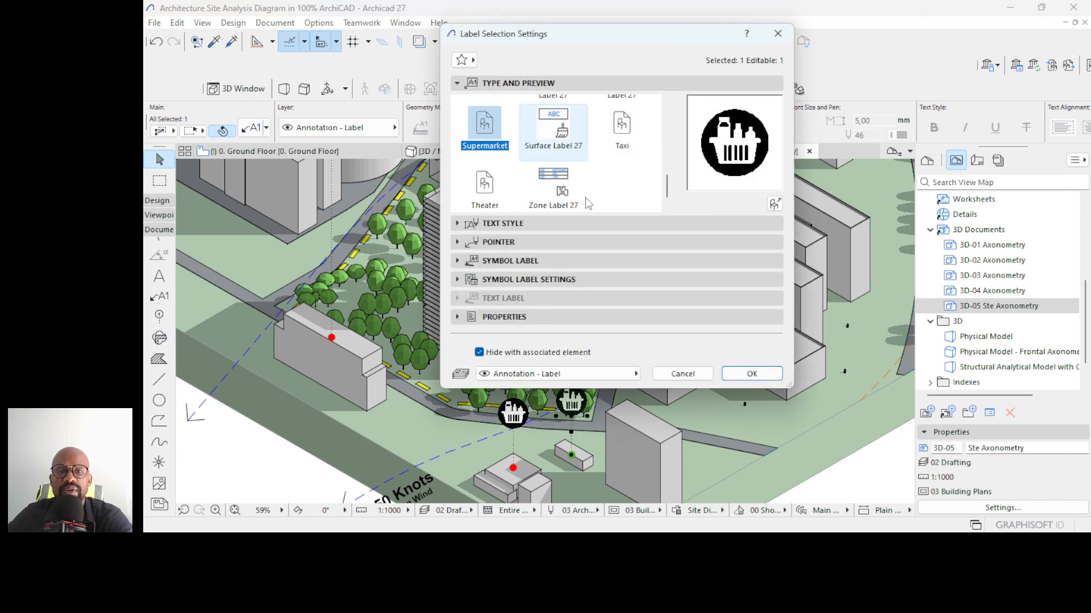
{"action": "scroll", "coordinate": [601, 196], "scroll_direction": "down", "scroll_amount": 1}
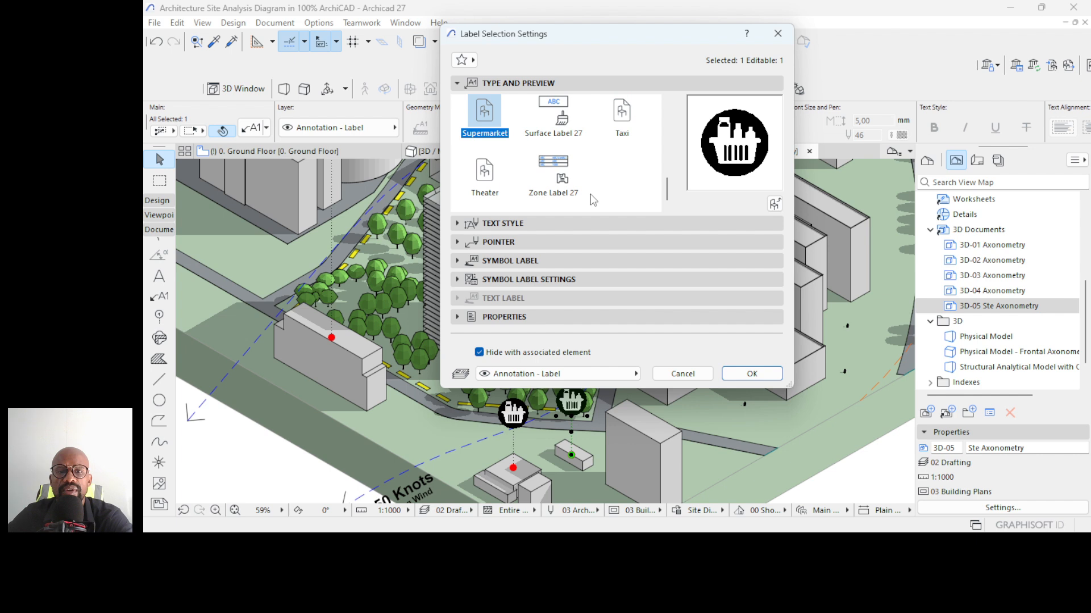
{"action": "scroll", "coordinate": [593, 196], "scroll_direction": "up", "scroll_amount": 5}
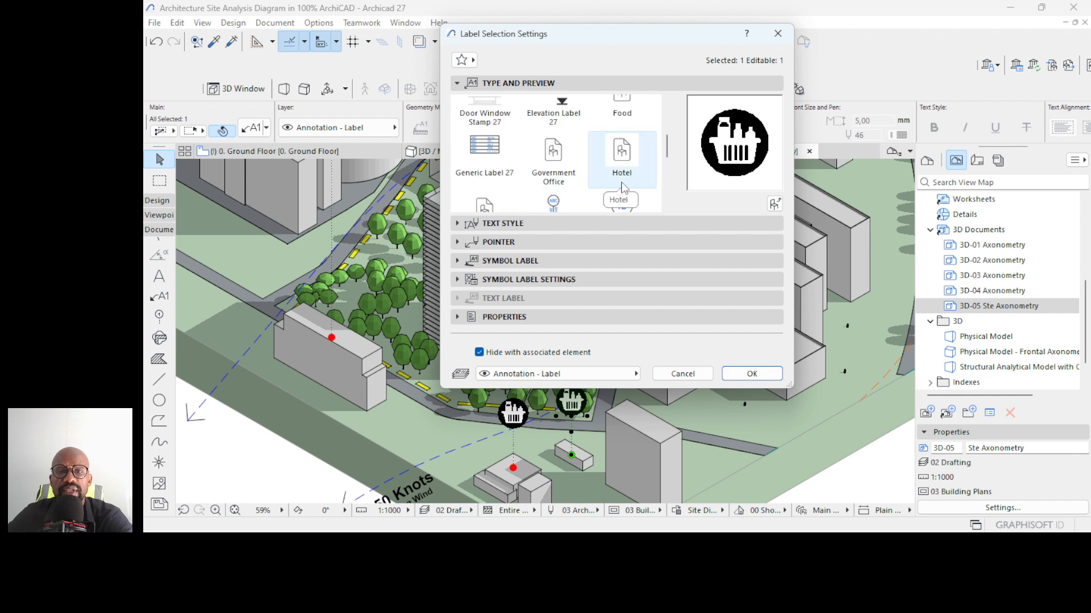
{"action": "scroll", "coordinate": [624, 187], "scroll_direction": "up", "scroll_amount": 3}
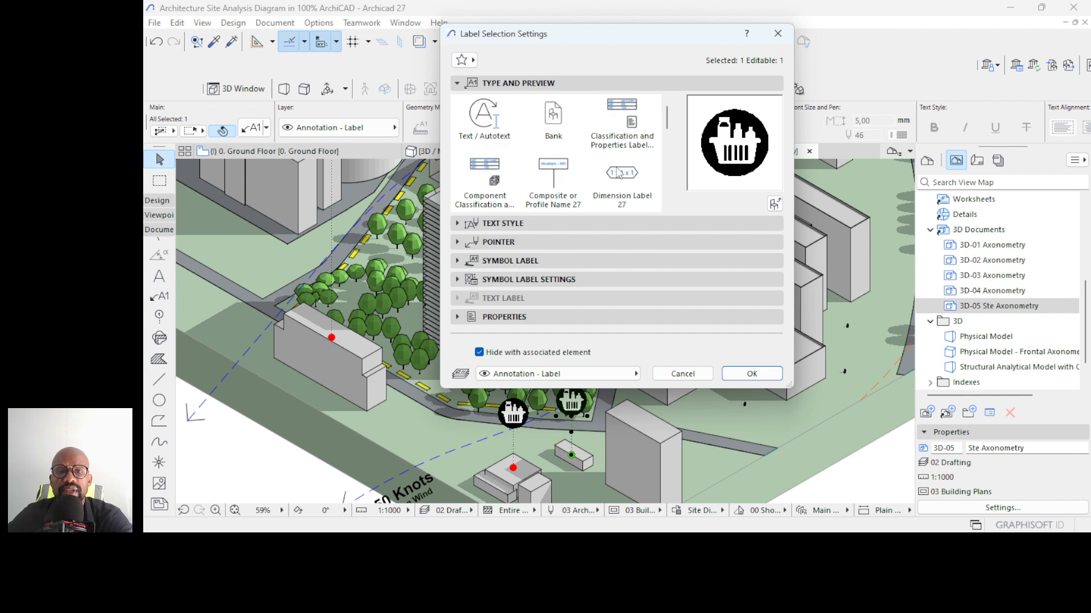
{"action": "scroll", "coordinate": [619, 175], "scroll_direction": "down", "scroll_amount": 3}
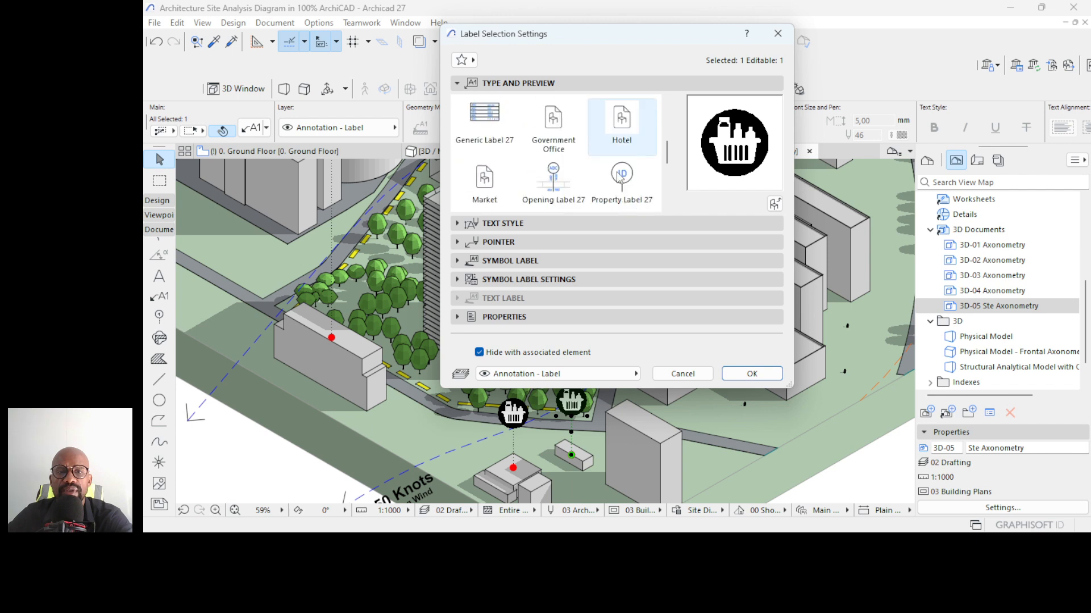
{"action": "scroll", "coordinate": [620, 183], "scroll_direction": "down", "scroll_amount": 1}
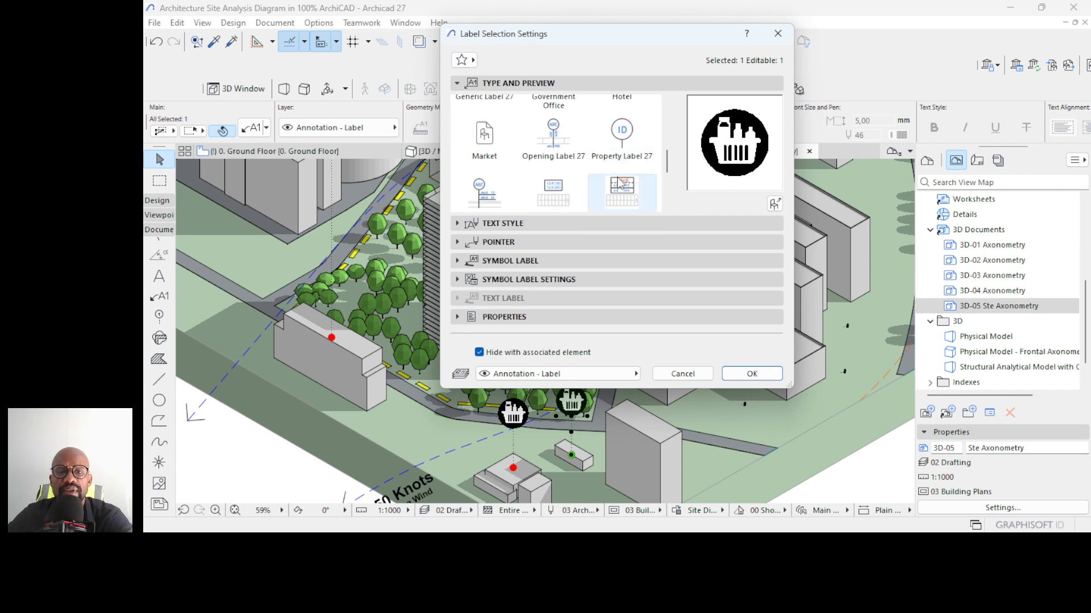
{"action": "scroll", "coordinate": [620, 183], "scroll_direction": "down", "scroll_amount": 1}
{"action": "scroll", "coordinate": [620, 183], "scroll_direction": "down", "scroll_amount": 1}
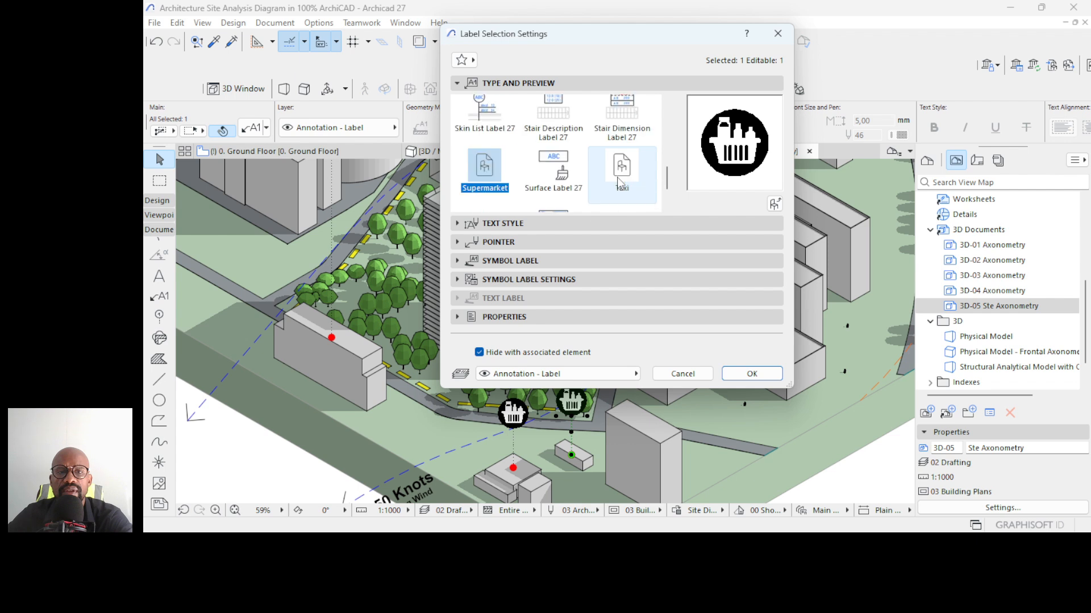
{"action": "scroll", "coordinate": [628, 196], "scroll_direction": "down", "scroll_amount": 1}
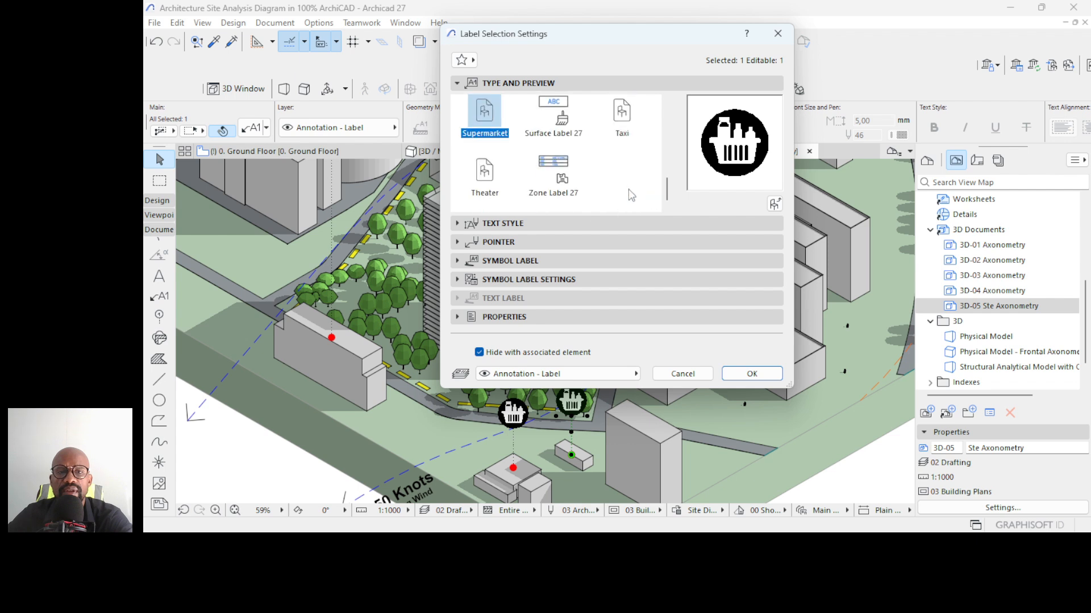
{"action": "scroll", "coordinate": [627, 159], "scroll_direction": "up", "scroll_amount": 5}
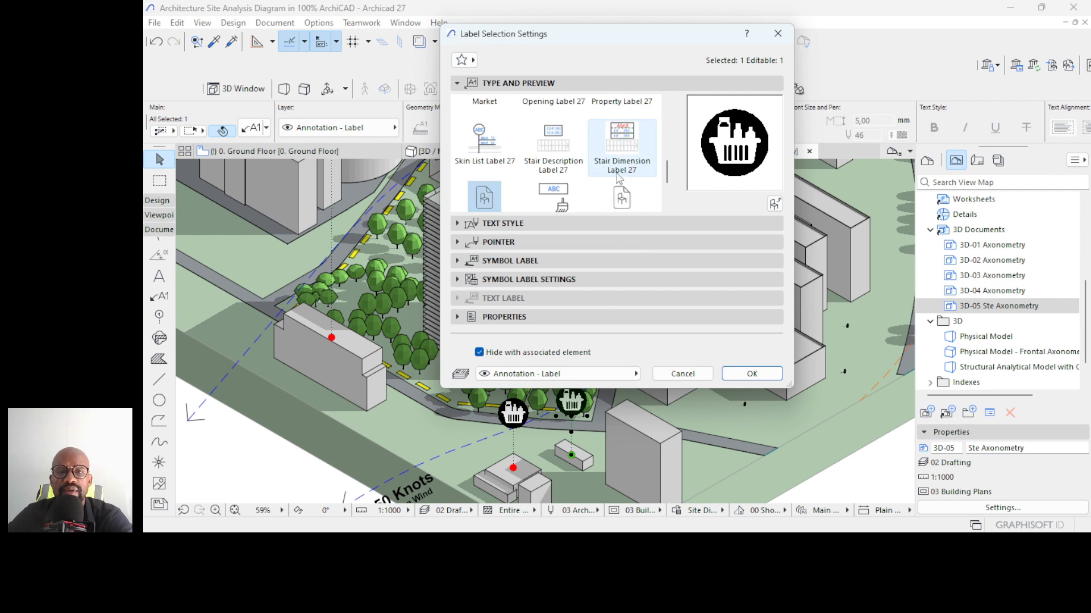
{"action": "scroll", "coordinate": [619, 193], "scroll_direction": "up", "scroll_amount": 1}
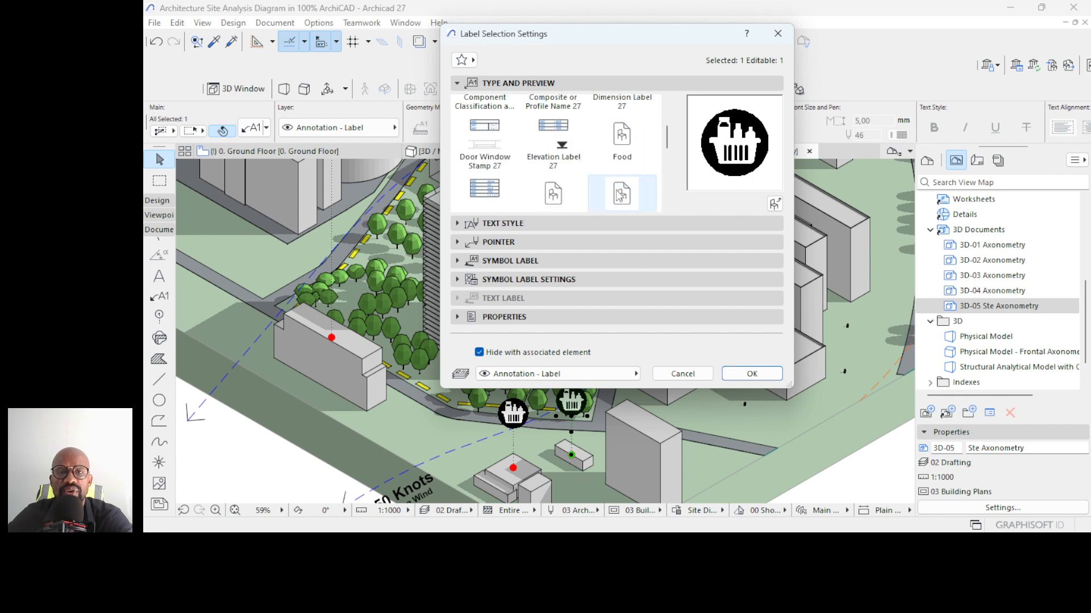
{"action": "left_click", "coordinate": [621, 142]}
{"action": "left_click", "coordinate": [751, 374]}
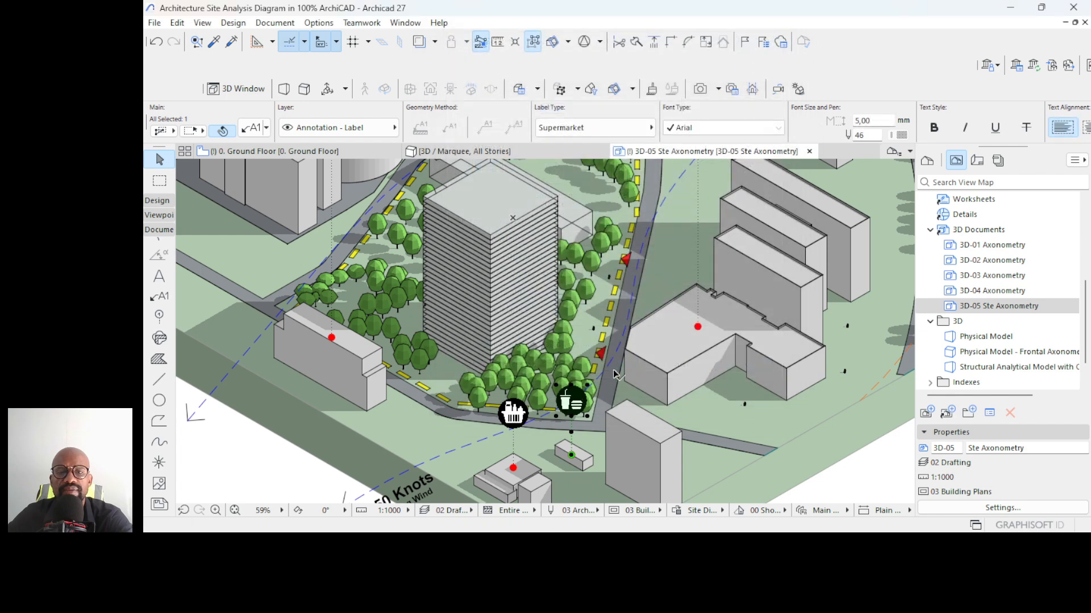
- Examine the placed symbol labels and their pointers across the whole site axonometry
{"action": "scroll", "coordinate": [659, 343], "scroll_direction": "down", "scroll_amount": 1}
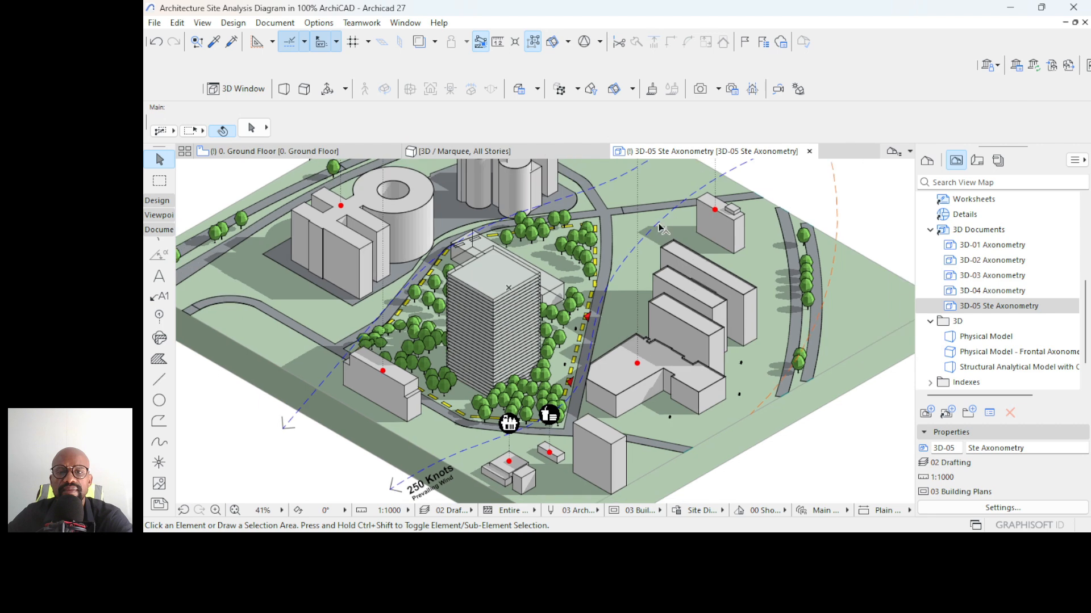
{"action": "middle_click_drag", "start_coordinate": [636, 274], "coordinate": [564, 434]}
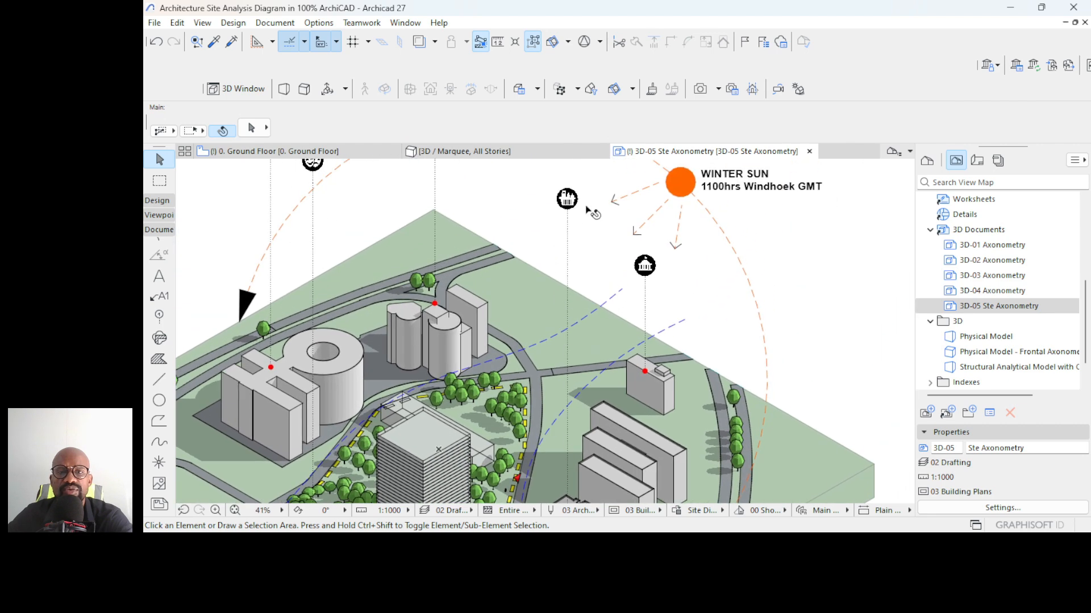
{"action": "scroll", "coordinate": [588, 210], "scroll_direction": "down", "scroll_amount": 2}
{"action": "middle_click_drag", "start_coordinate": [590, 247], "coordinate": [657, 224]}
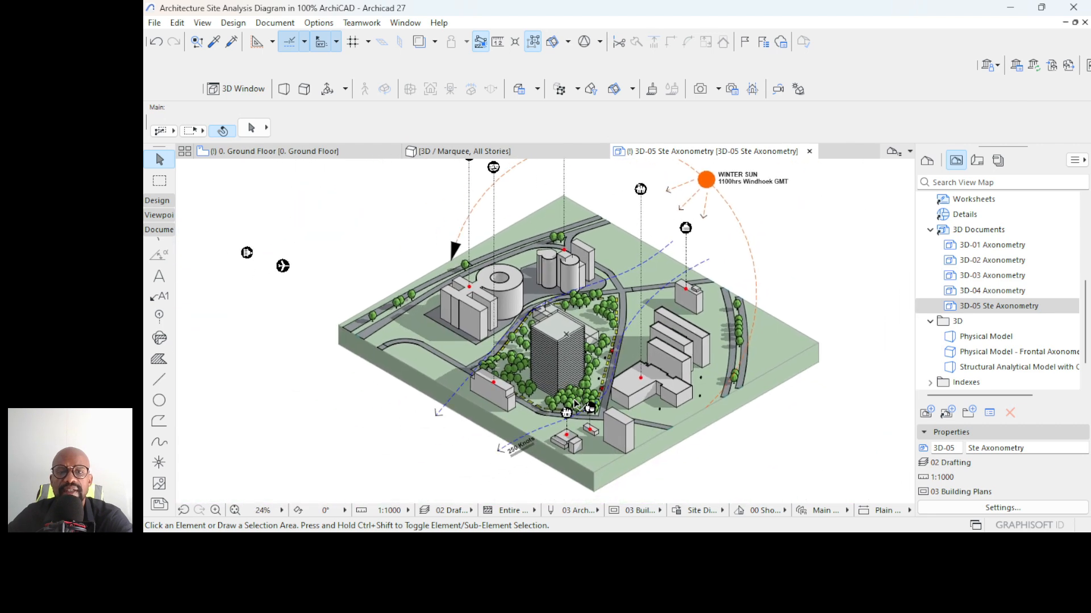
{"action": "scroll", "coordinate": [524, 418], "scroll_direction": "down", "scroll_amount": 2}
{"action": "scroll", "coordinate": [612, 276], "scroll_direction": "up", "scroll_amount": 2}
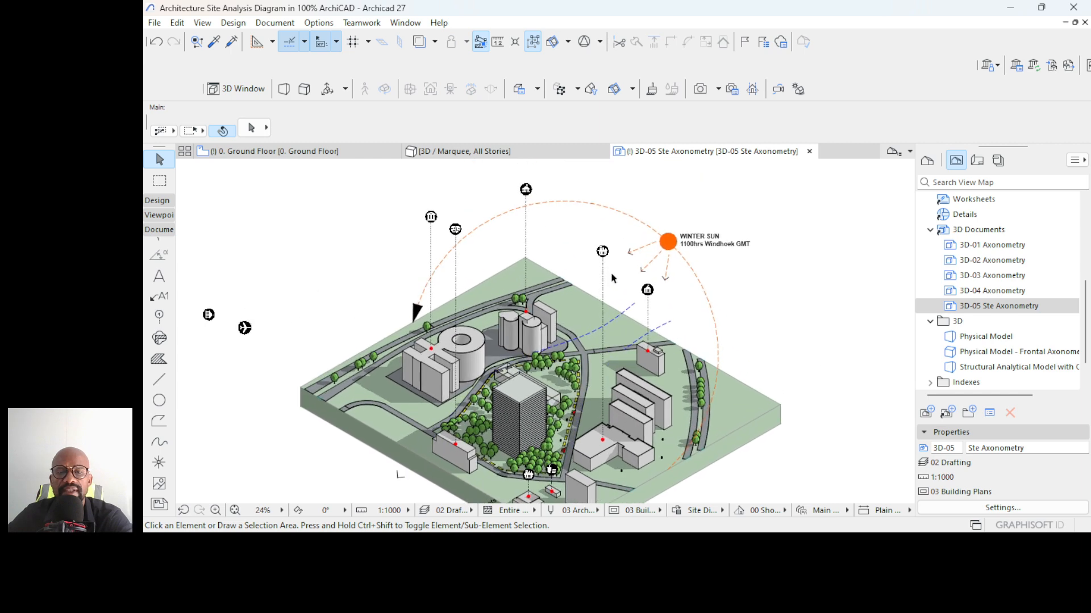
{"action": "scroll", "coordinate": [628, 250], "scroll_direction": "down", "scroll_amount": 2}
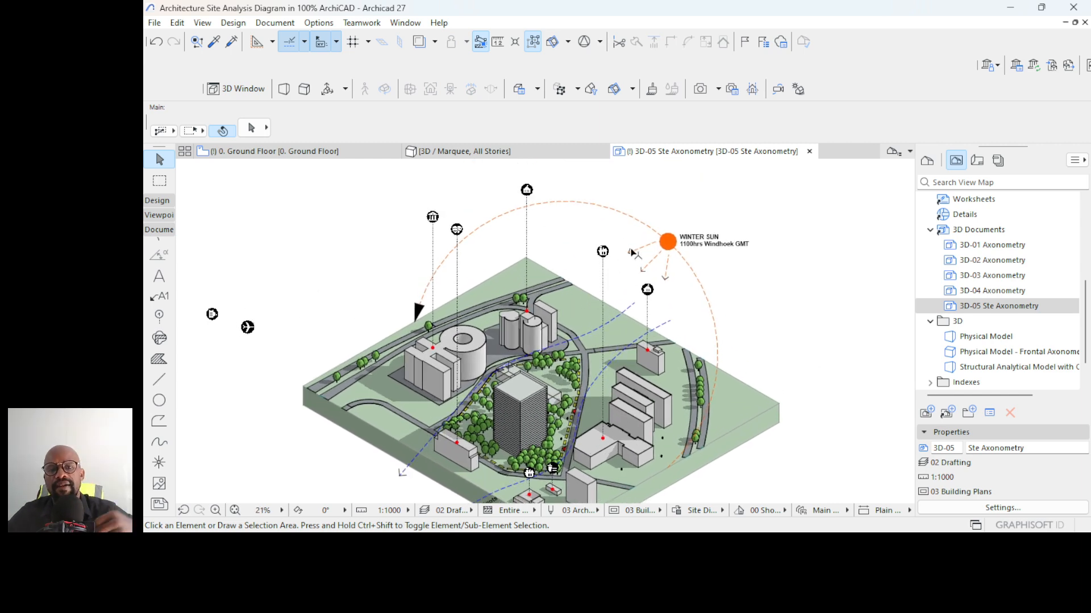
{"action": "scroll", "coordinate": [571, 400], "scroll_direction": "up", "scroll_amount": 2}
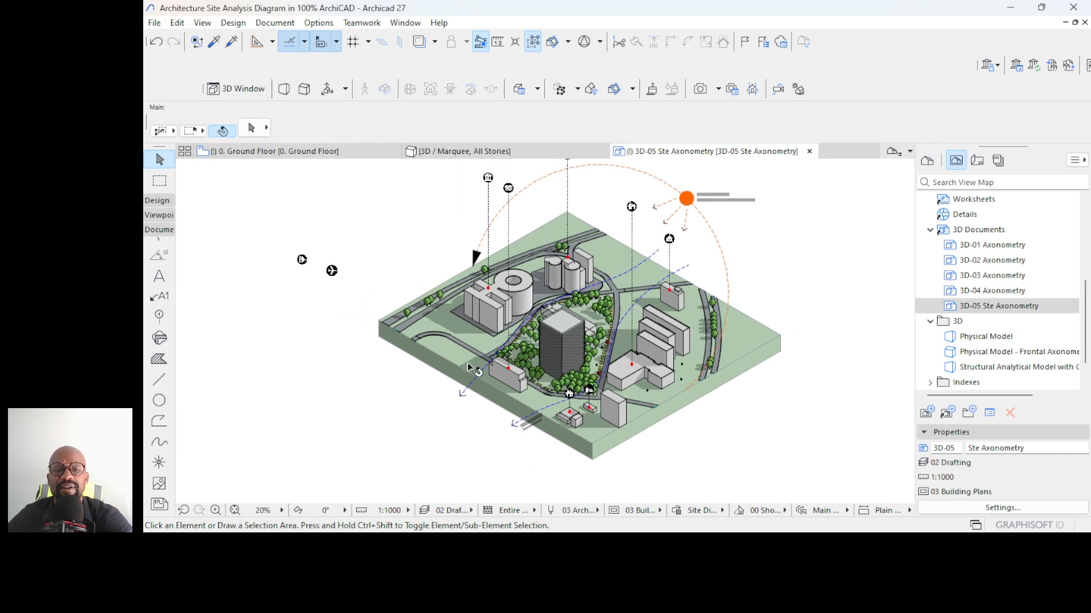
- Copy the Prevailing Wind text from the wind arrow near the site's front edge to just below the Theater symbol
{"action": "scroll", "coordinate": [512, 465], "scroll_direction": "up", "scroll_amount": 4}
{"action": "scroll", "coordinate": [545, 450], "scroll_direction": "up", "scroll_amount": 1}
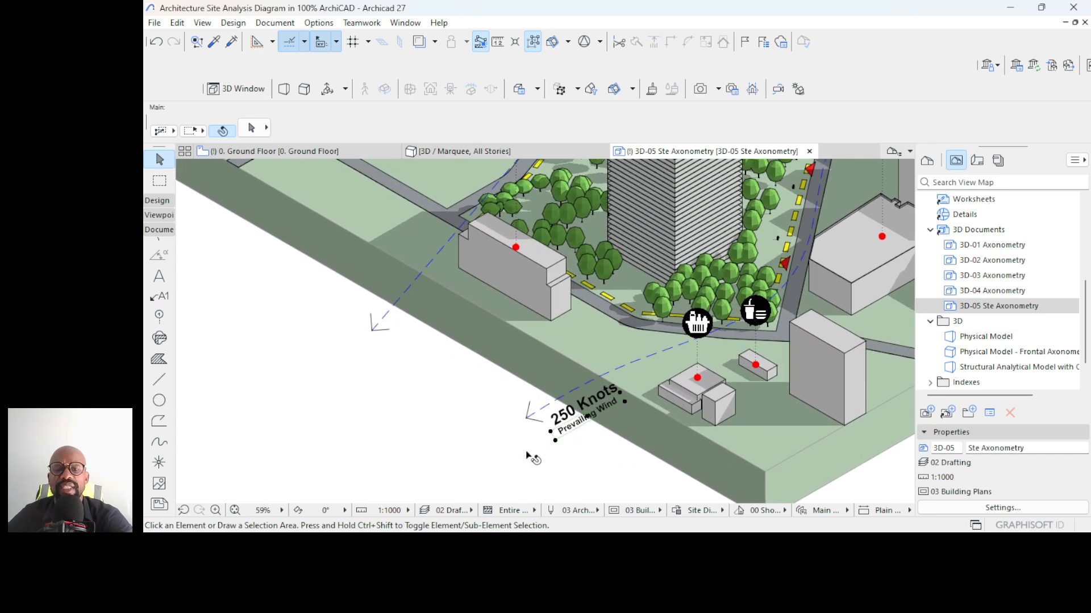
{"action": "left_click", "coordinate": [537, 391]}
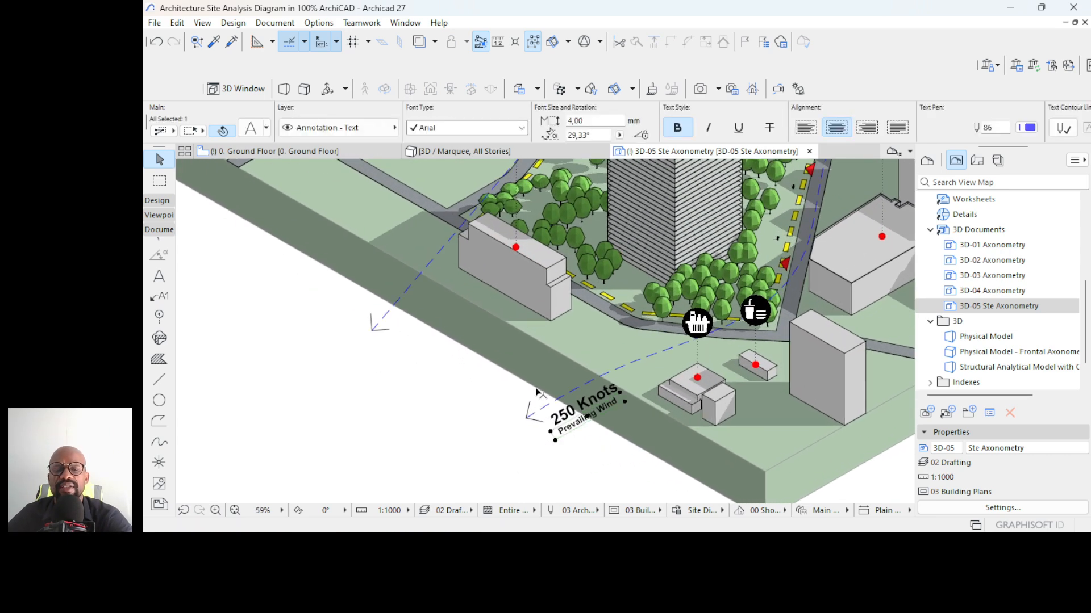
{"action": "left_click", "coordinate": [556, 442]}
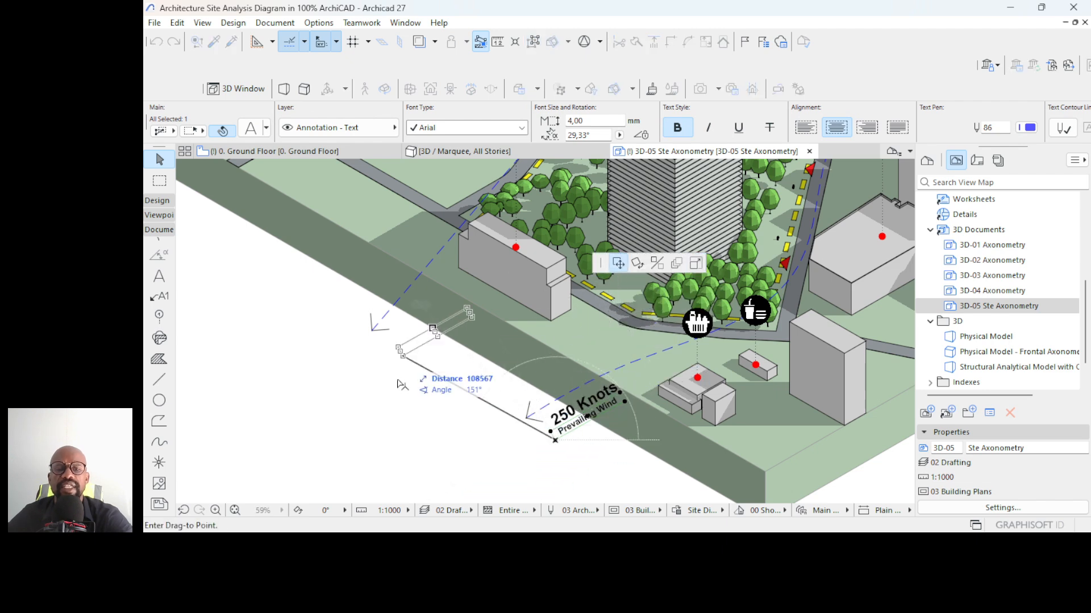
{"action": "scroll", "coordinate": [419, 386], "scroll_direction": "down", "scroll_amount": 5}
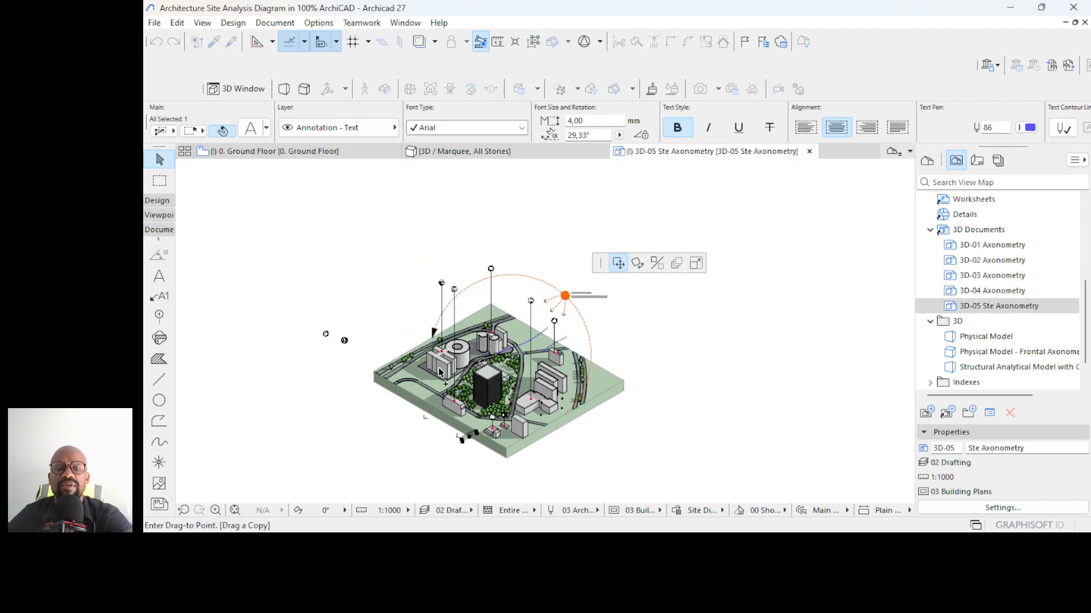
{"action": "scroll", "coordinate": [455, 317], "scroll_direction": "up", "scroll_amount": 5}
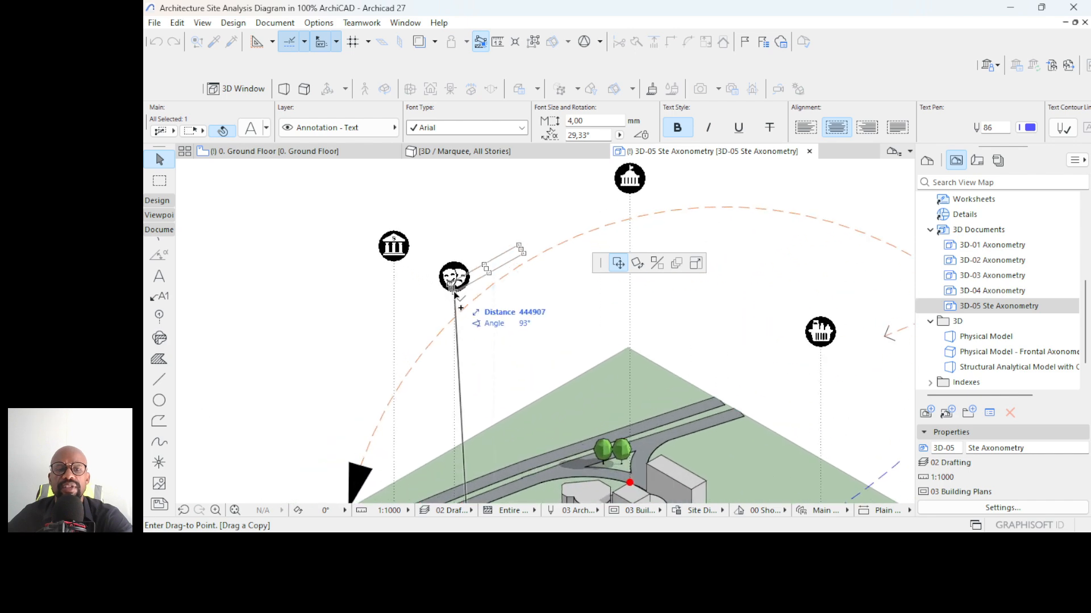
{"action": "left_click", "coordinate": [455, 291]}
{"action": "key", "text": "ctrl+w"}
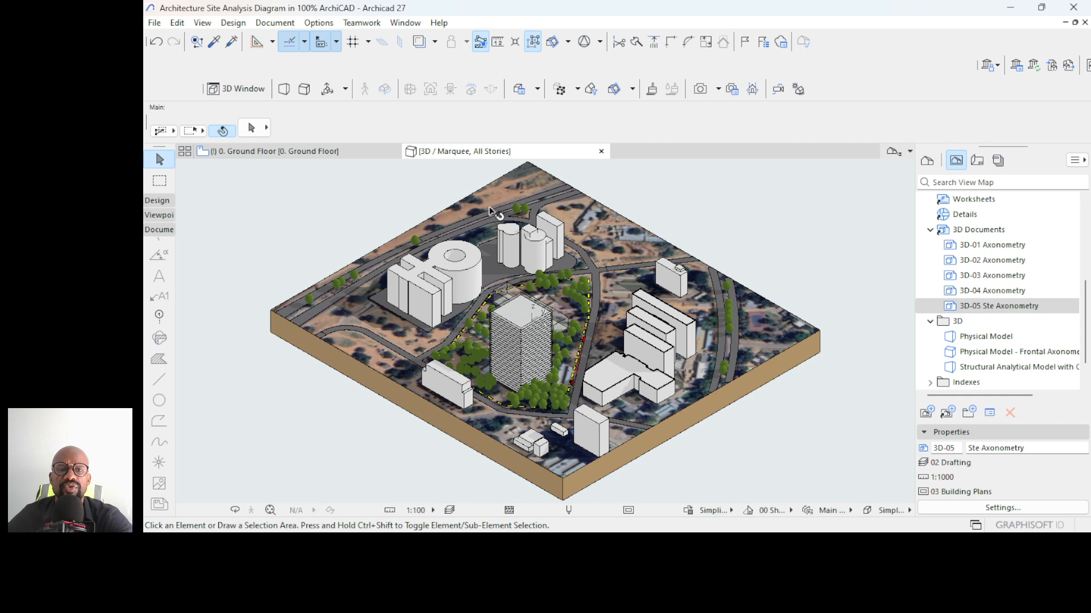
{"action": "left_click", "coordinate": [994, 310]}
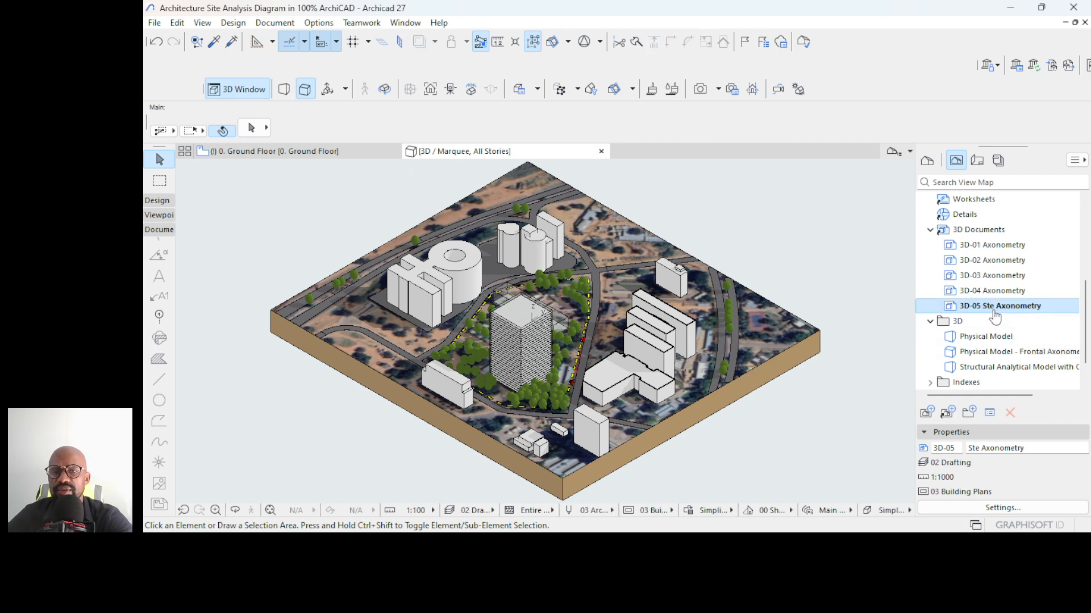
{"action": "double_click", "coordinate": [993, 310]}
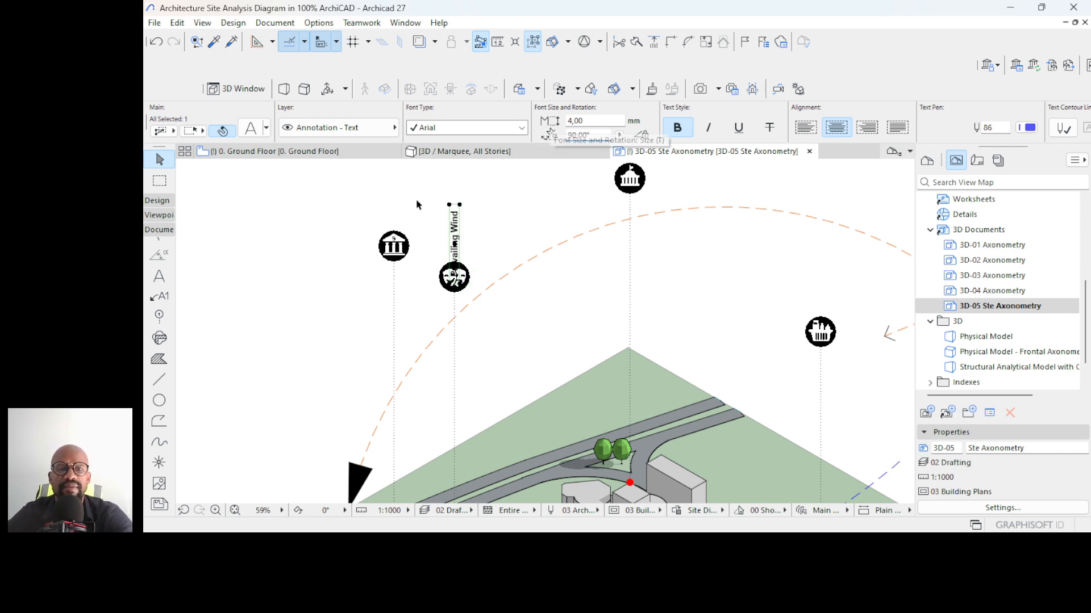
- Set the copied text's rotation to 90° and move it below the Theater symbol, beside its pointer line
{"action": "key", "text": "ctrl+d"}
{"action": "left_click", "coordinate": [508, 200]}
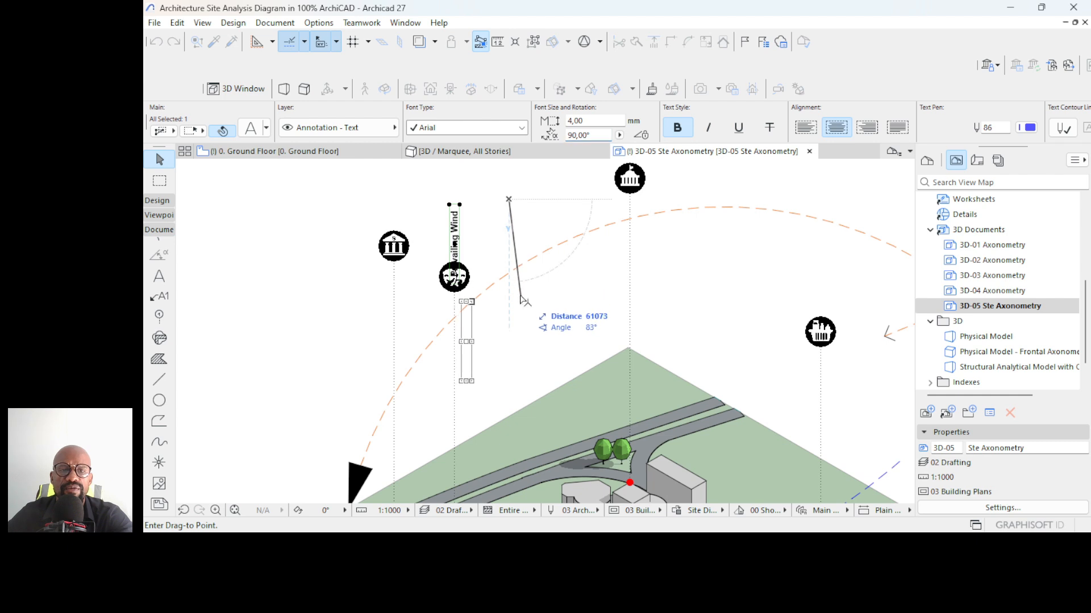
{"action": "left_click", "coordinate": [521, 299]}
- Replace the wording of the vertical text below the Theater symbol with Theater
{"action": "scroll", "coordinate": [474, 366], "scroll_direction": "up", "scroll_amount": 3}
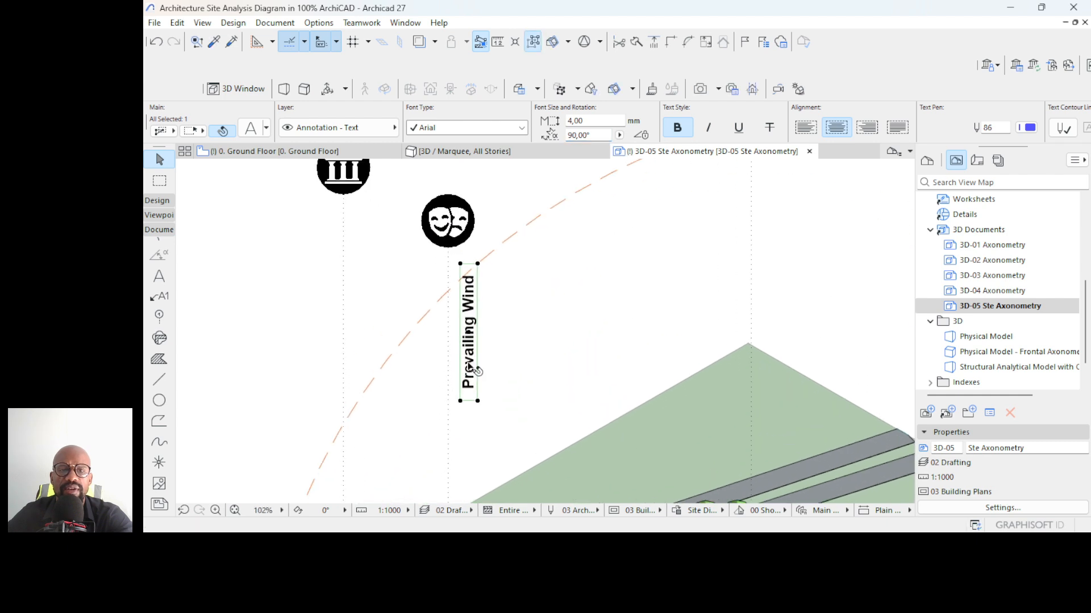
{"action": "double_click", "coordinate": [476, 370]}
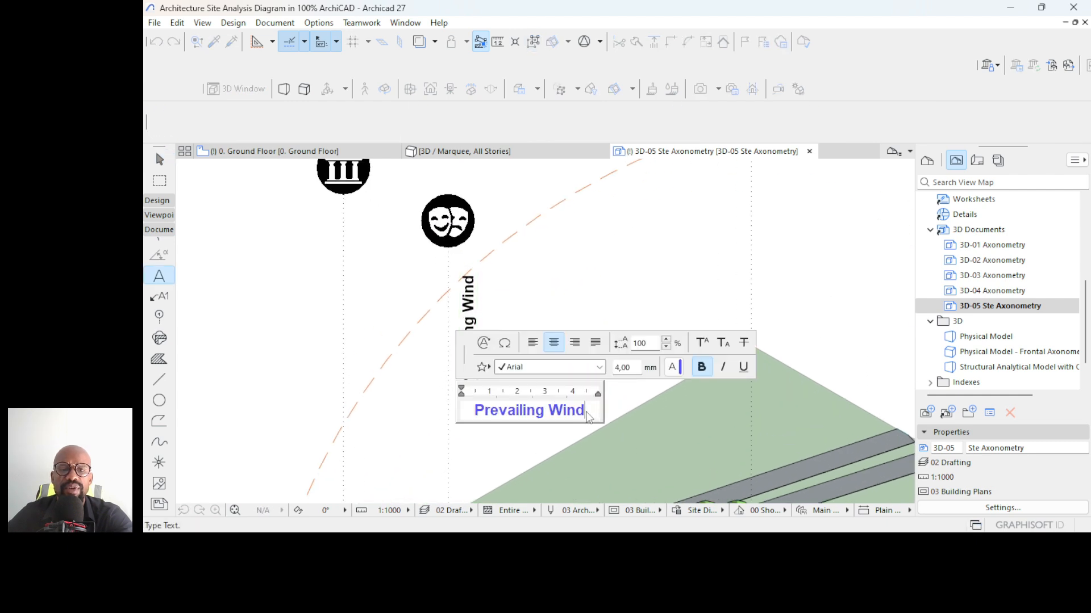
{"action": "left_click_drag", "start_coordinate": [588, 418], "coordinate": [428, 410]}
{"action": "type", "text": "Theater"}
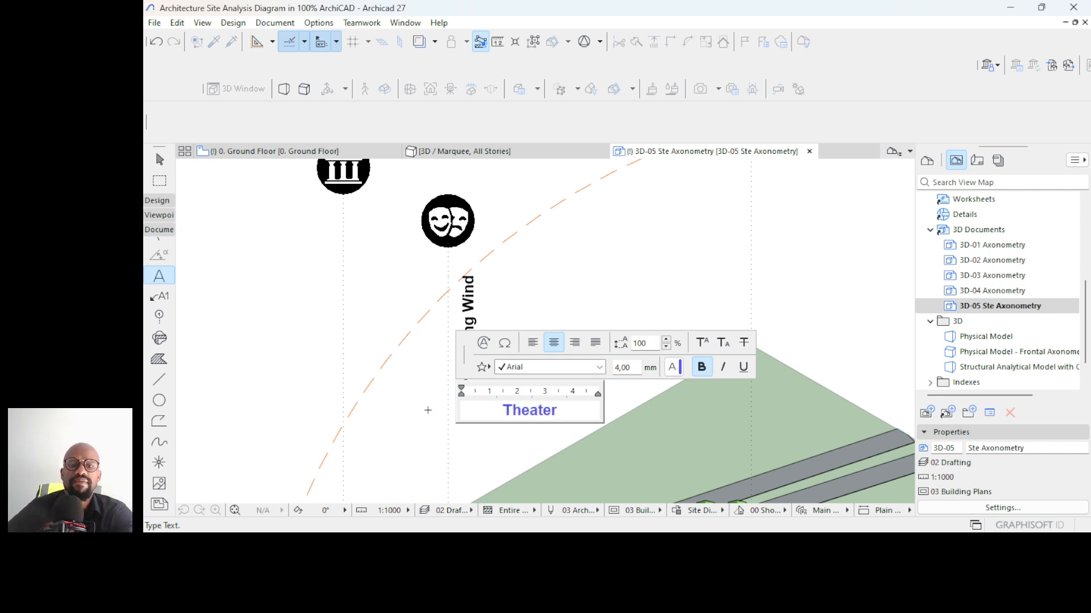
{"action": "left_click", "coordinate": [648, 280]}
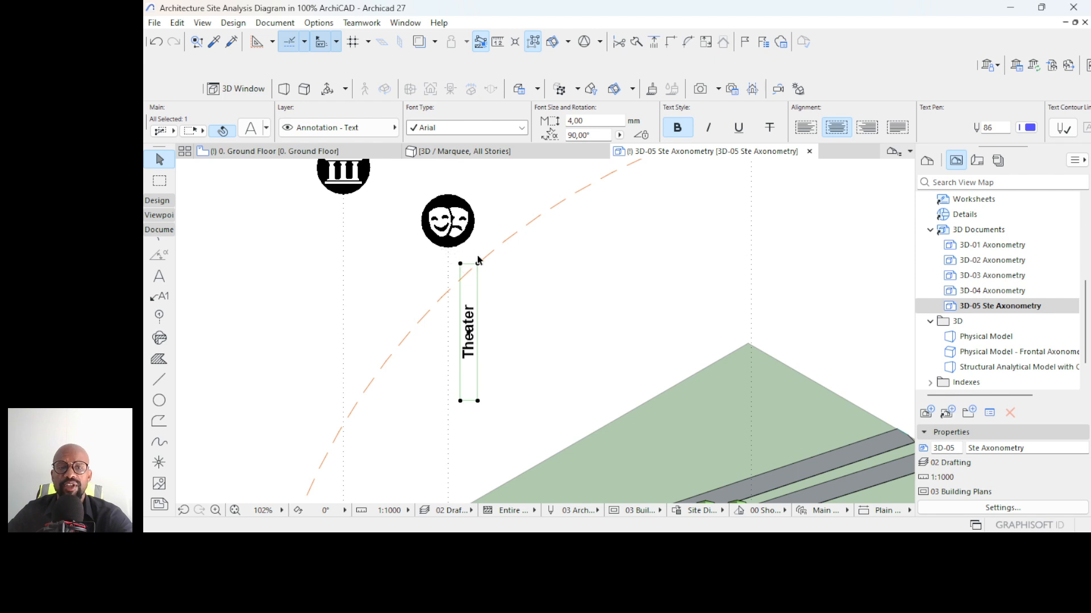
- Right-align the Theater text within its block and accept its text settings
{"action": "left_click", "coordinate": [805, 129]}
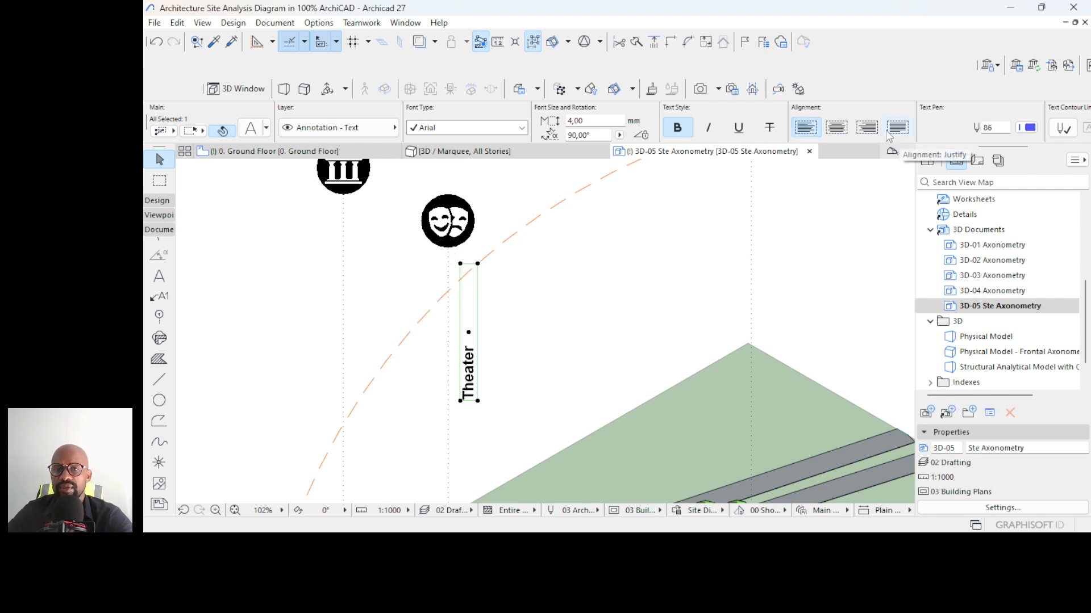
{"action": "left_click", "coordinate": [867, 128]}
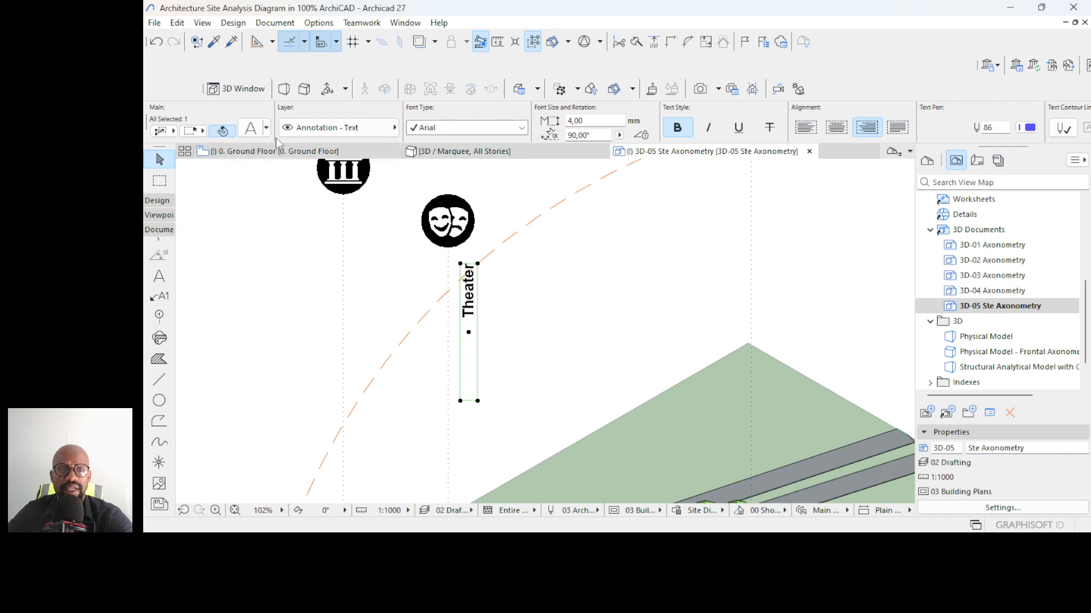
{"action": "key", "text": "ctrl+t"}
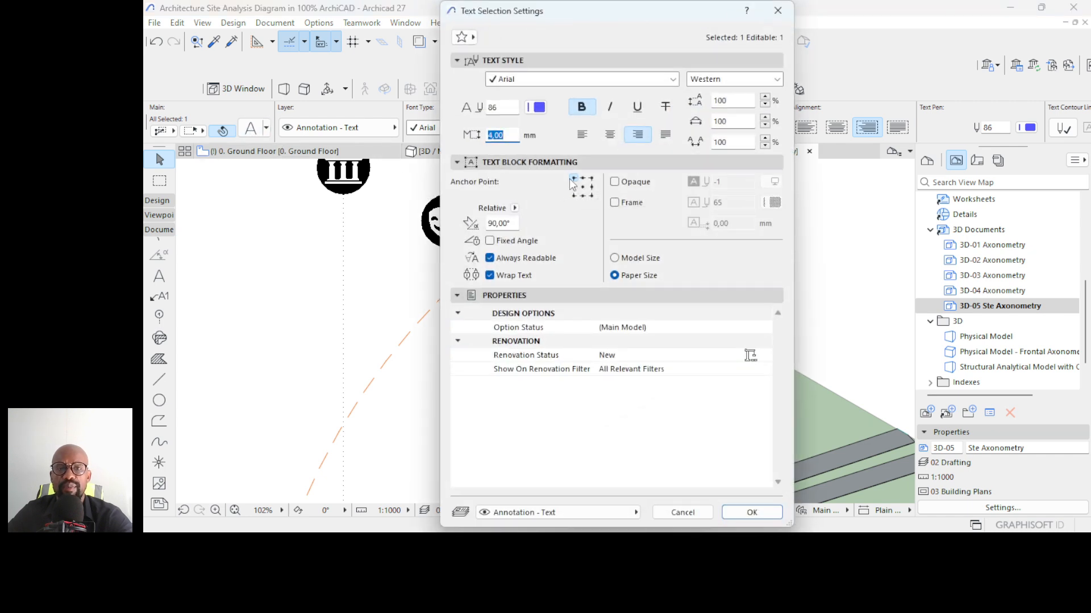
{"action": "left_click", "coordinate": [752, 512]}
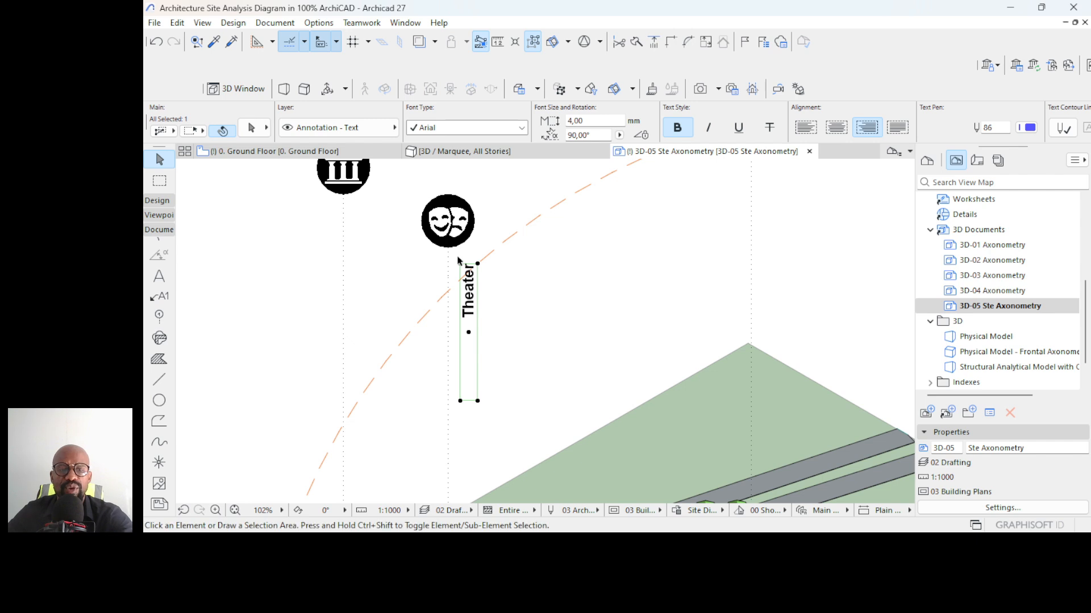
- Copy the Theater text to the Bank symbol, using the bottom of each symbol as the reference point
{"action": "key", "text": "ctrl+shift+d"}
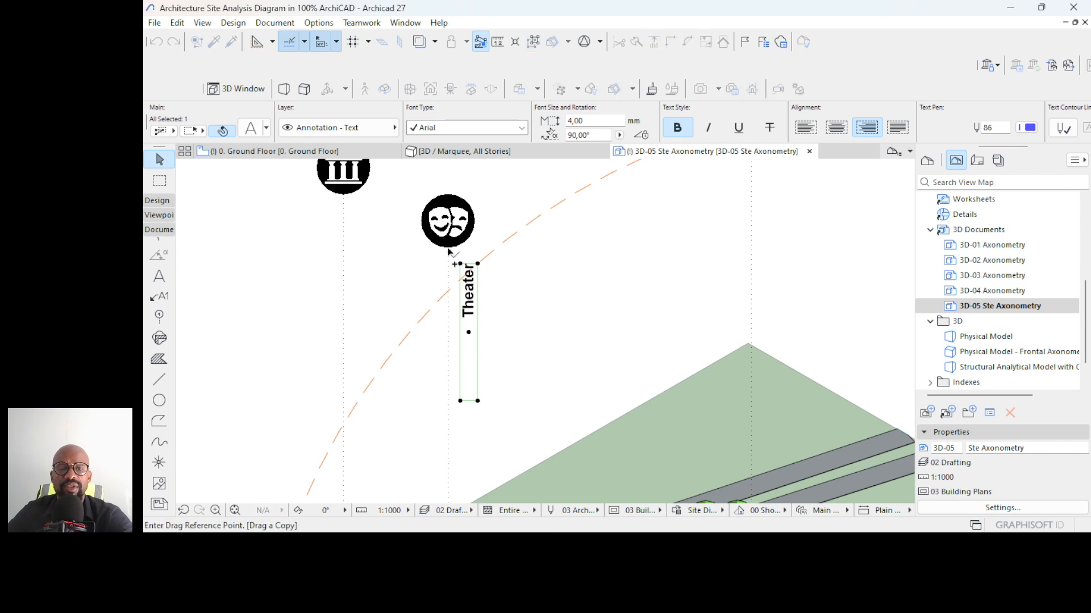
{"action": "left_click", "coordinate": [450, 251]}
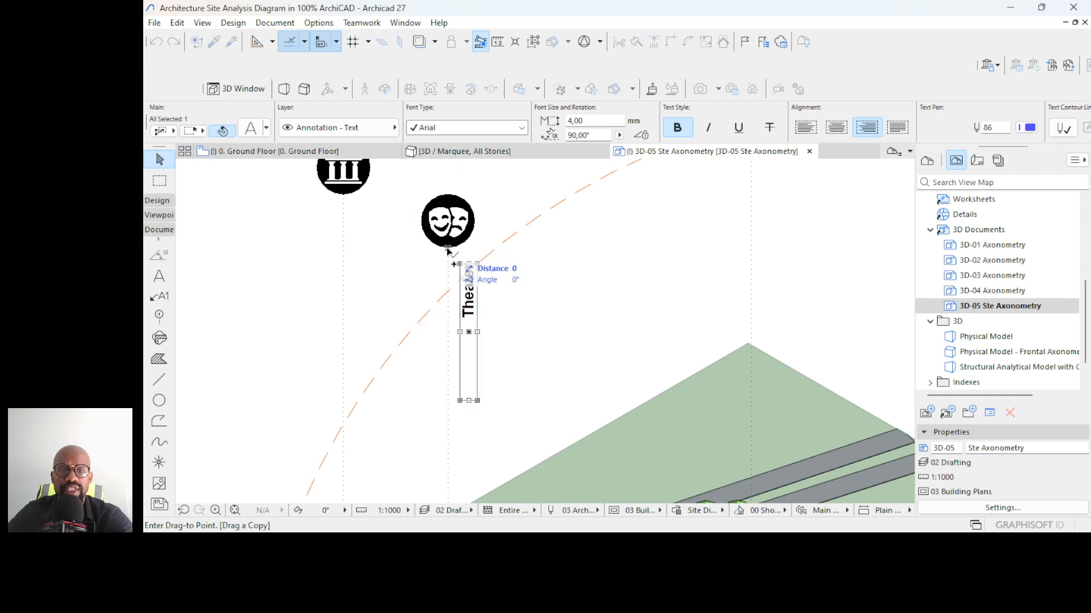
{"action": "left_click", "coordinate": [345, 197]}
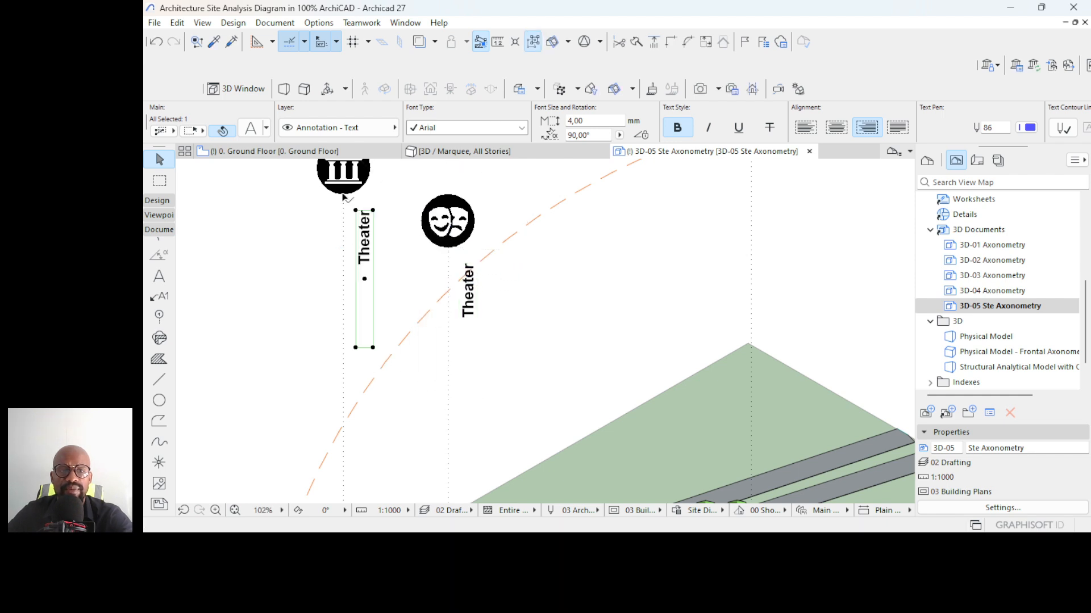
- Start dragging multiple copies of the text below the Bank symbol and place one below the rear Government Office symbol
{"action": "right_click", "coordinate": [270, 225]}
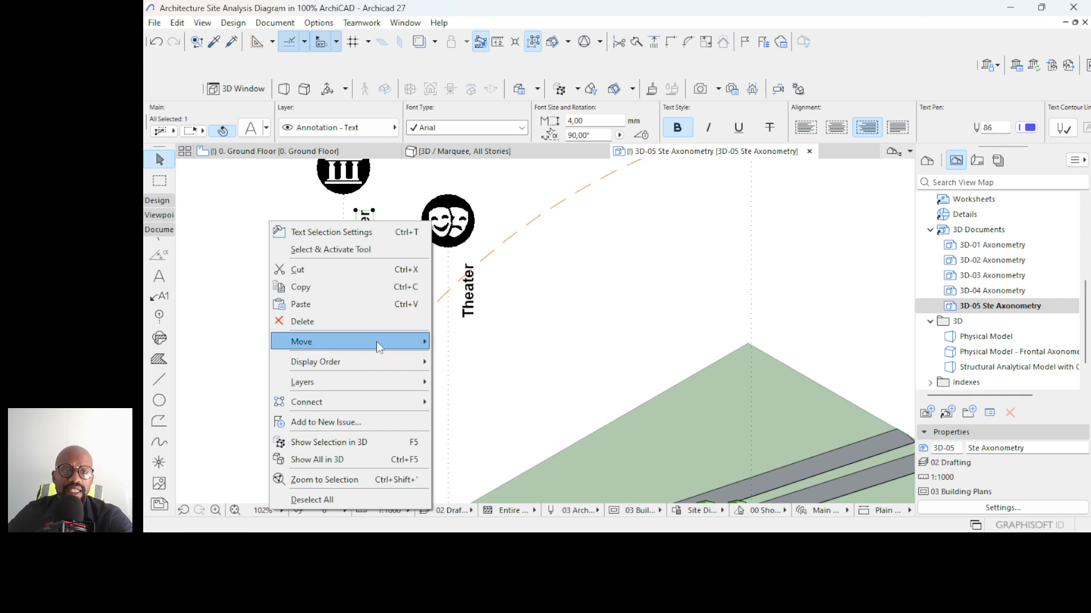
{"action": "mouse_move", "coordinate": [378, 341]}
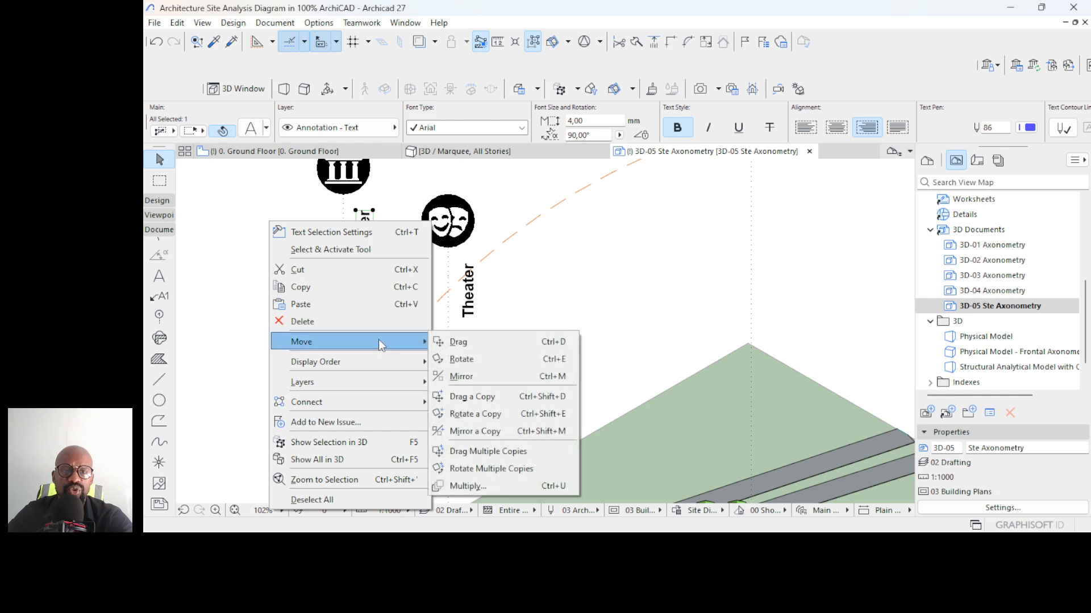
{"action": "left_click", "coordinate": [479, 453]}
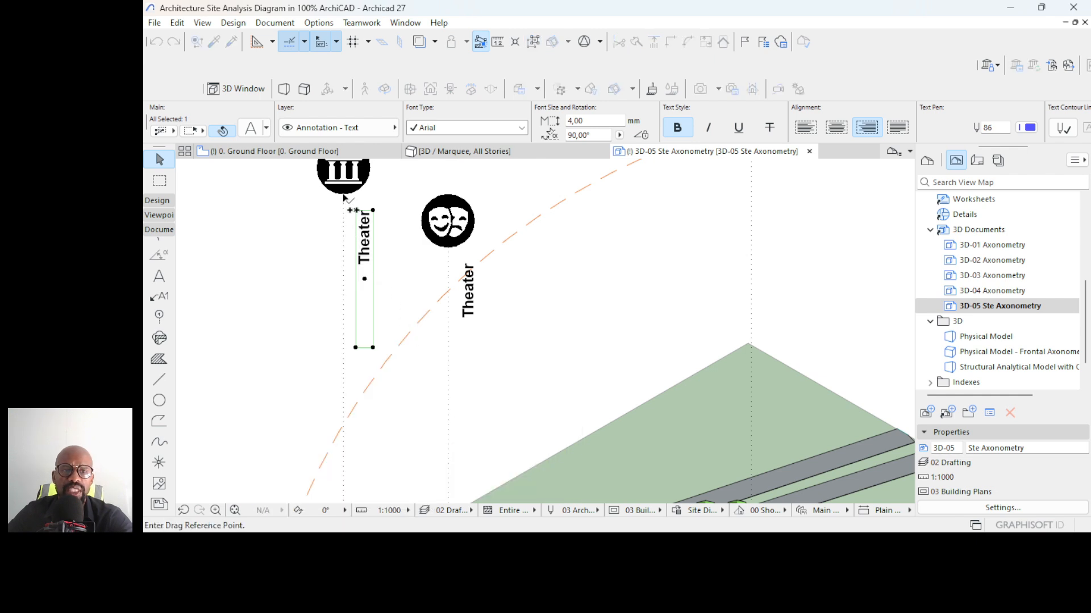
{"action": "left_click", "coordinate": [344, 198]}
{"action": "scroll", "coordinate": [341, 210], "scroll_direction": "down", "scroll_amount": 4}
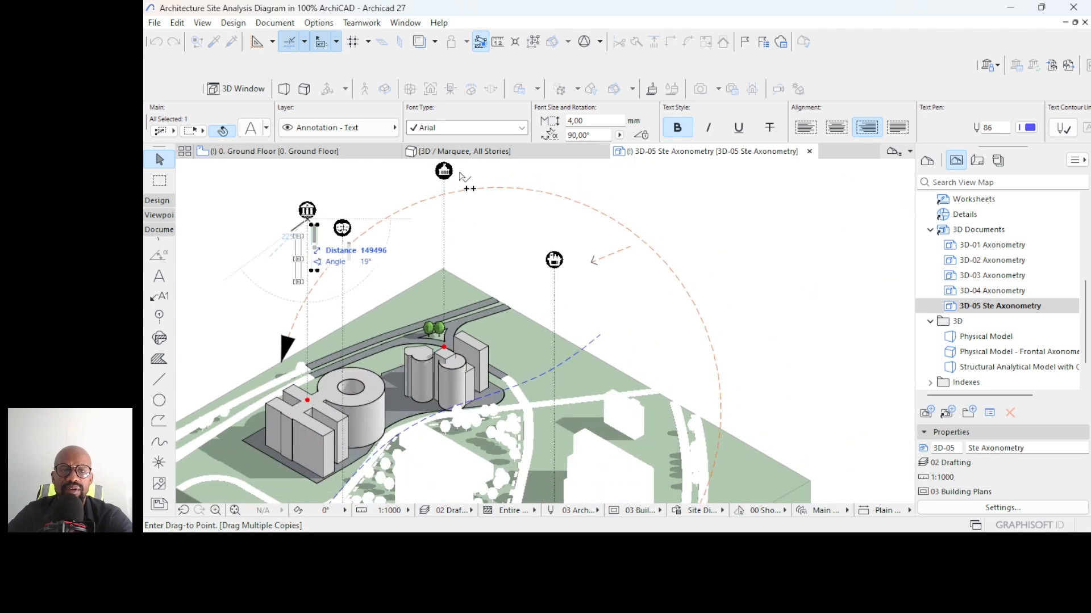
{"action": "scroll", "coordinate": [453, 180], "scroll_direction": "up", "scroll_amount": 4}
{"action": "left_click", "coordinate": [434, 211]}
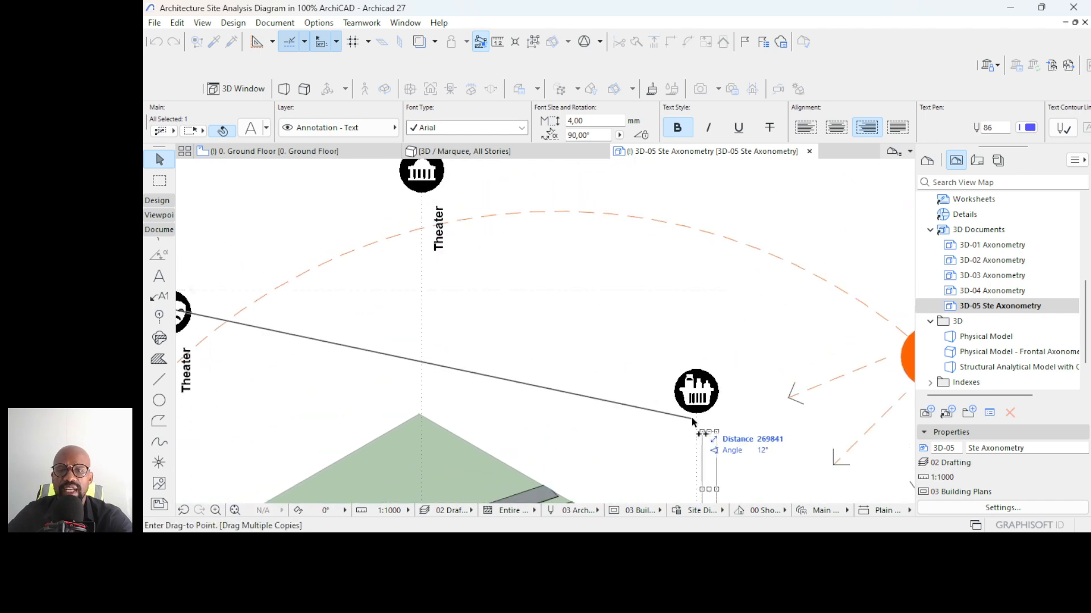
- Place further text copies below the raised Supermarket symbol and the small block's Government Office symbol
{"action": "scroll", "coordinate": [697, 418], "scroll_direction": "down", "scroll_amount": 5}
{"action": "scroll", "coordinate": [690, 355], "scroll_direction": "up", "scroll_amount": 5}
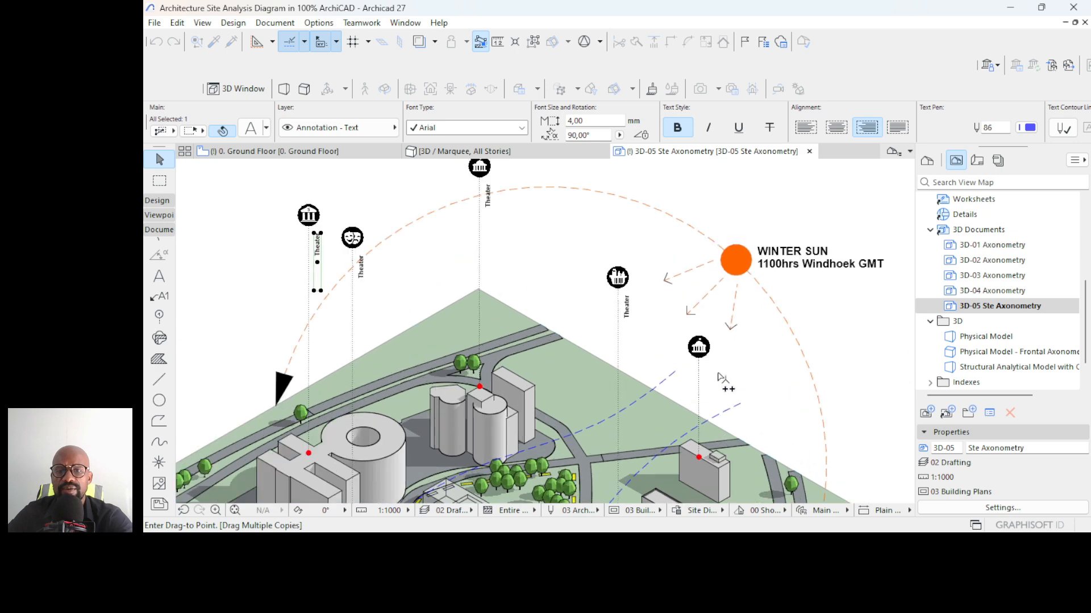
{"action": "scroll", "coordinate": [690, 355], "scroll_direction": "down", "scroll_amount": 3}
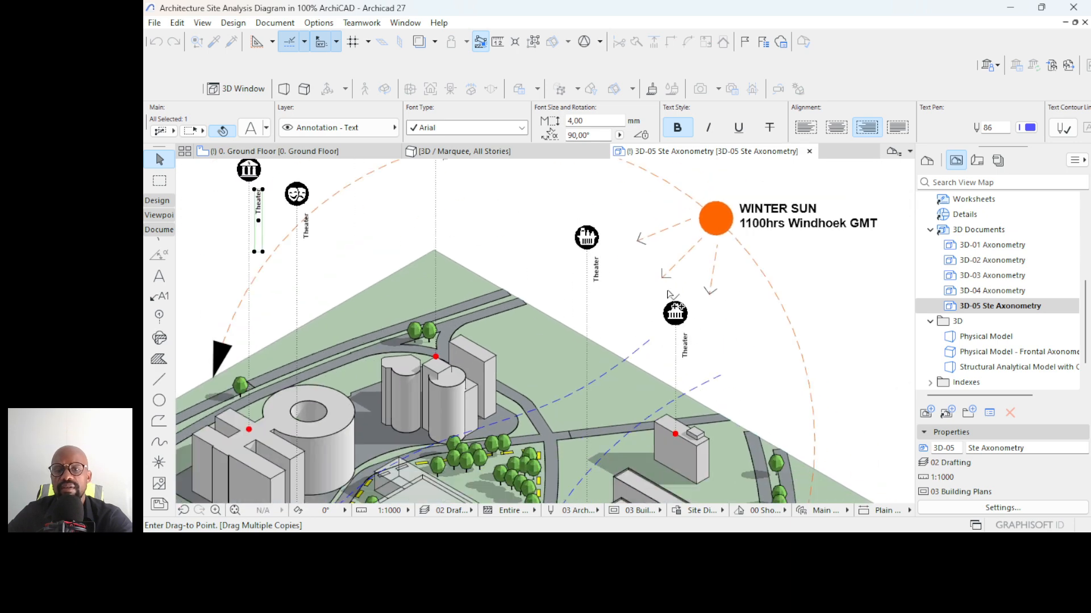
{"action": "scroll", "coordinate": [668, 292], "scroll_direction": "down", "scroll_amount": 2}
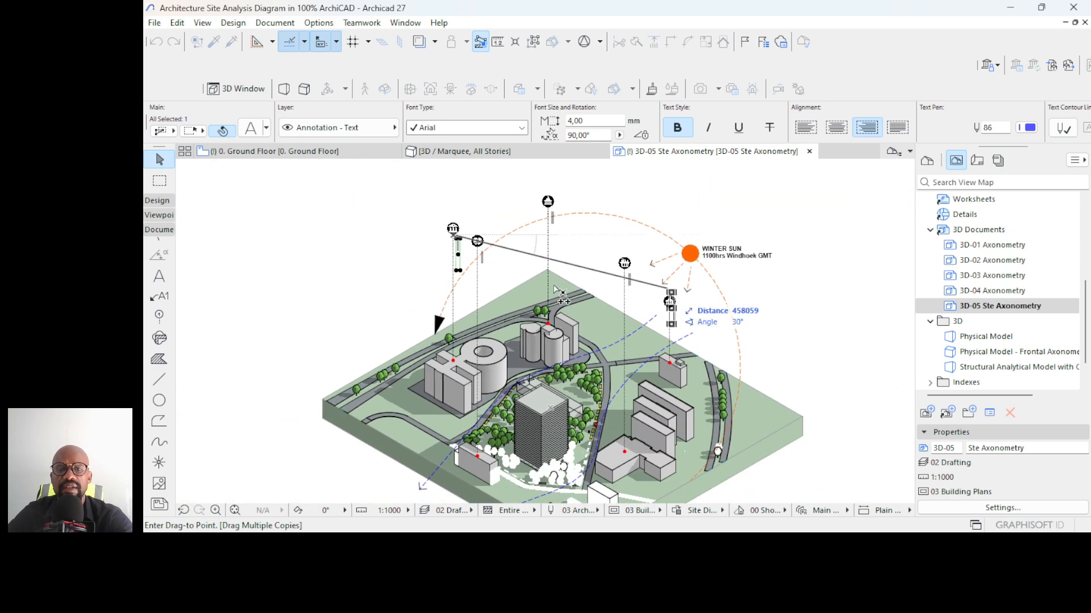
- Place a text copy below the Supermarket symbol near the site's front corner and end the multiple copying
{"action": "scroll", "coordinate": [558, 260], "scroll_direction": "down", "scroll_amount": 1}
{"action": "scroll", "coordinate": [551, 446], "scroll_direction": "up", "scroll_amount": 6}
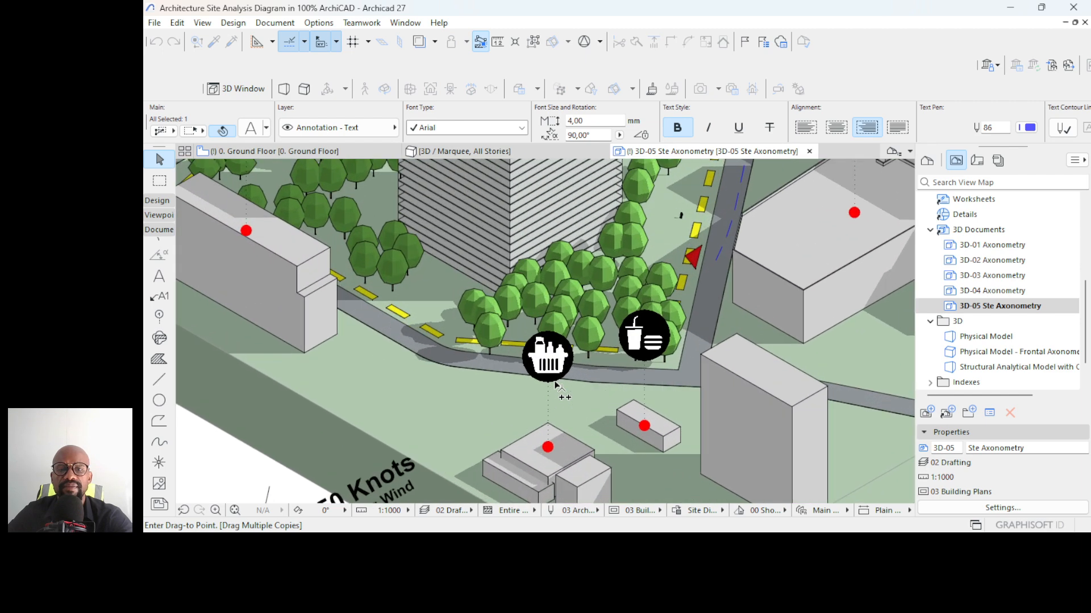
{"action": "left_click", "coordinate": [557, 388]}
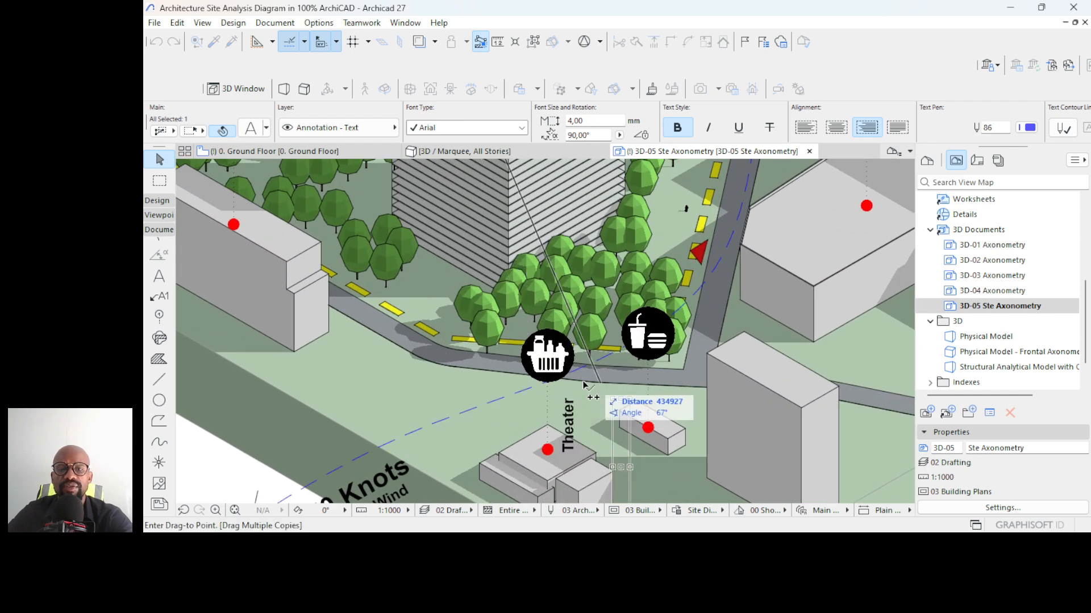
{"action": "scroll", "coordinate": [575, 390], "scroll_direction": "down", "scroll_amount": 3}
{"action": "key", "text": "Escape"}
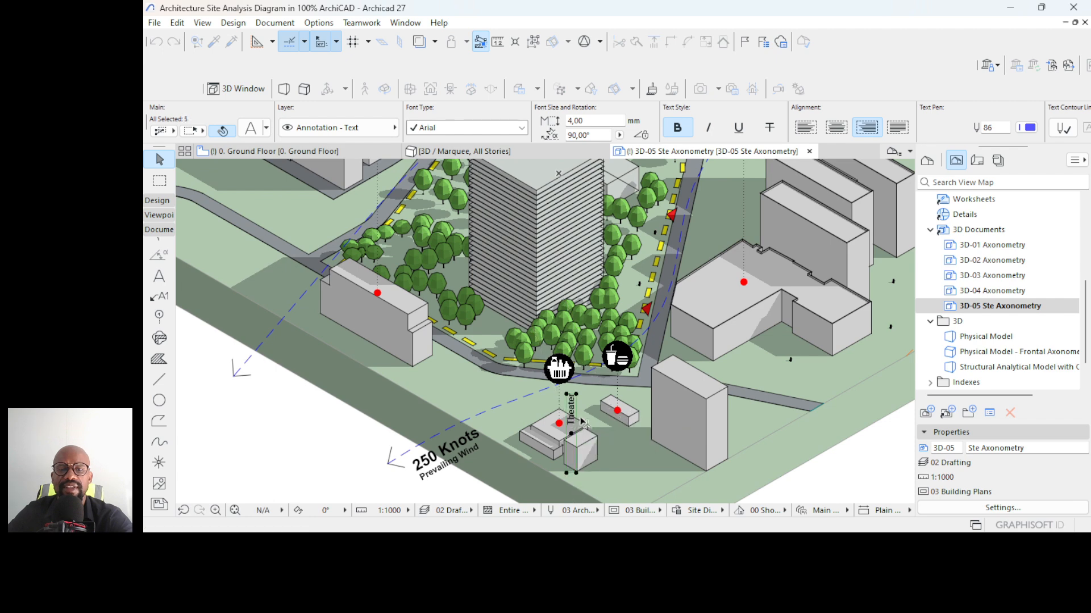
- Replace the wording of the text copy below the Bank symbol with "Government Office"
{"action": "scroll", "coordinate": [580, 400], "scroll_direction": "down", "scroll_amount": 6}
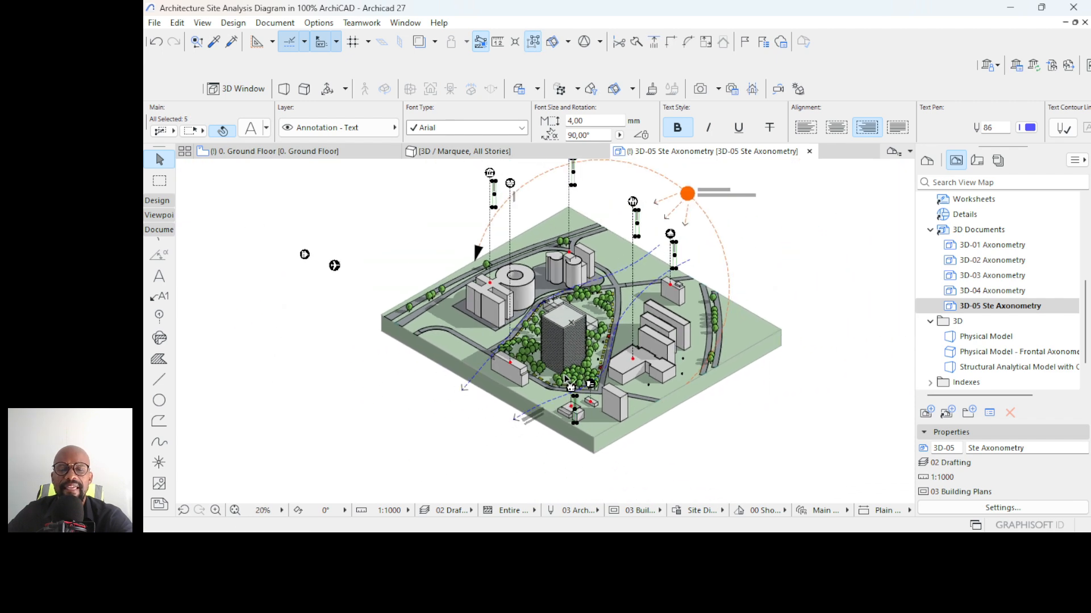
{"action": "scroll", "coordinate": [565, 379], "scroll_direction": "up", "scroll_amount": 5}
{"action": "scroll", "coordinate": [568, 397], "scroll_direction": "down", "scroll_amount": 5}
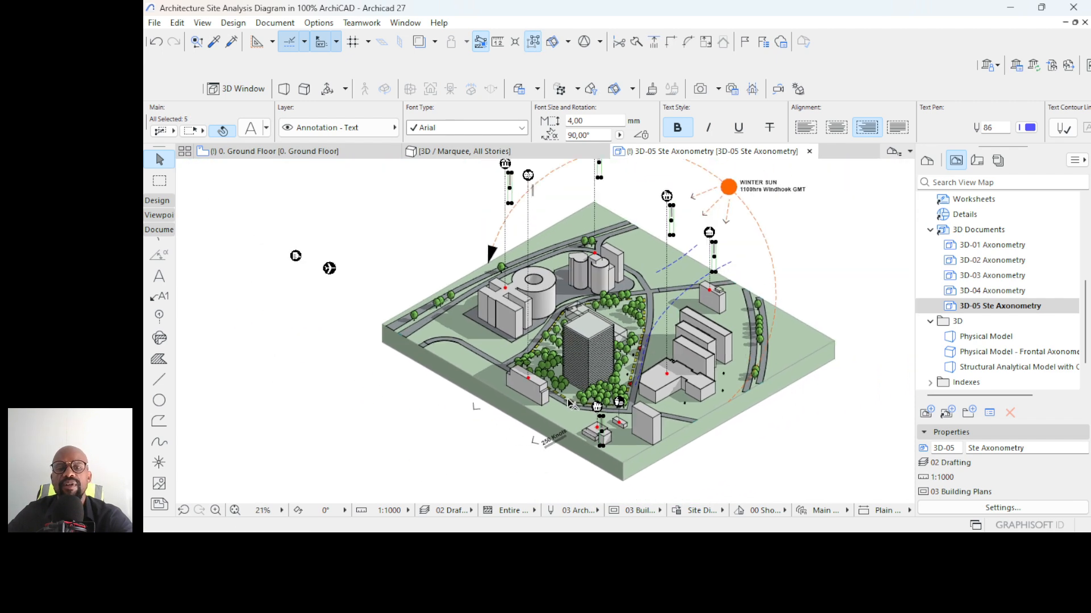
{"action": "scroll", "coordinate": [505, 161], "scroll_direction": "up", "scroll_amount": 8}
{"action": "left_click", "coordinate": [526, 281]}
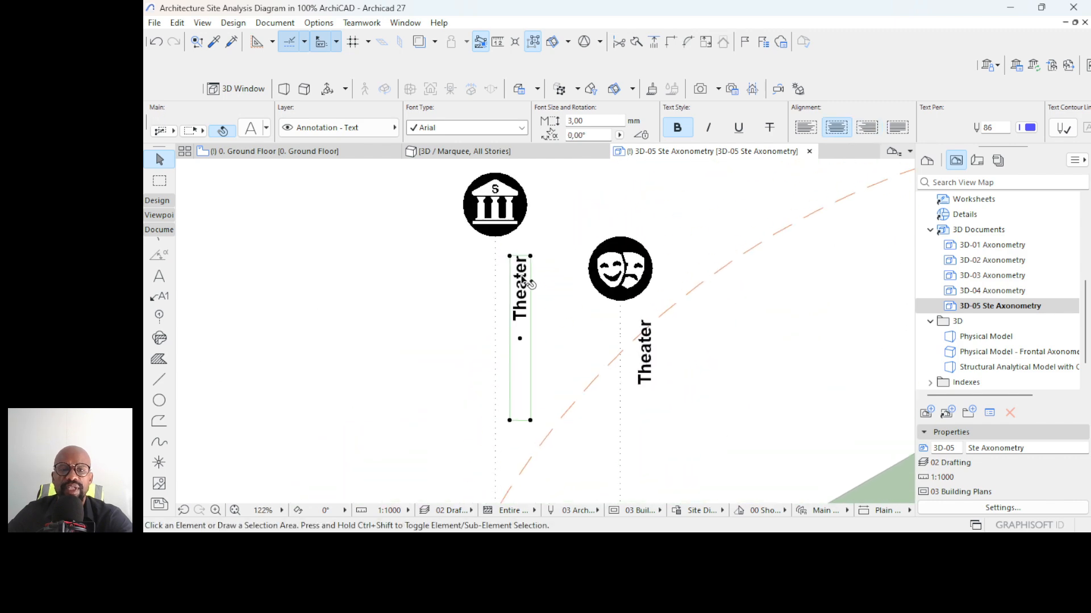
{"action": "double_click", "coordinate": [523, 286]}
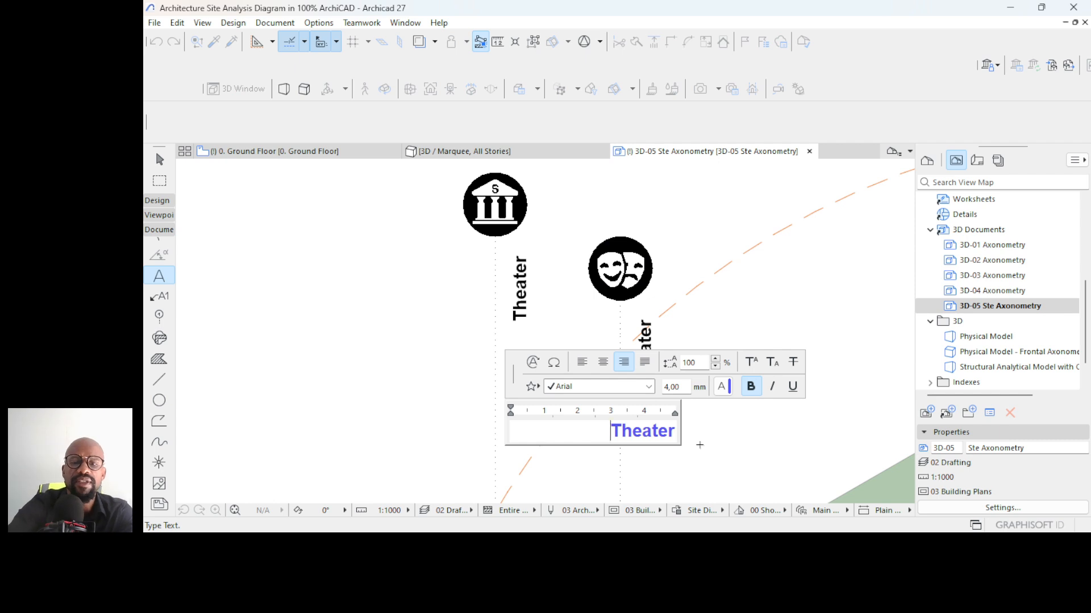
{"action": "key", "text": "Delete"}
{"action": "key", "text": "Delete"}
{"action": "key", "text": "Delete"}
{"action": "key", "text": "Delete"}
{"action": "key", "text": "Delete"}
{"action": "key", "text": "Delete"}
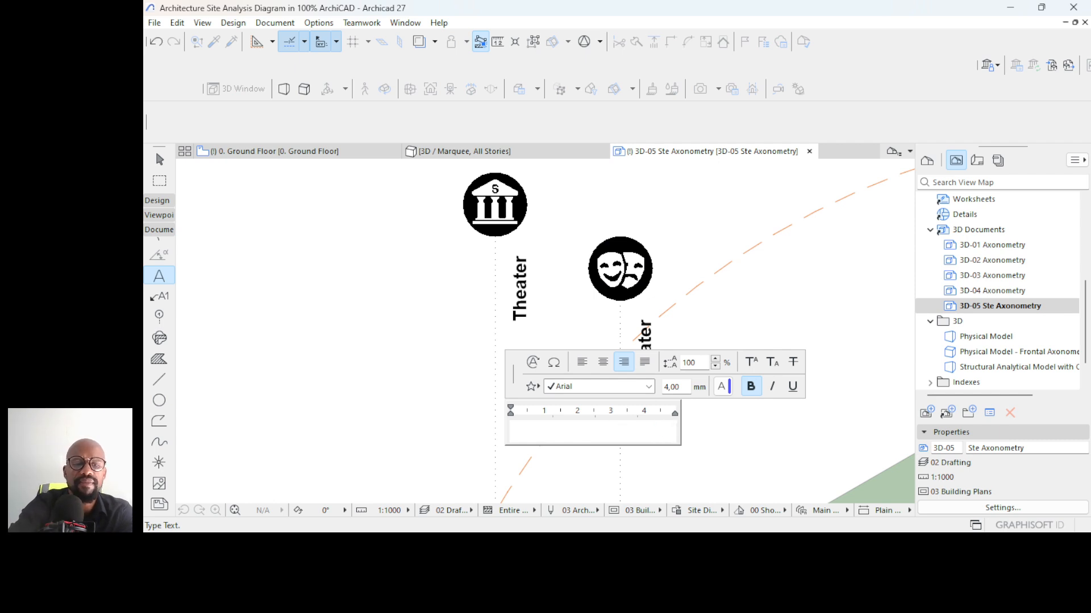
{"action": "type", "text": "Governm"}
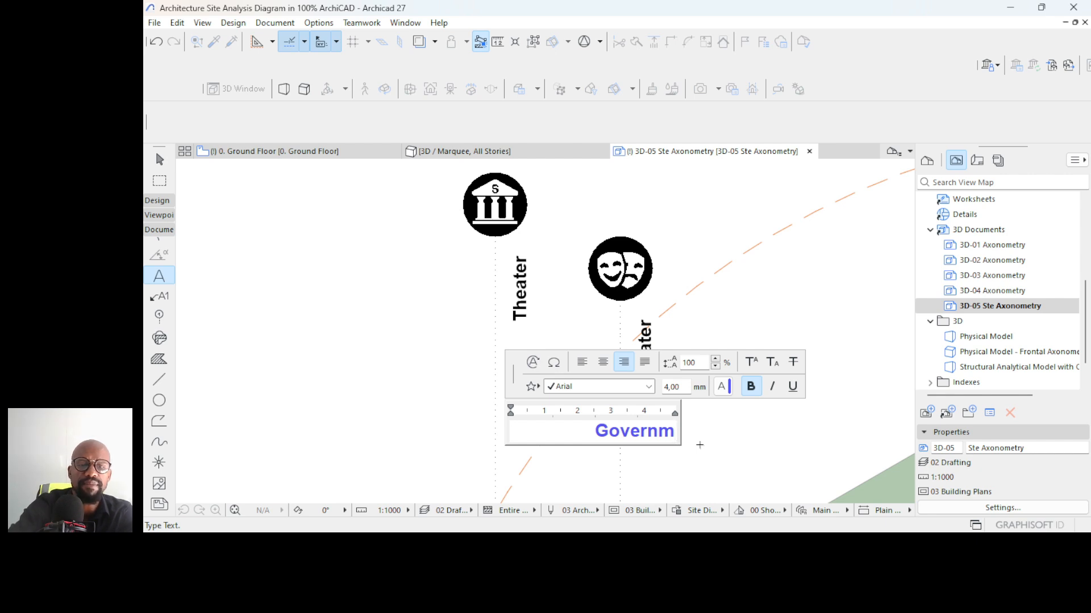
{"action": "type", "text": "ent O"}
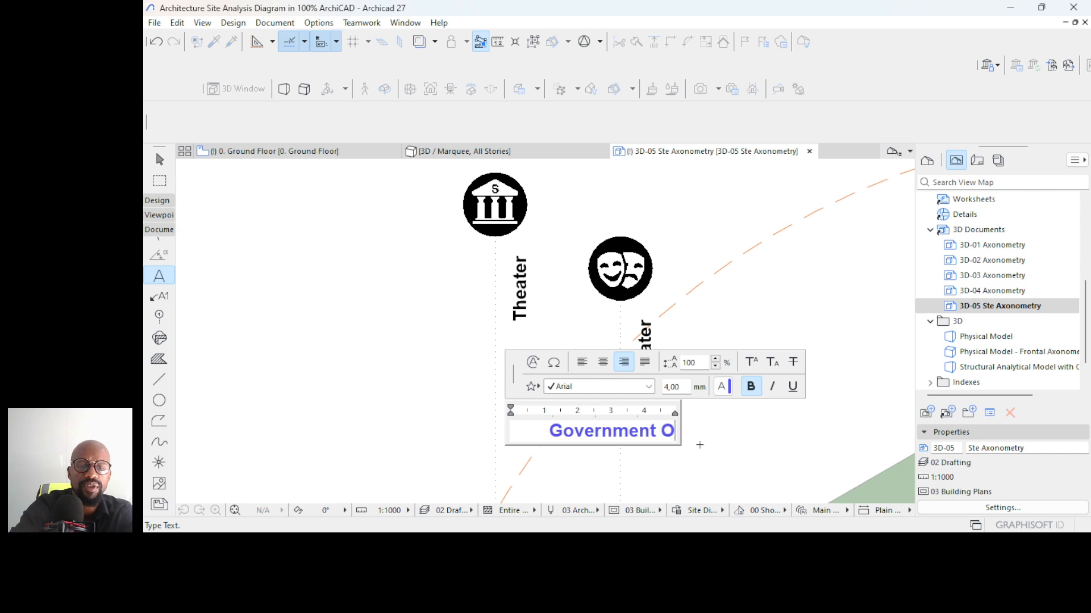
{"action": "type", "text": "ffice"}
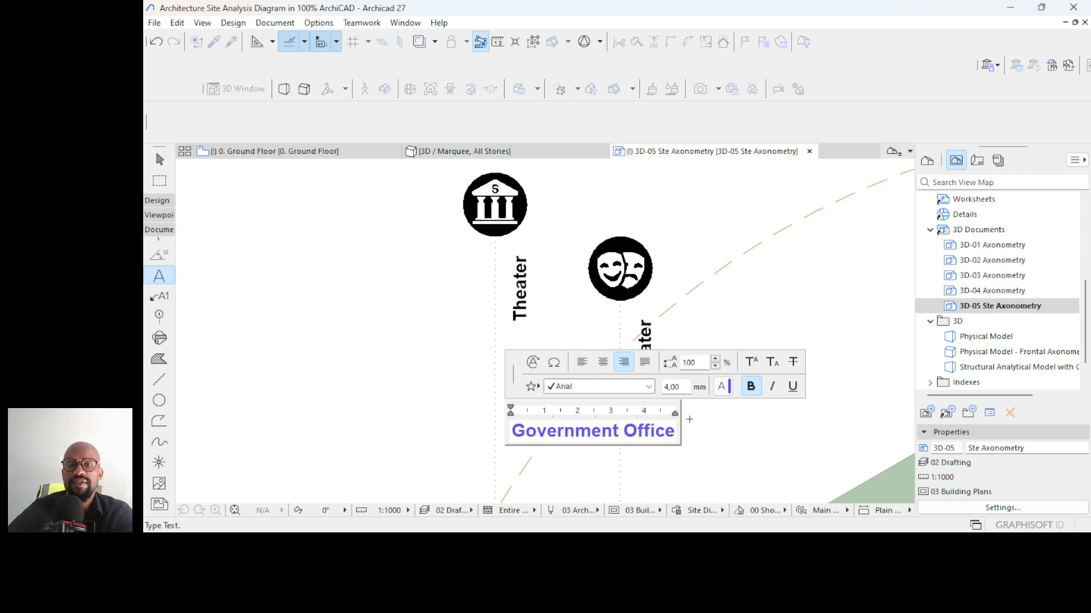
{"action": "left_click", "coordinate": [367, 291]}
- Copy the "Government Office" wording from the Bank symbol's text into the text below the rear Government Office symbol
{"action": "scroll", "coordinate": [314, 316], "scroll_direction": "down", "scroll_amount": 5}
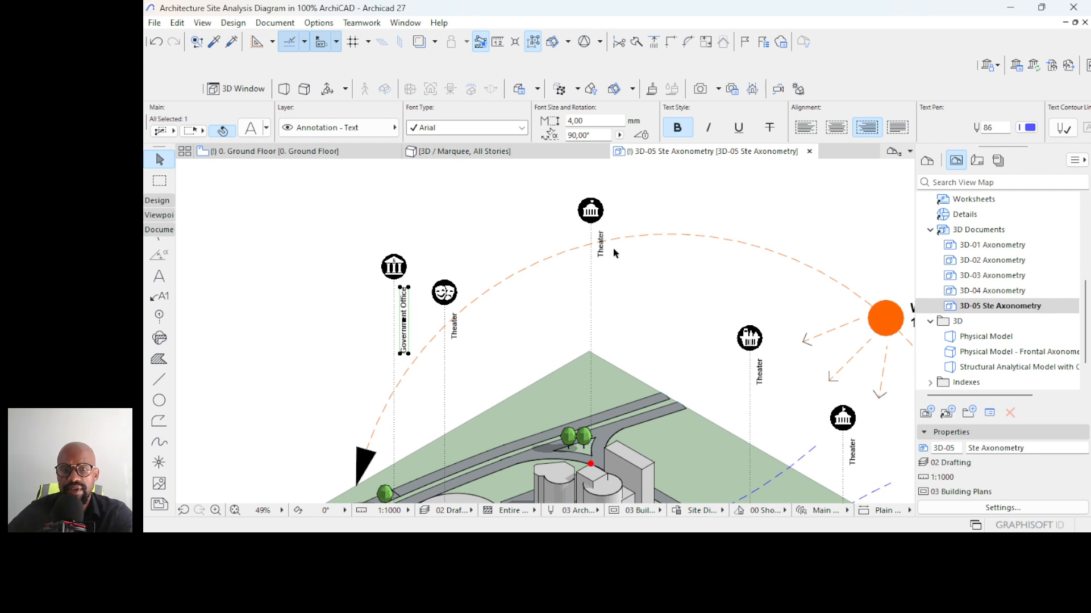
{"action": "scroll", "coordinate": [612, 248], "scroll_direction": "up", "scroll_amount": 3}
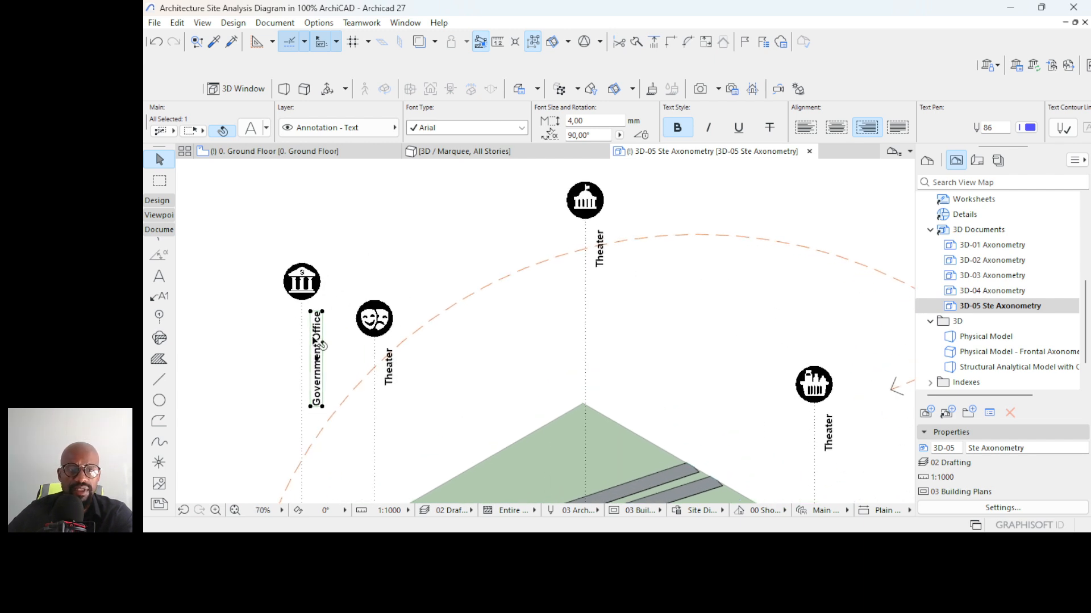
{"action": "scroll", "coordinate": [307, 325], "scroll_direction": "up", "scroll_amount": 1}
{"action": "double_click", "coordinate": [314, 335]}
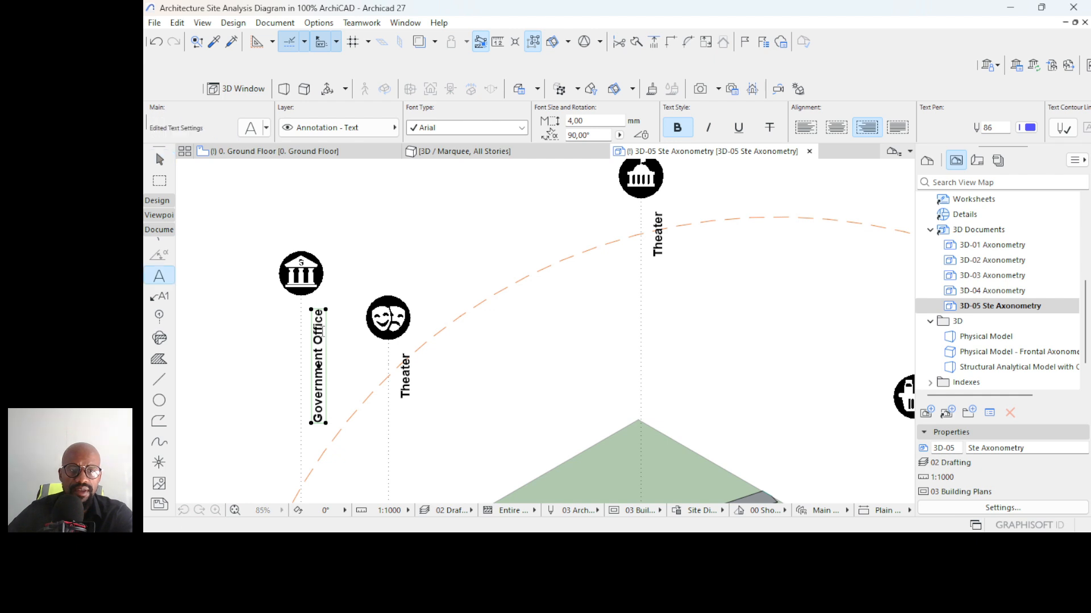
{"action": "key", "text": "ctrl+a"}
{"action": "key", "text": "ctrl+c"}
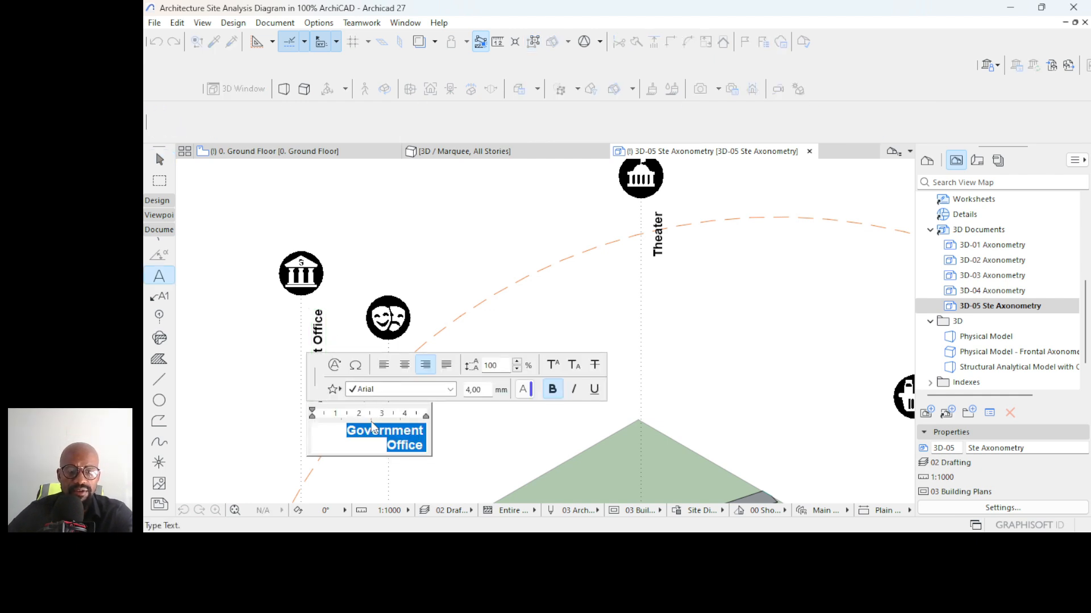
{"action": "left_click", "coordinate": [679, 296]}
{"action": "double_click", "coordinate": [660, 245]}
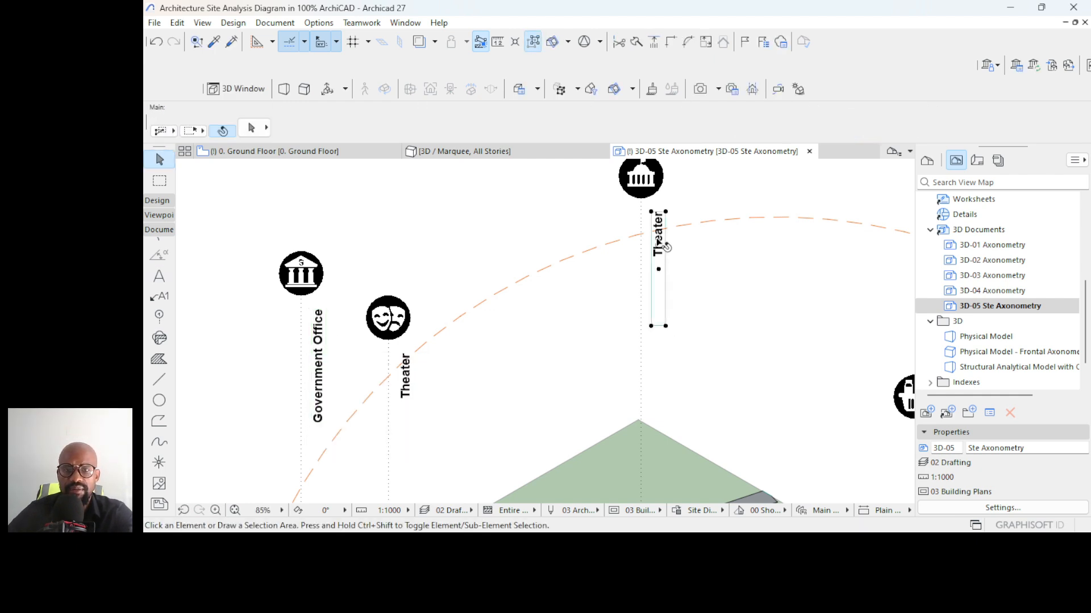
{"action": "key", "text": "ctrl+a"}
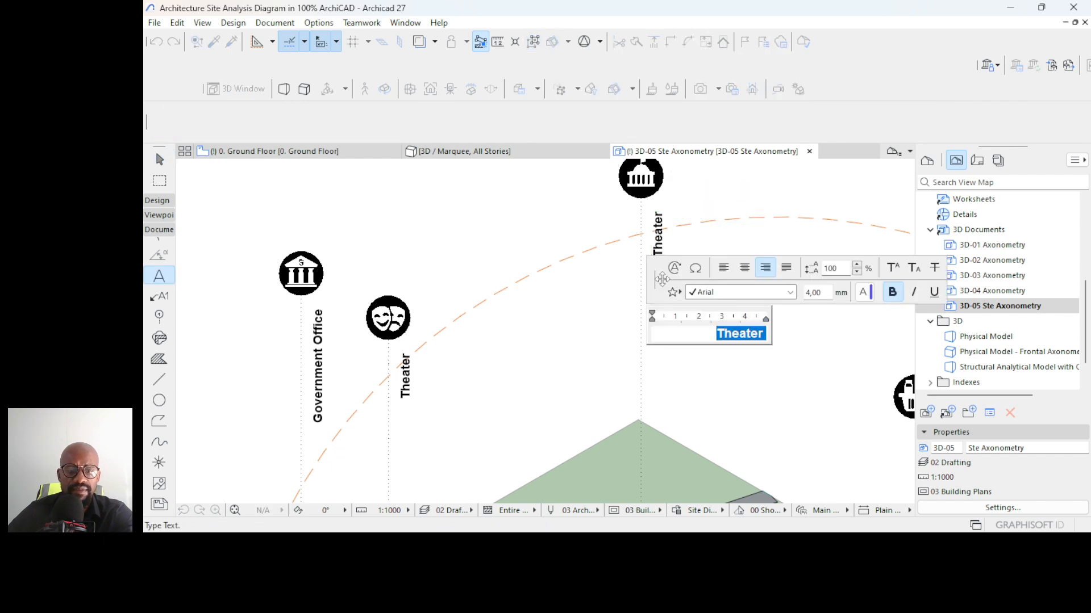
{"action": "key", "text": "ctrl+v"}
{"action": "left_click", "coordinate": [817, 407]}
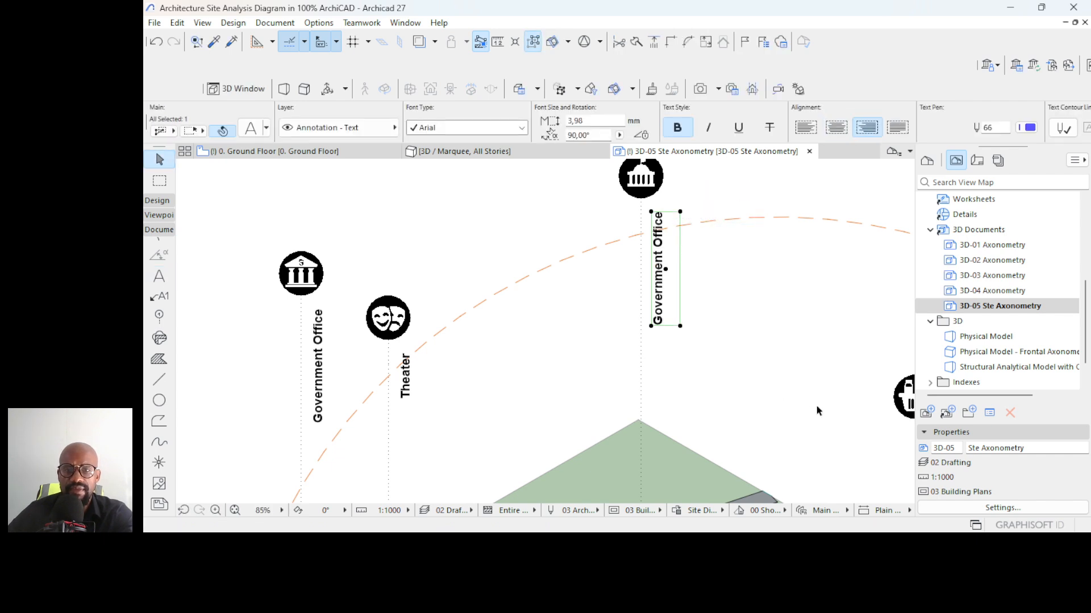
- Change the text below the Bank symbol to "Bank"
{"action": "left_click", "coordinate": [319, 349]}
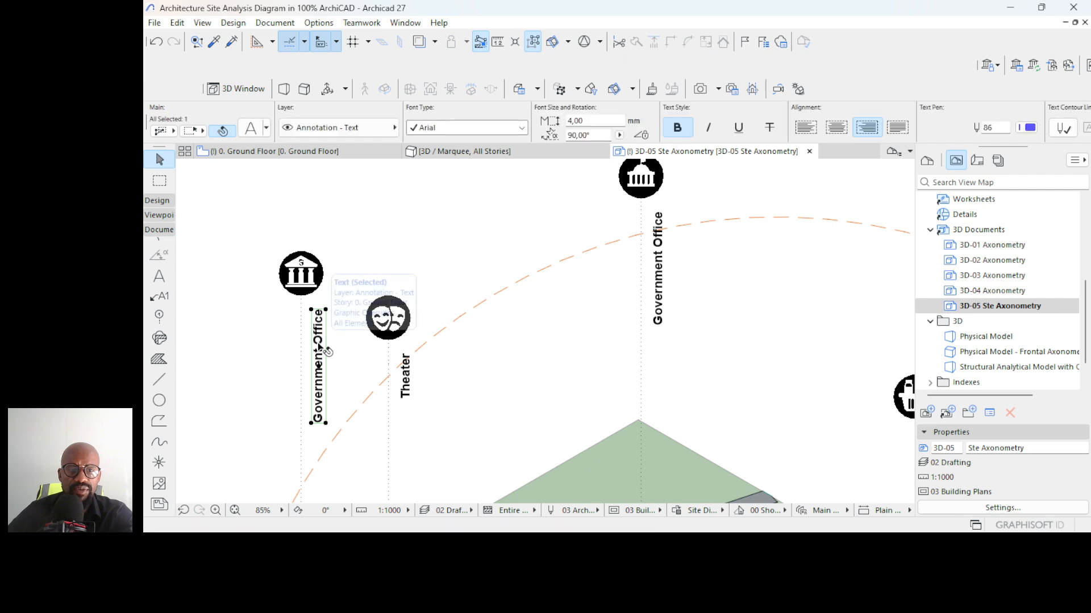
{"action": "double_click", "coordinate": [320, 346]}
{"action": "key", "text": "ctrl+a"}
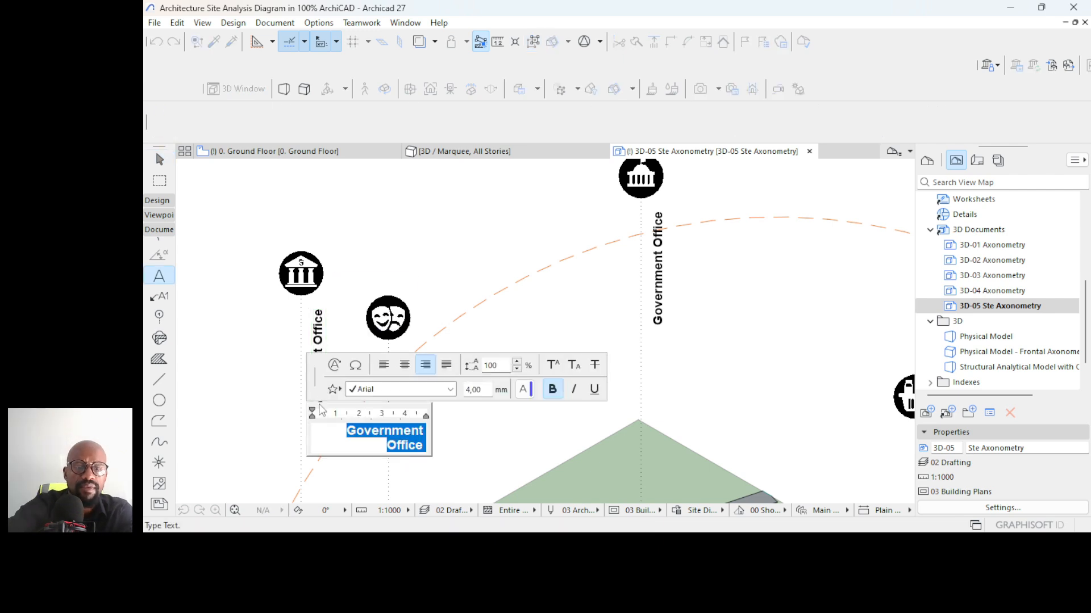
{"action": "type", "text": "Bank"}
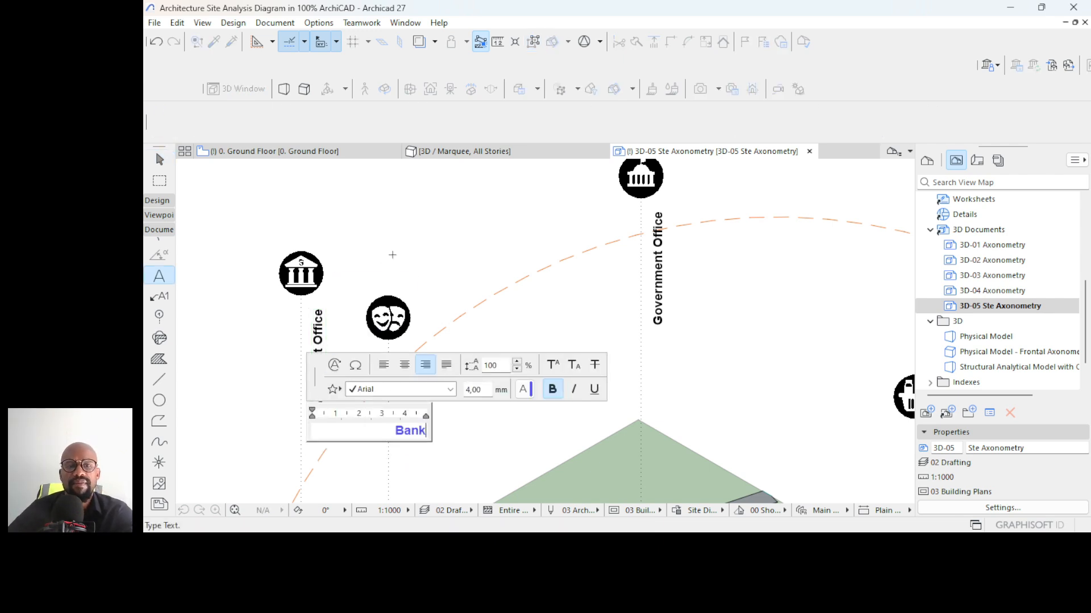
{"action": "left_click", "coordinate": [393, 255]}
- Replace the Theater wording below the raised Supermarket symbol with "Supermarket"
{"action": "scroll", "coordinate": [395, 257], "scroll_direction": "down", "scroll_amount": 5}
{"action": "scroll", "coordinate": [586, 336], "scroll_direction": "up", "scroll_amount": 3}
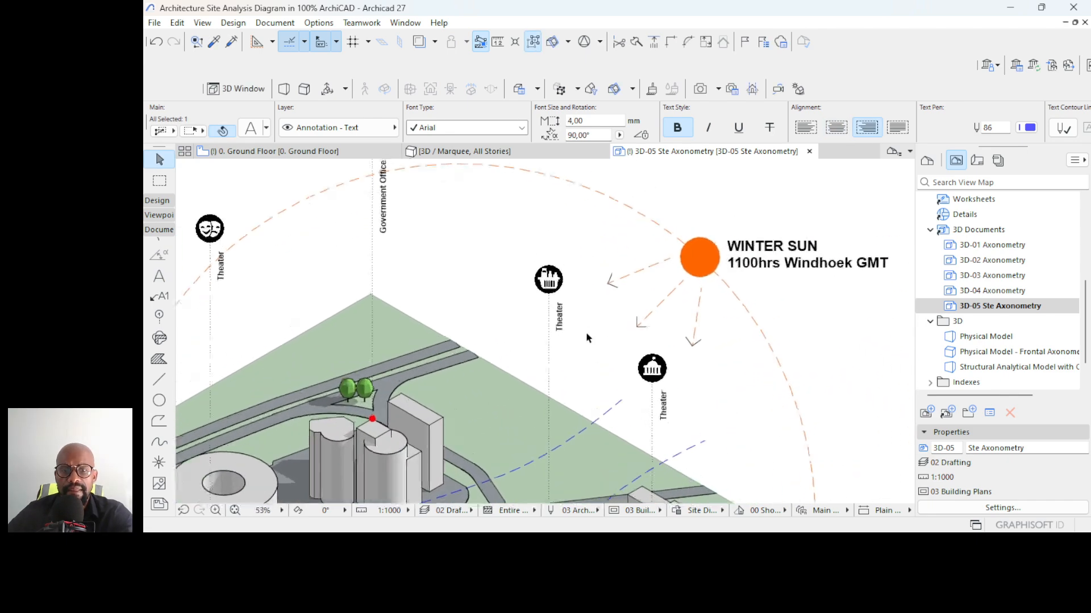
{"action": "scroll", "coordinate": [587, 336], "scroll_direction": "up", "scroll_amount": 2}
{"action": "left_click", "coordinate": [554, 316]}
{"action": "double_click", "coordinate": [554, 314]}
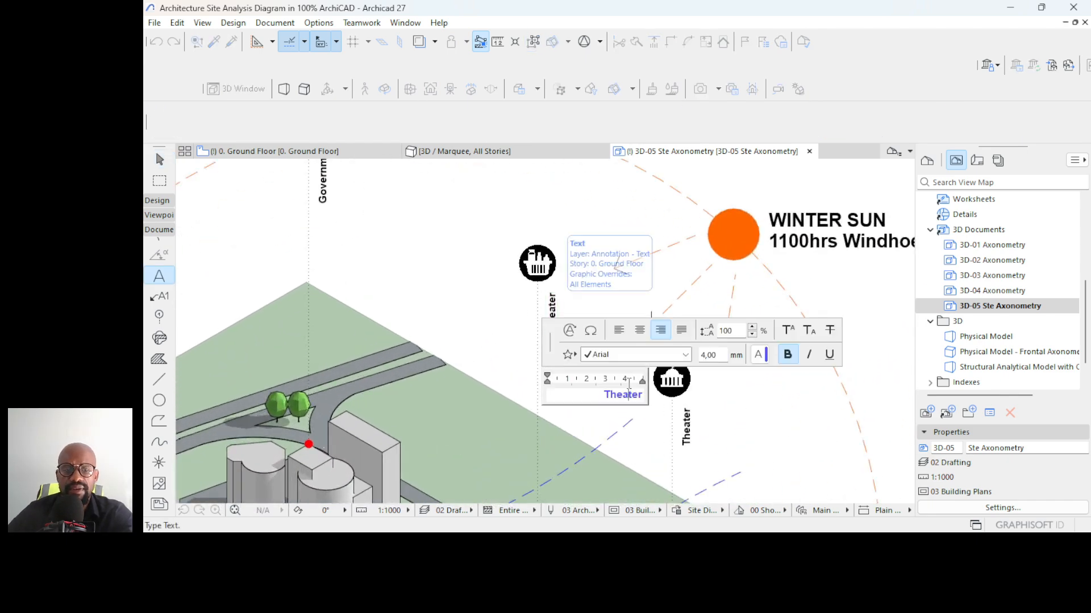
{"action": "key", "text": "ctrl+a"}
{"action": "type", "text": "S"}
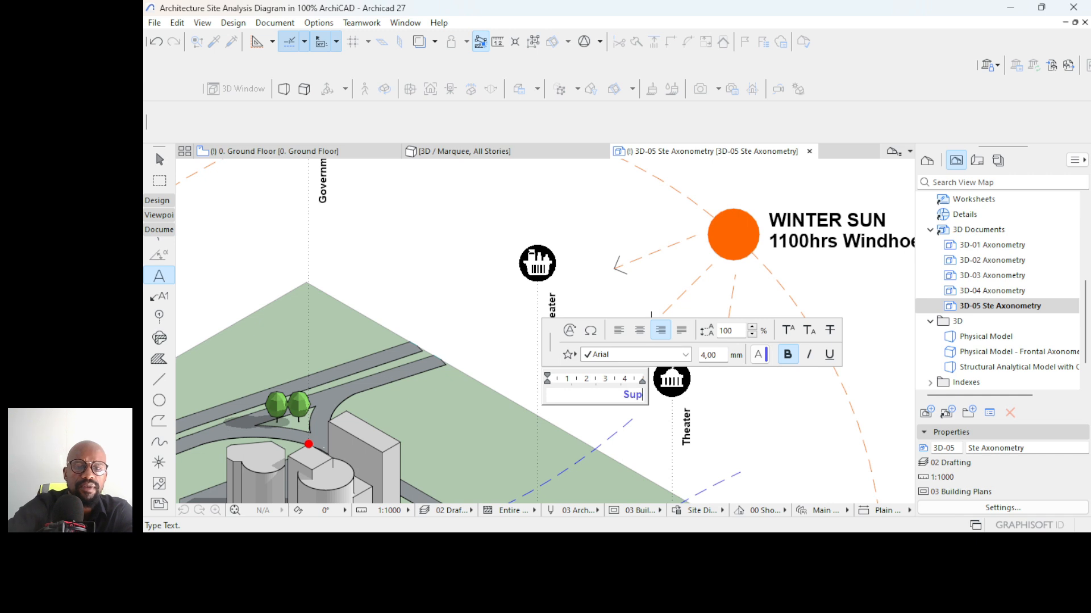
{"action": "type", "text": "upermar"}
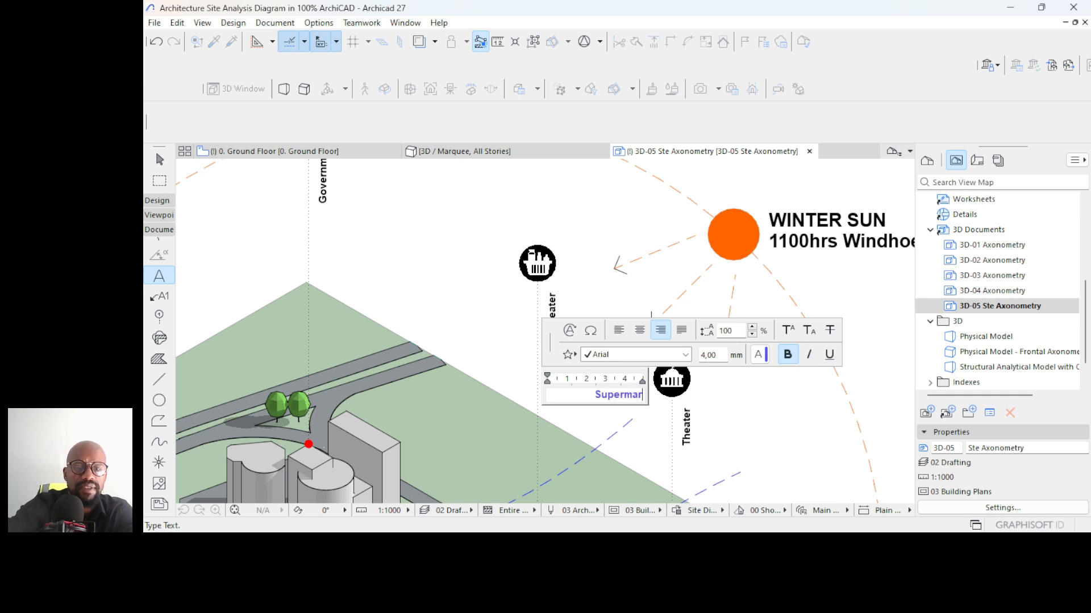
{"action": "type", "text": "ket"}
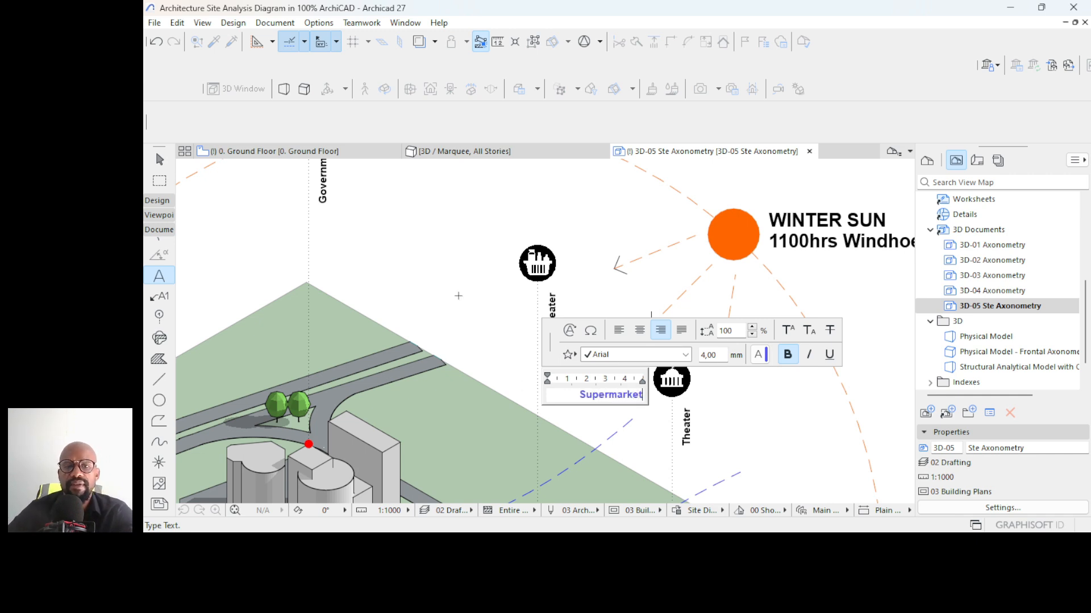
{"action": "left_click", "coordinate": [458, 296]}
- Paste the copied "Government Office" wording over the text below the small block's Government Office symbol and deselect it
{"action": "scroll", "coordinate": [450, 265], "scroll_direction": "down", "scroll_amount": 3}
{"action": "scroll", "coordinate": [552, 372], "scroll_direction": "up", "scroll_amount": 1}
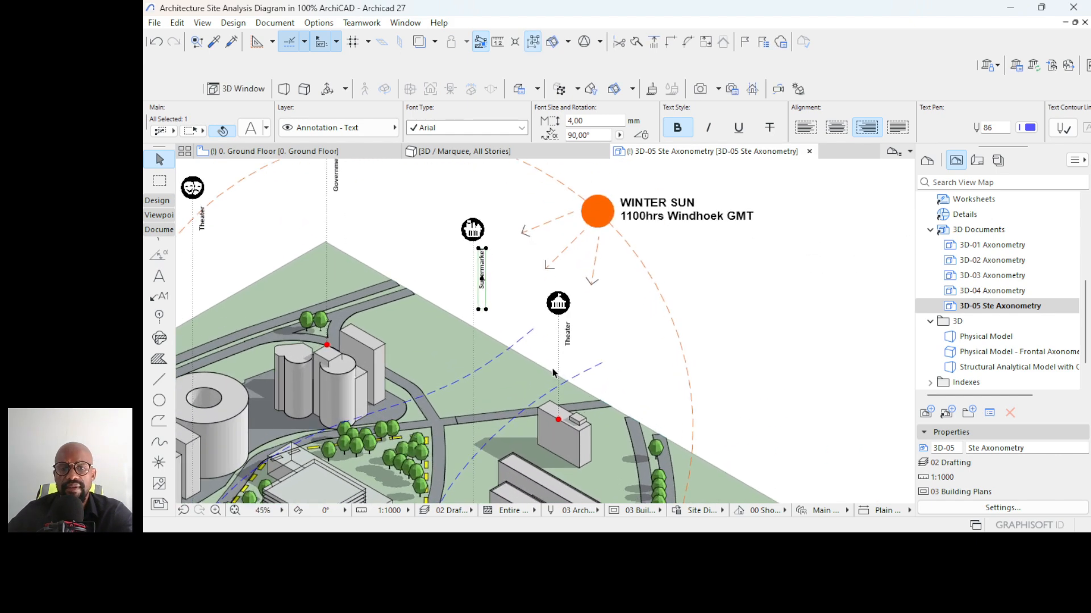
{"action": "scroll", "coordinate": [553, 372], "scroll_direction": "up", "scroll_amount": 6}
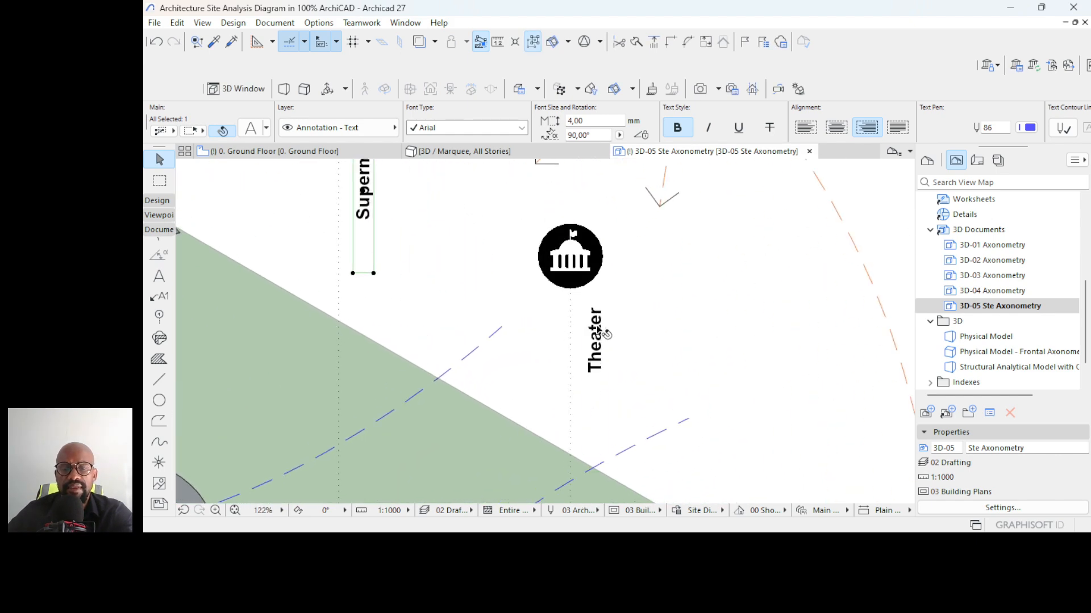
{"action": "double_click", "coordinate": [598, 332]}
{"action": "key", "text": "ctrl+a"}
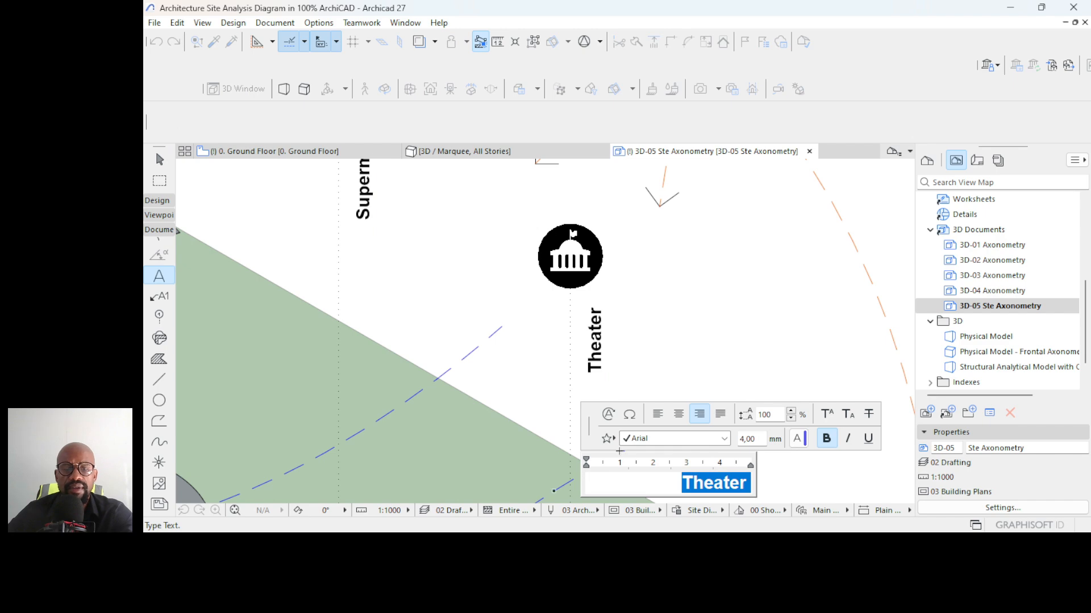
{"action": "key", "text": "ctrl+v"}
{"action": "left_click", "coordinate": [728, 328]}
{"action": "scroll", "coordinate": [631, 259], "scroll_direction": "down", "scroll_amount": 5}
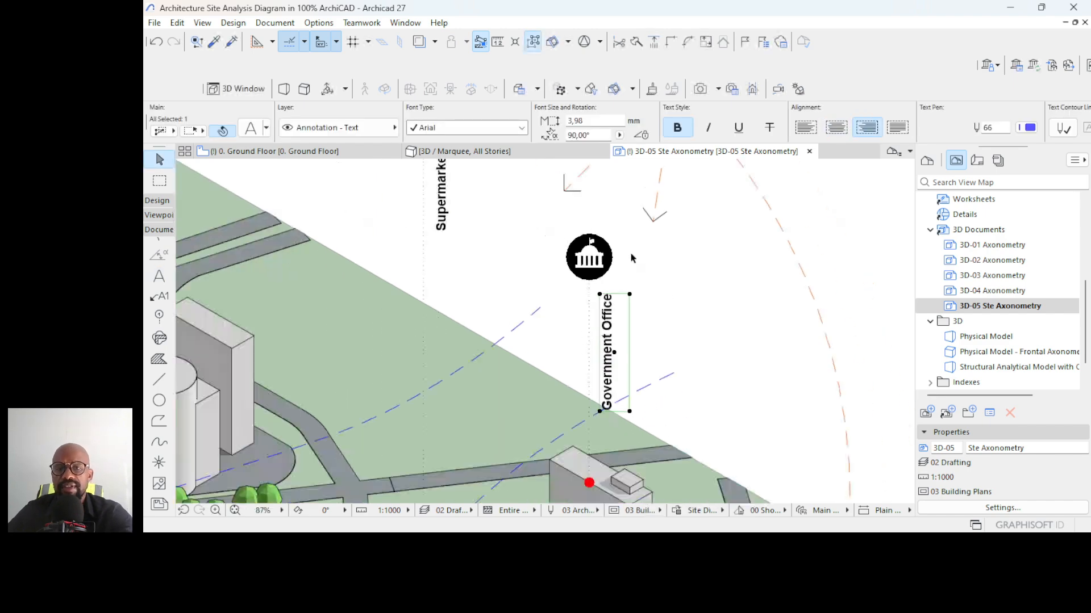
{"action": "scroll", "coordinate": [764, 276], "scroll_direction": "down", "scroll_amount": 1}
{"action": "scroll", "coordinate": [767, 275], "scroll_direction": "down", "scroll_amount": 3}
{"action": "left_click", "coordinate": [830, 288]}
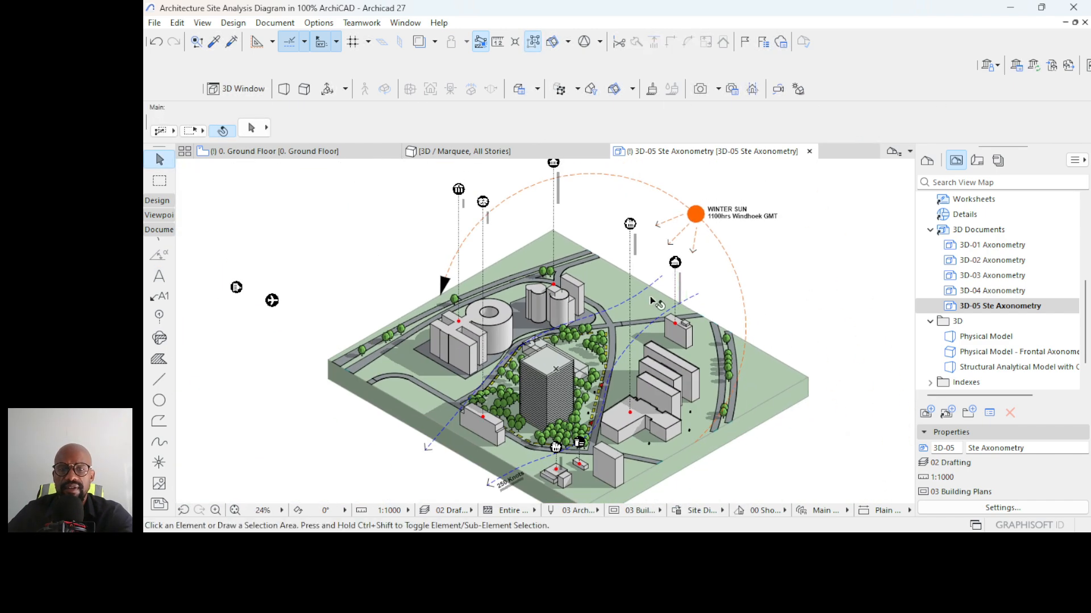
- Set the font size of the five raised texts, Bank, Theater, Supermarket and both Government Office labels, to 7 mm
{"action": "scroll", "coordinate": [633, 291], "scroll_direction": "down", "scroll_amount": 4}
{"action": "middle_click_drag", "start_coordinate": [576, 262], "coordinate": [573, 296]}
{"action": "scroll", "coordinate": [575, 248], "scroll_direction": "up", "scroll_amount": 2}
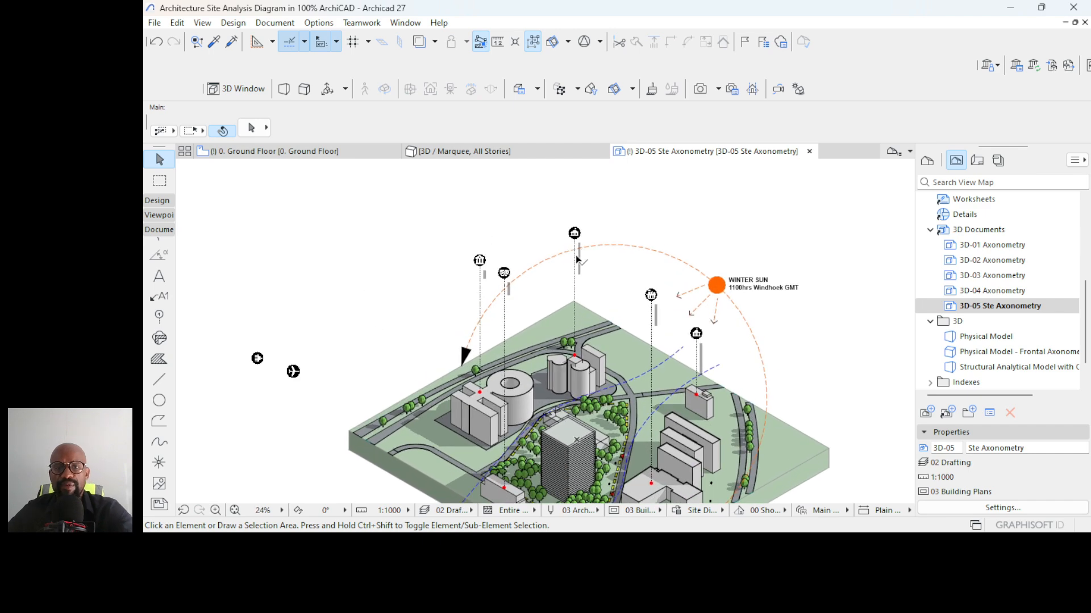
{"action": "scroll", "coordinate": [601, 314], "scroll_direction": "up", "scroll_amount": 2}
{"action": "left_click", "coordinate": [746, 375]}
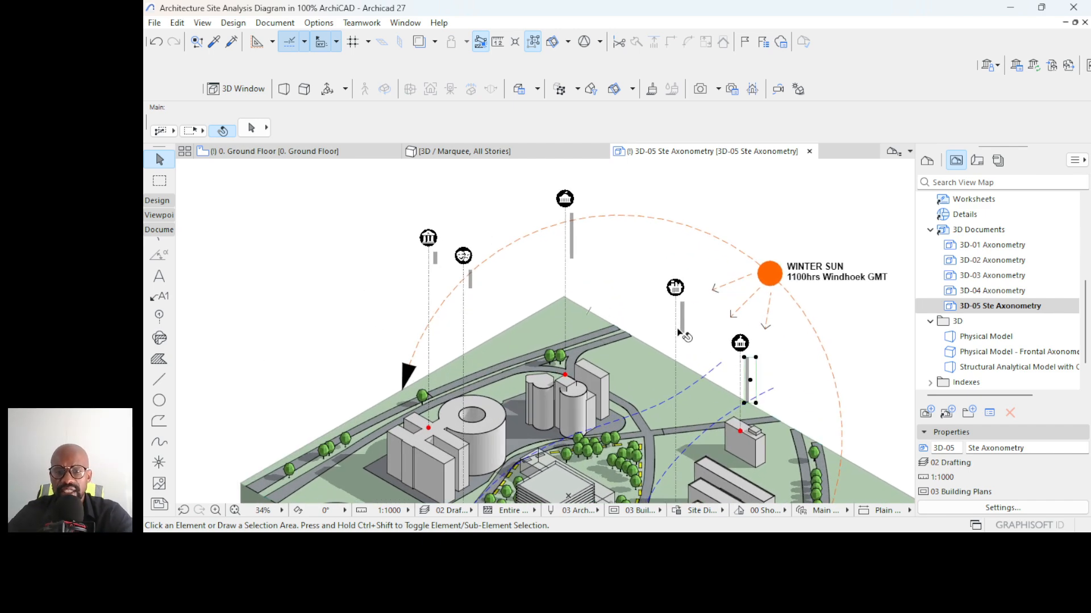
{"action": "left_click", "coordinate": [680, 320], "text": "shift"}
{"action": "left_click", "coordinate": [572, 238], "text": "shift"}
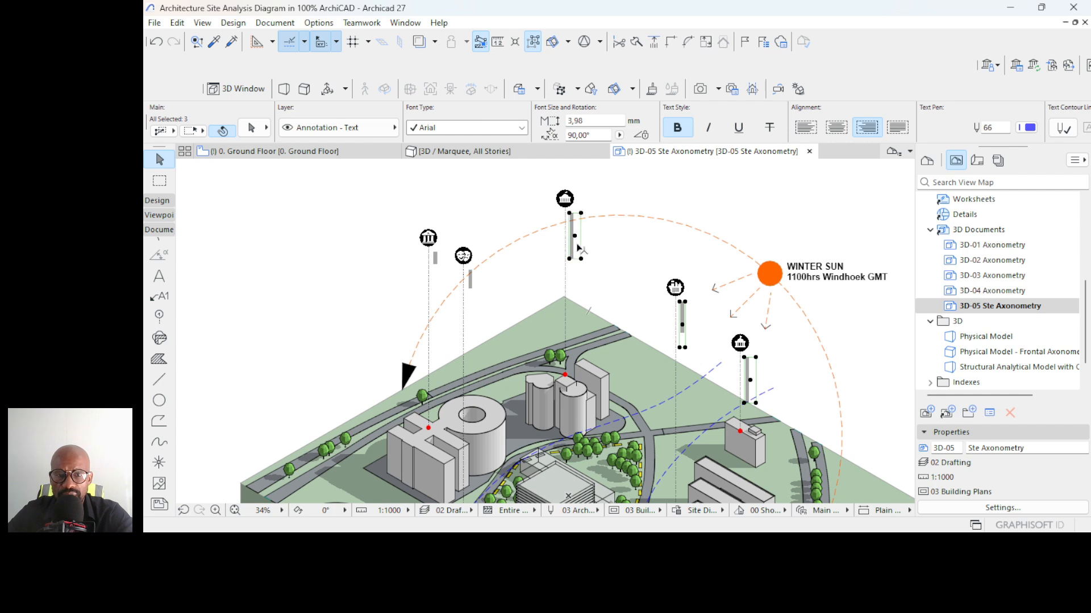
{"action": "left_click", "coordinate": [471, 282], "text": "shift"}
{"action": "left_click", "coordinate": [436, 264], "text": "shift"}
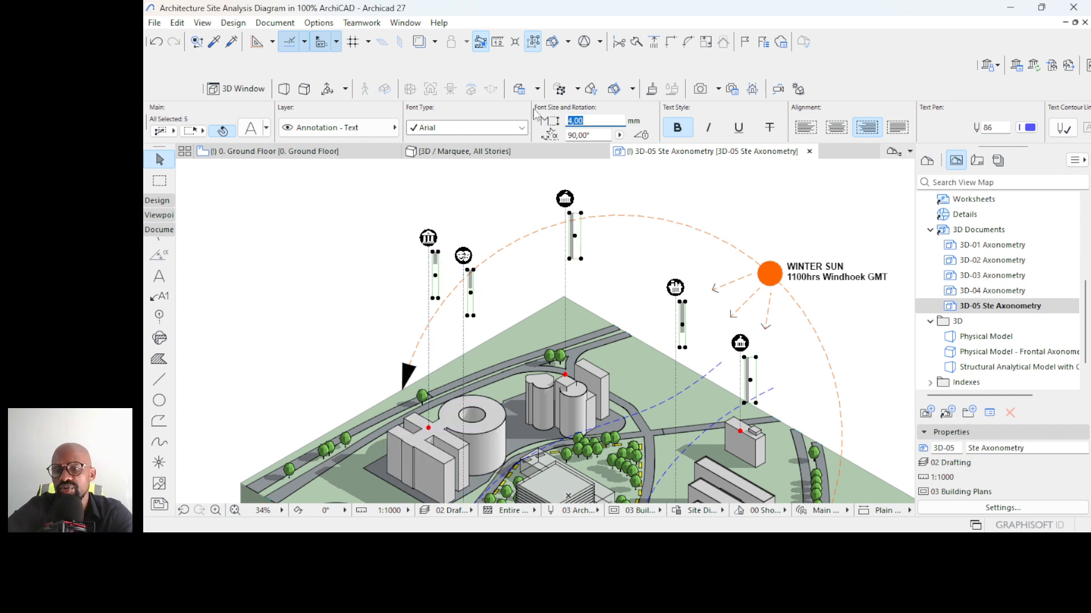
{"action": "key", "text": "Return"}
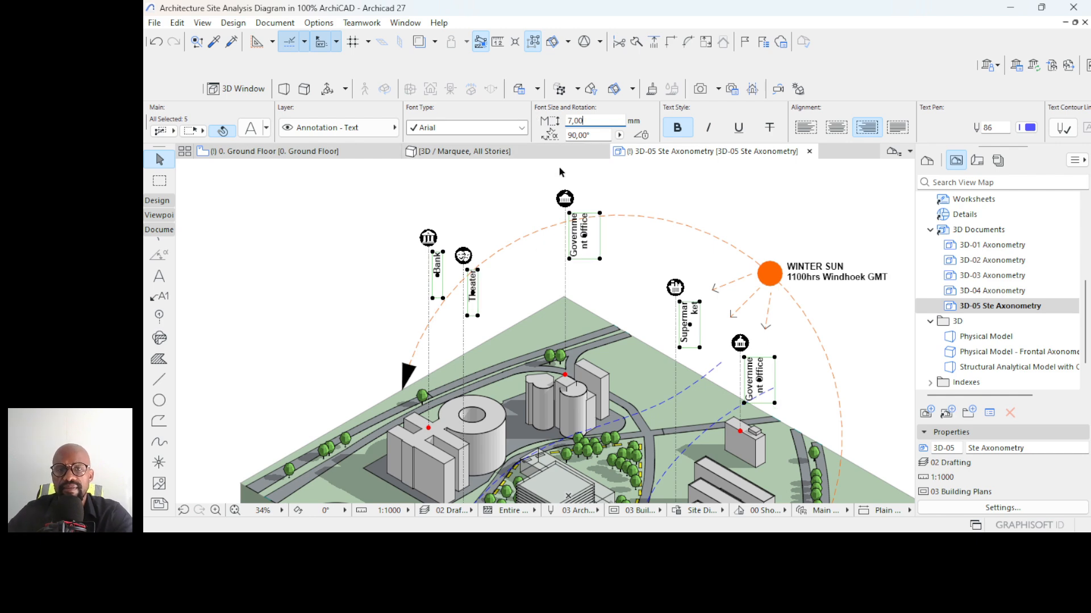
{"action": "scroll", "coordinate": [515, 167], "scroll_direction": "down", "scroll_amount": 2}
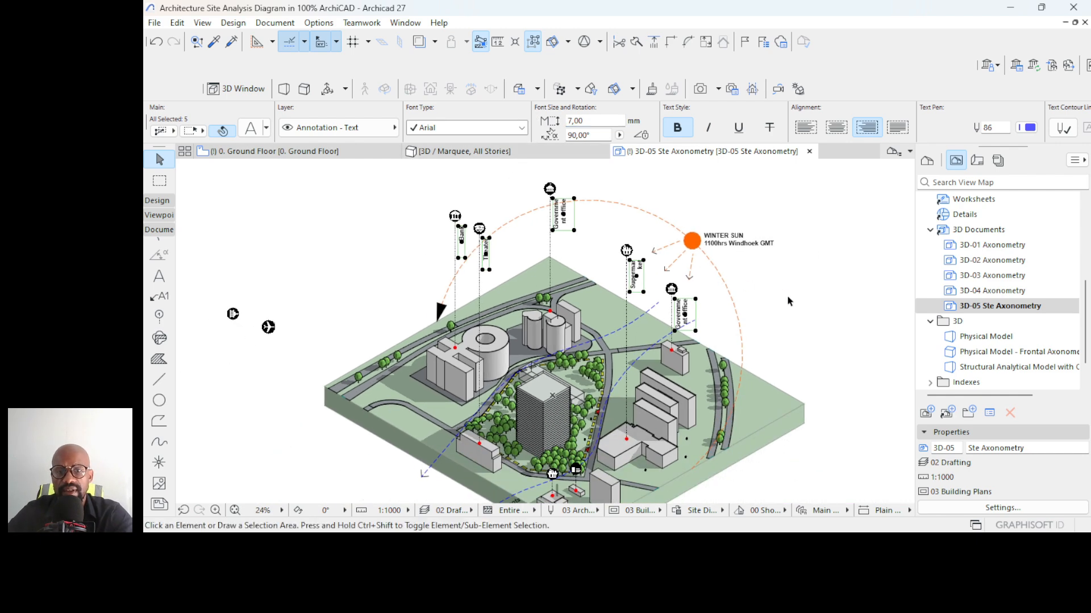
{"action": "left_click", "coordinate": [787, 302]}
{"action": "middle_click_drag", "start_coordinate": [578, 274], "coordinate": [565, 250]}
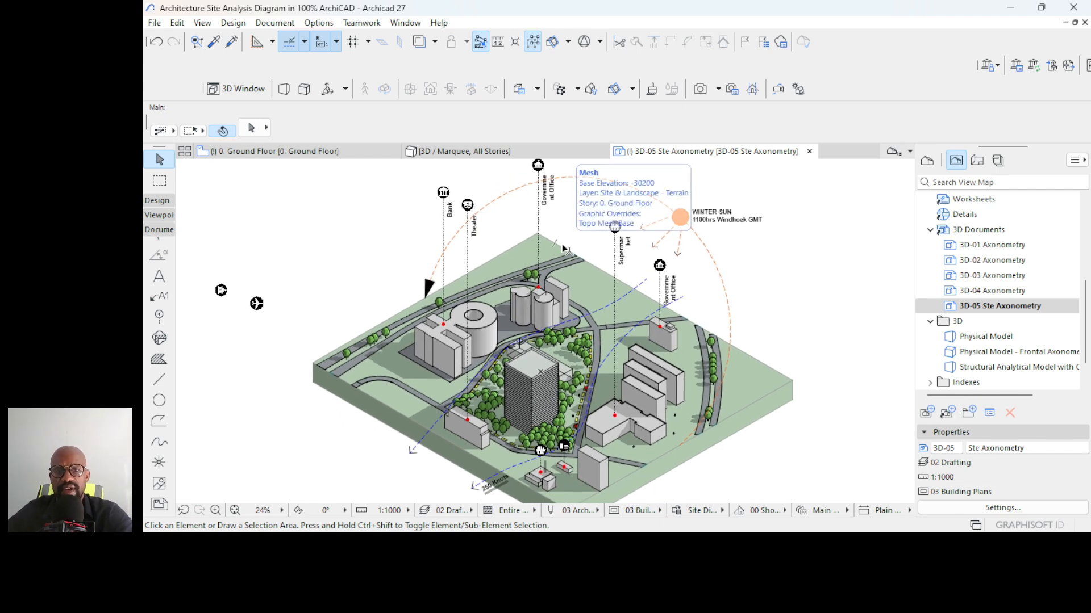
- Place a copy of the Bank text at the near end of the road running along the site's edge, beside the terrain corner
{"action": "scroll", "coordinate": [565, 249], "scroll_direction": "down", "scroll_amount": 2}
{"action": "scroll", "coordinate": [504, 233], "scroll_direction": "up", "scroll_amount": 3}
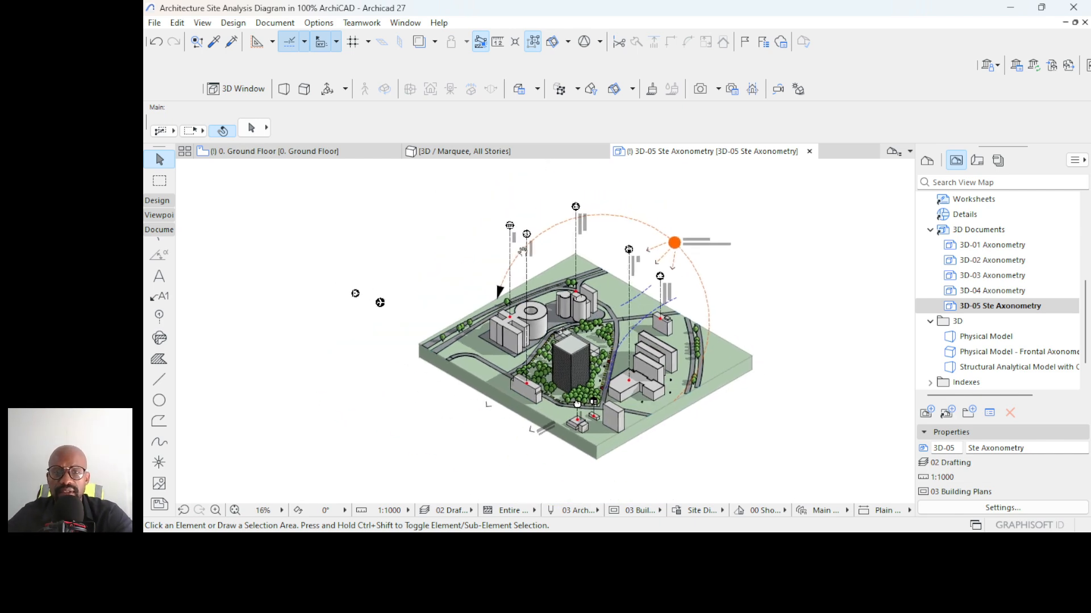
{"action": "scroll", "coordinate": [544, 251], "scroll_direction": "up", "scroll_amount": 2}
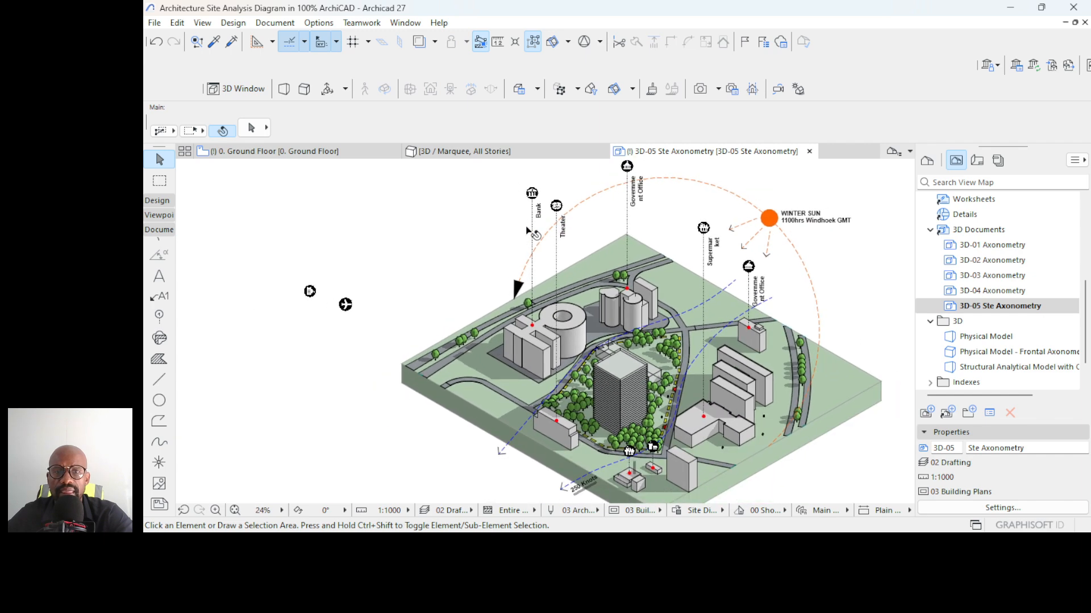
{"action": "left_click", "coordinate": [553, 246]}
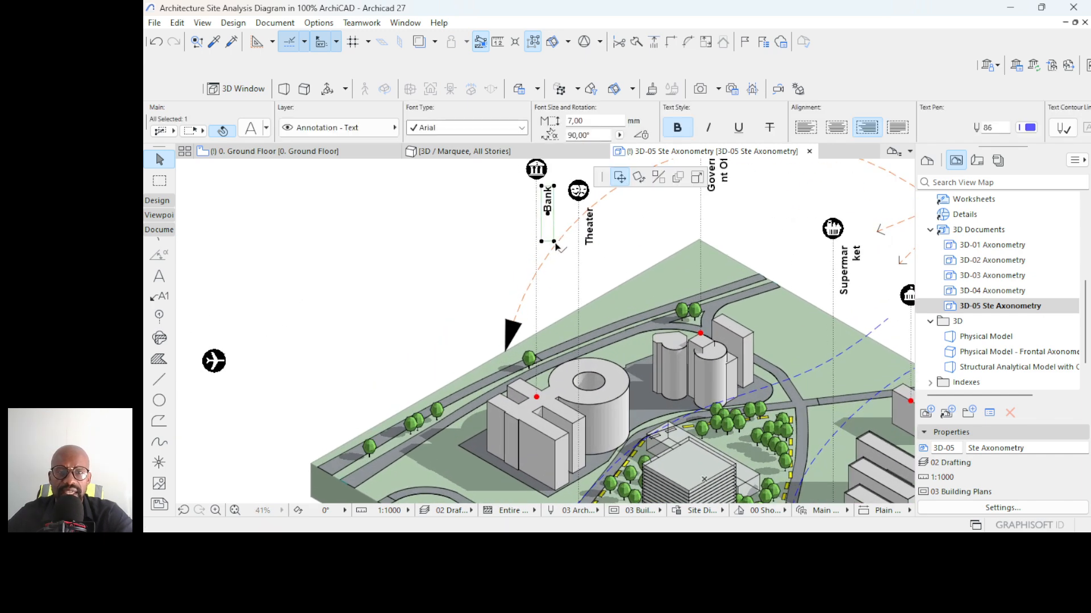
{"action": "left_click", "coordinate": [553, 242]}
{"action": "scroll", "coordinate": [311, 467], "scroll_direction": "up", "scroll_amount": 5}
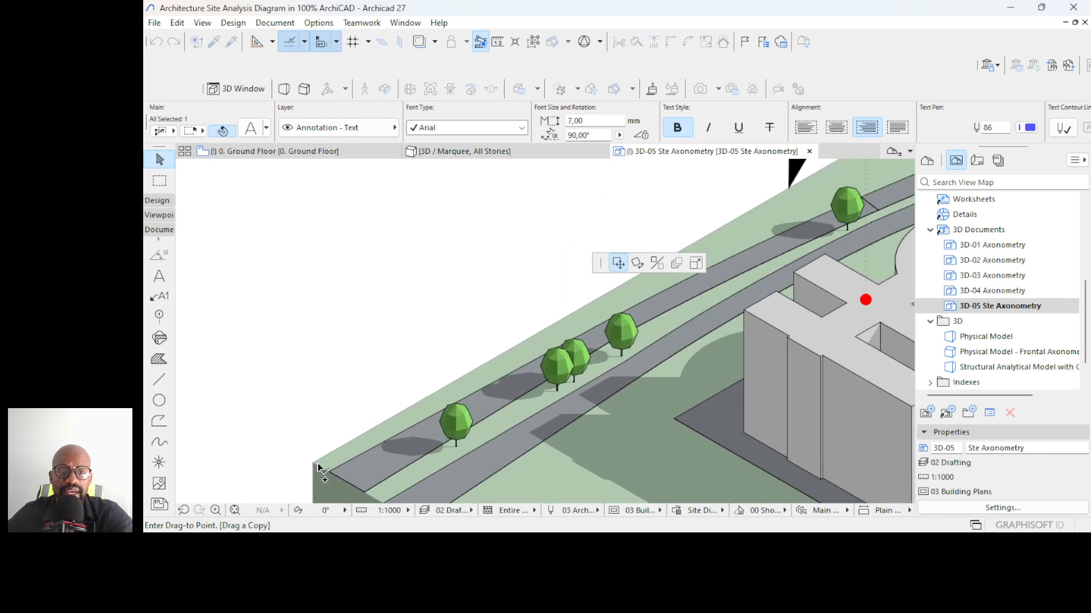
{"action": "left_click", "coordinate": [330, 472]}
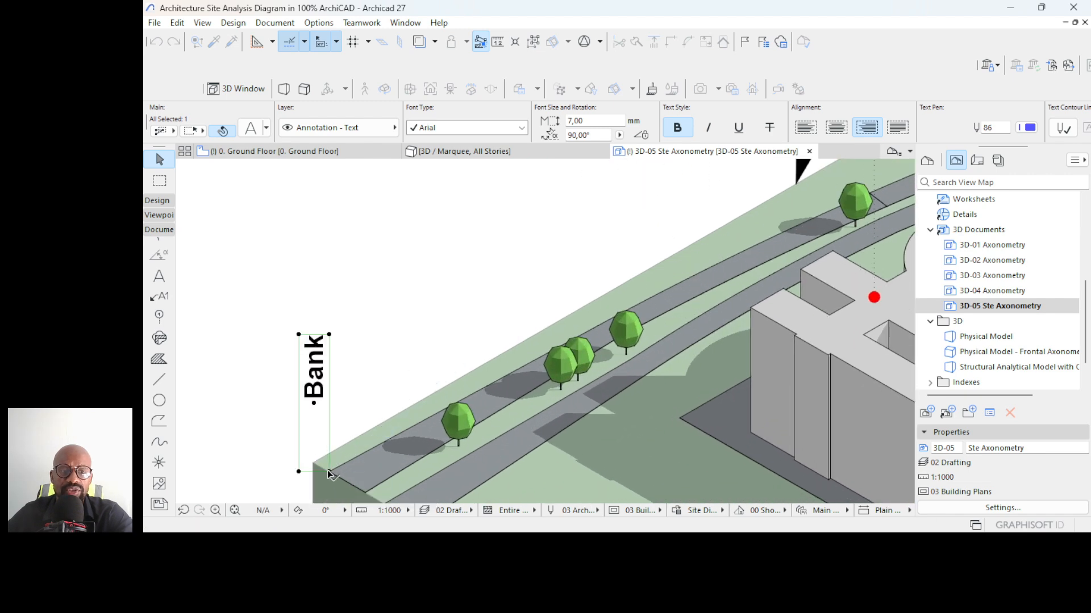
- Rotate the copied Bank text about its lower corner so it runs parallel to the road, at about 28.5°
{"action": "key", "text": "ctrl+e"}
{"action": "left_click", "coordinate": [328, 472]}
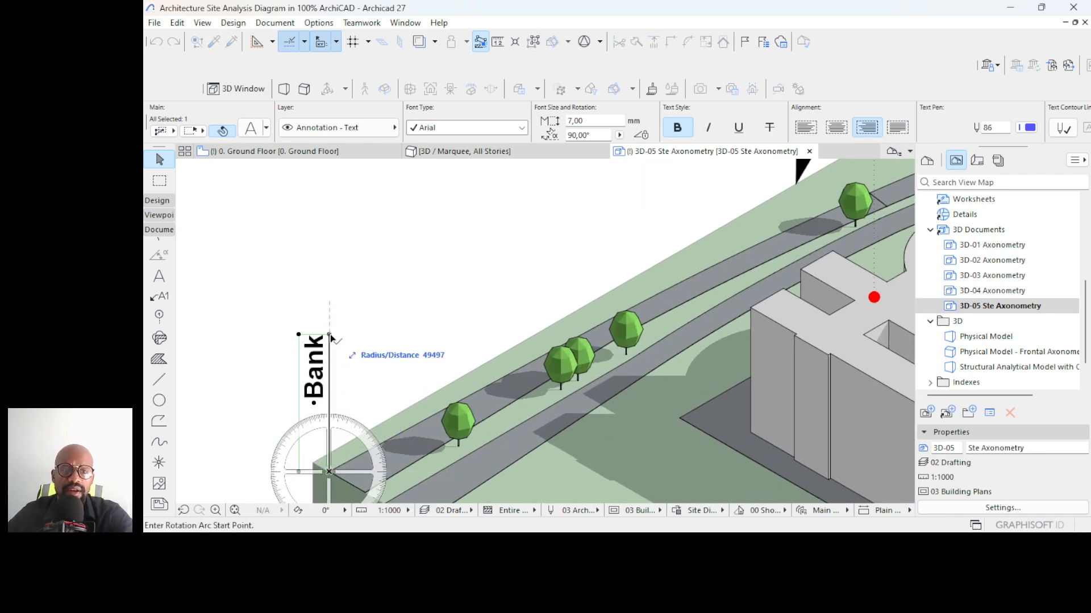
{"action": "left_click", "coordinate": [329, 335]}
{"action": "left_click", "coordinate": [480, 390]}
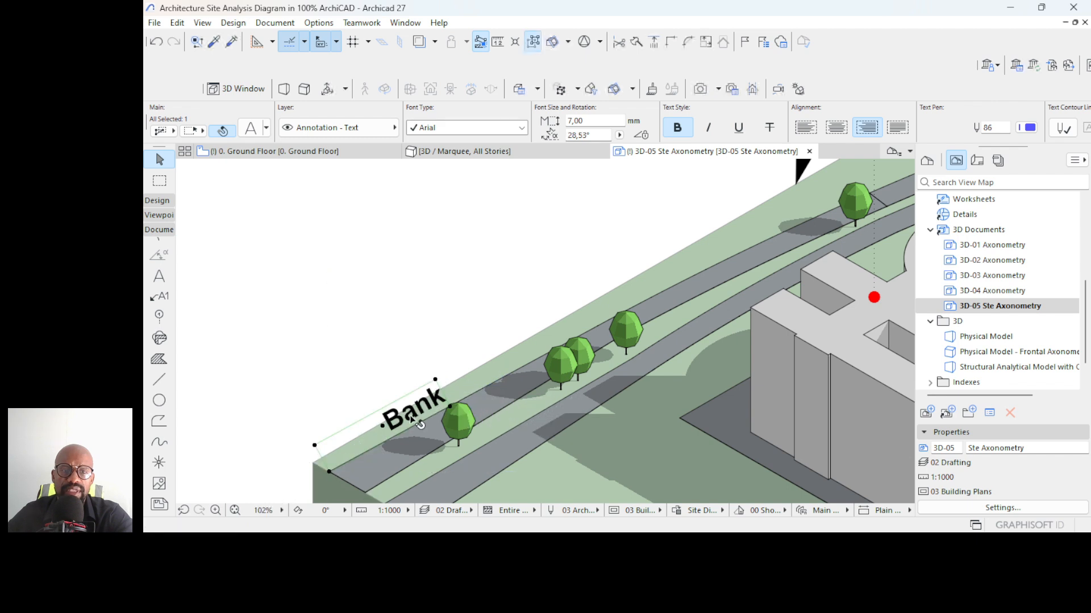
- Change the wording of the rotated text on the road to "Main Road"
{"action": "double_click", "coordinate": [412, 411]}
{"action": "left_click_drag", "start_coordinate": [396, 461], "coordinate": [451, 469]}
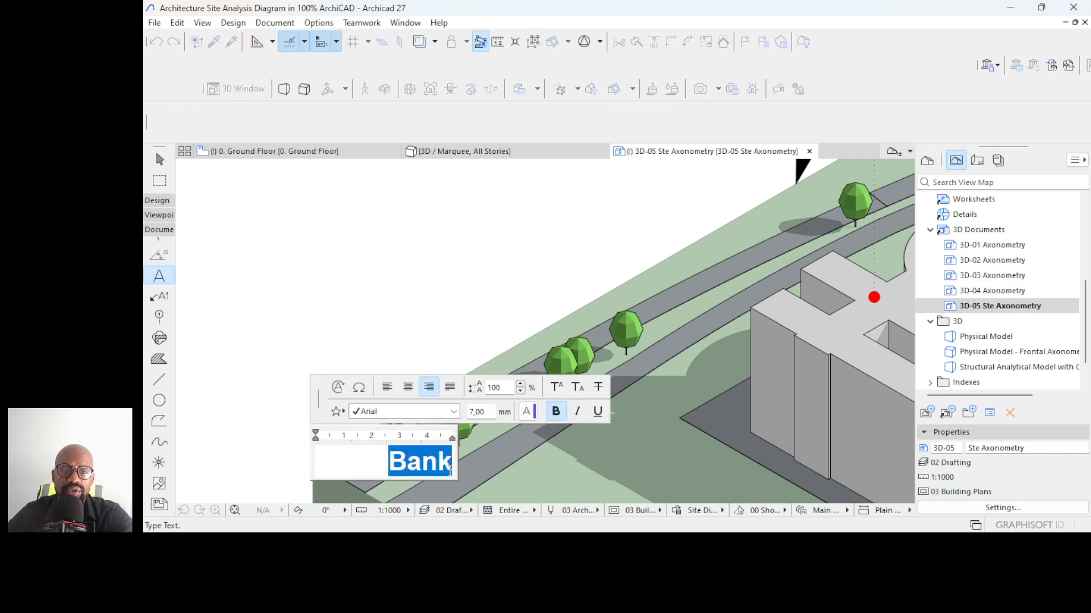
{"action": "type", "text": "Main"}
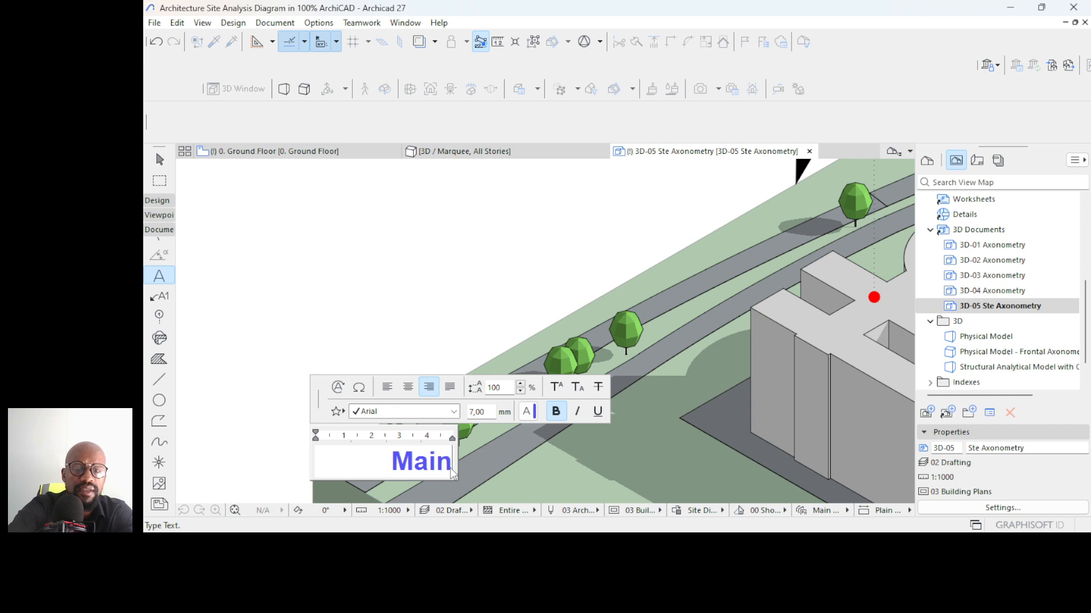
{"action": "type", "text": " road"}
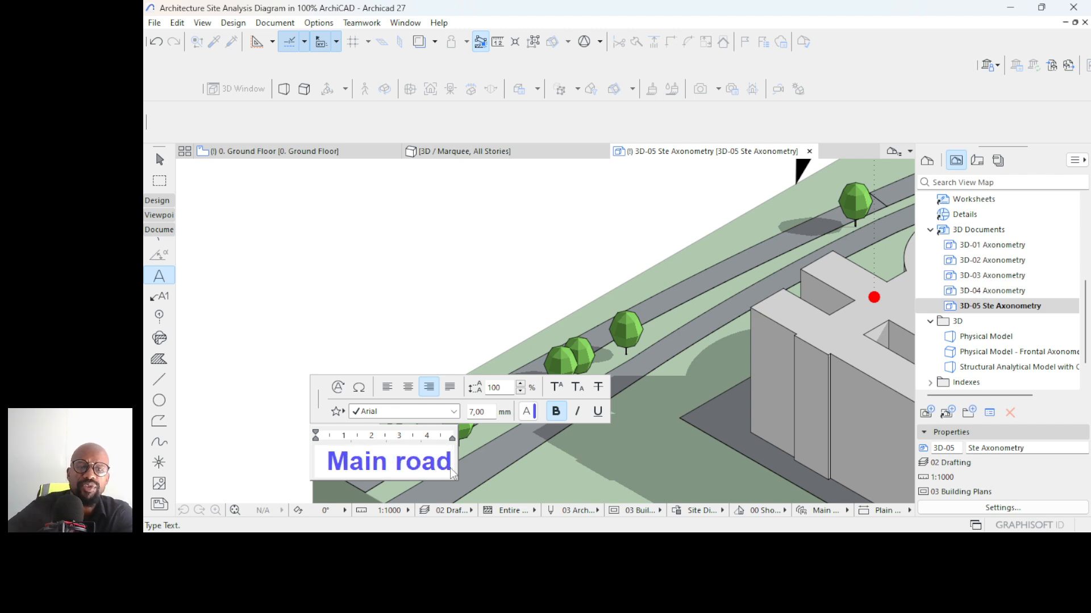
{"action": "left_click_drag", "start_coordinate": [402, 455], "coordinate": [398, 455]}
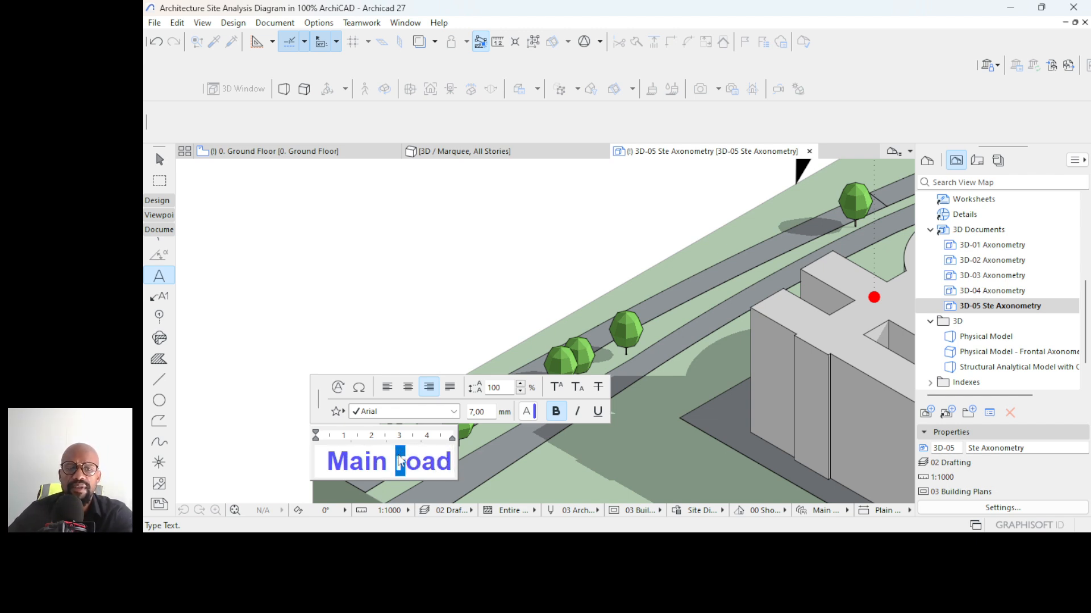
{"action": "type", "text": "R"}
{"action": "left_click", "coordinate": [434, 313]}
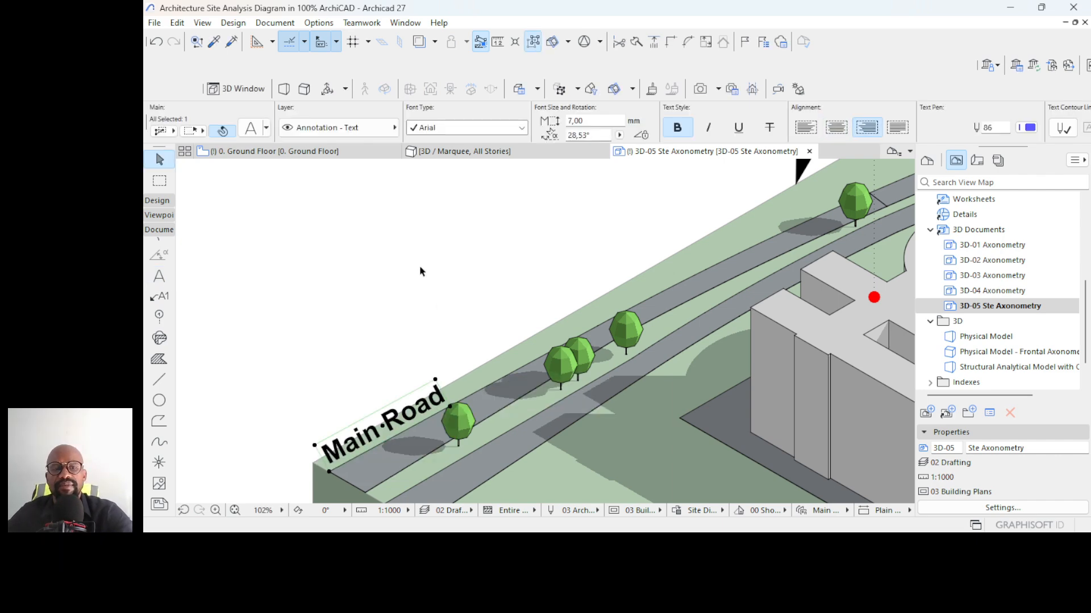
- Examine the whole site axonometry, including the building callouts, road label, wind arrows and sun path
{"action": "scroll", "coordinate": [421, 269], "scroll_direction": "down", "scroll_amount": 4}
{"action": "left_click", "coordinate": [292, 307]}
{"action": "scroll", "coordinate": [441, 375], "scroll_direction": "down", "scroll_amount": 1}
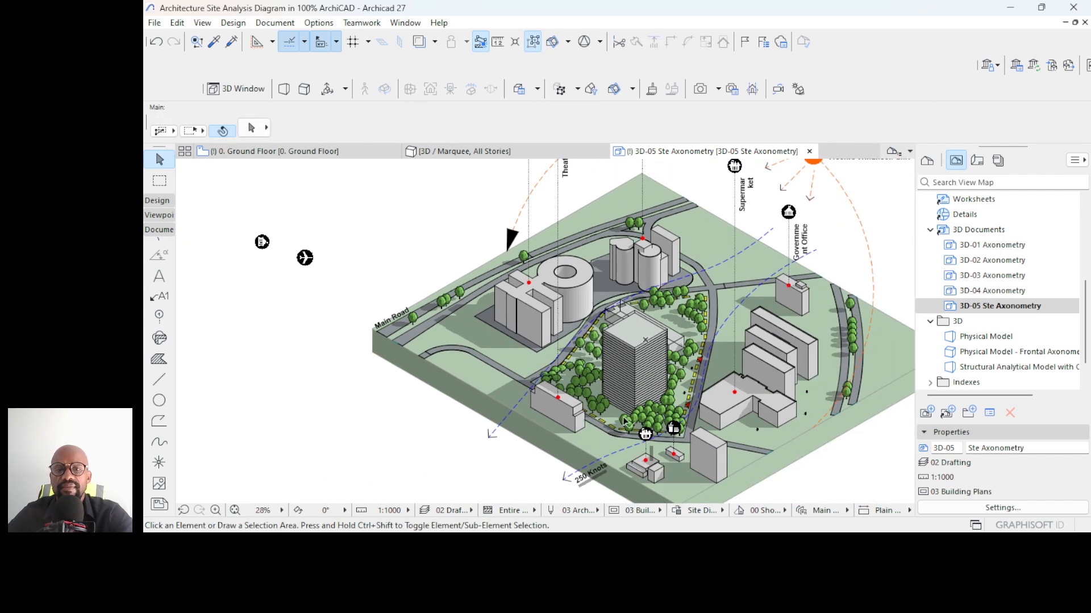
{"action": "middle_click_drag", "start_coordinate": [627, 428], "coordinate": [605, 421]}
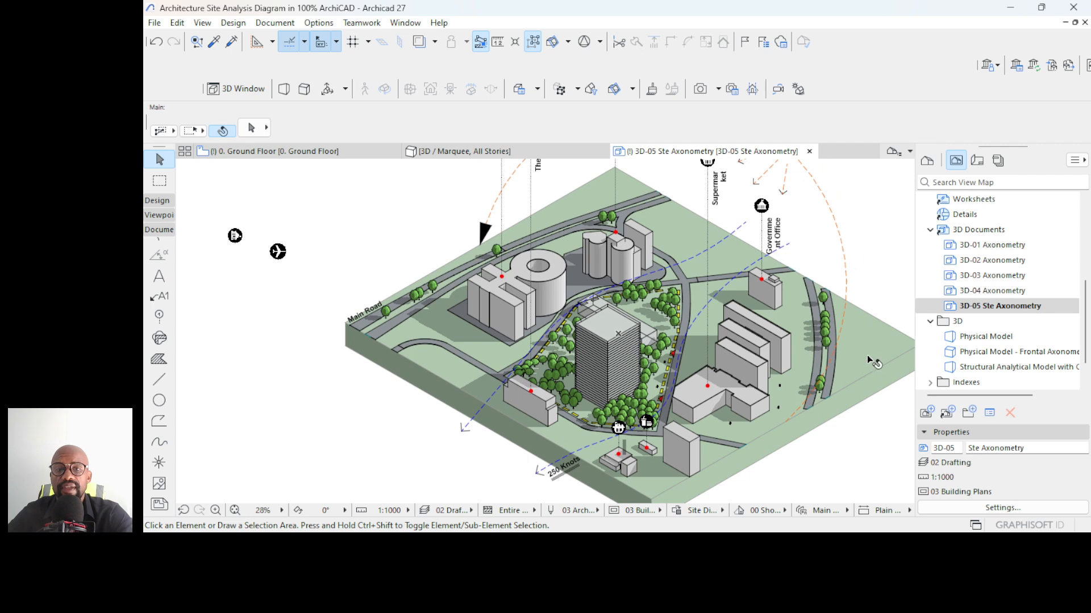
{"action": "middle_click_drag", "start_coordinate": [690, 260], "coordinate": [663, 375]}
{"action": "scroll", "coordinate": [598, 248], "scroll_direction": "down", "scroll_amount": 1}
{"action": "scroll", "coordinate": [598, 248], "scroll_direction": "down", "scroll_amount": 2}
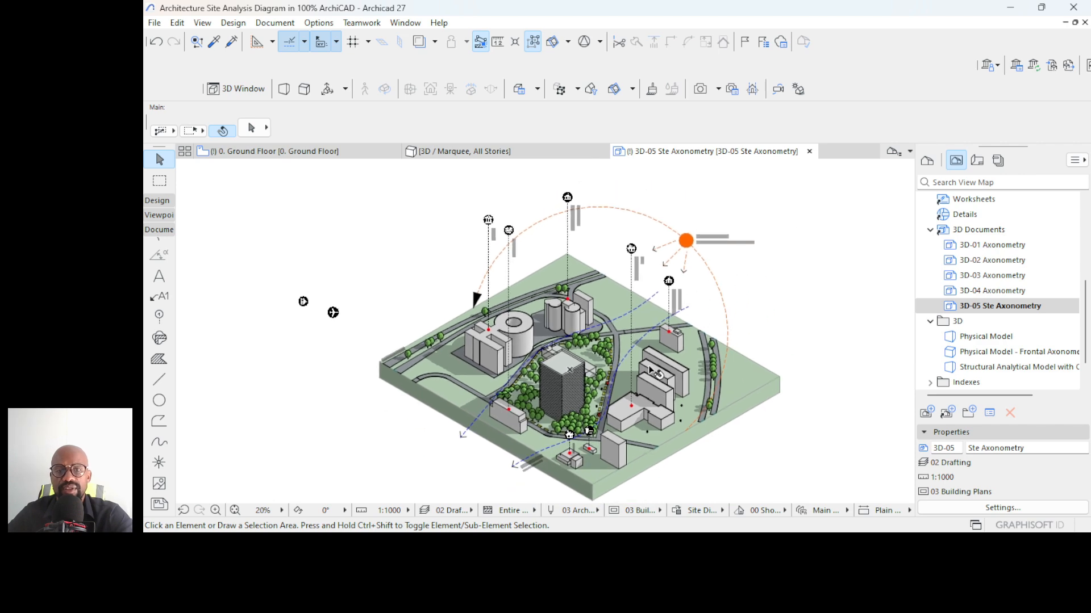
{"action": "scroll", "coordinate": [648, 377], "scroll_direction": "up", "scroll_amount": 2}
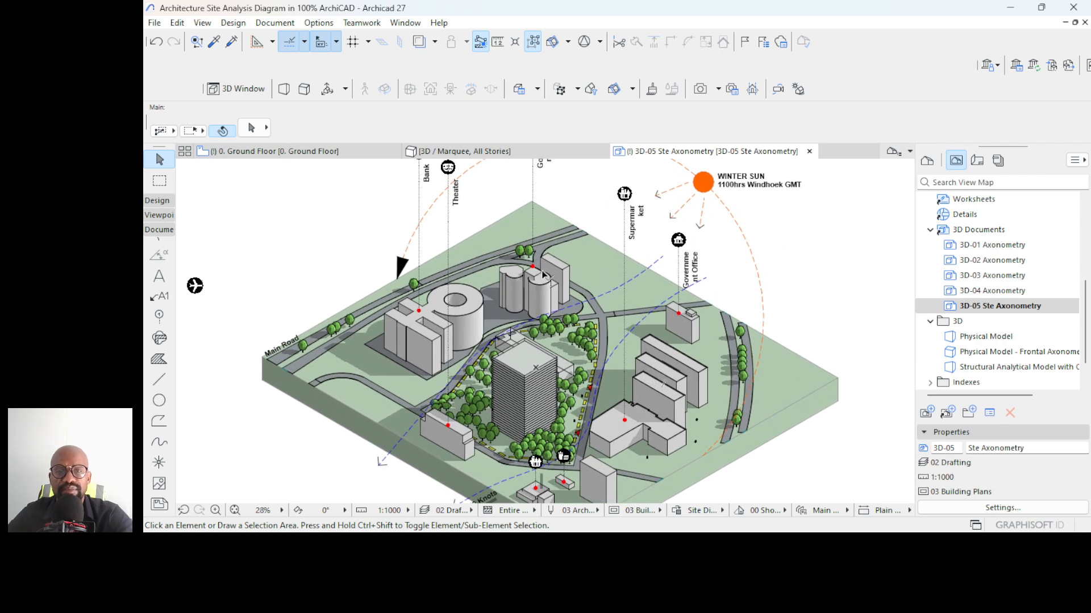
{"action": "middle_click_drag", "start_coordinate": [543, 275], "coordinate": [547, 325]}
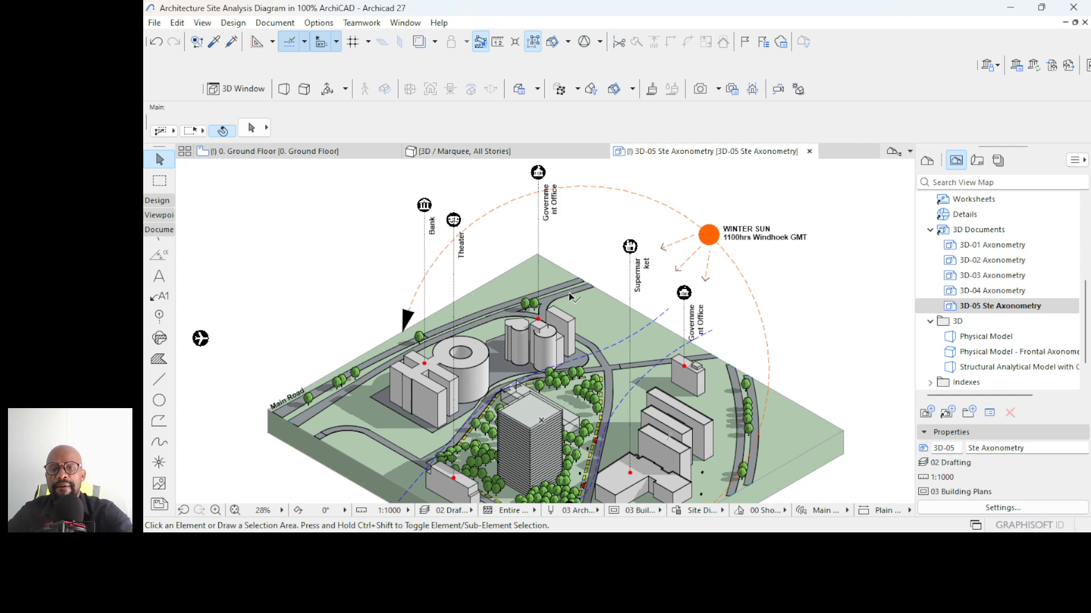
{"action": "scroll", "coordinate": [610, 238], "scroll_direction": "down", "scroll_amount": 1}
{"action": "scroll", "coordinate": [611, 239], "scroll_direction": "down", "scroll_amount": 1}
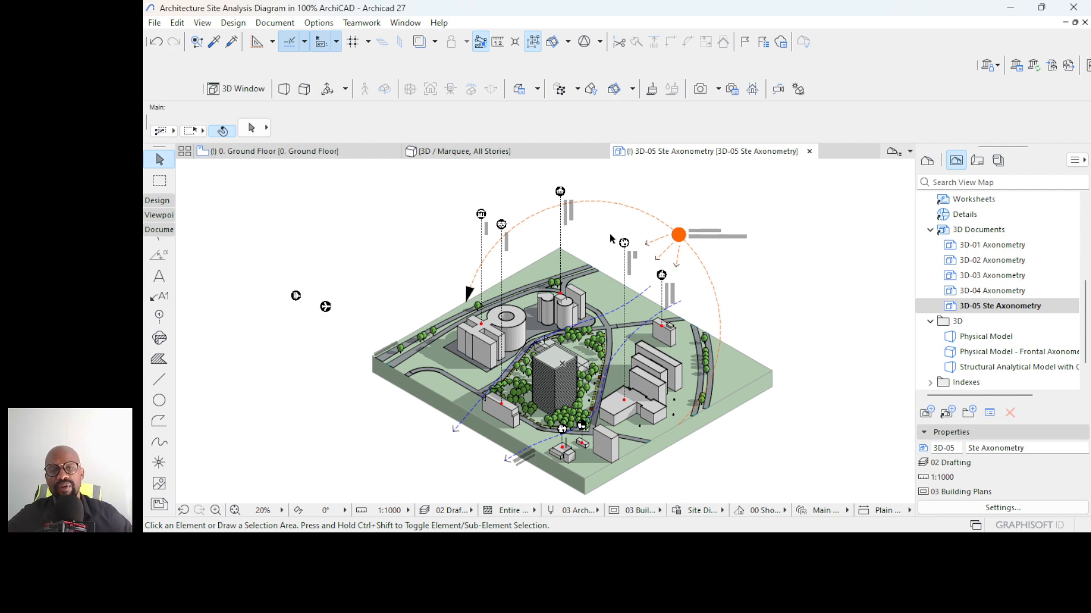
- Try arrowheads at both ends of the dashed orange sun-path arc, then restore the single arrowhead and deselect the arc
{"action": "scroll", "coordinate": [676, 431], "scroll_direction": "up", "scroll_amount": 3}
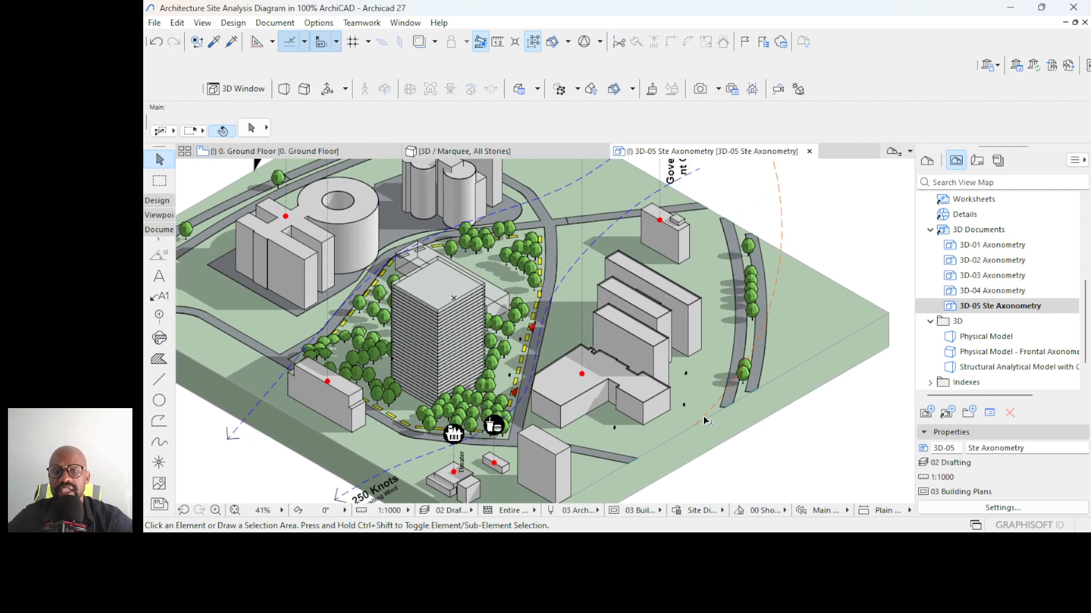
{"action": "left_click", "coordinate": [705, 420]}
{"action": "scroll", "coordinate": [817, 139], "scroll_direction": "down", "scroll_amount": 5}
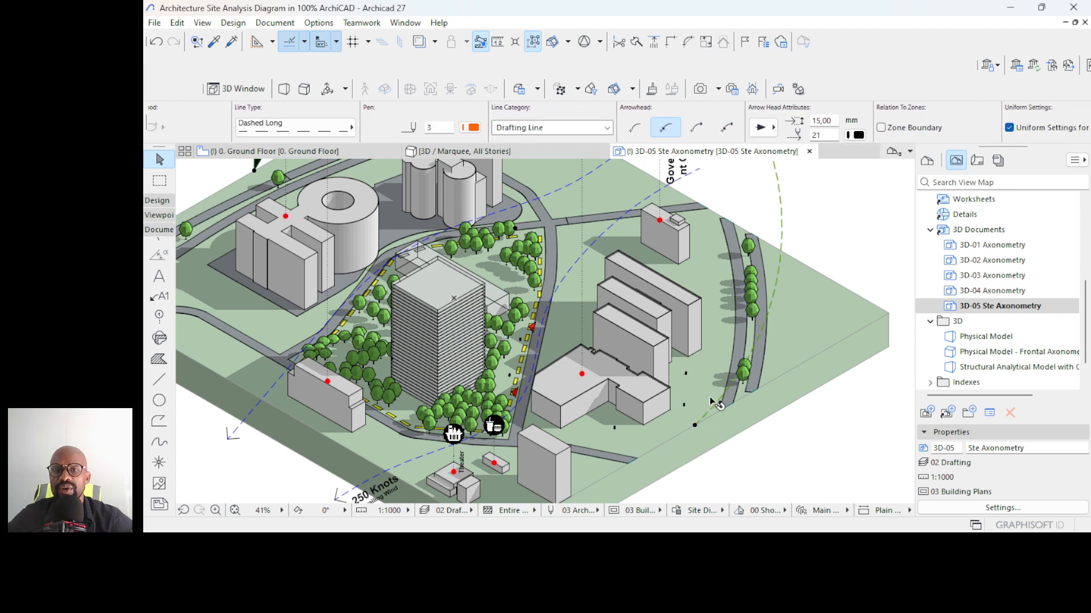
{"action": "left_click", "coordinate": [729, 128]}
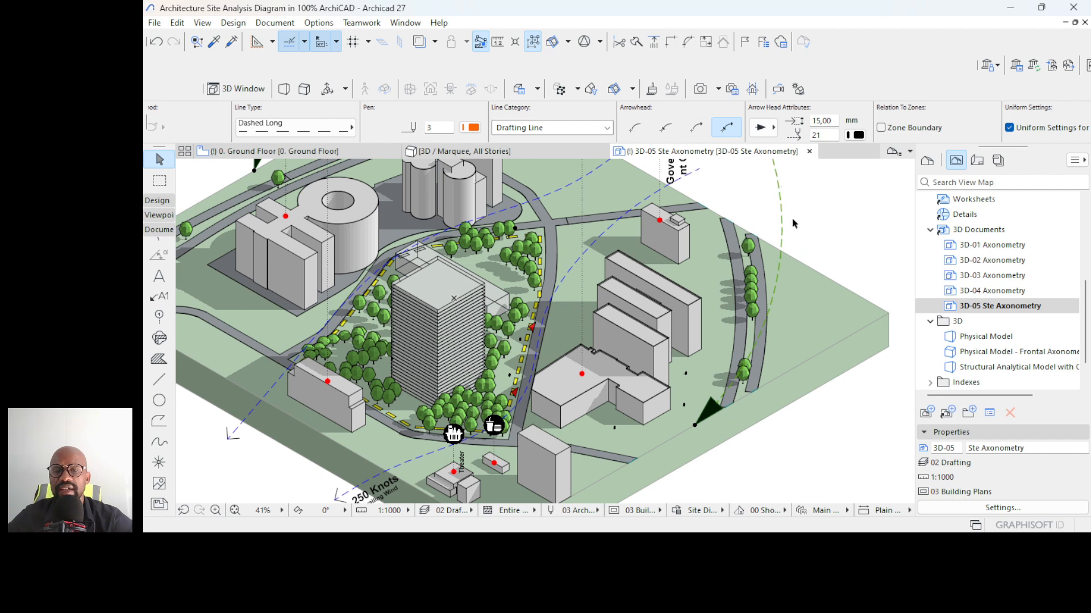
{"action": "scroll", "coordinate": [743, 402], "scroll_direction": "down", "scroll_amount": 4}
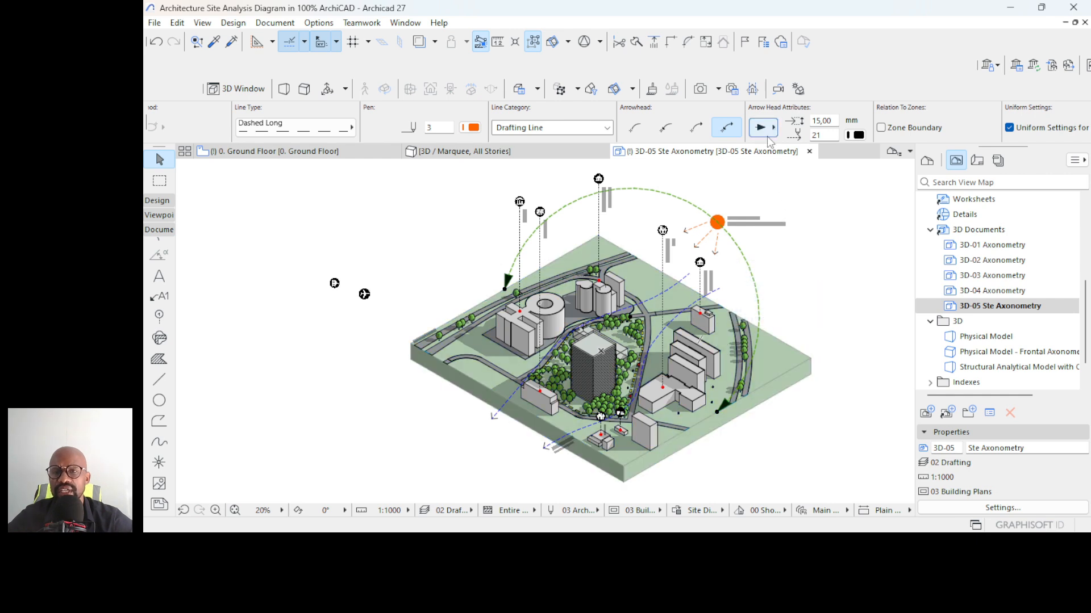
{"action": "left_click", "coordinate": [699, 133]}
{"action": "left_click", "coordinate": [667, 129]}
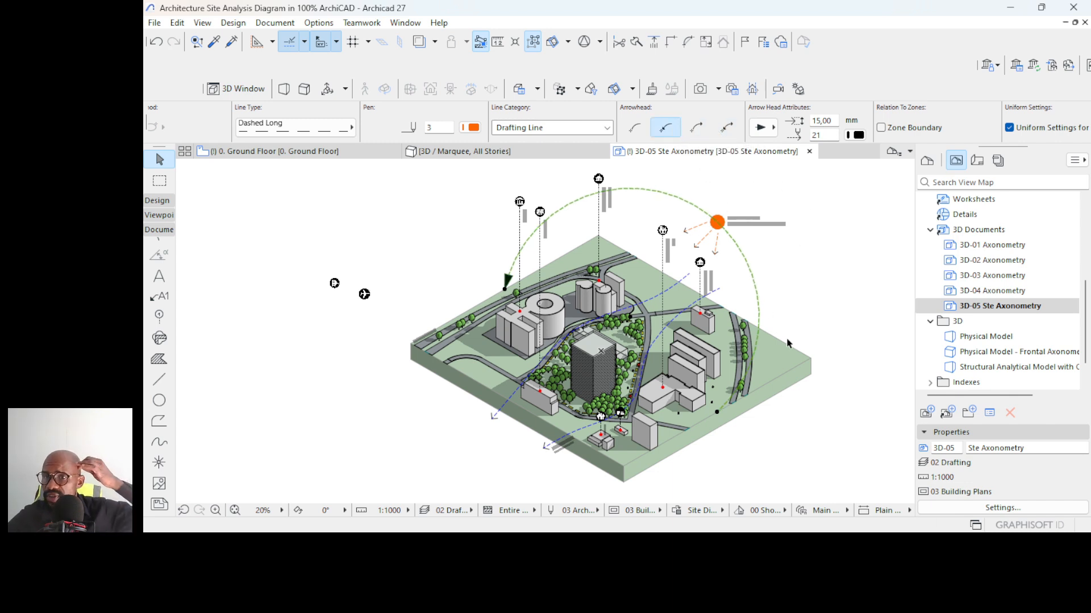
{"action": "scroll", "coordinate": [710, 426], "scroll_direction": "up", "scroll_amount": 3}
{"action": "scroll", "coordinate": [710, 417], "scroll_direction": "up", "scroll_amount": 2}
{"action": "left_click", "coordinate": [781, 426]}
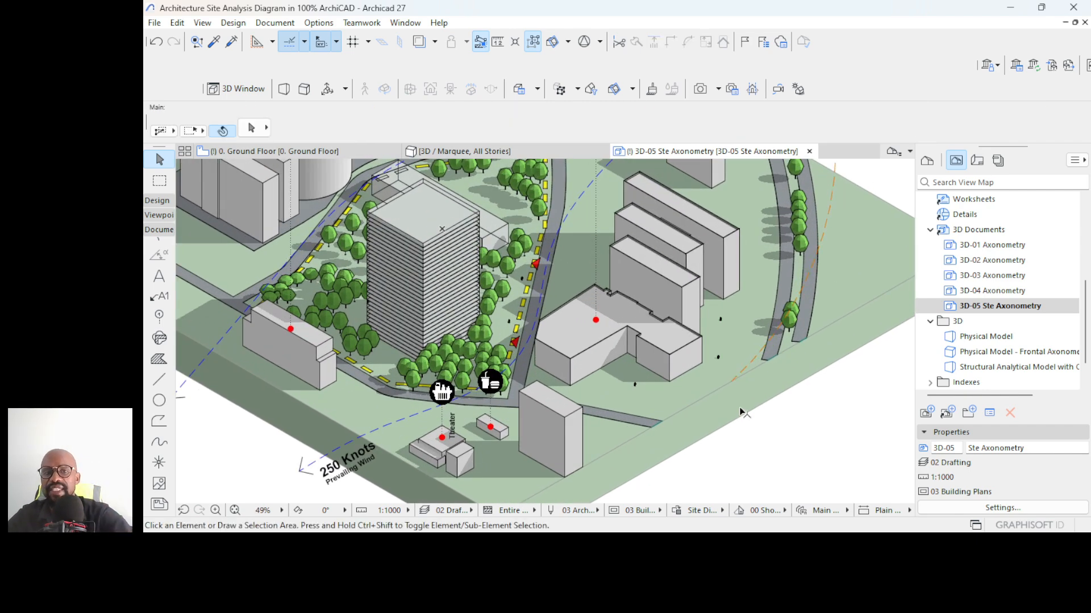
- Copy the orange sun circle from the WINTER SUN label to the sun path's end beside the roads
{"action": "scroll", "coordinate": [735, 386], "scroll_direction": "up", "scroll_amount": 2}
{"action": "scroll", "coordinate": [723, 392], "scroll_direction": "down", "scroll_amount": 3}
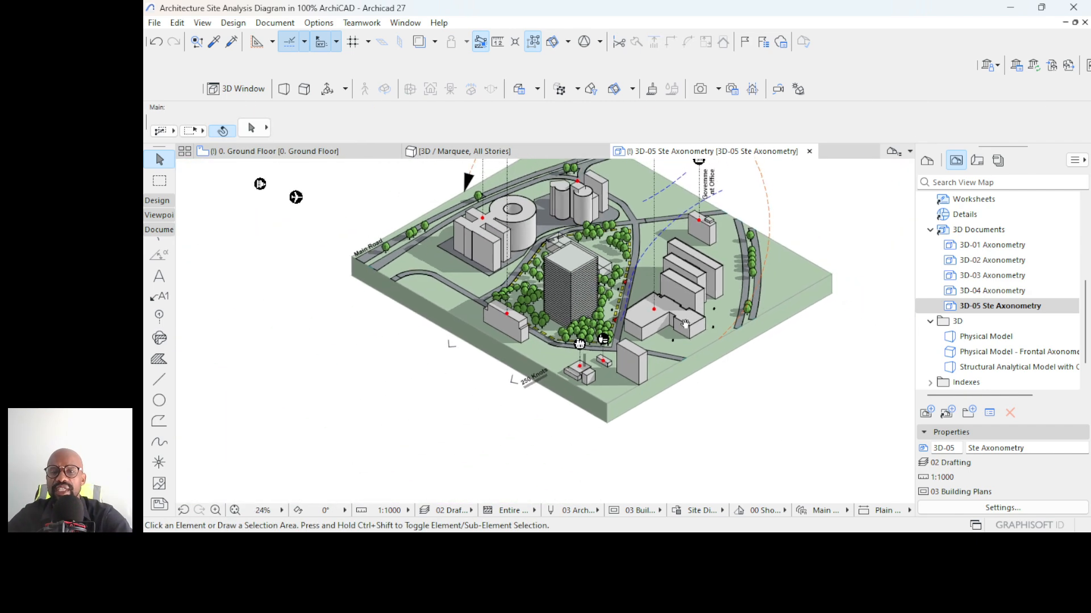
{"action": "left_click", "coordinate": [700, 169]}
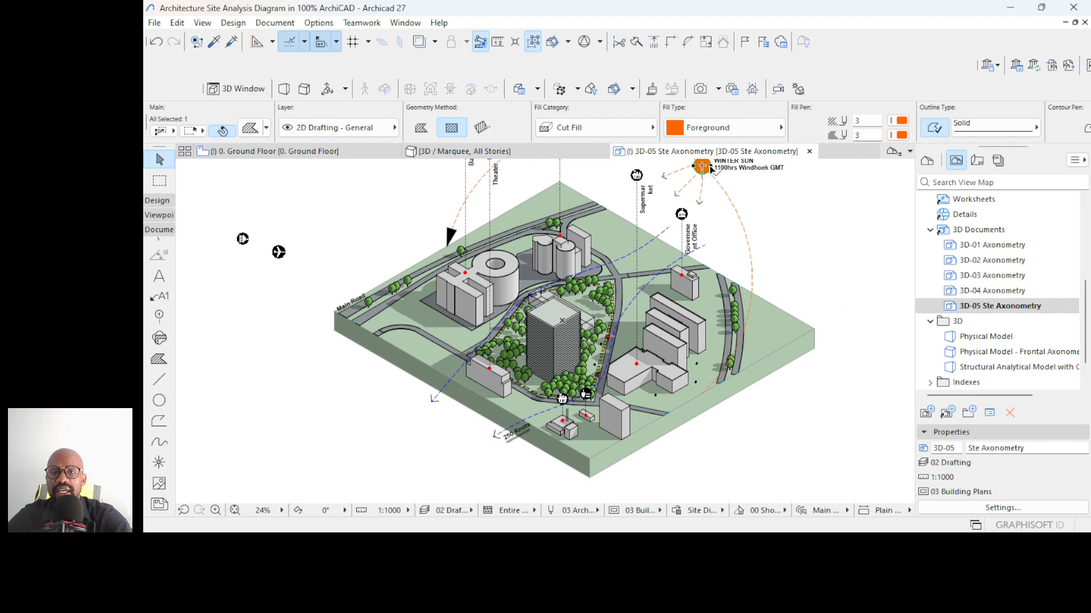
{"action": "left_click", "coordinate": [713, 169]}
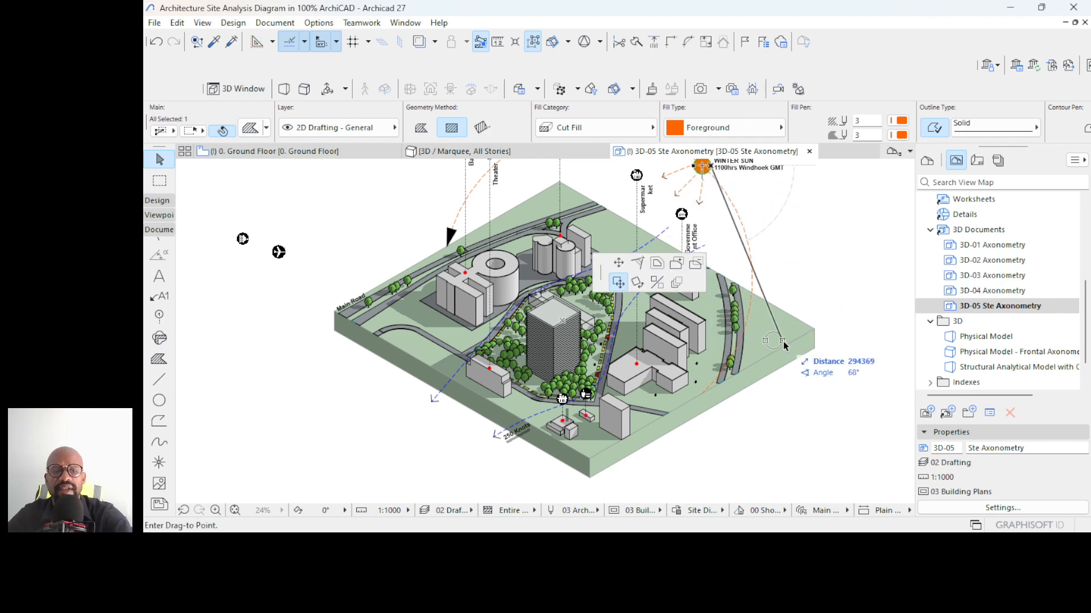
{"action": "key", "text": "ctrl"}
{"action": "scroll", "coordinate": [643, 413], "scroll_direction": "up", "scroll_amount": 5}
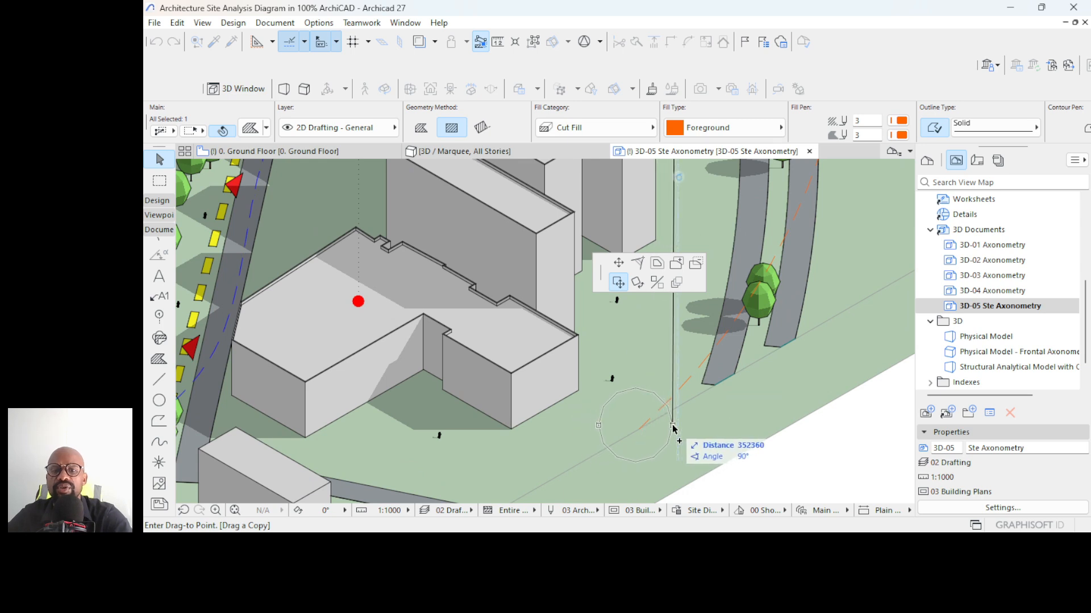
{"action": "left_click", "coordinate": [677, 426]}
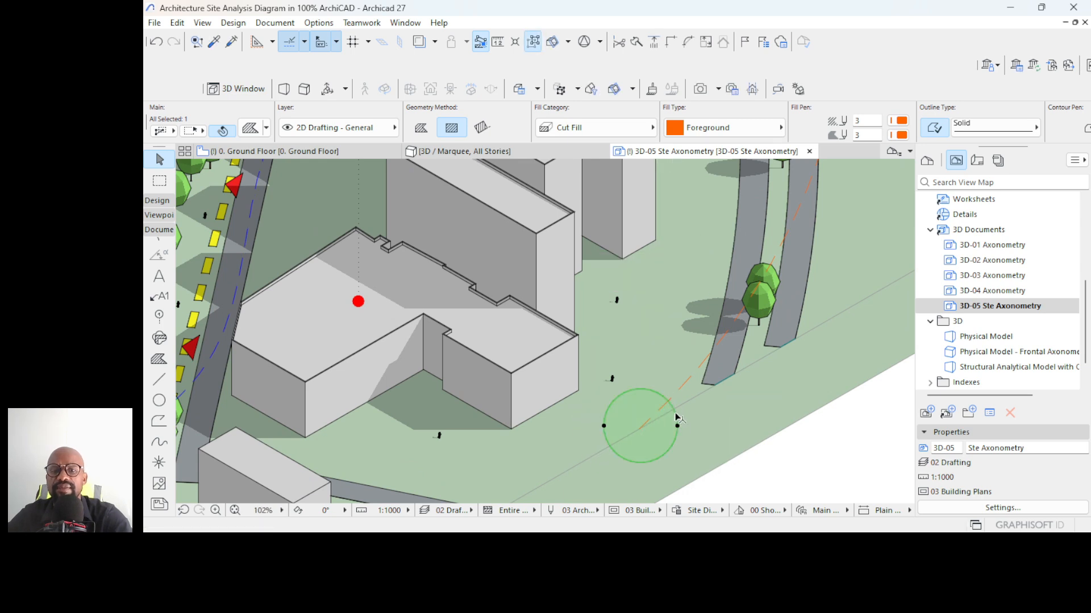
- Bring the copied sun circle to the front of the display order
{"action": "right_click", "coordinate": [678, 430]}
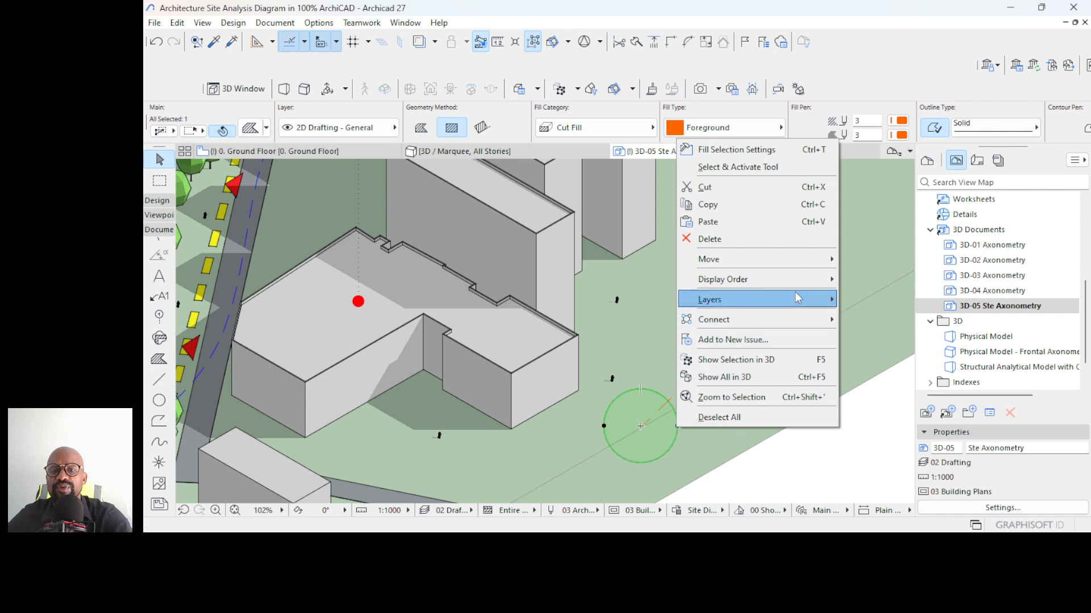
{"action": "mouse_move", "coordinate": [804, 280]}
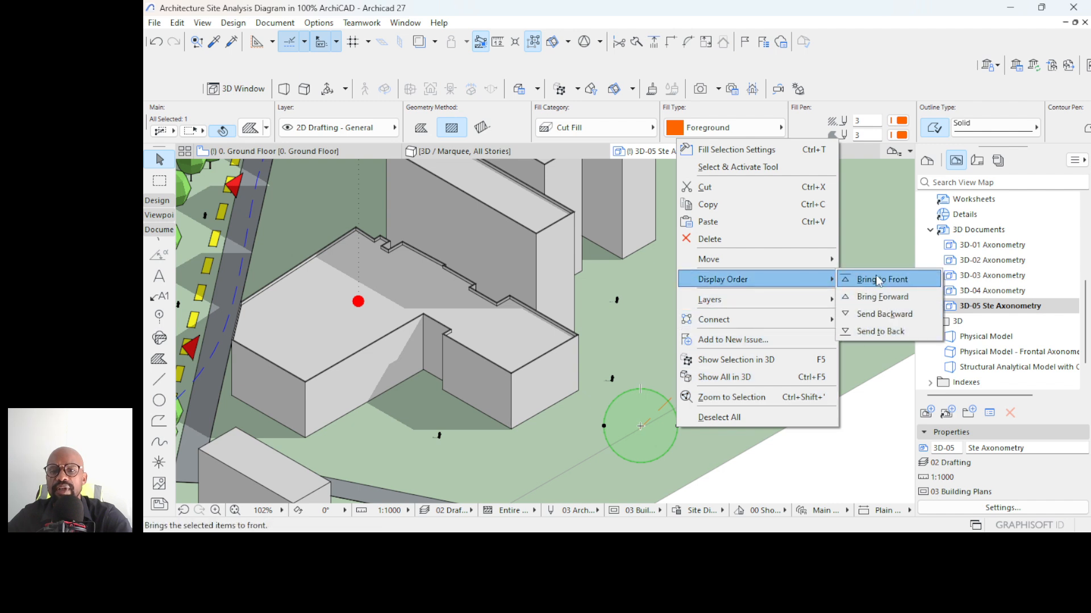
{"action": "left_click", "coordinate": [866, 280]}
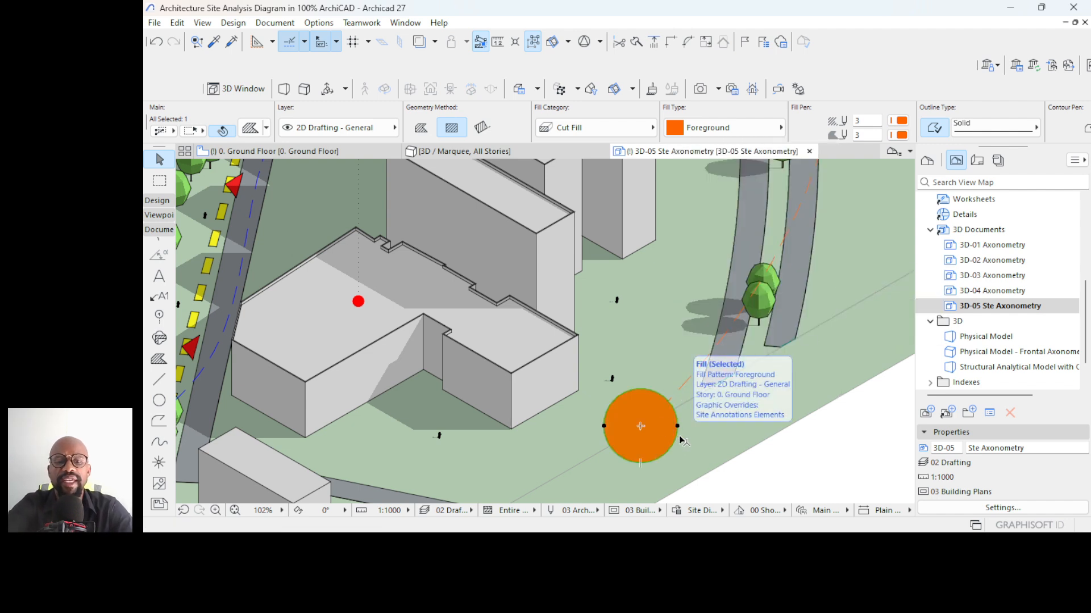
{"action": "key", "text": "ctrl+k"}
{"action": "key", "text": "Return"}
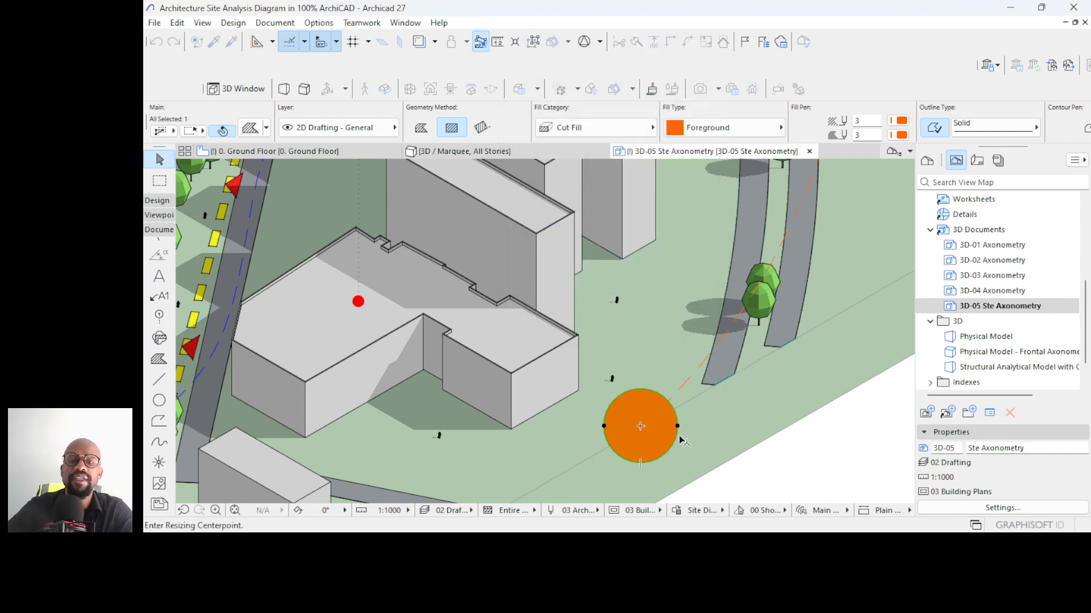
{"action": "scroll", "coordinate": [680, 435], "scroll_direction": "down", "scroll_amount": 5}
{"action": "scroll", "coordinate": [653, 416], "scroll_direction": "down", "scroll_amount": 3}
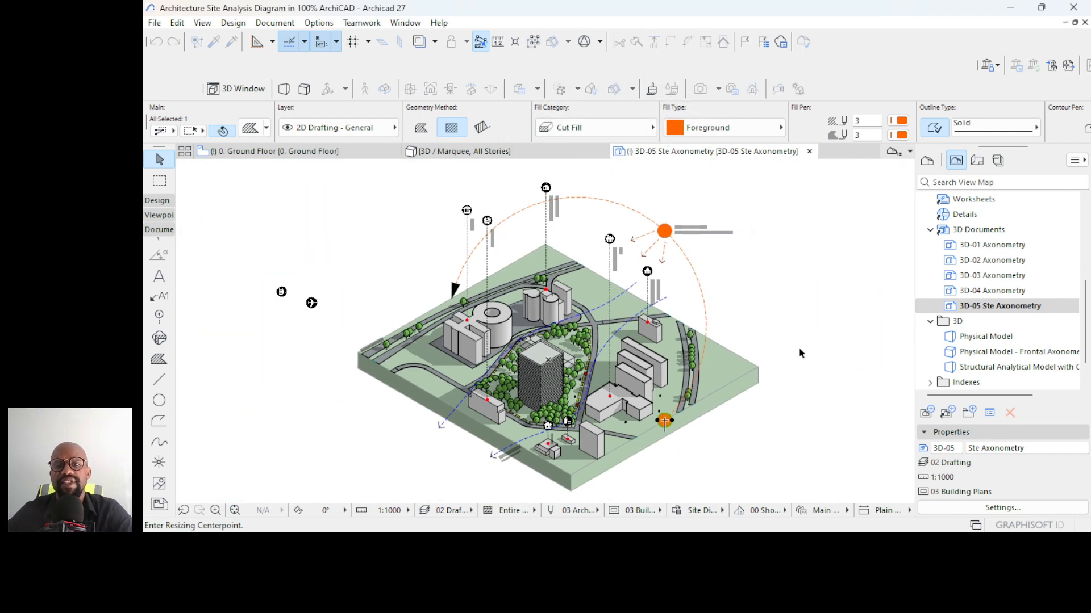
{"action": "left_click", "coordinate": [810, 322]}
{"action": "key", "text": "Escape"}
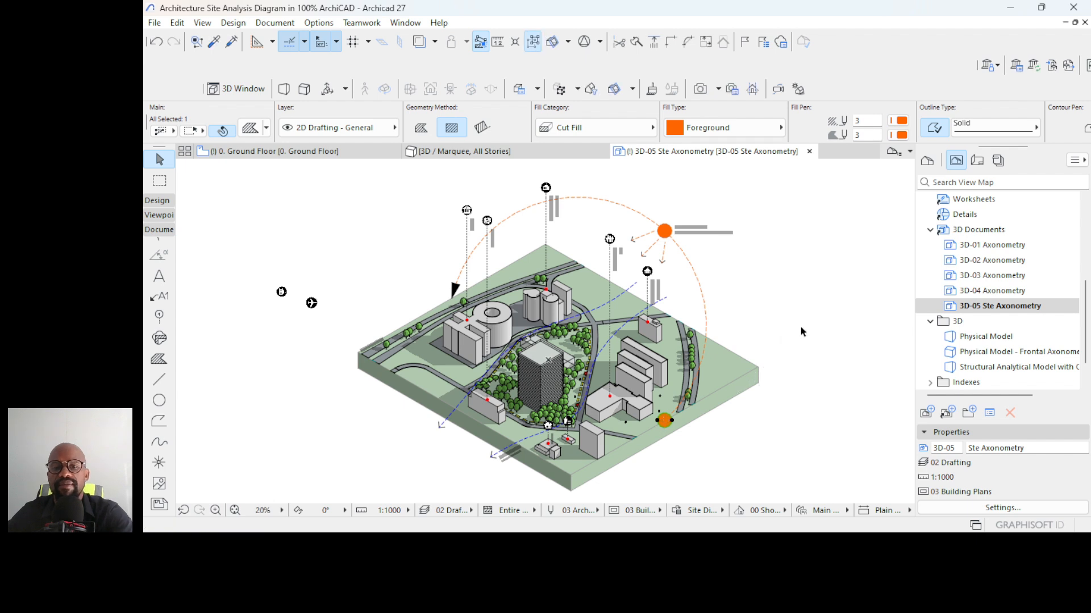
{"action": "key", "text": "Escape"}
- Place a copy of the "Bank" label beside the lower orange sun circle and set its rotation to 0°
{"action": "scroll", "coordinate": [524, 393], "scroll_direction": "up", "scroll_amount": 2}
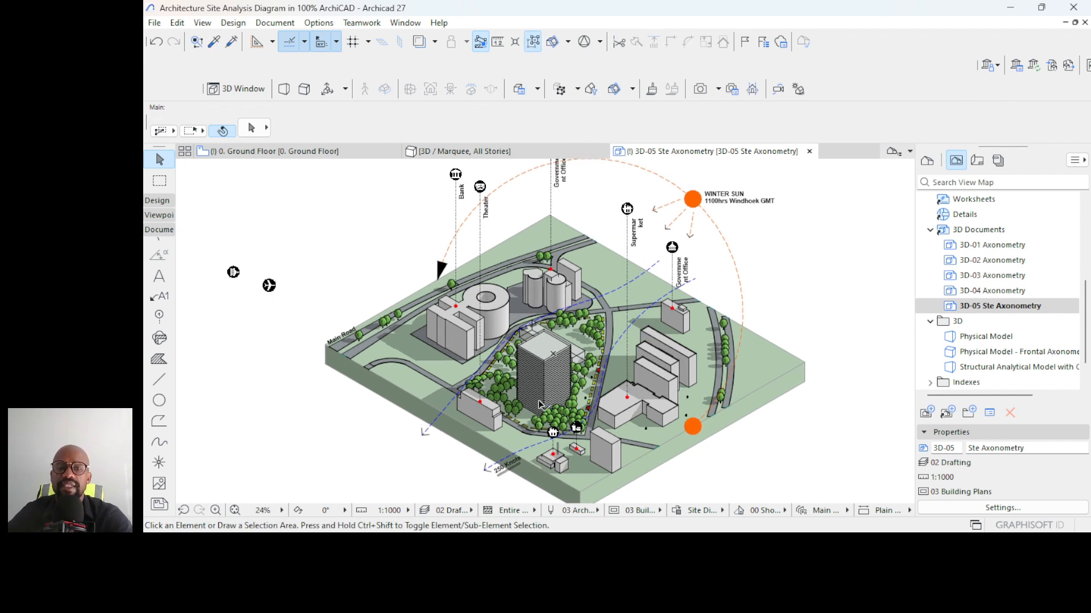
{"action": "left_click", "coordinate": [462, 198]}
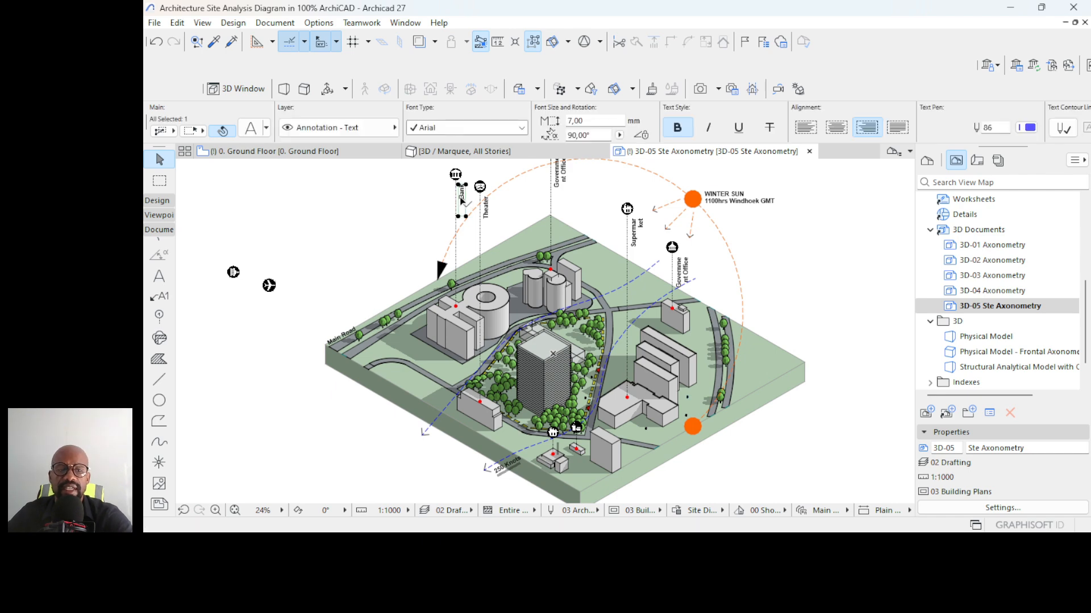
{"action": "key", "text": "ctrl+shift+d"}
{"action": "left_click", "coordinate": [464, 200]}
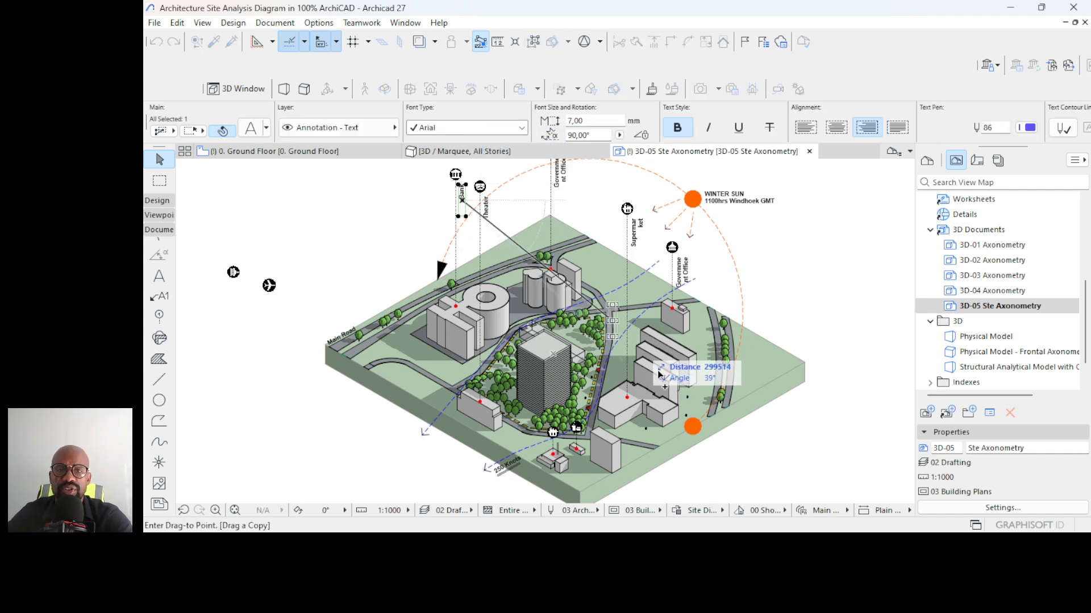
{"action": "scroll", "coordinate": [703, 445], "scroll_direction": "up", "scroll_amount": 5}
{"action": "scroll", "coordinate": [707, 449], "scroll_direction": "up", "scroll_amount": 1}
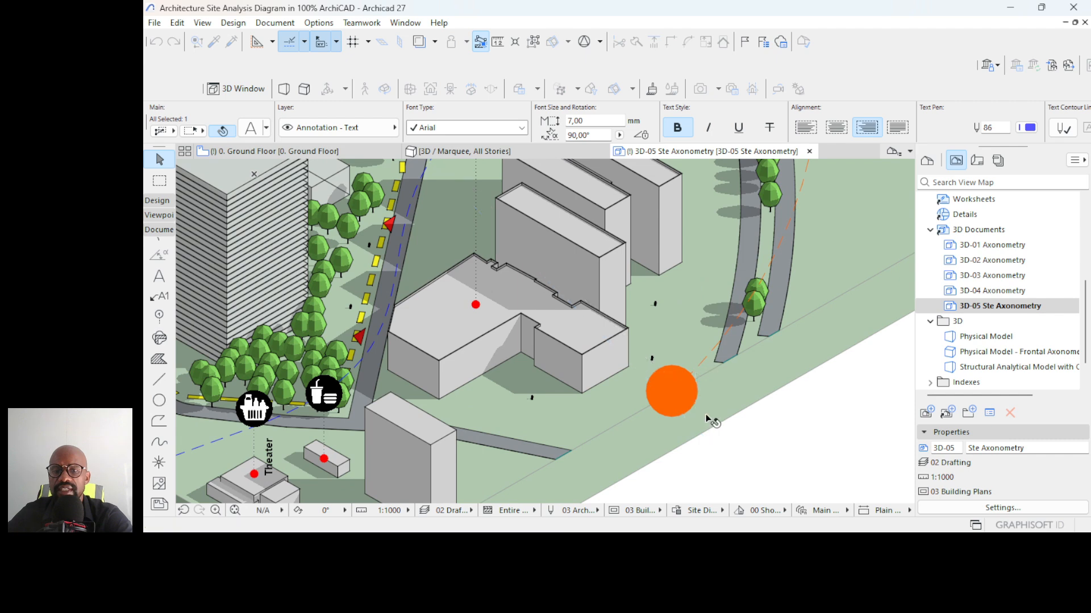
{"action": "left_click", "coordinate": [707, 416]}
{"action": "left_click", "coordinate": [590, 135]}
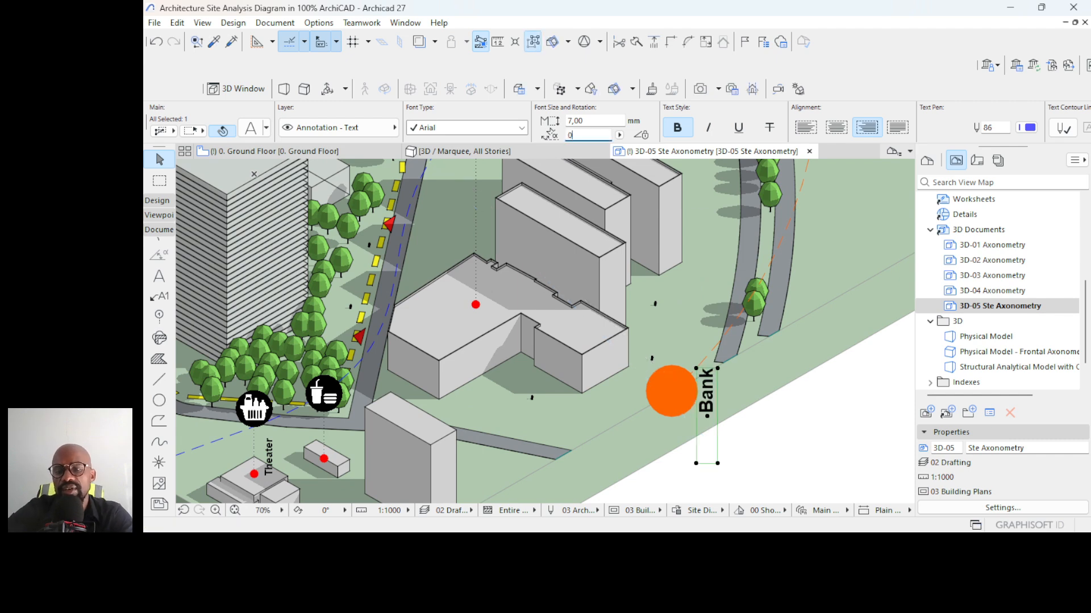
{"action": "key", "text": "Return"}
{"action": "scroll", "coordinate": [670, 431], "scroll_direction": "down", "scroll_amount": 2}
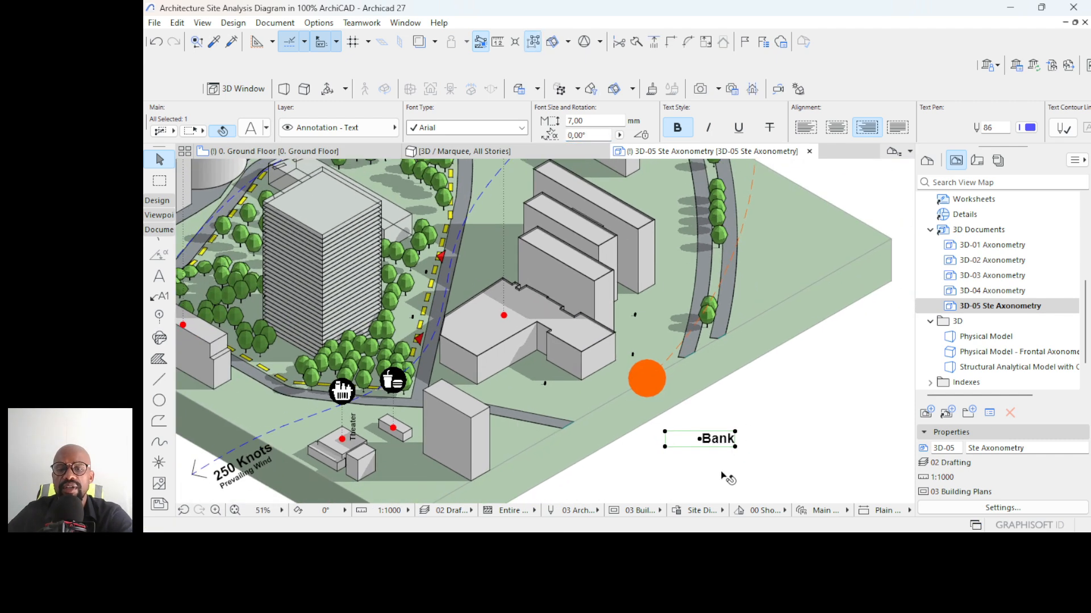
- Change the copied label's text near the lower sun circle to "Sun Rise"
{"action": "scroll", "coordinate": [722, 448], "scroll_direction": "up", "scroll_amount": 3}
{"action": "double_click", "coordinate": [722, 427]}
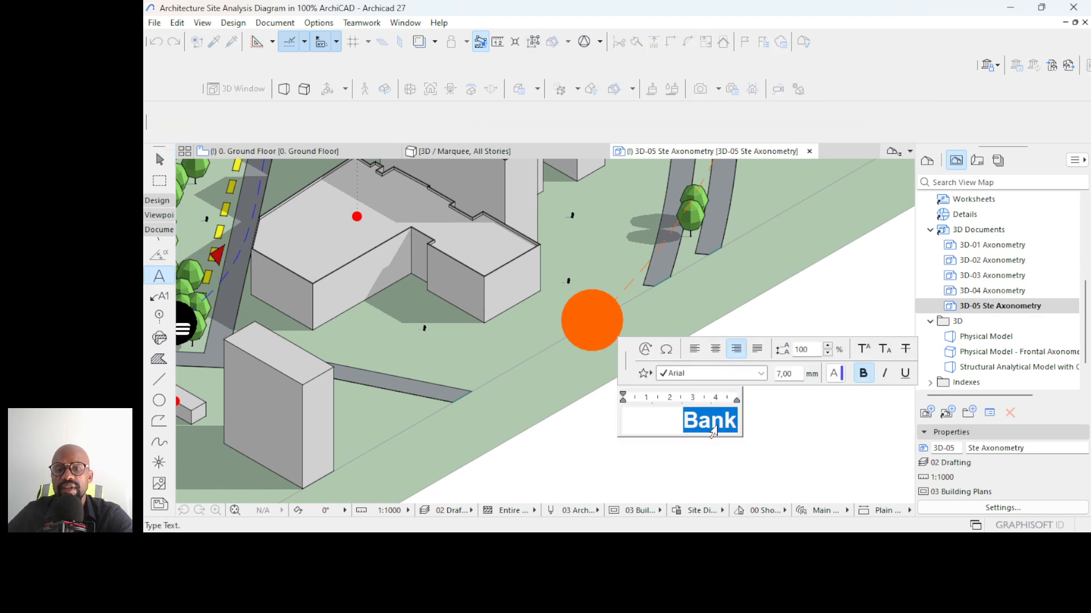
{"action": "type", "text": "Sun"}
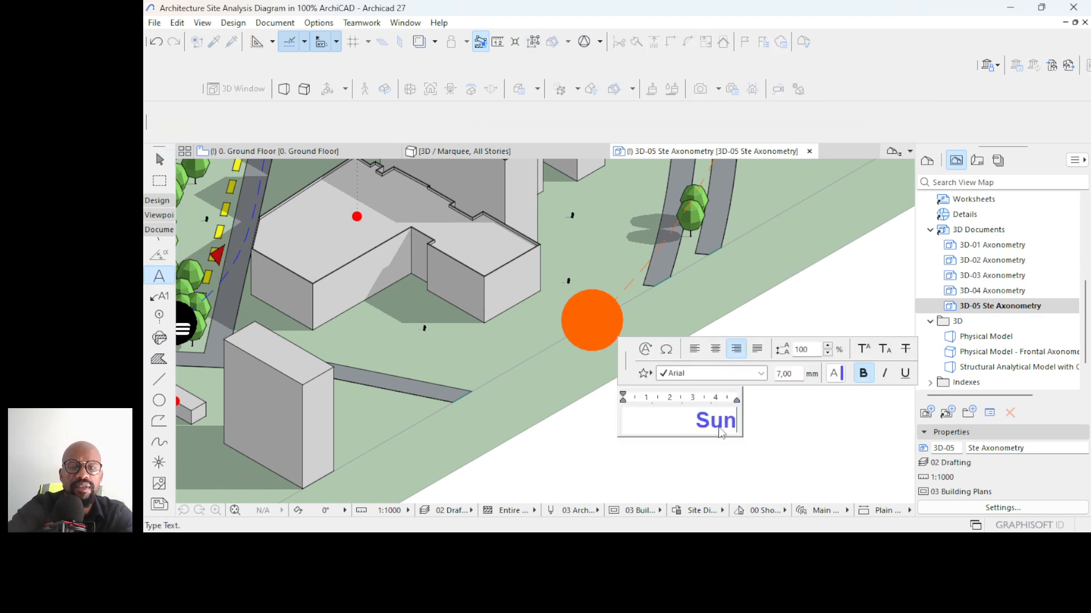
{"action": "type", "text": " Se"}
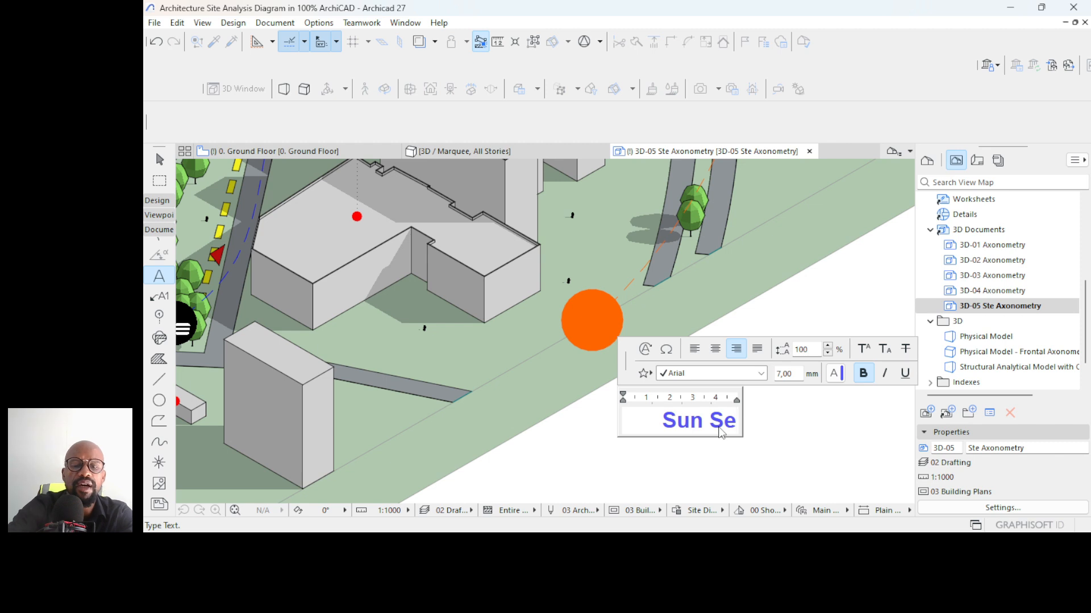
{"action": "key", "text": "BackSpace"}
{"action": "key", "text": "BackSpace"}
{"action": "key", "text": "BackSpace"}
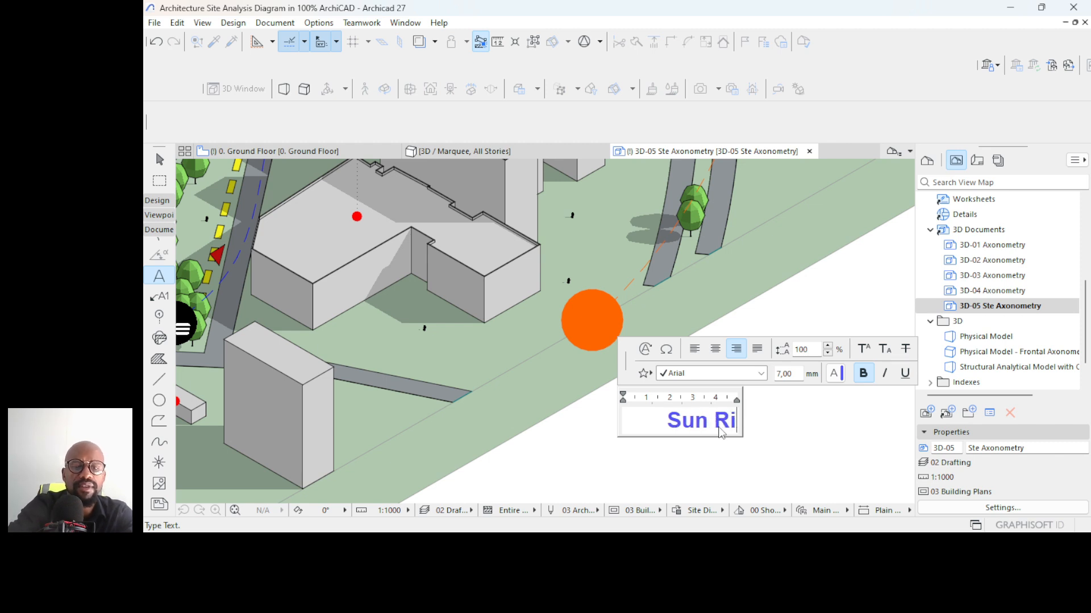
{"action": "type", "text": "Rise"}
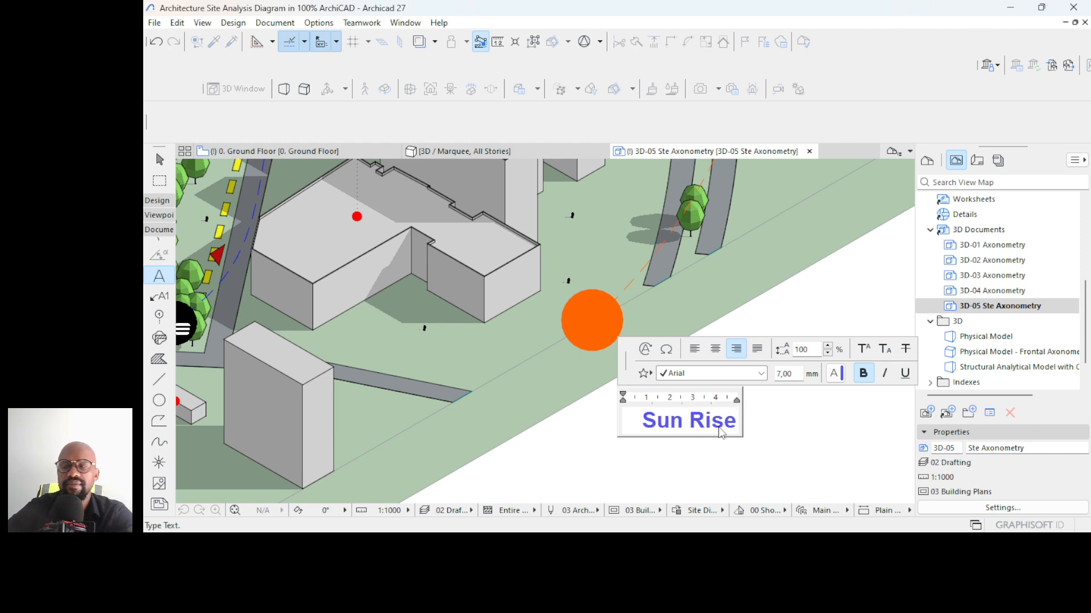
{"action": "left_click", "coordinate": [800, 446]}
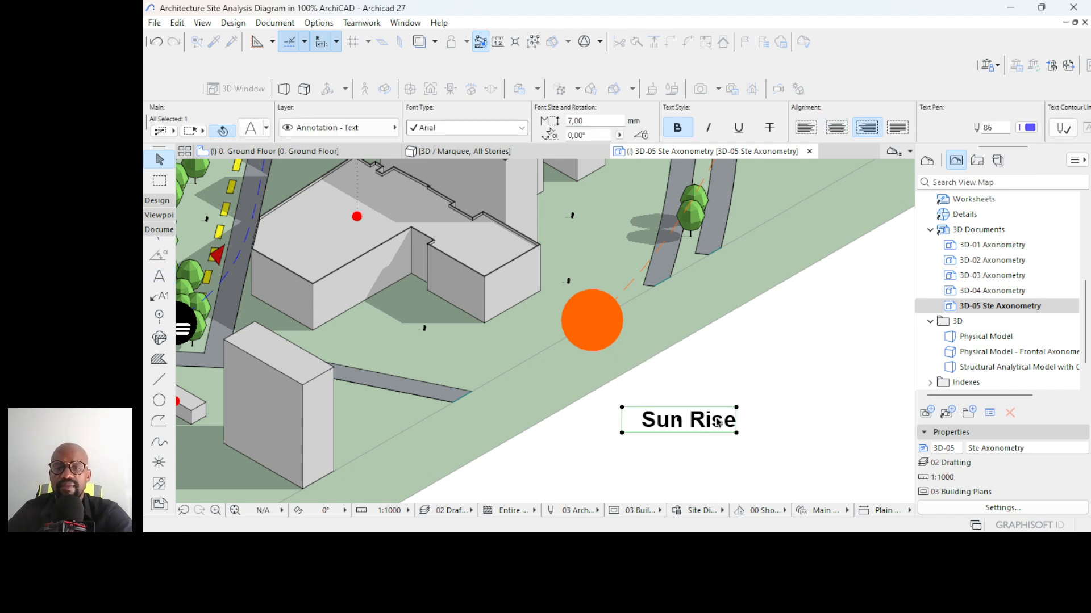
- Left-align the "Sun Rise" label and move it up beside the lower orange sun circle
{"action": "left_click", "coordinate": [803, 134]}
{"action": "left_click", "coordinate": [647, 415]}
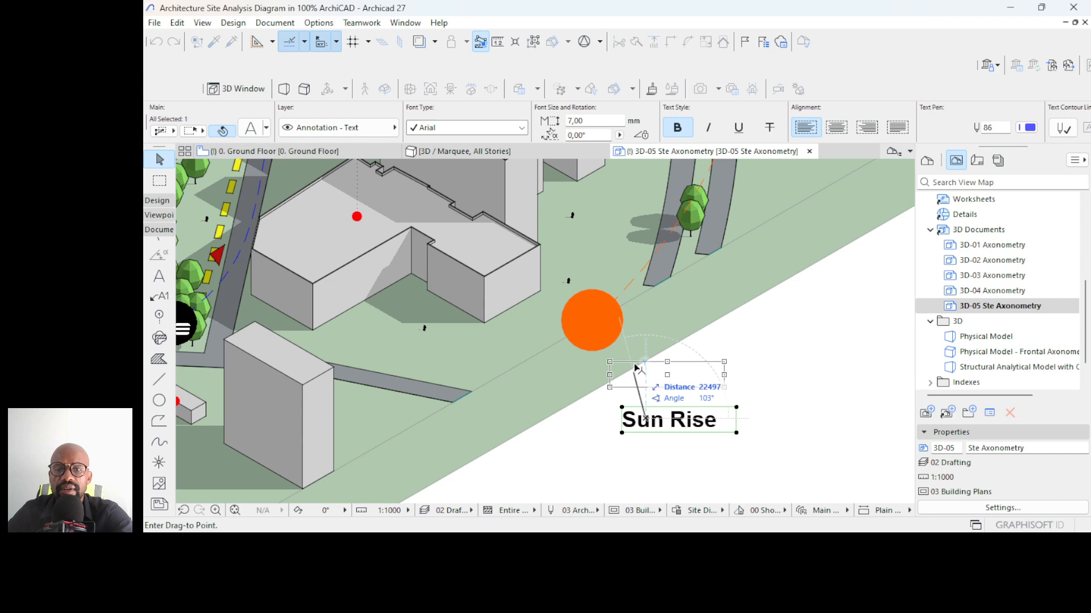
{"action": "left_click", "coordinate": [666, 347]}
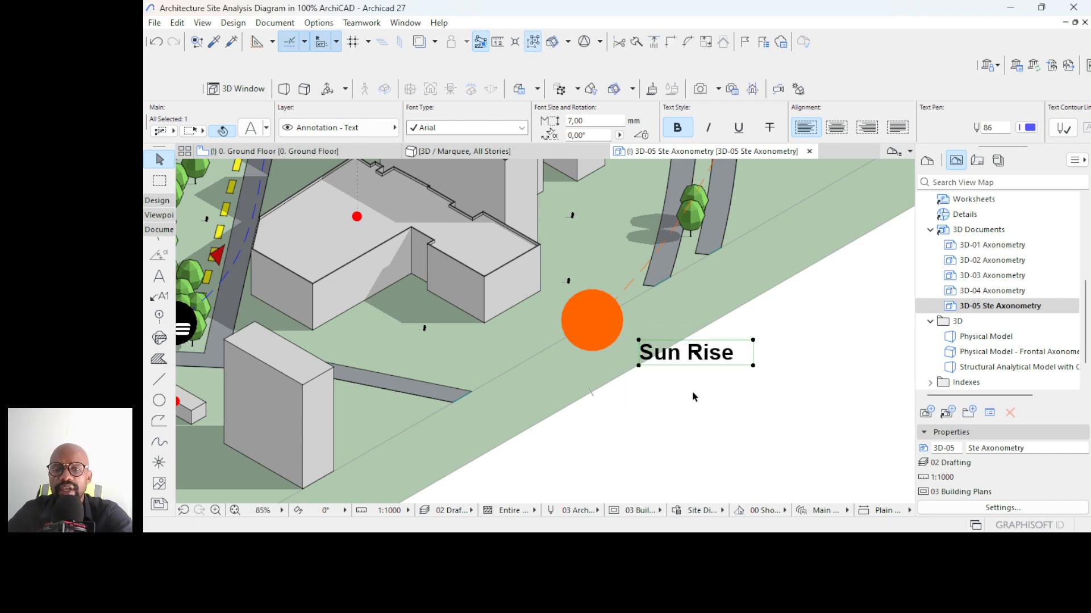
{"action": "scroll", "coordinate": [718, 419], "scroll_direction": "down", "scroll_amount": 5}
{"action": "left_click", "coordinate": [778, 402]}
{"action": "scroll", "coordinate": [779, 373], "scroll_direction": "down", "scroll_amount": 3}
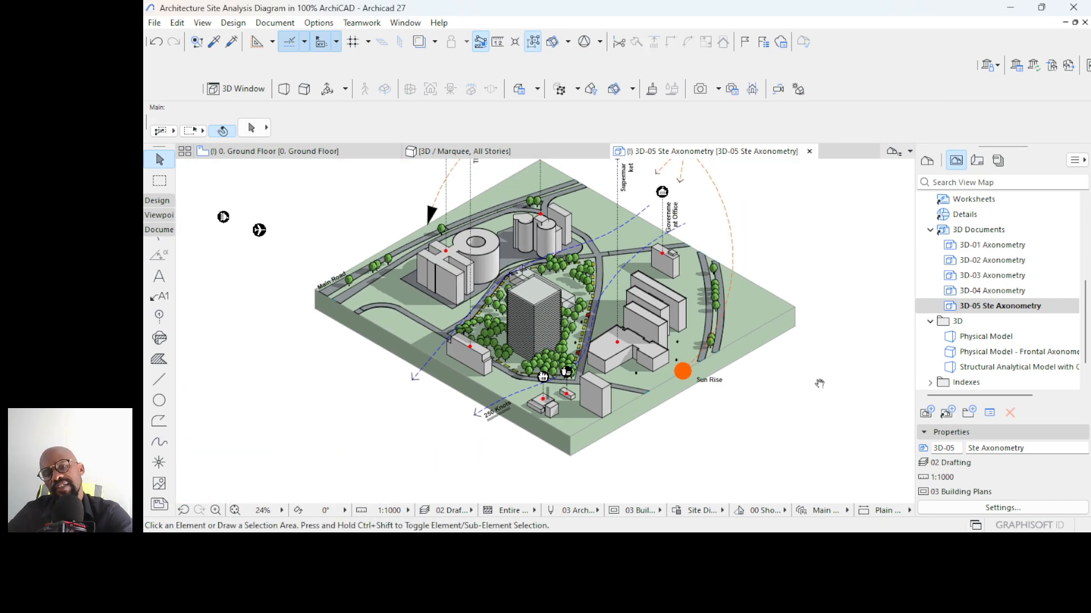
{"action": "scroll", "coordinate": [688, 415], "scroll_direction": "up", "scroll_amount": 3}
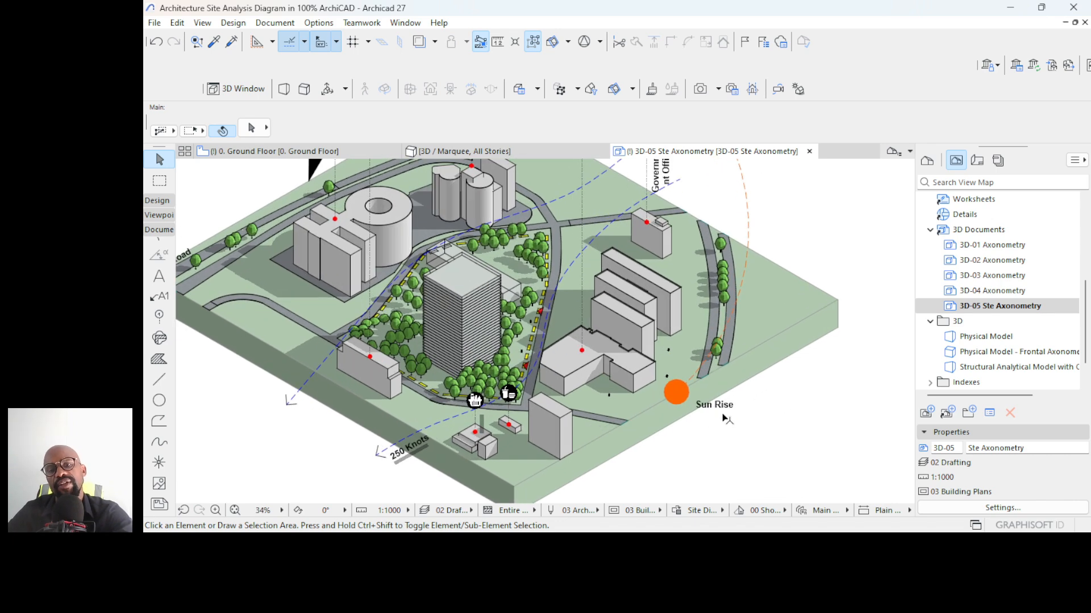
{"action": "scroll", "coordinate": [726, 421], "scroll_direction": "down", "scroll_amount": 4}
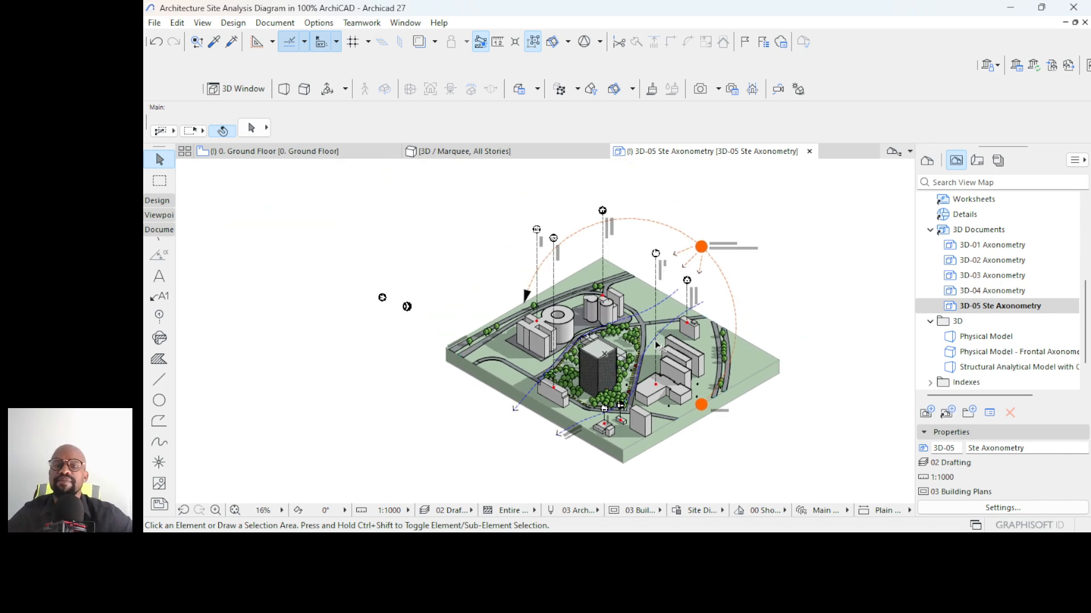
{"action": "scroll", "coordinate": [657, 345], "scroll_direction": "up", "scroll_amount": 3}
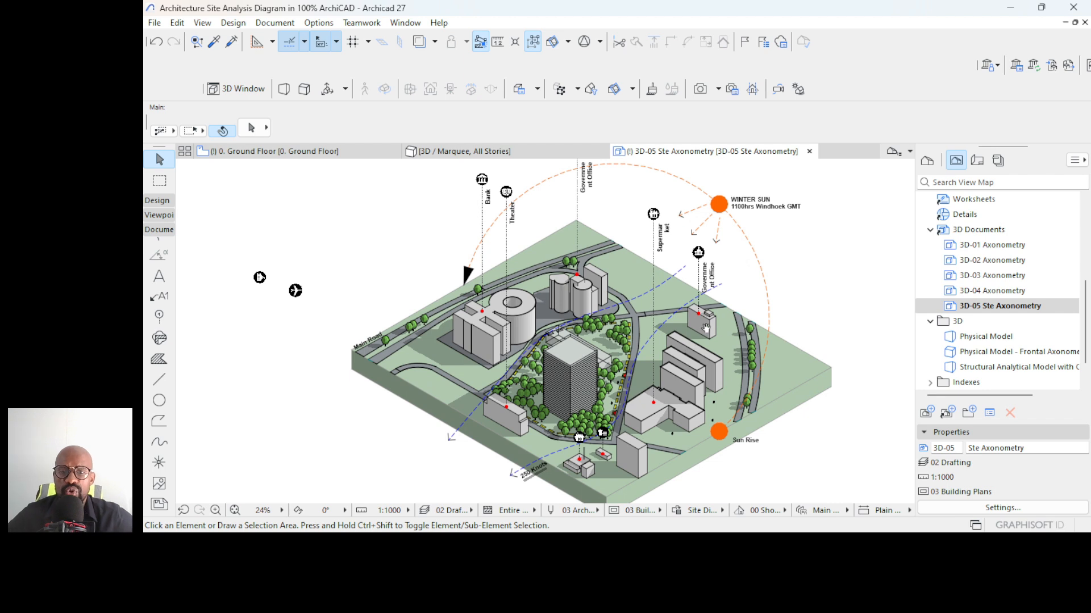
{"action": "middle_click_drag", "start_coordinate": [706, 328], "coordinate": [667, 328]}
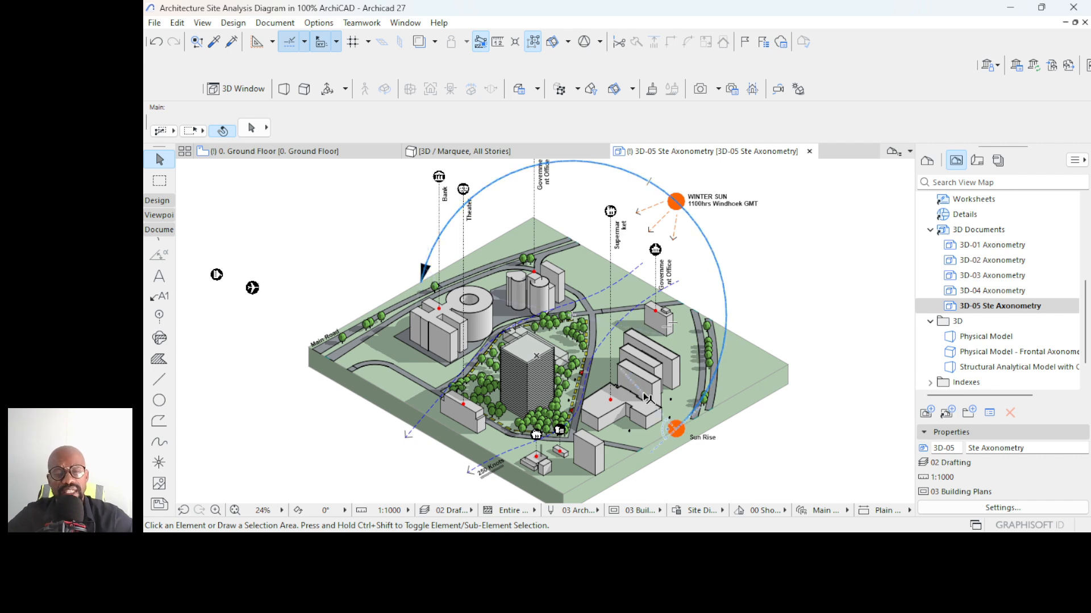
- Open the Library Manager and inspect the MSBIM site diagram symbol libraries linked to the project
{"action": "left_click", "coordinate": [152, 23]}
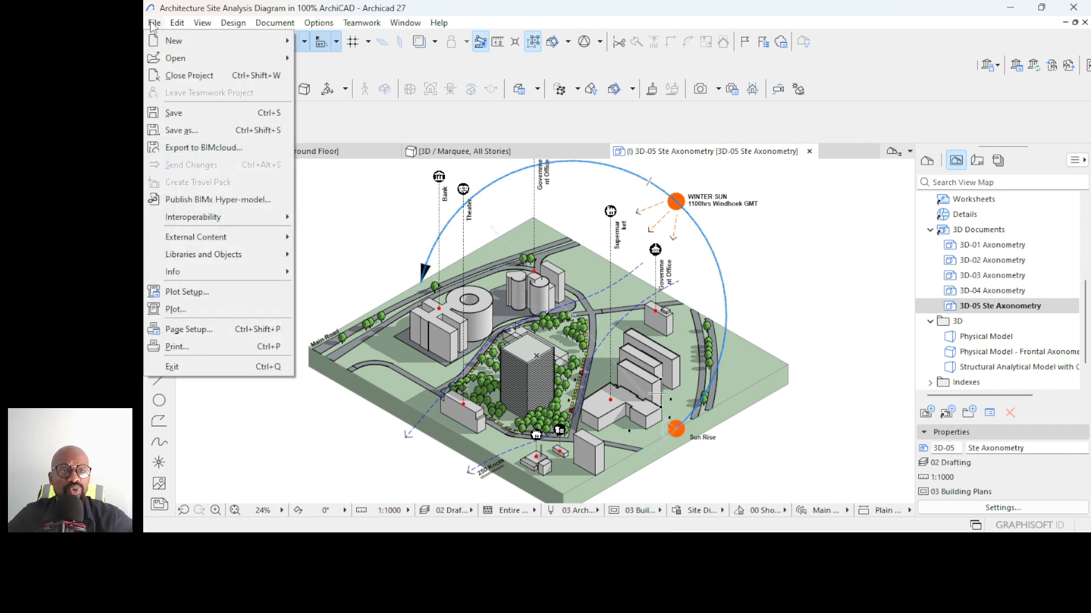
{"action": "mouse_move", "coordinate": [199, 218]}
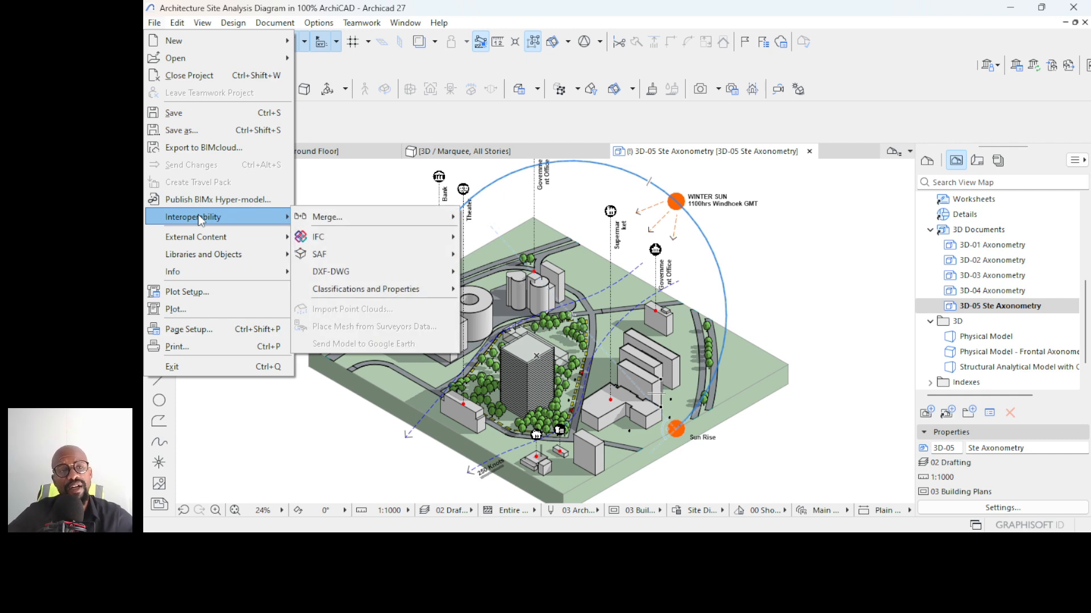
{"action": "mouse_move", "coordinate": [216, 255]}
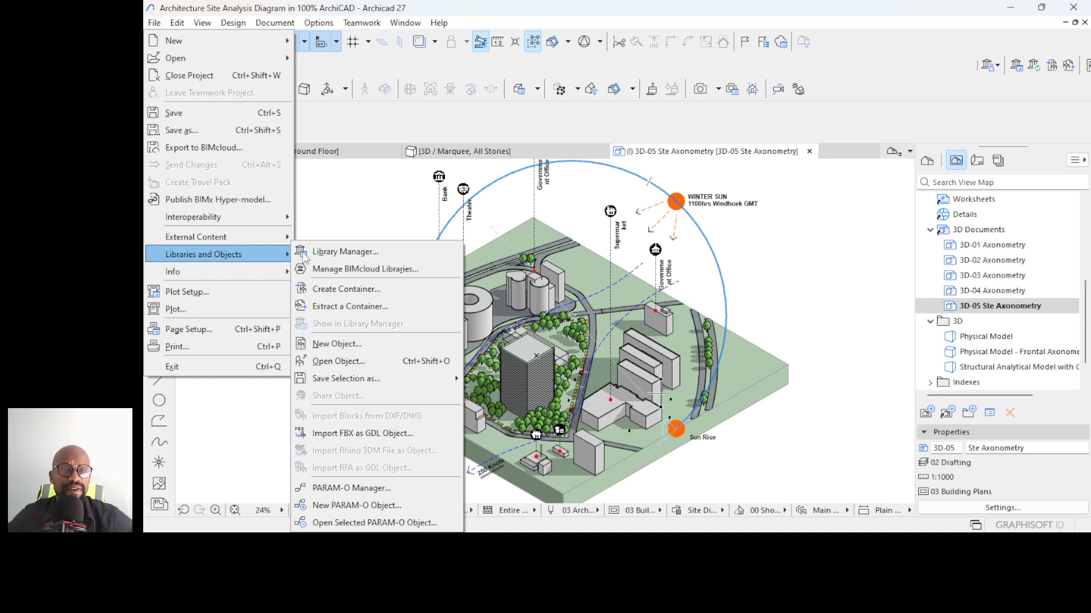
{"action": "left_click", "coordinate": [349, 255]}
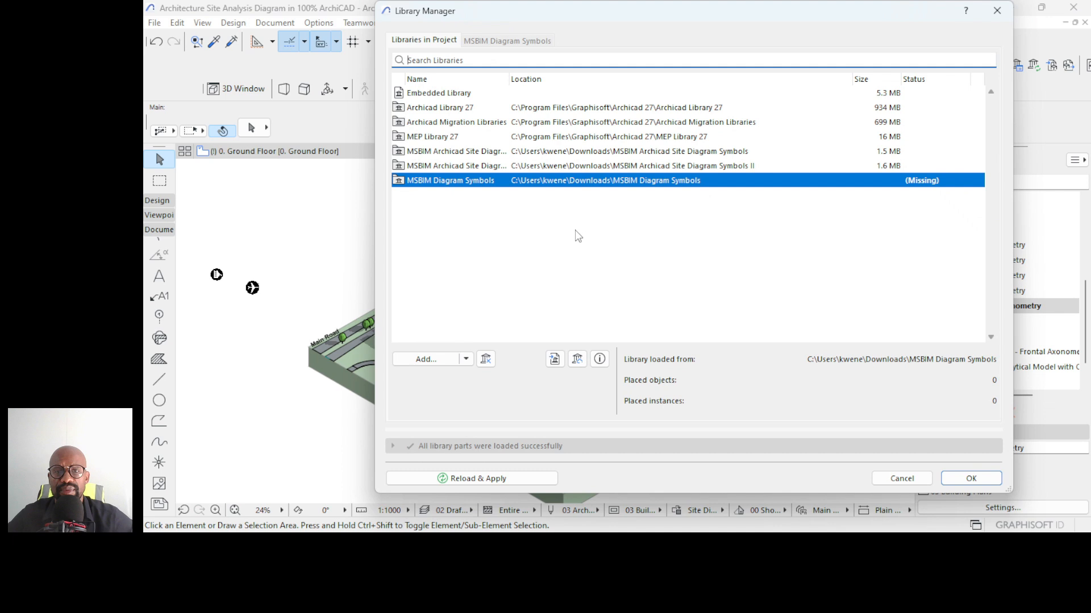
{"action": "left_click", "coordinate": [441, 151]}
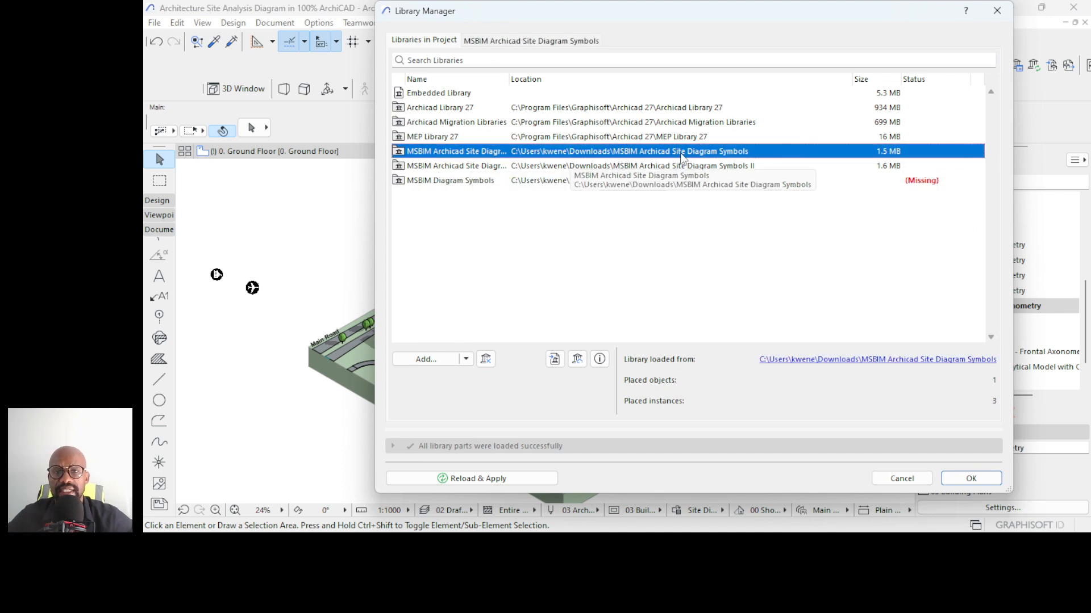
{"action": "left_click", "coordinate": [525, 167]}
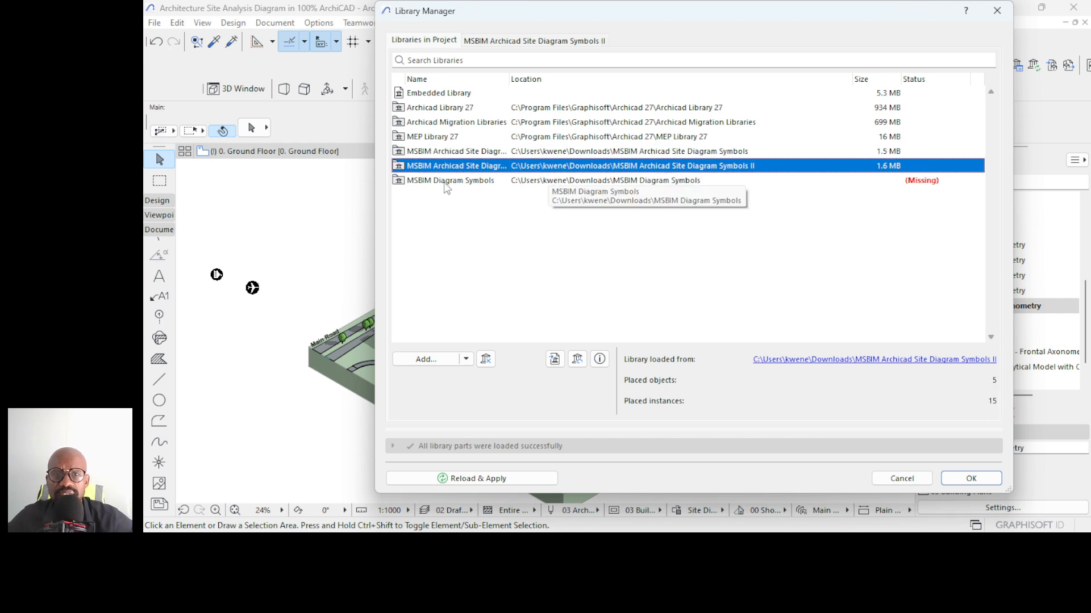
{"action": "left_click", "coordinate": [421, 185]}
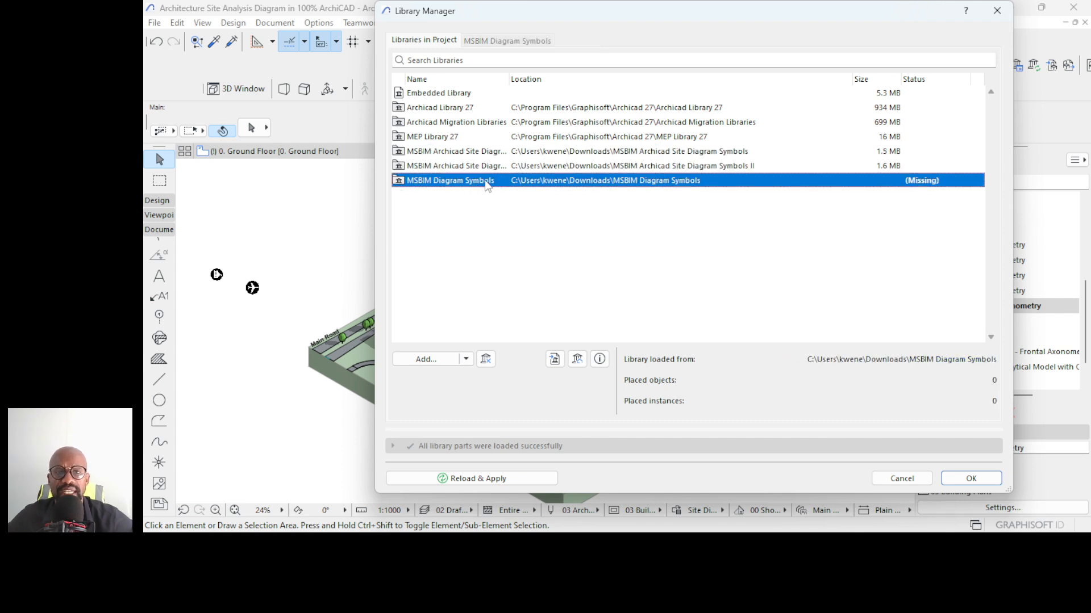
{"action": "left_click", "coordinate": [455, 166]}
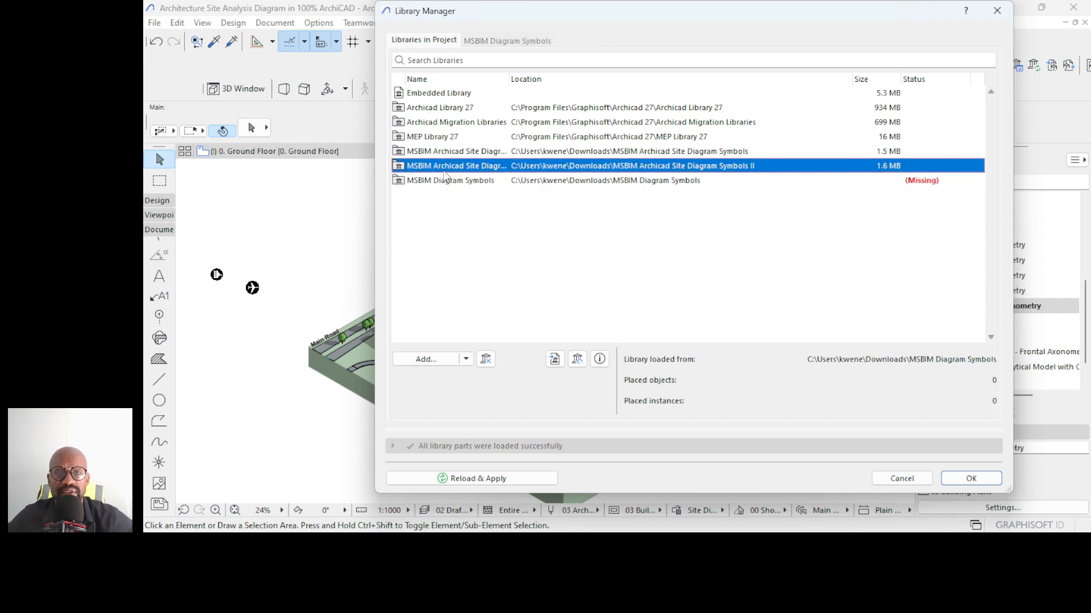
{"action": "left_click", "coordinate": [423, 360]}
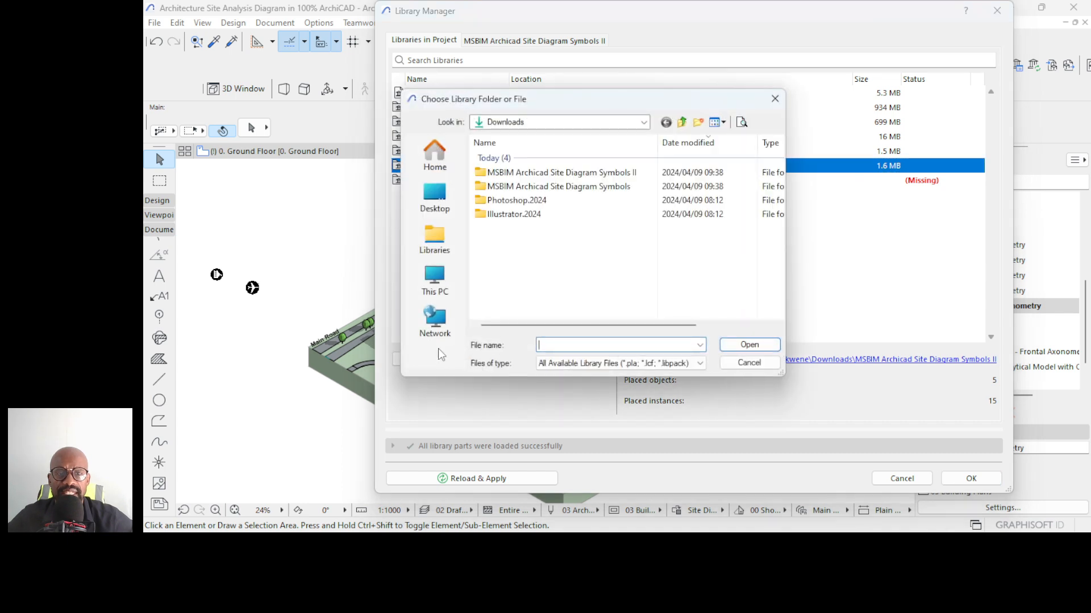
{"action": "left_click", "coordinate": [556, 188]}
{"action": "left_click", "coordinate": [559, 175]}
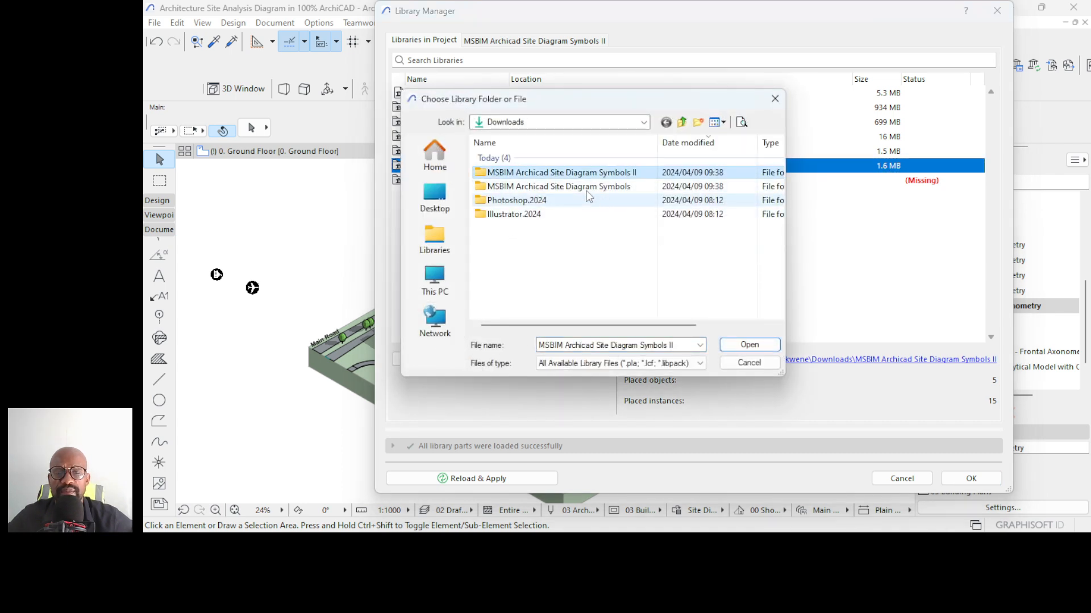
{"action": "left_click", "coordinate": [548, 188]}
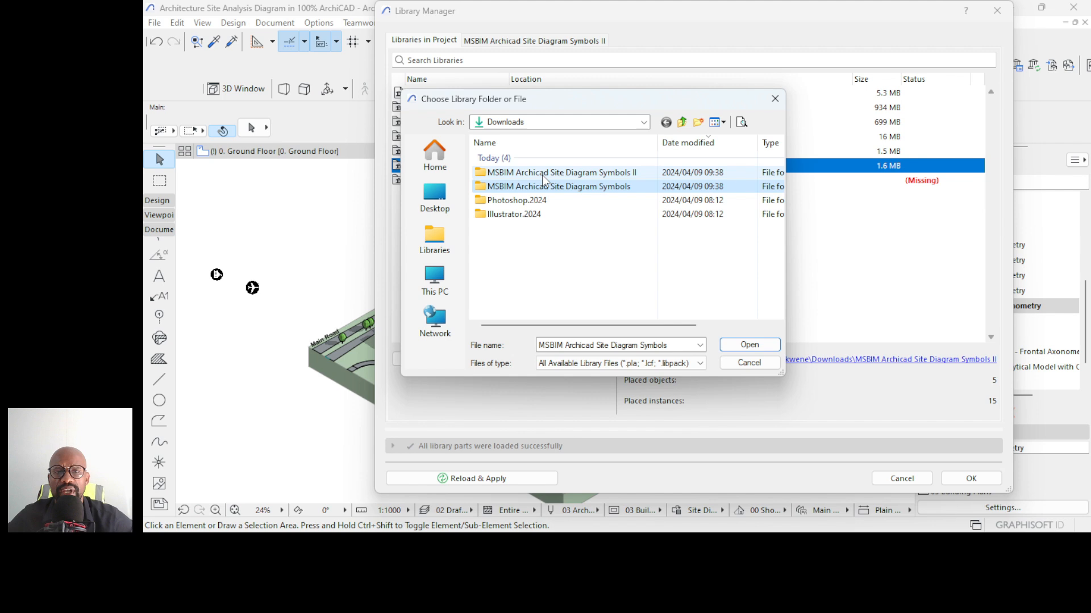
{"action": "left_click", "coordinate": [749, 363]}
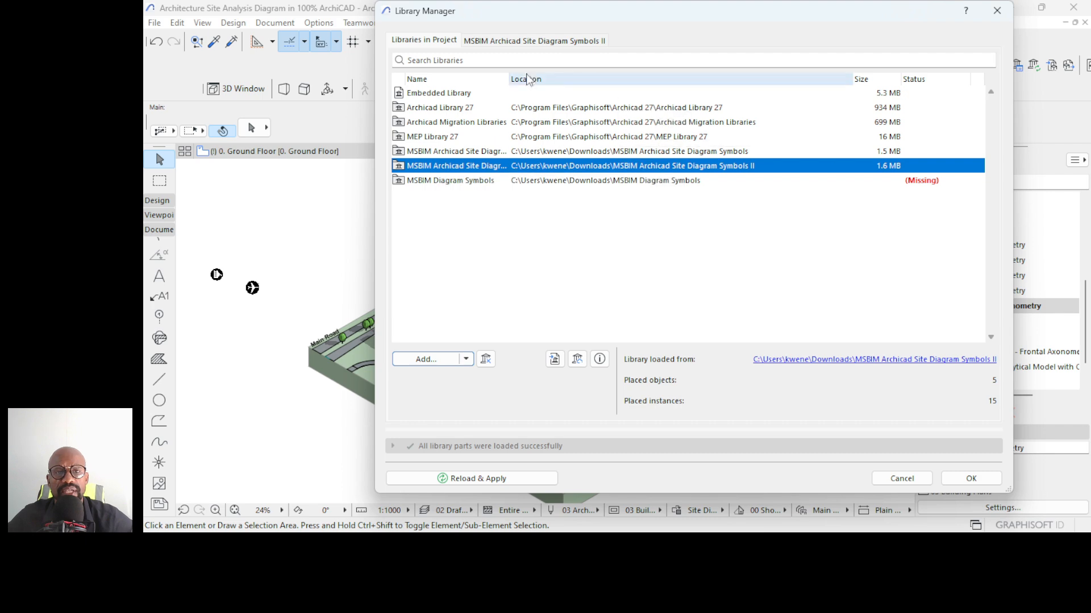
- Widen the Name column so the full library names can be read, and accept the Library Manager
{"action": "left_click_drag", "start_coordinate": [509, 77], "coordinate": [645, 108]}
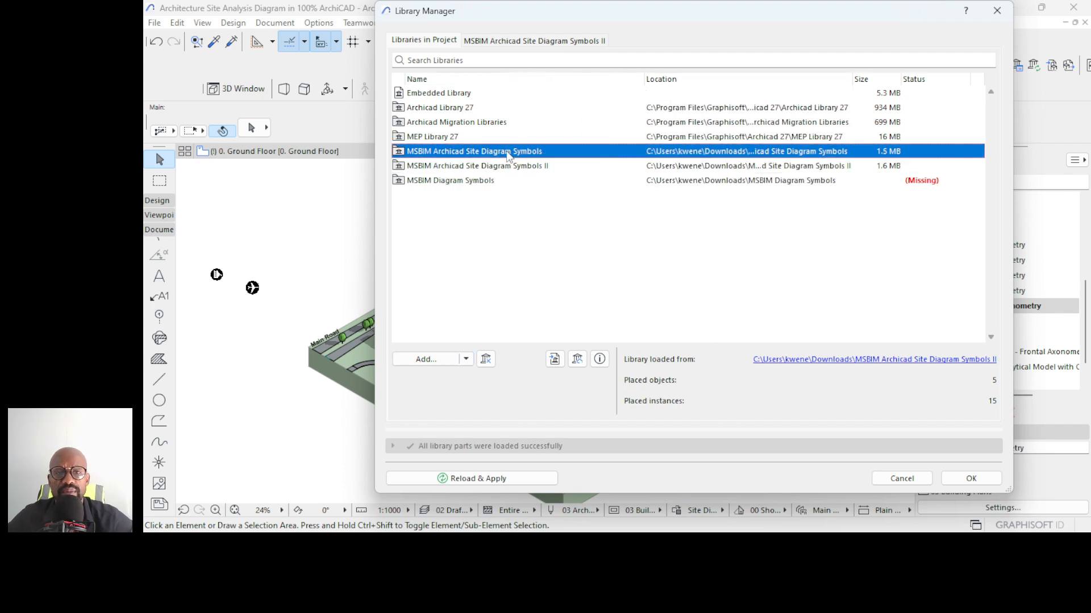
{"action": "left_click", "coordinate": [971, 478]}
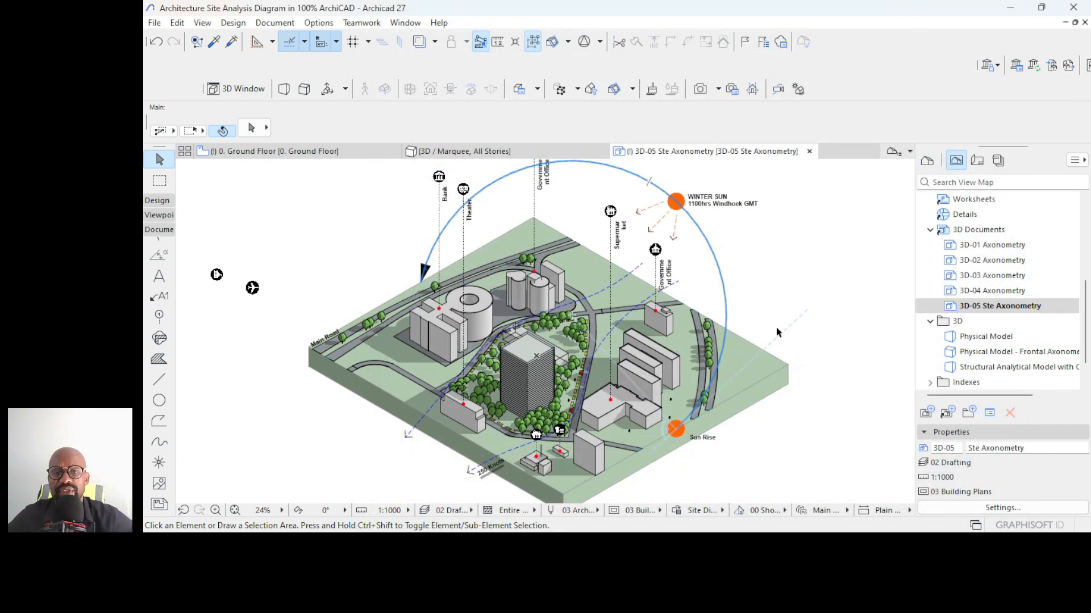
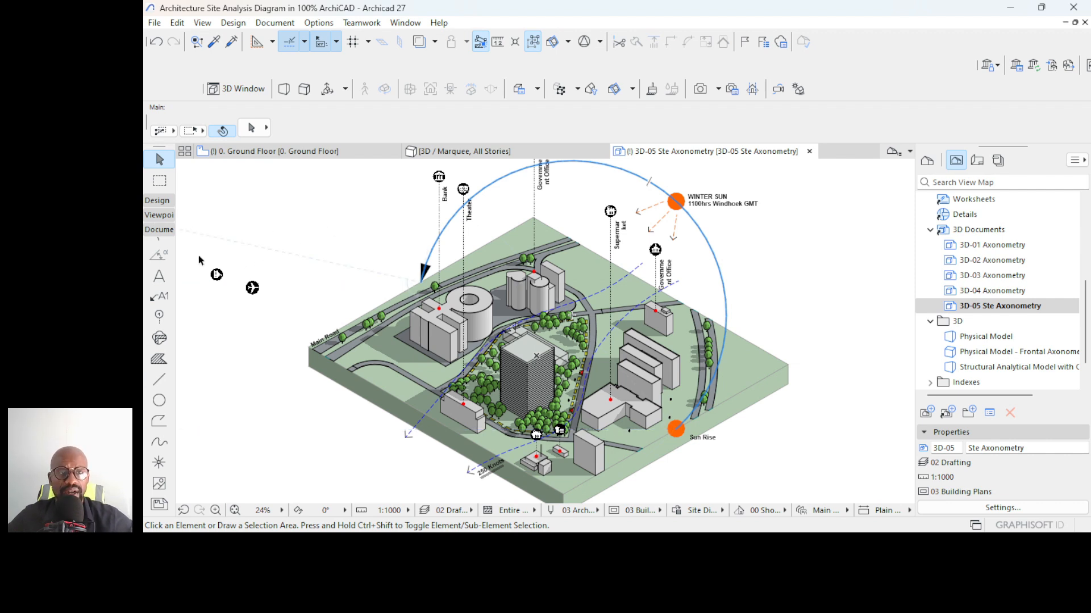
- Open the Object tool's default settings and browse to the linked MSBIM Archicad Site Diagram Symbols library folder
{"action": "left_click", "coordinate": [162, 203]}
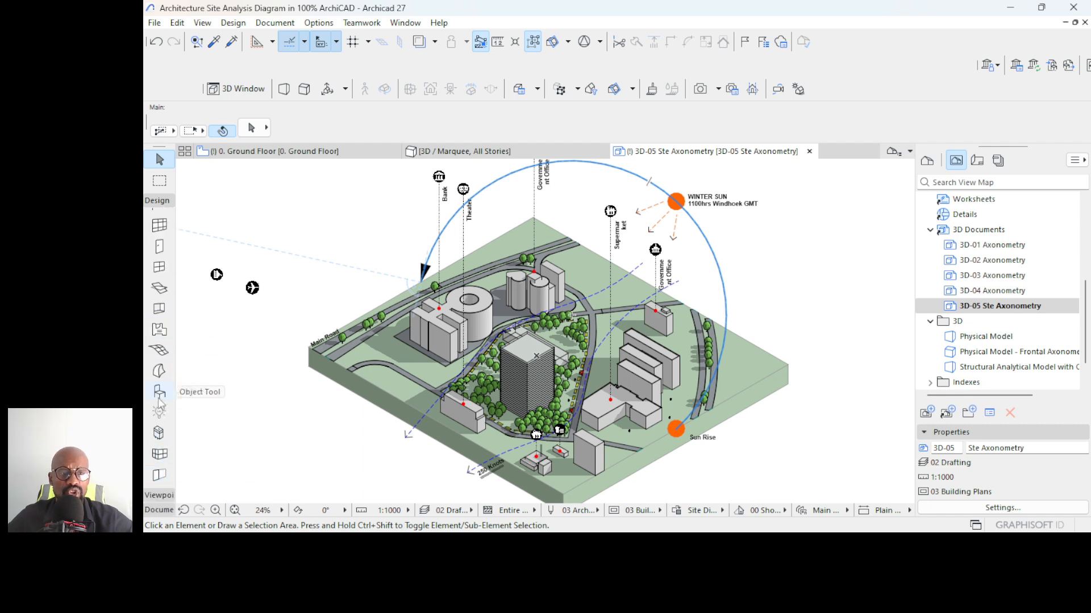
{"action": "left_click", "coordinate": [160, 392]}
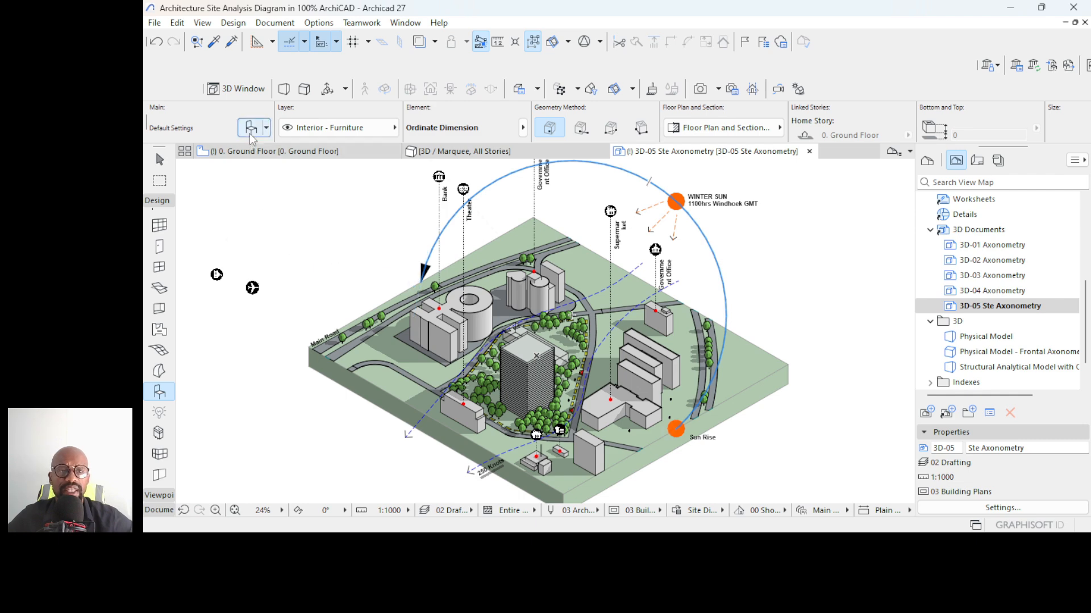
{"action": "key", "text": "ctrl+t"}
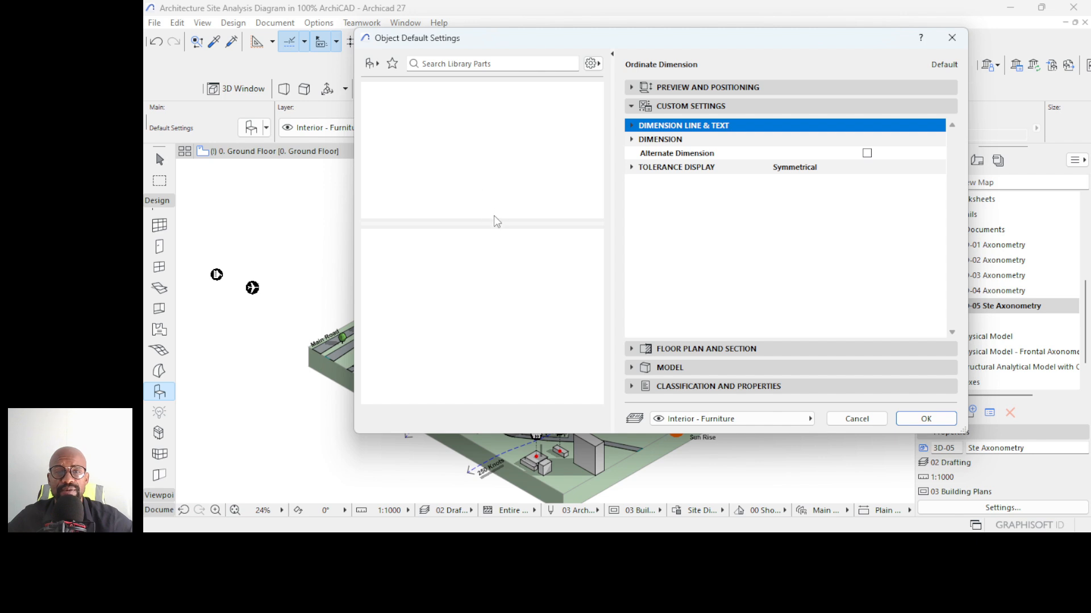
{"action": "left_click", "coordinate": [369, 66]}
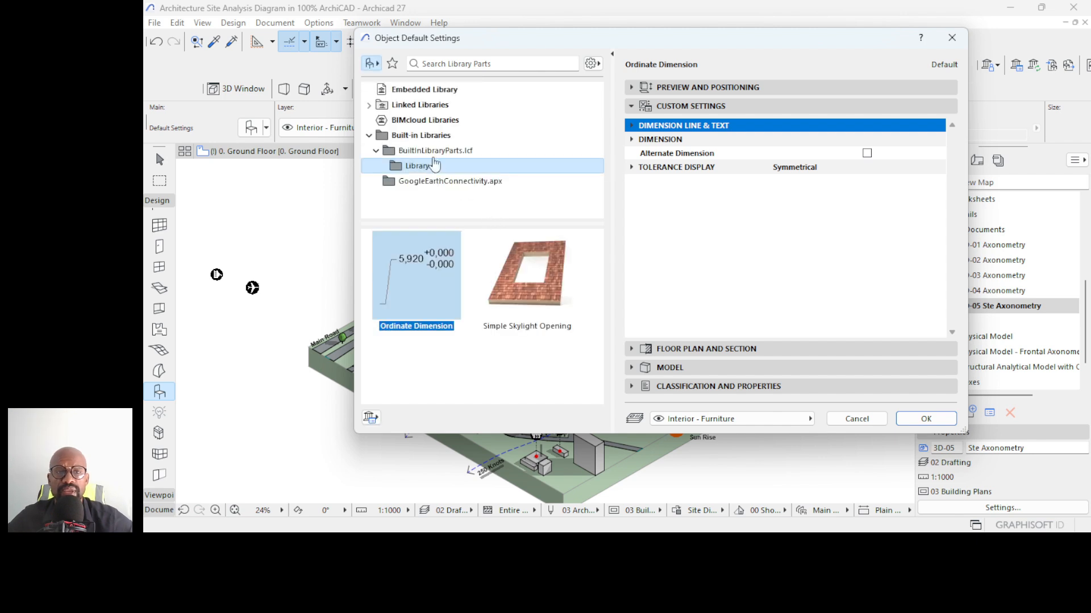
{"action": "left_click", "coordinate": [368, 136]}
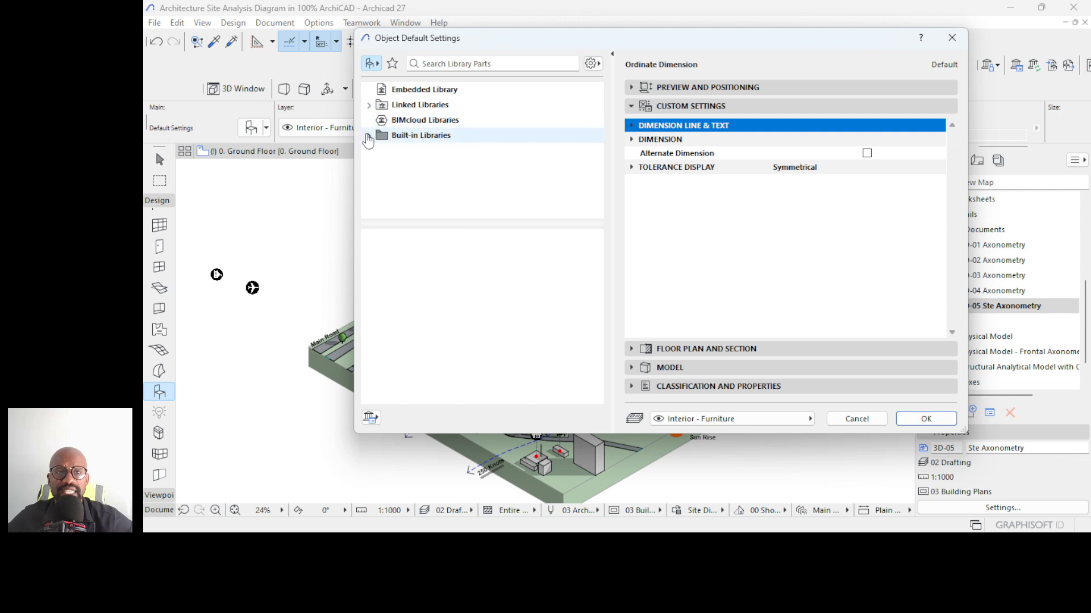
{"action": "left_click", "coordinate": [369, 106]}
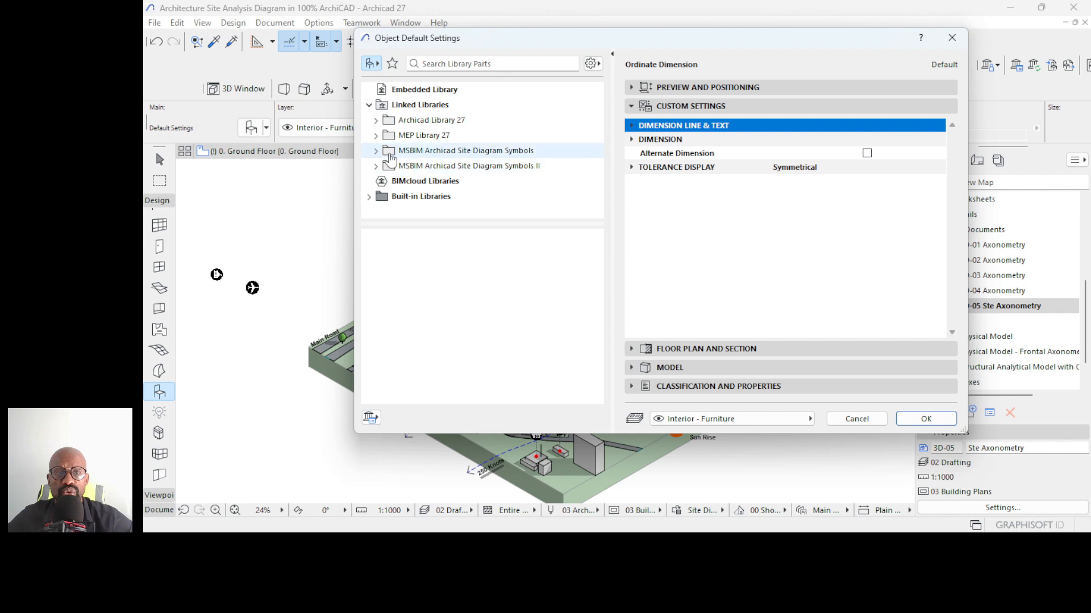
{"action": "left_click", "coordinate": [431, 151]}
{"action": "double_click", "coordinate": [417, 272]}
- Browse the arrow and line symbols and choose Arrow Head 10gsm as the object to place
{"action": "scroll", "coordinate": [492, 291], "scroll_direction": "down", "scroll_amount": 10}
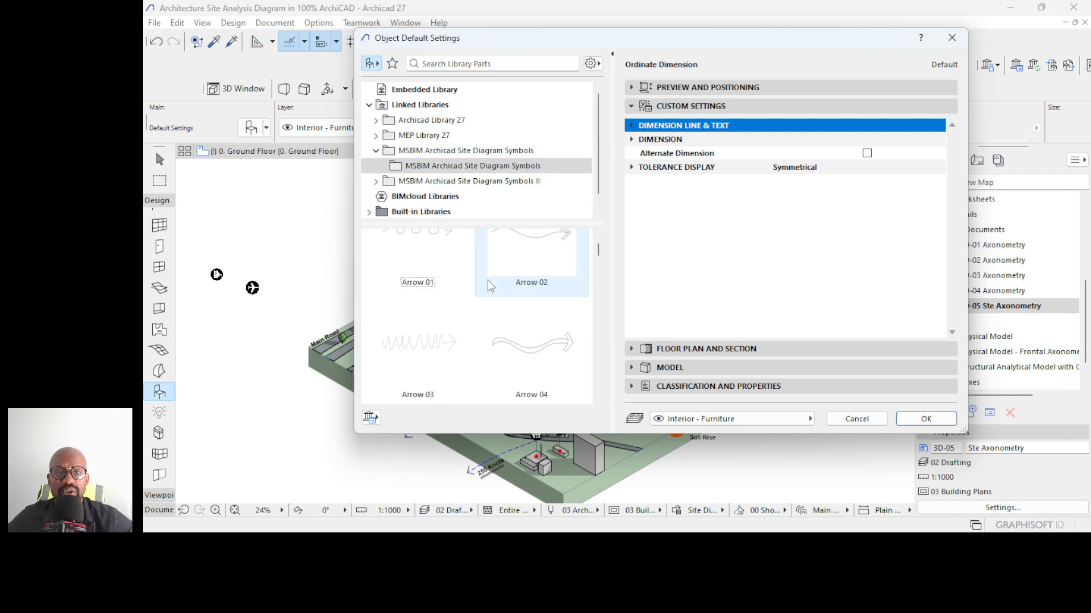
{"action": "scroll", "coordinate": [502, 352], "scroll_direction": "down", "scroll_amount": 10}
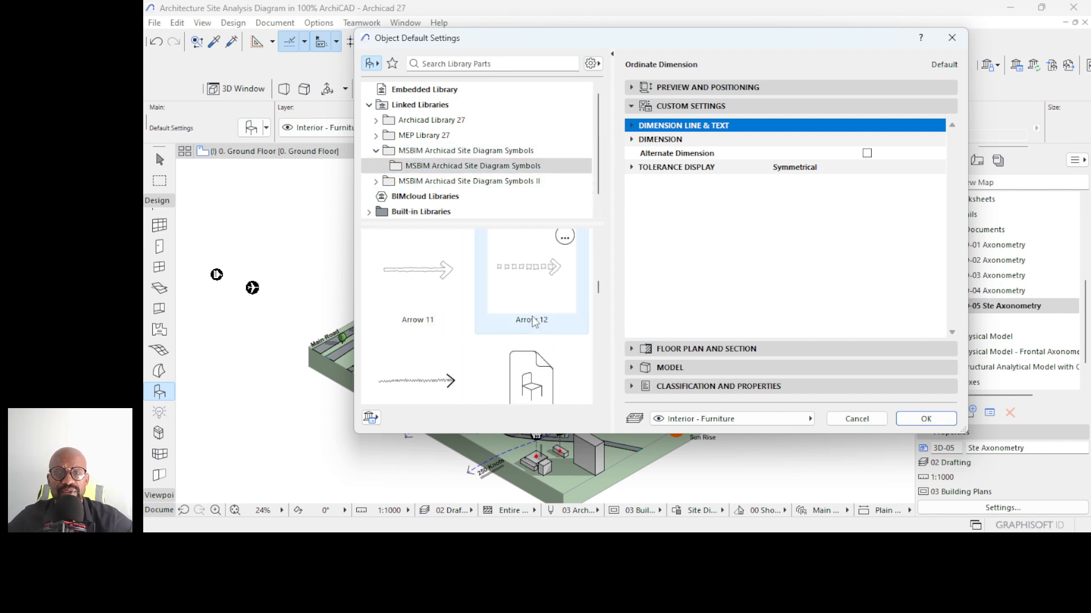
{"action": "scroll", "coordinate": [525, 317], "scroll_direction": "down", "scroll_amount": 5}
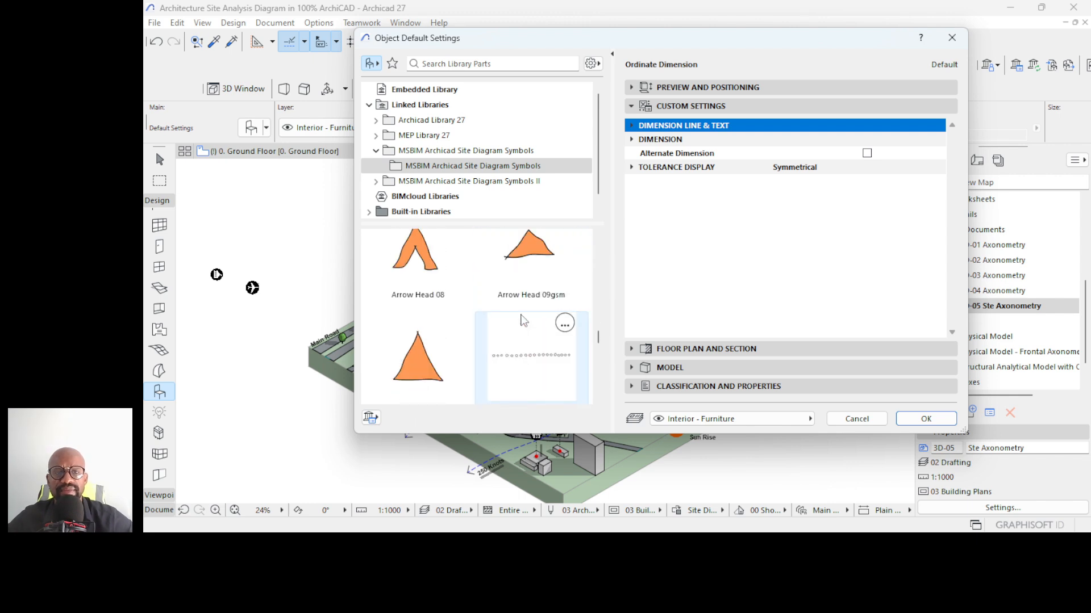
{"action": "scroll", "coordinate": [525, 324], "scroll_direction": "down", "scroll_amount": 2}
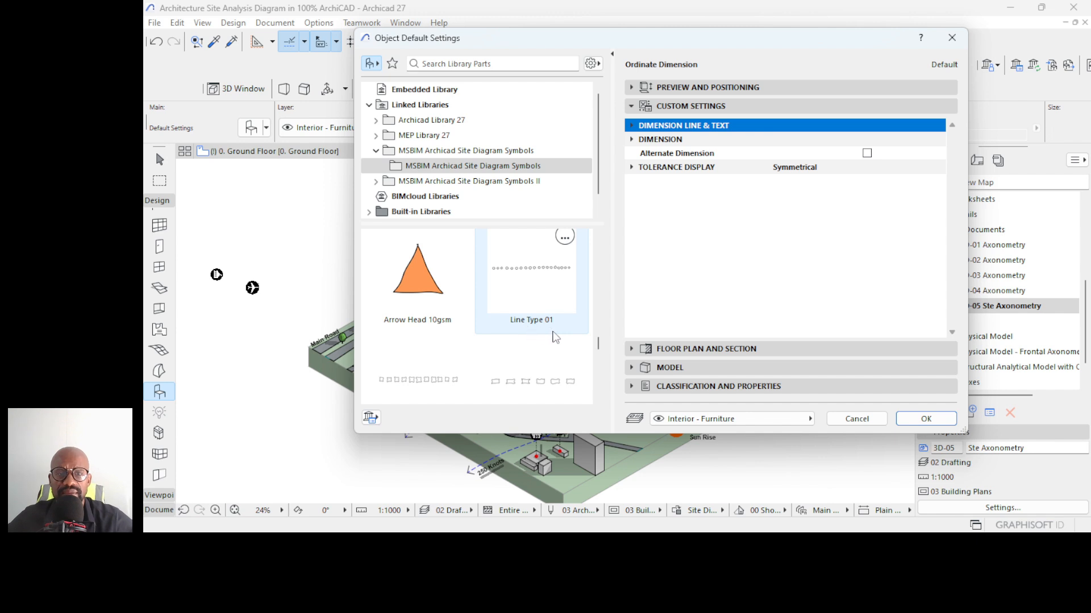
{"action": "scroll", "coordinate": [551, 335], "scroll_direction": "up", "scroll_amount": 2}
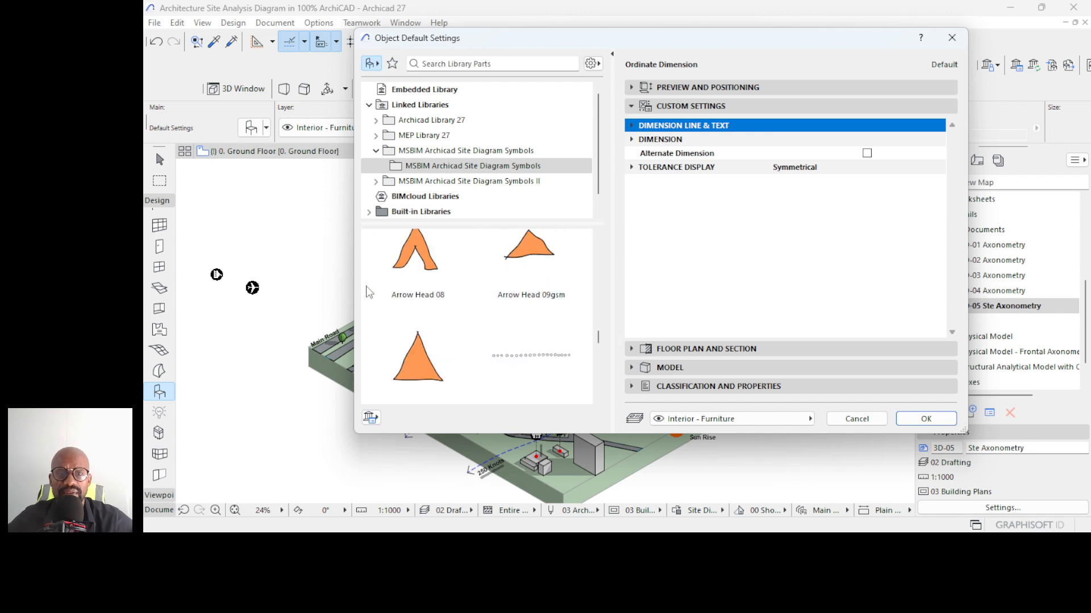
{"action": "scroll", "coordinate": [497, 321], "scroll_direction": "up", "scroll_amount": 4}
{"action": "scroll", "coordinate": [497, 319], "scroll_direction": "down", "scroll_amount": 2}
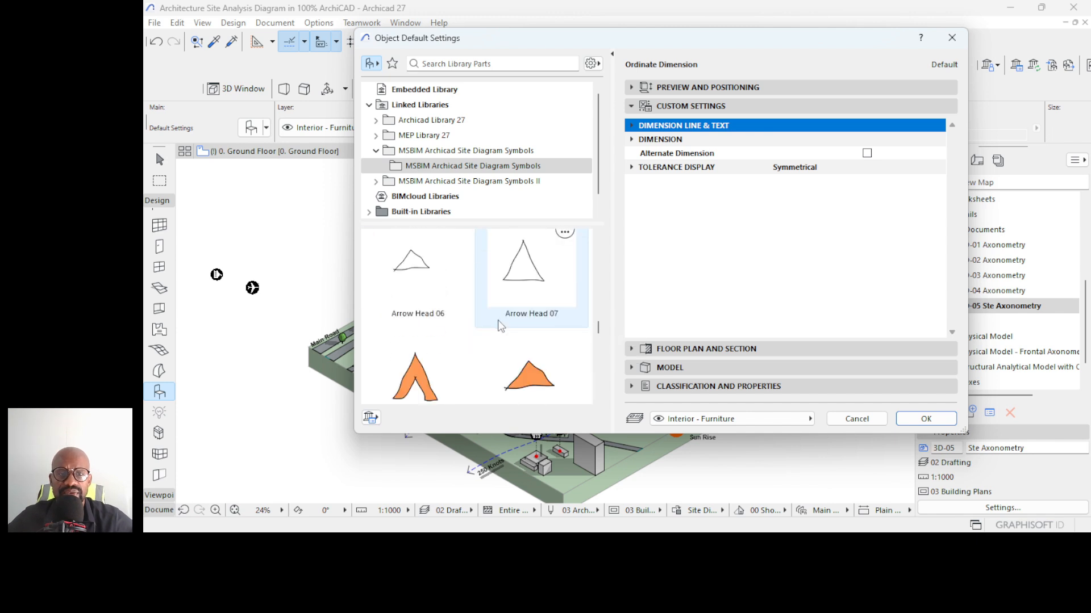
{"action": "scroll", "coordinate": [499, 323], "scroll_direction": "down", "scroll_amount": 3}
{"action": "left_click", "coordinate": [436, 339]}
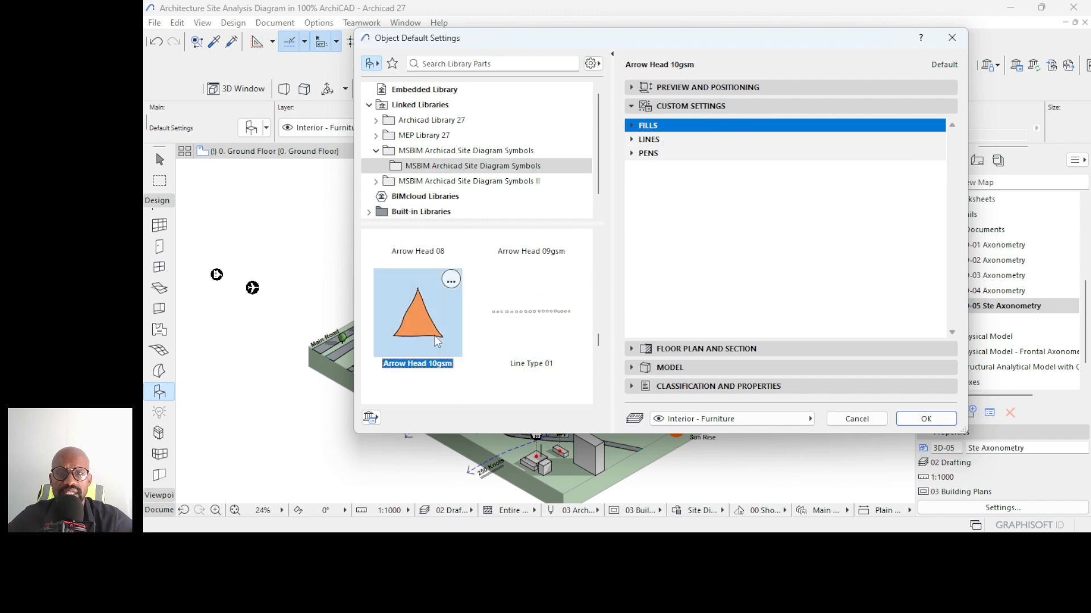
- Accept Arrow Head 10gsm in the object settings and place one arrowhead on the road beside the tower's tree-lined site boundary
{"action": "left_click", "coordinate": [944, 424]}
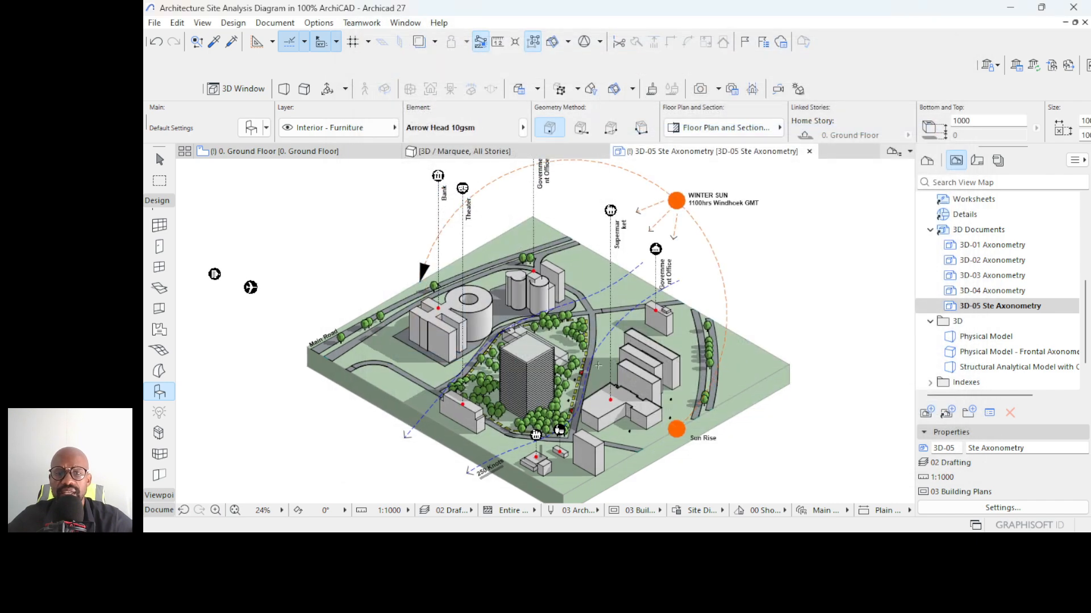
{"action": "scroll", "coordinate": [595, 348], "scroll_direction": "up", "scroll_amount": 6}
{"action": "scroll", "coordinate": [614, 301], "scroll_direction": "down", "scroll_amount": 5}
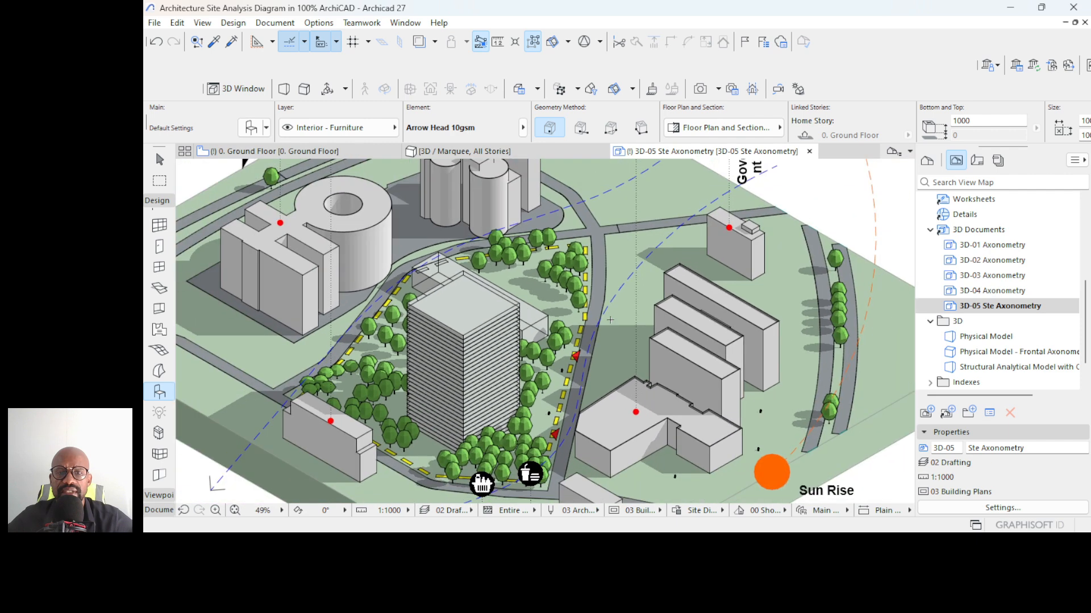
{"action": "scroll", "coordinate": [588, 351], "scroll_direction": "up", "scroll_amount": 5}
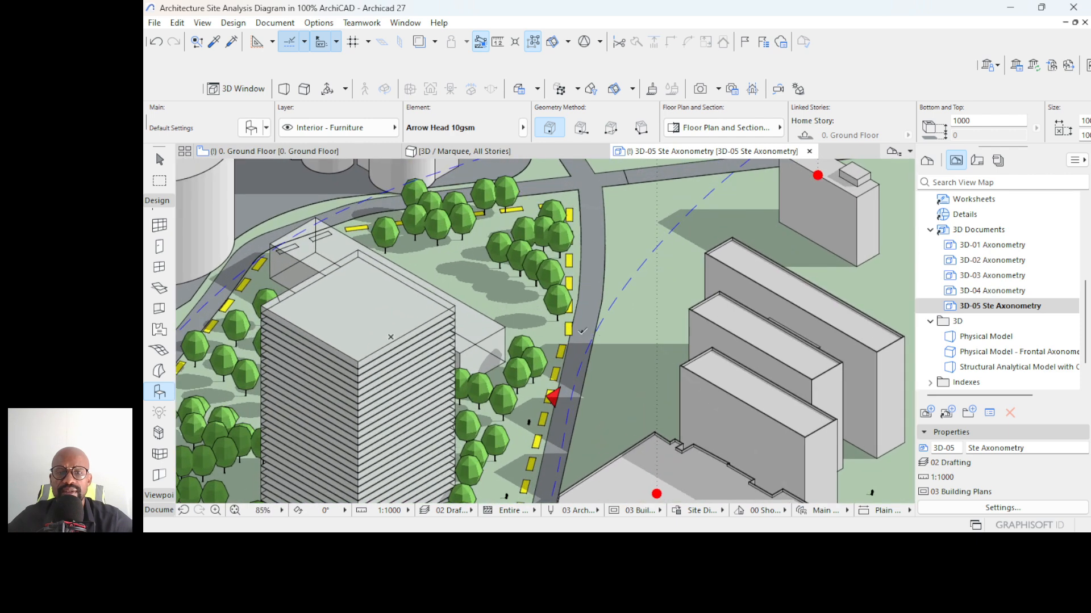
{"action": "scroll", "coordinate": [583, 332], "scroll_direction": "up", "scroll_amount": 7}
{"action": "left_click", "coordinate": [157, 165]}
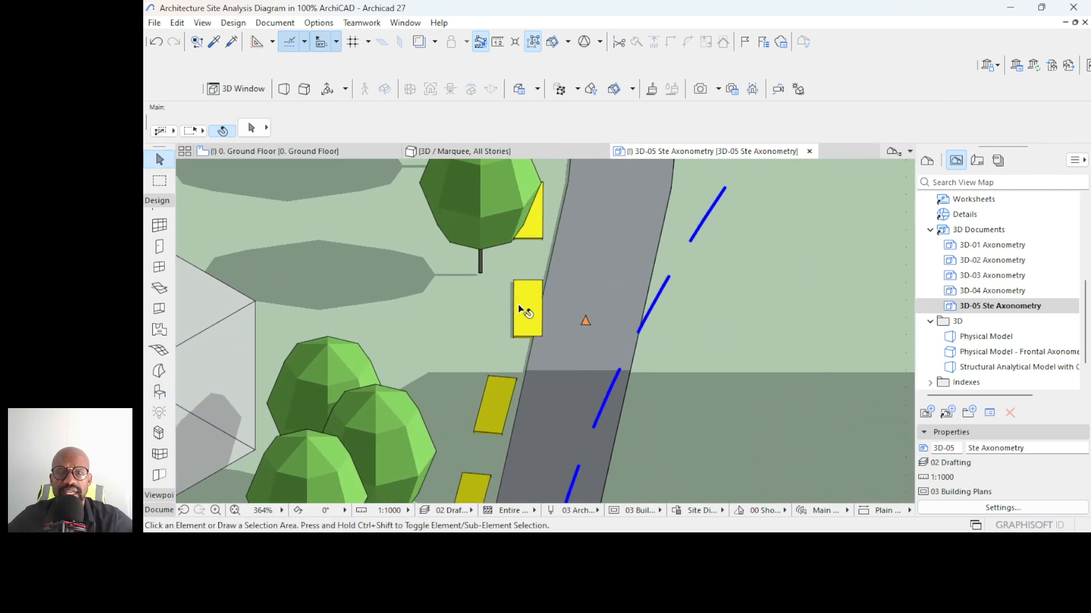
- Enlarge the placed arrowhead graphically with Resize from its base corner until it spans roughly the width of the road
{"action": "left_click", "coordinate": [583, 322]}
{"action": "scroll", "coordinate": [582, 323], "scroll_direction": "up", "scroll_amount": 2}
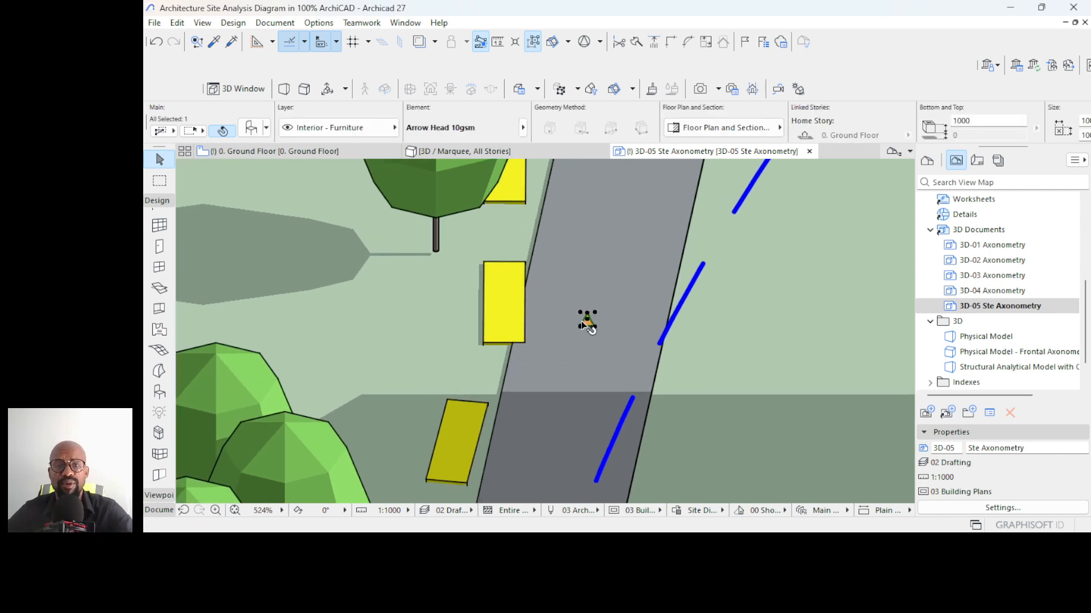
{"action": "key", "text": "ctrl+k"}
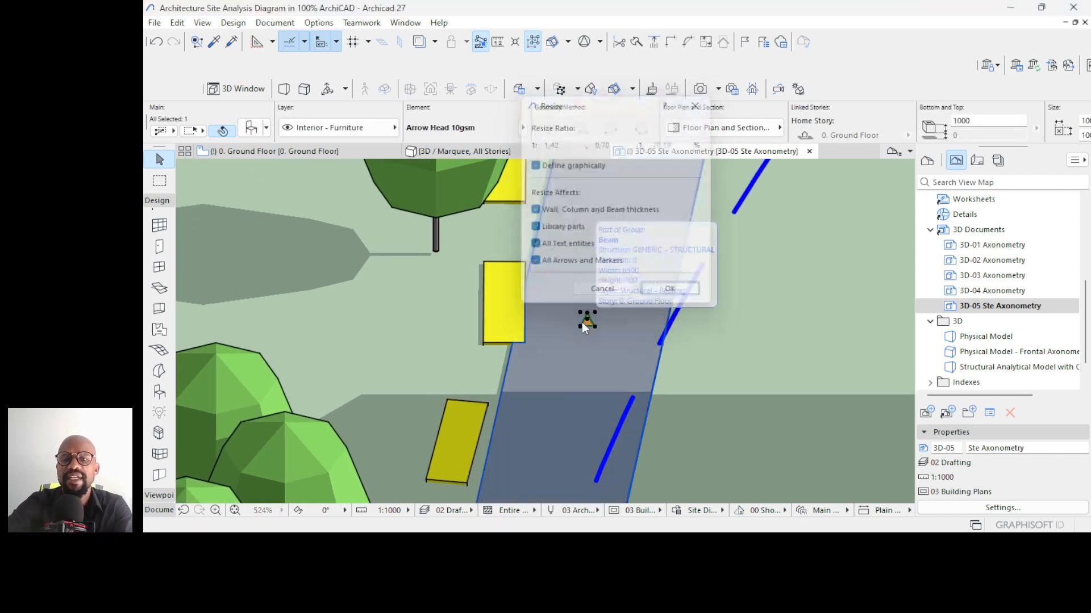
{"action": "key", "text": "Return"}
{"action": "left_click", "coordinate": [581, 323]}
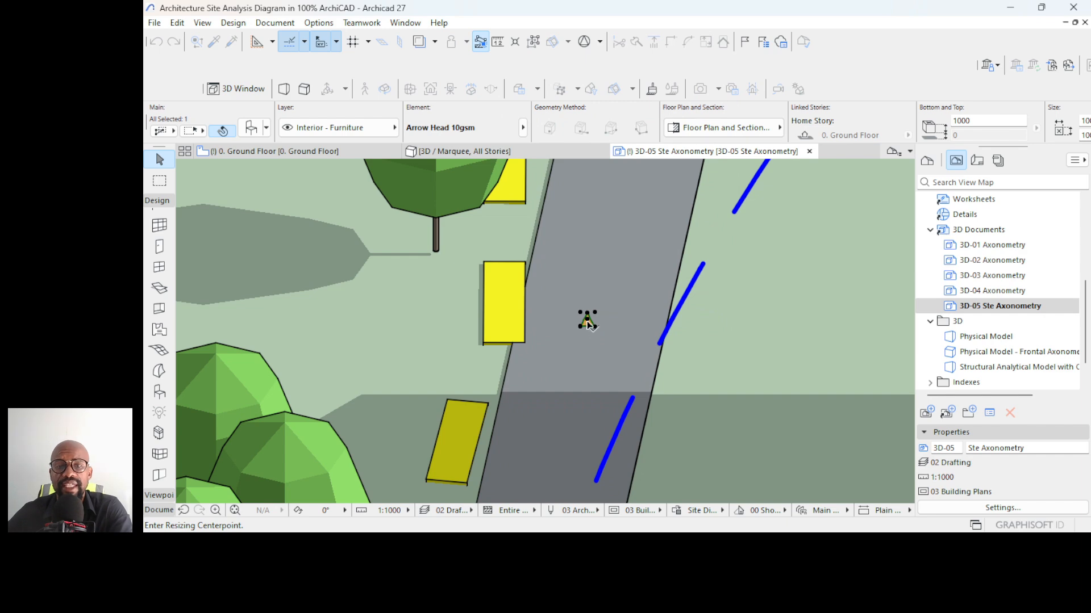
{"action": "left_click", "coordinate": [591, 327]}
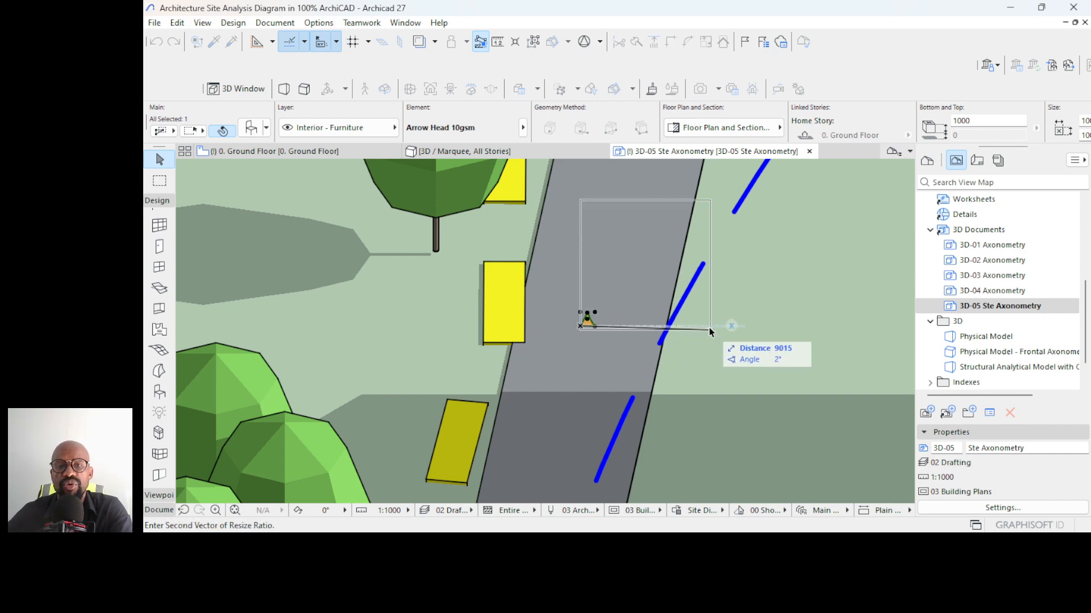
{"action": "left_click", "coordinate": [732, 329]}
{"action": "scroll", "coordinate": [580, 344], "scroll_direction": "down", "scroll_amount": 4}
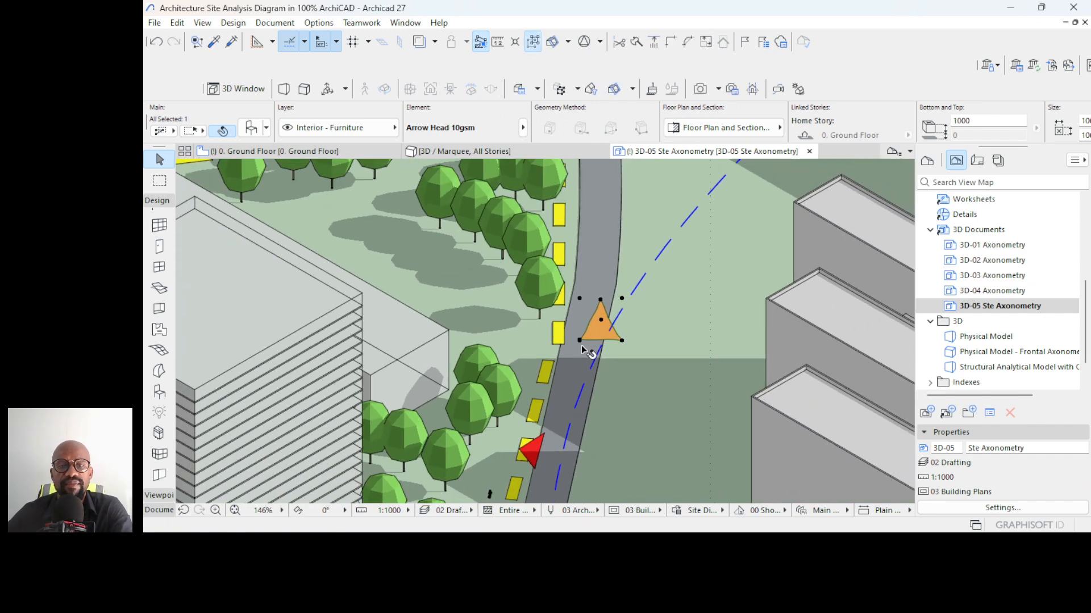
- Rotate the enlarged arrowhead about its centre by roughly 90° so that it points towards the tower site
{"action": "key", "text": "ctrl+e"}
{"action": "left_click", "coordinate": [601, 320]}
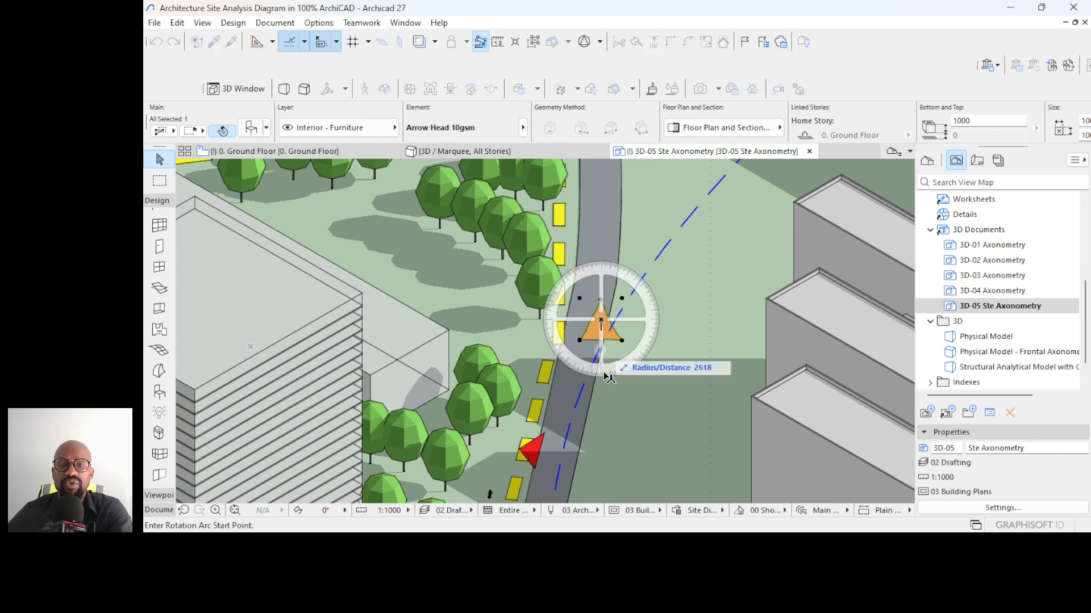
{"action": "left_click", "coordinate": [604, 380]}
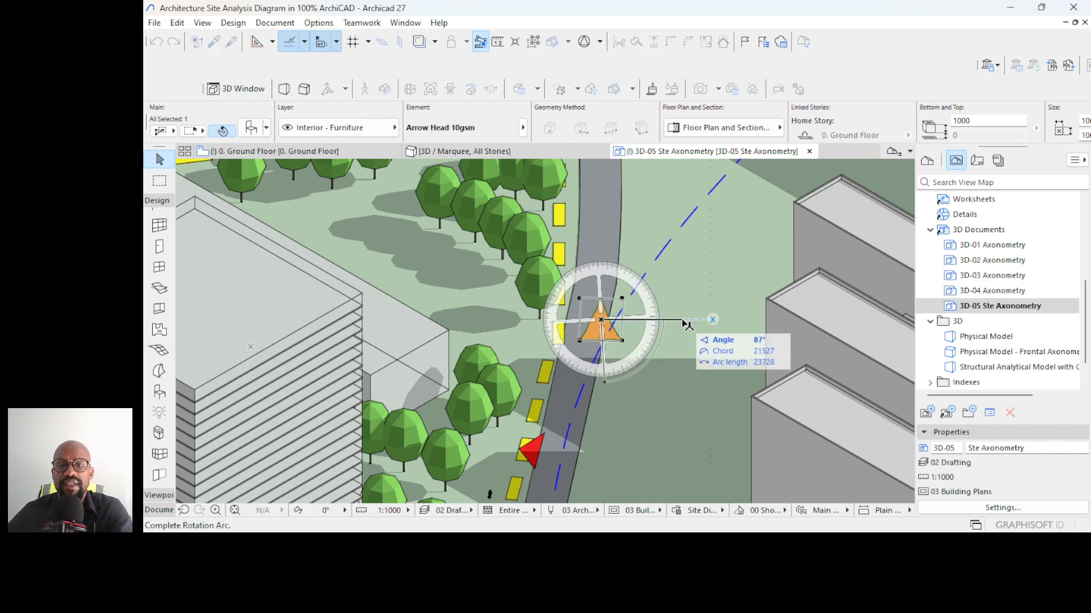
{"action": "left_click", "coordinate": [707, 320]}
{"action": "scroll", "coordinate": [601, 307], "scroll_direction": "down", "scroll_amount": 6}
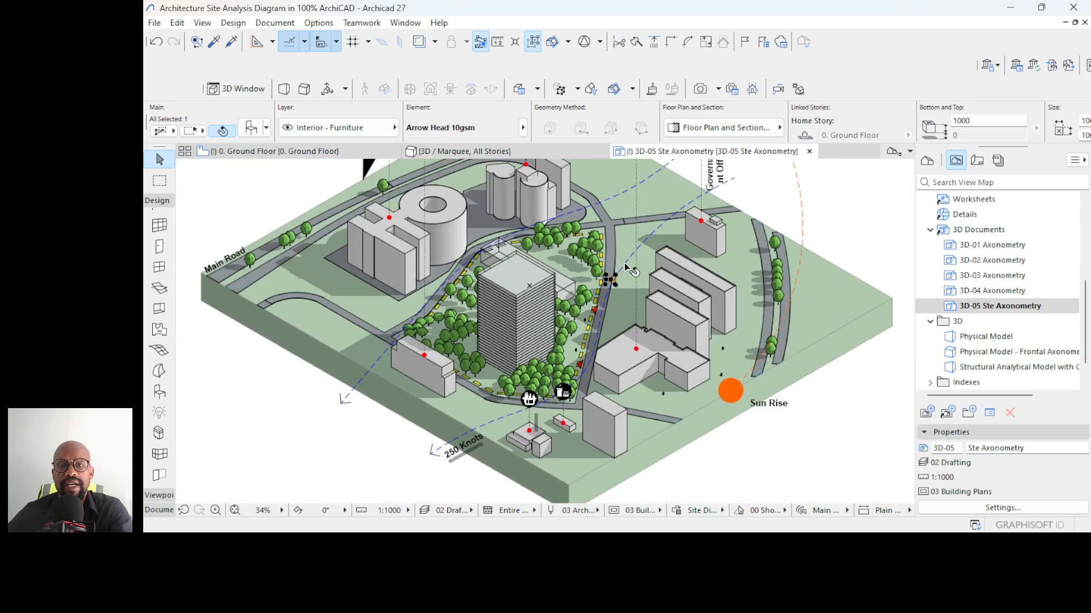
- Copy the arrowhead further down the same road, placing it between the two red access markers
{"action": "scroll", "coordinate": [596, 275], "scroll_direction": "up", "scroll_amount": 3}
{"action": "key", "text": "ctrl+shift+d"}
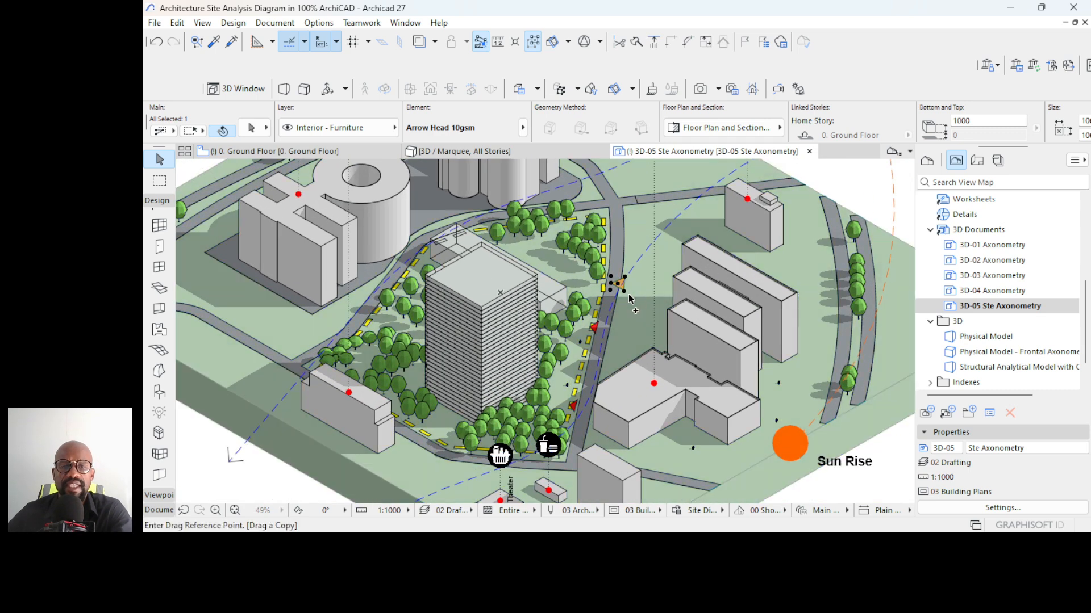
{"action": "left_click", "coordinate": [617, 284]}
{"action": "scroll", "coordinate": [594, 391], "scroll_direction": "up", "scroll_amount": 2}
{"action": "scroll", "coordinate": [594, 392], "scroll_direction": "up", "scroll_amount": 3}
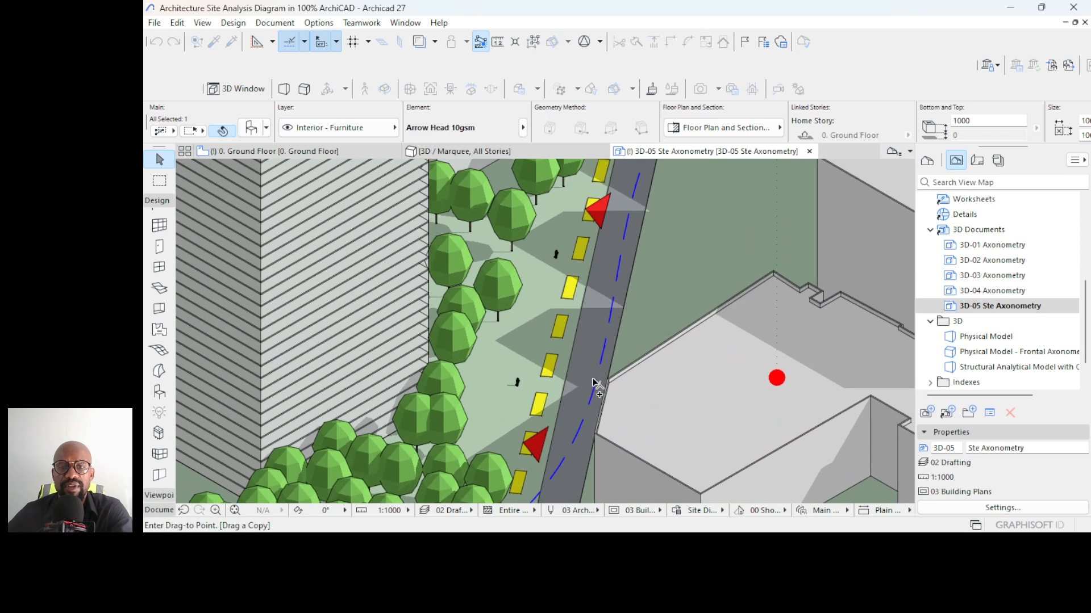
{"action": "left_click", "coordinate": [591, 380]}
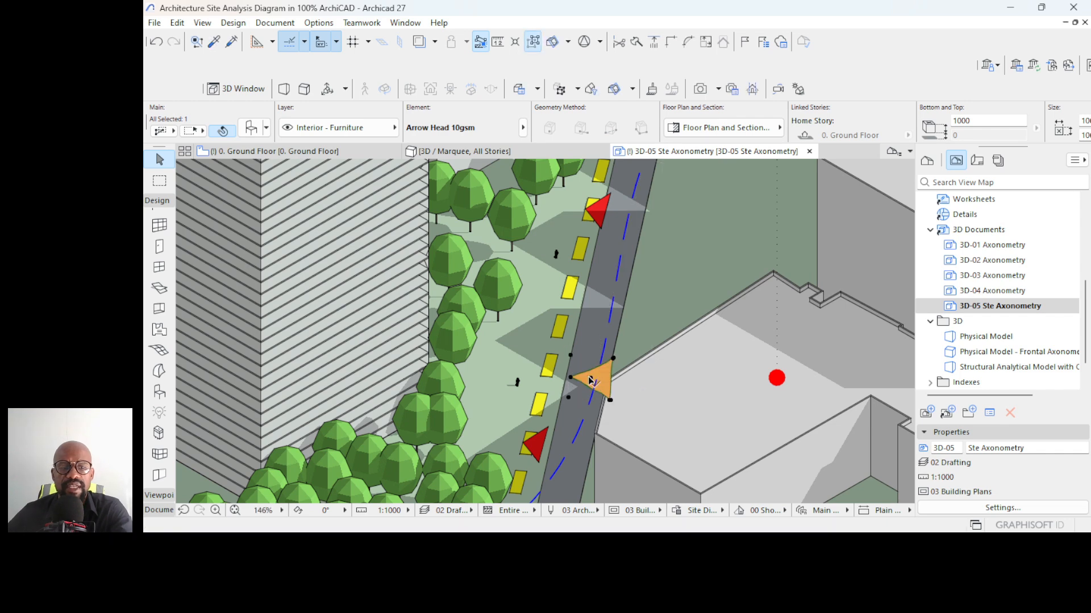
- Copy the arrowhead across to the road on the opposite side of the tower, beside the yellow dashed boundary
{"action": "key", "text": "ctrl+shift+d"}
{"action": "left_click", "coordinate": [591, 380]}
{"action": "scroll", "coordinate": [713, 339], "scroll_direction": "down", "scroll_amount": 1}
{"action": "scroll", "coordinate": [713, 340], "scroll_direction": "down", "scroll_amount": 6}
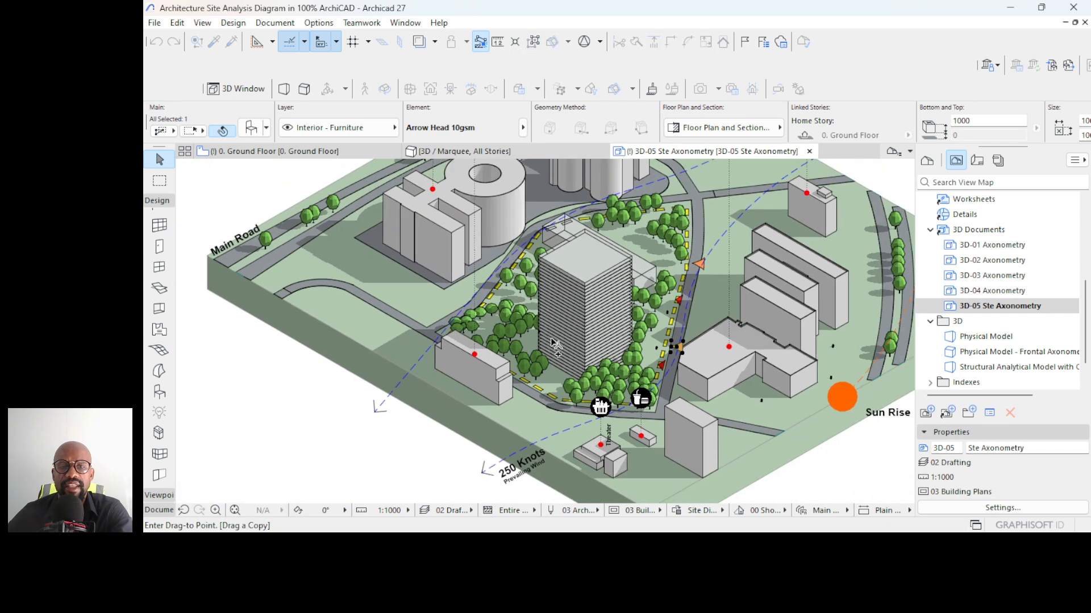
{"action": "scroll", "coordinate": [486, 287], "scroll_direction": "up", "scroll_amount": 6}
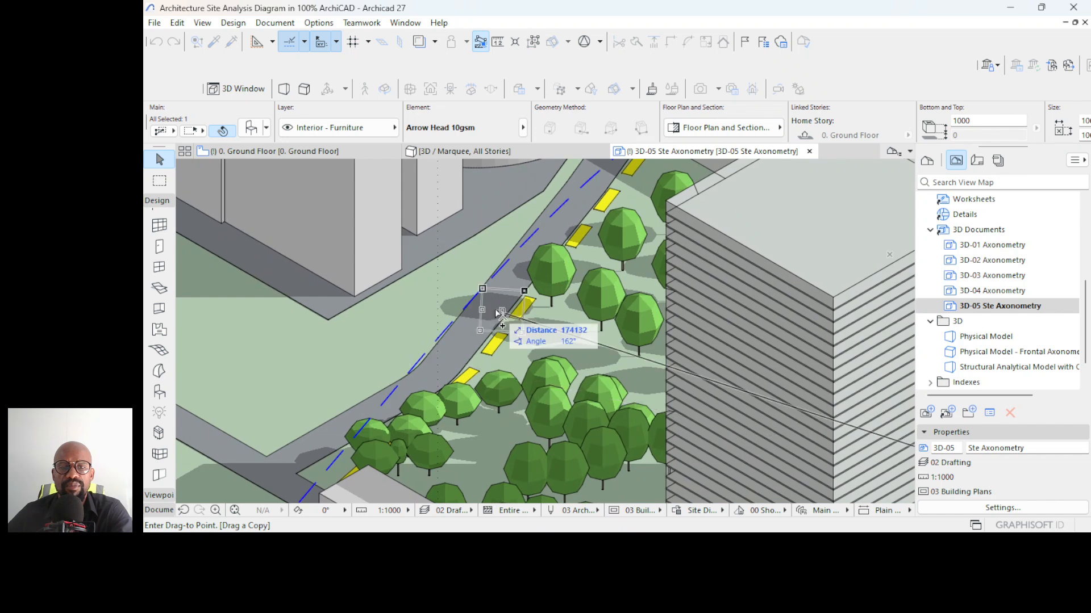
{"action": "left_click", "coordinate": [497, 313]}
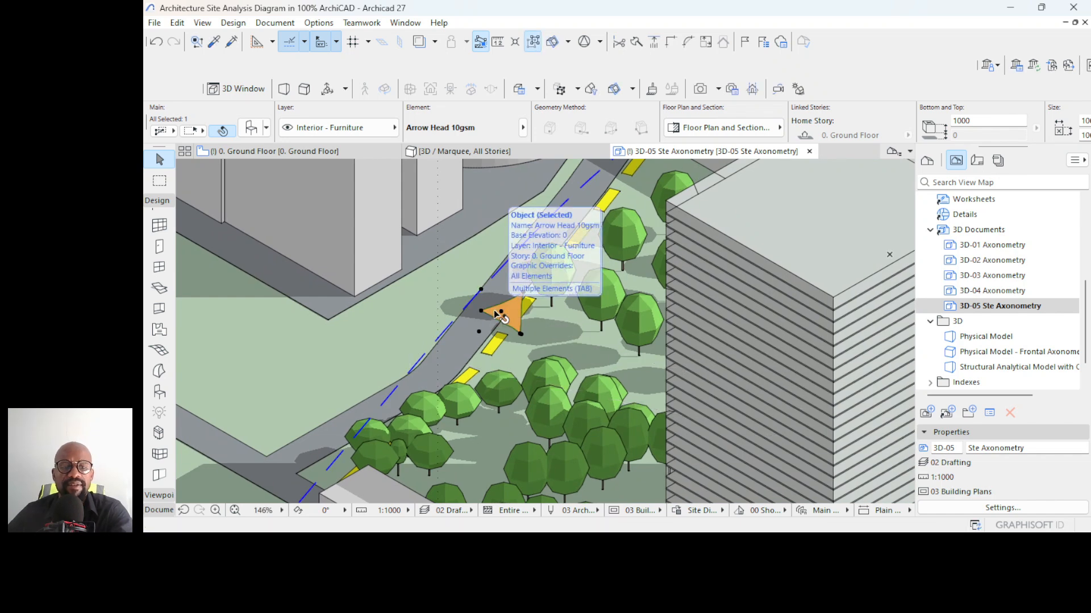
- Mirror the copied arrowhead about a vertical axis through its centre so that it points towards the tower
{"action": "left_click", "coordinate": [500, 312]}
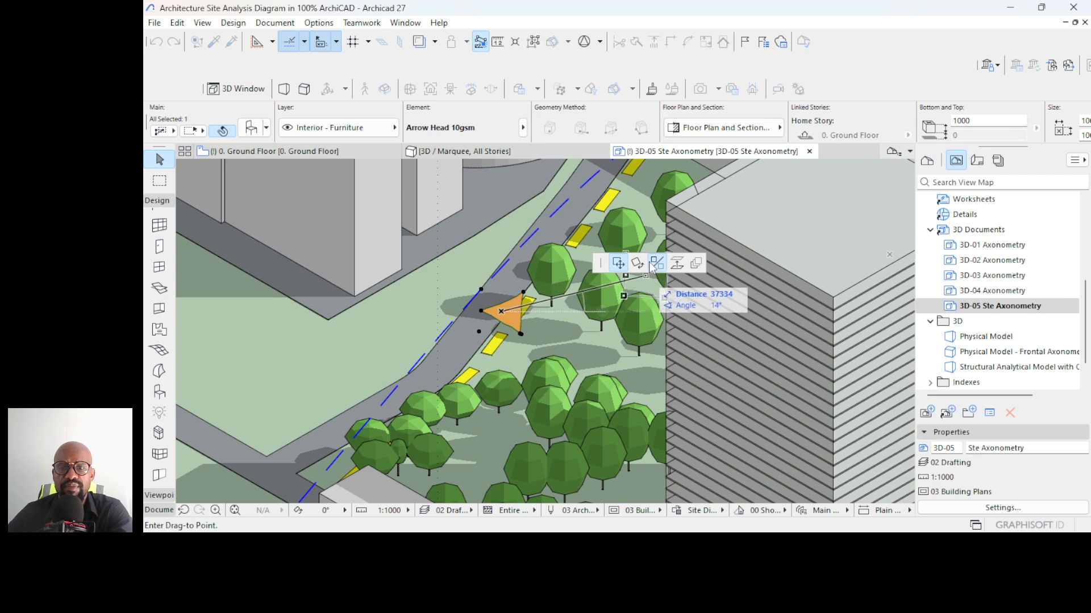
{"action": "left_click", "coordinate": [656, 263]}
{"action": "left_click", "coordinate": [501, 312]}
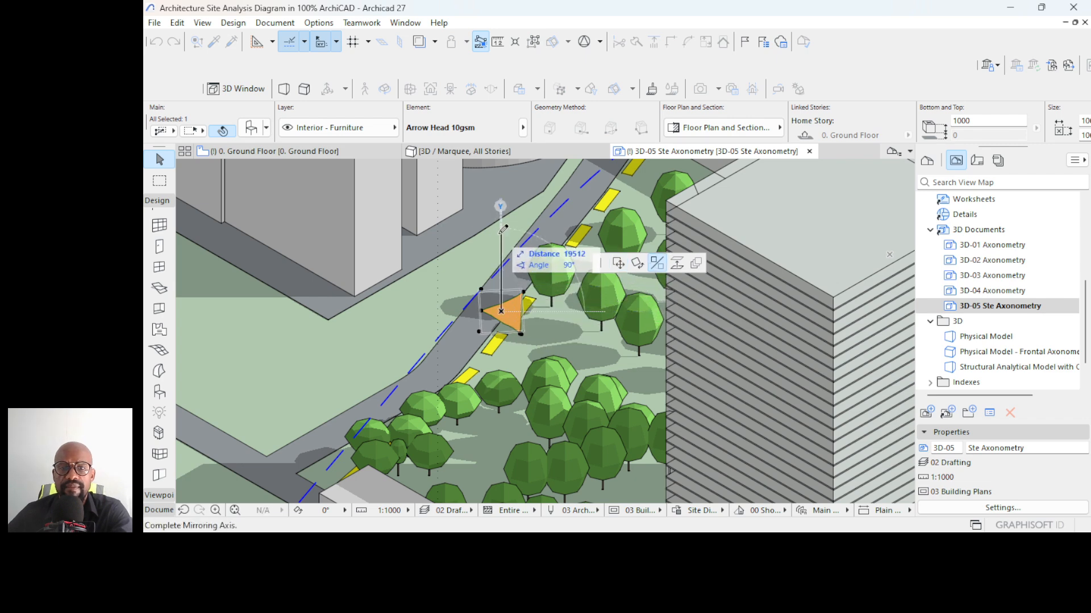
{"action": "left_click", "coordinate": [498, 233]}
{"action": "scroll", "coordinate": [460, 282], "scroll_direction": "down", "scroll_amount": 6}
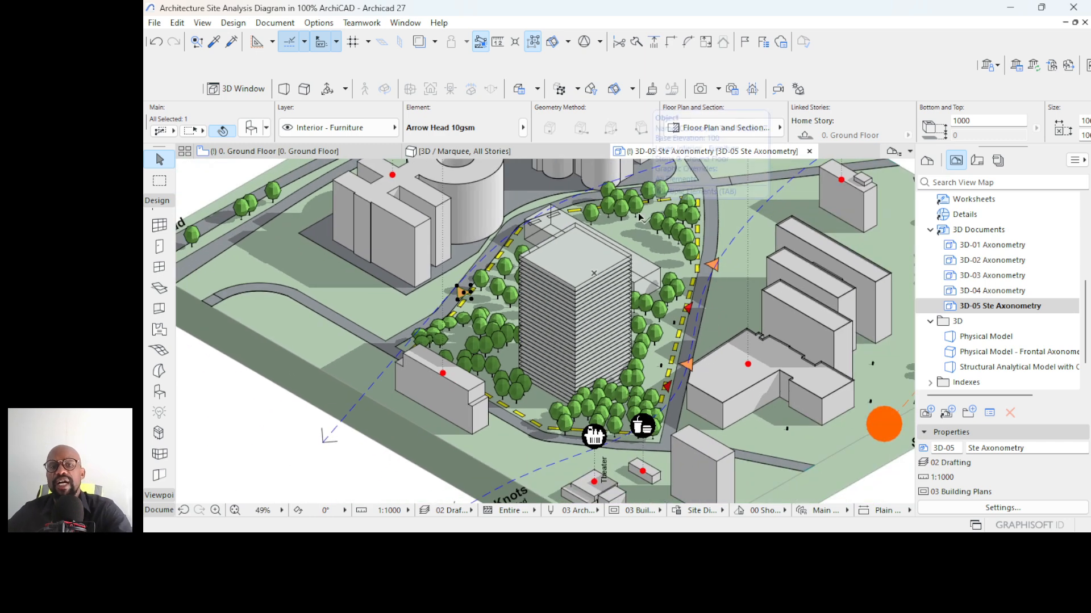
{"action": "scroll", "coordinate": [643, 262], "scroll_direction": "down", "scroll_amount": 2}
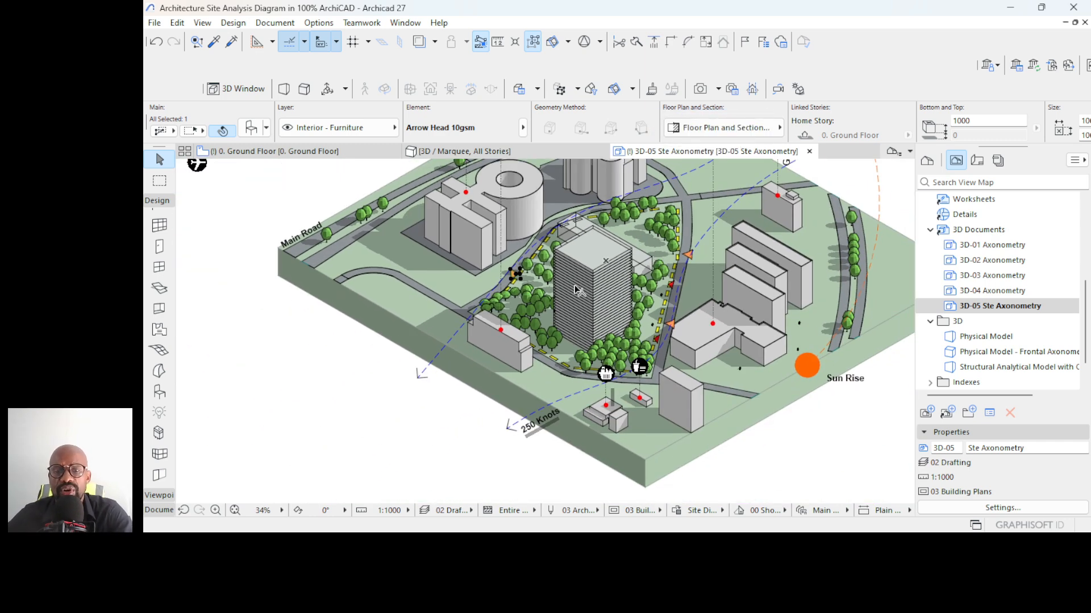
{"action": "scroll", "coordinate": [578, 290], "scroll_direction": "down", "scroll_amount": 3}
{"action": "scroll", "coordinate": [592, 365], "scroll_direction": "up", "scroll_amount": 2}
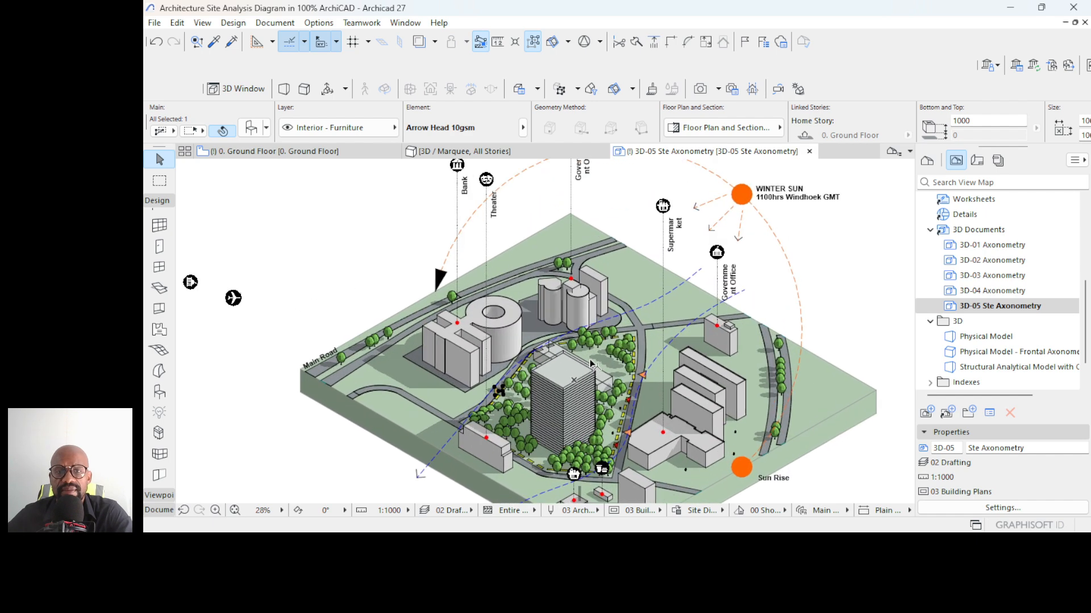
{"action": "scroll", "coordinate": [581, 324], "scroll_direction": "down", "scroll_amount": 2}
{"action": "scroll", "coordinate": [564, 364], "scroll_direction": "up", "scroll_amount": 2}
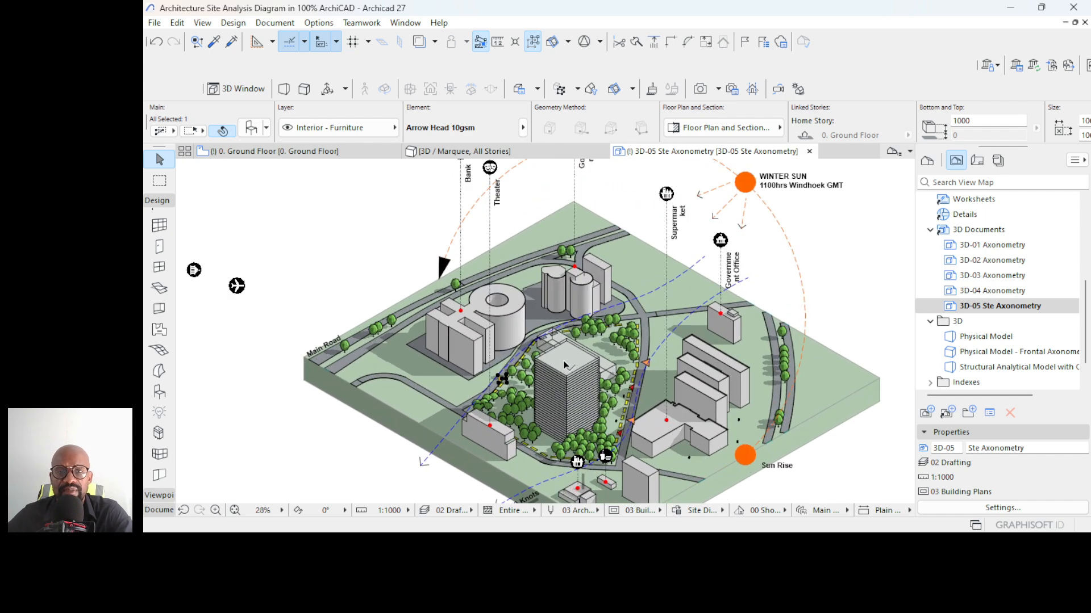
- Deselect the arrowhead and attach a symbol label to the roof of the central tower with the Label tool
{"action": "left_click", "coordinate": [574, 191]}
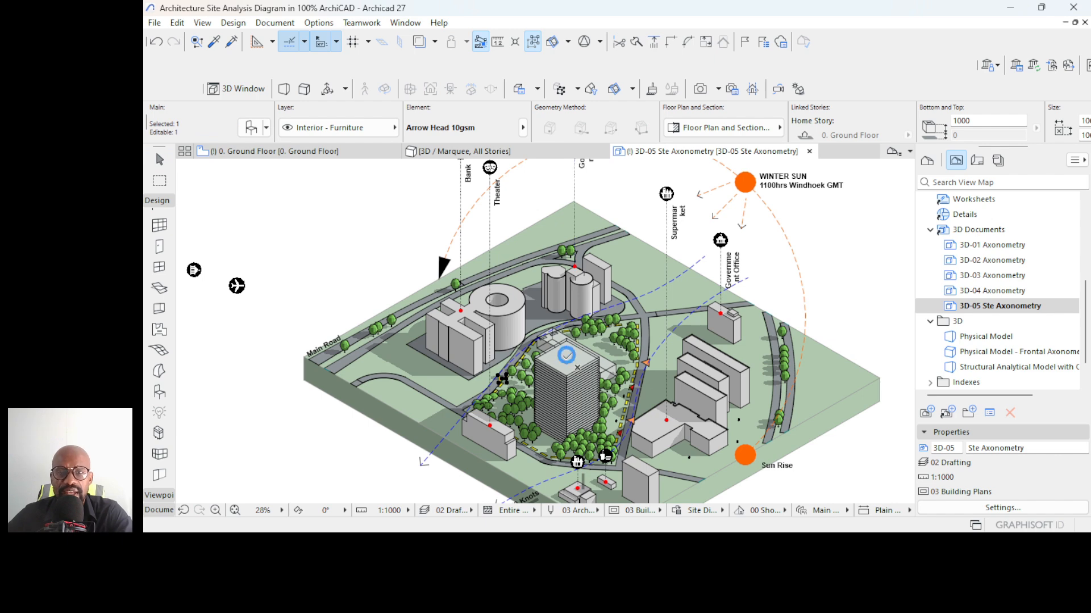
{"action": "key", "text": "Escape"}
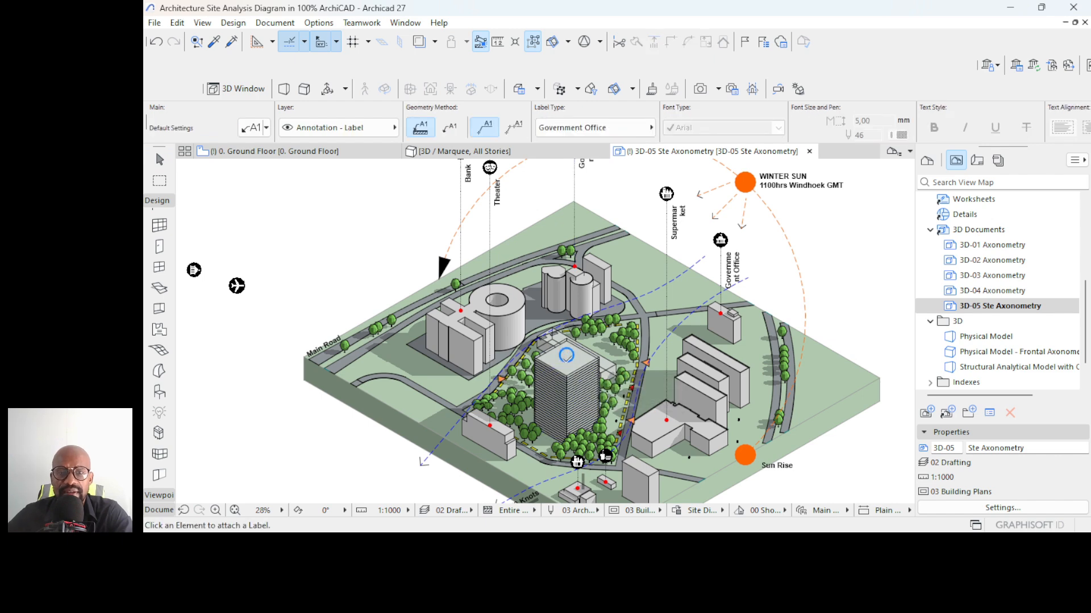
{"action": "scroll", "coordinate": [567, 355], "scroll_direction": "up", "scroll_amount": 3}
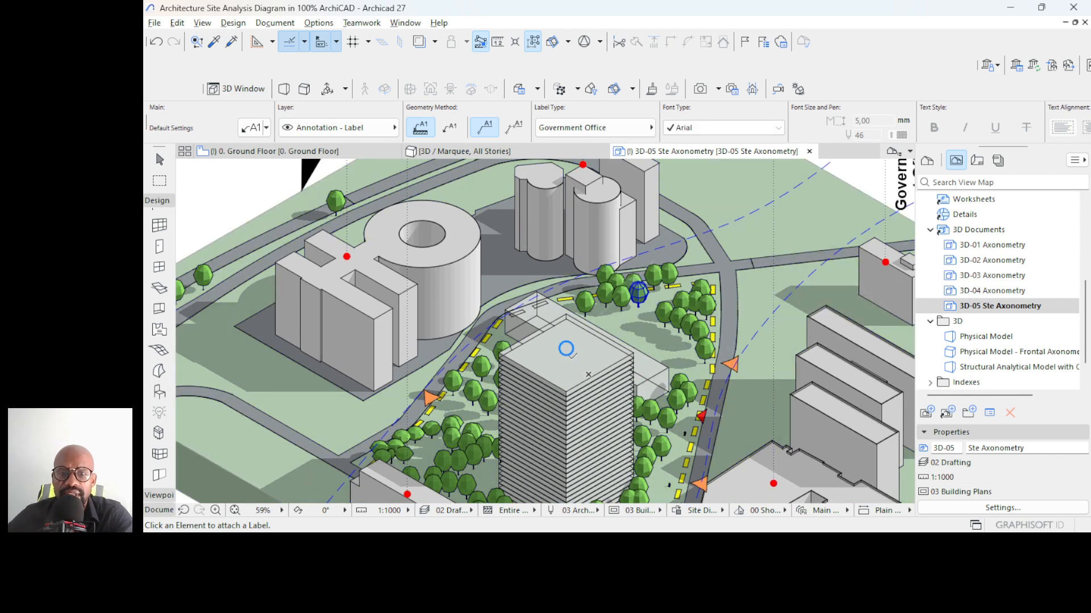
{"action": "left_click", "coordinate": [567, 349]}
{"action": "key", "text": "Escape"}
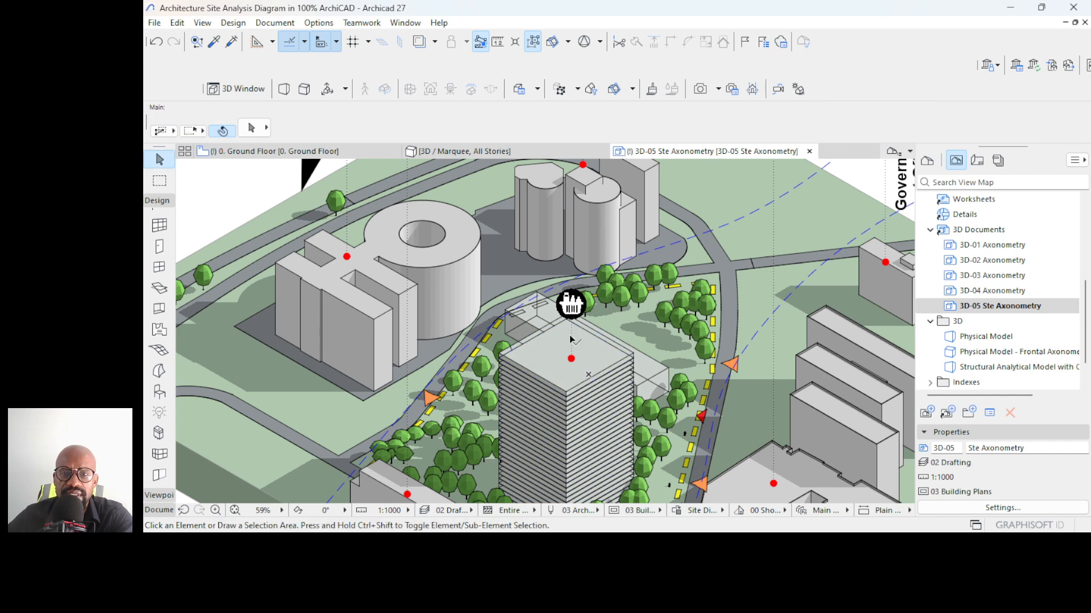
- Change the tower label's type to the Hotel symbol in its selection settings
{"action": "left_click", "coordinate": [571, 334]}
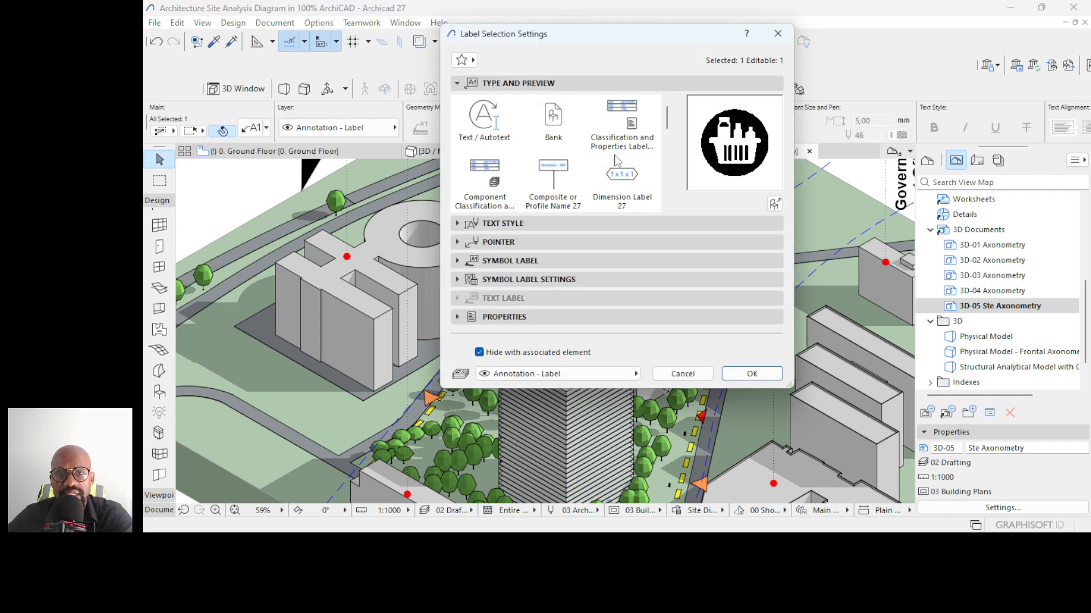
{"action": "scroll", "coordinate": [616, 165], "scroll_direction": "down", "scroll_amount": 6}
{"action": "scroll", "coordinate": [588, 182], "scroll_direction": "up", "scroll_amount": 10}
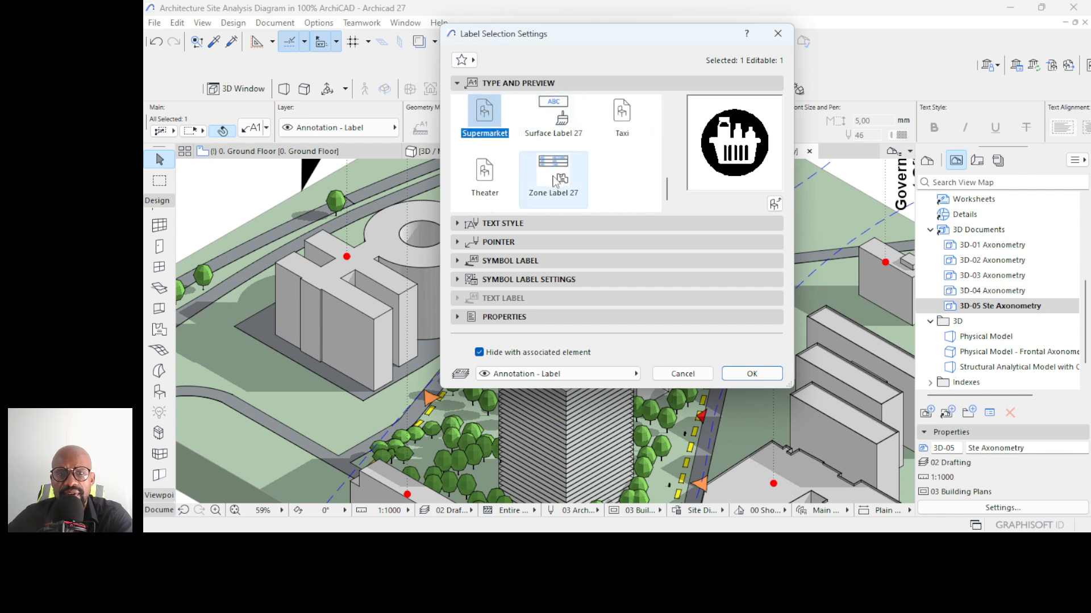
{"action": "scroll", "coordinate": [568, 171], "scroll_direction": "up", "scroll_amount": 1}
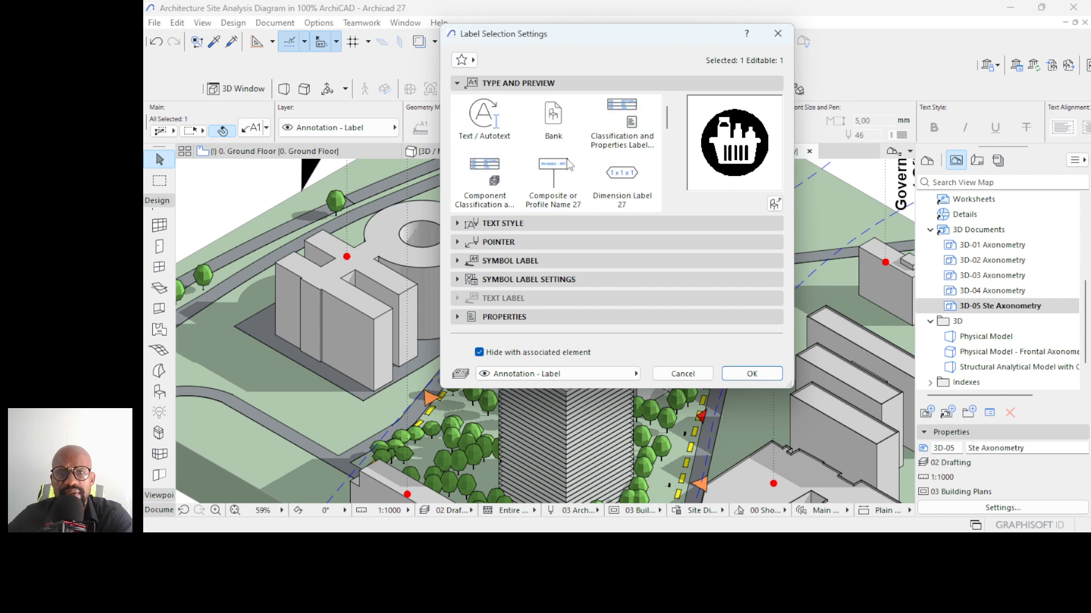
{"action": "scroll", "coordinate": [560, 179], "scroll_direction": "down", "scroll_amount": 3}
{"action": "left_click", "coordinate": [622, 119]}
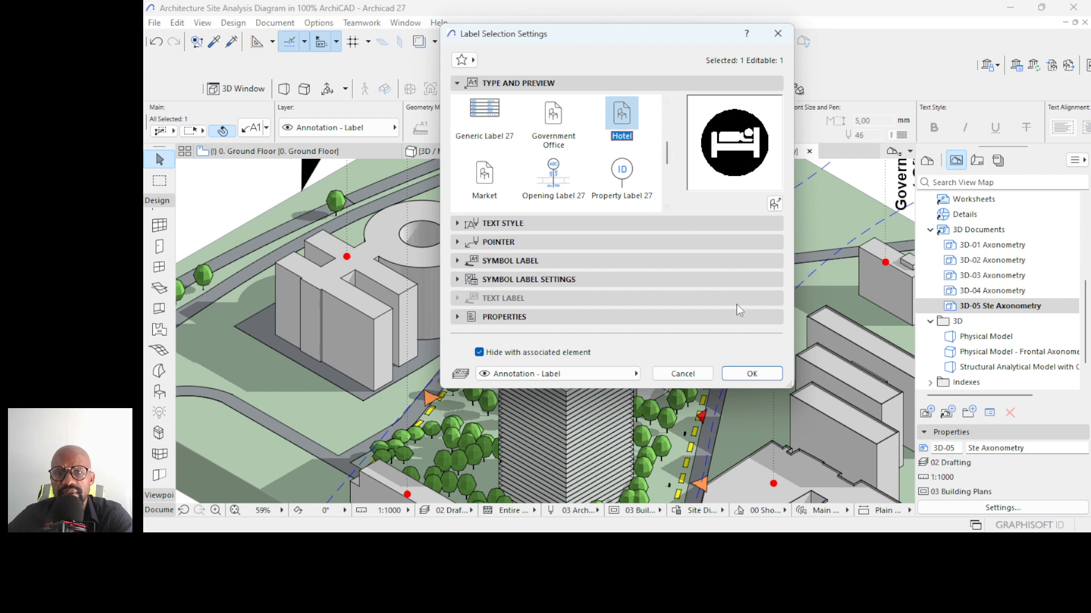
{"action": "left_click", "coordinate": [752, 373]}
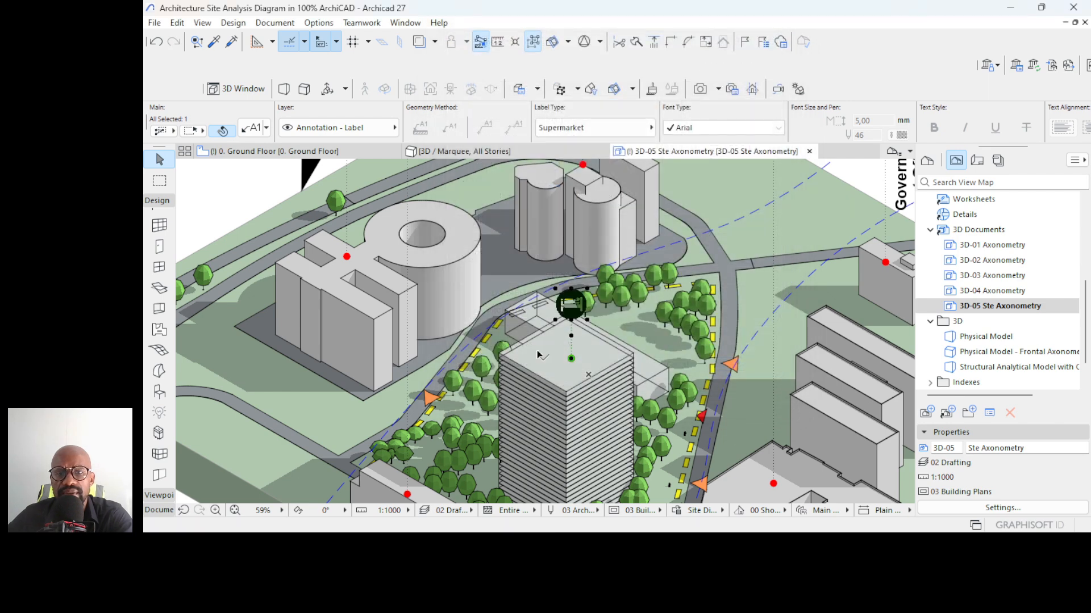
- Move the Hotel label straight up by about 208500, above the tower and level with the other building labels
{"action": "left_click", "coordinate": [571, 322]}
{"action": "scroll", "coordinate": [550, 329], "scroll_direction": "down", "scroll_amount": 3}
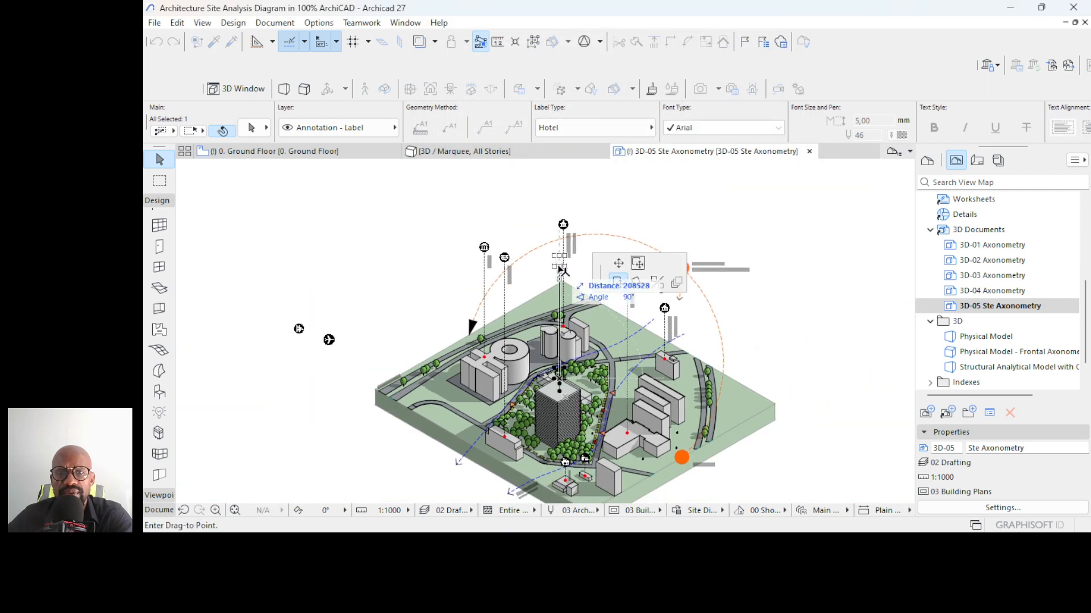
{"action": "left_click", "coordinate": [561, 272]}
{"action": "scroll", "coordinate": [562, 380], "scroll_direction": "up", "scroll_amount": 3}
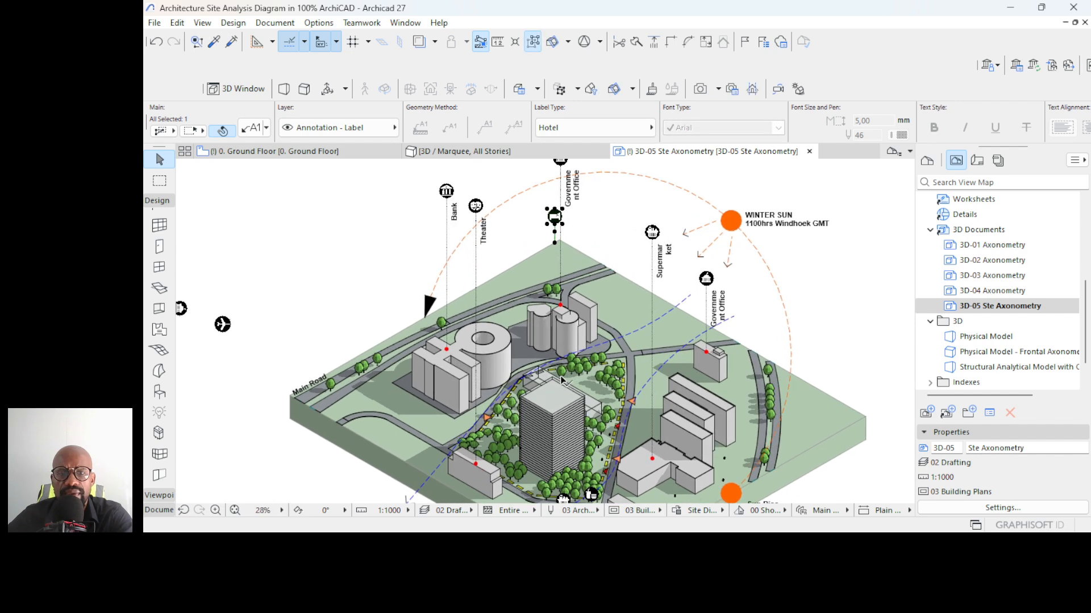
- Undo the Hotel label's last move and raise only its symbol above the tower, keeping the leader's end on the roof
{"action": "scroll", "coordinate": [562, 380], "scroll_direction": "up", "scroll_amount": 1}
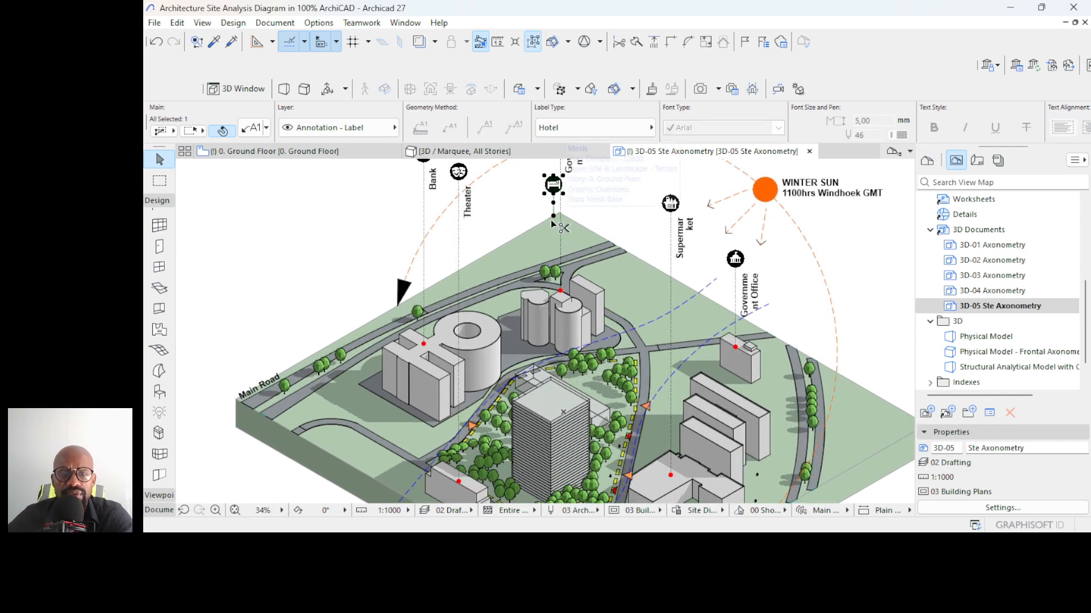
{"action": "key", "text": "ctrl+z"}
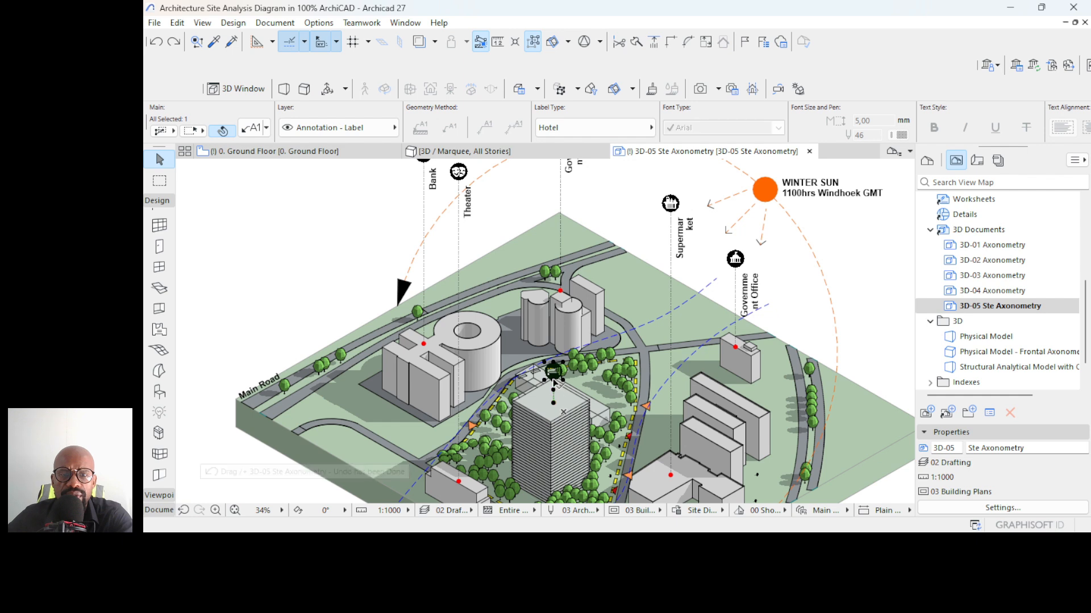
{"action": "left_click", "coordinate": [555, 384]}
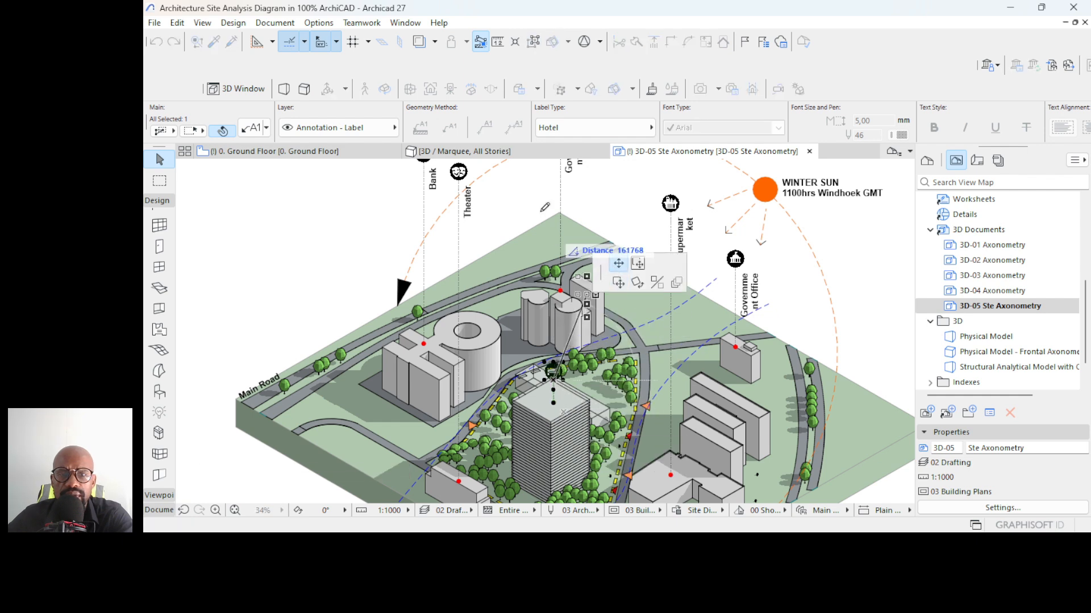
{"action": "left_click", "coordinate": [554, 184]}
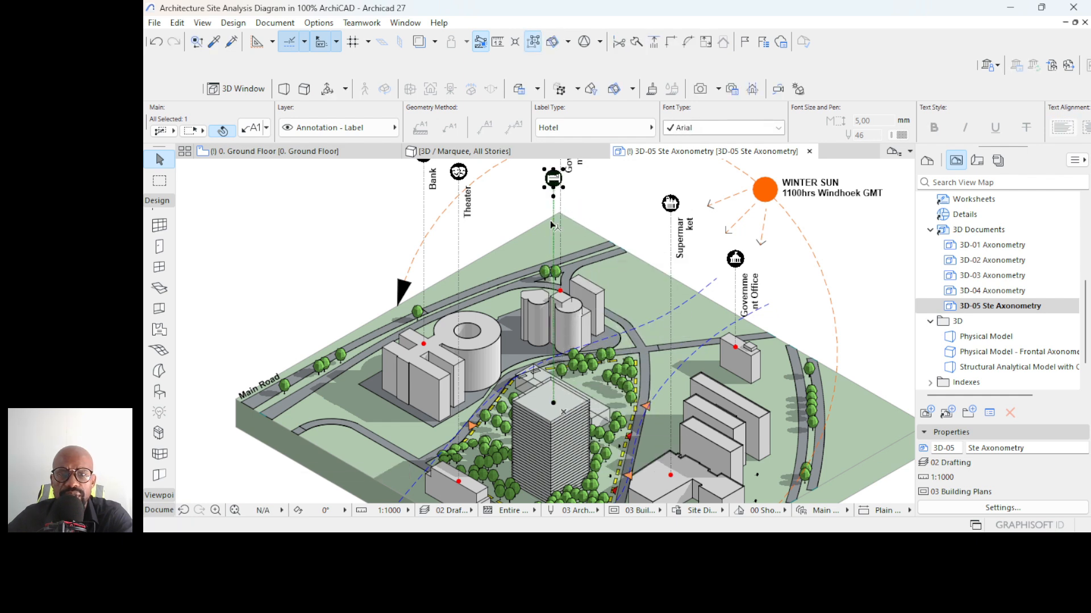
- Move the whole Hotel label horizontally by about 22000 at 180°, towards the left corner of the tower roof
{"action": "left_click", "coordinate": [553, 402]}
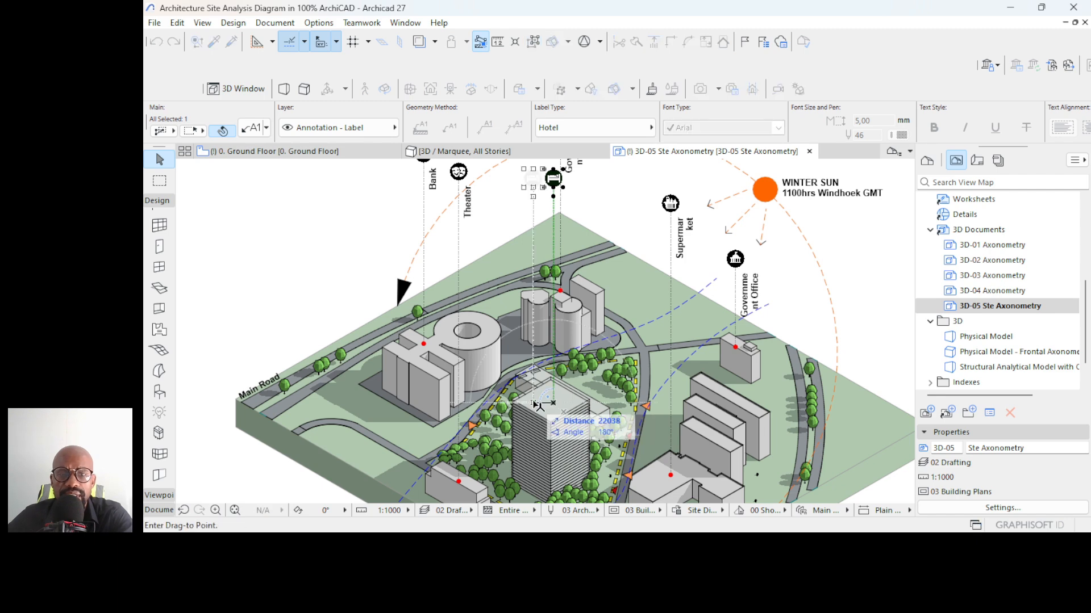
{"action": "left_click", "coordinate": [533, 403]}
{"action": "scroll", "coordinate": [581, 261], "scroll_direction": "down", "scroll_amount": 3}
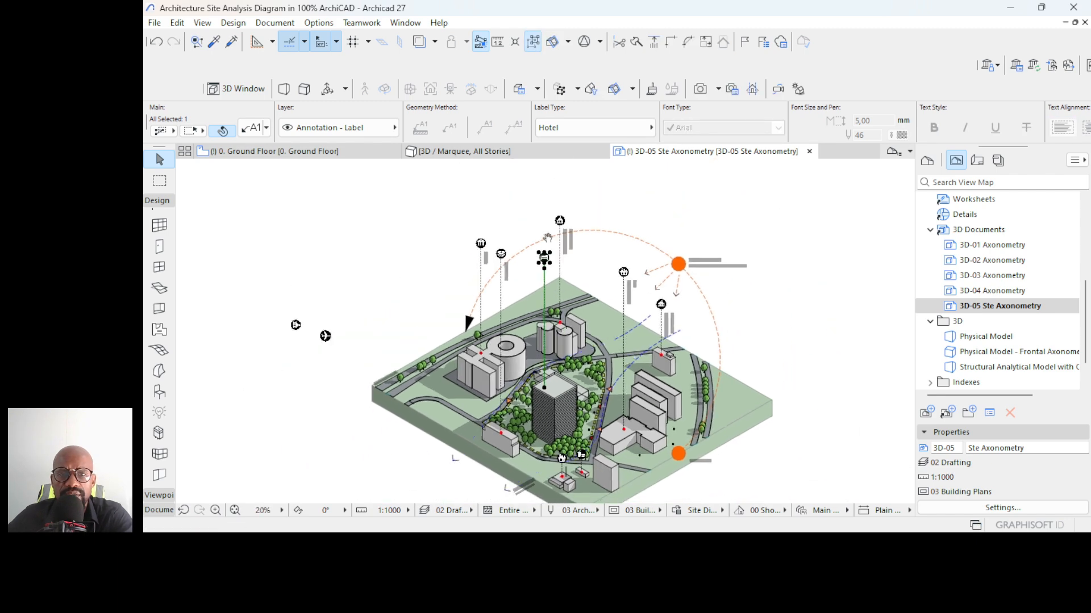
- Drag a copy of the Theater text to just below the Hotel symbol, beside its leader line
{"action": "scroll", "coordinate": [491, 316], "scroll_direction": "up", "scroll_amount": 5}
{"action": "left_click", "coordinate": [470, 322]}
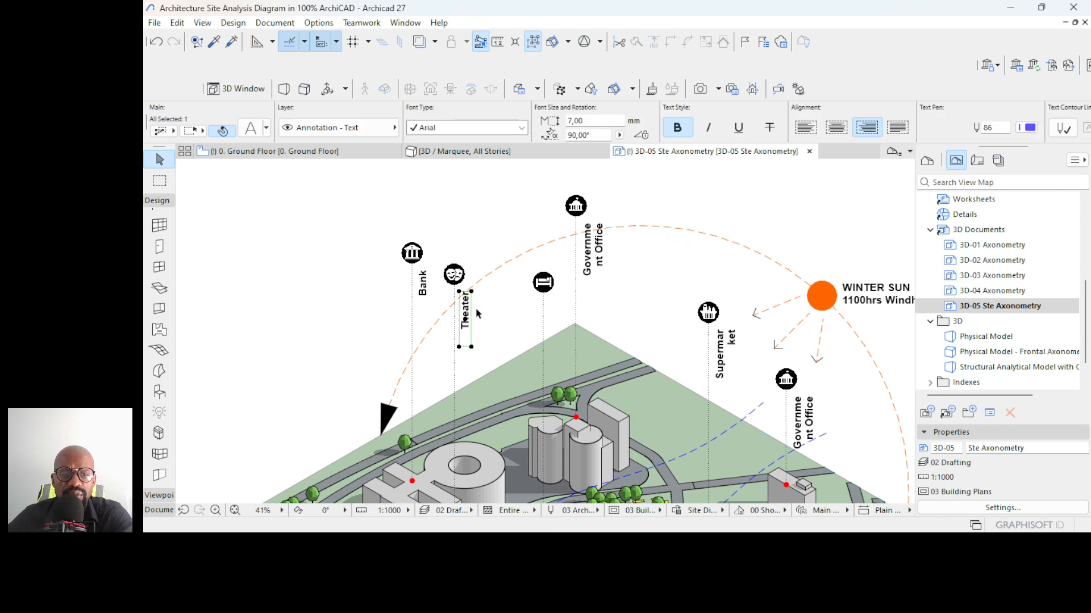
{"action": "key", "text": "ctrl+shift+d"}
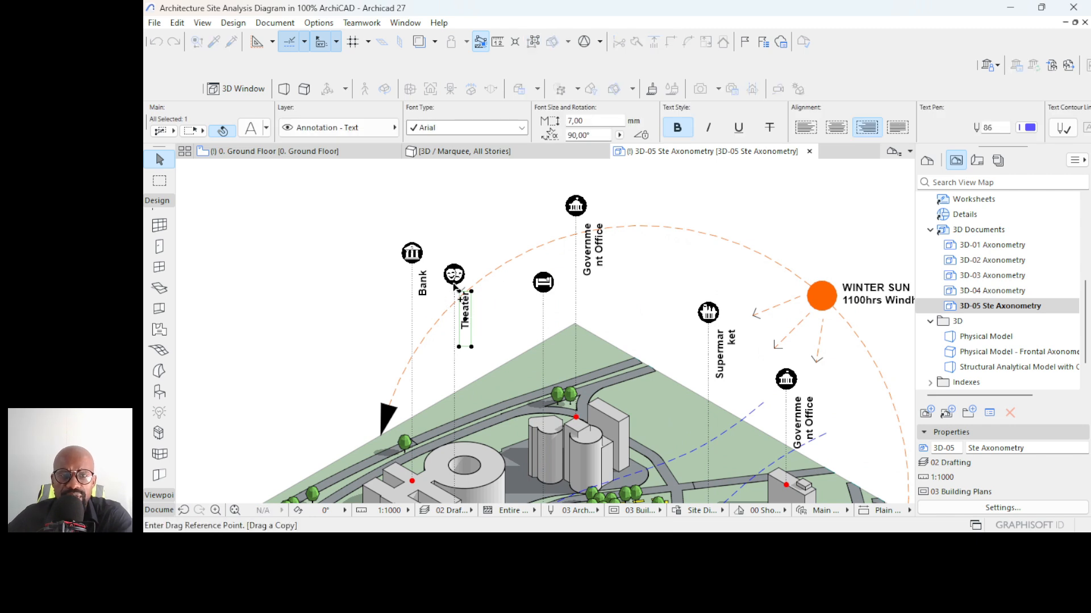
{"action": "left_click", "coordinate": [456, 289]}
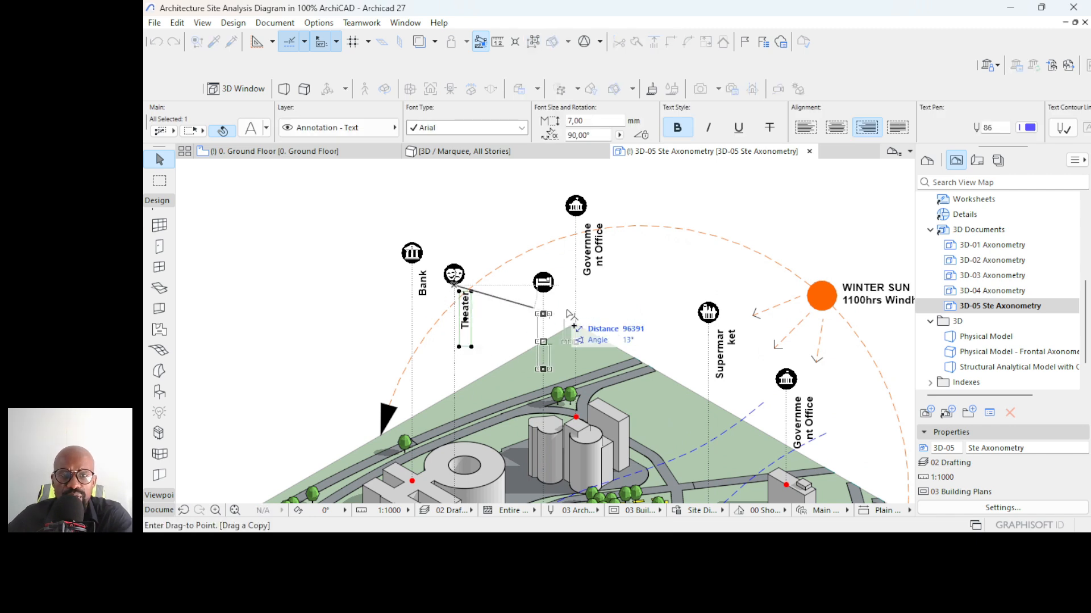
{"action": "left_click", "coordinate": [544, 294]}
{"action": "scroll", "coordinate": [541, 318], "scroll_direction": "up", "scroll_amount": 5}
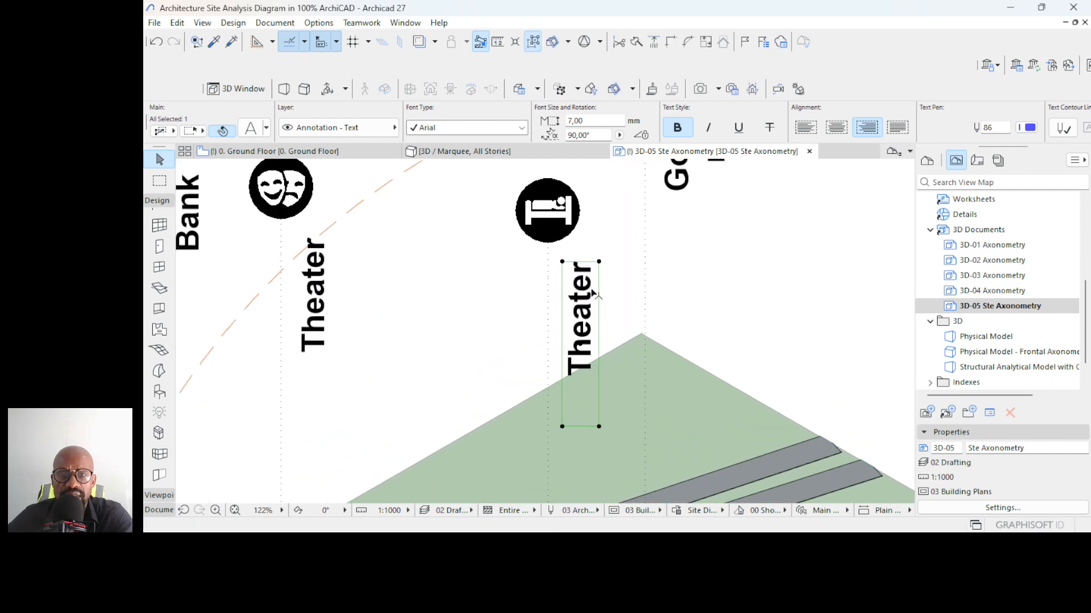
- Replace the copied text below the Hotel symbol with "Accomodation"
{"action": "double_click", "coordinate": [592, 291]}
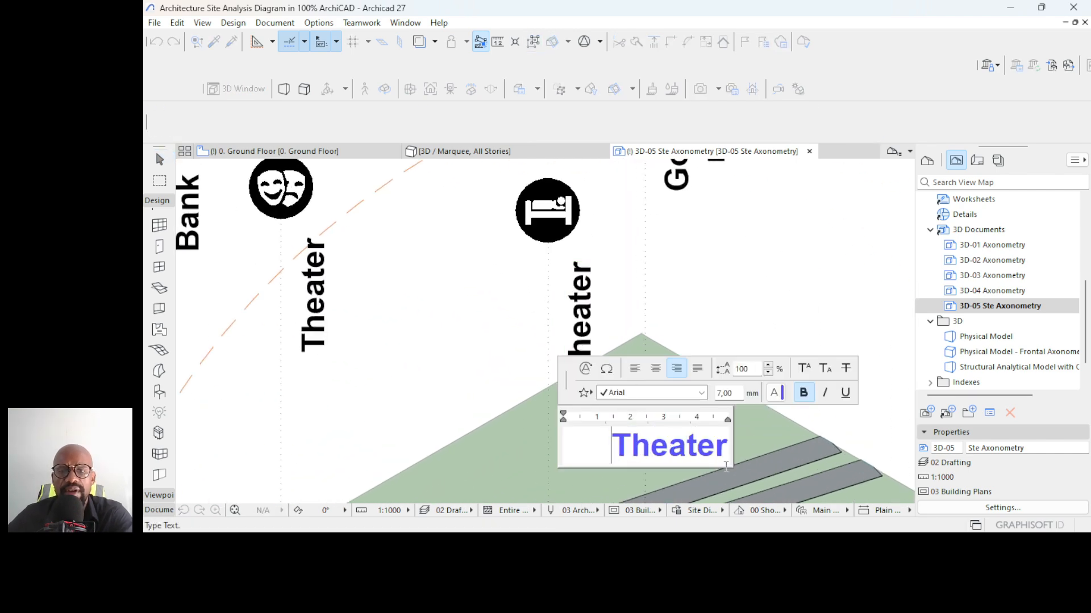
{"action": "key", "text": "ctrl+a"}
{"action": "type", "text": "Acco"}
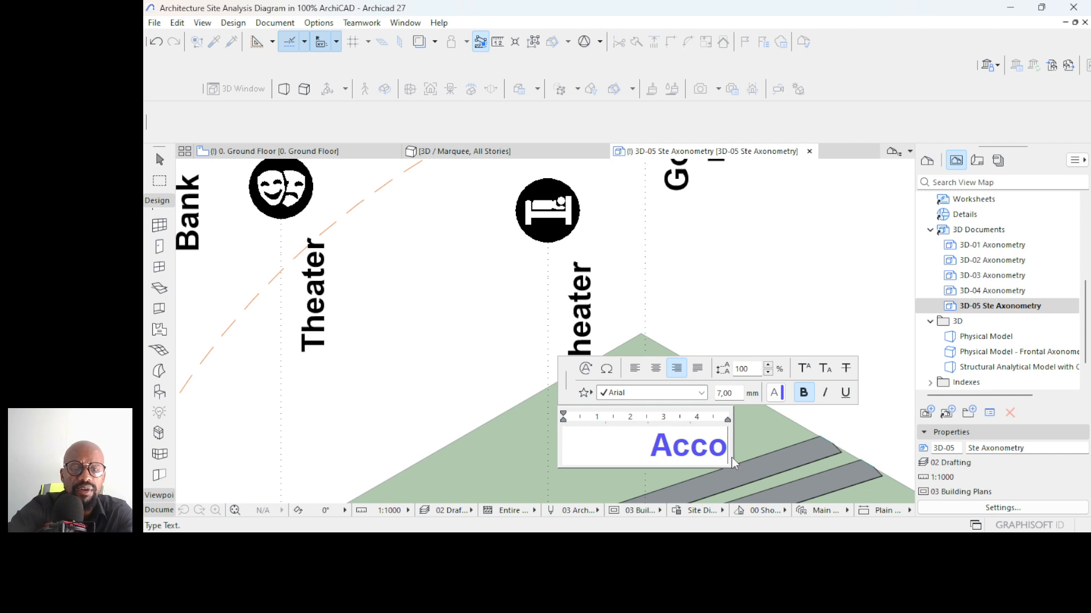
{"action": "type", "text": "moda"}
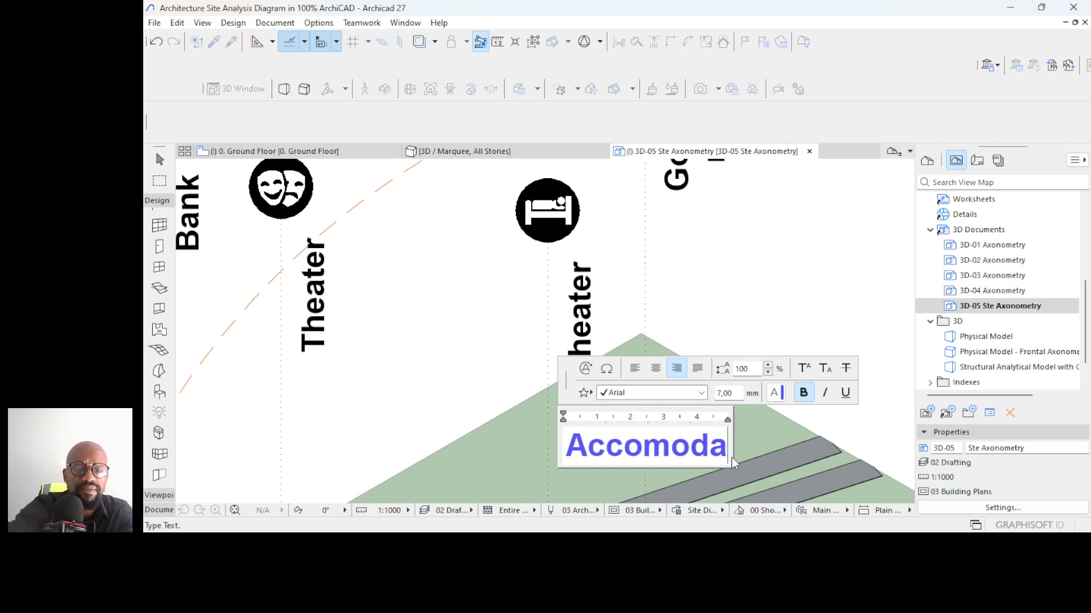
{"action": "type", "text": "tion"}
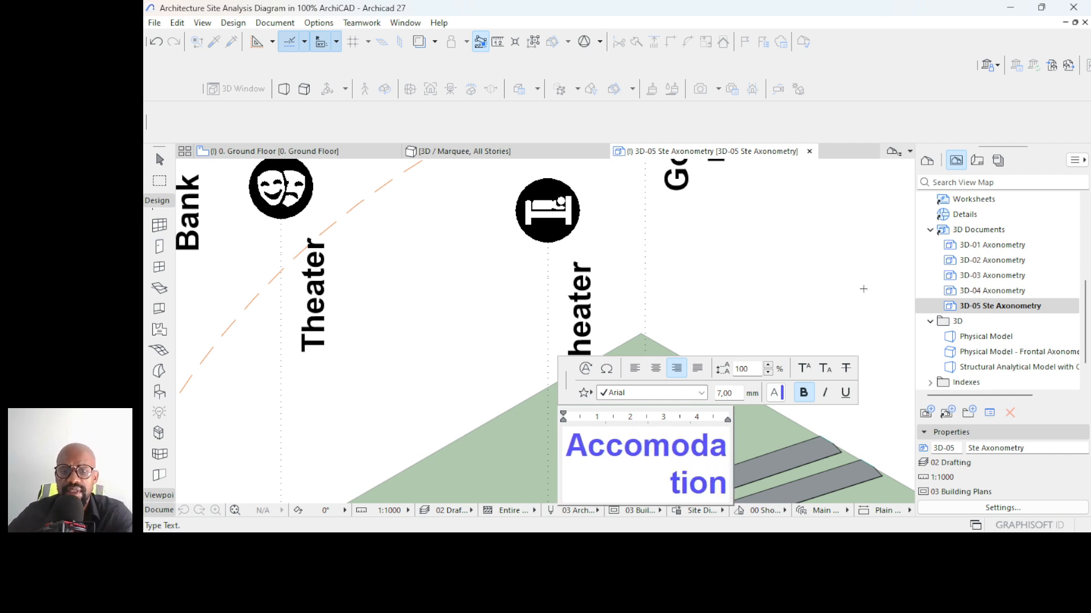
{"action": "left_click", "coordinate": [806, 298]}
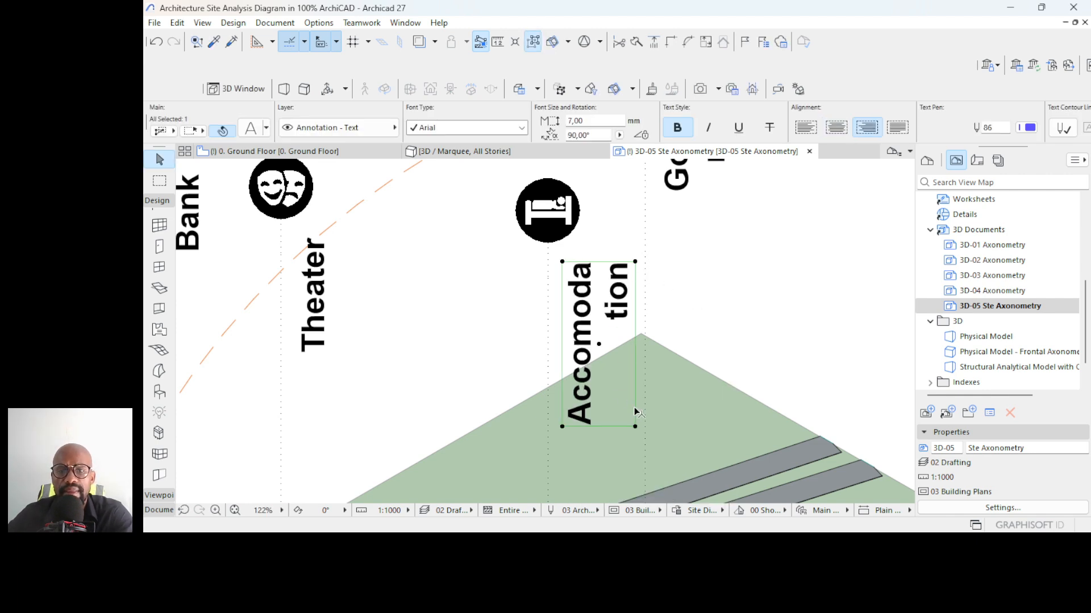
- Stretch the Accomodation text box downwards to about 71000 long so the word fits on one line, and deselect it
{"action": "left_click_drag", "start_coordinate": [635, 426], "coordinate": [636, 476]}
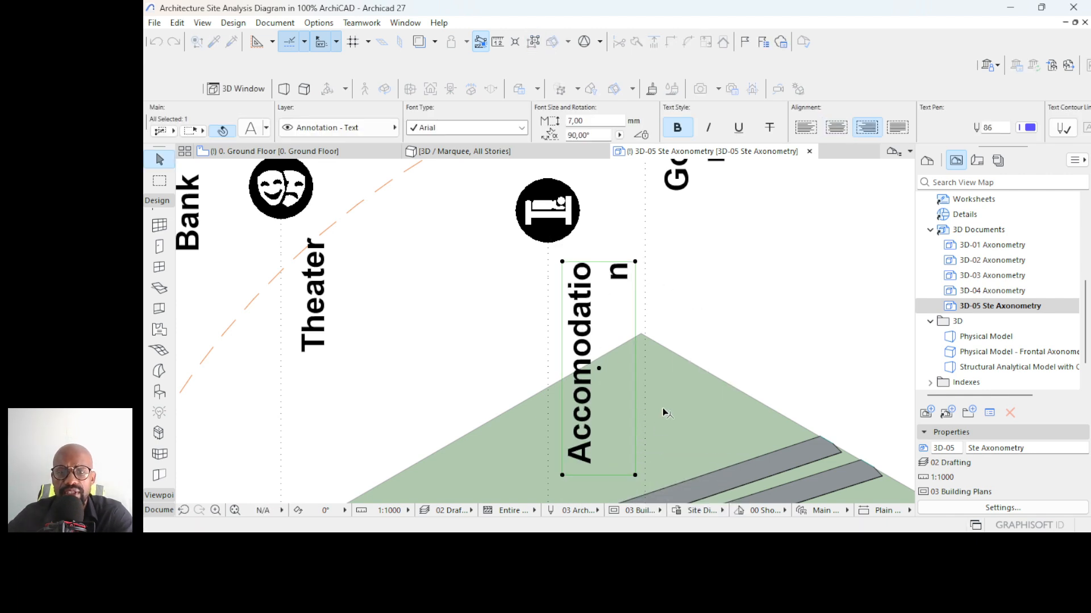
{"action": "left_click", "coordinate": [635, 476]}
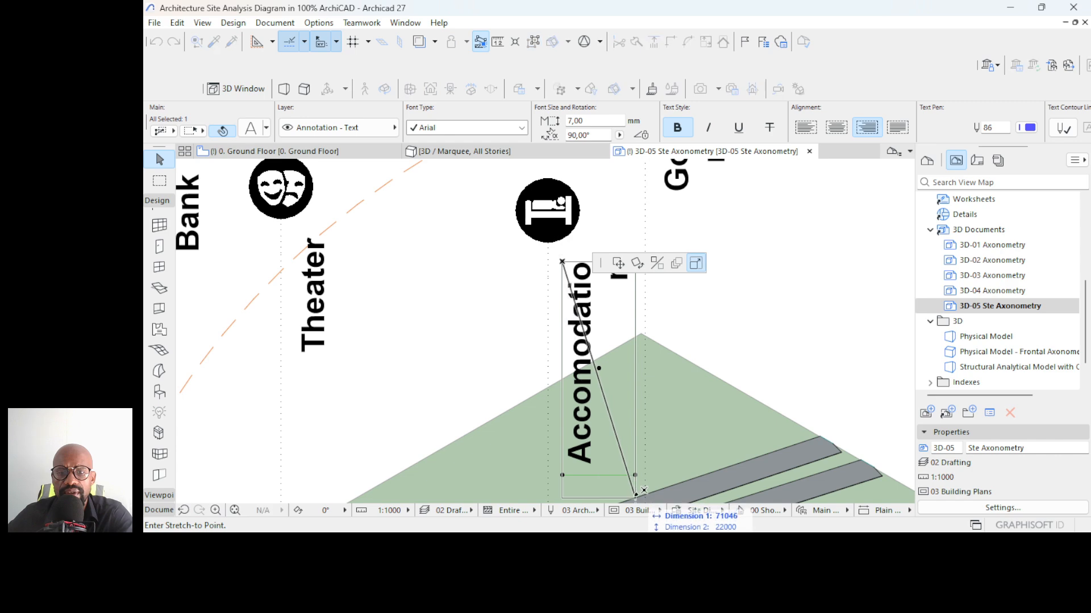
{"action": "left_click", "coordinate": [642, 498]}
{"action": "scroll", "coordinate": [570, 257], "scroll_direction": "down", "scroll_amount": 8}
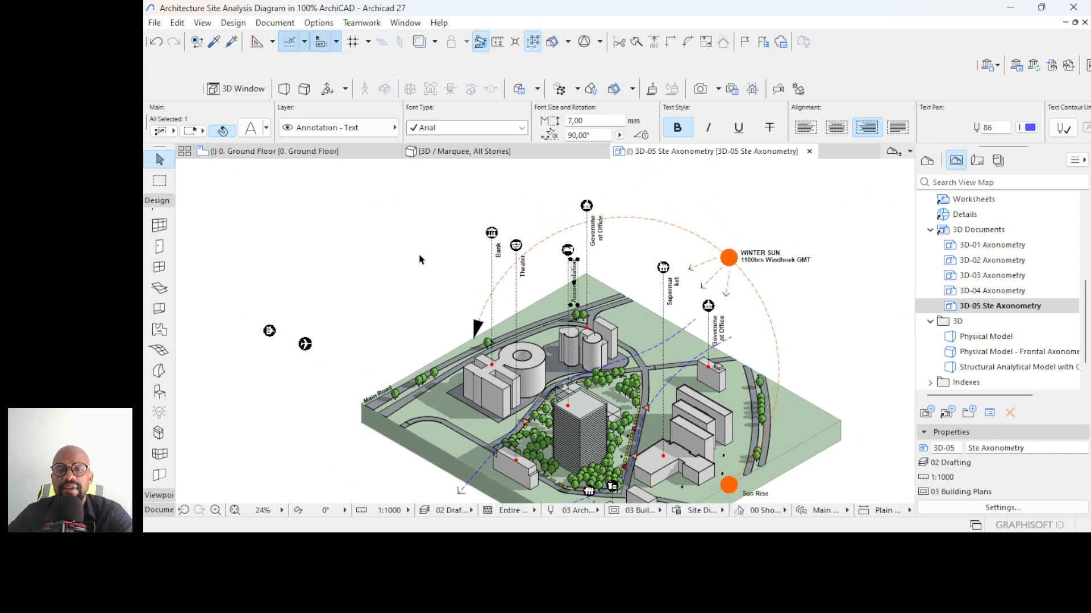
{"action": "left_click", "coordinate": [384, 260]}
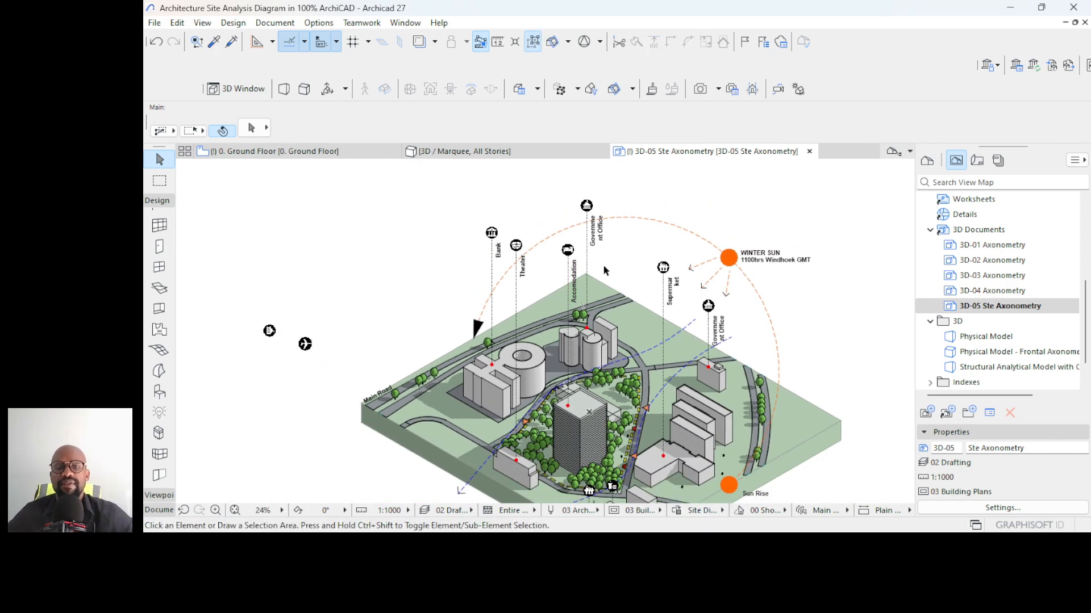
{"action": "scroll", "coordinate": [604, 271], "scroll_direction": "down", "scroll_amount": 1}
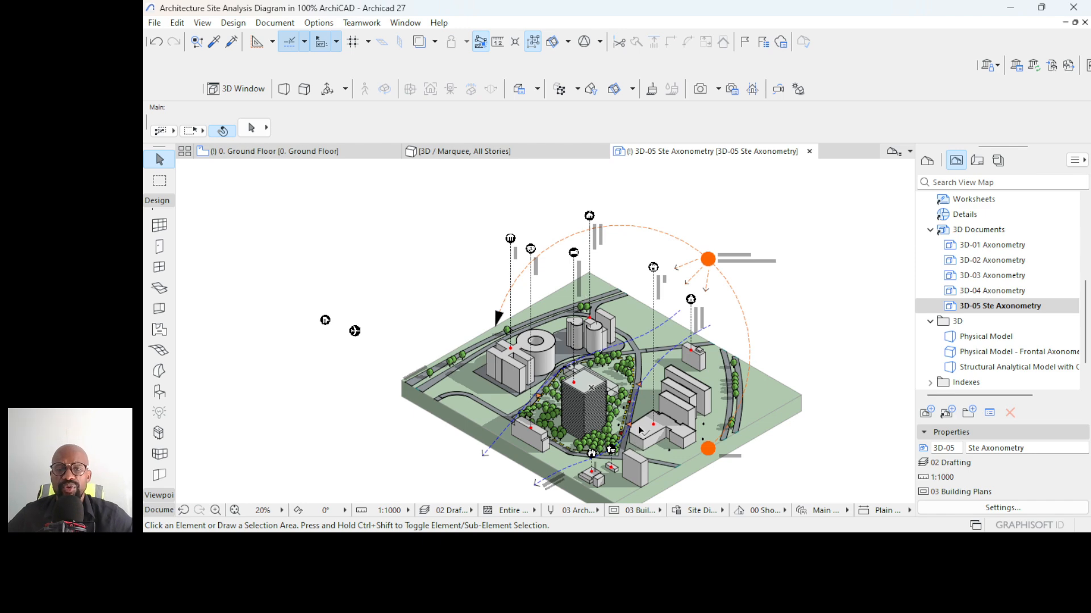
{"action": "scroll", "coordinate": [640, 430], "scroll_direction": "up", "scroll_amount": 5}
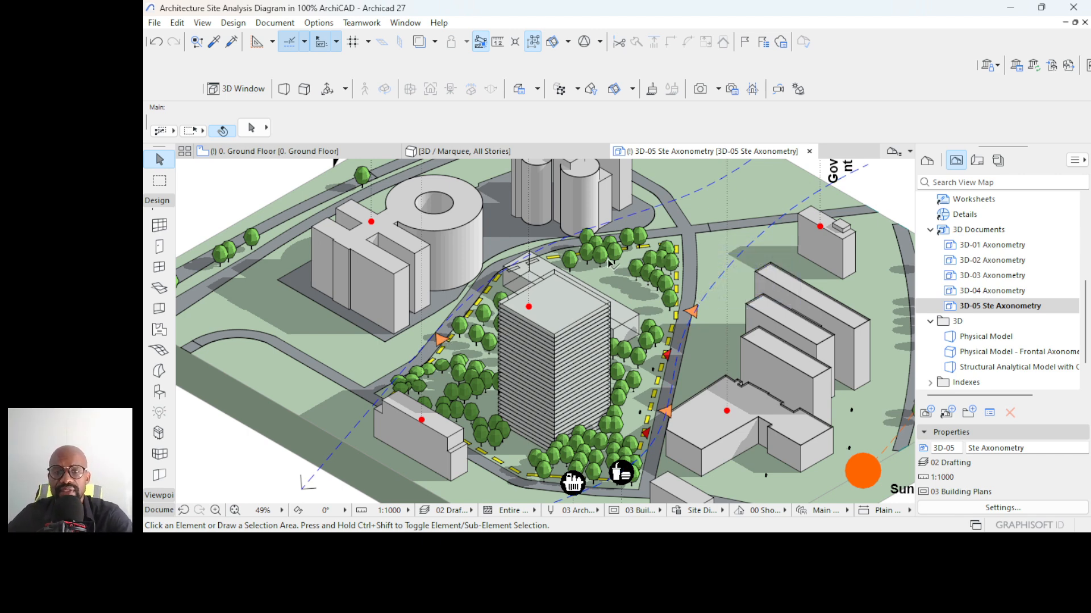
{"action": "scroll", "coordinate": [607, 261], "scroll_direction": "down", "scroll_amount": 1}
{"action": "scroll", "coordinate": [604, 257], "scroll_direction": "down", "scroll_amount": 2}
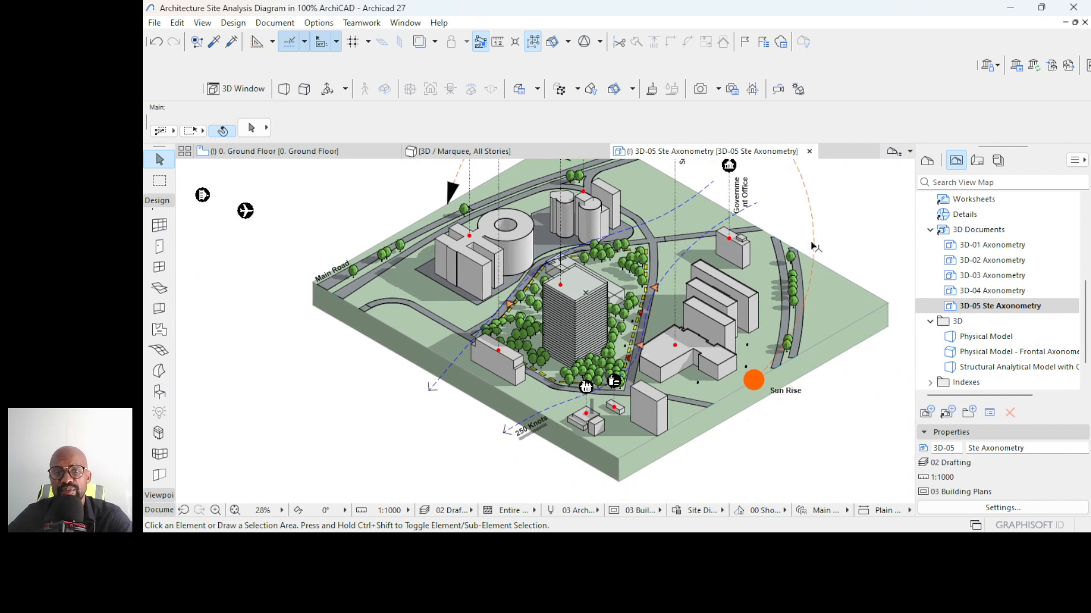
- Open the Object tool's default settings and look through the arrow, arrowhead and sun symbols in the MSBIM Archicad Site Diagram Symbols library
{"action": "left_click", "coordinate": [159, 392]}
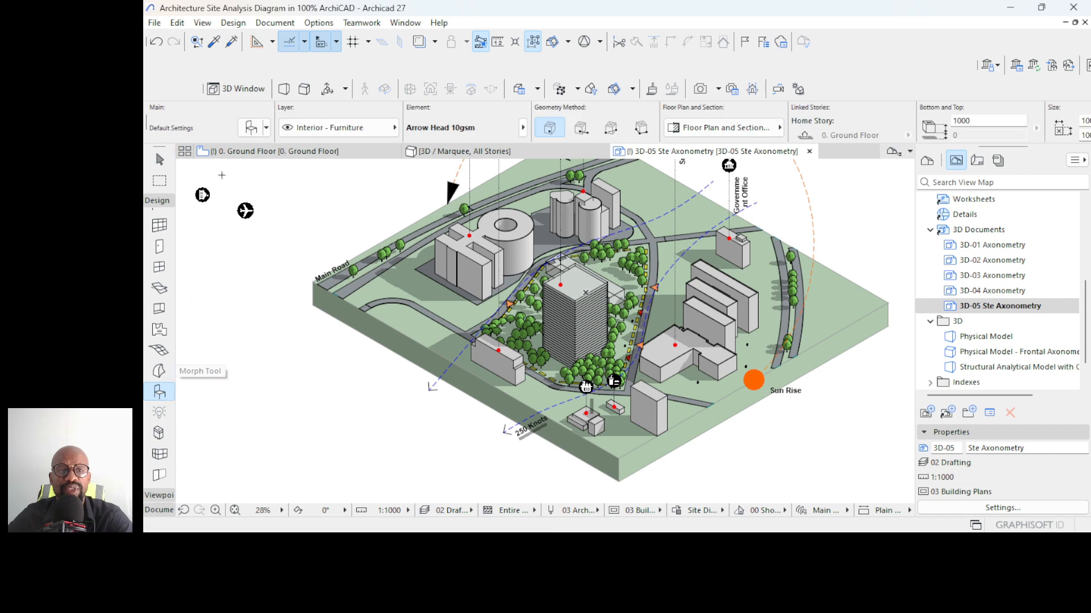
{"action": "left_click", "coordinate": [250, 128]}
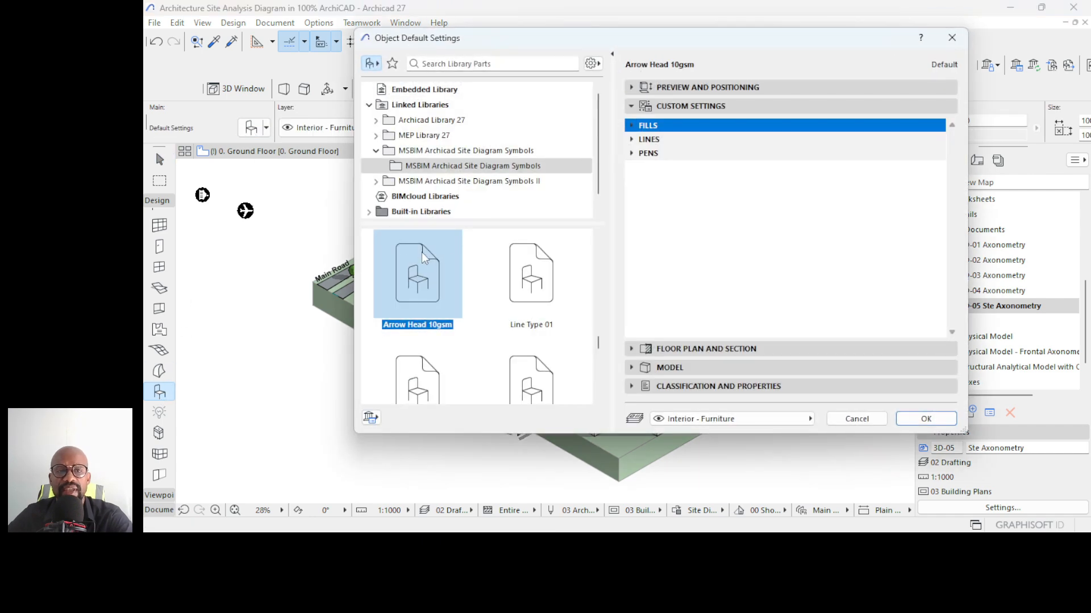
{"action": "scroll", "coordinate": [484, 323], "scroll_direction": "down", "scroll_amount": 5}
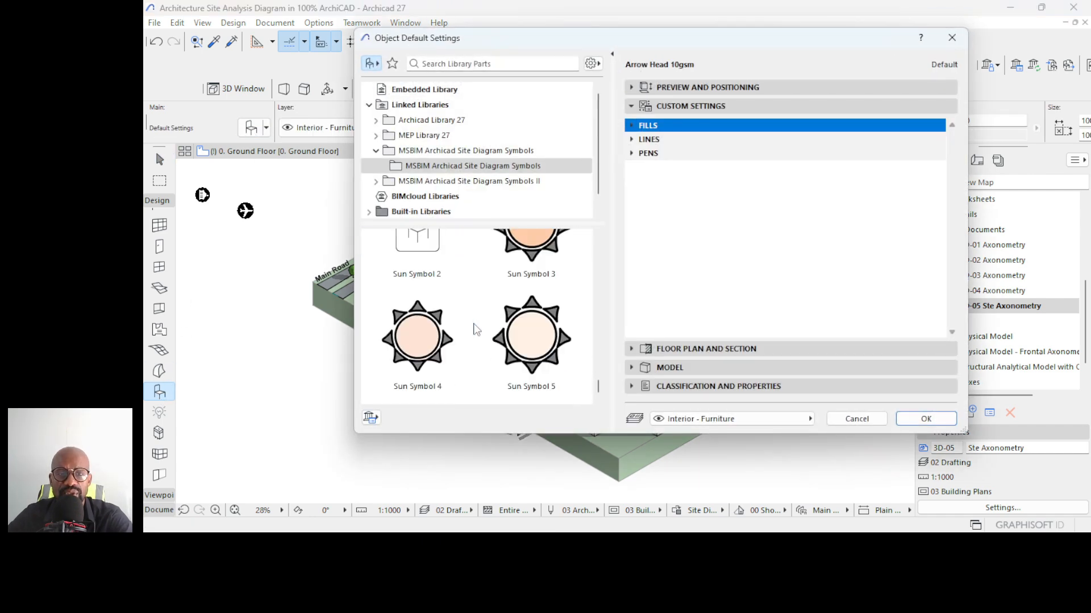
{"action": "scroll", "coordinate": [477, 327], "scroll_direction": "up", "scroll_amount": 6}
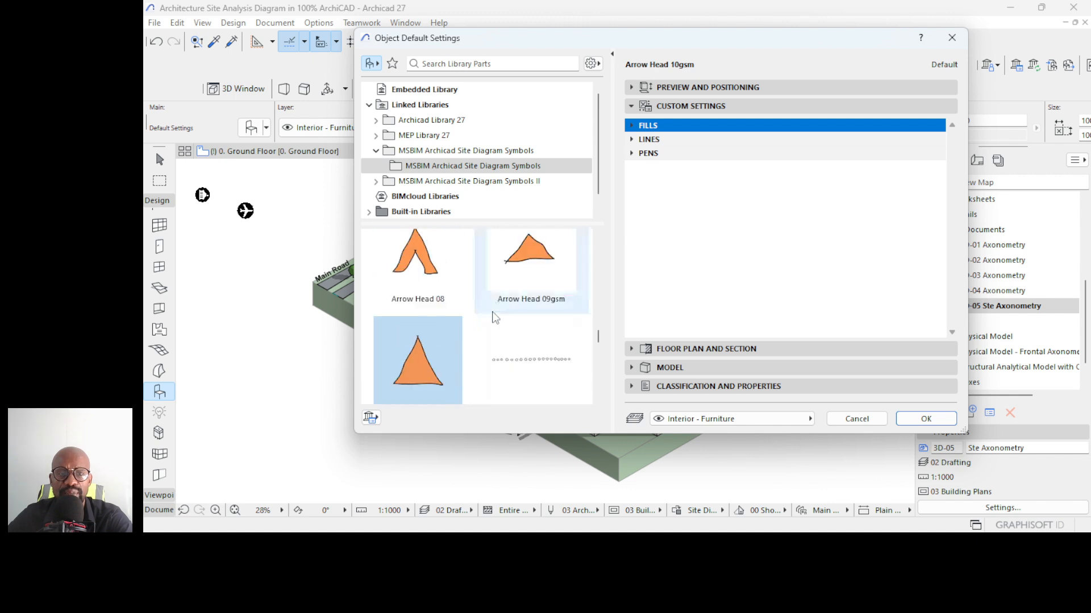
{"action": "scroll", "coordinate": [495, 318], "scroll_direction": "up", "scroll_amount": 5}
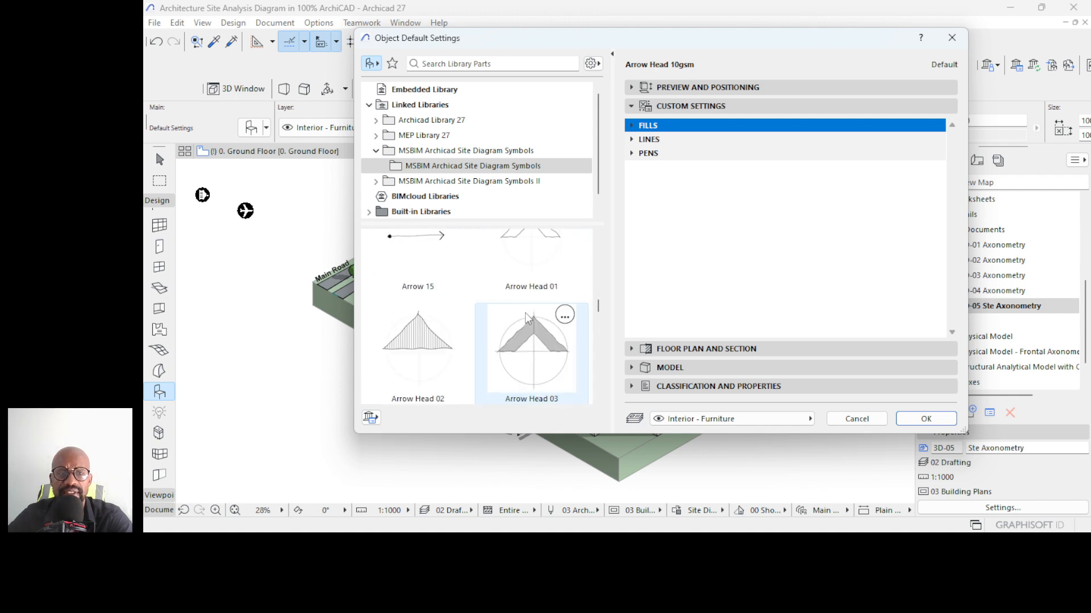
{"action": "scroll", "coordinate": [526, 318], "scroll_direction": "up", "scroll_amount": 5}
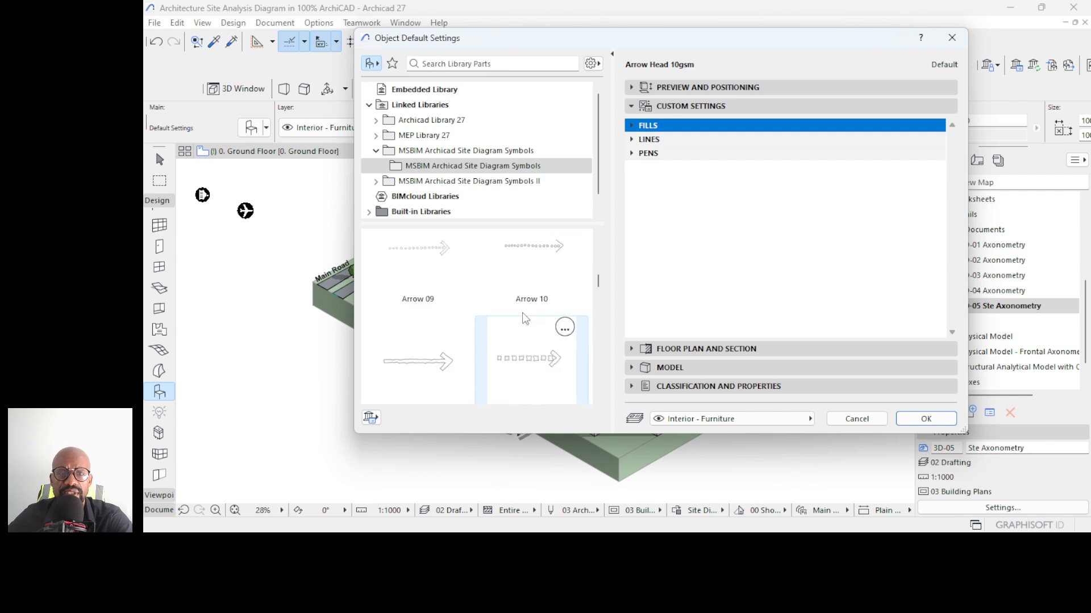
{"action": "scroll", "coordinate": [524, 318], "scroll_direction": "up", "scroll_amount": 5}
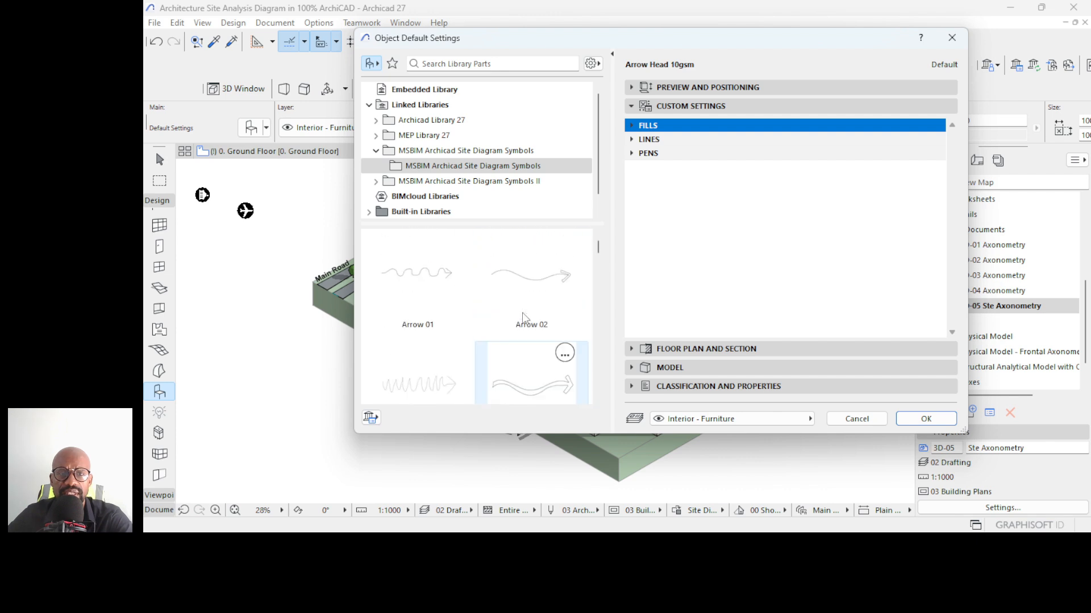
- Set the Object tool to the Pedestrian Path symbol from the MSBIM Archicad Site Diagram Symbols II library
{"action": "left_click", "coordinate": [439, 167]}
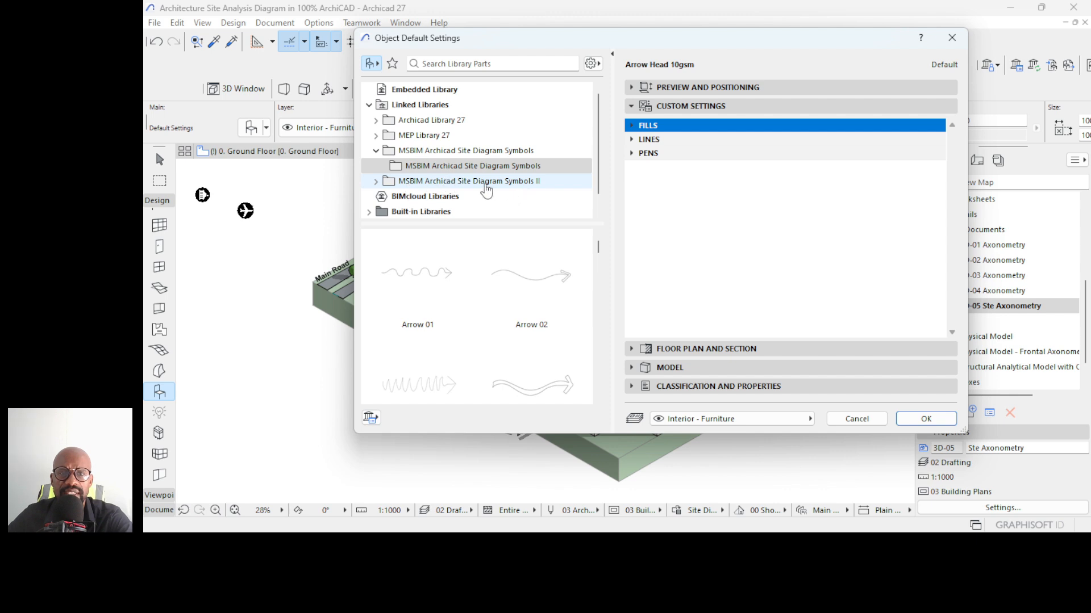
{"action": "left_click", "coordinate": [517, 182]}
{"action": "double_click", "coordinate": [415, 276]}
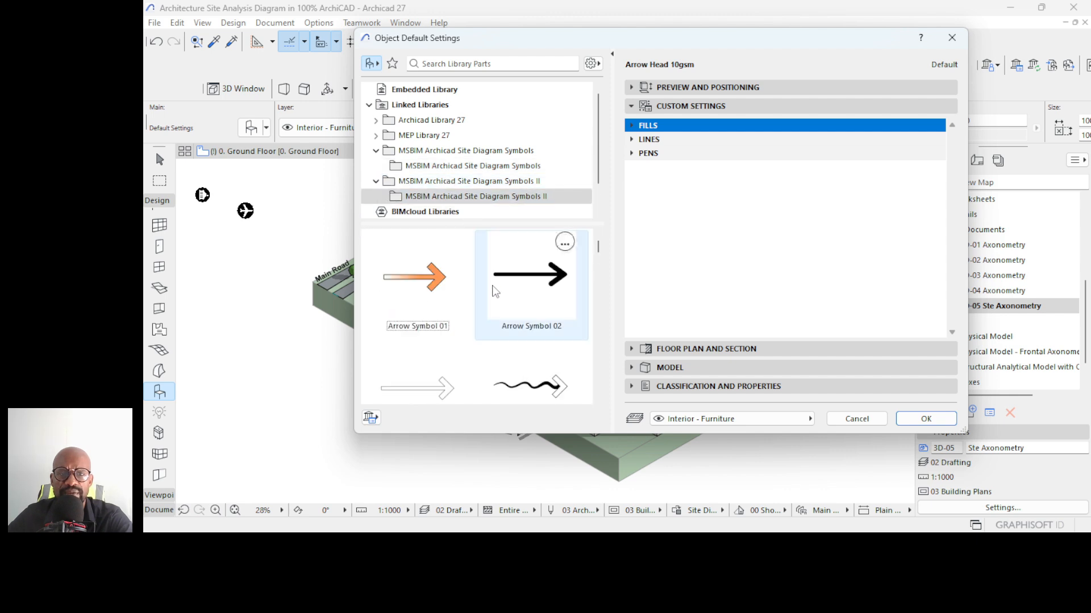
{"action": "scroll", "coordinate": [480, 311], "scroll_direction": "down", "scroll_amount": 5}
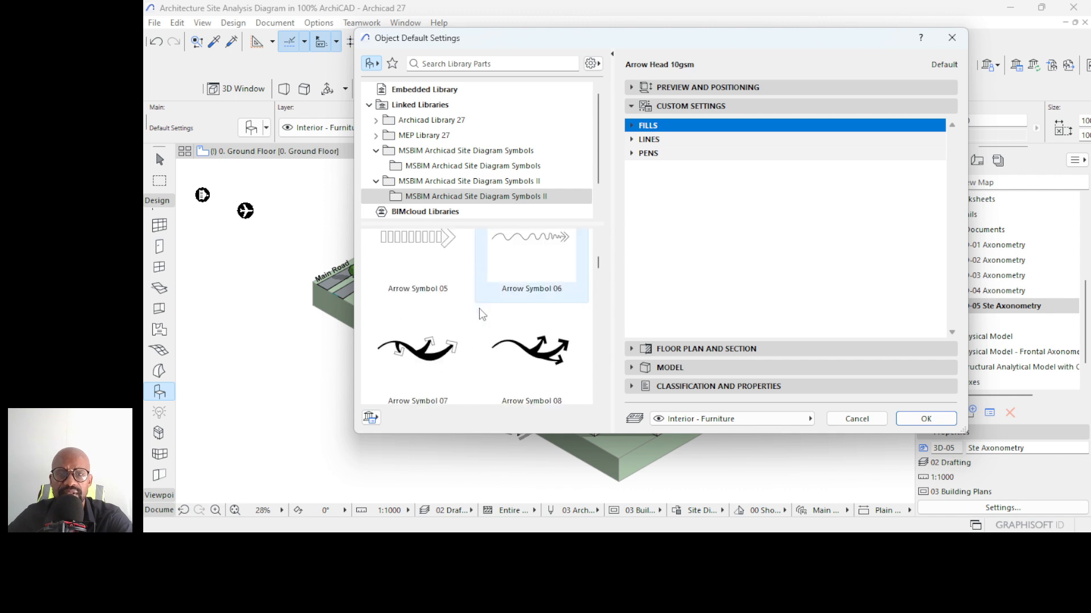
{"action": "scroll", "coordinate": [480, 313], "scroll_direction": "down", "scroll_amount": 6}
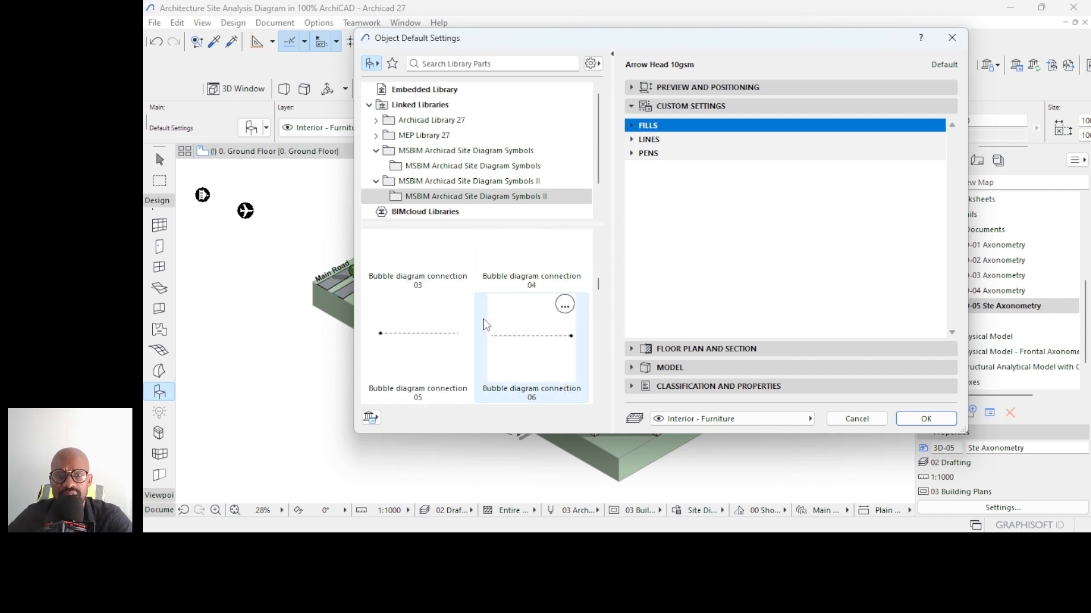
{"action": "scroll", "coordinate": [514, 327], "scroll_direction": "down", "scroll_amount": 6}
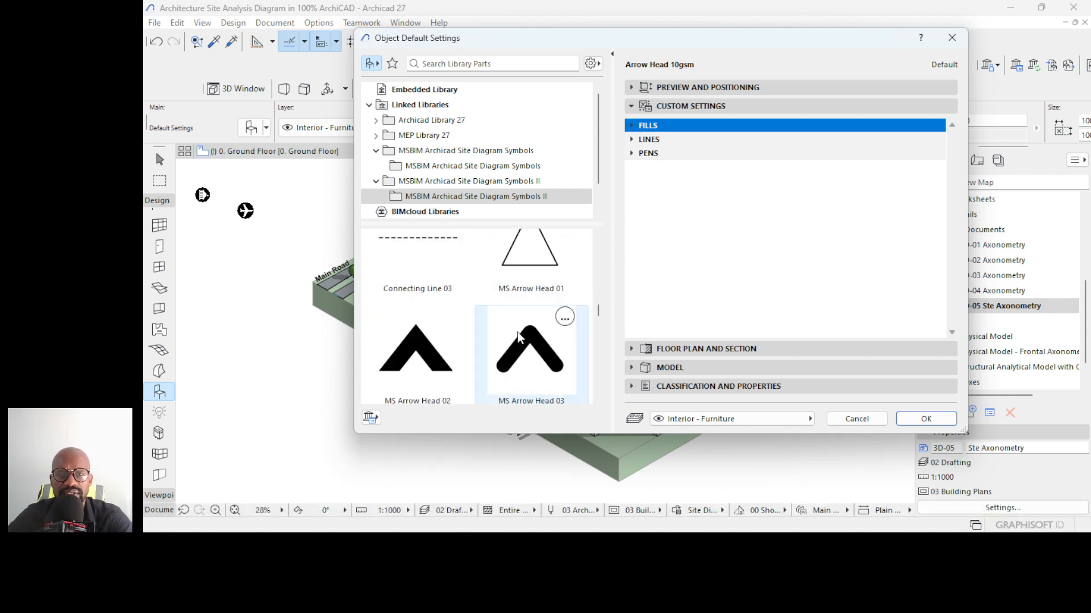
{"action": "scroll", "coordinate": [518, 335], "scroll_direction": "down", "scroll_amount": 5}
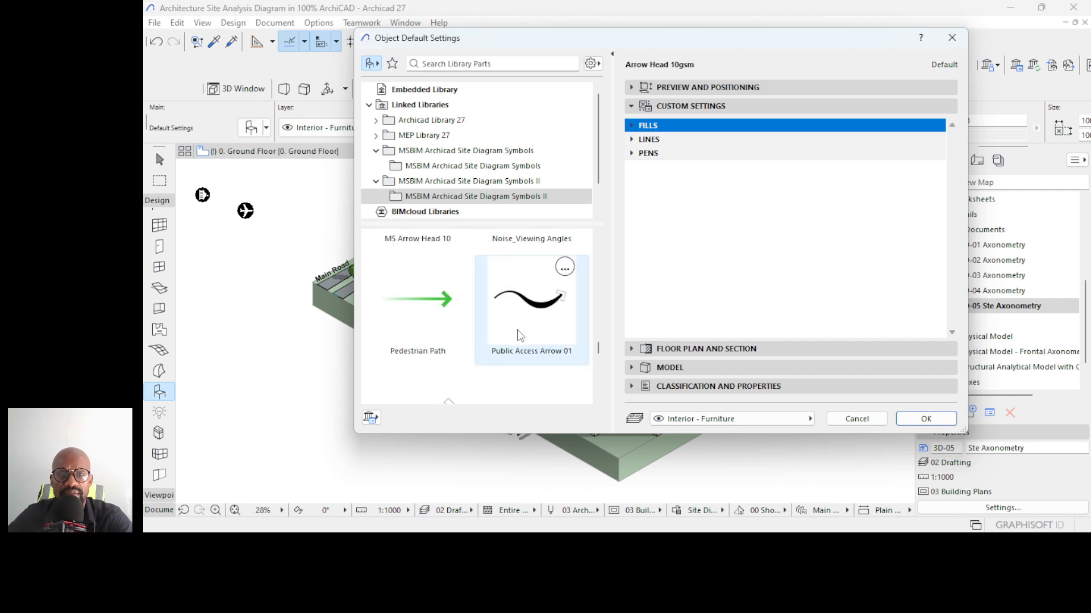
{"action": "scroll", "coordinate": [517, 335], "scroll_direction": "down", "scroll_amount": 2}
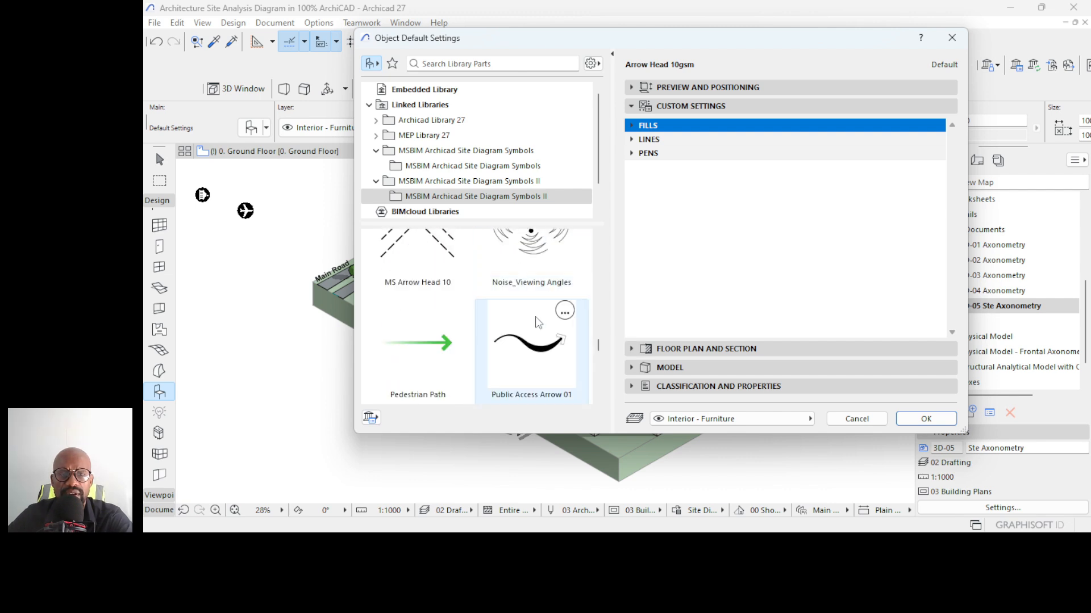
{"action": "left_click", "coordinate": [417, 303]}
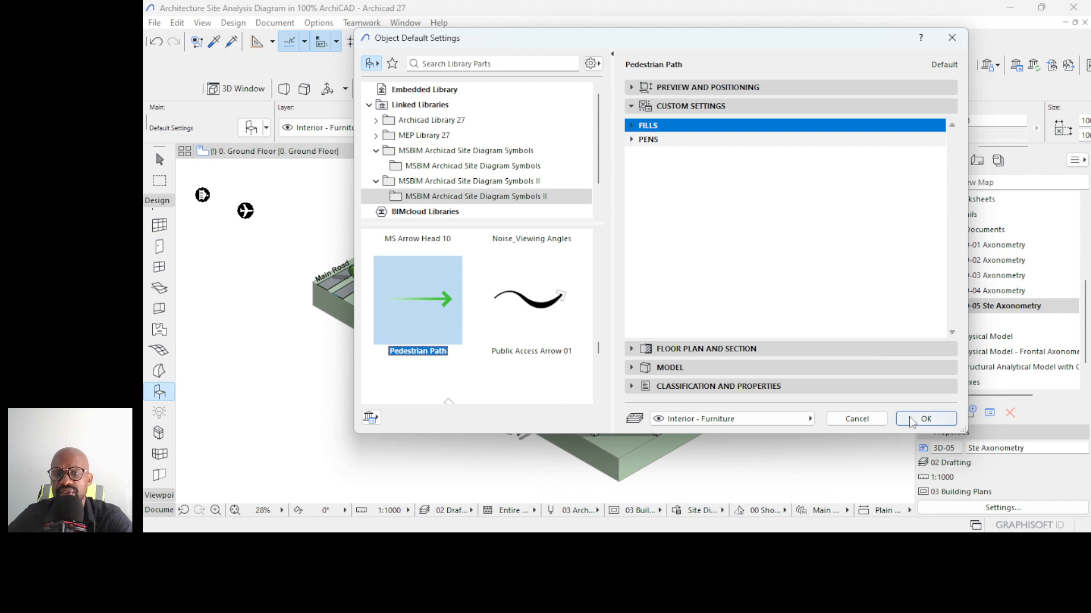
{"action": "left_click", "coordinate": [925, 419]}
- Place the Pedestrian Path arrow on the lawn in front of the L-shaped building and enlarge it graphically to nearly six times its size
{"action": "scroll", "coordinate": [694, 395], "scroll_direction": "up", "scroll_amount": 8}
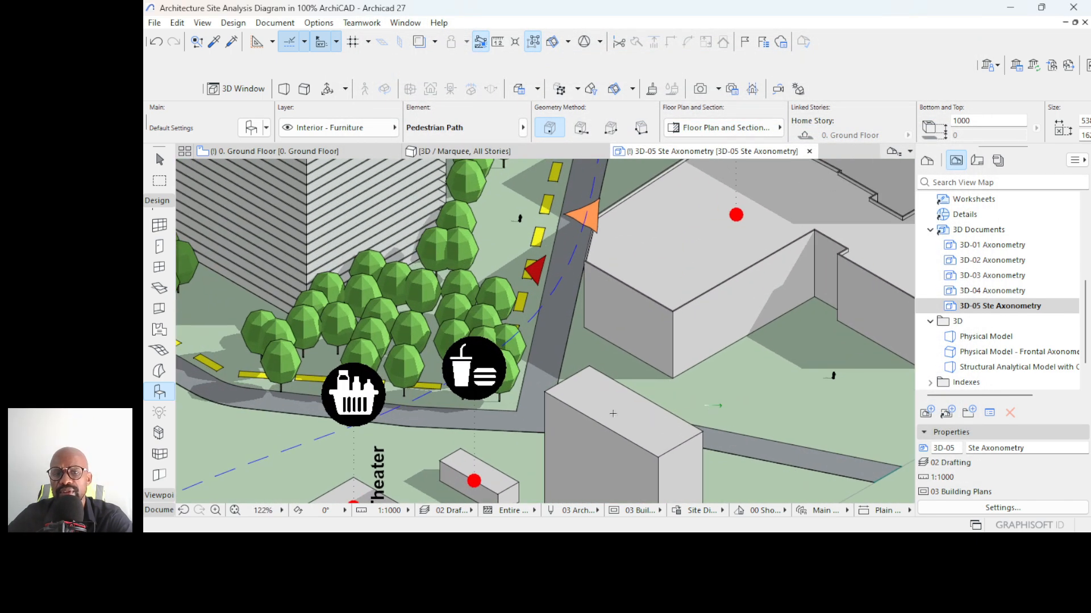
{"action": "scroll", "coordinate": [613, 413], "scroll_direction": "down", "scroll_amount": 6}
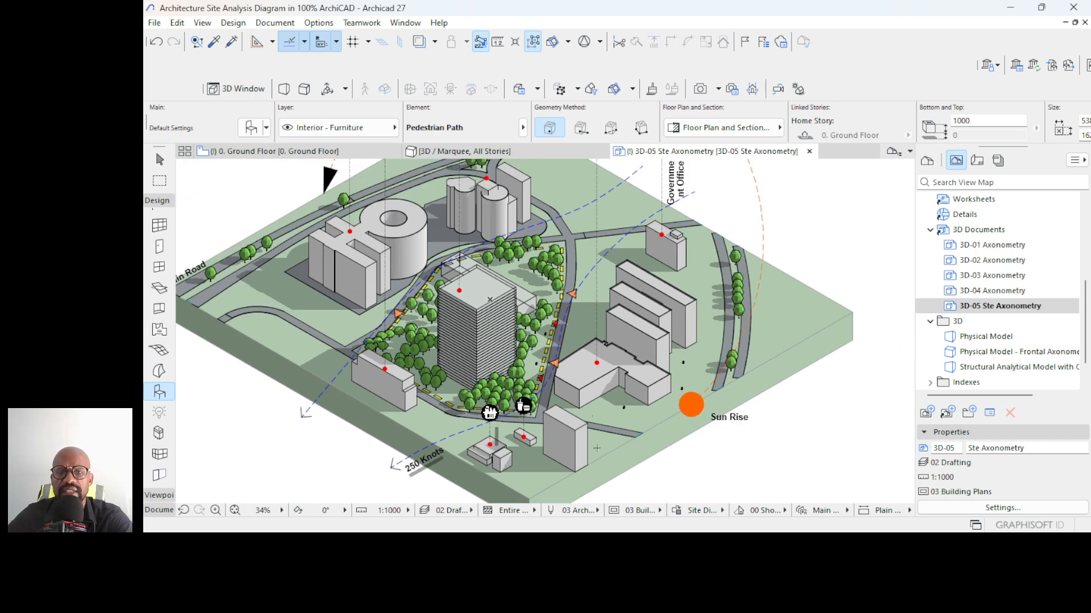
{"action": "scroll", "coordinate": [597, 449], "scroll_direction": "up", "scroll_amount": 10}
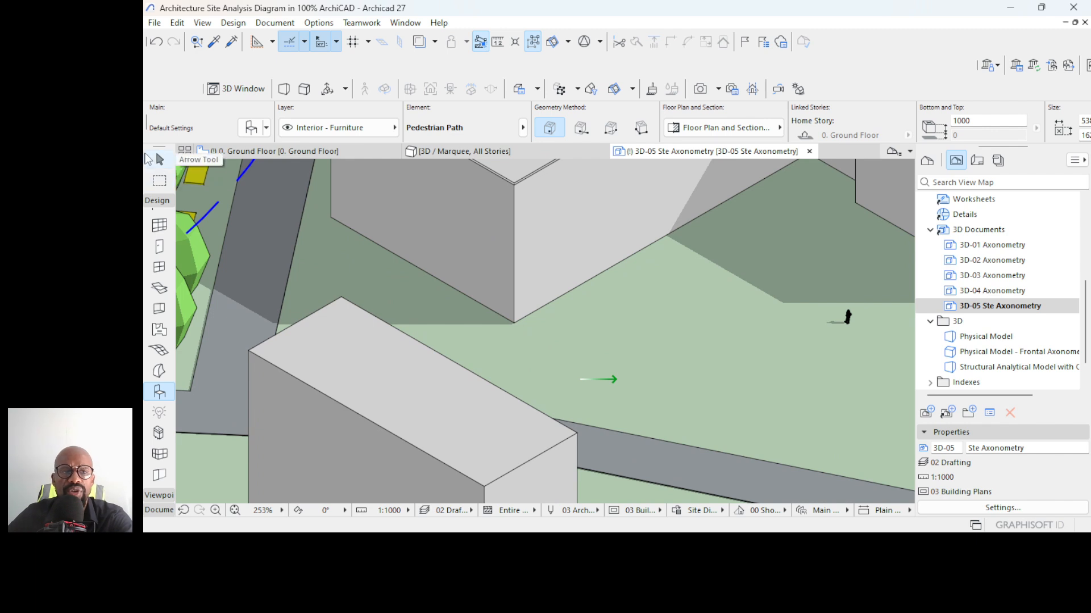
{"action": "left_click", "coordinate": [159, 159]}
{"action": "left_click", "coordinate": [618, 381]}
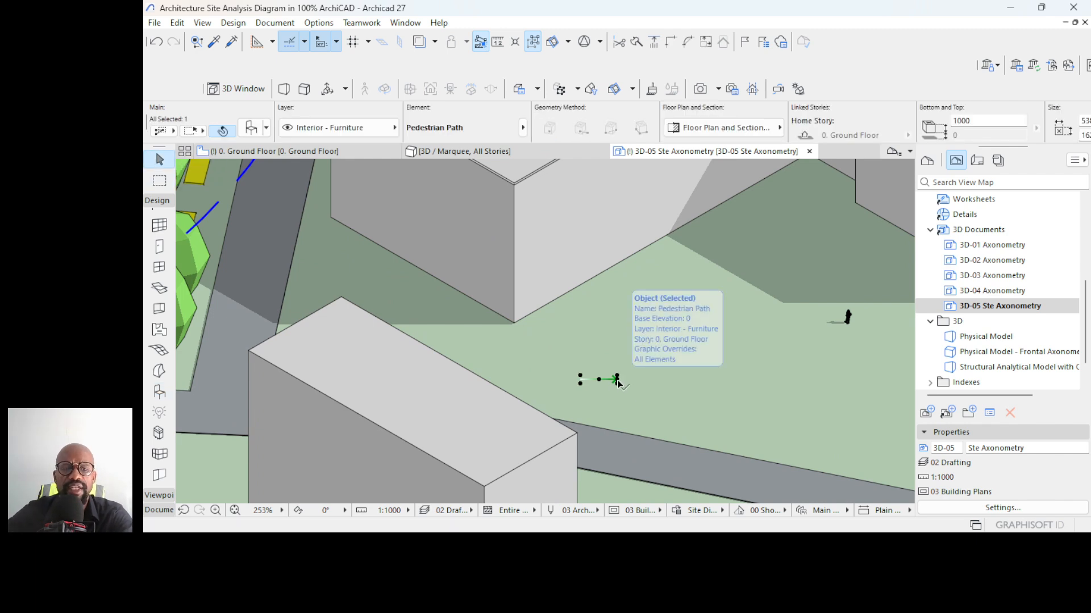
{"action": "key", "text": "ctrl+k"}
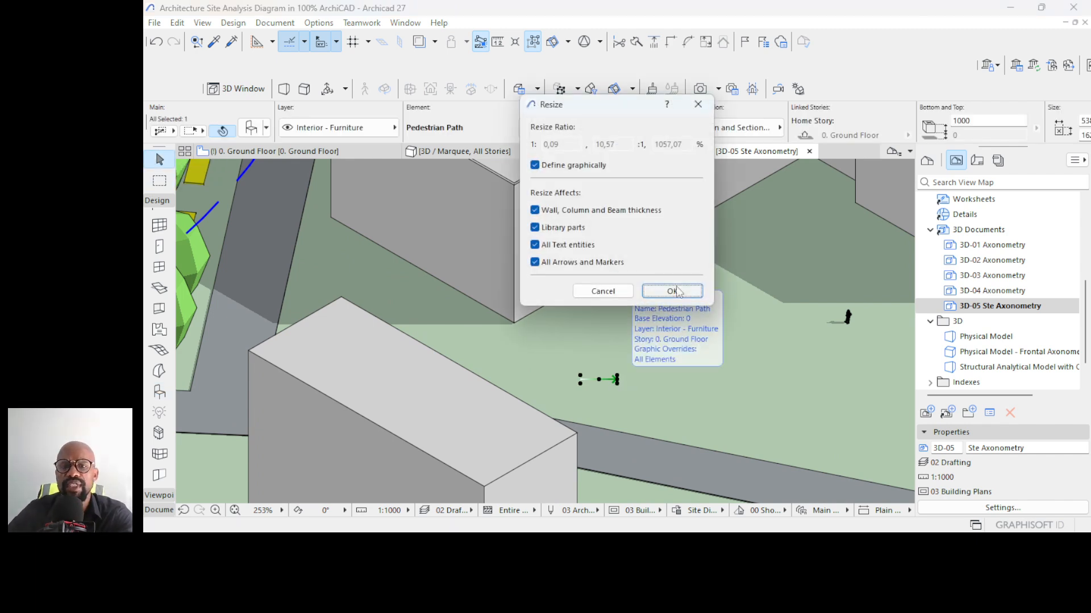
{"action": "key", "text": "Return"}
{"action": "left_click", "coordinate": [617, 382]}
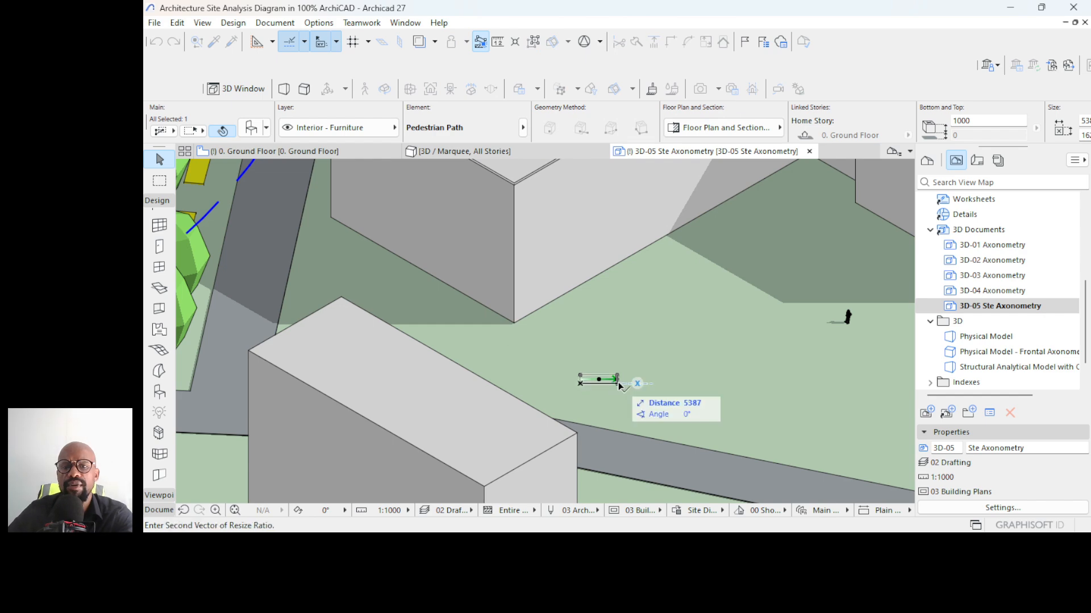
{"action": "left_click", "coordinate": [790, 381]}
- Mirror the enlarged Pedestrian Path arrow across a vertical axis through its midpoint so it points towards the site
{"action": "scroll", "coordinate": [583, 395], "scroll_direction": "down", "scroll_amount": 6}
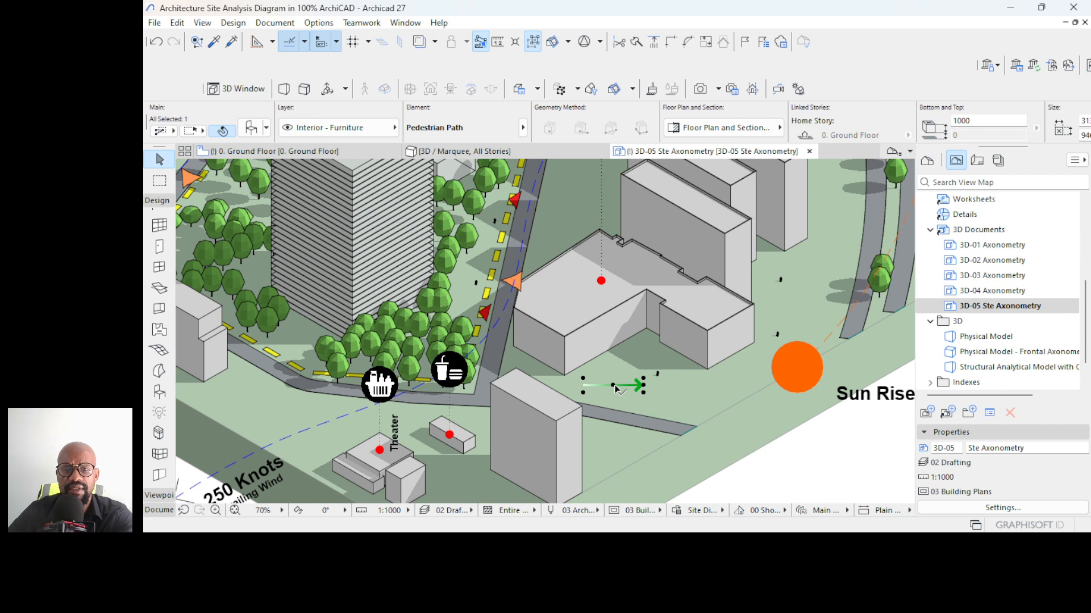
{"action": "left_click", "coordinate": [618, 389]}
{"action": "left_click", "coordinate": [657, 263]}
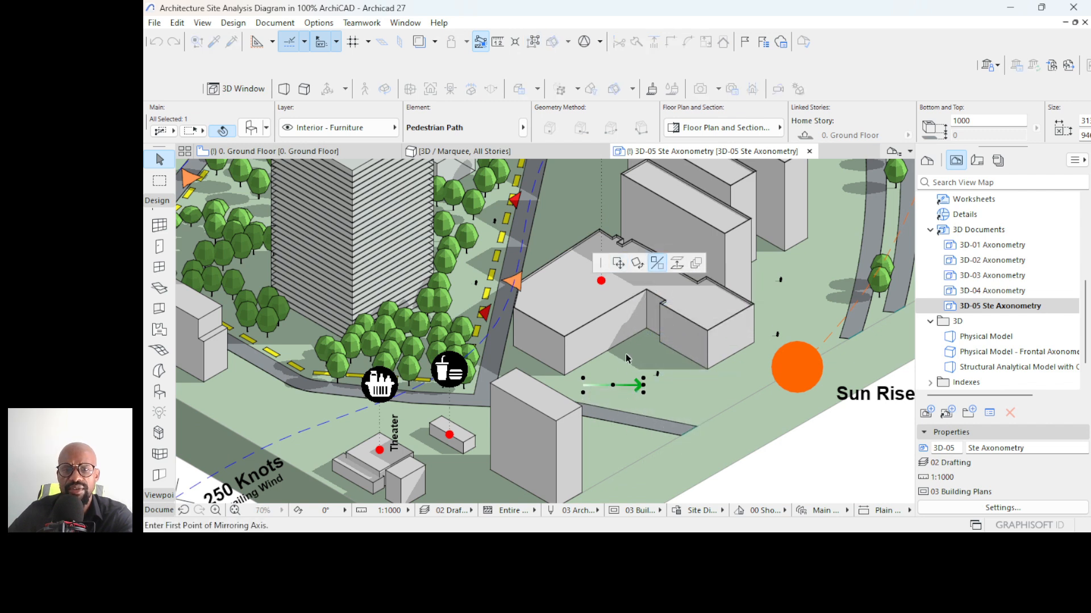
{"action": "left_click", "coordinate": [613, 386]}
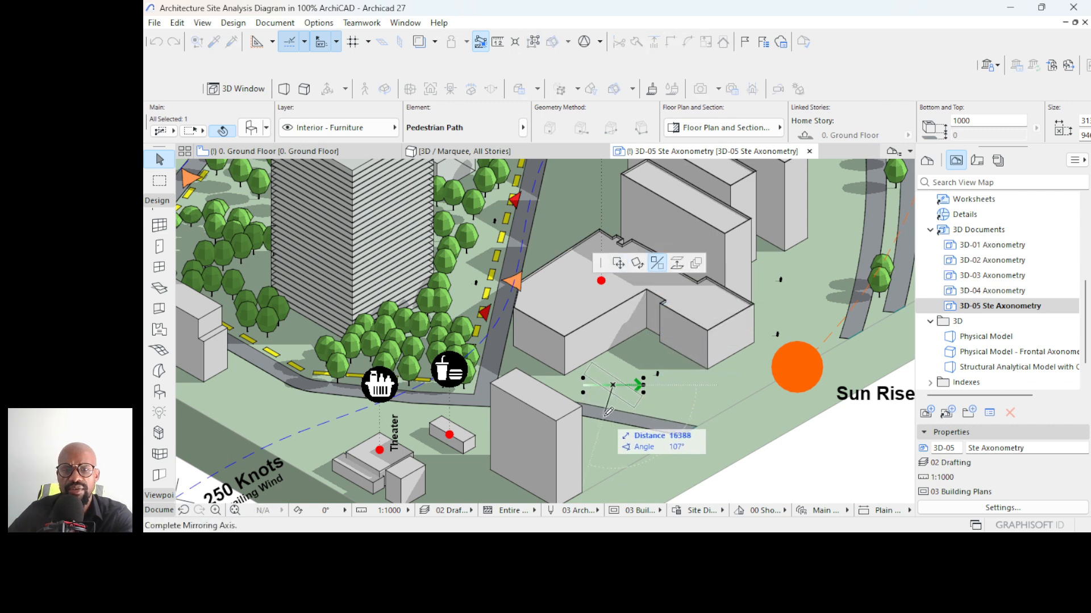
{"action": "left_click", "coordinate": [613, 443]}
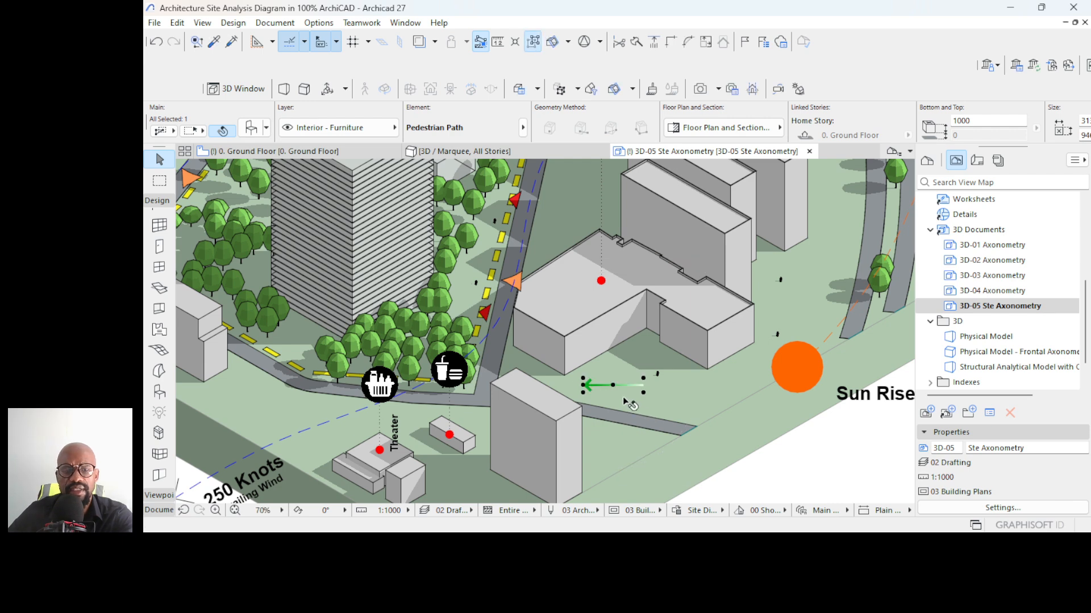
- Rotate the mirrored arrow slightly clockwise about its tip so it runs roughly parallel to the nearby road, and deselect it
{"action": "key", "text": "ctrl+e"}
{"action": "left_click", "coordinate": [583, 385]}
{"action": "left_click", "coordinate": [645, 385]}
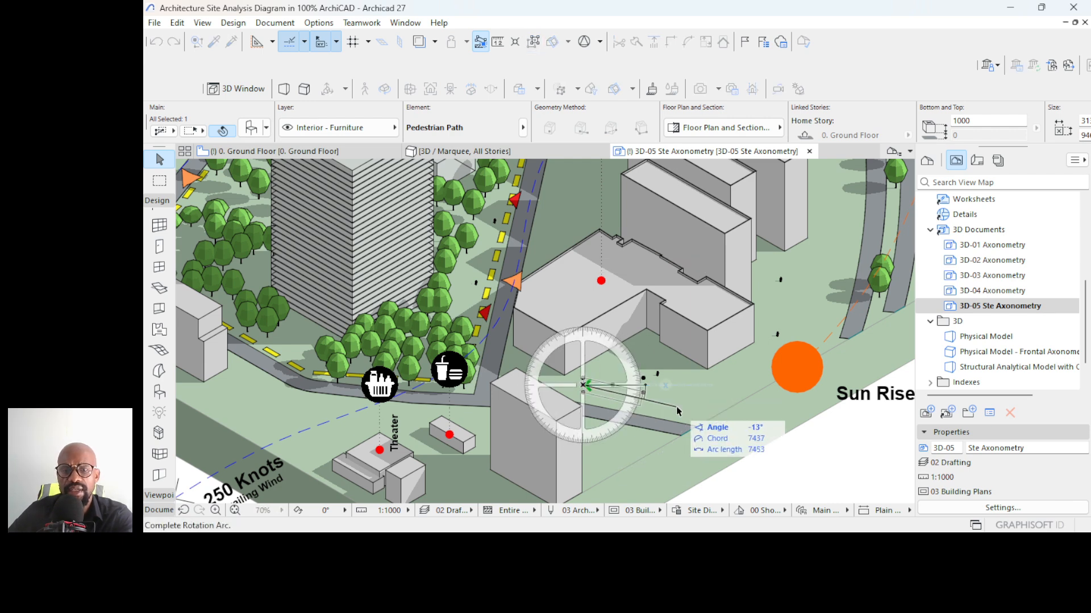
{"action": "left_click", "coordinate": [713, 404]}
{"action": "scroll", "coordinate": [710, 400], "scroll_direction": "down", "scroll_amount": 5}
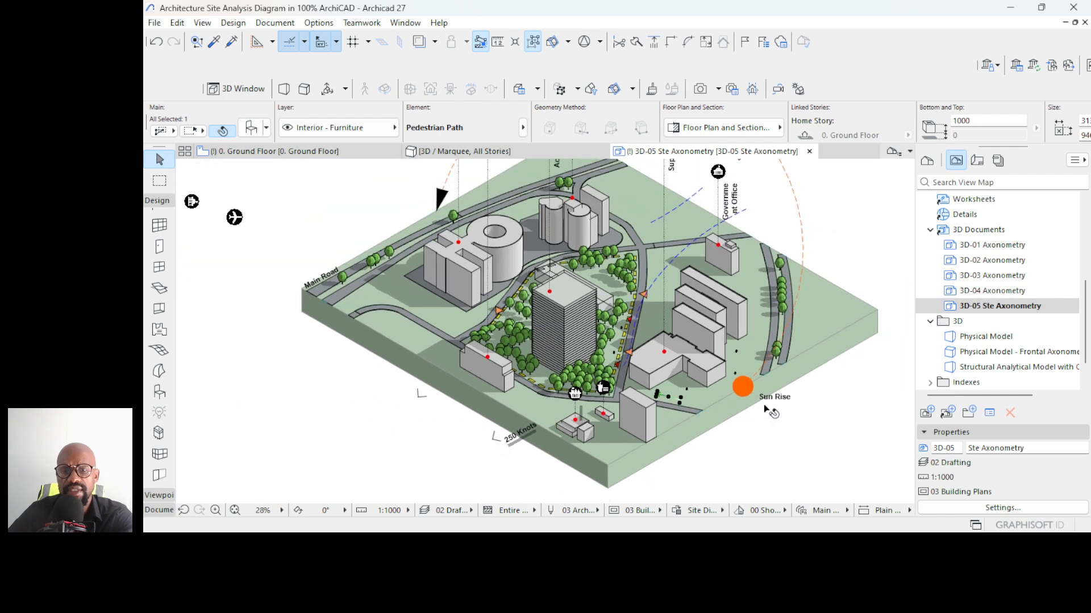
{"action": "key", "text": "Escape"}
- Drag a copy of the Pedestrian Path arrow onto the lawn beside the Government Office building, just below the road junction
{"action": "scroll", "coordinate": [699, 329], "scroll_direction": "up", "scroll_amount": 1}
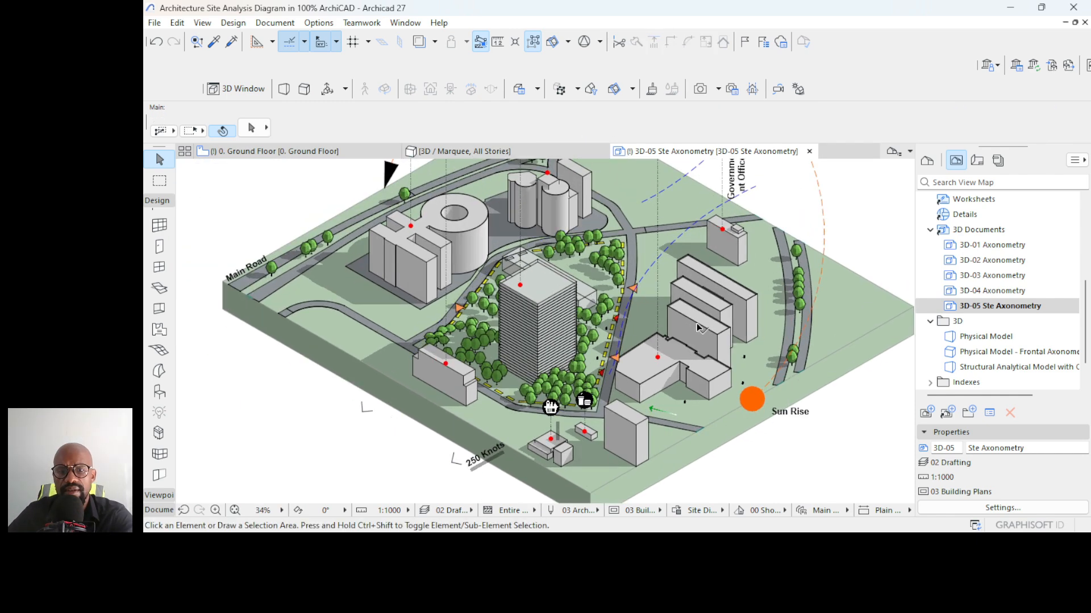
{"action": "left_click", "coordinate": [662, 411]}
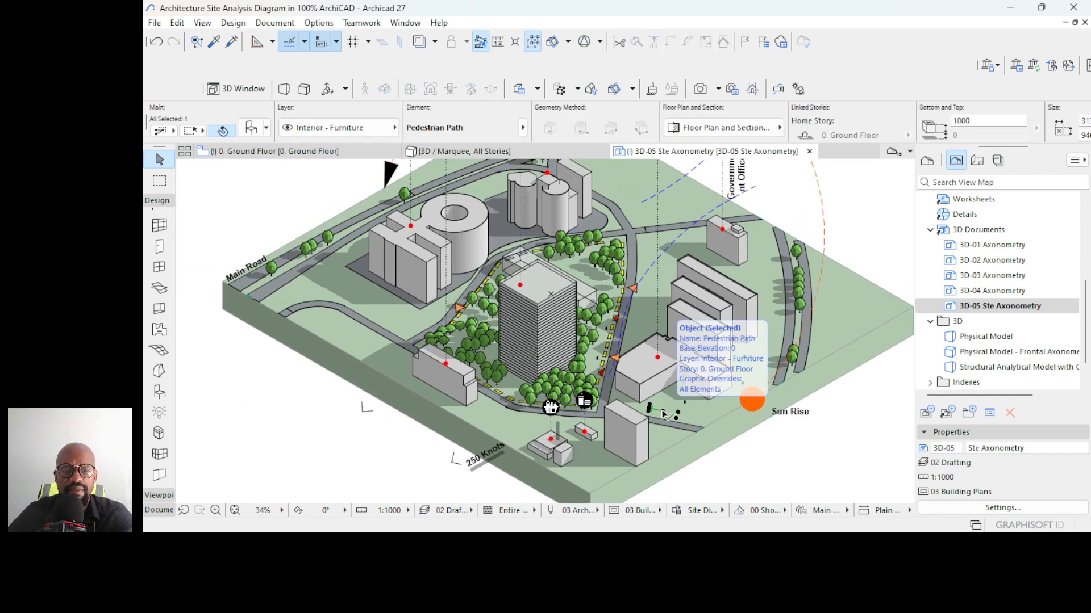
{"action": "key", "text": "ctrl+shift+d"}
{"action": "left_click", "coordinate": [662, 411]}
{"action": "scroll", "coordinate": [681, 201], "scroll_direction": "up", "scroll_amount": 4}
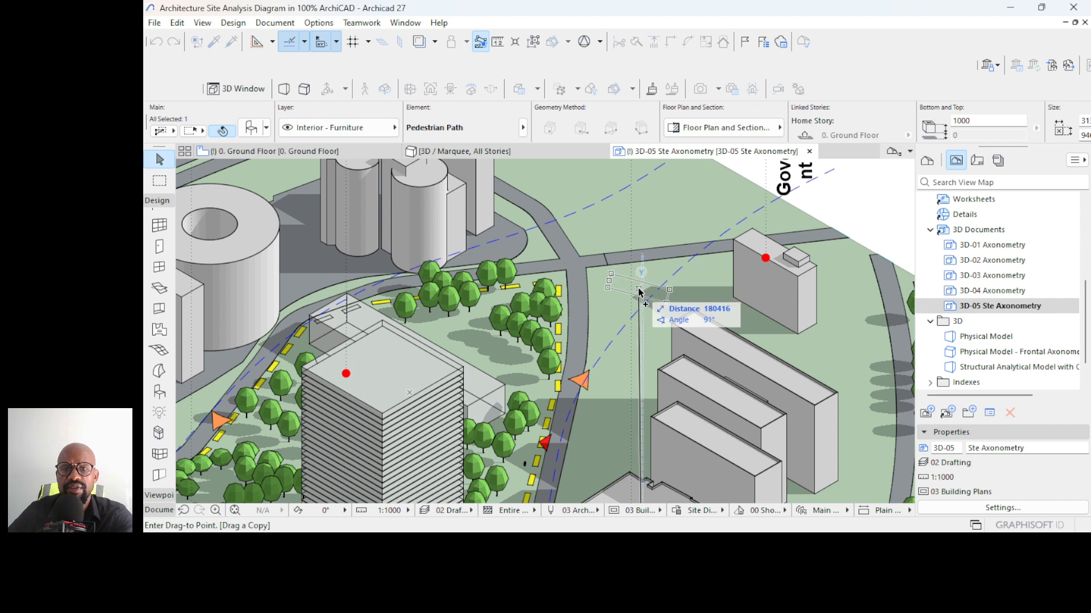
{"action": "left_click", "coordinate": [641, 293]}
- Rotate the copied arrow counterclockwise about its tip so it runs parallel to the road past the Government Office building
{"action": "key", "text": "ctrl+e"}
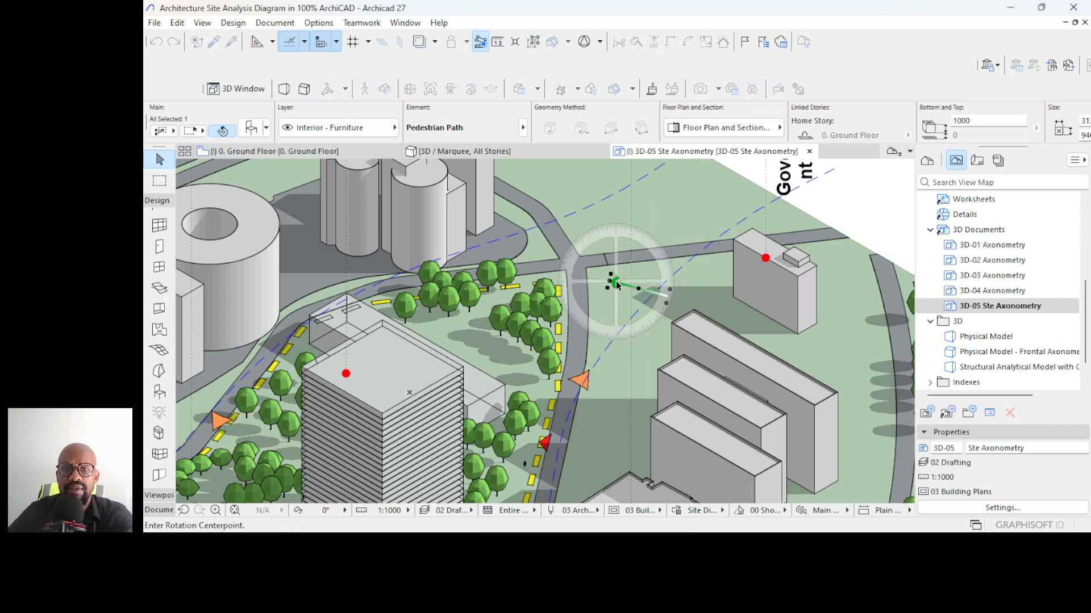
{"action": "left_click", "coordinate": [610, 281]}
{"action": "left_click", "coordinate": [653, 291]}
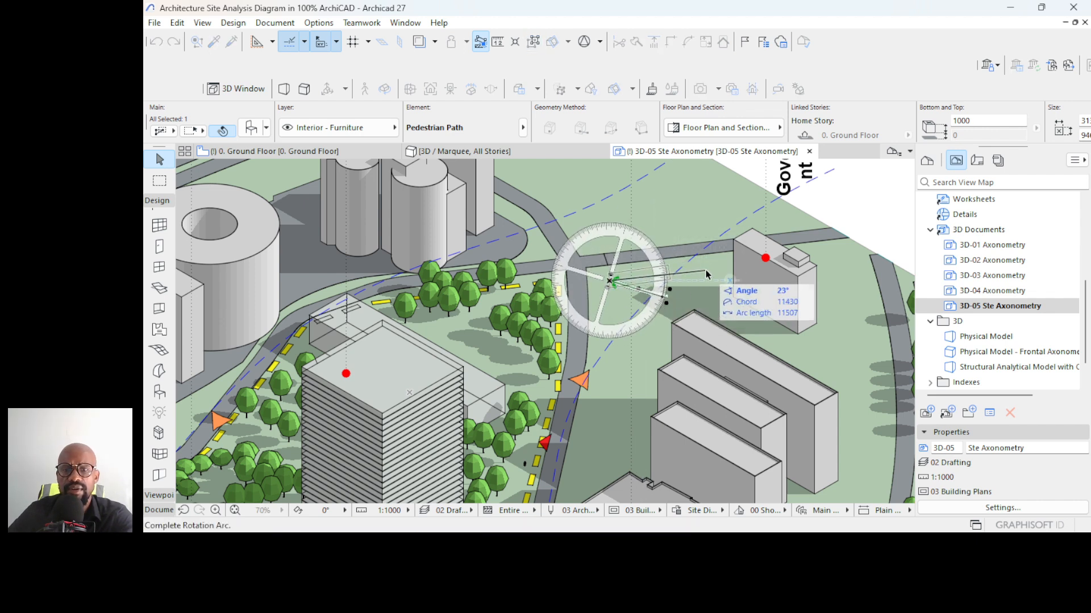
{"action": "left_click", "coordinate": [656, 268]}
- Copy the arrow to the lawn between the curved access road and the large left-hand building, and rotate it about its tip towards the site
{"action": "scroll", "coordinate": [703, 268], "scroll_direction": "down", "scroll_amount": 5}
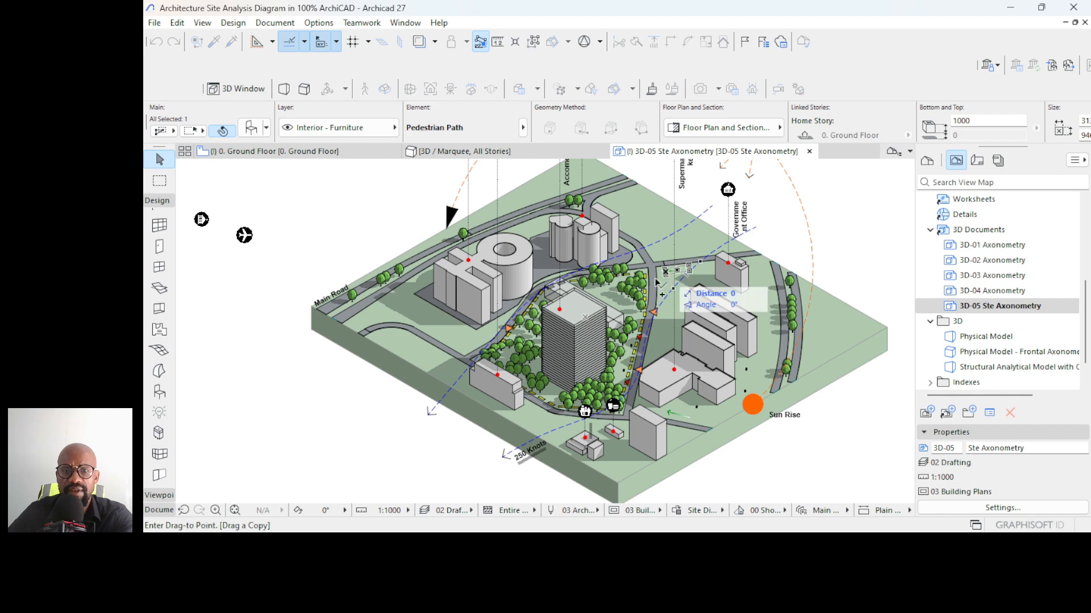
{"action": "scroll", "coordinate": [454, 335], "scroll_direction": "up", "scroll_amount": 5}
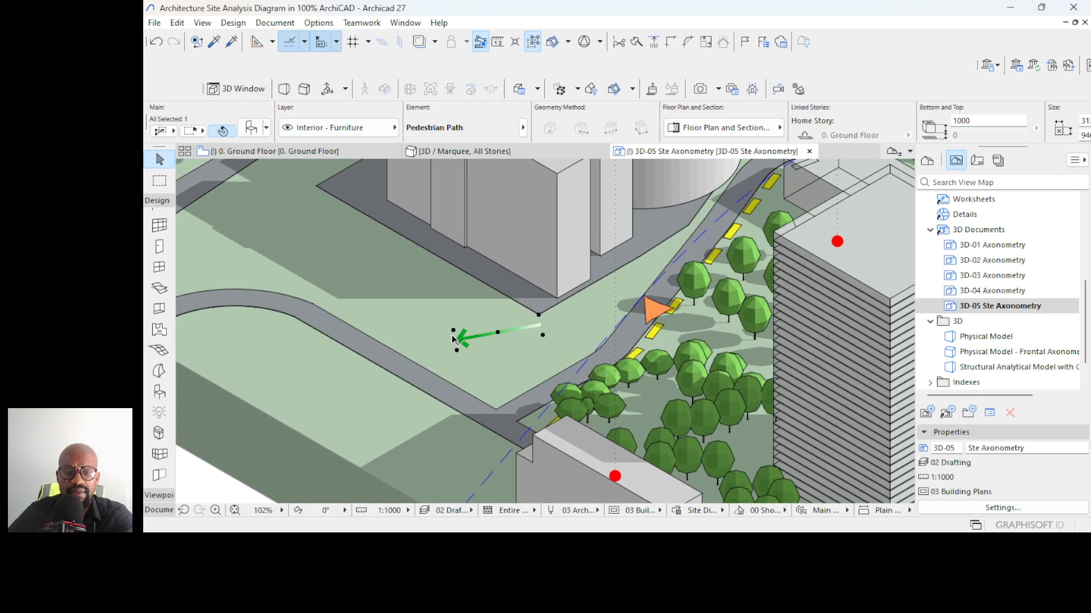
{"action": "key", "text": "ctrl+e"}
{"action": "left_click", "coordinate": [454, 341]}
{"action": "left_click", "coordinate": [541, 326]}
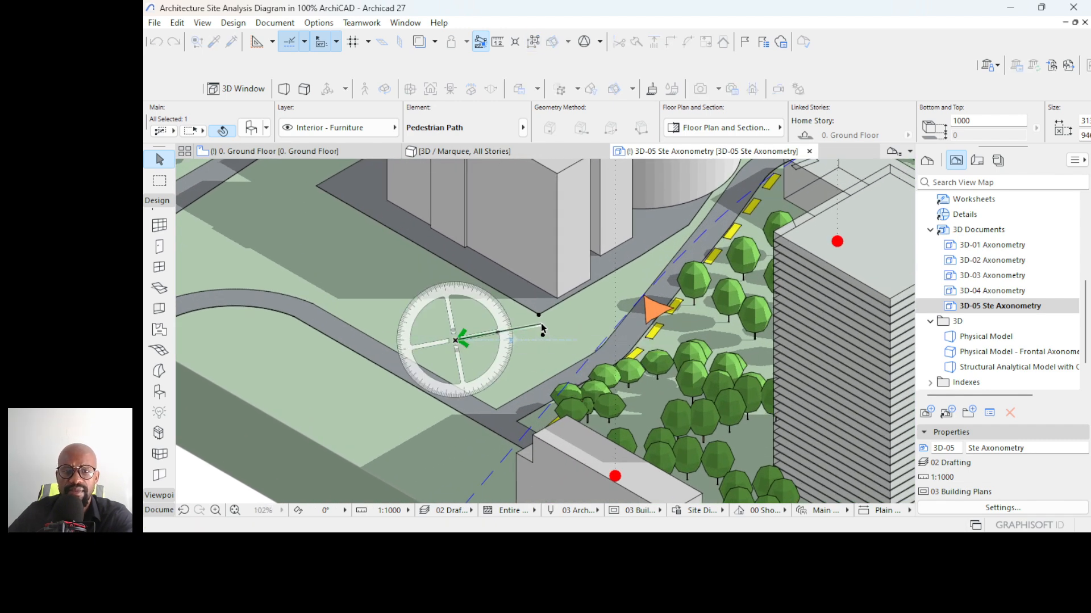
{"action": "left_click", "coordinate": [333, 291]}
- Drag the third Pedestrian Path arrow along the lawn closer to the site's orange access arrow and deselect it
{"action": "key", "text": "ctrl+d"}
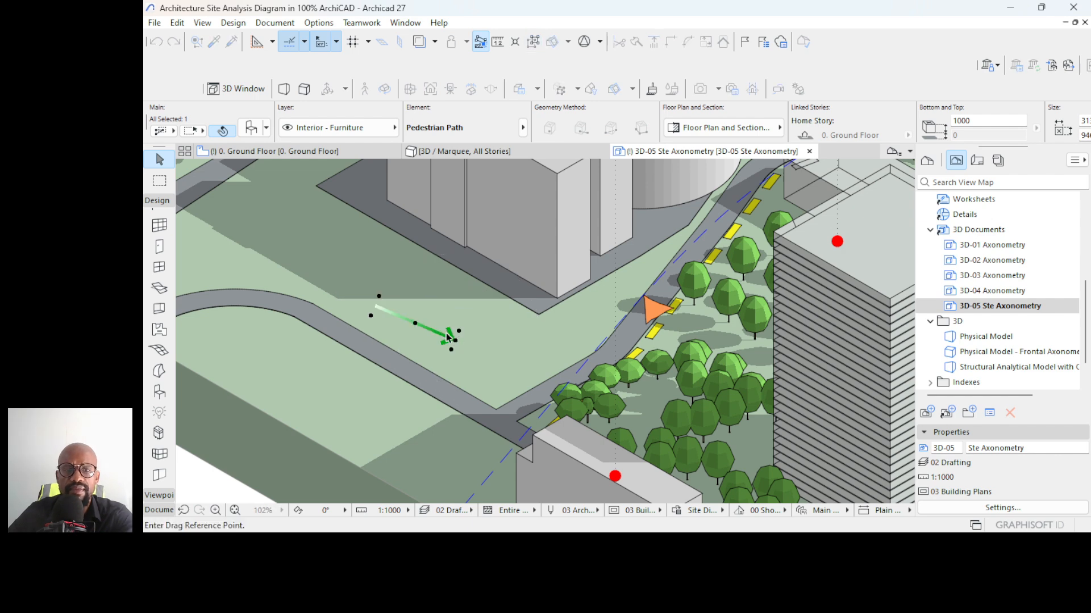
{"action": "left_click", "coordinate": [450, 334]}
{"action": "left_click", "coordinate": [536, 354]}
{"action": "scroll", "coordinate": [488, 343], "scroll_direction": "down", "scroll_amount": 3}
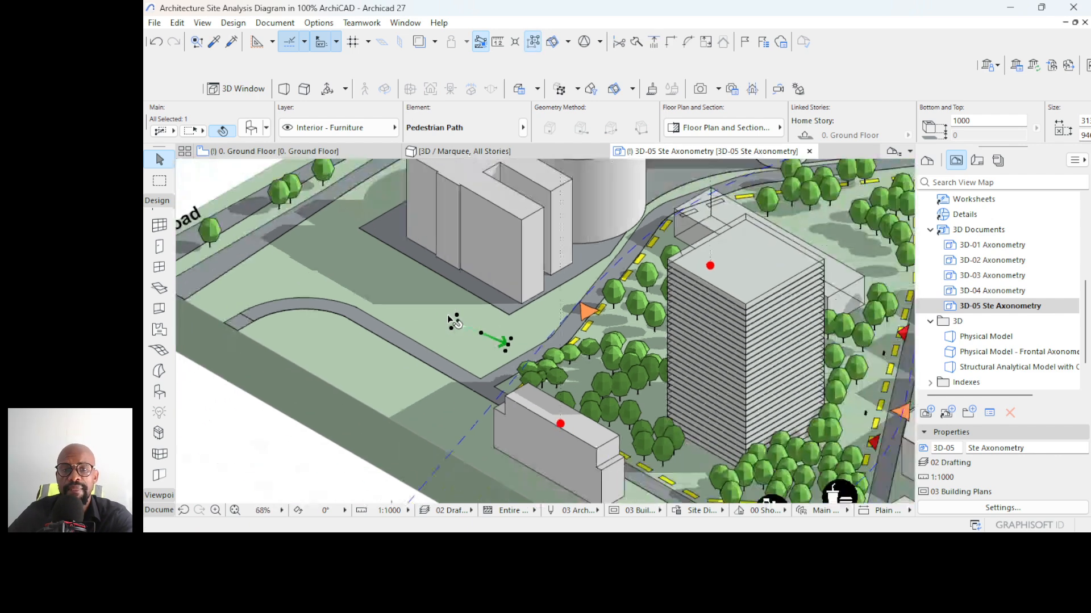
{"action": "scroll", "coordinate": [482, 344], "scroll_direction": "down", "scroll_amount": 3}
{"action": "middle_click_drag", "start_coordinate": [473, 372], "coordinate": [424, 352]}
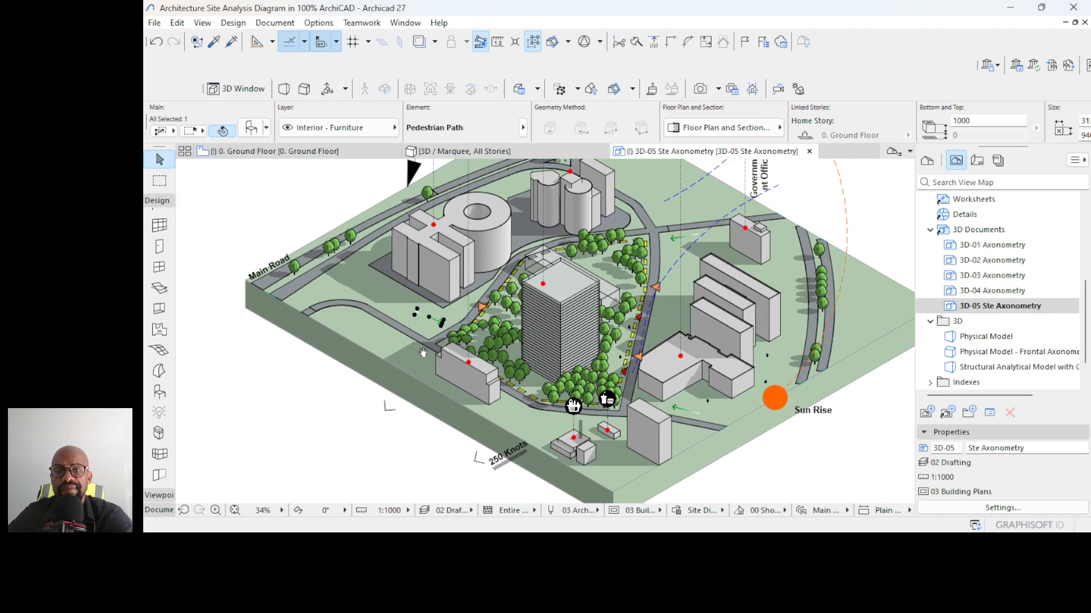
{"action": "key", "text": "Escape"}
- Set the Object tool to the Noise_Viewing Angles symbol from the MSBIM Archicad Site Diagram Symbols II library
{"action": "scroll", "coordinate": [610, 293], "scroll_direction": "down", "scroll_amount": 2}
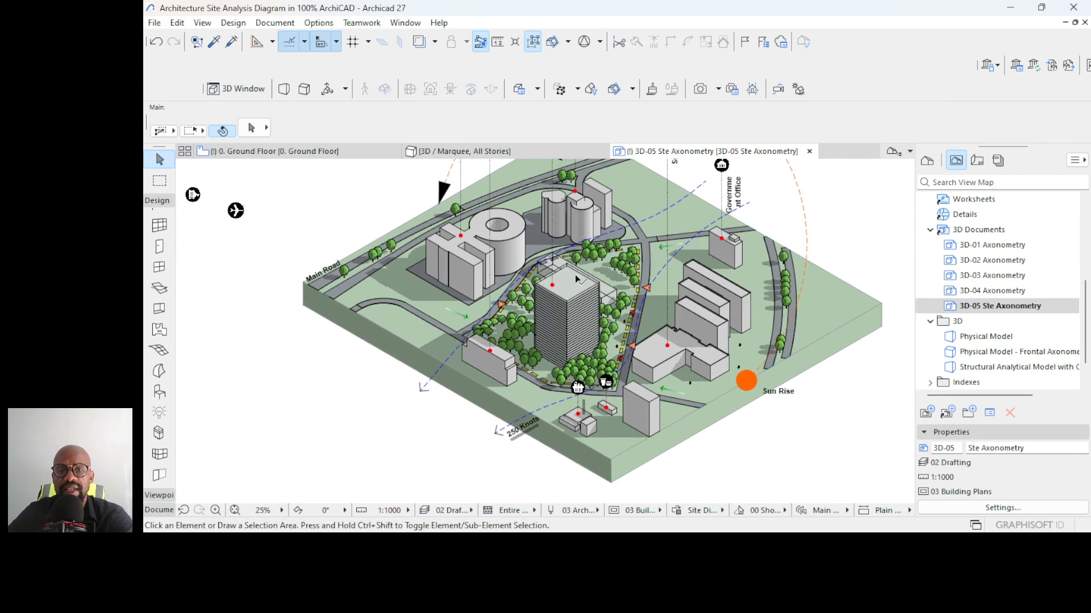
{"action": "middle_click_drag", "start_coordinate": [572, 274], "coordinate": [524, 325]}
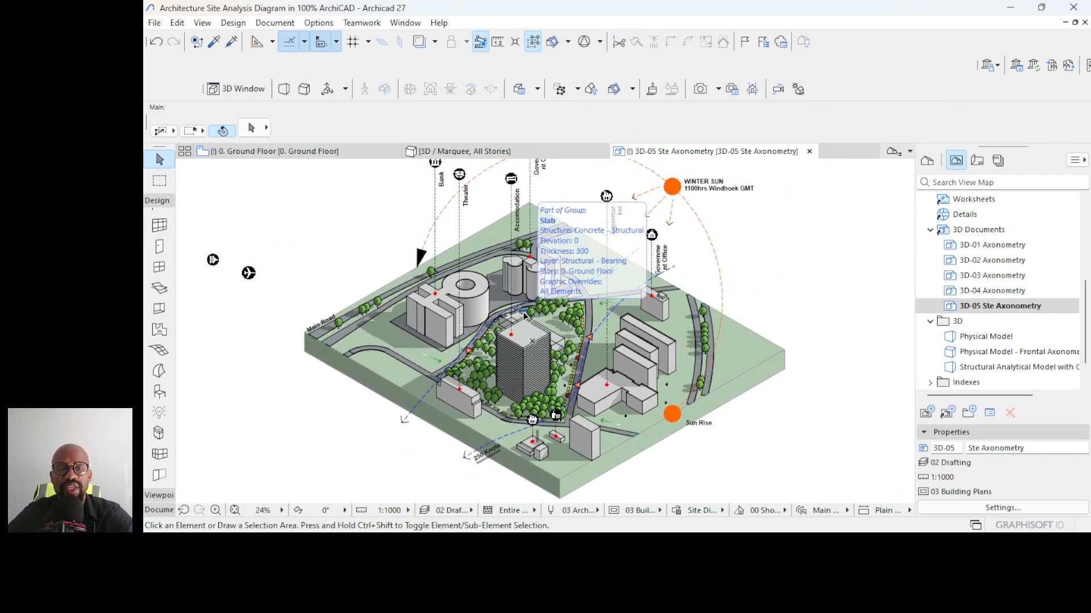
{"action": "scroll", "coordinate": [487, 385], "scroll_direction": "up", "scroll_amount": 2}
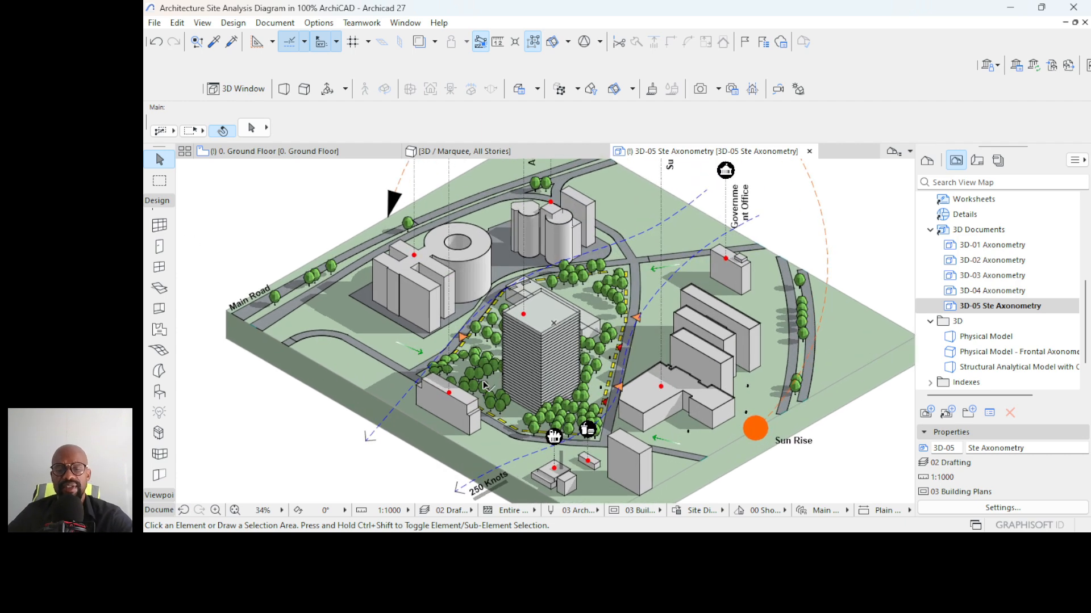
{"action": "left_click", "coordinate": [159, 392]}
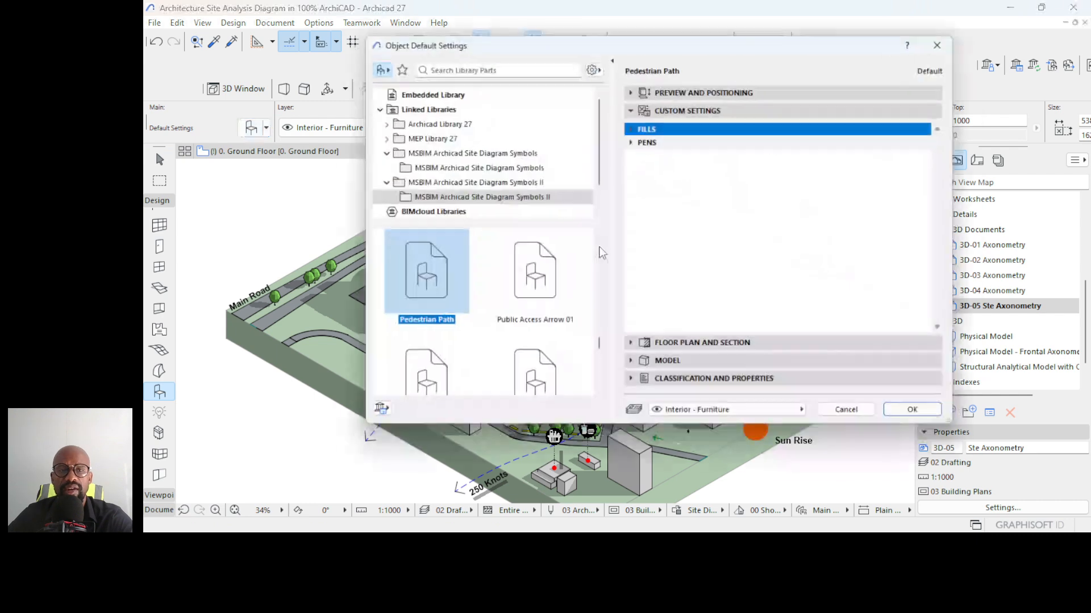
{"action": "scroll", "coordinate": [493, 296], "scroll_direction": "down", "scroll_amount": 3}
{"action": "scroll", "coordinate": [493, 295], "scroll_direction": "up", "scroll_amount": 1}
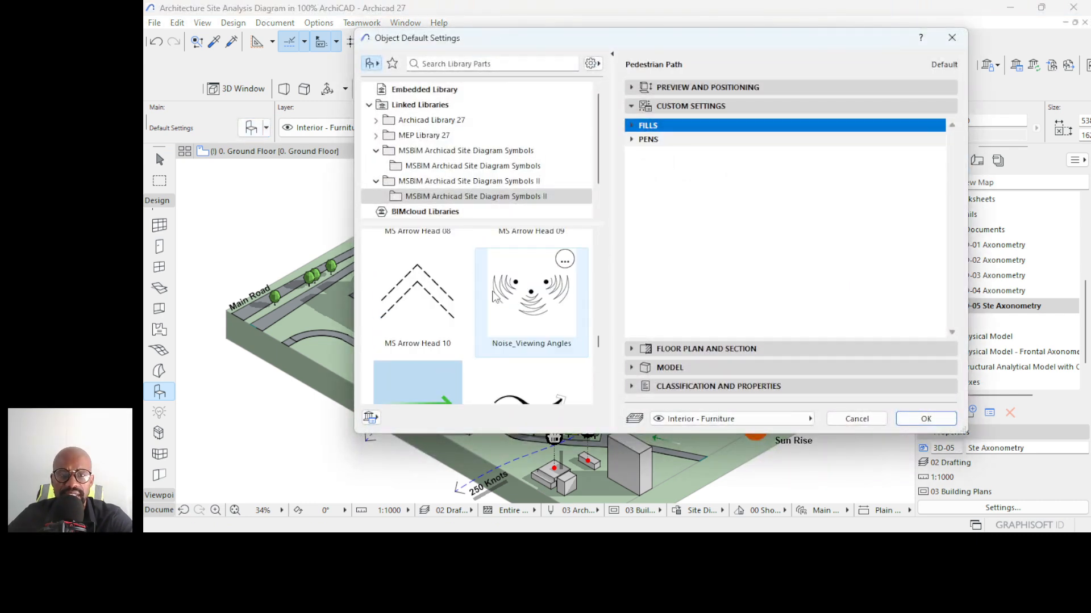
{"action": "left_click", "coordinate": [527, 307]}
{"action": "scroll", "coordinate": [541, 304], "scroll_direction": "up", "scroll_amount": 2}
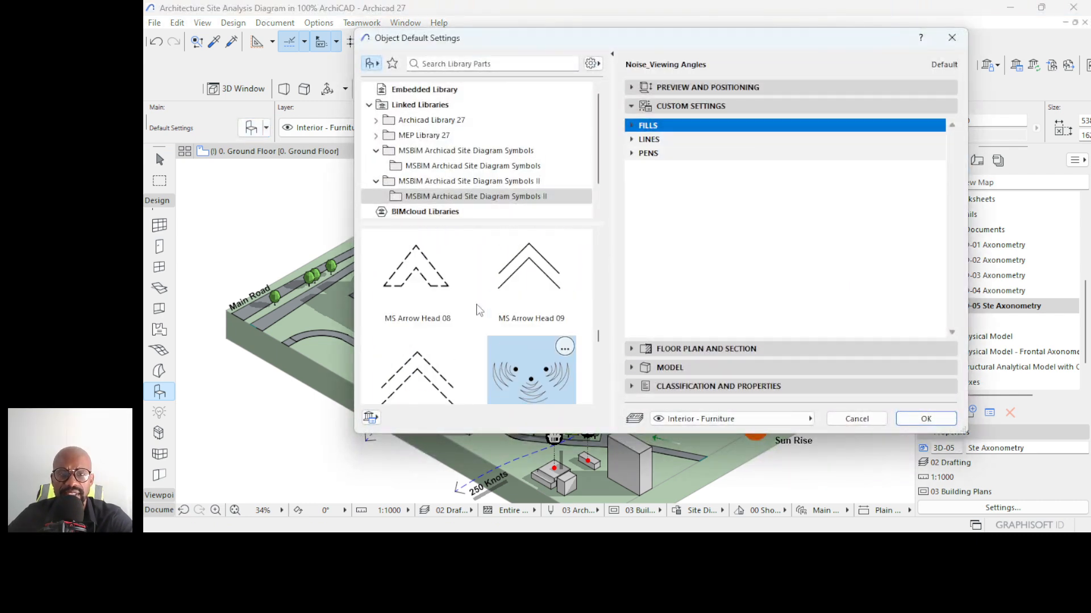
{"action": "left_click", "coordinate": [926, 419]}
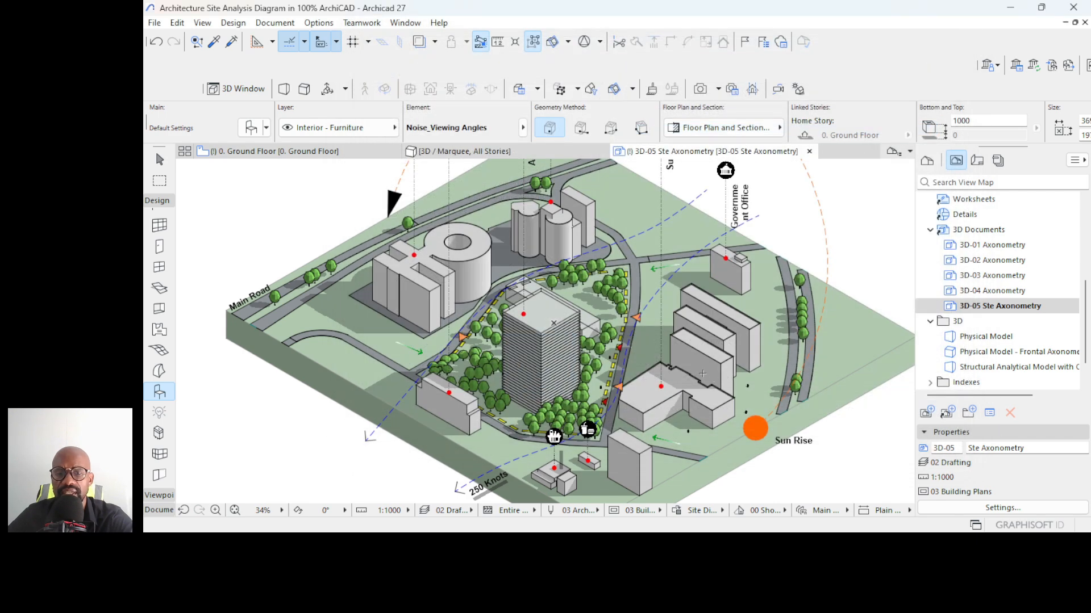
- Place the Noise_Viewing Angles symbol on the lawn between Main Road and the H-shaped building
{"action": "scroll", "coordinate": [686, 369], "scroll_direction": "down", "scroll_amount": 2}
{"action": "scroll", "coordinate": [384, 269], "scroll_direction": "up", "scroll_amount": 3}
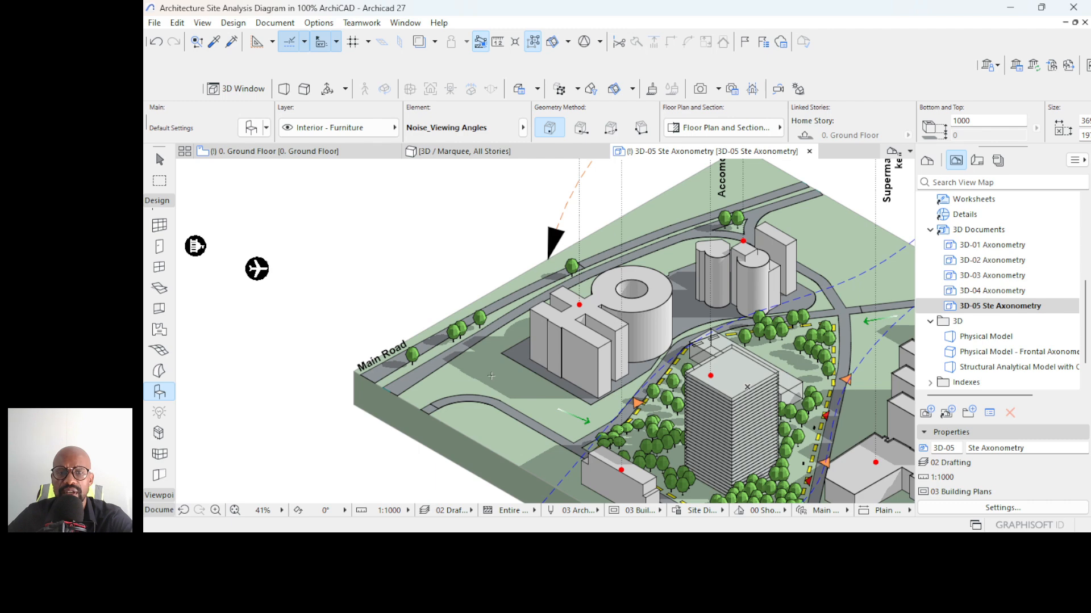
{"action": "scroll", "coordinate": [492, 373], "scroll_direction": "up", "scroll_amount": 5}
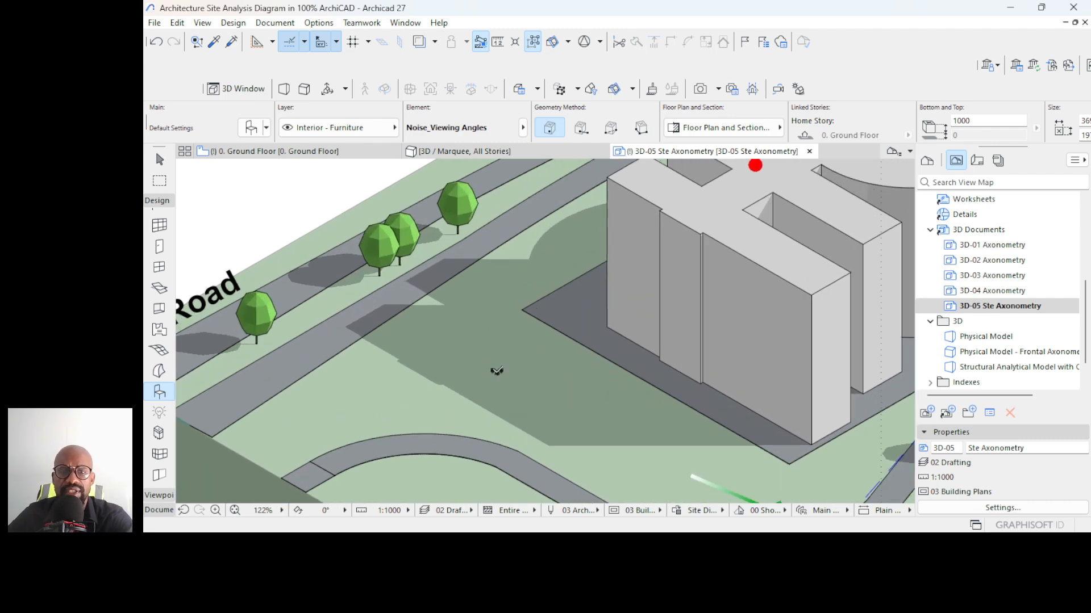
{"action": "left_click", "coordinate": [496, 371]}
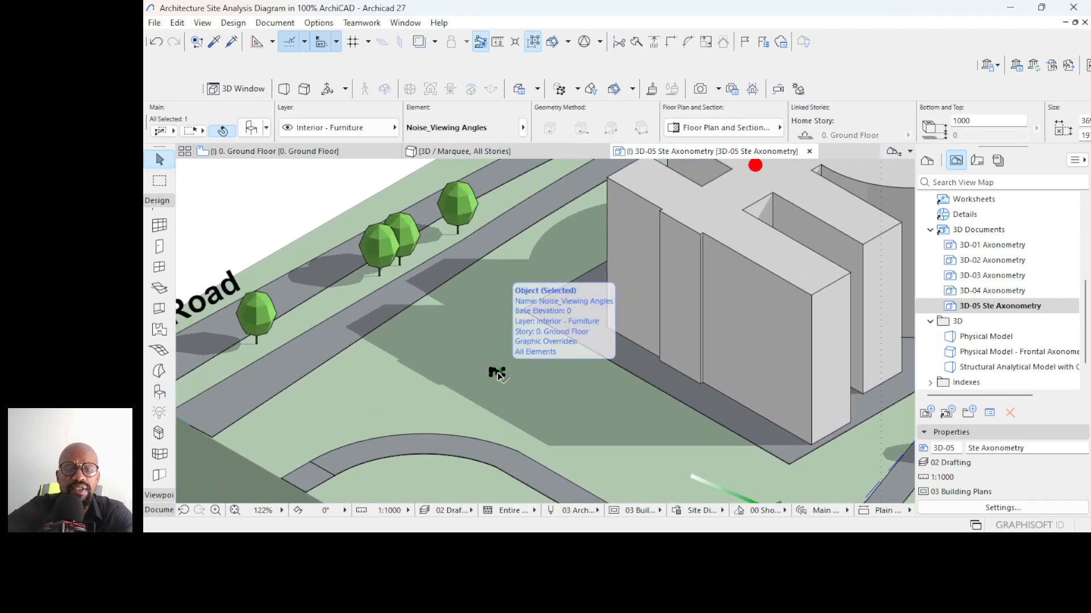
- Resize the noise symbol graphically about its centre, library parts included, enlarging it to fill the lawn beside Main Road
{"action": "key", "text": "ctrl+k"}
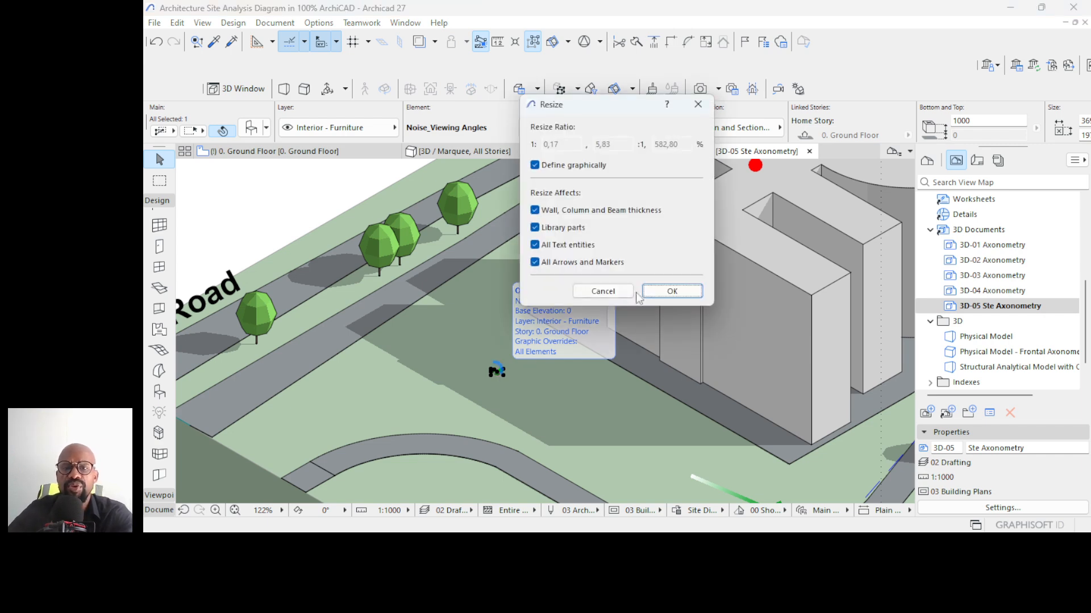
{"action": "left_click", "coordinate": [650, 292]}
{"action": "left_click", "coordinate": [498, 372]}
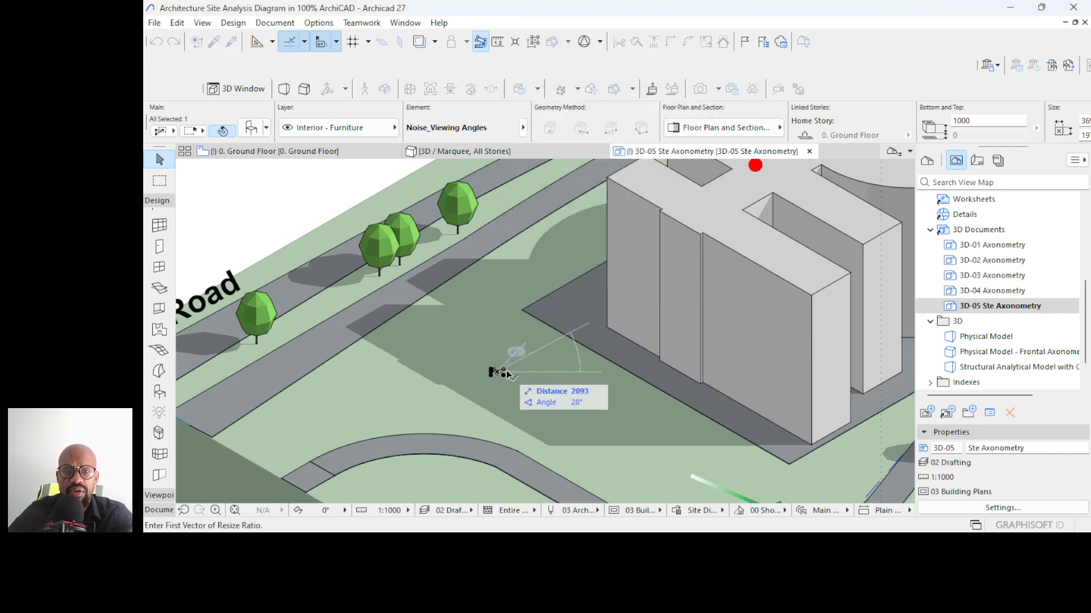
{"action": "left_click", "coordinate": [563, 372]}
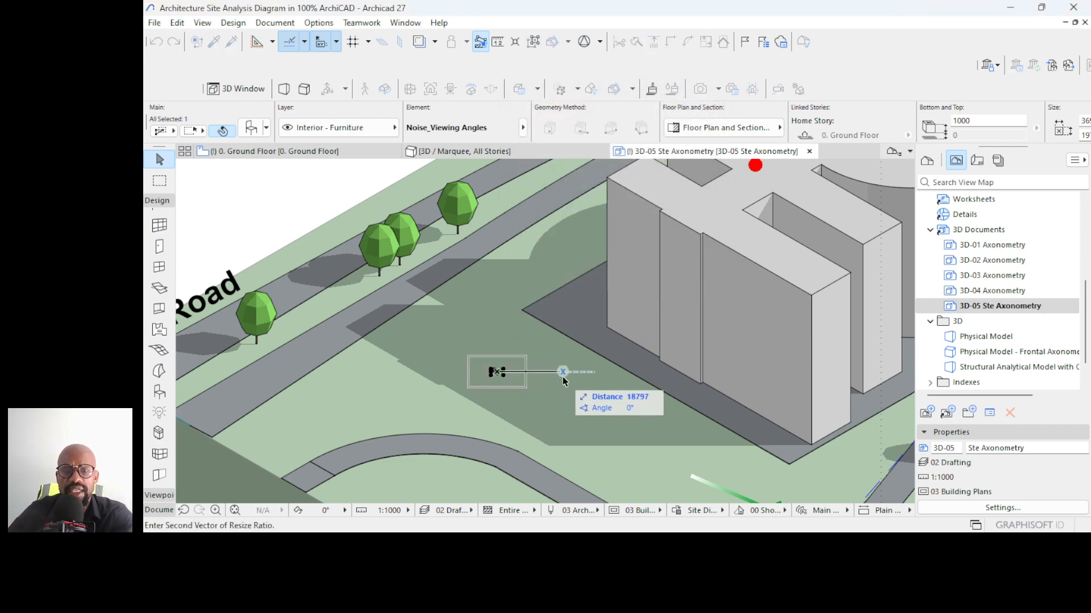
{"action": "left_click", "coordinate": [704, 401]}
{"action": "scroll", "coordinate": [368, 267], "scroll_direction": "down", "scroll_amount": 3}
{"action": "scroll", "coordinate": [368, 267], "scroll_direction": "down", "scroll_amount": 3}
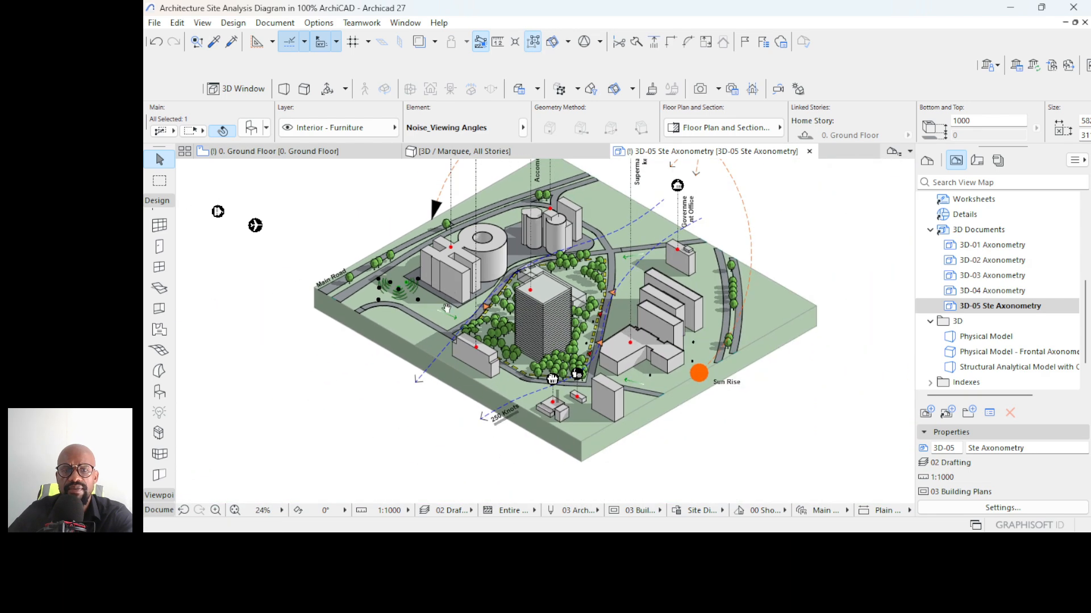
- Drag a copy of the noise symbol onto the lawn between the Government Office building and the tree-lined road, and deselect it
{"action": "scroll", "coordinate": [433, 317], "scroll_direction": "up", "scroll_amount": 2}
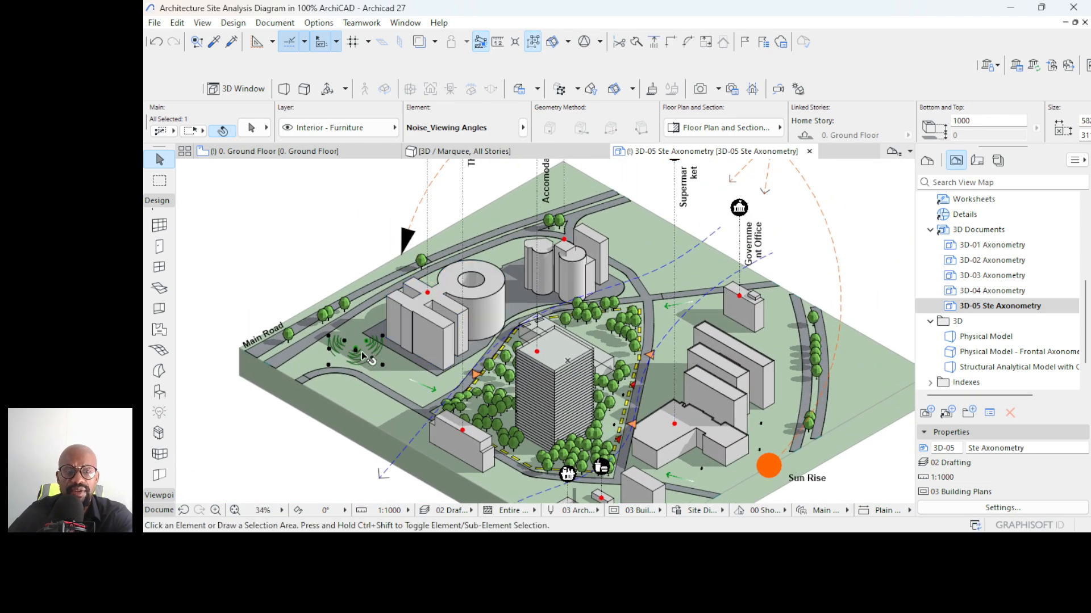
{"action": "key", "text": "ctrl+shift+d"}
{"action": "left_click", "coordinate": [355, 351]}
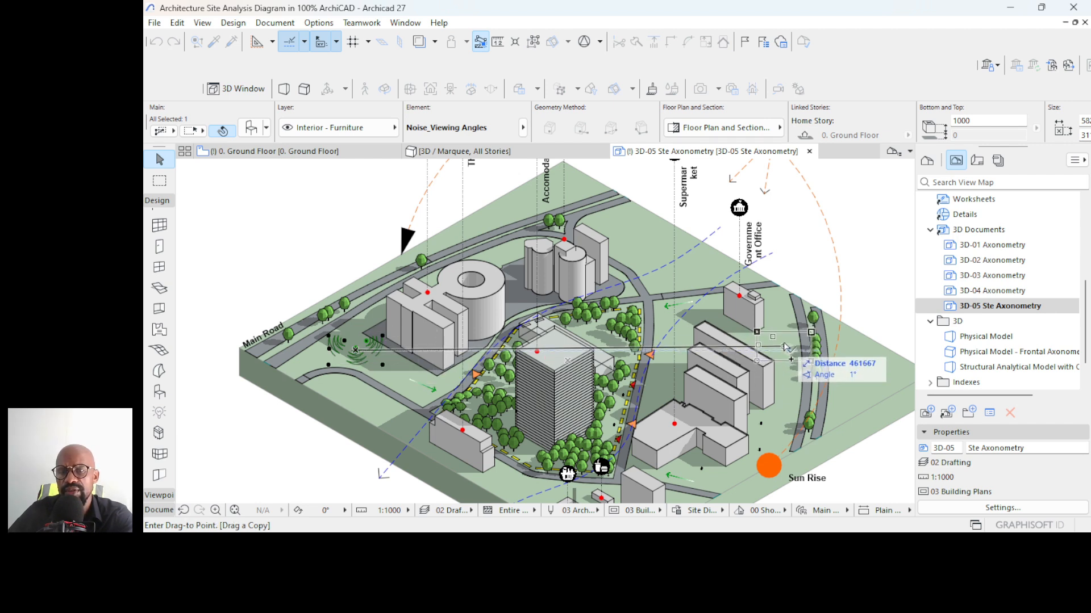
{"action": "left_click", "coordinate": [784, 344]}
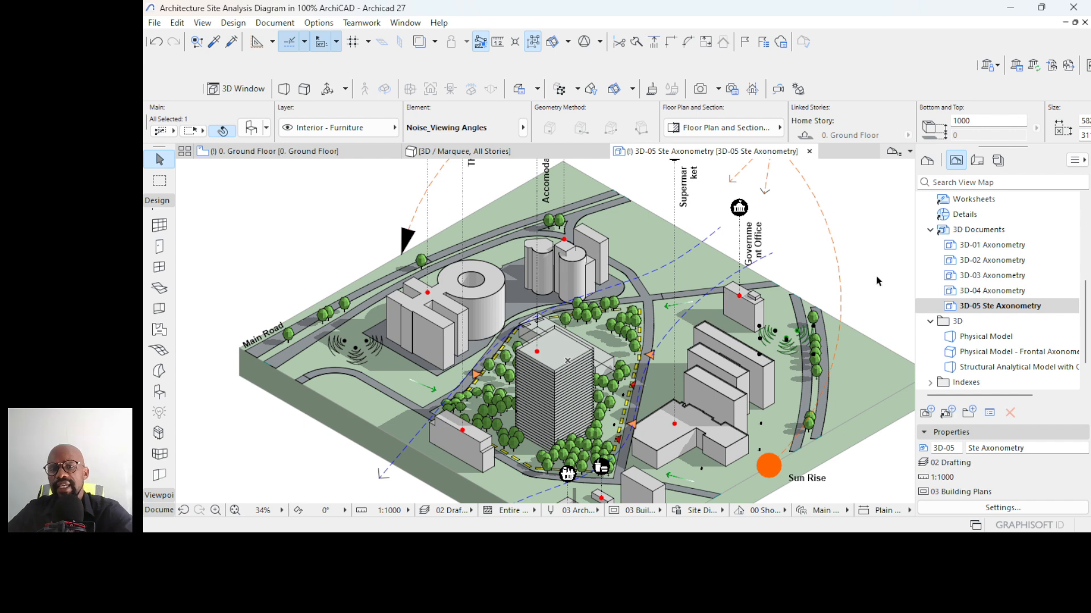
{"action": "left_click", "coordinate": [889, 250]}
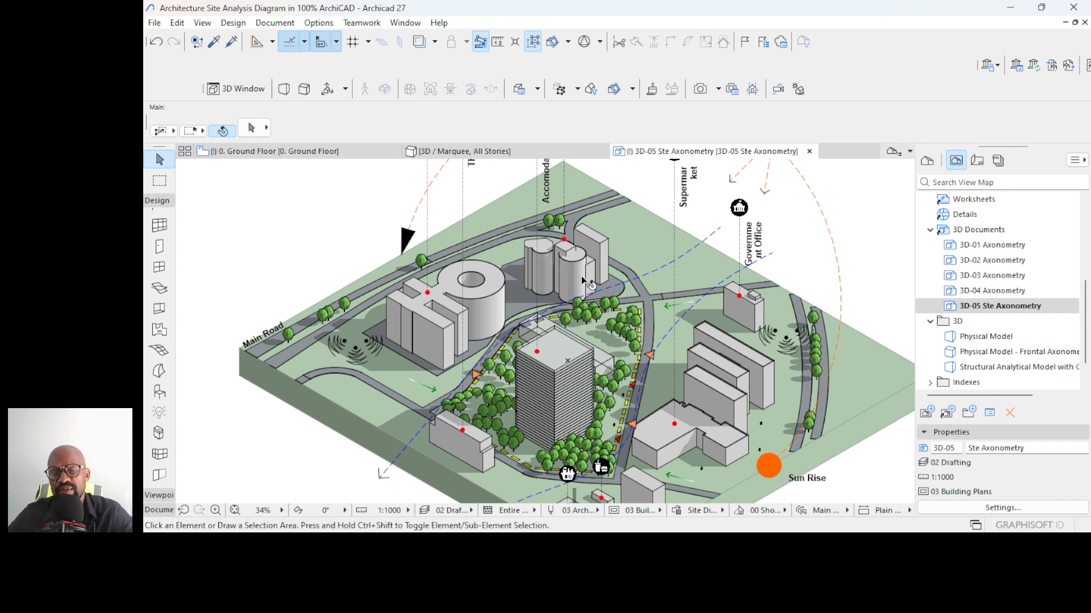
{"action": "mouse_move", "coordinate": [581, 276]}
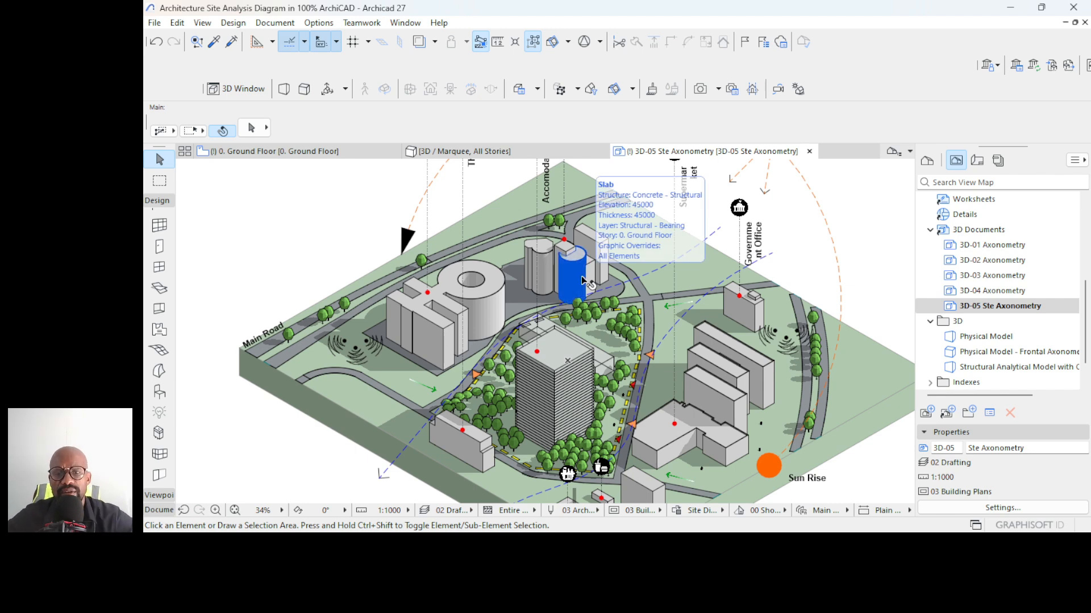
{"action": "scroll", "coordinate": [556, 291], "scroll_direction": "down", "scroll_amount": 2}
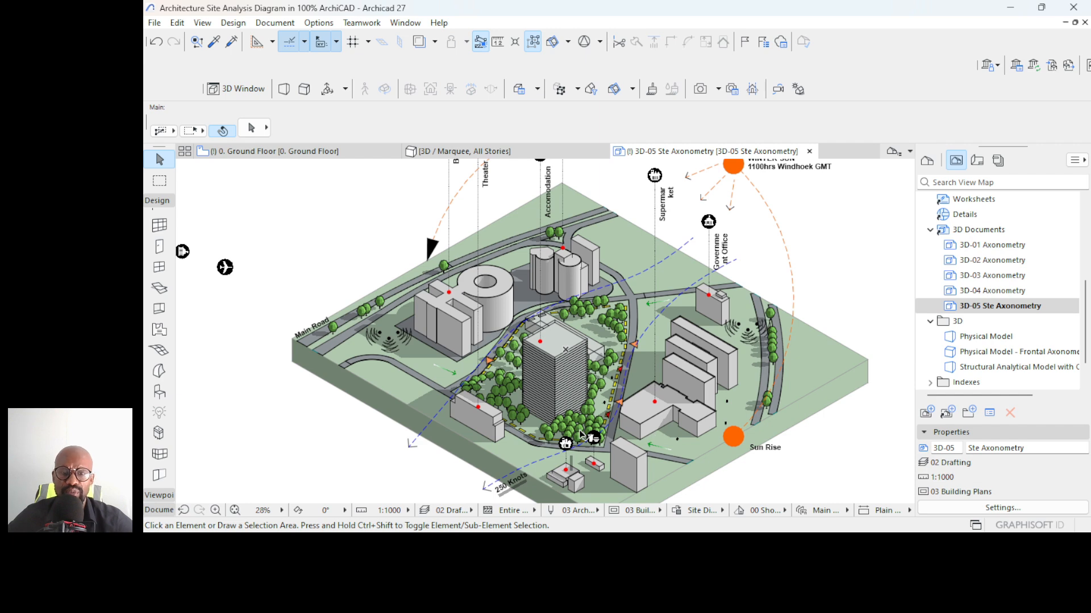
{"action": "scroll", "coordinate": [617, 436], "scroll_direction": "up", "scroll_amount": 2}
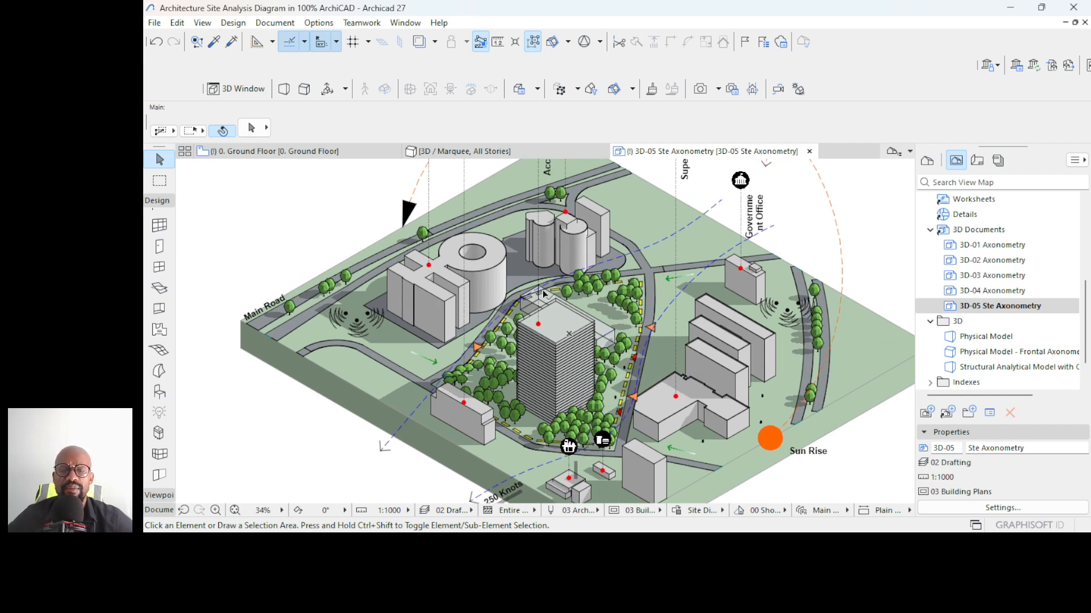
{"action": "mouse_move", "coordinate": [570, 369]}
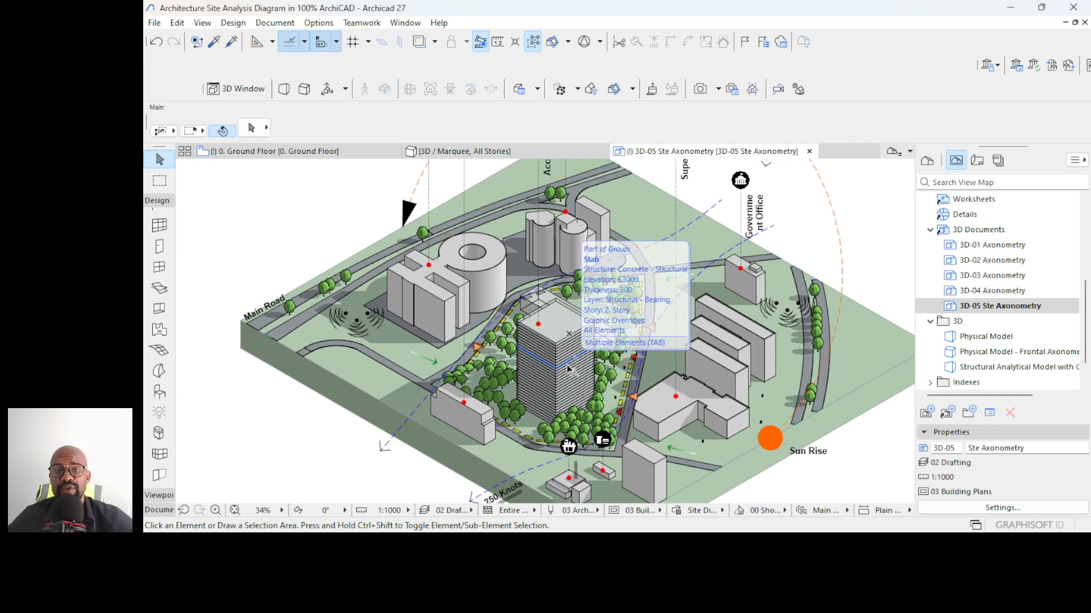
{"action": "scroll", "coordinate": [494, 437], "scroll_direction": "up", "scroll_amount": 1}
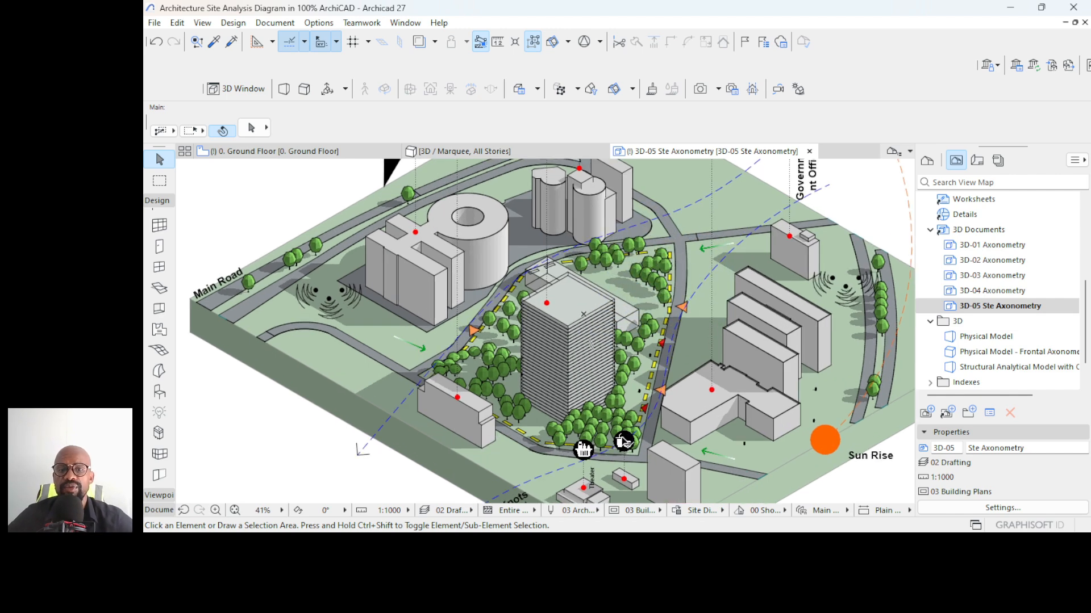
{"action": "mouse_move", "coordinate": [453, 372]}
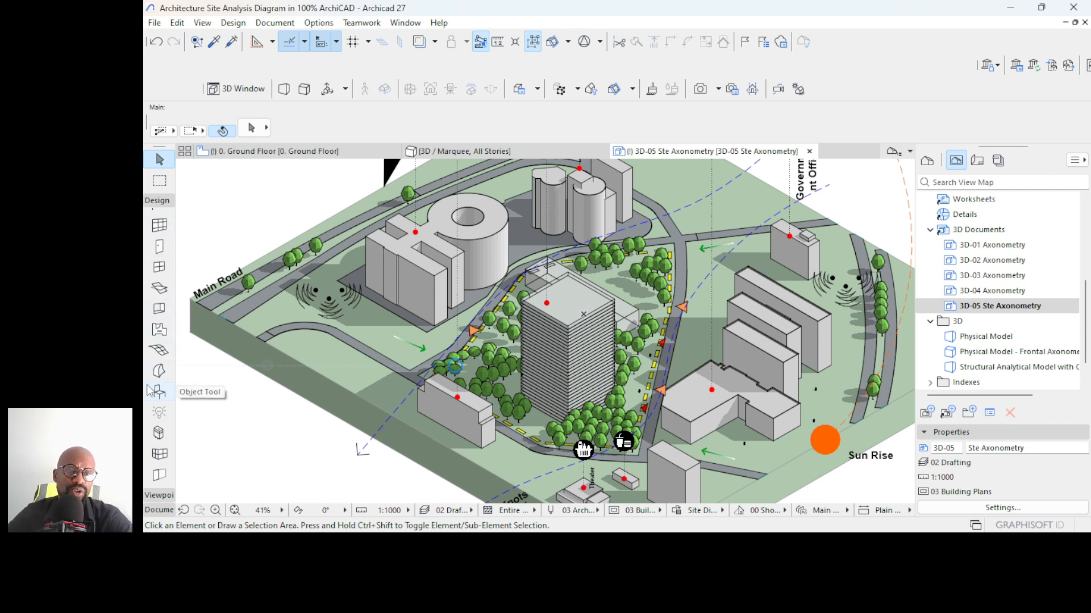
- Open the Object tool's default settings and browse the MSBIM Archicad Site Diagram Symbols II library for the next diagram symbol
{"action": "left_click", "coordinate": [161, 510]}
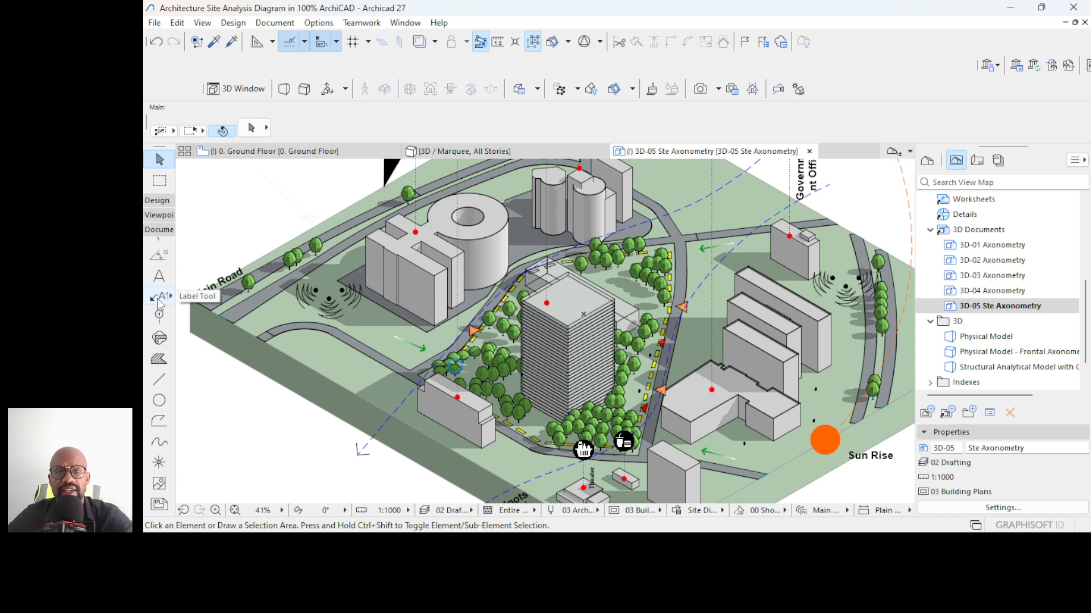
{"action": "left_click", "coordinate": [158, 202]}
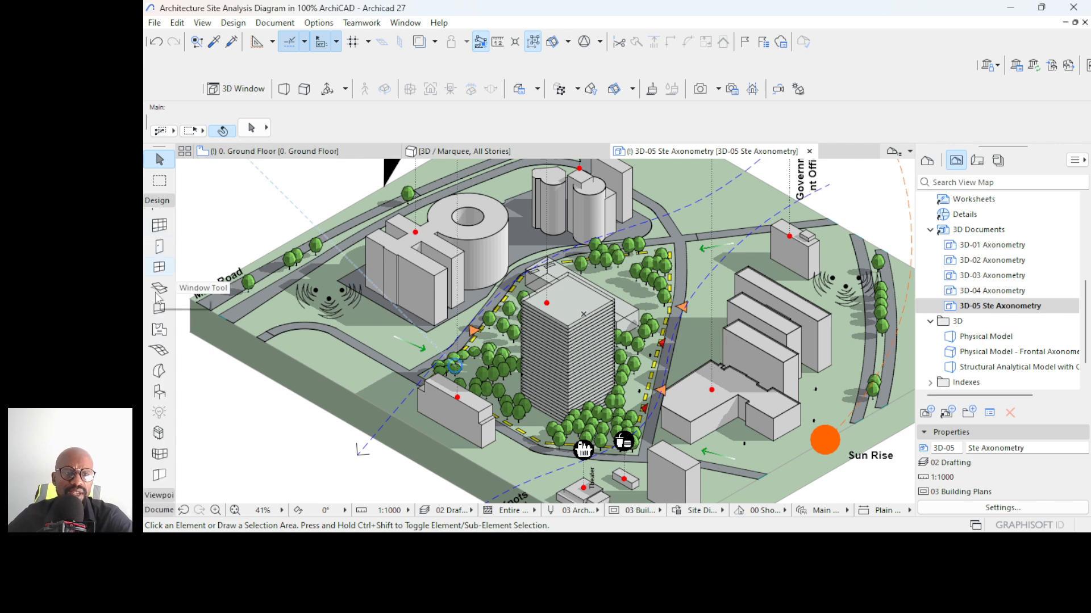
{"action": "left_click", "coordinate": [159, 391]}
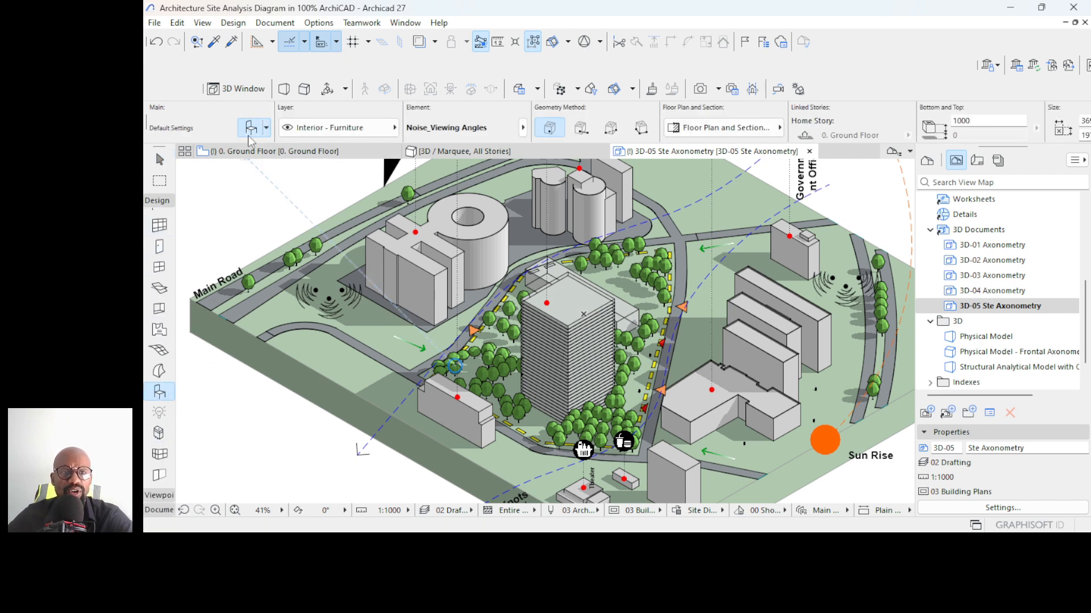
{"action": "key", "text": "ctrl+t"}
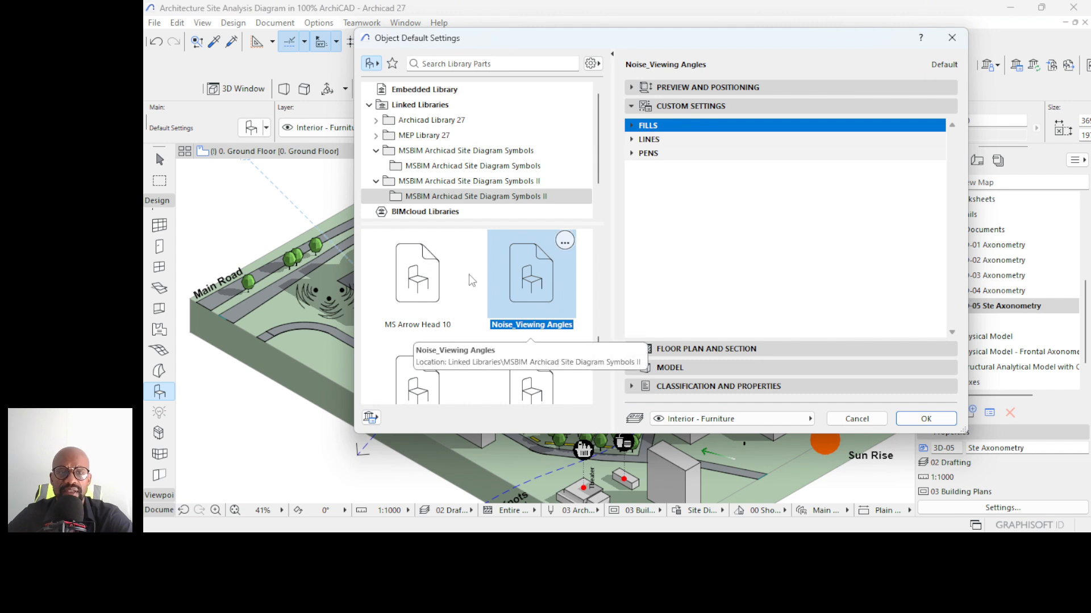
{"action": "scroll", "coordinate": [503, 290], "scroll_direction": "down", "scroll_amount": 5}
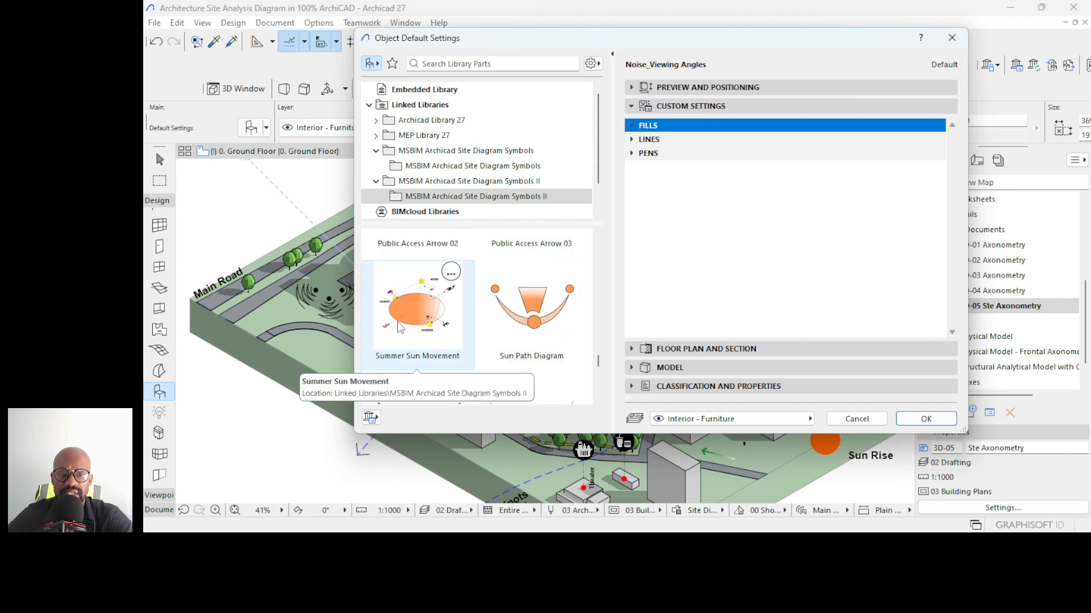
{"action": "scroll", "coordinate": [432, 331], "scroll_direction": "down", "scroll_amount": 3}
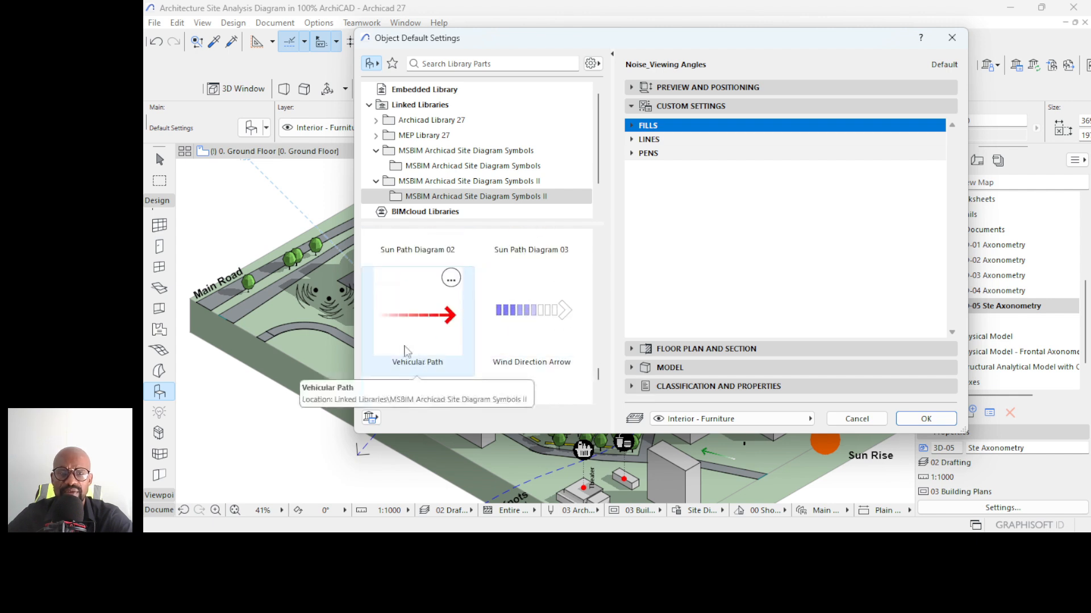
{"action": "scroll", "coordinate": [427, 336], "scroll_direction": "down", "scroll_amount": 3}
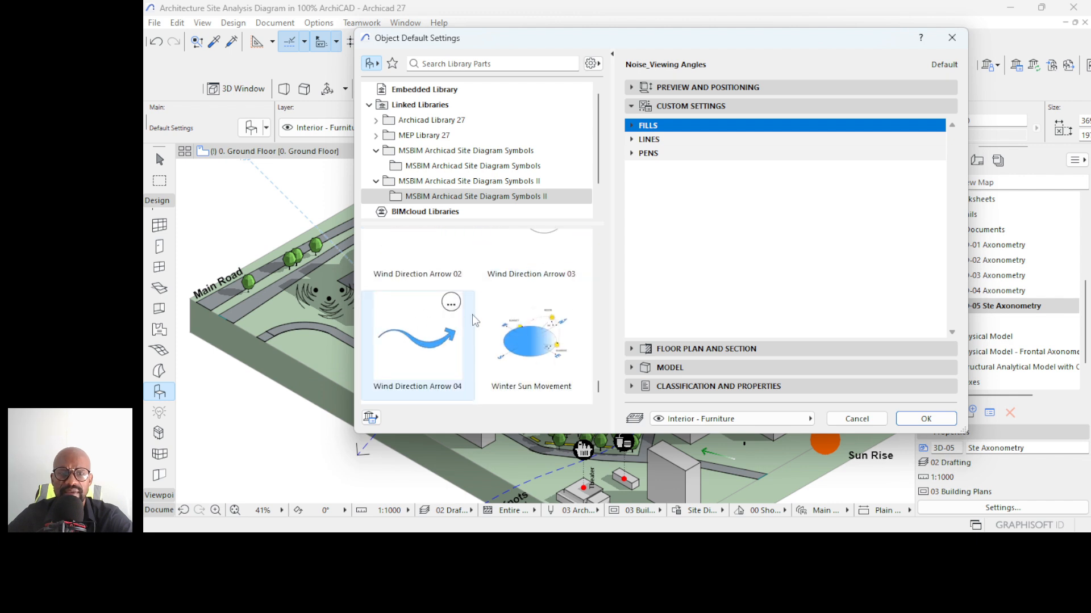
{"action": "scroll", "coordinate": [472, 328], "scroll_direction": "up", "scroll_amount": 3}
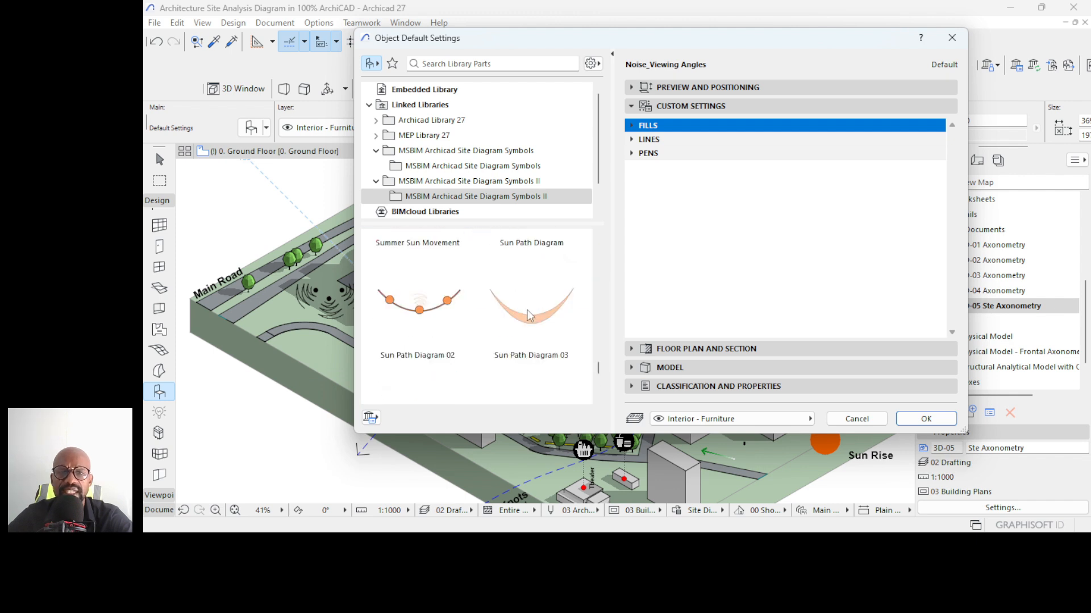
{"action": "scroll", "coordinate": [529, 316], "scroll_direction": "up", "scroll_amount": 5}
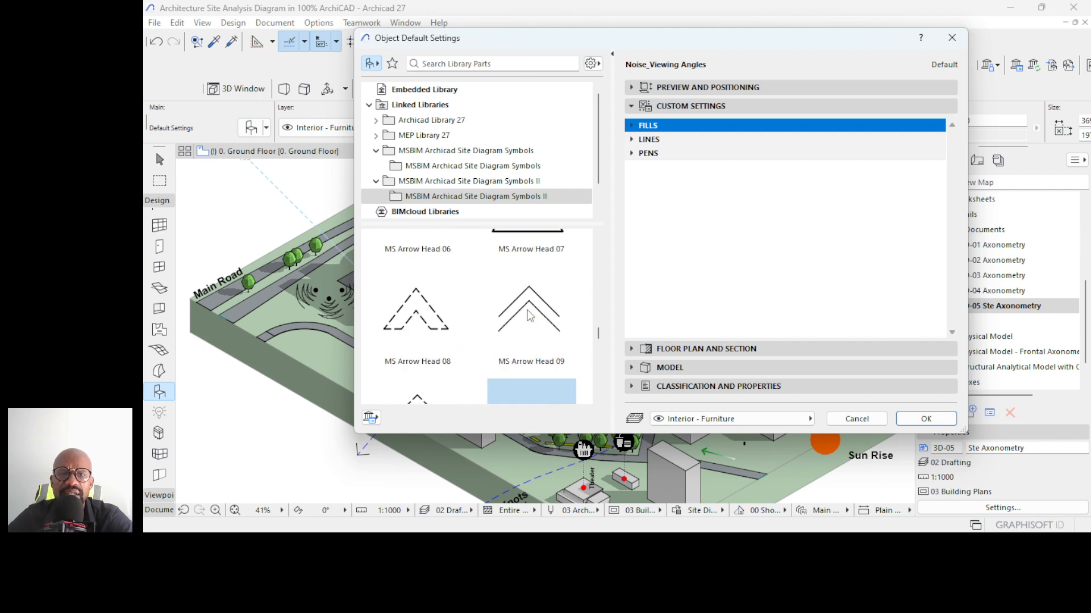
{"action": "scroll", "coordinate": [529, 316], "scroll_direction": "up", "scroll_amount": 5}
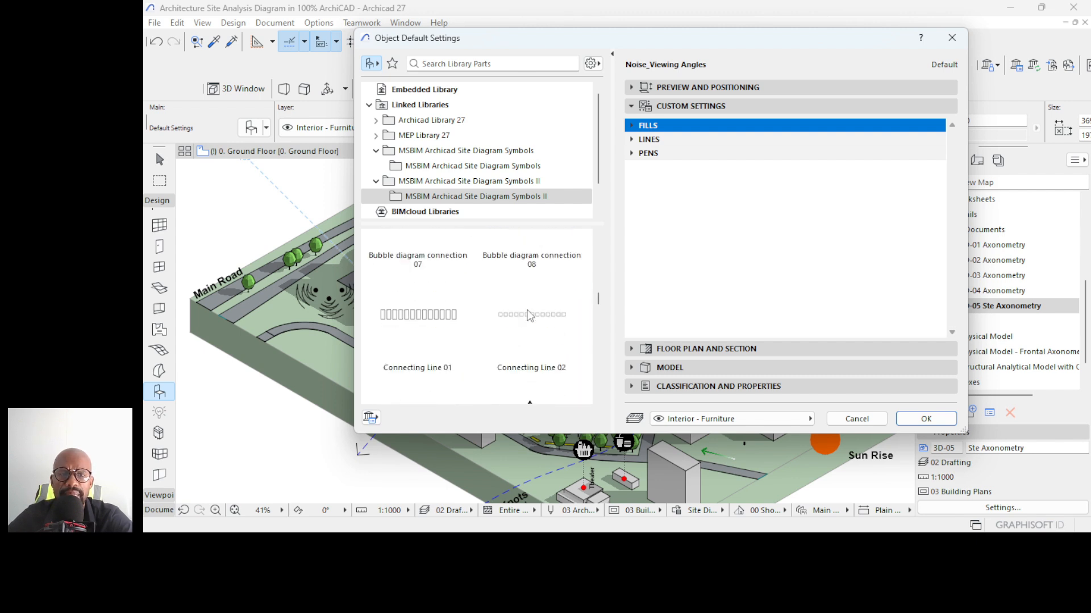
{"action": "scroll", "coordinate": [529, 316], "scroll_direction": "up", "scroll_amount": 5}
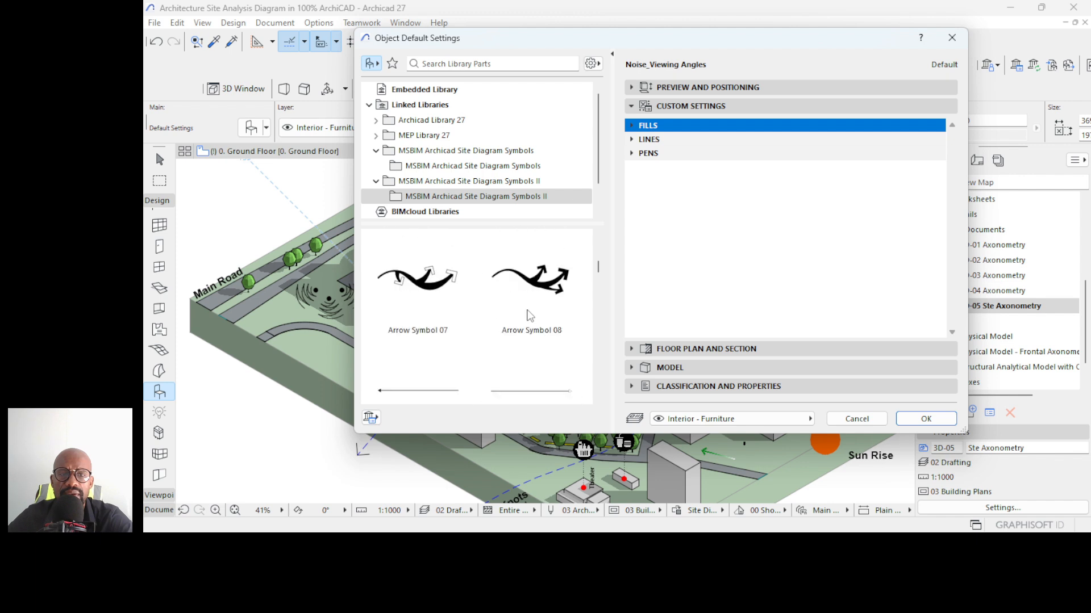
{"action": "scroll", "coordinate": [529, 316], "scroll_direction": "up", "scroll_amount": 3}
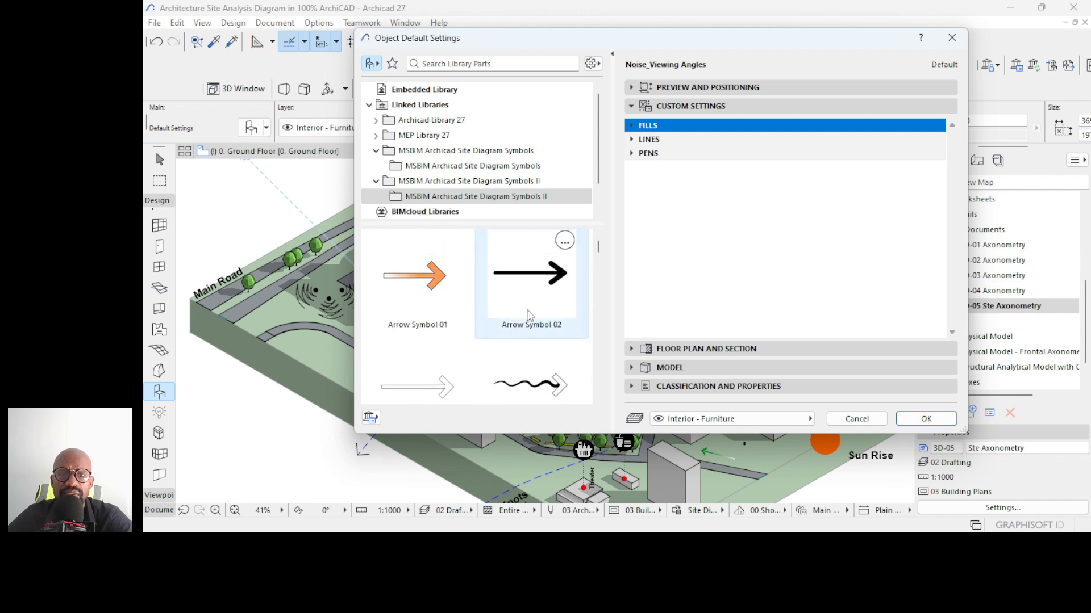
- Look through the arrows, arrow heads, line types and sun symbols of the first MSBIM Archicad Site Diagram Symbols library
{"action": "left_click", "coordinate": [446, 165]}
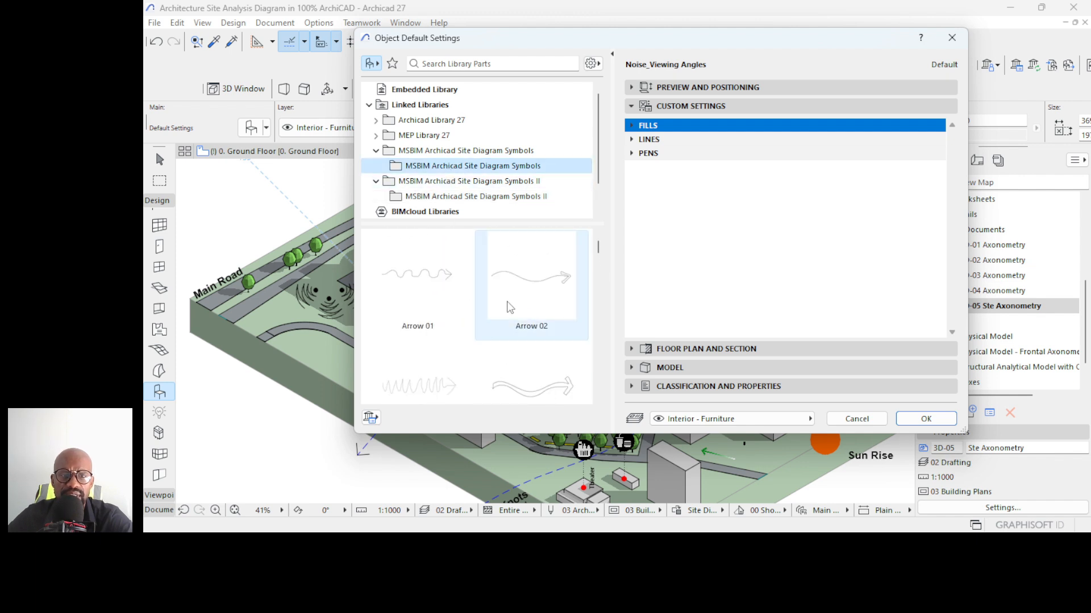
{"action": "scroll", "coordinate": [507, 307], "scroll_direction": "down", "scroll_amount": 2}
{"action": "scroll", "coordinate": [507, 307], "scroll_direction": "down", "scroll_amount": 4}
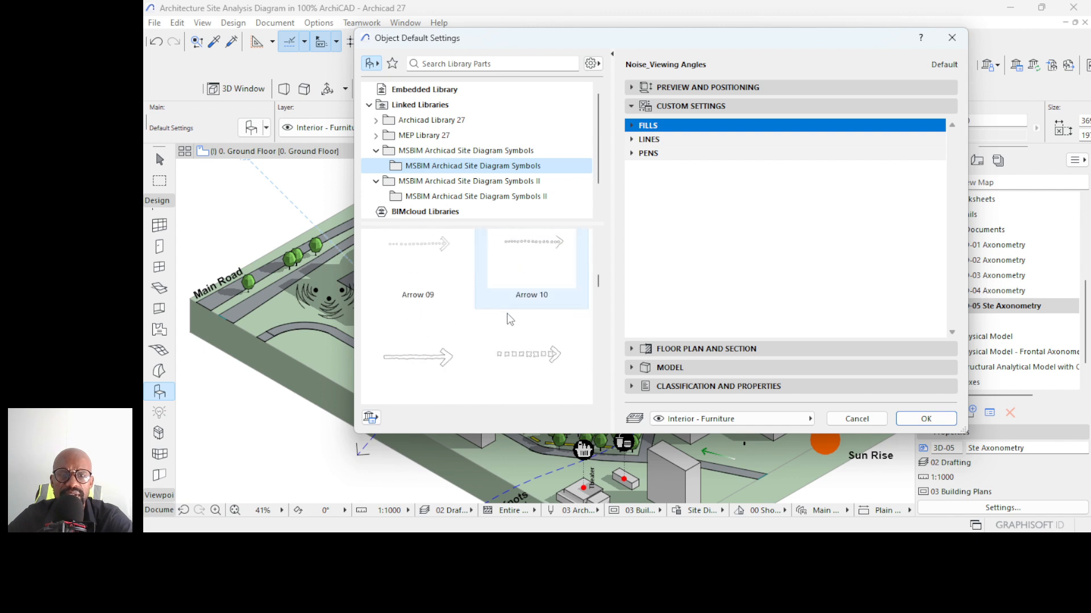
{"action": "scroll", "coordinate": [510, 321], "scroll_direction": "down", "scroll_amount": 4}
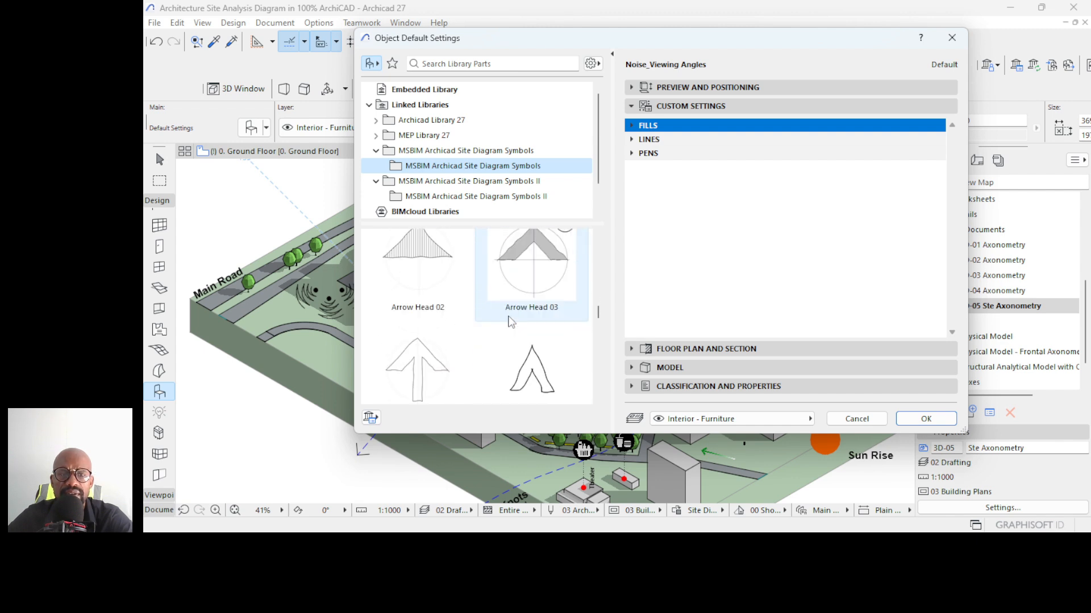
{"action": "scroll", "coordinate": [509, 321], "scroll_direction": "down", "scroll_amount": 5}
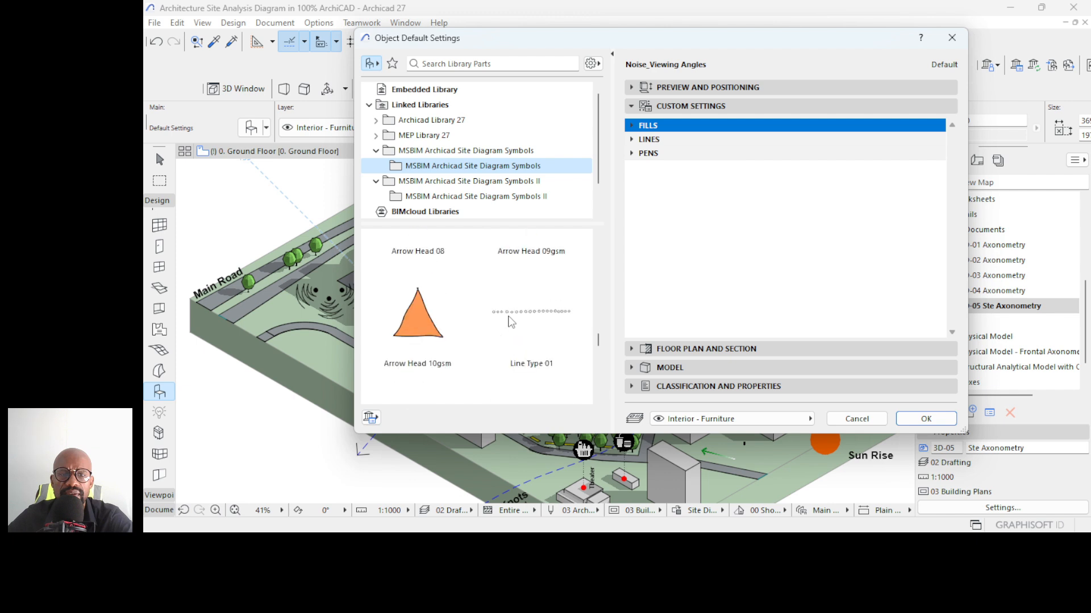
{"action": "scroll", "coordinate": [509, 321], "scroll_direction": "down", "scroll_amount": 3}
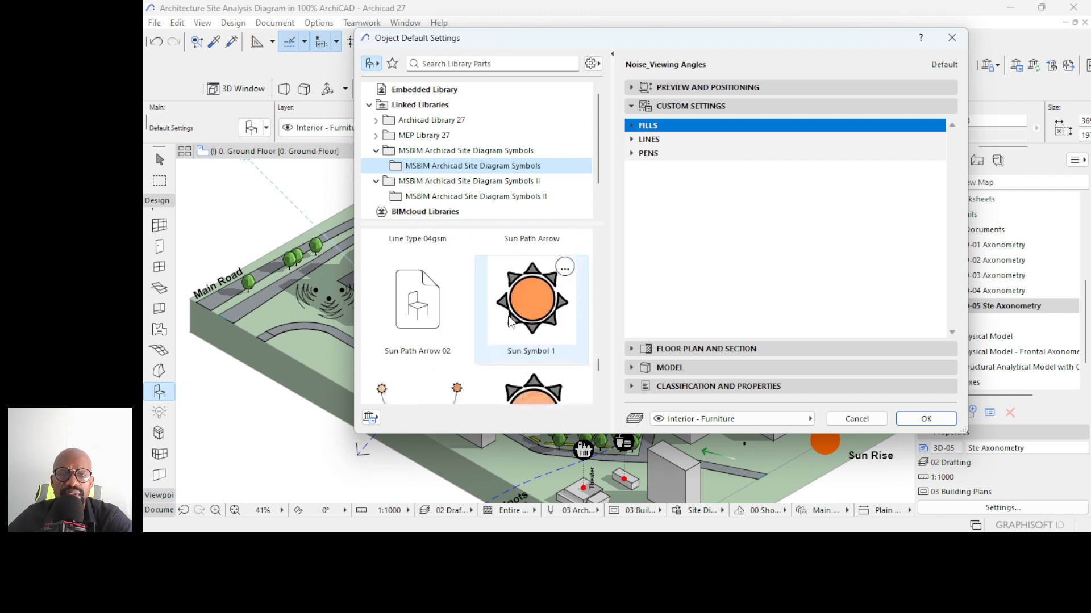
{"action": "scroll", "coordinate": [509, 321], "scroll_direction": "down", "scroll_amount": 3}
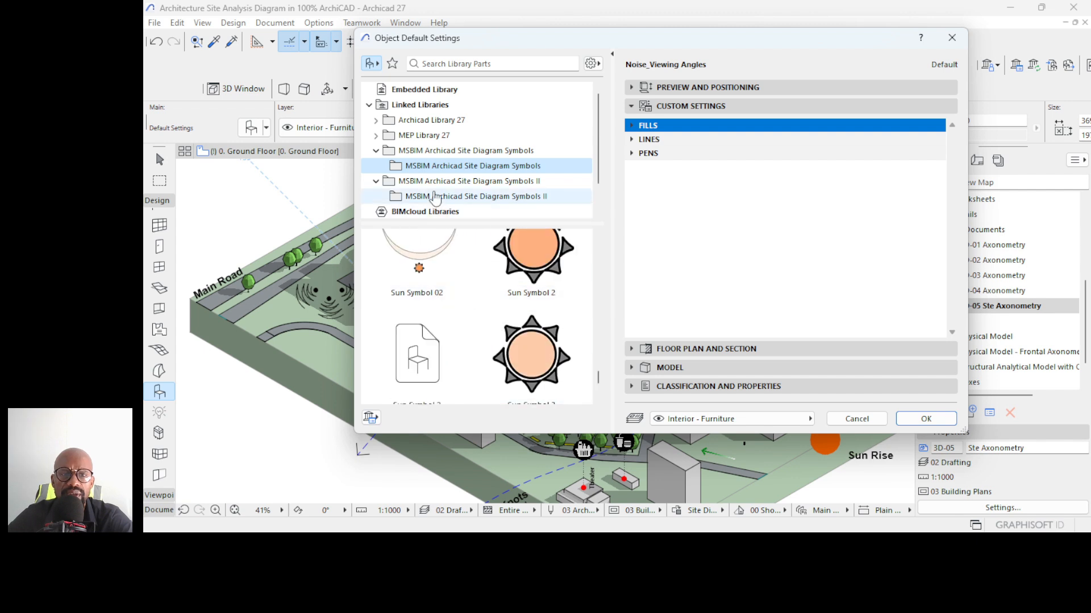
- Set the Object tool to the Public Access Arrow 01 symbol from the MSBIM Archicad Site Diagram Symbols II library
{"action": "left_click", "coordinate": [435, 196]}
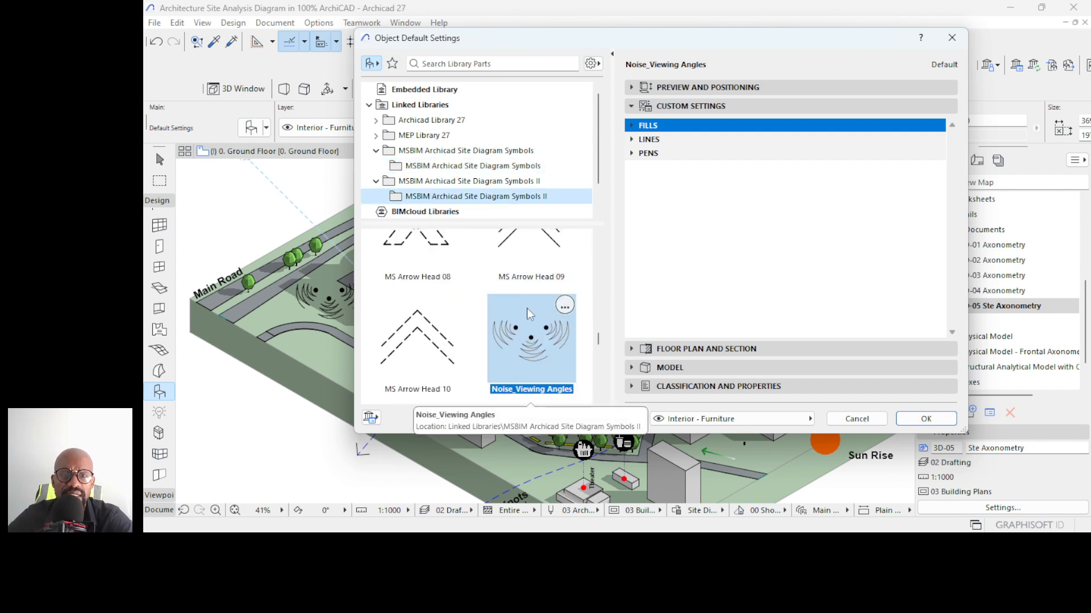
{"action": "scroll", "coordinate": [522, 312], "scroll_direction": "up", "scroll_amount": 3}
{"action": "scroll", "coordinate": [522, 314], "scroll_direction": "up", "scroll_amount": 3}
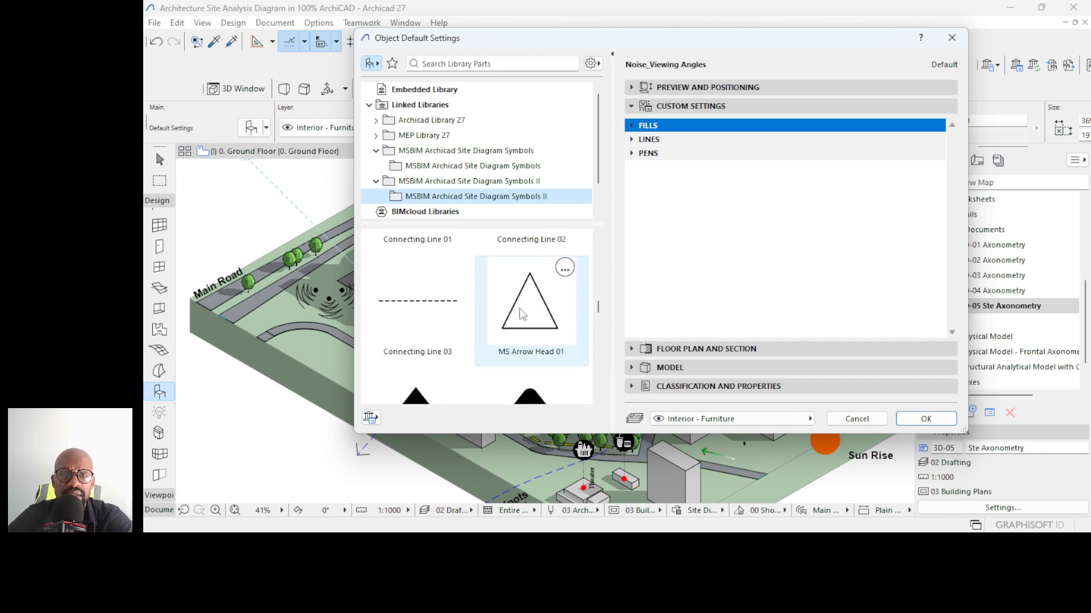
{"action": "scroll", "coordinate": [523, 314], "scroll_direction": "up", "scroll_amount": 3}
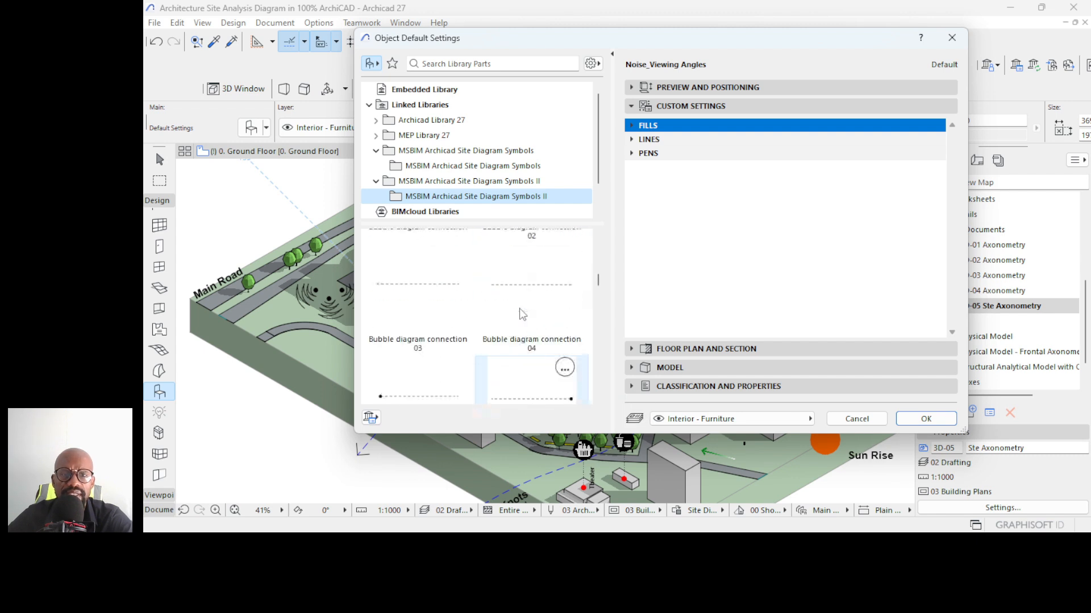
{"action": "scroll", "coordinate": [522, 314], "scroll_direction": "up", "scroll_amount": 3}
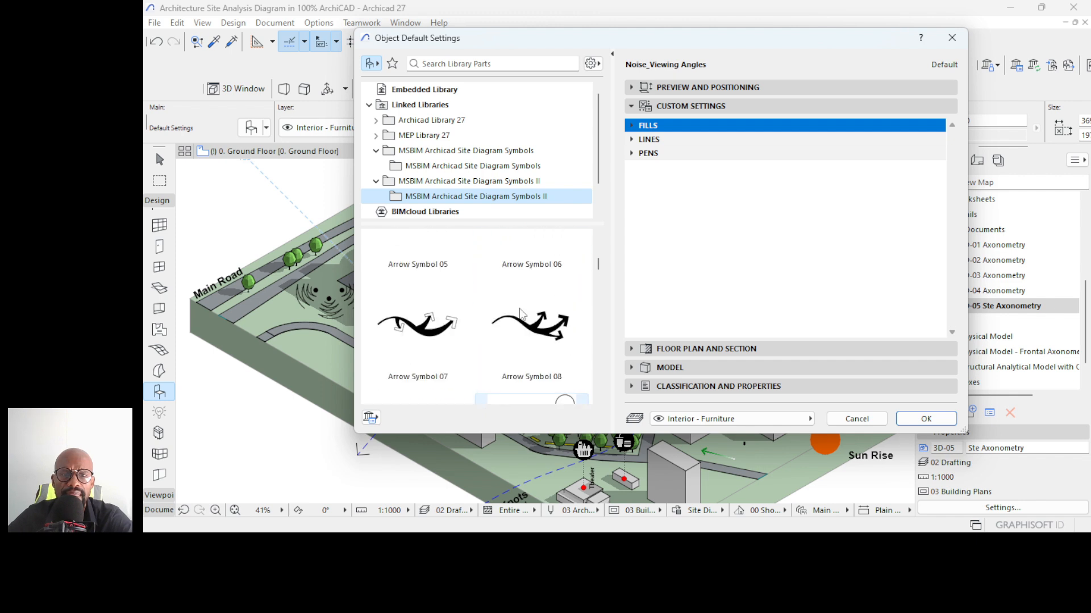
{"action": "scroll", "coordinate": [521, 315], "scroll_direction": "up", "scroll_amount": 2}
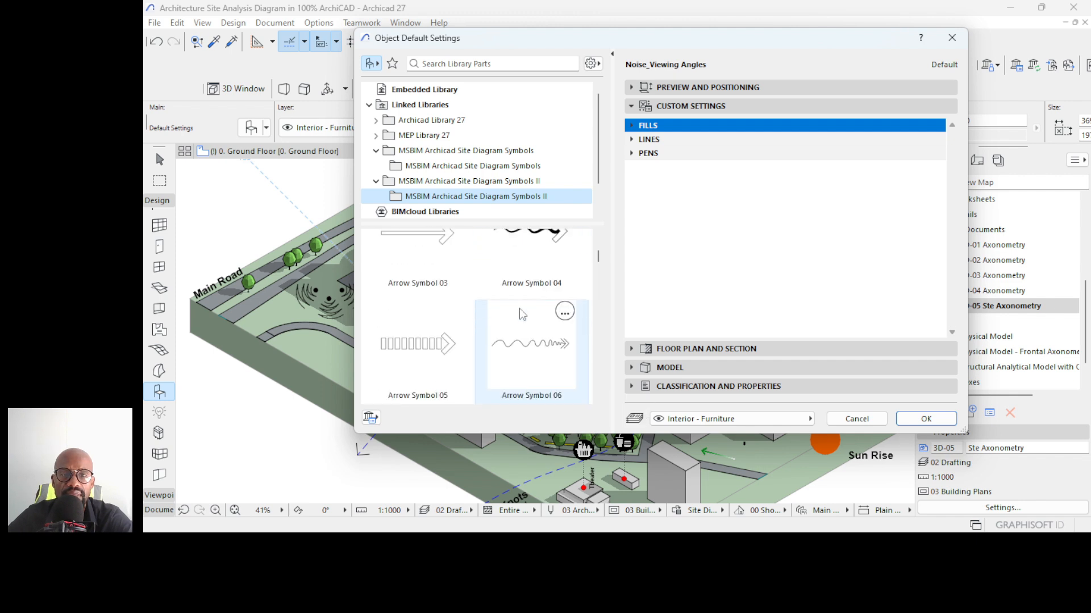
{"action": "scroll", "coordinate": [518, 328], "scroll_direction": "up", "scroll_amount": 3}
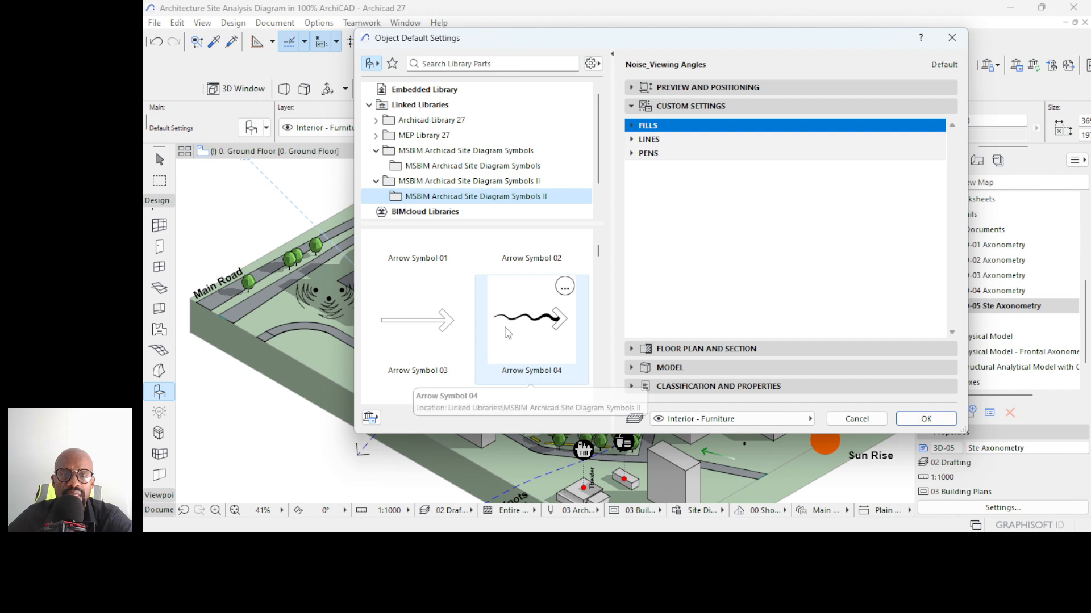
{"action": "scroll", "coordinate": [507, 333], "scroll_direction": "down", "scroll_amount": 4}
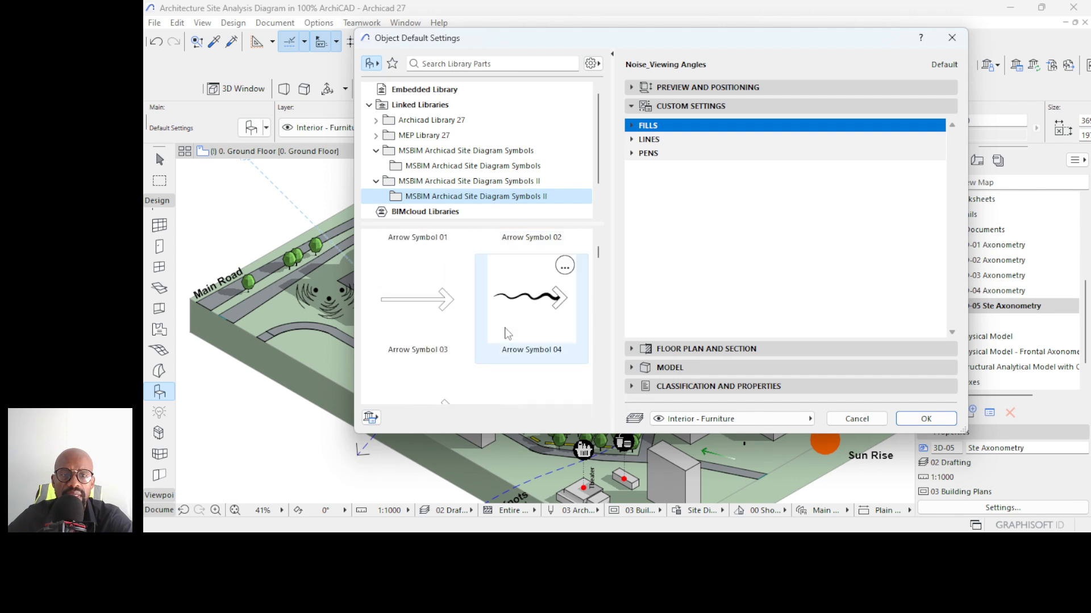
{"action": "scroll", "coordinate": [507, 334], "scroll_direction": "down", "scroll_amount": 5}
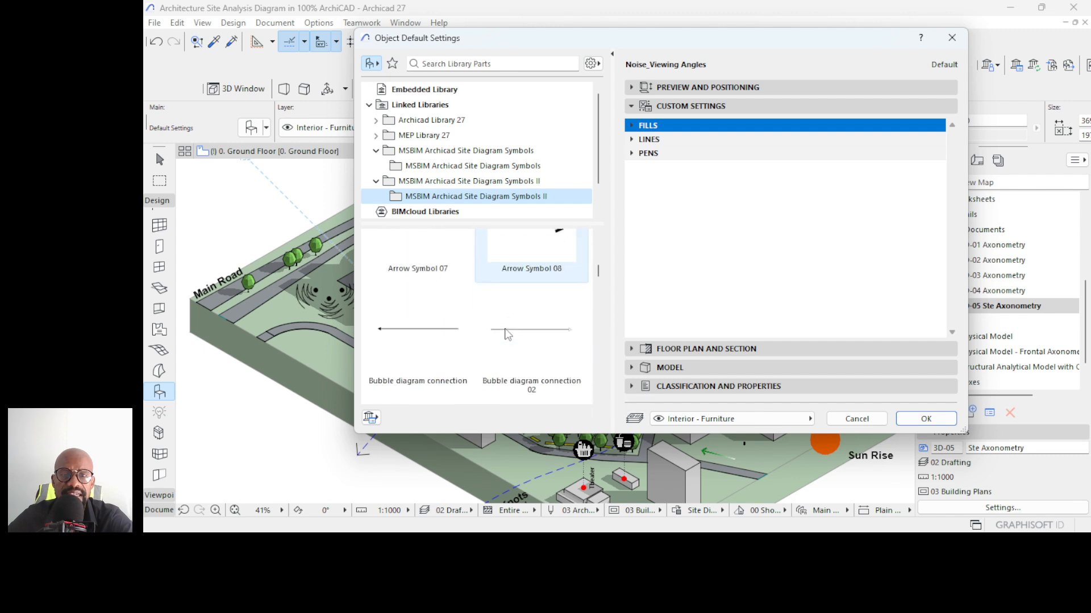
{"action": "scroll", "coordinate": [507, 333], "scroll_direction": "down", "scroll_amount": 4}
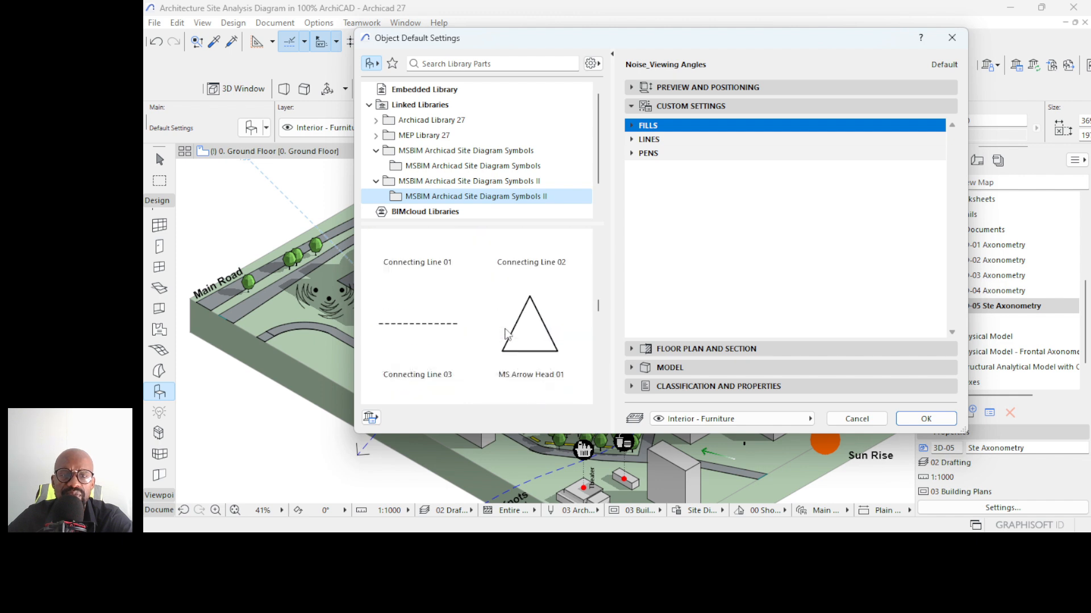
{"action": "scroll", "coordinate": [508, 333], "scroll_direction": "down", "scroll_amount": 4}
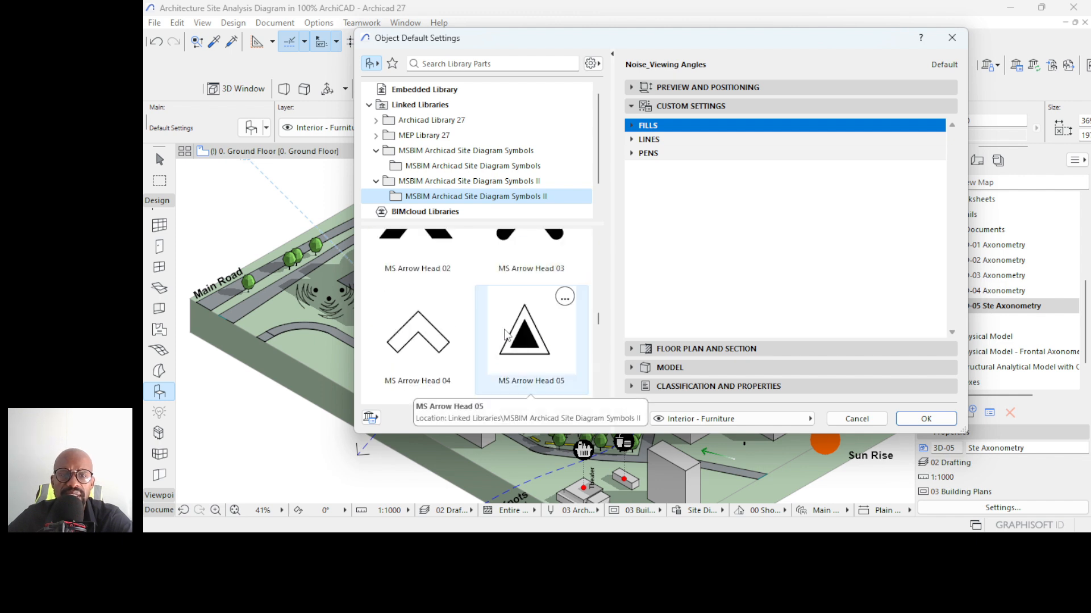
{"action": "scroll", "coordinate": [507, 335], "scroll_direction": "down", "scroll_amount": 4}
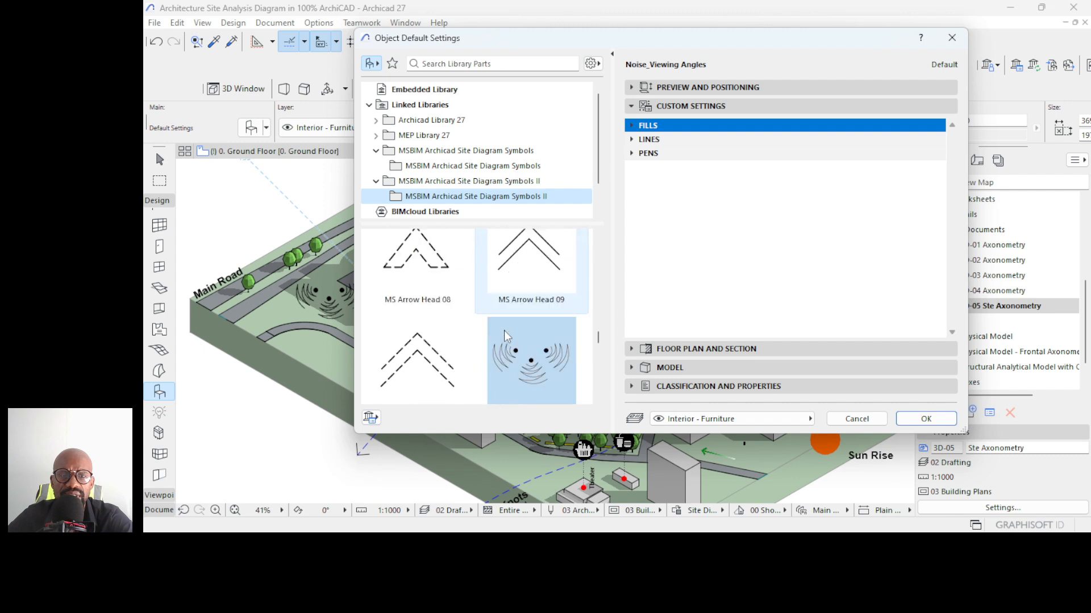
{"action": "scroll", "coordinate": [507, 336], "scroll_direction": "down", "scroll_amount": 1}
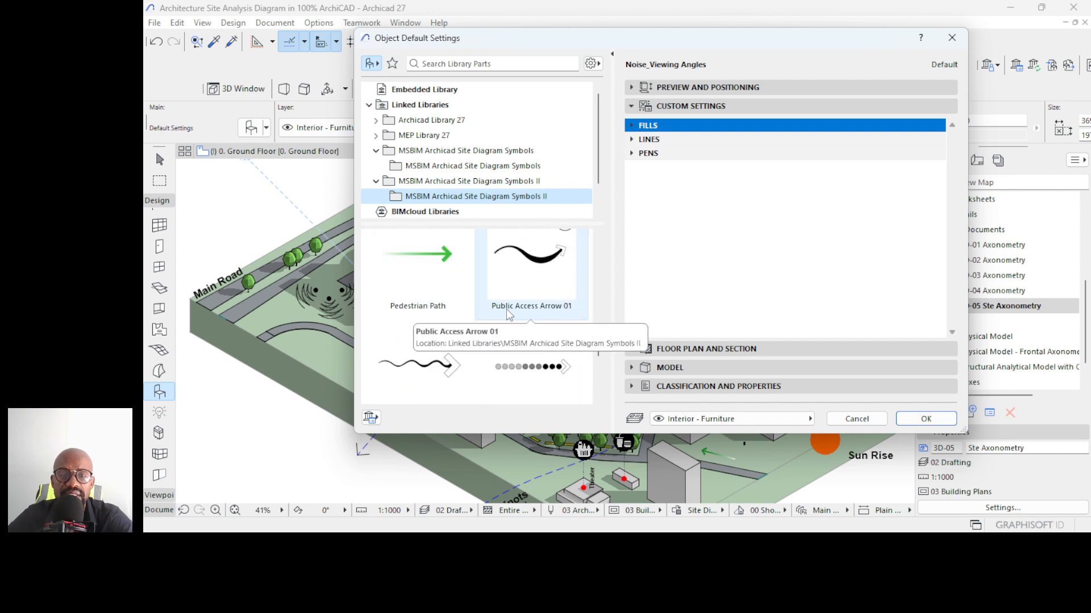
{"action": "scroll", "coordinate": [507, 313], "scroll_direction": "down", "scroll_amount": 1}
{"action": "scroll", "coordinate": [507, 313], "scroll_direction": "up", "scroll_amount": 1}
{"action": "left_click", "coordinate": [530, 295]}
{"action": "left_click", "coordinate": [925, 419]}
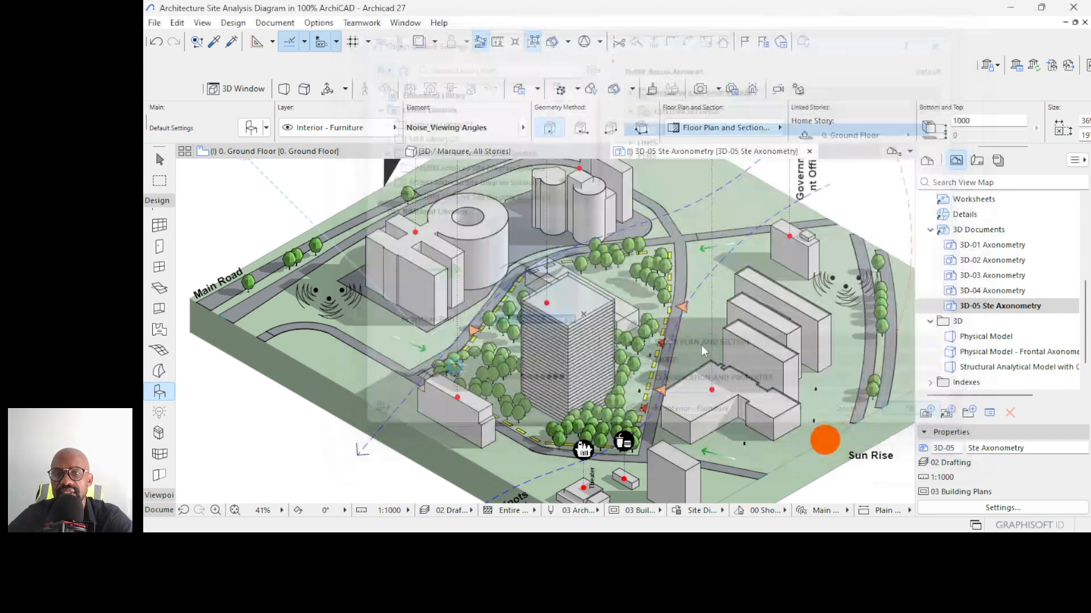
- Place the Public Access Arrow 01 symbol on the lawn between the central tower and the orange arrowhead on the road, and select it
{"action": "scroll", "coordinate": [639, 260], "scroll_direction": "up", "scroll_amount": 2}
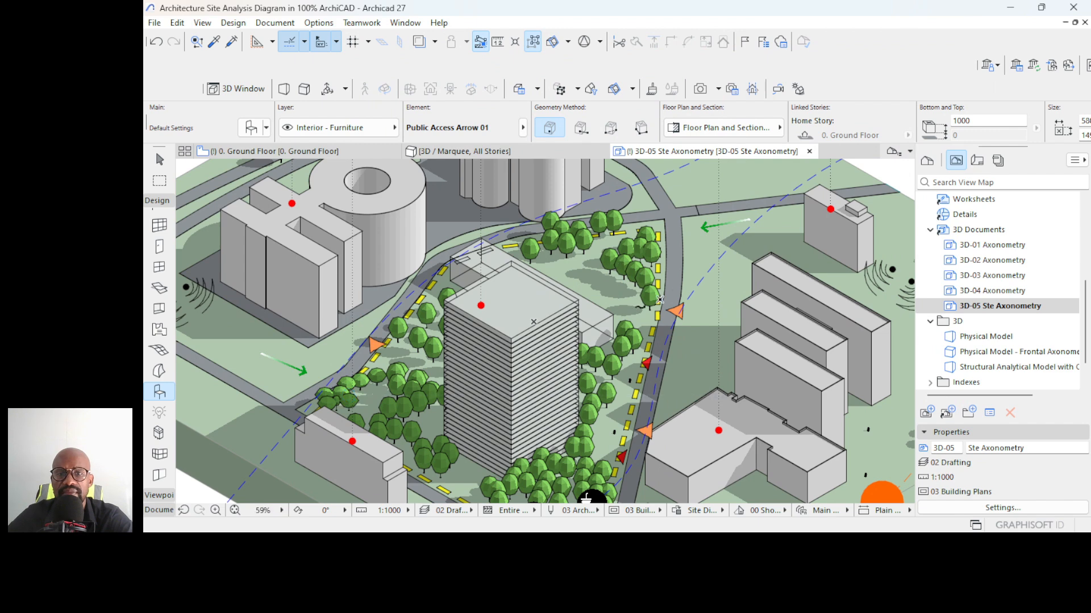
{"action": "scroll", "coordinate": [661, 300], "scroll_direction": "up", "scroll_amount": 3}
{"action": "key", "text": "Escape"}
{"action": "left_click", "coordinate": [642, 311]}
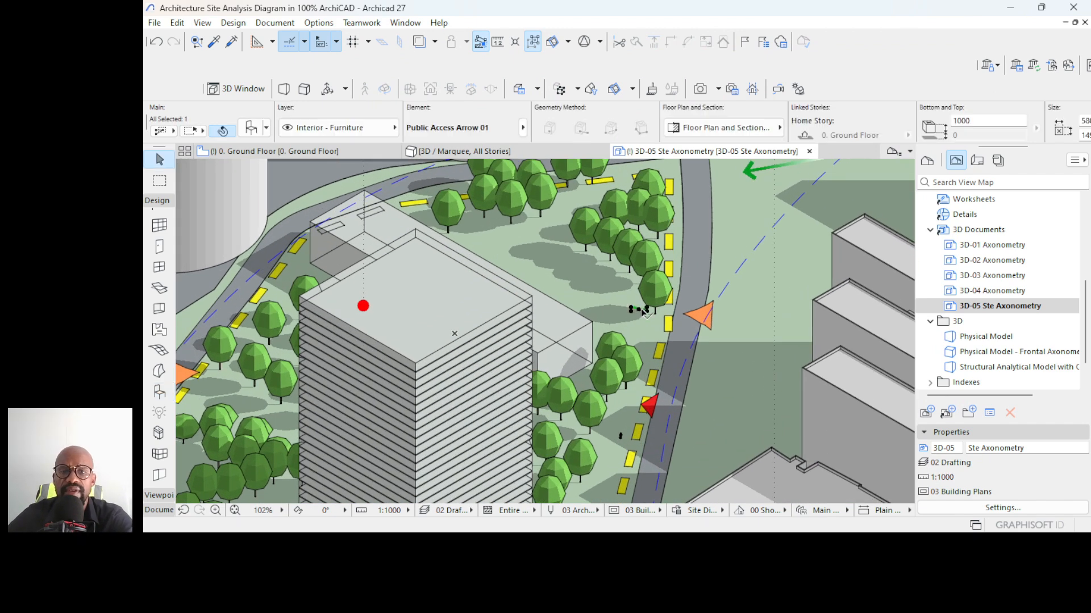
- Resize the Public Access Arrow 01 symbol graphically so it stretches from the lawn to the orange arrowhead on the road
{"action": "key", "text": "ctrl+k"}
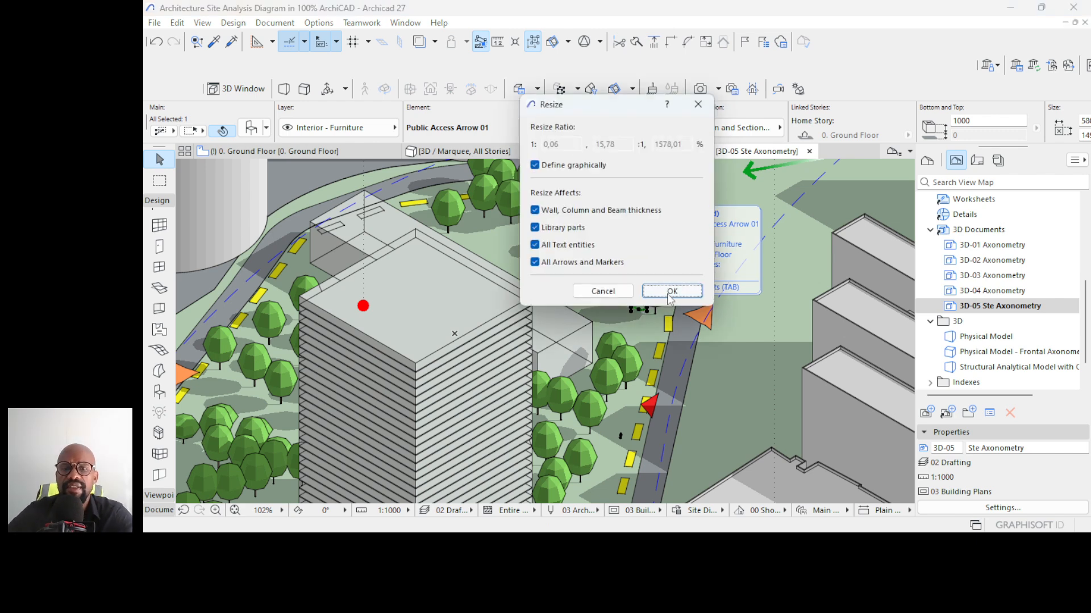
{"action": "key", "text": "Return"}
{"action": "left_click", "coordinate": [639, 309]}
{"action": "left_click", "coordinate": [648, 310]}
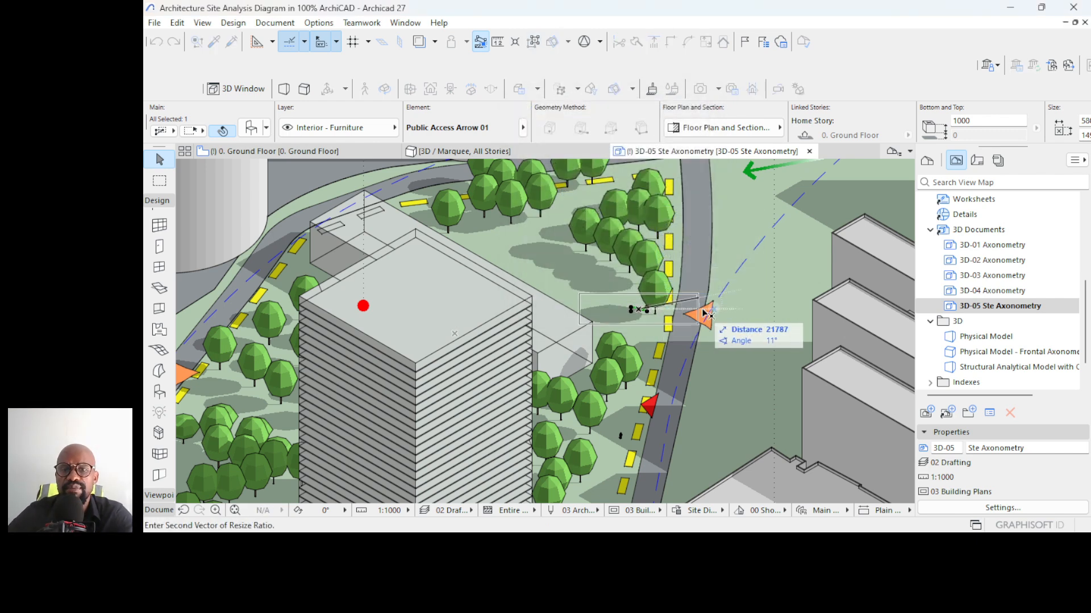
{"action": "left_click", "coordinate": [711, 310]}
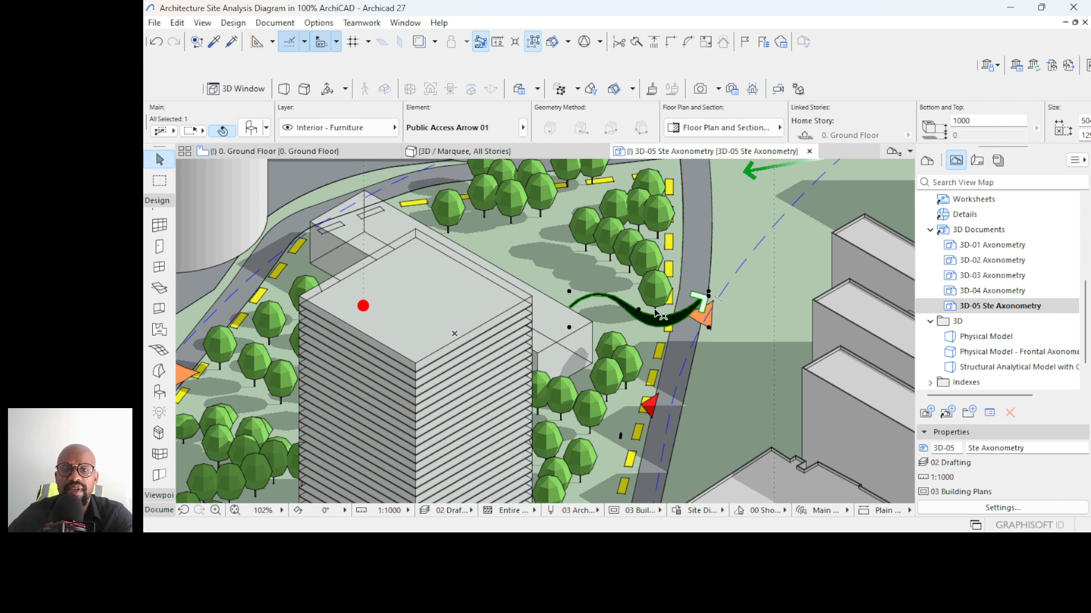
- Mirror the public access arrow about a vertical axis through its centre so it points towards the central tower
{"action": "key", "text": "ctrl+m"}
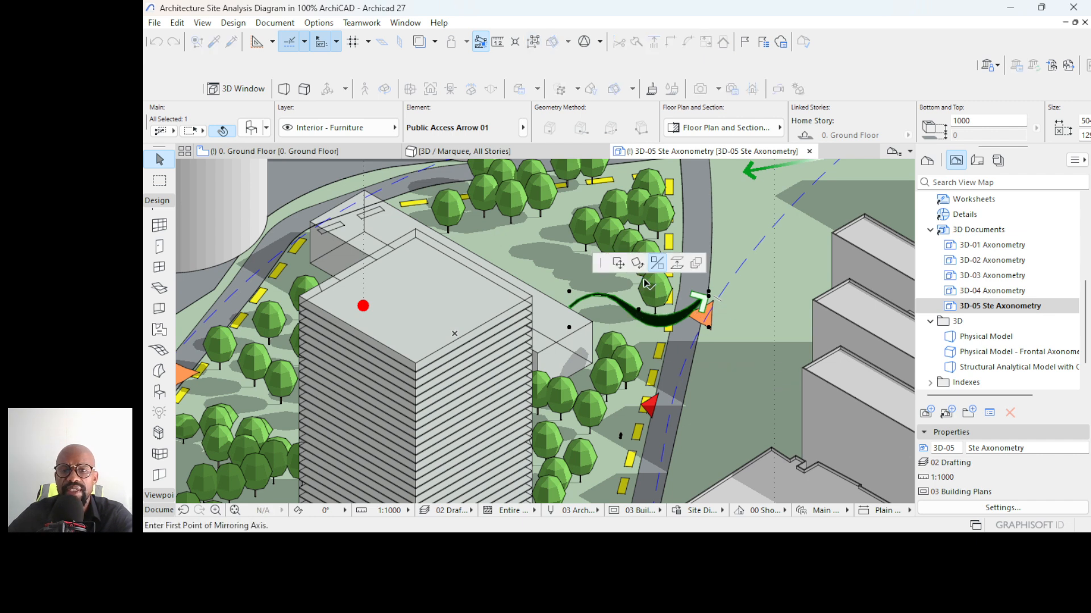
{"action": "left_click", "coordinate": [639, 309]}
{"action": "left_click", "coordinate": [642, 335]}
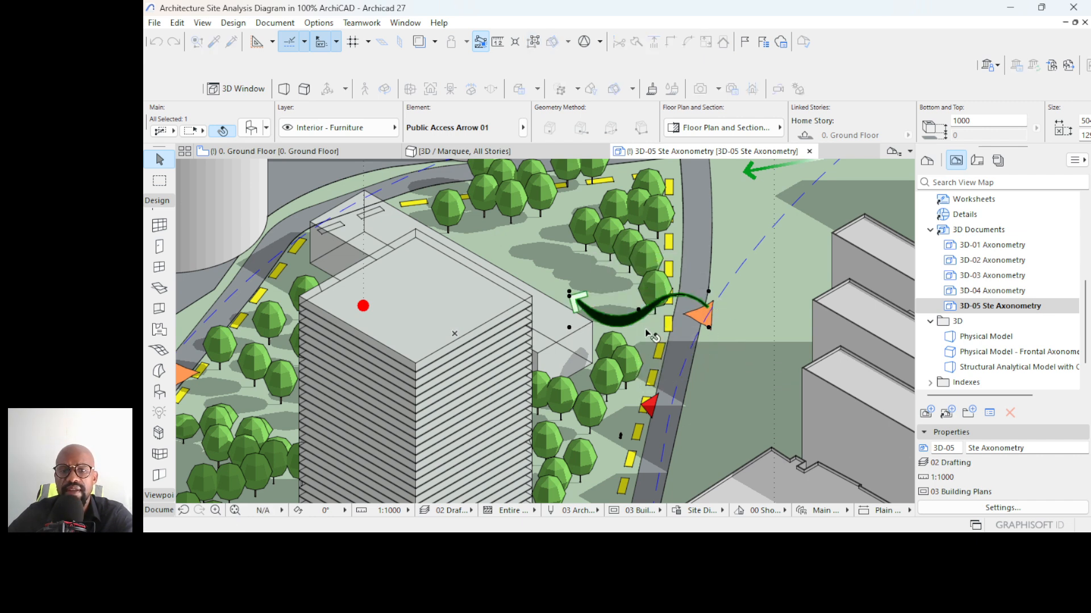
{"action": "scroll", "coordinate": [687, 245], "scroll_direction": "down", "scroll_amount": 5}
{"action": "key", "text": "Escape"}
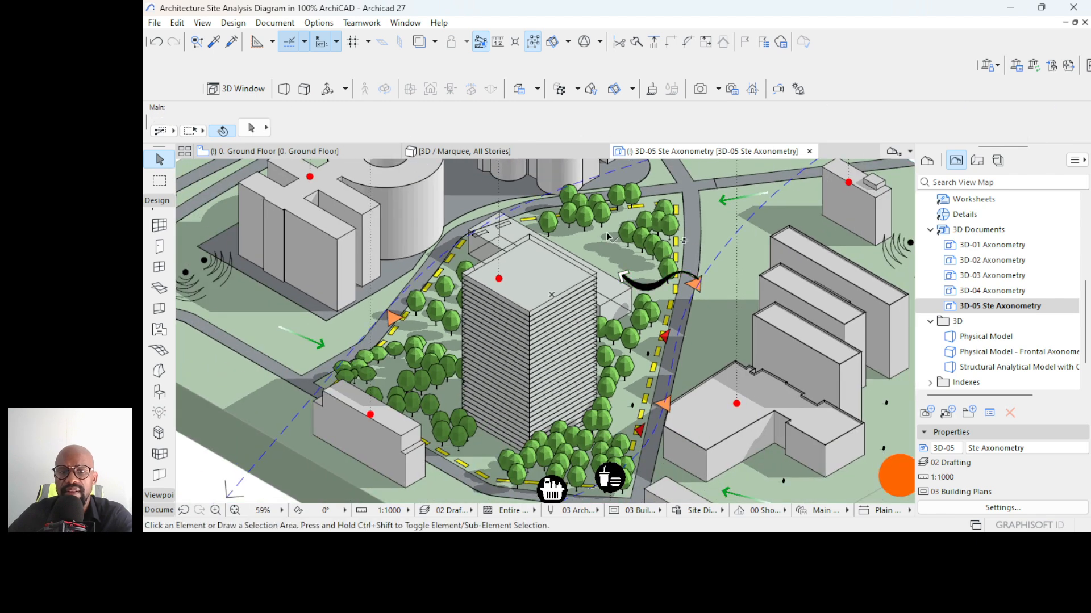
- Copy the public access arrow down to the lower orange arrowhead on the same road
{"action": "left_click", "coordinate": [642, 290]}
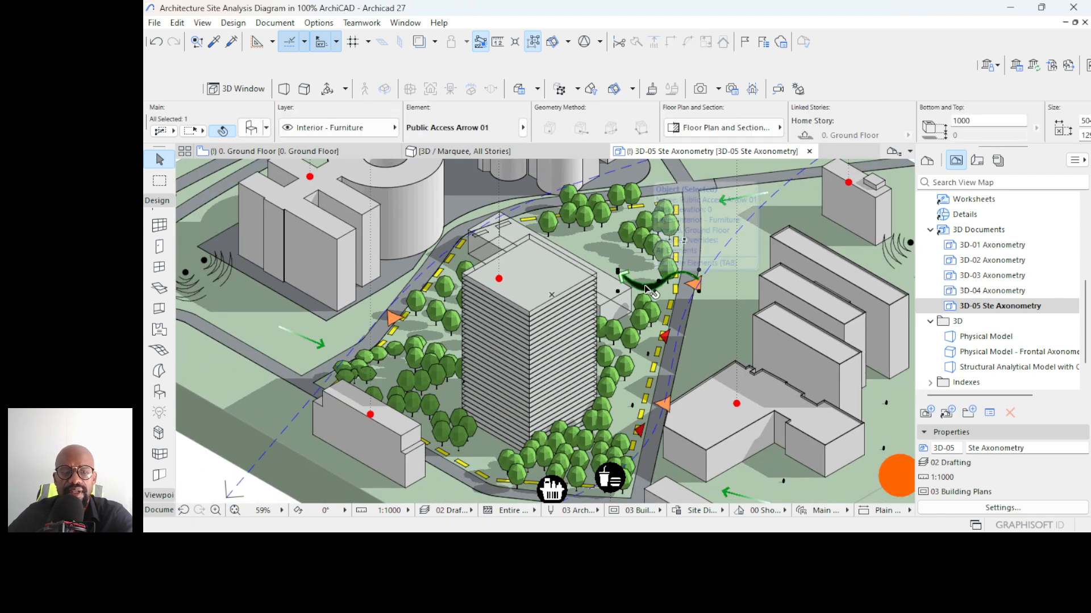
{"action": "left_click_drag", "start_coordinate": [642, 289], "coordinate": [644, 428], "text": "ctrl"}
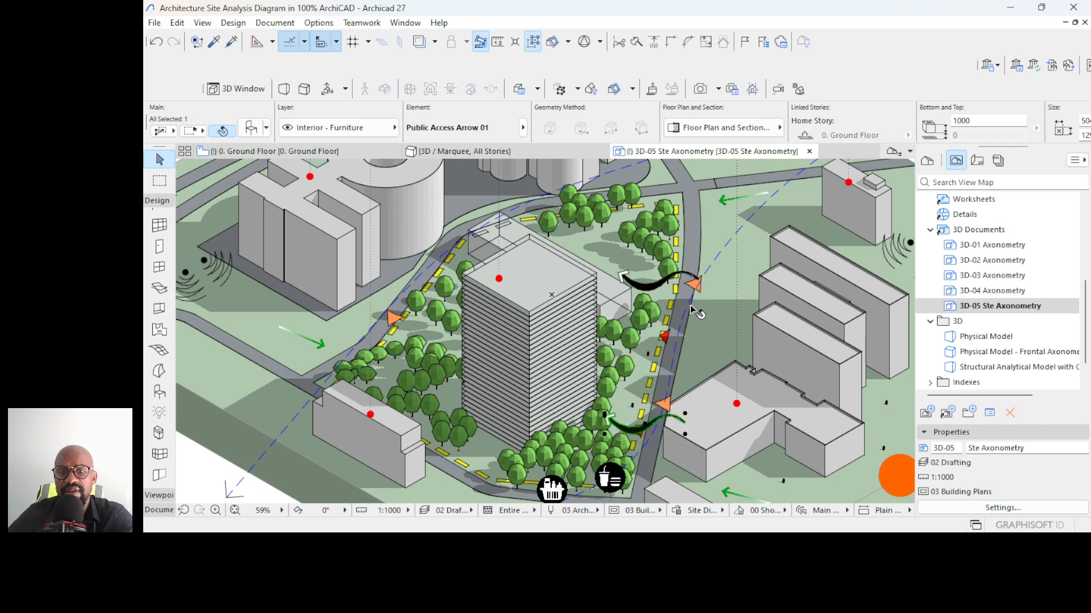
{"action": "scroll", "coordinate": [650, 318], "scroll_direction": "down", "scroll_amount": 4}
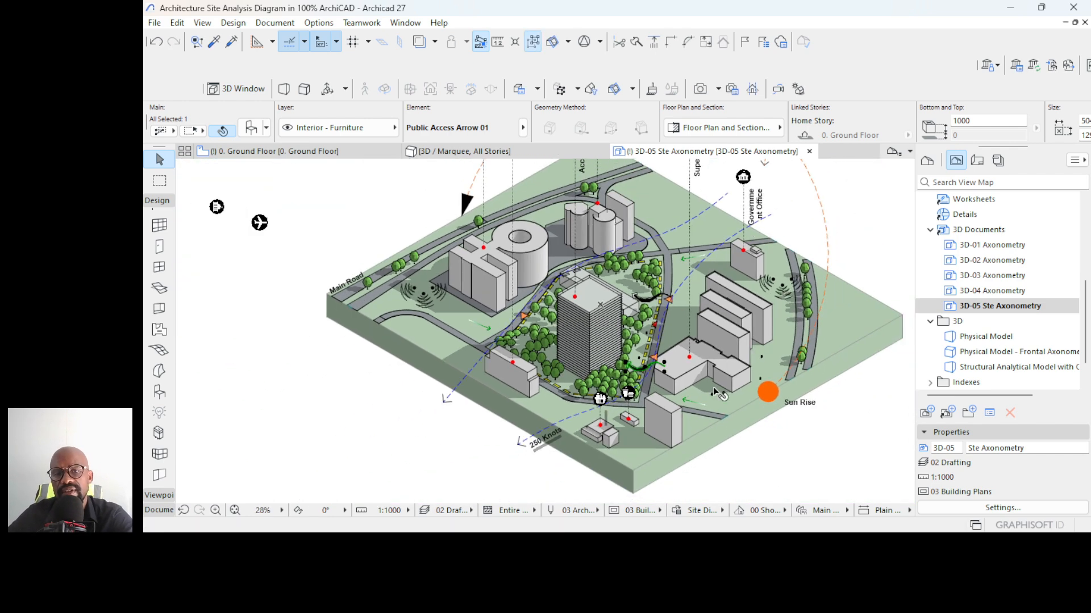
{"action": "key", "text": "Escape"}
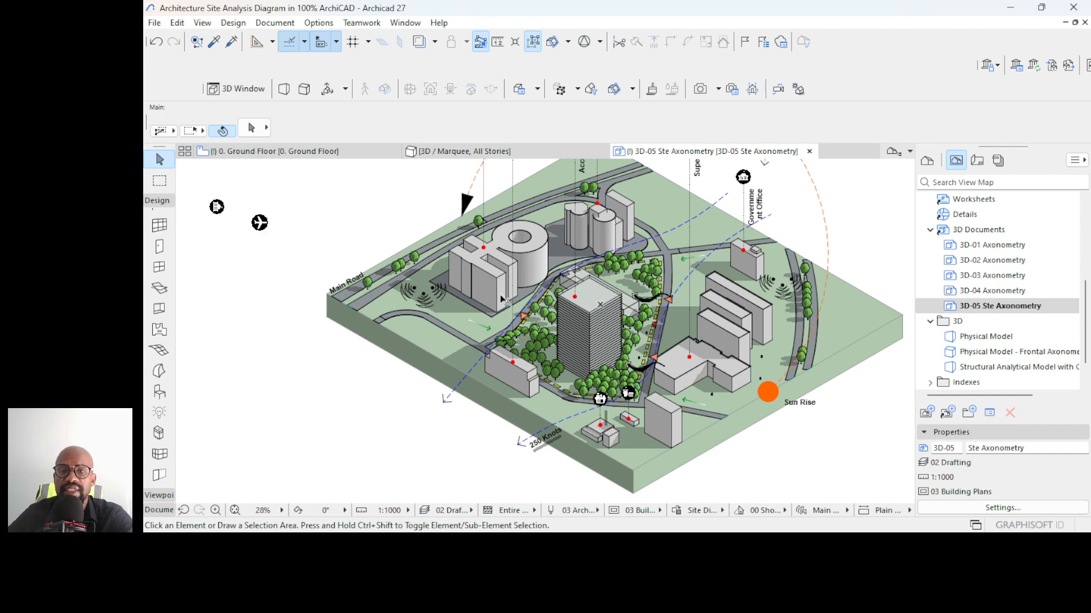
- Copy the green Pedestrian Path arrow near the government office into the blank area beyond the sun path arc as a legend symbol
{"action": "scroll", "coordinate": [502, 300], "scroll_direction": "down", "scroll_amount": 2}
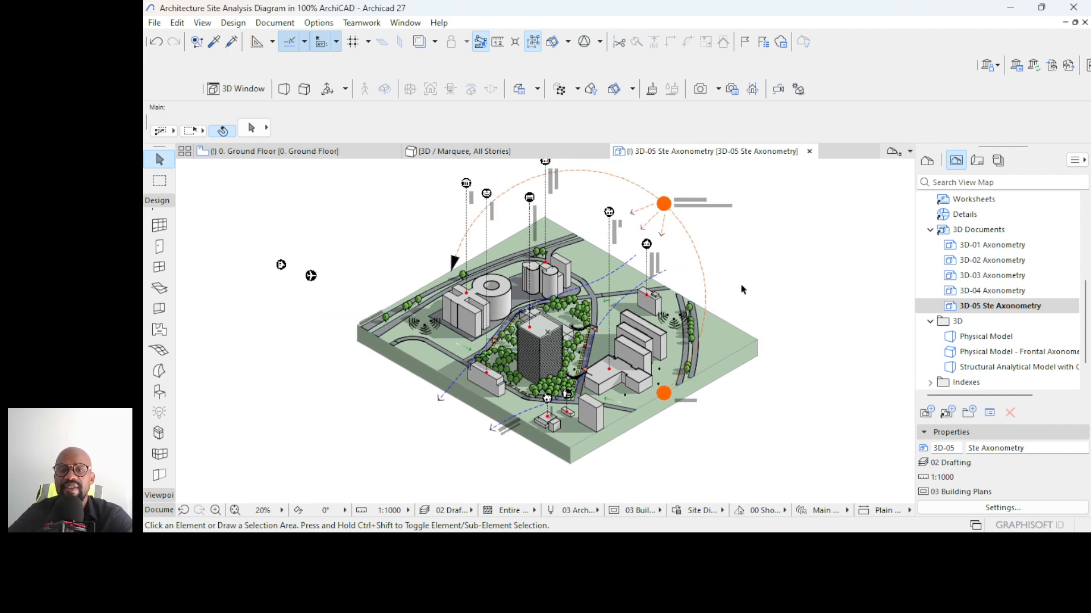
{"action": "scroll", "coordinate": [742, 289], "scroll_direction": "up", "scroll_amount": 1}
{"action": "scroll", "coordinate": [727, 291], "scroll_direction": "up", "scroll_amount": 1}
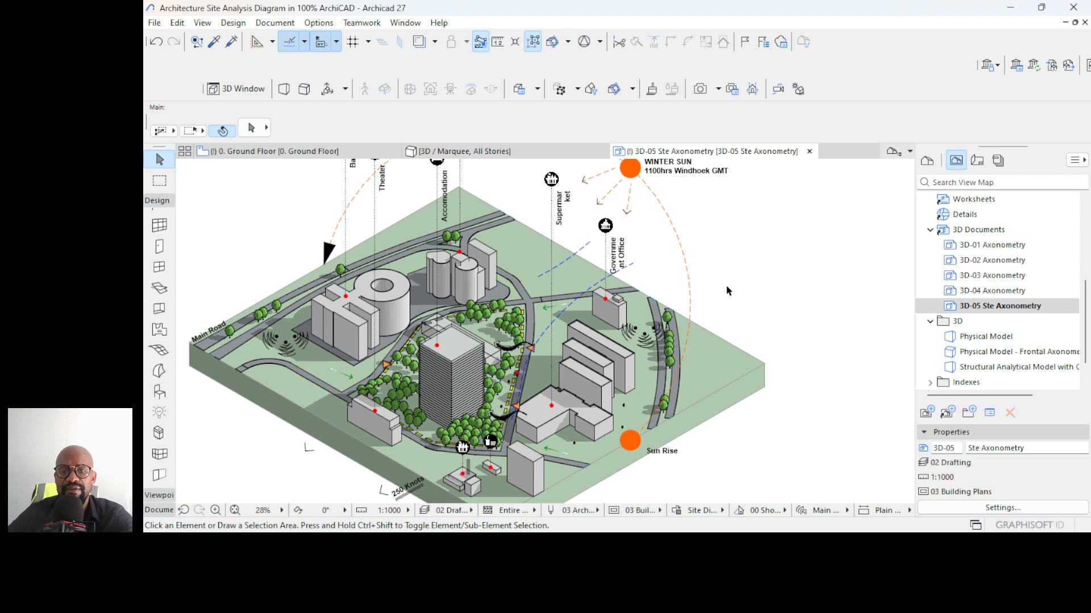
{"action": "left_click", "coordinate": [545, 311]}
{"action": "left_click_drag", "start_coordinate": [545, 312], "coordinate": [700, 307]}
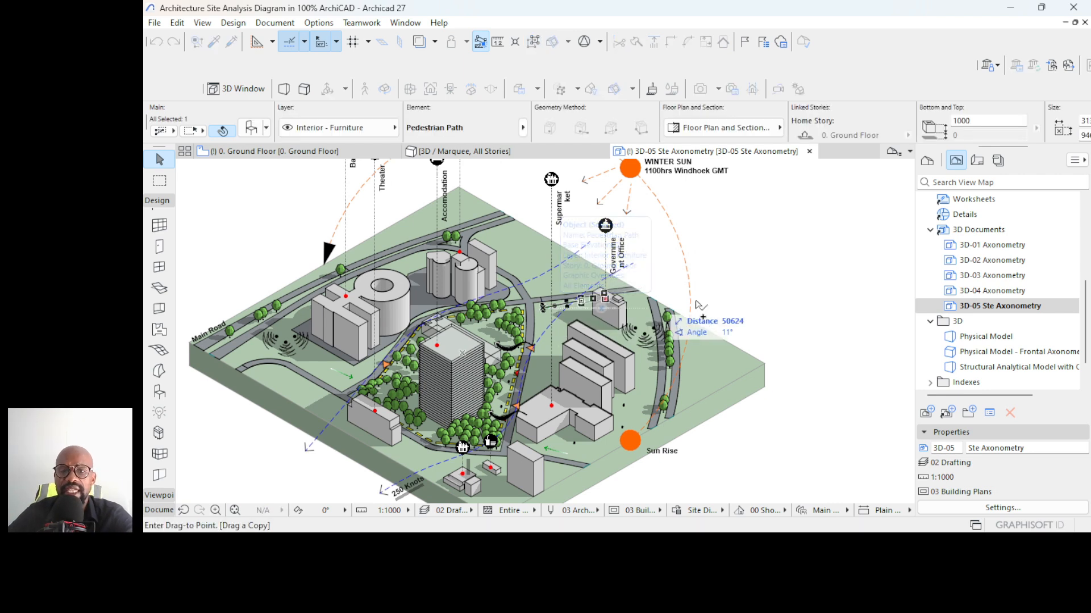
{"action": "left_click", "coordinate": [708, 259]}
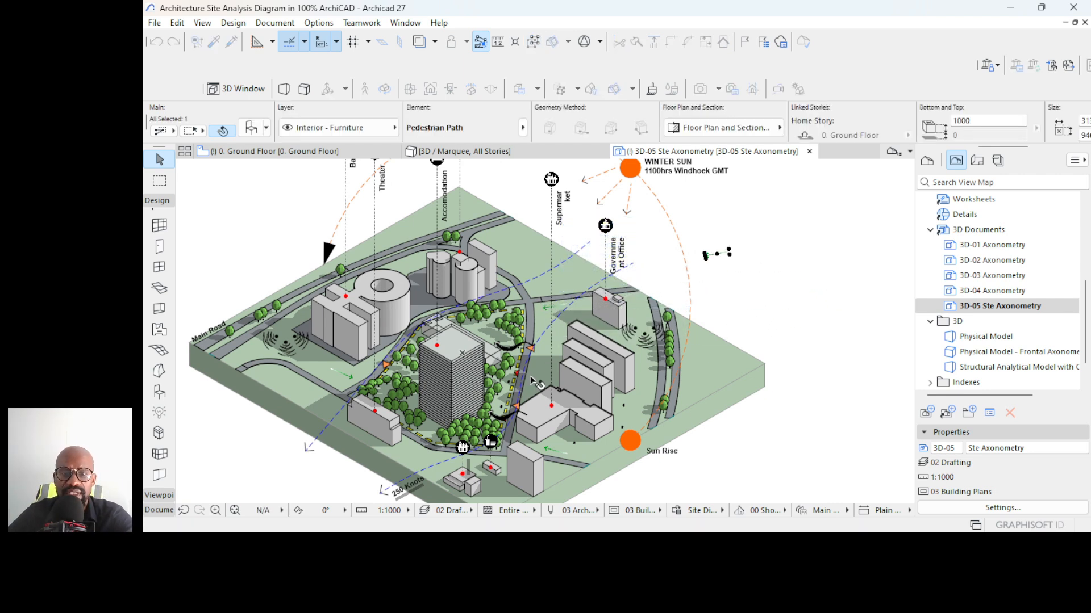
- Copy a Public Access Arrow 01 and an orange Arrow Head 10gsm symbol into the blank area, stacked below the green arrow
{"action": "scroll", "coordinate": [534, 358], "scroll_direction": "up", "scroll_amount": 2}
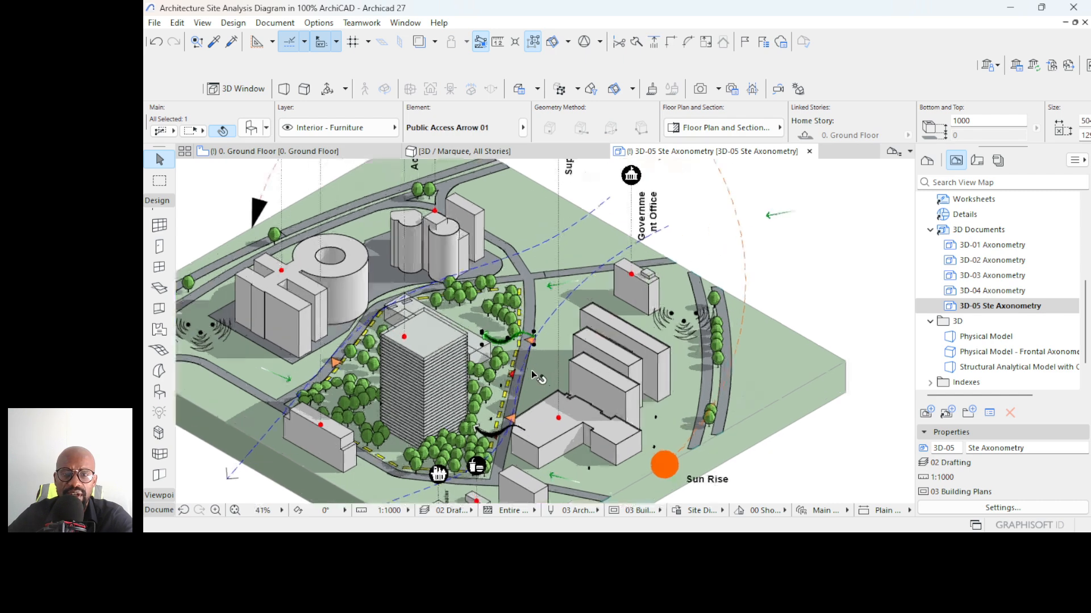
{"action": "left_click_drag", "start_coordinate": [532, 340], "coordinate": [835, 228]}
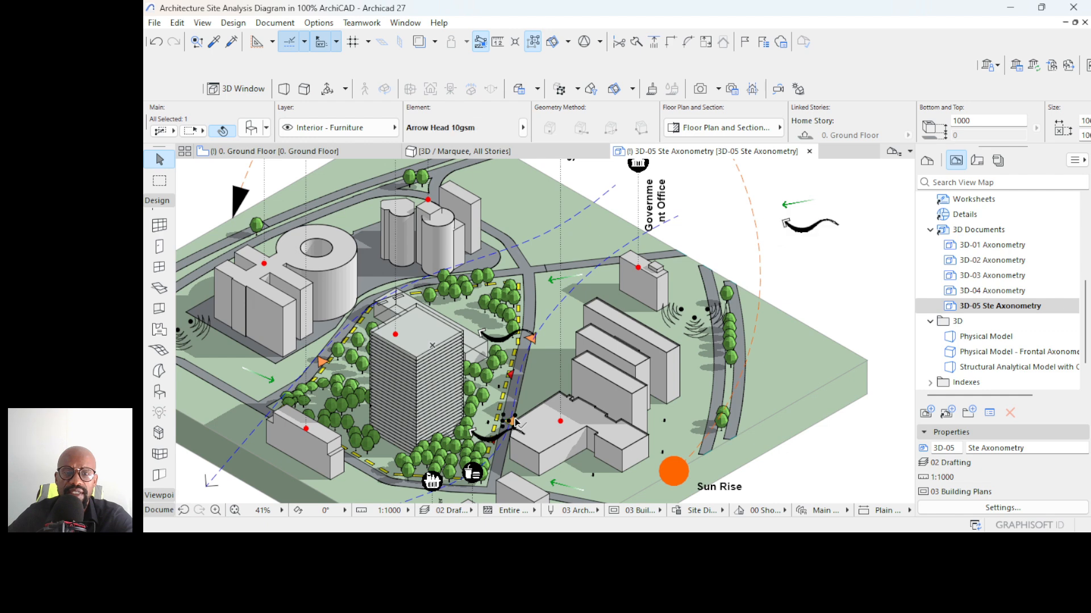
{"action": "key", "text": "ctrl+shift+d"}
{"action": "left_click", "coordinate": [513, 421]}
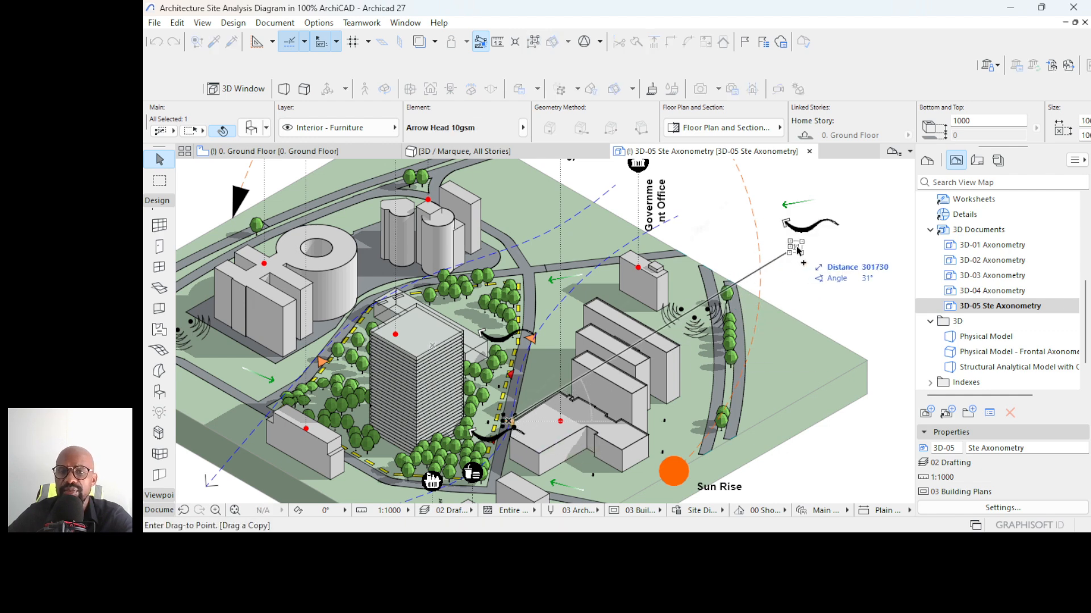
{"action": "left_click", "coordinate": [795, 245]}
{"action": "scroll", "coordinate": [610, 337], "scroll_direction": "down", "scroll_amount": 1}
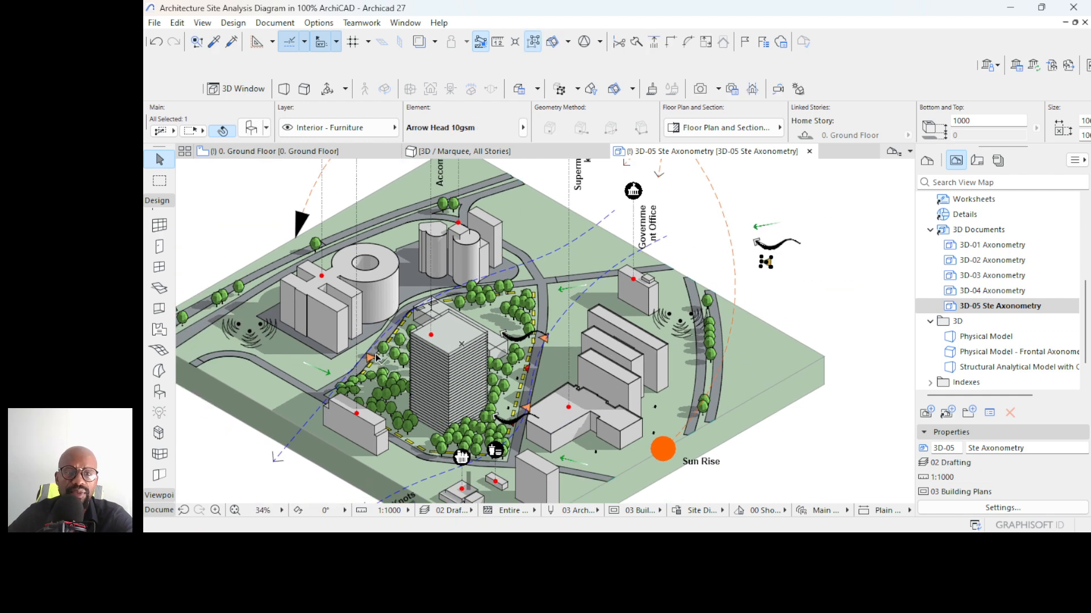
- Copy the Noise_Viewing Angles symbol beside the main road building to below the orange arrowhead in the blank area
{"action": "left_click", "coordinate": [252, 335]}
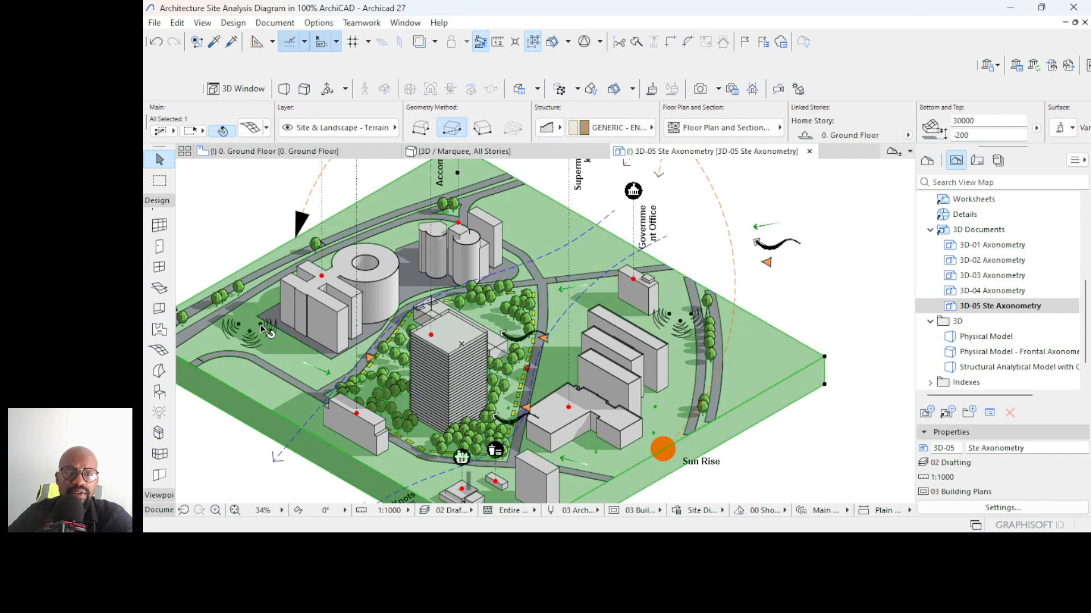
{"action": "key", "text": "Escape"}
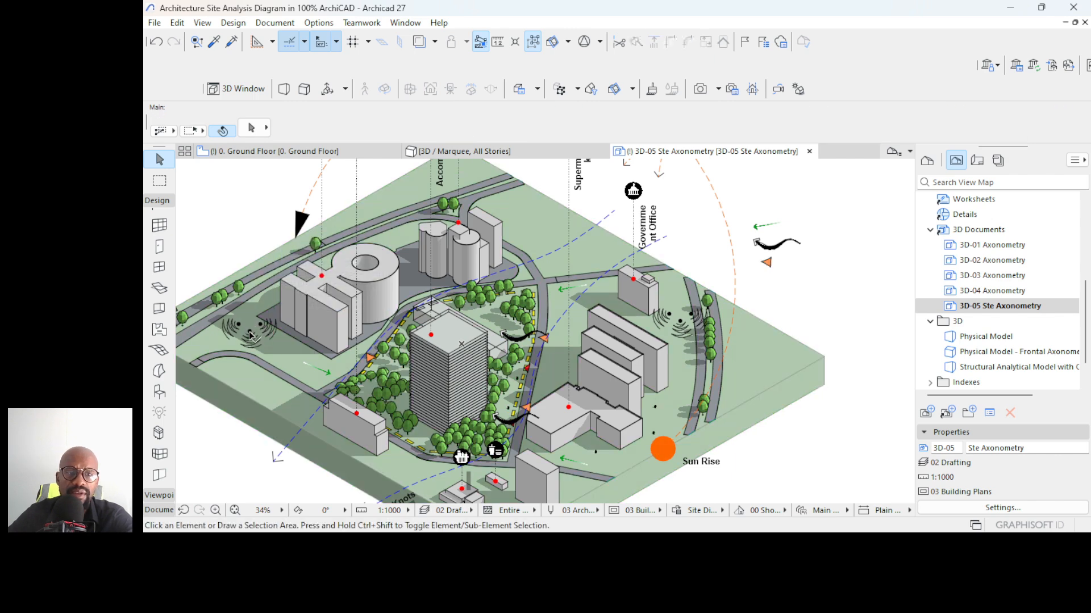
{"action": "left_click", "coordinate": [250, 335]}
{"action": "key", "text": "ctrl+shift+d"}
{"action": "left_click", "coordinate": [250, 333]}
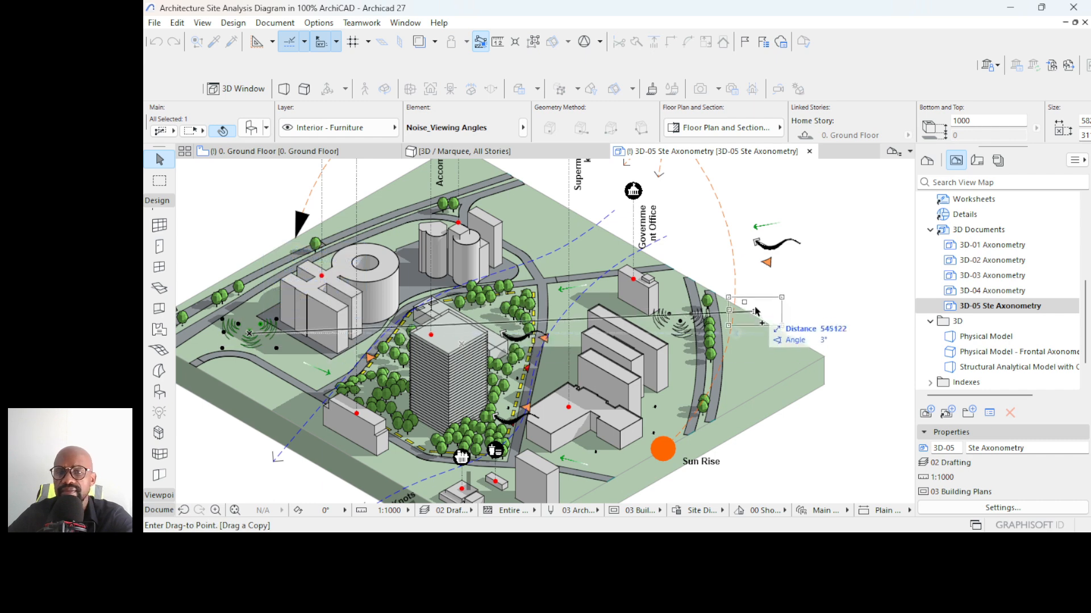
{"action": "left_click", "coordinate": [777, 290]}
{"action": "scroll", "coordinate": [471, 248], "scroll_direction": "down", "scroll_amount": 3}
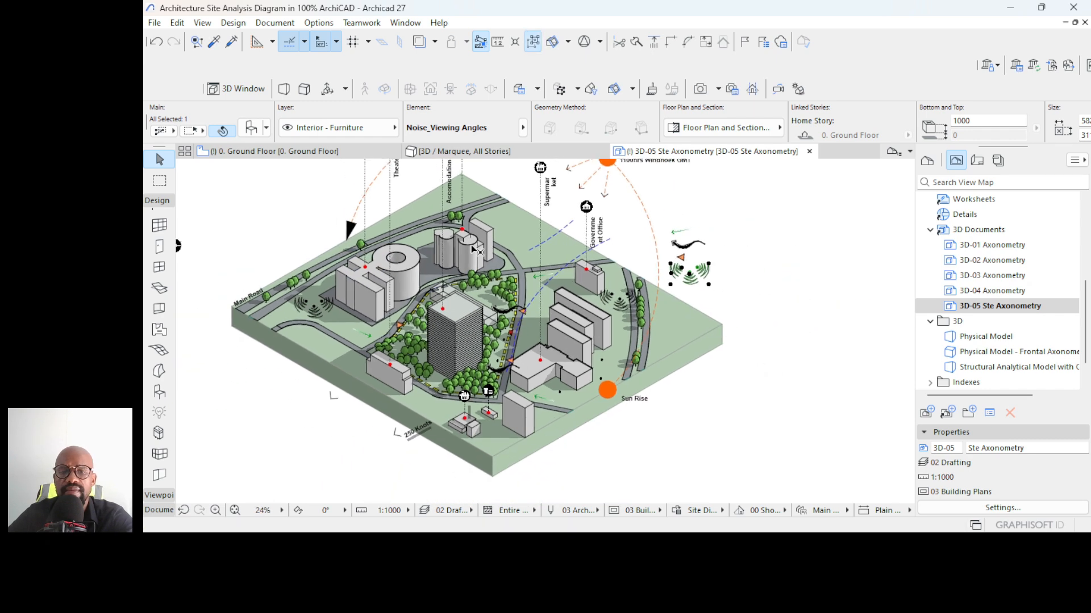
- Draw a vertical Dashed Long line beside the copied legend symbols, on the side away from the site, as an alignment guide
{"action": "scroll", "coordinate": [680, 228], "scroll_direction": "up", "scroll_amount": 3}
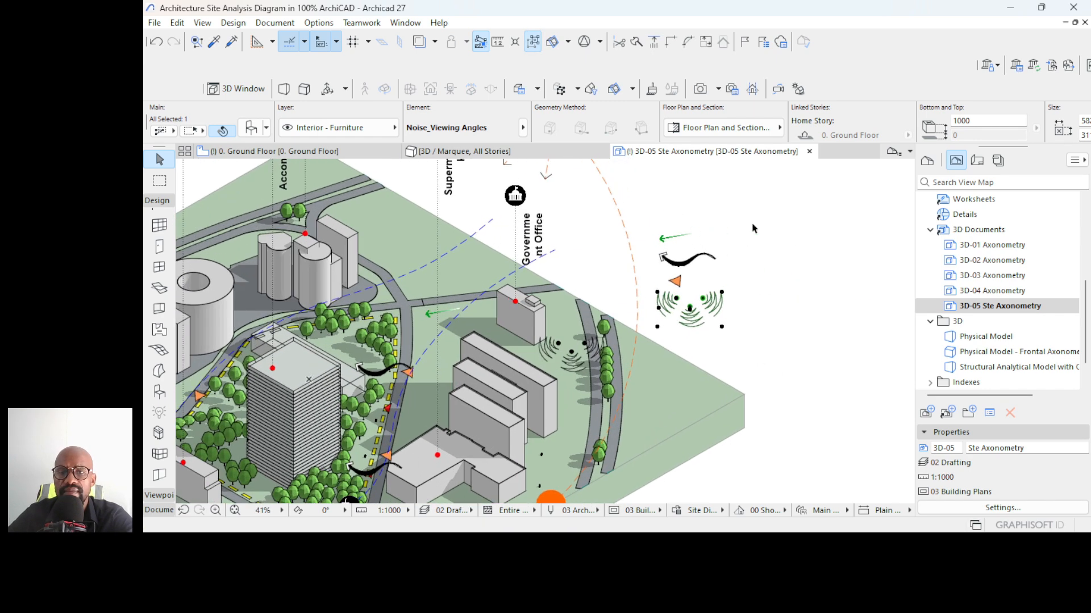
{"action": "left_click", "coordinate": [772, 243]}
{"action": "scroll", "coordinate": [739, 230], "scroll_direction": "up", "scroll_amount": 2}
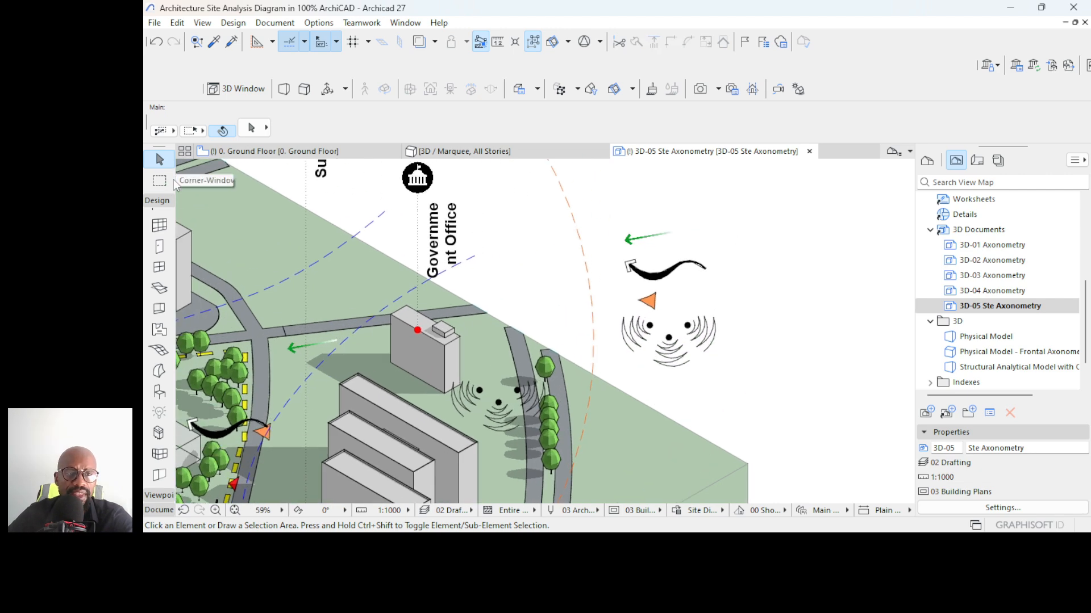
{"action": "left_click", "coordinate": [159, 510]}
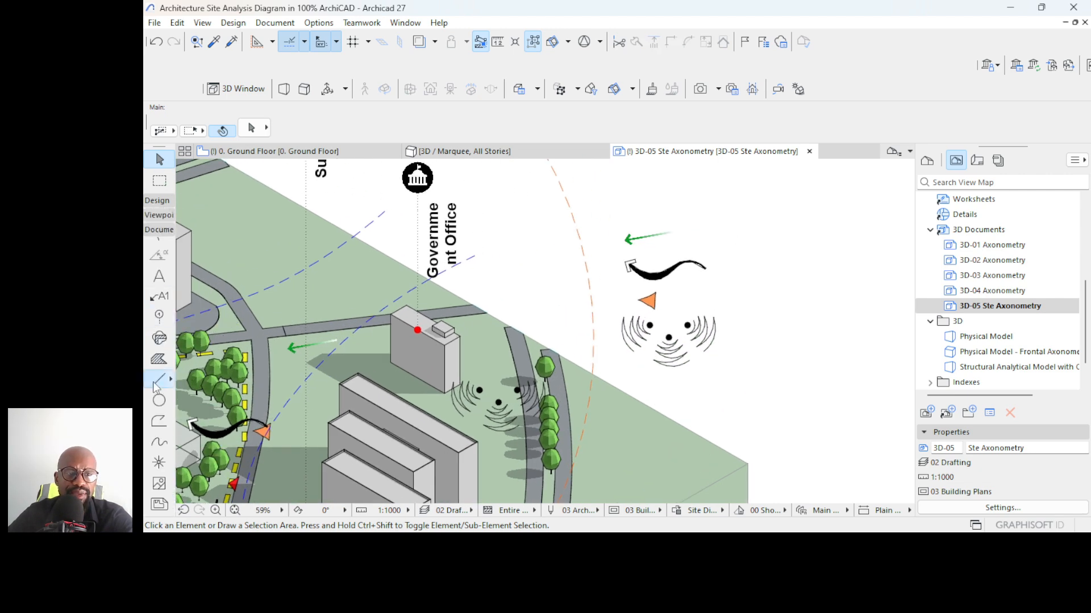
{"action": "left_click", "coordinate": [158, 379]}
{"action": "left_click", "coordinate": [731, 189]}
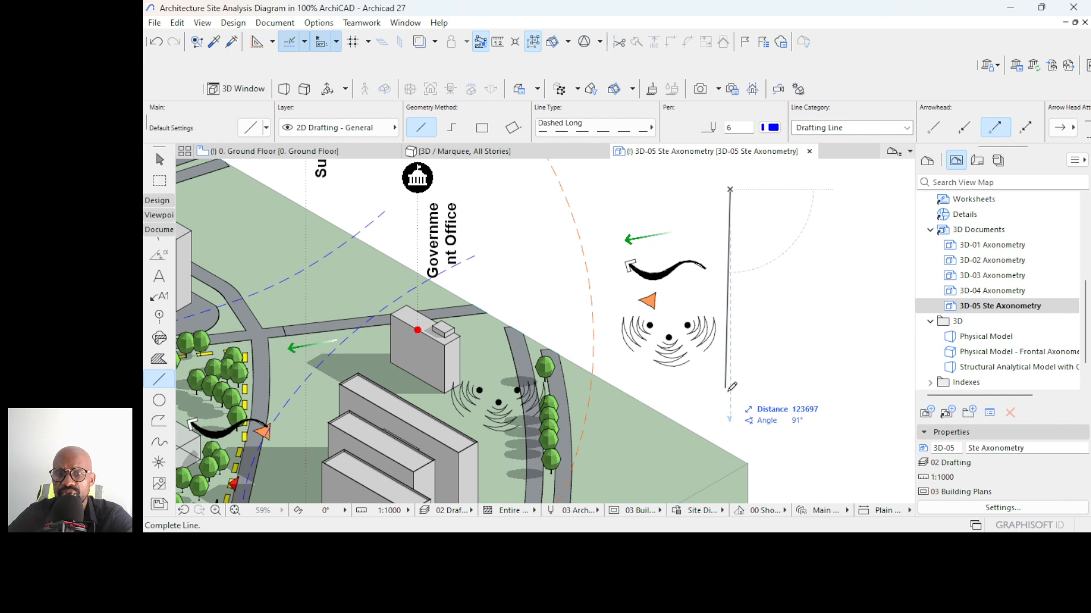
{"action": "left_click", "coordinate": [725, 423]}
{"action": "scroll", "coordinate": [735, 230], "scroll_direction": "up", "scroll_amount": 2}
{"action": "scroll", "coordinate": [735, 230], "scroll_direction": "up", "scroll_amount": 2}
{"action": "key", "text": "Escape"}
- Select the four copied legend symbols and set their rotation angle to 0°
{"action": "left_click_drag", "start_coordinate": [665, 198], "coordinate": [500, 460]}
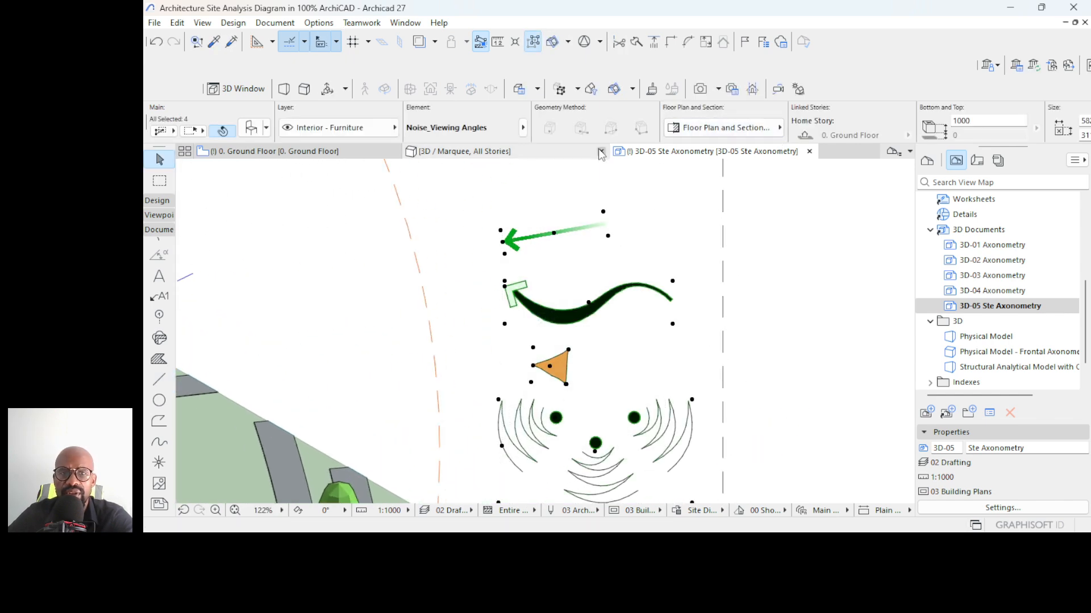
{"action": "scroll", "coordinate": [657, 129], "scroll_direction": "down", "scroll_amount": 2}
{"action": "scroll", "coordinate": [657, 130], "scroll_direction": "down", "scroll_amount": 1}
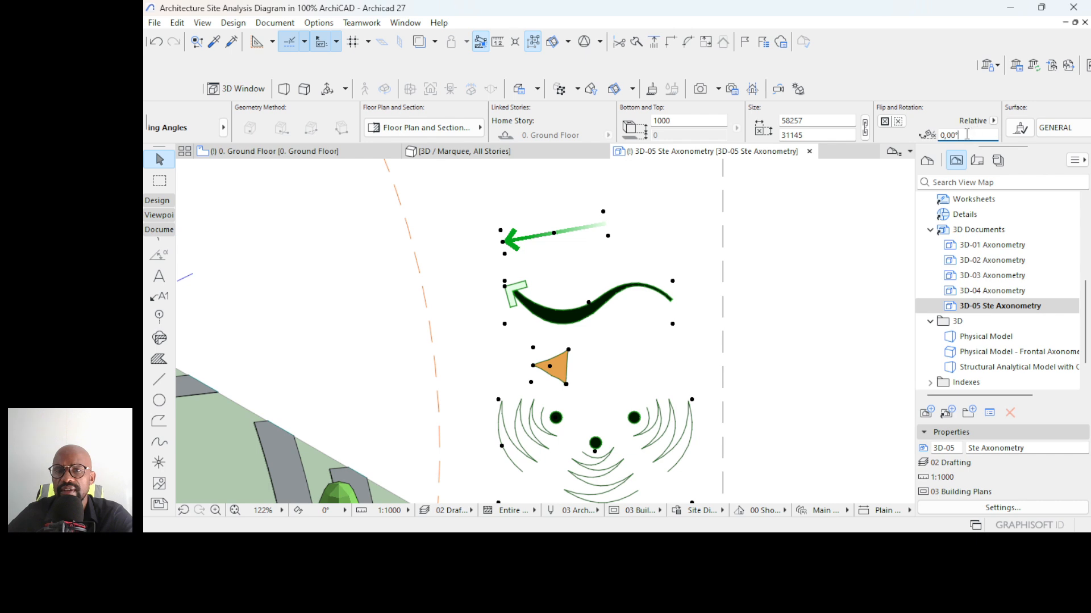
{"action": "type", "text": "0"}
{"action": "key", "text": "Return"}
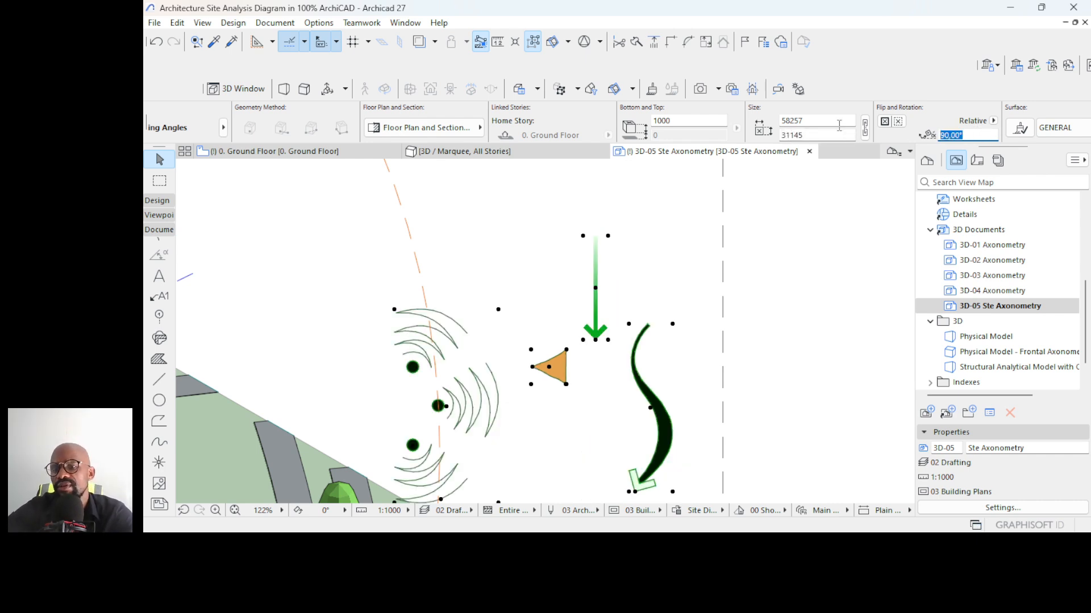
{"action": "key", "text": "Return"}
{"action": "left_click", "coordinate": [629, 251]}
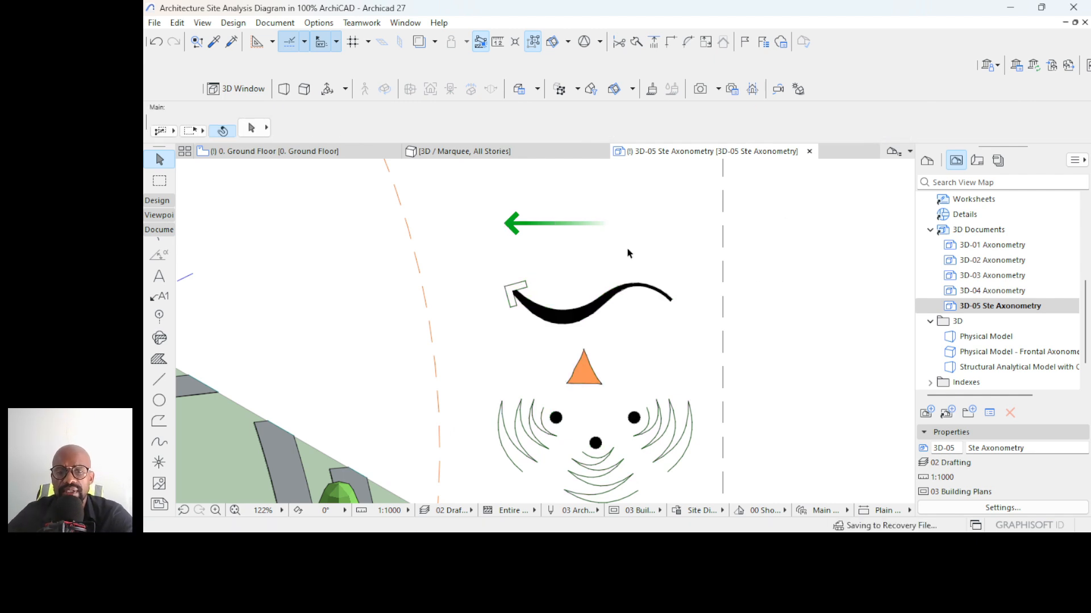
- Mirror the green pedestrian arrow and the black public access arrow of the legend about a vertical axis through the green arrow's centre
{"action": "left_click", "coordinate": [562, 228]}
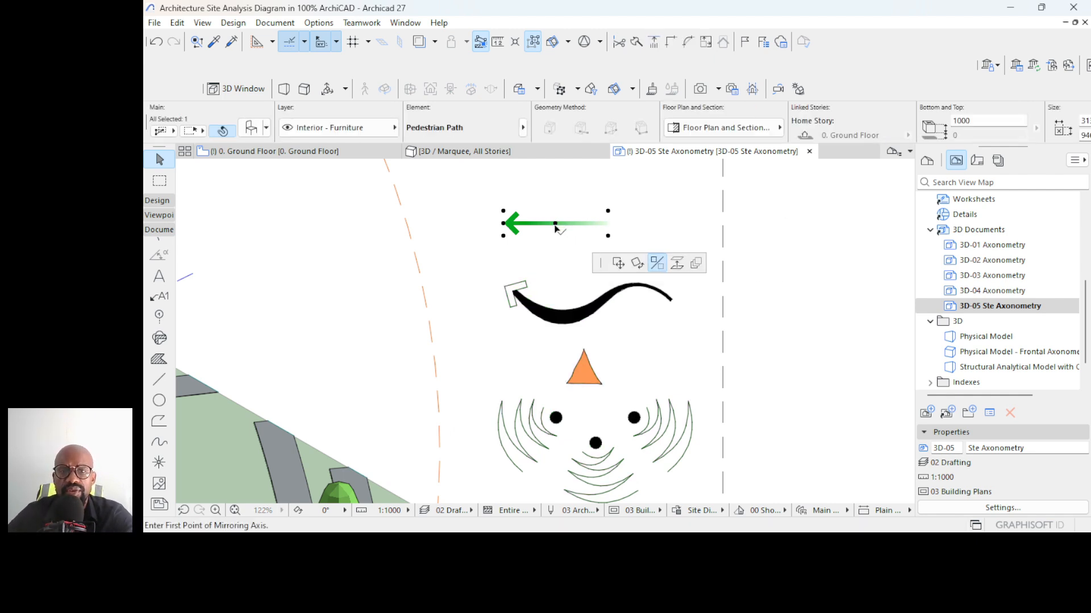
{"action": "left_click", "coordinate": [628, 210]}
{"action": "left_click_drag", "start_coordinate": [663, 201], "coordinate": [505, 321]}
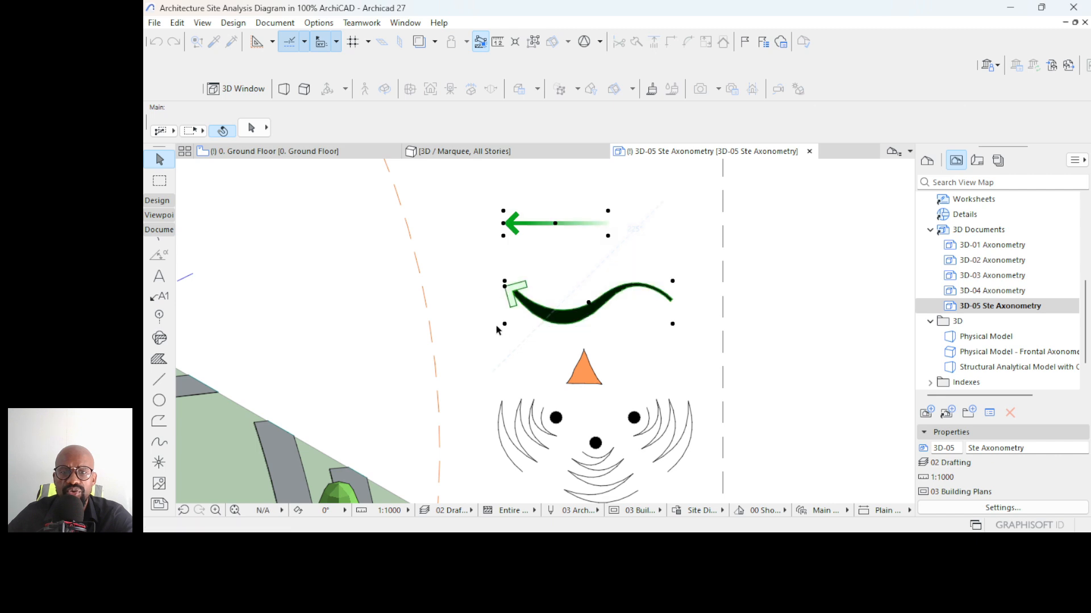
{"action": "left_click", "coordinate": [556, 224]}
{"action": "left_click", "coordinate": [556, 224]}
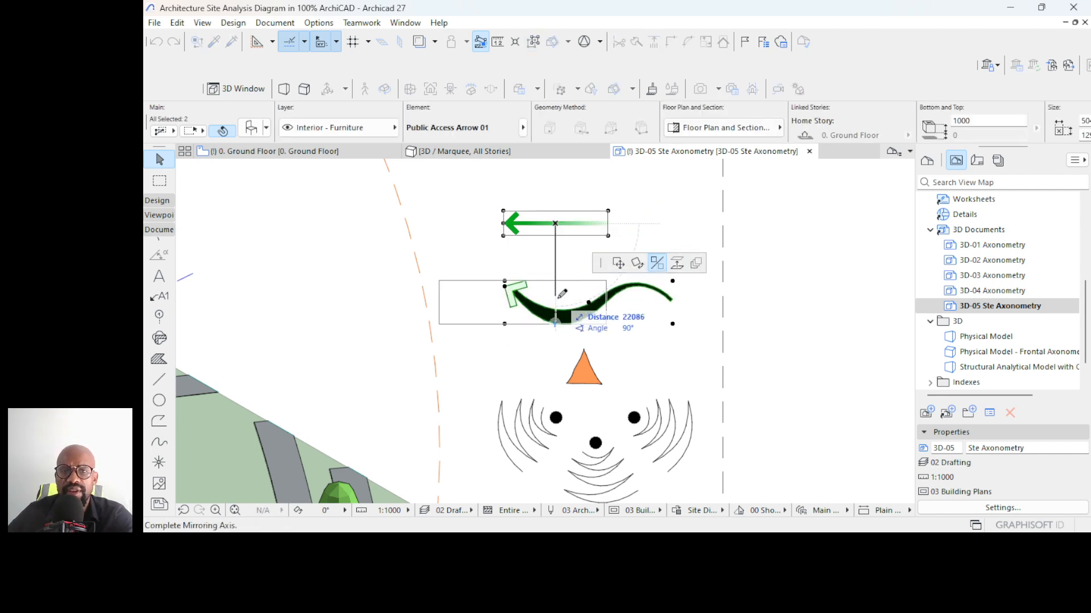
{"action": "left_click", "coordinate": [556, 315]}
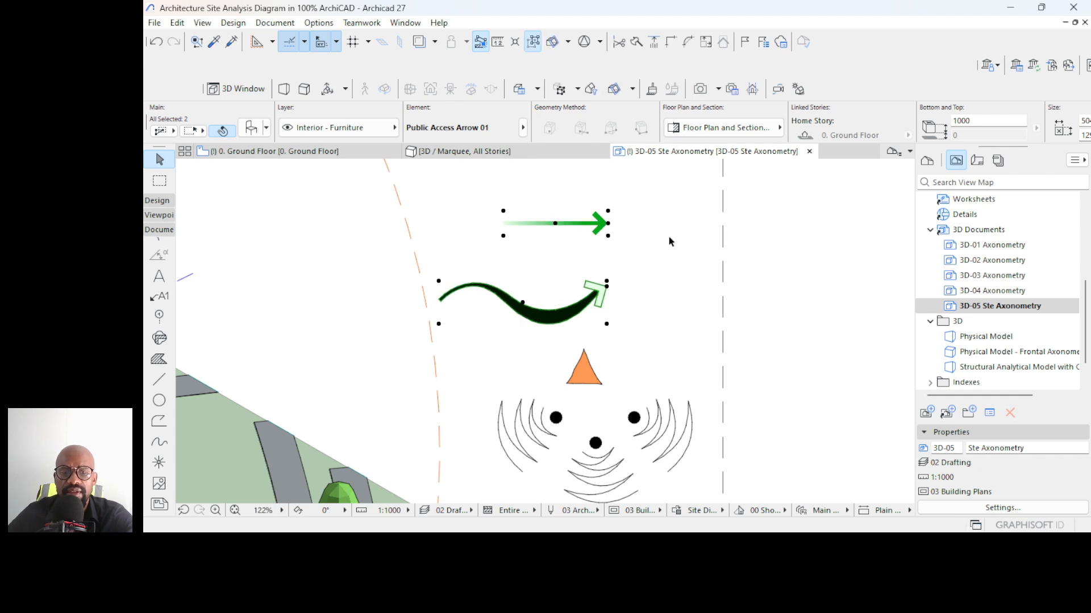
- Move the legend's green pedestrian arrow and black public access arrow together until the green arrow's tip meets the dashed guide line
{"action": "key", "text": "ctrl+d"}
{"action": "left_click", "coordinate": [608, 211]}
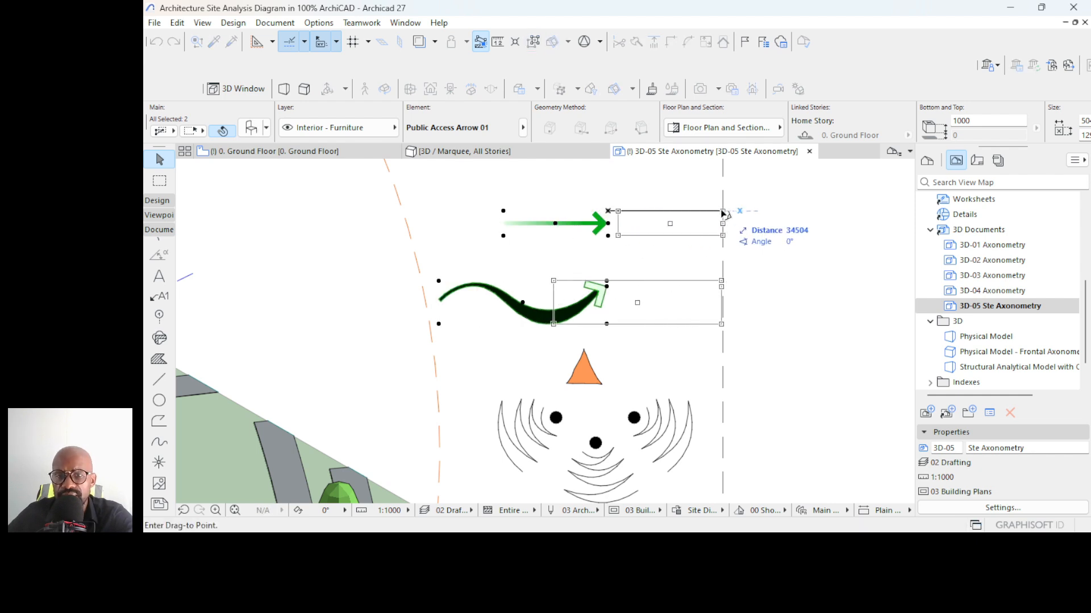
{"action": "left_click", "coordinate": [721, 212]}
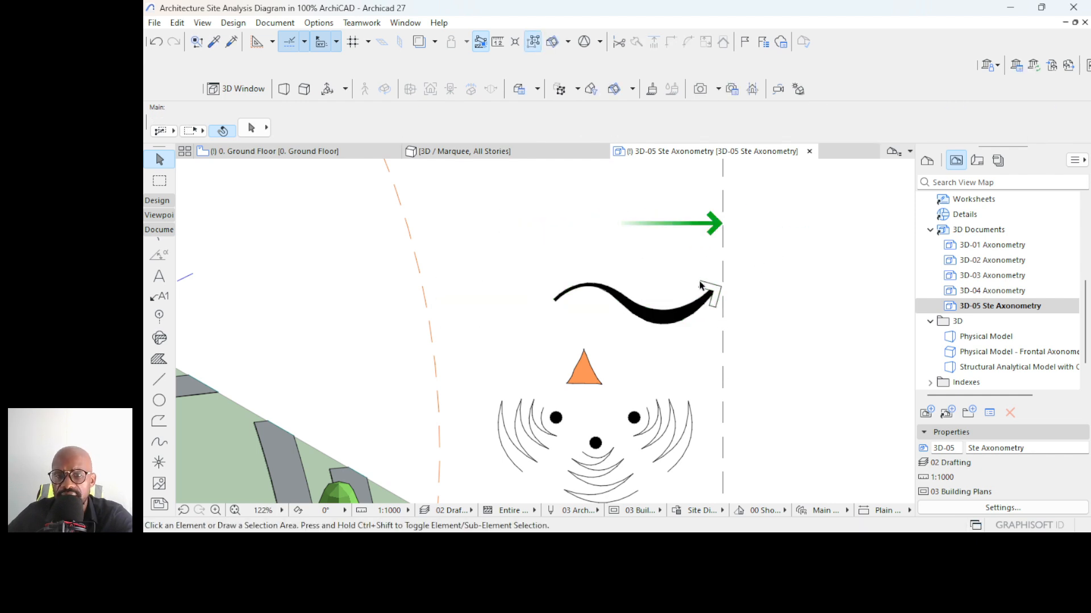
- Rotate the legend's orange arrowhead 90° clockwise about its centre and move its tip onto the dashed guide line
{"action": "left_click", "coordinate": [581, 369]}
{"action": "key", "text": "ctrl+e"}
{"action": "left_click", "coordinate": [584, 367]}
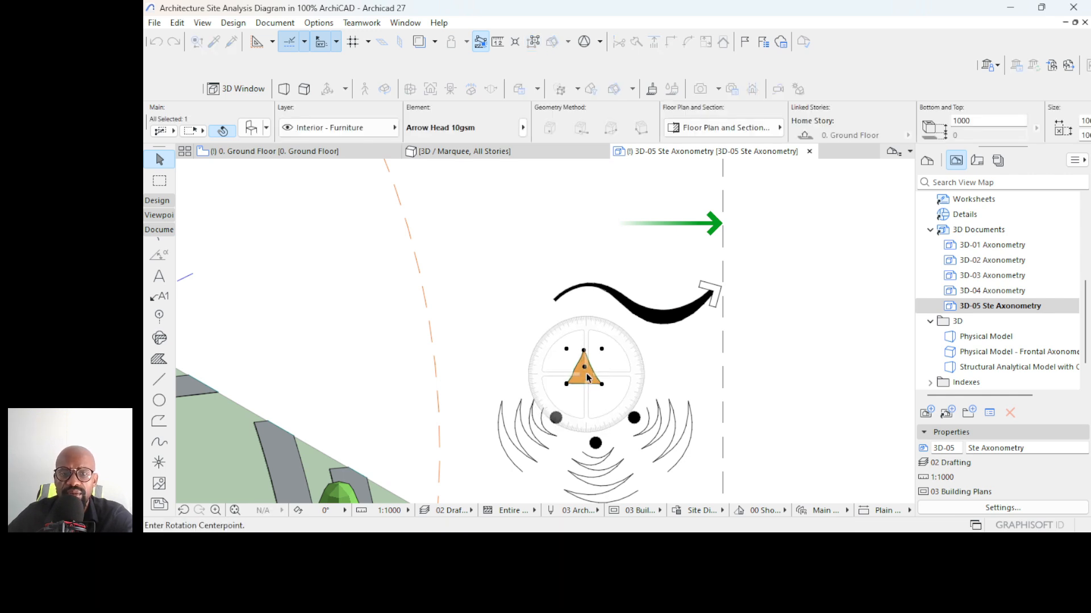
{"action": "left_click", "coordinate": [585, 331]}
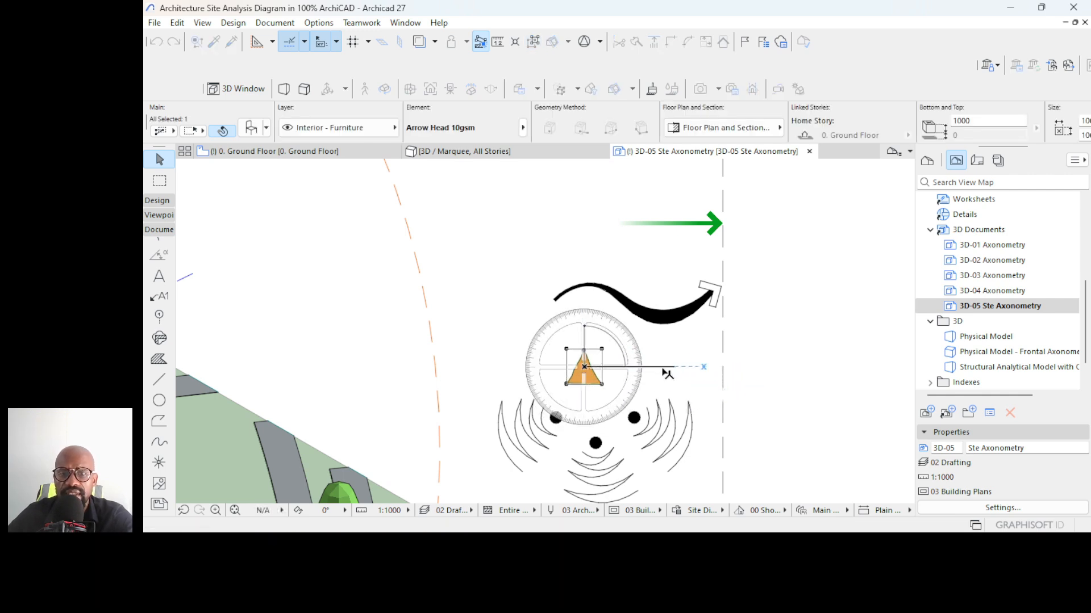
{"action": "left_click", "coordinate": [664, 368]}
{"action": "key", "text": "ctrl+d"}
{"action": "left_click", "coordinate": [602, 368]}
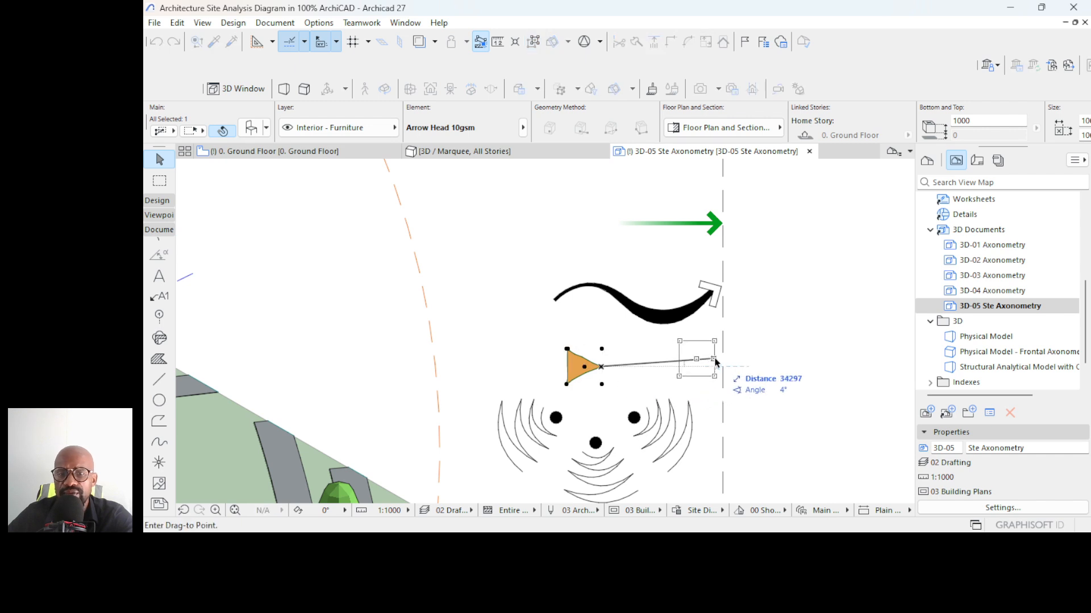
{"action": "left_click", "coordinate": [723, 360]}
- Move the legend's Noise_Viewing Angles symbol until its outer edge meets the dashed guide line
{"action": "scroll", "coordinate": [587, 293], "scroll_direction": "down", "scroll_amount": 1}
{"action": "scroll", "coordinate": [587, 293], "scroll_direction": "down", "scroll_amount": 3}
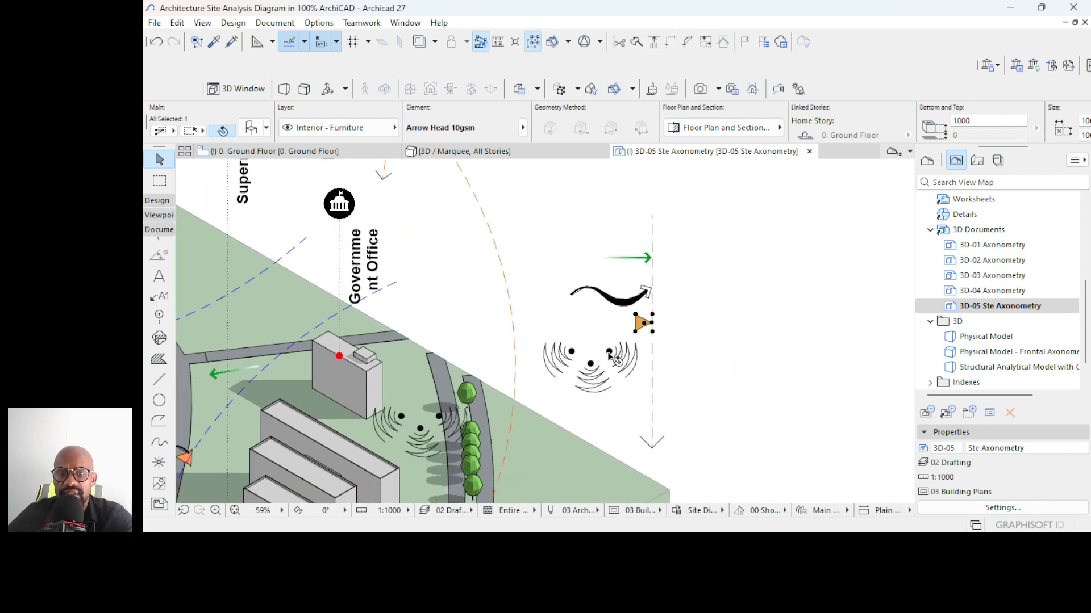
{"action": "key", "text": "ctrl+d"}
{"action": "left_click", "coordinate": [637, 343]}
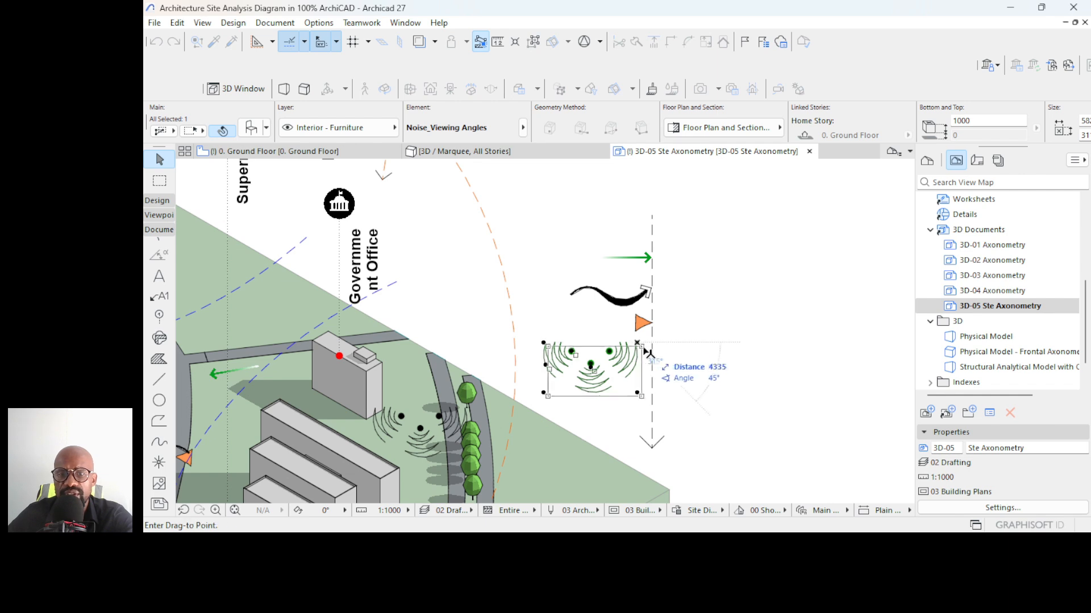
{"action": "left_click", "coordinate": [653, 348]}
{"action": "left_click", "coordinate": [695, 299]}
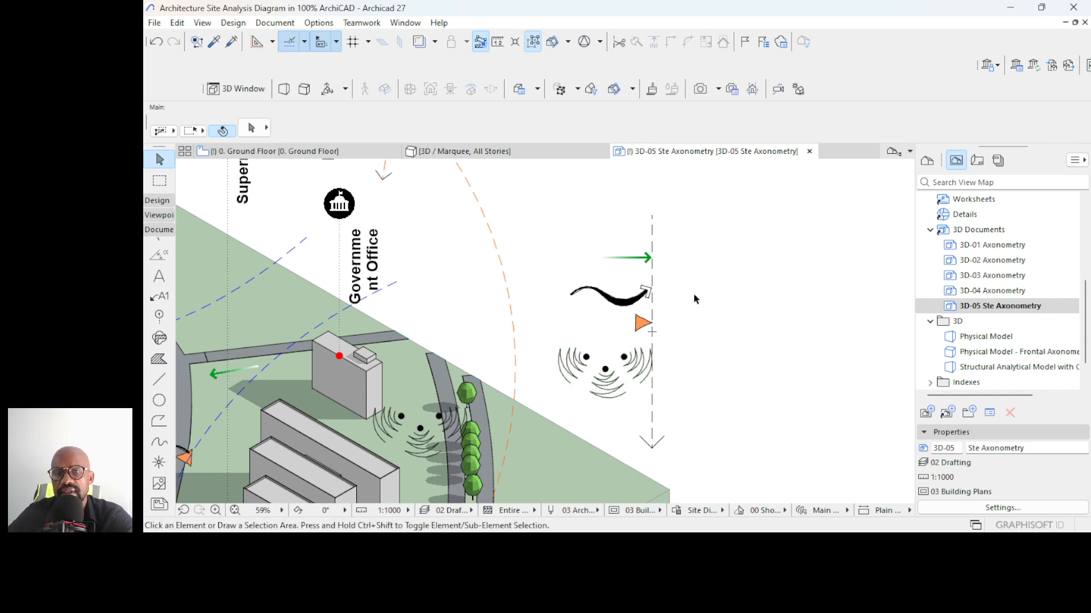
- Delete the vertical dashed guide line beside the aligned legend symbols
{"action": "left_click", "coordinate": [652, 224]}
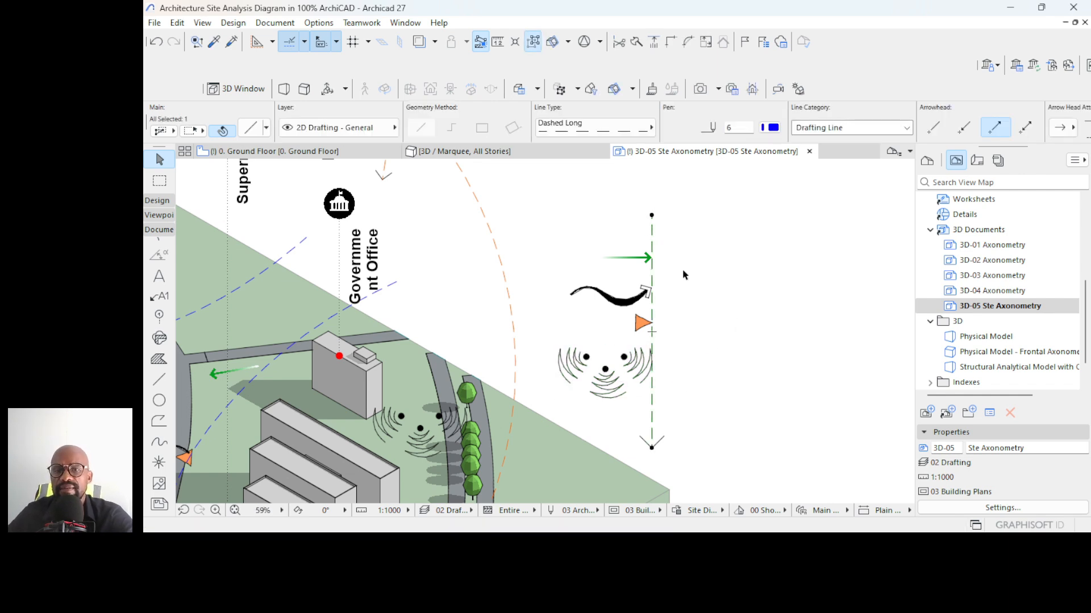
{"action": "key", "text": "Delete"}
{"action": "scroll", "coordinate": [681, 290], "scroll_direction": "down", "scroll_amount": 4}
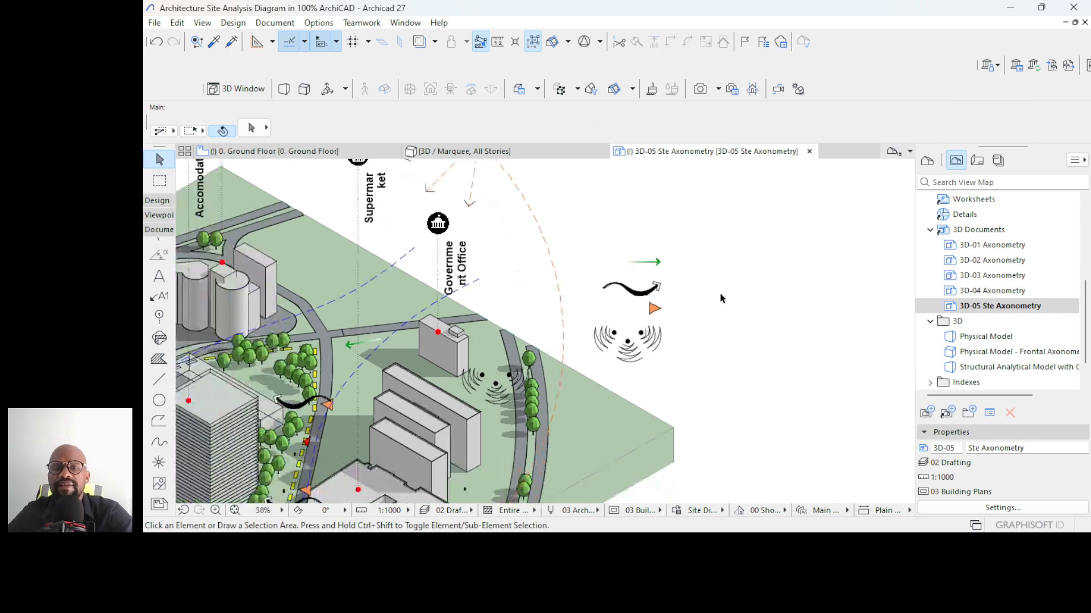
{"action": "scroll", "coordinate": [689, 298], "scroll_direction": "down", "scroll_amount": 2}
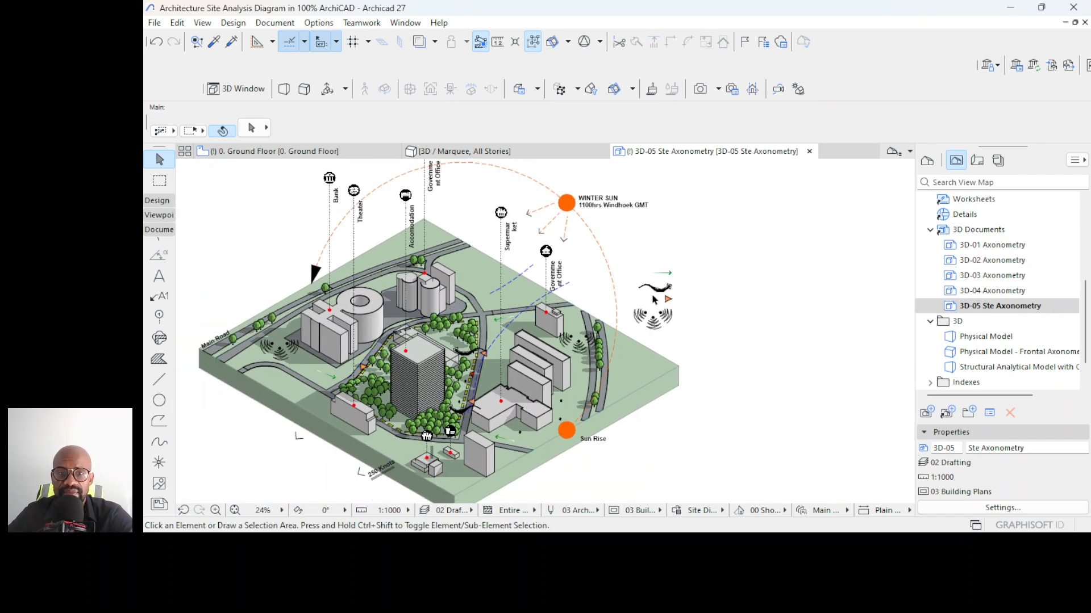
- Attach a label to the tip of the legend's green pedestrian arrow
{"action": "scroll", "coordinate": [636, 301], "scroll_direction": "up", "scroll_amount": 1}
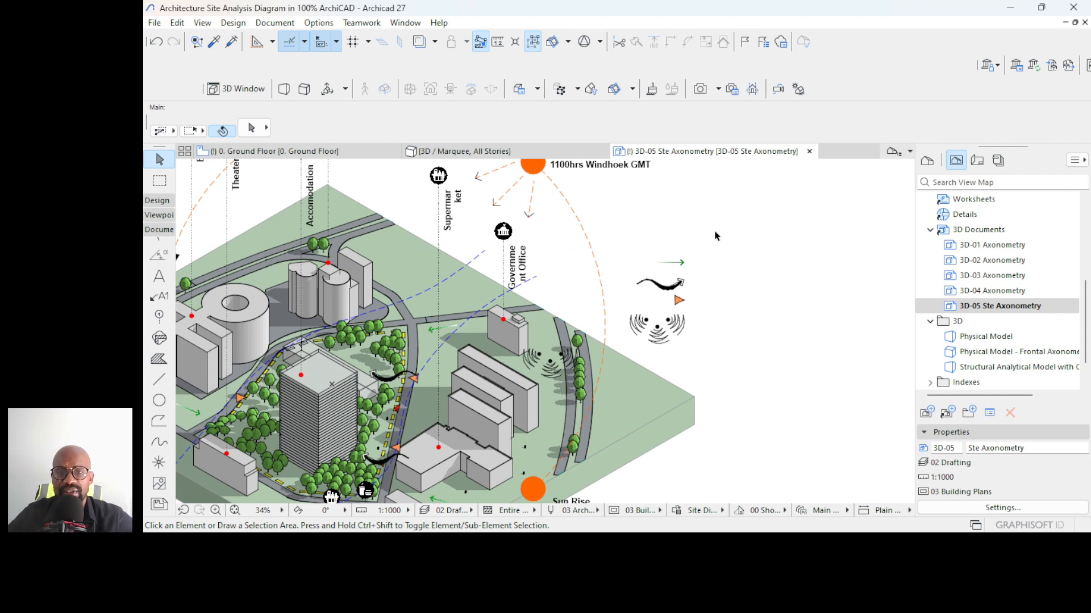
{"action": "scroll", "coordinate": [683, 259], "scroll_direction": "up", "scroll_amount": 2}
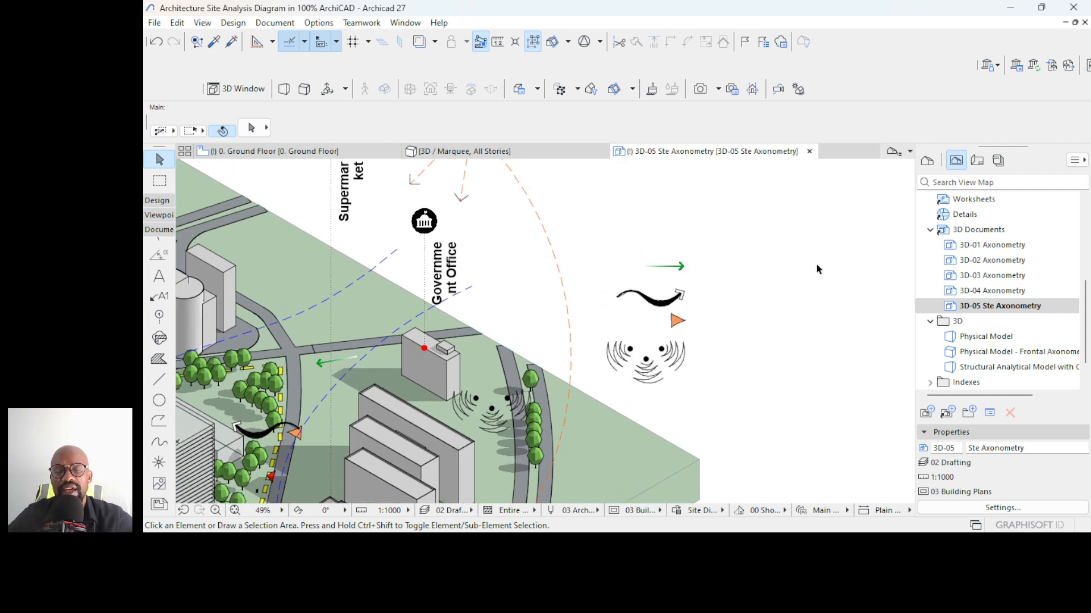
{"action": "scroll", "coordinate": [697, 270], "scroll_direction": "up", "scroll_amount": 2}
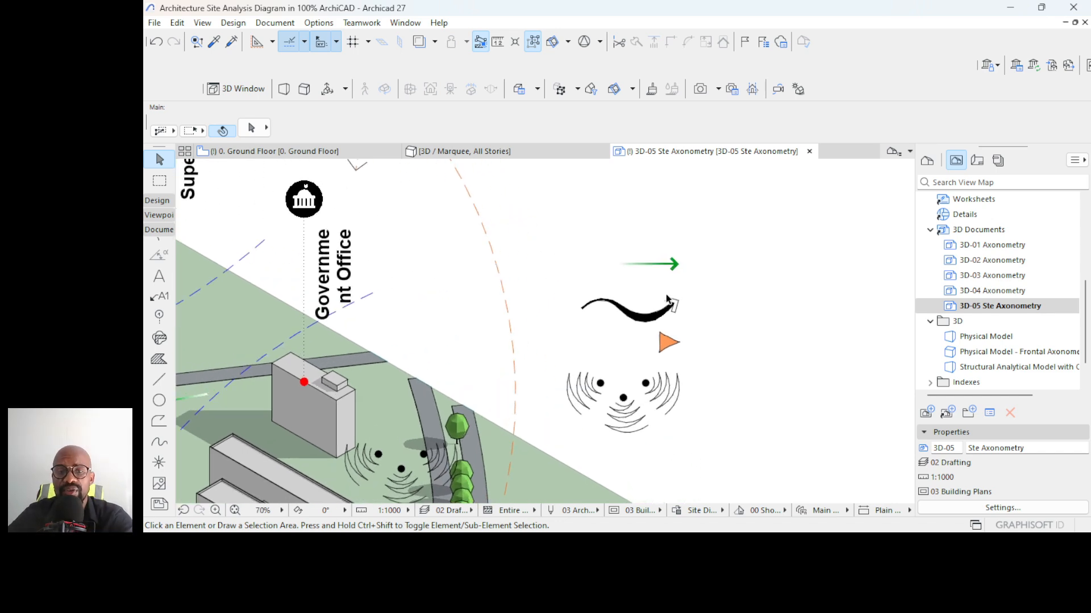
{"action": "left_click", "coordinate": [159, 296]}
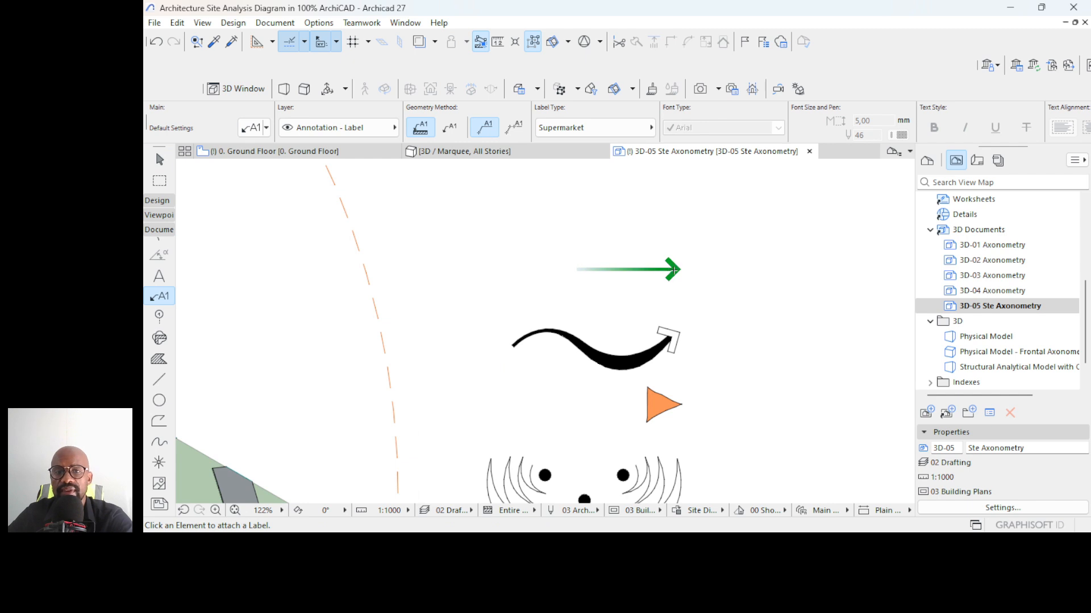
{"action": "left_click", "coordinate": [681, 268]}
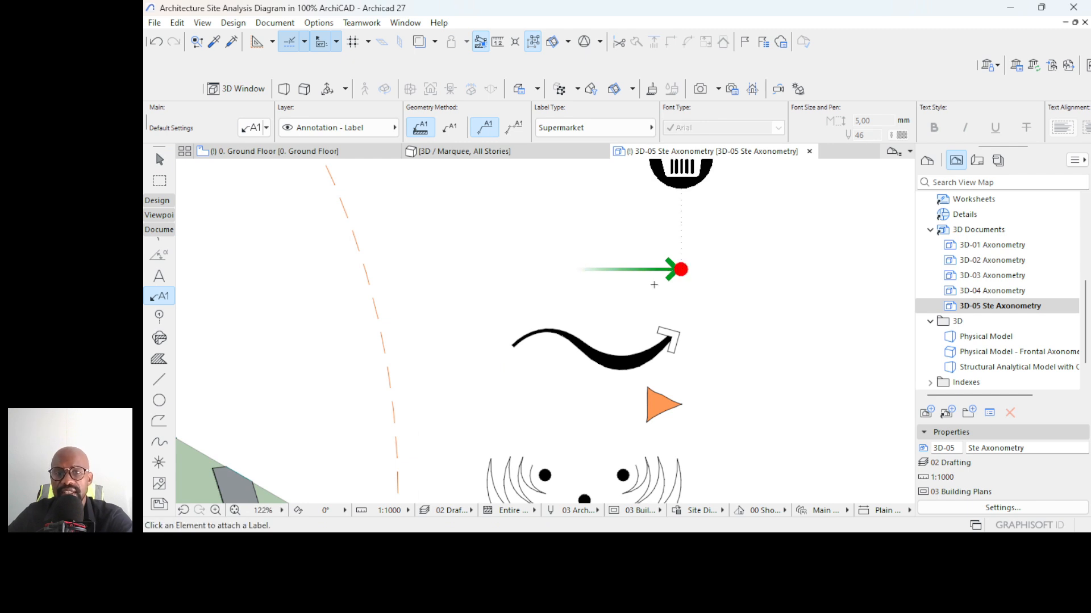
{"action": "scroll", "coordinate": [625, 289], "scroll_direction": "down", "scroll_amount": 3}
{"action": "scroll", "coordinate": [662, 222], "scroll_direction": "up", "scroll_amount": 3}
{"action": "key", "text": "Escape"}
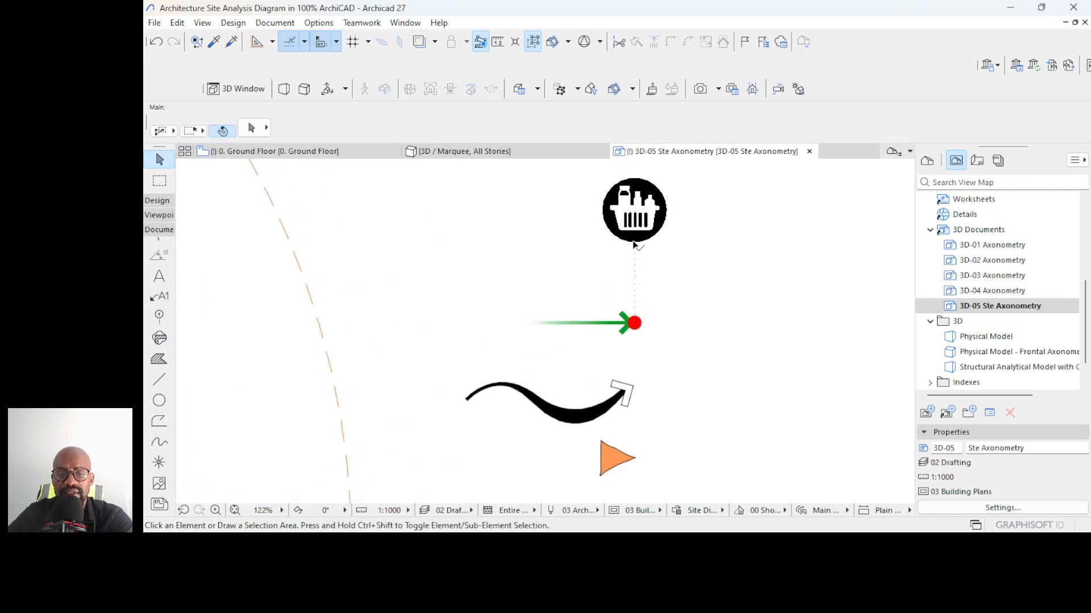
- Change the green arrow's label type to Text / Autotext
{"action": "left_click", "coordinate": [635, 216]}
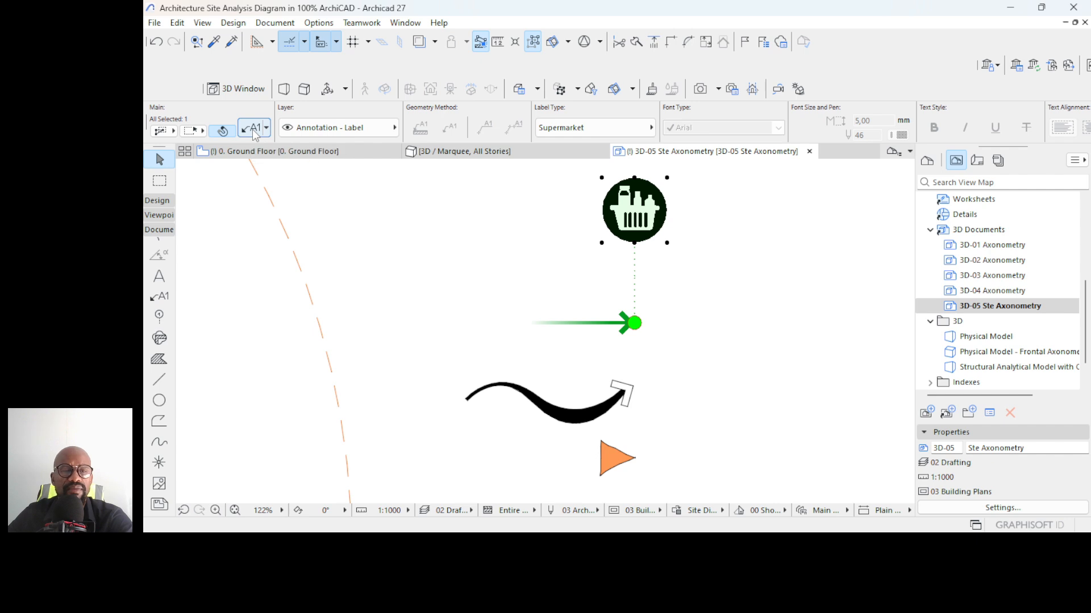
{"action": "left_click", "coordinate": [254, 131]}
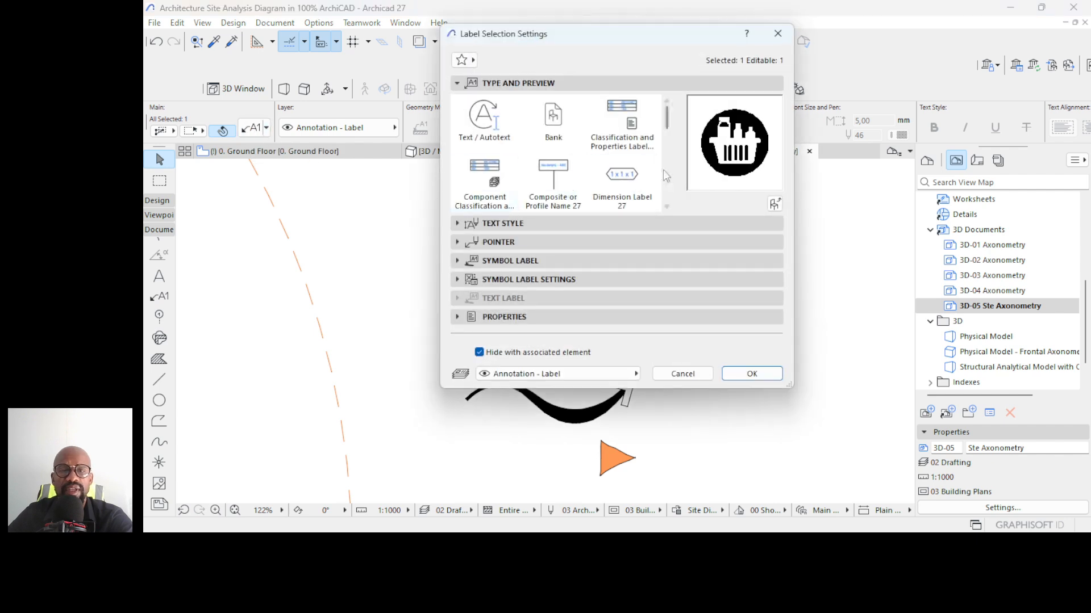
{"action": "left_click", "coordinate": [486, 136]}
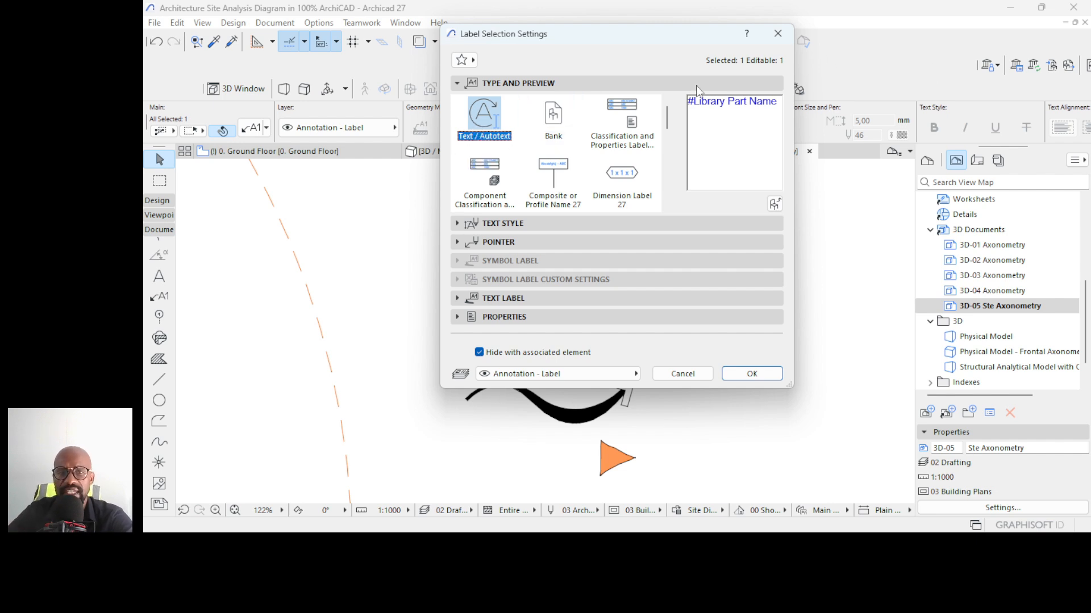
{"action": "left_click", "coordinate": [755, 377]}
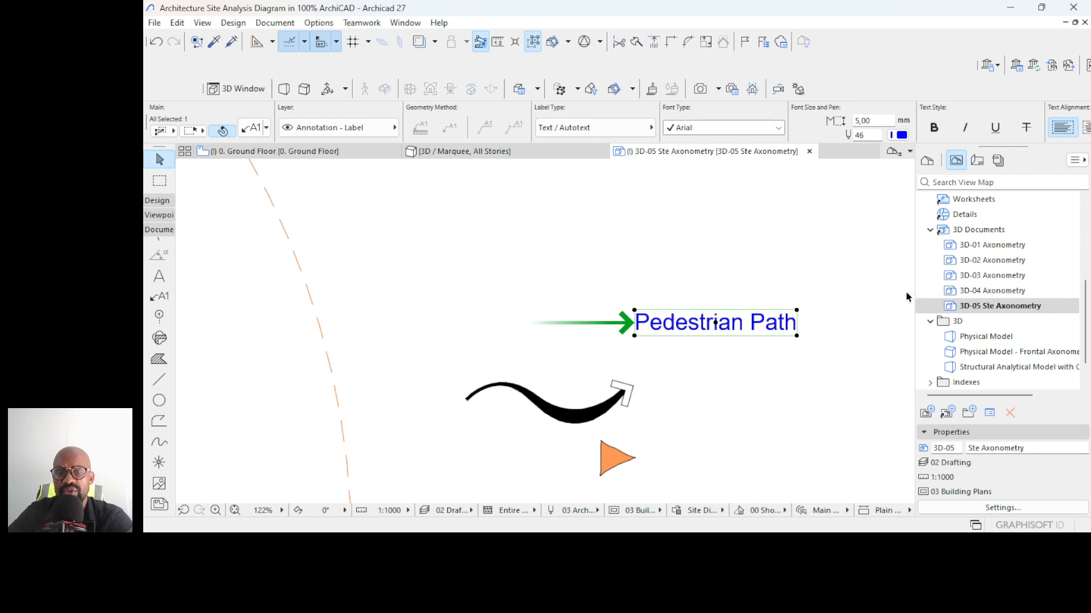
- Replace the content of the green arrow's label with the Library Part Name autotext from General Parameters
{"action": "scroll", "coordinate": [596, 278], "scroll_direction": "down", "scroll_amount": 3}
{"action": "scroll", "coordinate": [701, 328], "scroll_direction": "up", "scroll_amount": 3}
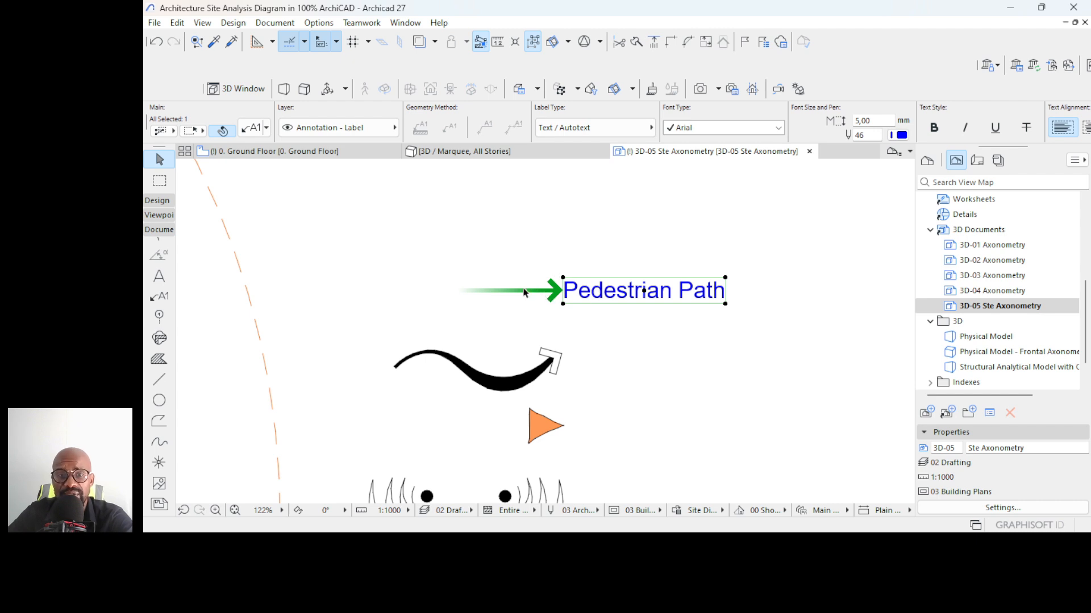
{"action": "double_click", "coordinate": [619, 295]}
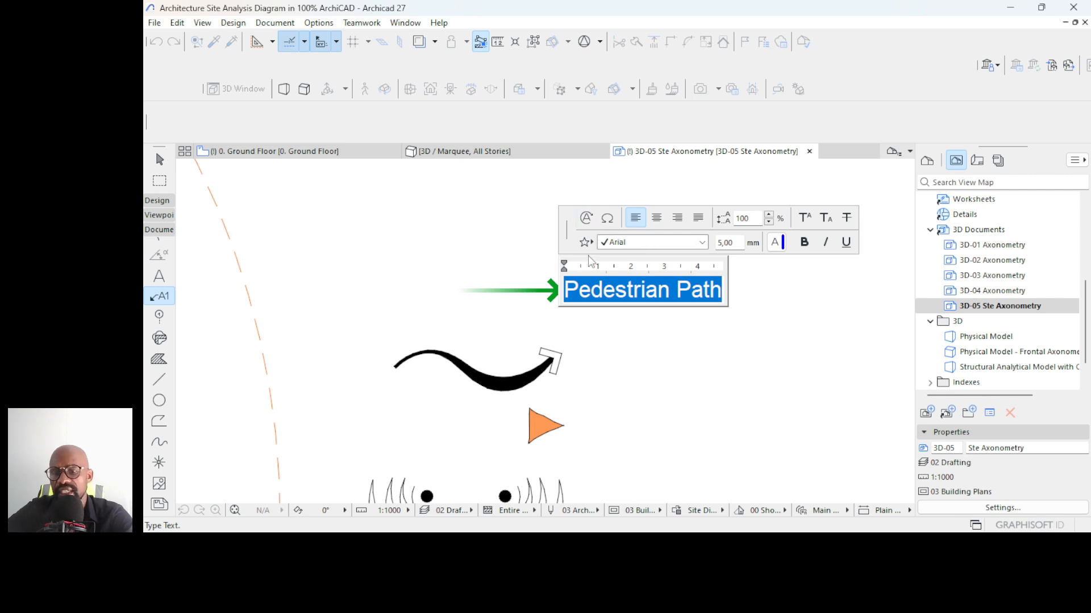
{"action": "key", "text": "BackSpace"}
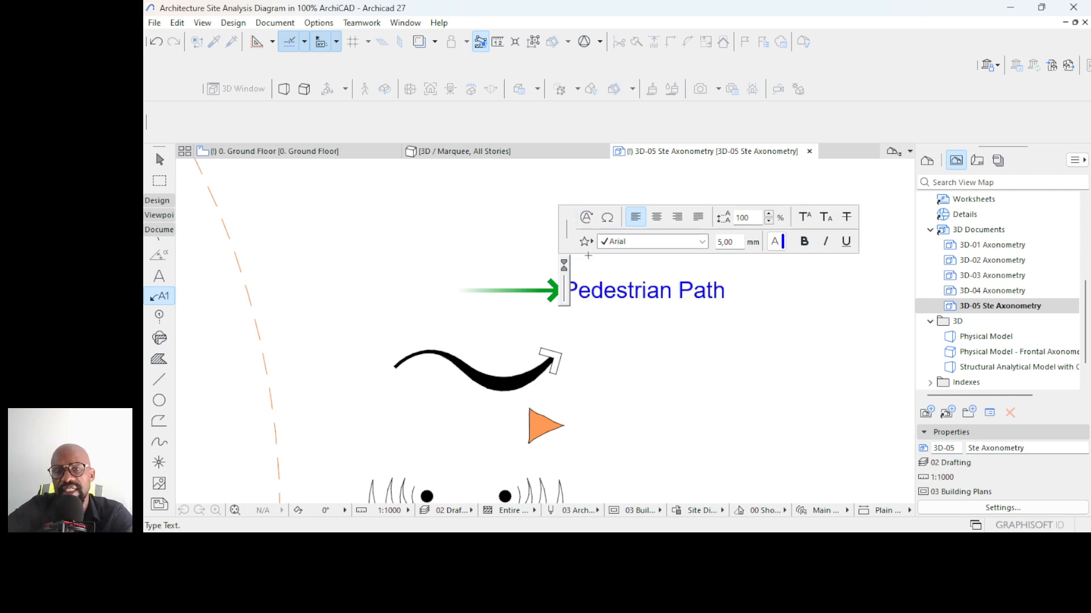
{"action": "left_click", "coordinate": [586, 218]}
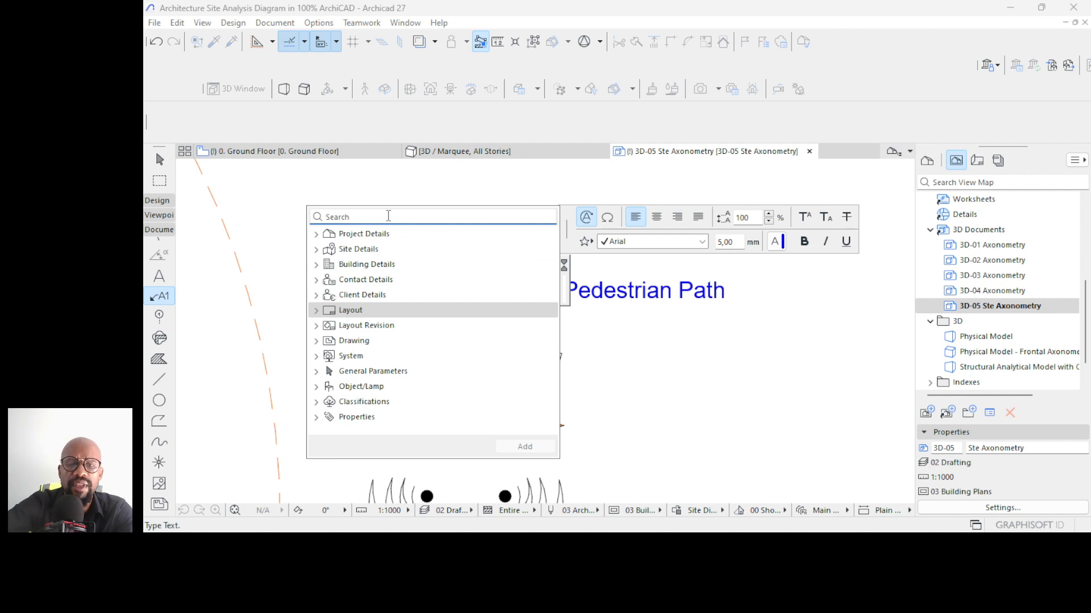
{"action": "type", "text": "librar"}
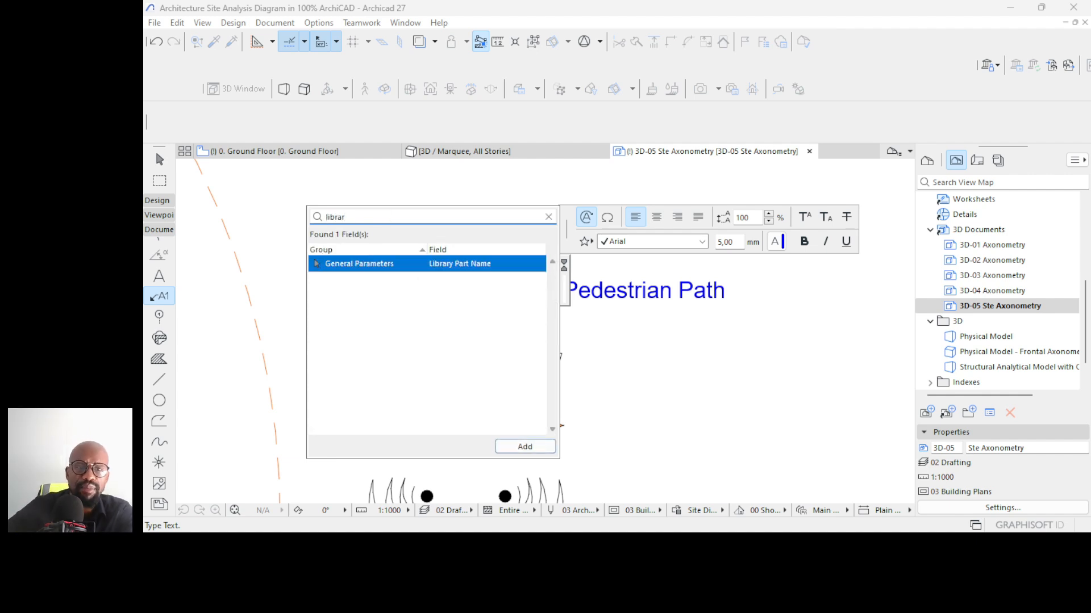
{"action": "left_click", "coordinate": [428, 266]}
{"action": "left_click", "coordinate": [516, 446]}
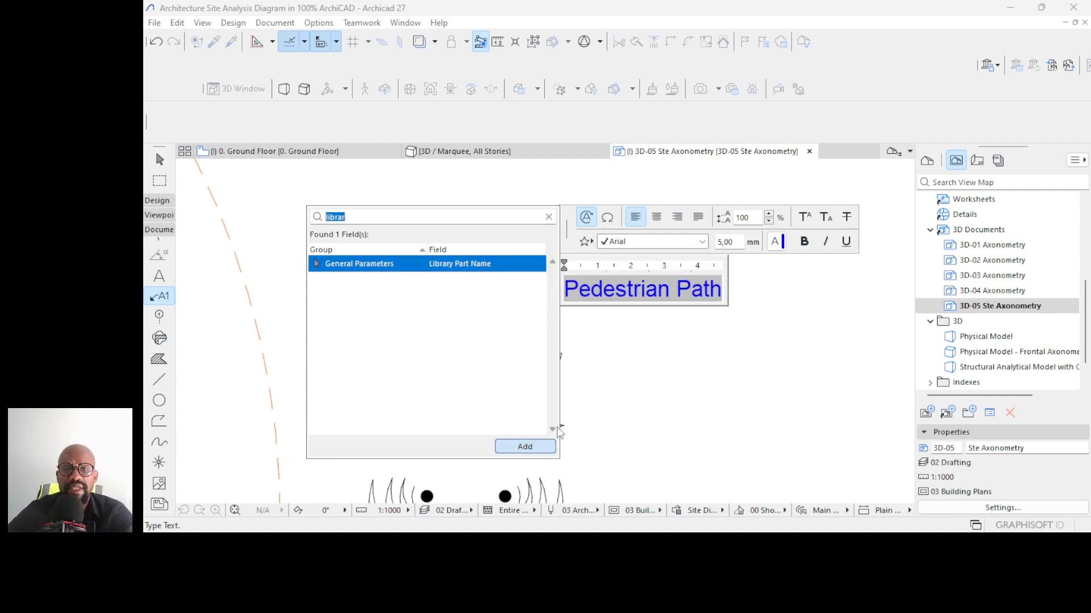
{"action": "left_click", "coordinate": [574, 363]}
{"action": "scroll", "coordinate": [564, 278], "scroll_direction": "down", "scroll_amount": 2}
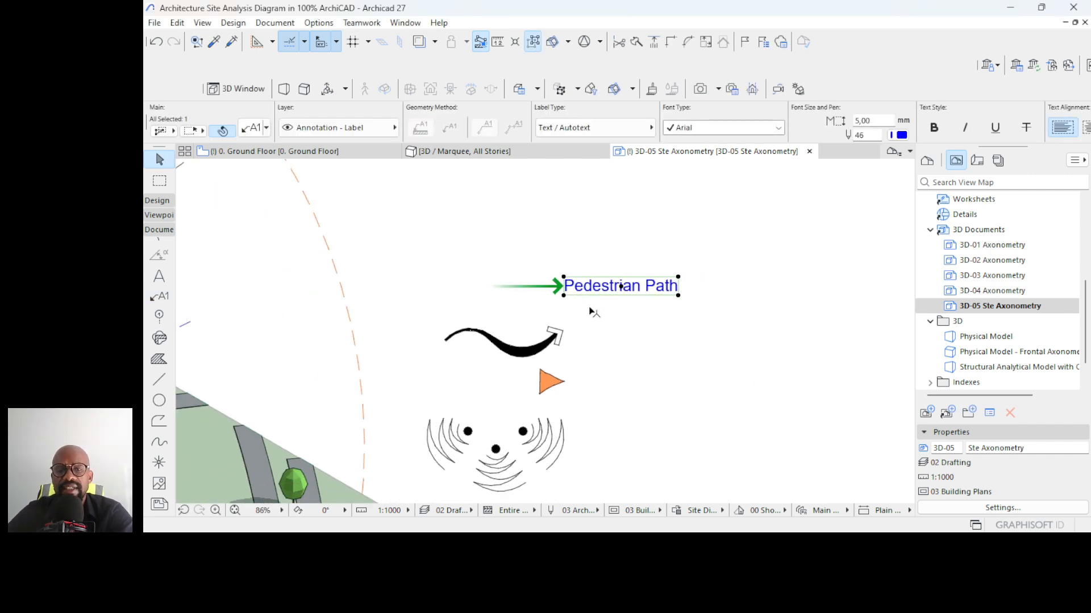
- Reuse the green arrow's label settings to label the tips of the black public access arrow and the orange arrowhead
{"action": "left_click", "coordinate": [541, 287]}
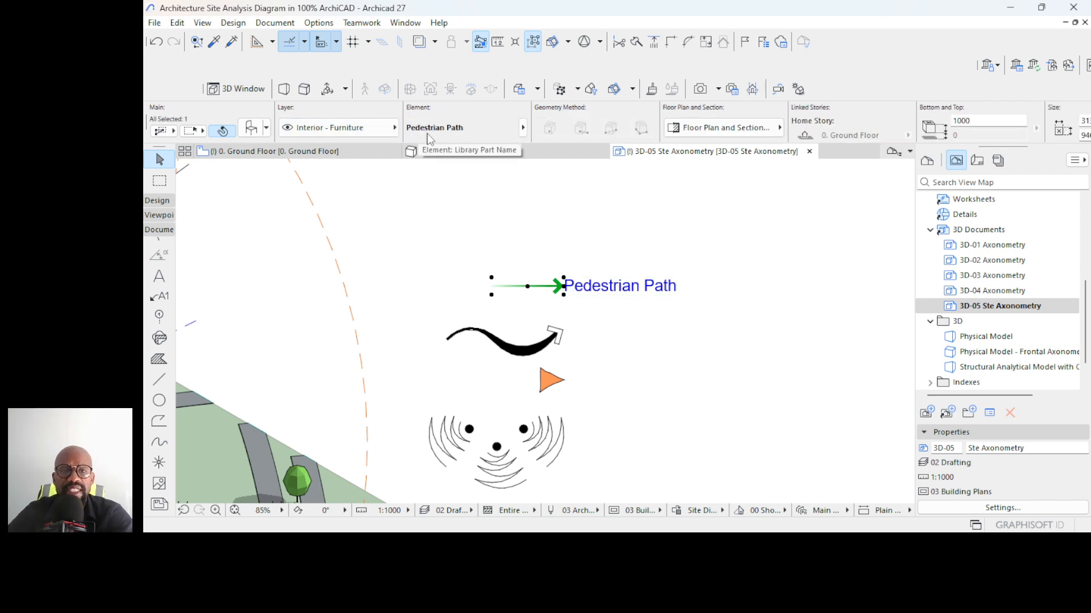
{"action": "left_click", "coordinate": [639, 301]}
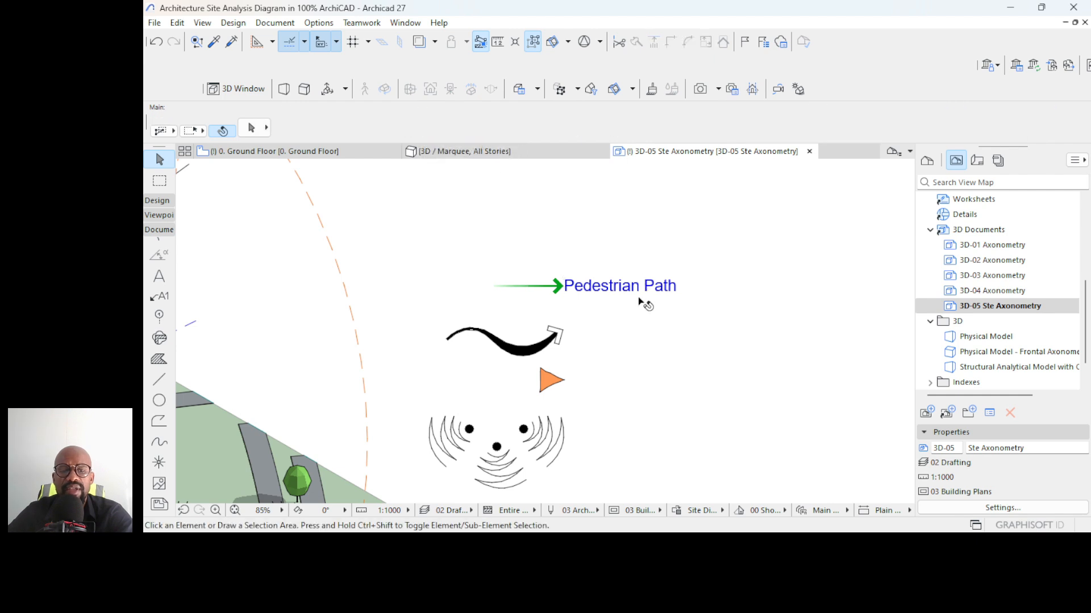
{"action": "left_click", "coordinate": [603, 286], "text": "alt"}
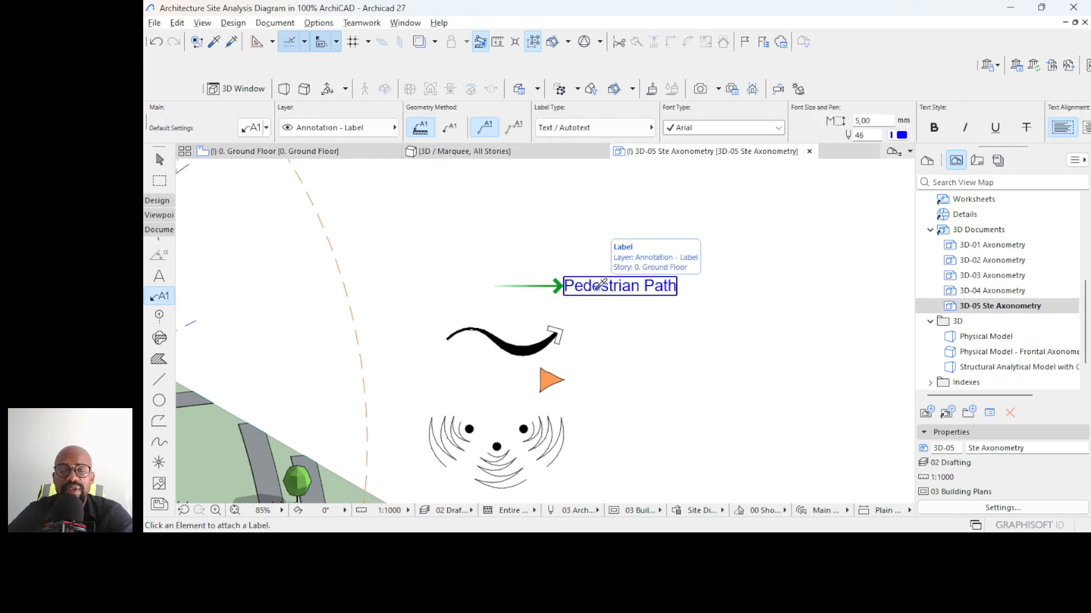
{"action": "left_click", "coordinate": [564, 332]}
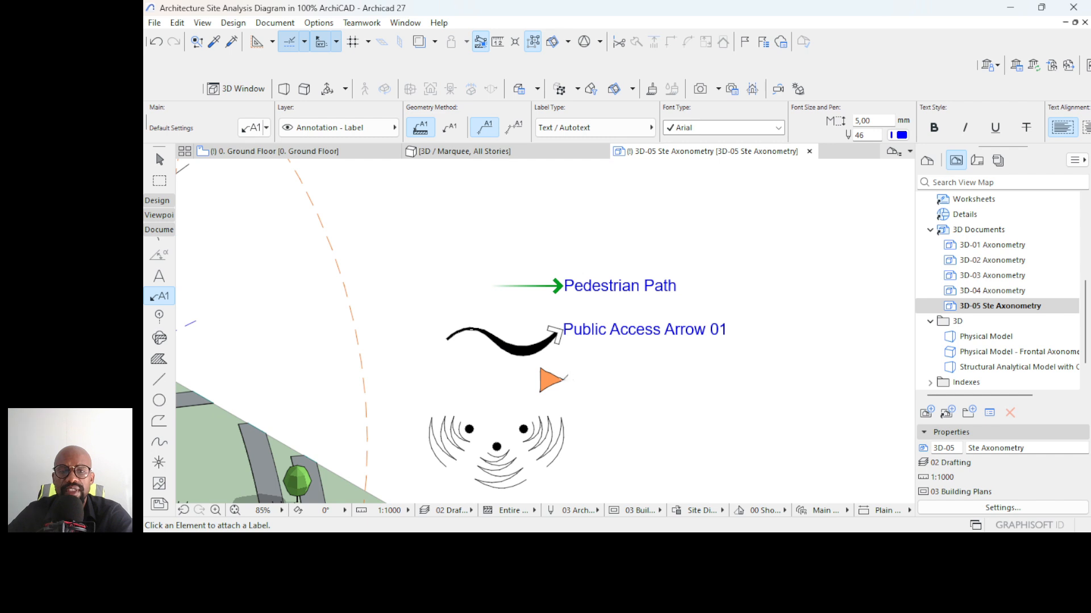
{"action": "left_click", "coordinate": [564, 379]}
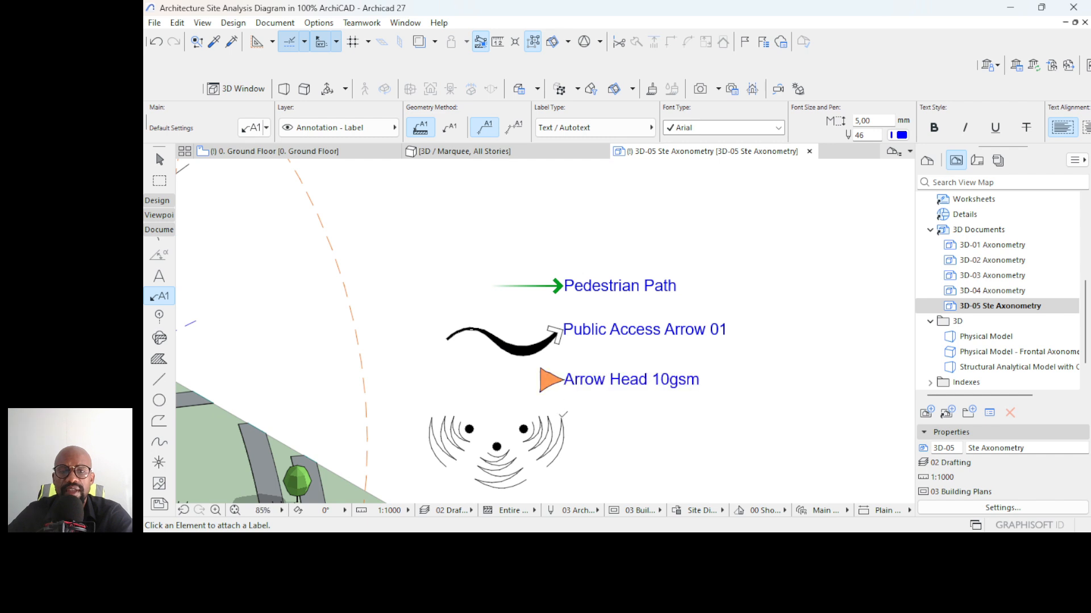
- Label the legend's noise symbol with the same autotext label and move that label horizontally clear of the symbol's right side
{"action": "left_click", "coordinate": [523, 430]}
{"action": "left_click", "coordinate": [601, 433], "text": "shift"}
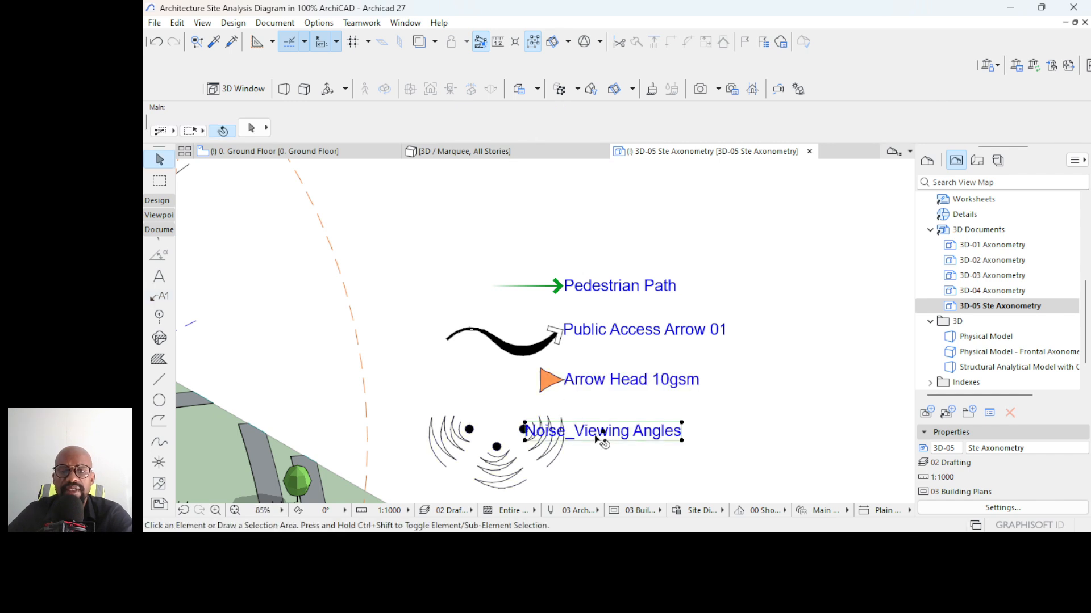
{"action": "key", "text": "ctrl+d"}
{"action": "left_click", "coordinate": [524, 423]}
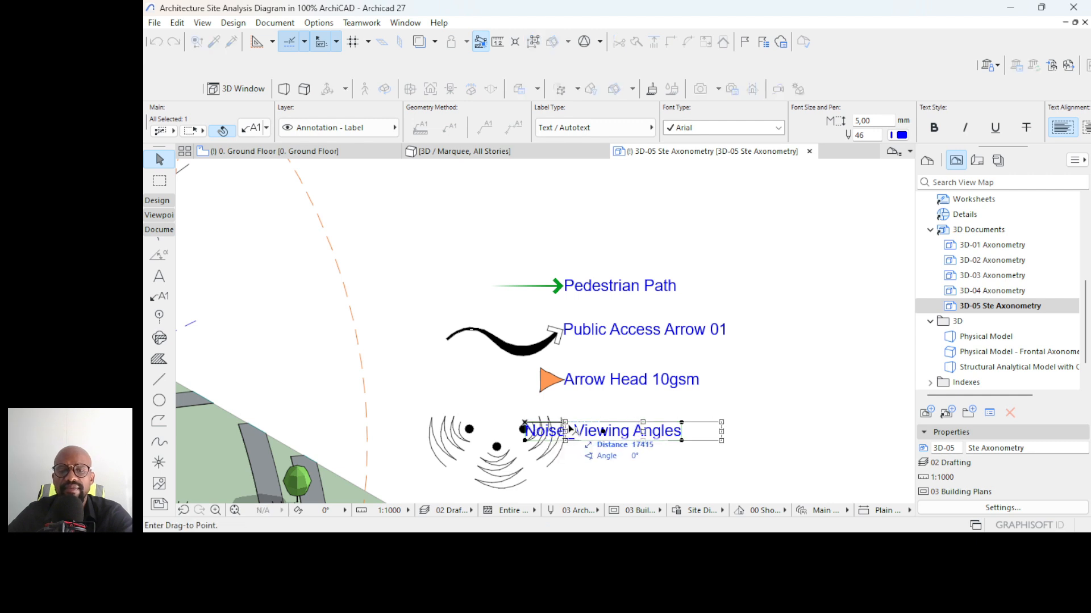
{"action": "left_click", "coordinate": [571, 425]}
{"action": "left_click", "coordinate": [571, 377]}
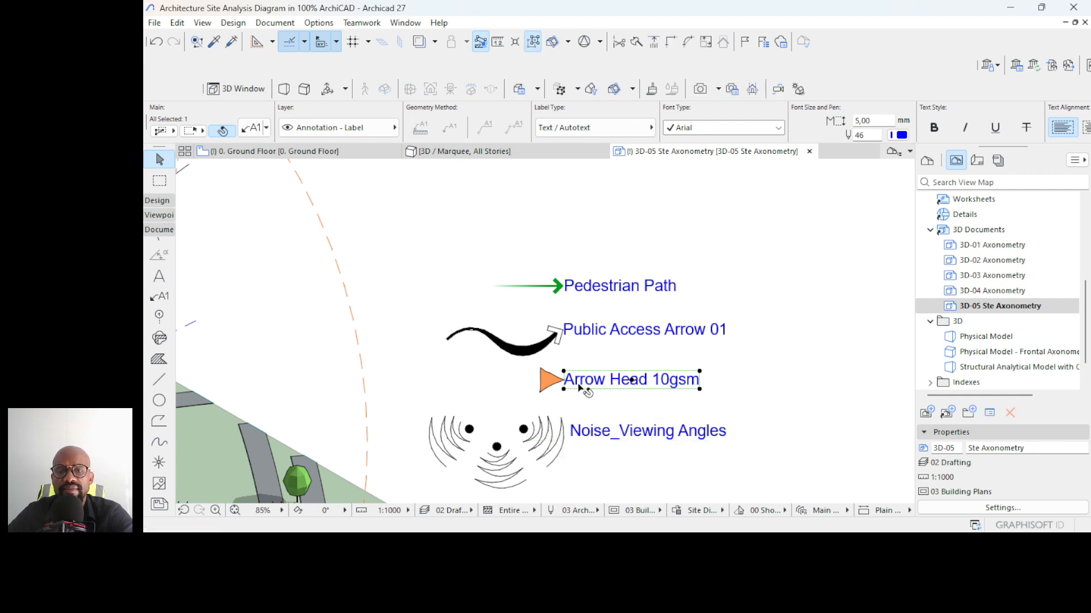
{"action": "key", "text": "ctrl+d"}
{"action": "left_click", "coordinate": [564, 372]}
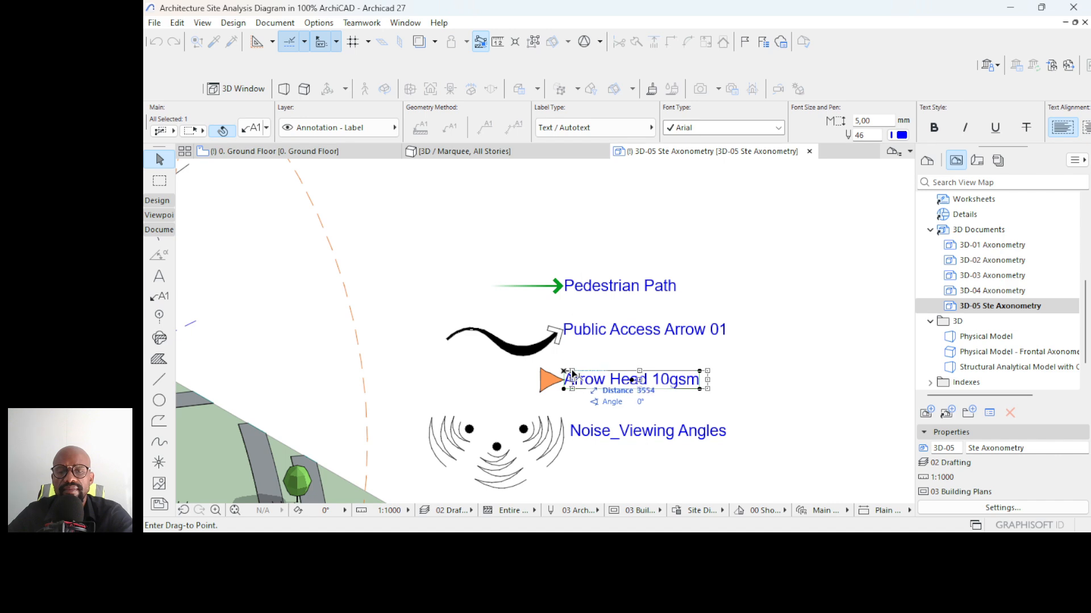
{"action": "left_click", "coordinate": [572, 374]}
- Place a copy of the WINTER SUN text block just above the legend symbols
{"action": "scroll", "coordinate": [629, 290], "scroll_direction": "down", "scroll_amount": 5}
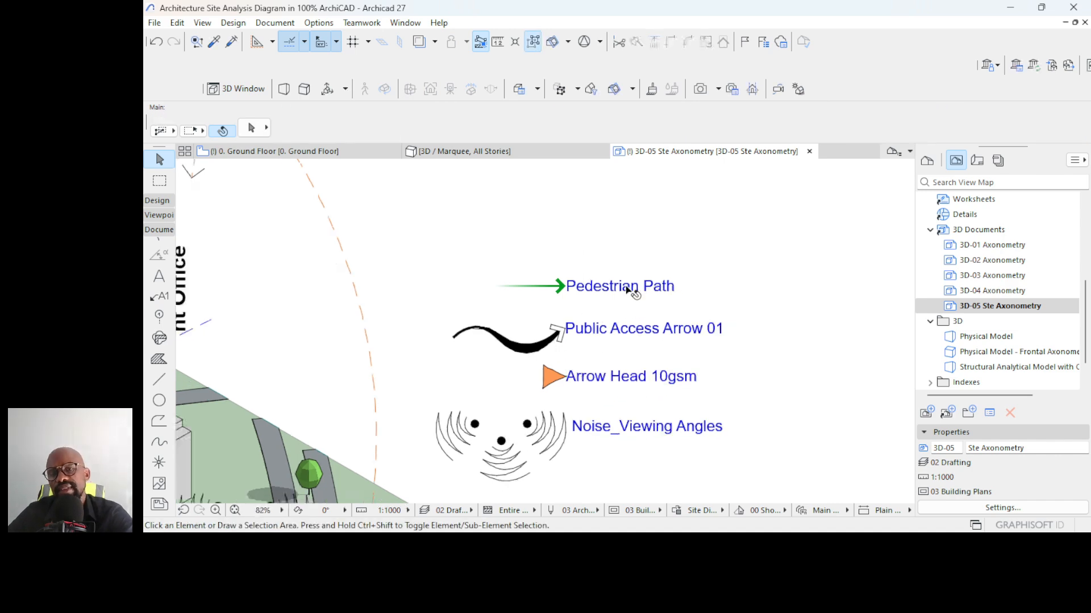
{"action": "scroll", "coordinate": [652, 249], "scroll_direction": "up", "scroll_amount": 3}
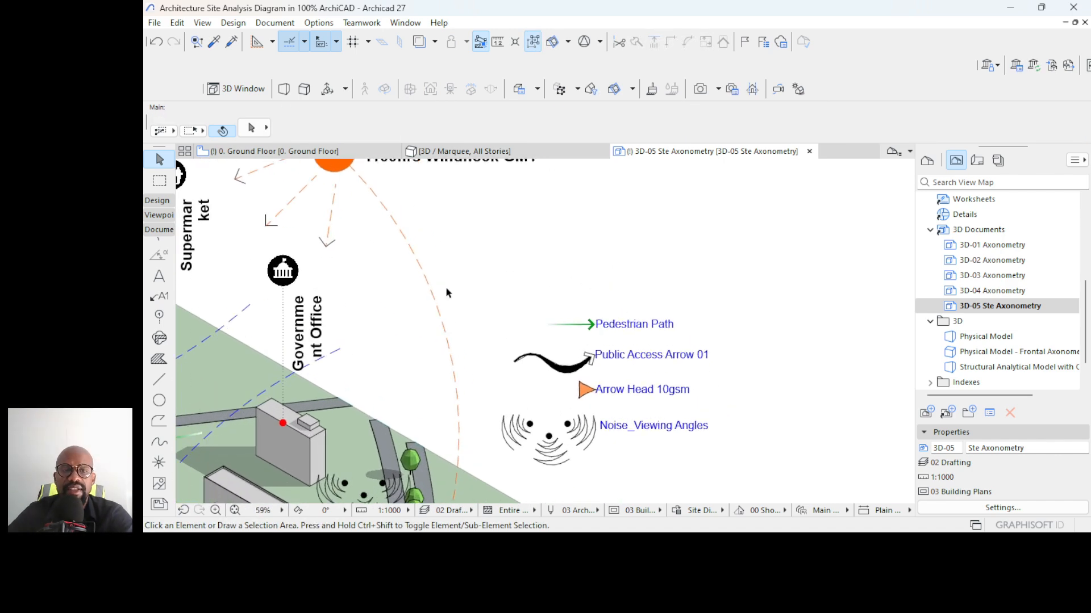
{"action": "scroll", "coordinate": [448, 296], "scroll_direction": "down", "scroll_amount": 1}
{"action": "scroll", "coordinate": [453, 359], "scroll_direction": "down", "scroll_amount": 2}
{"action": "left_click", "coordinate": [434, 238]}
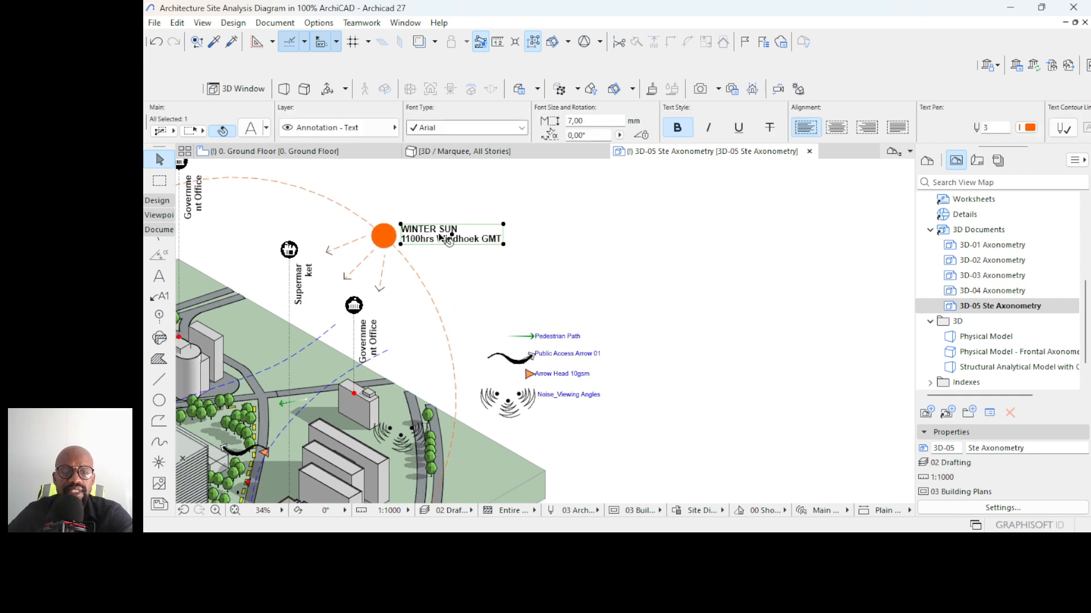
{"action": "key", "text": "ctrl+shift+d"}
{"action": "left_click", "coordinate": [436, 238]}
{"action": "left_click", "coordinate": [507, 317]}
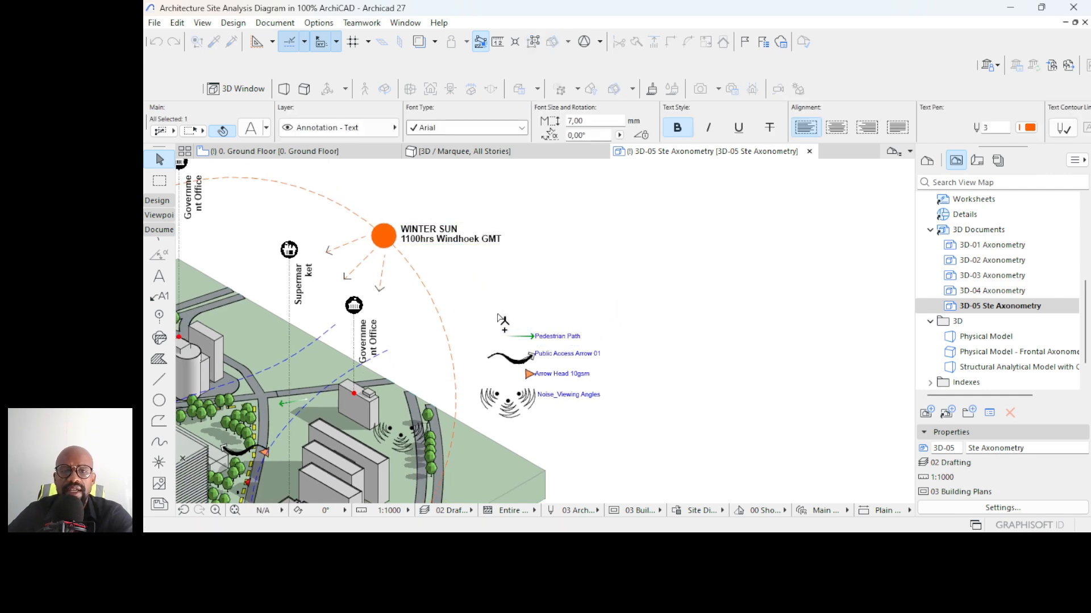
- Replace the copied text's content with the heading LEGEND
{"action": "double_click", "coordinate": [481, 312]}
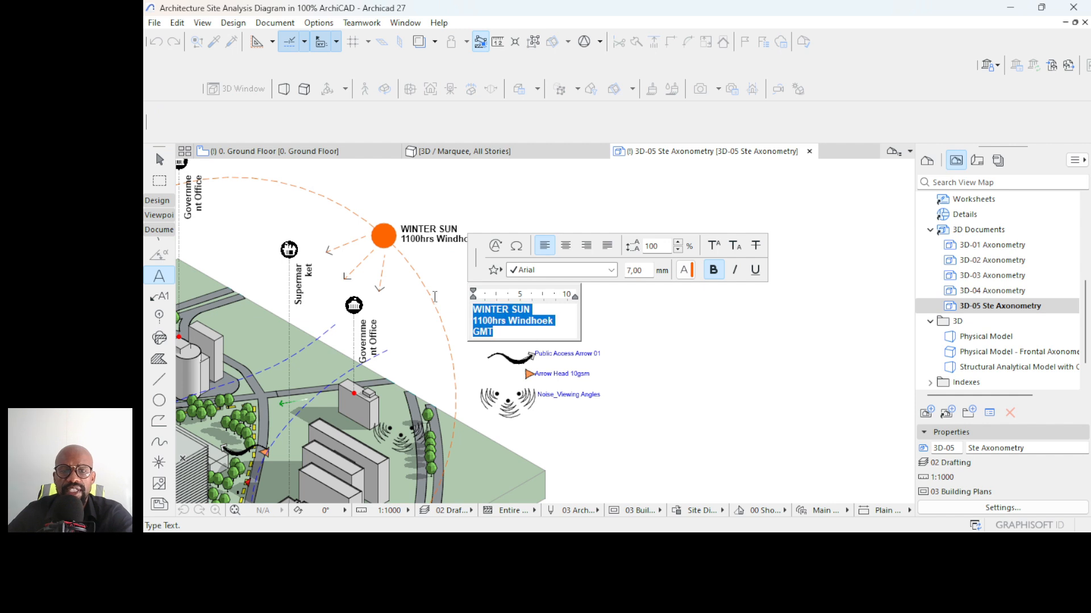
{"action": "type", "text": "LE"}
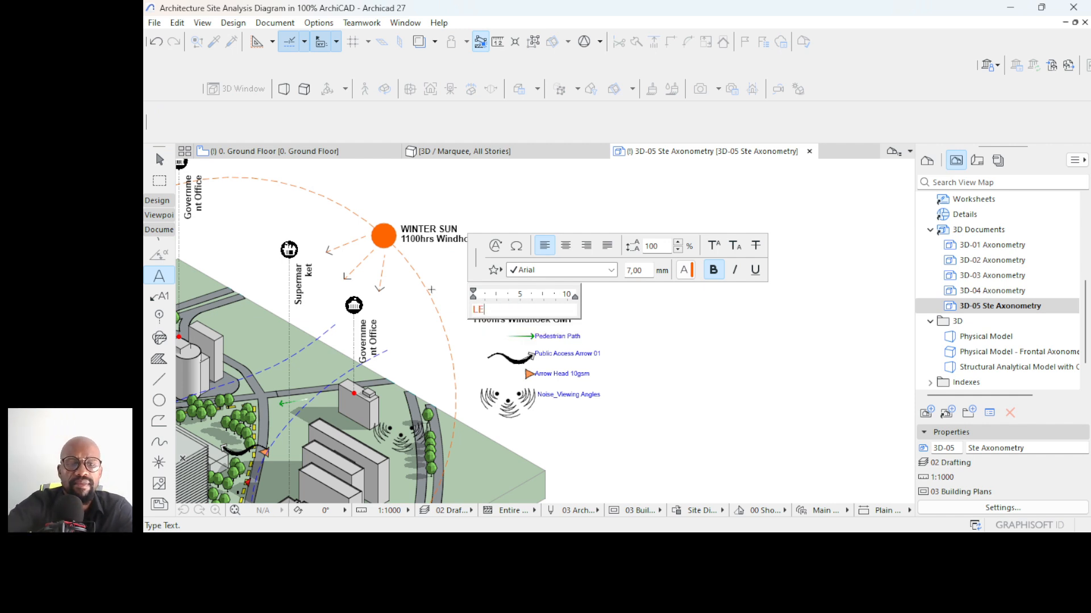
{"action": "type", "text": "GEND"}
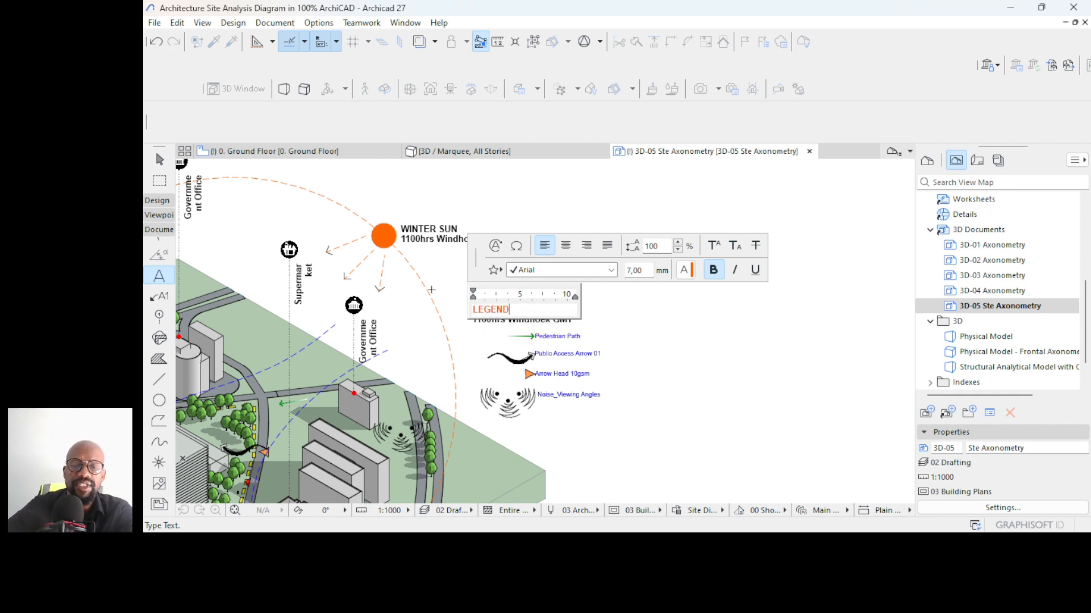
{"action": "left_click", "coordinate": [741, 394]}
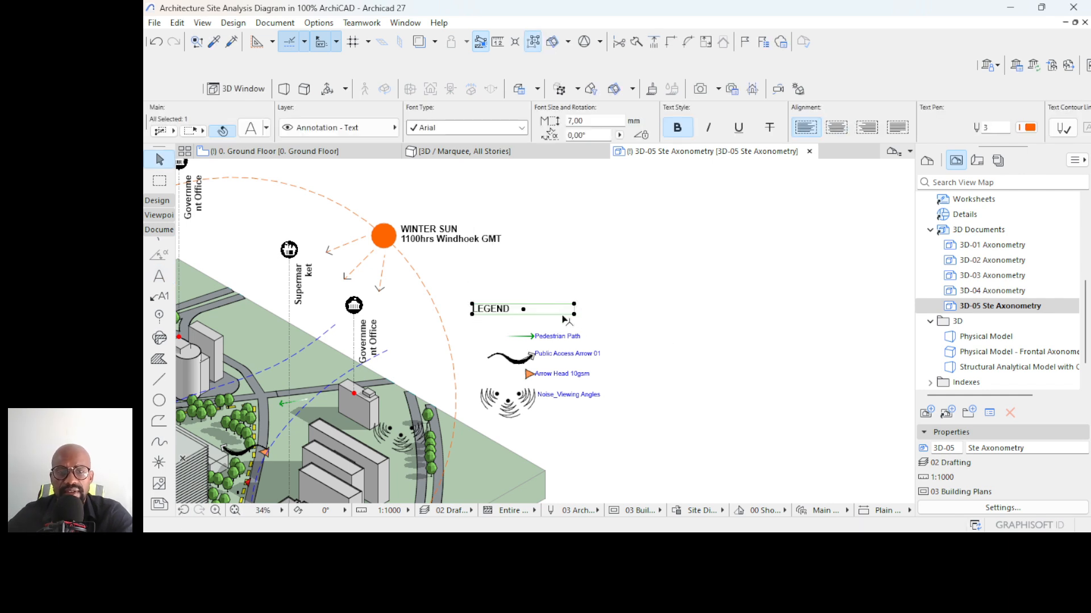
- Narrow the LEGEND text box to about half its width and move the heading slightly down and right, closer to the symbols
{"action": "left_click", "coordinate": [574, 314]}
{"action": "left_click", "coordinate": [523, 310]}
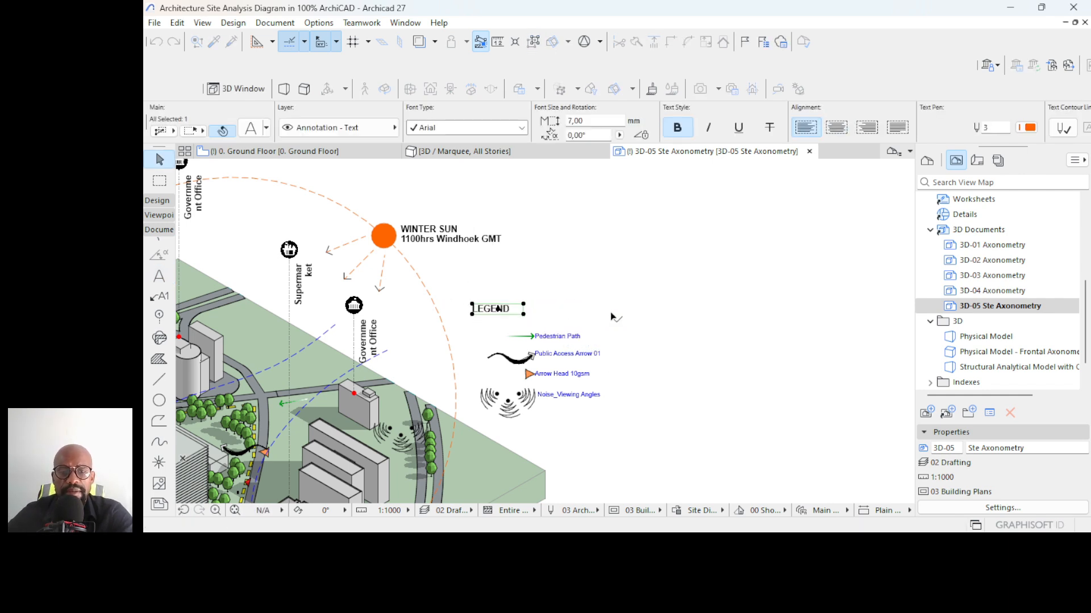
{"action": "key", "text": "ctrl+d"}
{"action": "left_click", "coordinate": [717, 291]}
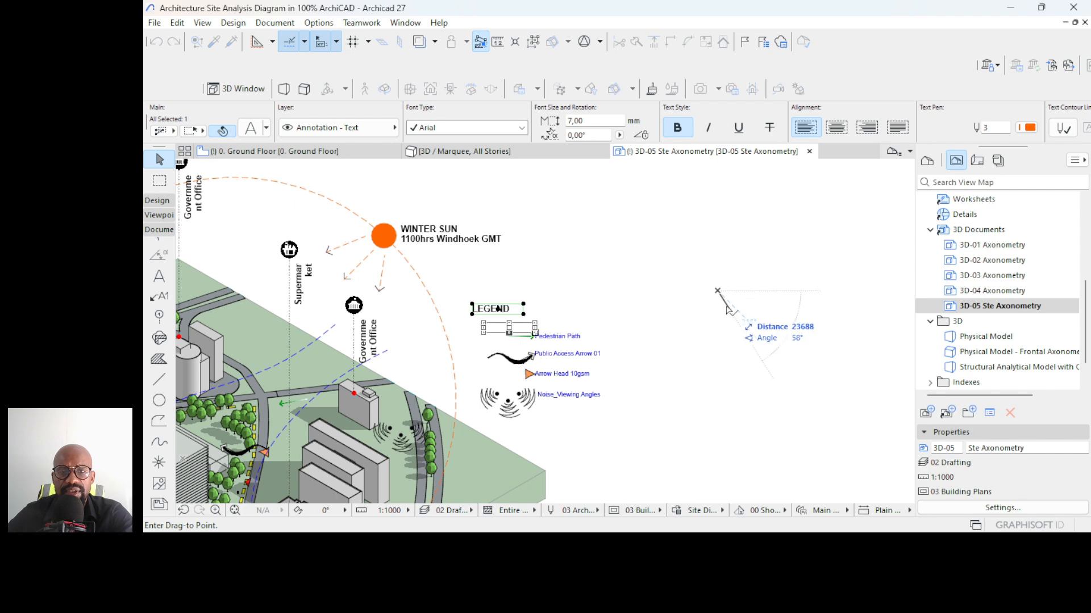
{"action": "left_click", "coordinate": [728, 302]}
{"action": "key", "text": "Escape"}
{"action": "scroll", "coordinate": [702, 289], "scroll_direction": "down", "scroll_amount": 3}
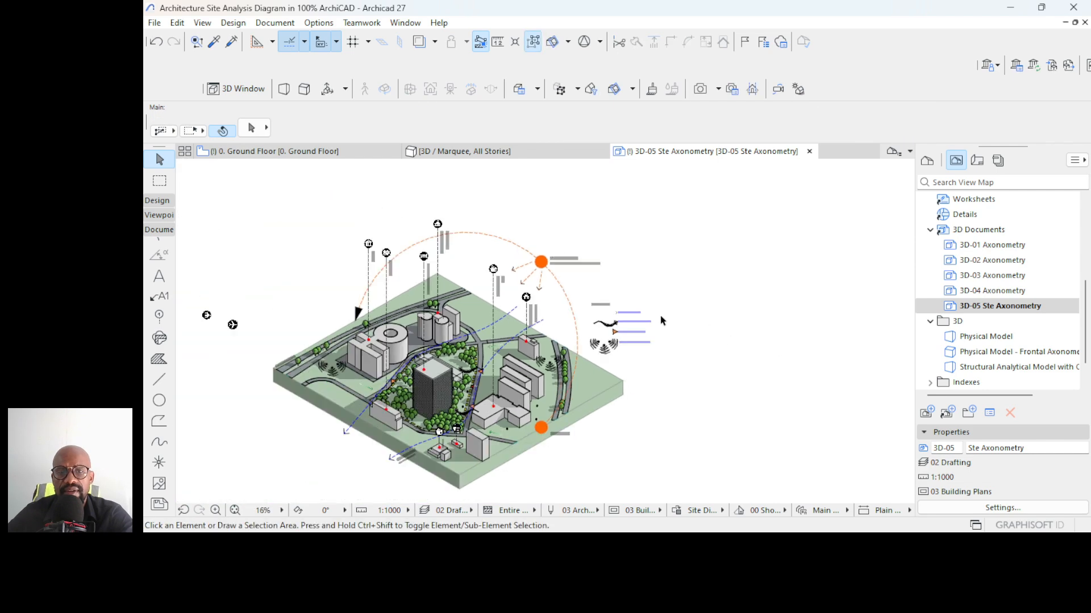
{"action": "middle_click_drag", "start_coordinate": [662, 320], "coordinate": [698, 283]}
{"action": "scroll", "coordinate": [625, 269], "scroll_direction": "up", "scroll_amount": 1}
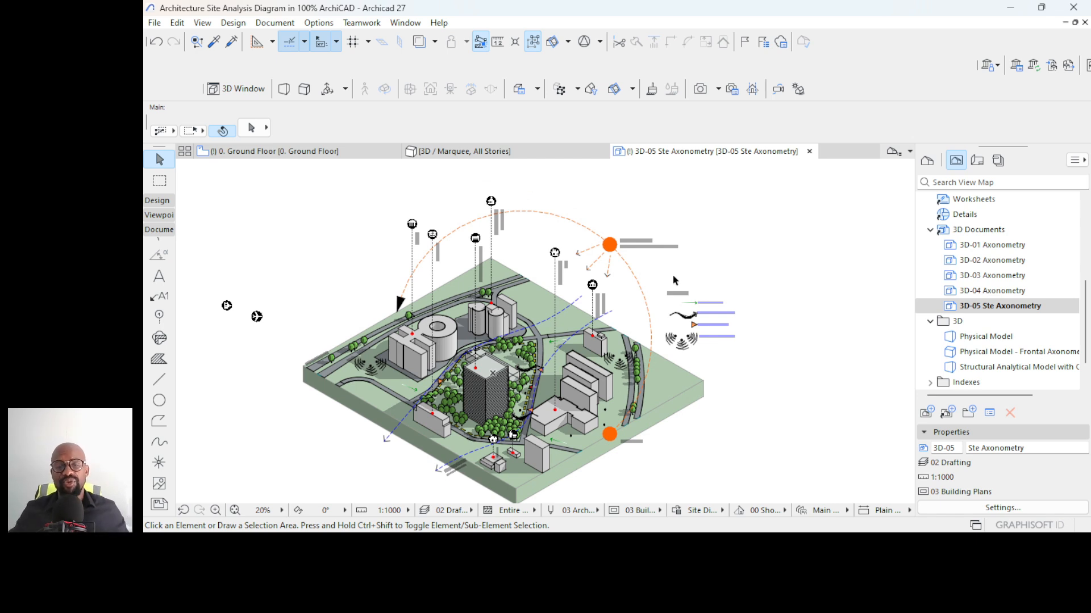